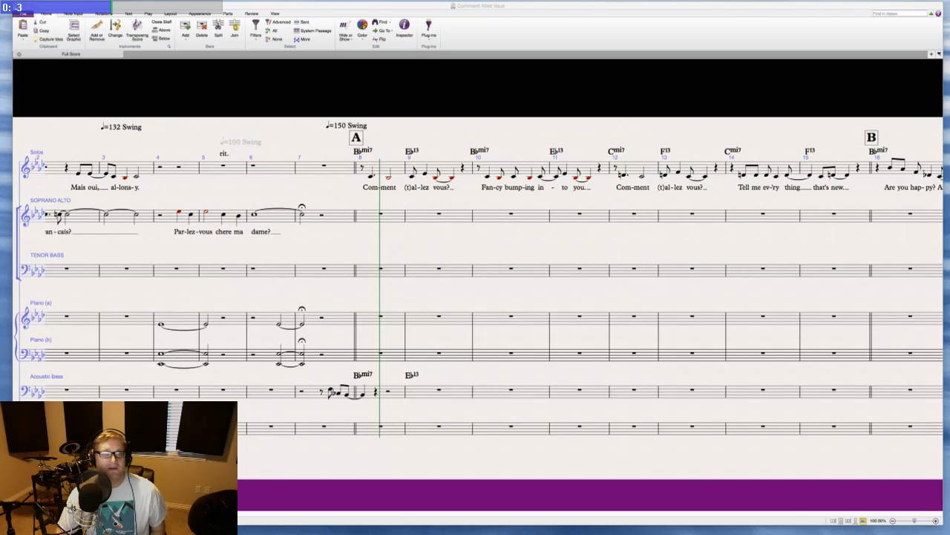
# - Review the vocal lines, lyrics and chord symbols from the opening bars through rehearsal sections A and B
pyautogui.hscroll(-5, 378, 227)
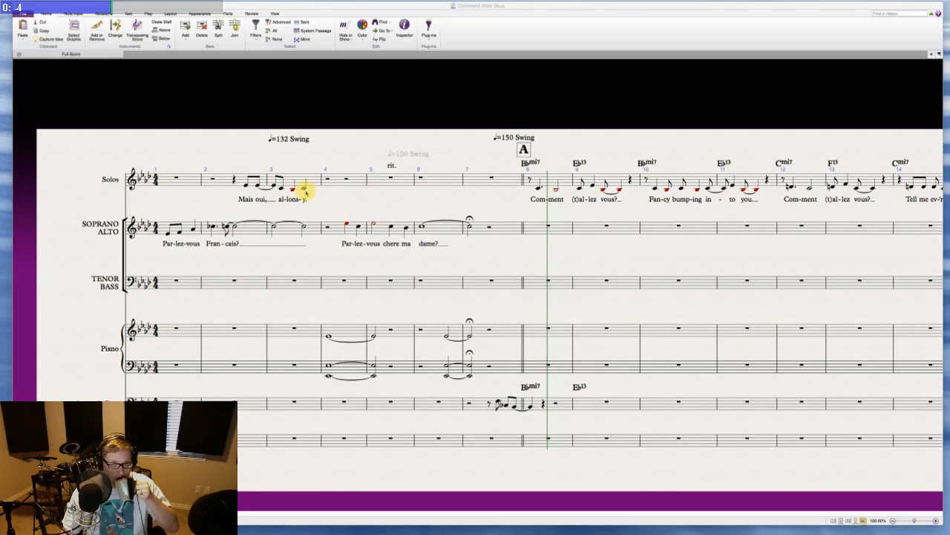
pyautogui.hscroll(2, 377, 237)
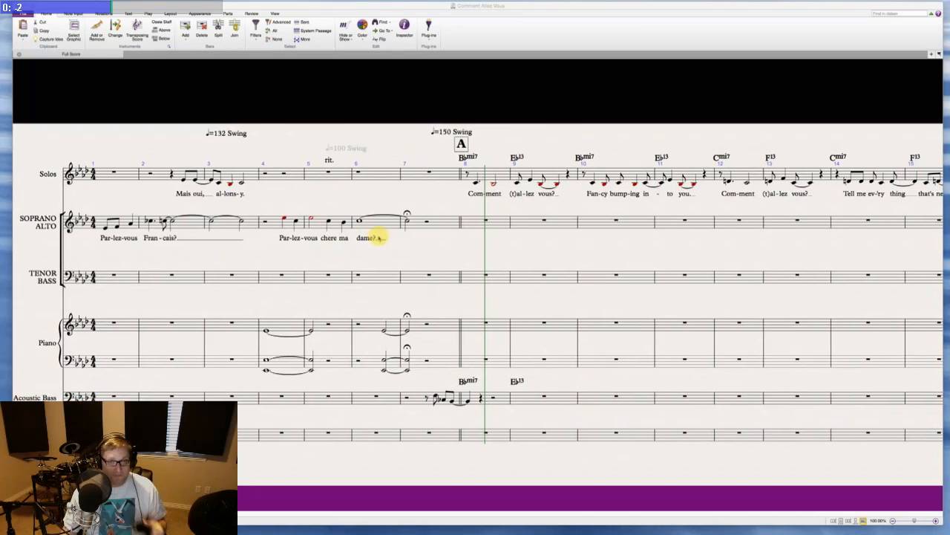
pyautogui.hscroll(1, 378, 238)
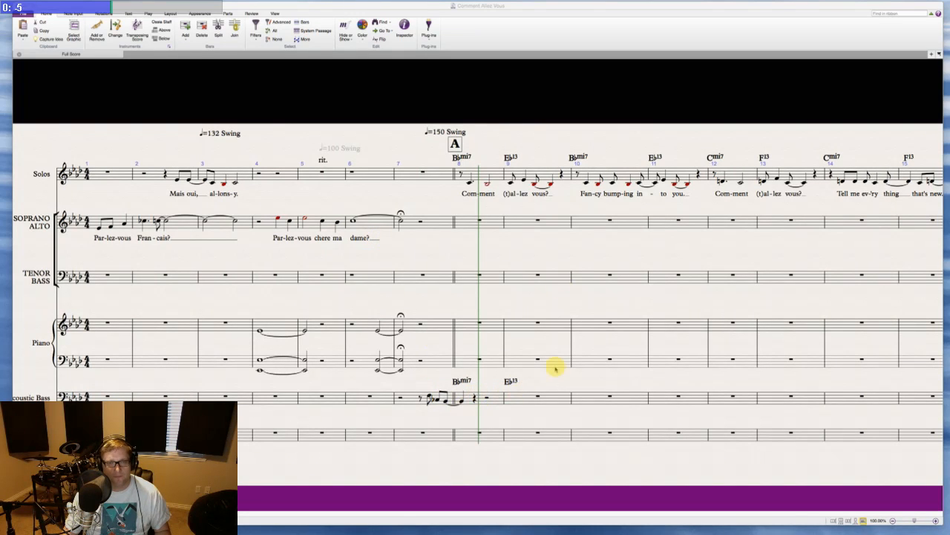
pyautogui.hscroll(5, 525, 275)
pyautogui.hscroll(1, 525, 276)
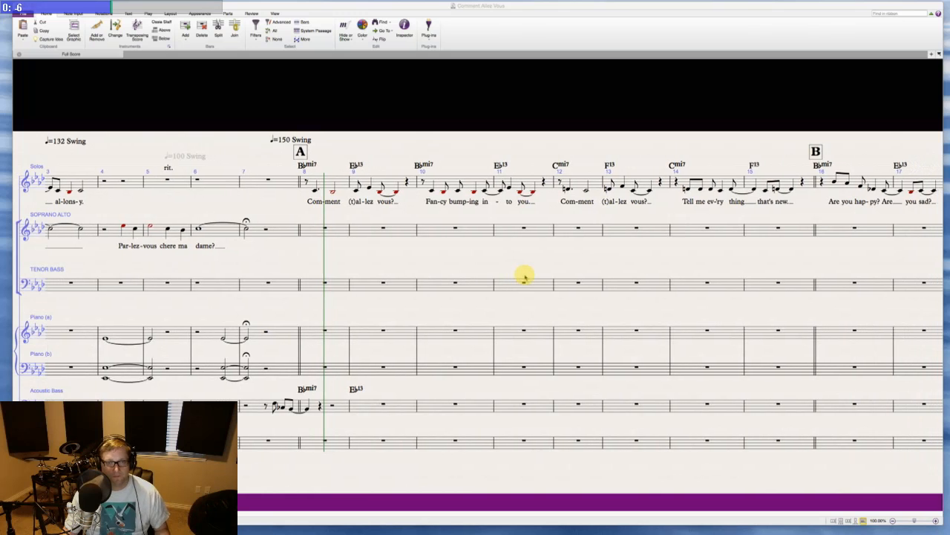
pyautogui.hscroll(5, 524, 277)
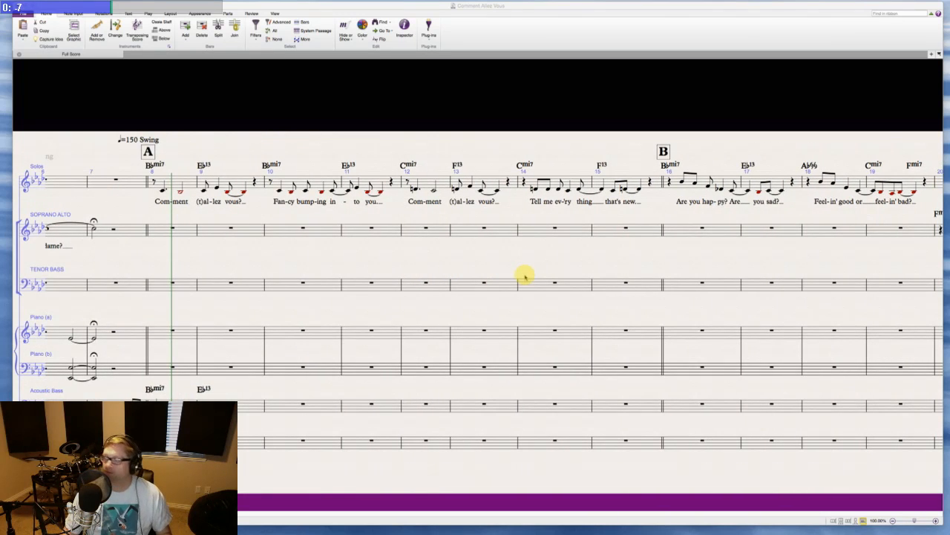
pyautogui.hscroll(8, 525, 277)
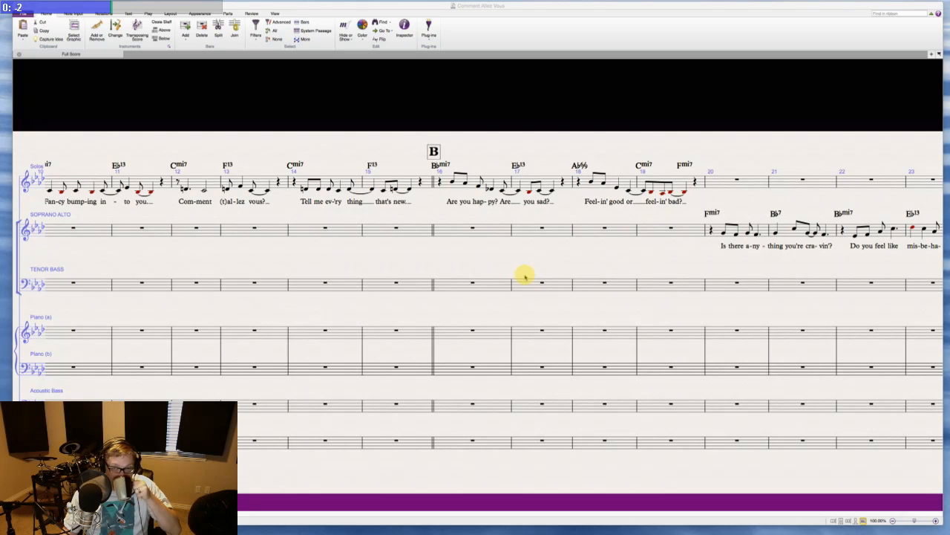
pyautogui.hscroll(3, 524, 277)
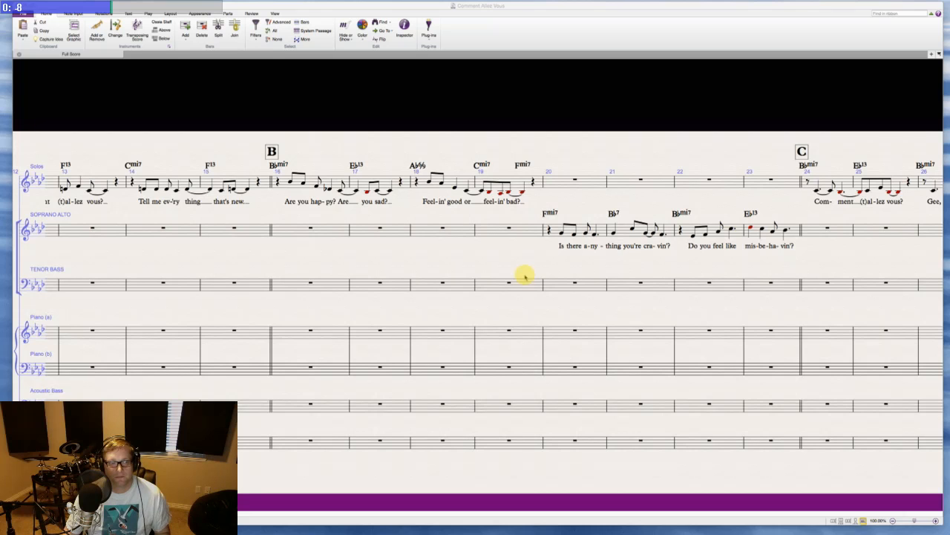
pyautogui.hscroll(5, 524, 276)
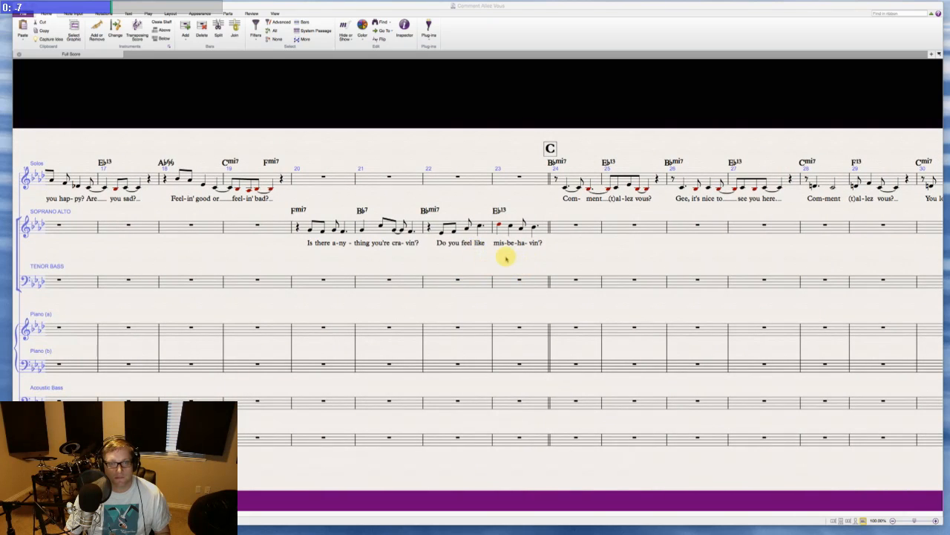
# - Examine the solo melody, lyrics and chord symbols in sections C and D, including the lyric "say," in bar 35
pyautogui.hscroll(5, 507, 257)
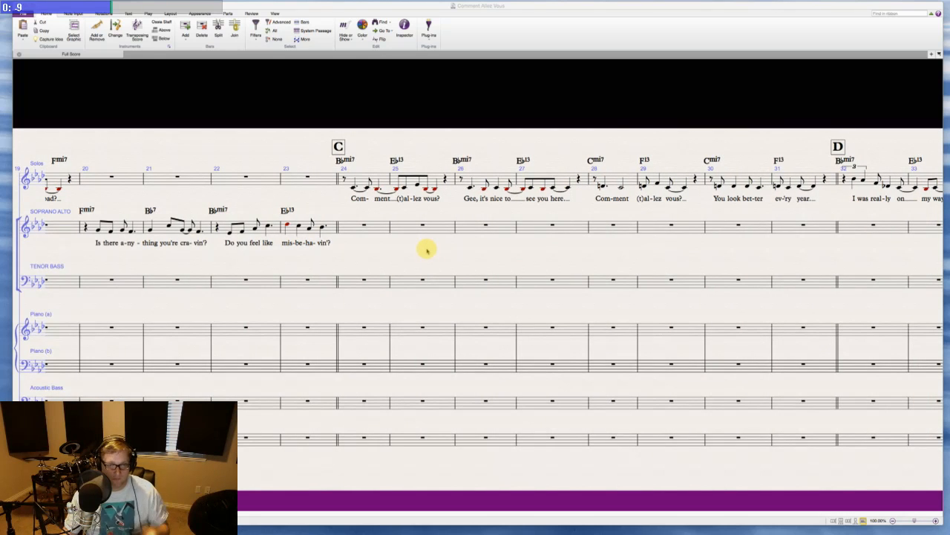
pyautogui.hscroll(2, 427, 250)
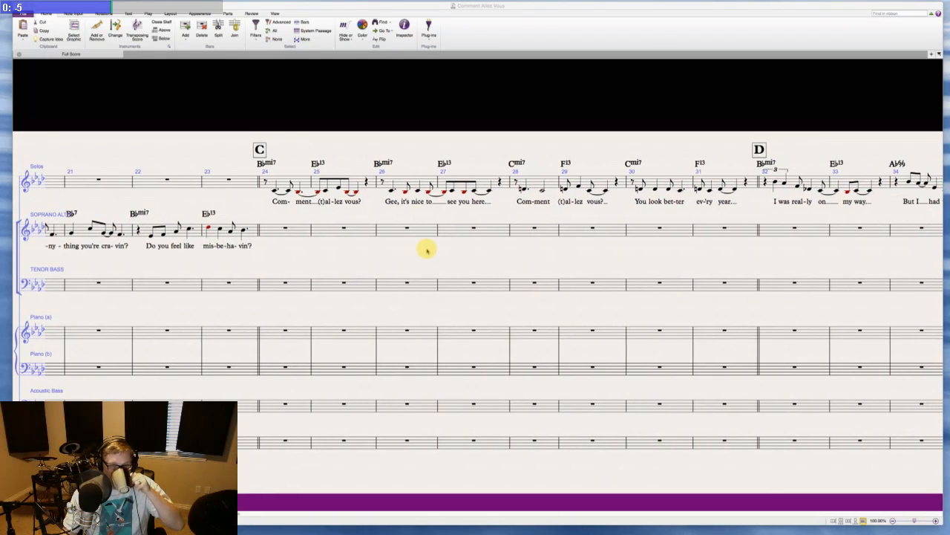
pyautogui.hscroll(4, 427, 251)
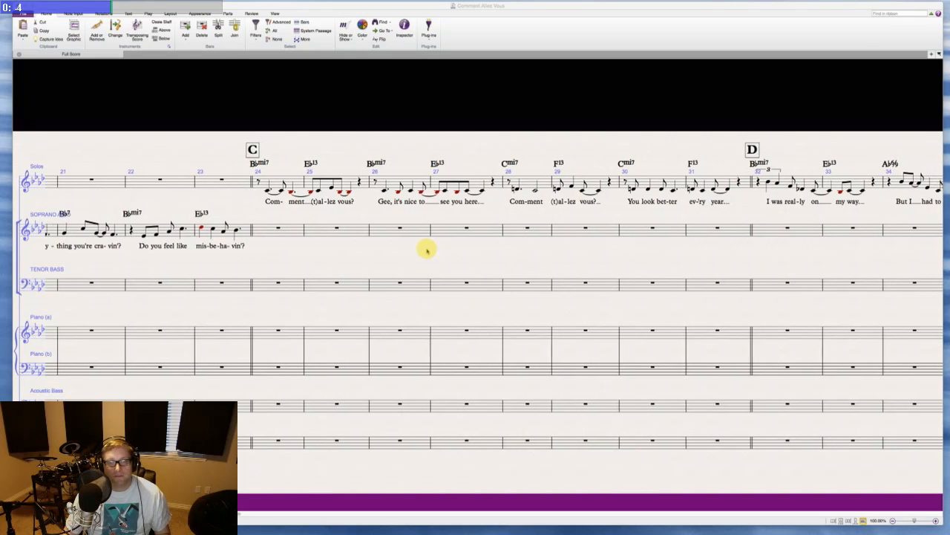
pyautogui.hscroll(1, 427, 250)
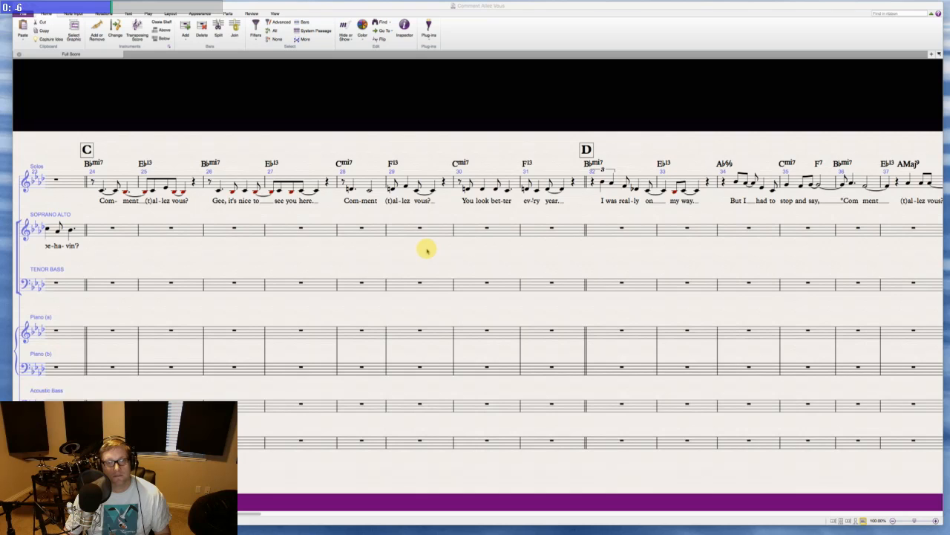
pyautogui.hscroll(2, 427, 251)
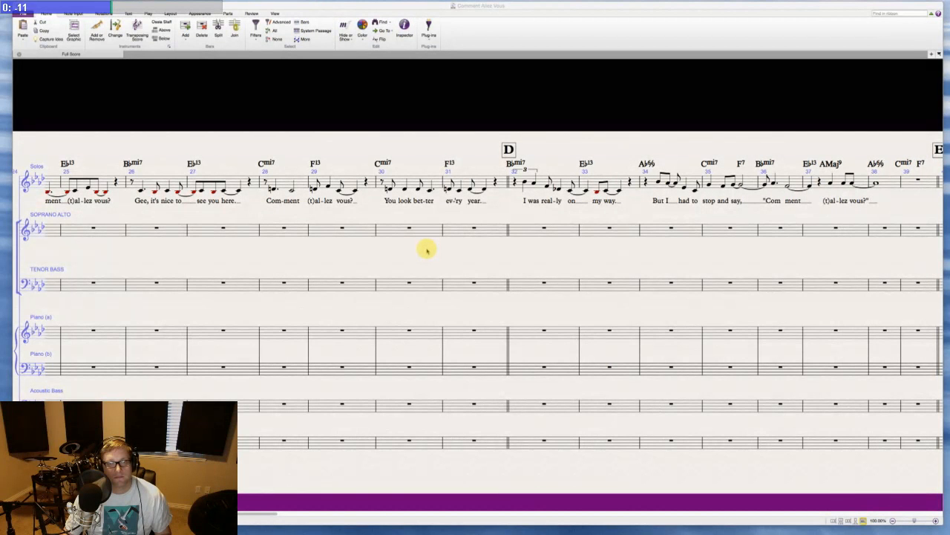
pyautogui.hscroll(2, 427, 250)
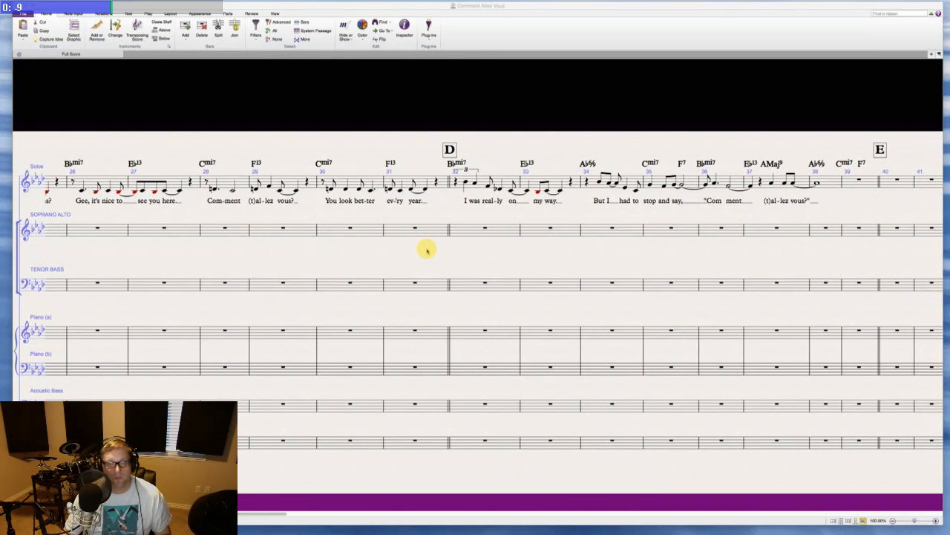
pyautogui.hscroll(3, 427, 250)
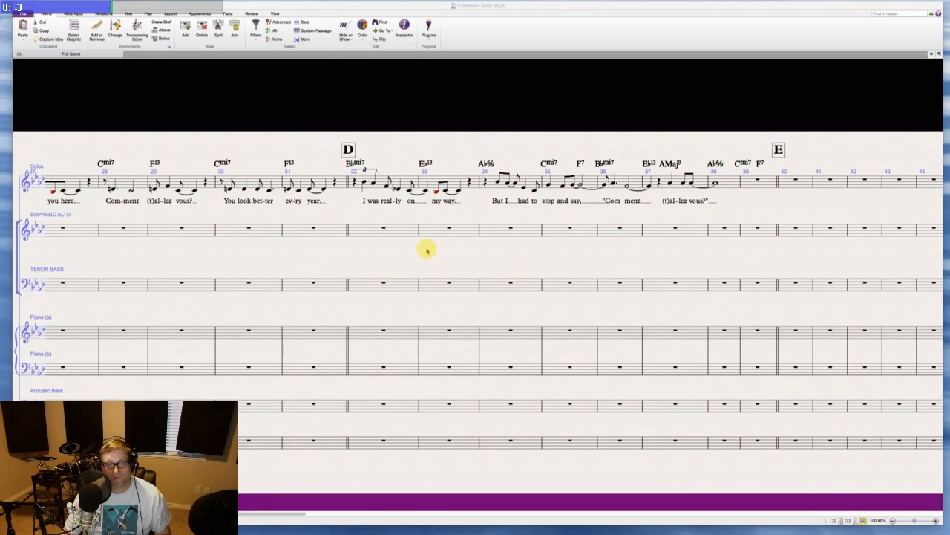
pyautogui.hscroll(2, 427, 250)
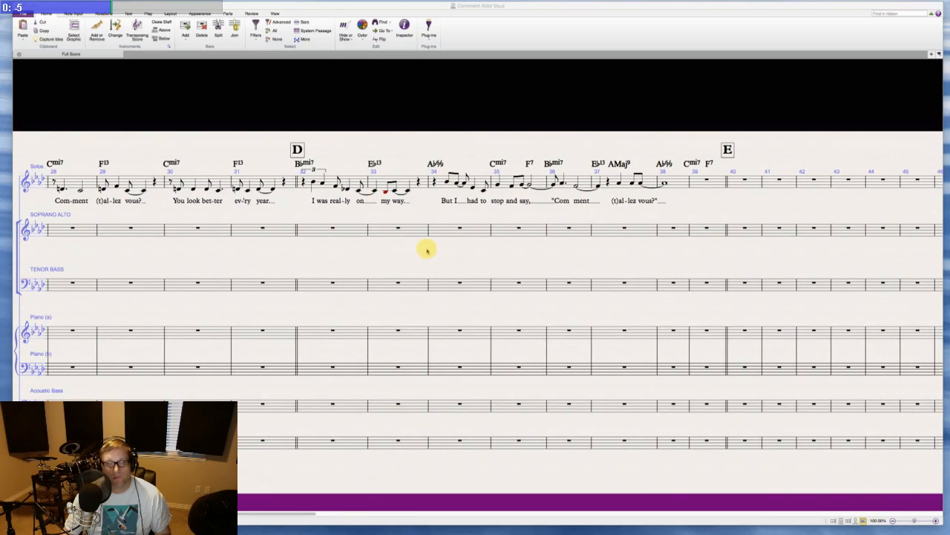
pyautogui.hscroll(2, 427, 250)
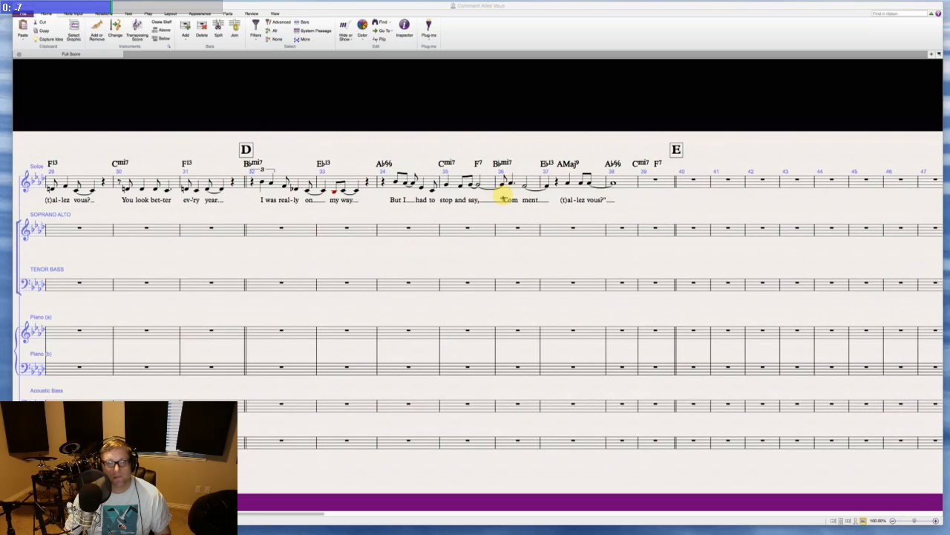
pyautogui.click(503, 199)
pyautogui.click(492, 202)
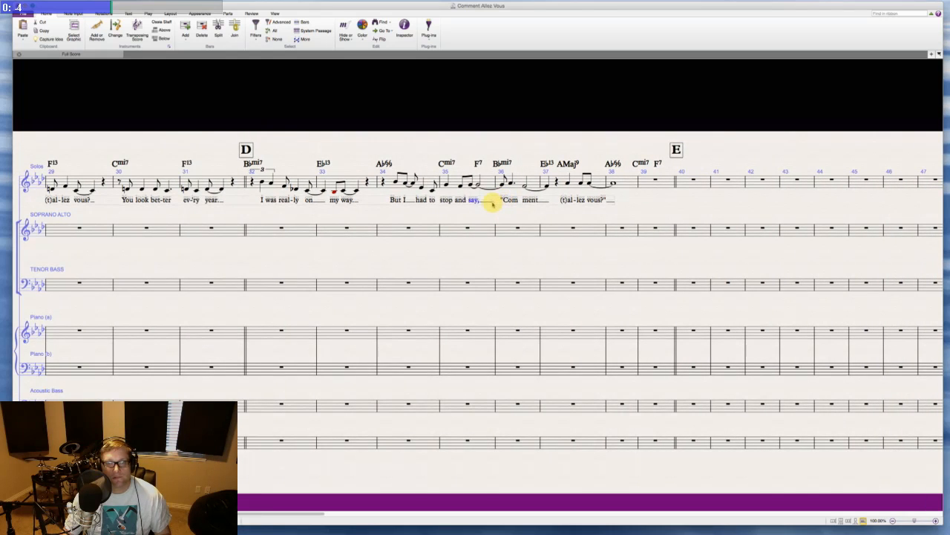
pyautogui.click(483, 262)
# - Look through the score from section E onward and read the vocal parts and lyrics in sections M and N
pyautogui.hscroll(7, 483, 262)
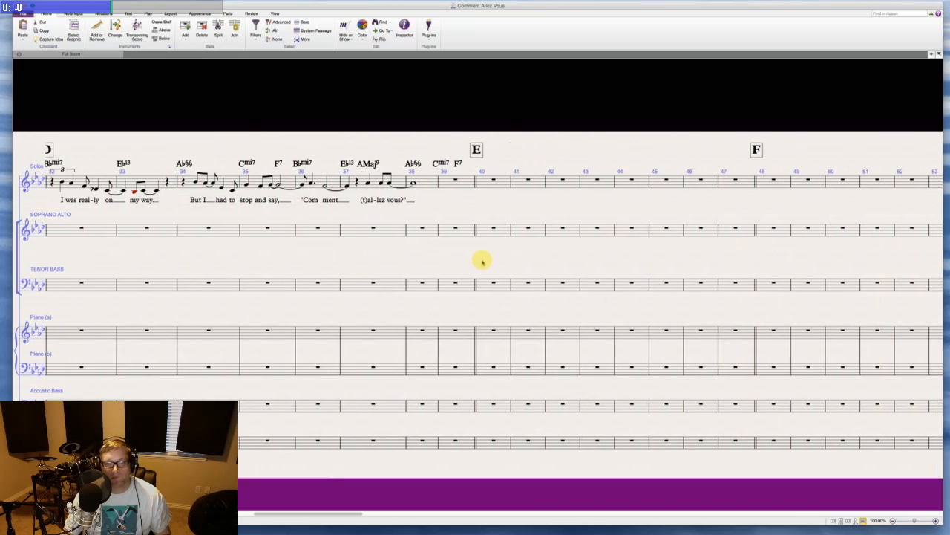
pyautogui.hscroll(15, 482, 262)
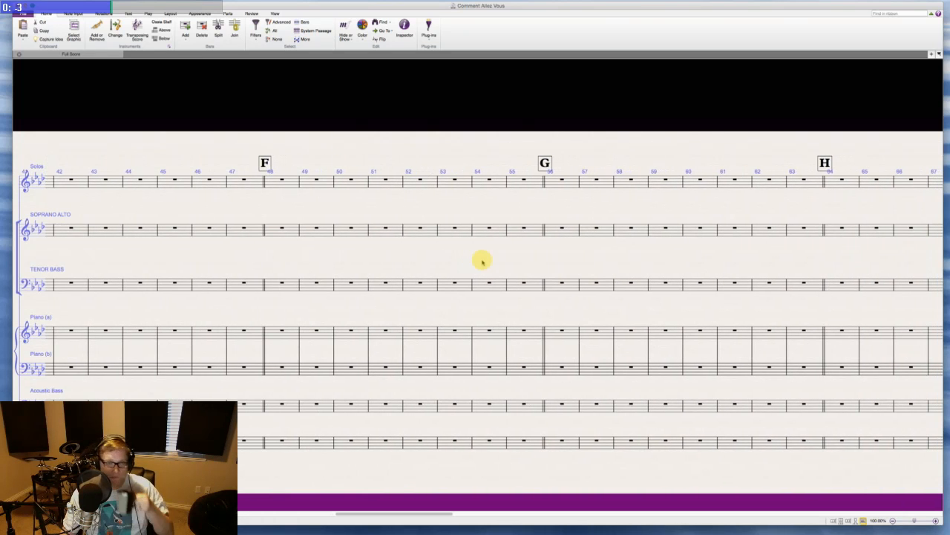
pyautogui.hscroll(8, 482, 262)
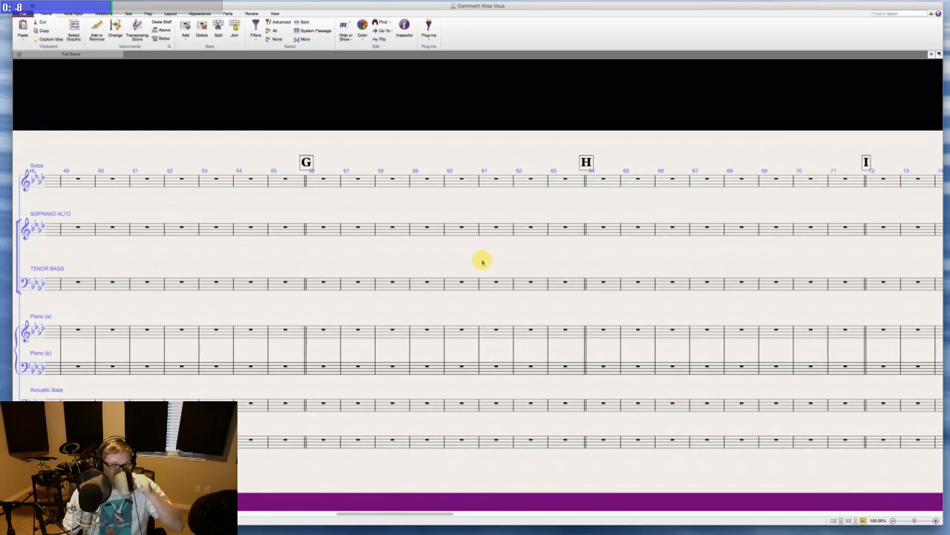
pyautogui.hscroll(20, 482, 261)
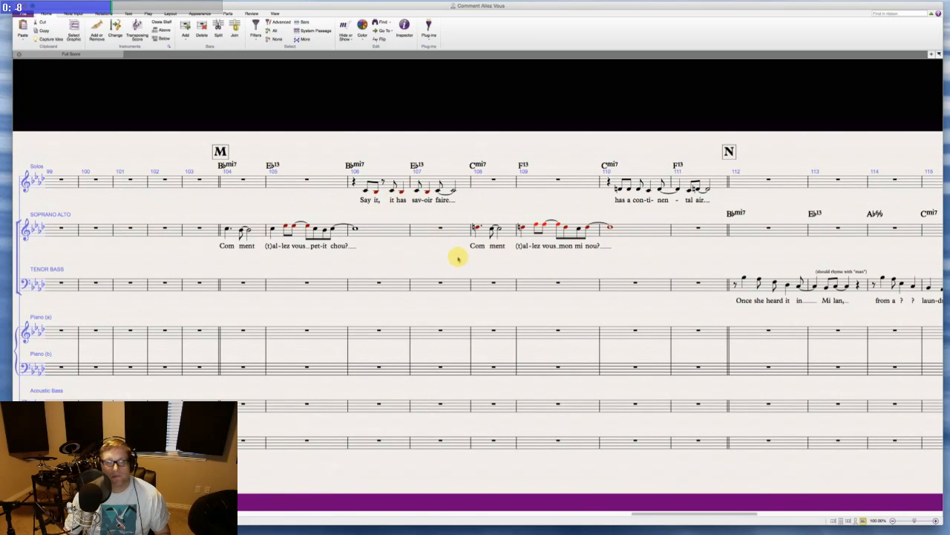
pyautogui.hscroll(5, 457, 258)
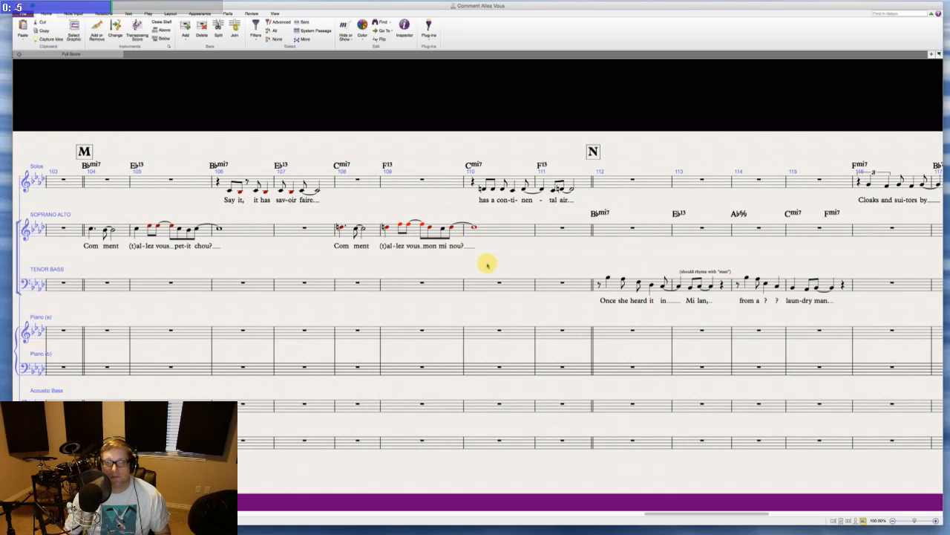
pyautogui.hscroll(6, 487, 264)
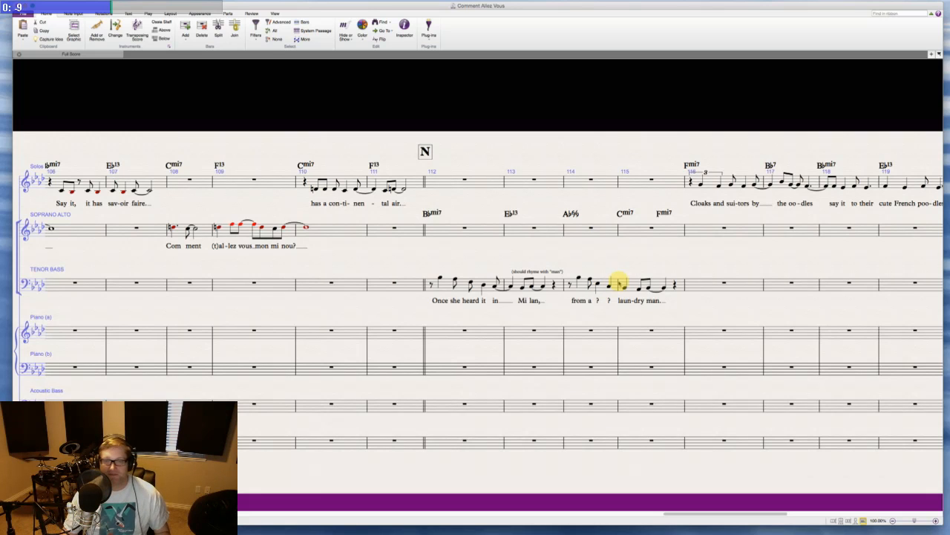
pyautogui.hscroll(4, 618, 282)
pyautogui.hscroll(1, 619, 283)
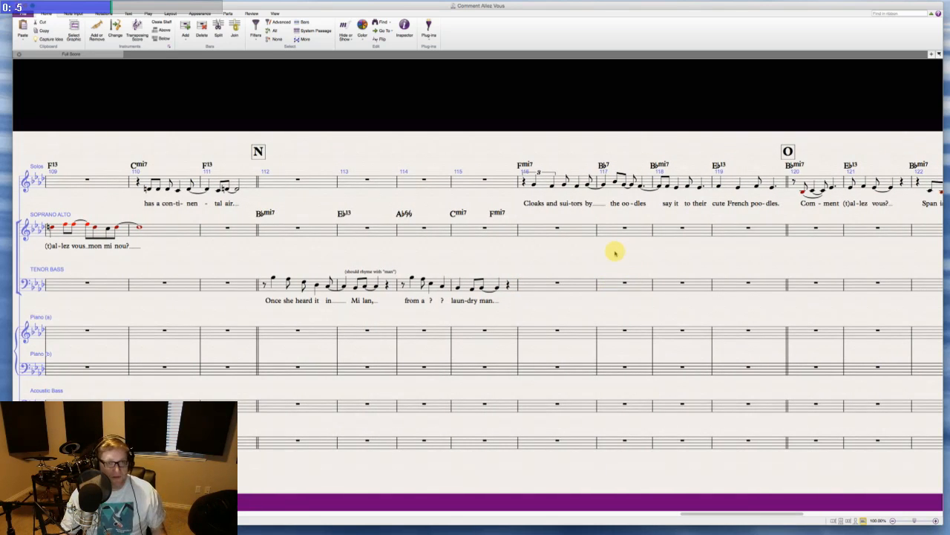
# - Review the solo and choir parts from section O through section Q to the final bar 142
pyautogui.hscroll(5, 588, 252)
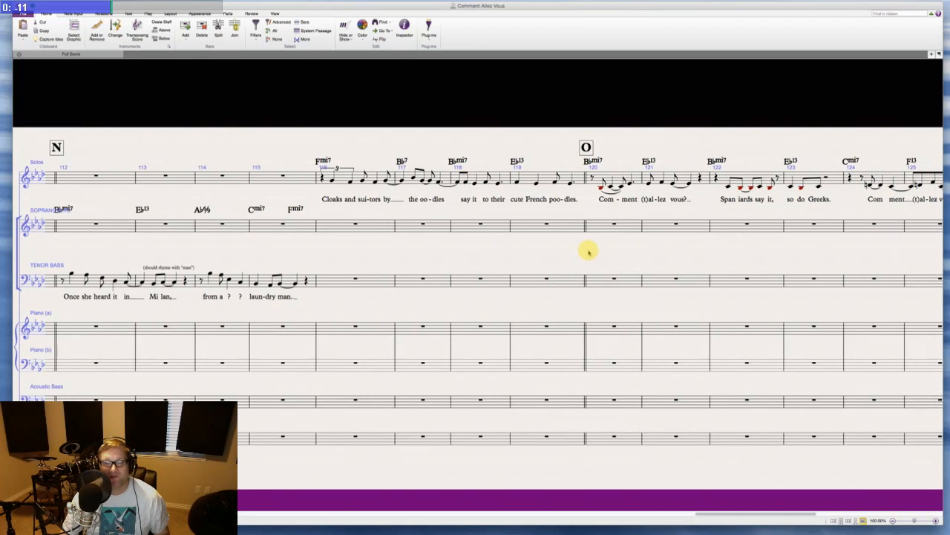
pyautogui.hscroll(5, 588, 252)
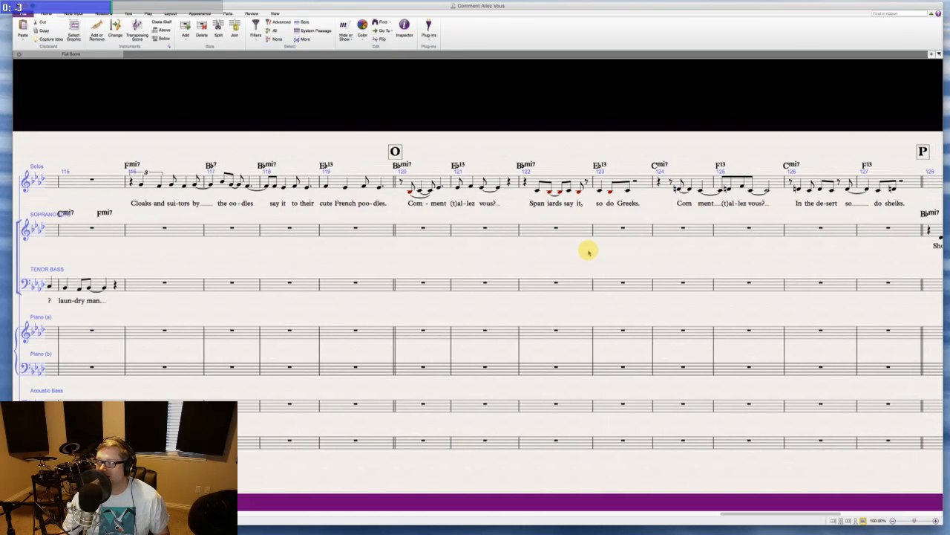
pyautogui.hscroll(4, 589, 252)
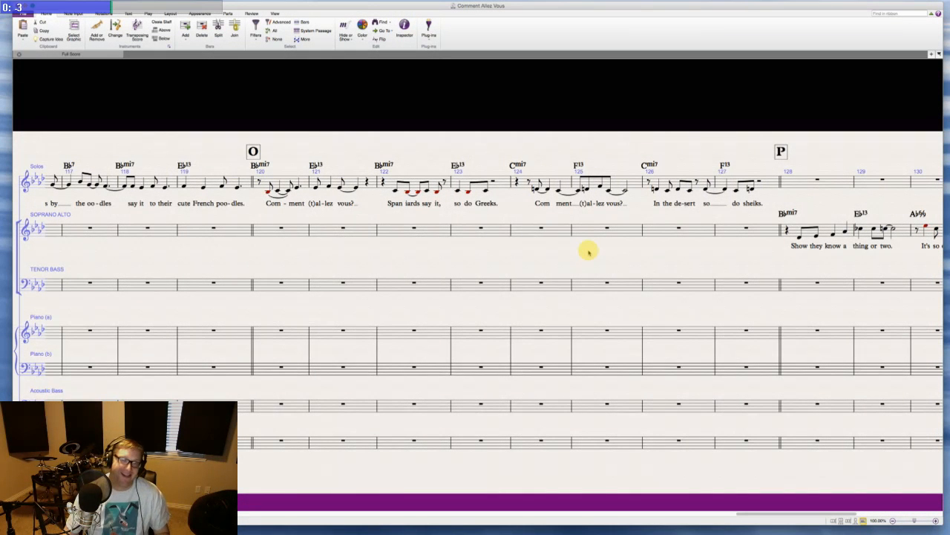
pyautogui.hscroll(5, 588, 252)
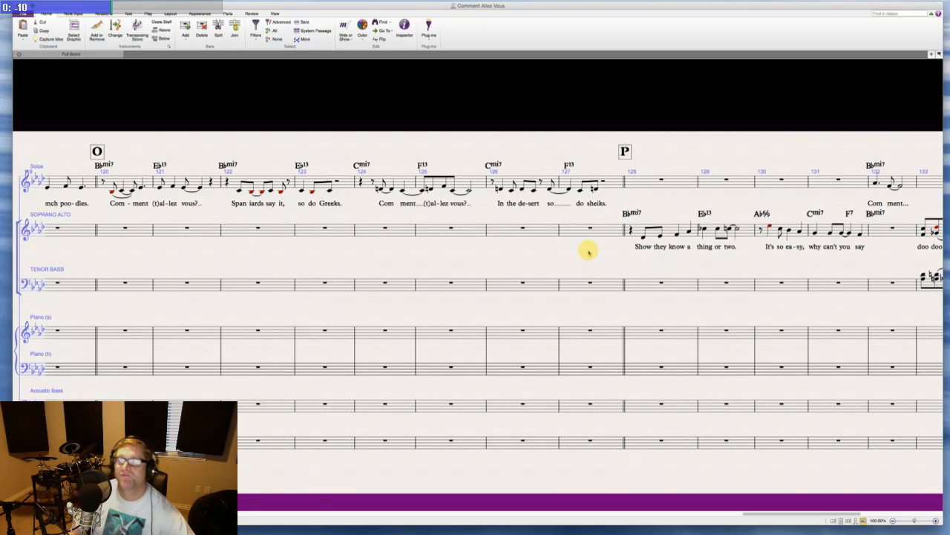
pyautogui.hscroll(3, 720, 250)
pyautogui.hscroll(1, 721, 249)
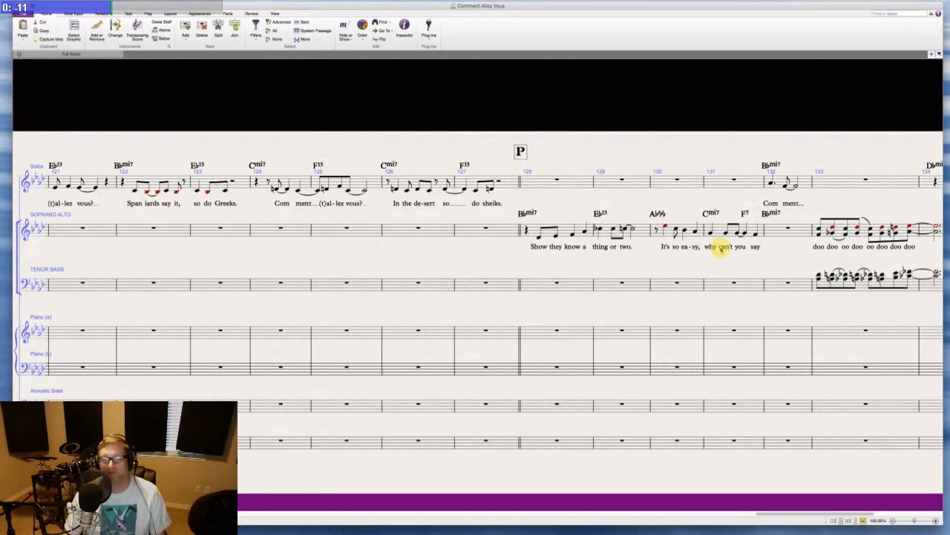
pyautogui.hscroll(12, 720, 249)
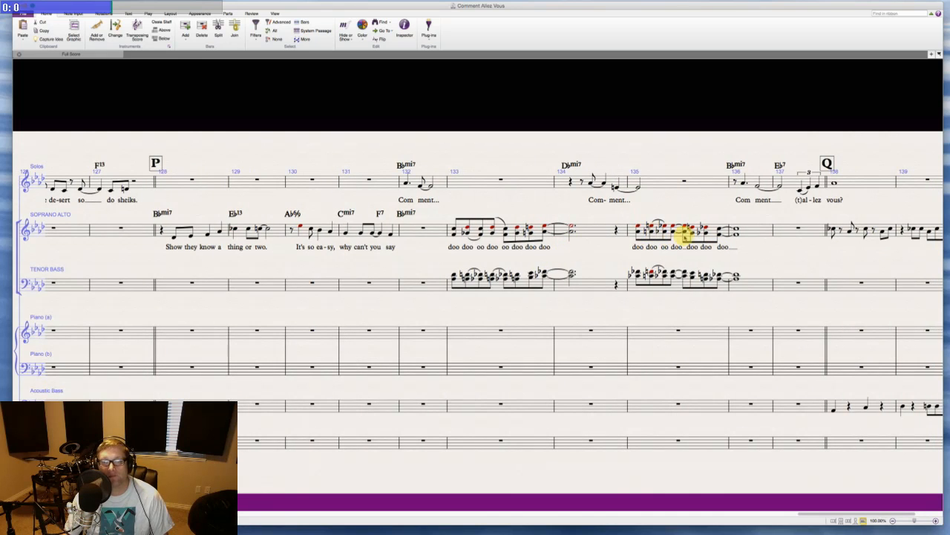
pyautogui.hscroll(7, 775, 250)
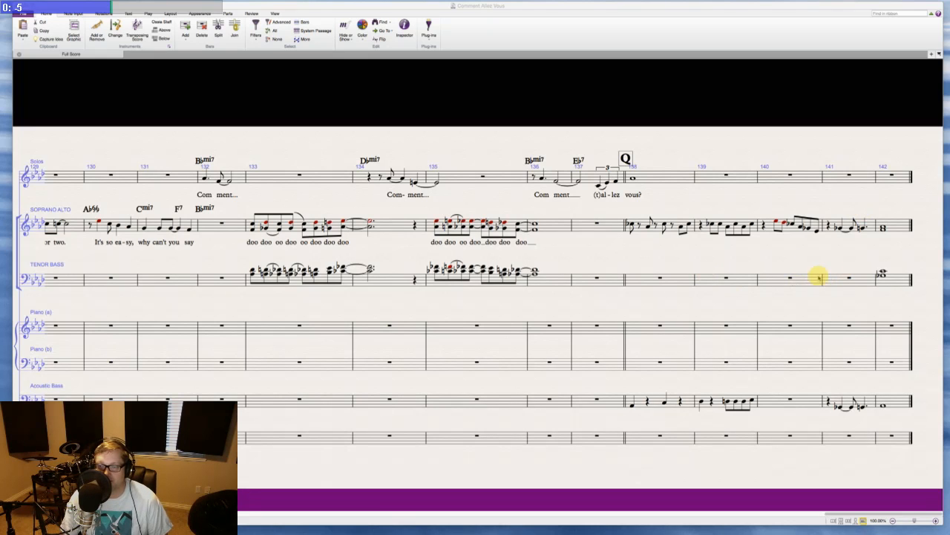
# - Return from the end of the score to the middle bars around rehearsal marks F, G and H
pyautogui.hscroll(-10, 772, 233)
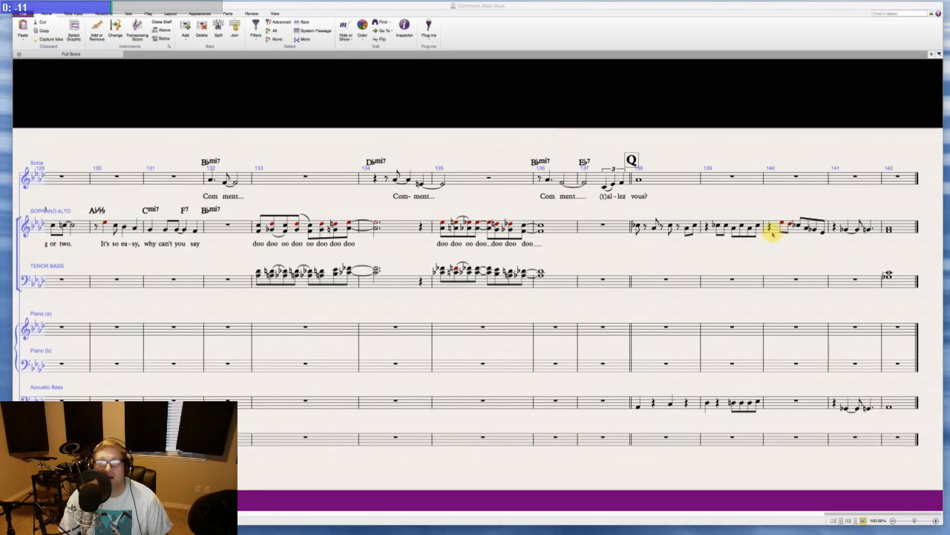
pyautogui.hscroll(-15, 772, 233)
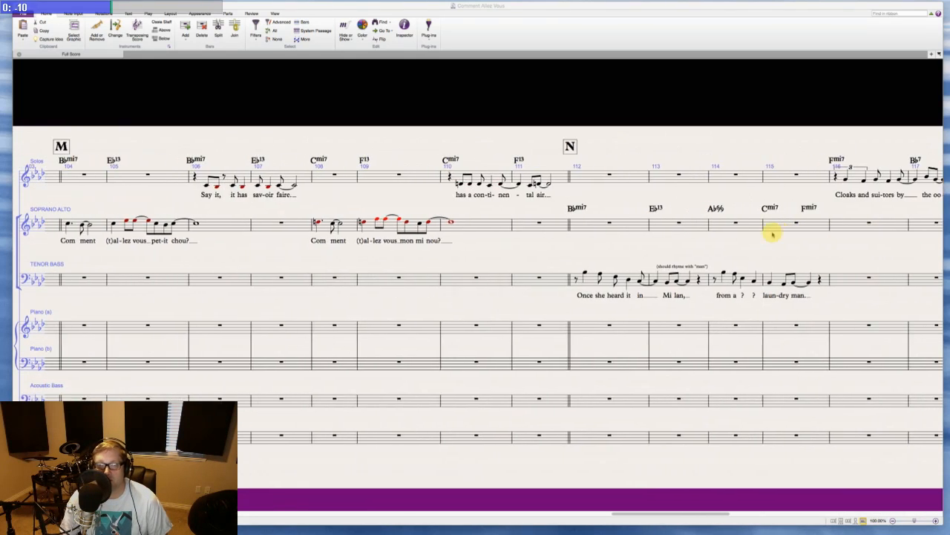
pyautogui.hscroll(3, 772, 234)
pyautogui.hscroll(-20, 772, 234)
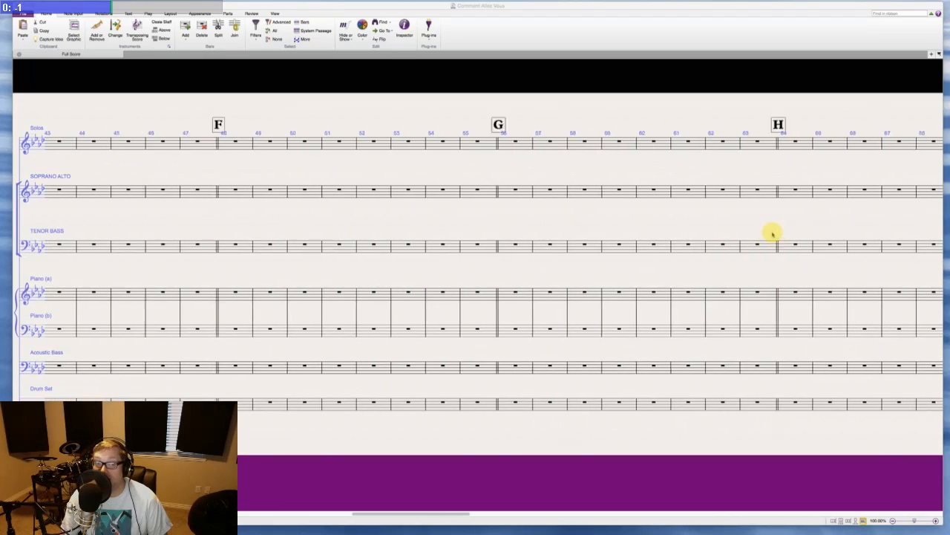
# - Go to section N and examine the two "?" placeholder lyrics before "laun-dry man" in the Tenor Bass part
pyautogui.hscroll(12, 772, 234)
pyautogui.hscroll(20, 772, 233)
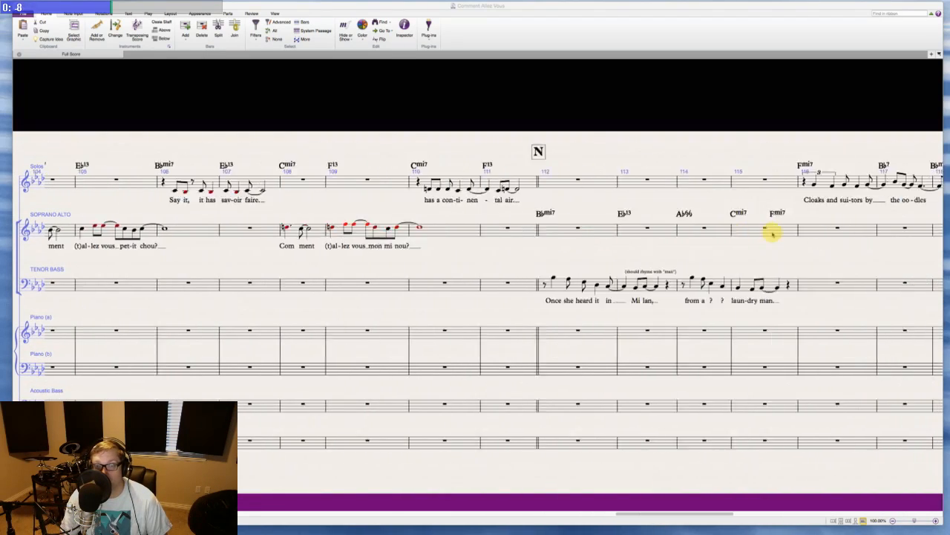
pyautogui.hscroll(-10, 772, 233)
pyautogui.hscroll(8, 772, 233)
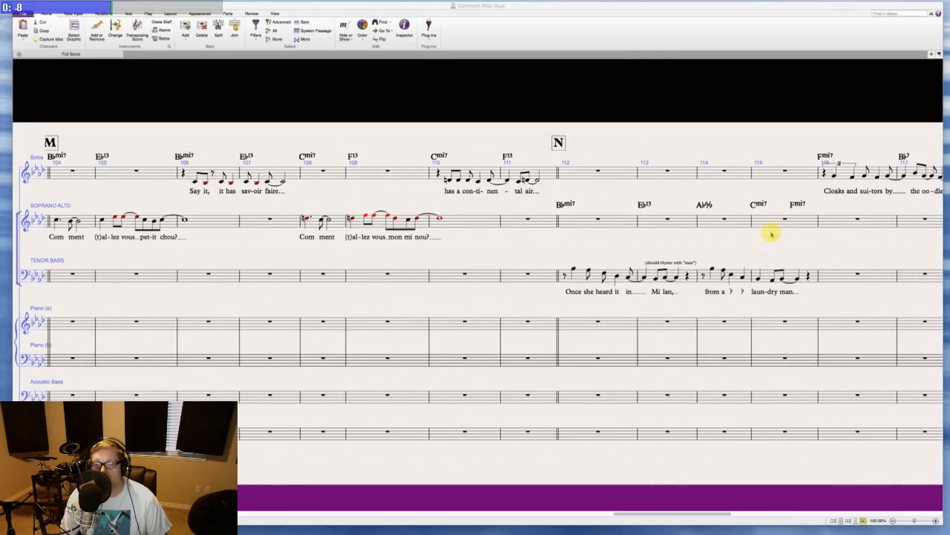
pyautogui.hscroll(1, 772, 234)
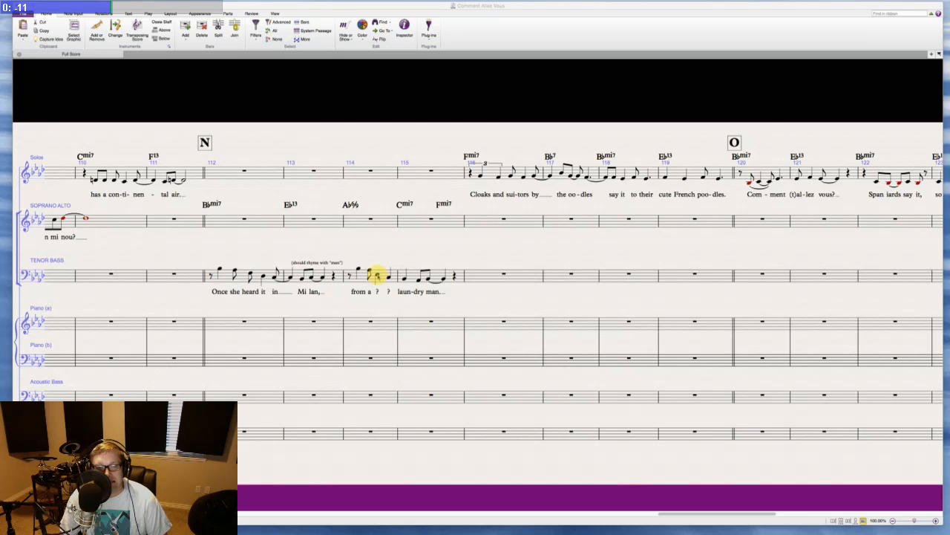
pyautogui.click(378, 290)
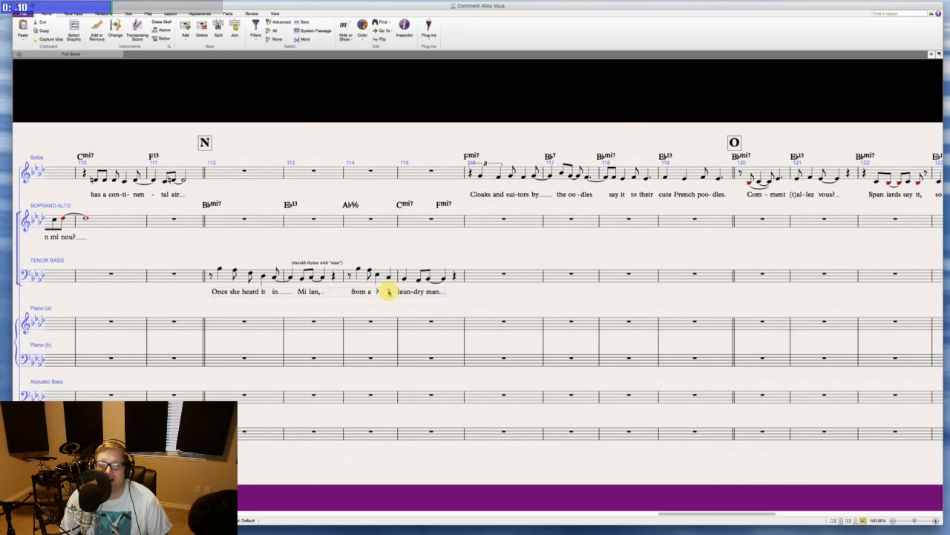
pyautogui.click(383, 301)
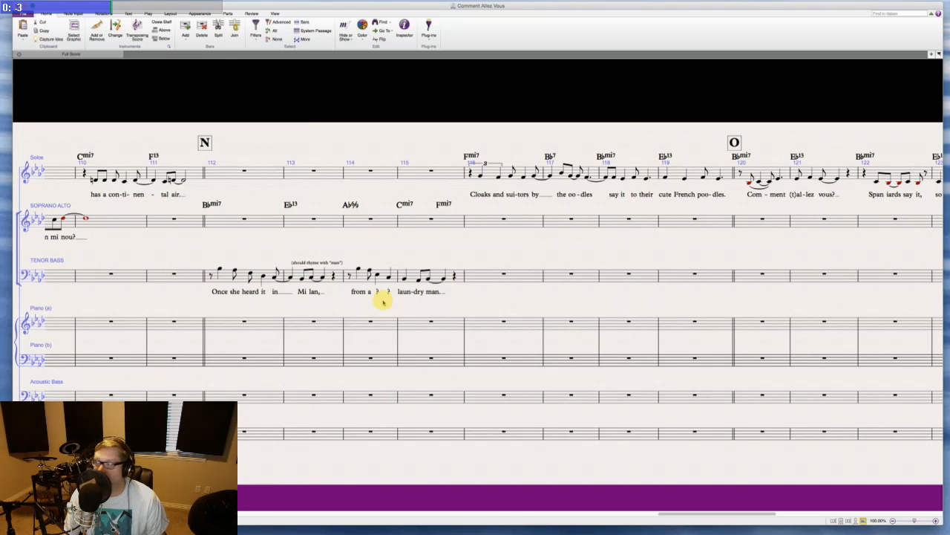
pyautogui.click(377, 291)
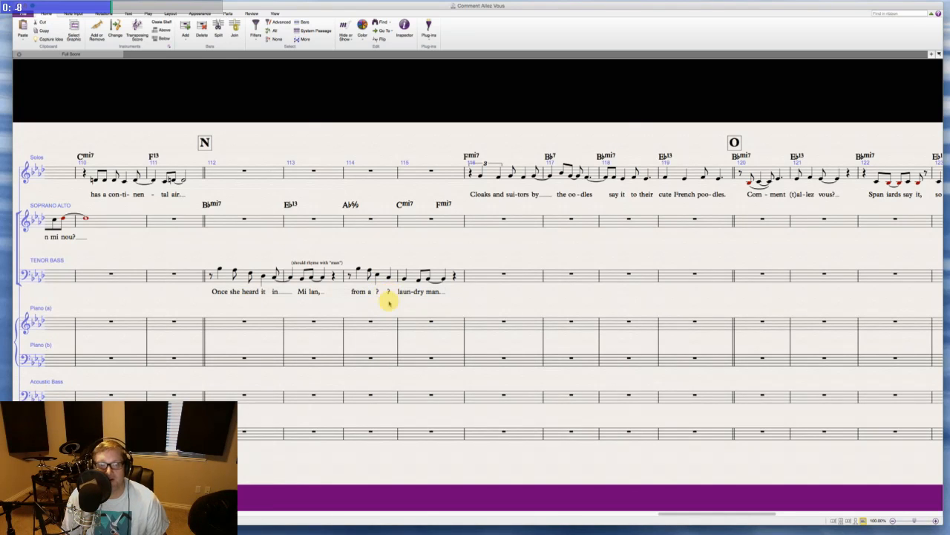
pyautogui.click(390, 291)
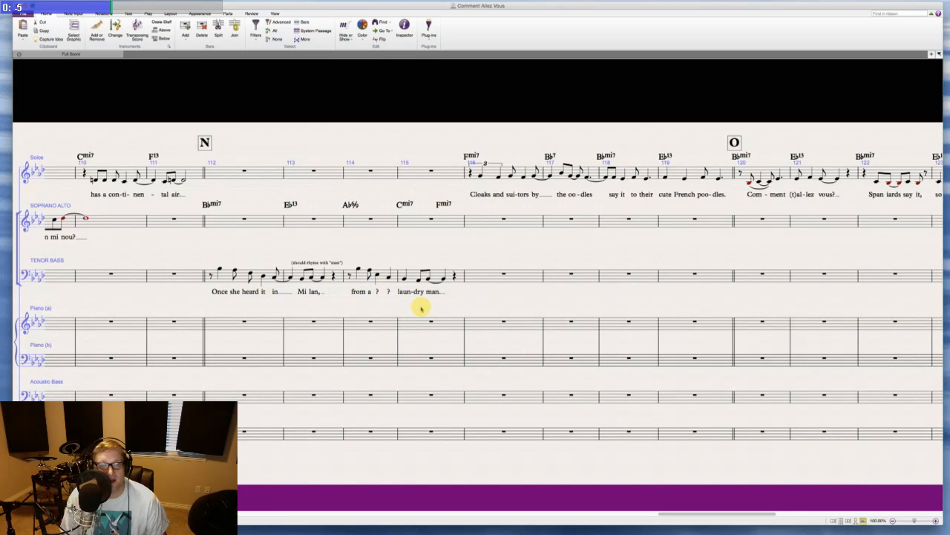
# - Read the solo and choir lyrics in the sections surrounding N, from M through P
pyautogui.hscroll(5, 421, 308)
pyautogui.hscroll(-10, 421, 308)
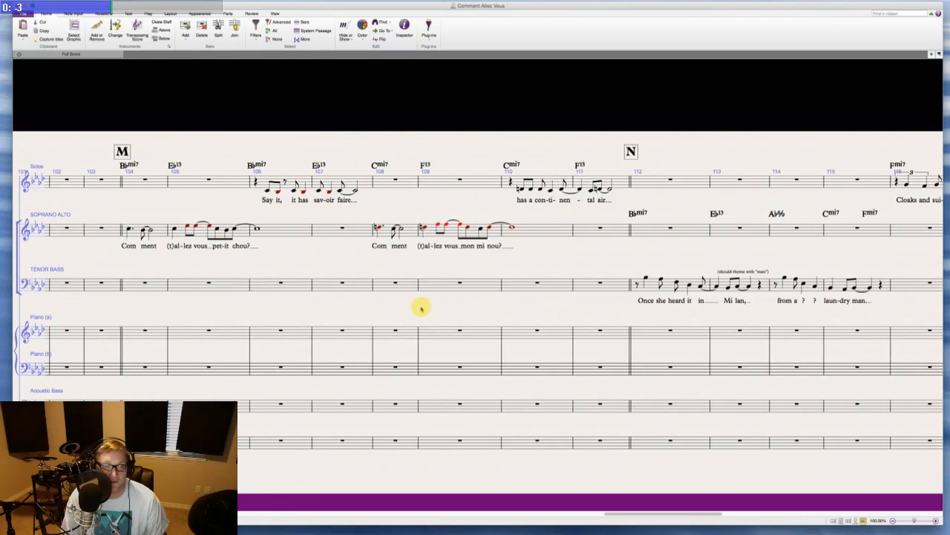
pyautogui.hscroll(3, 421, 308)
pyautogui.hscroll(10, 421, 309)
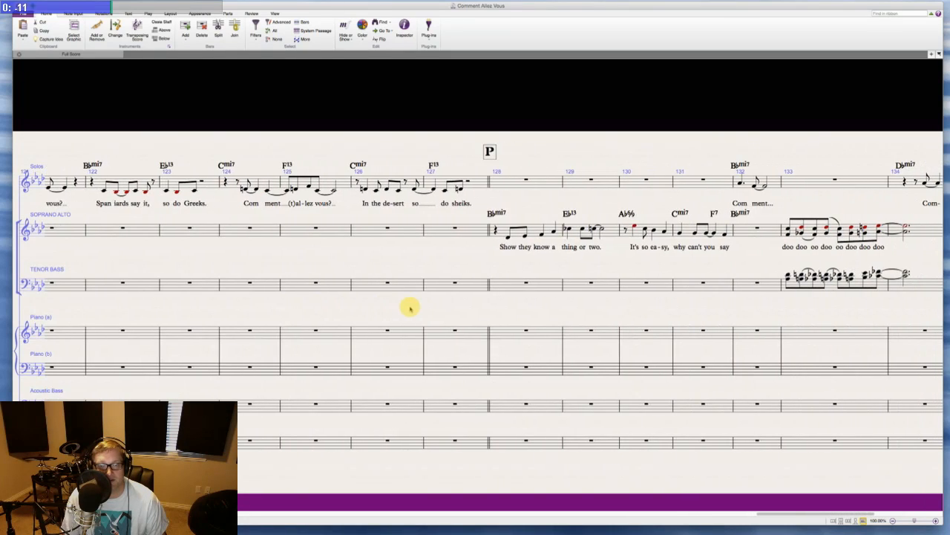
pyautogui.hscroll(-5, 409, 307)
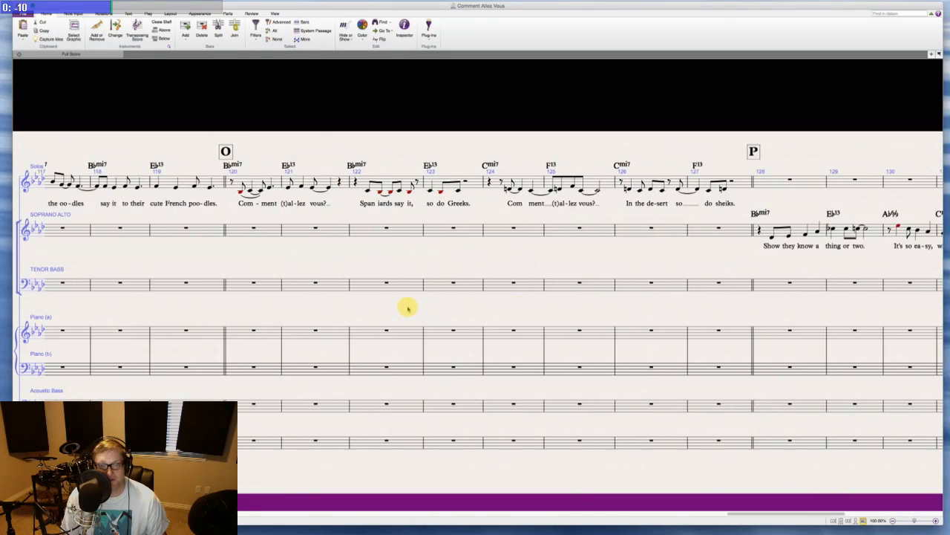
pyautogui.hscroll(5, 408, 307)
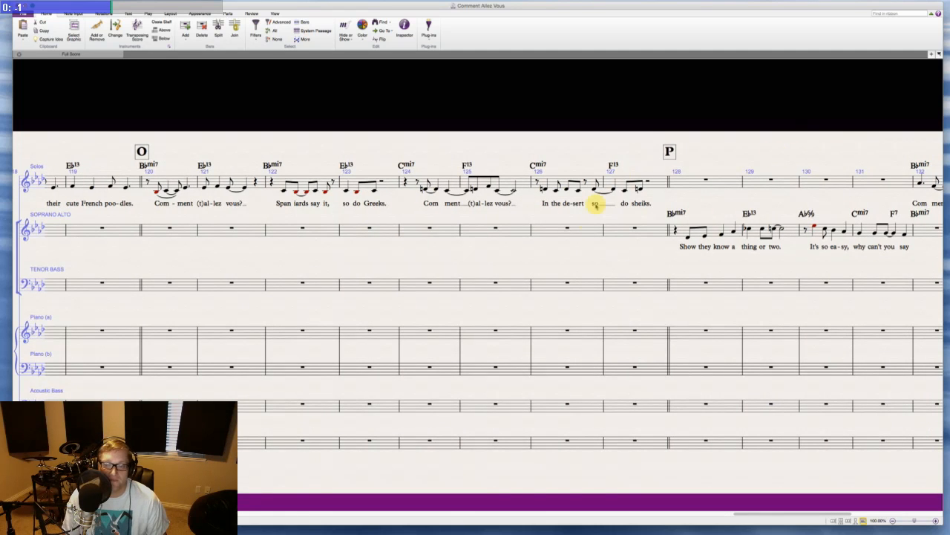
pyautogui.hscroll(-1, 490, 309)
pyautogui.hscroll(-2, 477, 309)
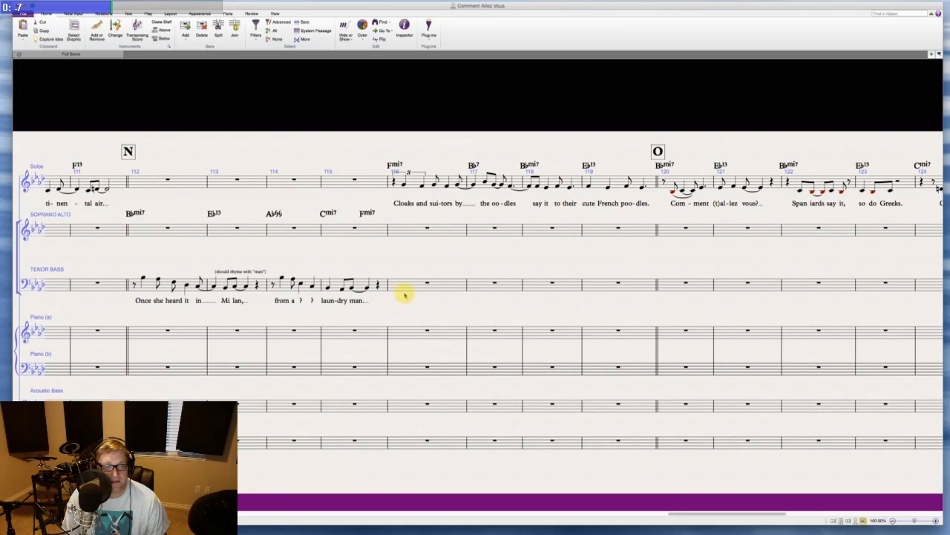
# - Replace the two "?" placeholder lyrics in bar 114 of the Tenor Bass part with "dear old"
pyautogui.click(300, 302)
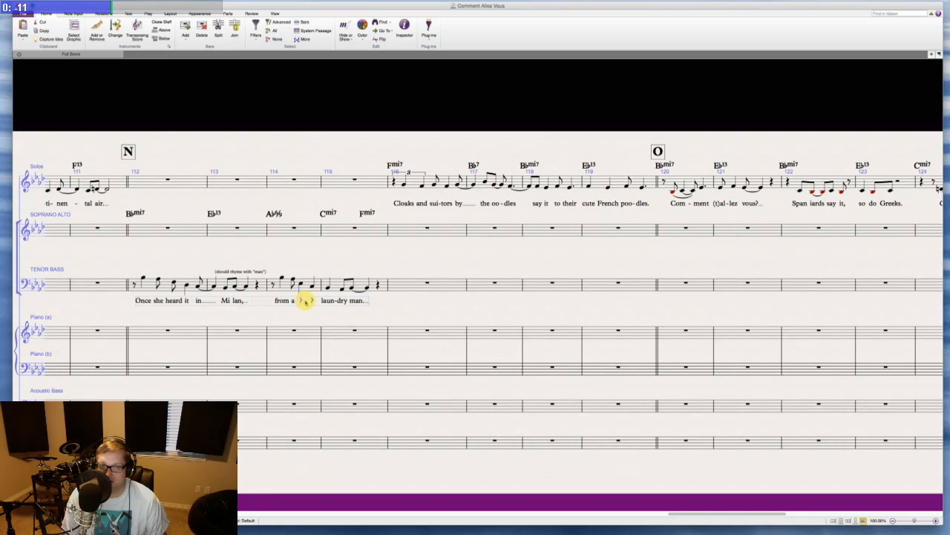
pyautogui.press('Delete')
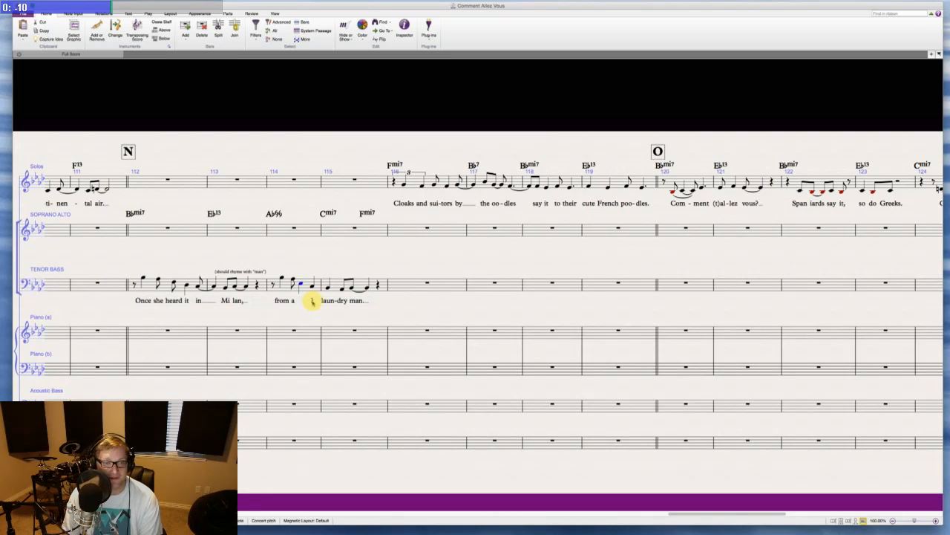
pyautogui.click(302, 285)
pyautogui.press('Escape')
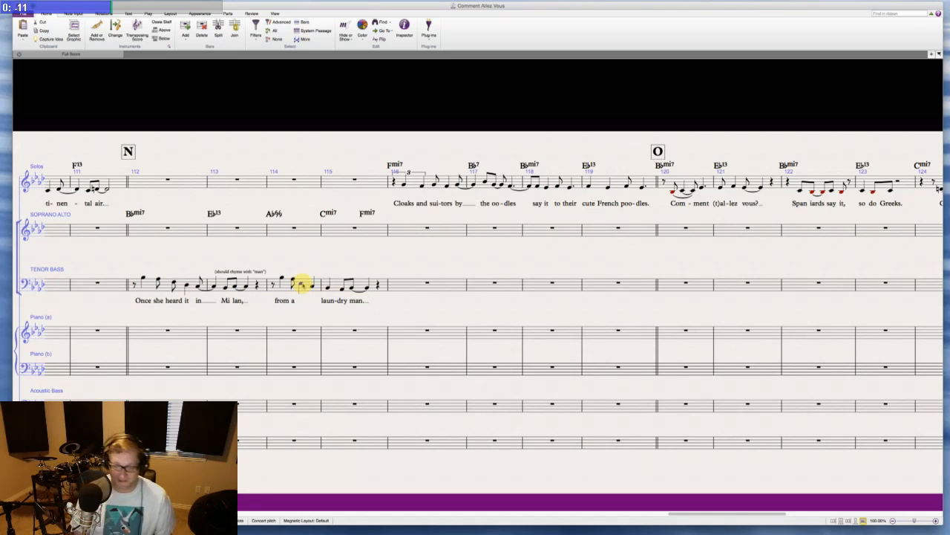
pyautogui.press('super+l')
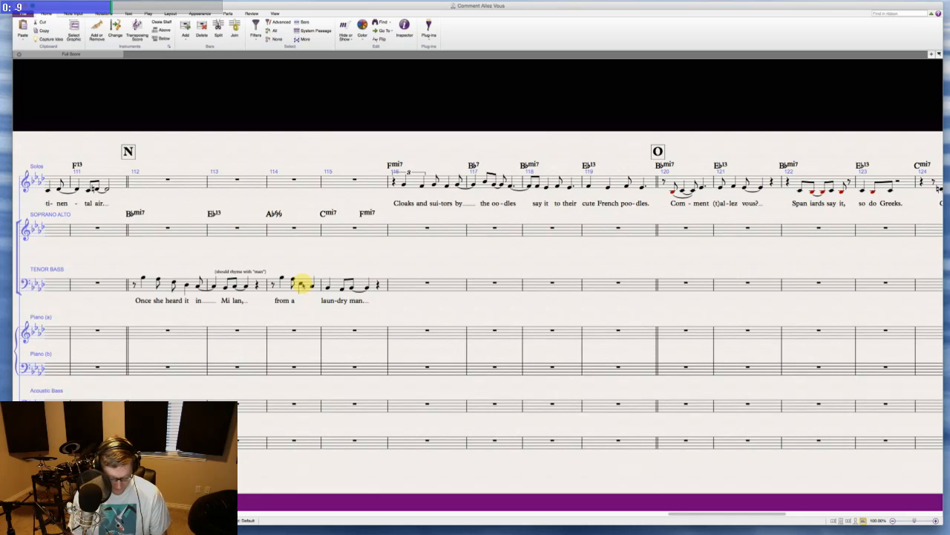
pyautogui.write('dear old')
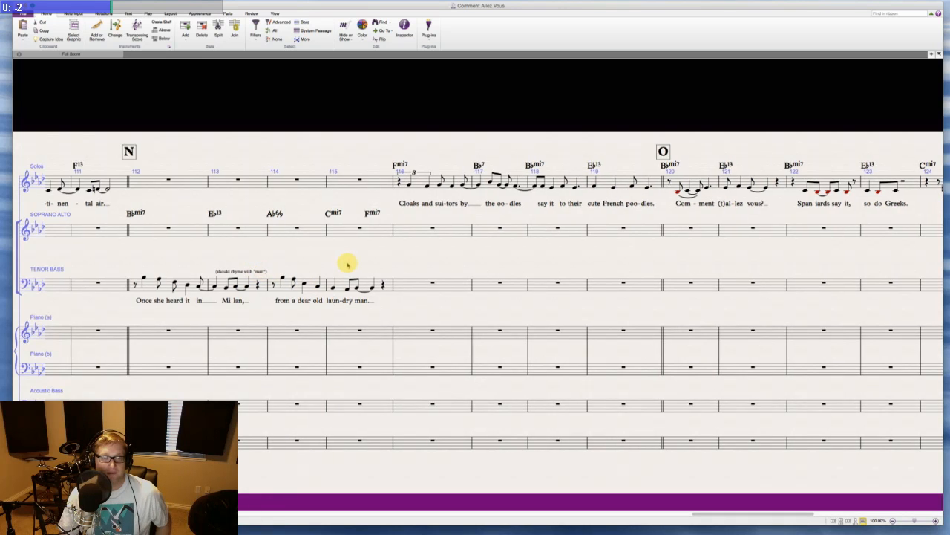
# - Check the lyrics around sections N and O, and return to the beginning of the score
pyautogui.hscroll(5, 346, 264)
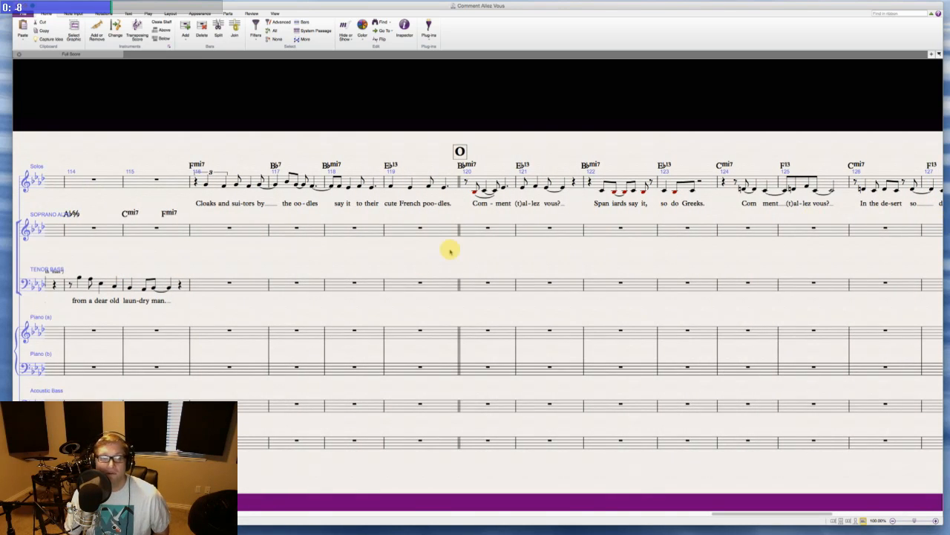
pyautogui.hscroll(-2, 450, 251)
pyautogui.hscroll(-1, 450, 250)
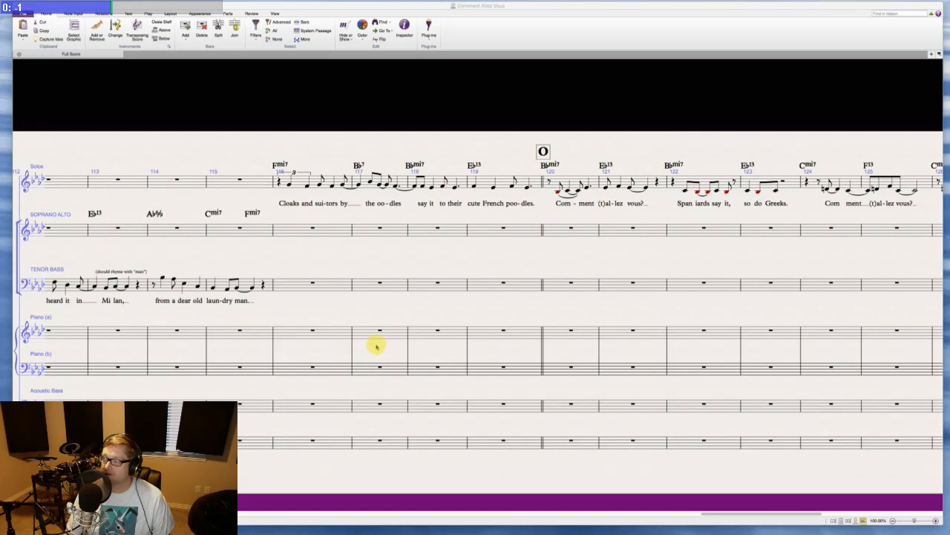
pyautogui.click(340, 332)
pyautogui.click(330, 305)
pyautogui.hscroll(-20, 330, 305)
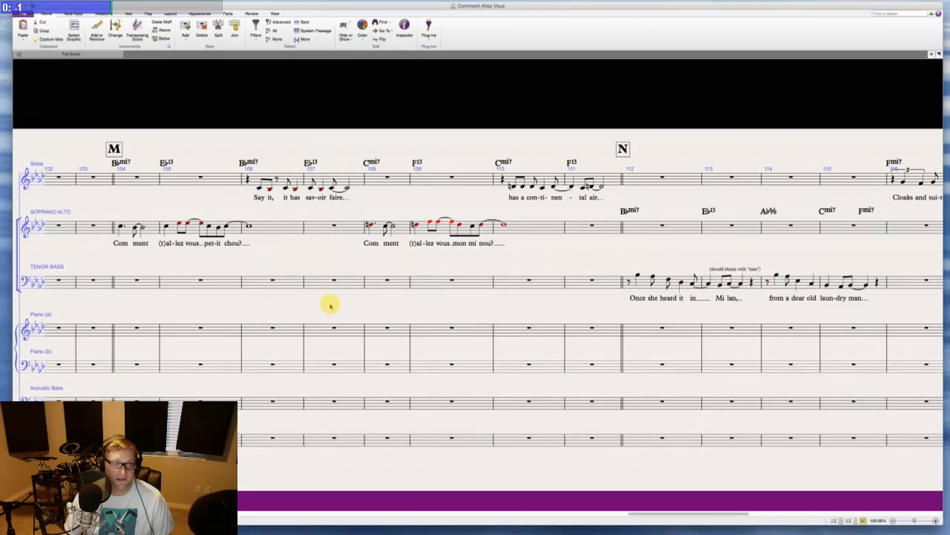
pyautogui.hscroll(-15, 330, 305)
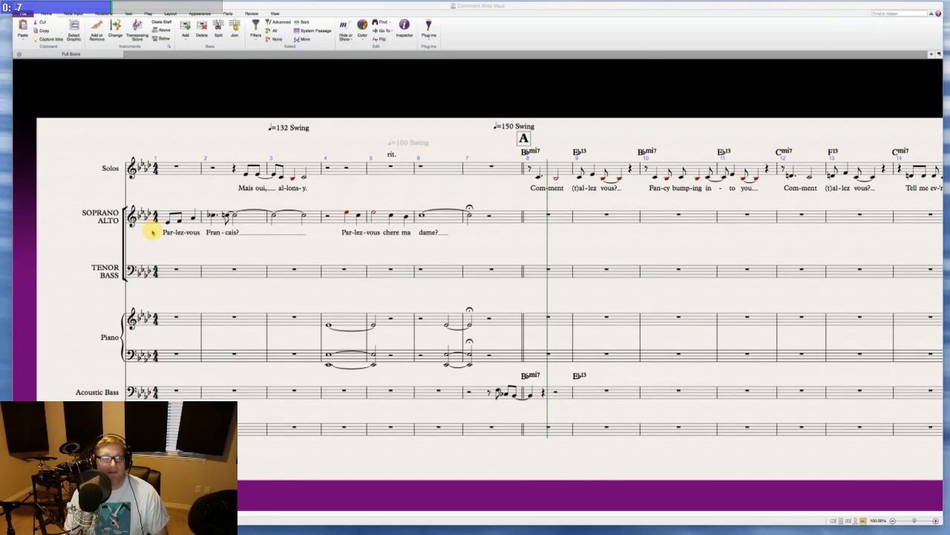
# - Move the "132 Swing" tempo marking from bar 3 to the start of bar 1
pyautogui.click(265, 265)
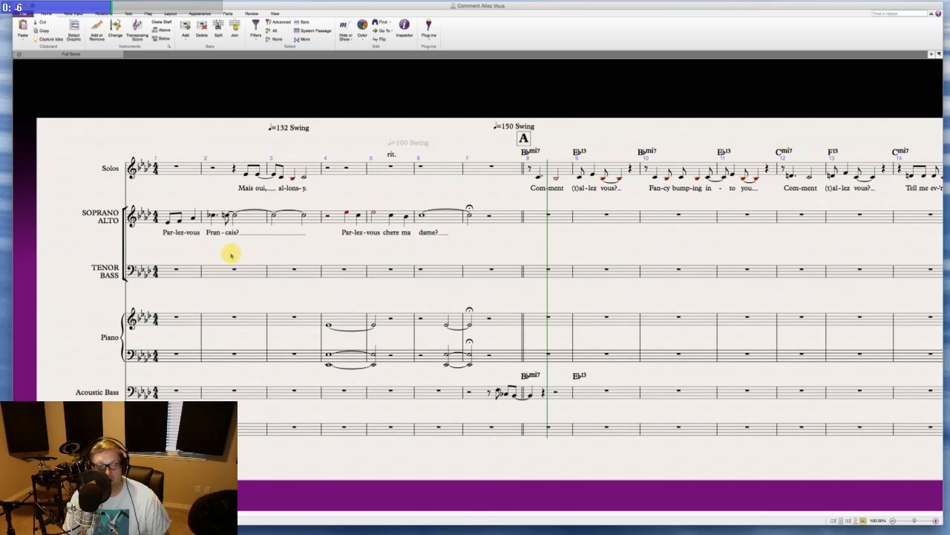
pyautogui.click(283, 127)
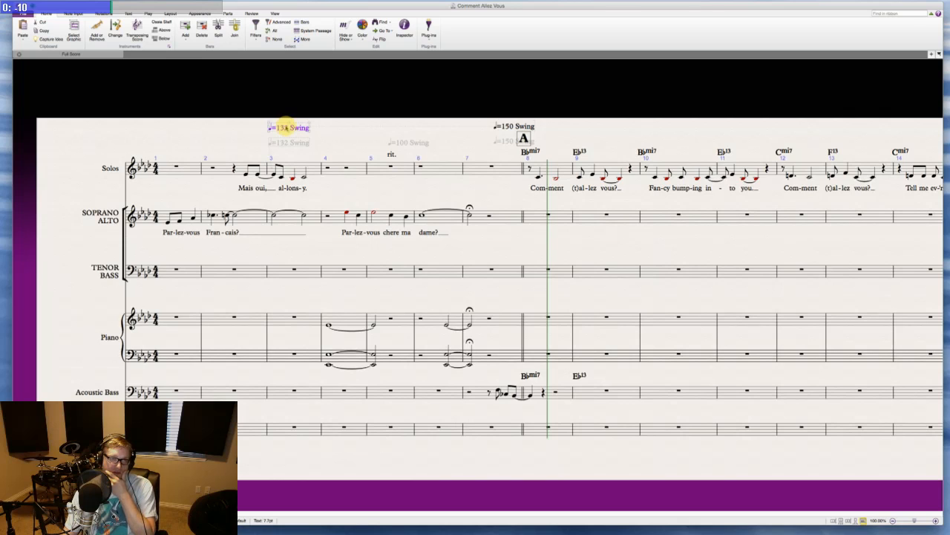
pyautogui.moveTo(283, 127); pyautogui.dragTo(179, 131)
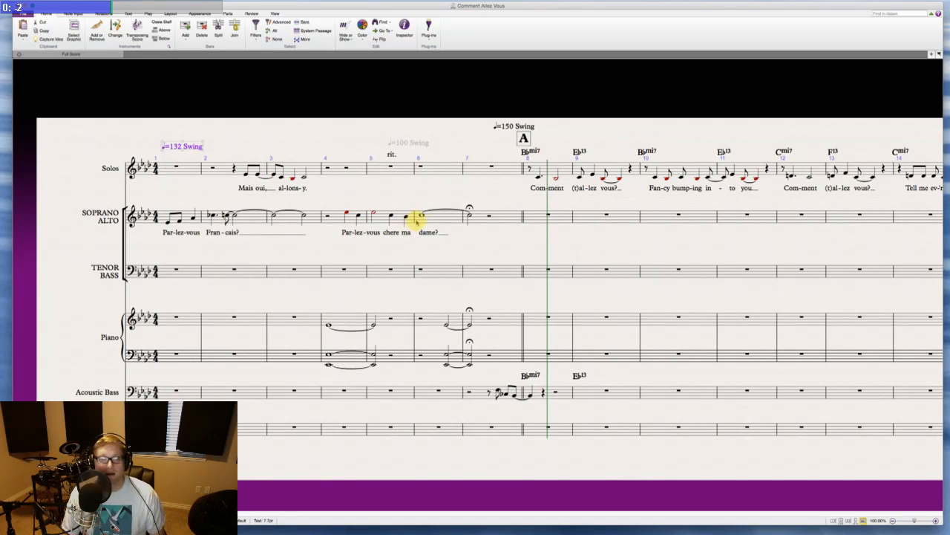
pyautogui.moveTo(422, 215)
pyautogui.mouseDown()
pyautogui.moveTo(453, 215)
pyautogui.moveTo(418, 215)
pyautogui.mouseUp()
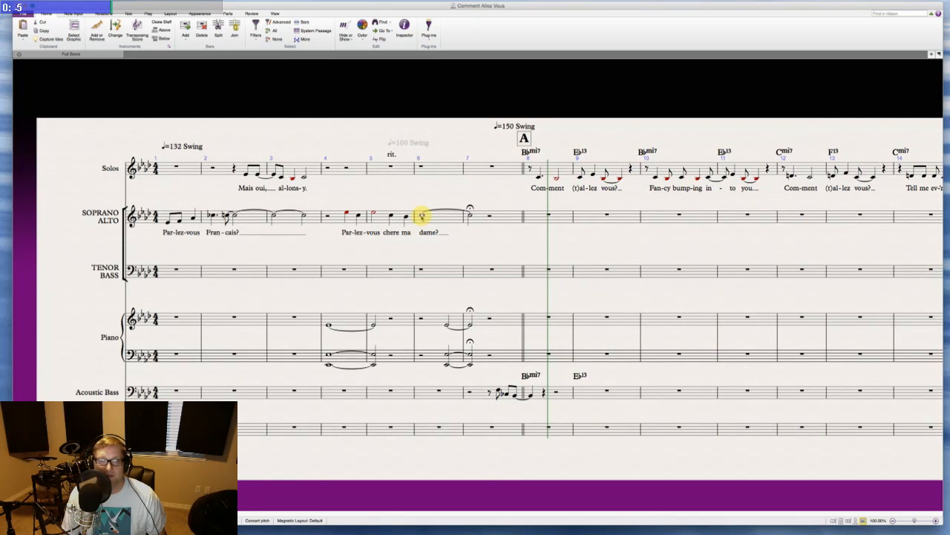
# - Review the solo and Soprano Alto parts, lyrics and chord symbols from bar 1 through section D to the bars from E onward
pyautogui.hscroll(-1, 400, 253)
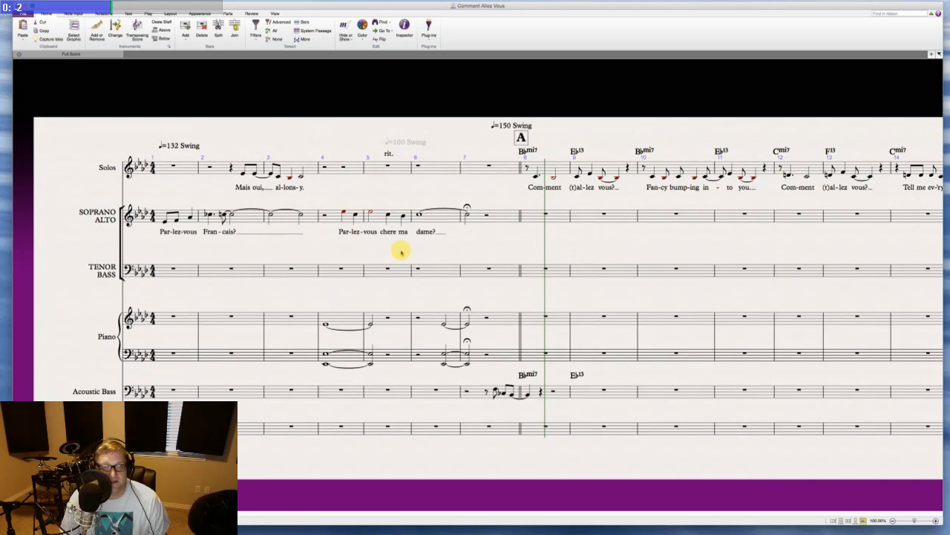
pyautogui.hscroll(1, 401, 253)
pyautogui.hscroll(-1, 401, 252)
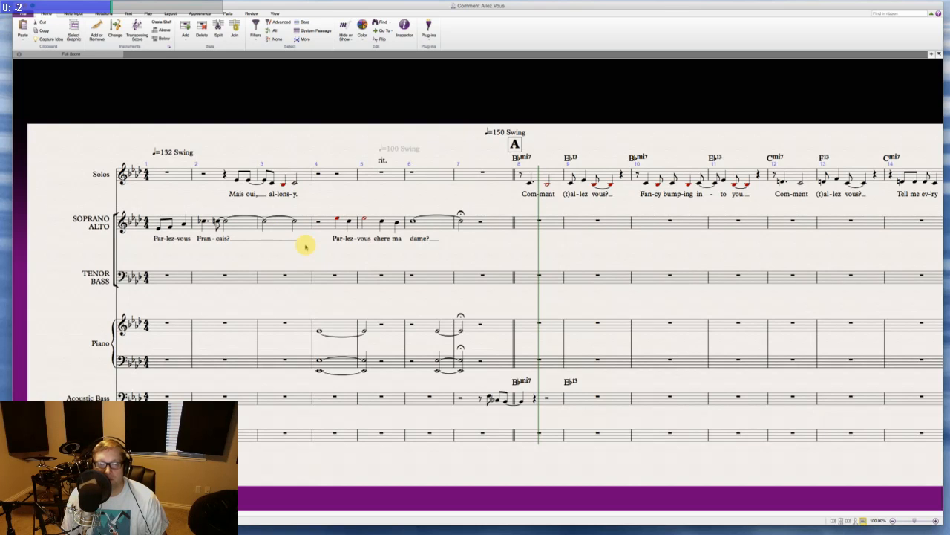
pyautogui.hscroll(2, 305, 247)
pyautogui.hscroll(-2, 305, 247)
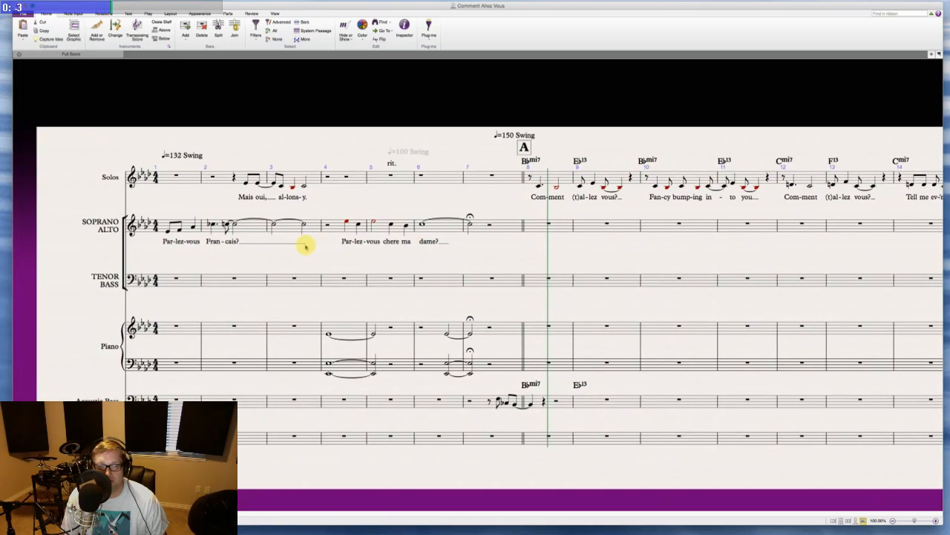
pyautogui.hscroll(5, 305, 247)
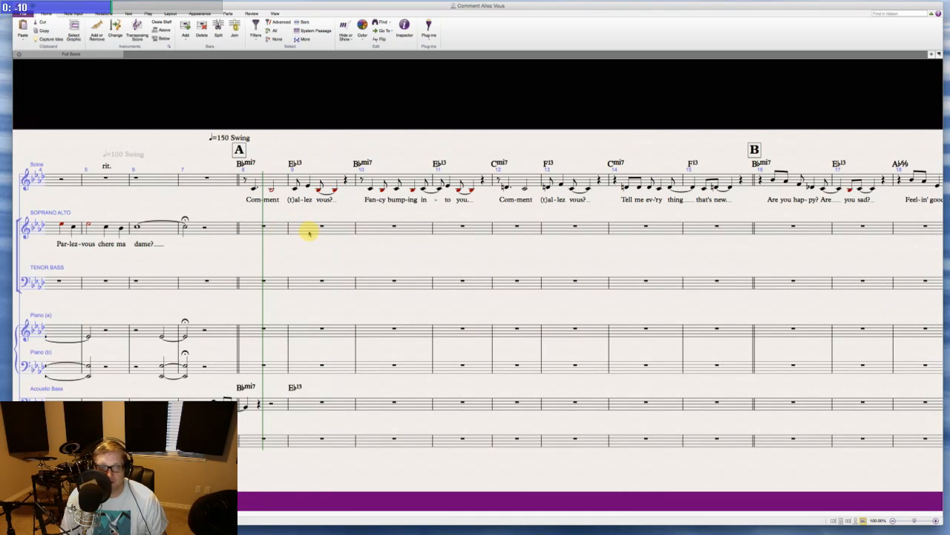
pyautogui.hscroll(3, 364, 245)
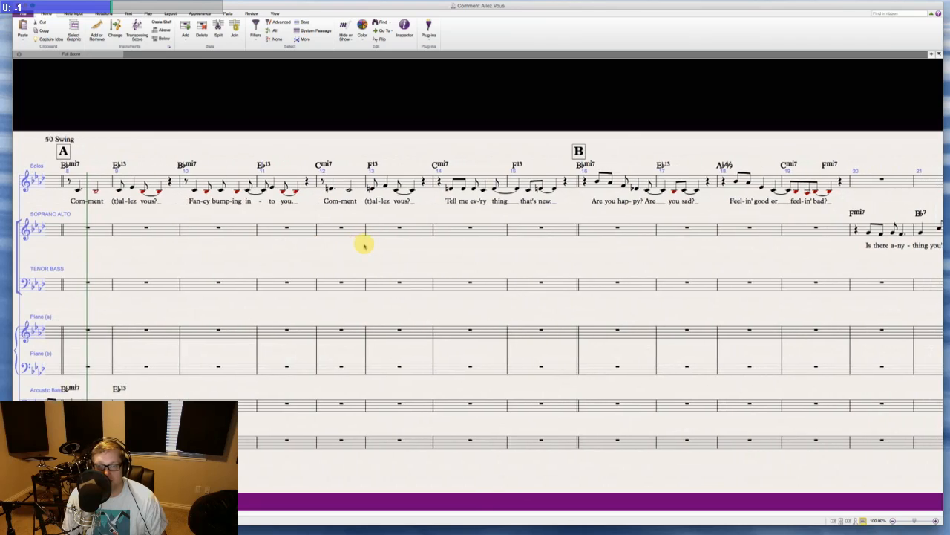
pyautogui.hscroll(10, 364, 245)
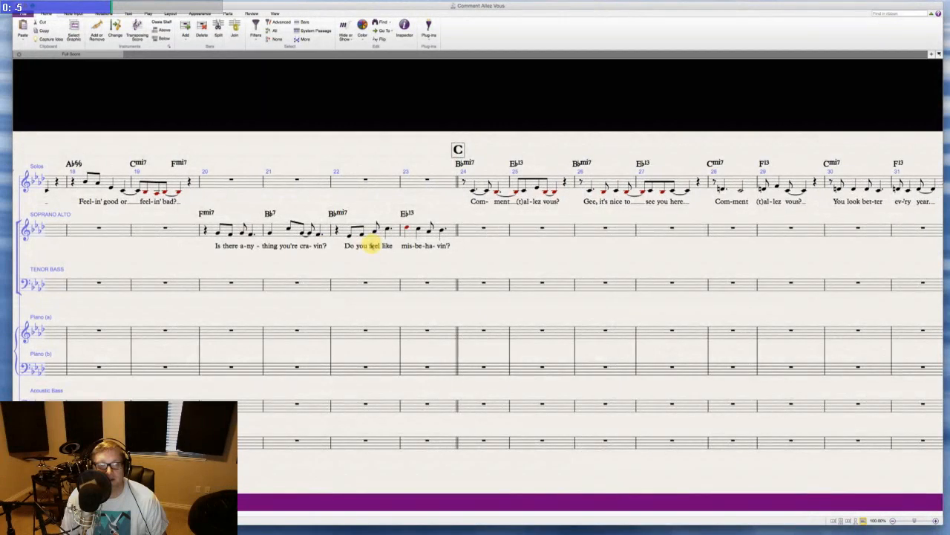
pyautogui.hscroll(-3, 369, 245)
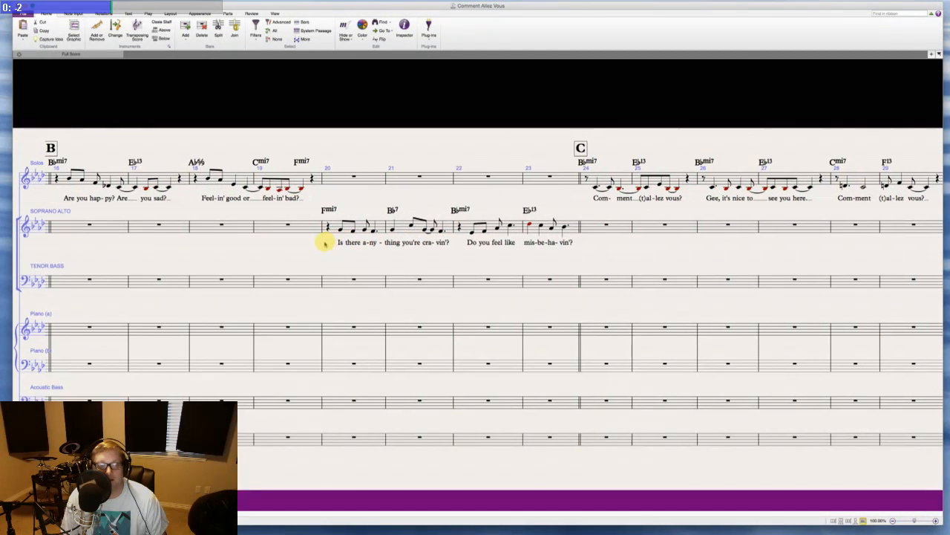
pyautogui.hscroll(3, 292, 250)
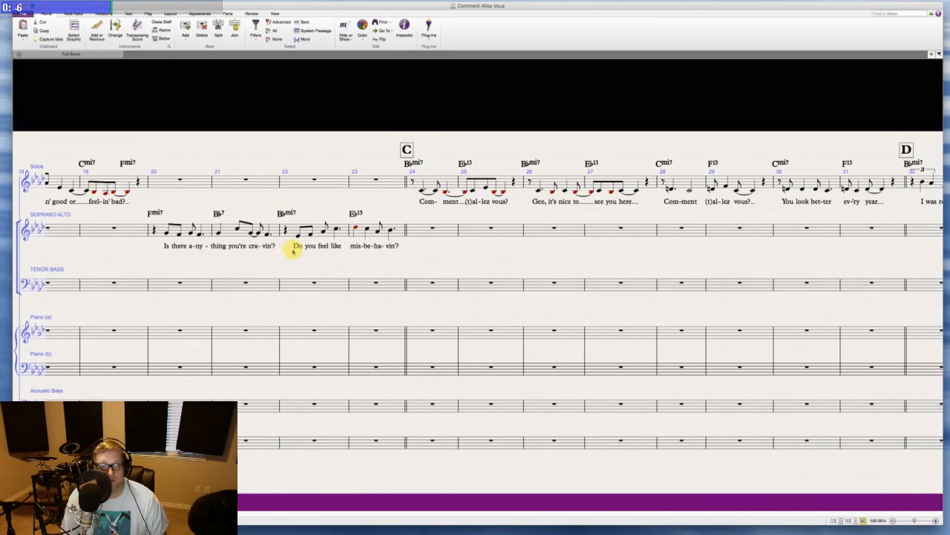
pyautogui.hscroll(3, 247, 251)
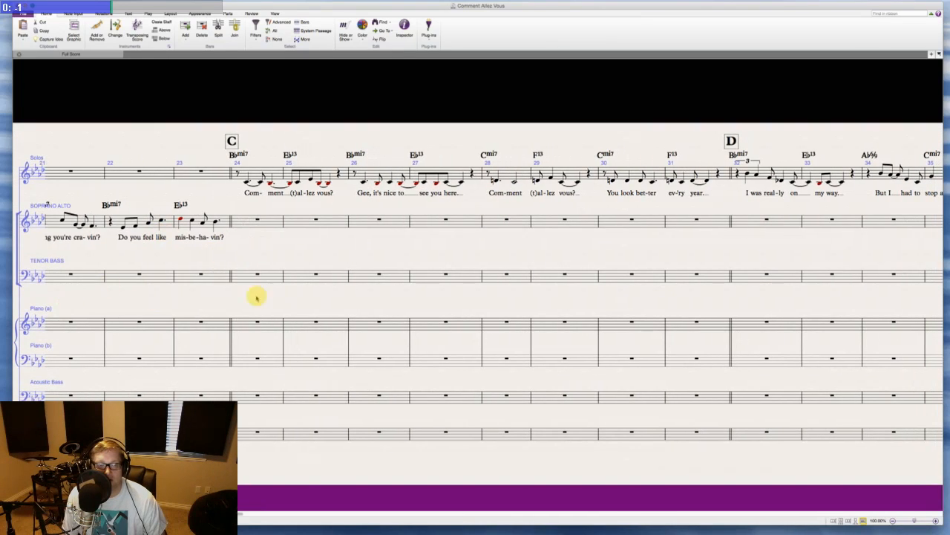
pyautogui.hscroll(5, 289, 260)
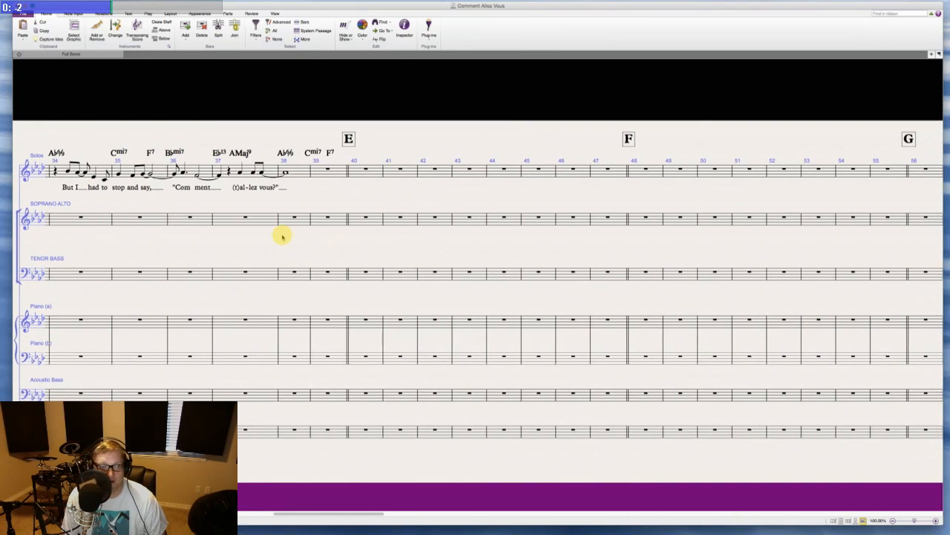
# - Examine the Solos, Soprano Alto and Tenor Bass staves across the rehearsal sections from E through L
pyautogui.hscroll(-2, 282, 236)
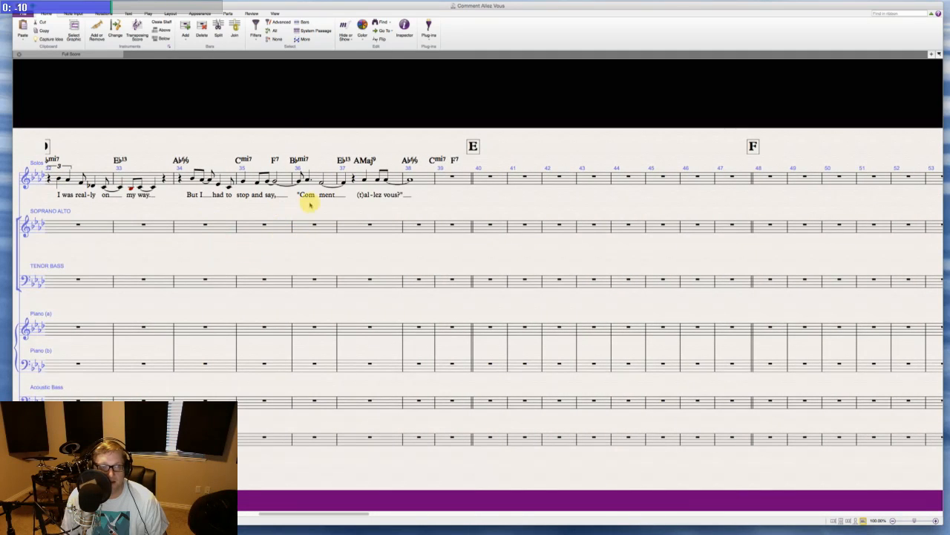
pyautogui.hscroll(4, 471, 234)
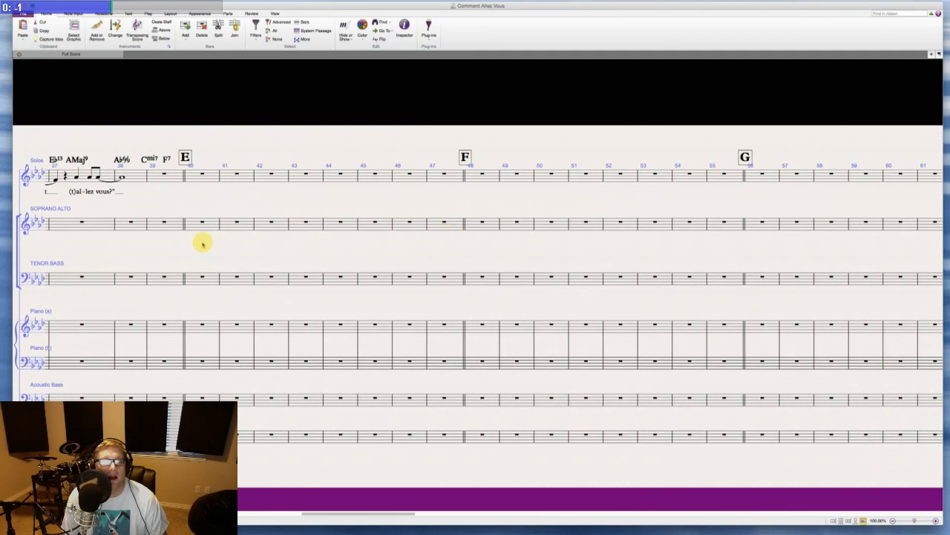
pyautogui.hscroll(2, 202, 244)
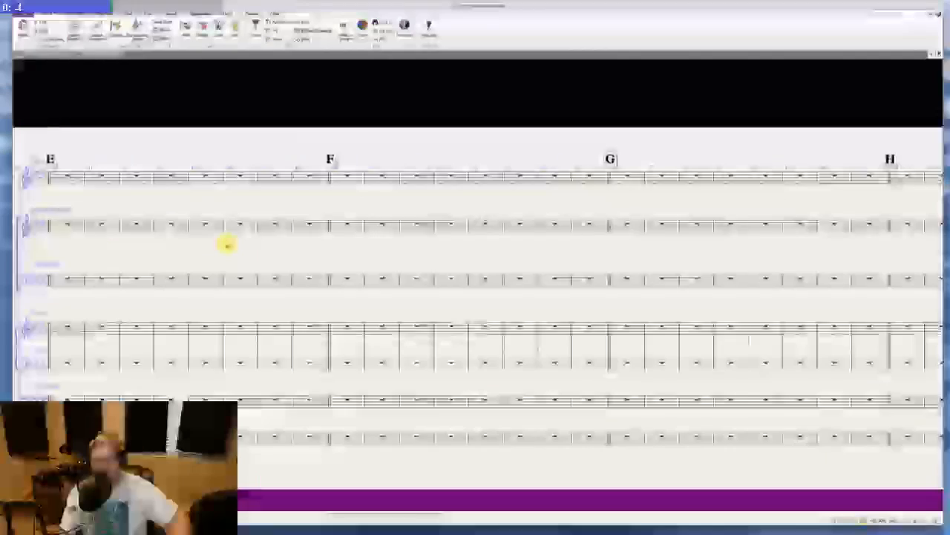
pyautogui.hscroll(10, 227, 245)
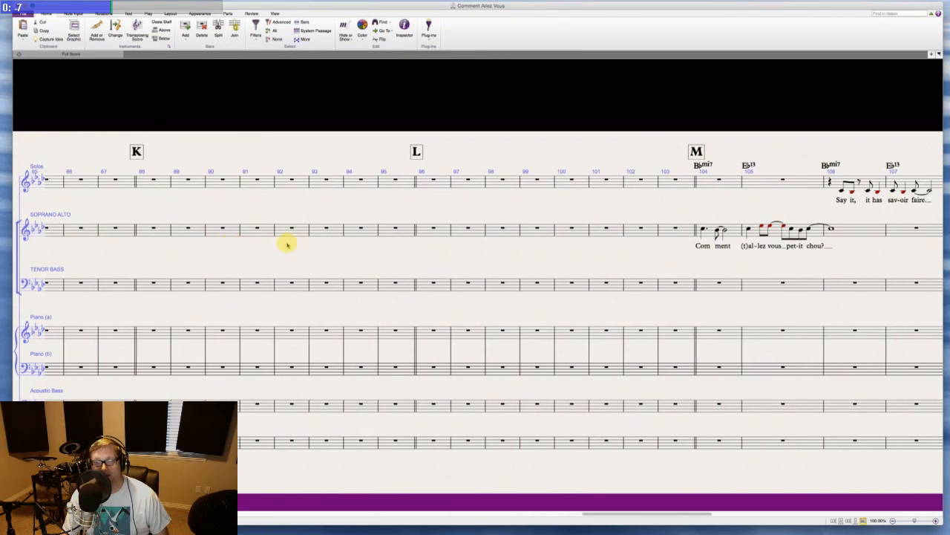
pyautogui.hscroll(-5, 358, 214)
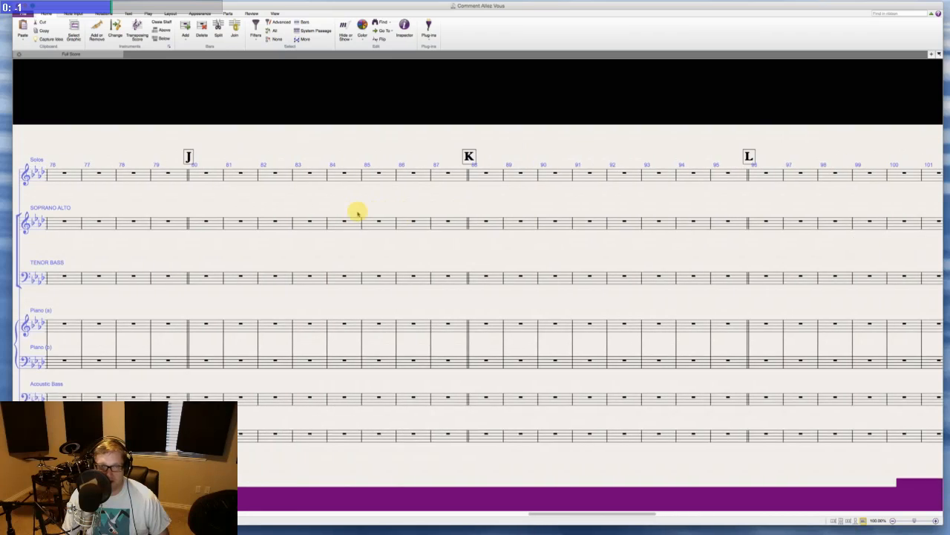
pyautogui.hscroll(6, 358, 214)
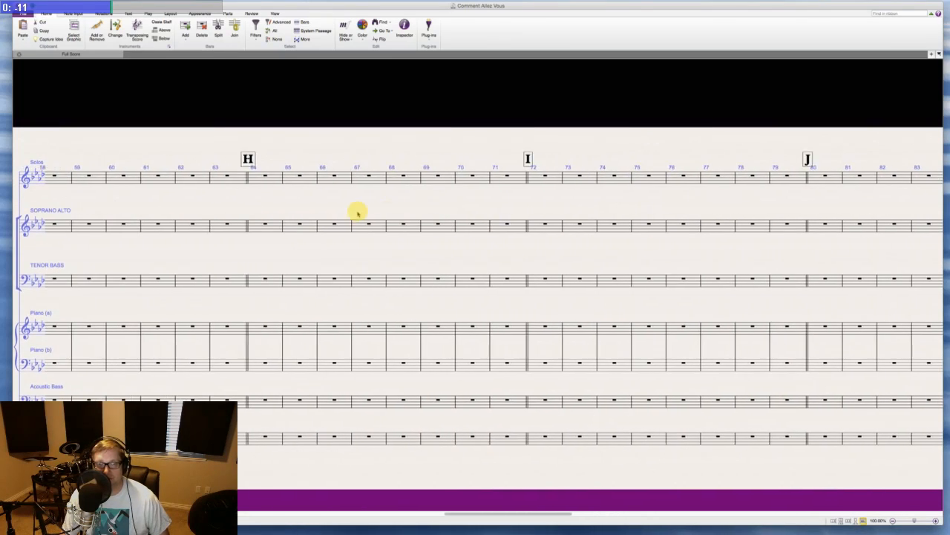
pyautogui.hscroll(4, 358, 213)
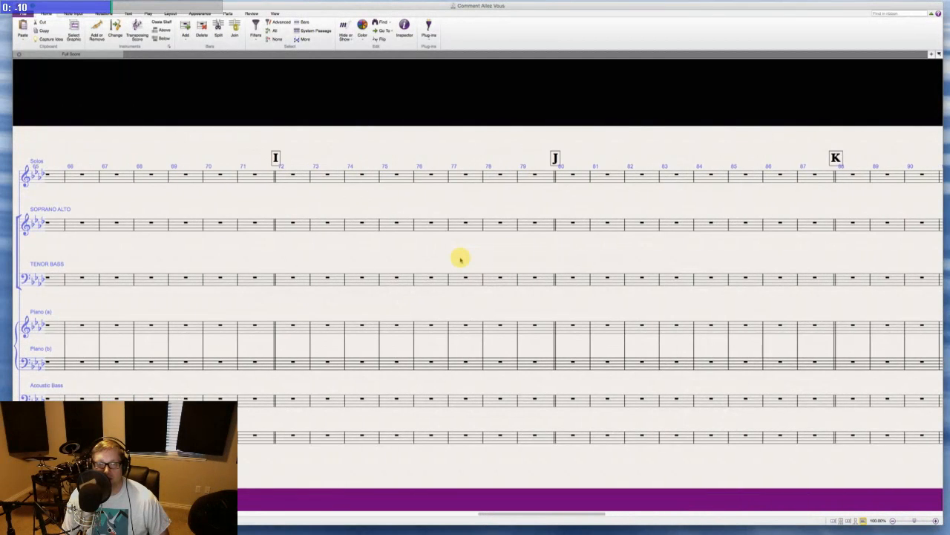
pyautogui.hscroll(10, 460, 259)
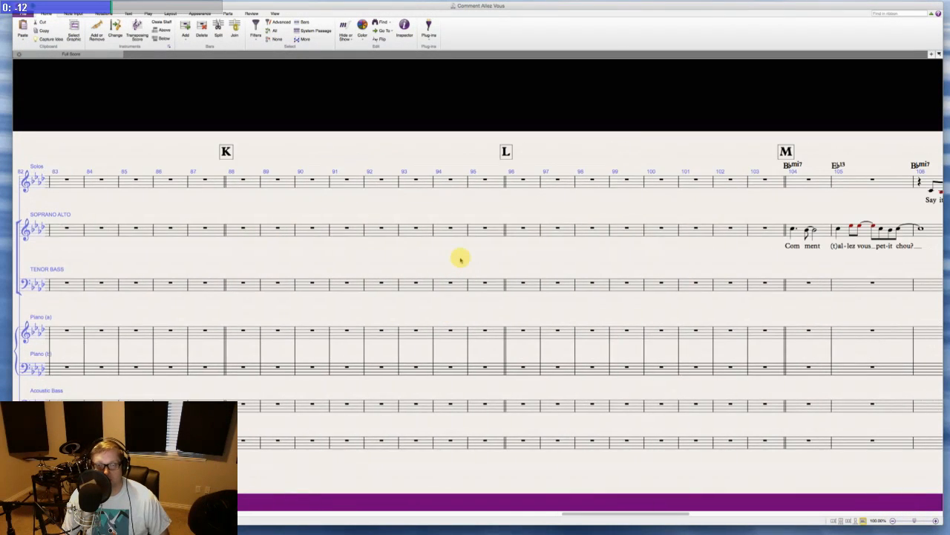
pyautogui.hscroll(4, 460, 259)
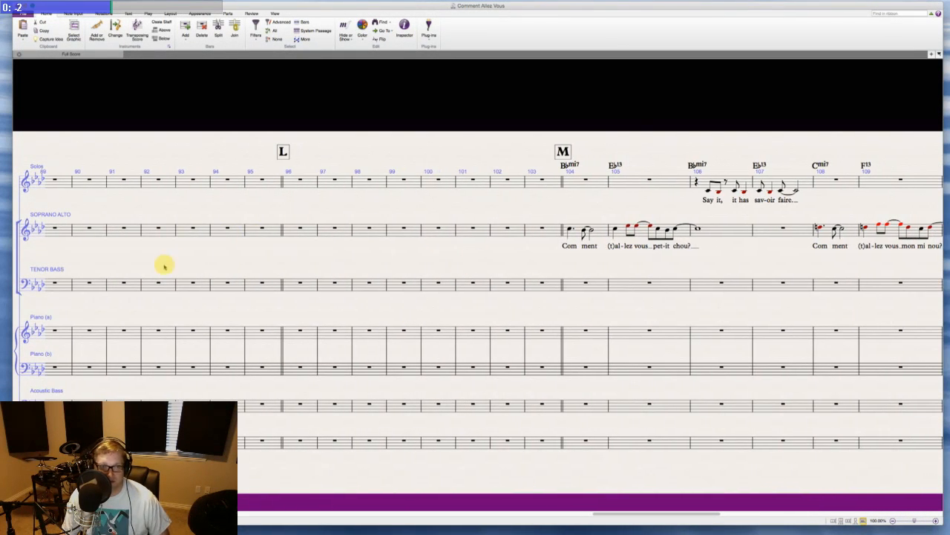
pyautogui.hscroll(-9, 152, 275)
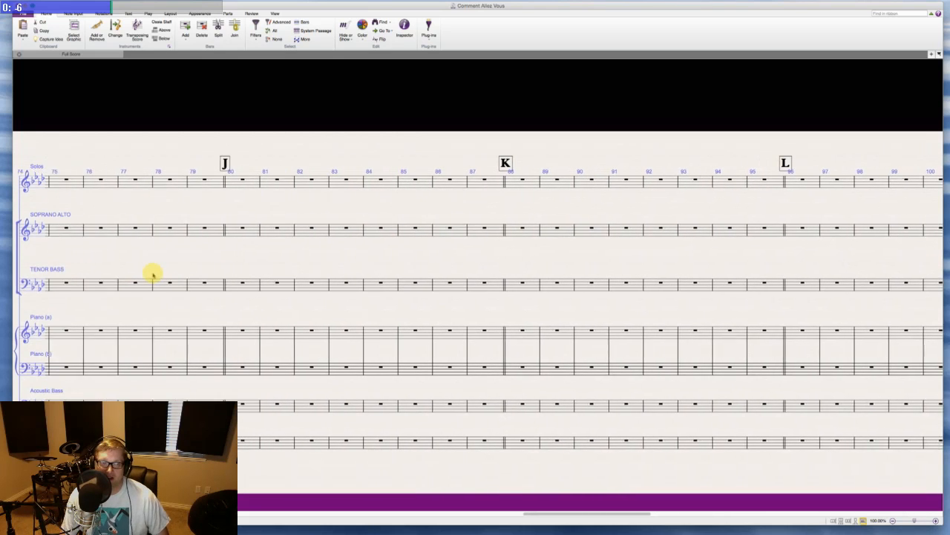
pyautogui.hscroll(-3, 152, 274)
pyautogui.hscroll(9, 152, 275)
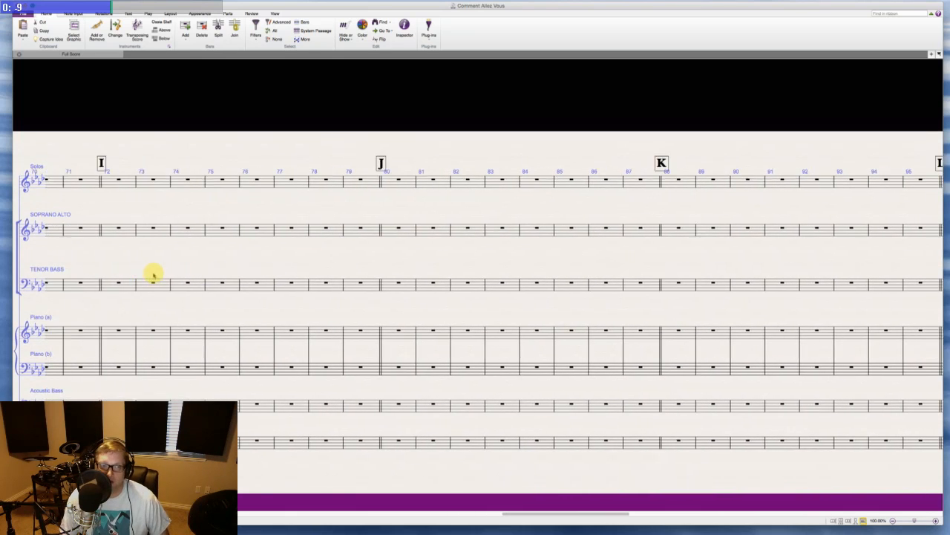
pyautogui.hscroll(8, 293, 255)
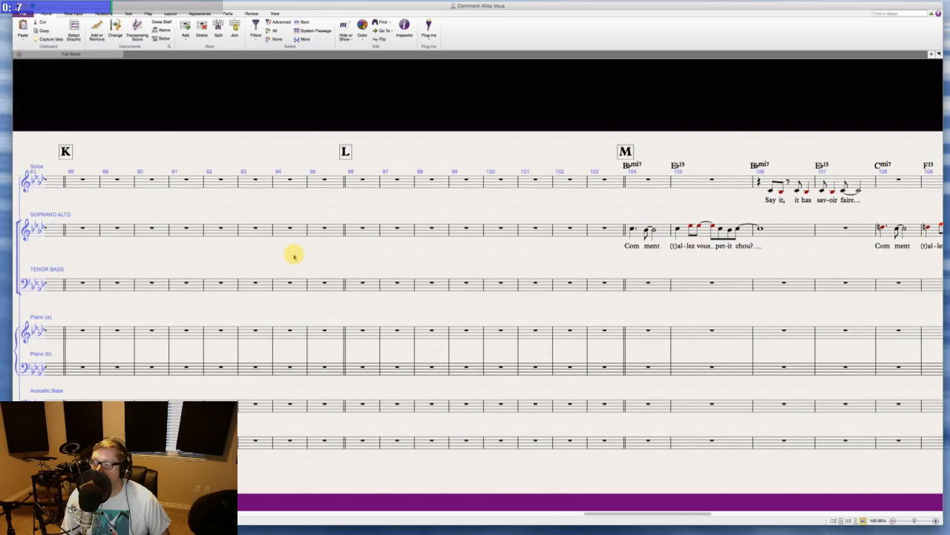
# - Examine the Solos and Soprano Alto melodies, lyrics and chord symbols in section M, from bar 104 up to section N
pyautogui.hscroll(8, 293, 256)
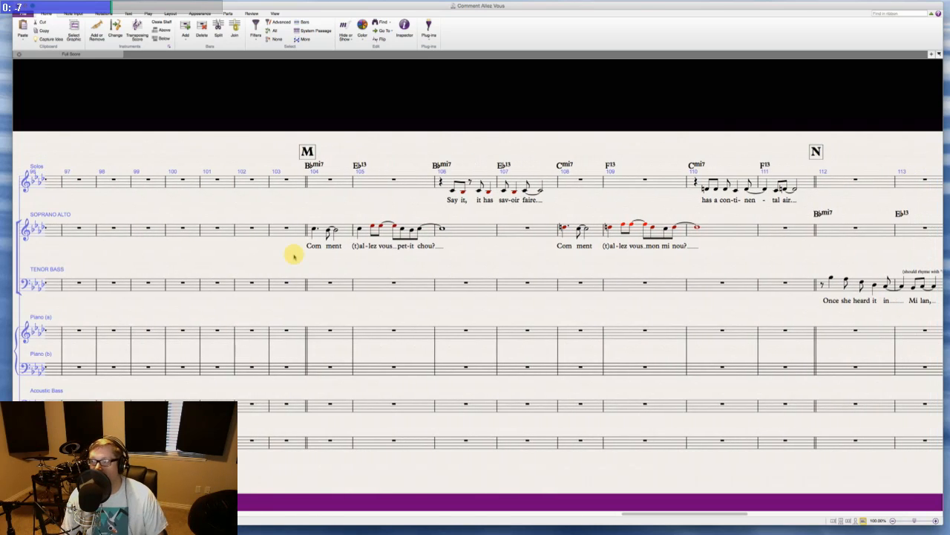
pyautogui.hscroll(4, 293, 256)
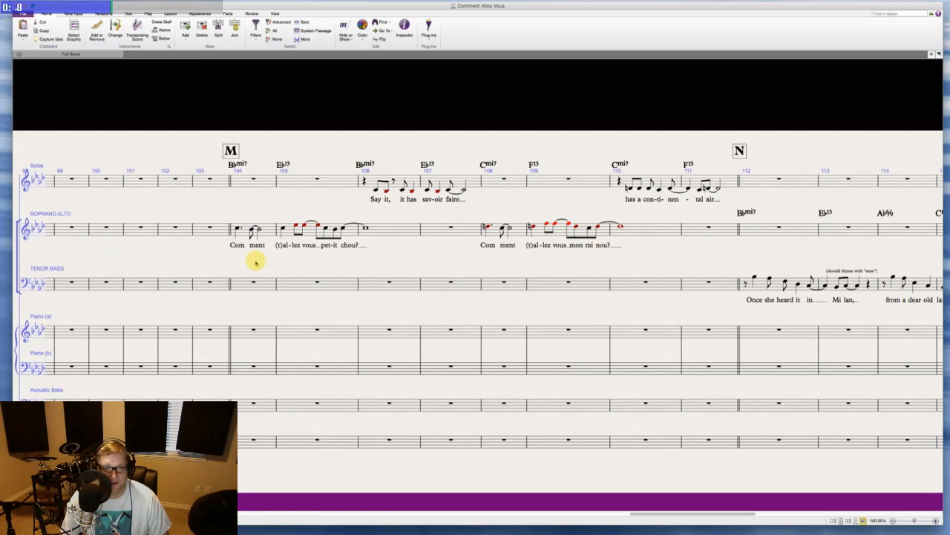
pyautogui.hscroll(1, 255, 262)
pyautogui.hscroll(-3, 275, 271)
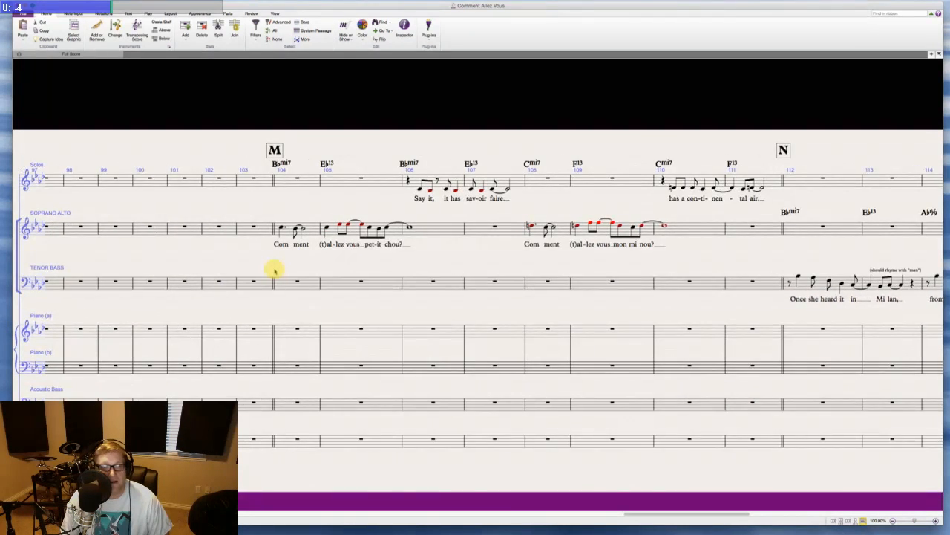
pyautogui.hscroll(2, 275, 271)
pyautogui.hscroll(2, 253, 259)
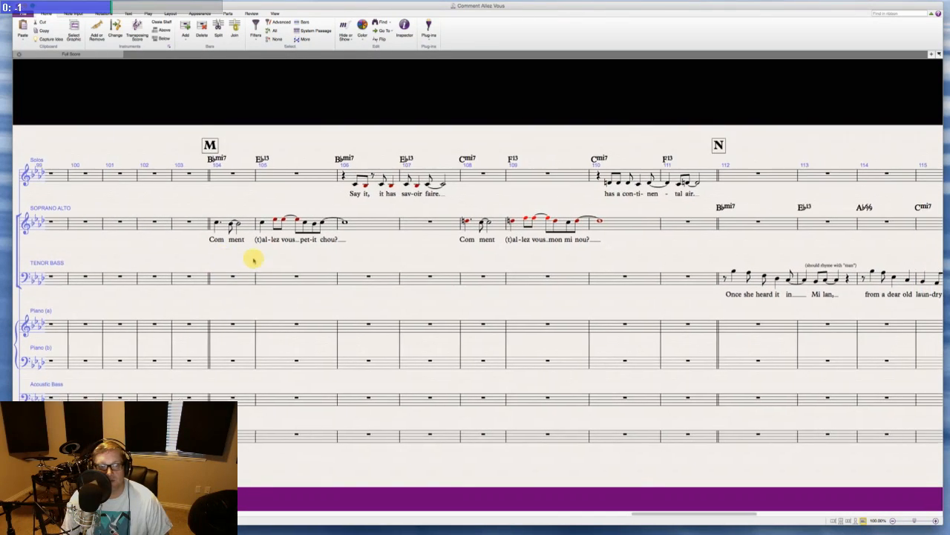
pyautogui.hscroll(-4, 253, 259)
pyautogui.hscroll(2, 253, 259)
pyautogui.hscroll(6, 253, 259)
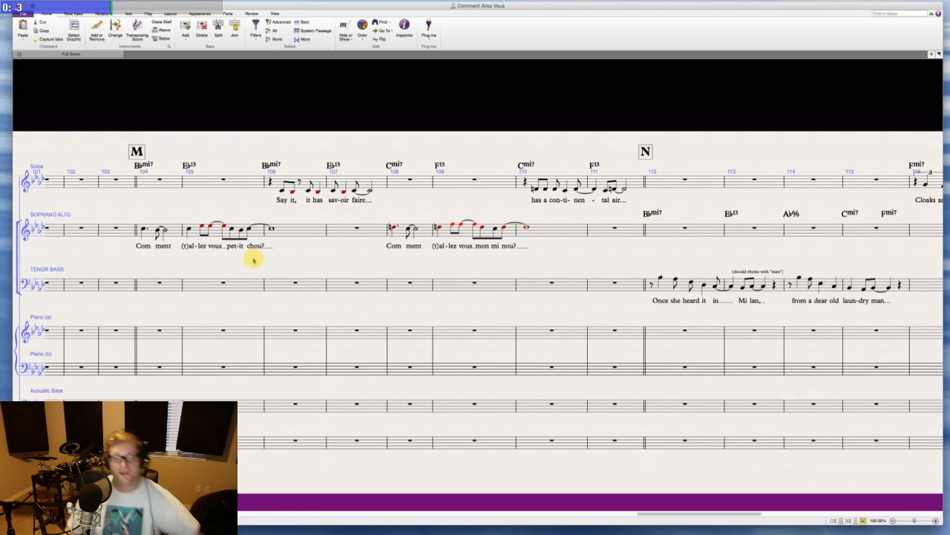
pyautogui.hscroll(2, 187, 261)
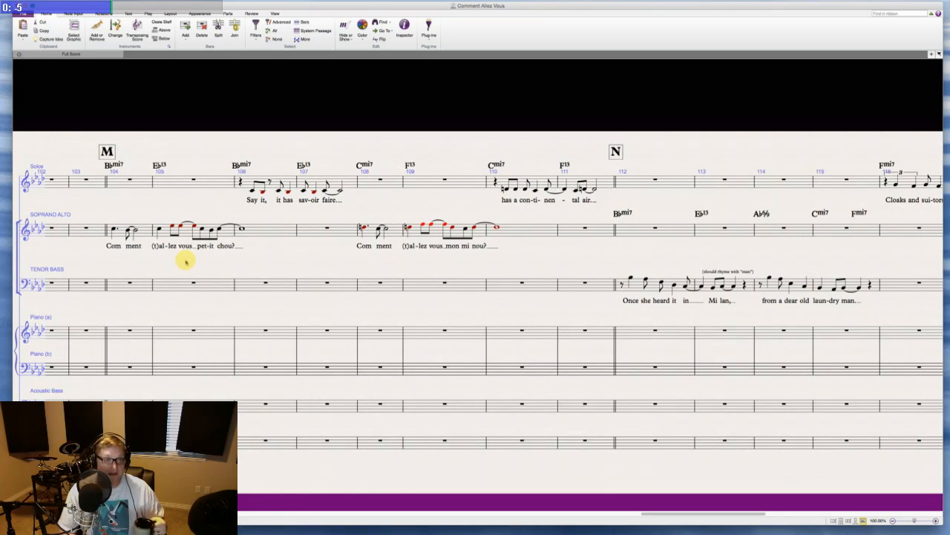
# - Review the vocal parts from section N through the final bars of section Q, and return to the beginning of the score
pyautogui.hscroll(15, 287, 228)
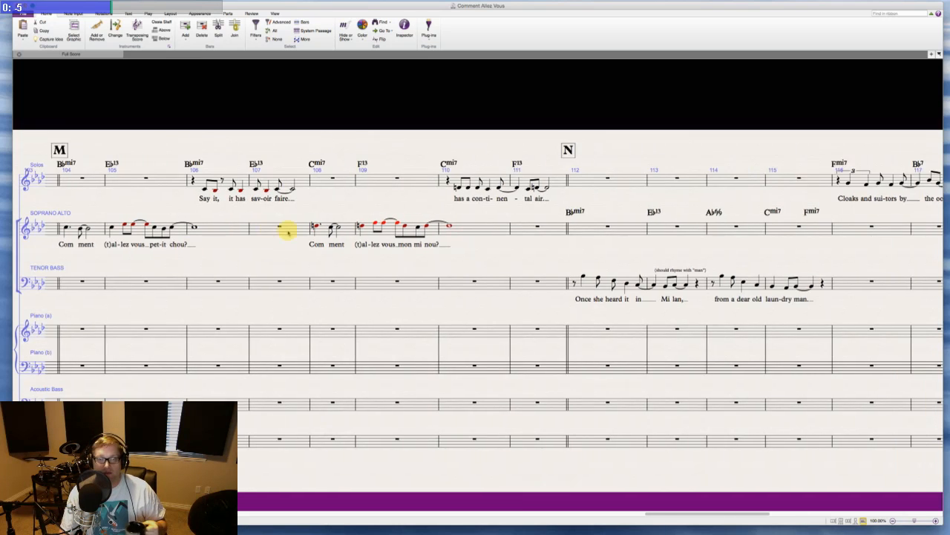
pyautogui.hscroll(15, 371, 233)
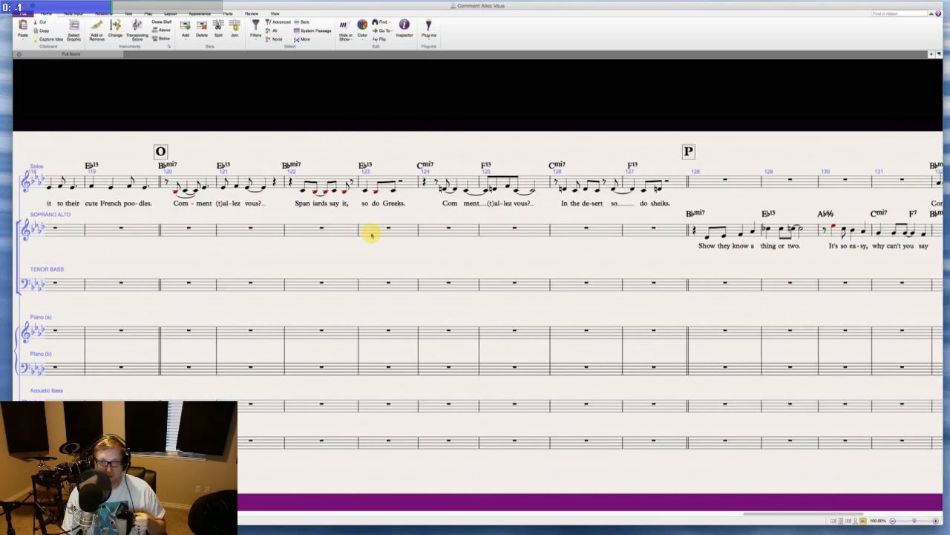
pyautogui.hscroll(1, 372, 234)
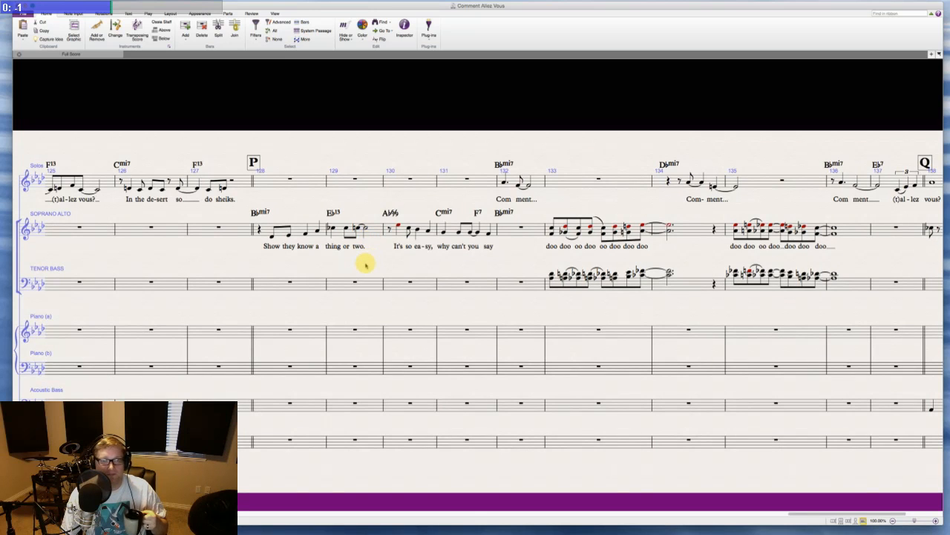
pyautogui.hscroll(10, 365, 264)
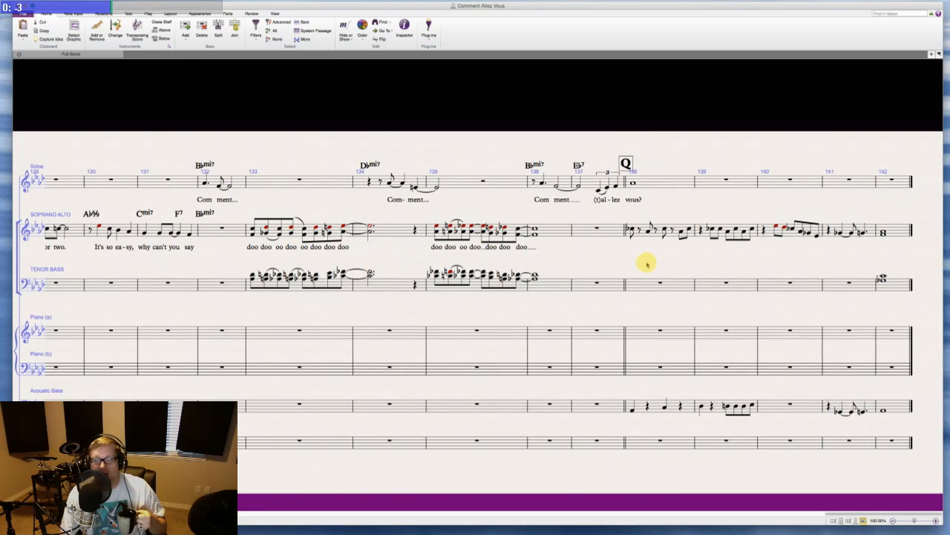
pyautogui.hscroll(-20, 785, 255)
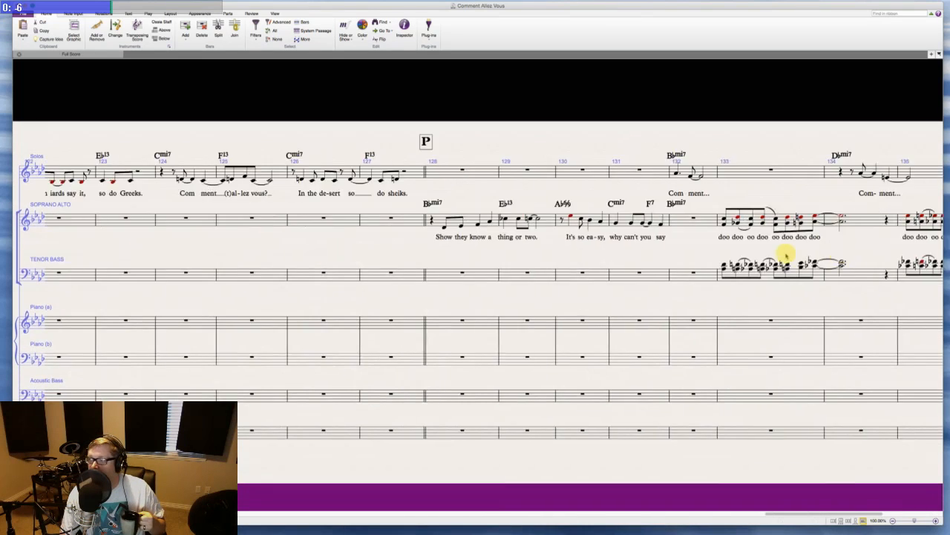
pyautogui.hscroll(-20, 685, 247)
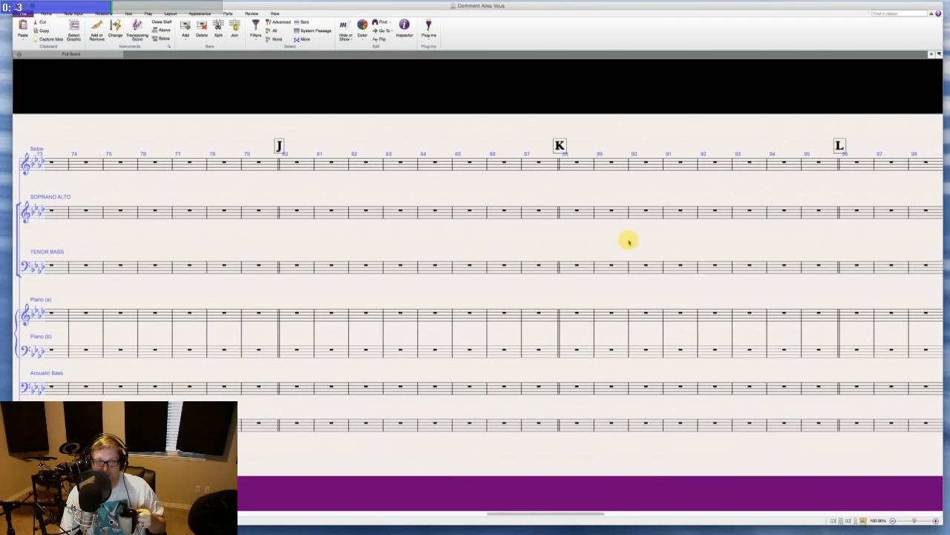
pyautogui.hscroll(-10, 394, 151)
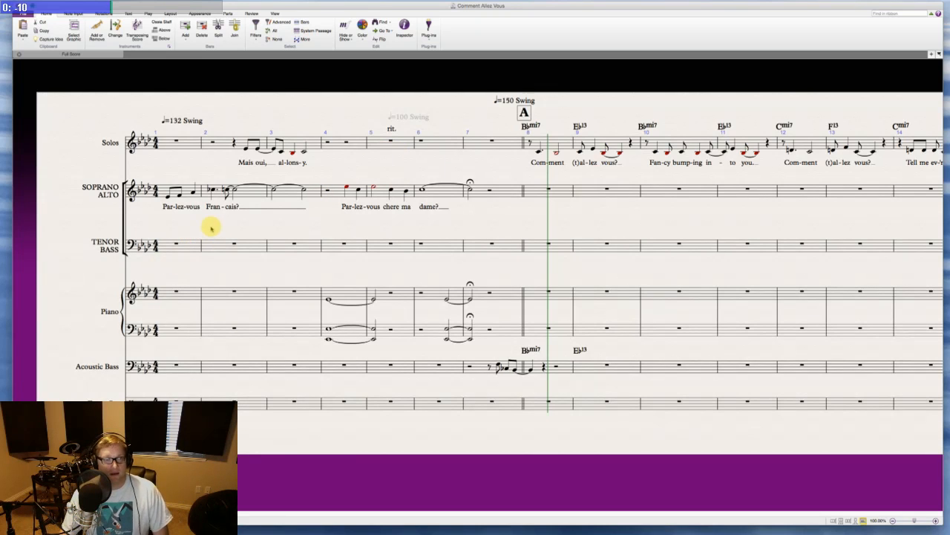
pyautogui.click(176, 244)
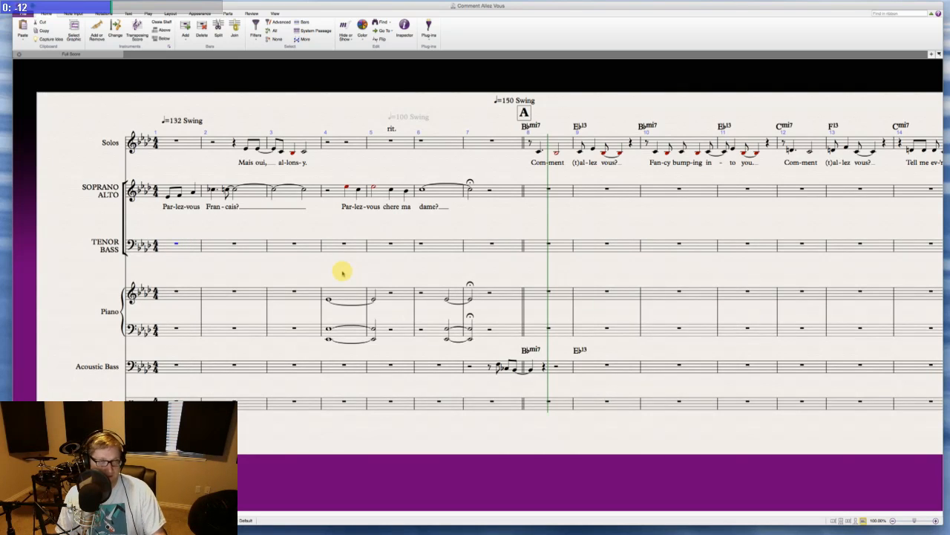
pyautogui.press('e')
pyautogui.press('f')
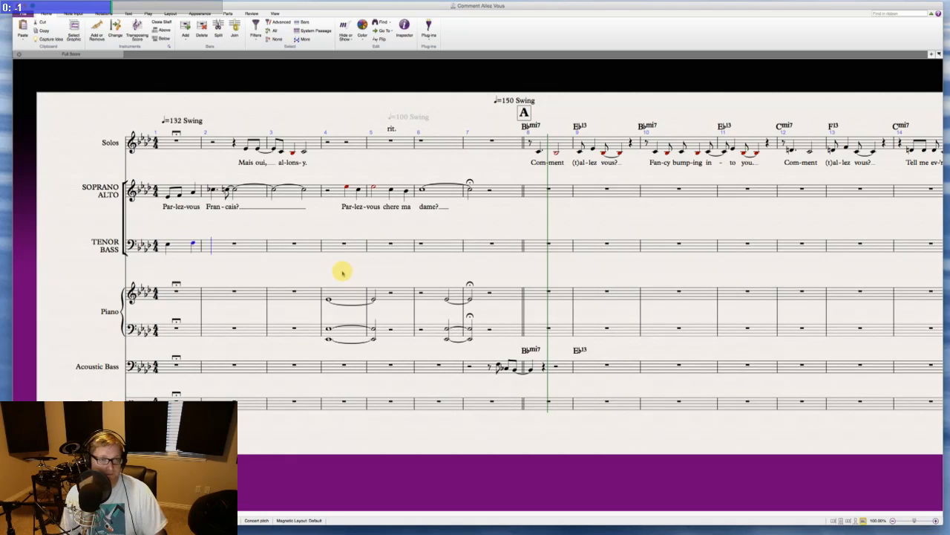
pyautogui.hotkey('ctrl', 'z')
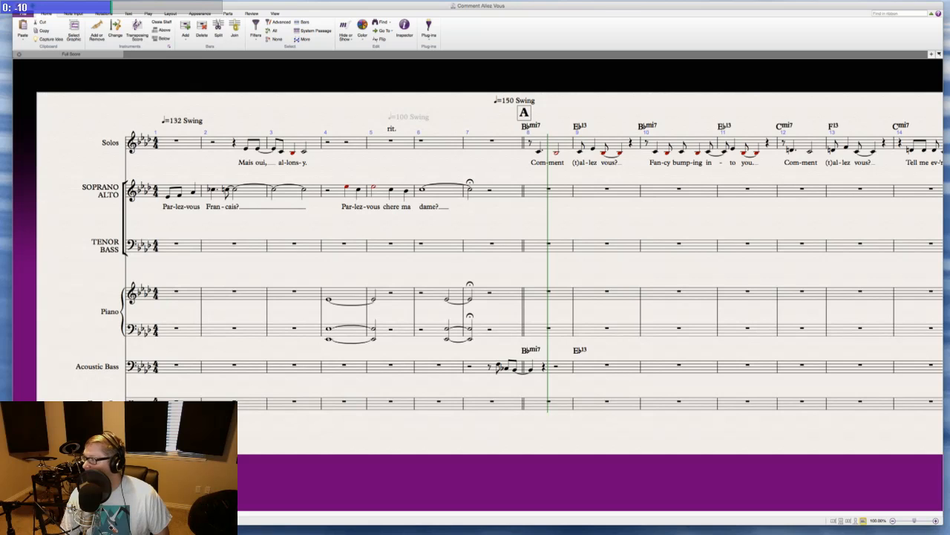
# - Bring the Keypad beside the score, set it to the common notes layout, and shift the score window slightly to make room
pyautogui.moveTo(949, 339); pyautogui.dragTo(896, 409)
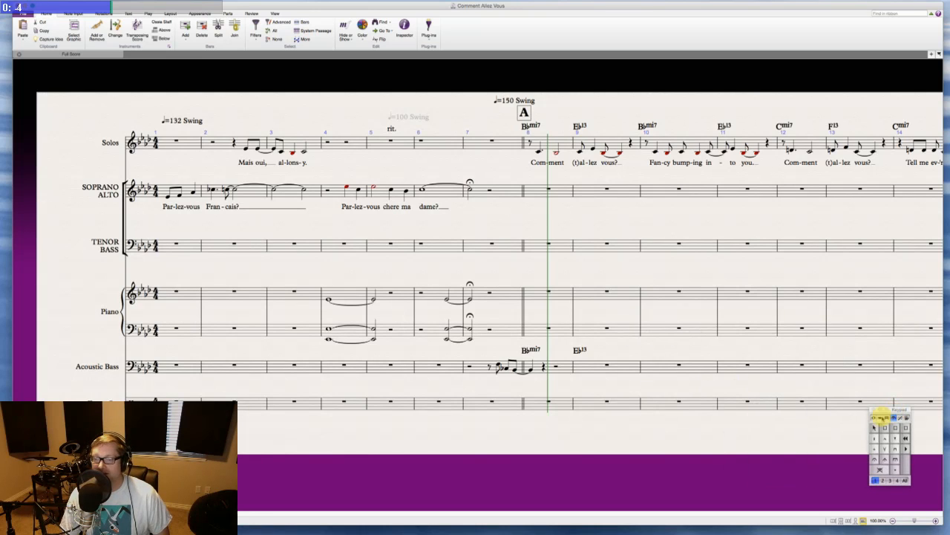
pyautogui.click(874, 418)
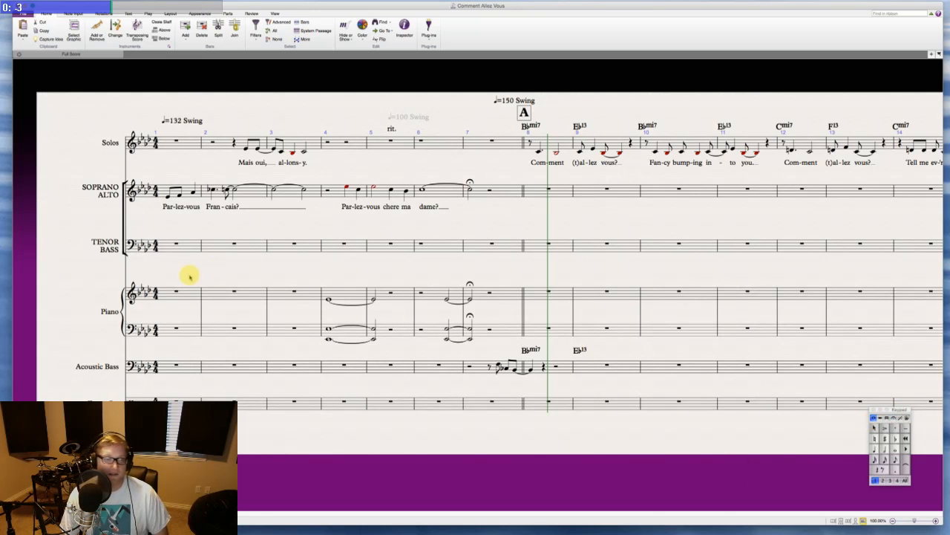
pyautogui.moveTo(587, 6)
pyautogui.mouseDown()
pyautogui.moveTo(600, 7)
pyautogui.moveTo(589, 4)
pyautogui.mouseUp()
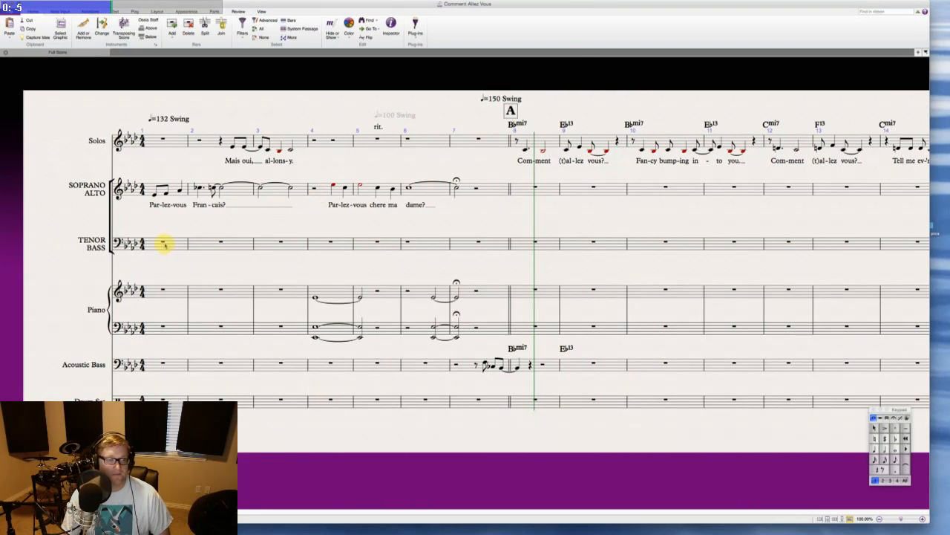
# - Enter eighth notes E and F followed by a quarter note A in bar 1 of the Tenor Bass part
pyautogui.click(163, 241)
pyautogui.press('n')
pyautogui.press('3')
pyautogui.press('e')
pyautogui.press('f')
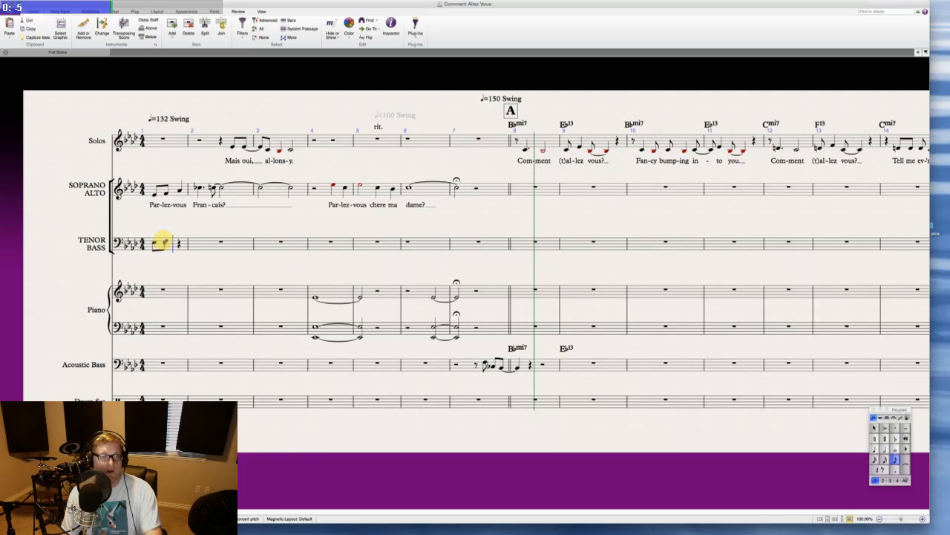
pyautogui.press('4')
pyautogui.press('a')
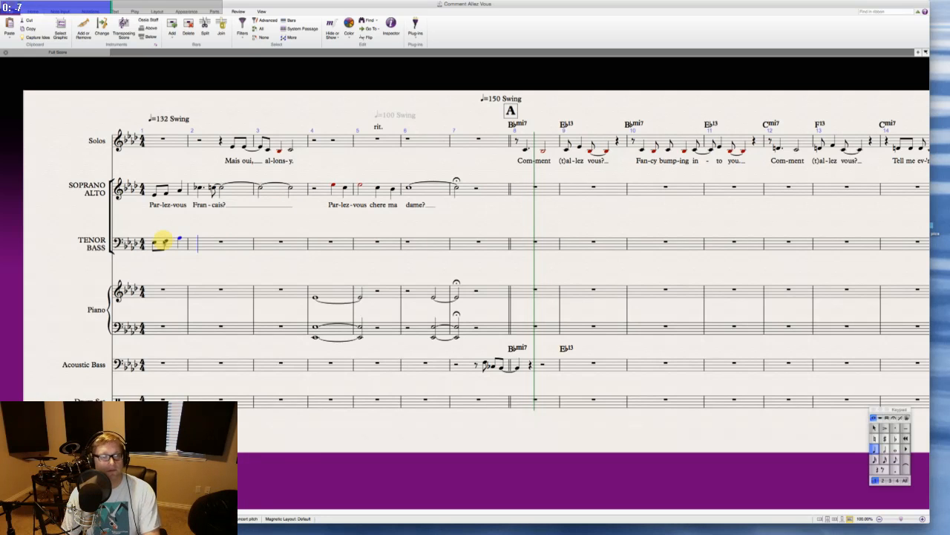
pyautogui.press('Escape')
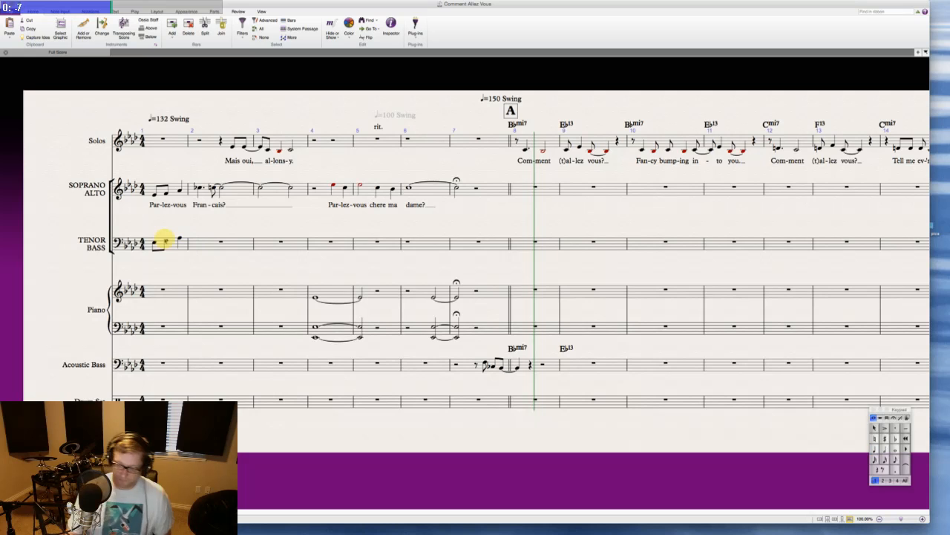
pyautogui.click(949, 148)
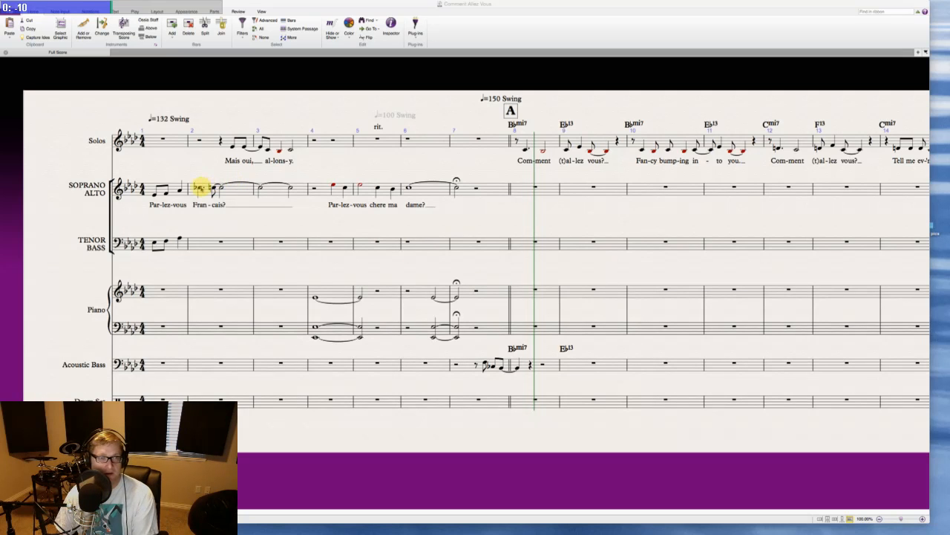
# - Add a harmony note to the opening dotted quarter note of bar 2 in the Soprano Alto part
pyautogui.click(199, 188)
pyautogui.hotkey('shift', '3')
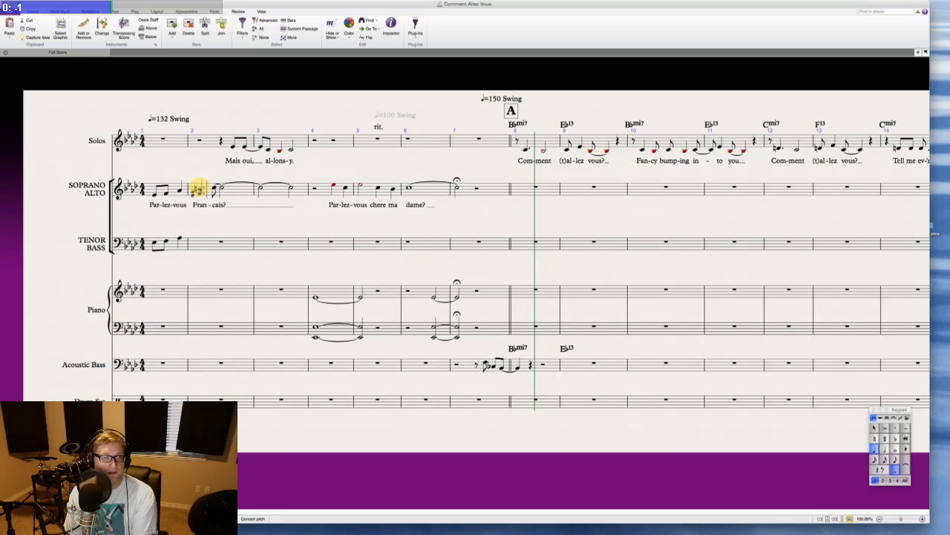
pyautogui.press('Escape')
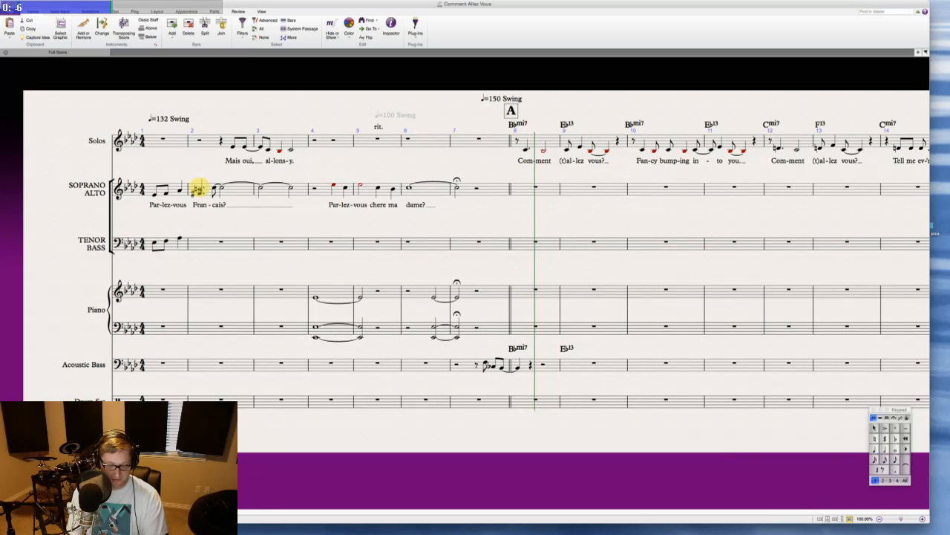
# - Enter a two-note dotted quarter chord at the start of bar 2 in the Tenor Bass part
pyautogui.click(197, 241)
pyautogui.press('Delete')
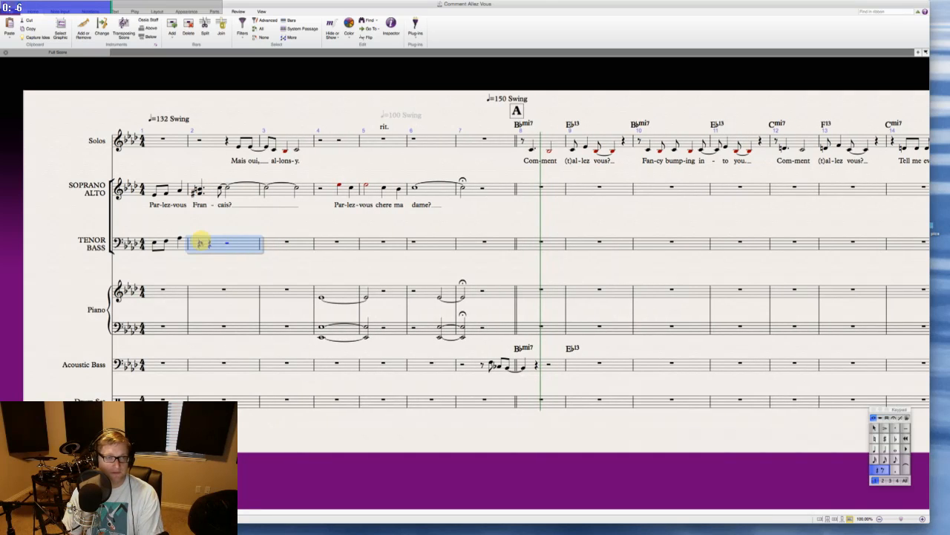
pyautogui.press('Escape')
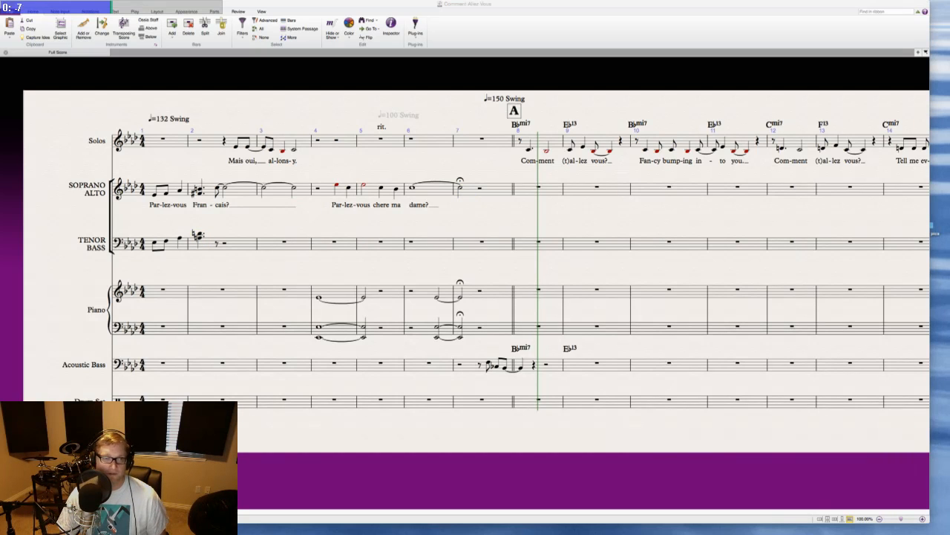
# - Enter a dotted quarter B natural, within the staff, at the start of bar 2 in the Acoustic Bass part
pyautogui.click(191, 366)
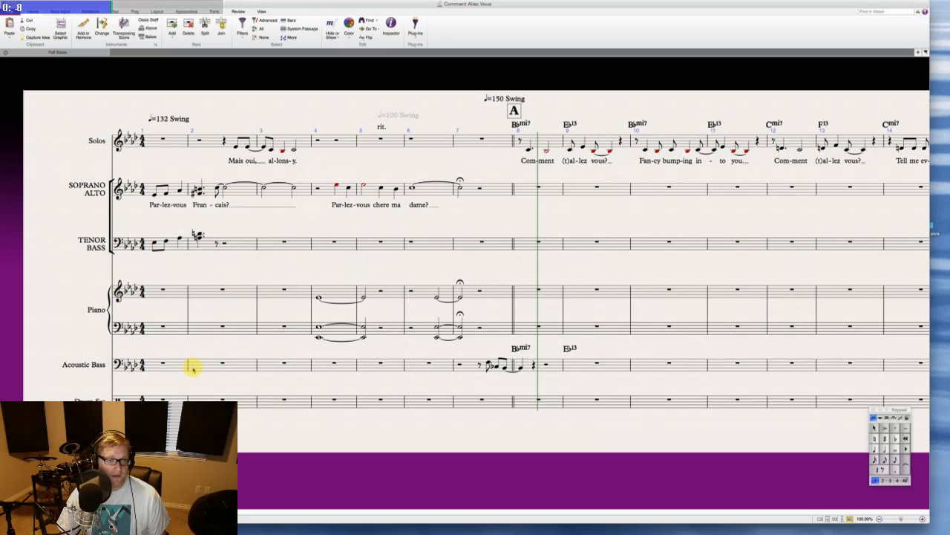
pyautogui.press('n')
pyautogui.press('4')
pyautogui.press('.')
pyautogui.press('c')
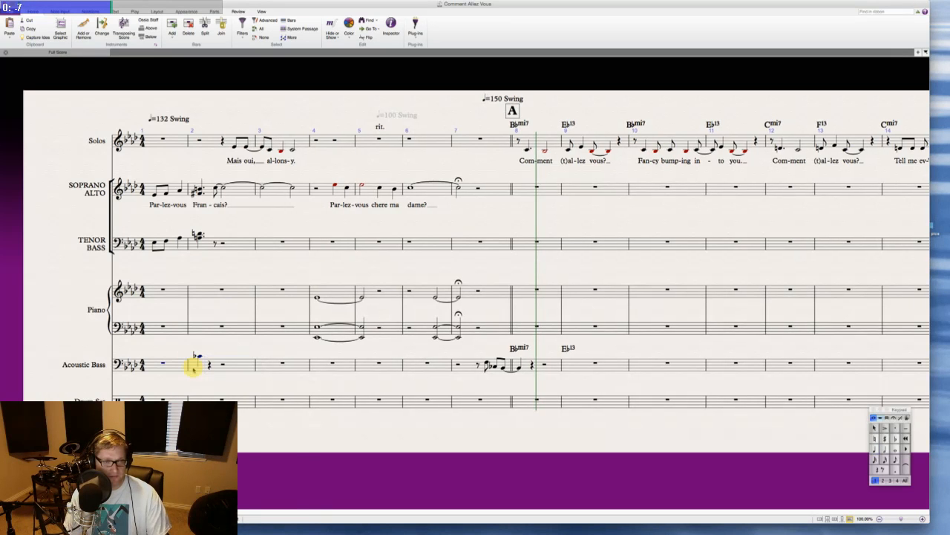
pyautogui.press('9')
pyautogui.press('super+Down')
pyautogui.press('Return')
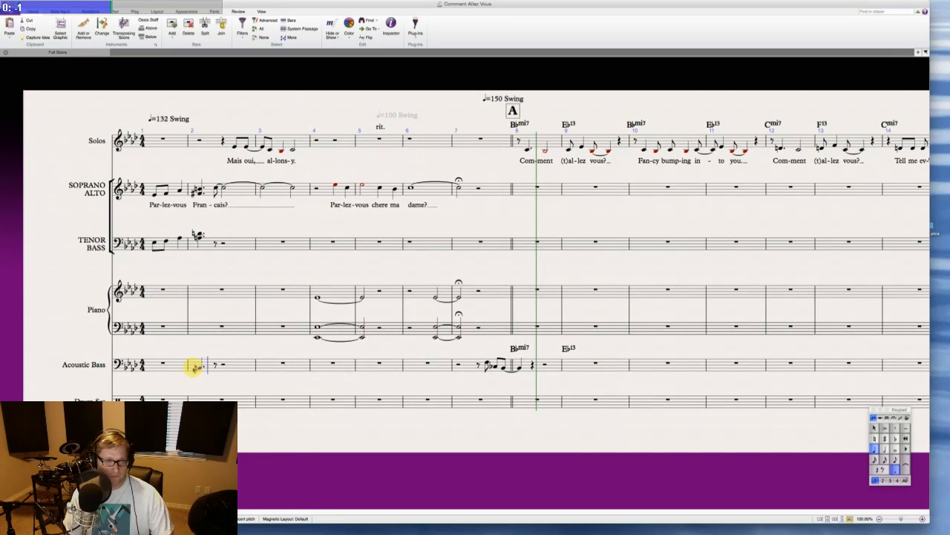
pyautogui.press('Escape')
pyautogui.press('Escape')
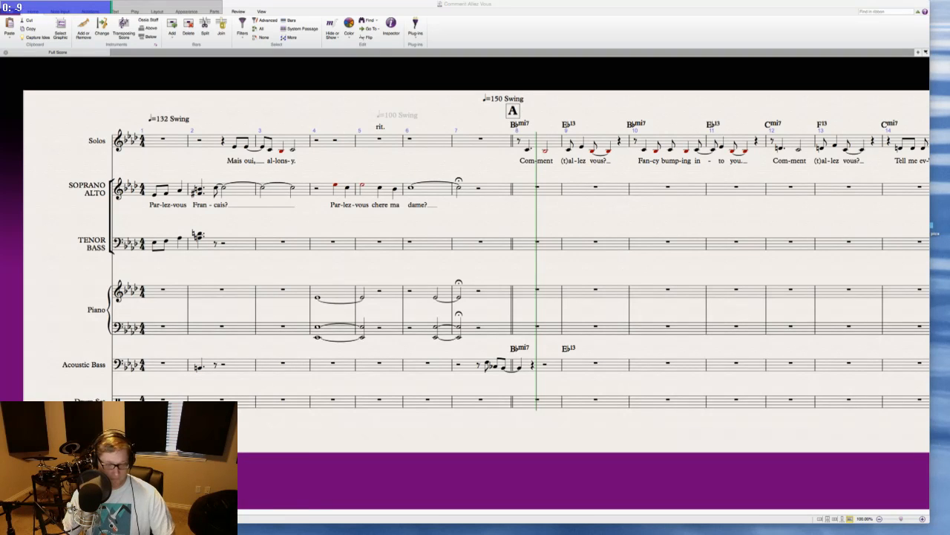
# - Continue the Acoustic Bass in bars 2–3 with an eighth-note B flat tied to a half note and then a whole note
pyautogui.click(221, 239)
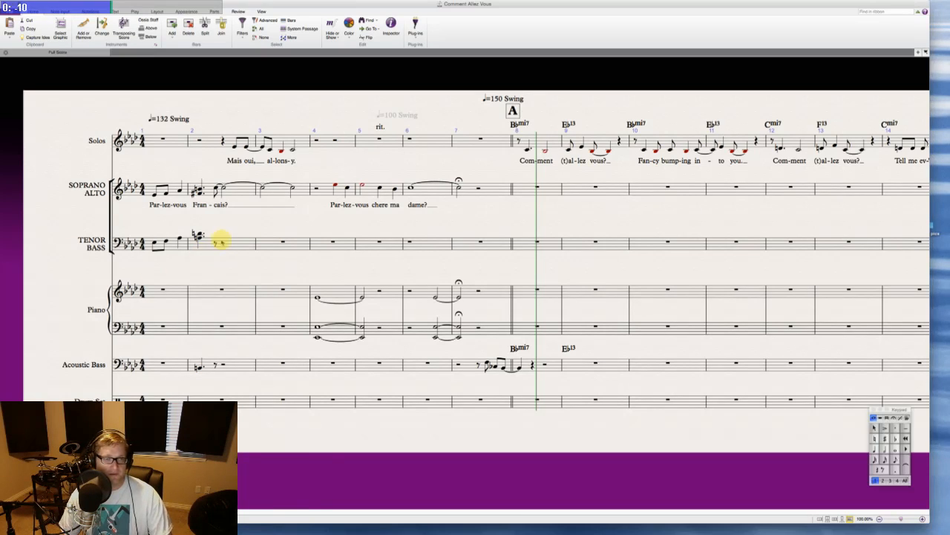
pyautogui.click(221, 241)
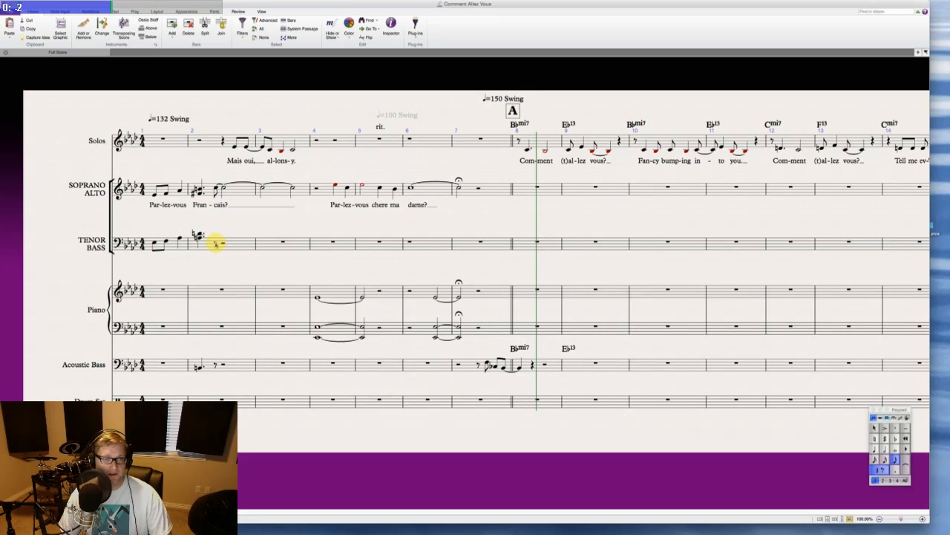
pyautogui.click(216, 365)
pyautogui.press('5')
pyautogui.press('b')
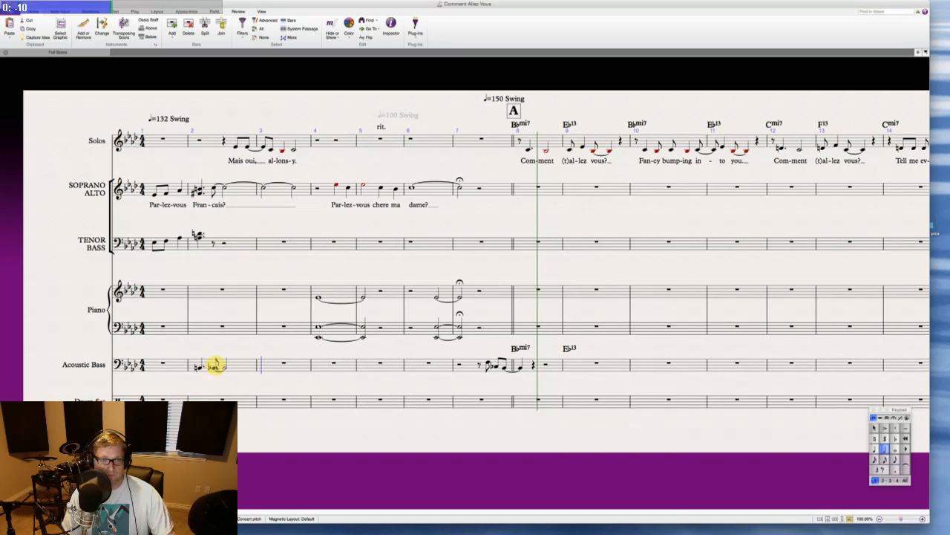
pyautogui.press('Return')
pyautogui.press('6')
pyautogui.press('b')
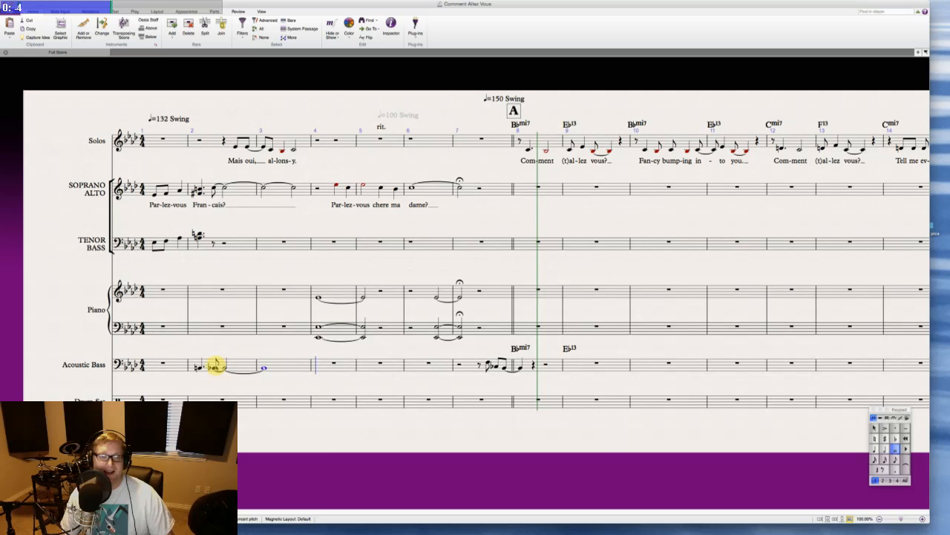
pyautogui.press('Escape')
pyautogui.press('Escape')
# - Replace the tied half notes in bar 3 of the Soprano Alto part with a single whole note
pyautogui.click(265, 189)
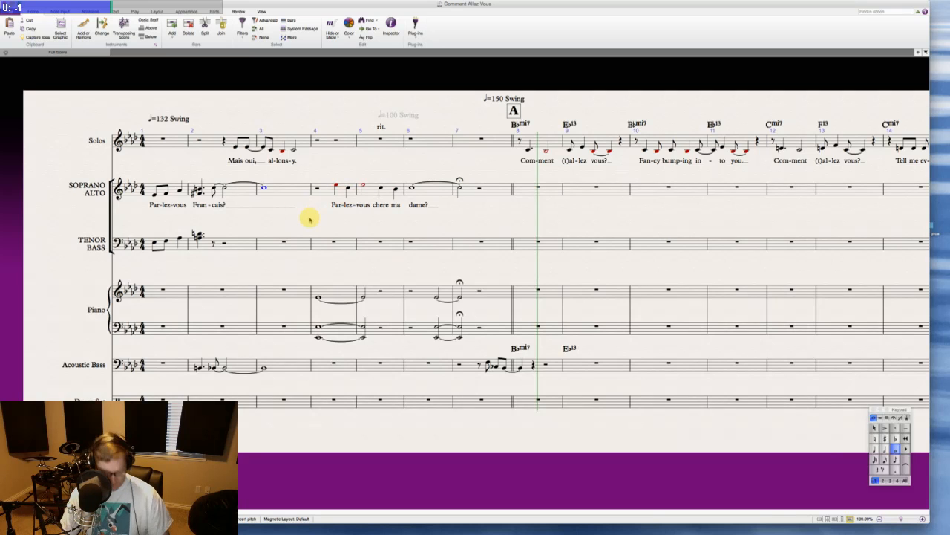
# - Assign the Acoustic Bass (33) sound to the bass channel in the Mixer, and close the Mixer
pyautogui.press('m')
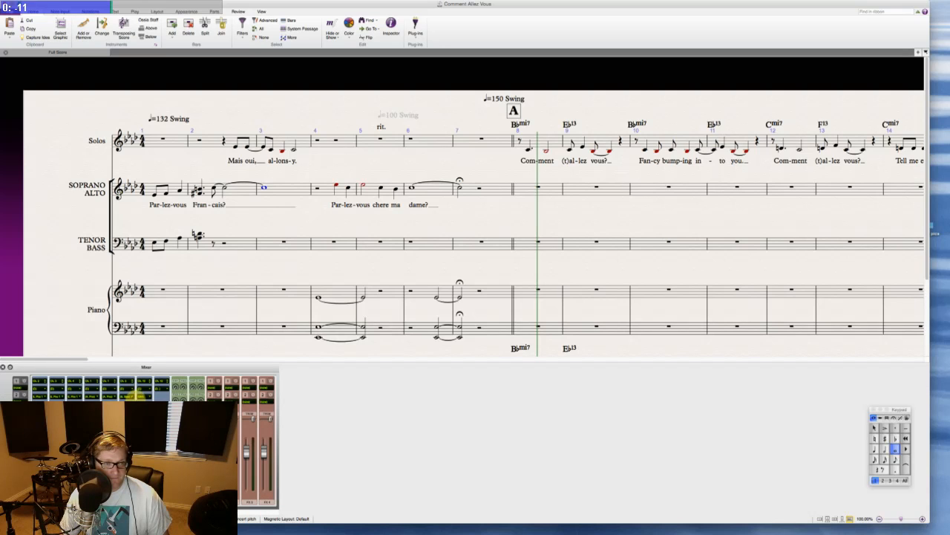
pyautogui.click(132, 397)
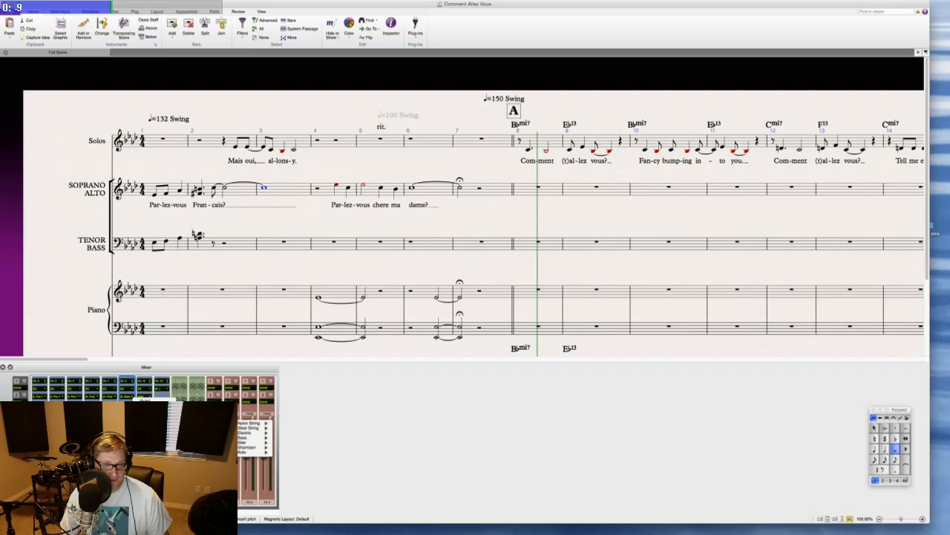
pyautogui.moveTo(251, 439)
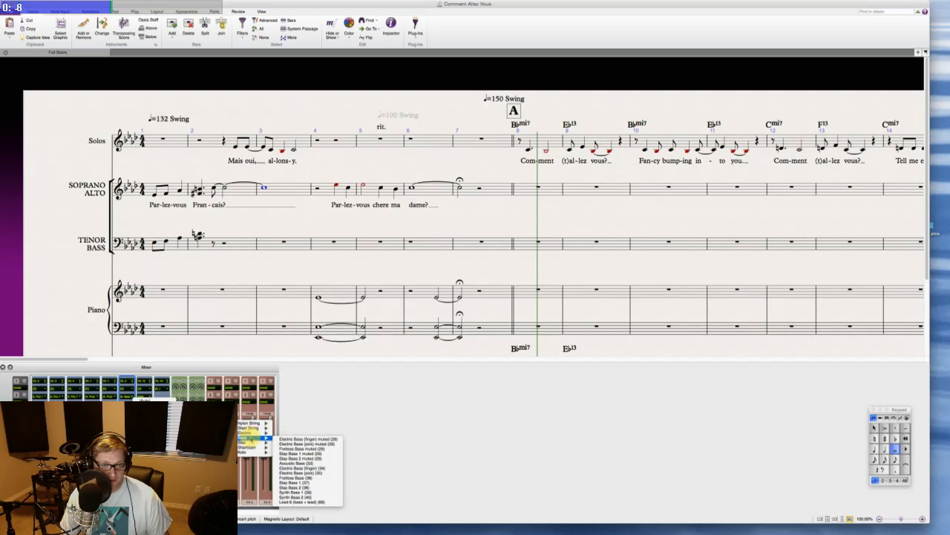
pyautogui.click(305, 463)
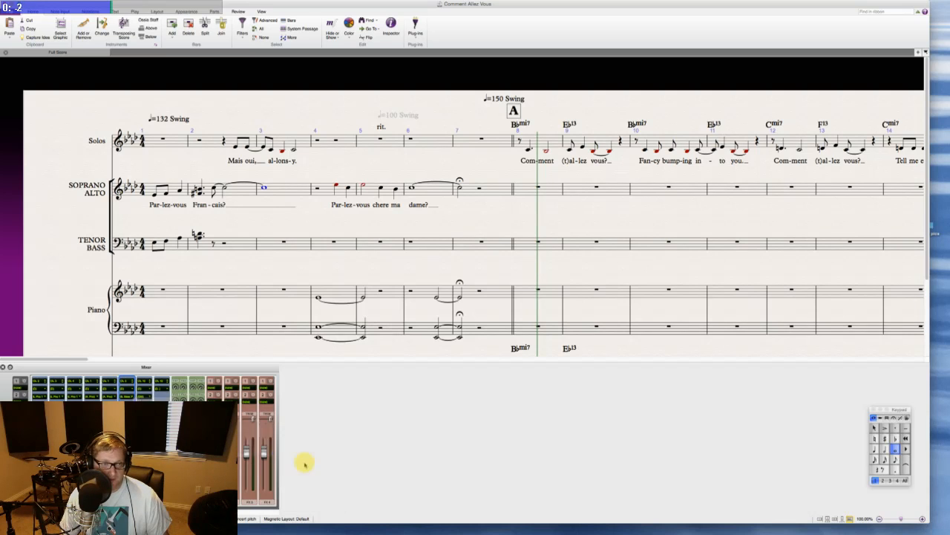
pyautogui.click(3, 367)
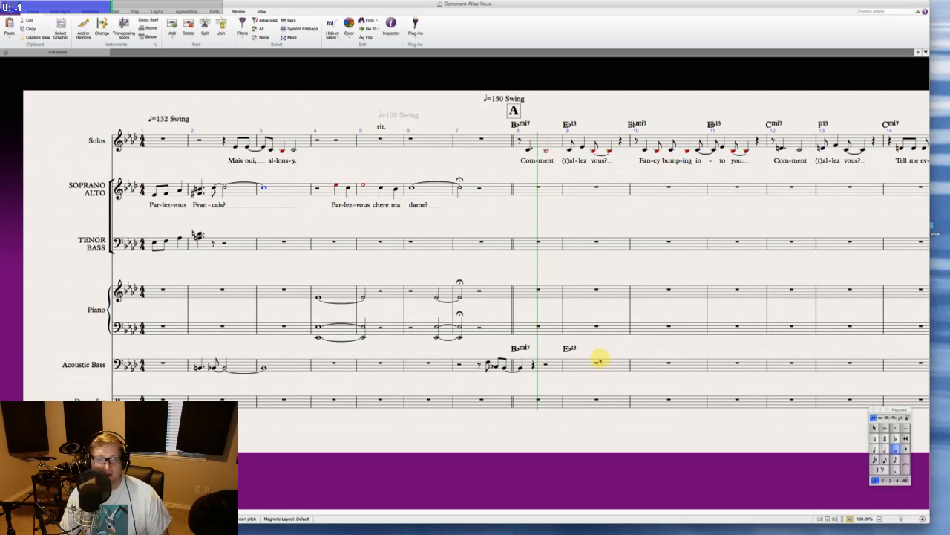
pyautogui.press('Escape')
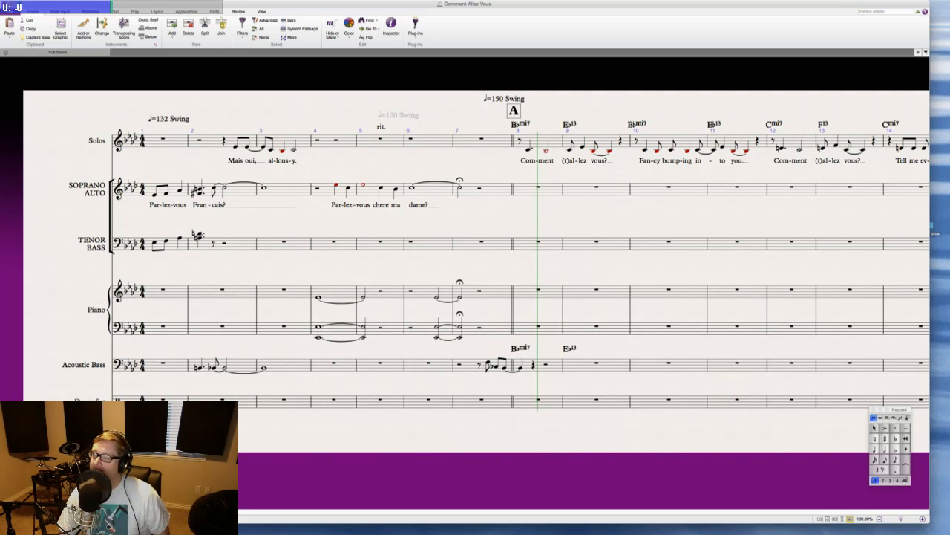
# - Re-enter the tied eighth, half and whole notes in bars 2–3 of the Soprano Alto part with a lower harmony note
pyautogui.press('super+Tab')
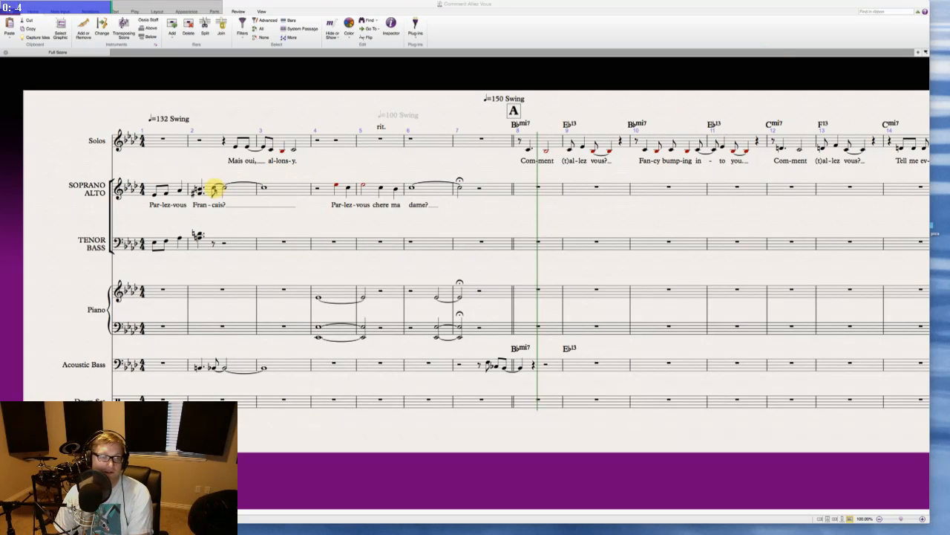
pyautogui.click(215, 190)
pyautogui.press('KP_5')
pyautogui.press('KP_Enter')
pyautogui.press('KP_6')
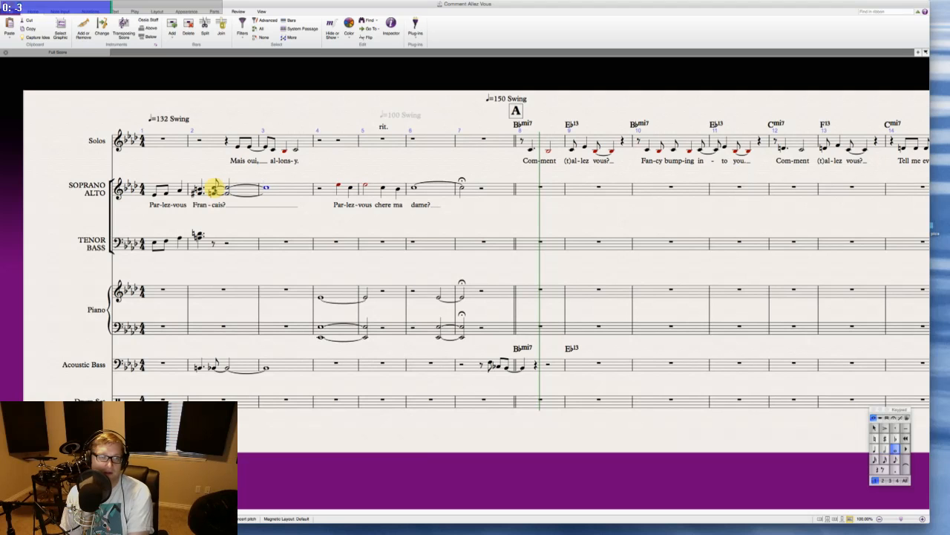
# - Add a diminuendo hairpin across bar 3 of the Soprano Alto part and place it below the lyrics
pyautogui.click(284, 191)
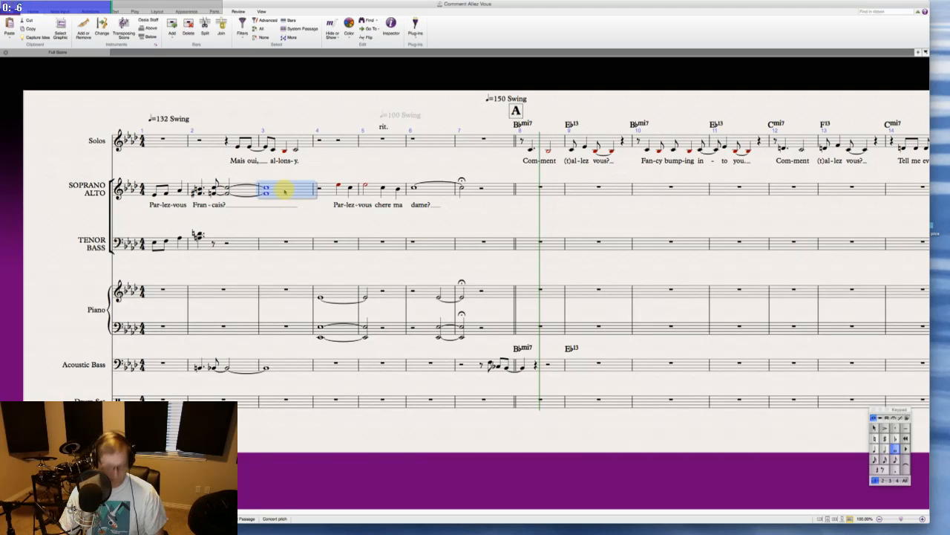
pyautogui.hotkey('shift', 'h')
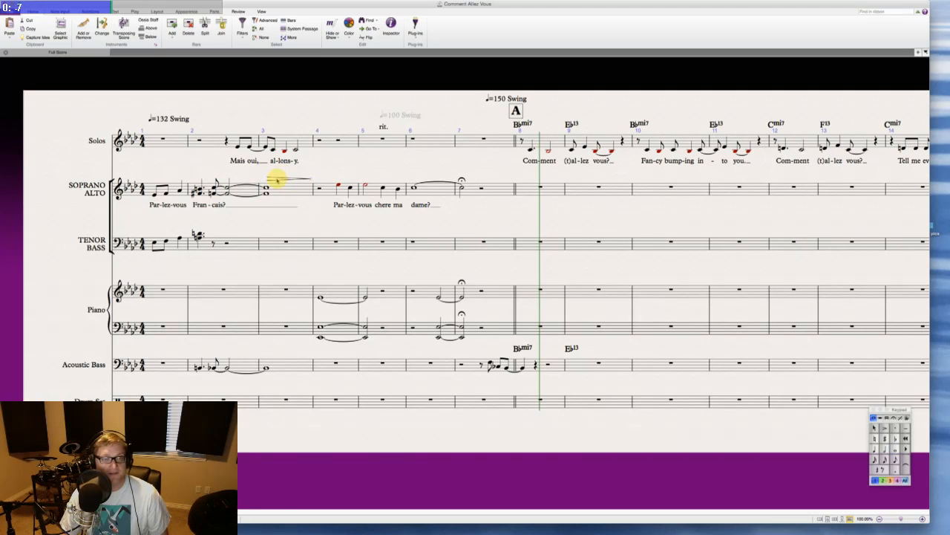
pyautogui.moveTo(277, 186); pyautogui.dragTo(290, 220)
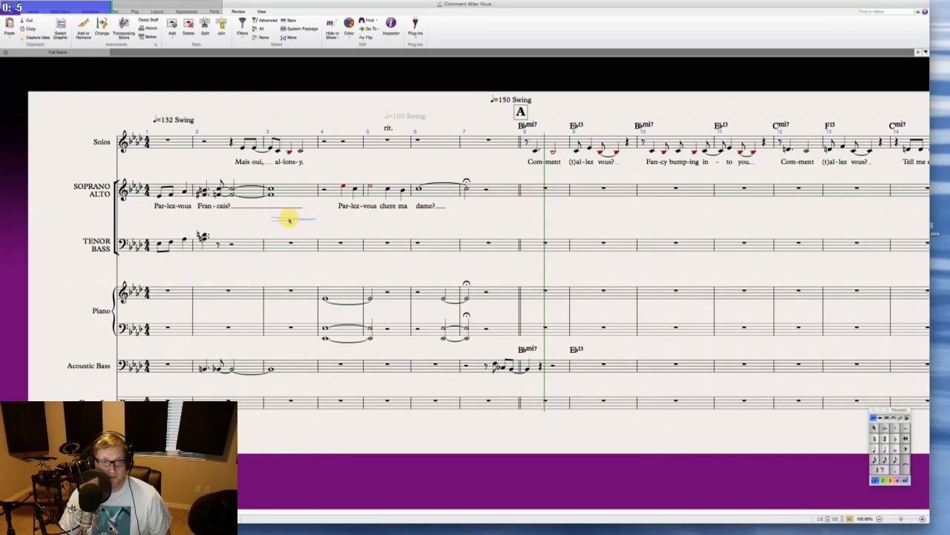
pyautogui.click(231, 225)
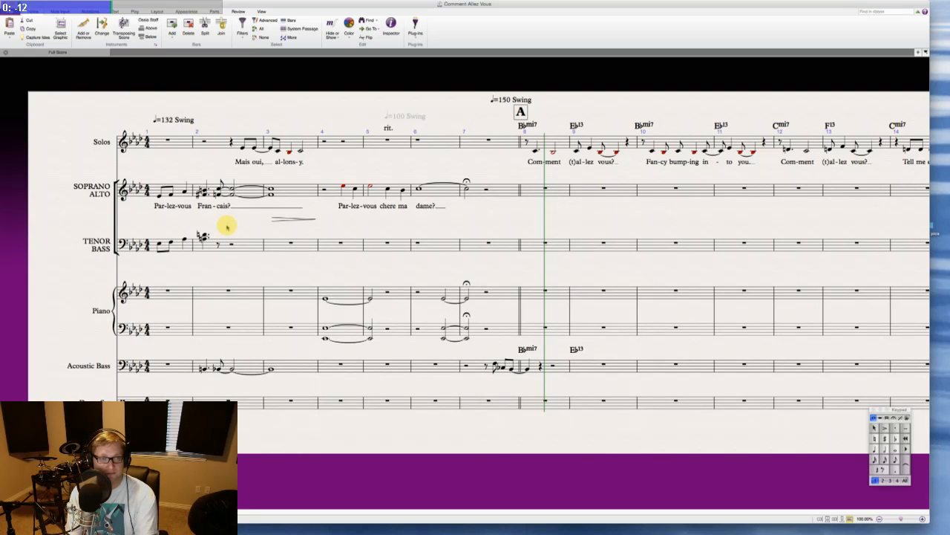
# - Enter a two-note eighth chord tied to a half and a whole chord in bars 2–3 of the Tenor Bass part
pyautogui.click(219, 241)
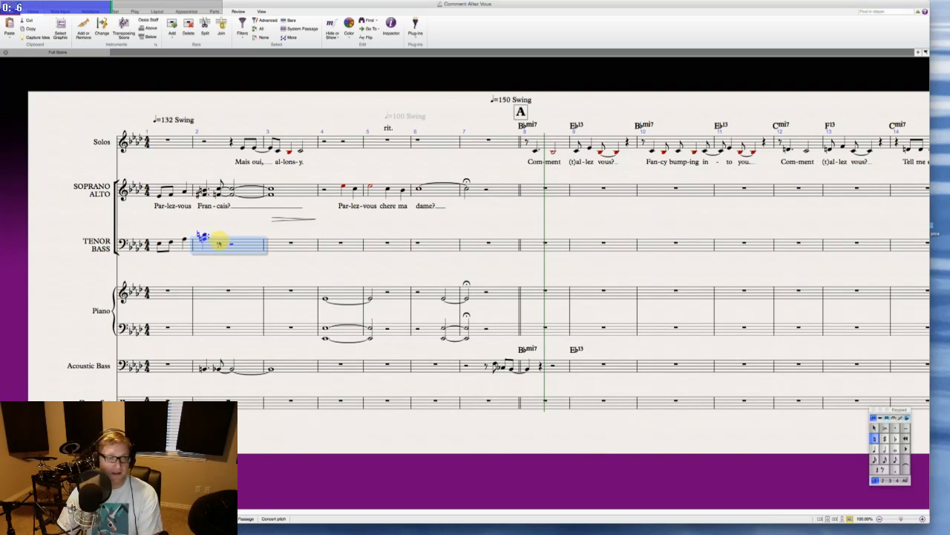
pyautogui.press('Escape')
pyautogui.press('KP_Enter')
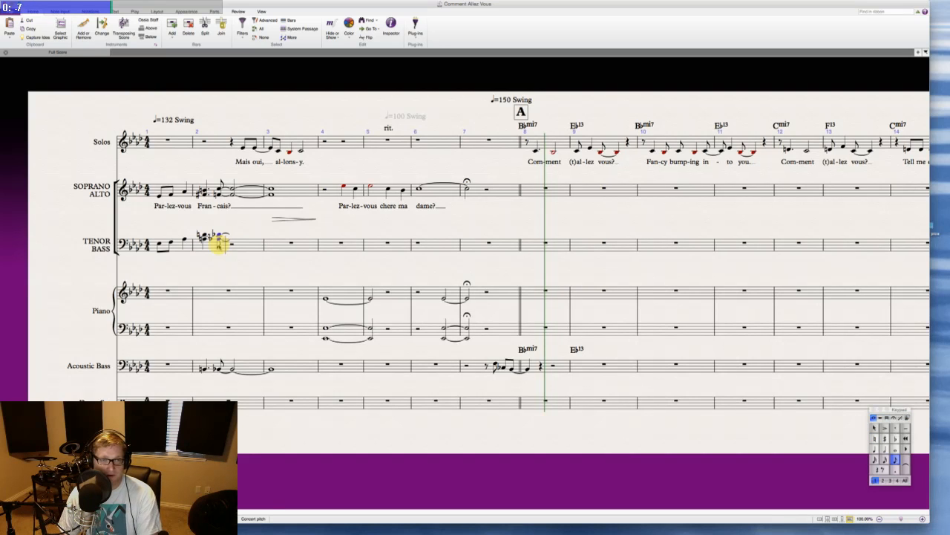
pyautogui.press('KP_5')
pyautogui.press('KP_Enter')
pyautogui.press('KP_6')
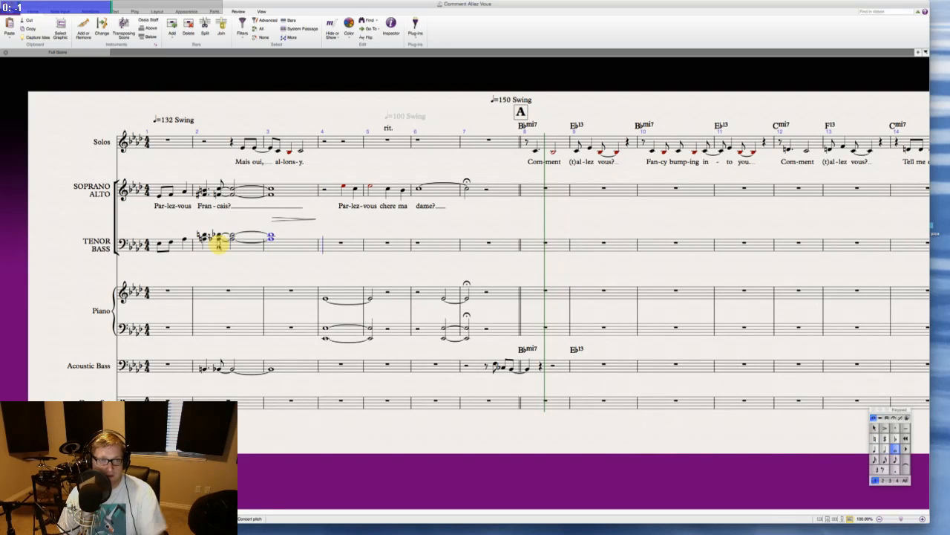
pyautogui.press('Escape')
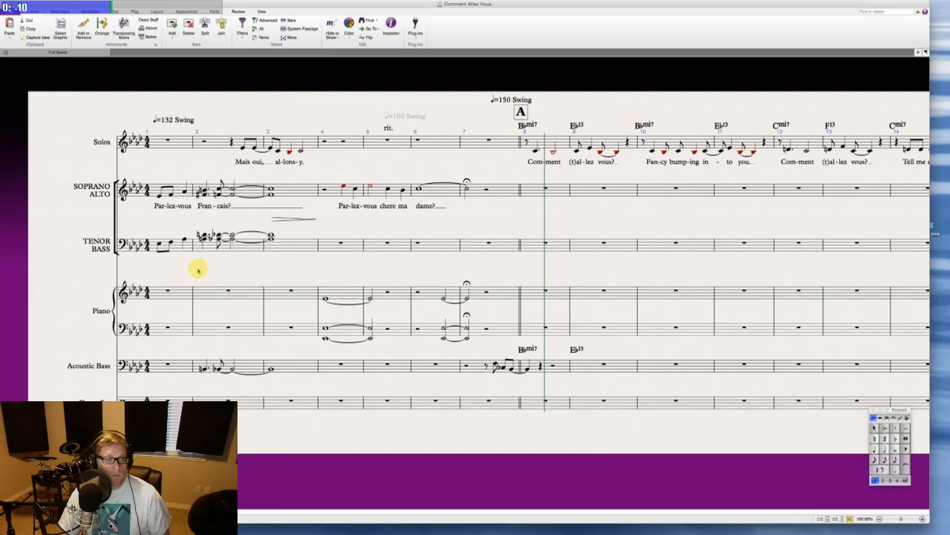
pyautogui.click(943, 103)
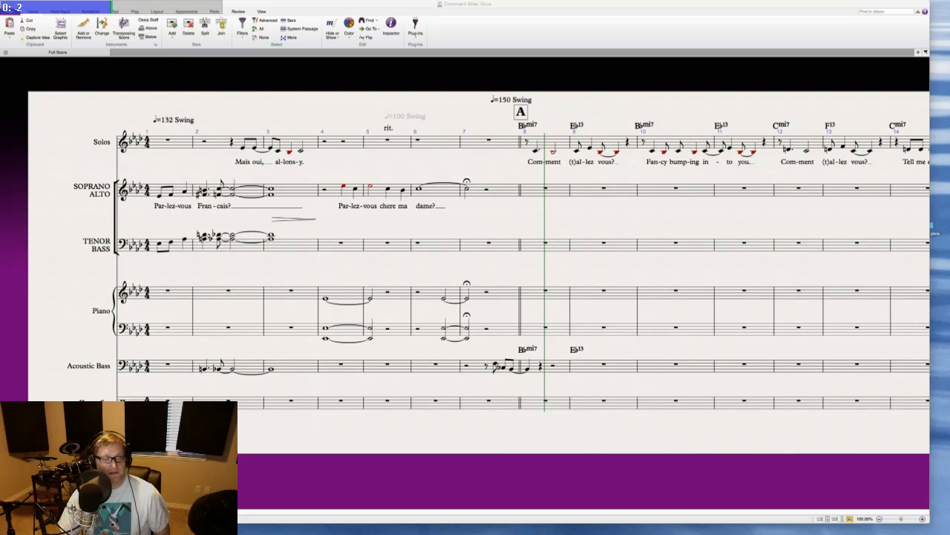
# - Enter a dotted quarter and an eighth tied to a half and a whole note, all on B, in bars 2–3 of the Piano's upper staff
pyautogui.click(201, 293)
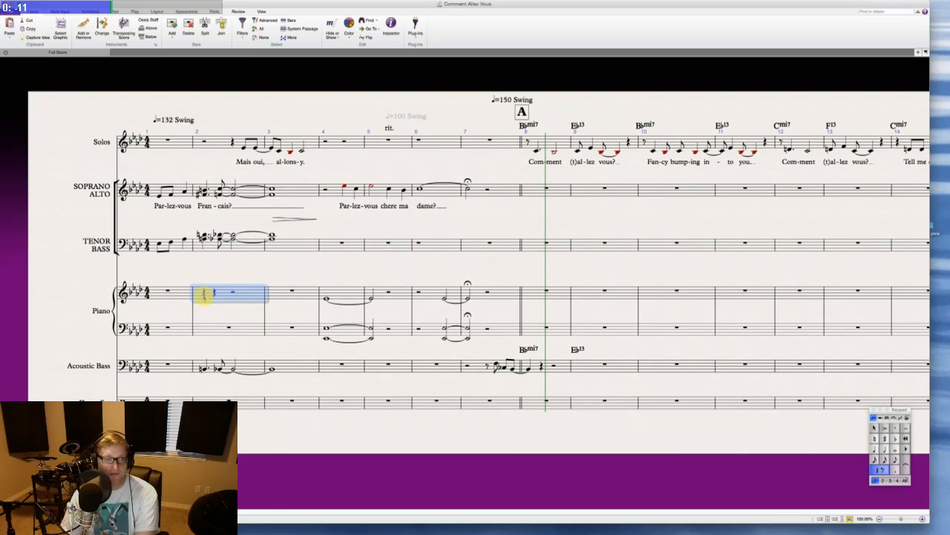
pyautogui.press('n')
pyautogui.press('Right')
pyautogui.press('Left')
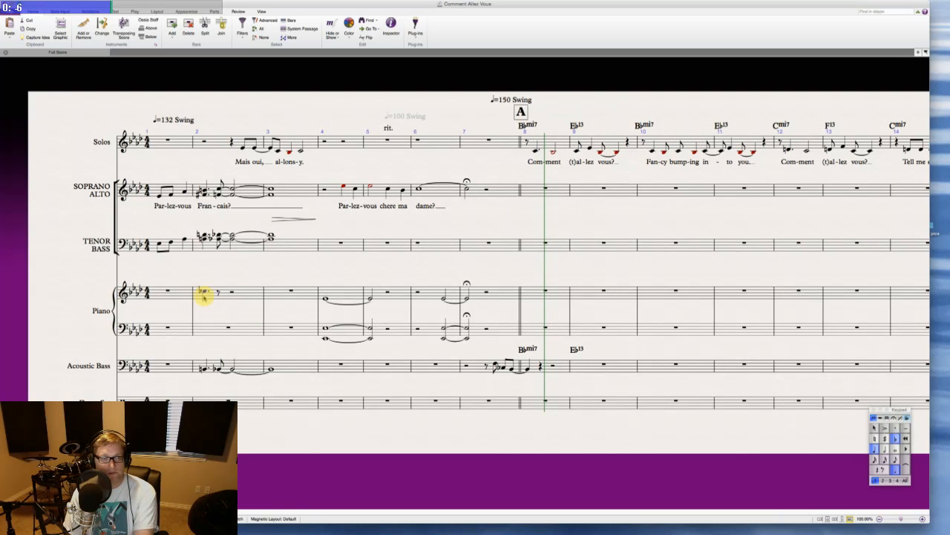
pyautogui.press('Right')
pyautogui.press('b')
pyautogui.press('KP_Enter')
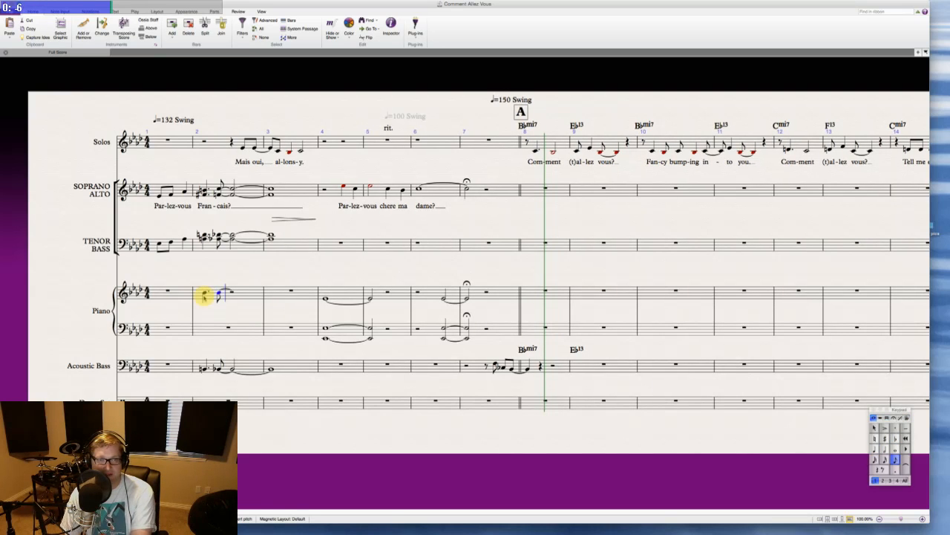
pyautogui.press('KP_5')
pyautogui.press('b')
pyautogui.press('KP_Enter')
pyautogui.press('KP_6')
pyautogui.press('b')
pyautogui.press('Escape')
pyautogui.press('Escape')
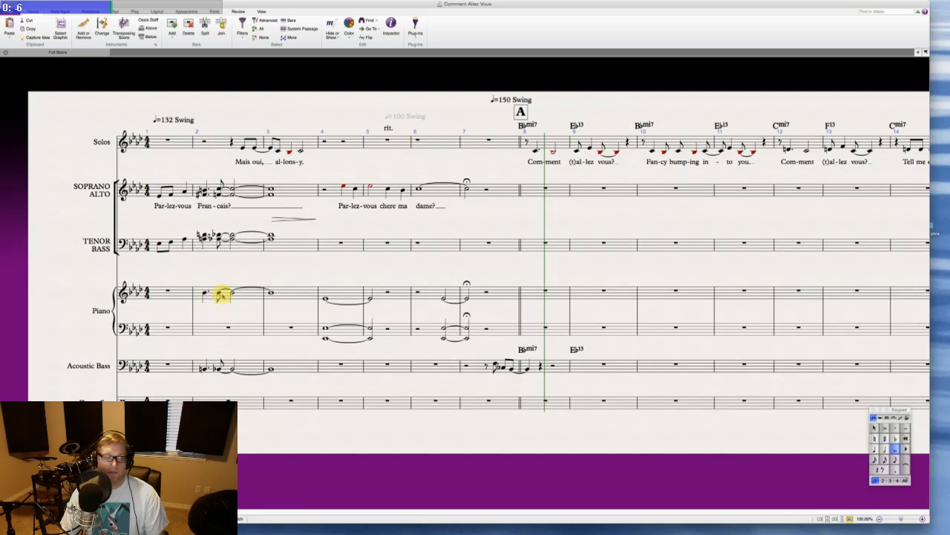
# - Convert the notes in bars 2–3 of the Piano's upper staff to rhythmic slash notation
pyautogui.click(213, 291)
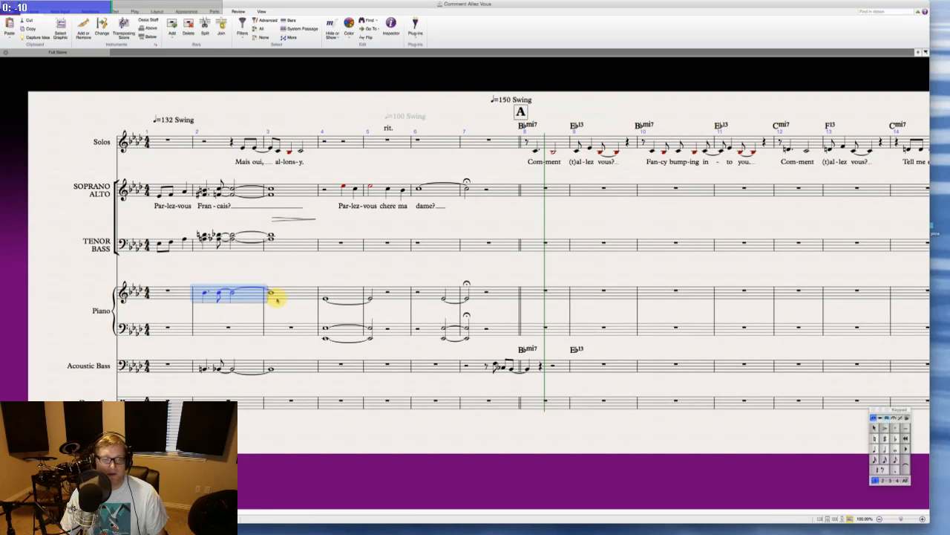
pyautogui.keyDown('shift'); pyautogui.click(275, 294); pyautogui.keyUp('shift')
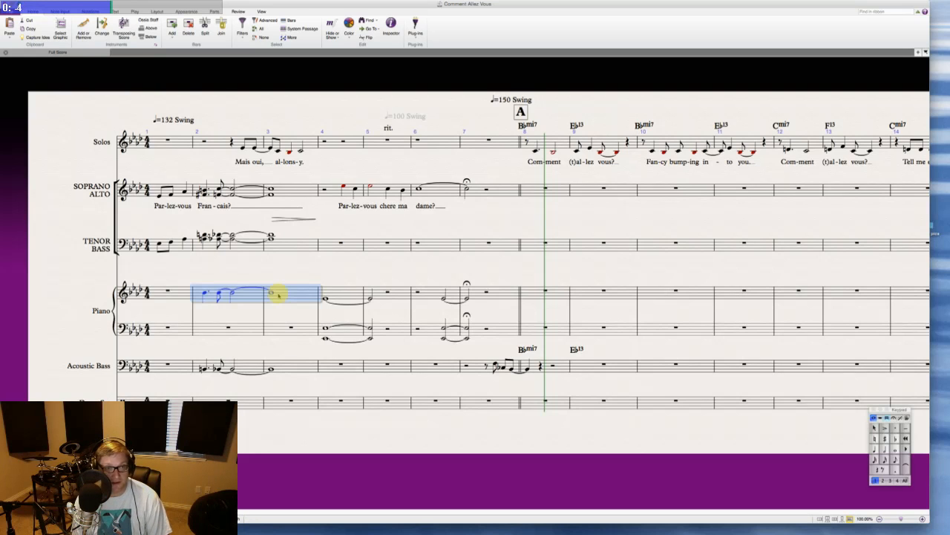
pyautogui.press('Escape')
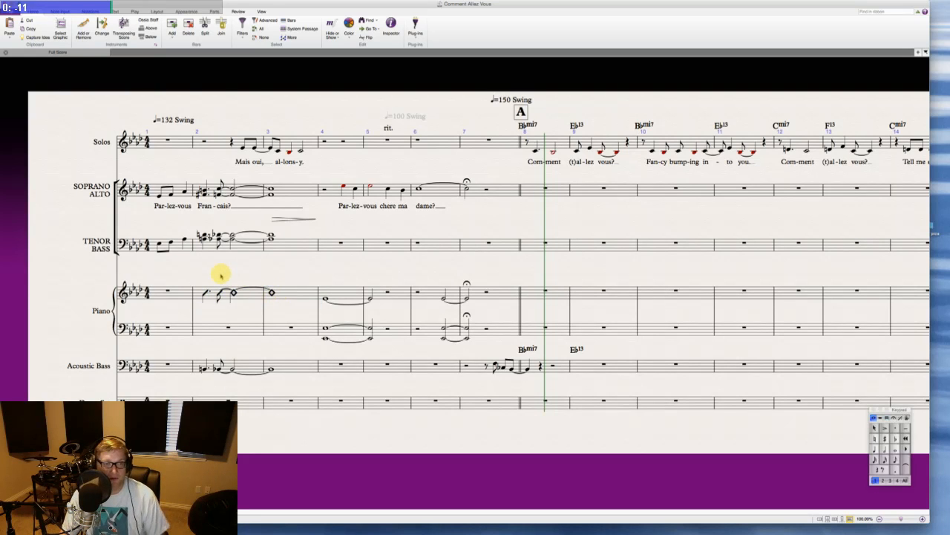
# - Add the chord symbols Bmi7 and Bbmi9 above the dotted quarter and eighth slashes in bar 2 of the Piano part
pyautogui.click(204, 292)
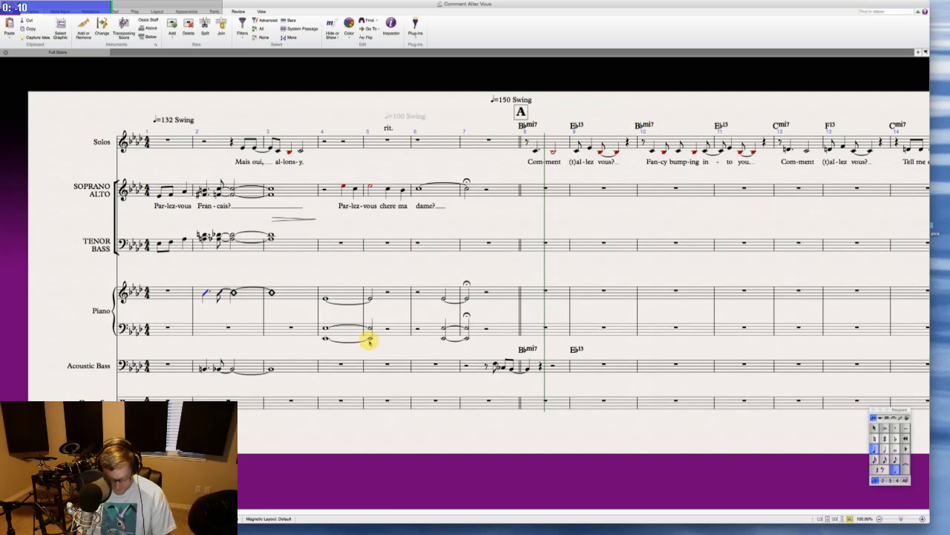
pyautogui.press('super+k')
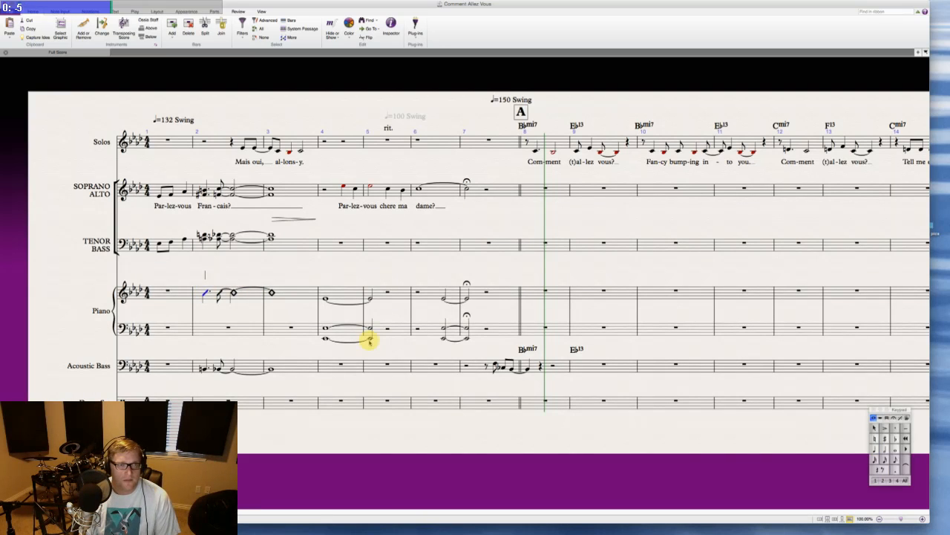
pyautogui.write('Bmi')
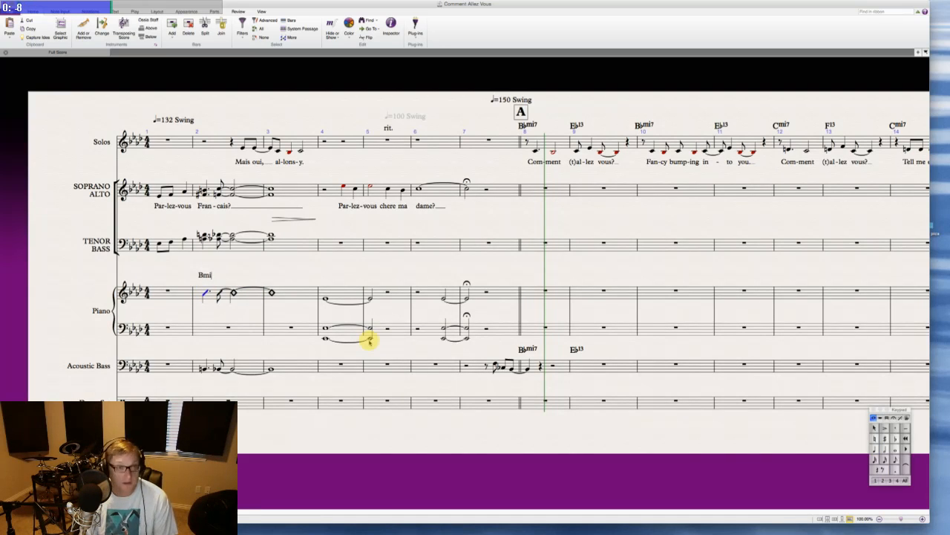
pyautogui.write('7')
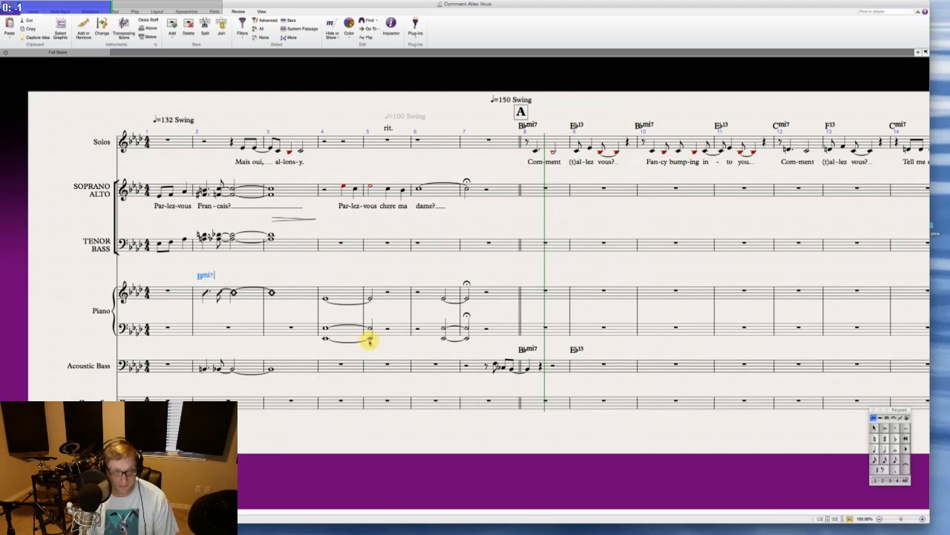
pyautogui.press('space')
pyautogui.write('Bbmi')
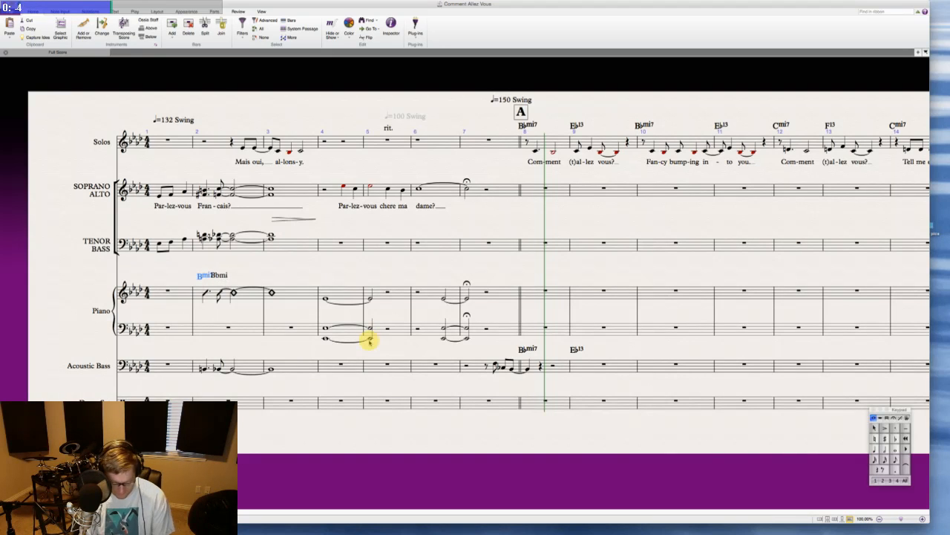
pyautogui.write('9')
pyautogui.press('space')
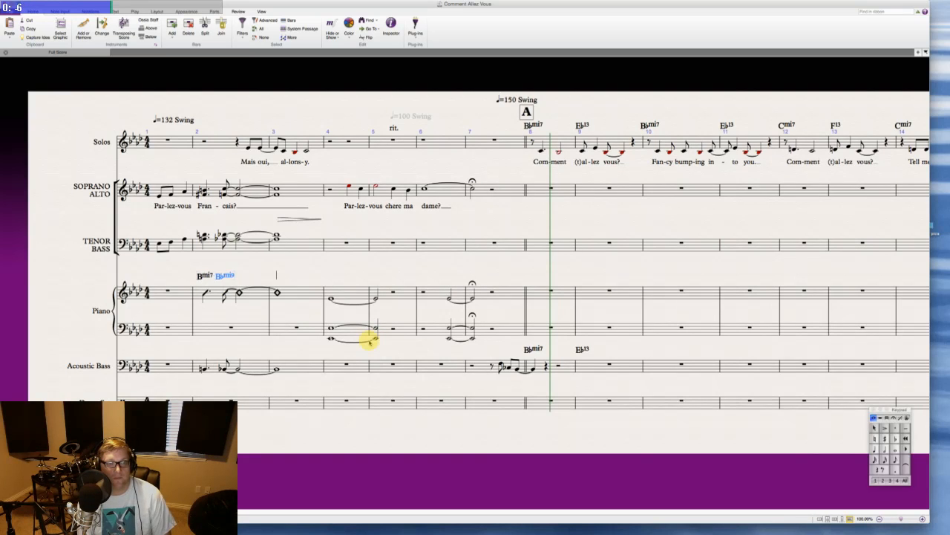
pyautogui.press('Escape')
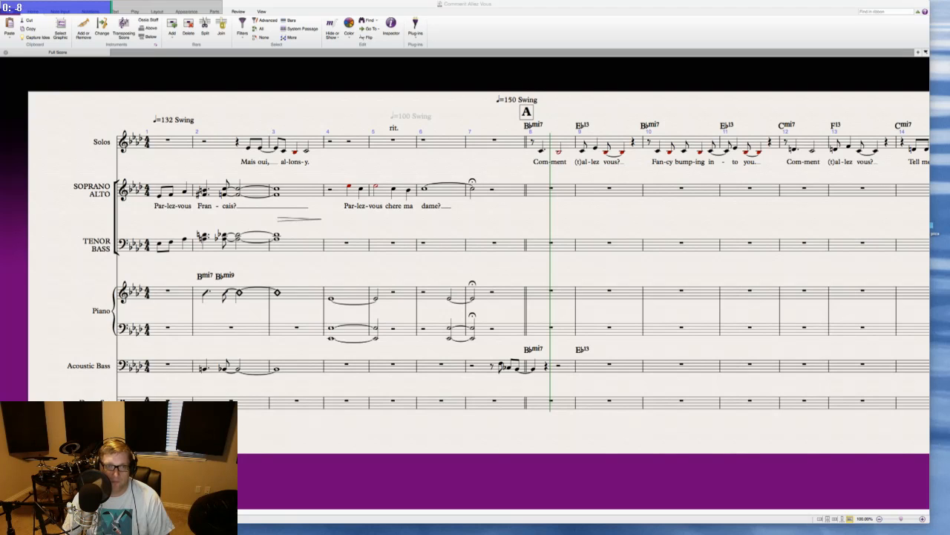
# - Add the technique text "arco" above the first note in bar 2 of the Acoustic Bass part
pyautogui.click(210, 347)
pyautogui.press('super+k')
pyautogui.click(202, 353)
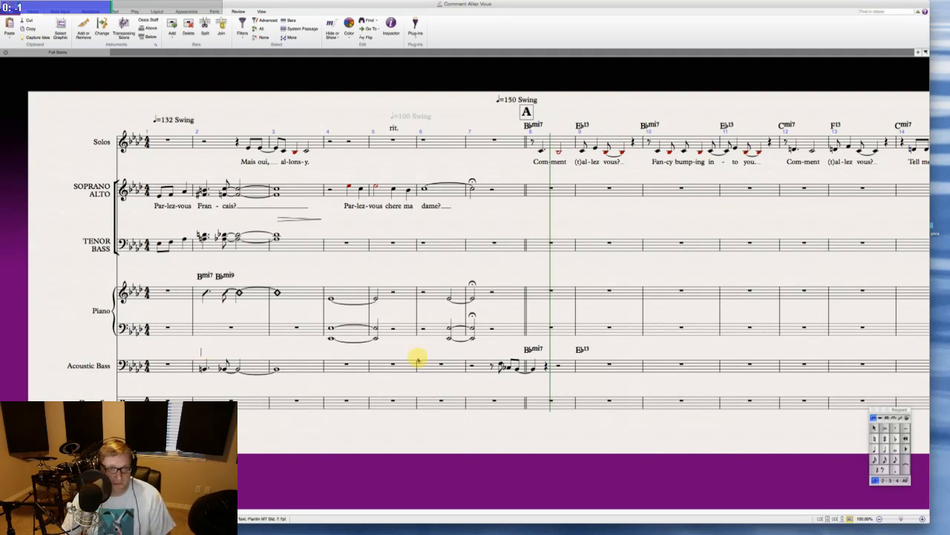
pyautogui.write('arco')
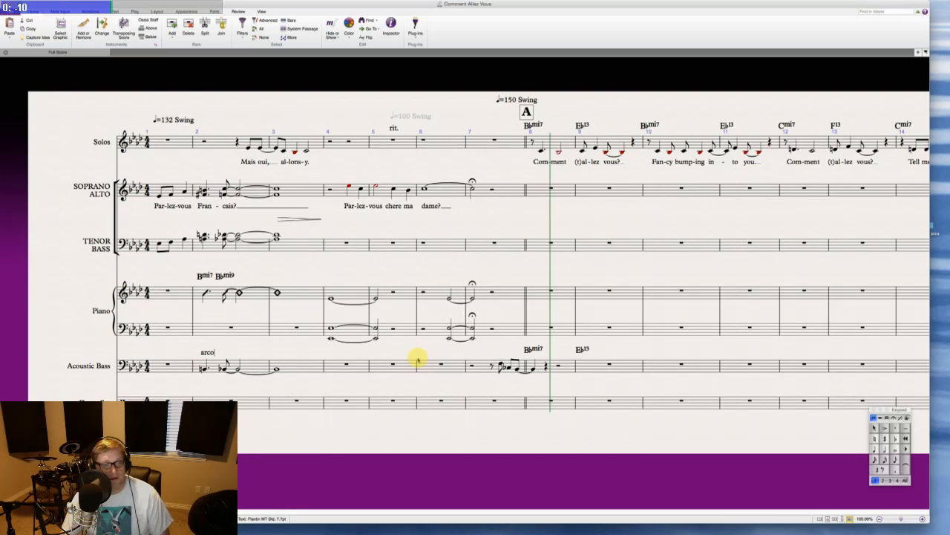
pyautogui.press('Escape')
pyautogui.press('super+Tab')
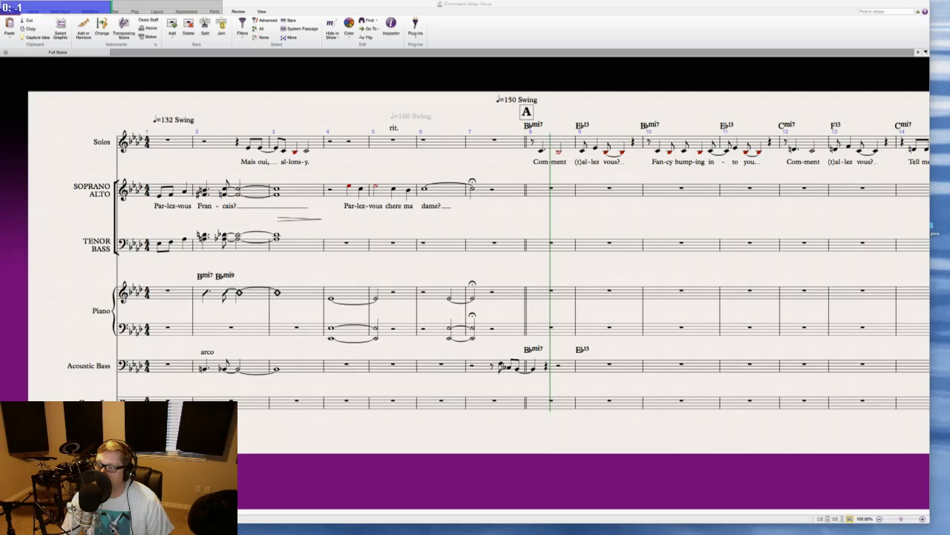
# - Set the style of the "arco" text in bar 2 of the Acoustic Bass part to italic
pyautogui.click(217, 348)
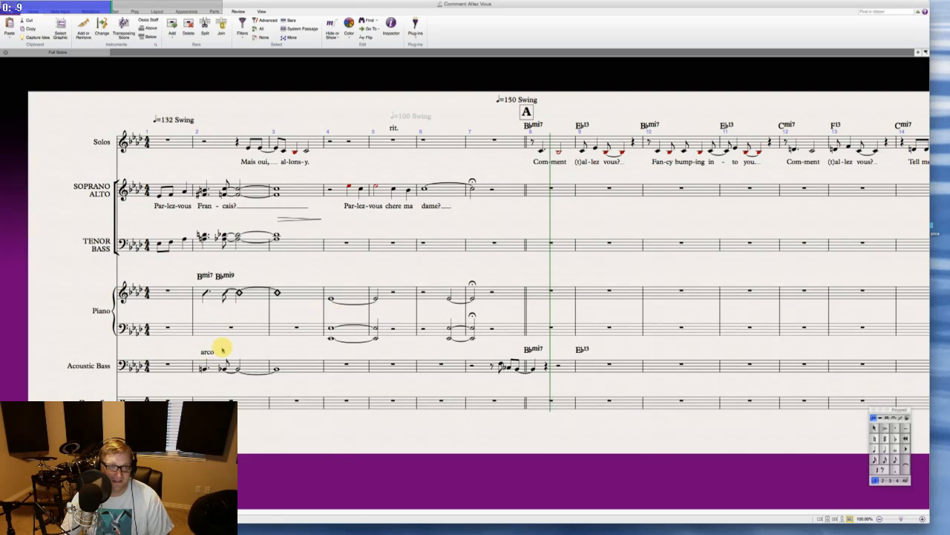
pyautogui.click(207, 352)
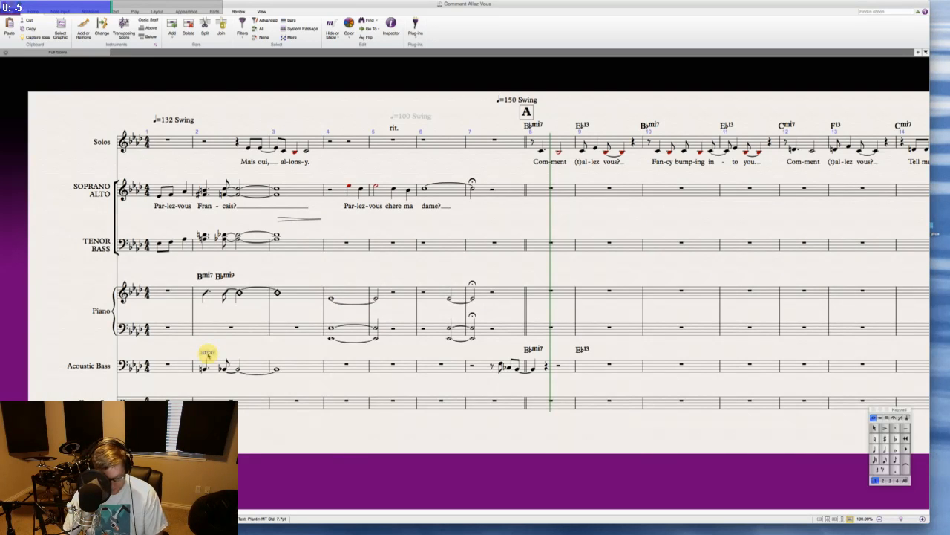
pyautogui.click(56, 12)
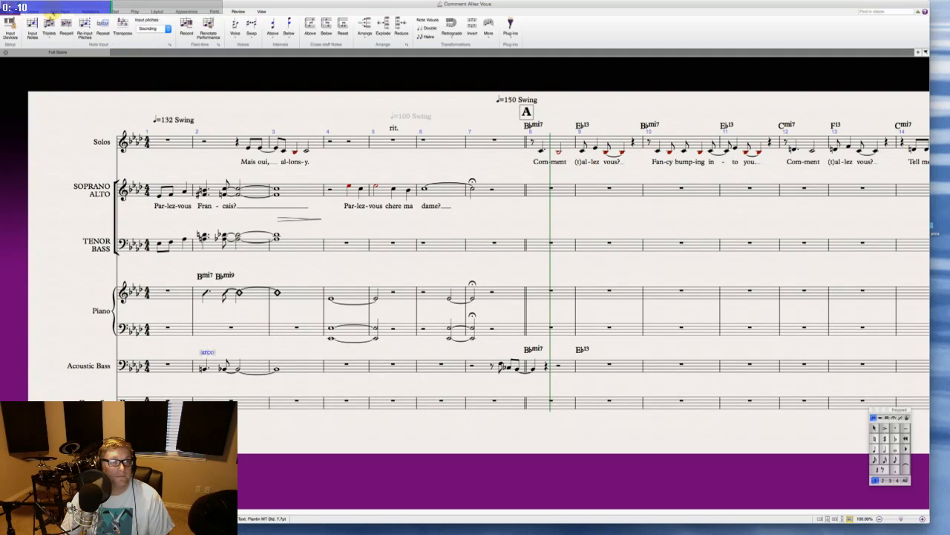
pyautogui.click(97, 13)
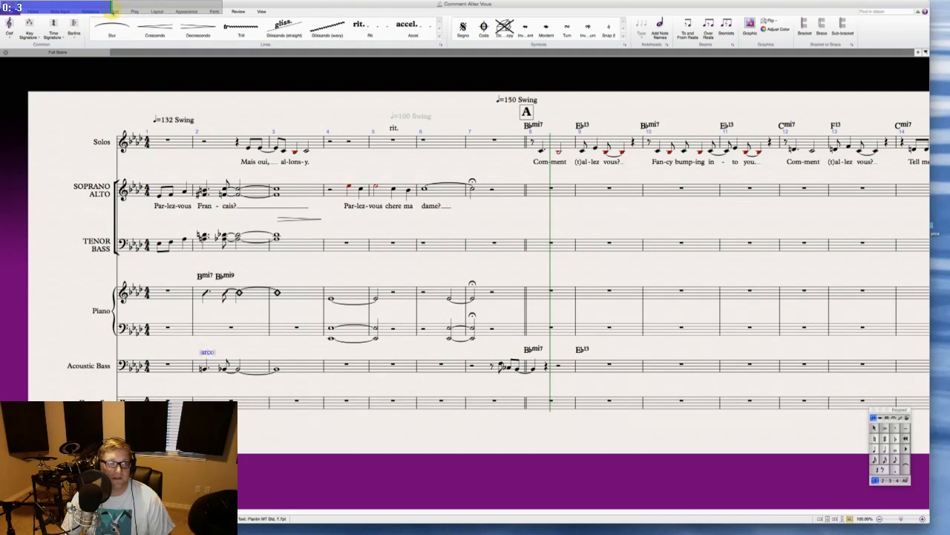
pyautogui.click(114, 11)
pyautogui.click(112, 35)
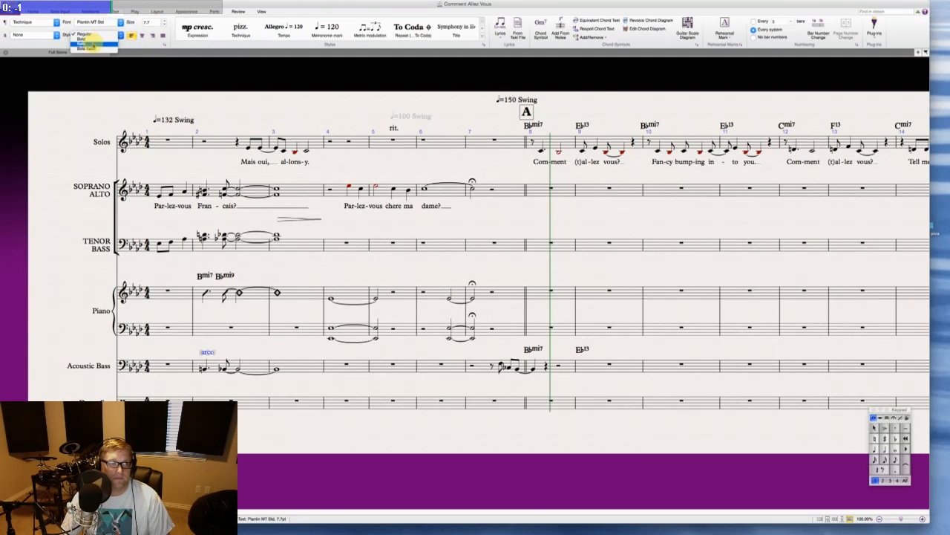
pyautogui.click(91, 44)
pyautogui.press('Escape')
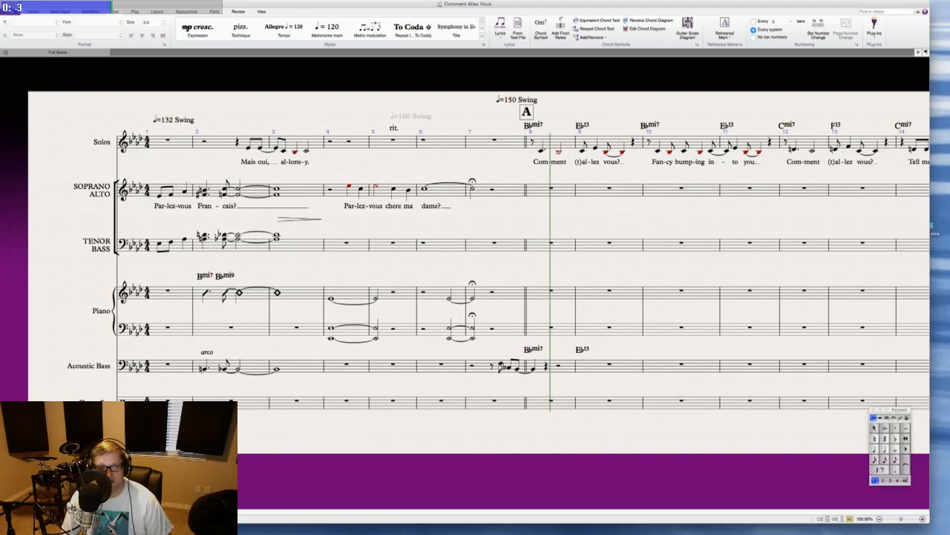
# - Enter a half rest at the start of bar 4 of the Acoustic Bass part
pyautogui.press('super+Tab')
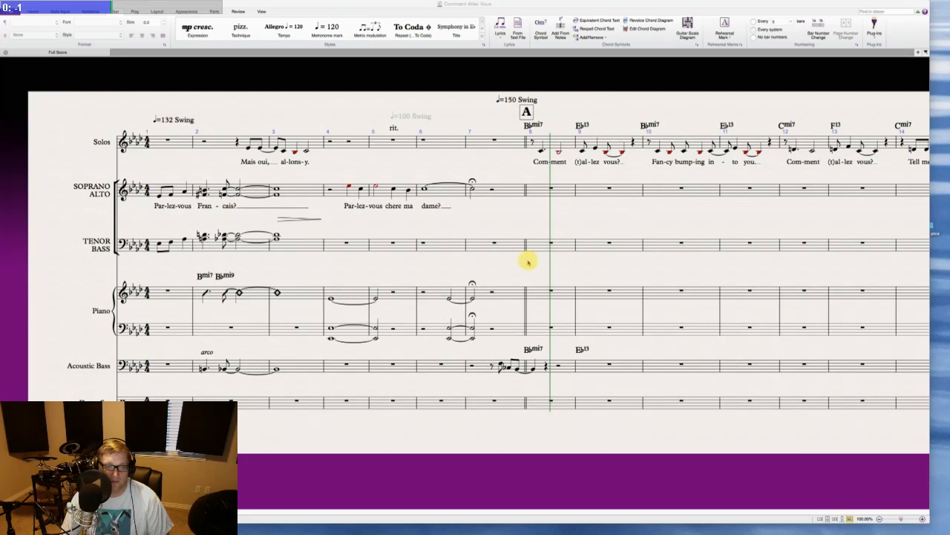
pyautogui.click(355, 366)
pyautogui.press('n')
pyautogui.press('0')
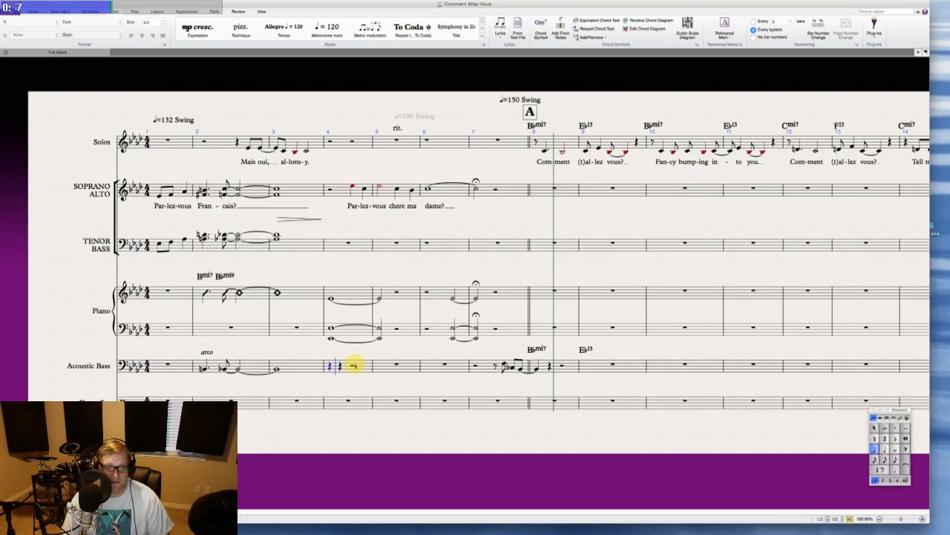
pyautogui.press('6')
pyautogui.press('Left')
pyautogui.press('5')
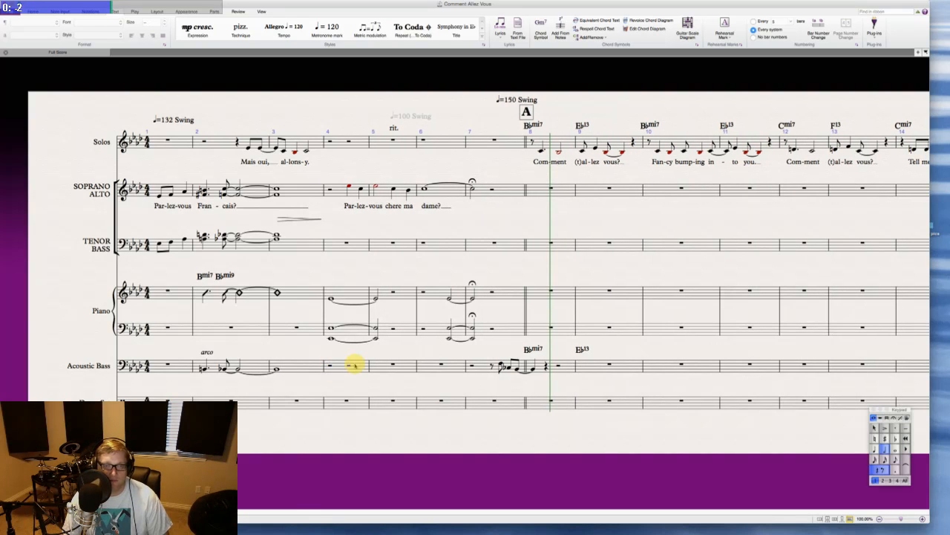
# - Complete bar 4 of the Acoustic Bass part with two quarter notes on E
pyautogui.press('4')
pyautogui.press('c')
pyautogui.press('c')
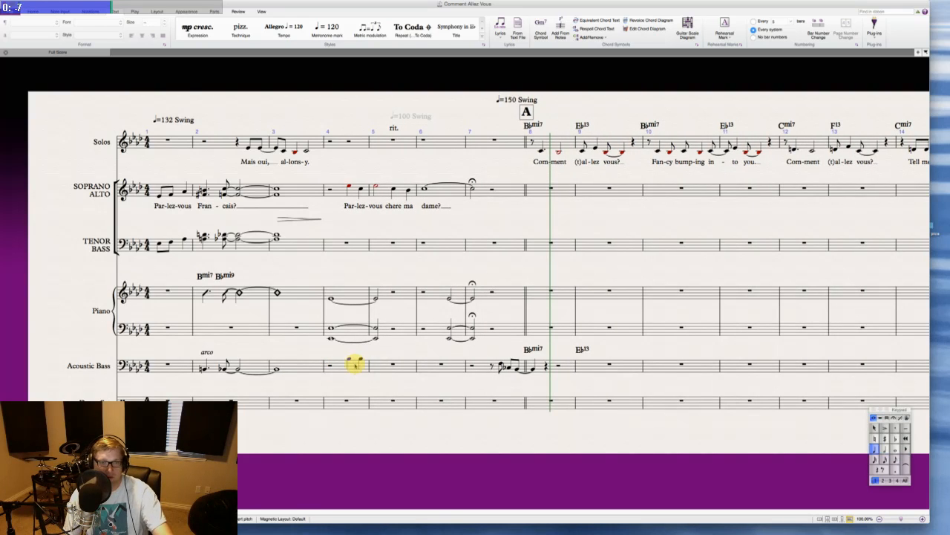
pyautogui.press('Left')
pyautogui.press('Left')
pyautogui.press('e')
pyautogui.press('e')
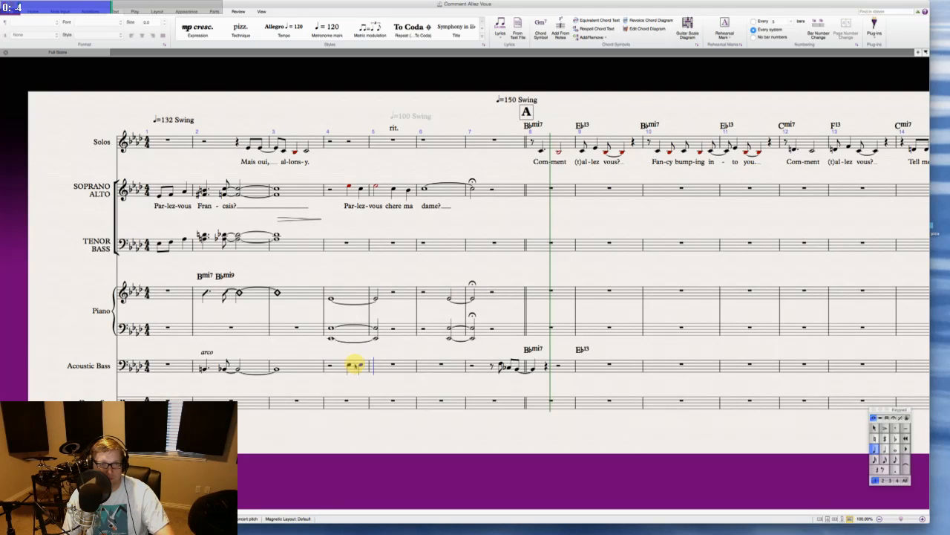
# - Enter a half note and two quarter notes, all on E, in bar 5 of the Acoustic Bass part
pyautogui.press('5')
pyautogui.press('e')
pyautogui.press('4')
pyautogui.press('e')
pyautogui.press('e')
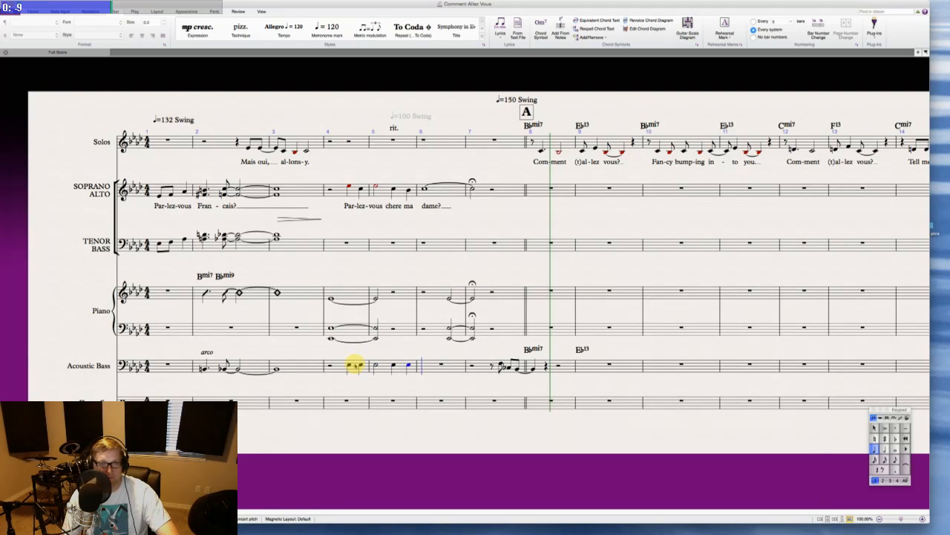
# - Enter a whole note on E in bar 6 of the Acoustic Bass part, tied to a half note in bar 7
pyautogui.press('6')
pyautogui.press('e')
pyautogui.press('Return')
pyautogui.press('5')
pyautogui.press('e')
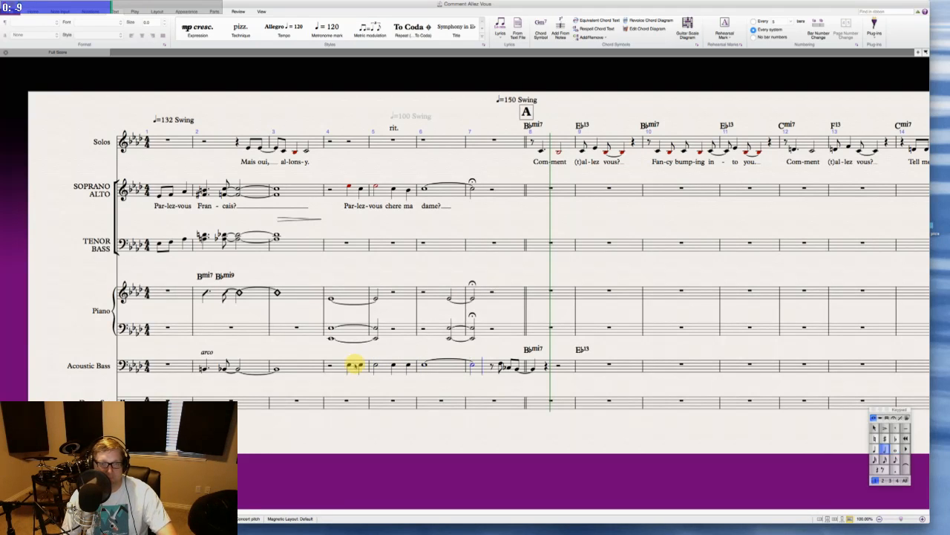
pyautogui.press('Escape')
pyautogui.press('Escape')
# - Add a fermata to the half note in bar 7 of the Acoustic Bass part
pyautogui.click(470, 363)
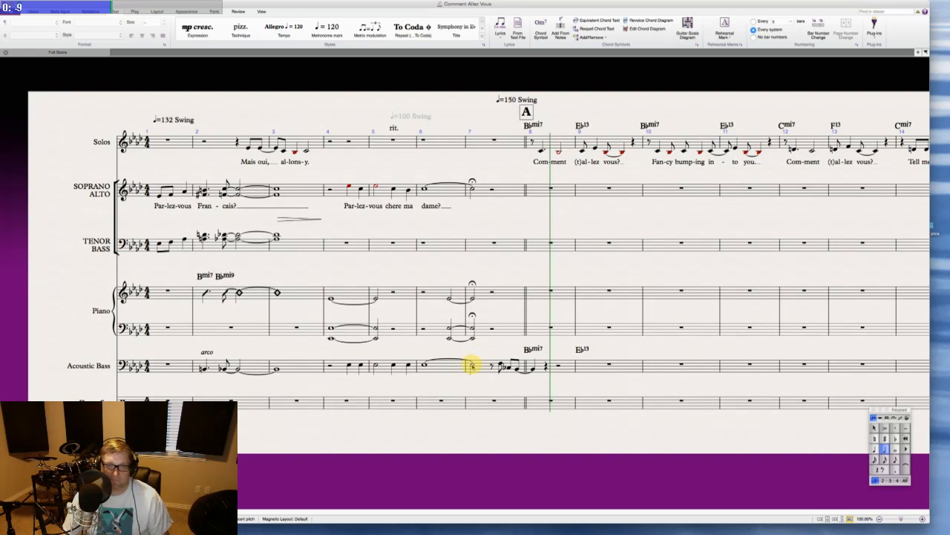
pyautogui.click(894, 417)
pyautogui.click(874, 459)
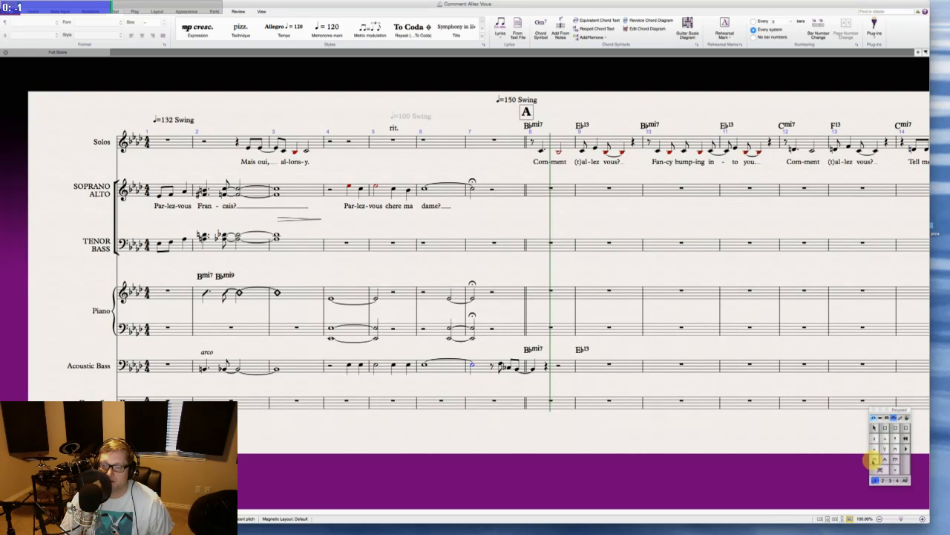
pyautogui.press('Escape')
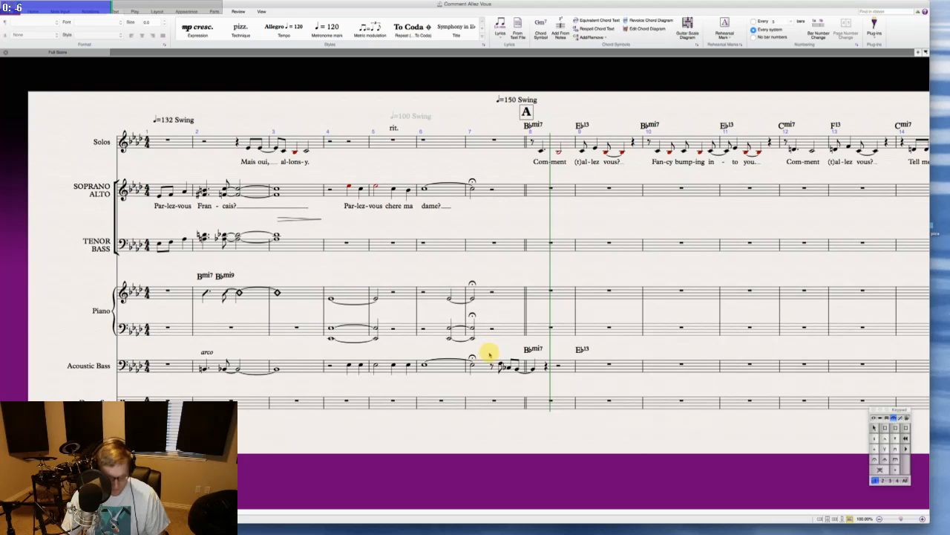
# - Add the italic technique text "pizz." above the pickup notes at the end of bar 7 in the Acoustic Bass part
pyautogui.click(207, 352)
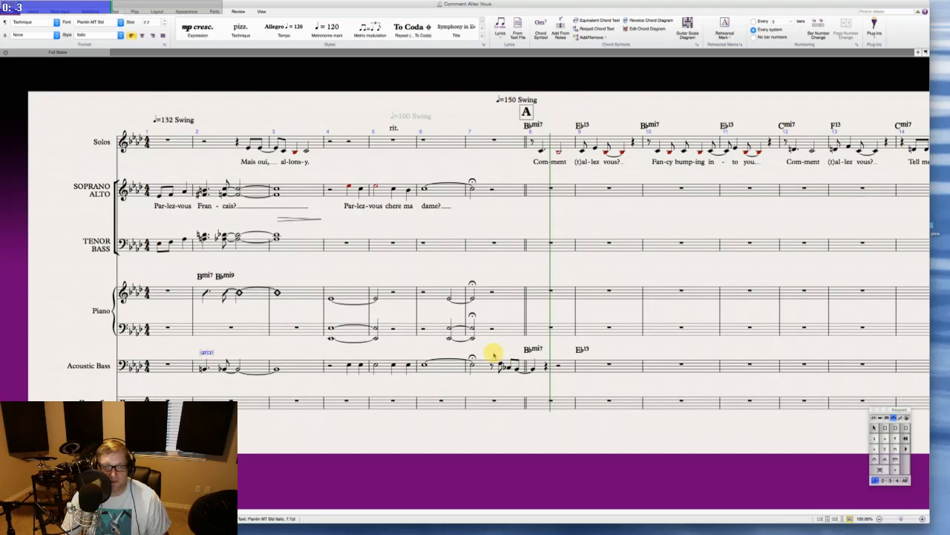
pyautogui.keyDown('alt'); pyautogui.click(497, 352); pyautogui.keyUp('alt')
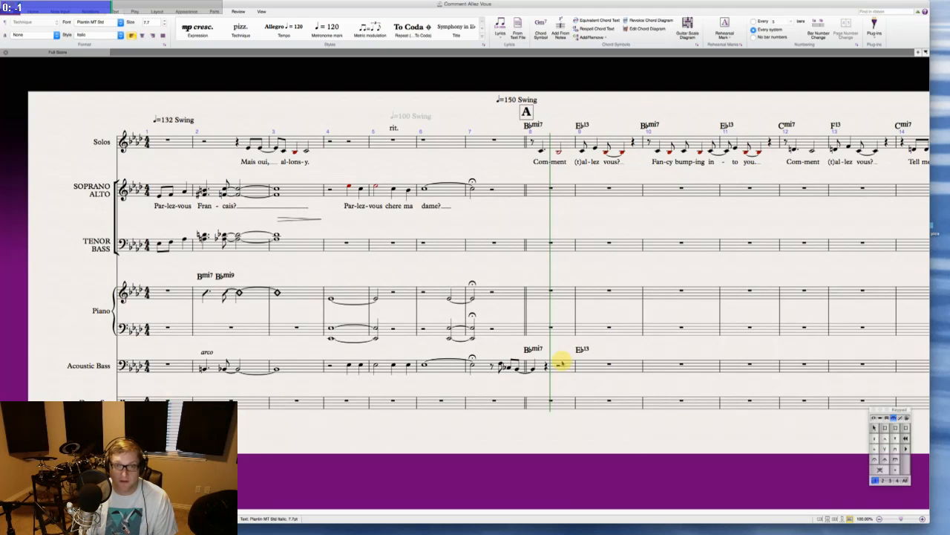
pyautogui.write('pizz.')
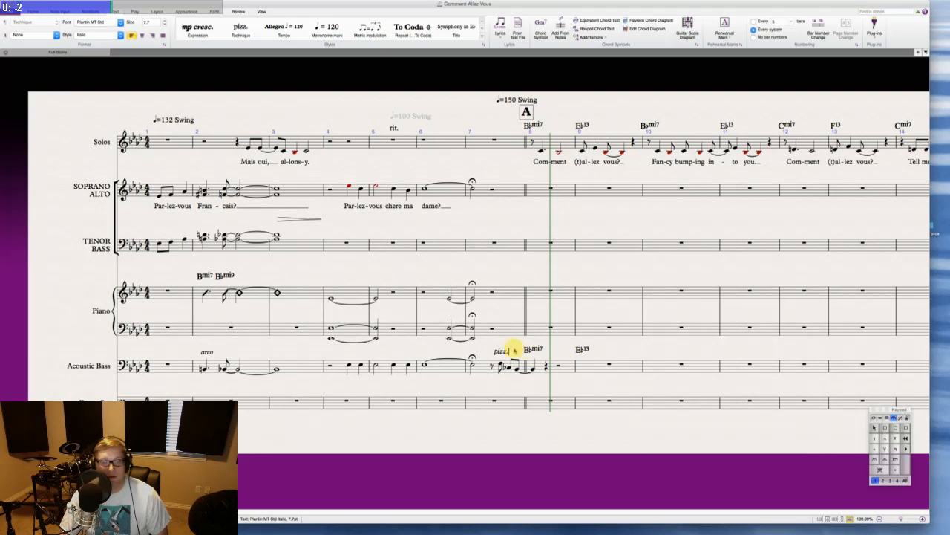
pyautogui.click(442, 351)
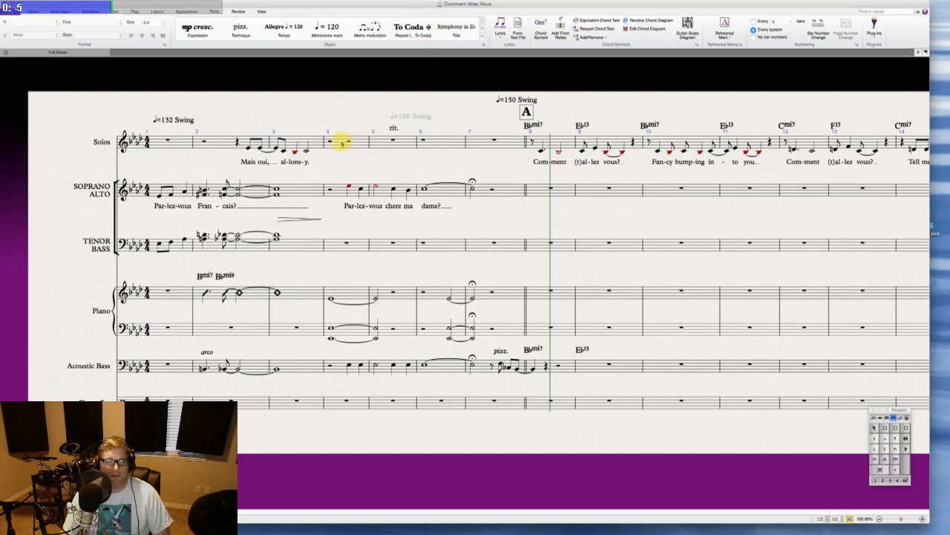
# - Add the technique text "directed" above the first quarter note in bar 4 of the Soprano/Alto staff
pyautogui.click(340, 141)
pyautogui.click(340, 113)
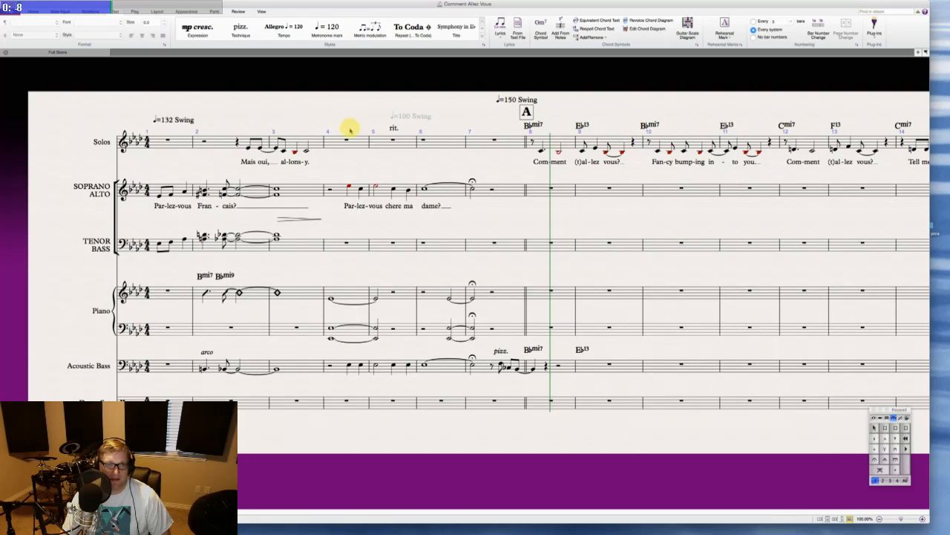
pyautogui.hotkey('ctrl', 't')
pyautogui.click(350, 178)
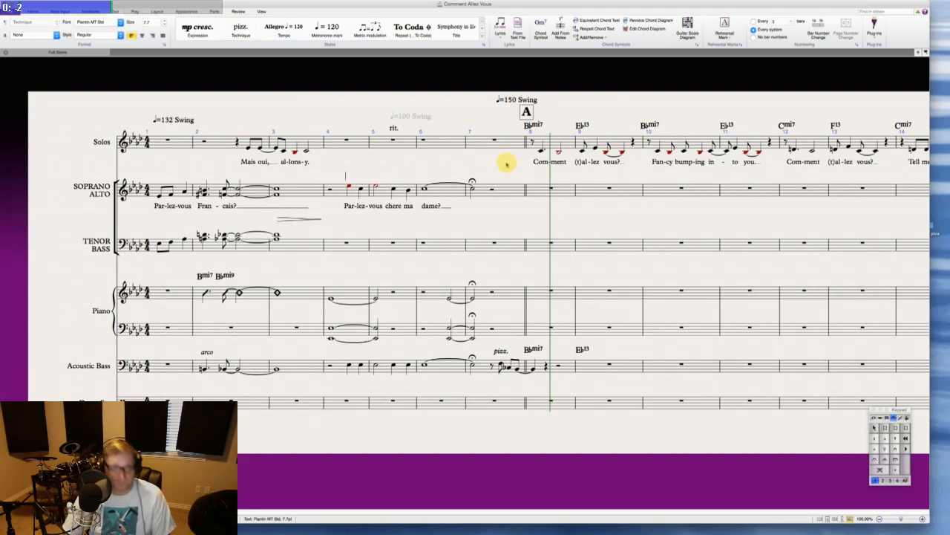
pyautogui.write('directed')
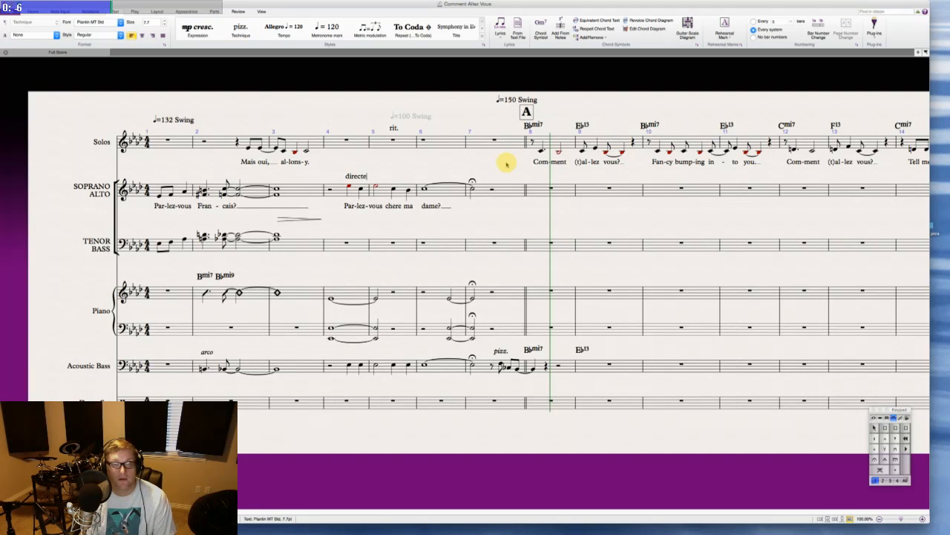
pyautogui.press('Escape')
pyautogui.press('Escape')
# - Reduce the "directed" text to 5.7 pt and copy it above bar 4 of the Acoustic Bass part
pyautogui.click(358, 177)
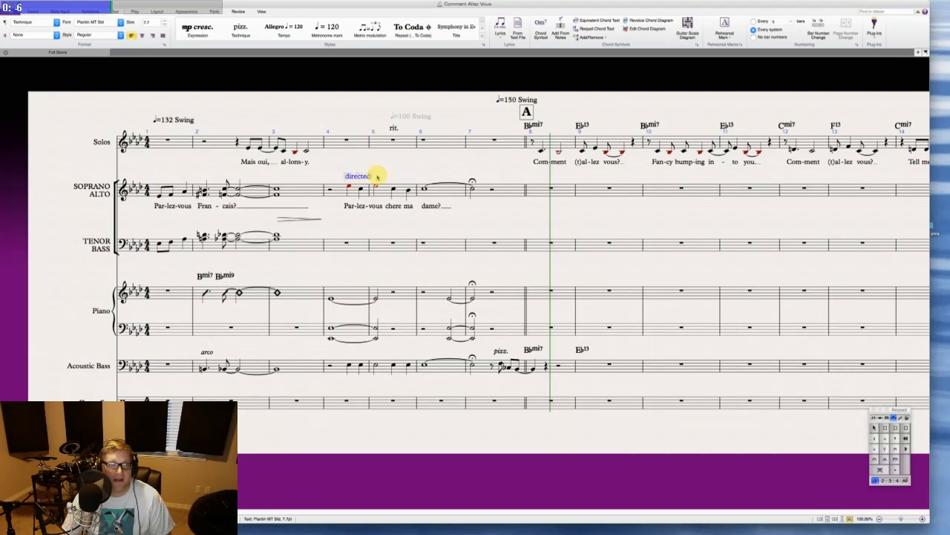
pyautogui.press('Escape')
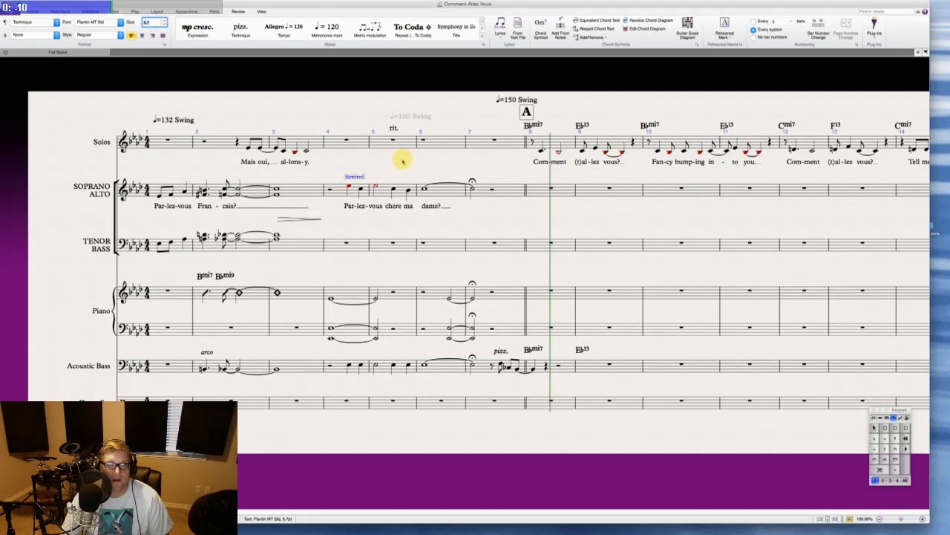
pyautogui.click(358, 177)
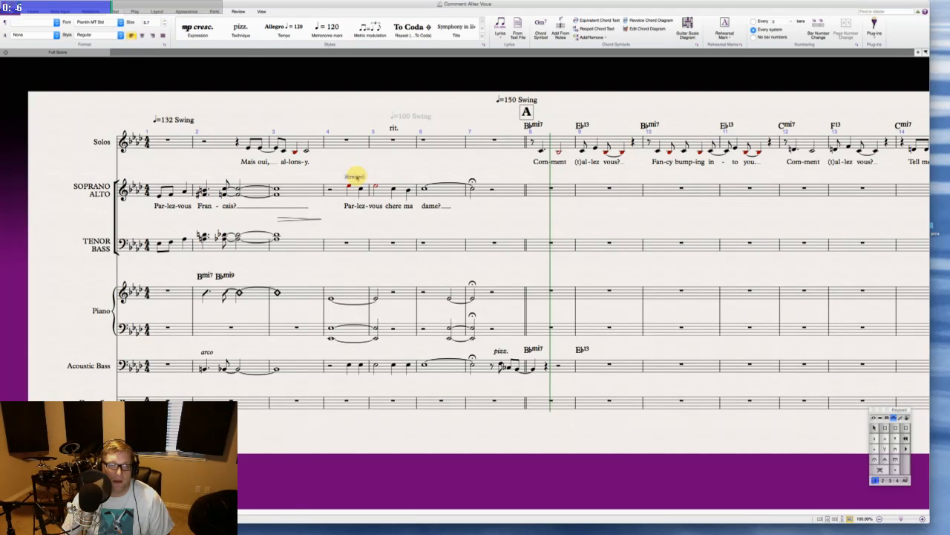
pyautogui.keyDown('alt'); pyautogui.click(348, 357); pyautogui.keyUp('alt')
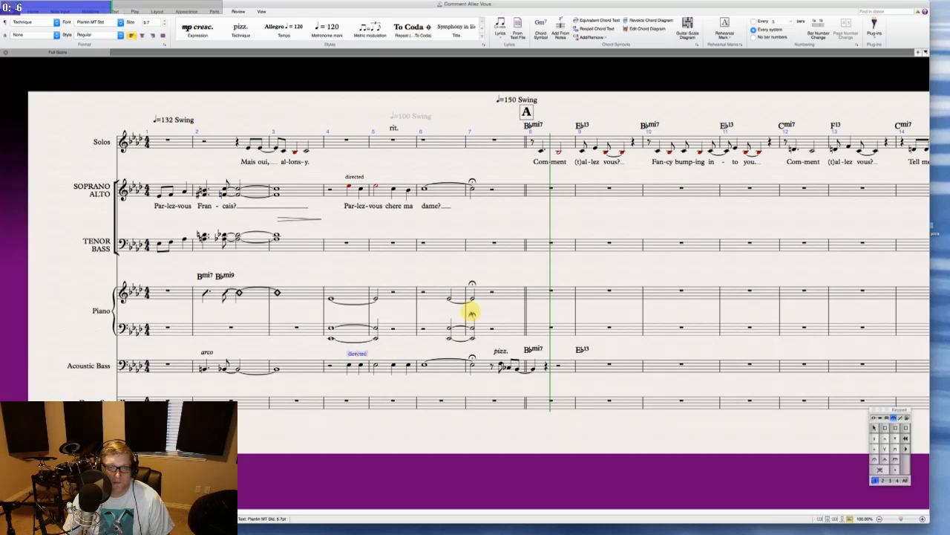
pyautogui.click(429, 274)
pyautogui.press('space')
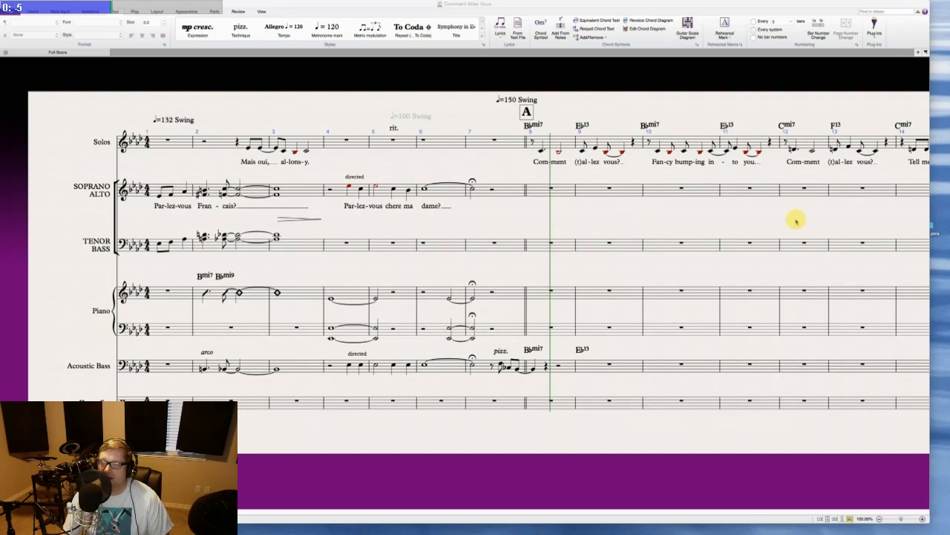
# - Clear the contents of bars 6 and 7 in both Piano staves
pyautogui.click(436, 293)
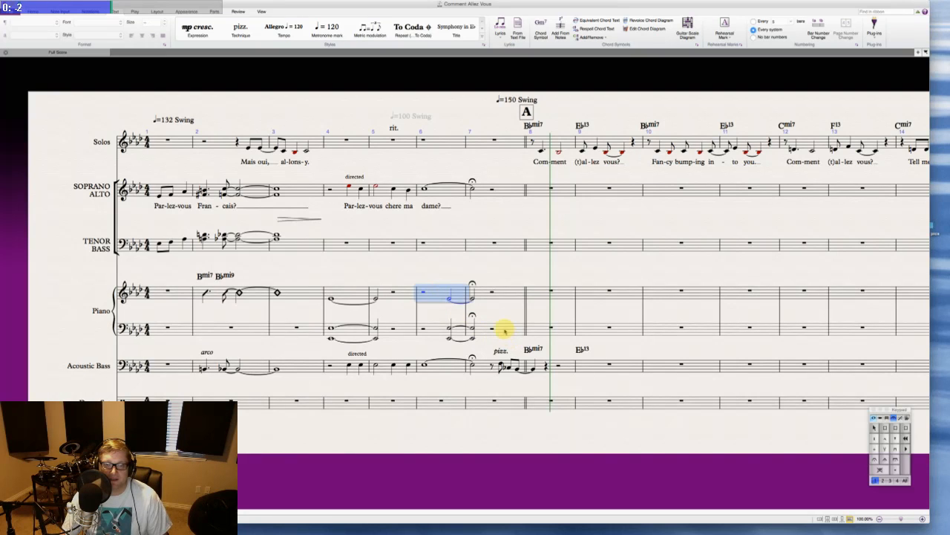
pyautogui.keyDown('shift'); pyautogui.click(504, 330); pyautogui.keyUp('shift')
pyautogui.press('Delete')
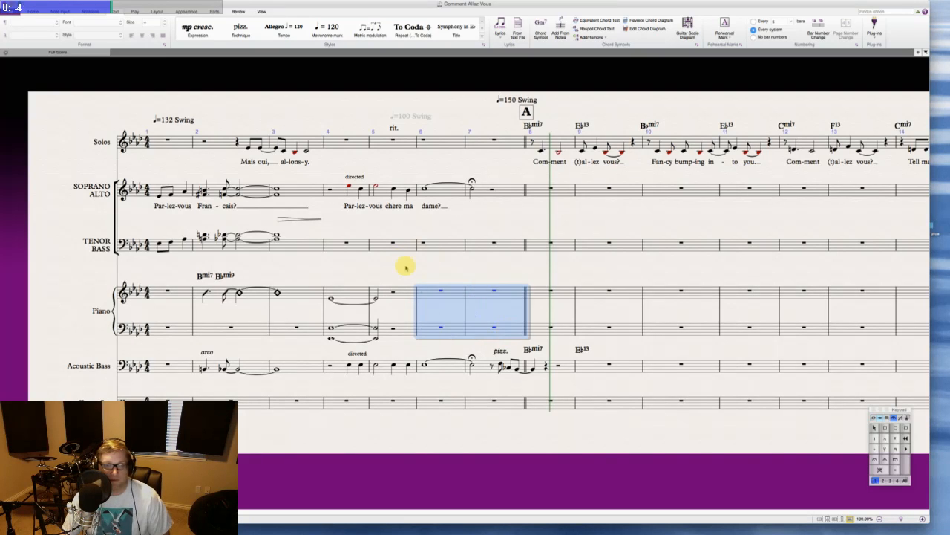
pyautogui.press('Escape')
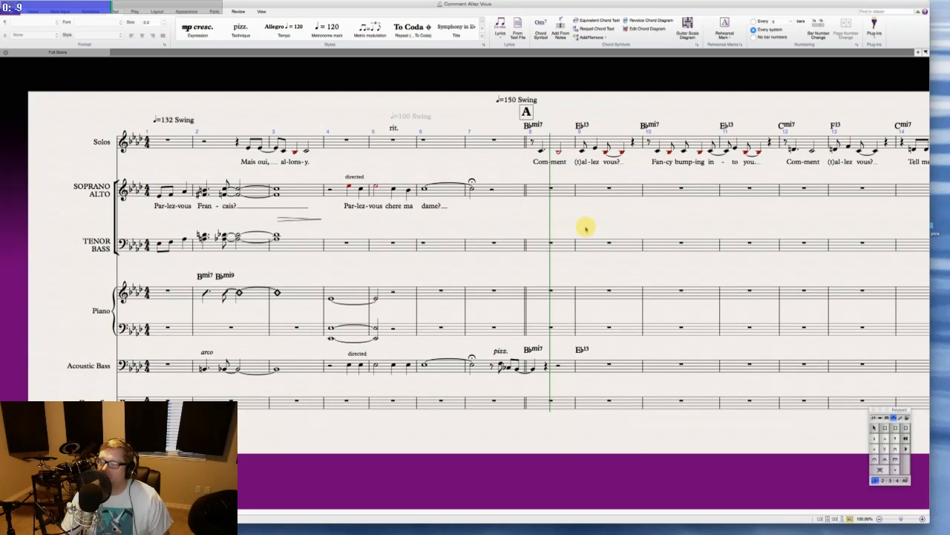
pyautogui.click(949, 149)
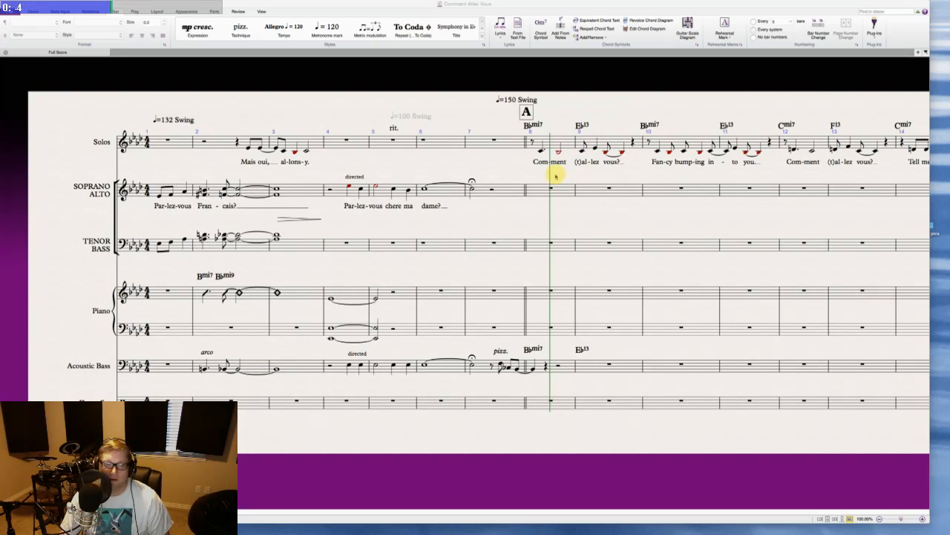
# - Delete the lyric syllables "Par-lez-vous" under bars 4 and 5 of the Soprano/Alto staff
pyautogui.click(375, 206)
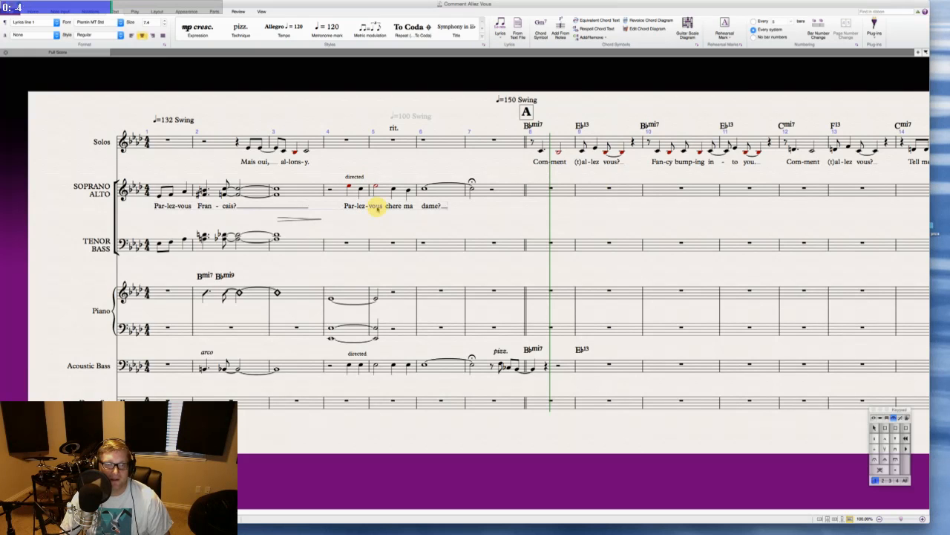
pyautogui.press('Delete')
pyautogui.click(351, 206)
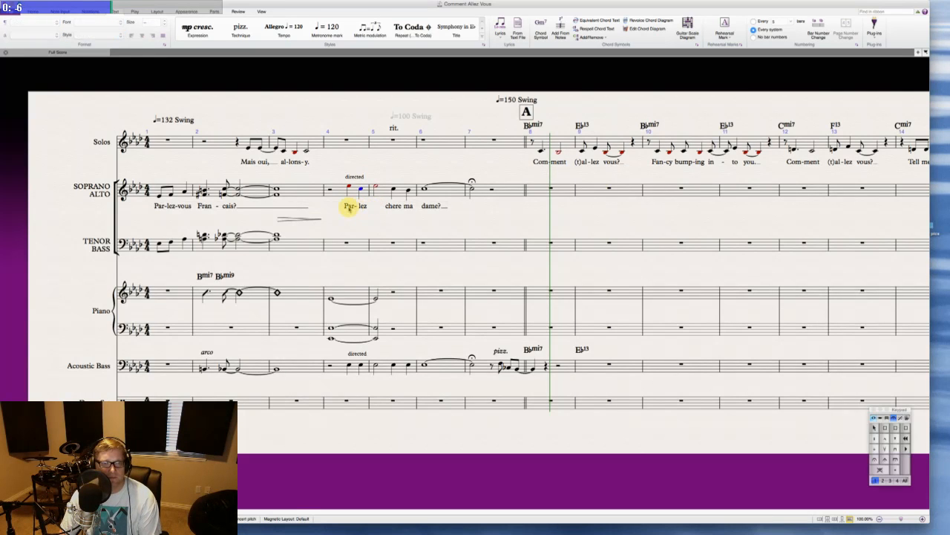
pyautogui.press('Delete')
pyautogui.click(362, 207)
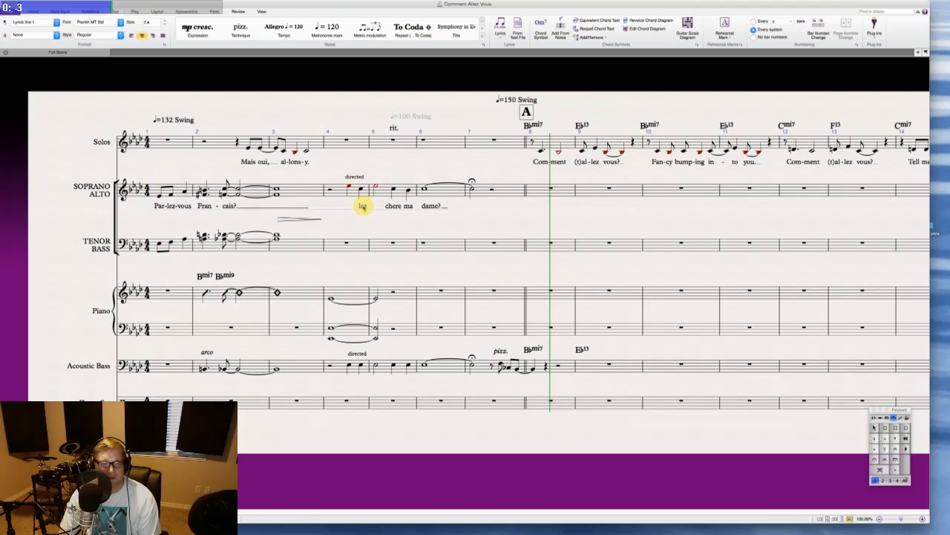
pyautogui.press('Delete')
pyautogui.press('super+Tab')
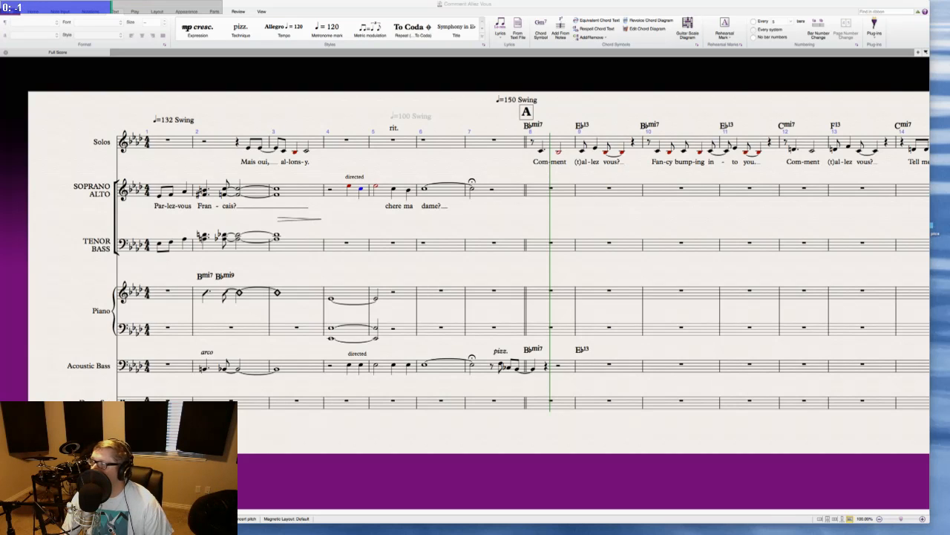
# - Enter the lyrics "Ap-prez-vous" under the first three notes of bars 4 and 5 in the Soprano/Alto staff
pyautogui.click(324, 210)
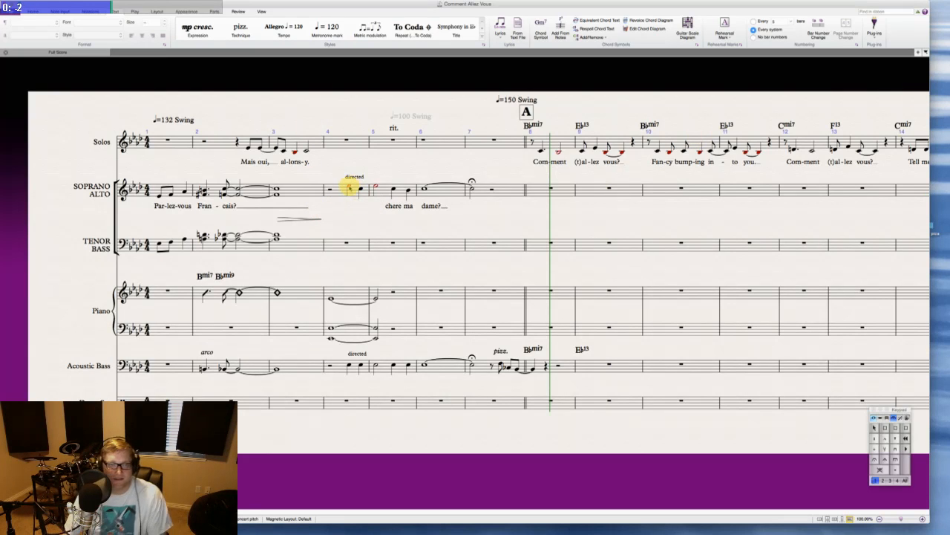
pyautogui.hotkey('ctrl', 'l')
pyautogui.write('Ap')
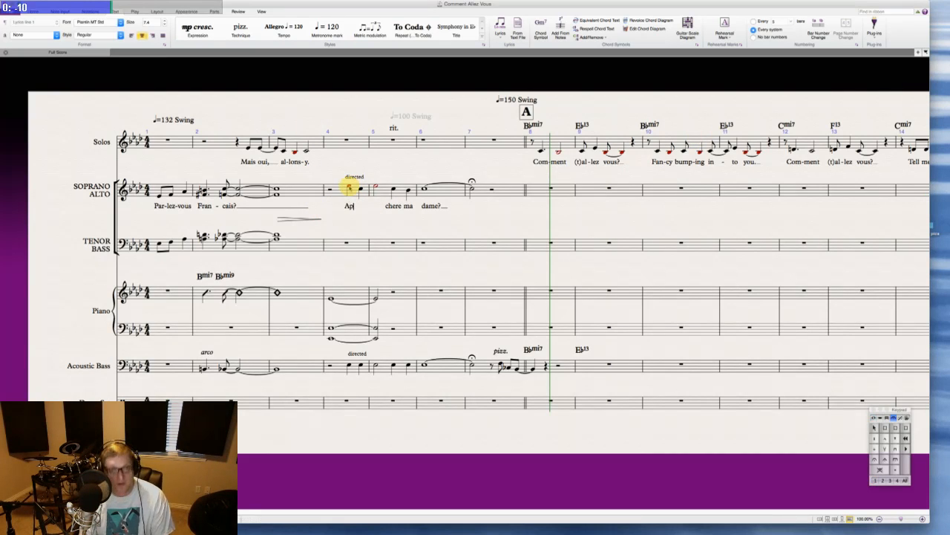
pyautogui.write('prez')
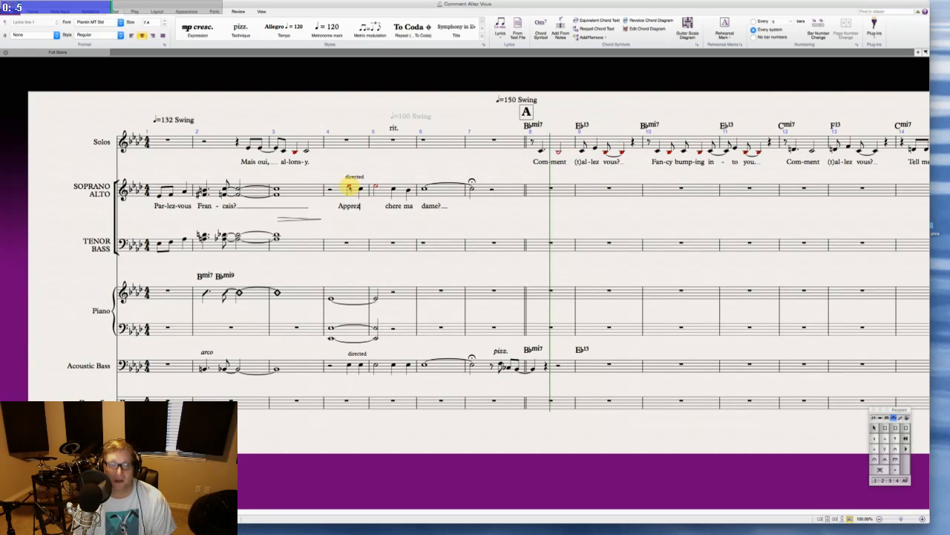
pyautogui.write('-vous')
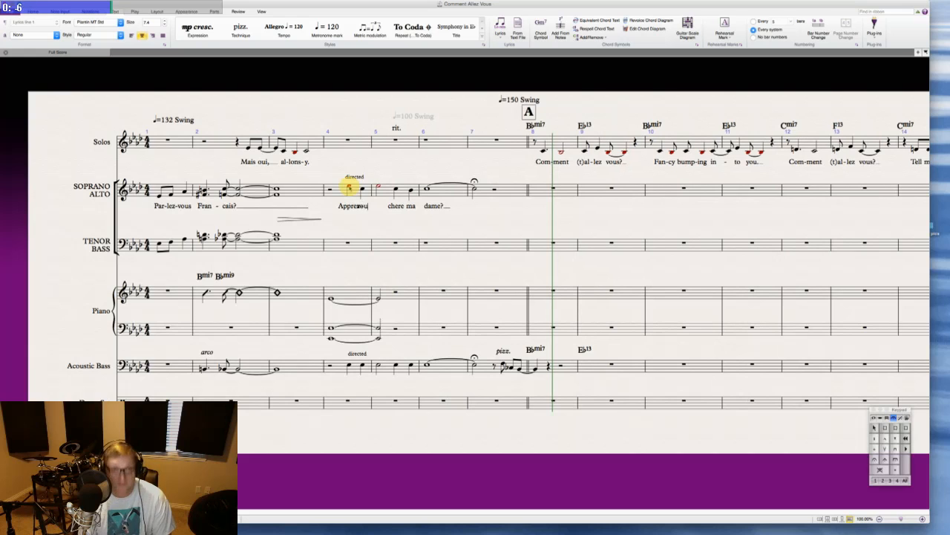
pyautogui.press('BackSpace')
pyautogui.press('BackSpace')
pyautogui.press('BackSpace')
pyautogui.press('BackSpace')
pyautogui.press('BackSpace')
pyautogui.press('BackSpace')
pyautogui.press('BackSpace')
pyautogui.press('BackSpace')
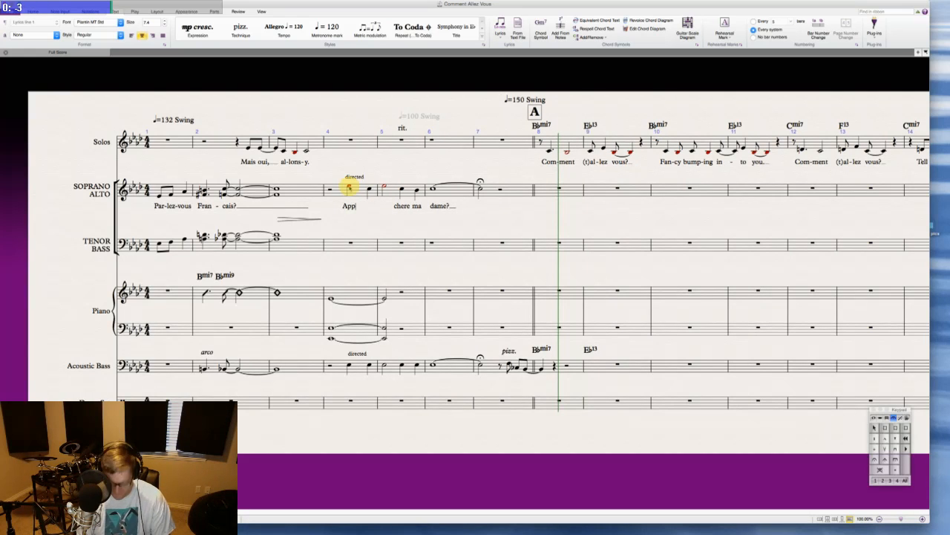
pyautogui.press('BackSpace')
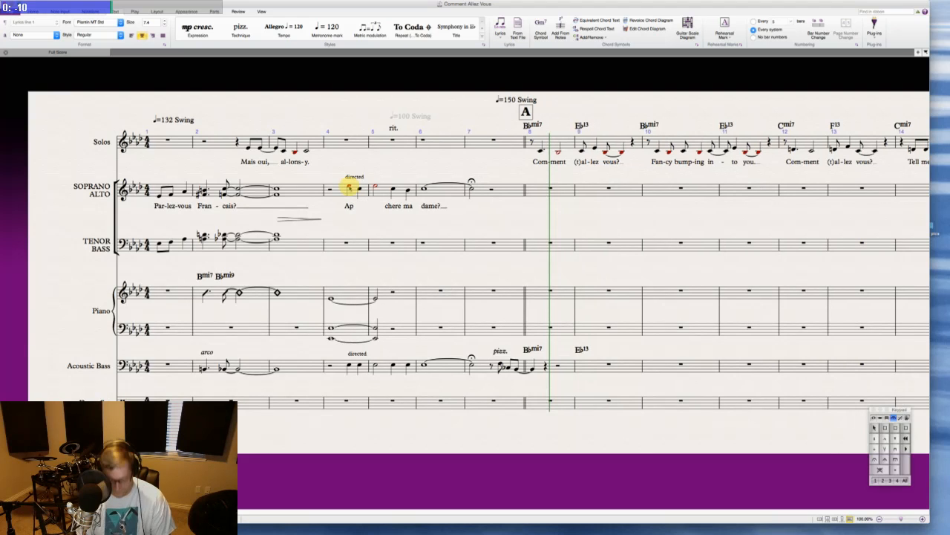
pyautogui.write('-prez vous')
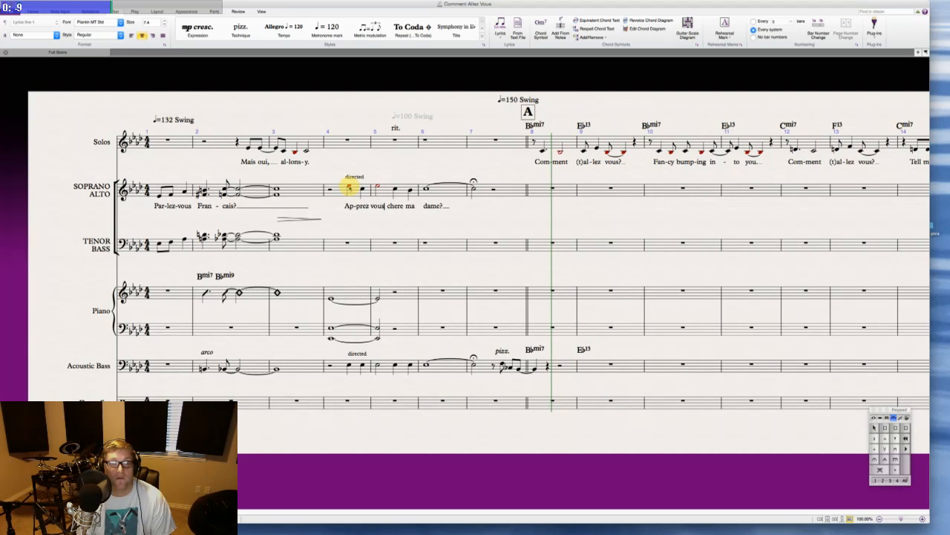
pyautogui.press('BackSpace')
pyautogui.press('BackSpace')
pyautogui.press('BackSpace')
pyautogui.press('BackSpace')
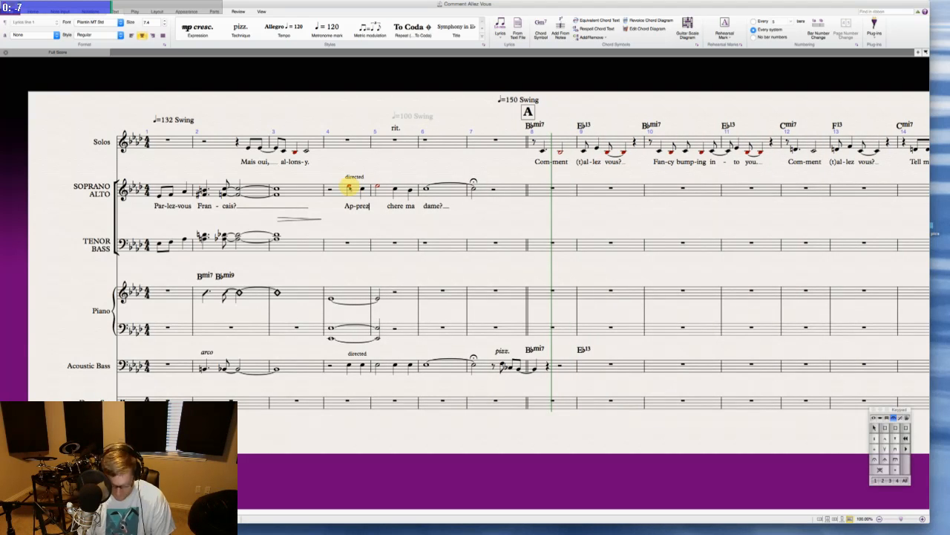
pyautogui.write('-vous')
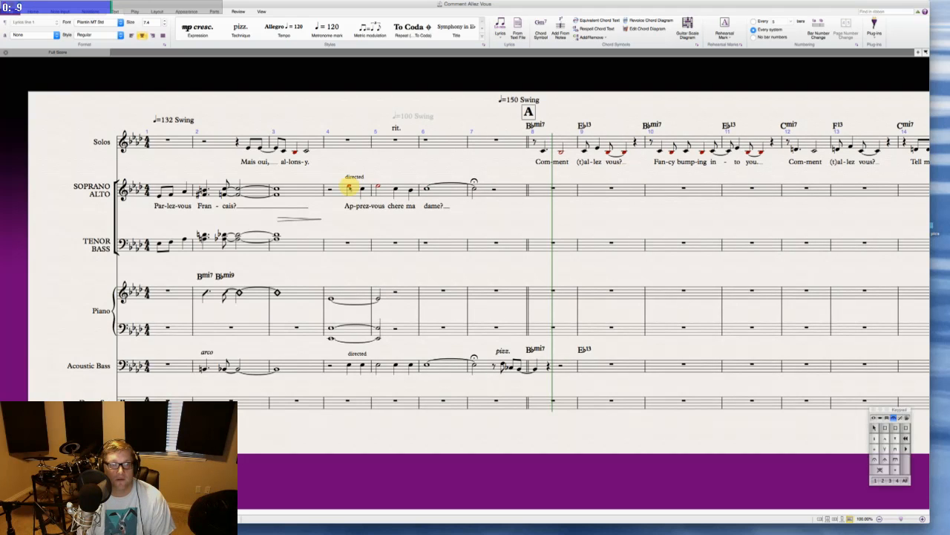
pyautogui.press('Escape')
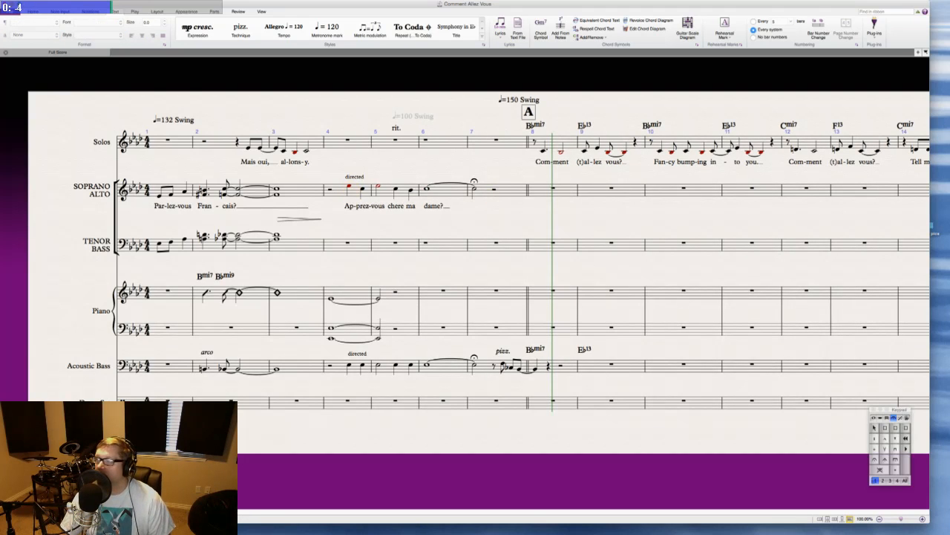
pyautogui.press('super+Tab')
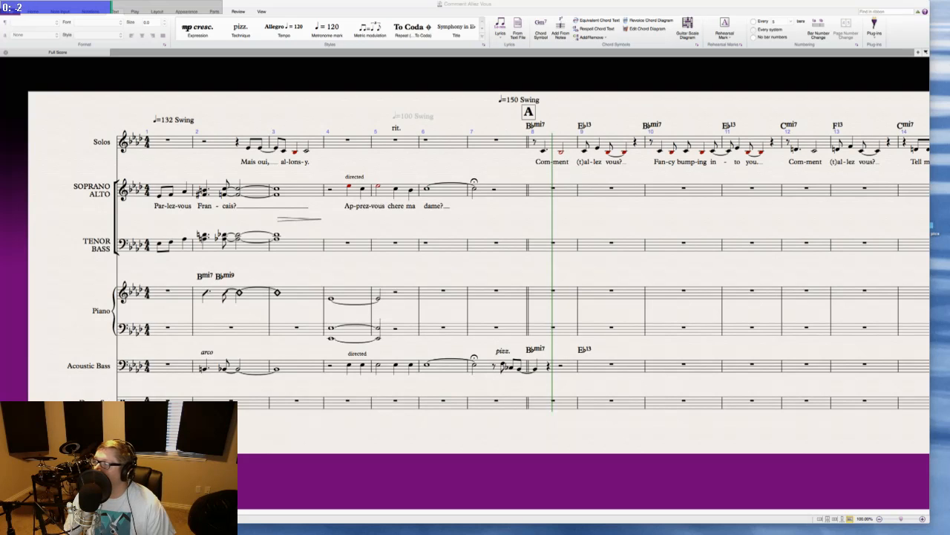
# - Delete the lyric syllables "Ap-prez-vous" from bars 4 and 5 of the Soprano/Alto staff
pyautogui.click(364, 207)
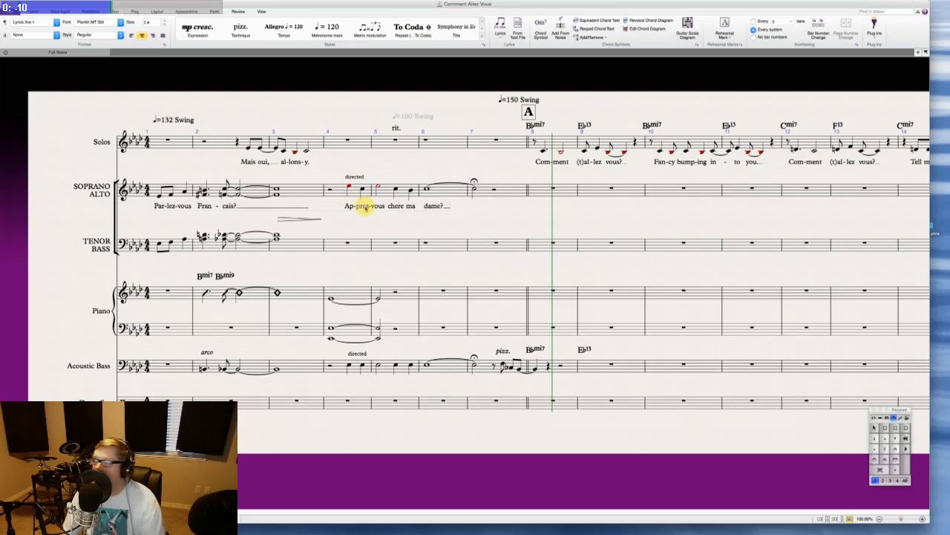
pyautogui.keyDown('shift'); pyautogui.click(378, 207); pyautogui.keyUp('shift')
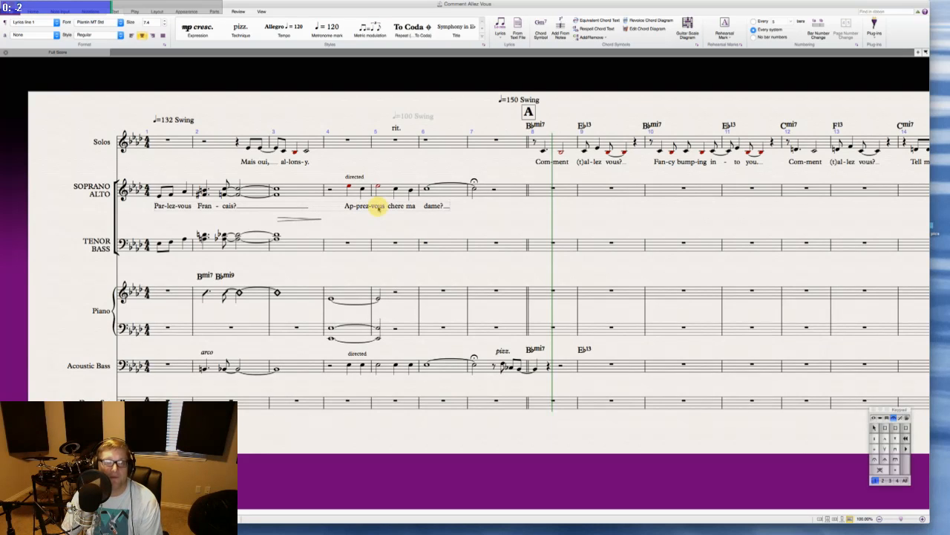
pyautogui.click(364, 207)
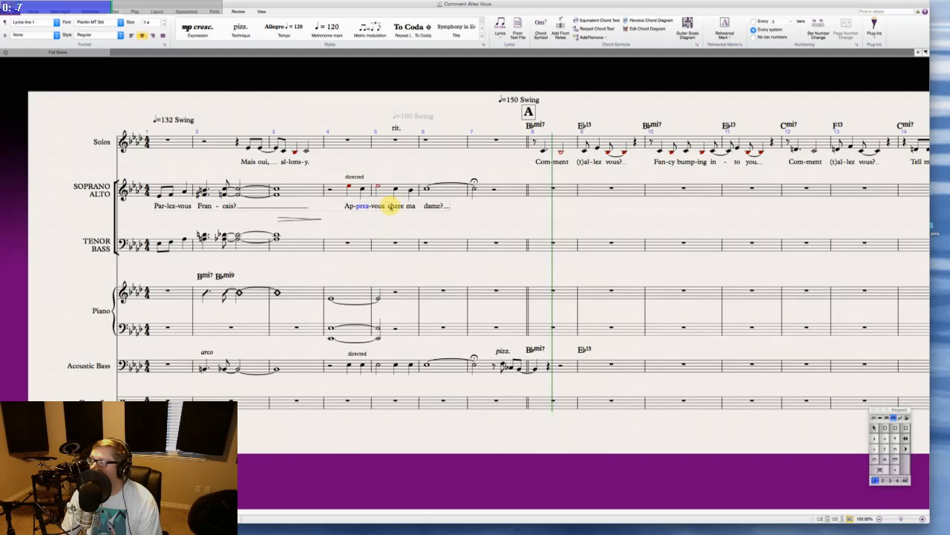
pyautogui.press('Escape')
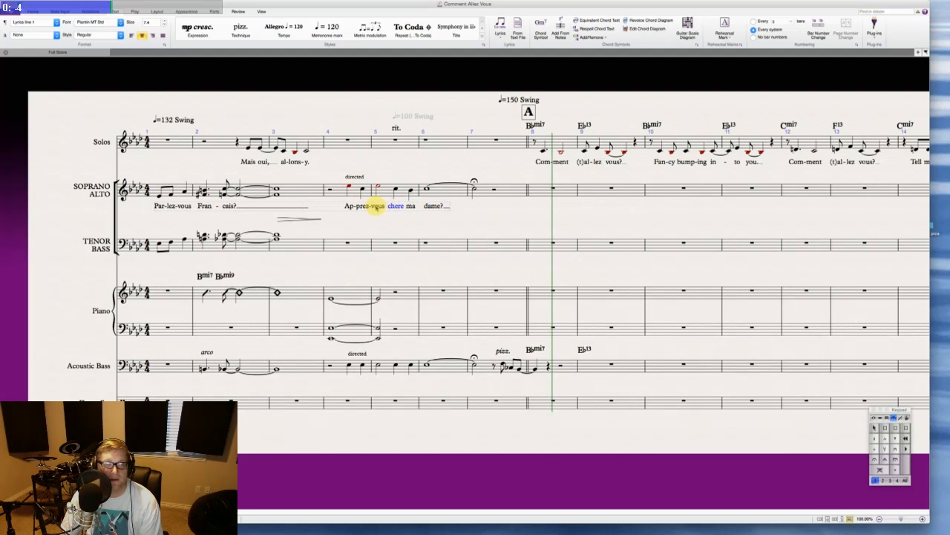
pyautogui.click(376, 211)
pyautogui.press('Escape')
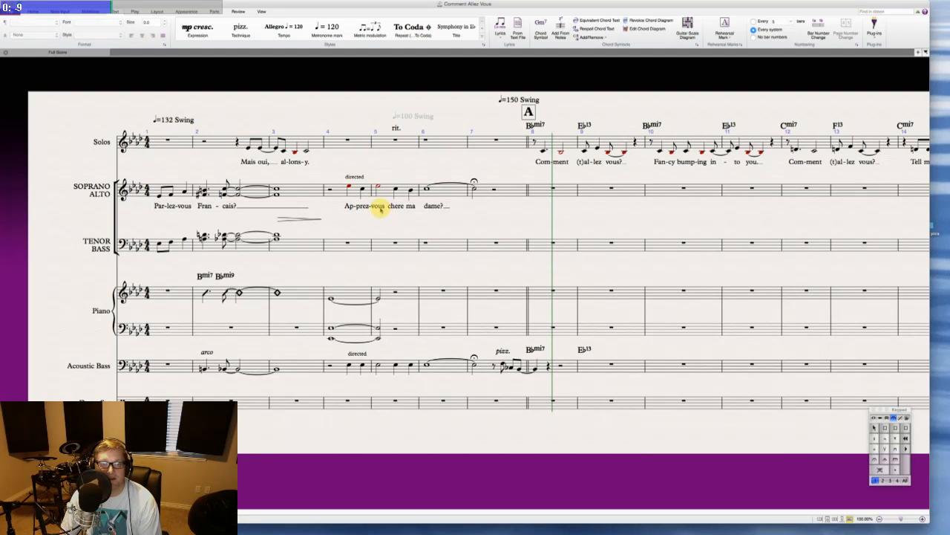
pyautogui.press('Delete')
pyautogui.click(365, 207)
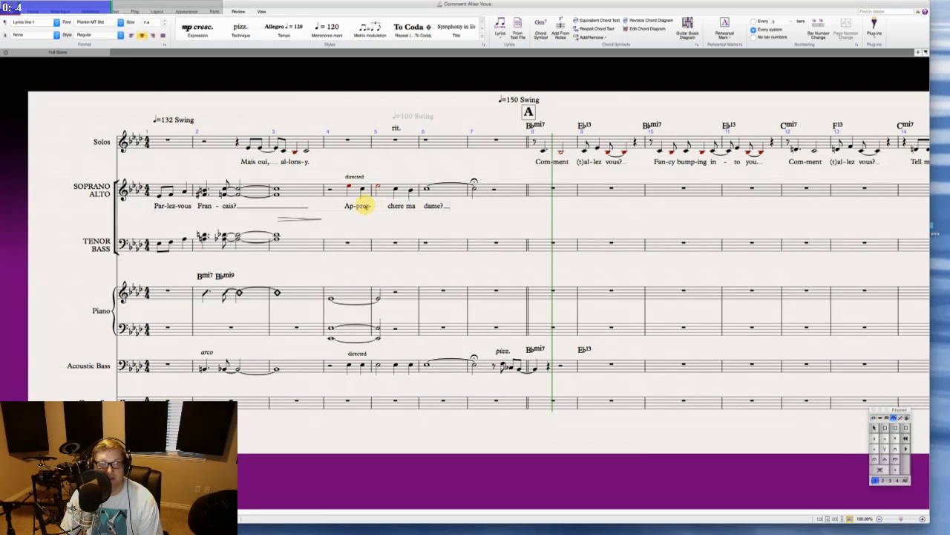
pyautogui.press('Delete')
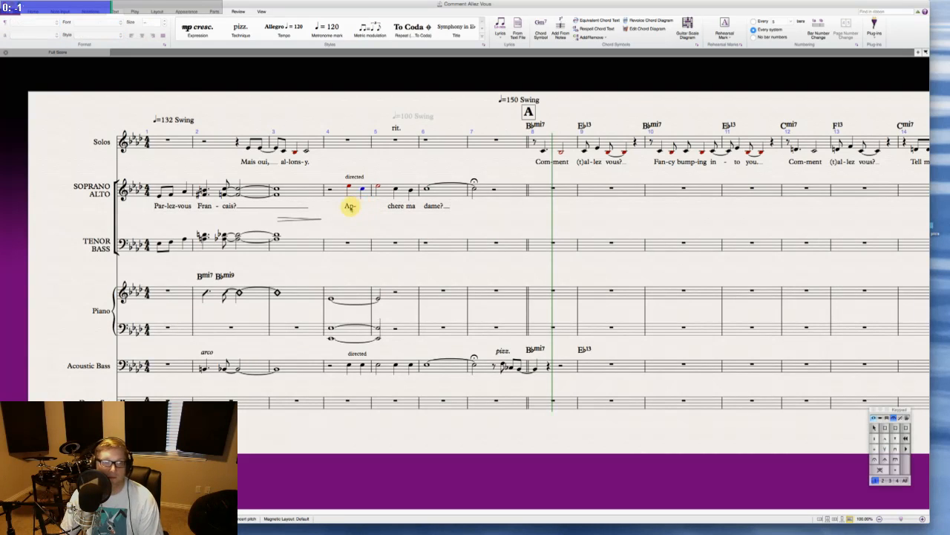
pyautogui.press('Delete')
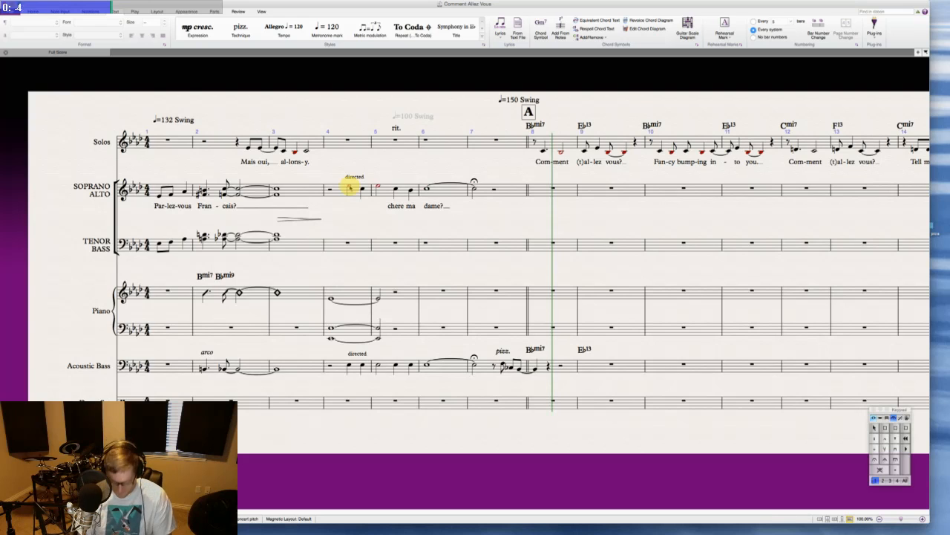
# - Enter the lyrics "Ap-res vous," under the first three notes of bars 4 and 5 in the Soprano/Alto staff
pyautogui.write('Ap')
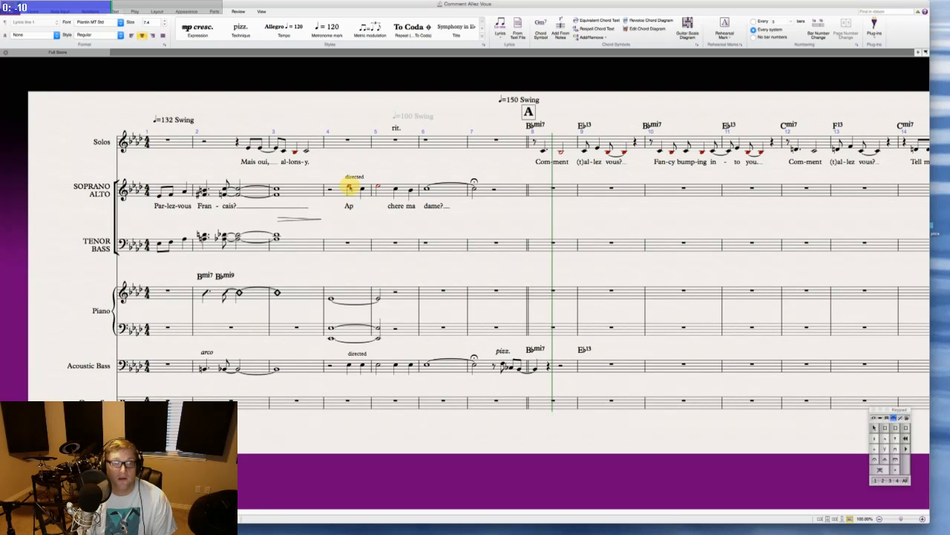
pyautogui.write(' res')
pyautogui.press('space')
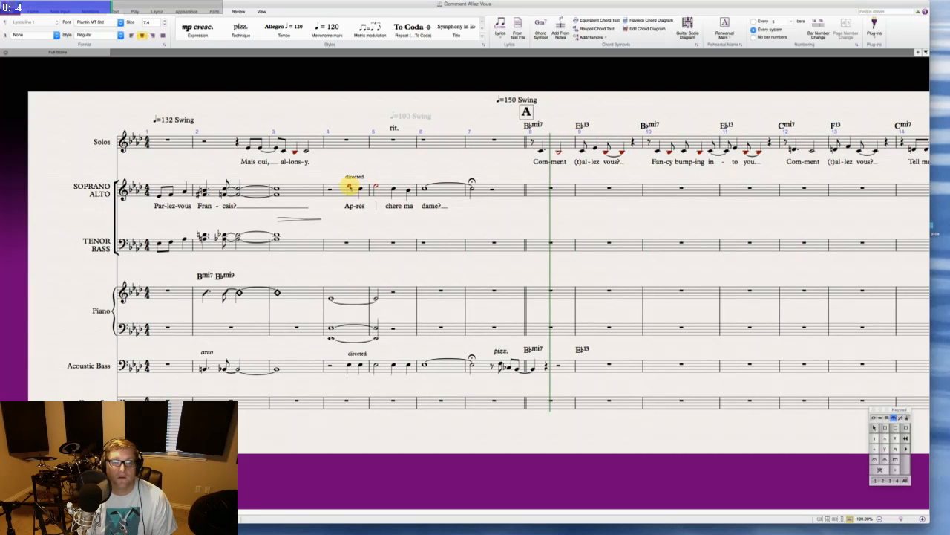
pyautogui.write('vous')
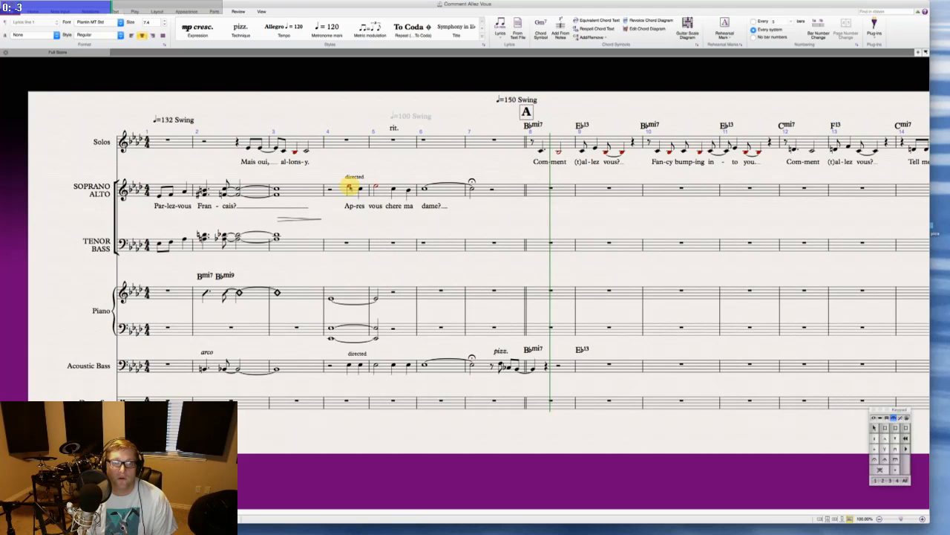
pyautogui.write(',')
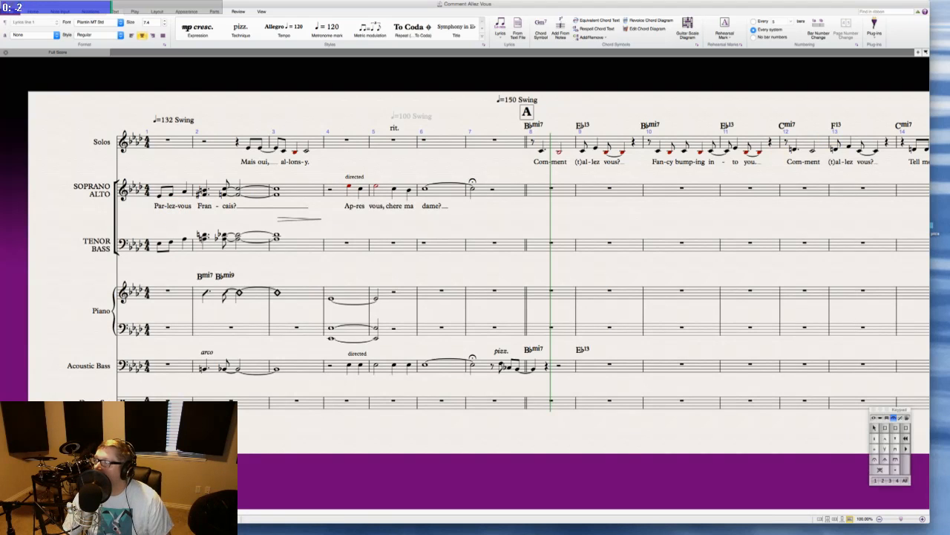
pyautogui.press('super+Tab')
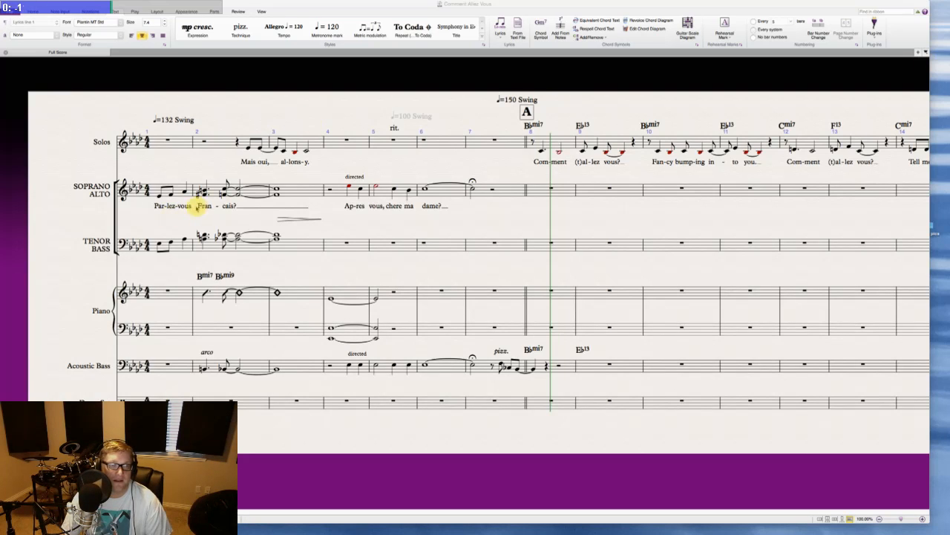
# - Change the lyric syllable "Fran" in bar 2 of the Soprano/Alto staff to lowercase "fran", keeping its hyphen
pyautogui.click(200, 208)
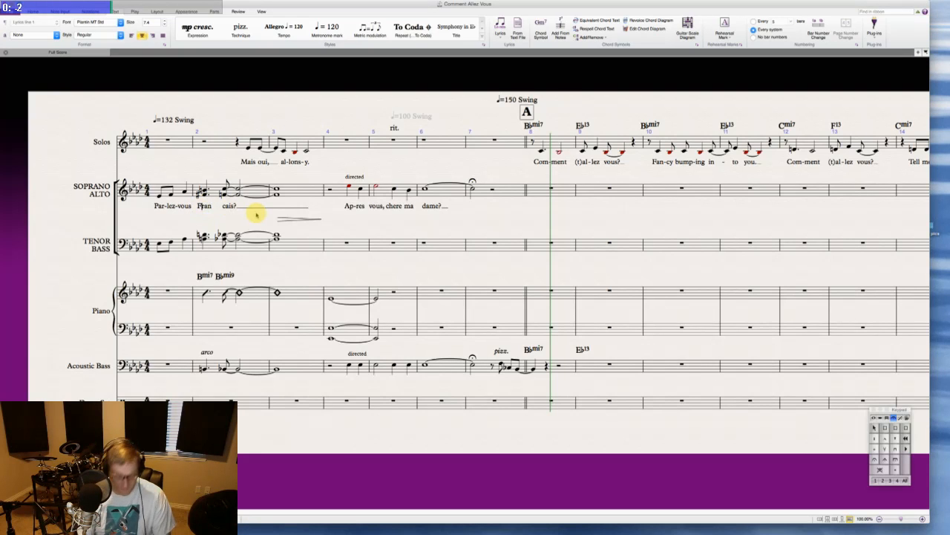
pyautogui.press('BackSpace')
pyautogui.write('fran ')
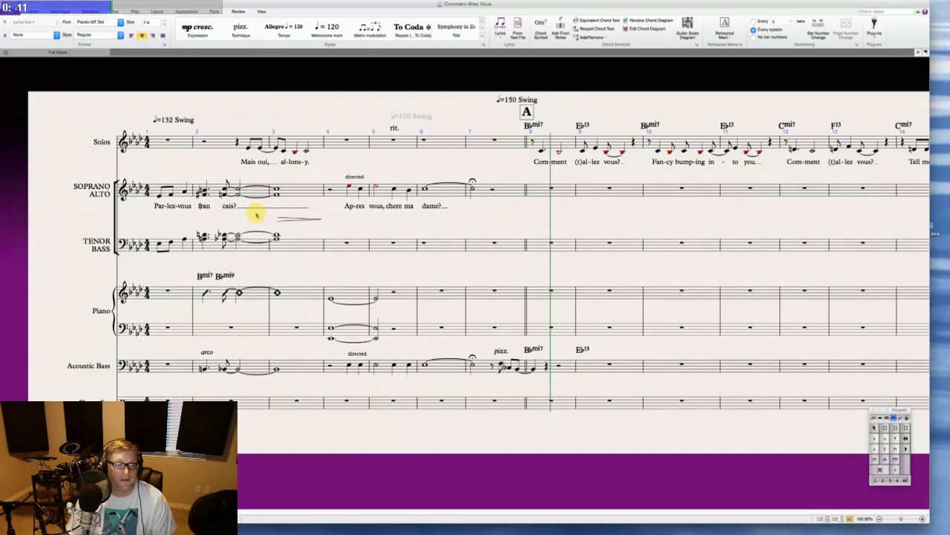
pyautogui.write('-')
pyautogui.press('Escape')
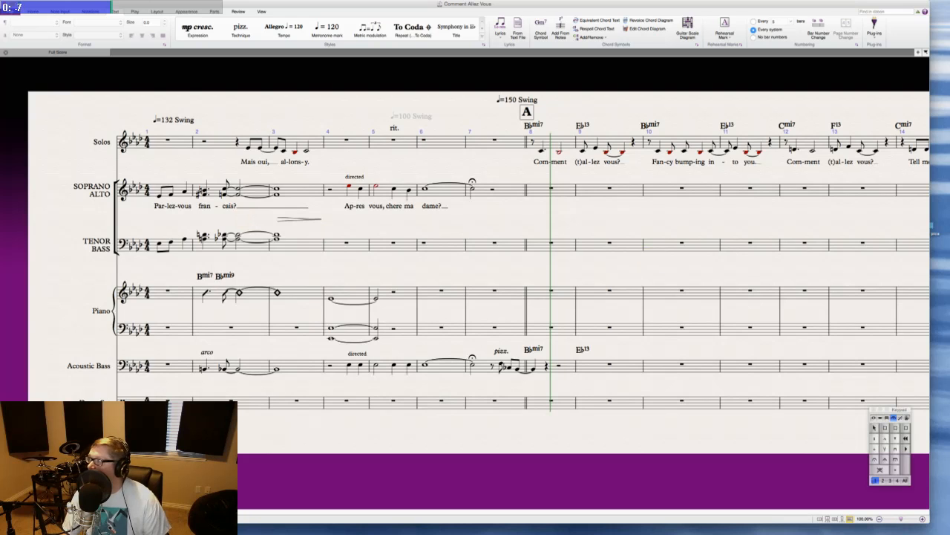
pyautogui.press('super+Tab')
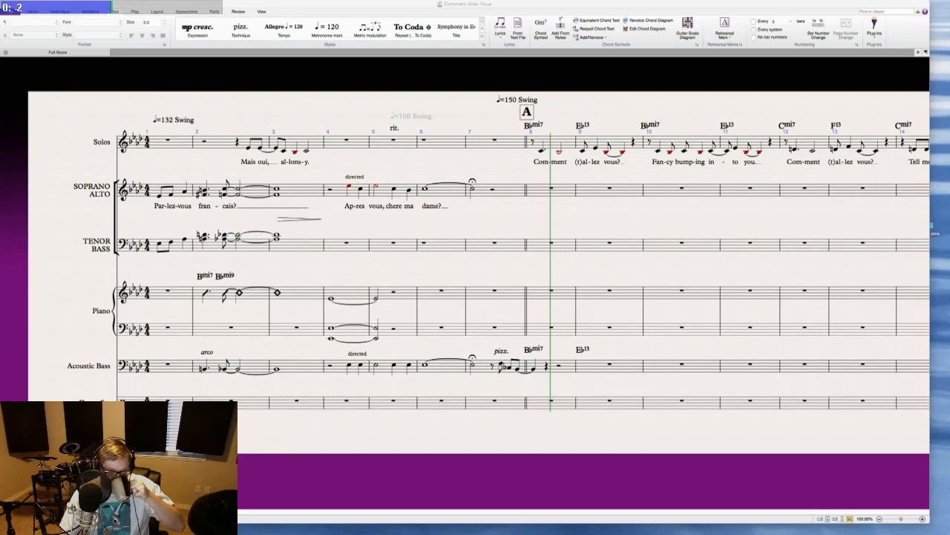
pyautogui.click(424, 230)
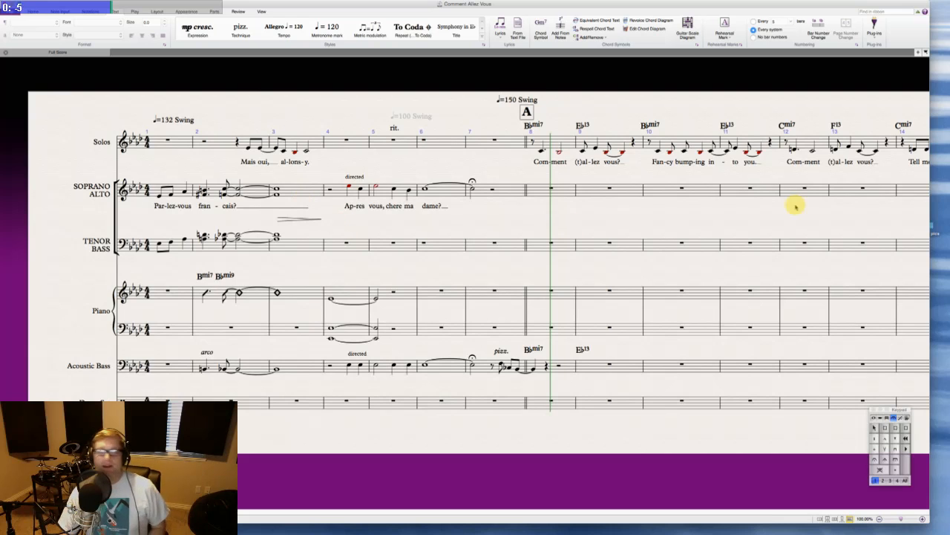
pyautogui.press('super+Tab')
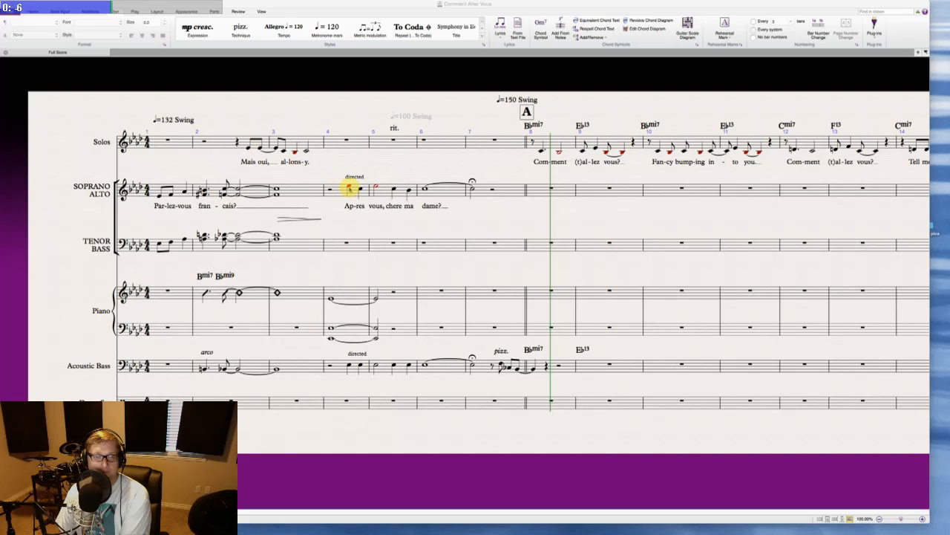
# - Try harmonising the first three Soprano/Alto notes of bars 4 and 5 with added lower chord notes
pyautogui.click(349, 188)
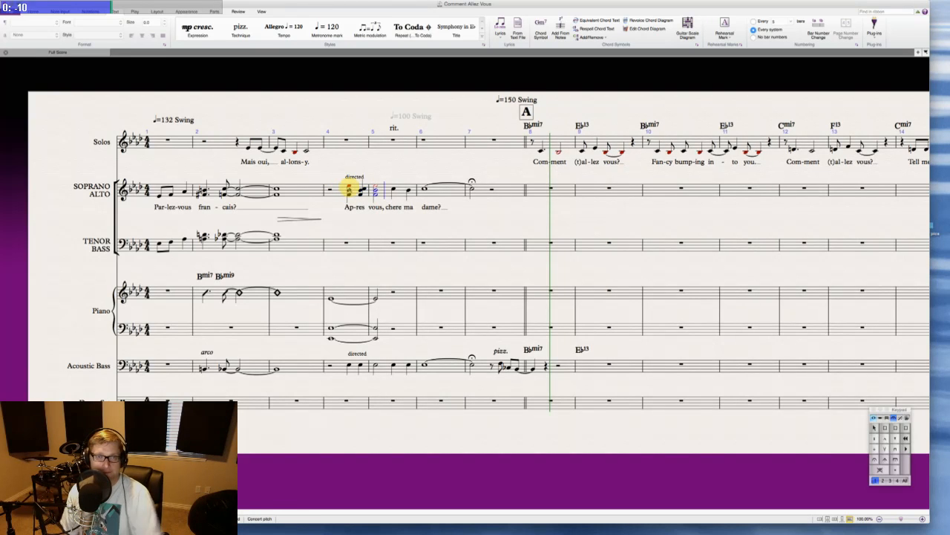
pyautogui.press('Escape')
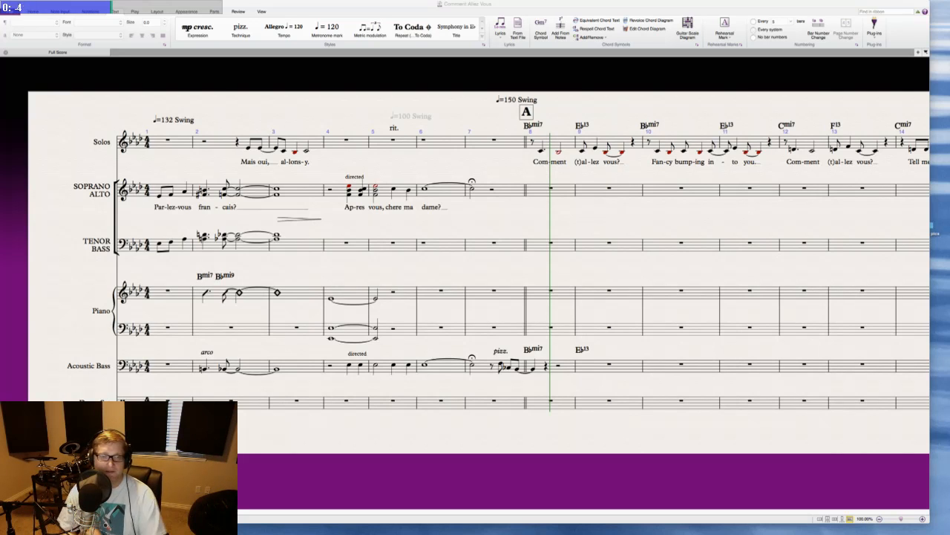
pyautogui.click(349, 188)
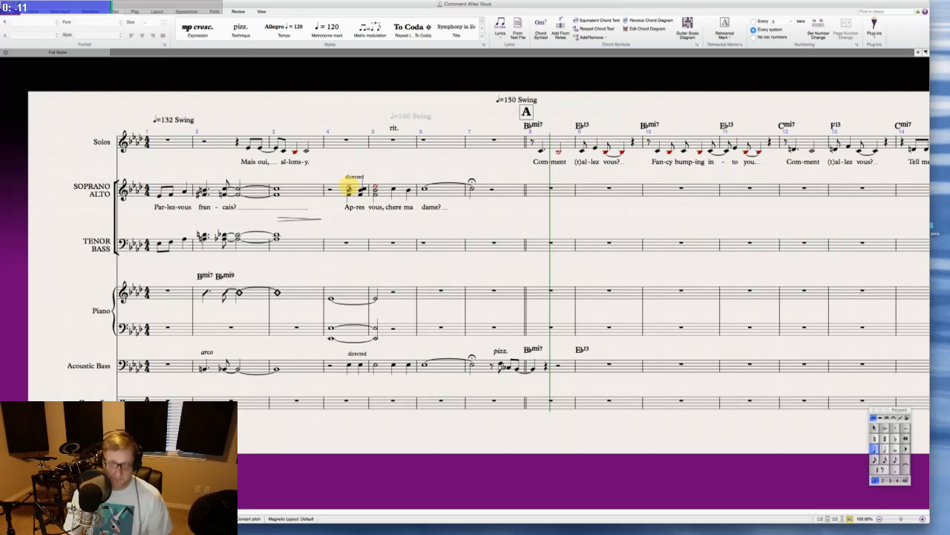
# - Undo the added chord notes and give the first three Soprano/Alto notes of bars 4 and 5 a single lower harmony note
pyautogui.press('super+z')
pyautogui.press('super+z')
pyautogui.press('super+z')
pyautogui.press('super+z')
pyautogui.press('super+z')
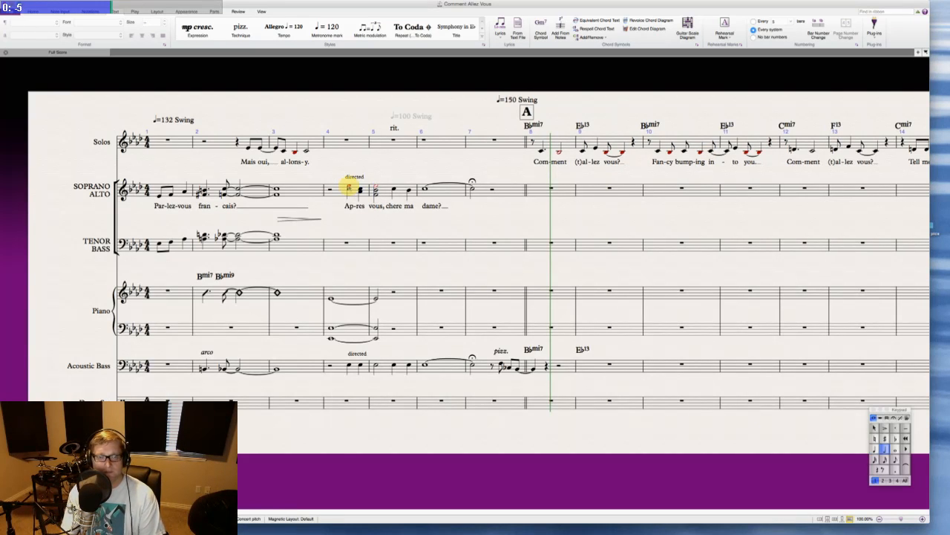
pyautogui.press('Escape')
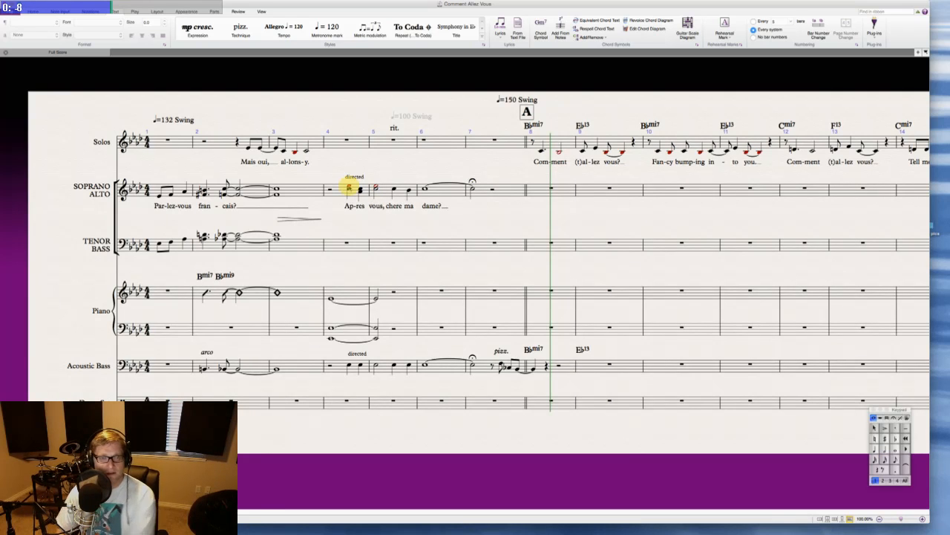
pyautogui.press('super+Tab')
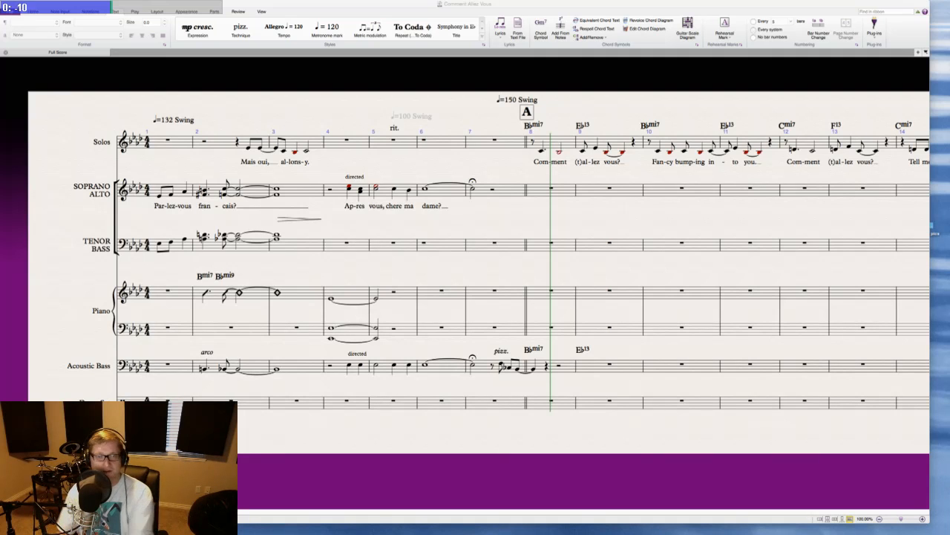
# - Add a note a third below to each of the three Soprano/Alto chords over "Ap-res vous," in bars 4 and 5
pyautogui.click(349, 188)
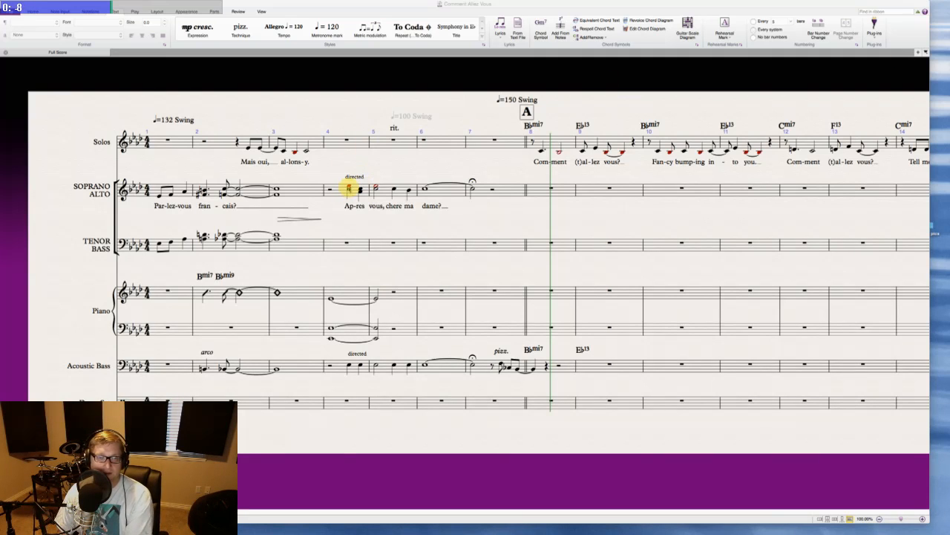
pyautogui.hotkey('shift', '3')
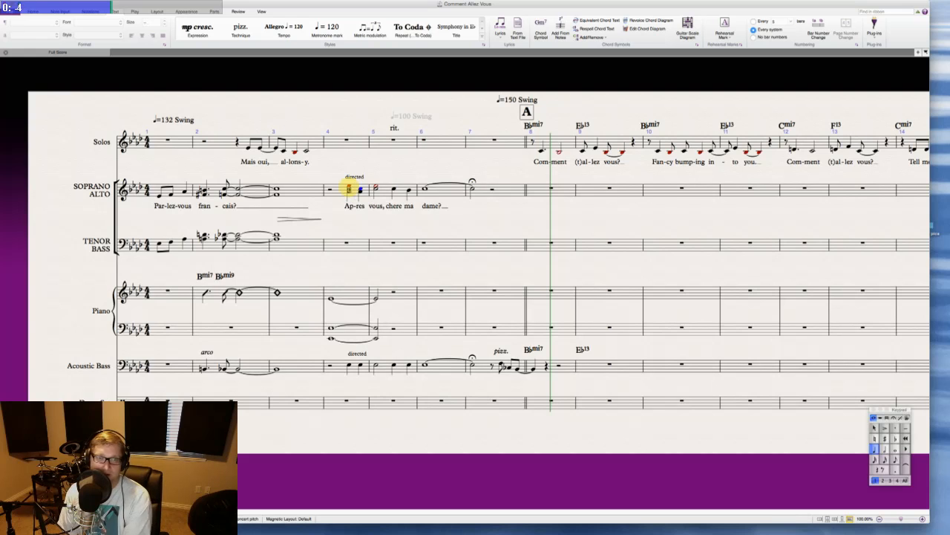
pyautogui.press('Right')
pyautogui.hotkey('shift', '3')
pyautogui.press('Right')
pyautogui.hotkey('shift', '3')
pyautogui.press('Right')
pyautogui.press('Escape')
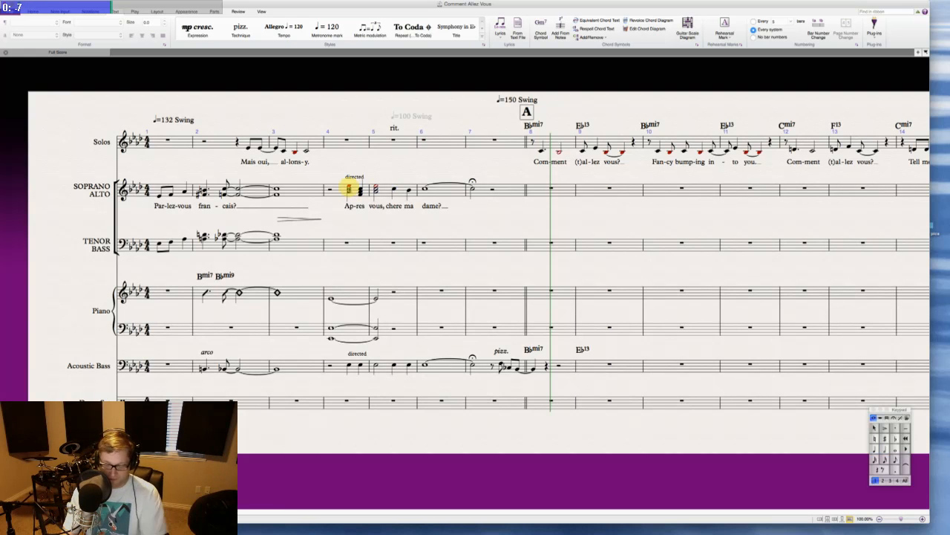
# - Enter a half rest followed by two quarter-note chords in bar 4 of the Tenor/Bass staff
pyautogui.click(332, 251)
pyautogui.press('5')
pyautogui.press('0')
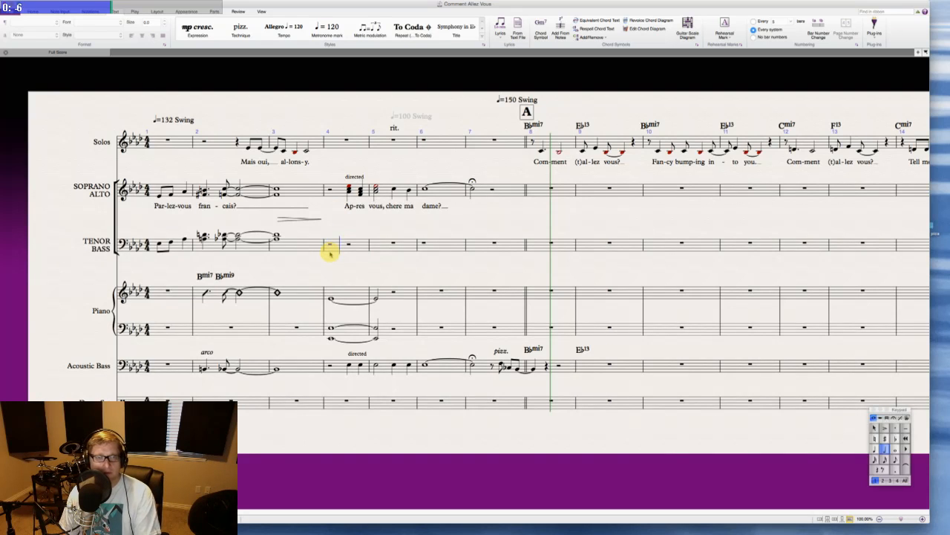
pyautogui.press('4')
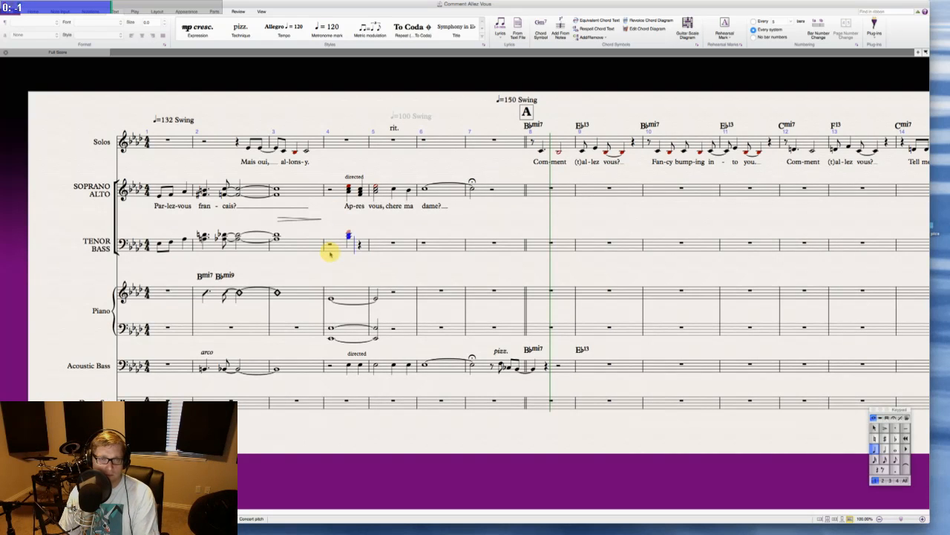
pyautogui.press('Escape')
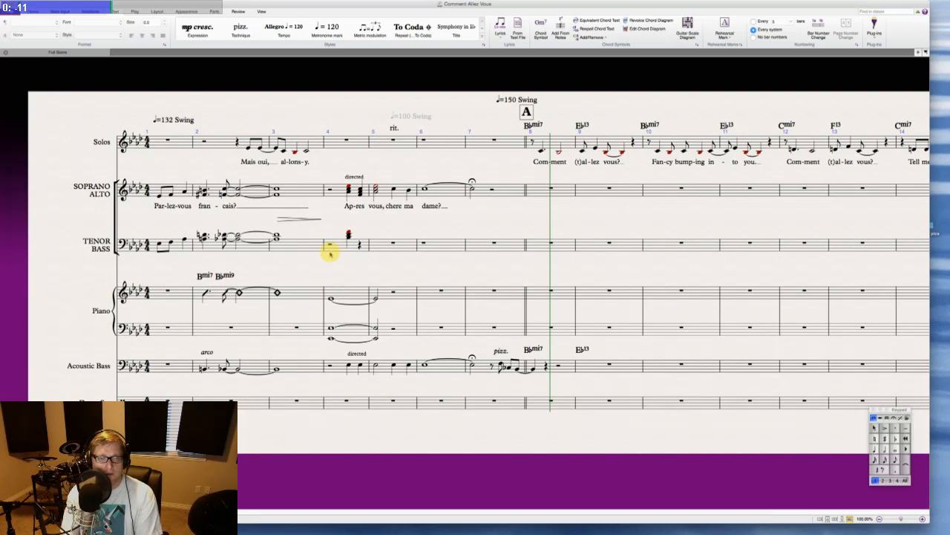
pyautogui.click(360, 246)
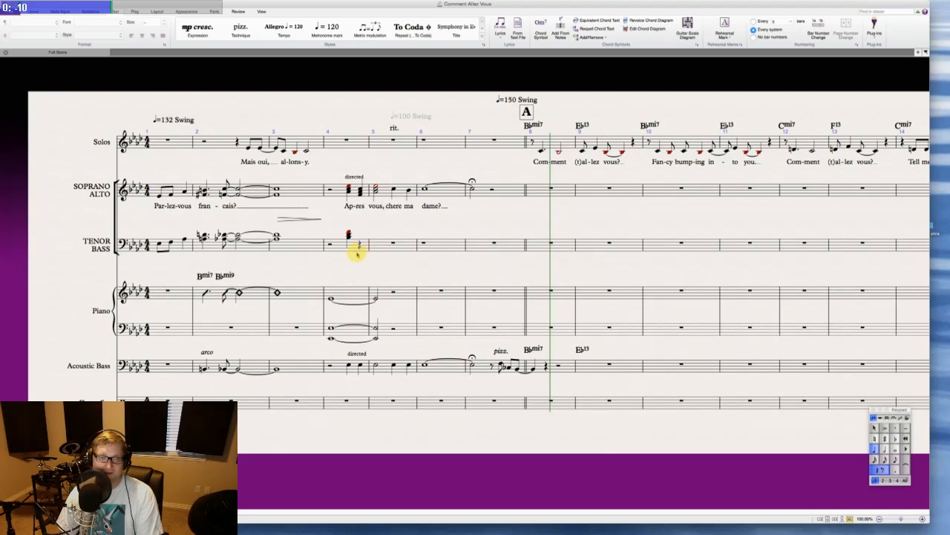
pyautogui.press('Escape')
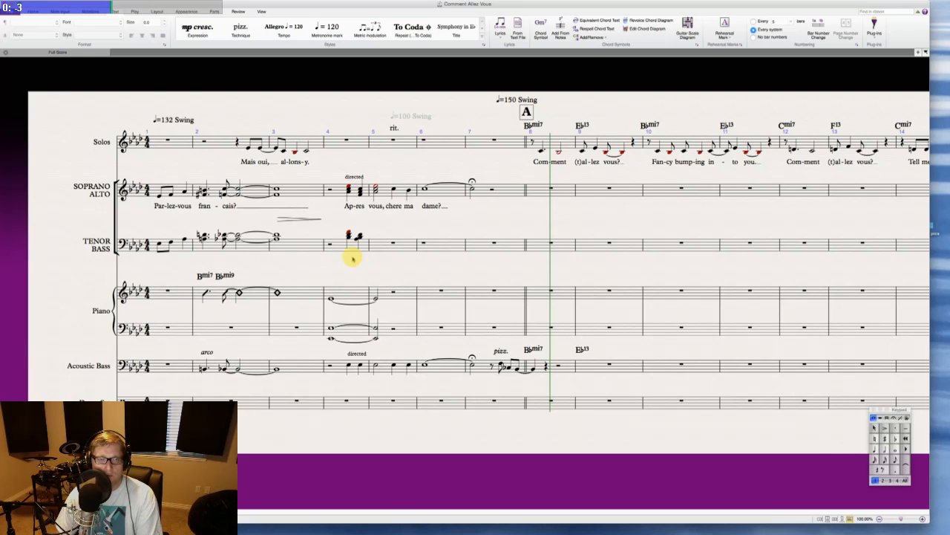
# - Enter a half-note chord on beat 1 of bar 5 in the Tenor/Bass staff
pyautogui.click(377, 245)
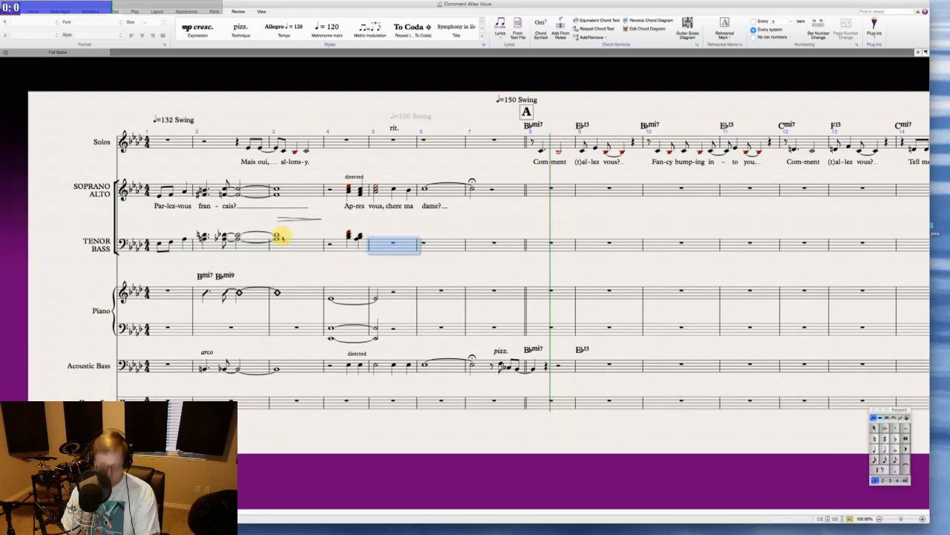
pyautogui.press('5')
pyautogui.press('Escape')
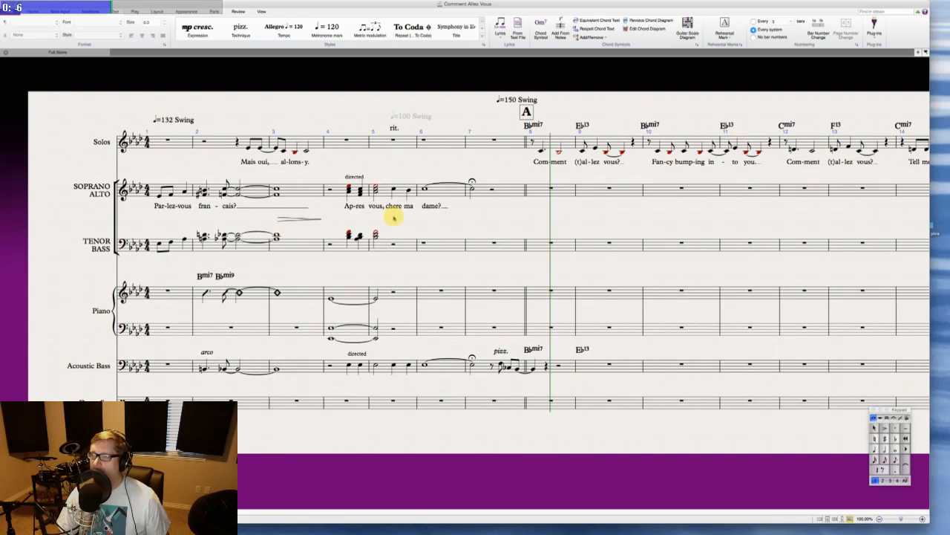
pyautogui.press('super+Tab')
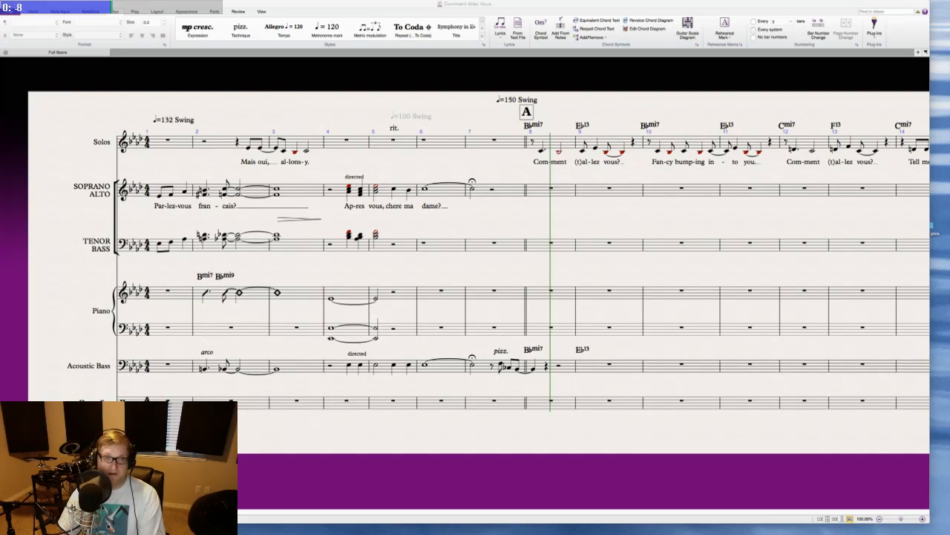
# - Enter quarter-note chords over "chere" on beat 3 of bar 5 in both vocal staves and revise the Tenor/Bass voicing
pyautogui.click(394, 244)
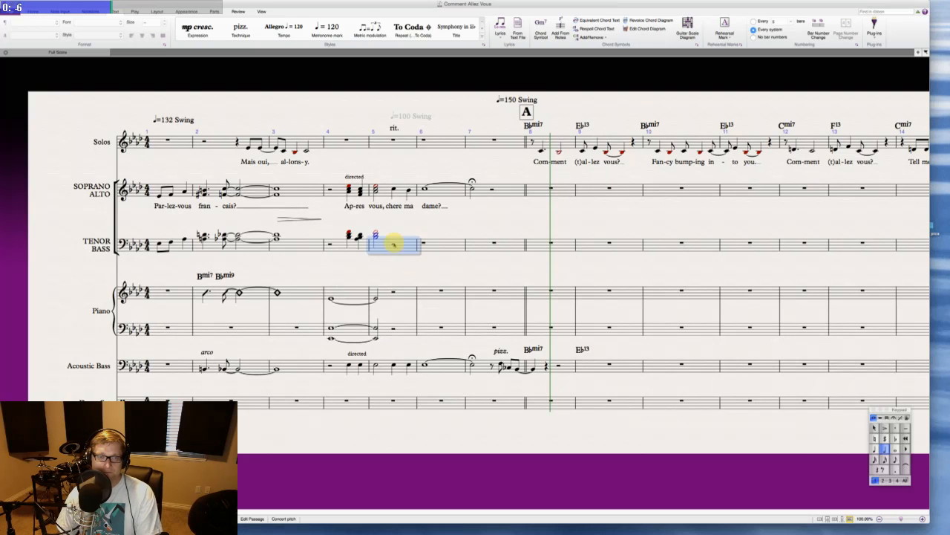
pyautogui.press('Escape')
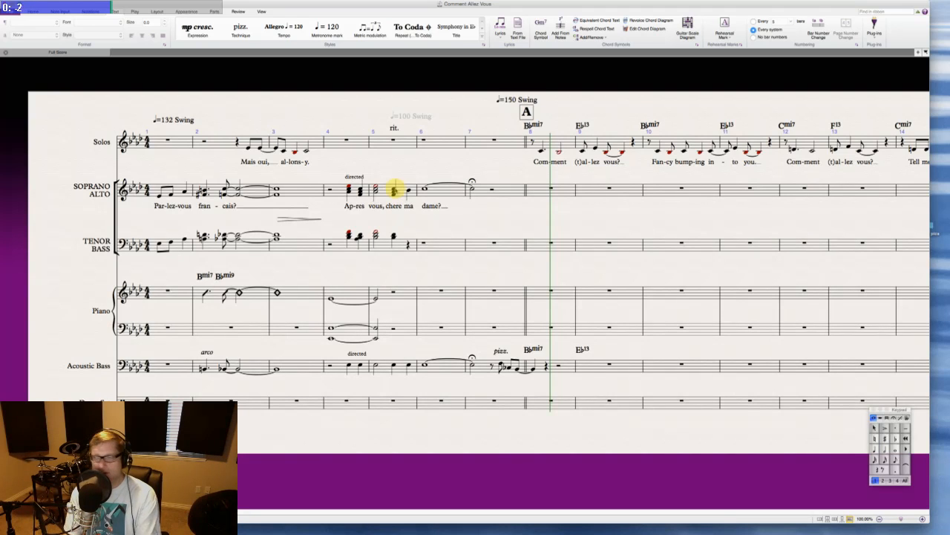
pyautogui.press('super+Tab')
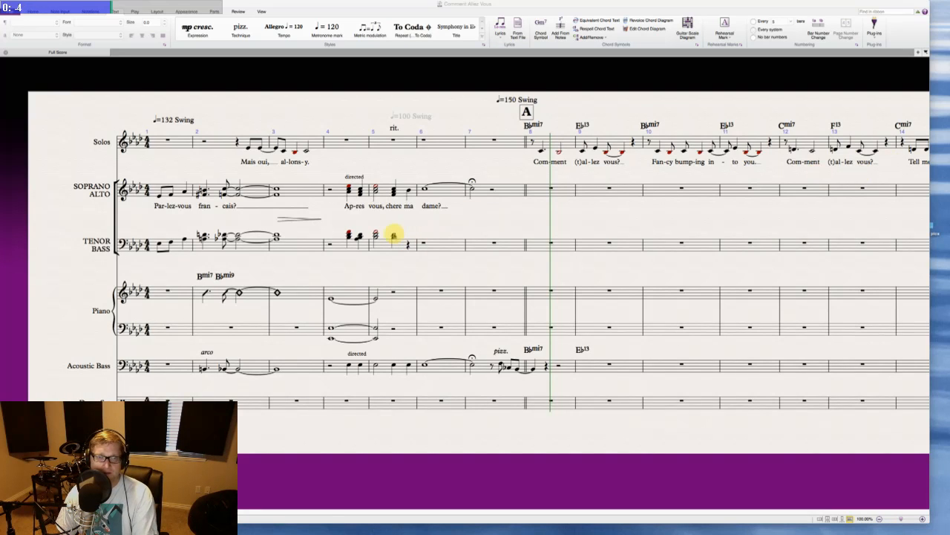
pyautogui.click(394, 236)
pyautogui.click(393, 236)
pyautogui.press('Escape')
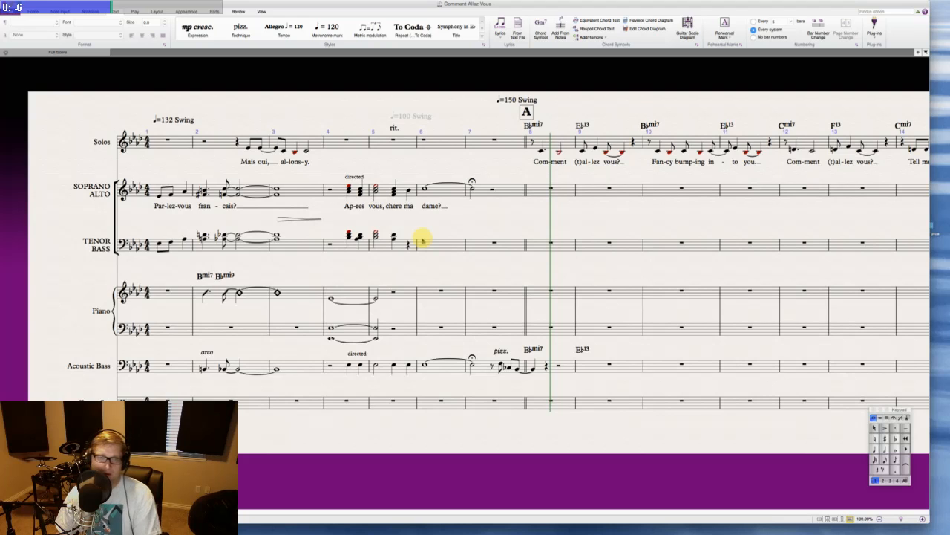
# - Replace the quarter rest on beat 4 of bar 5 in the Tenor/Bass staff with a quarter-note chord
pyautogui.click(408, 246)
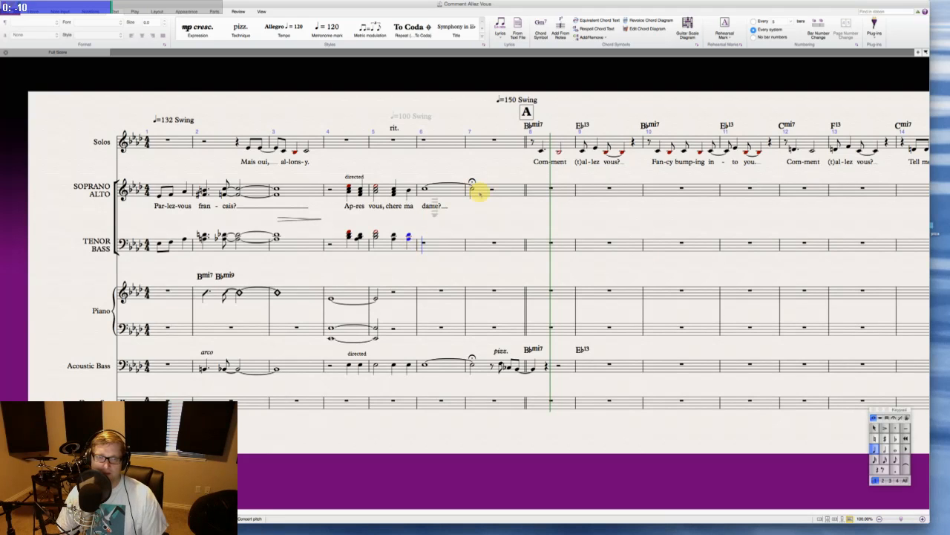
pyautogui.press('Escape')
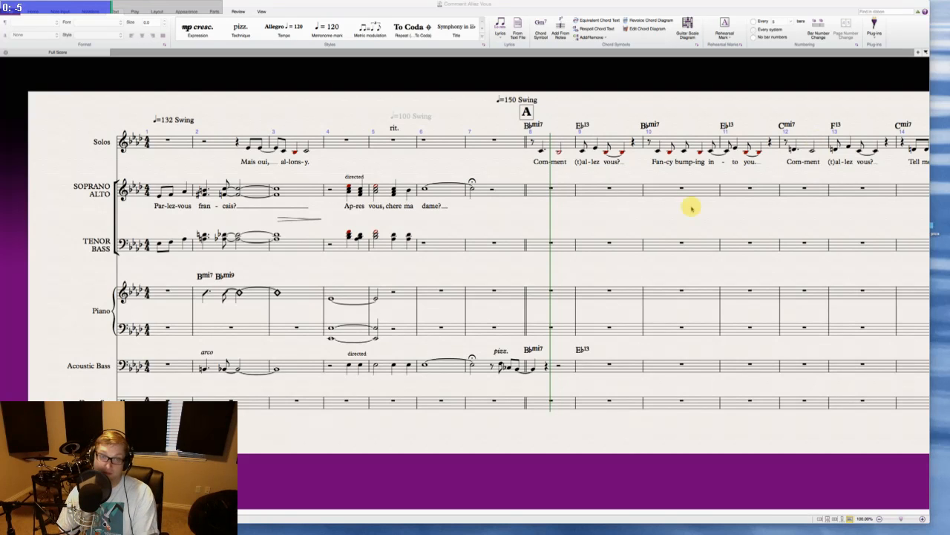
# - Re-enter the quarter-note chord on beat 4 of bar 5 in the Tenor/Bass staff
pyautogui.click(393, 236)
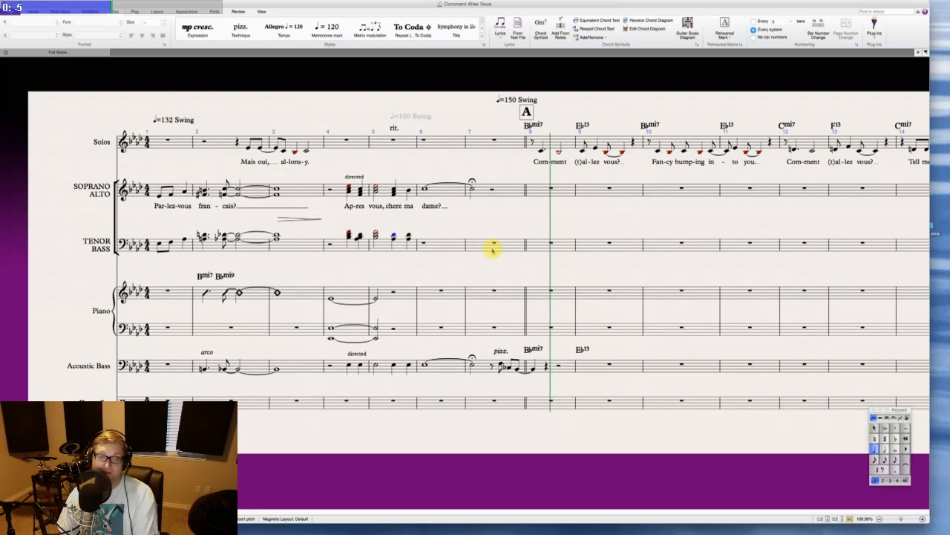
pyautogui.press('n')
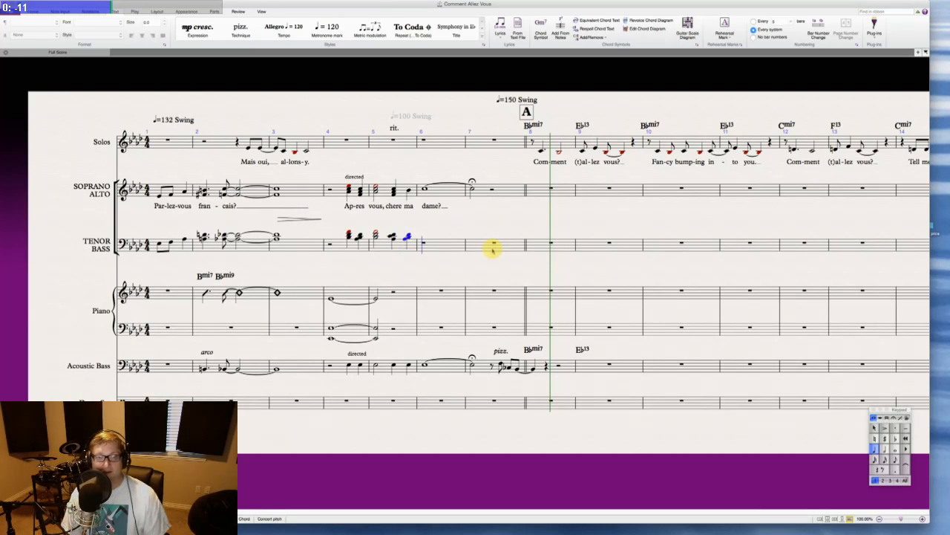
pyautogui.press('Escape')
pyautogui.press('Escape')
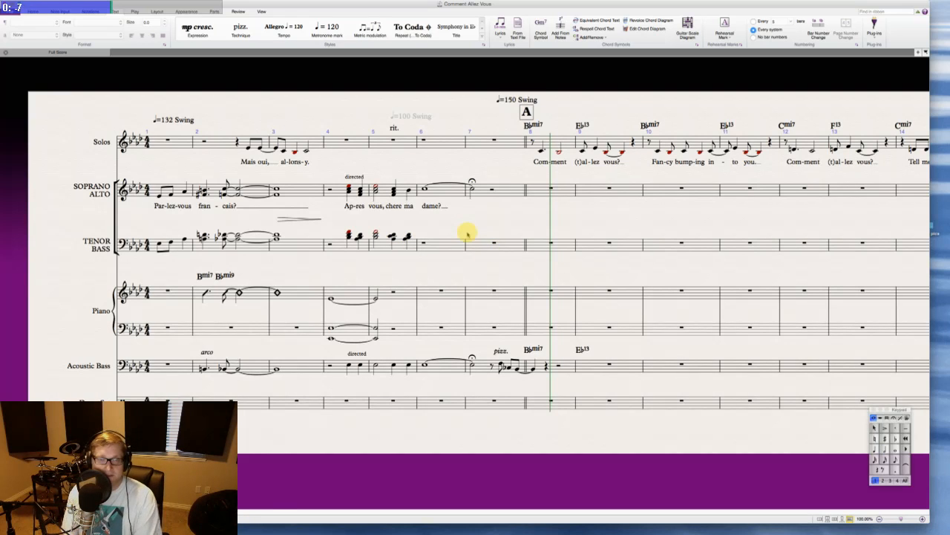
# - Fill out the Soprano/Alto quarter note over "ma" on beat 4 of bar 5 into a chord
pyautogui.click(409, 192)
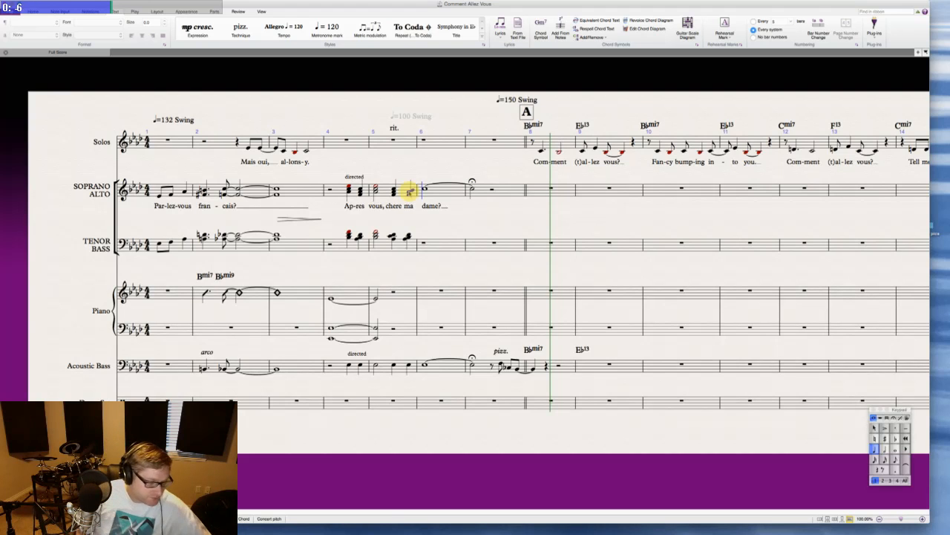
pyautogui.press('Escape')
pyautogui.press('Escape')
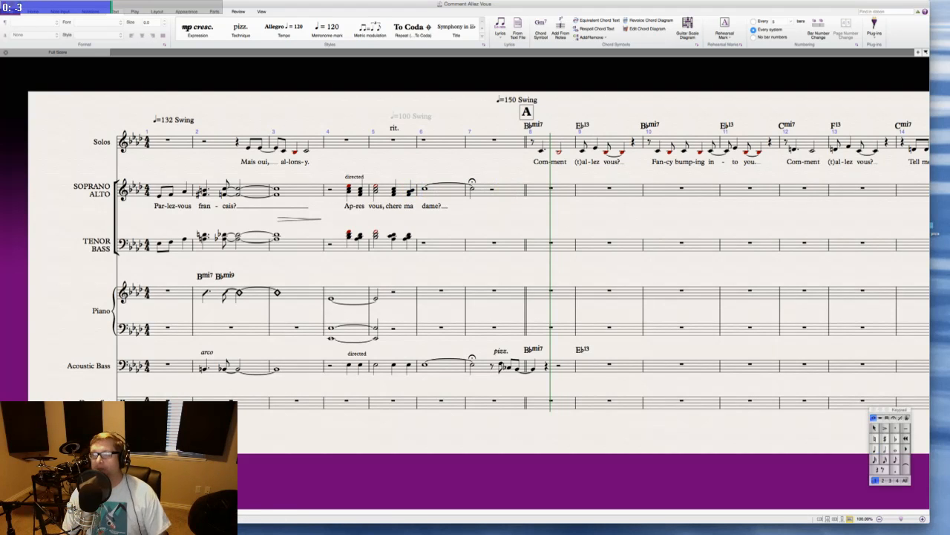
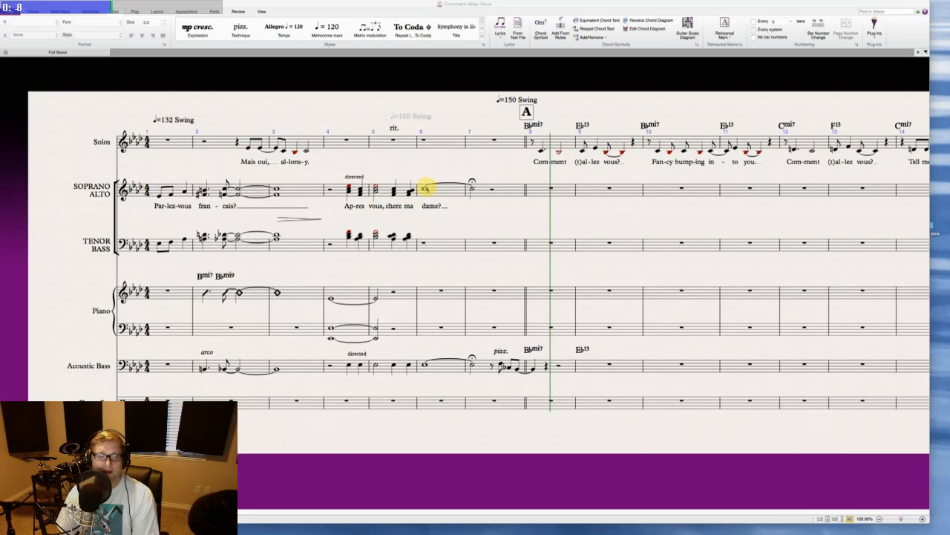
# - Fill out the tied Soprano/Alto notes over "dame?" in bars 6 and 7 into chords and add the chord symbol Eb13(b9) above bar 6
pyautogui.click(425, 188)
pyautogui.click(425, 189)
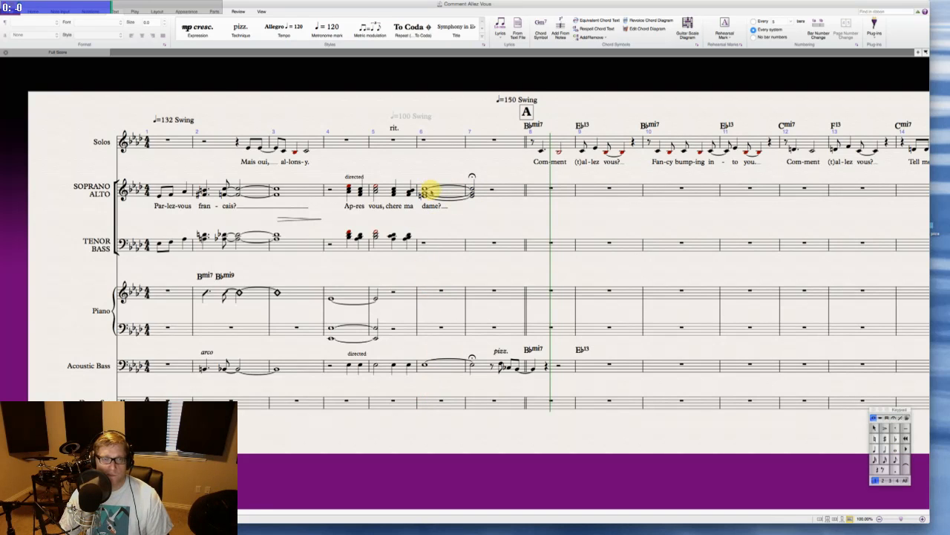
pyautogui.click(423, 190)
pyautogui.hotkey('ctrl', 'k')
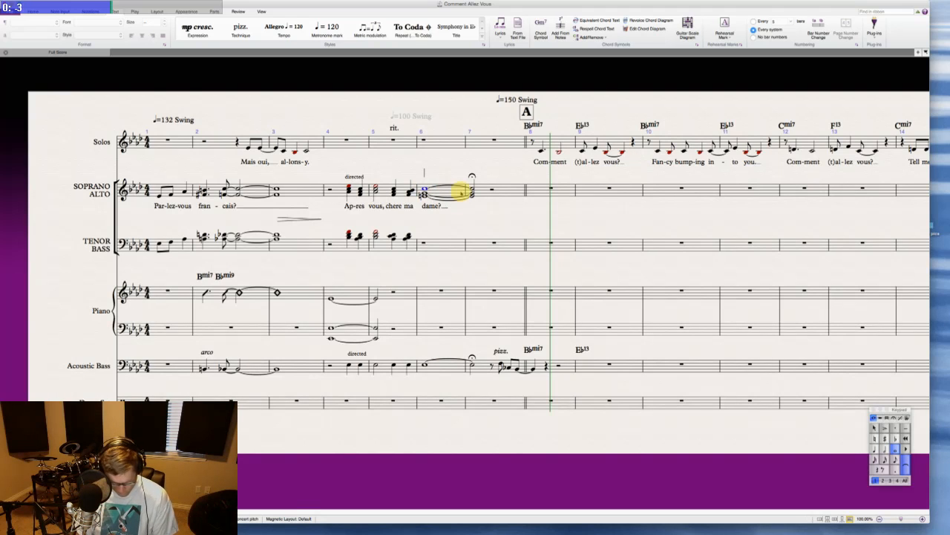
pyautogui.write('Eb13(b')
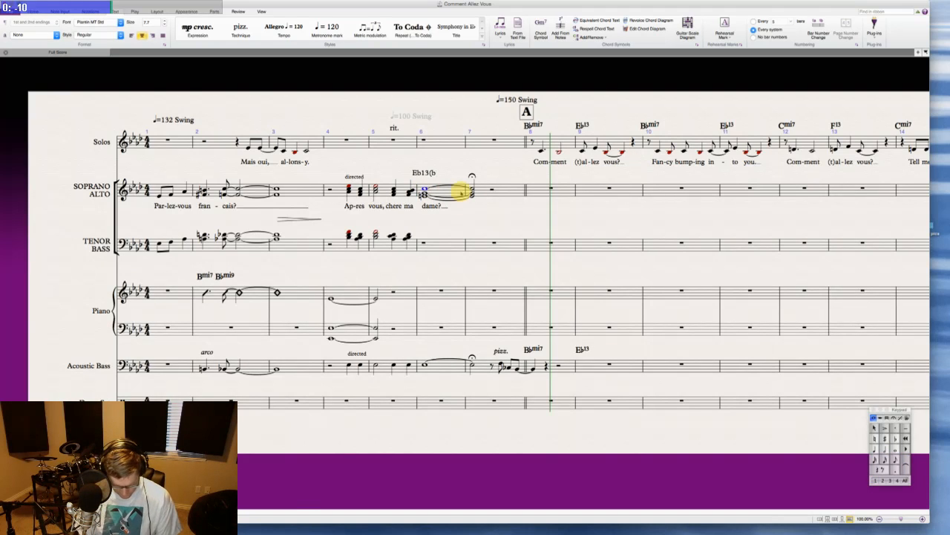
pyautogui.write('9)')
pyautogui.press('Escape')
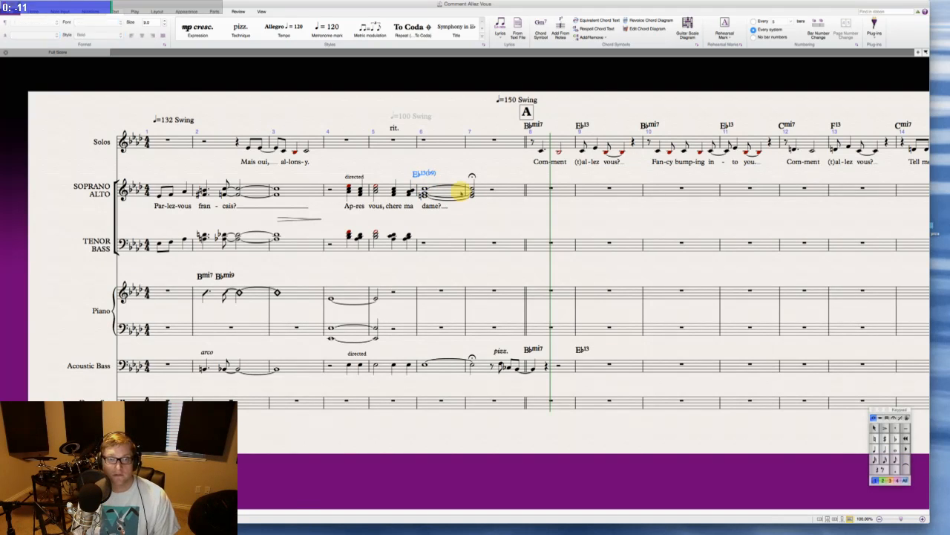
pyautogui.press('Escape')
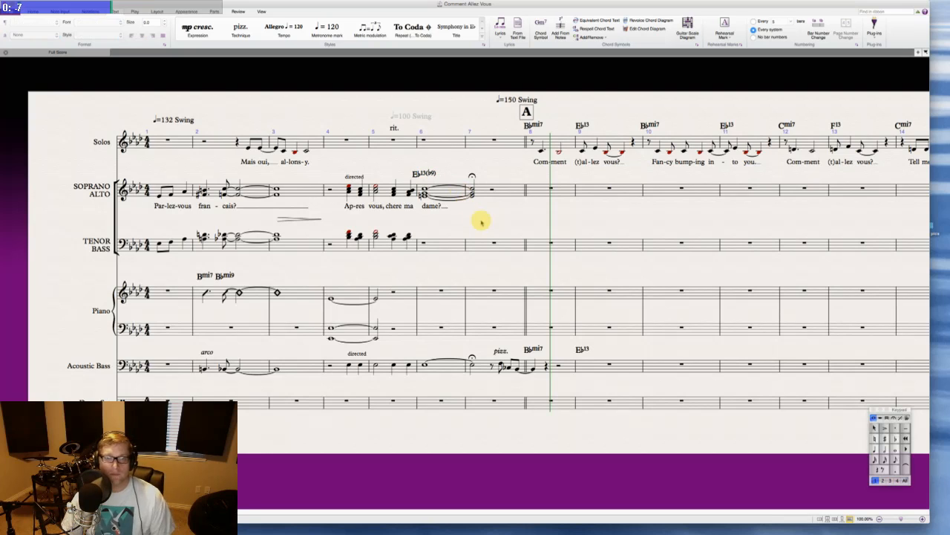
# - Enter a whole-note chord in bar 6 tied to a half-note chord in bar 7 of the Tenor/Bass staff
pyautogui.click(424, 244)
pyautogui.press('n')
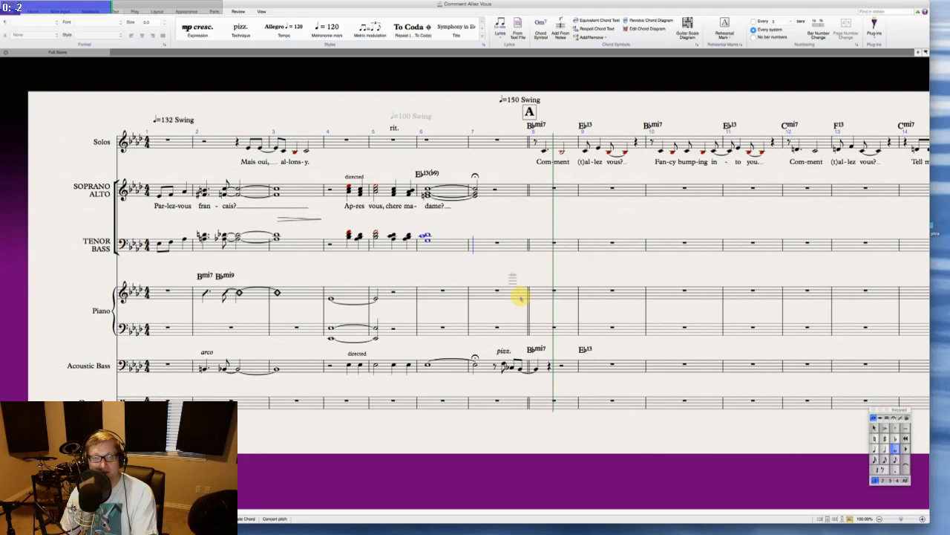
pyautogui.press('KP_Enter')
pyautogui.press('KP_5')
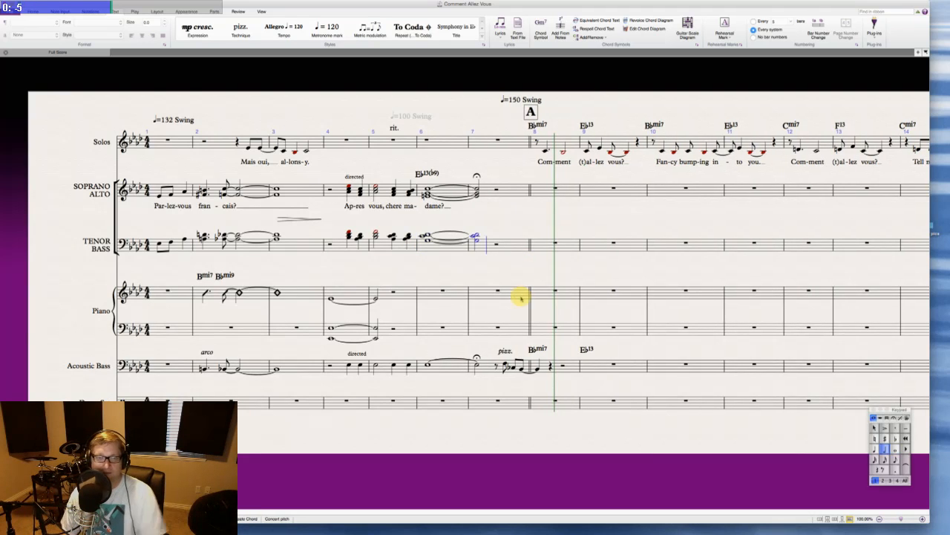
pyautogui.press('Escape')
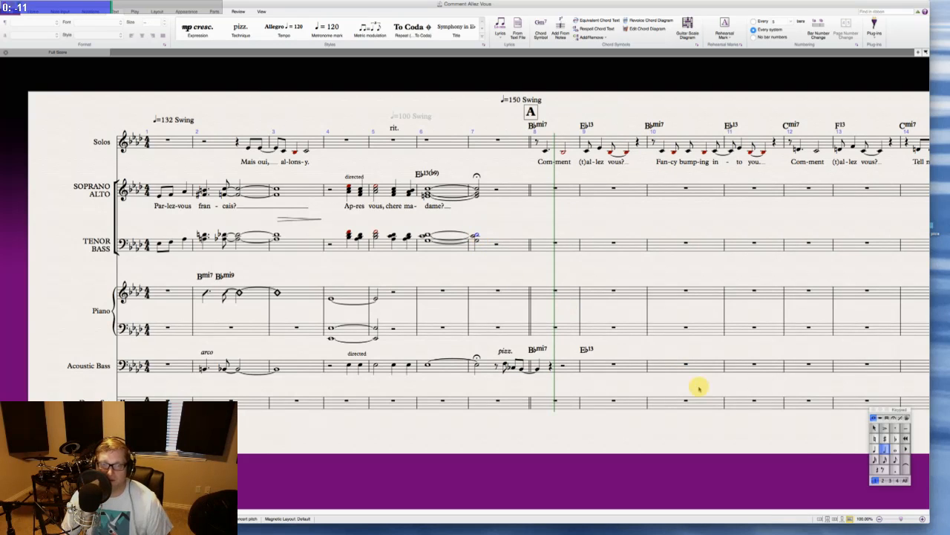
# - Add a fermata to the Tenor/Bass half-note chord in bar 7
pyautogui.click(894, 417)
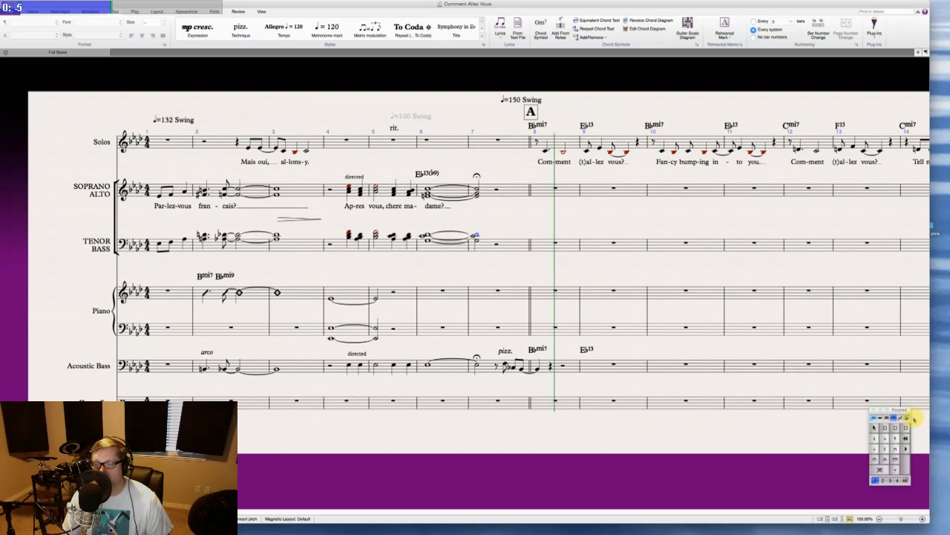
pyautogui.click(874, 417)
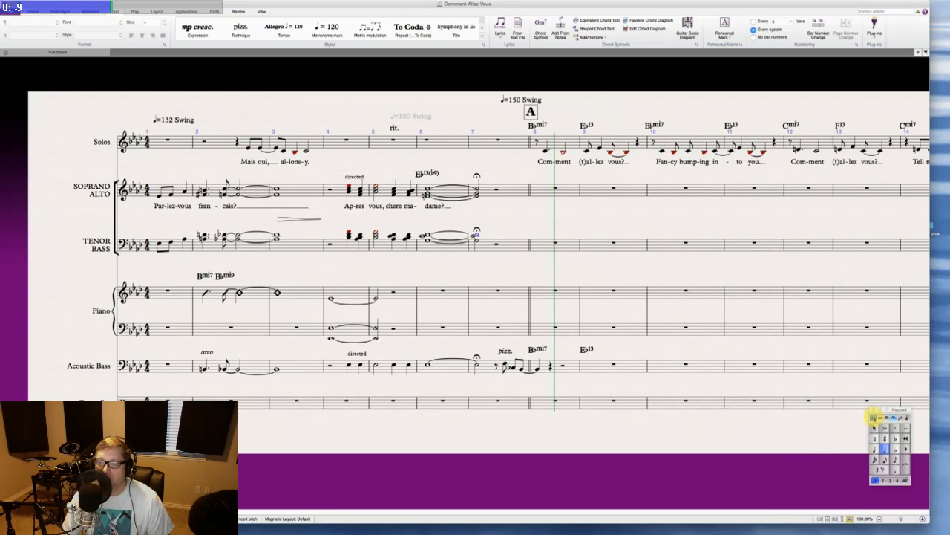
pyautogui.click(424, 279)
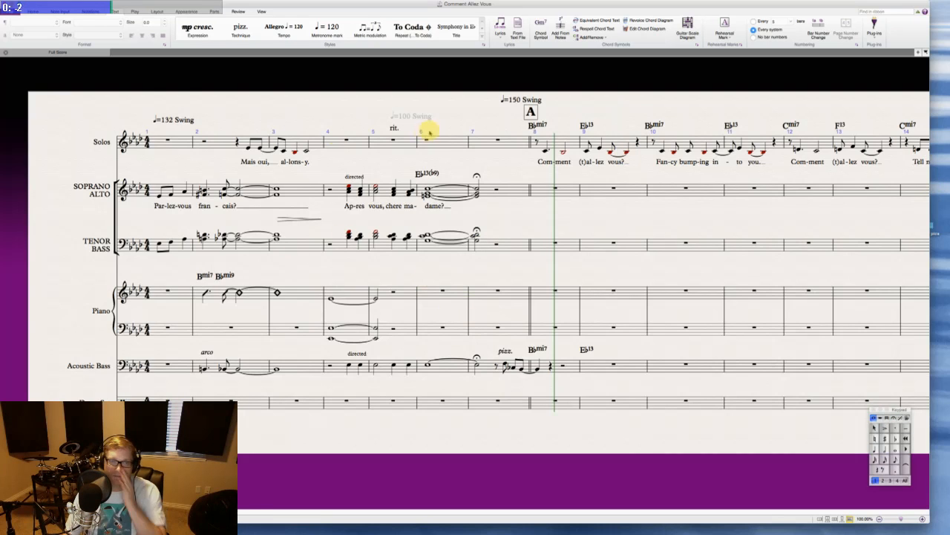
# - Play back the introduction from the first Soprano/Alto note in bar 1
pyautogui.click(160, 195)
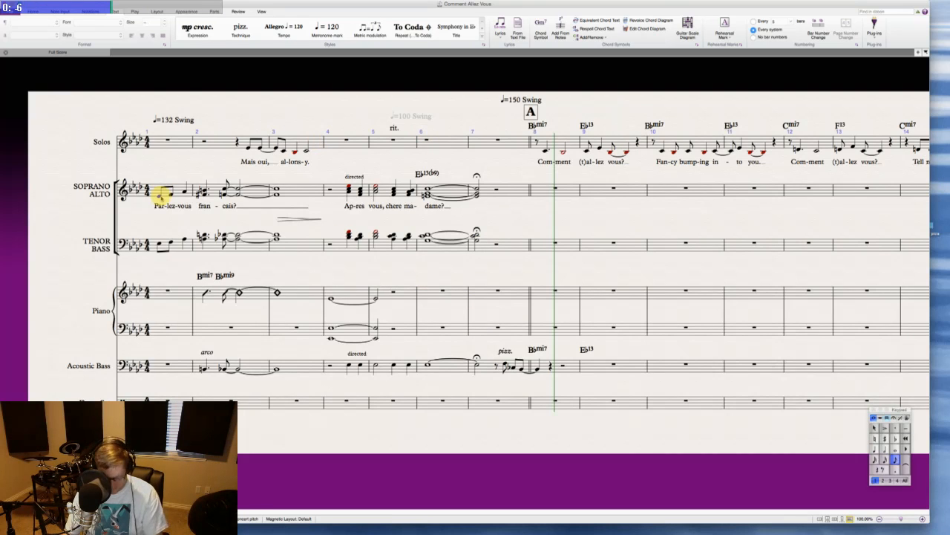
pyautogui.press('p')
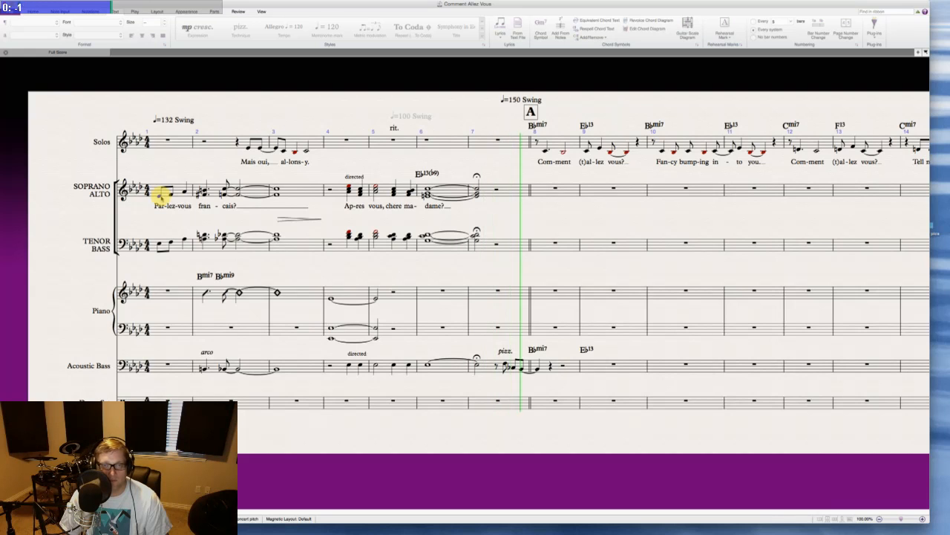
pyautogui.click(160, 195)
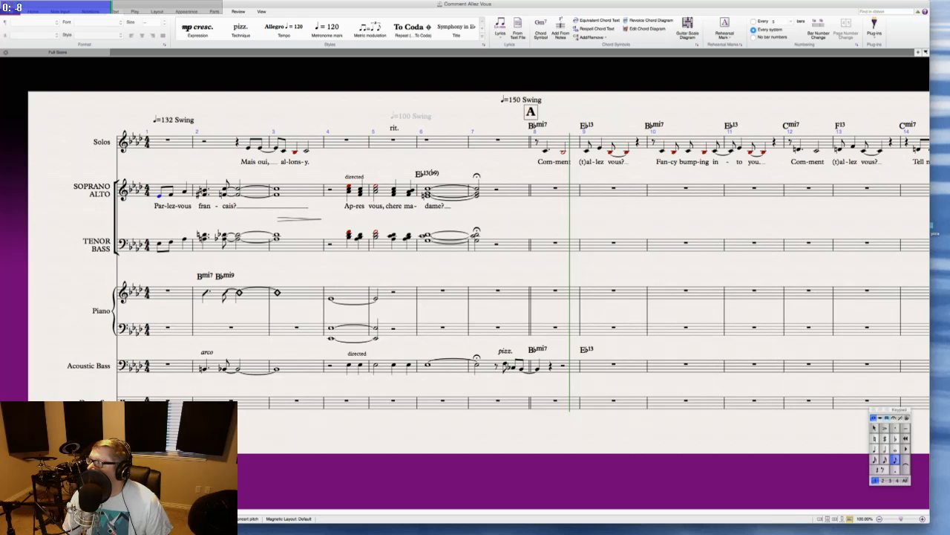
pyautogui.press('super+Tab')
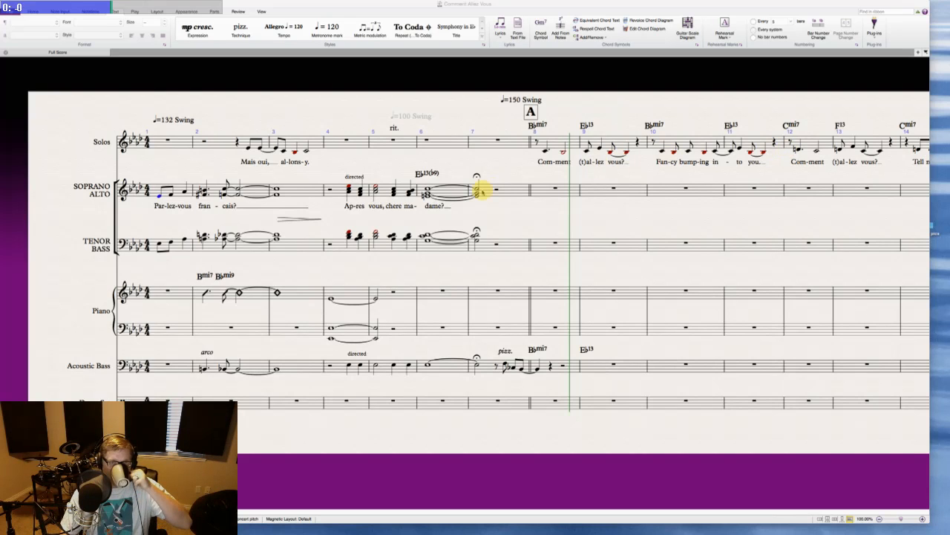
pyautogui.click(510, 211)
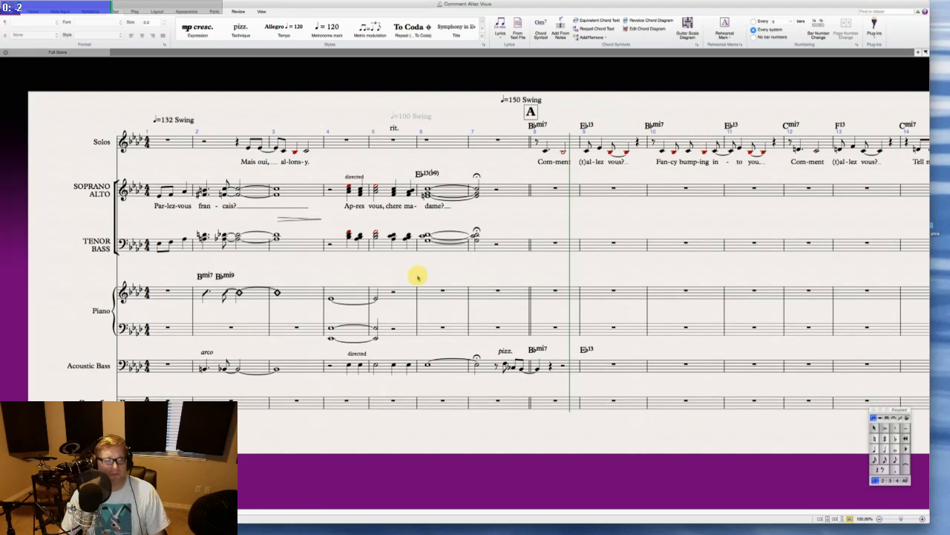
pyautogui.press('super+Tab')
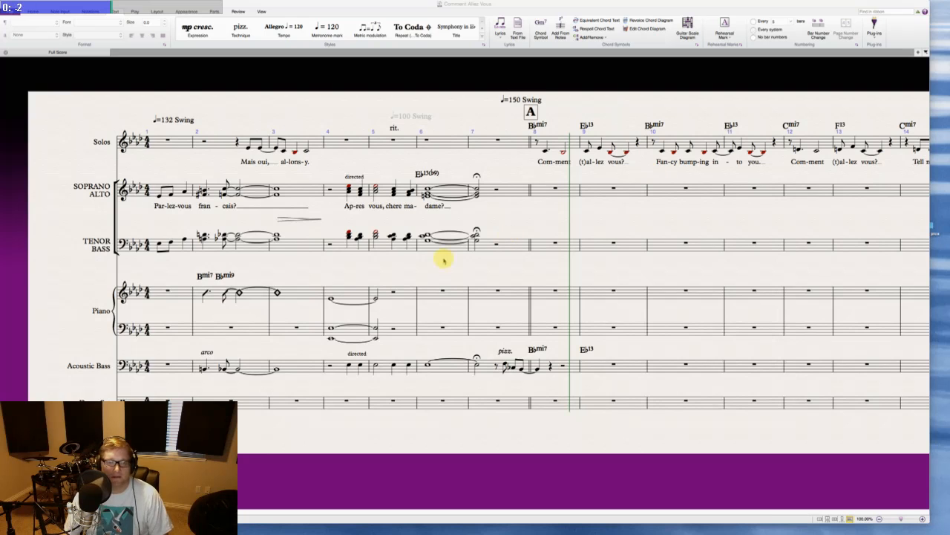
# - Enter a half rest and a B half note in bar 6 of the upper piano staff, tied to a B half note in bar 7
pyautogui.click(461, 292)
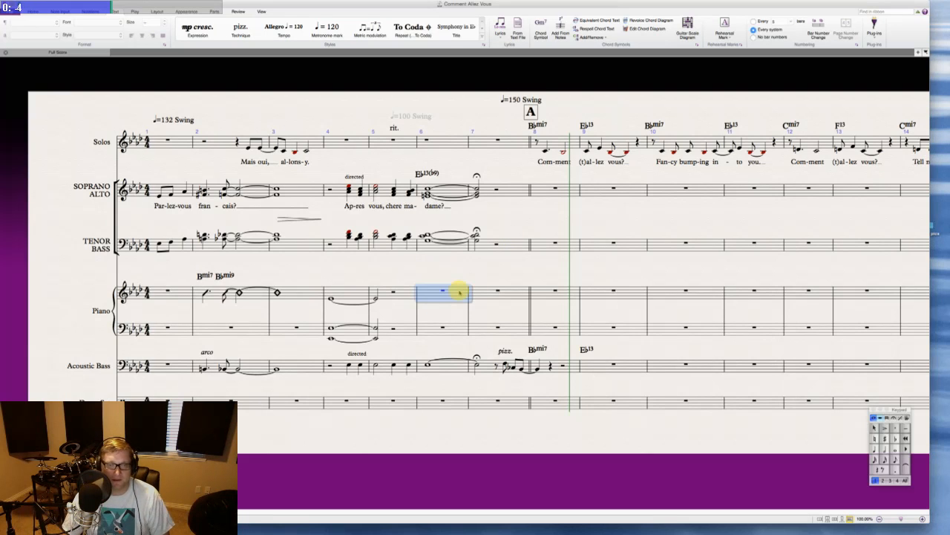
pyautogui.press('5')
pyautogui.press('0')
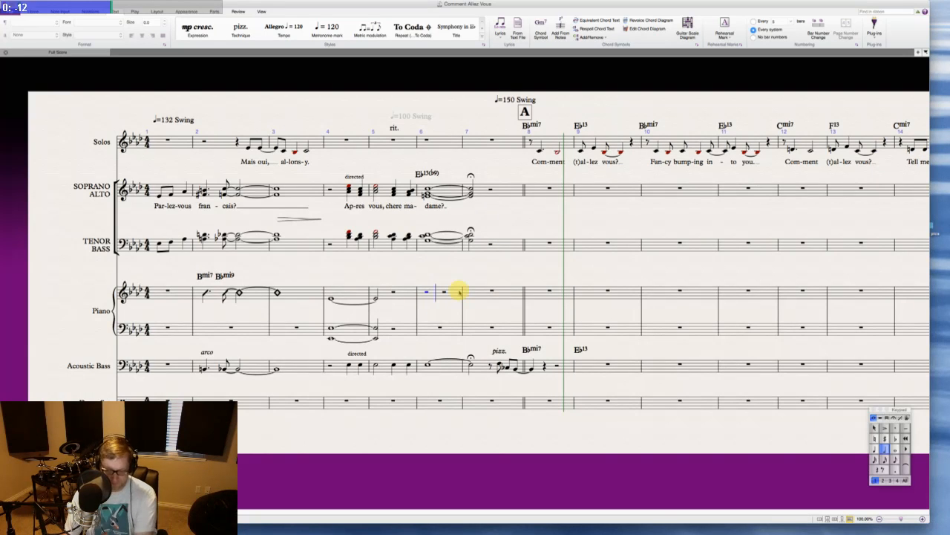
pyautogui.press('b')
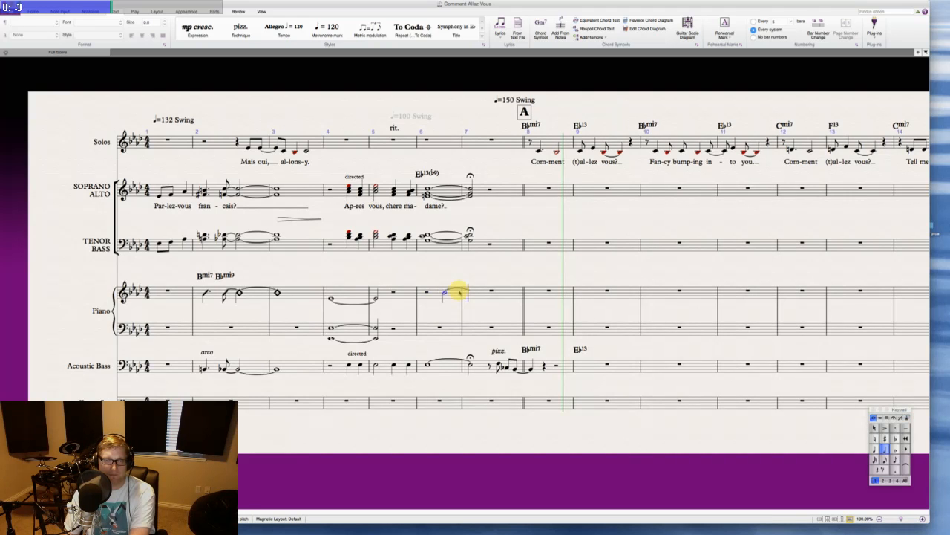
pyautogui.press('b')
pyautogui.press('Escape')
# - Add a fermata to the half note in bar 7 of the upper piano staff
pyautogui.click(470, 293)
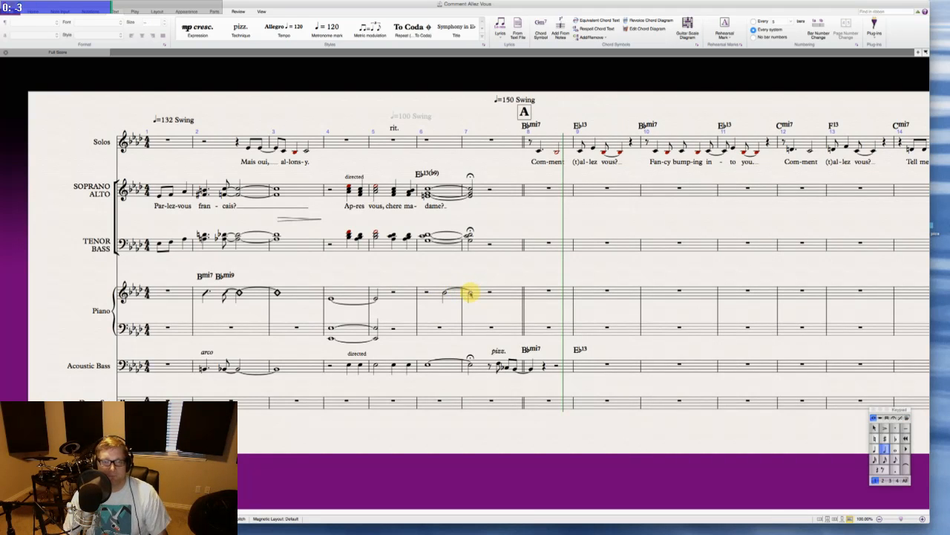
pyautogui.click(893, 417)
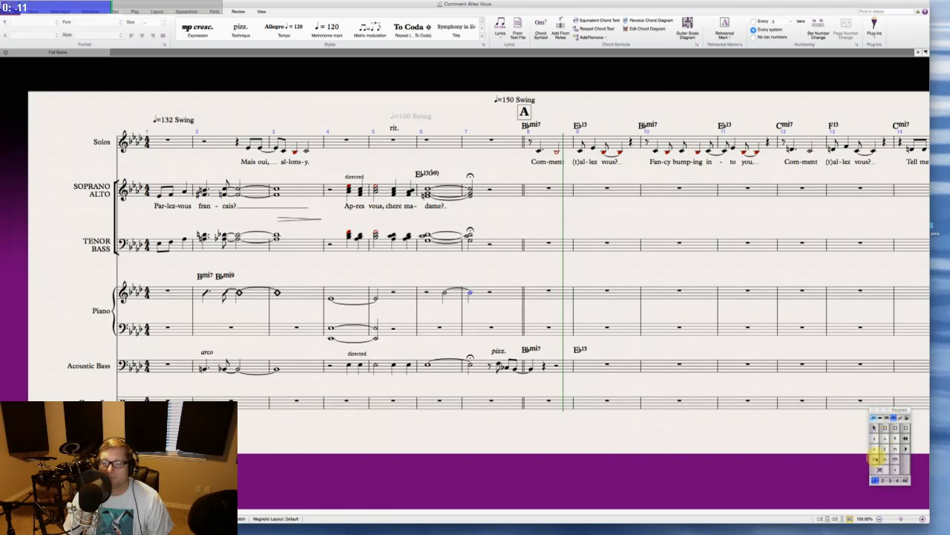
pyautogui.click(876, 447)
pyautogui.click(875, 418)
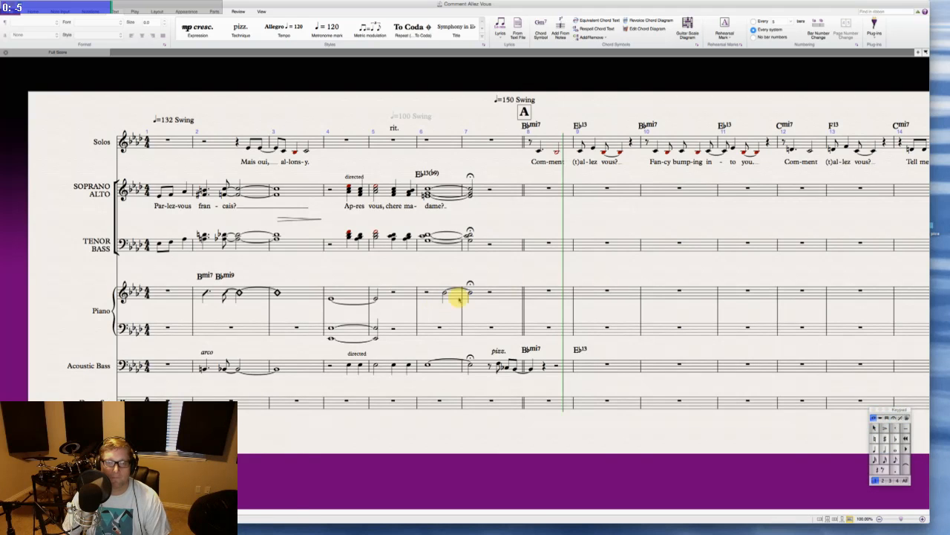
# - Change the upper piano staff's tied notes in bars 6 and 7 to diamond noteheads
pyautogui.click(456, 297)
pyautogui.keyDown('shift'); pyautogui.click(489, 295); pyautogui.keyUp('shift')
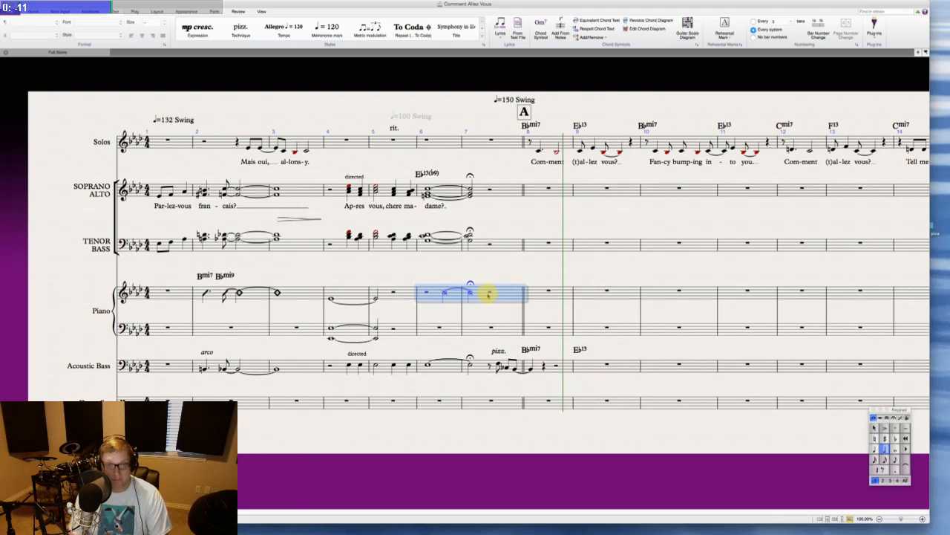
pyautogui.hotkey('shift', 'alt', '2')
pyautogui.press('Escape')
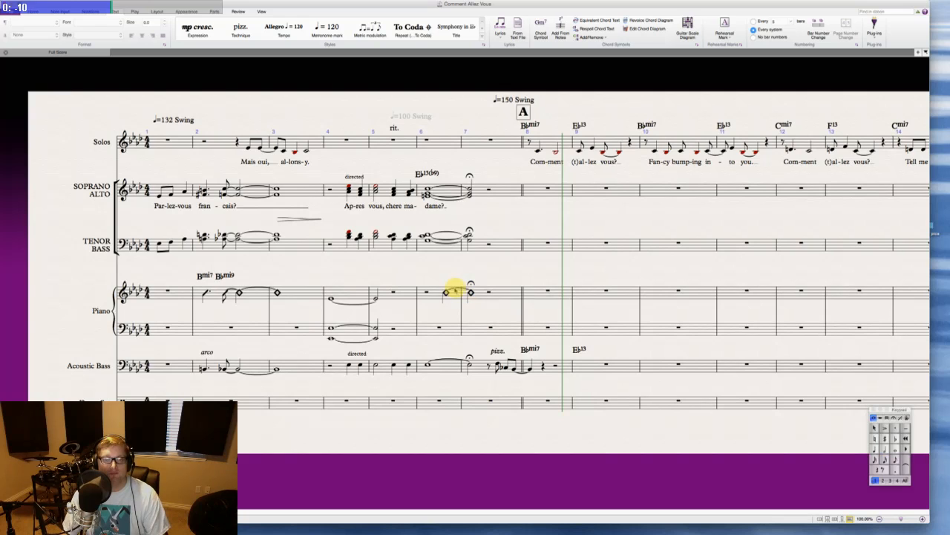
# - Copy the Eb13(b9) chord symbol from the Soprano/Alto staff to above the diamond note on beat 3 of bar 6 in the piano
pyautogui.click(427, 173)
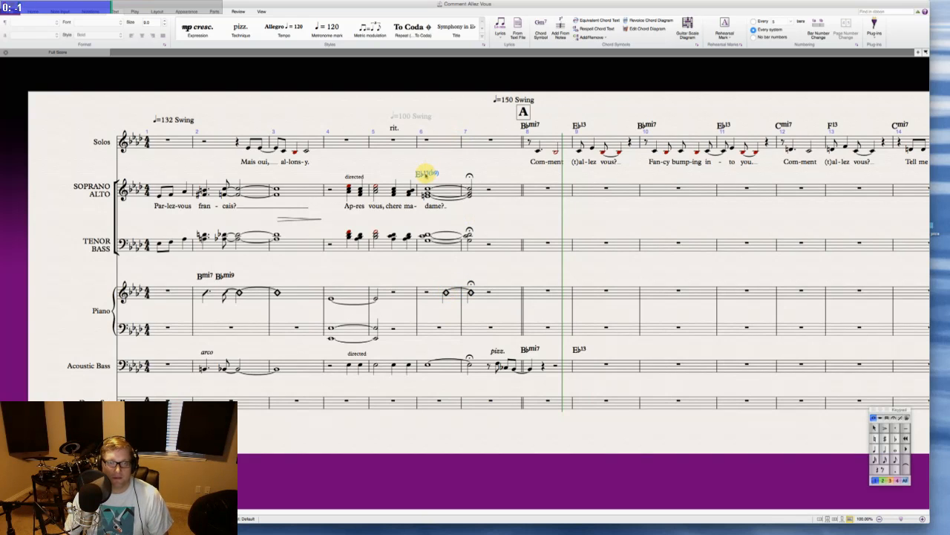
pyautogui.keyDown('alt'); pyautogui.click(440, 280); pyautogui.keyUp('alt')
pyautogui.moveTo(440, 280)
pyautogui.mouseDown()
pyautogui.moveTo(446, 265)
pyautogui.moveTo(444, 276)
pyautogui.mouseUp()
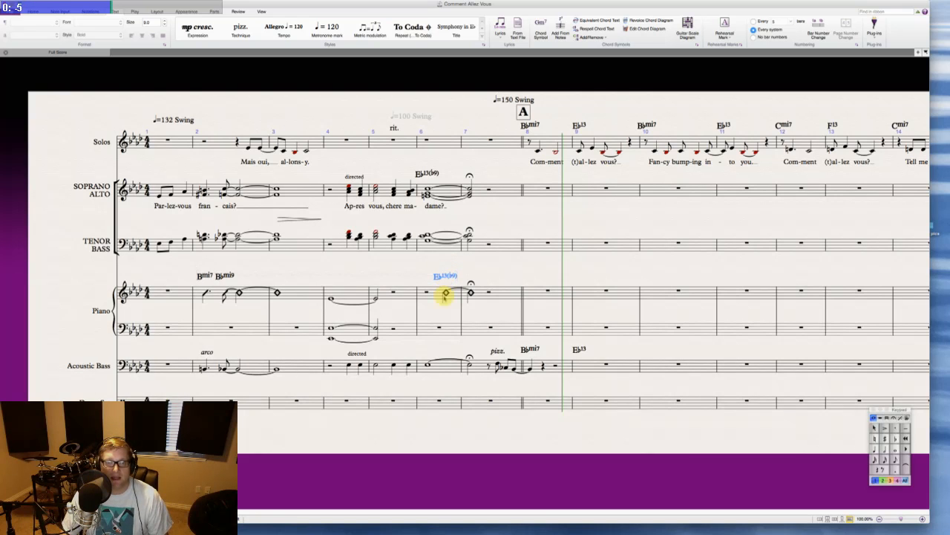
pyautogui.press('Escape')
# - Add the technique text "Upward flourish with root bell tone" at the diamond note in bar 6 of the upper piano staff
pyautogui.press('super+t')
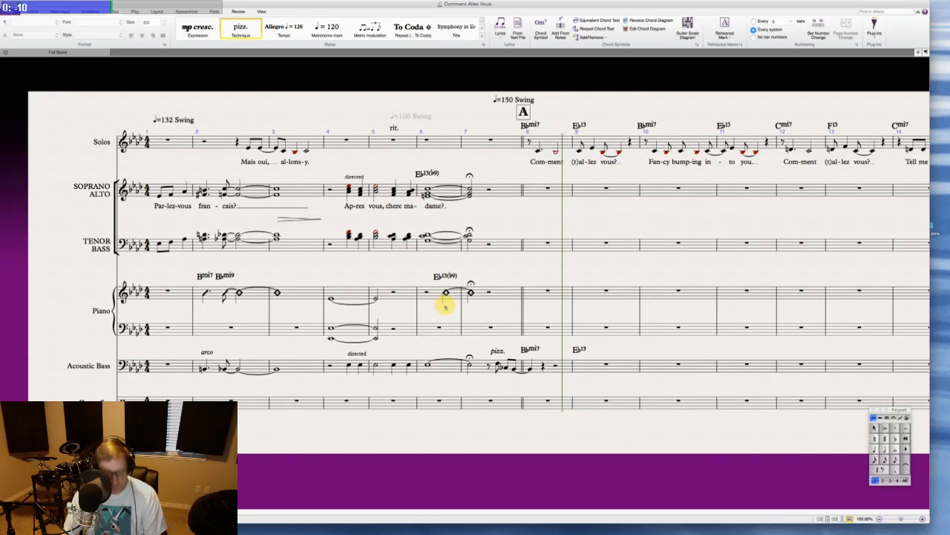
pyautogui.click(446, 294)
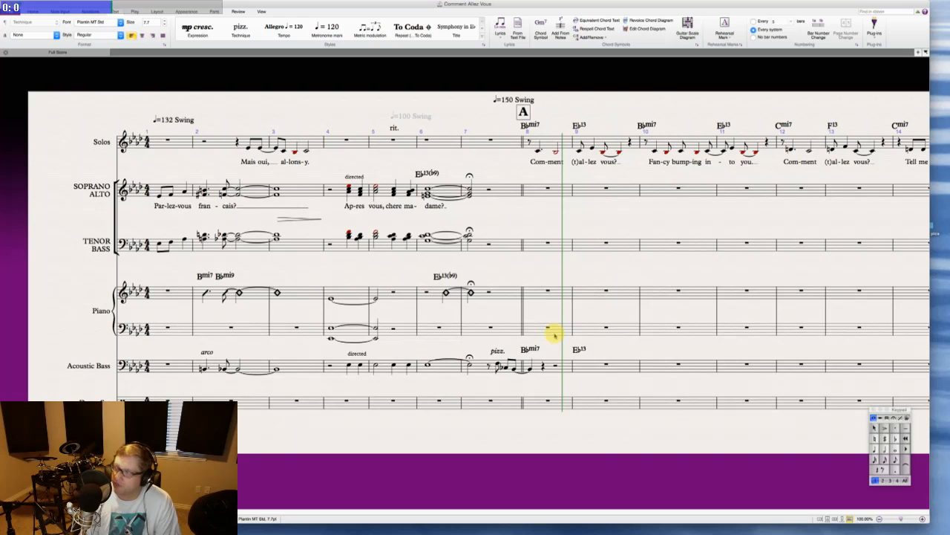
pyautogui.write('Upward fl')
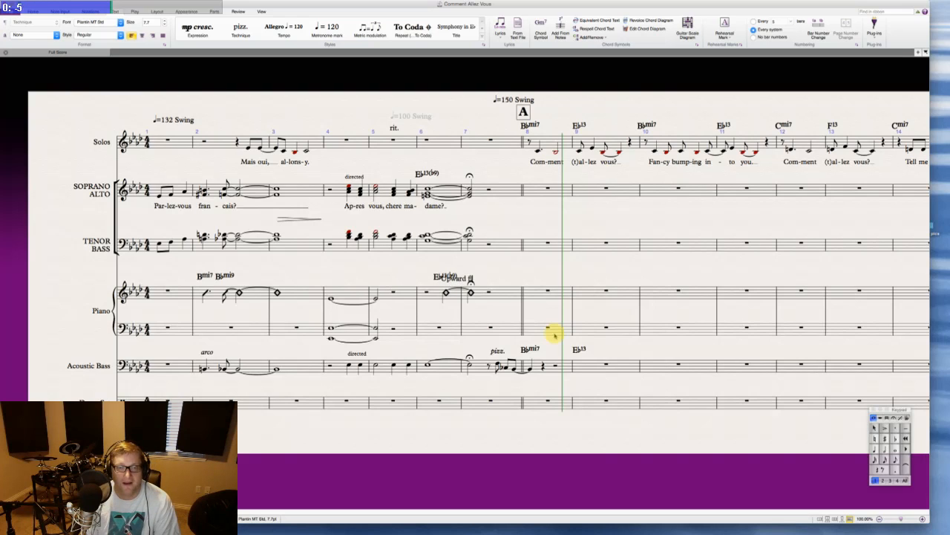
pyautogui.write('ourish')
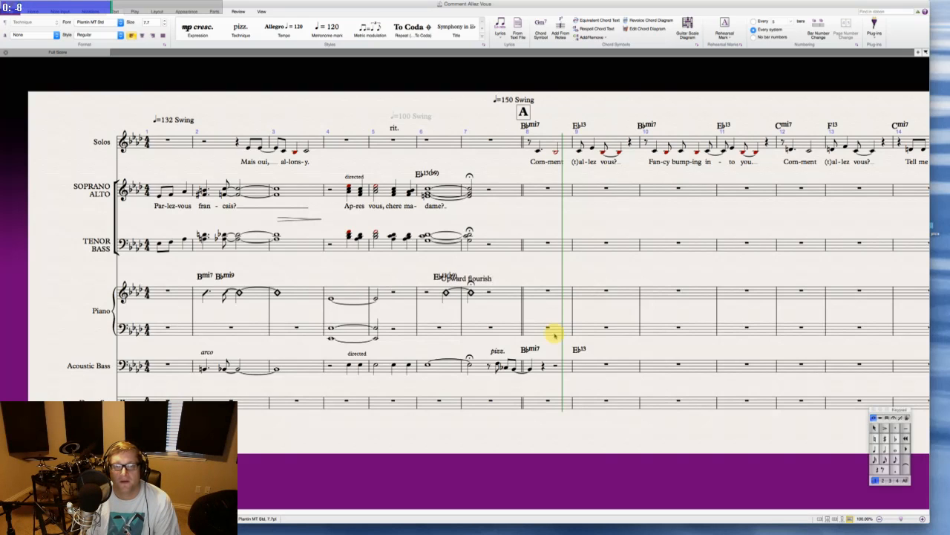
pyautogui.write(' with ')
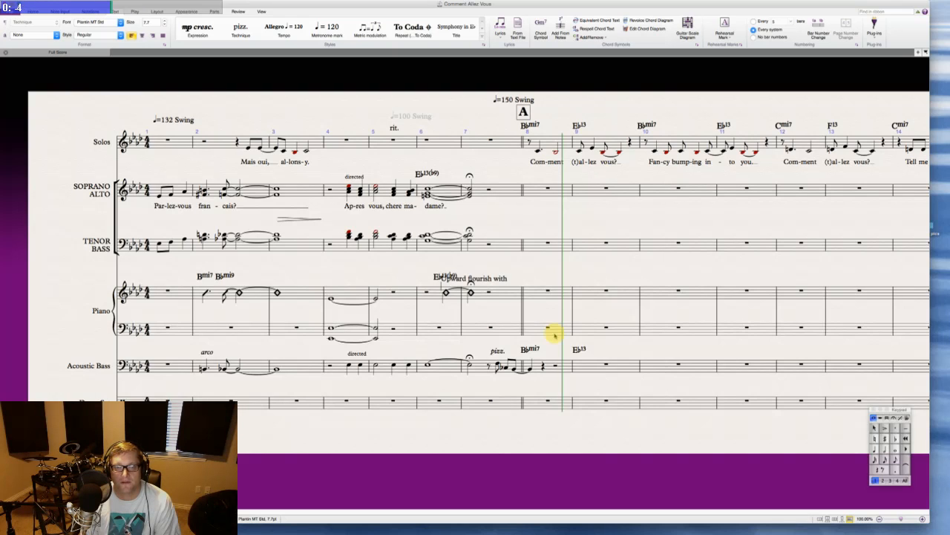
pyautogui.write('bel')
pyautogui.press('BackSpace')
pyautogui.press('BackSpace')
pyautogui.press('BackSpace')
pyautogui.press('BackSpace')
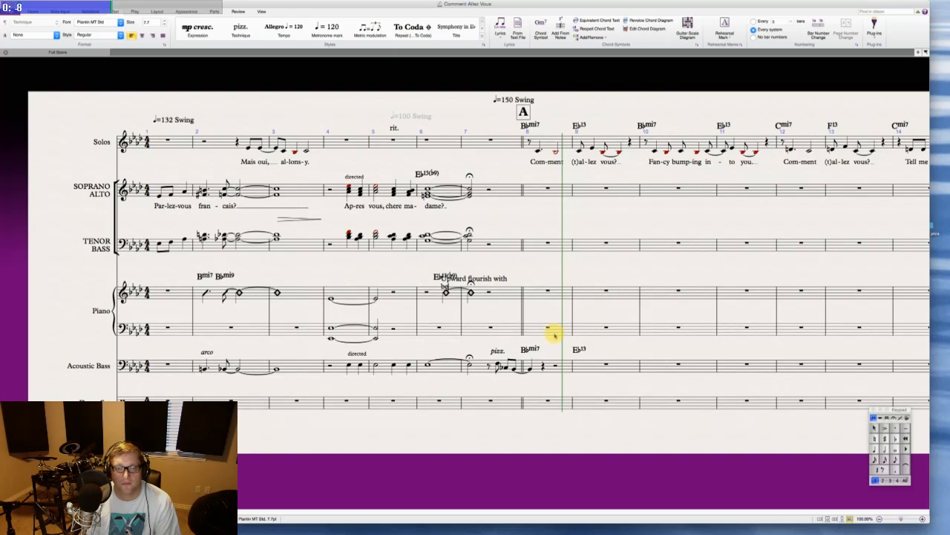
pyautogui.write('root bell tone')
pyautogui.press('Escape')
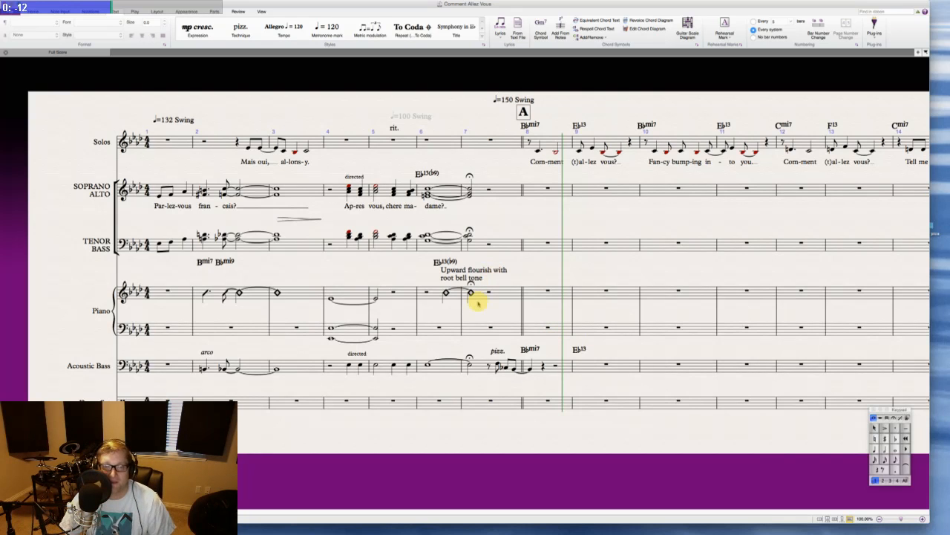
# - Reduce the piano's "Upward flourish" text to size 5.7 and move it below the upper piano staff
pyautogui.click(480, 275)
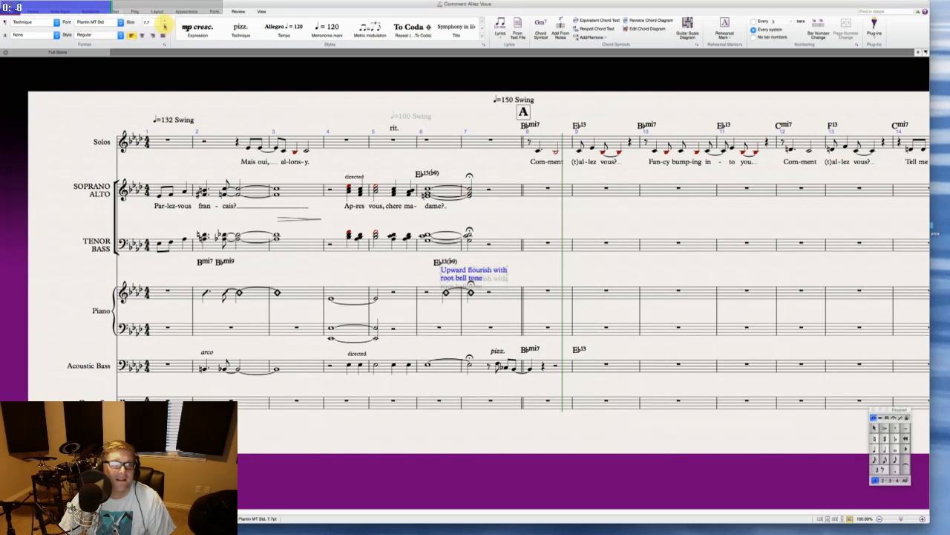
pyautogui.click(165, 24)
pyautogui.click(165, 24)
pyautogui.click(165, 25)
pyautogui.click(165, 21)
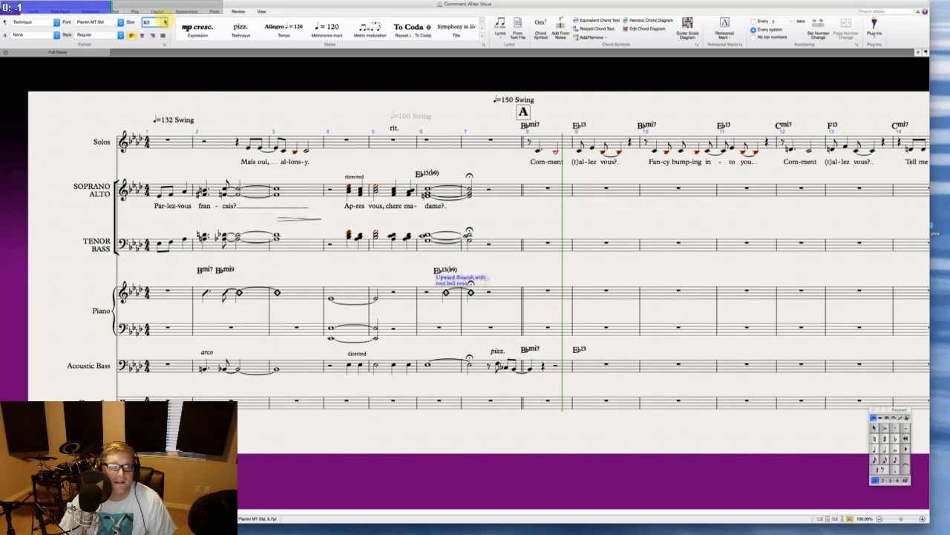
pyautogui.click(468, 260)
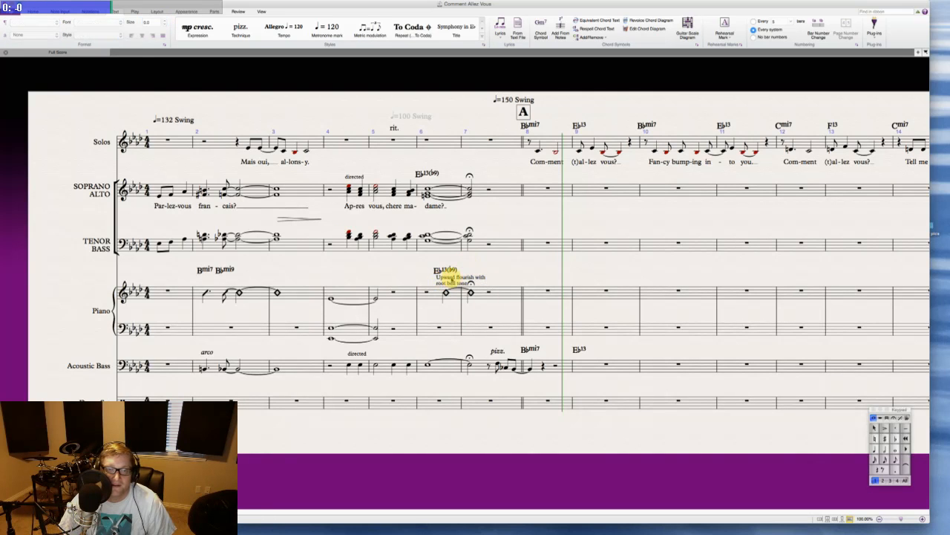
pyautogui.moveTo(451, 278); pyautogui.dragTo(452, 306)
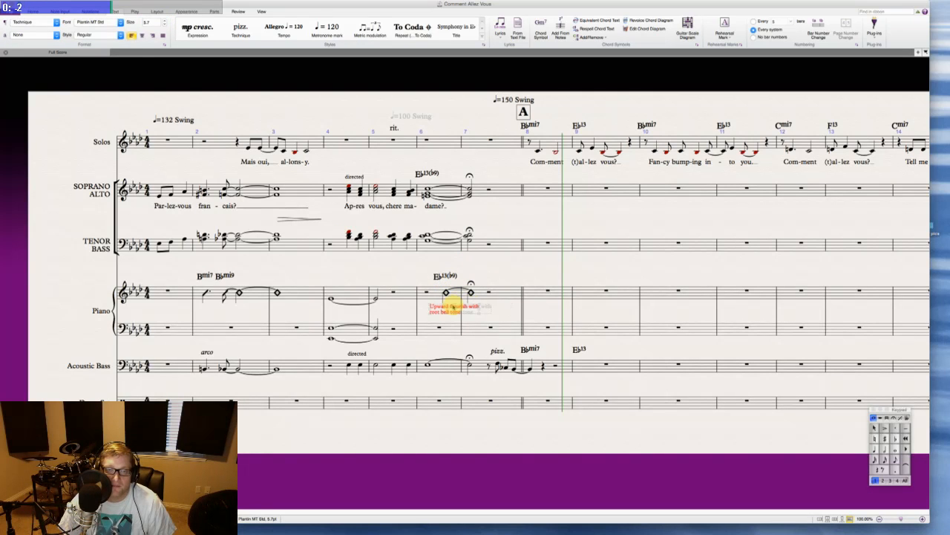
pyautogui.click(492, 267)
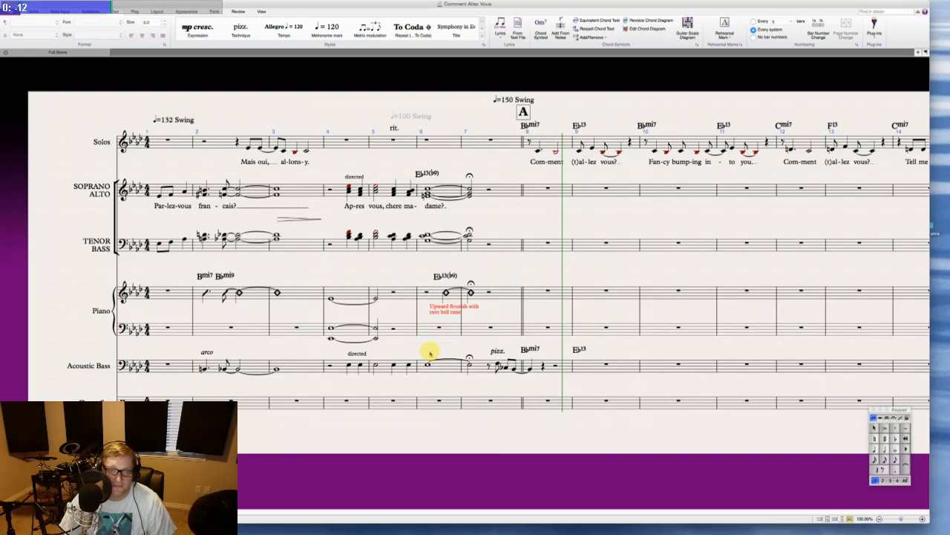
# - Edit the flourish instruction under the piano's diamond notes to read "Upward flourish with bell tone on 13th"
pyautogui.press('super+Tab')
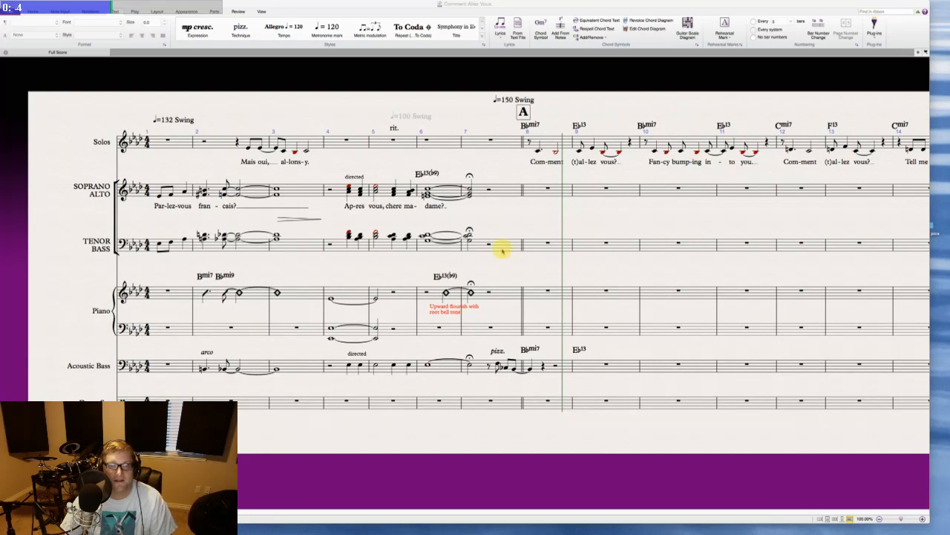
pyautogui.click(438, 311)
pyautogui.doubleClick(440, 314)
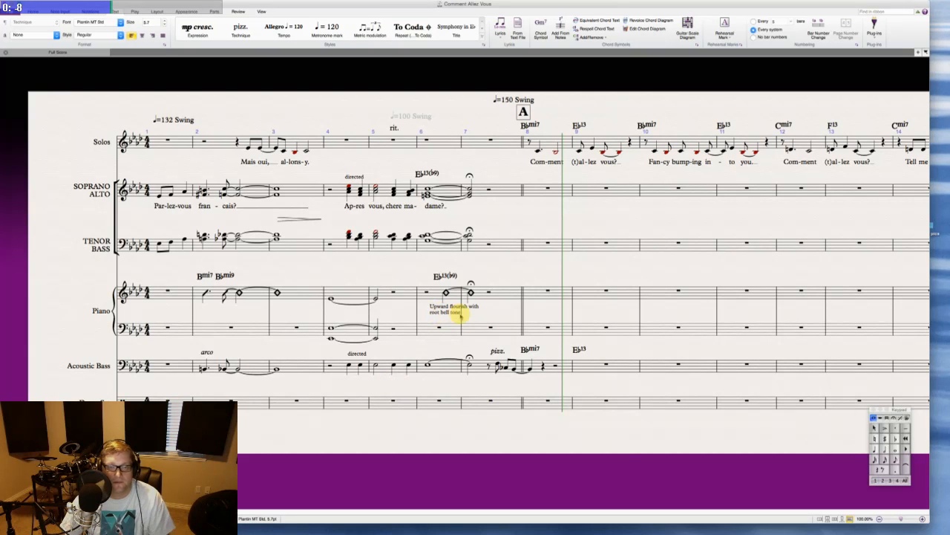
pyautogui.press('BackSpace')
pyautogui.press('BackSpace')
pyautogui.press('BackSpace')
pyautogui.press('BackSpace')
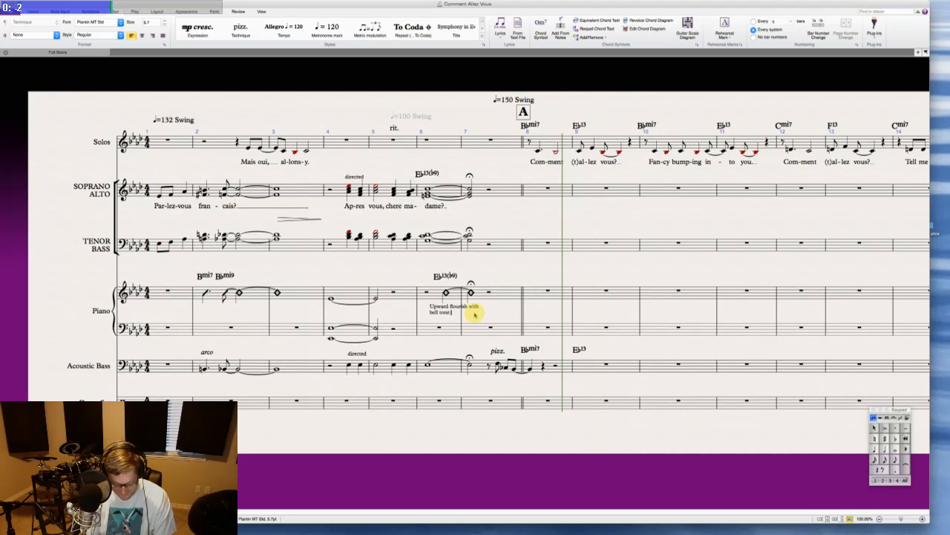
pyautogui.write('on 13th')
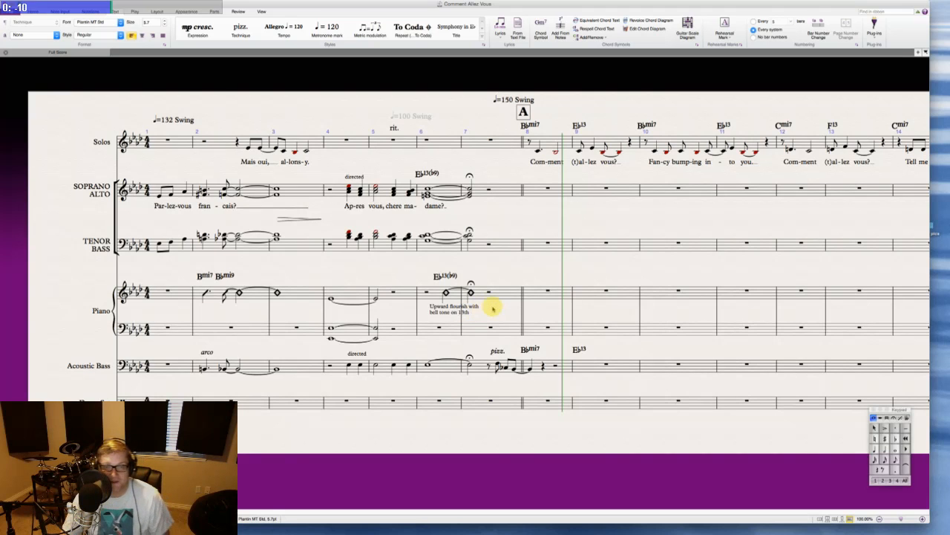
pyautogui.press('Escape')
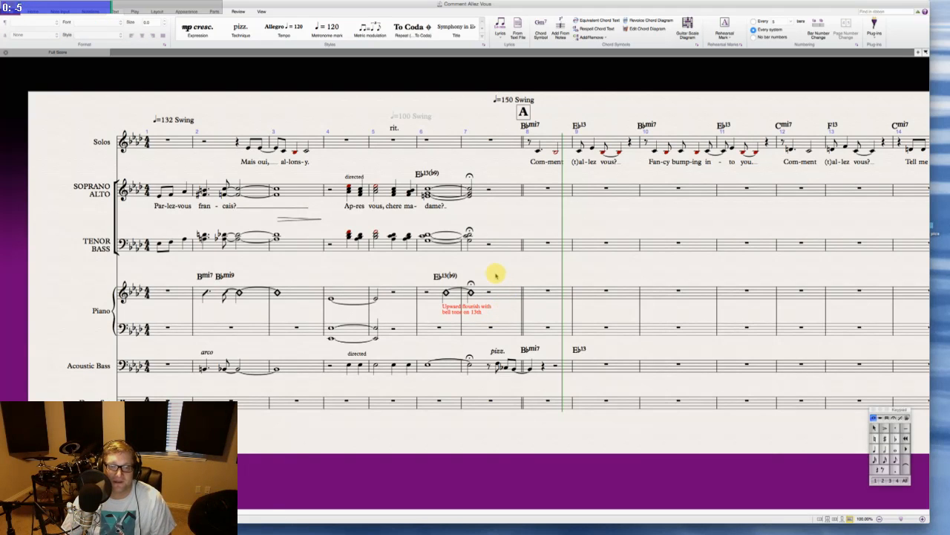
# - Lengthen the tied half notes in bar 5 of both piano staves to whole notes
pyautogui.hscroll(1, 496, 276)
pyautogui.scroll(1, 496, 275)
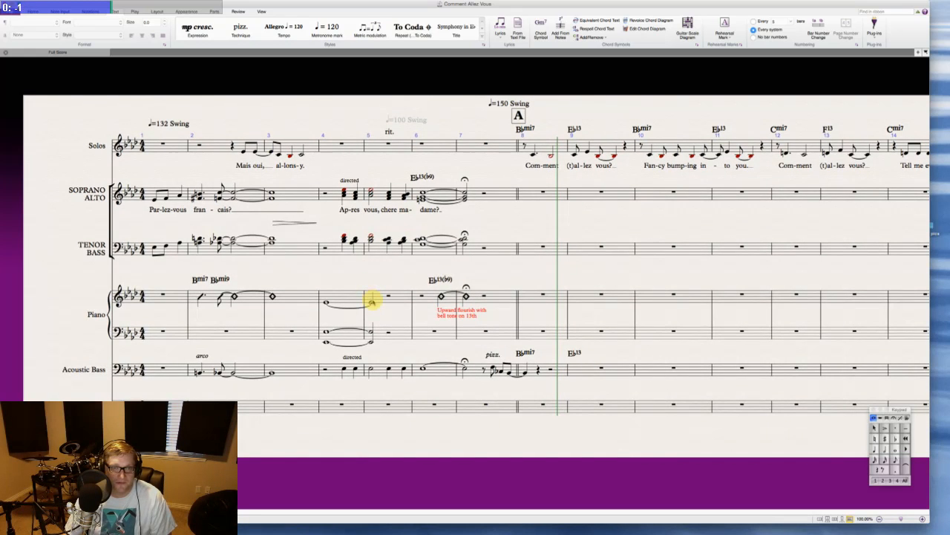
pyautogui.click(371, 302)
pyautogui.press('6')
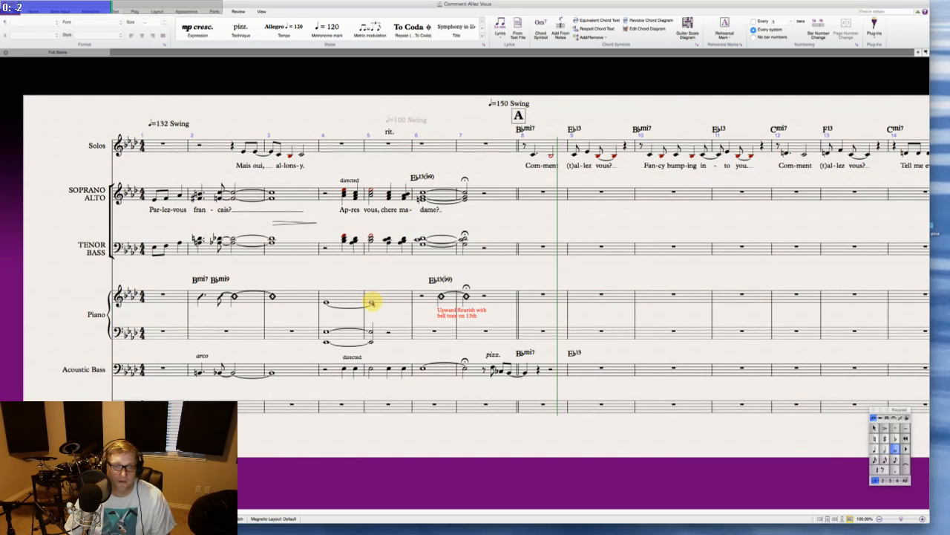
pyautogui.click(371, 332)
pyautogui.press('6')
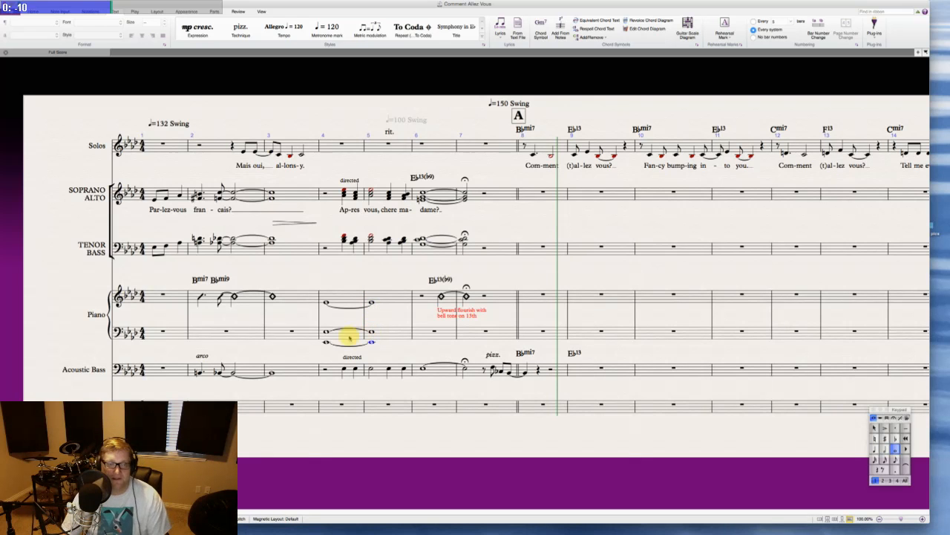
pyautogui.click(301, 347)
# - Split the bar rest in bar 7 of the Drum Set staff into two half rests
pyautogui.scroll(-1, 280, 351)
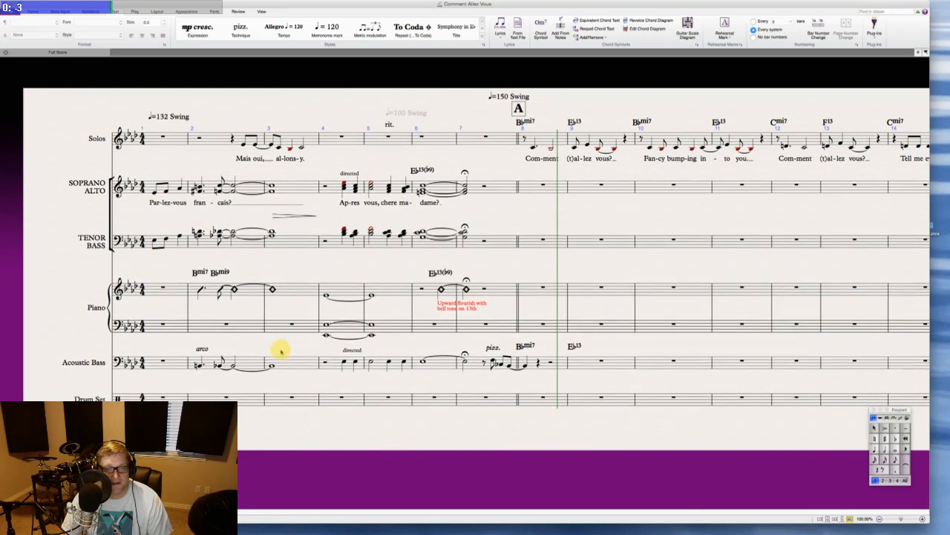
pyautogui.scroll(2, 281, 352)
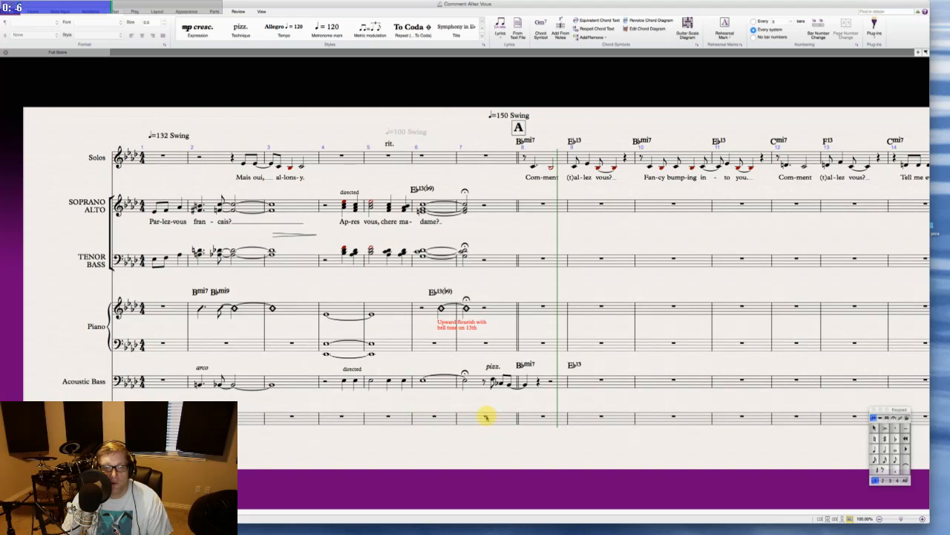
pyautogui.click(485, 417)
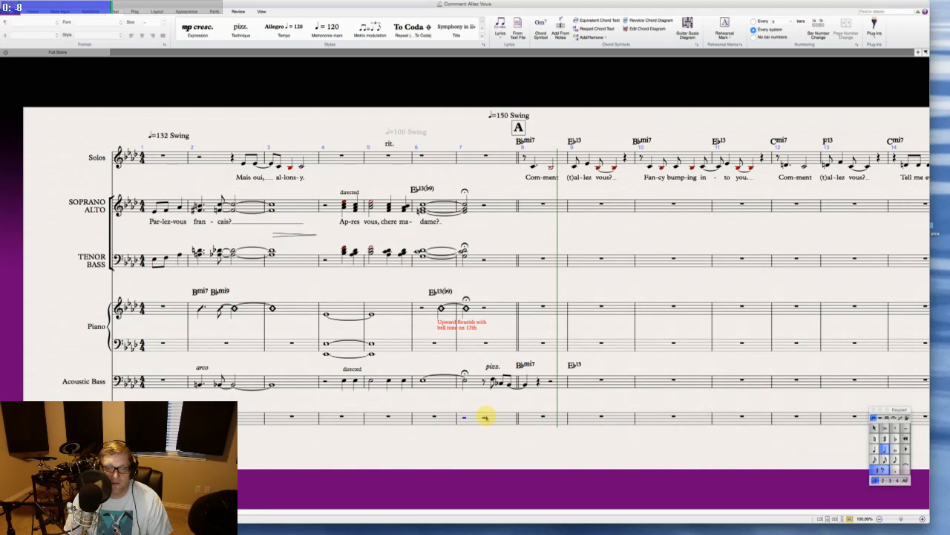
pyautogui.press('4')
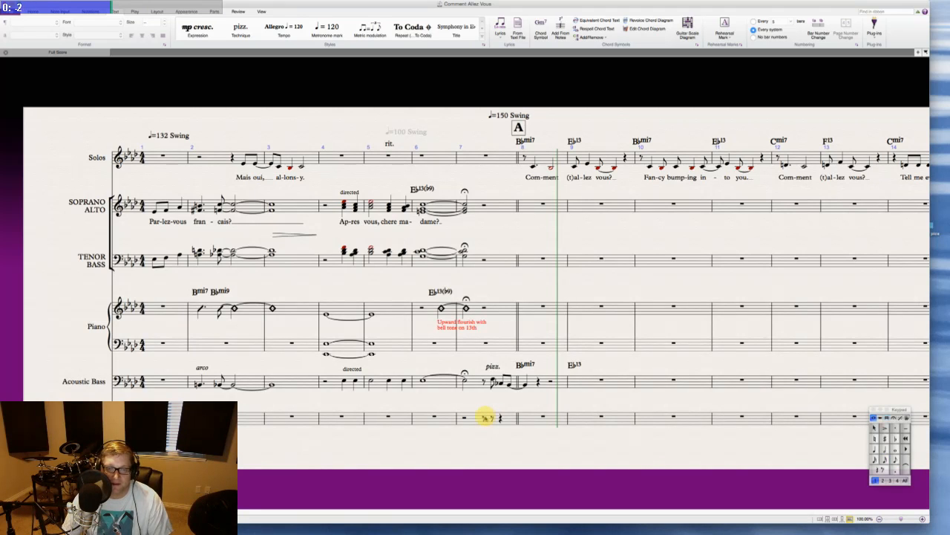
pyautogui.press('super+z')
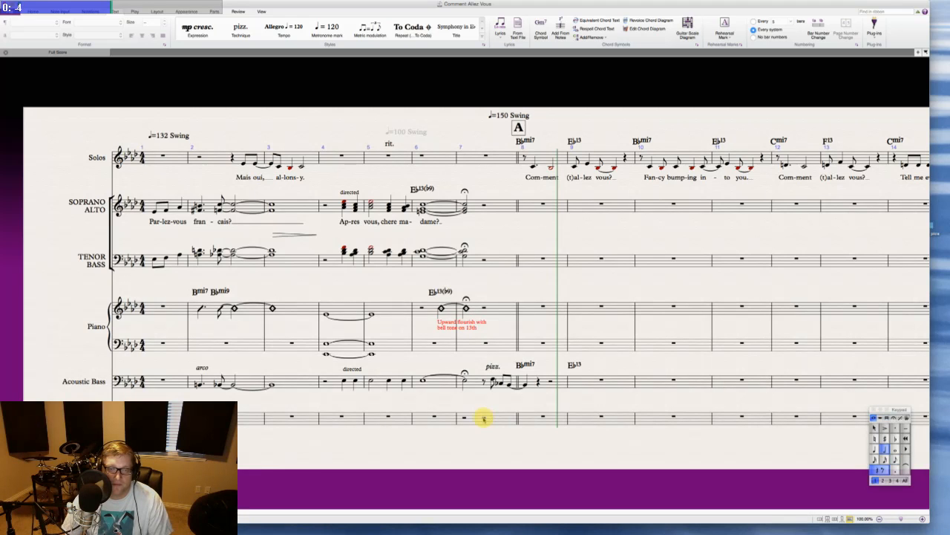
pyautogui.press('Escape')
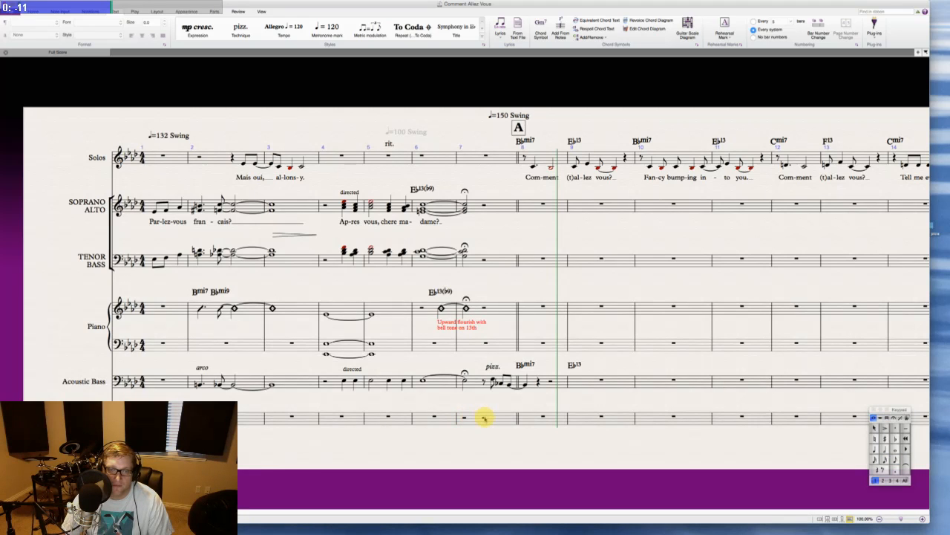
# - Enter an eighth rest and three eighth notes on beats 3 and 4 of bar 7 in the Drum Set, with stems down and normal noteheads
pyautogui.click(484, 418)
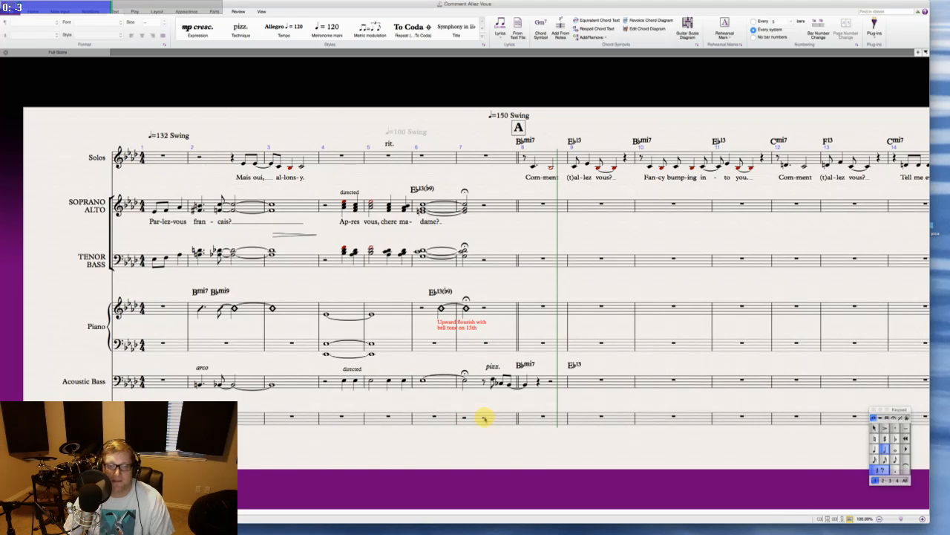
pyautogui.press('3')
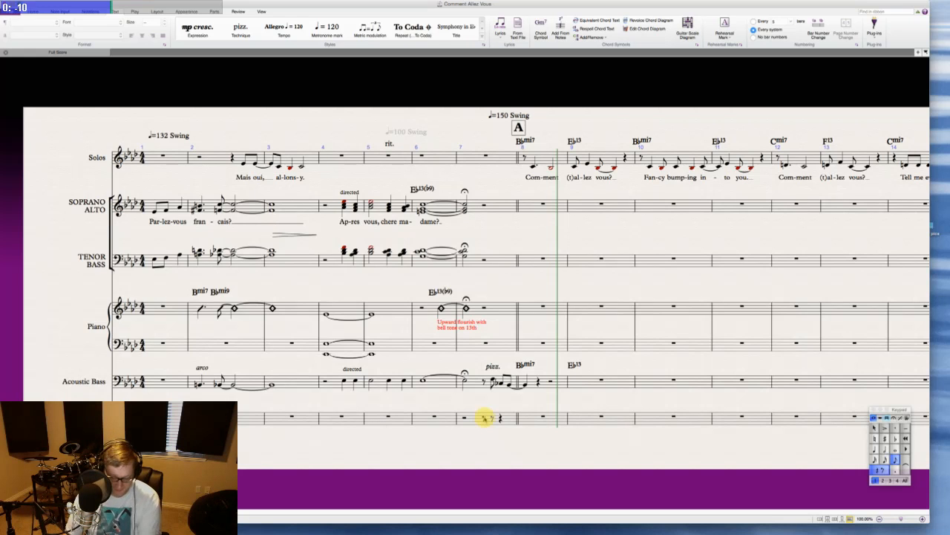
pyautogui.press('d')
pyautogui.press('d')
pyautogui.press('d')
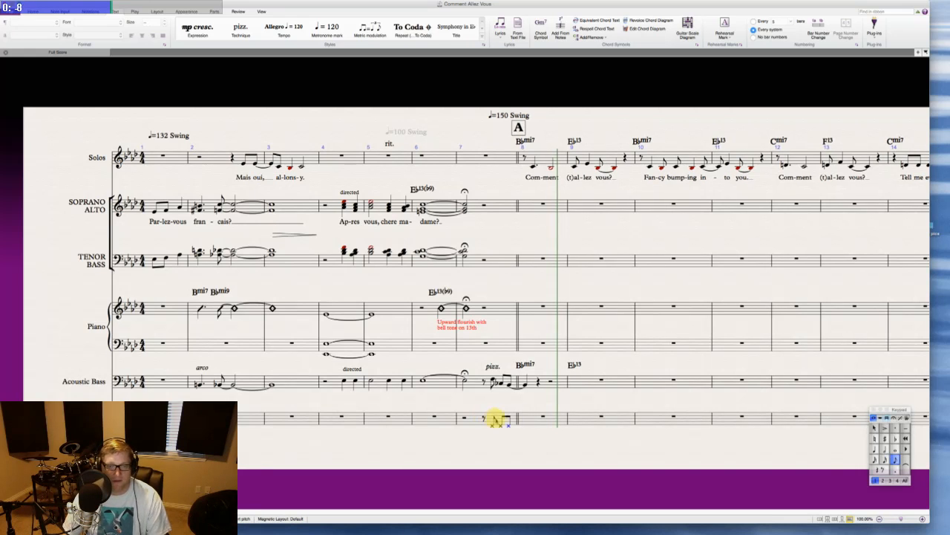
pyautogui.press('Escape')
pyautogui.click(507, 426)
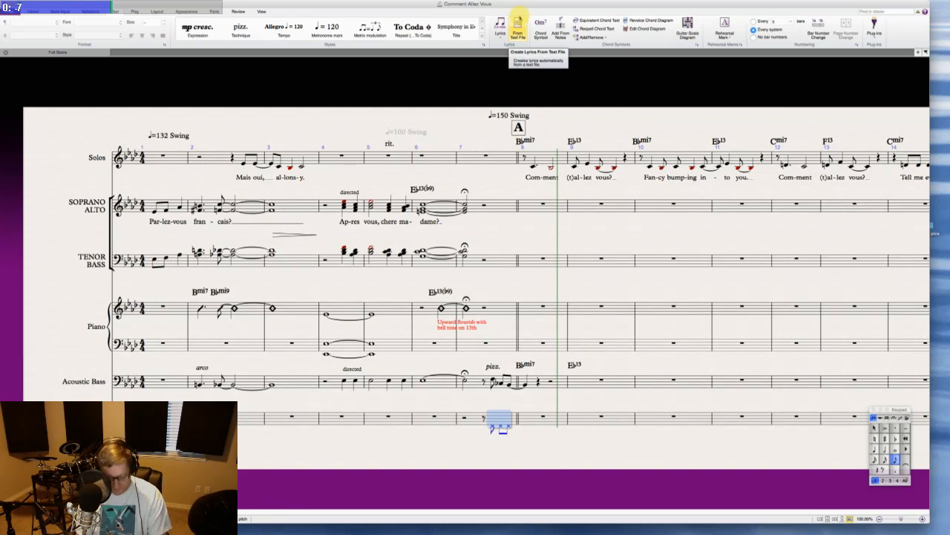
pyautogui.press('Escape')
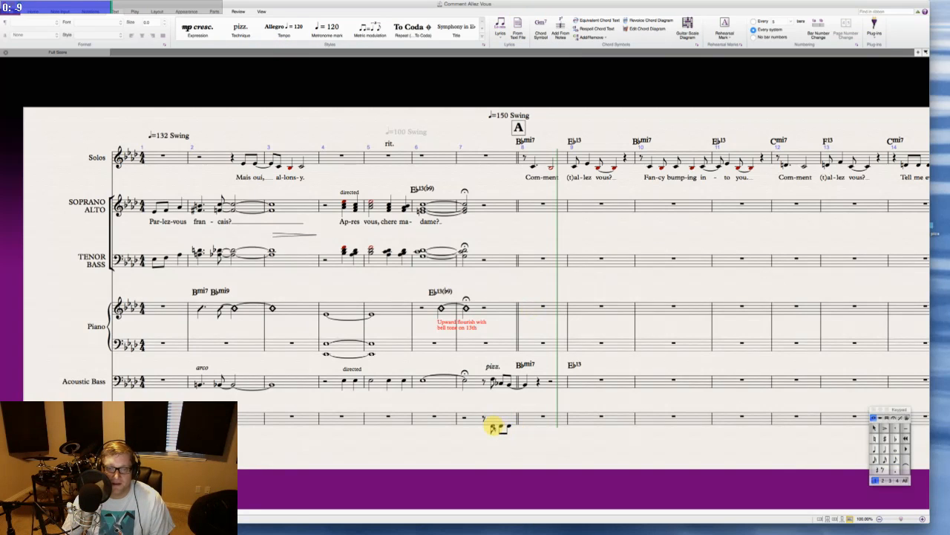
# - Make the three eighth notes in bar 7 of the Drum Set cue-sized
pyautogui.click(504, 428)
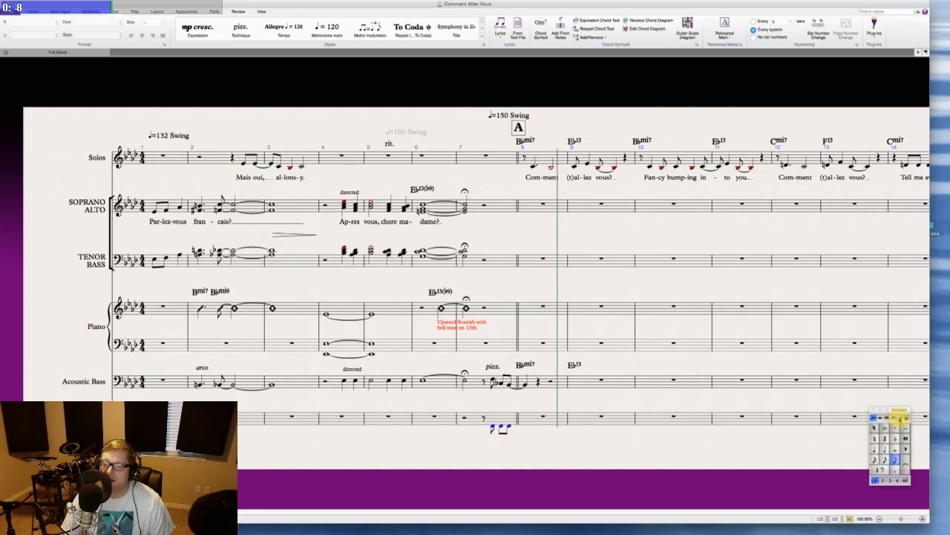
pyautogui.click(897, 418)
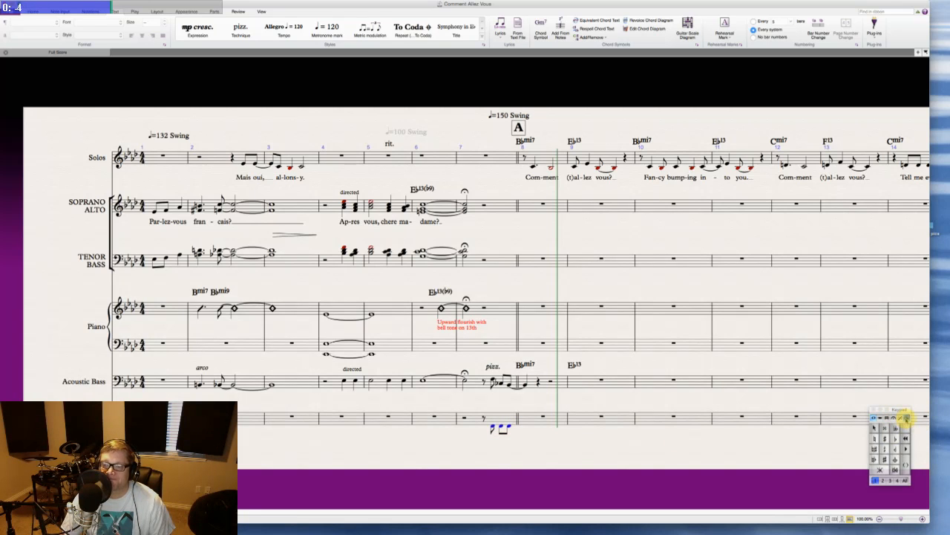
pyautogui.click(886, 418)
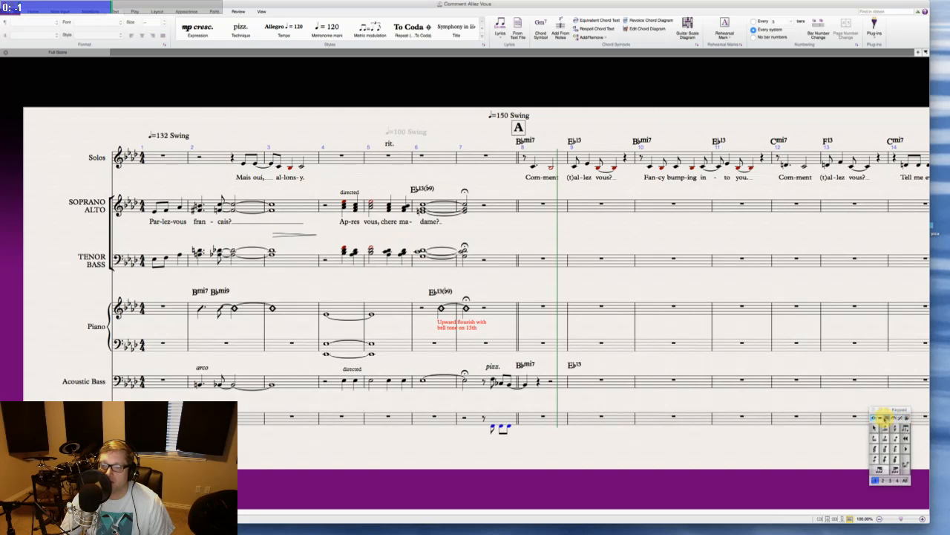
pyautogui.click(876, 418)
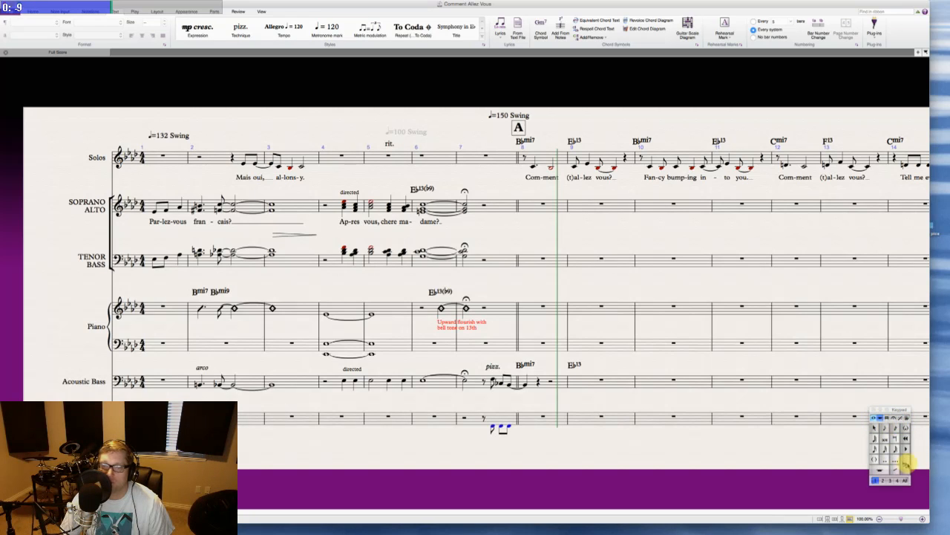
pyautogui.click(498, 402)
# - Add the technique text "bass cue" above the cue notes in bar 7 of the Drum Set
pyautogui.press('super+t')
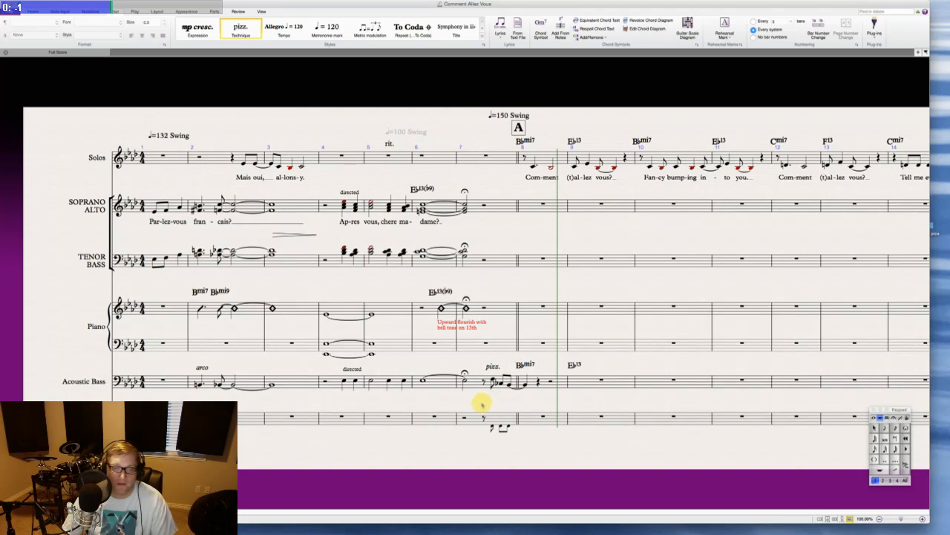
pyautogui.click(481, 403)
pyautogui.write('bass cue')
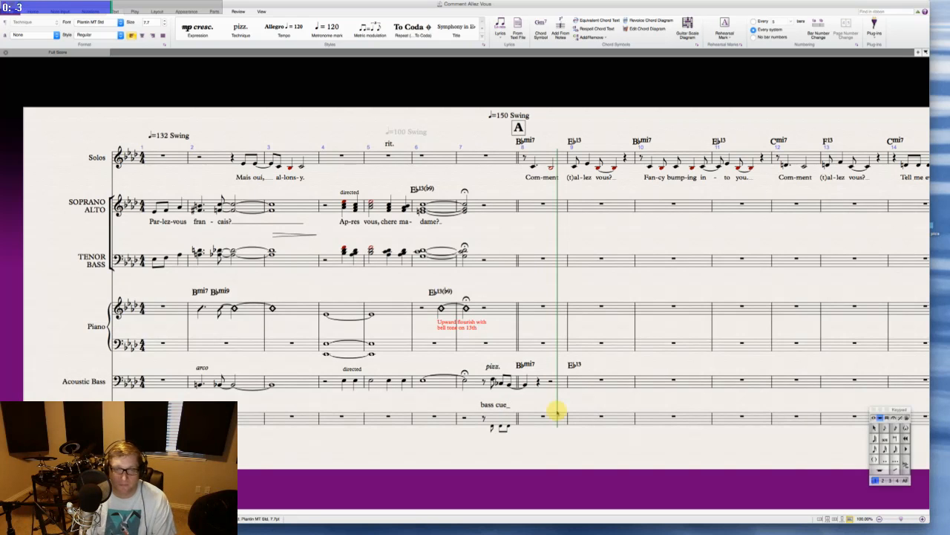
pyautogui.press('Escape')
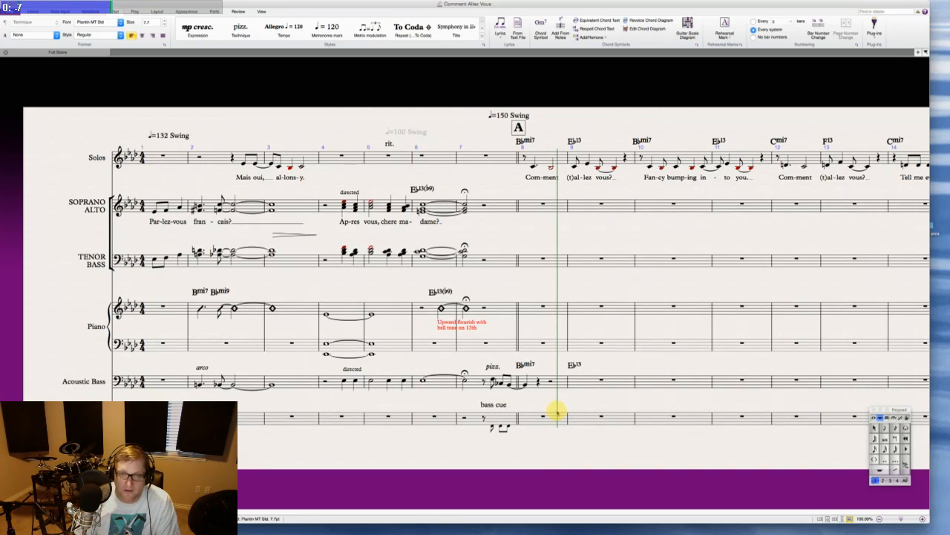
# - Reduce the "bass cue" text to size 5.7 and place it beneath the cue notes
pyautogui.click(493, 404)
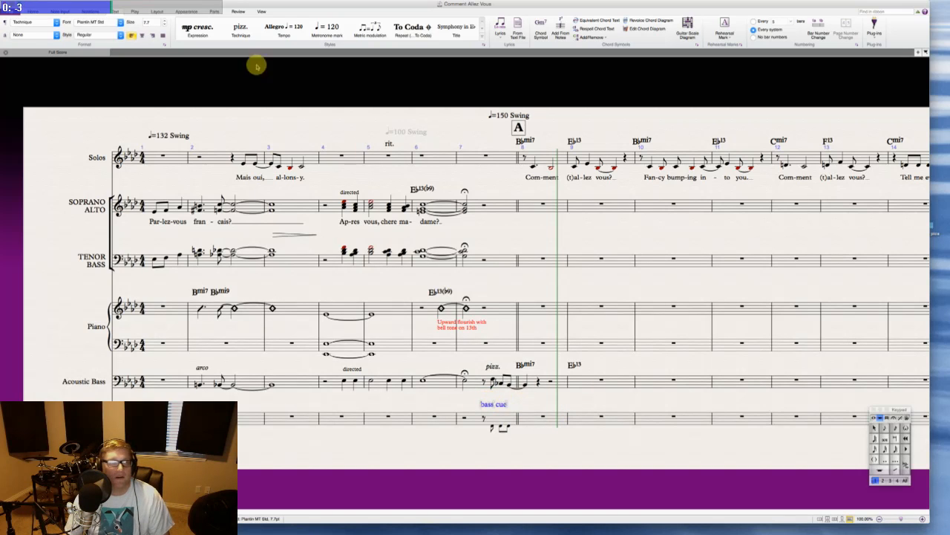
pyautogui.click(164, 24)
pyautogui.click(164, 25)
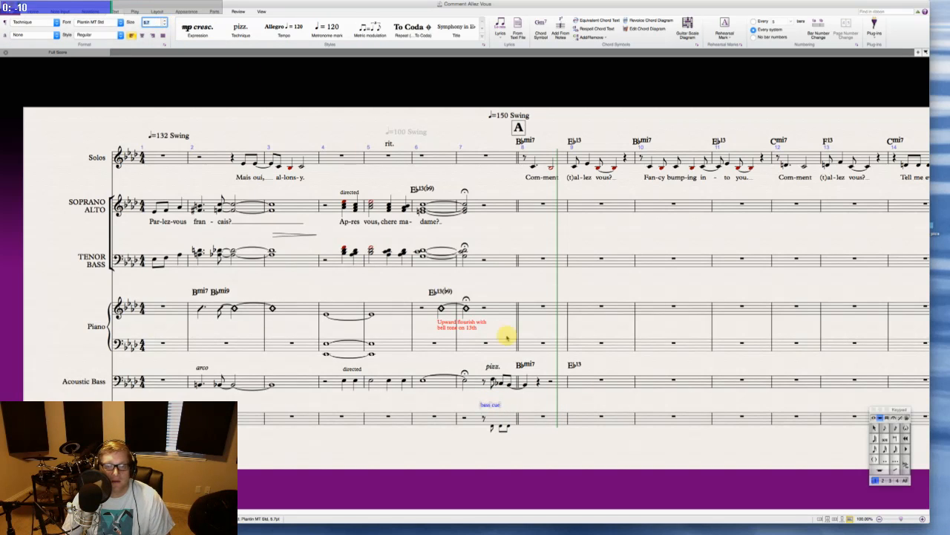
pyautogui.moveTo(490, 405); pyautogui.dragTo(495, 440)
pyautogui.press('Escape')
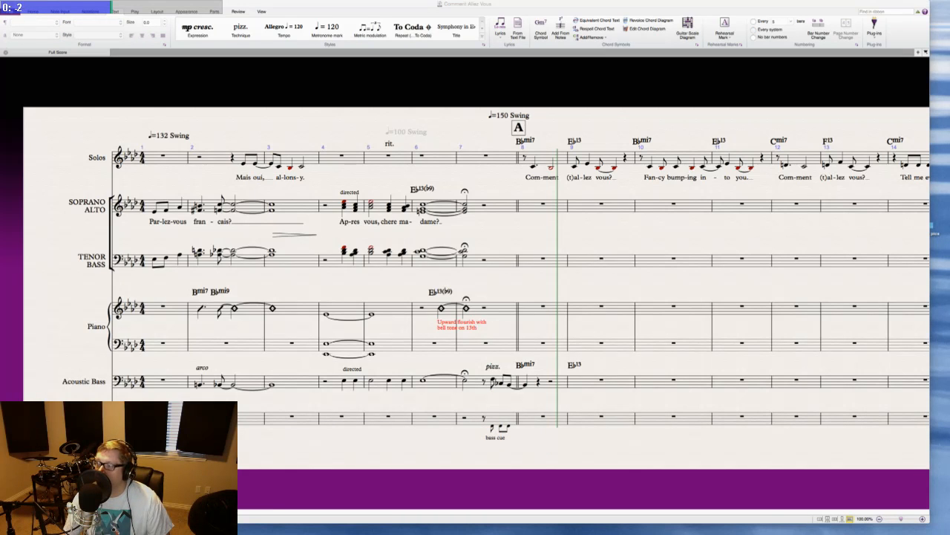
pyautogui.click(533, 418)
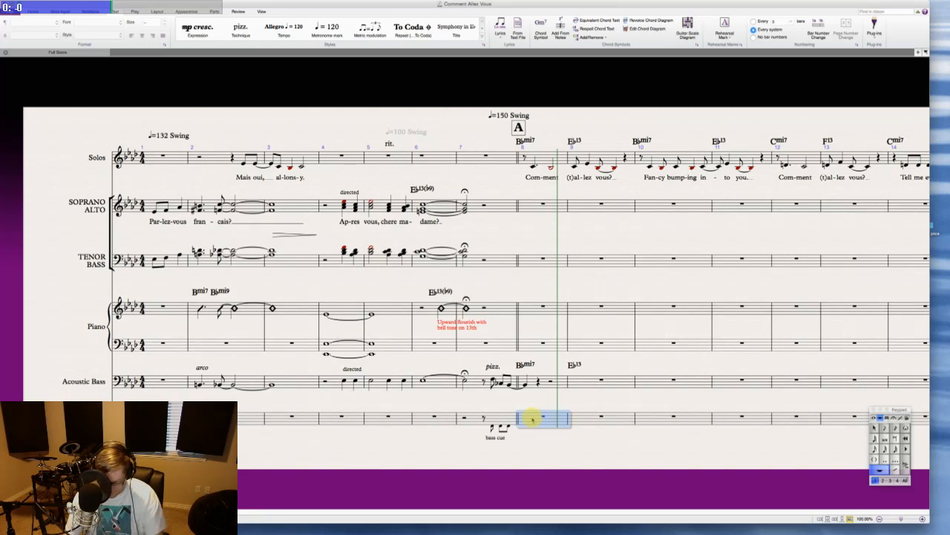
pyautogui.press('KP_4')
pyautogui.press('b')
pyautogui.press('b')
pyautogui.press('b')
pyautogui.press('b')
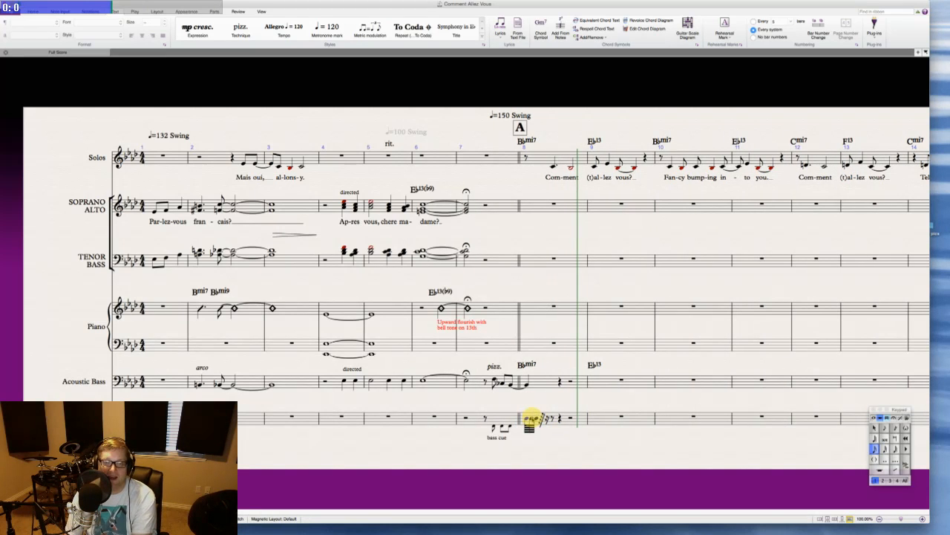
# - Fill bars 8 to 11 of the Drum Set with quarter notes on the middle line
pyautogui.click(875, 418)
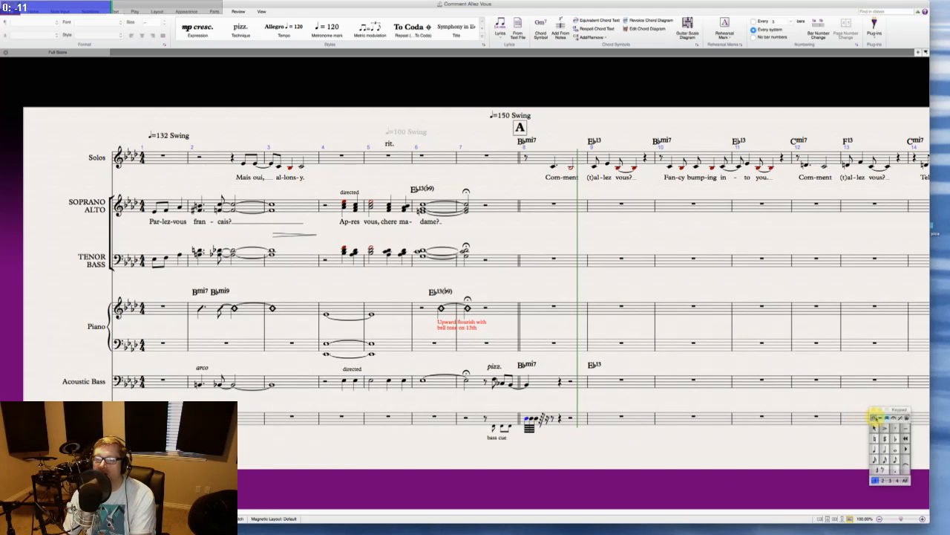
pyautogui.press('KP_4')
pyautogui.press('b')
pyautogui.press('b')
pyautogui.press('b')
pyautogui.press('b')
pyautogui.press('b')
pyautogui.press('b')
pyautogui.press('b')
pyautogui.press('b')
pyautogui.press('b')
pyautogui.press('b')
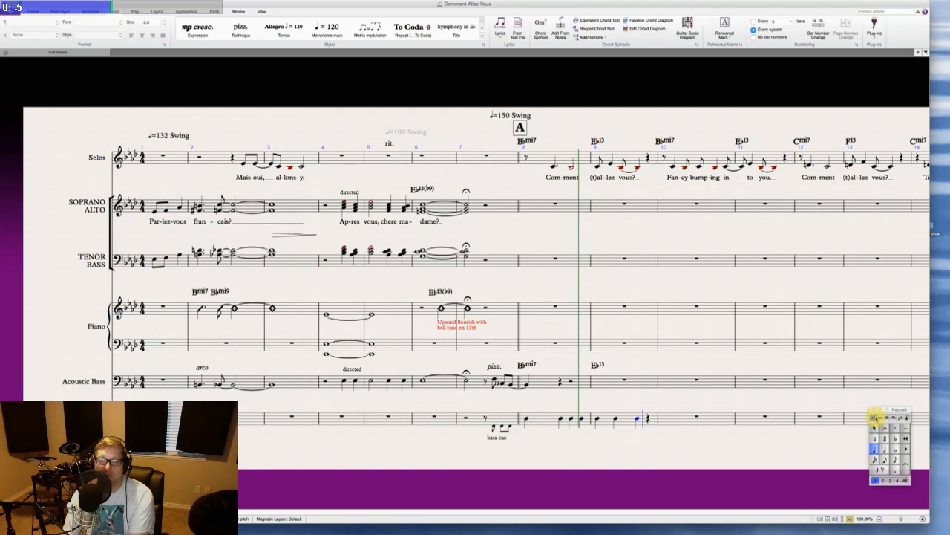
pyautogui.press('b')
pyautogui.press('b')
pyautogui.press('b')
pyautogui.press('b')
pyautogui.press('b')
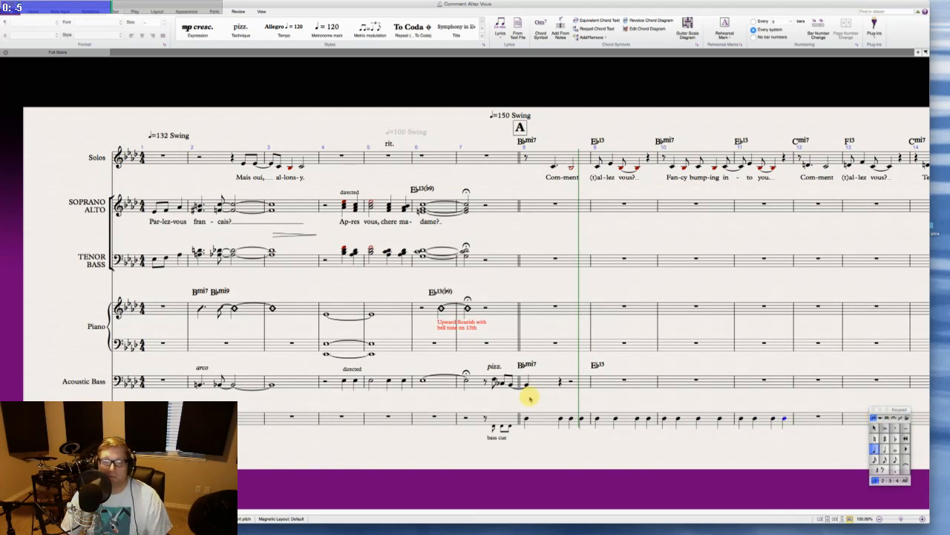
# - Change all notes in bars 8 to 11 of the Drum Set to stemless slash noteheads
pyautogui.click(542, 420)
pyautogui.keyDown('shift'); pyautogui.click(789, 421); pyautogui.keyUp('shift')
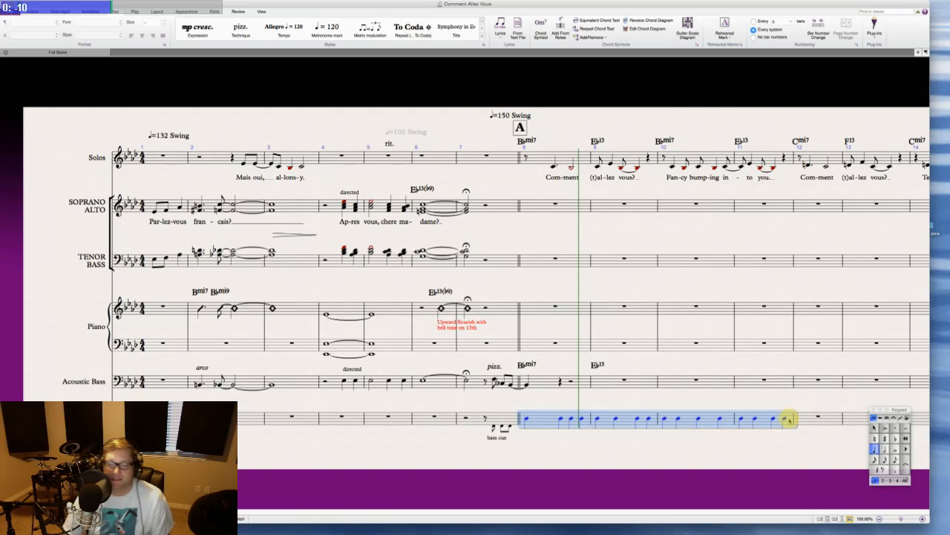
pyautogui.hotkey('alt', 'shift', '3')
pyautogui.click(705, 443)
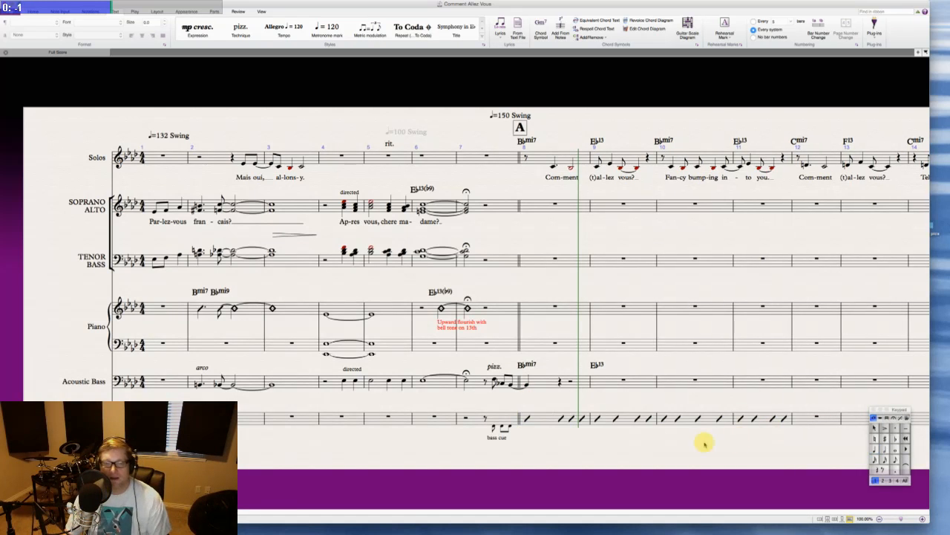
# - Add the two-line technique text "brushes swing groove, broken two-feel" at bar 8 of the Drum Set and raise it clear of the slashes
pyautogui.hotkey('ctrl', 't')
pyautogui.click(527, 403)
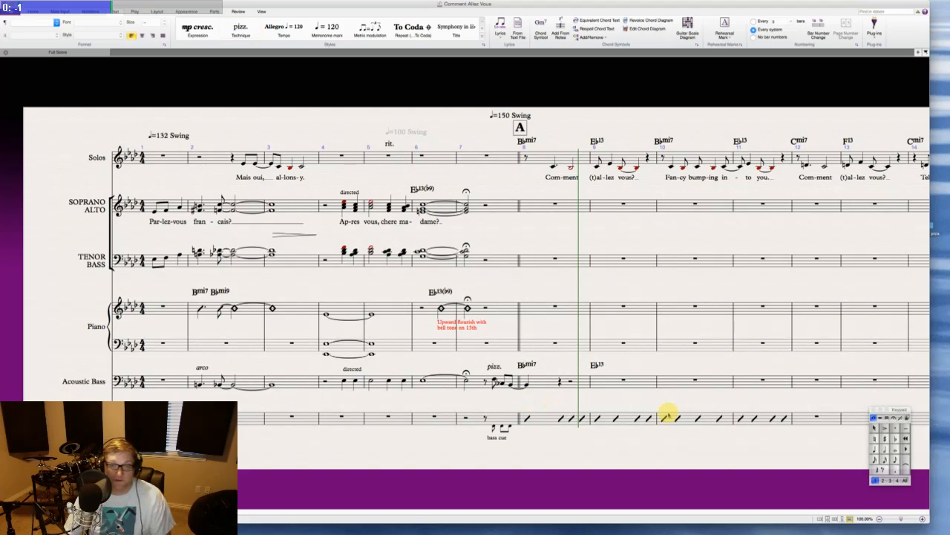
pyautogui.write('brushes ')
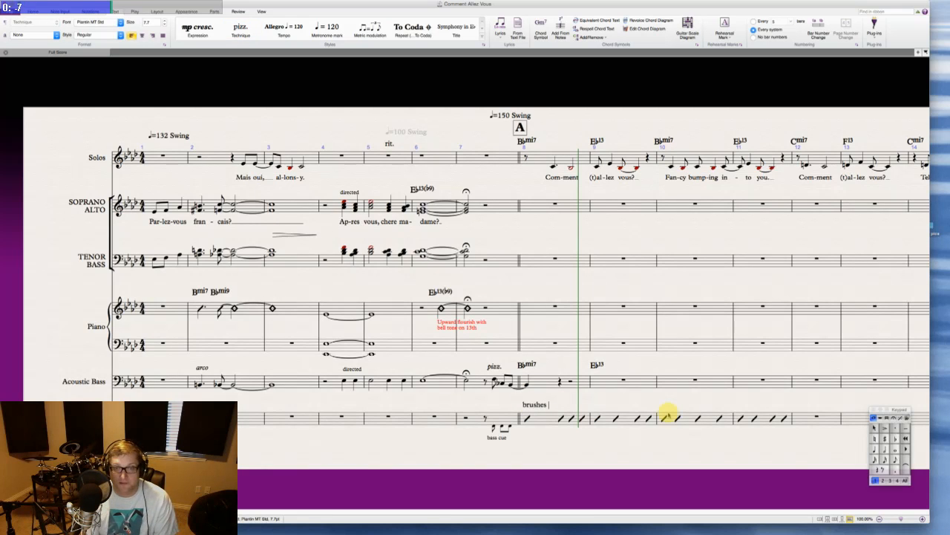
pyautogui.write('swing g')
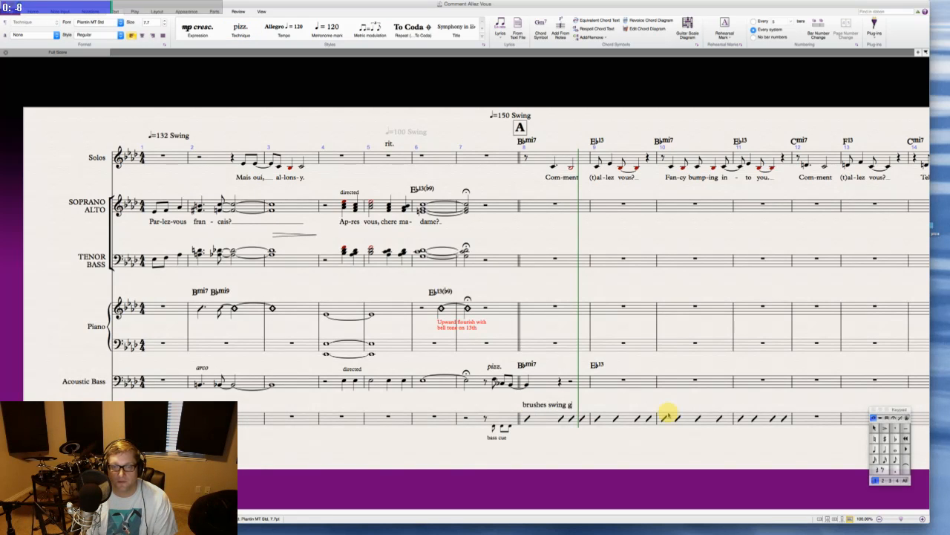
pyautogui.write('roove,')
pyautogui.press('Return')
pyautogui.write('broken')
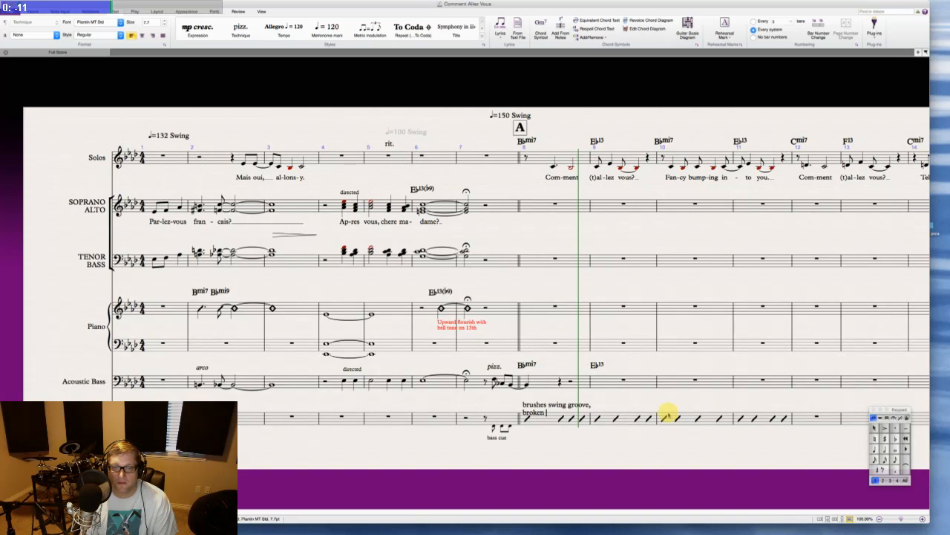
pyautogui.write(' two-feel')
pyautogui.press('Escape')
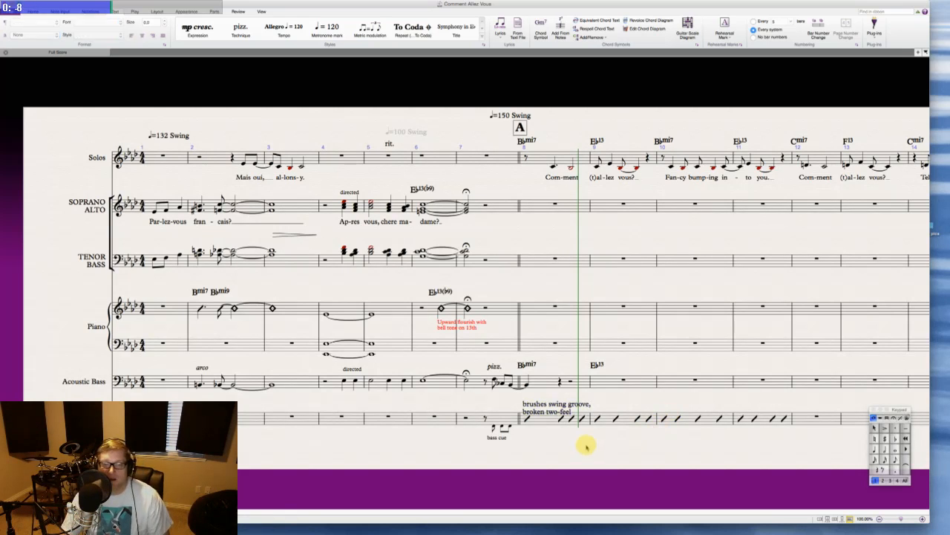
pyautogui.moveTo(546, 410); pyautogui.dragTo(550, 405)
pyautogui.click(567, 436)
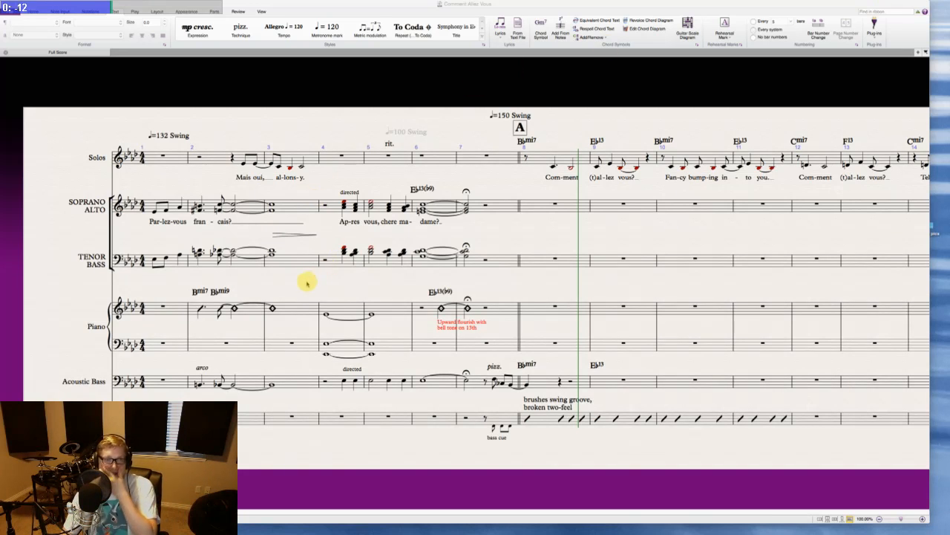
# - Add an mf dynamic to the first Soprano/Alto note in bar 1 and place it below the lyrics
pyautogui.click(304, 282)
pyautogui.hscroll(1, 304, 284)
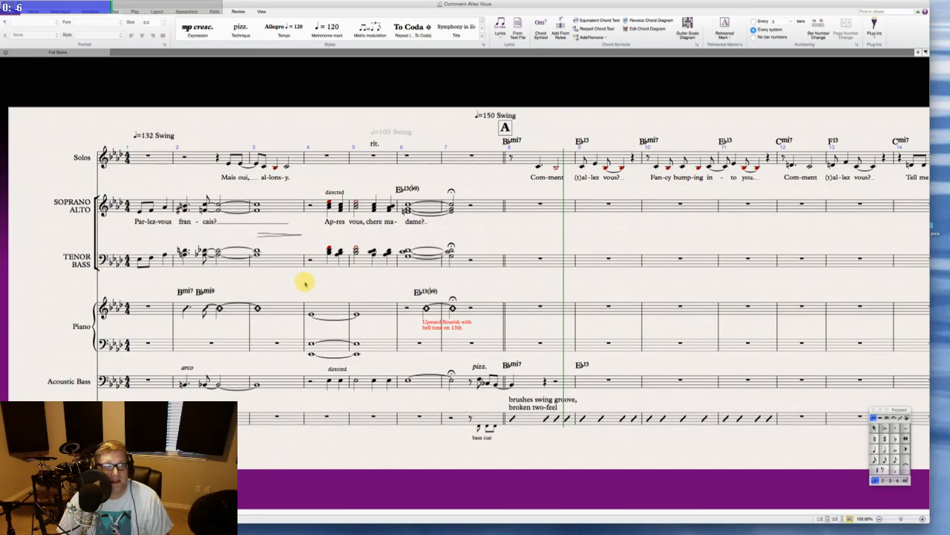
pyautogui.hscroll(-1, 305, 284)
pyautogui.hscroll(1, 304, 283)
pyautogui.hscroll(-2, 305, 283)
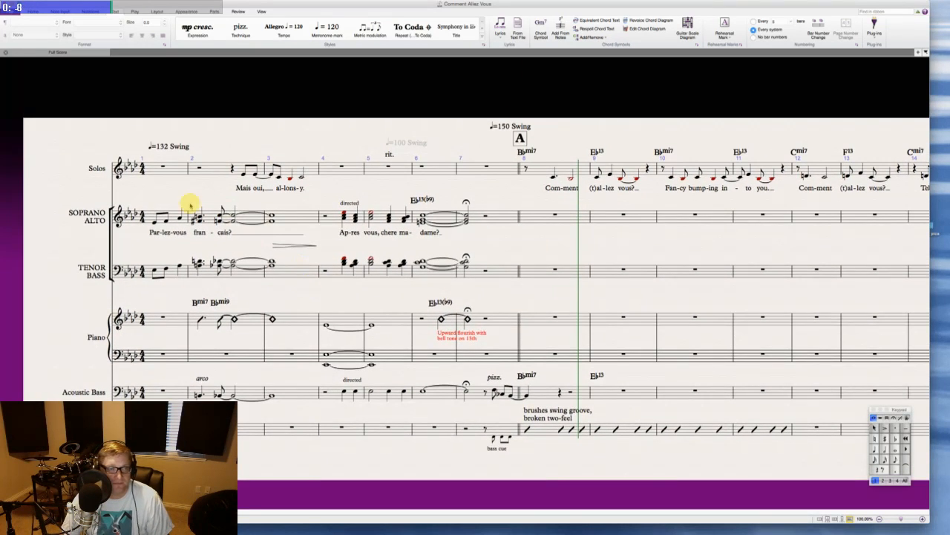
pyautogui.click(153, 222)
pyautogui.hotkey('ctrl', 'e')
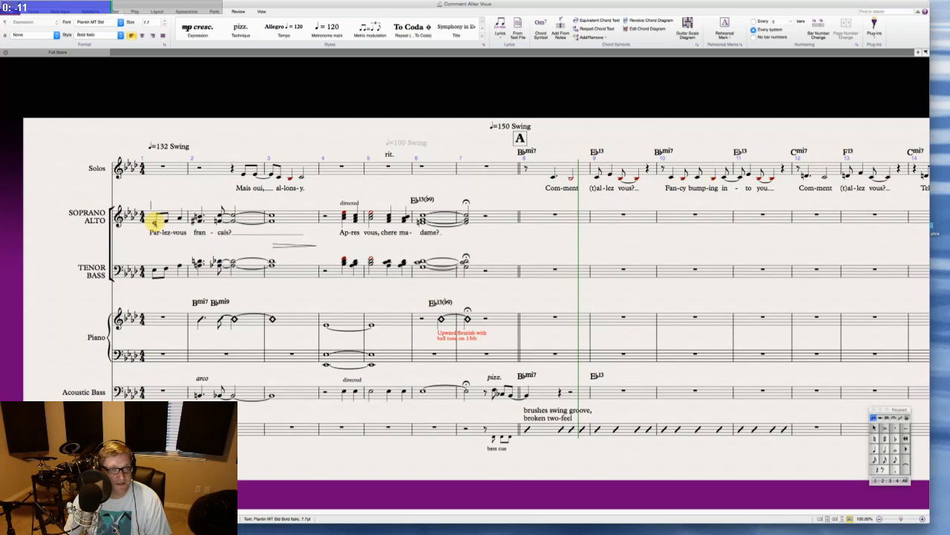
pyautogui.write('m')
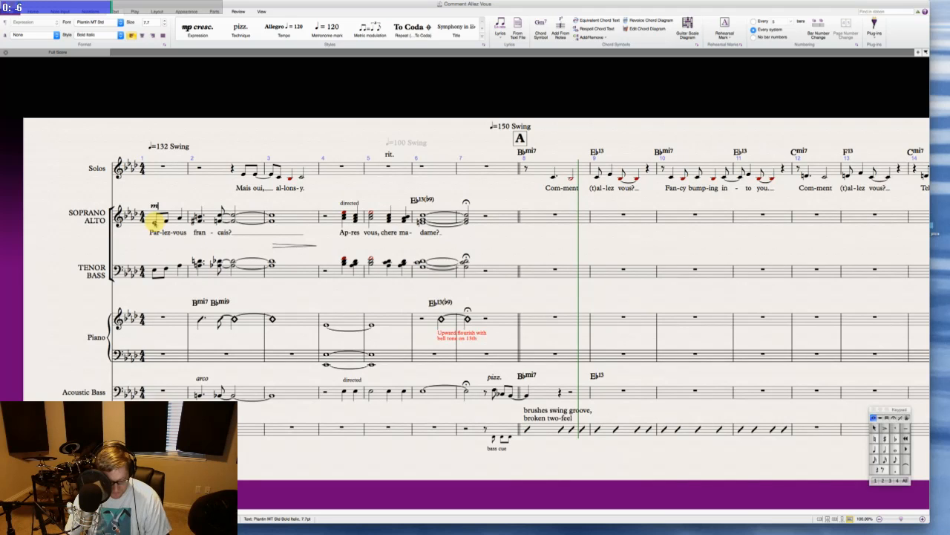
pyautogui.write('f')
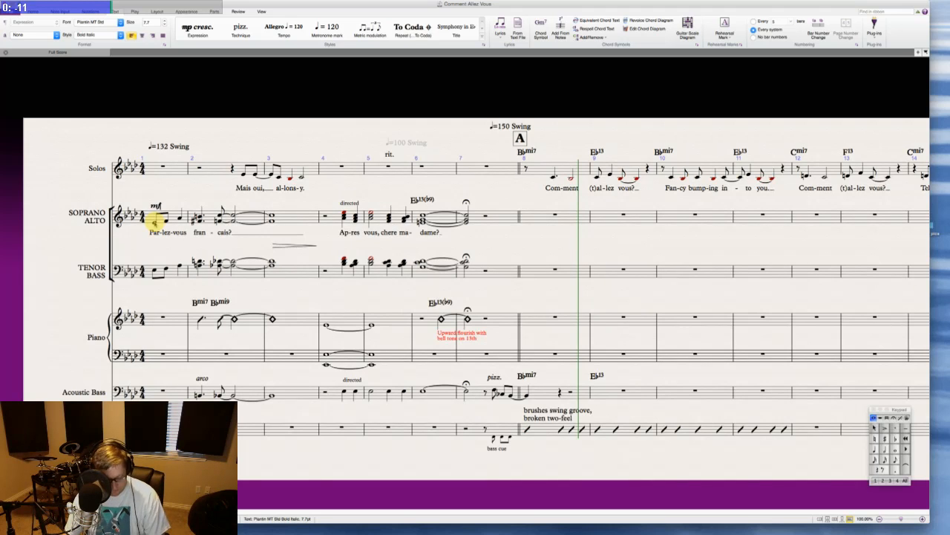
pyautogui.press('Escape')
pyautogui.press('Escape')
pyautogui.moveTo(155, 205); pyautogui.dragTo(153, 245)
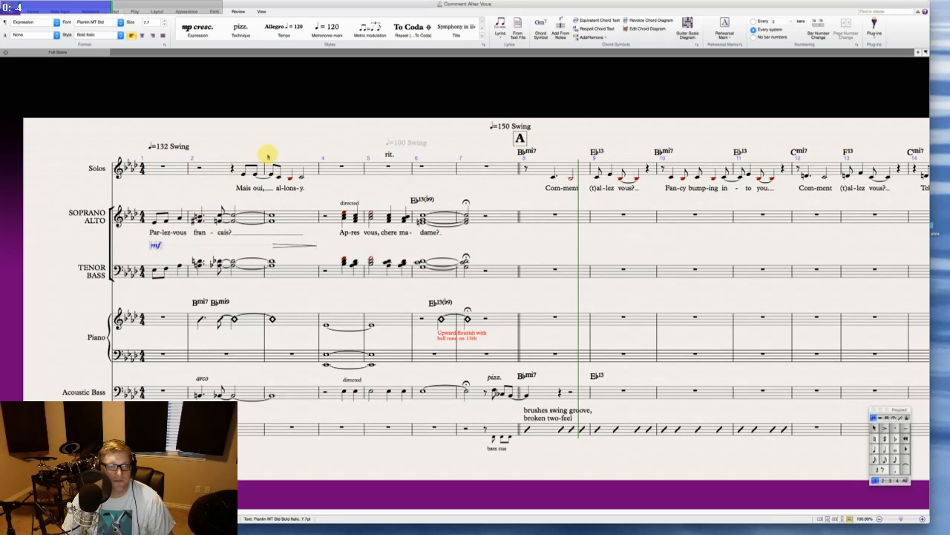
# - Add an mp dynamic above the Solos entry on "Mais oui" in bar 2
pyautogui.press('Escape')
pyautogui.press('super+e')
pyautogui.write('mp')
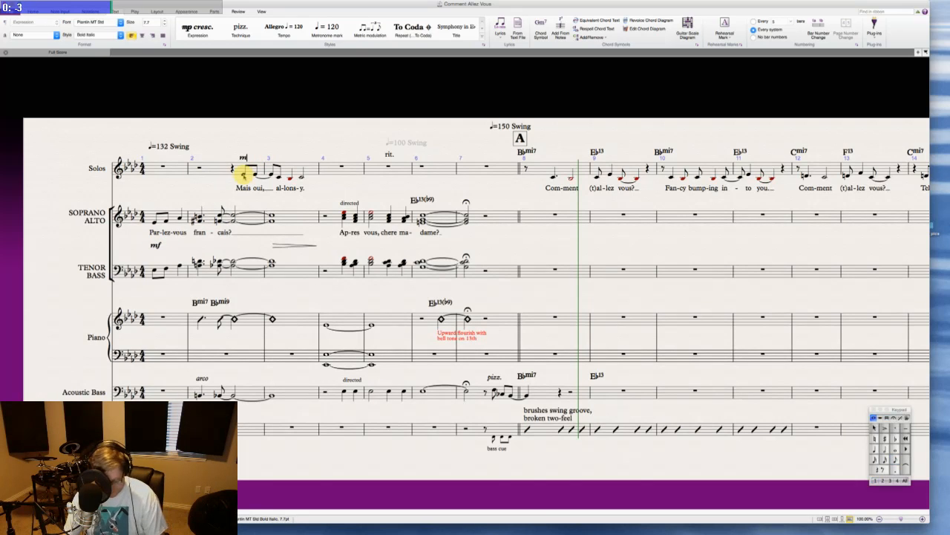
pyautogui.press('Escape')
pyautogui.press('Escape')
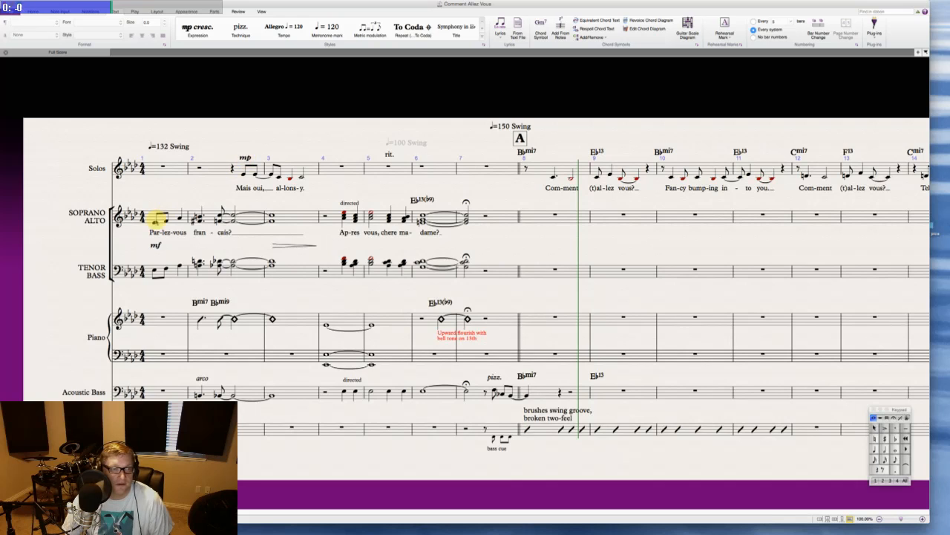
# - Copy the choir's mf dynamic to beneath the first slash in bar 2 of the Piano's upper staff
pyautogui.click(156, 245)
pyautogui.keyDown('alt'); pyautogui.click(199, 334); pyautogui.keyUp('alt')
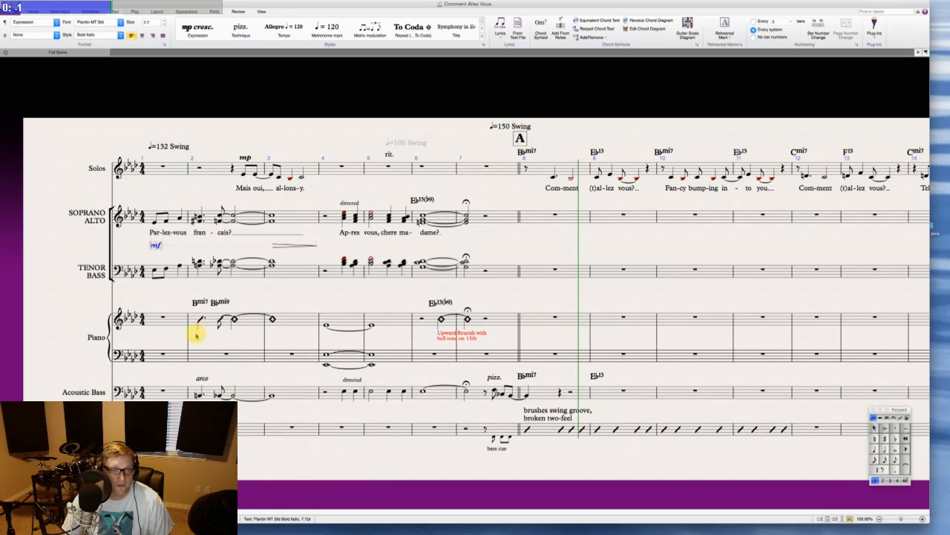
pyautogui.press('Escape')
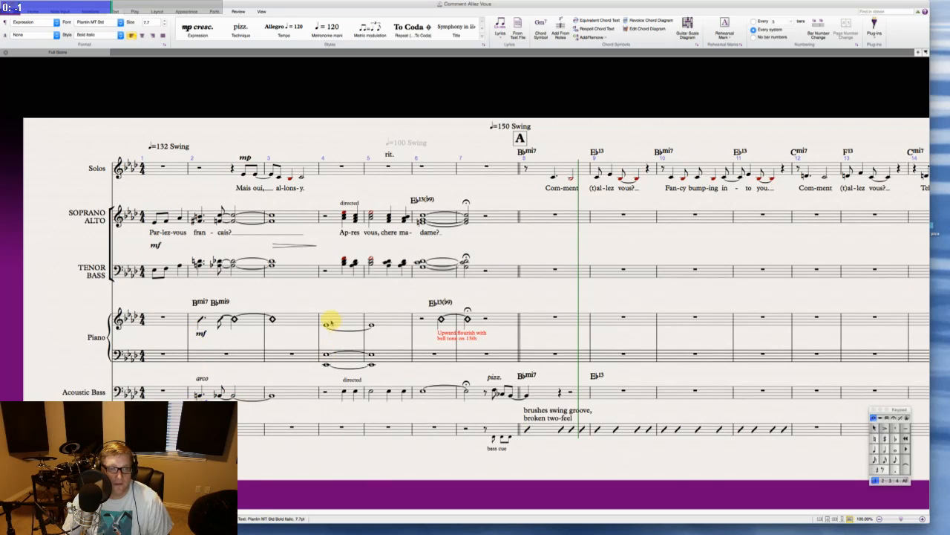
# - Try copying the Solos mp dynamic between the Piano staves at the start of bar 4
pyautogui.click(245, 158)
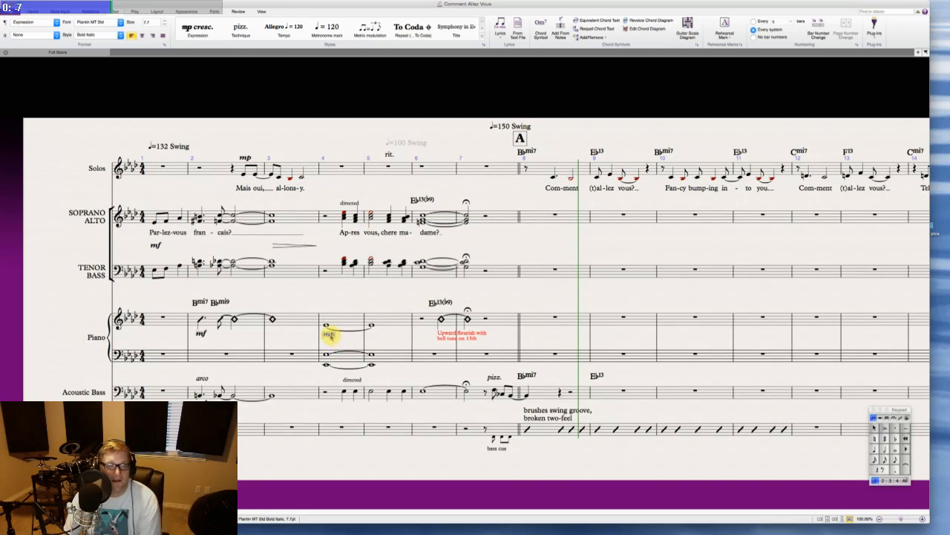
pyautogui.press('Delete')
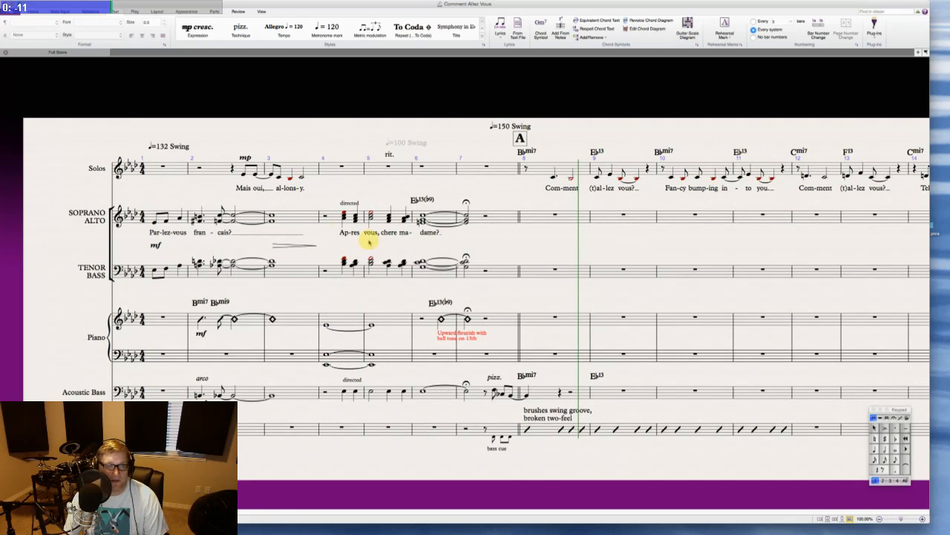
# - Copy the Soprano/Alto mf dynamic from bar 1 to beneath the "Apres vous" entry in bar 4
pyautogui.click(158, 243)
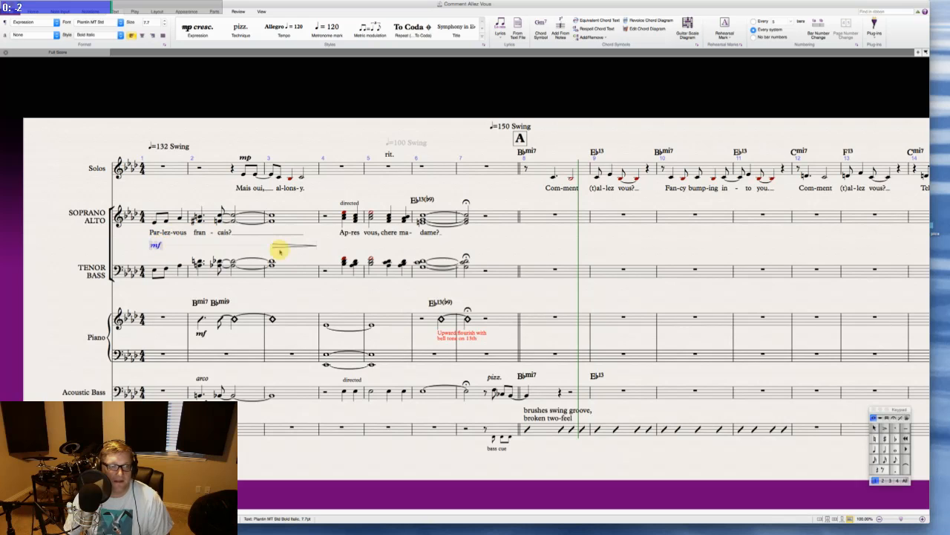
pyautogui.keyDown('alt'); pyautogui.click(341, 241); pyautogui.keyUp('alt')
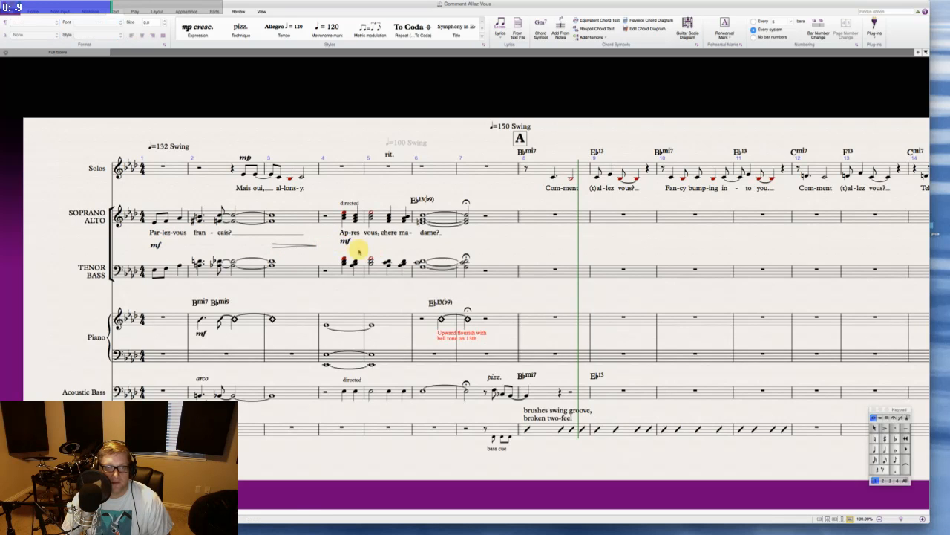
pyautogui.moveTo(346, 241)
pyautogui.mouseDown()
pyautogui.moveTo(346, 259)
pyautogui.moveTo(344, 240)
pyautogui.mouseUp()
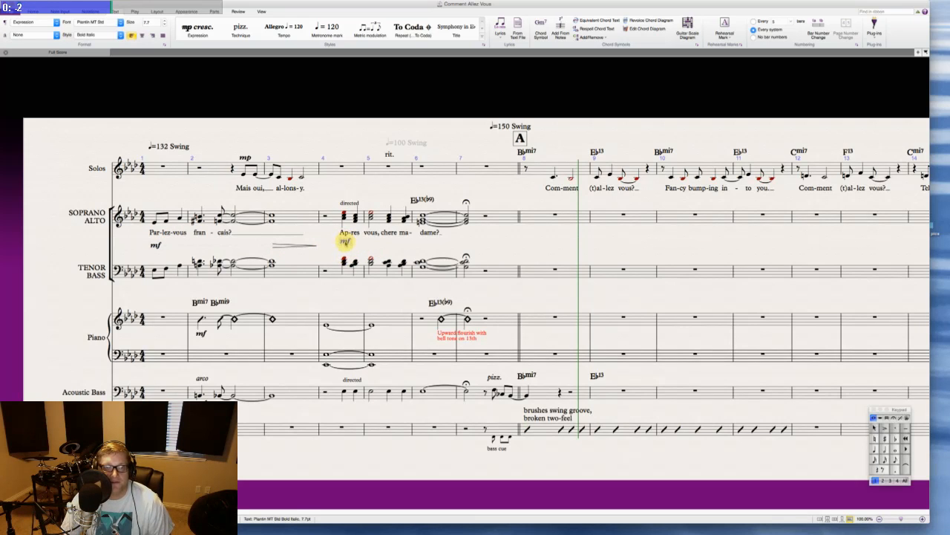
pyautogui.click(391, 245)
# - Add an mp dynamic to the Piano's diamond note in bar 6 and place it just before the red flourish instruction
pyautogui.moveTo(432, 310); pyautogui.dragTo(290, 315)
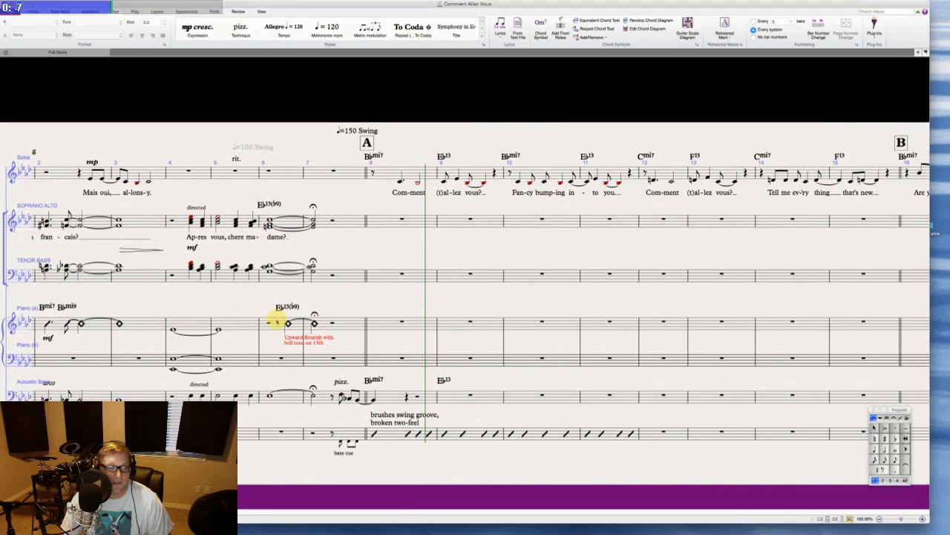
pyautogui.click(288, 324)
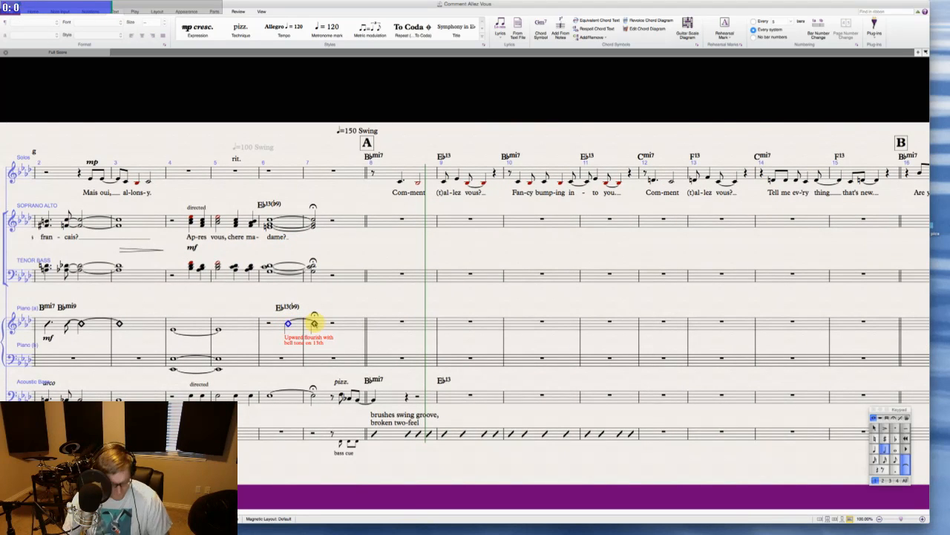
pyautogui.press('super+e')
pyautogui.write('mp')
pyautogui.click(330, 296)
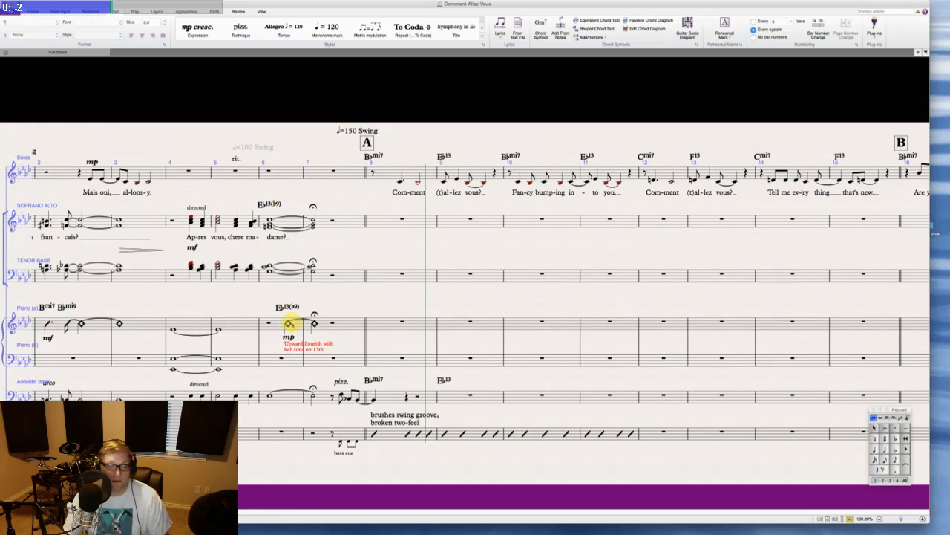
pyautogui.moveTo(288, 338); pyautogui.dragTo(273, 336)
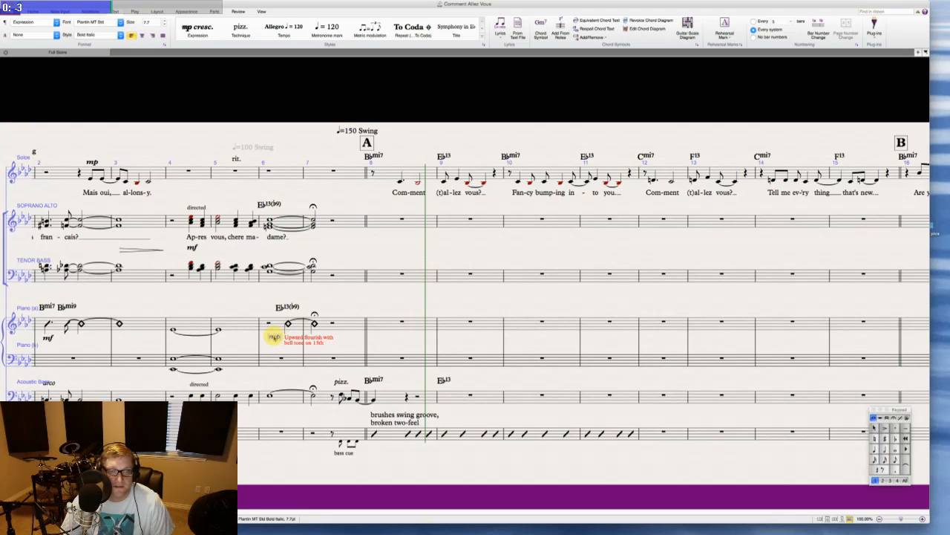
pyautogui.click(356, 313)
# - Add an mp dynamic to the first note of the Acoustic Bass pizz. pickup in bar 7
pyautogui.hscroll(1, 356, 314)
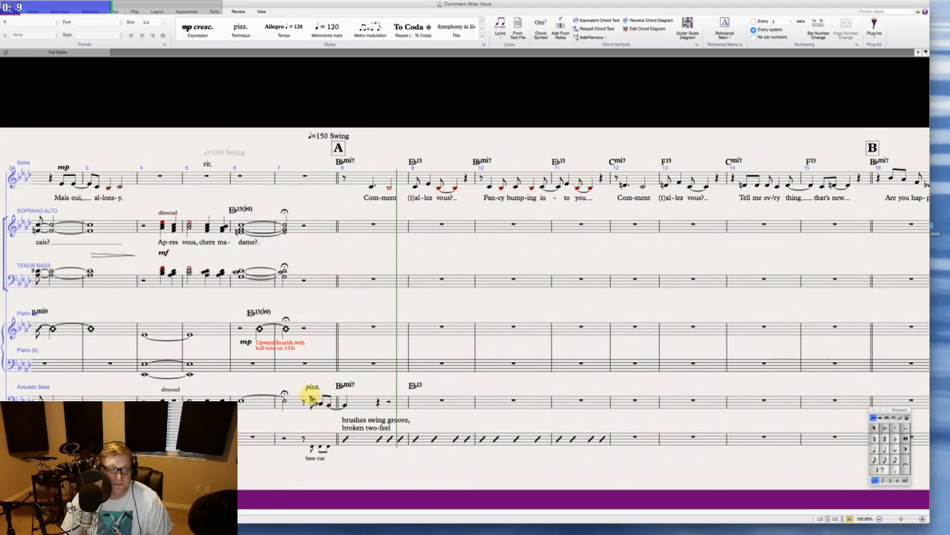
pyautogui.click(312, 401)
pyautogui.press('super+e')
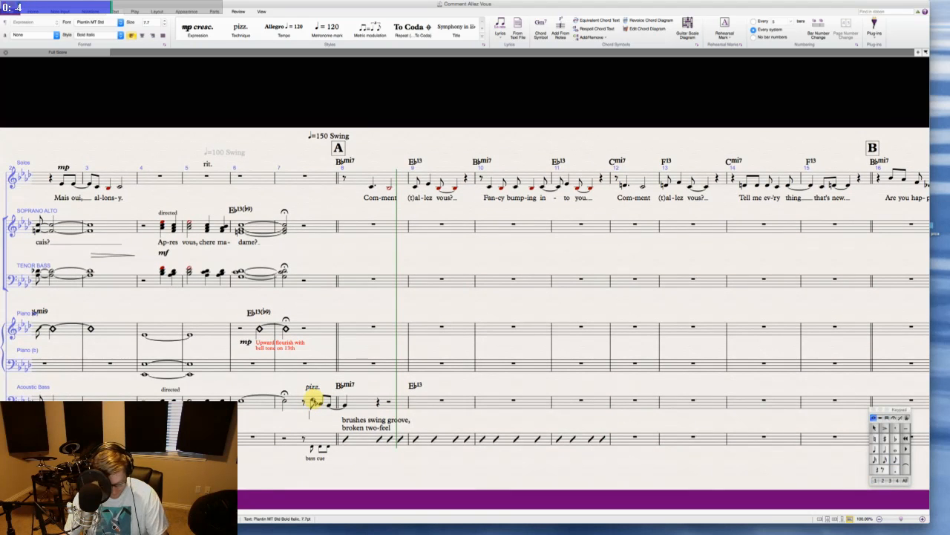
pyautogui.write('mp')
pyautogui.click(324, 377)
# - Copy the bass pickup's mp dynamic to beneath the first drum slash at letter A
pyautogui.click(317, 417)
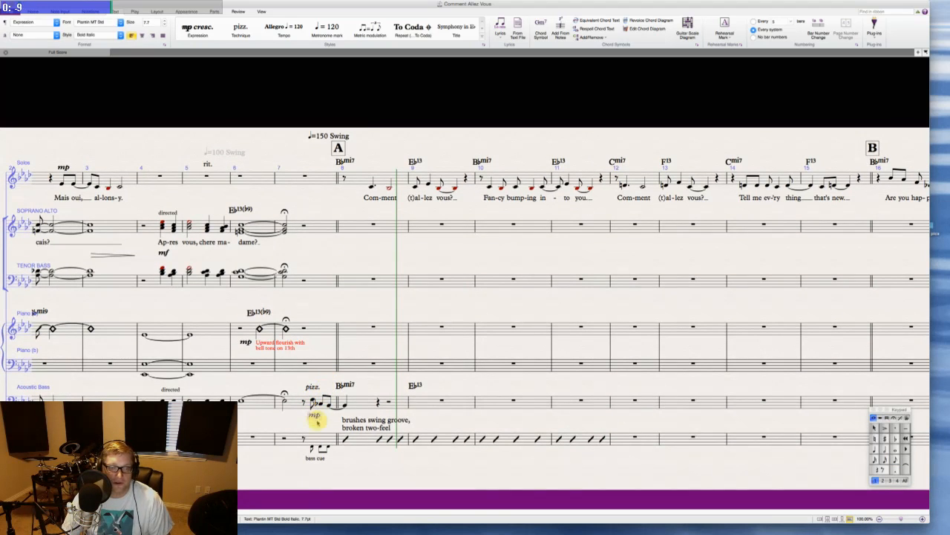
pyautogui.keyDown('alt'); pyautogui.click(344, 452); pyautogui.keyUp('alt')
pyautogui.press('Escape')
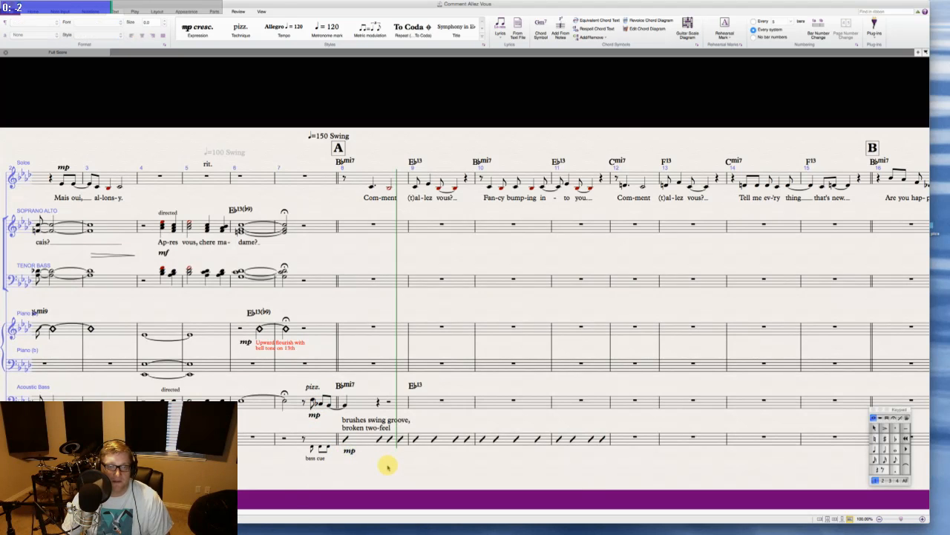
# - Look over the score from the opening bars through letters A and B to the sections at C and D
pyautogui.hscroll(3, 387, 464)
pyautogui.hscroll(5, 387, 465)
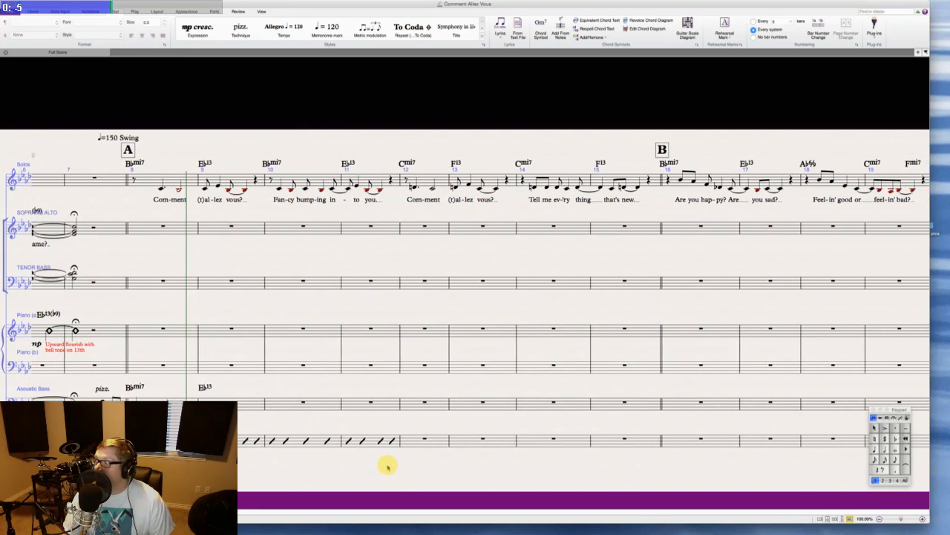
pyautogui.hscroll(-2, 386, 465)
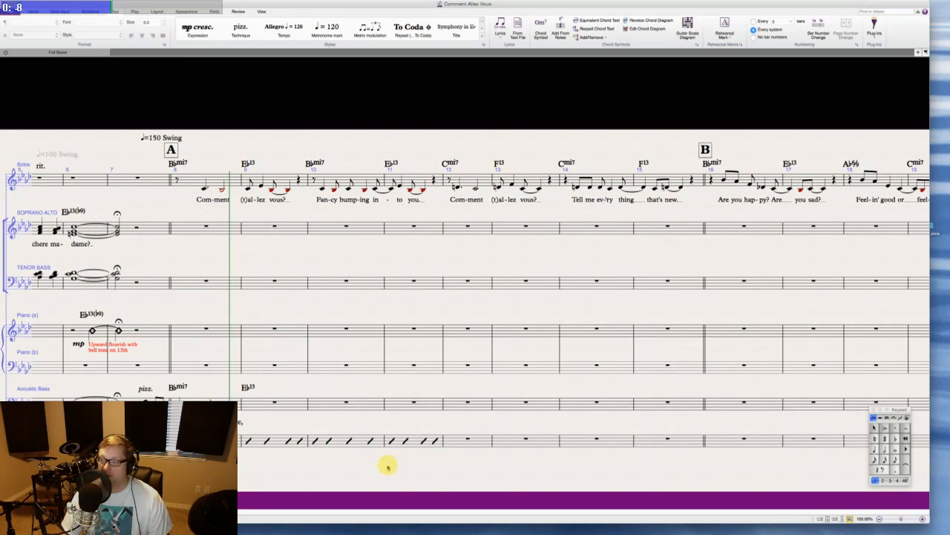
pyautogui.hscroll(-10, 390, 471)
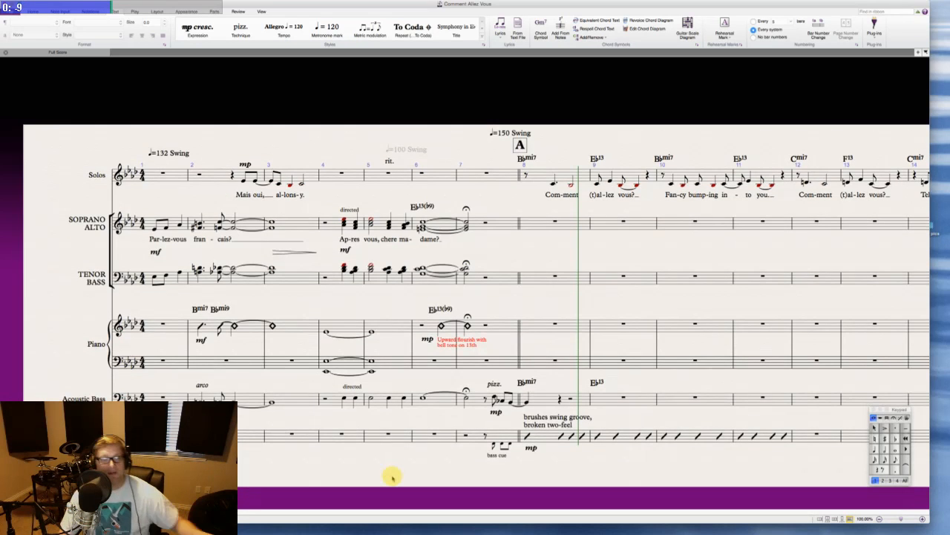
pyautogui.hscroll(3, 393, 475)
pyautogui.hscroll(-3, 393, 477)
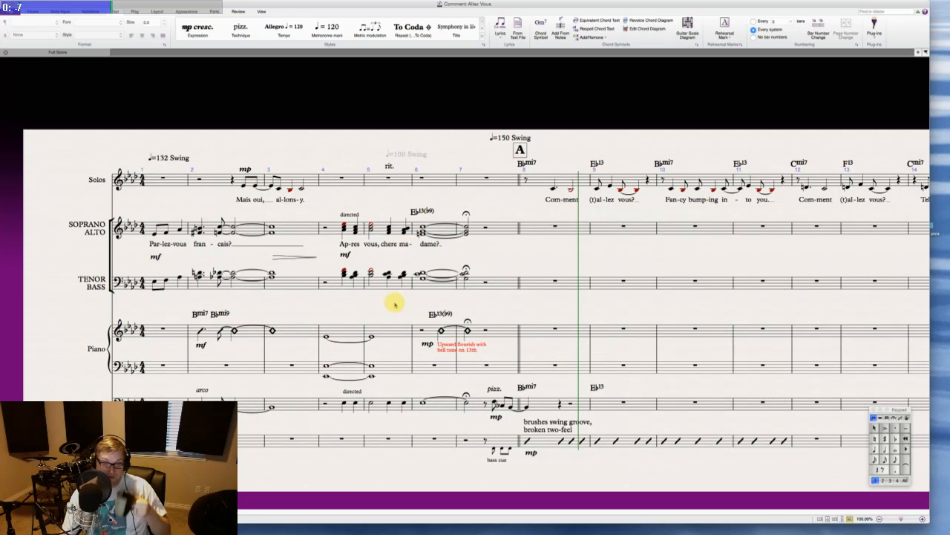
pyautogui.hscroll(20, 395, 303)
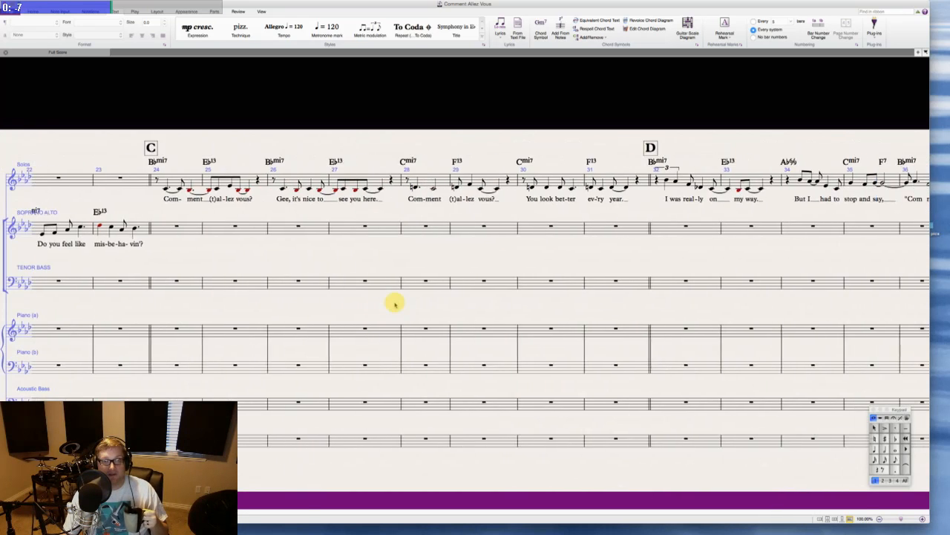
# - Tighten the note spacing in bar 8 of the Solos staff by shifting its first note slightly earlier
pyautogui.hscroll(20, 395, 303)
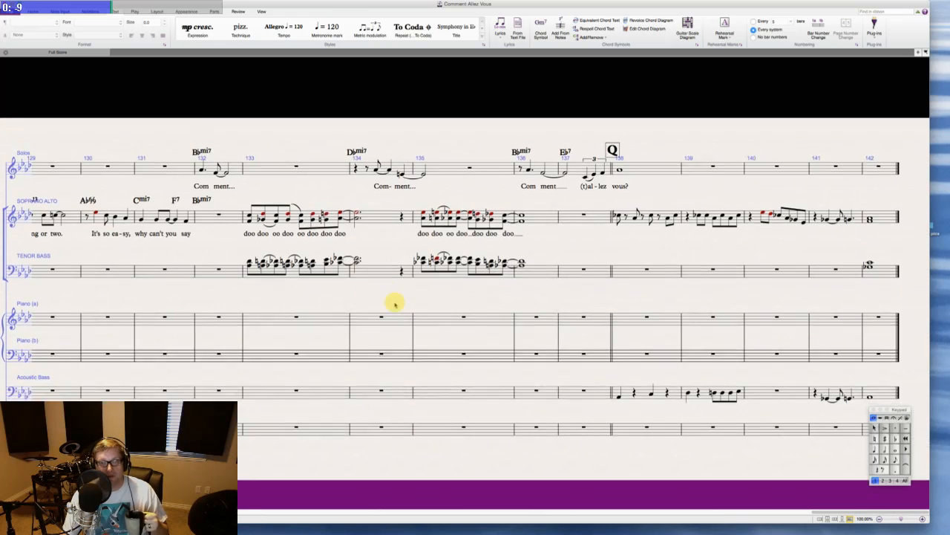
pyautogui.hscroll(-20, 395, 303)
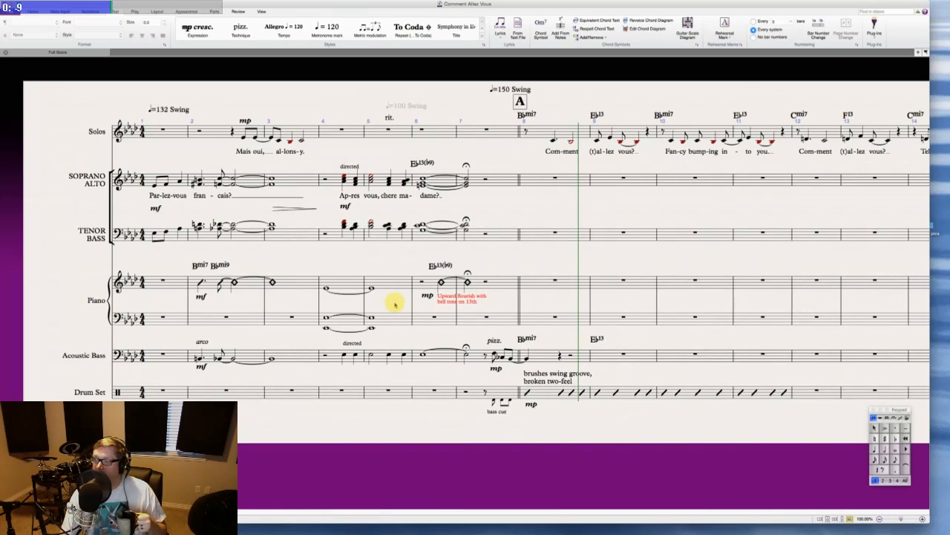
pyautogui.scroll(3, 395, 303)
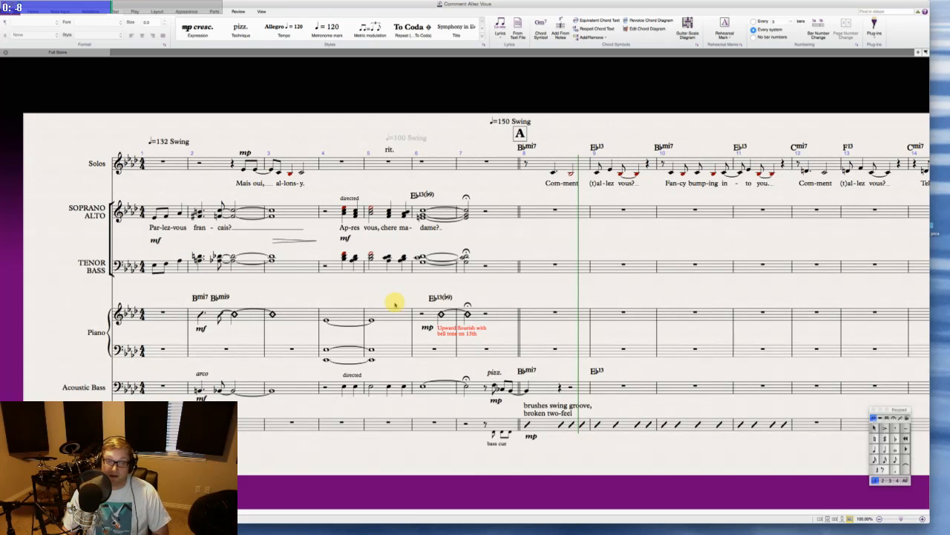
pyautogui.hscroll(3, 520, 293)
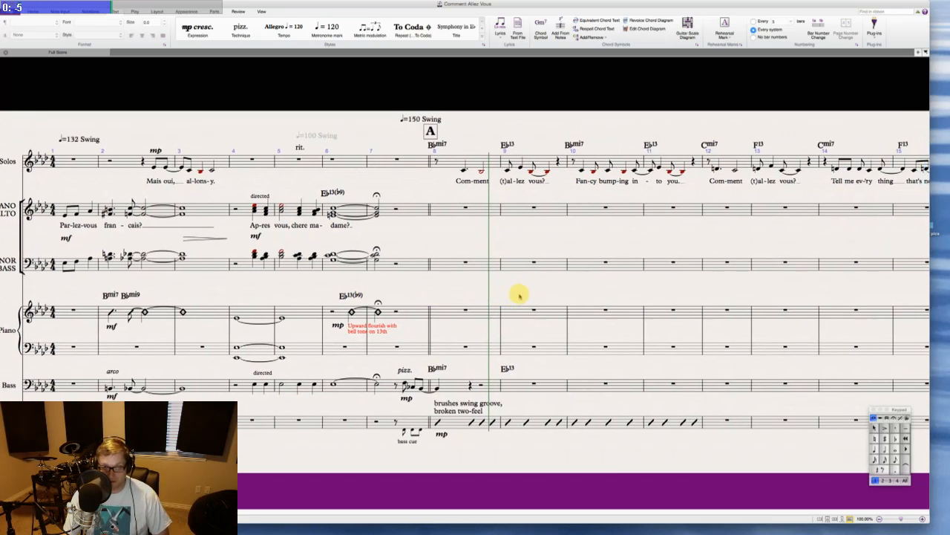
pyautogui.hscroll(1, 519, 295)
pyautogui.hscroll(1, 519, 295)
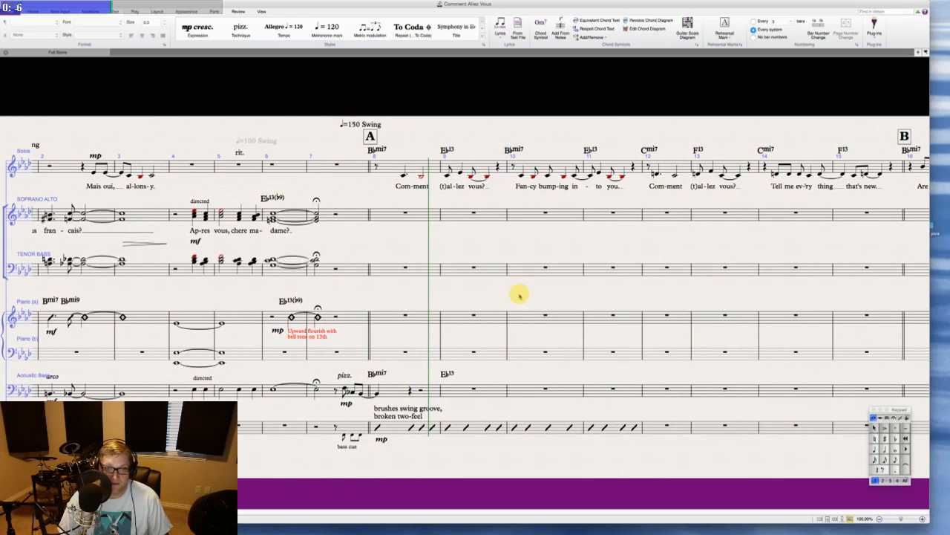
pyautogui.hscroll(-1, 519, 296)
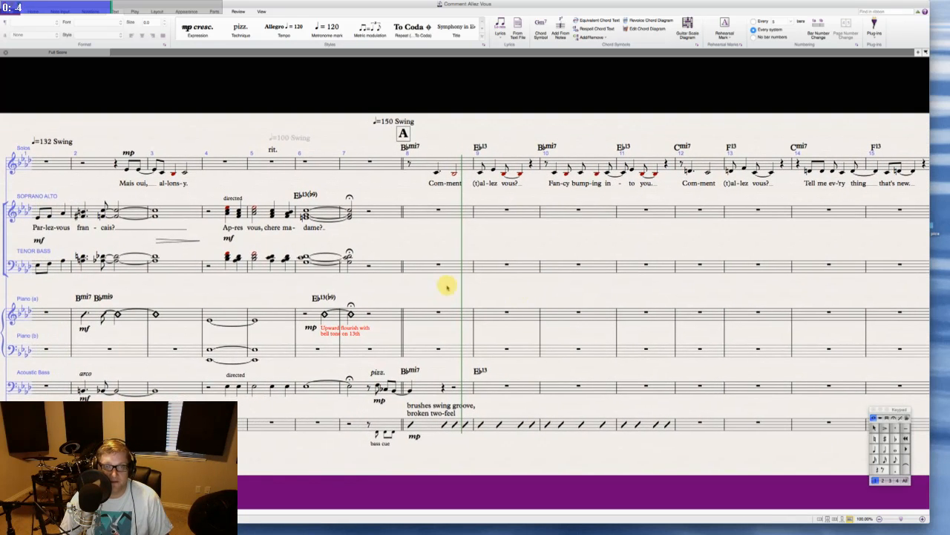
pyautogui.moveTo(437, 172)
pyautogui.mouseDown()
pyautogui.moveTo(421, 172)
pyautogui.moveTo(431, 173)
pyautogui.mouseUp()
pyautogui.click(426, 242)
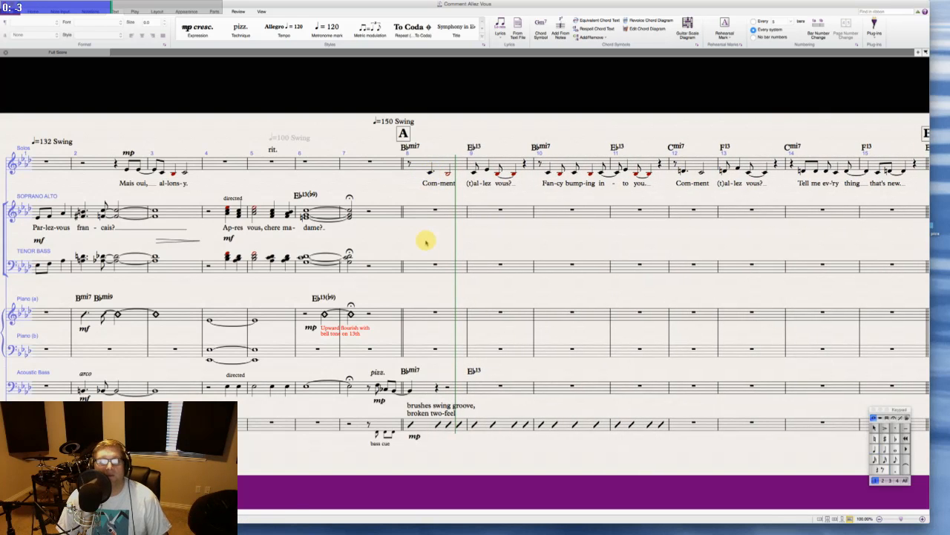
# - Add the technique text "broken two-feel" over bar 8 of the Acoustic Bass staff and place it above the chord symbol
pyautogui.hscroll(1, 426, 242)
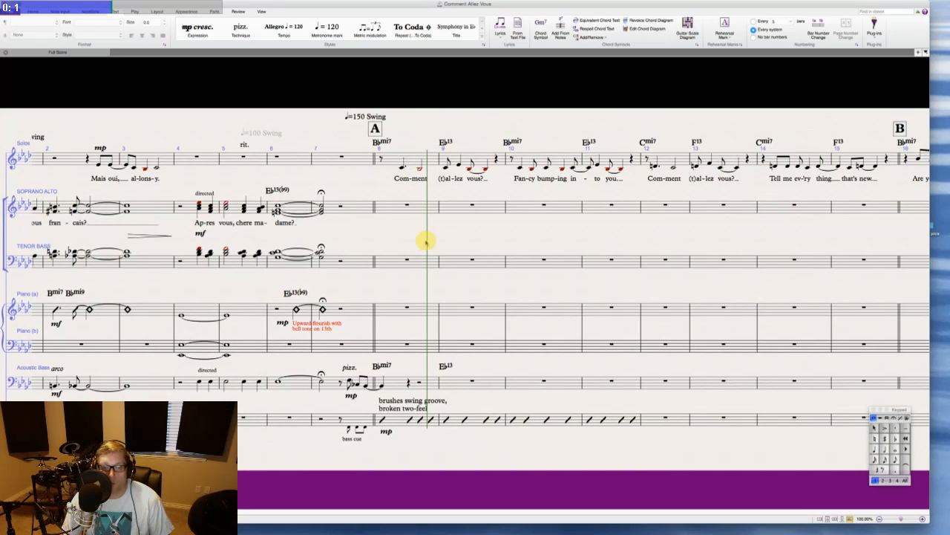
pyautogui.hscroll(2, 426, 242)
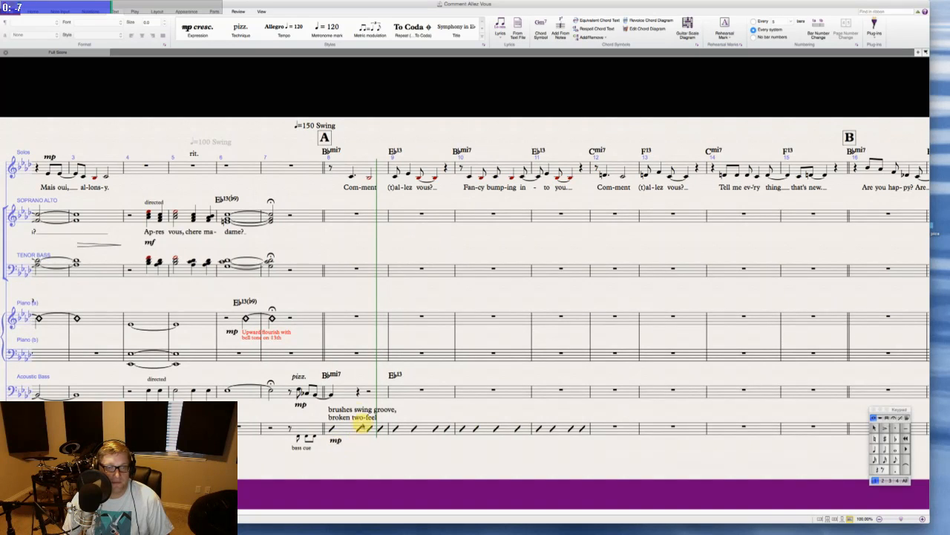
pyautogui.doubleClick(352, 377)
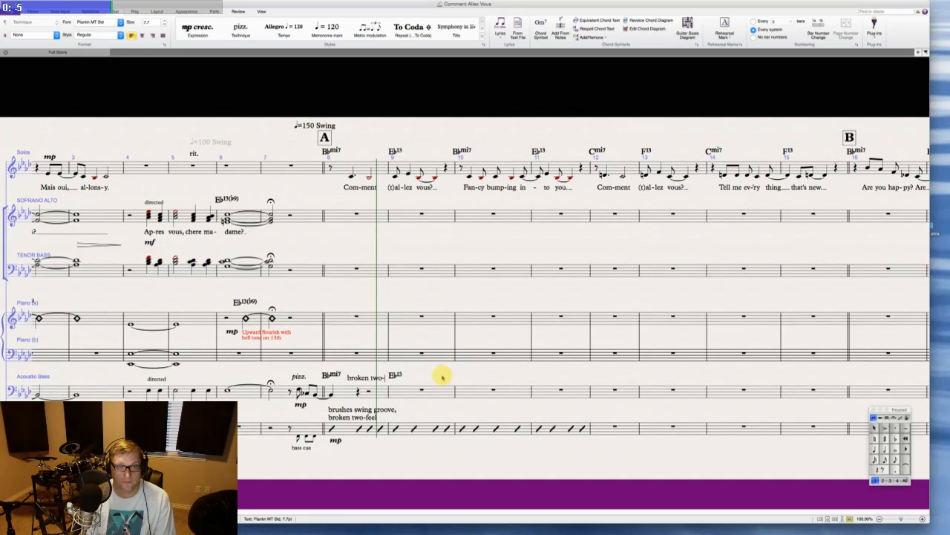
pyautogui.press('Escape')
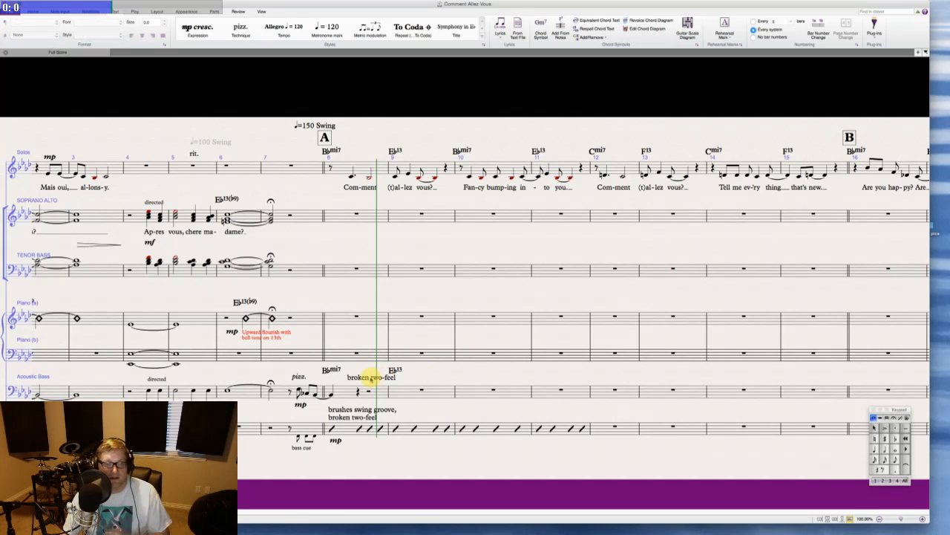
pyautogui.moveTo(371, 375); pyautogui.dragTo(358, 369)
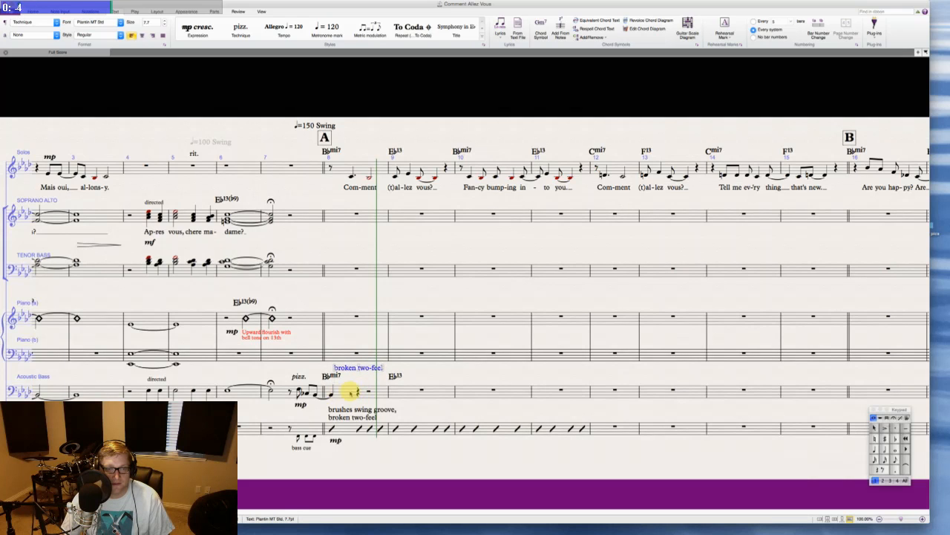
# - Fill bars 8 to 11 of the Acoustic Bass staff with repeated middle-line D quarter notes
pyautogui.click(351, 392)
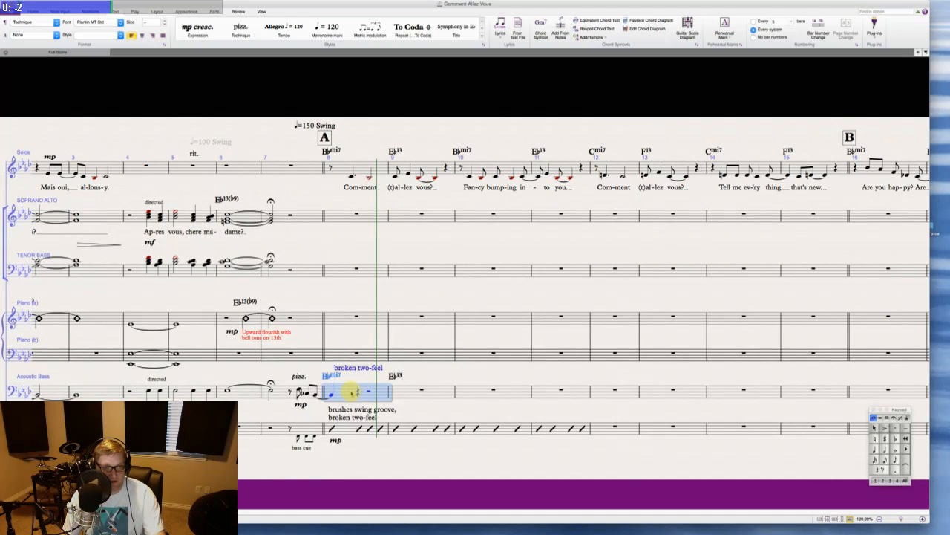
pyautogui.click(352, 392)
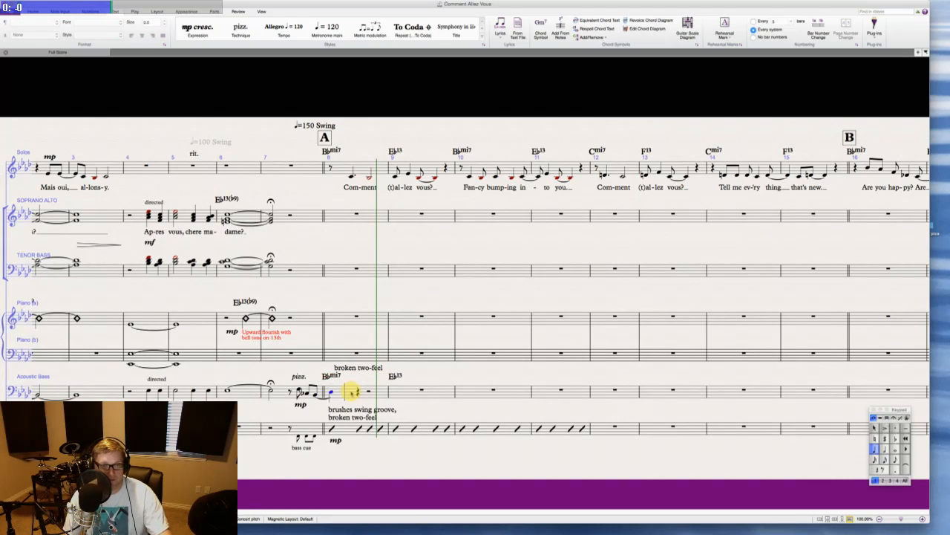
pyautogui.press('d')
pyautogui.press('d')
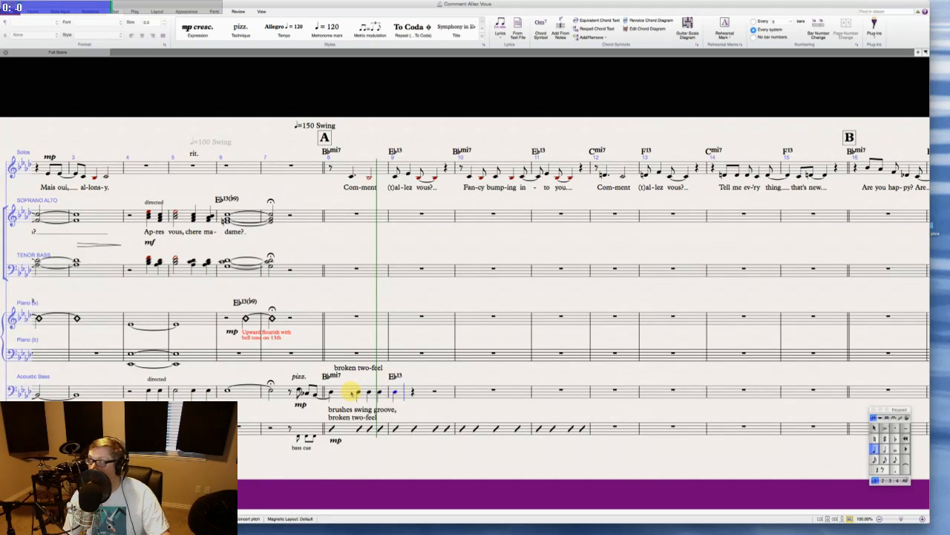
pyautogui.press('d')
pyautogui.press('d')
pyautogui.press('d')
pyautogui.press('d')
pyautogui.press('d')
pyautogui.press('d')
pyautogui.press('d')
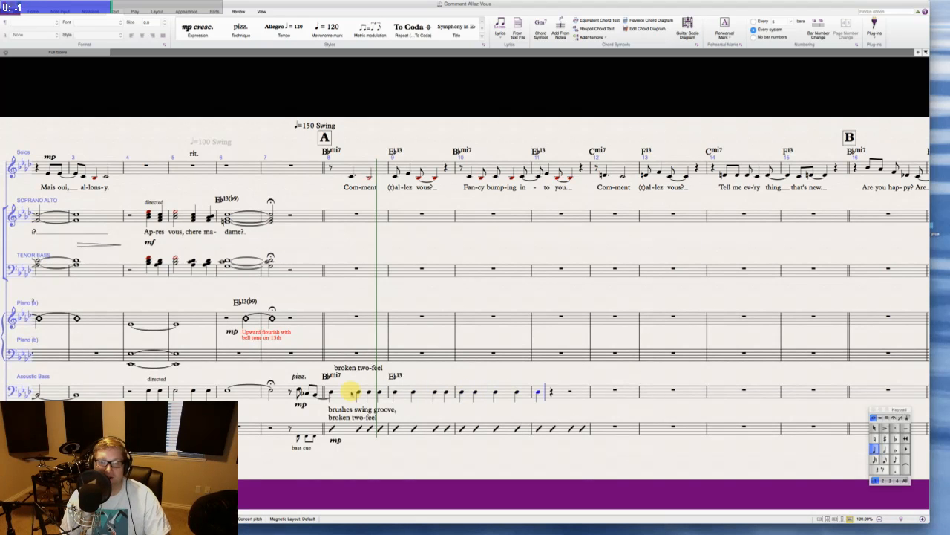
pyautogui.press('d')
pyautogui.press('d')
pyautogui.press('d')
# - Change the Acoustic Bass notes in bars 8 to 11 to slash noteheads
pyautogui.click(341, 392)
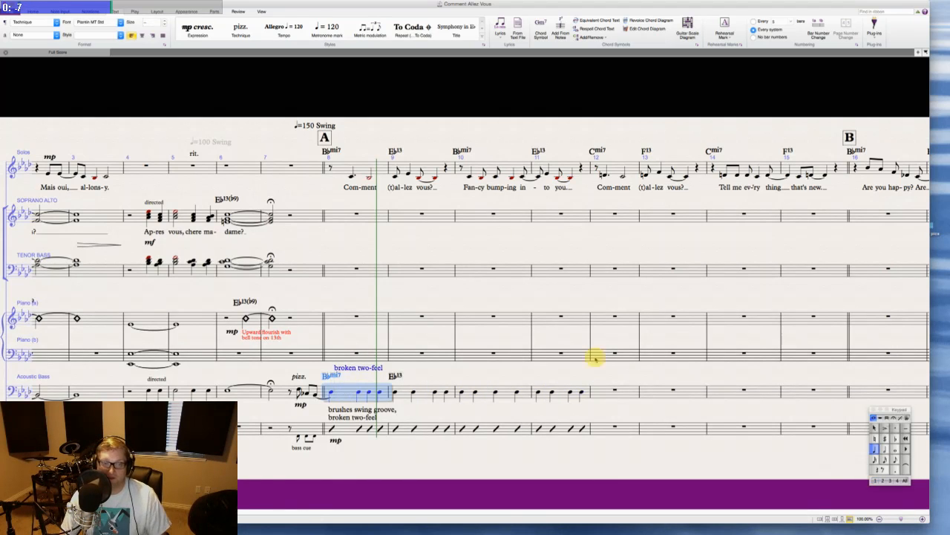
pyautogui.keyDown('shift'); pyautogui.click(578, 390); pyautogui.keyUp('shift')
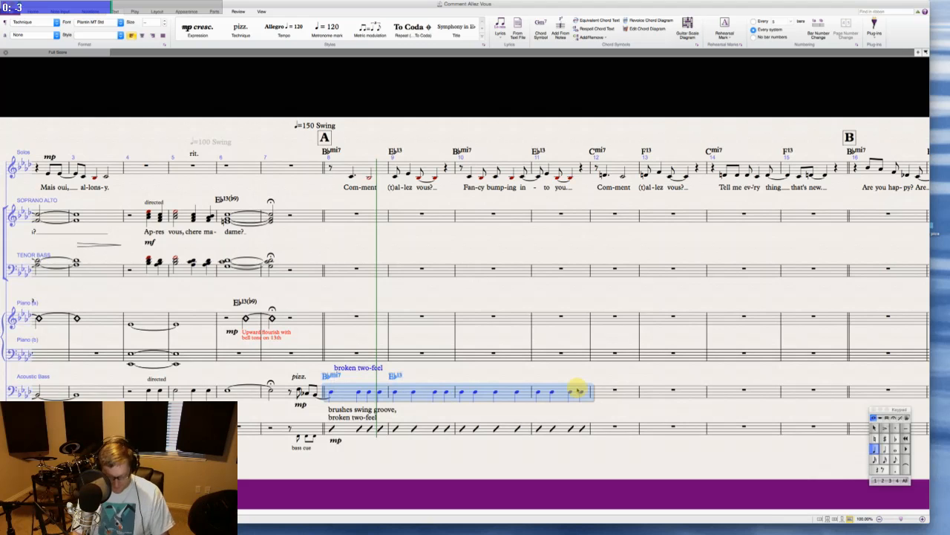
pyautogui.hotkey('alt', 'shift', '3')
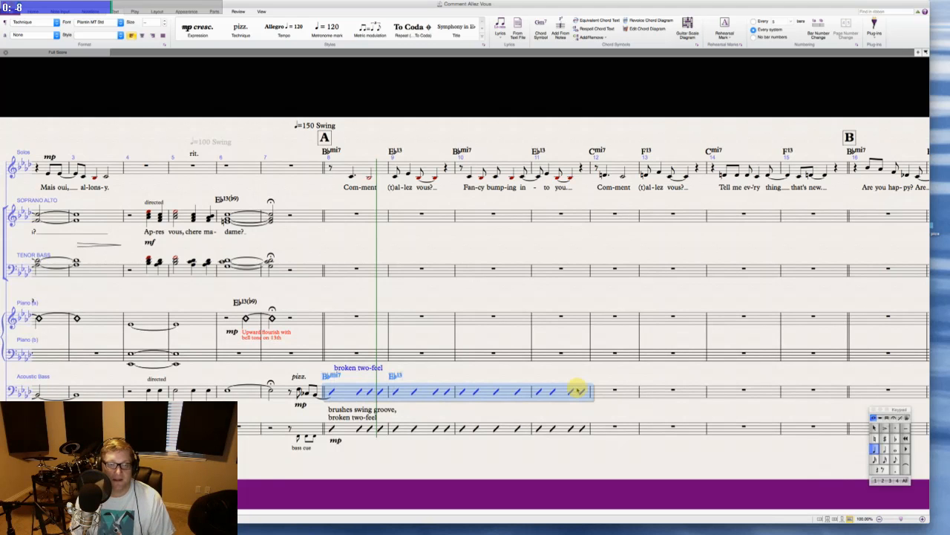
pyautogui.click(463, 375)
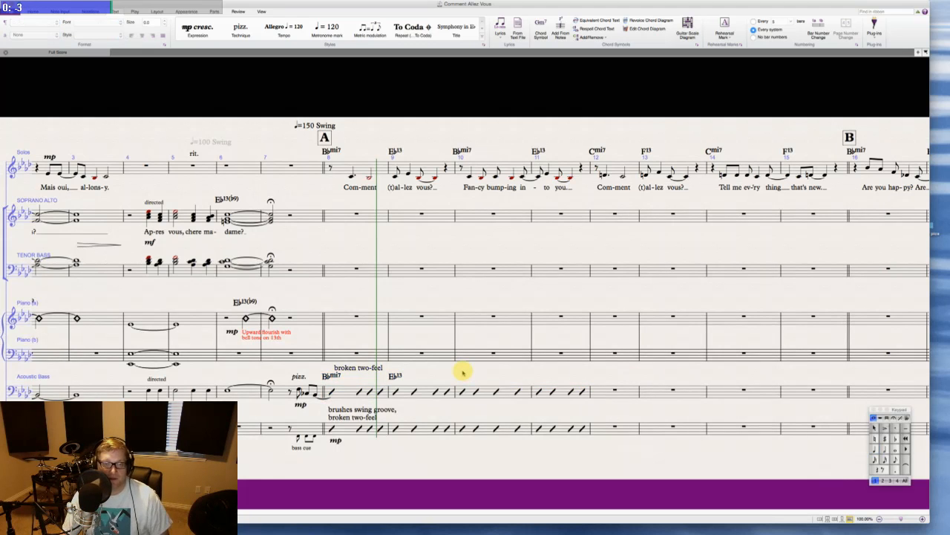
# - Reduce the bass and drum "broken two-feel" texts in bar 8 to size 5.7
pyautogui.hscroll(1, 462, 371)
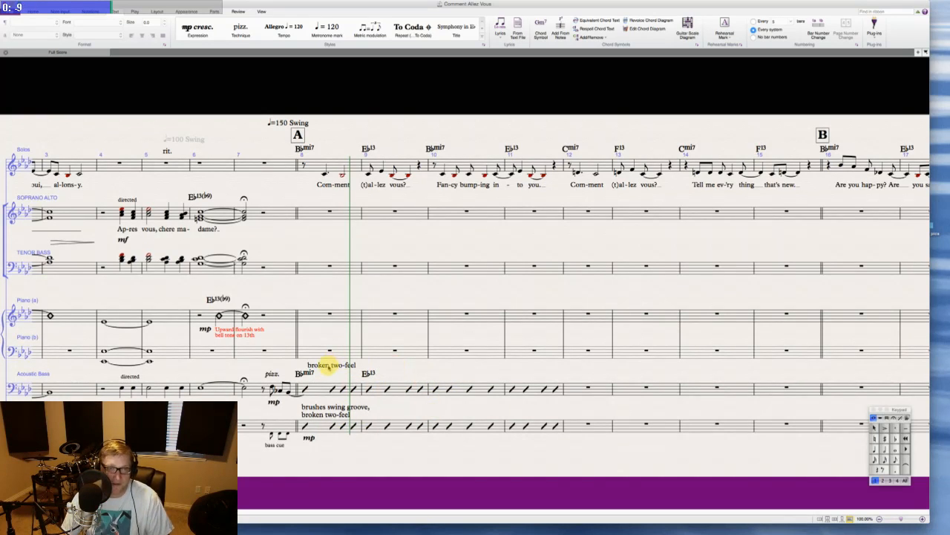
pyautogui.click(329, 365)
pyautogui.keyDown('super'); pyautogui.click(324, 410); pyautogui.keyUp('super')
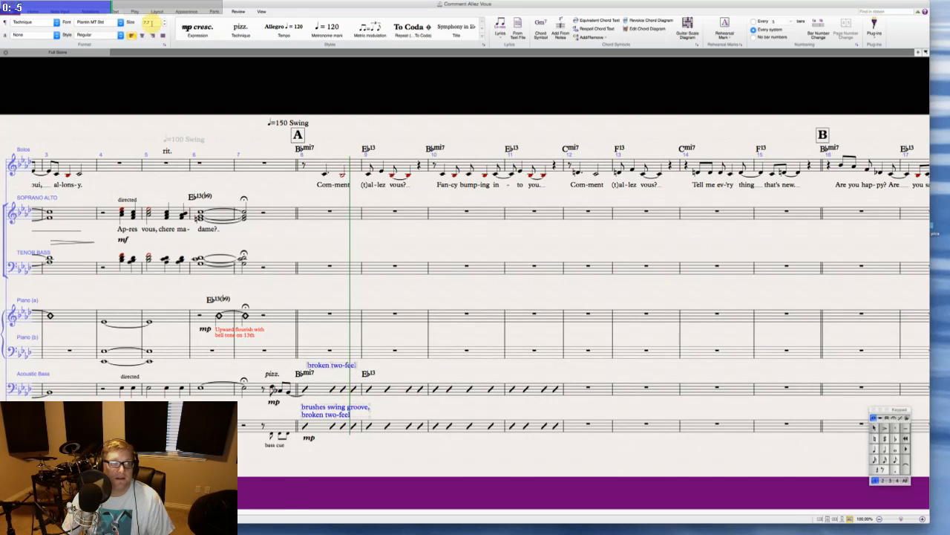
pyautogui.click(165, 25)
pyautogui.click(164, 25)
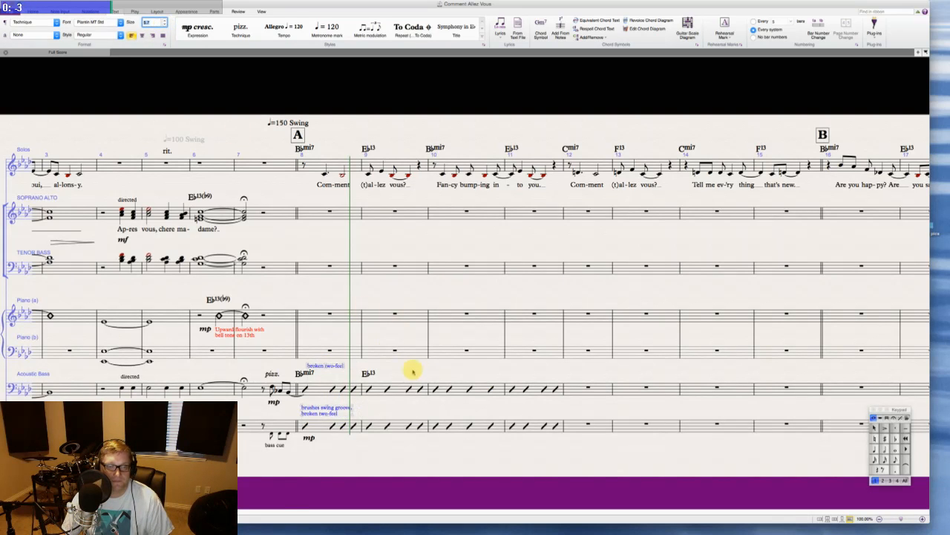
pyautogui.press('Escape')
# - Copy the bass and drum slashes from bars 10–11 and fill bars 12 to 39 of both staves with them
pyautogui.hscroll(2, 404, 369)
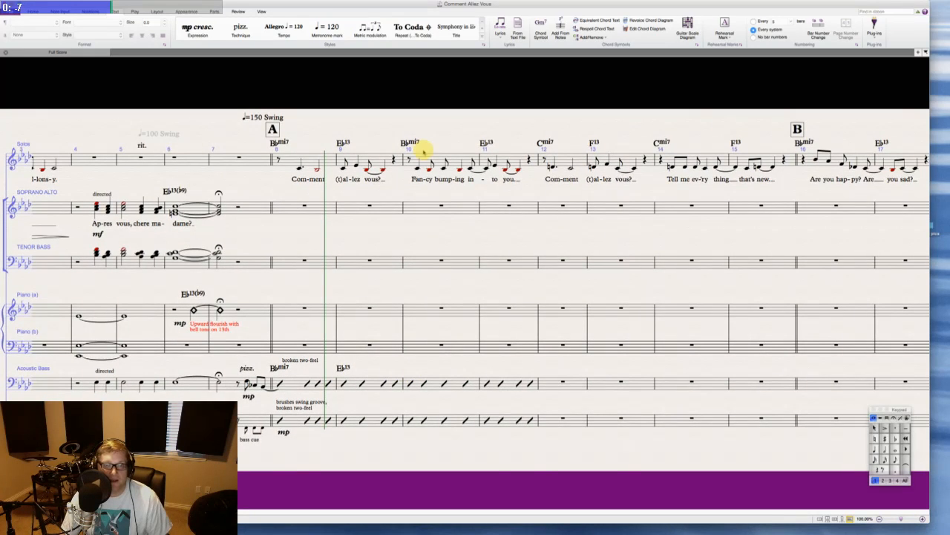
pyautogui.click(435, 382)
pyautogui.keyDown('shift'); pyautogui.click(529, 420); pyautogui.keyUp('shift')
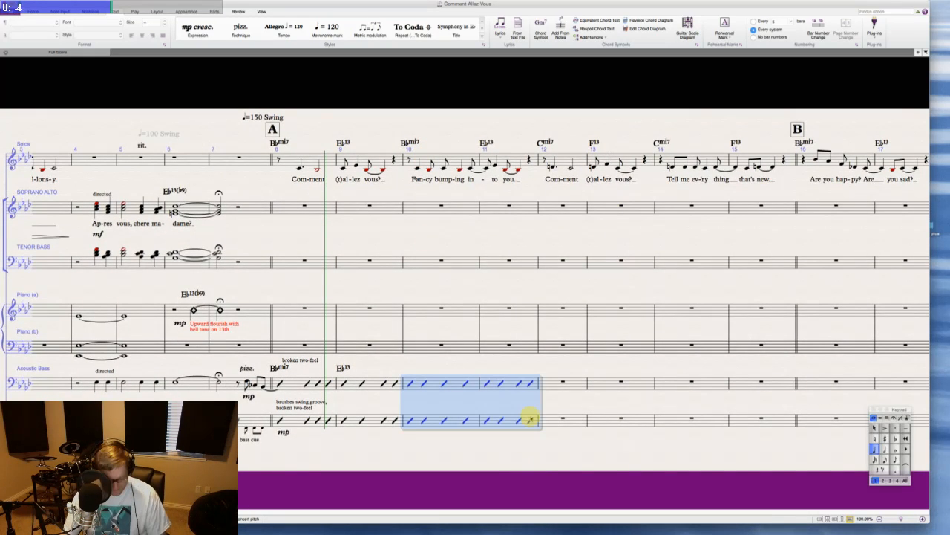
pyautogui.click(550, 385)
pyautogui.hscroll(15, 550, 384)
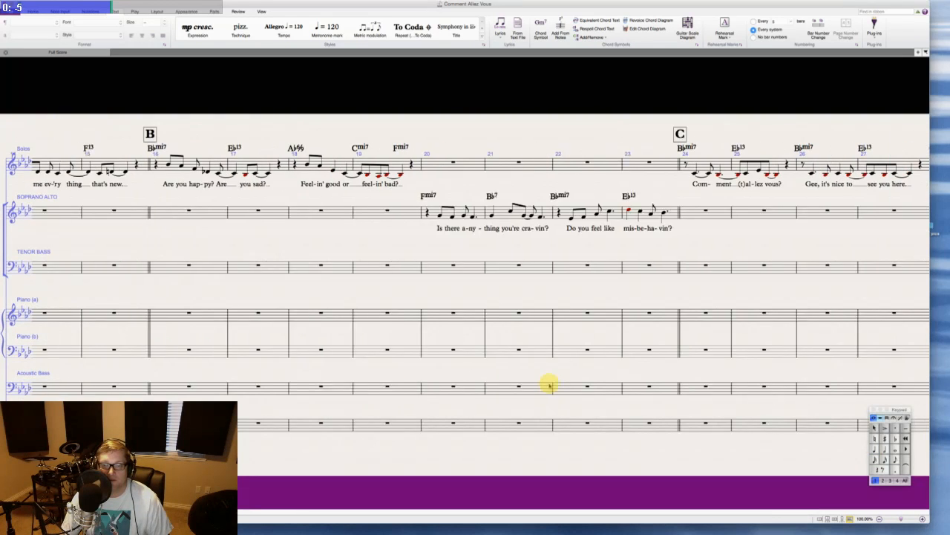
pyautogui.hscroll(15, 549, 383)
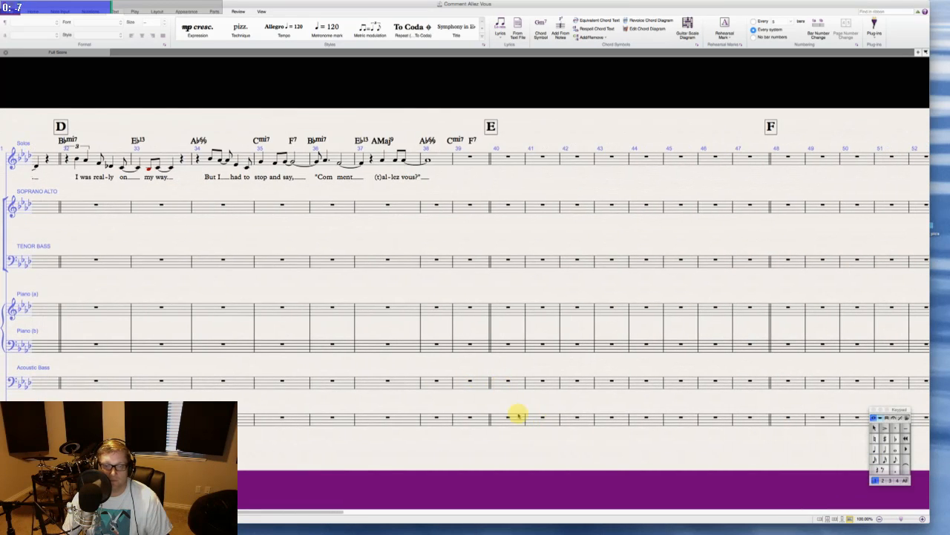
pyautogui.keyDown('shift'); pyautogui.click(477, 420); pyautogui.keyUp('shift')
pyautogui.press('super+v')
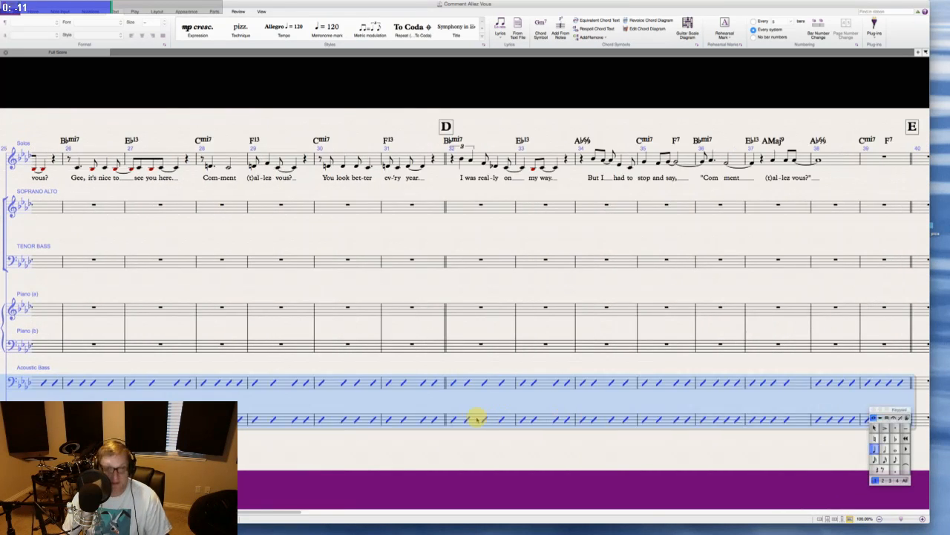
pyautogui.click(428, 361)
# - Copy only the chord symbols from bars 10 to 39 of the Solos staff into the Acoustic Bass staff, starting at bar 10
pyautogui.hscroll(-15, 429, 361)
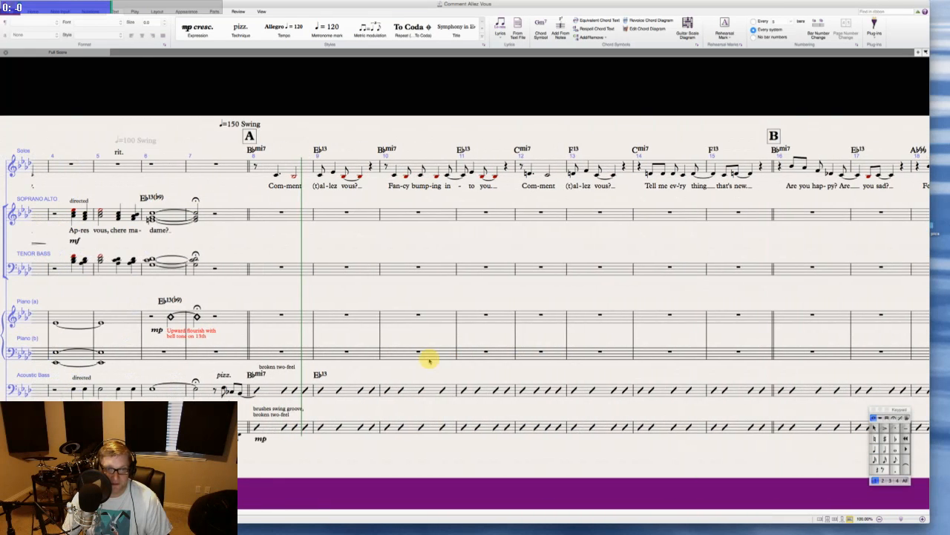
pyautogui.click(403, 162)
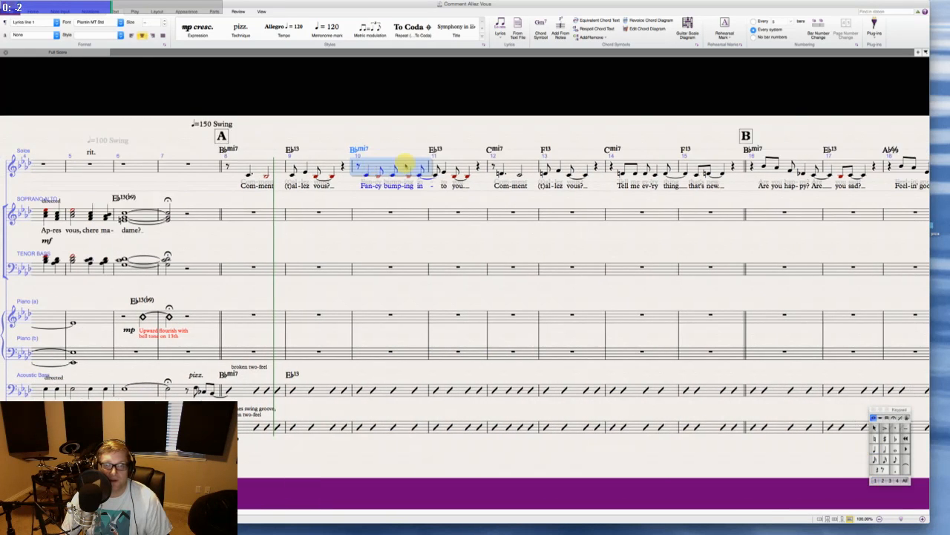
pyautogui.hscroll(10, 403, 164)
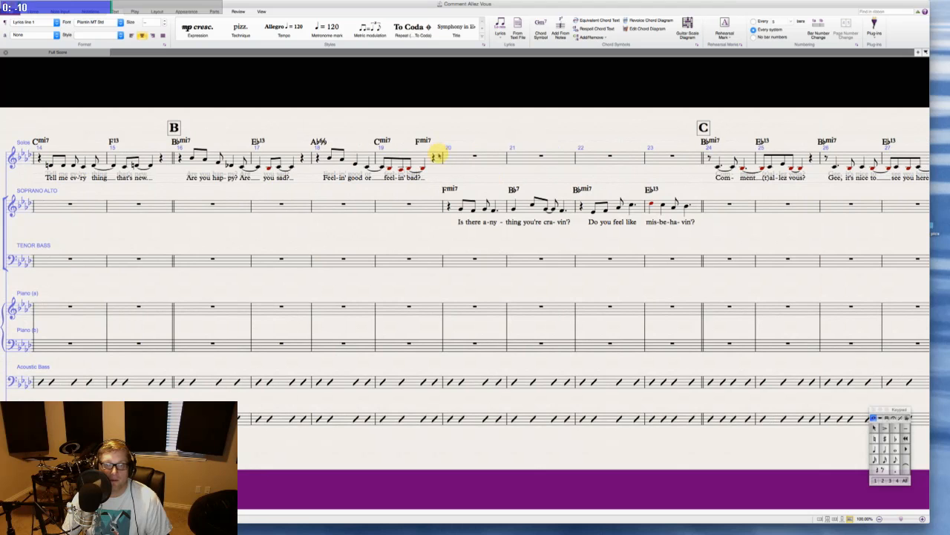
pyautogui.hscroll(10, 438, 154)
pyautogui.hscroll(10, 438, 155)
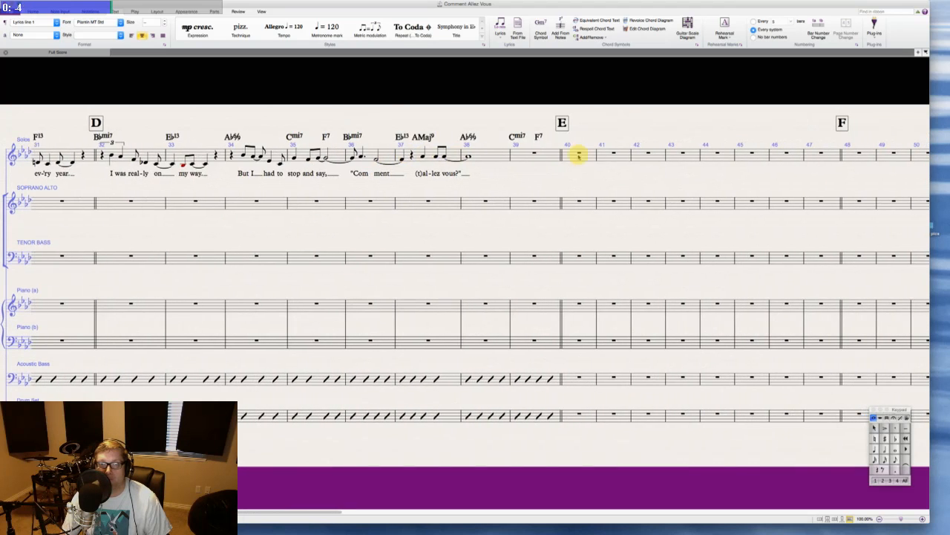
pyautogui.keyDown('shift'); pyautogui.click(546, 154); pyautogui.keyUp('shift')
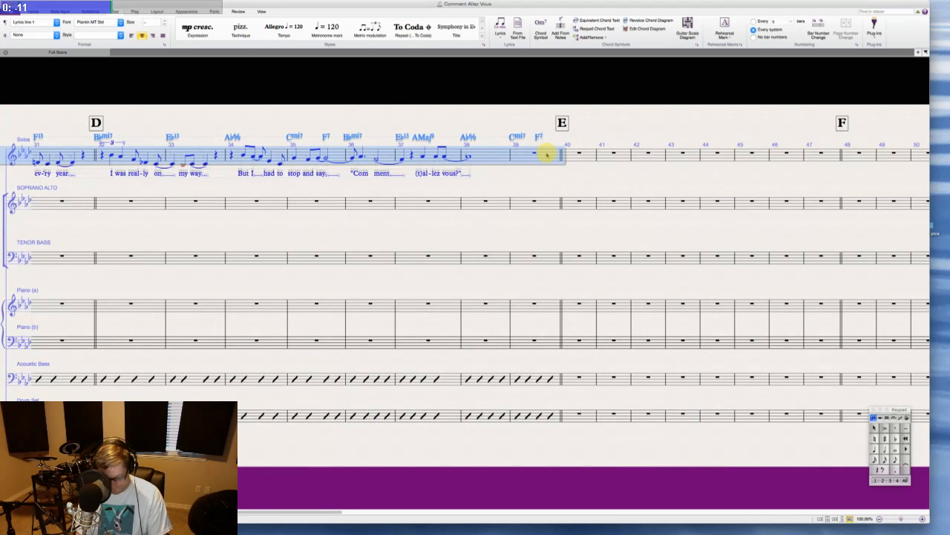
pyautogui.press('Escape')
pyautogui.hscroll(-20, 314, 213)
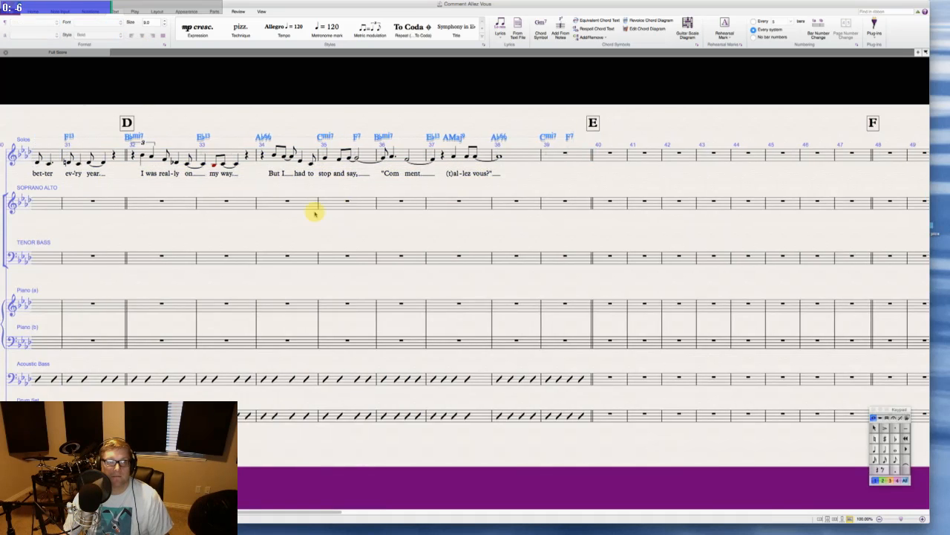
pyautogui.hscroll(20, 315, 213)
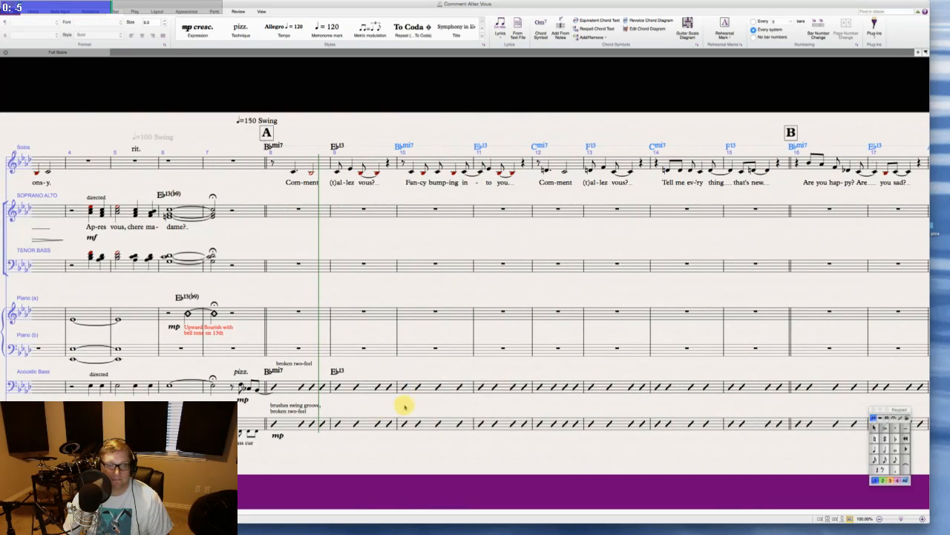
pyautogui.hscroll(-20, 346, 374)
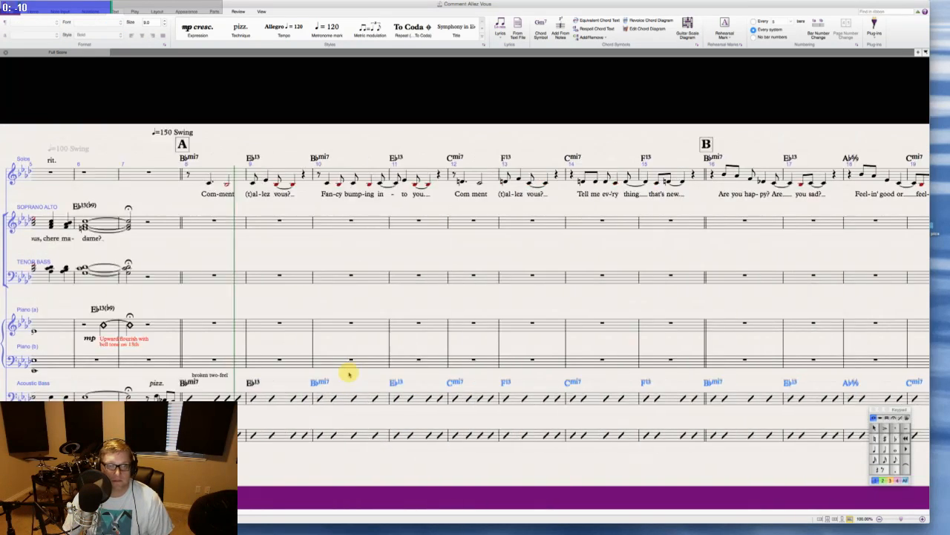
# - Copy only the chord symbols from bars 20 to 23 of the Soprano Alto staff to the same bars of the Acoustic Bass staff
pyautogui.hscroll(10, 529, 364)
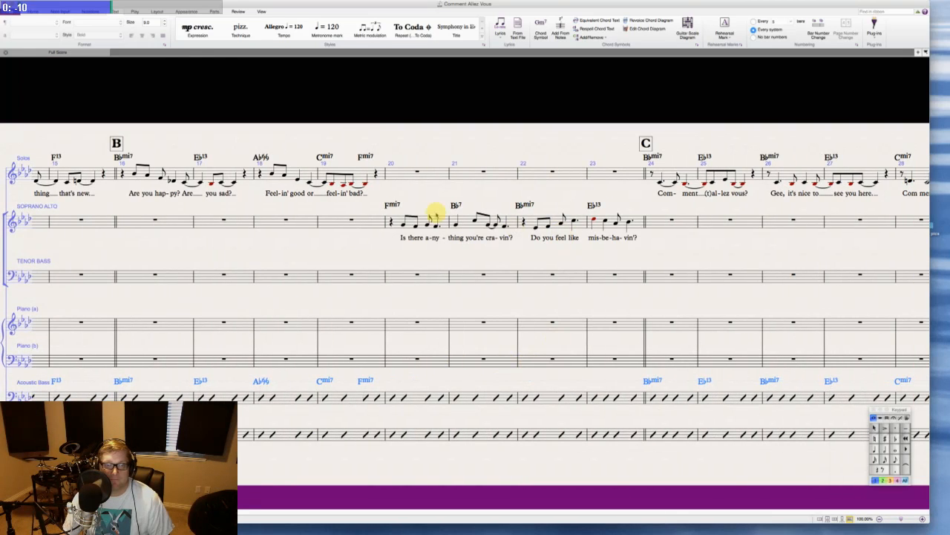
pyautogui.click(407, 220)
pyautogui.keyDown('shift'); pyautogui.click(636, 221); pyautogui.keyUp('shift')
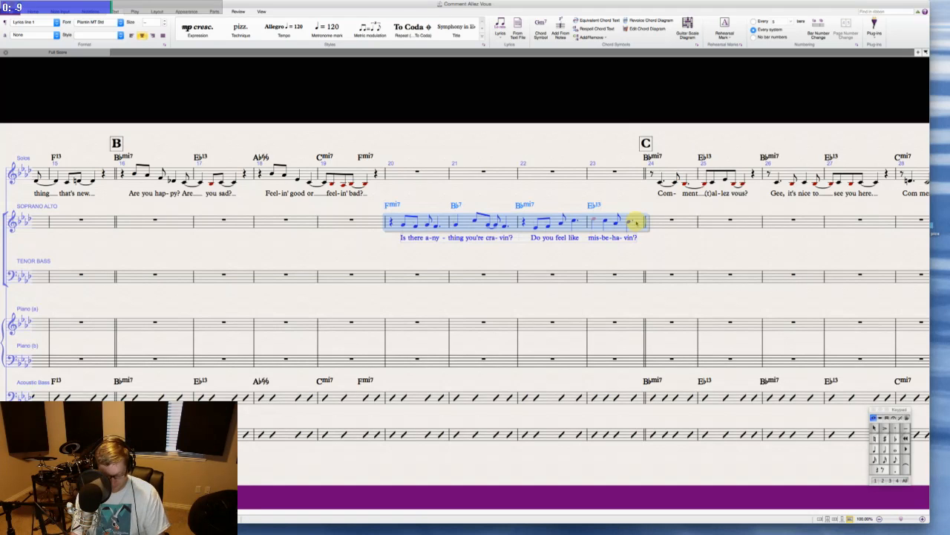
pyautogui.press('Escape')
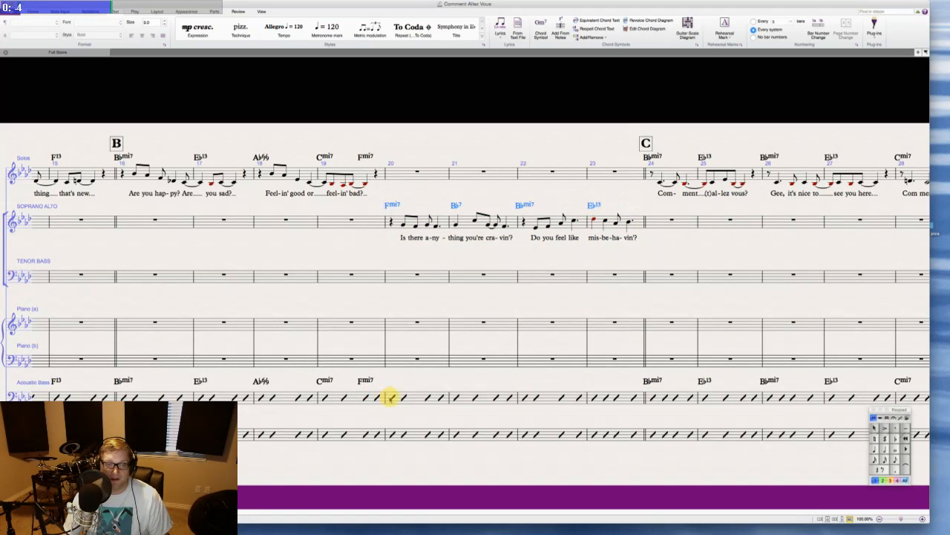
pyautogui.keyDown('alt'); pyautogui.click(391, 397); pyautogui.keyUp('alt')
pyautogui.press('Escape')
pyautogui.hscroll(5, 420, 384)
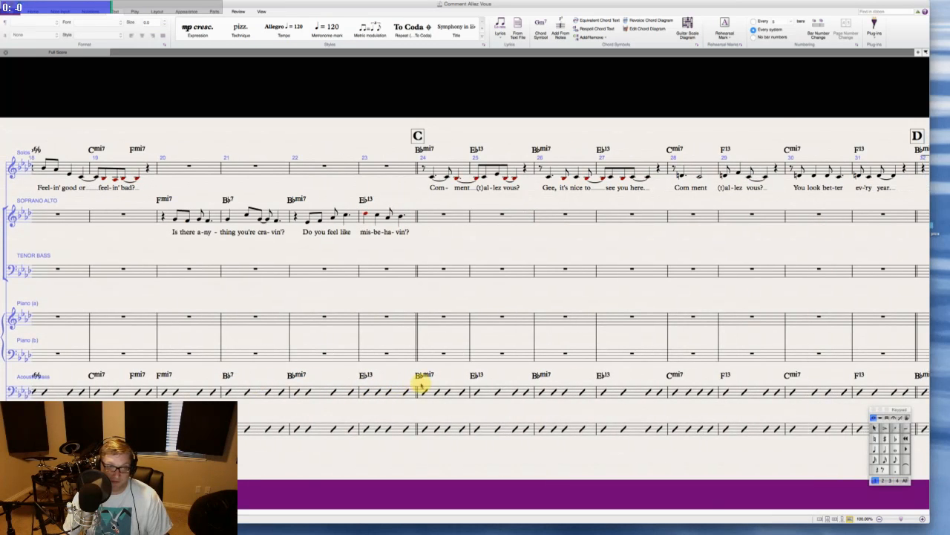
# - Move the opening rest of bar 32 in the Solos staff farther from the double barline at section D
pyautogui.hscroll(-5, 312, 364)
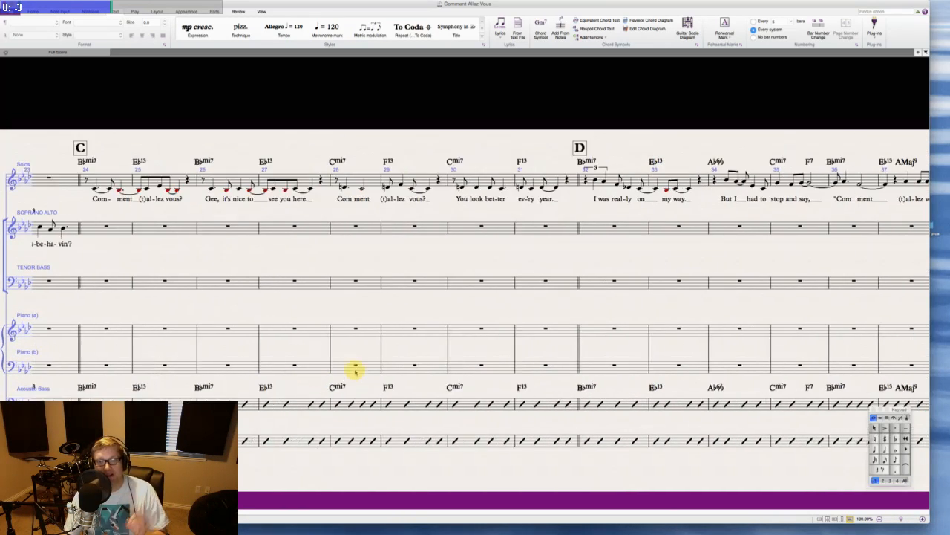
pyautogui.moveTo(463, 181)
pyautogui.mouseDown()
pyautogui.moveTo(505, 181)
pyautogui.moveTo(476, 181)
pyautogui.moveTo(474, 168)
pyautogui.moveTo(481, 180)
pyautogui.mouseUp()
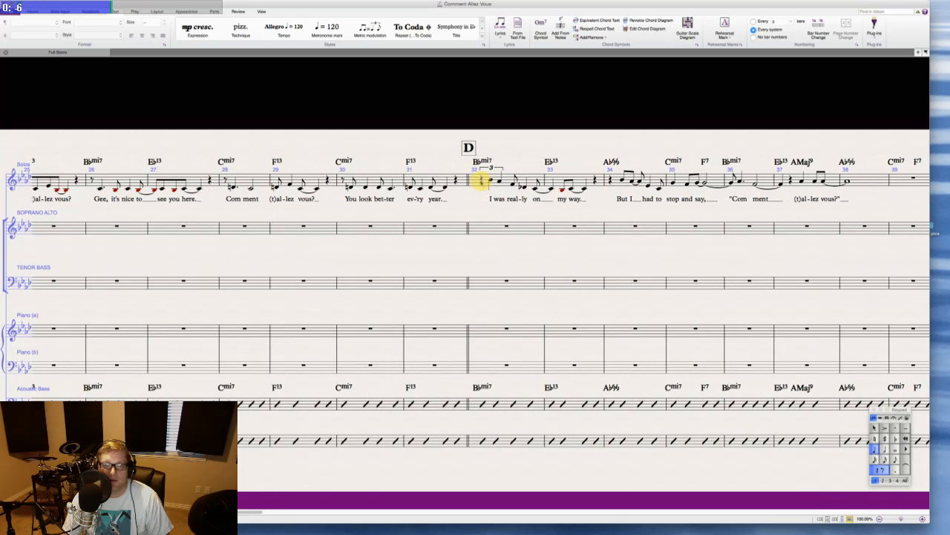
pyautogui.click(525, 161)
# - Look through the score from the introduction to the final bars at section Q, checking which parts are filled in
pyautogui.hscroll(6, 528, 161)
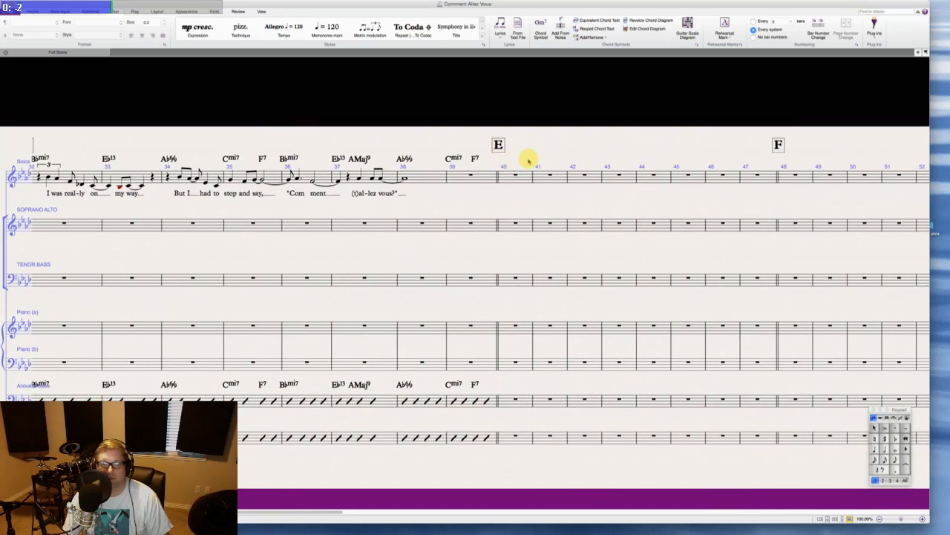
pyautogui.hscroll(-15, 528, 160)
pyautogui.hscroll(-10, 528, 160)
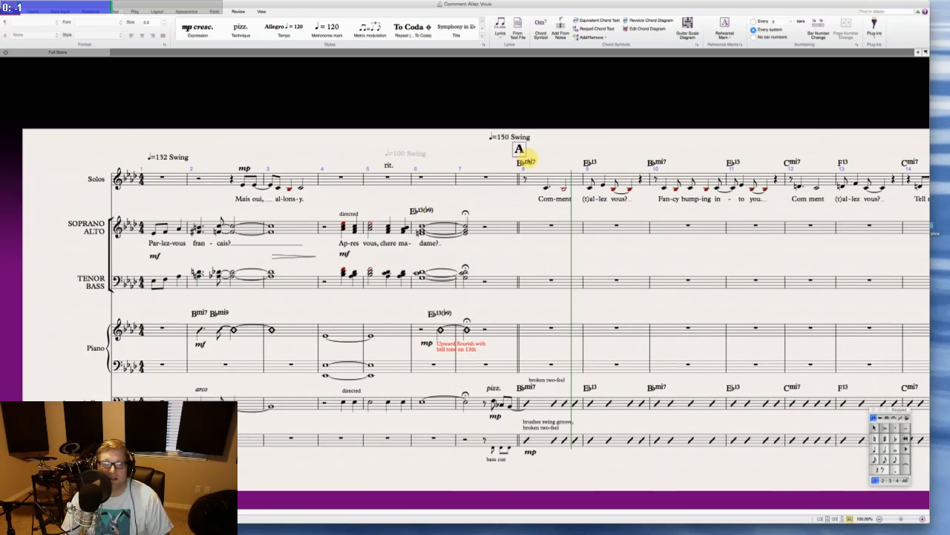
pyautogui.hscroll(20, 528, 160)
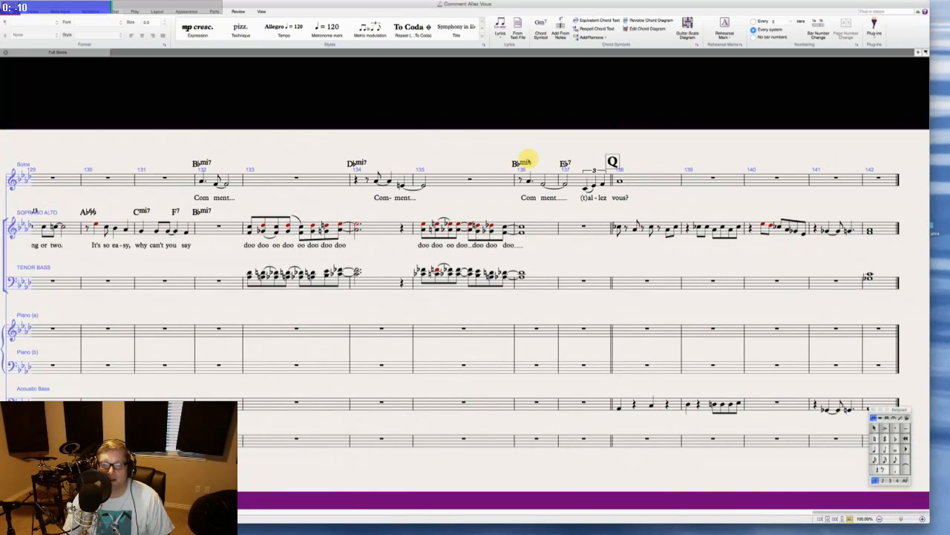
pyautogui.hscroll(-10, 467, 269)
pyautogui.hscroll(10, 468, 270)
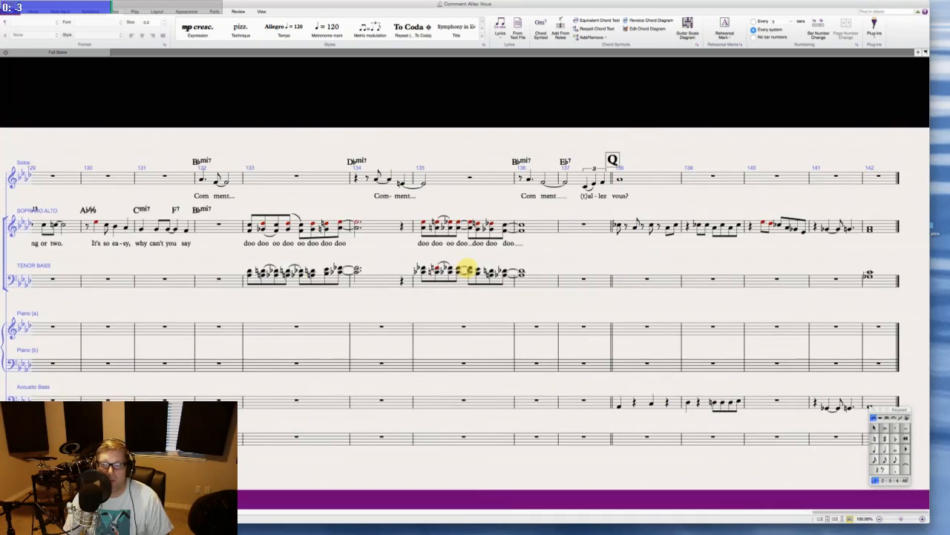
pyautogui.hscroll(-20, 468, 269)
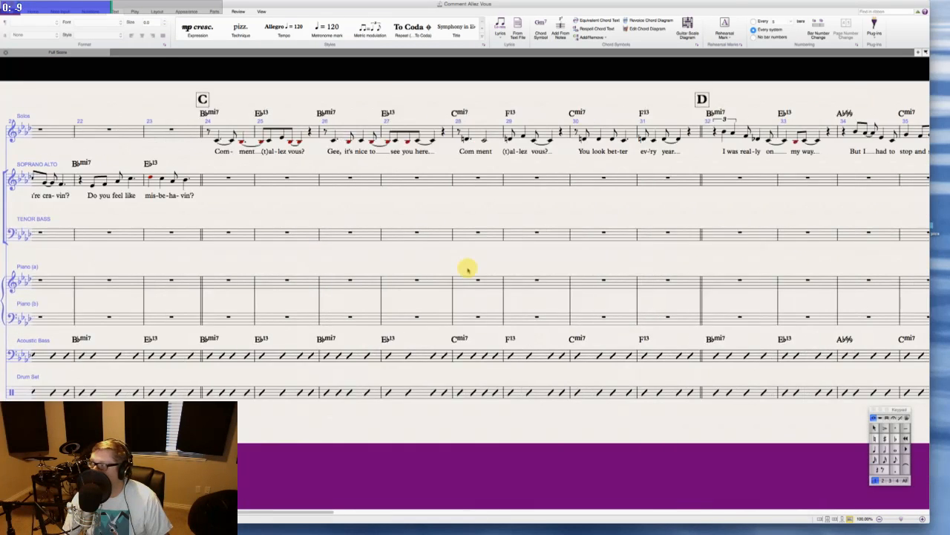
pyautogui.hscroll(1, 467, 270)
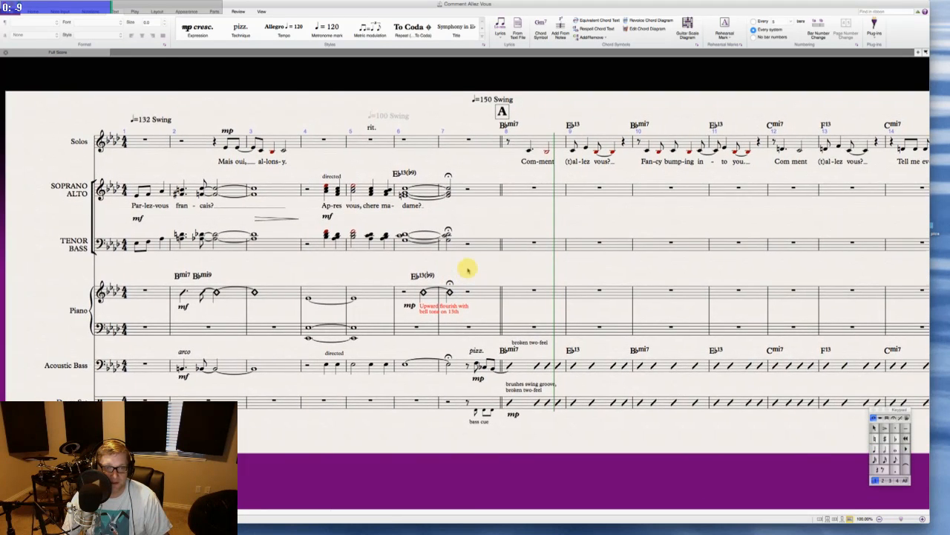
pyautogui.hscroll(1, 468, 270)
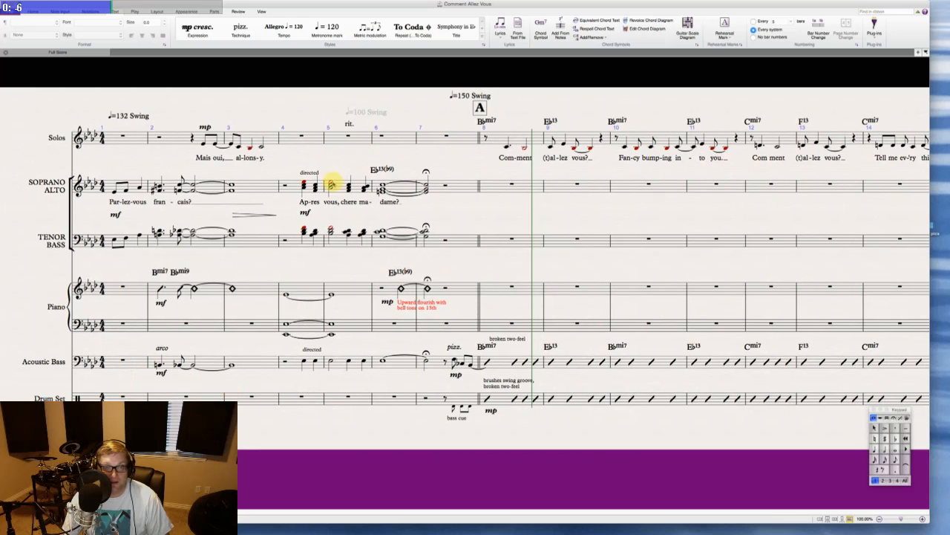
pyautogui.hscroll(8, 528, 272)
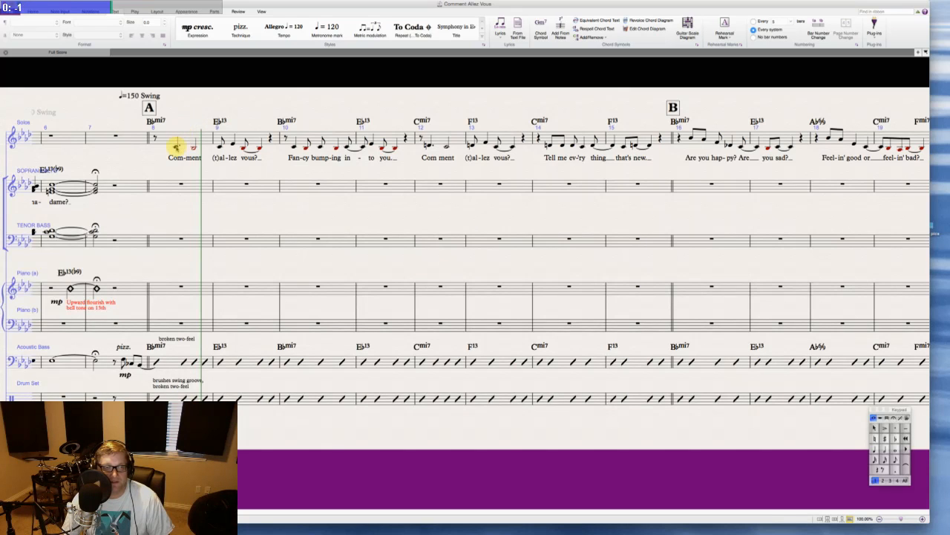
# - Move the dotted quarter note on "Com" in bar 8 of the Solos staff closer to the preceding rest
pyautogui.click(170, 147)
pyautogui.moveTo(170, 148); pyautogui.dragTo(170, 148)
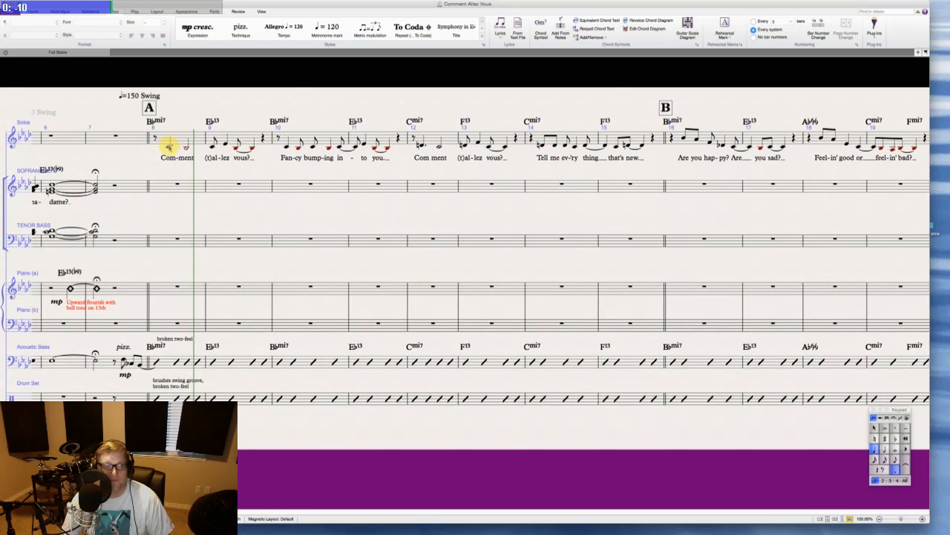
pyautogui.press('Escape')
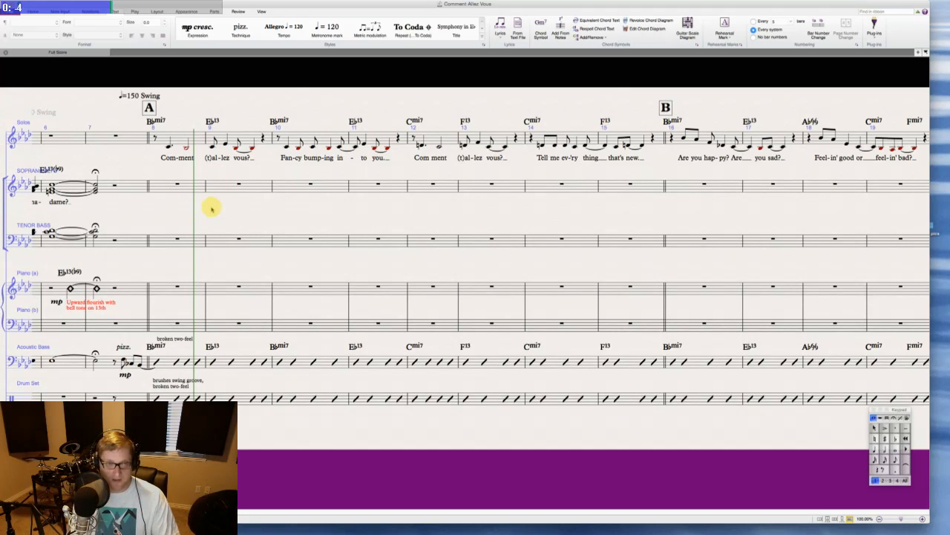
# - Review the empty piano staves and the bass and drum slashes with their chord symbols from the introduction to section E
pyautogui.click(228, 296)
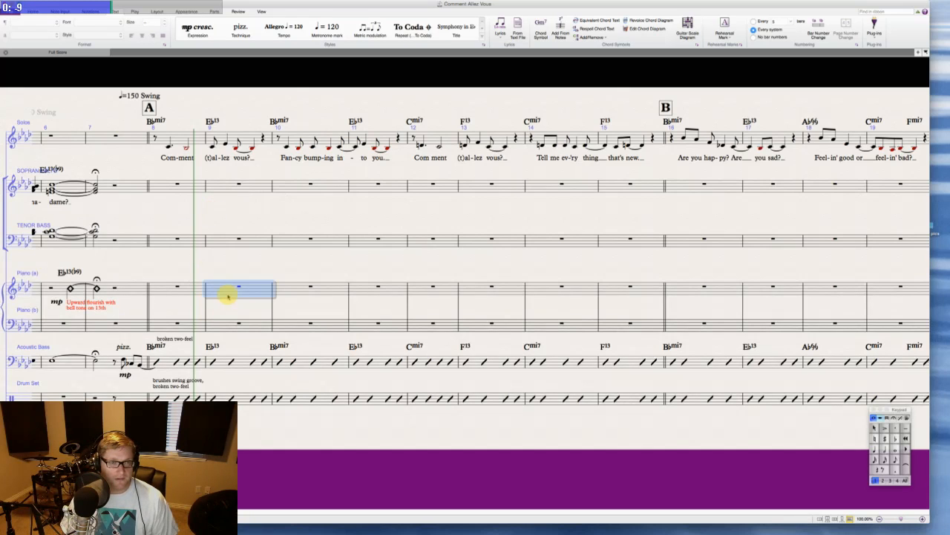
pyautogui.click(255, 278)
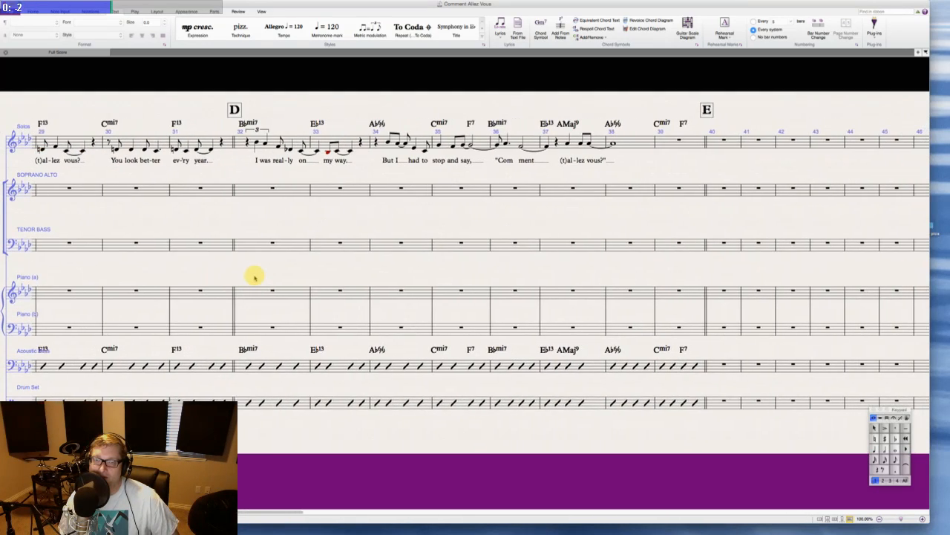
pyautogui.hscroll(1, 257, 276)
pyautogui.hscroll(-5, 355, 262)
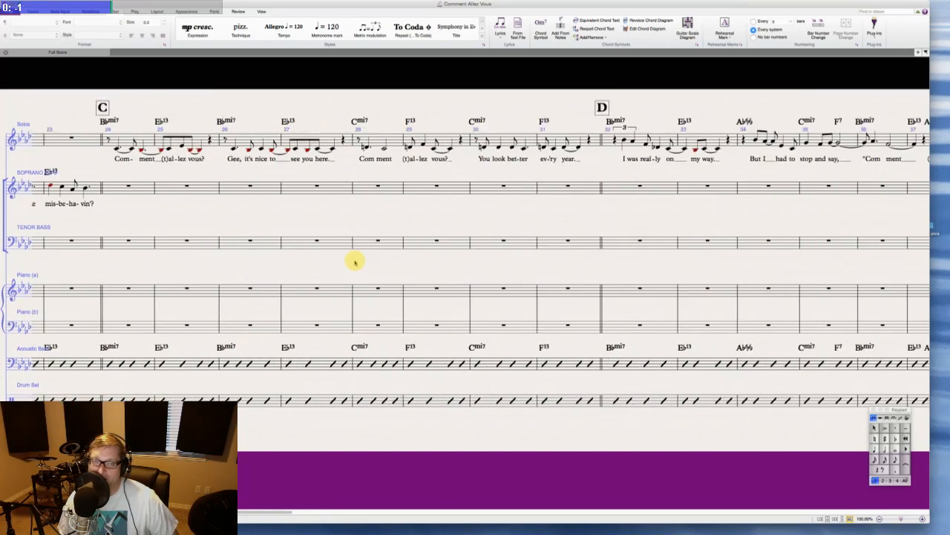
pyautogui.hscroll(5, 355, 262)
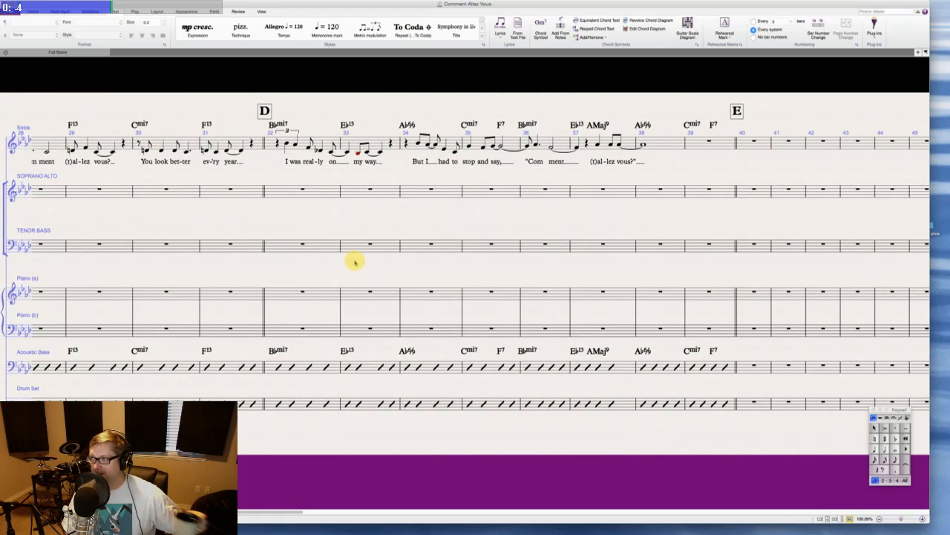
pyautogui.hscroll(5, 354, 262)
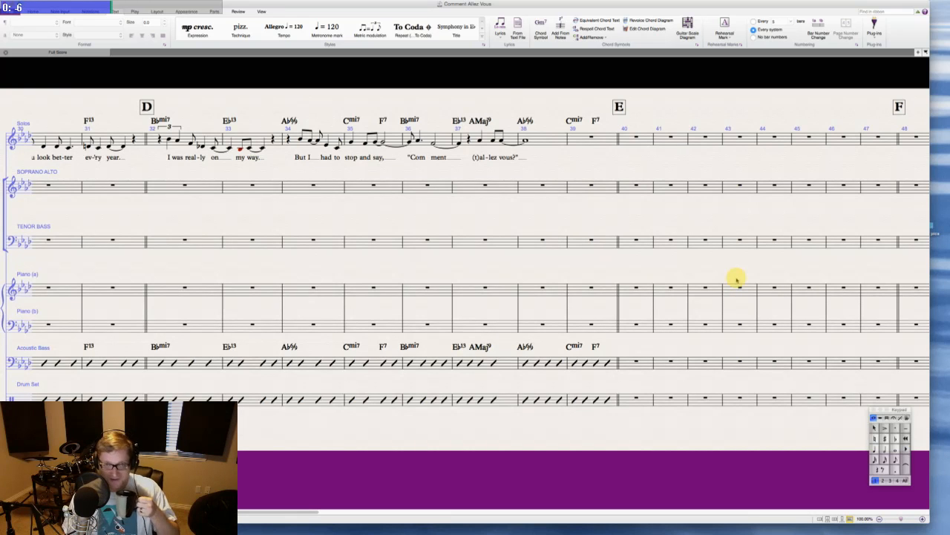
pyautogui.hscroll(-1, 736, 279)
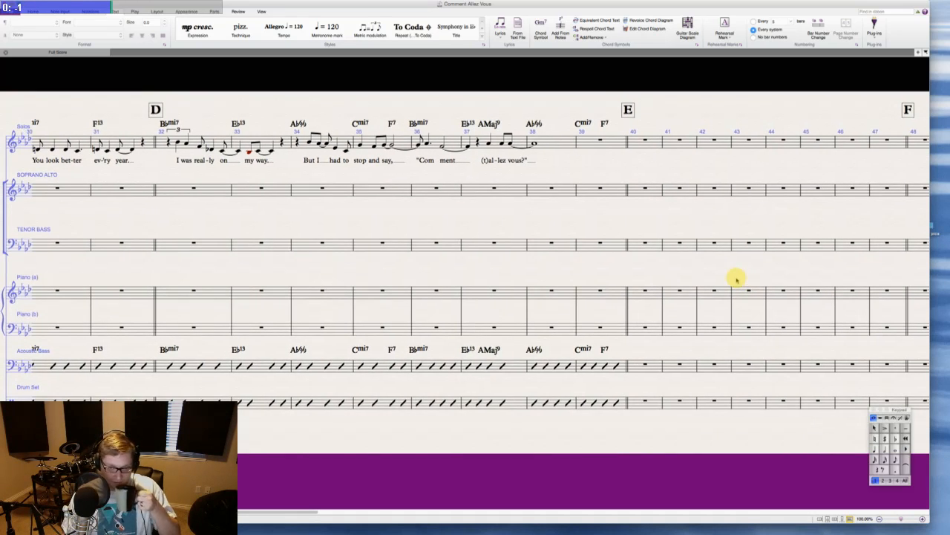
pyautogui.hscroll(-20, 736, 280)
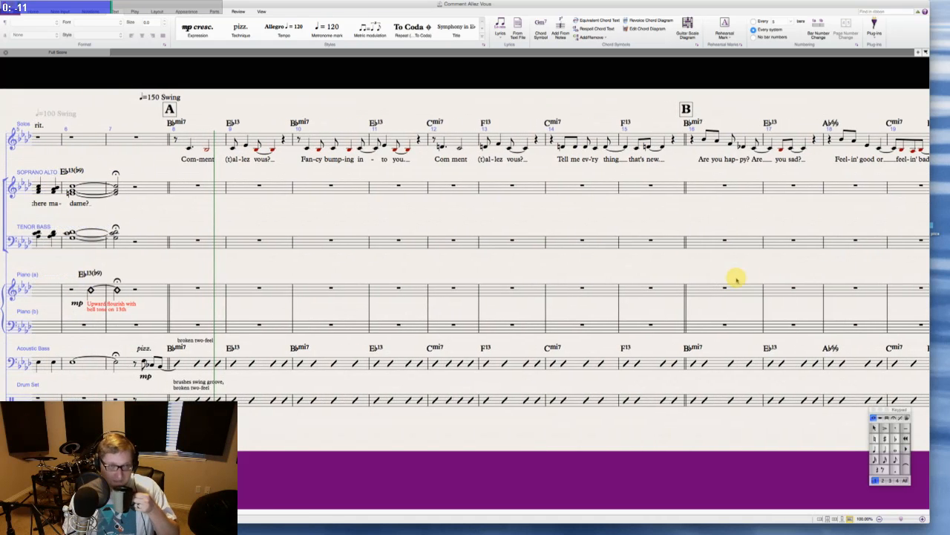
pyautogui.hscroll(2, 736, 280)
pyautogui.hscroll(-5, 735, 279)
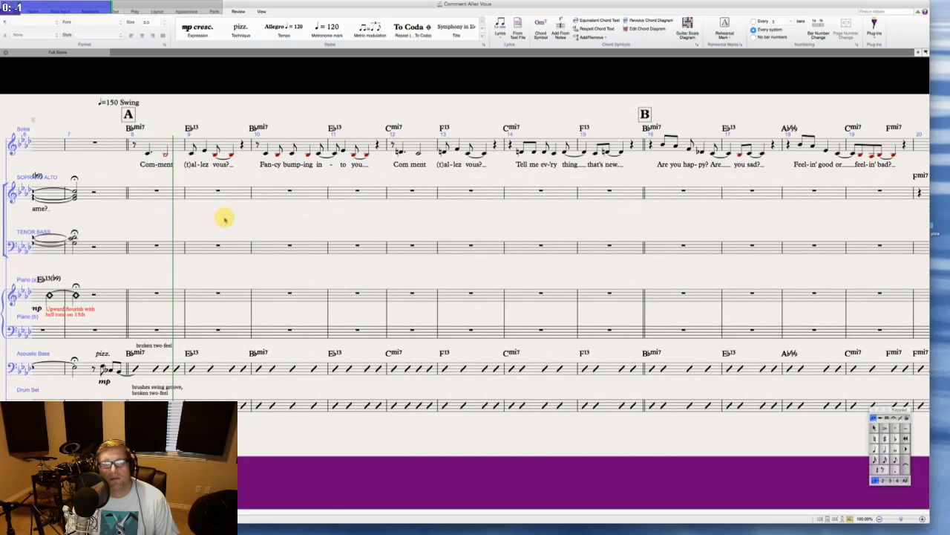
pyautogui.hscroll(-1, 253, 229)
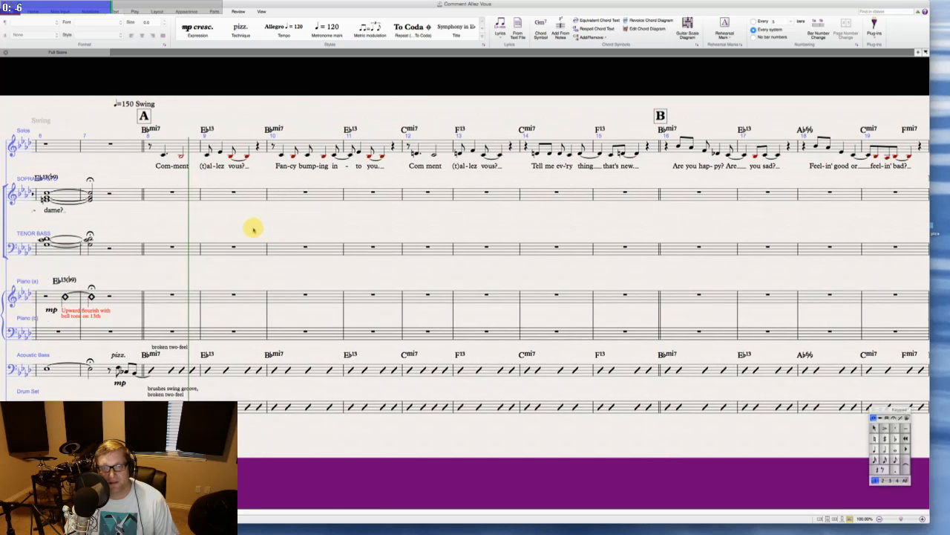
pyautogui.hscroll(5, 253, 229)
pyautogui.hscroll(-5, 253, 229)
pyautogui.hscroll(-6, 253, 229)
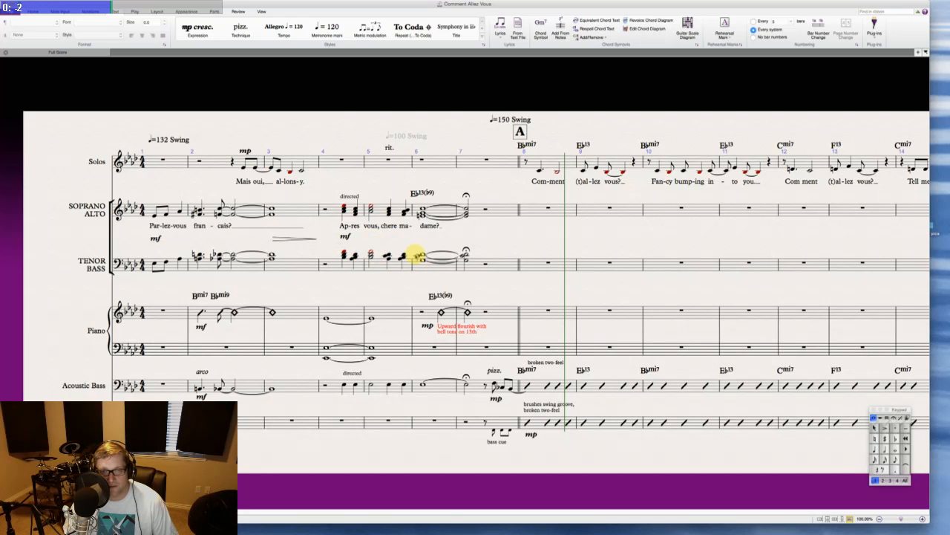
pyautogui.hscroll(5, 414, 252)
pyautogui.moveTo(422, 229); pyautogui.dragTo(362, 231)
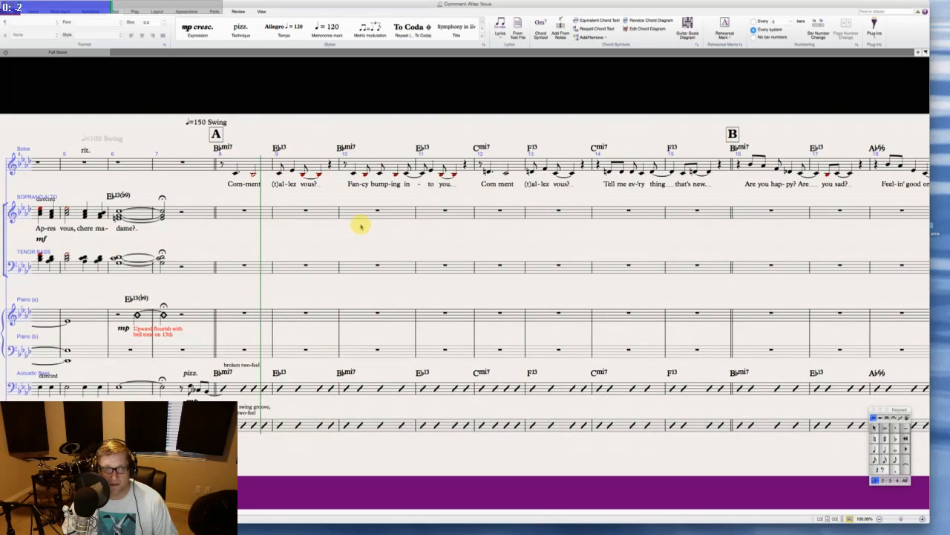
pyautogui.press('super+Tab')
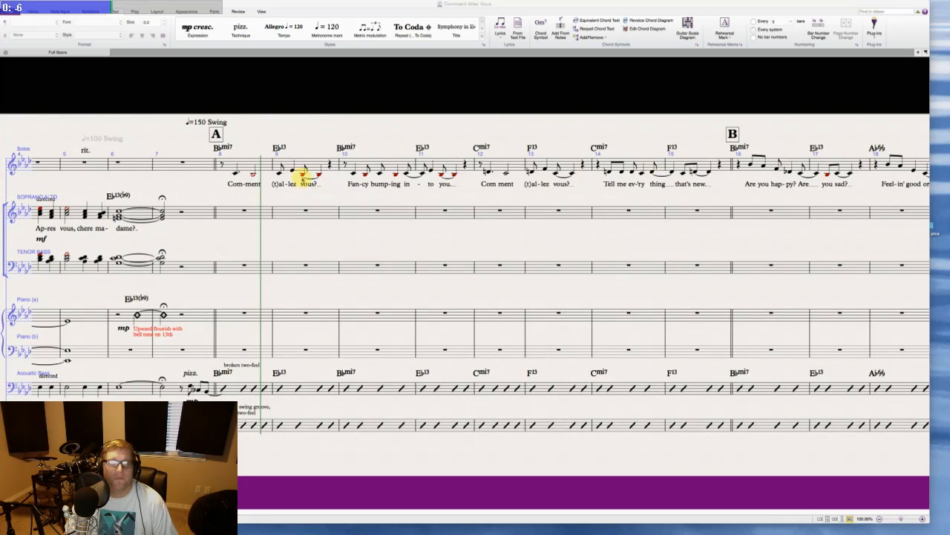
pyautogui.click(251, 215)
pyautogui.click(233, 224)
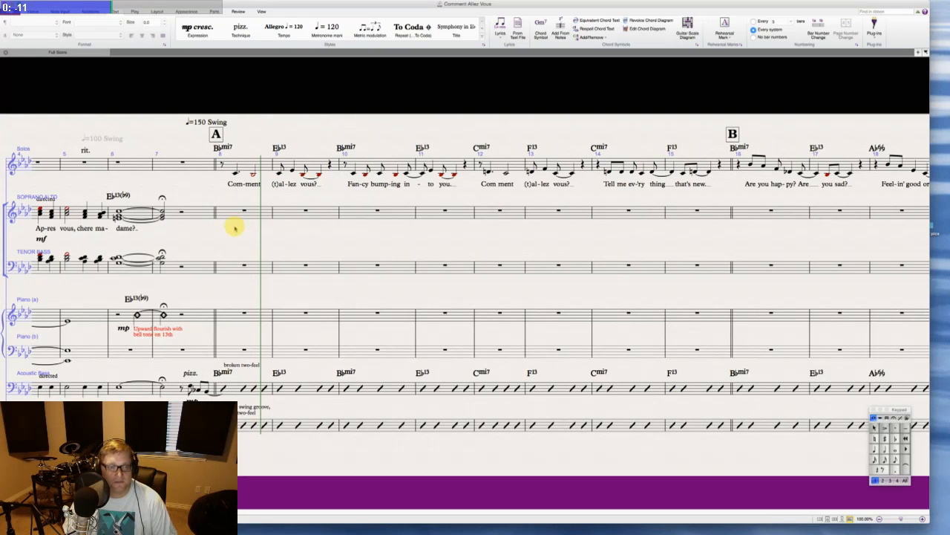
pyautogui.press('super+Tab')
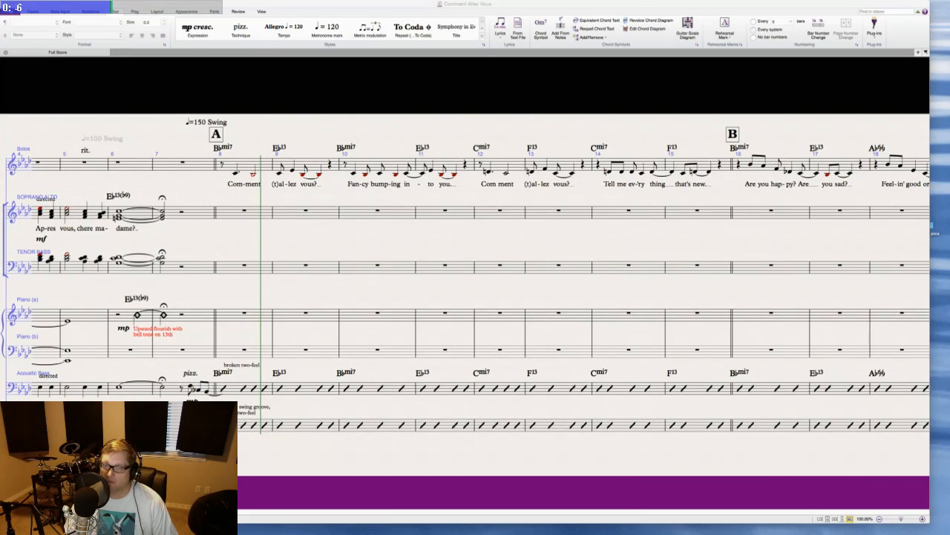
pyautogui.click(229, 230)
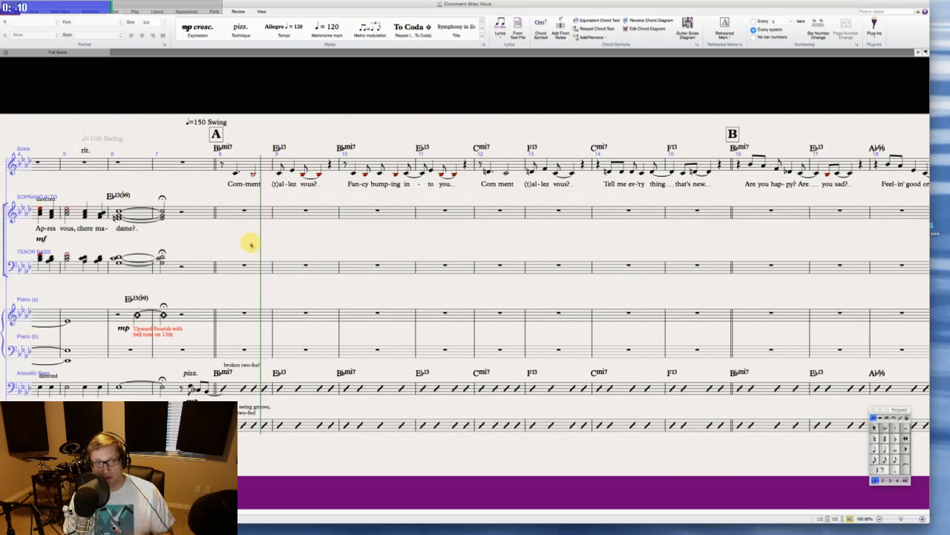
# - Start the Soprano/Alto line in bar 8 with an eighth rest and a tied dotted quarter note C
pyautogui.click(227, 216)
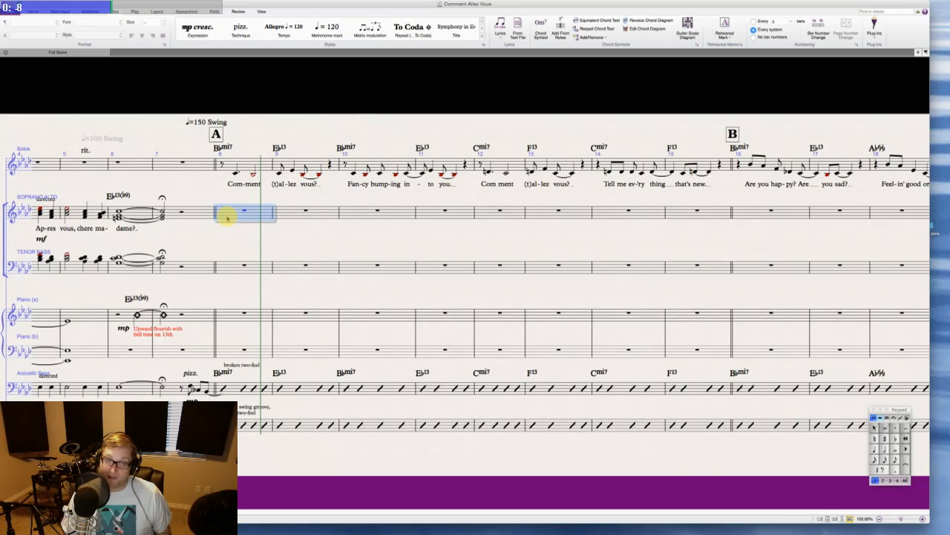
pyautogui.press('3')
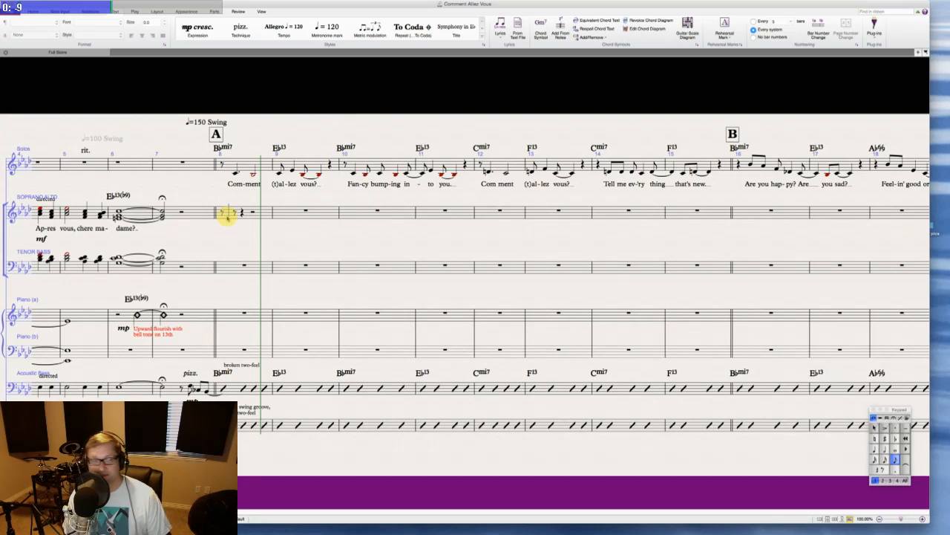
pyautogui.press('4')
pyautogui.press('.')
pyautogui.press('c')
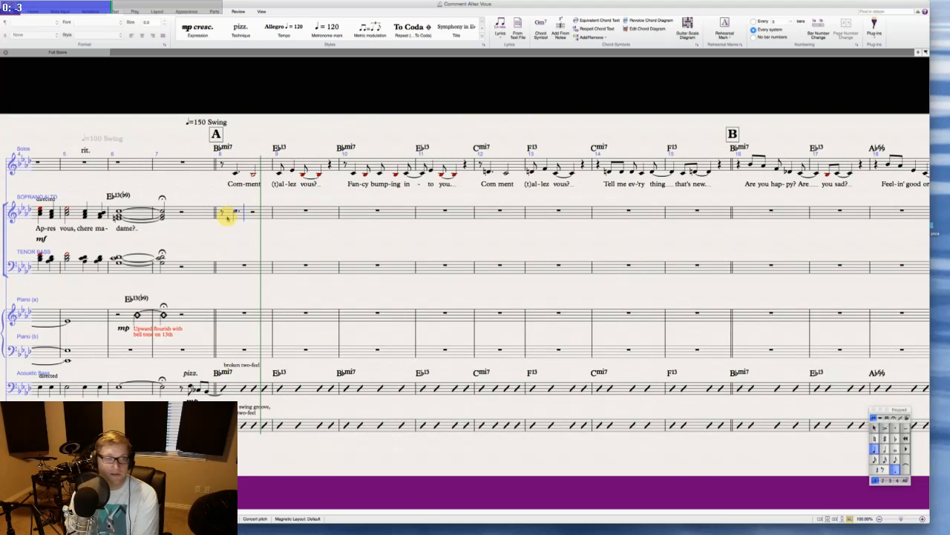
pyautogui.click(778, 95)
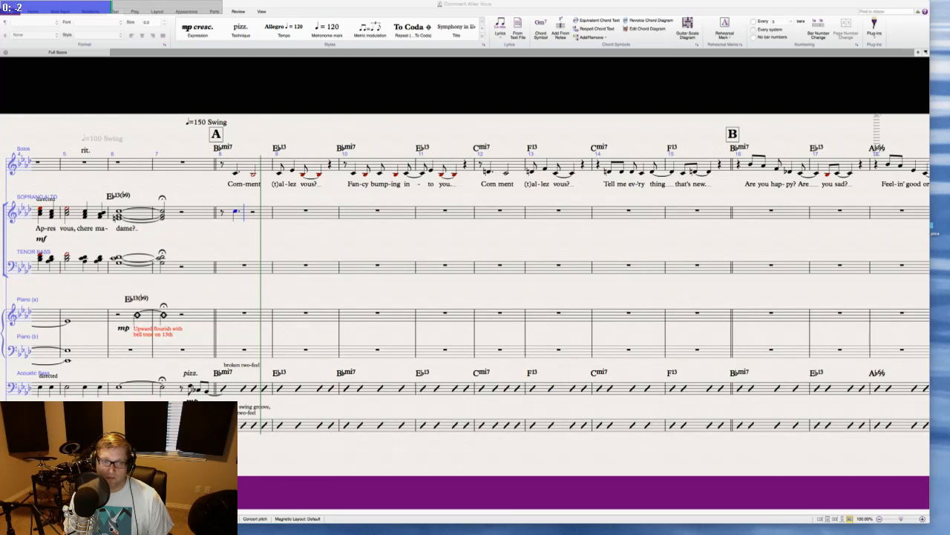
pyautogui.click(244, 201)
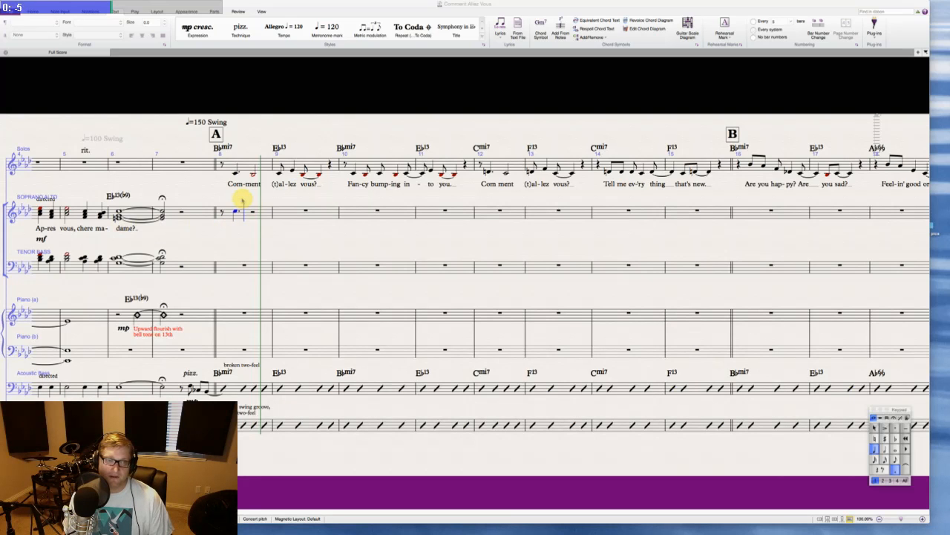
pyautogui.press('super+z')
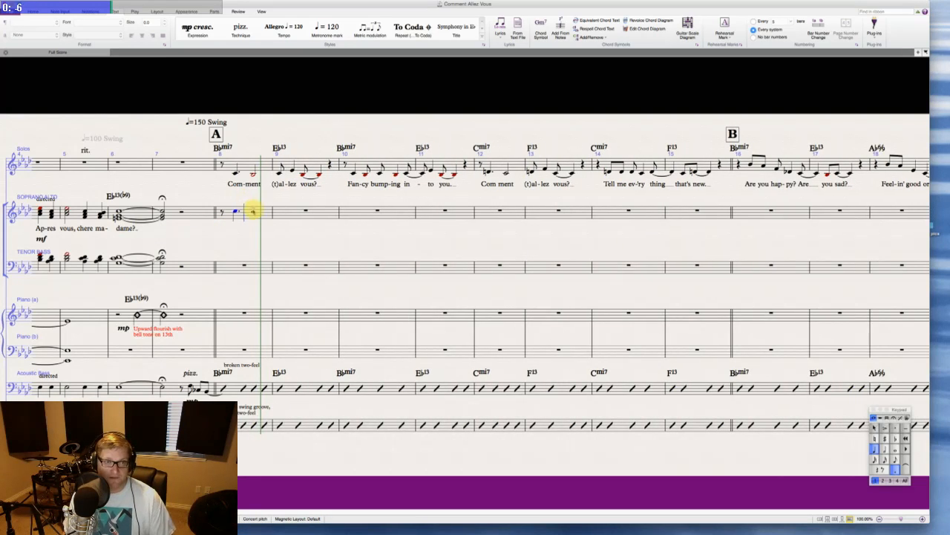
pyautogui.press('Escape')
pyautogui.click(252, 213)
pyautogui.click(236, 212)
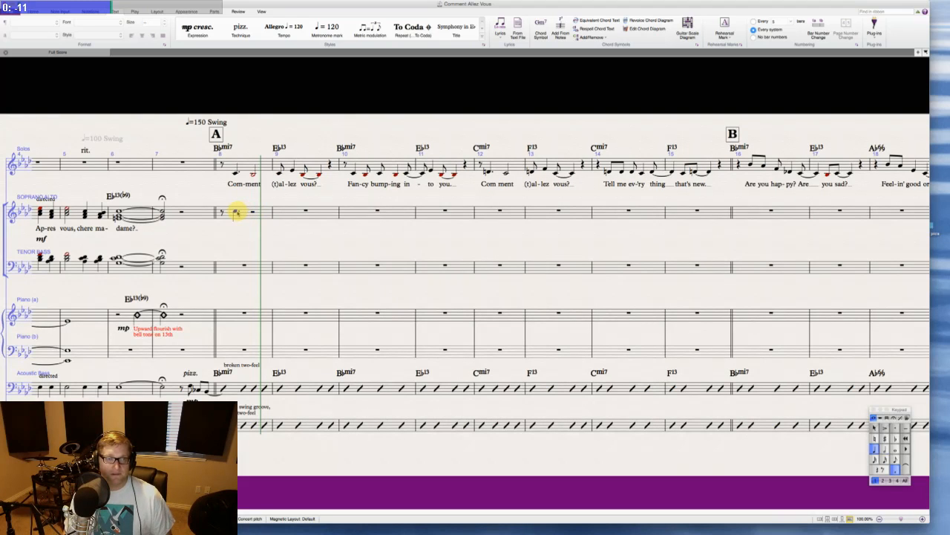
# - Complete bar 8 of the Soprano/Alto staff with a quarter note C and eighth notes B and C, tying the last C onward
pyautogui.press('Right')
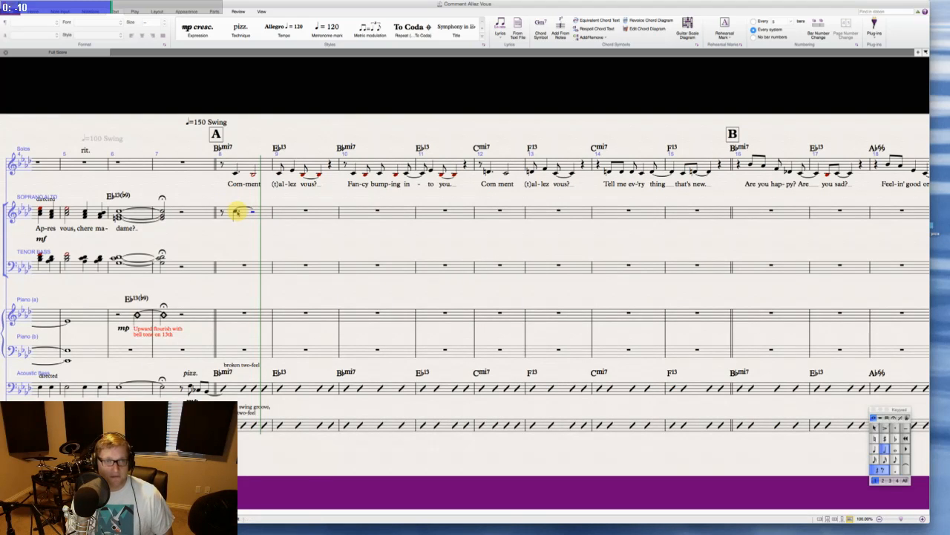
pyautogui.press('4')
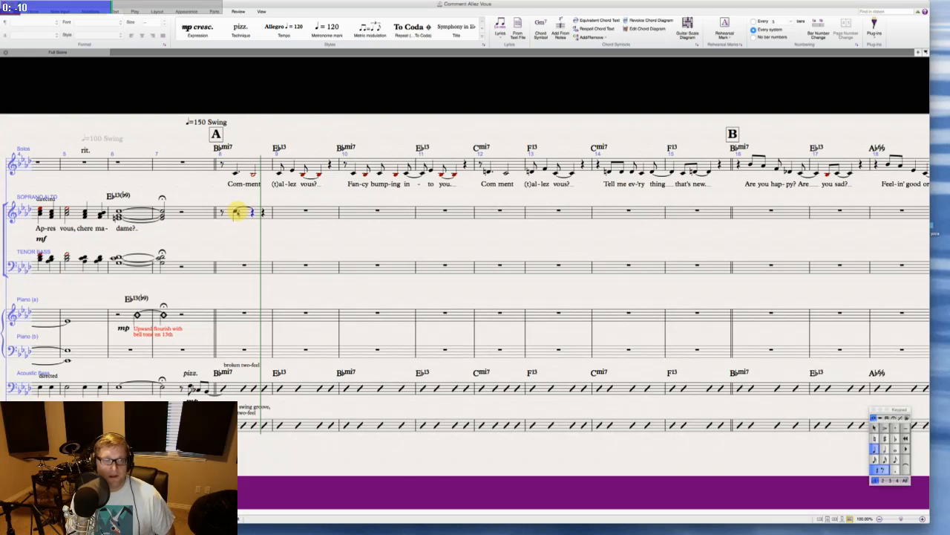
pyautogui.press('c')
pyautogui.press('3')
pyautogui.press('b')
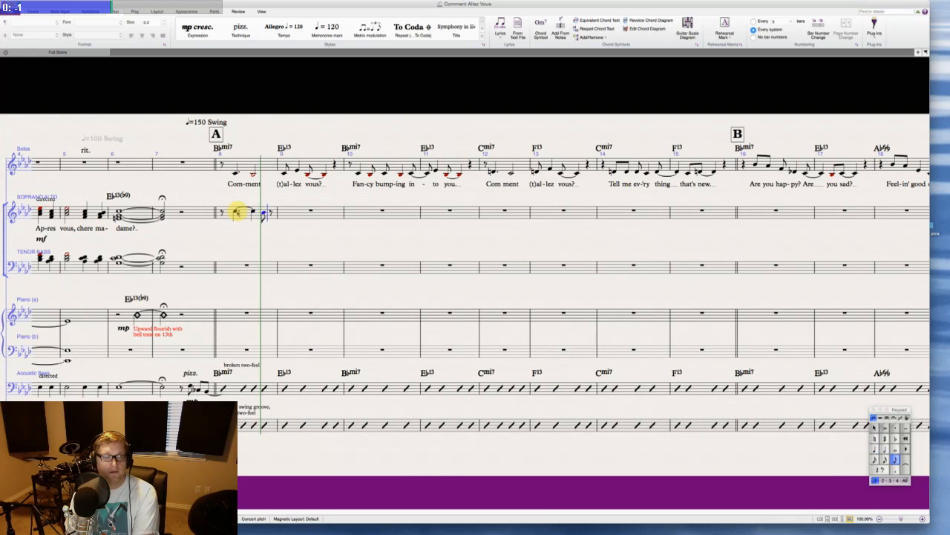
pyautogui.press('c')
pyautogui.press('.')
pyautogui.press('KP_Enter')
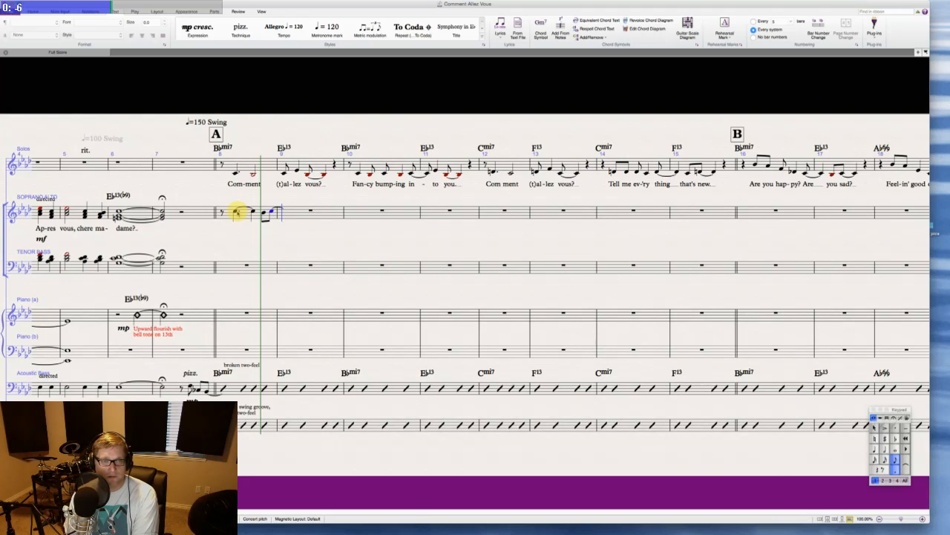
# - Fill bar 9 of the Soprano/Alto staff with a half note C, an eighth rest and eighths B, A, G, tying G into bar 10
pyautogui.press('5')
pyautogui.press('c')
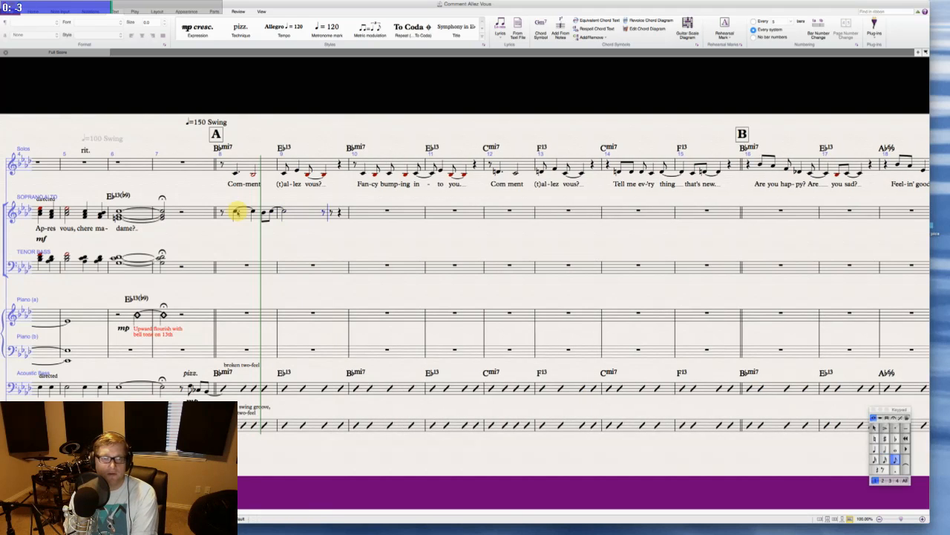
pyautogui.press('b')
pyautogui.press('a')
pyautogui.press('g')
pyautogui.press('KP_Enter')
pyautogui.press('KP_6')
pyautogui.press('g')
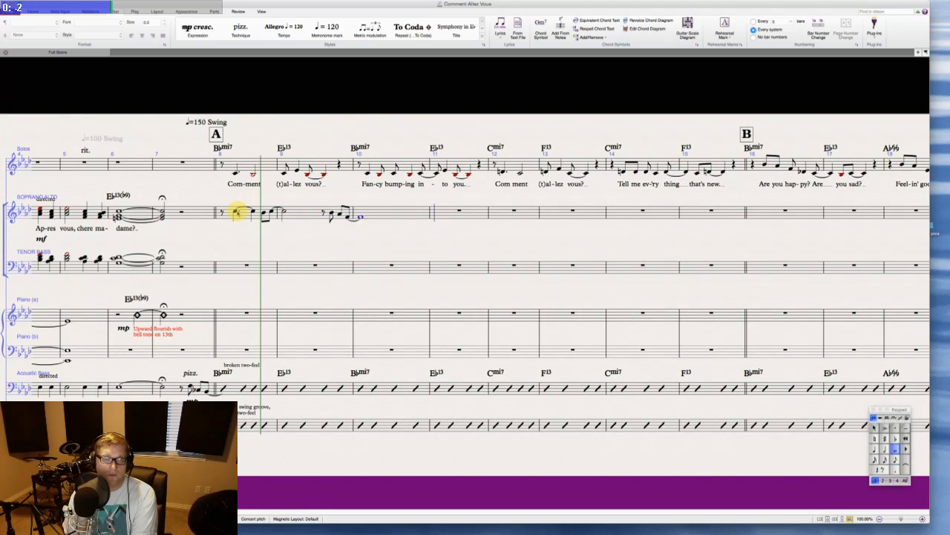
pyautogui.press('Escape')
pyautogui.press('Escape')
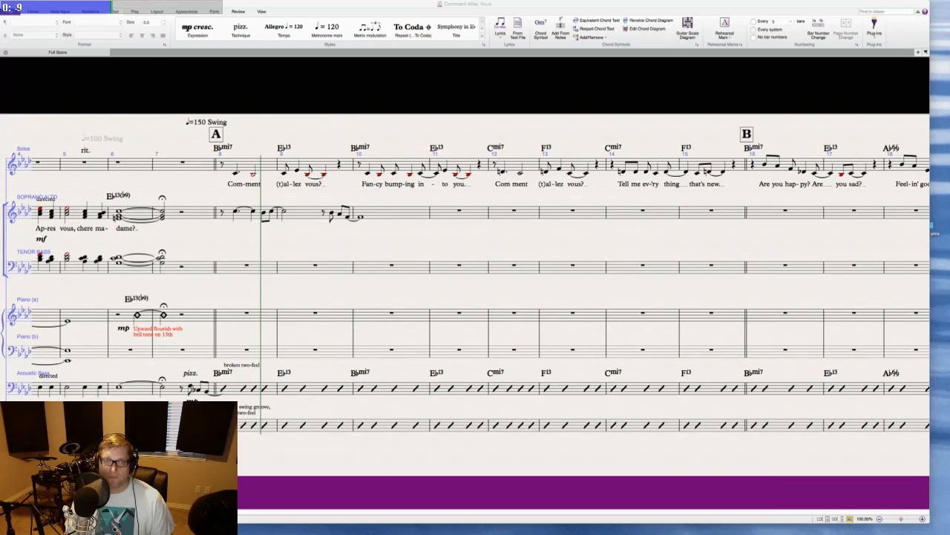
# - Rework bar 10 of the Soprano/Alto staff as a dotted quarter, an eighth and two quarter notes, tying the last note into bar 11
pyautogui.click(361, 217)
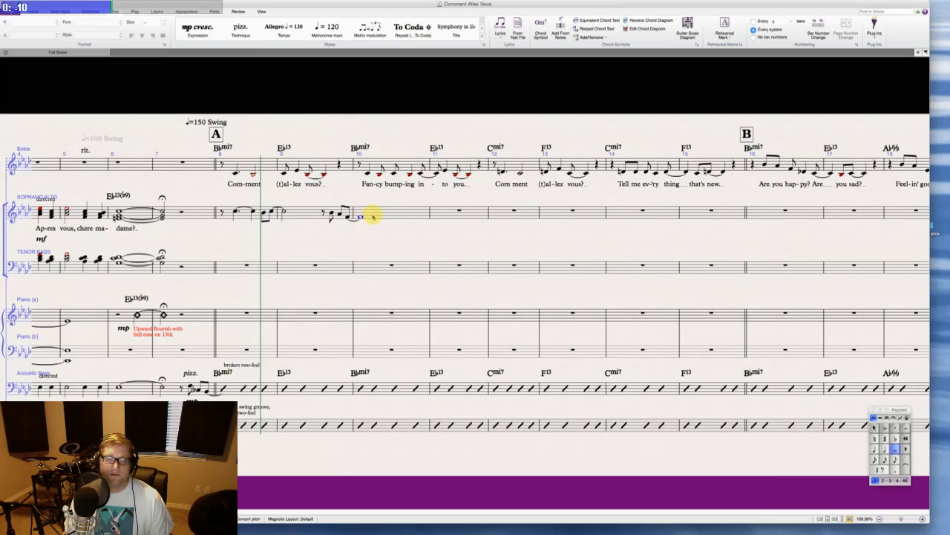
pyautogui.press('KP_4')
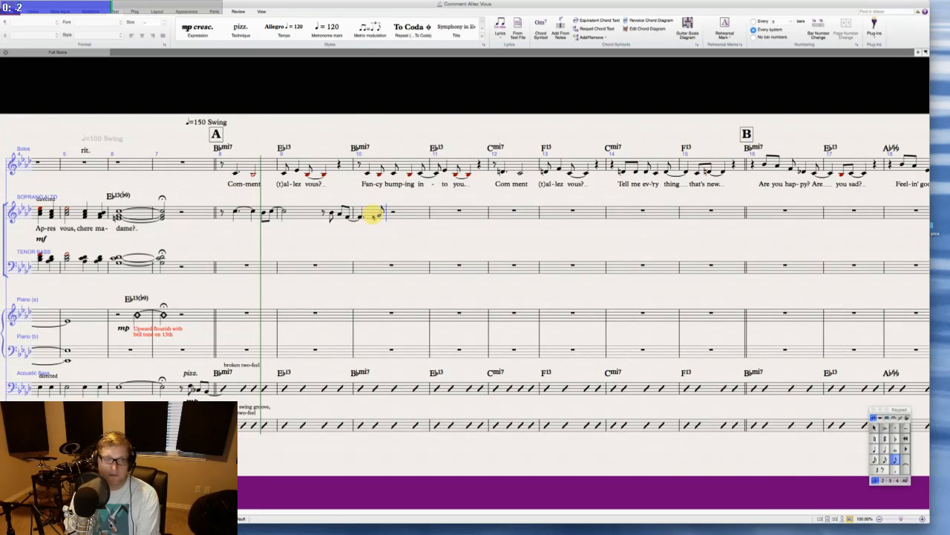
pyautogui.press('g')
pyautogui.press('a')
pyautogui.press('Escape')
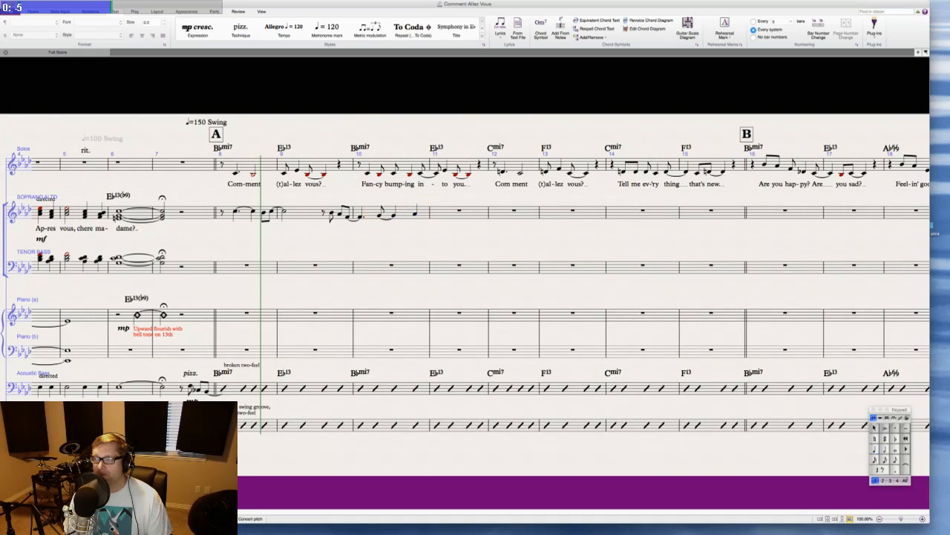
pyautogui.press('super+Tab')
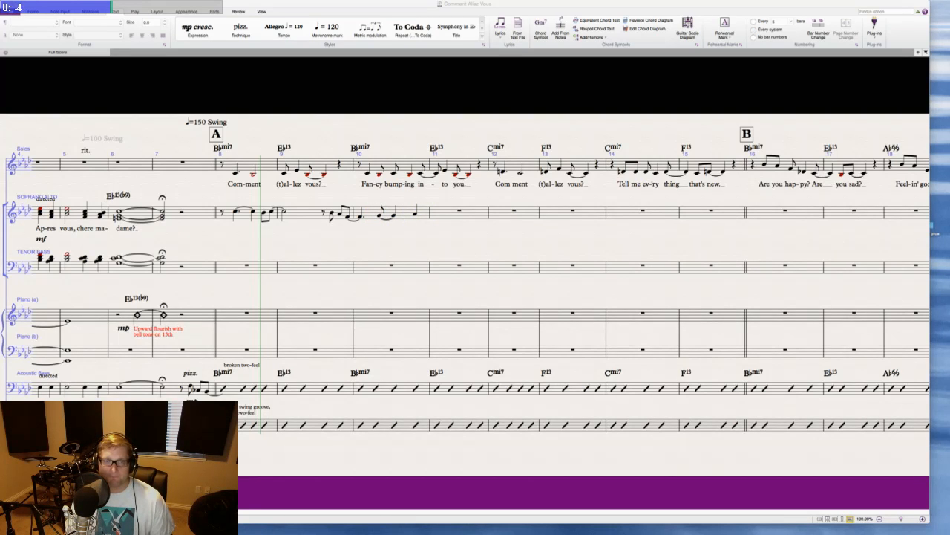
pyautogui.click(415, 214)
pyautogui.press('KP_Enter')
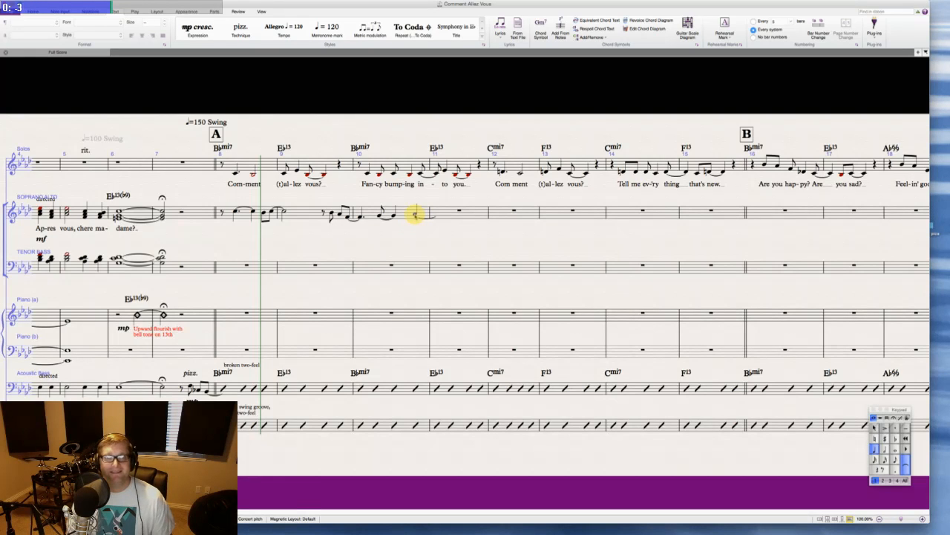
# - Begin bar 11 of the Soprano/Alto staff with a quarter note A and eighth notes B and C
pyautogui.press('Right')
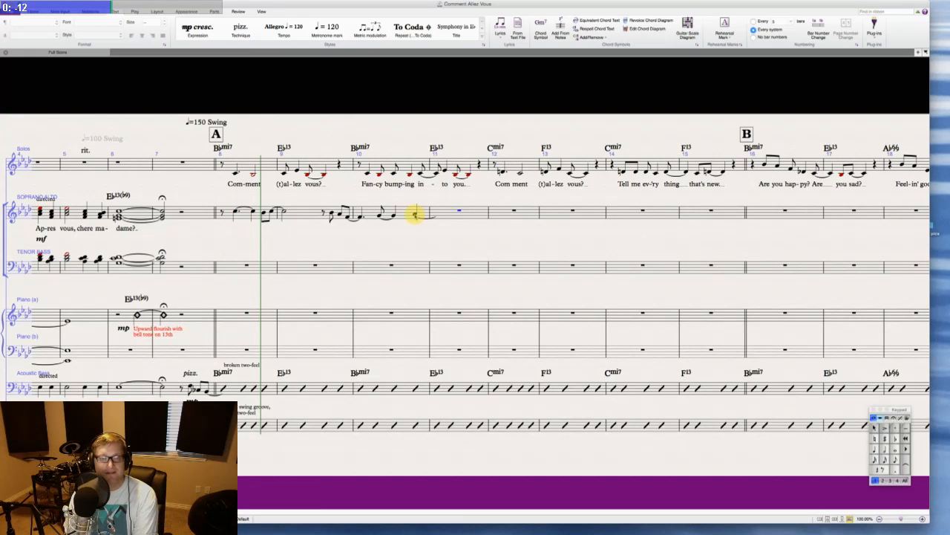
pyautogui.press('KP_4')
pyautogui.press('a')
pyautogui.press('KP_3')
pyautogui.press('b')
pyautogui.press('c')
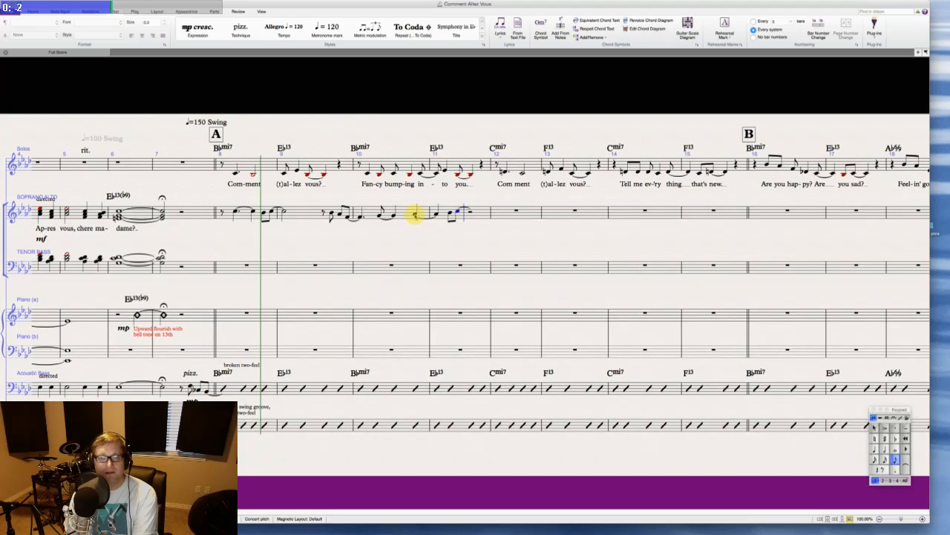
# - Finish bar 11 of the Soprano/Alto staff with an eighth rest and eighths E, C, D, tying the D into bar 12
pyautogui.press('KP_0')
pyautogui.press('e')
pyautogui.press('c')
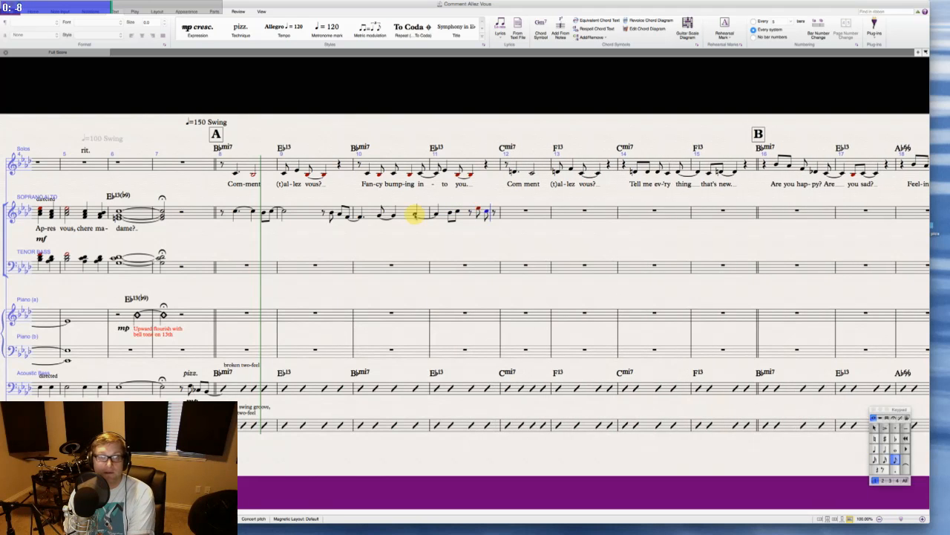
pyautogui.press('KP_4')
pyautogui.press('d')
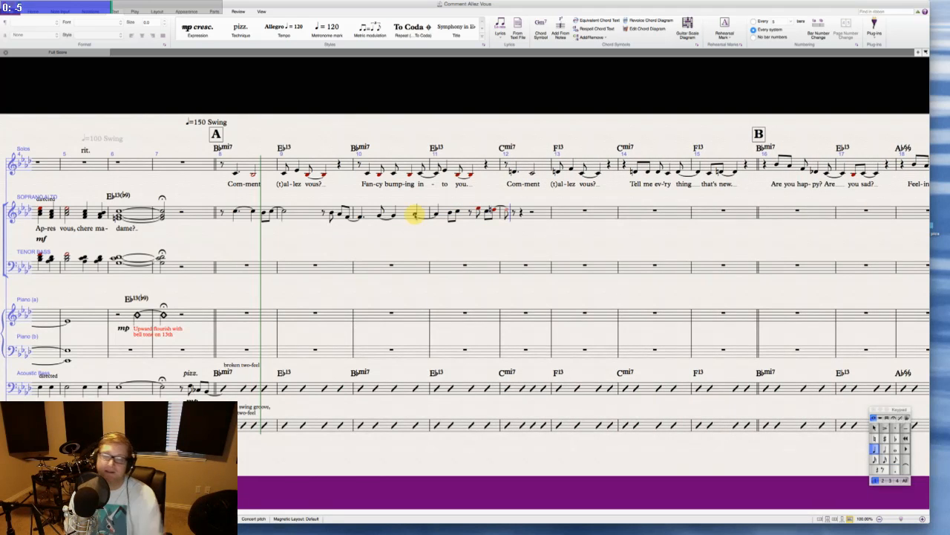
pyautogui.press('Escape')
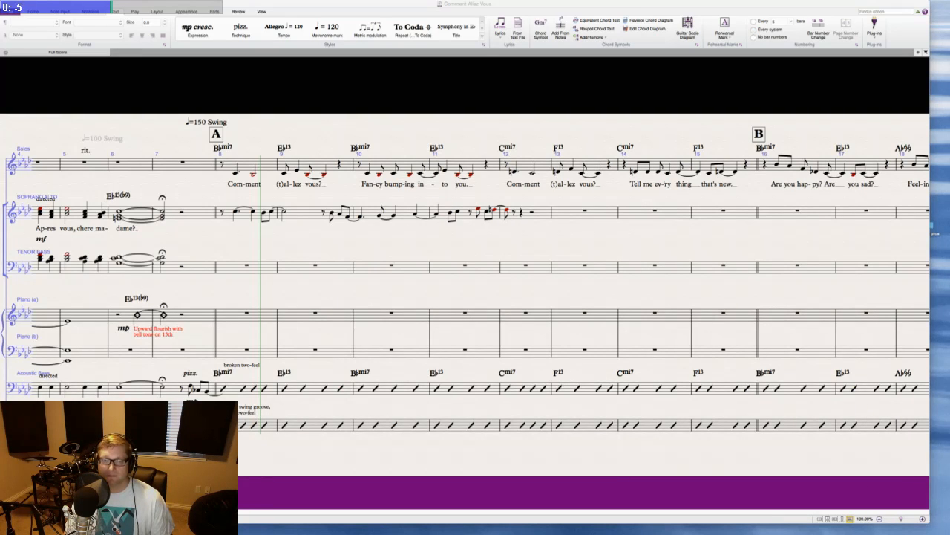
# - Lengthen the D in bar 12 to a dotted half note and finish the bar with eighths C and D natural, tying the D
pyautogui.click(507, 212)
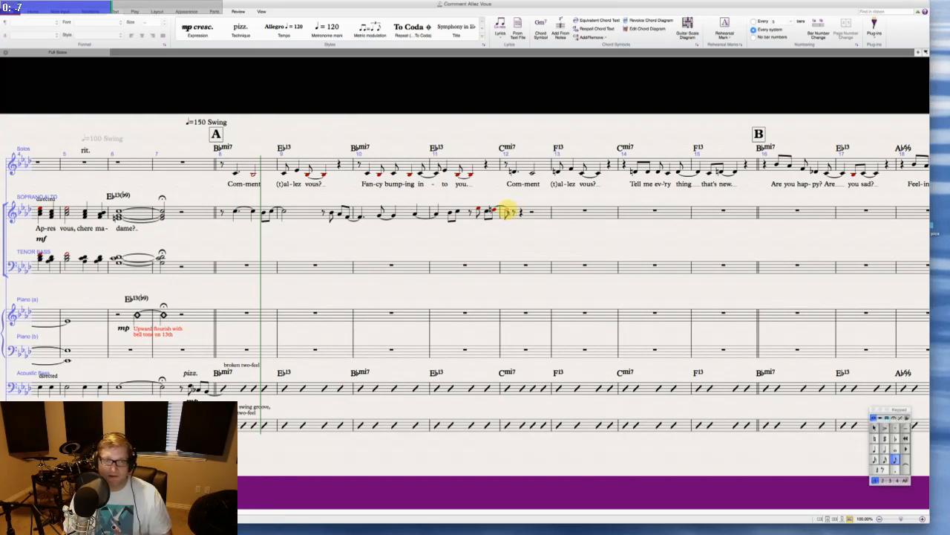
pyautogui.press('KP_5')
pyautogui.press('KP_Decimal')
pyautogui.press('Right')
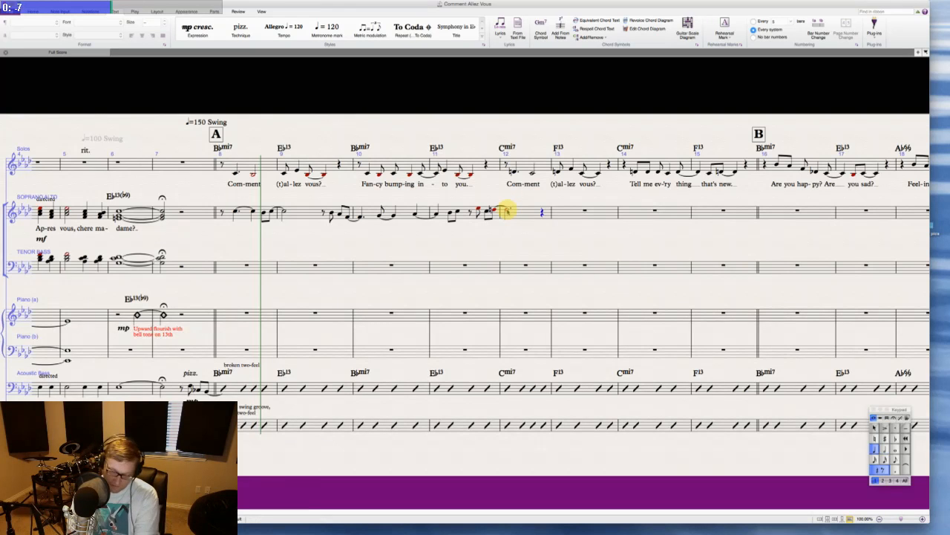
pyautogui.press('KP_3')
pyautogui.press('c')
pyautogui.press('KP_7')
pyautogui.press('d')
pyautogui.press('KP_Enter')
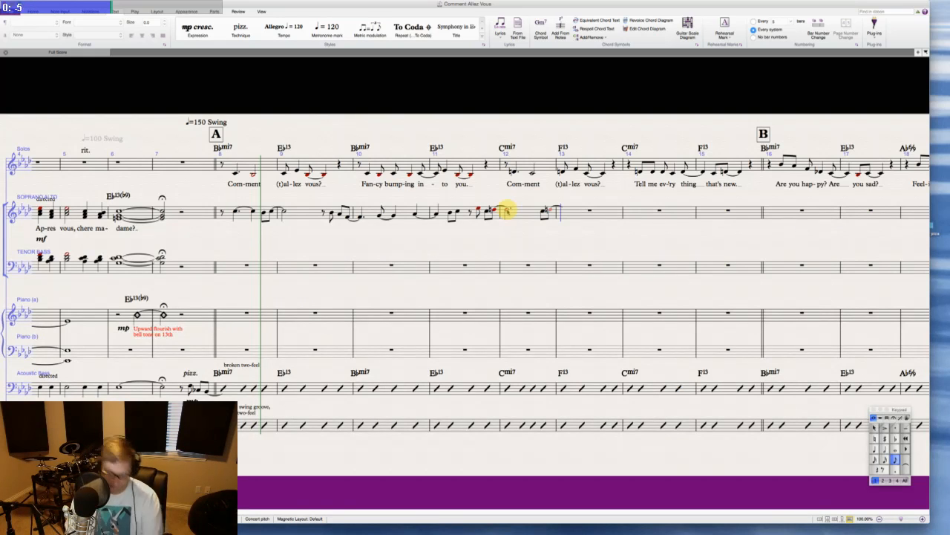
# - Enter a whole note D in bar 13 of the Soprano/Alto staff to end the tied phrase
pyautogui.press('5')
pyautogui.press('.')
pyautogui.press('6')
pyautogui.press('d')
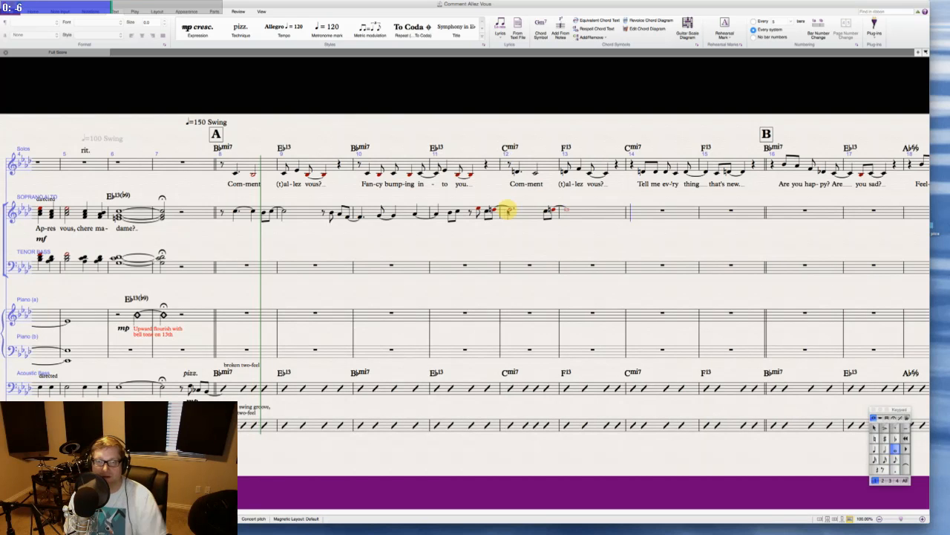
pyautogui.press('Escape')
# - Add the lyrics "doo doo wah doo doo doo doo doo doo doot" under the Soprano/Alto notes from bar 8 into bar 11
pyautogui.click(234, 211)
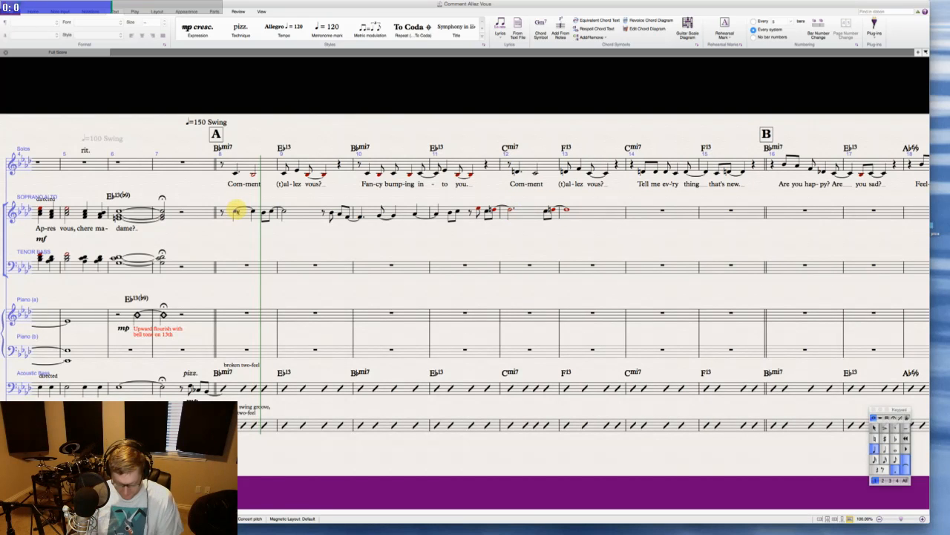
pyautogui.hotkey('ctrl', 'l')
pyautogui.write('doo  doo')
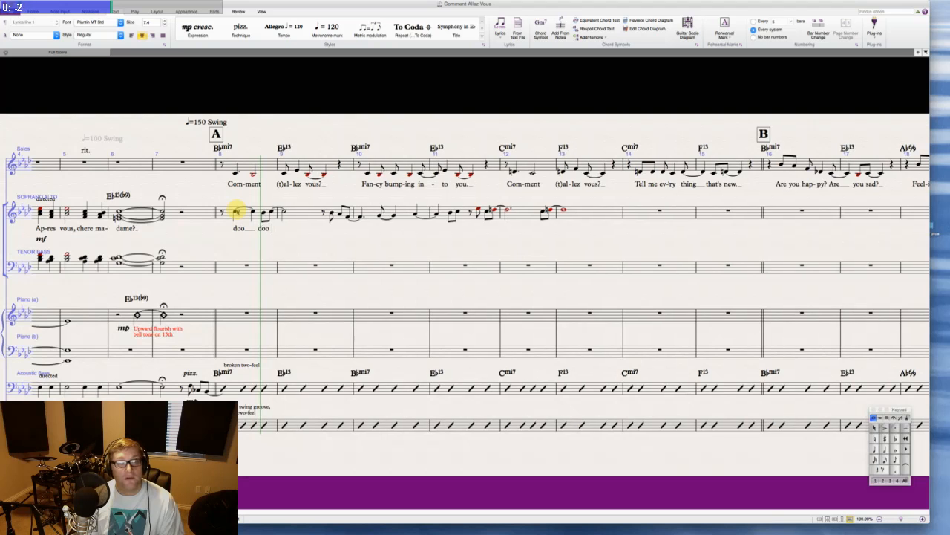
pyautogui.write(' wah  dodo')
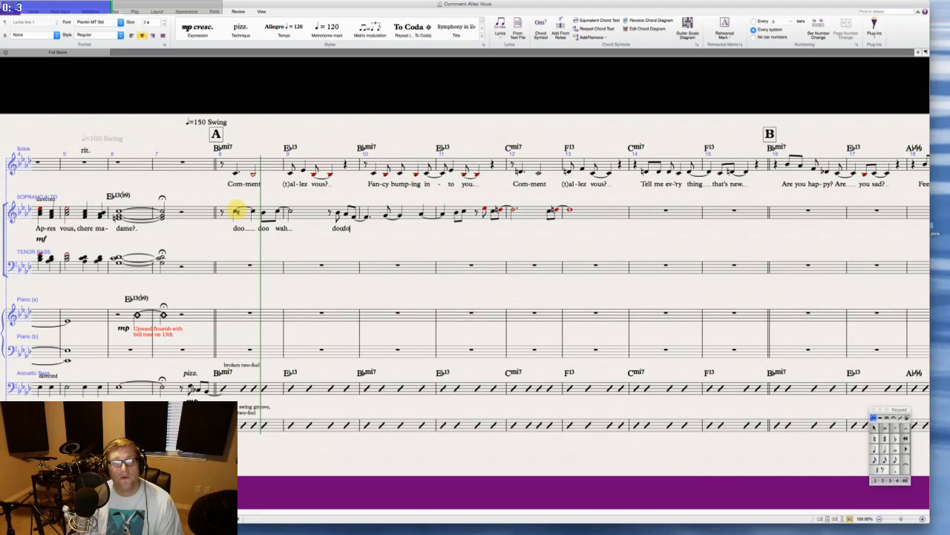
pyautogui.write('o doo  doo  ')
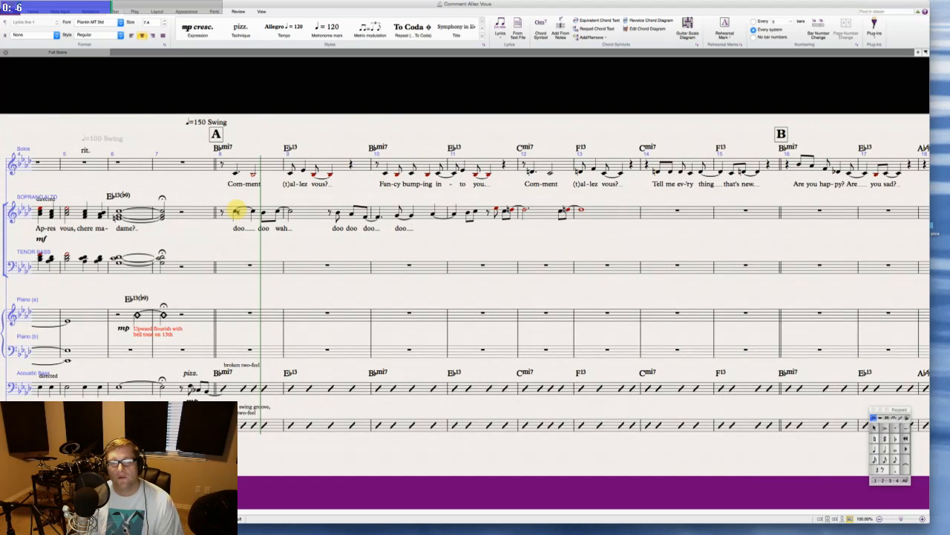
pyautogui.write('doo  dodo')
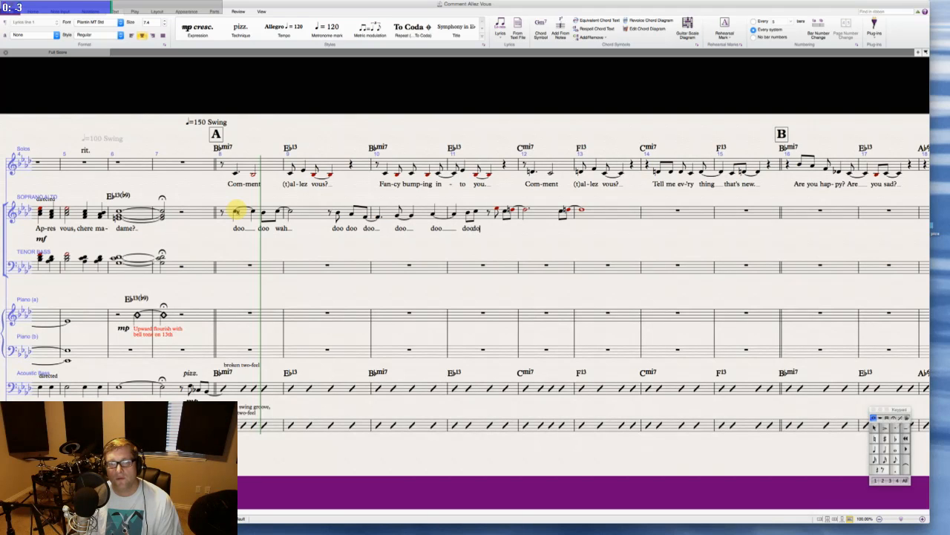
pyautogui.write('o doot')
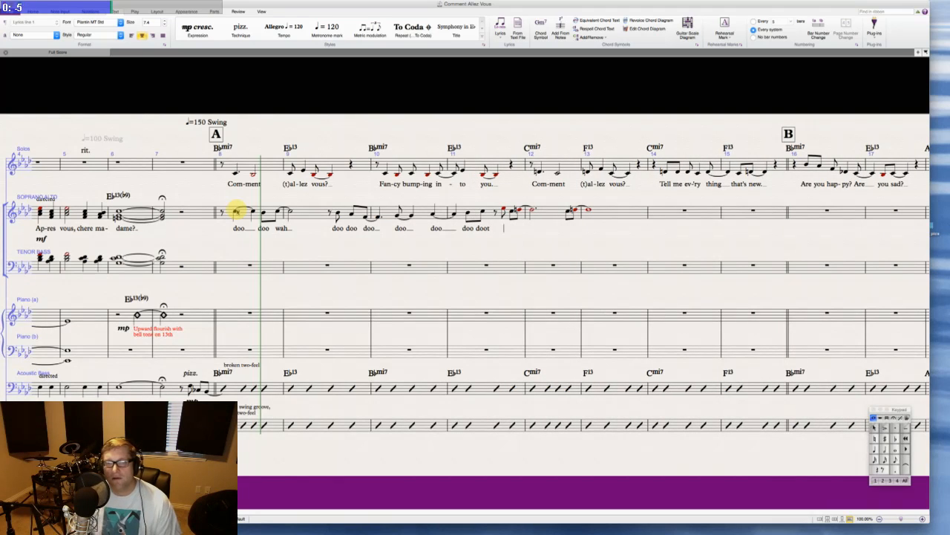
pyautogui.click(949, 133)
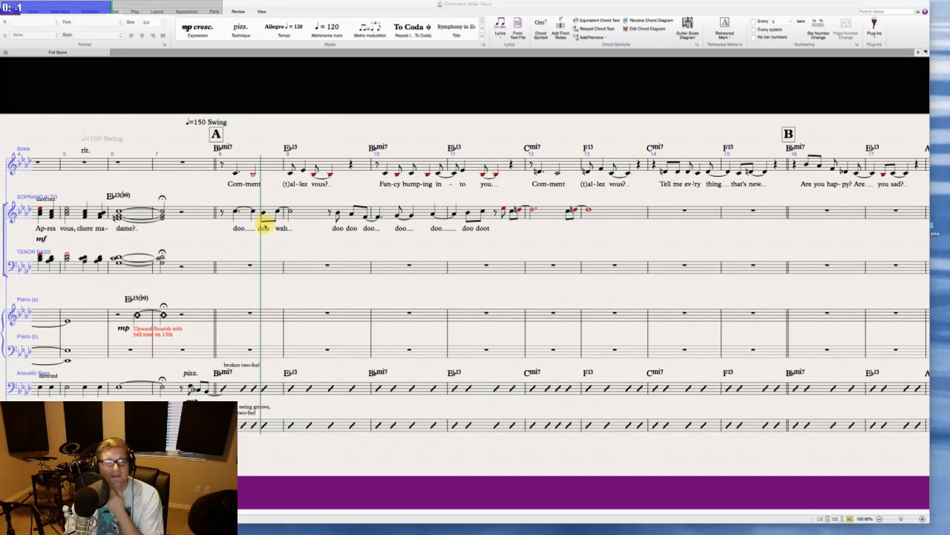
# - Continue the Soprano/Alto lyrics from the last notes of bar 11 to bar 13 with "doo doo doo doo wah"
pyautogui.click(502, 210)
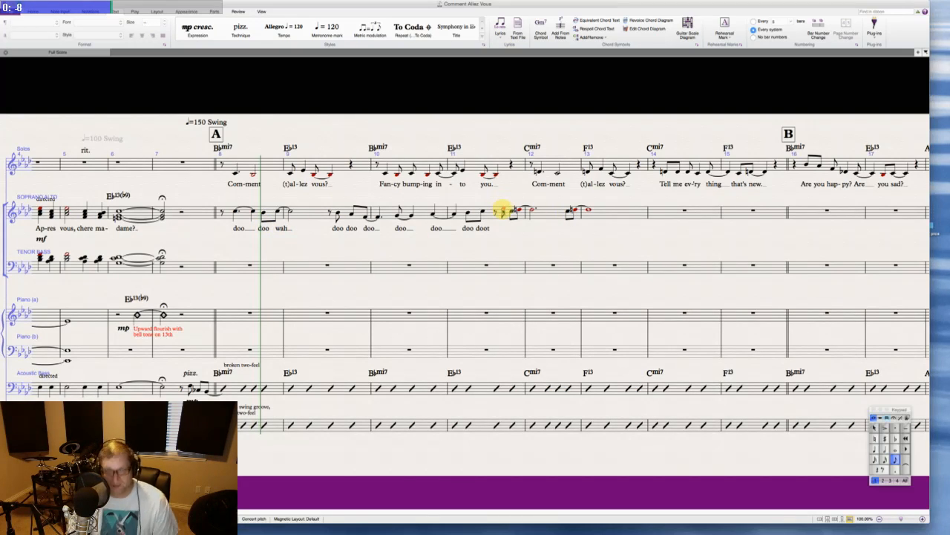
pyautogui.press('super+l')
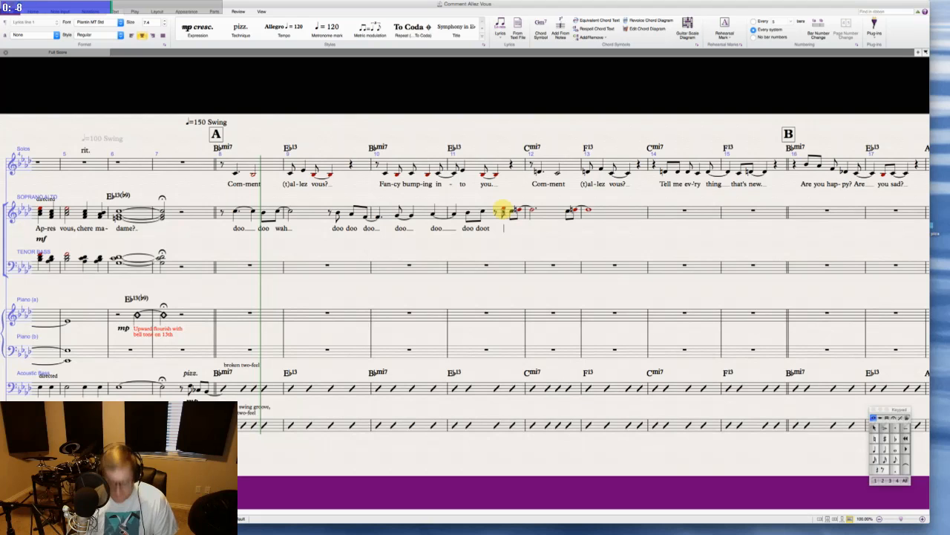
pyautogui.write('doo doo ')
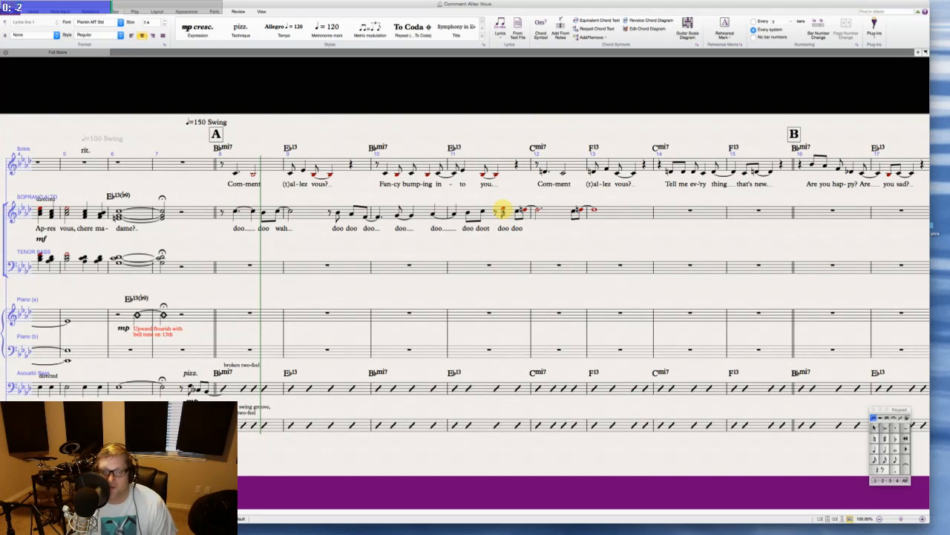
pyautogui.write('  doo')
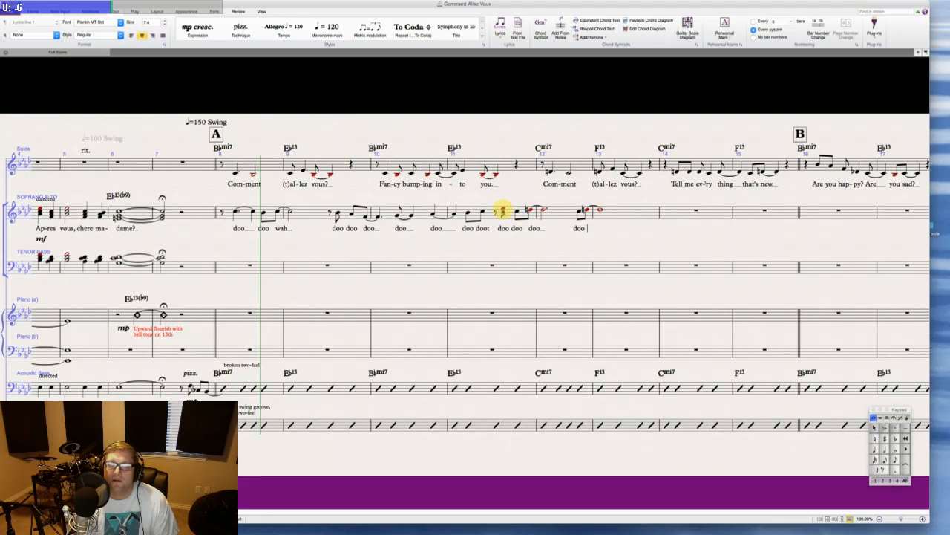
pyautogui.write(' wah')
pyautogui.press('Escape')
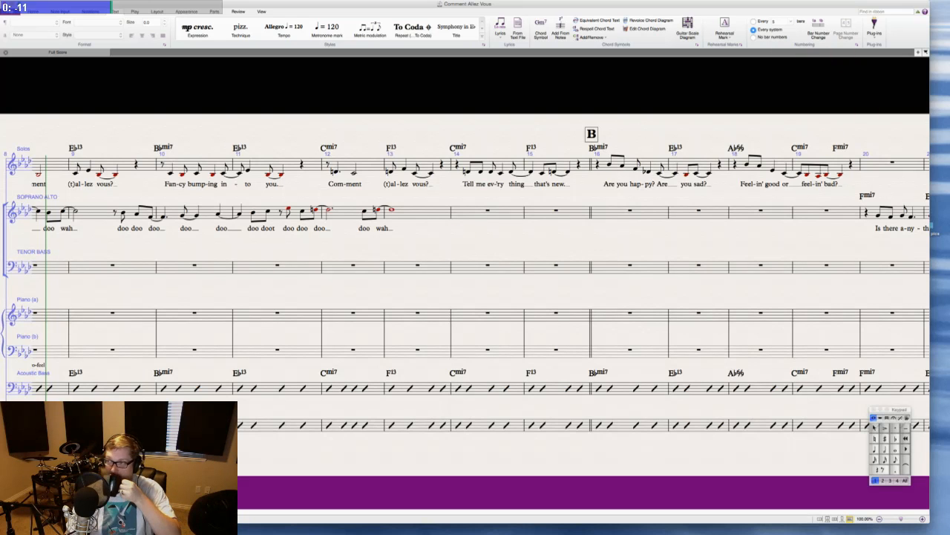
# - Review the Soprano/Alto line and lyrics of section A in context with the introduction and the sections that follow
pyautogui.press('super+Tab')
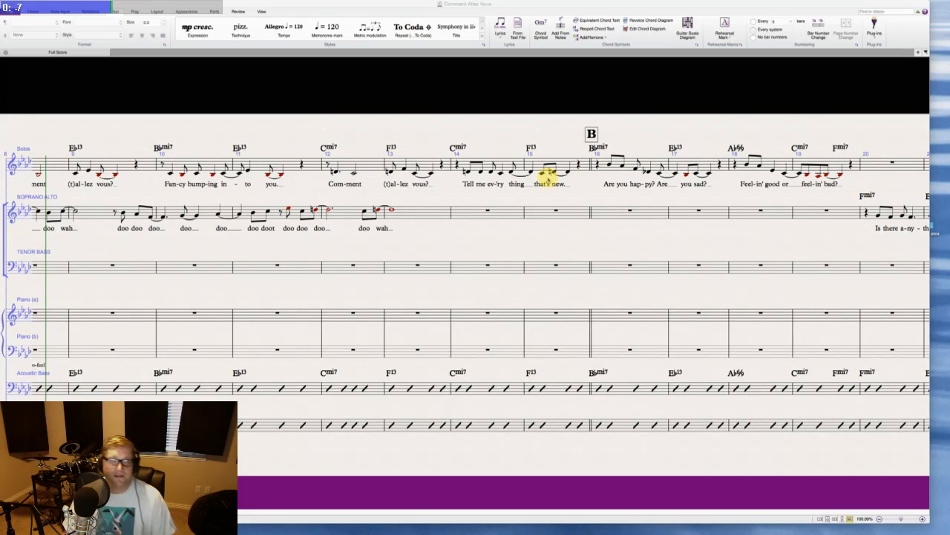
pyautogui.click(397, 242)
pyautogui.hscroll(-3, 398, 249)
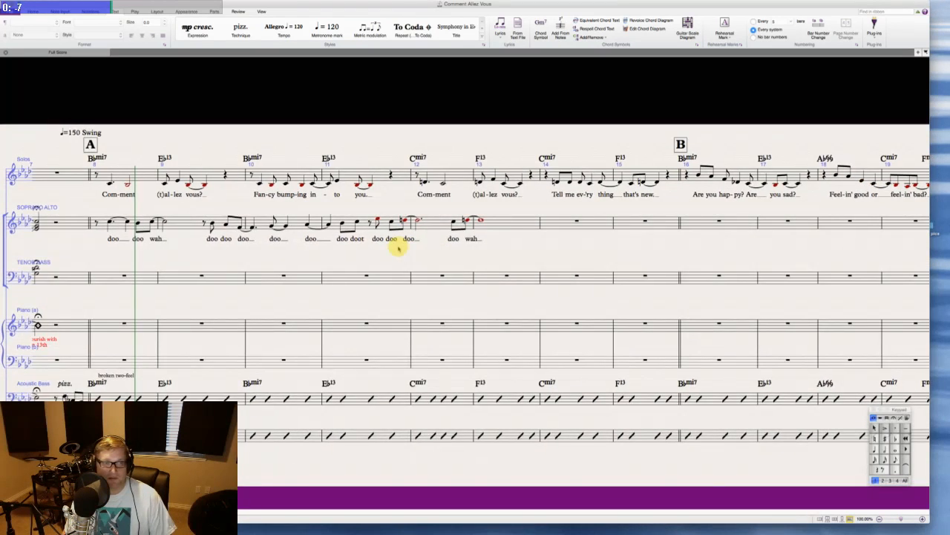
pyautogui.hscroll(2, 399, 249)
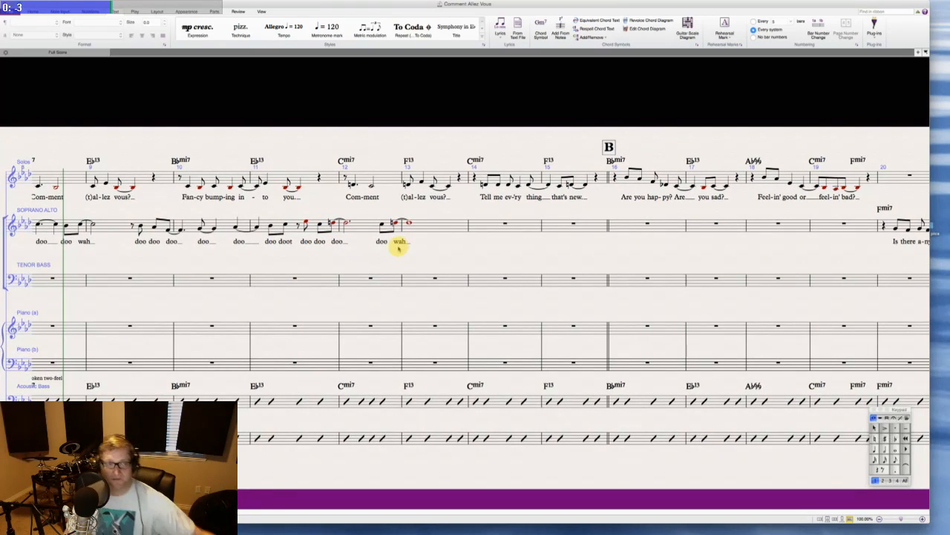
pyautogui.hscroll(-1, 399, 249)
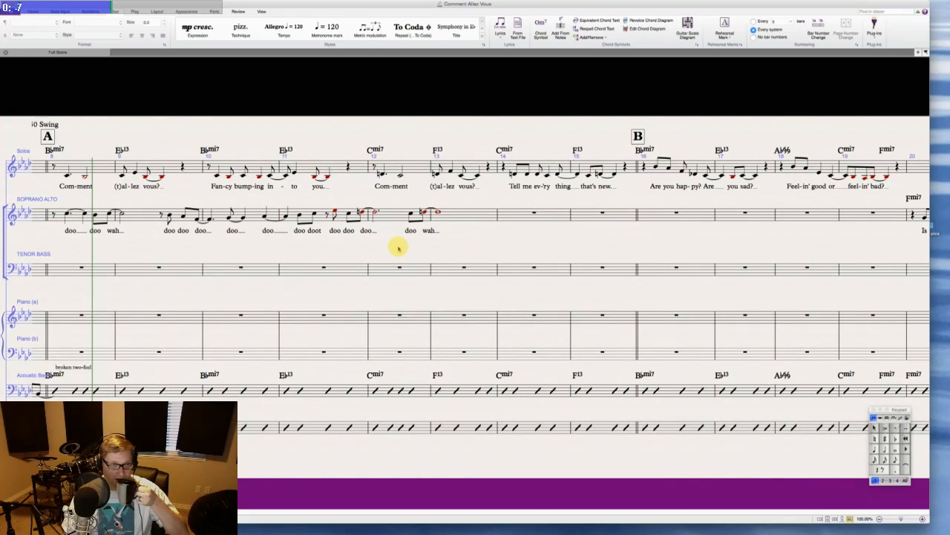
pyautogui.hscroll(5, 398, 249)
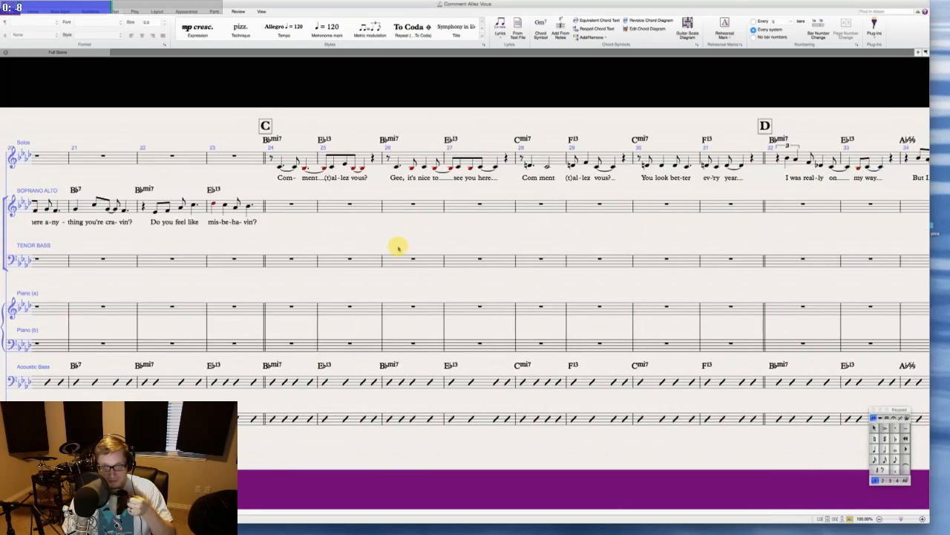
pyautogui.hscroll(-8, 399, 249)
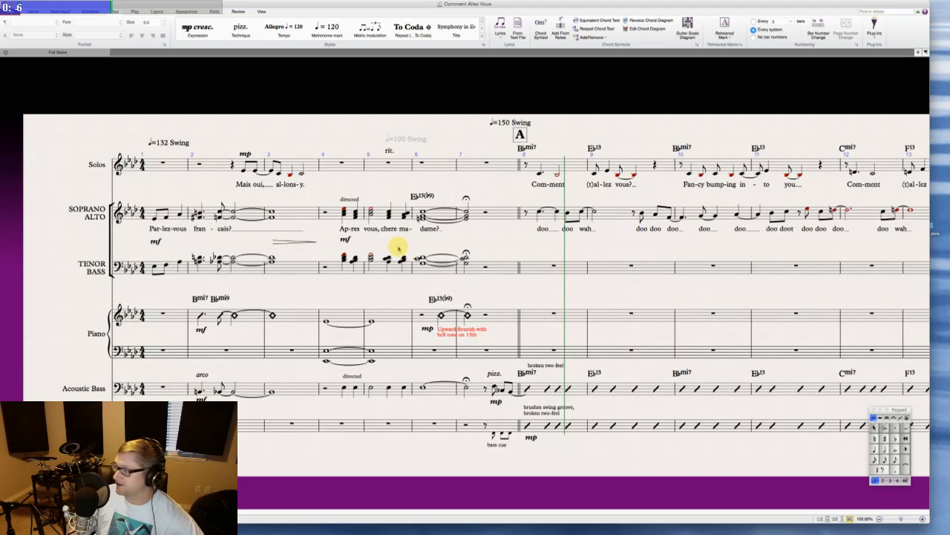
pyautogui.hscroll(5, 490, 277)
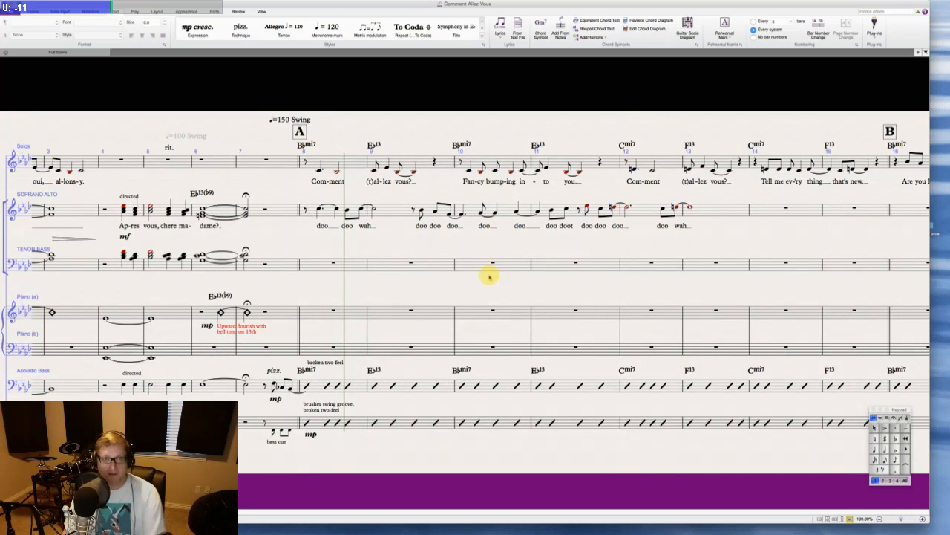
pyautogui.hscroll(1, 475, 275)
pyautogui.hscroll(3, 360, 236)
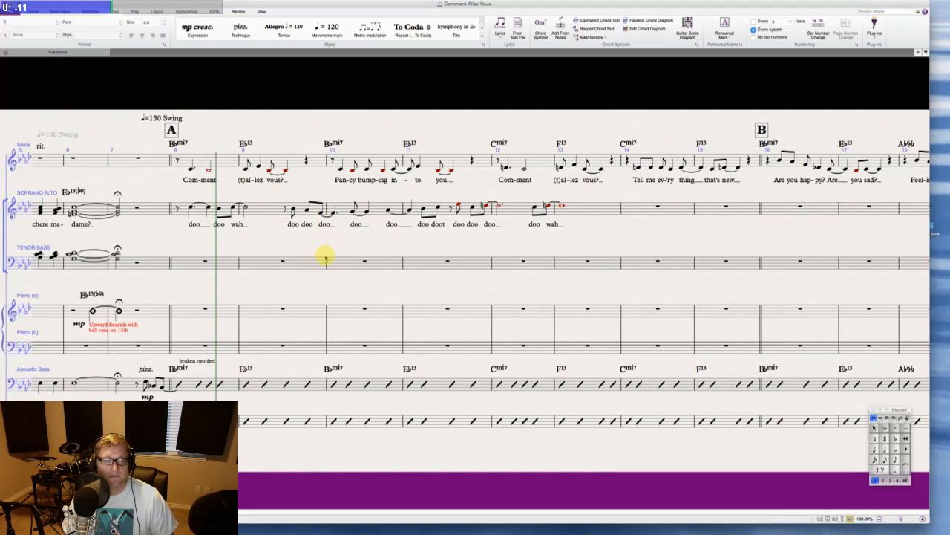
pyautogui.click(346, 260)
pyautogui.hscroll(1, 348, 259)
pyautogui.hscroll(1, 356, 258)
pyautogui.click(394, 252)
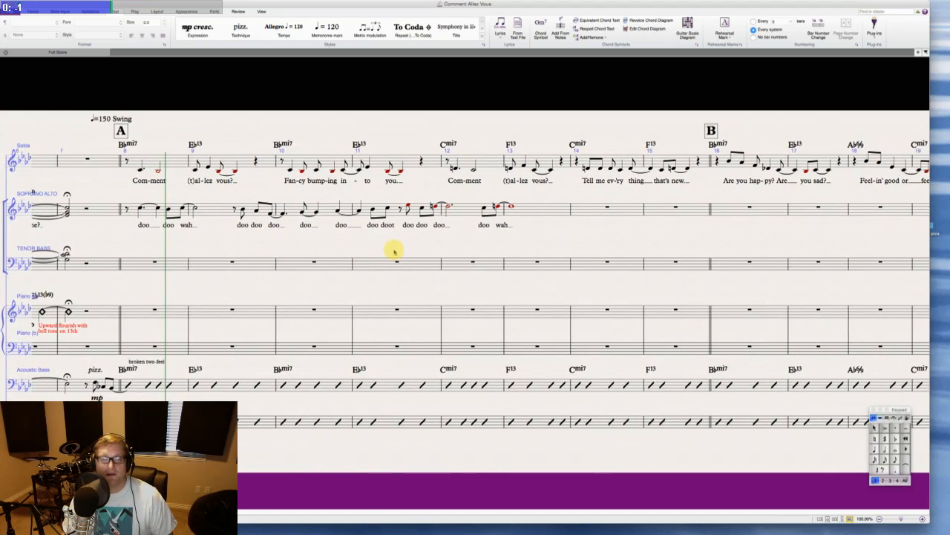
pyautogui.hscroll(3, 395, 252)
pyautogui.press('super+Tab')
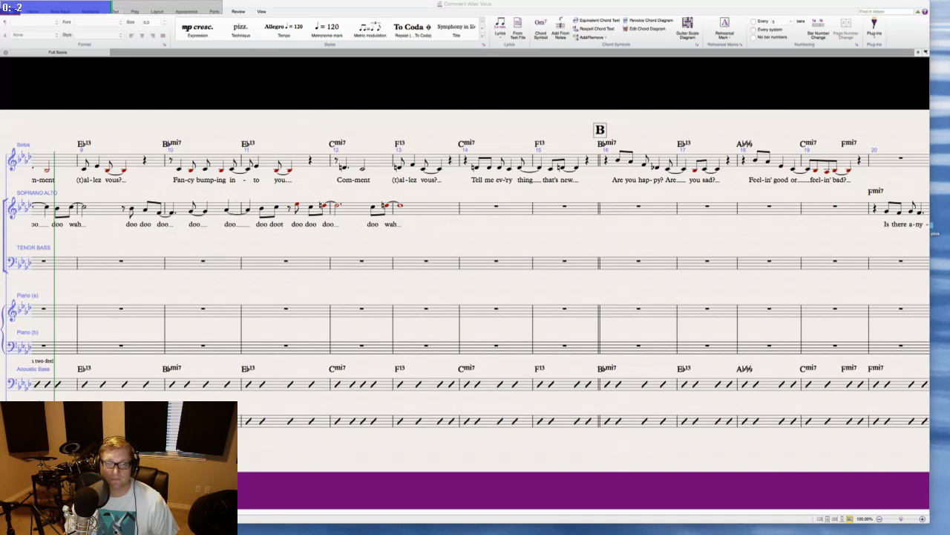
# - Shorten the Soprano/Alto D in bar 13 to a half note and finish the bar with an eighth rest and eighths C, B, G
pyautogui.click(399, 206)
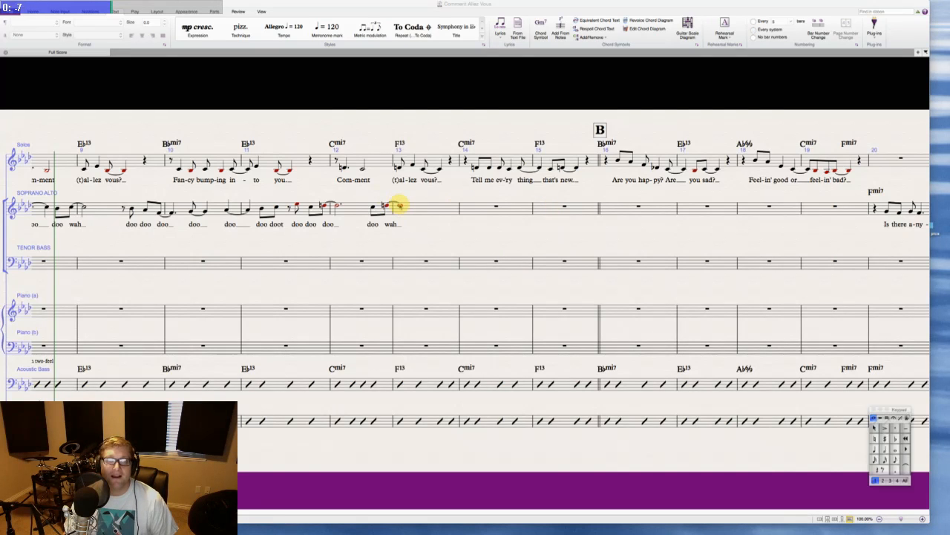
pyautogui.press('5')
pyautogui.press('Right')
pyautogui.press('3')
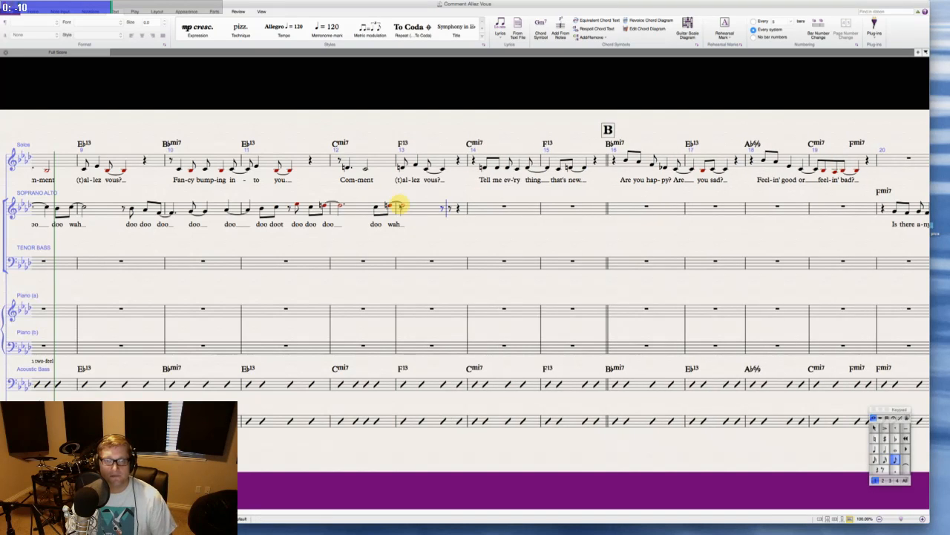
pyautogui.press('Right')
pyautogui.press('c')
pyautogui.press('b')
pyautogui.press('g')
# - Tie the last eighth G of bar 13 into a whole note G in bar 14 of the Soprano/Alto staff
pyautogui.press('9')
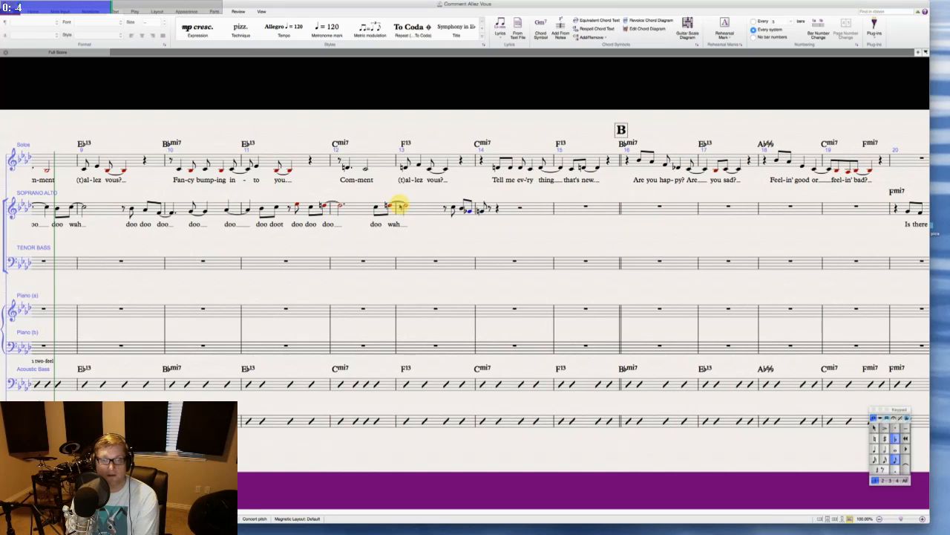
pyautogui.press('g')
pyautogui.press('6')
pyautogui.press('g')
pyautogui.press('Escape')
pyautogui.press('Escape')
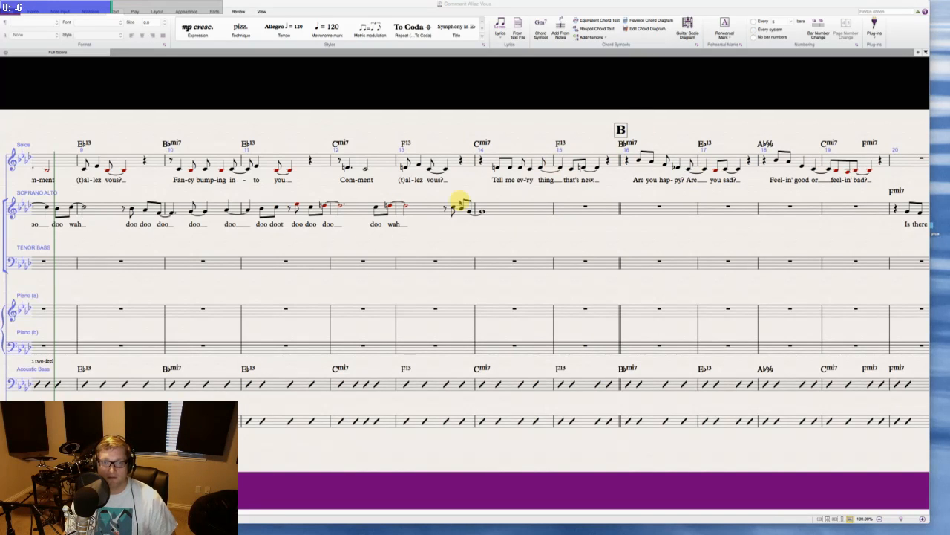
# - Shorten the G in bar 14 to a dotted quarter and follow it with an eighth A natural and a quarter A
pyautogui.click(482, 212)
pyautogui.press('3')
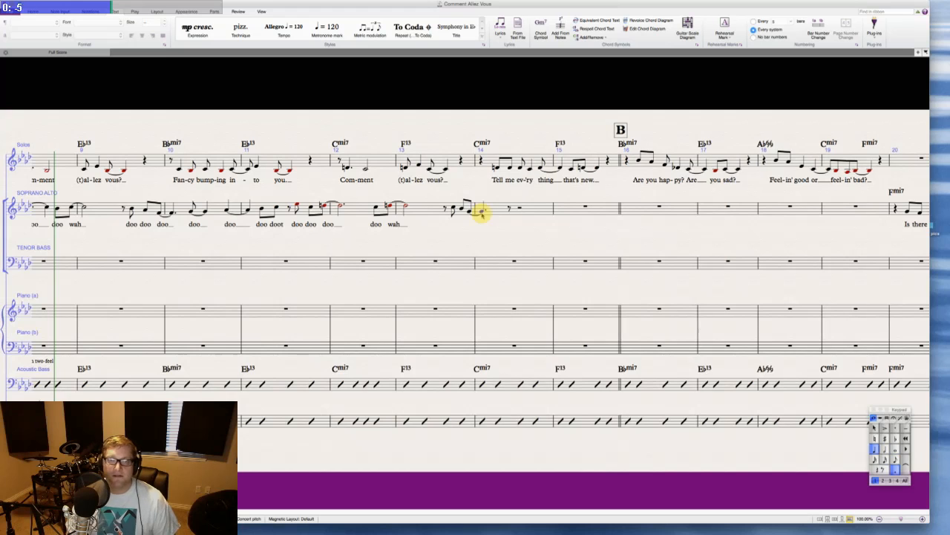
pyautogui.press('a')
pyautogui.press('4')
pyautogui.press('a')
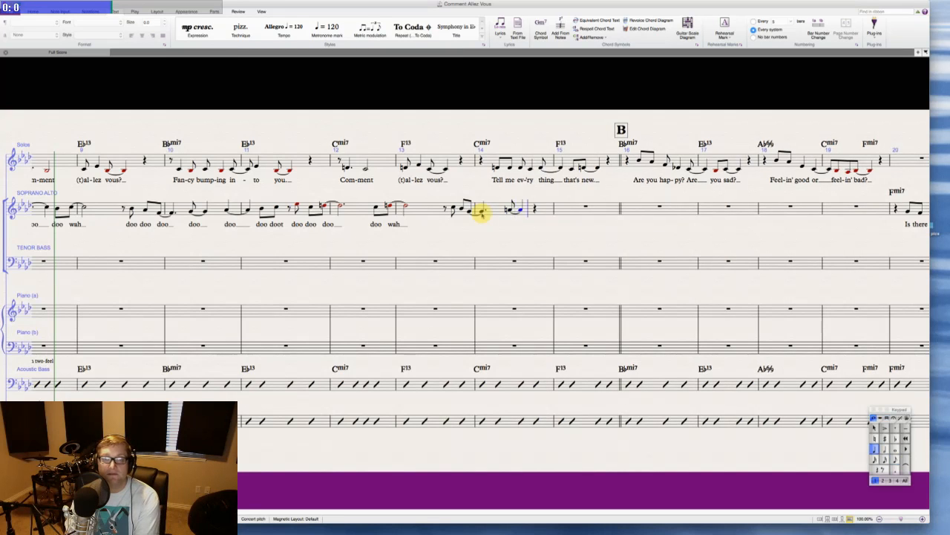
# - Finish bar 14 with a quarter B tied to an eighth B in bar 15, followed by a dotted quarter C
pyautogui.press('b')
pyautogui.press('KP_Enter')
pyautogui.press('3')
pyautogui.press('b')
pyautogui.press('4')
pyautogui.press('.')
pyautogui.press('c')
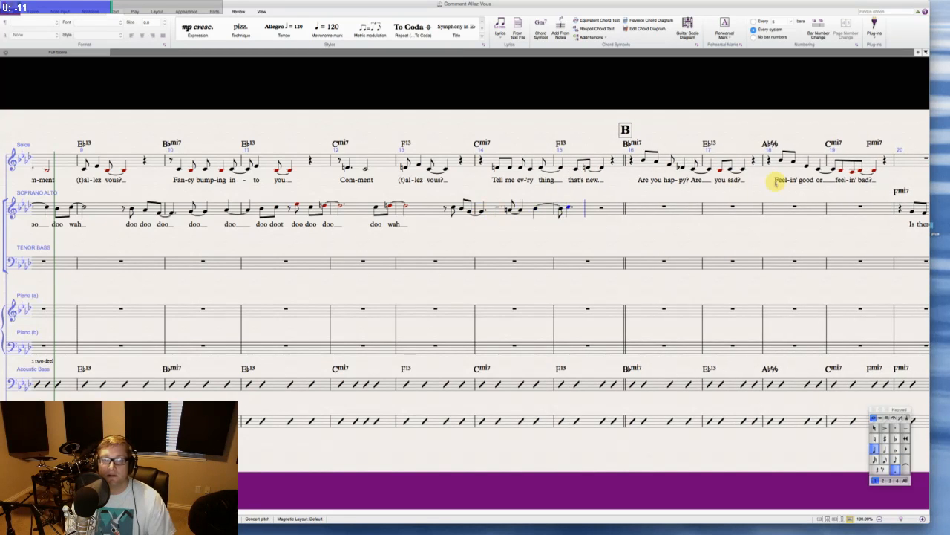
pyautogui.press('Escape')
pyautogui.press('Escape')
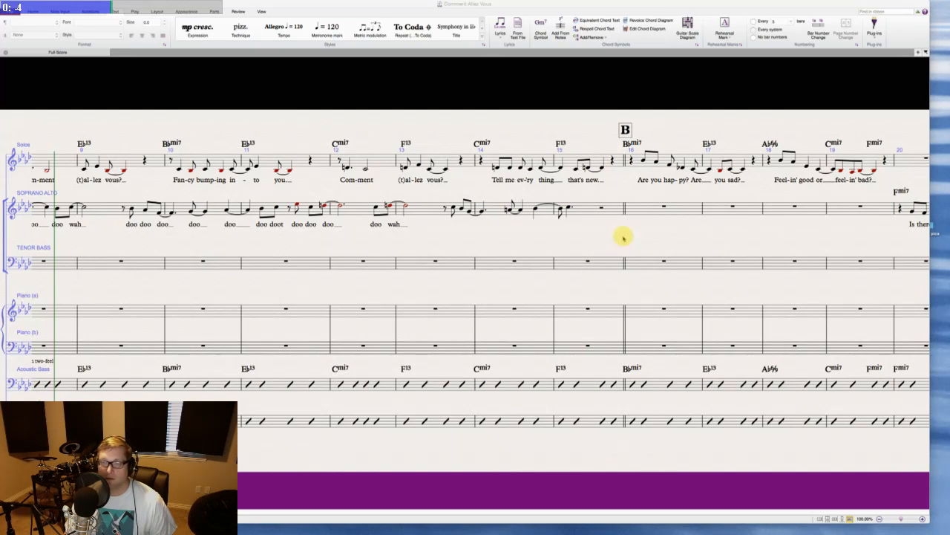
# - Lengthen the B in bar 15 to a quarter and continue with eighths C and D natural, an eighth rest, and eighths F and D
pyautogui.click(563, 209)
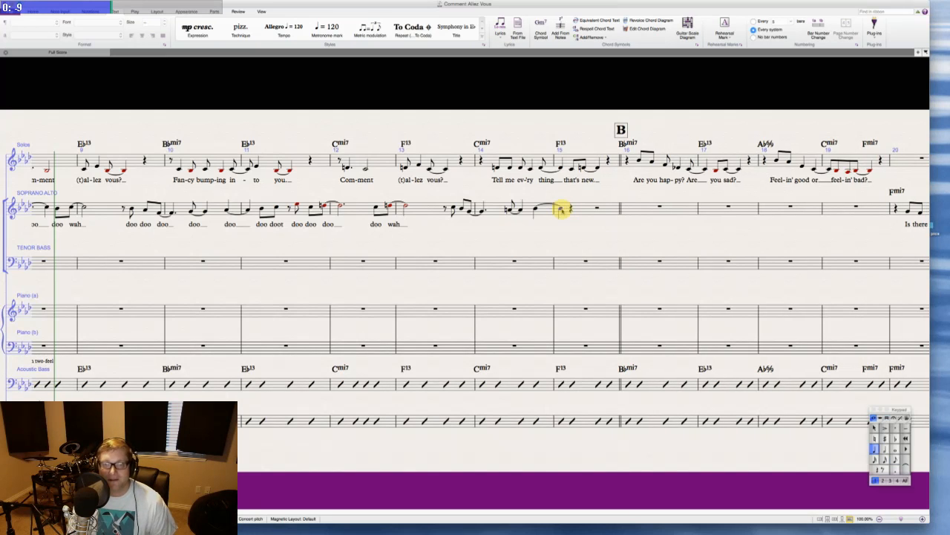
pyautogui.press('d')
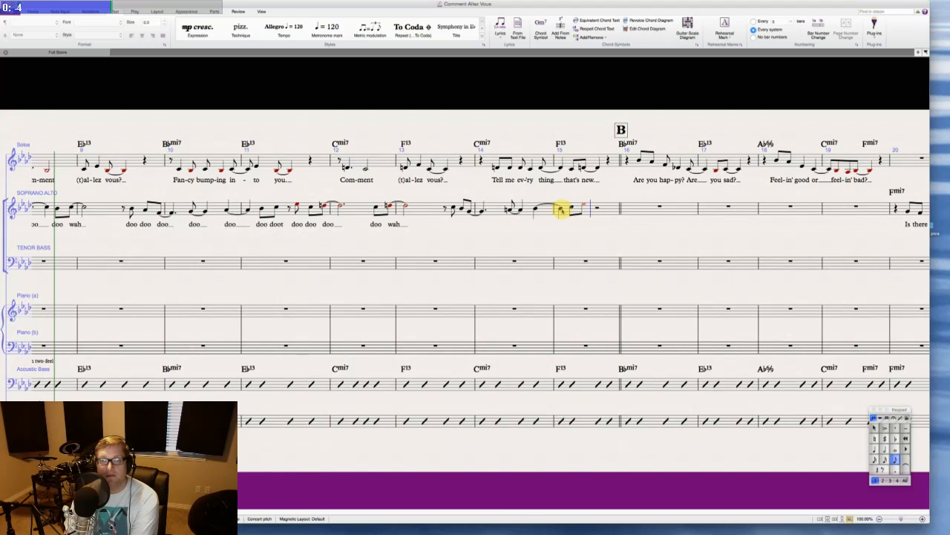
pyautogui.press('0')
pyautogui.press('f')
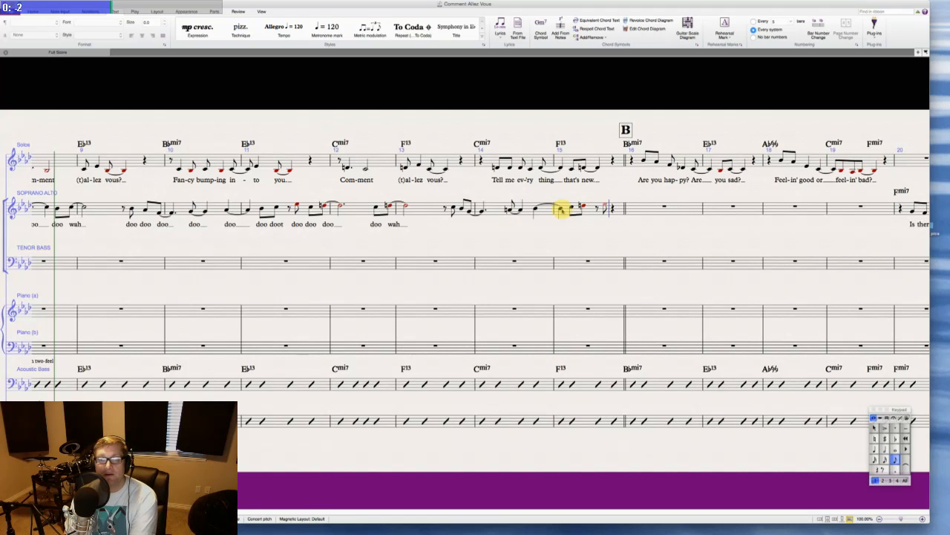
pyautogui.press('d')
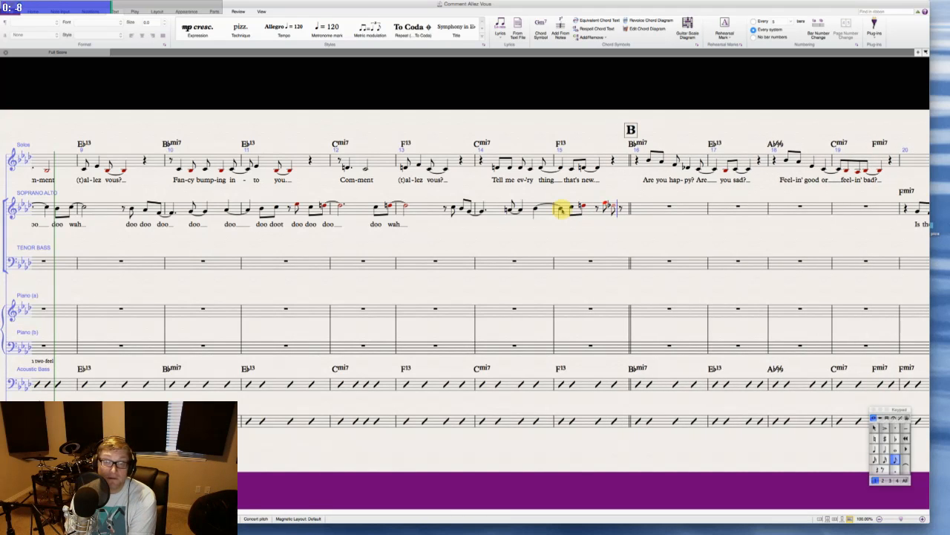
# - End bar 15 with an eighth C tied into a whole note C in bar 16 of the Soprano/Alto staff
pyautogui.press('c')
pyautogui.press('KP_Enter')
pyautogui.press('KP_6')
pyautogui.press('c')
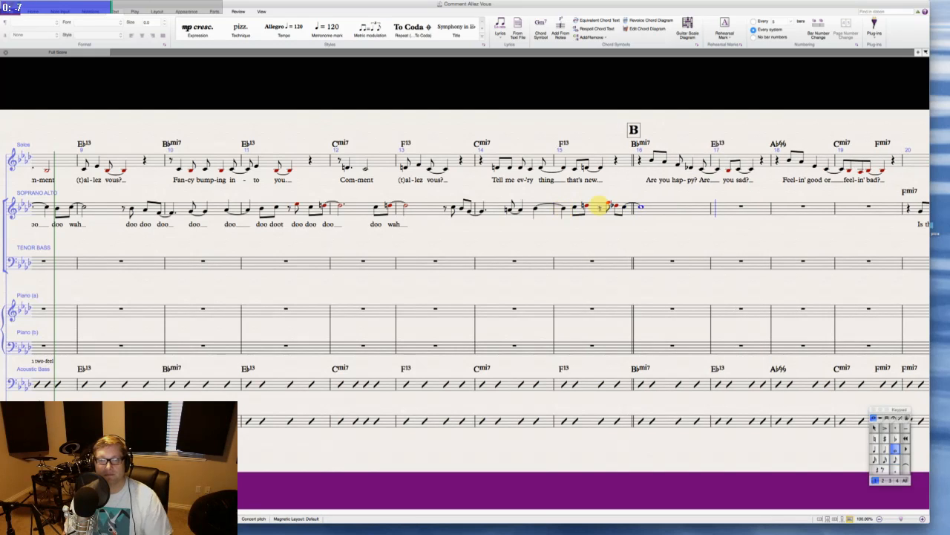
# - Add the lyric "doo" under each new attack in the Soprano/Alto staff from the end of bar 13 through bar 15
pyautogui.press('Escape')
pyautogui.press('Escape')
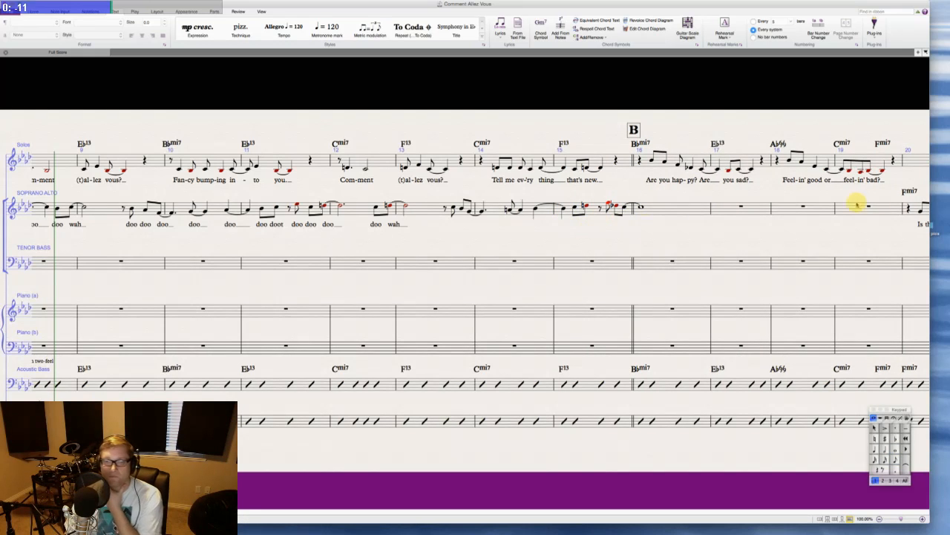
pyautogui.click(451, 208)
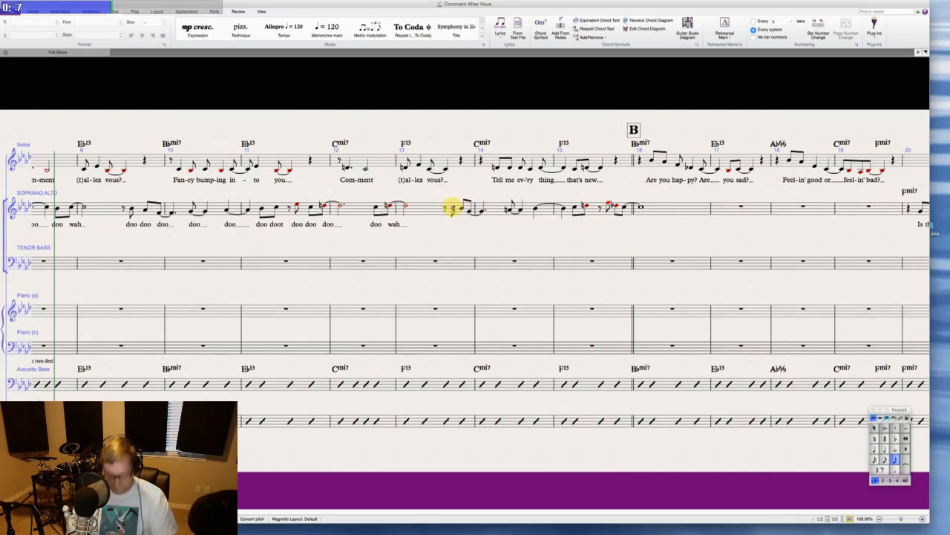
pyautogui.press('super+l')
pyautogui.write('doo')
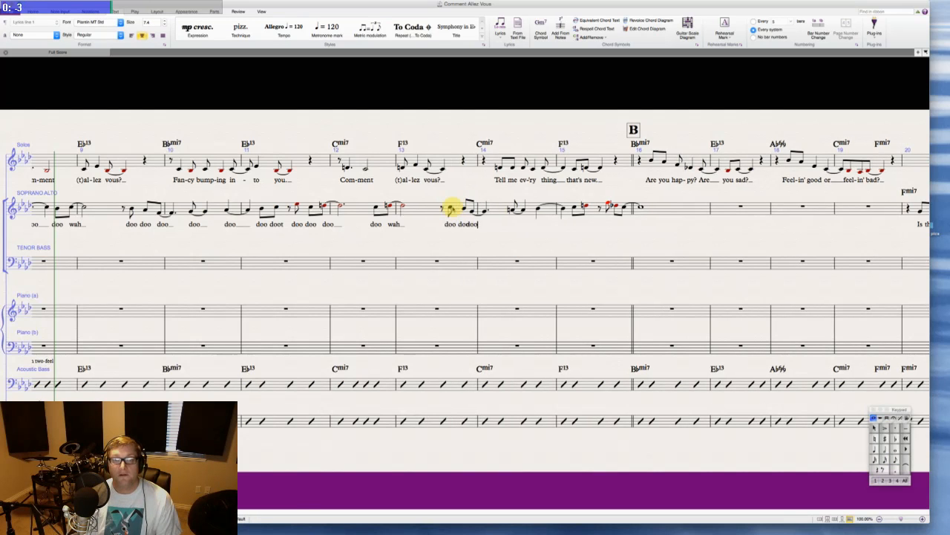
pyautogui.write(' doo doo doo wah doo do')
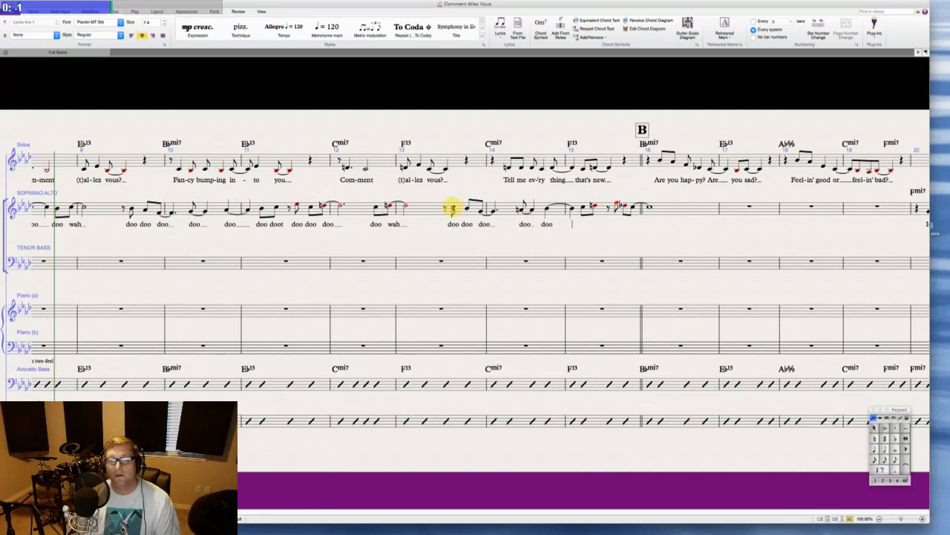
pyautogui.write('o doo do')
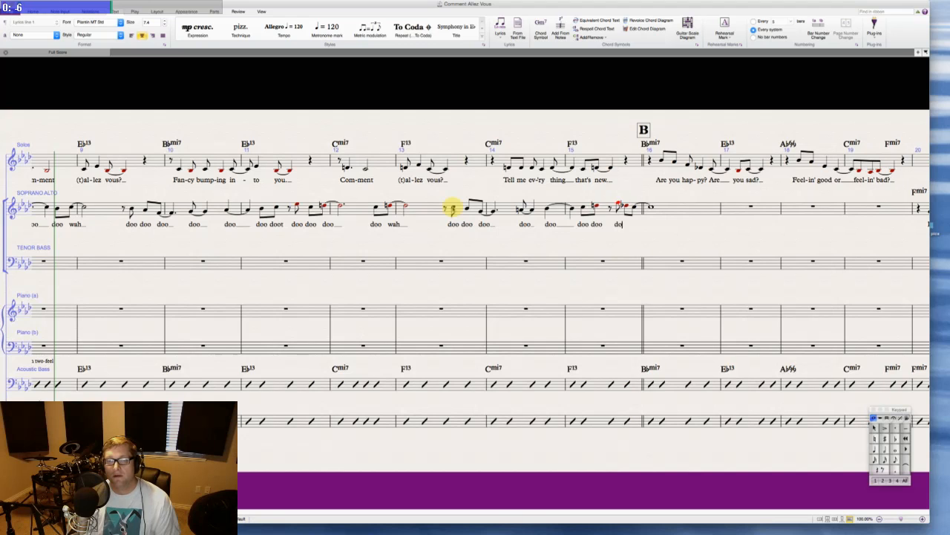
pyautogui.write('o. doo doo doo')
pyautogui.press('Escape')
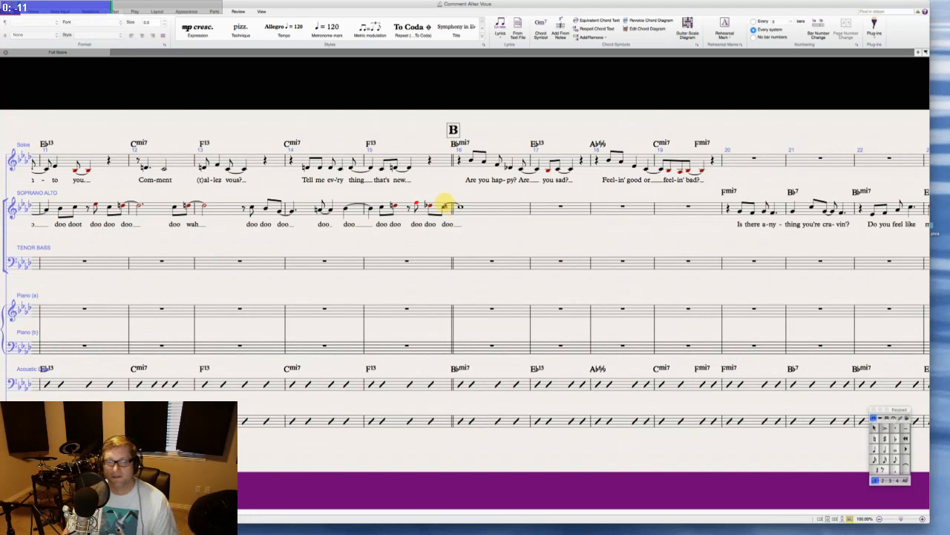
# - Remove the whole note from bar 16 of the Soprano/Alto staff, along with the tie leading into it
pyautogui.press('super+Tab')
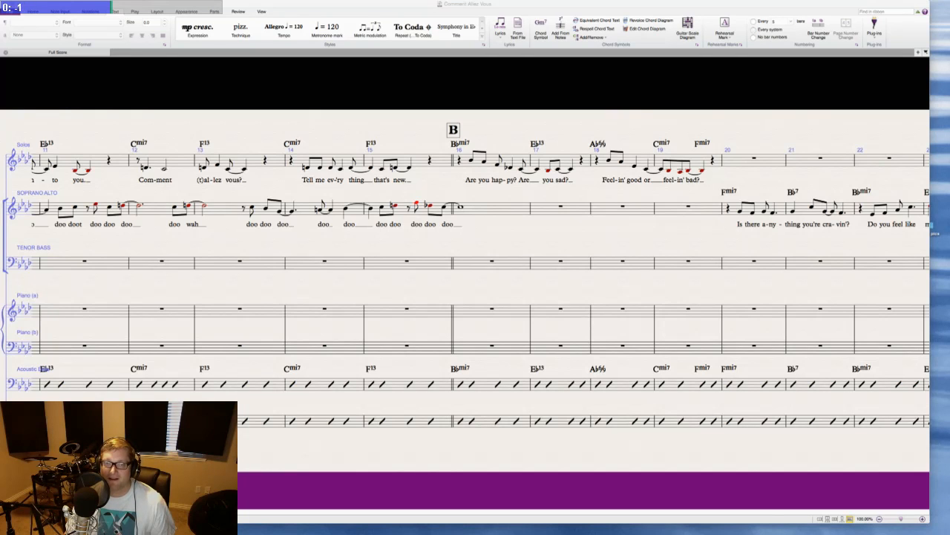
pyautogui.click(484, 208)
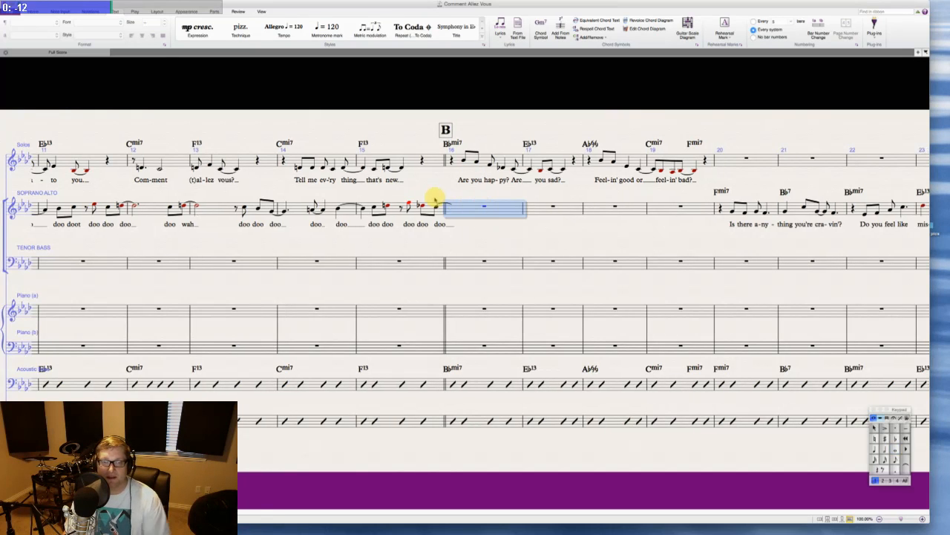
pyautogui.press('Escape')
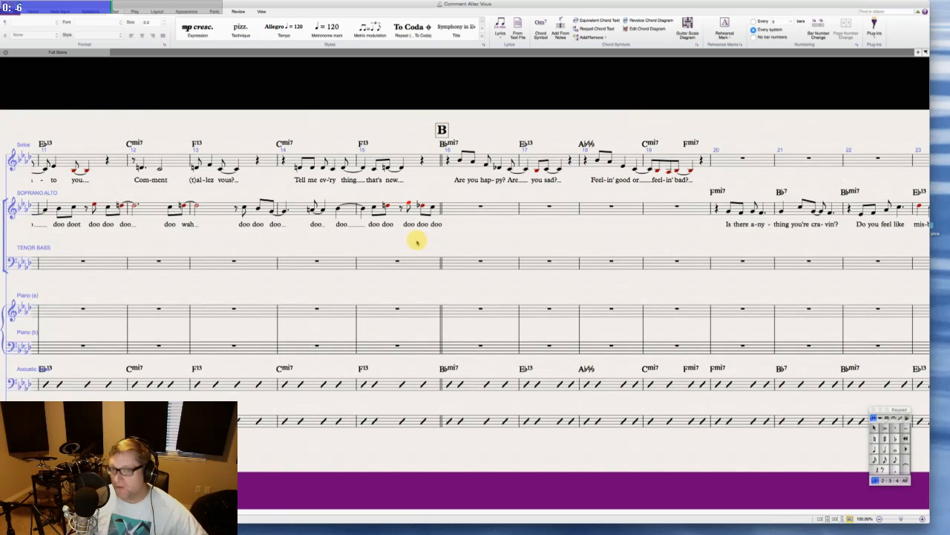
# - Review the Soprano/Alto background line and its lyrics across section A, together with the introduction before it
pyautogui.hscroll(1, 425, 243)
pyautogui.hscroll(1, 426, 243)
pyautogui.hscroll(-10, 426, 244)
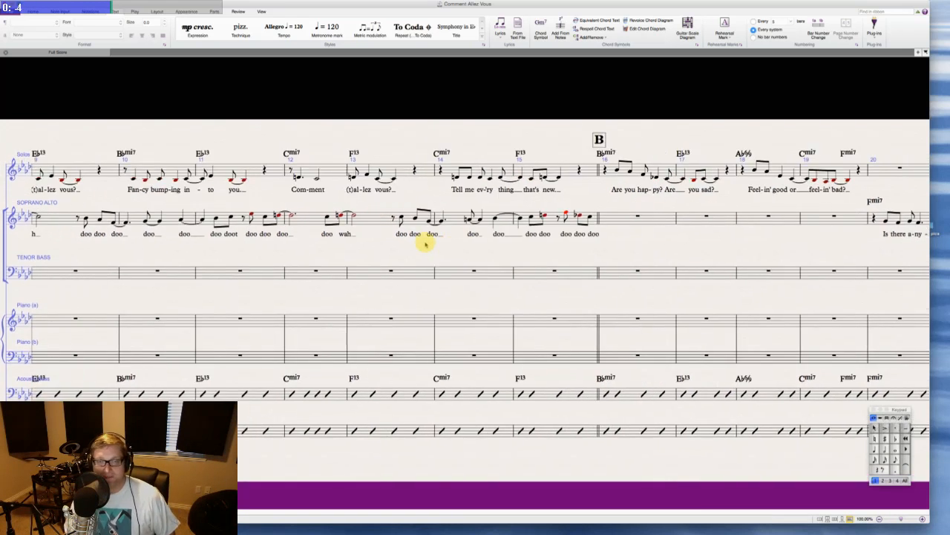
pyautogui.hscroll(10, 426, 243)
pyautogui.hscroll(-10, 426, 244)
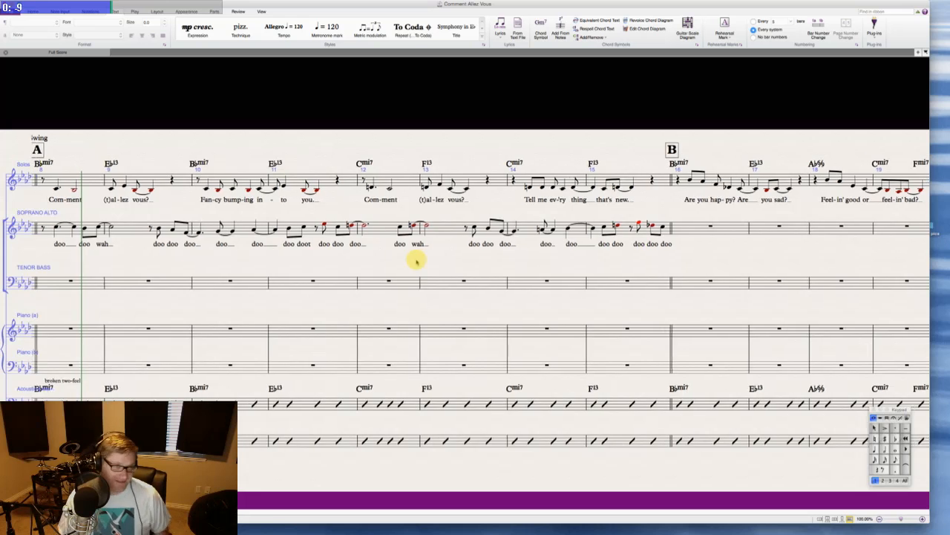
pyautogui.hscroll(-7, 416, 260)
pyautogui.hscroll(10, 416, 260)
pyautogui.hscroll(3, 417, 260)
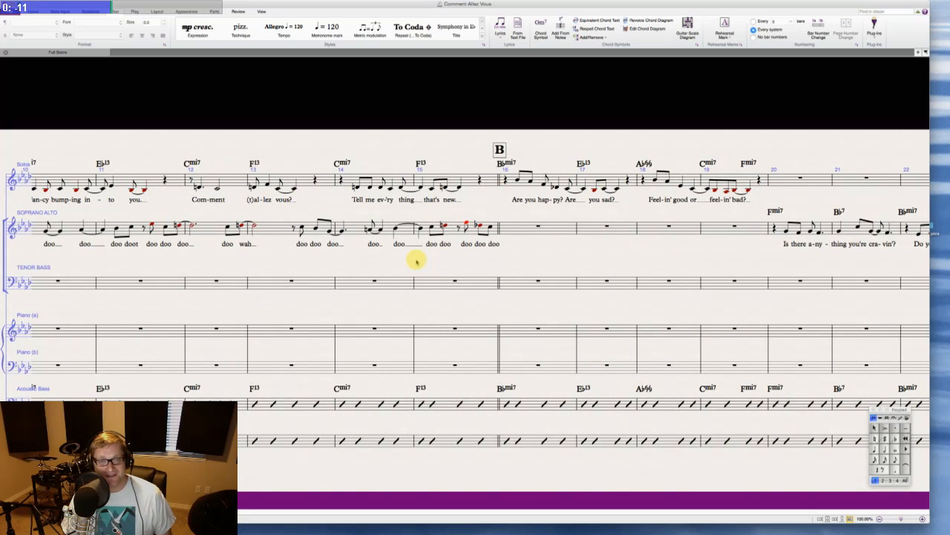
pyautogui.hscroll(-10, 417, 260)
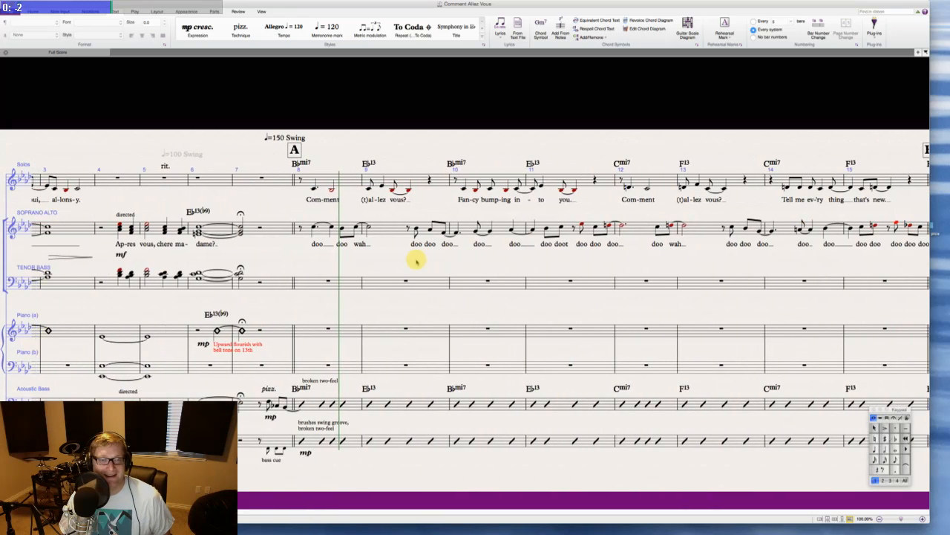
pyautogui.hscroll(-3, 416, 261)
pyautogui.hscroll(12, 416, 260)
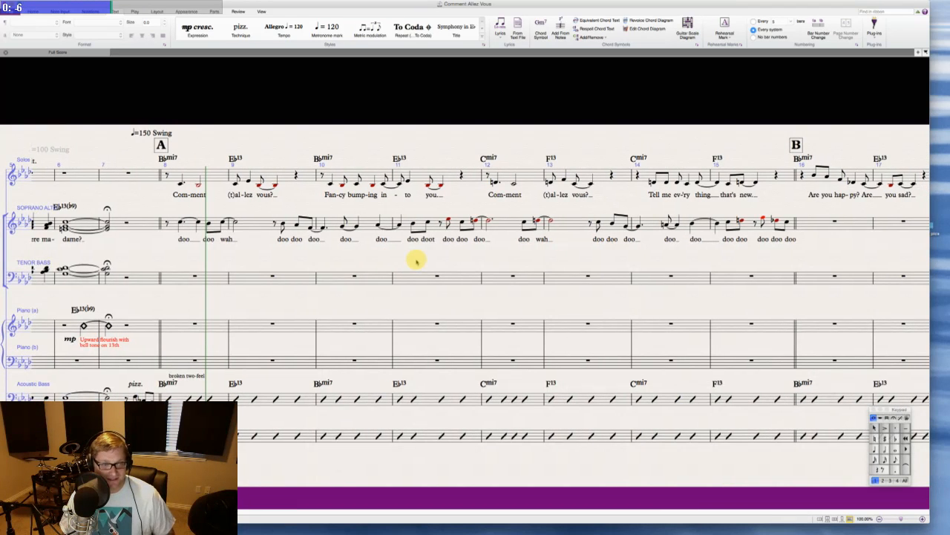
pyautogui.hscroll(-4, 416, 260)
pyautogui.hscroll(10, 416, 261)
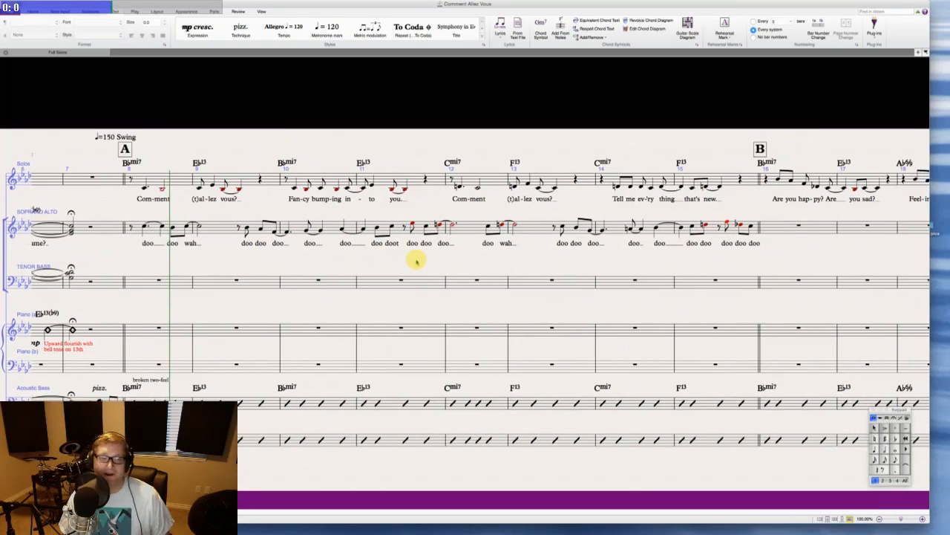
pyautogui.hscroll(-6, 417, 261)
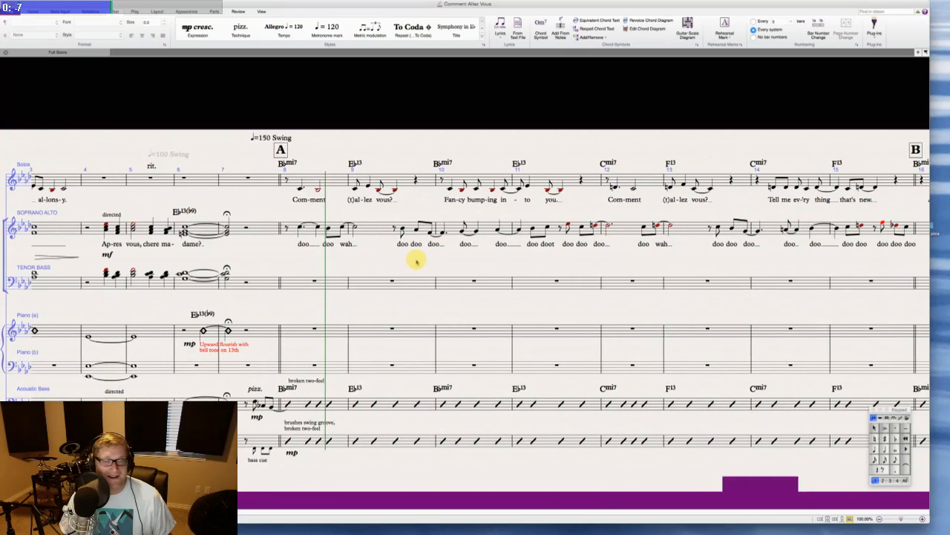
pyautogui.hscroll(8, 417, 261)
pyautogui.press('space')
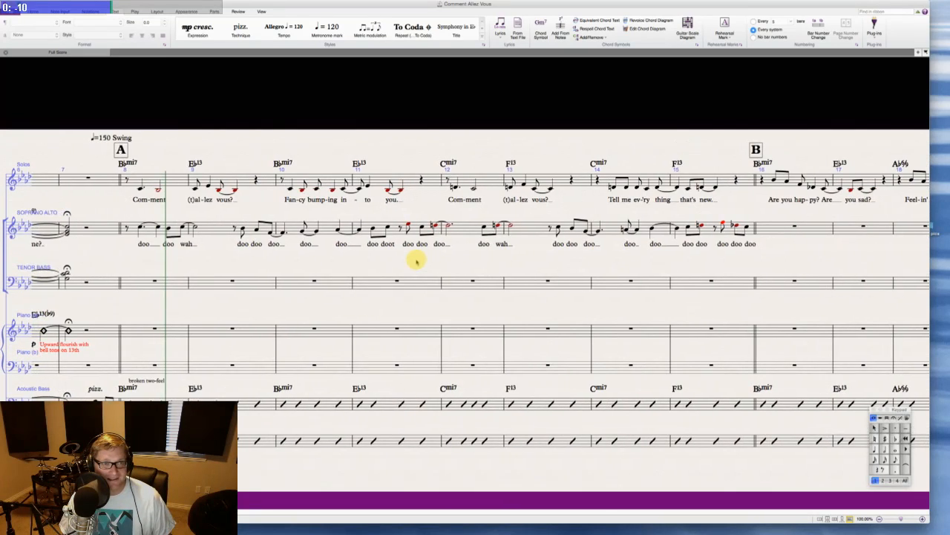
pyautogui.scroll(1, 417, 261)
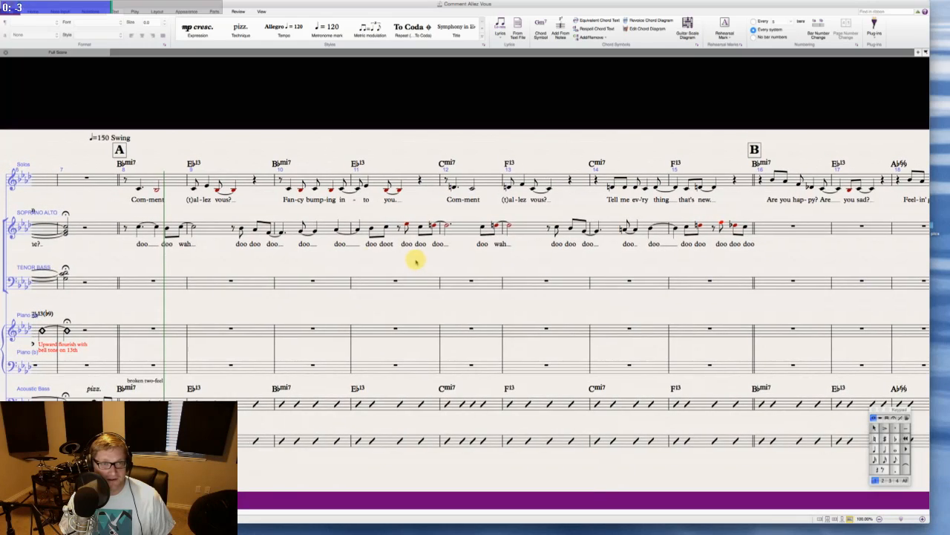
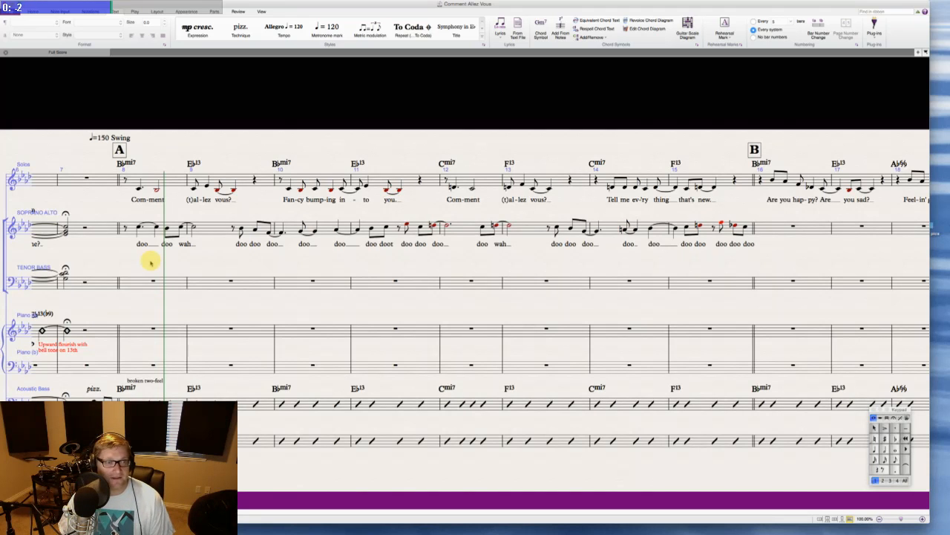
# - Look ahead through section B to the start of C and compare it with the background phrases in section A
pyautogui.hscroll(5, 142, 268)
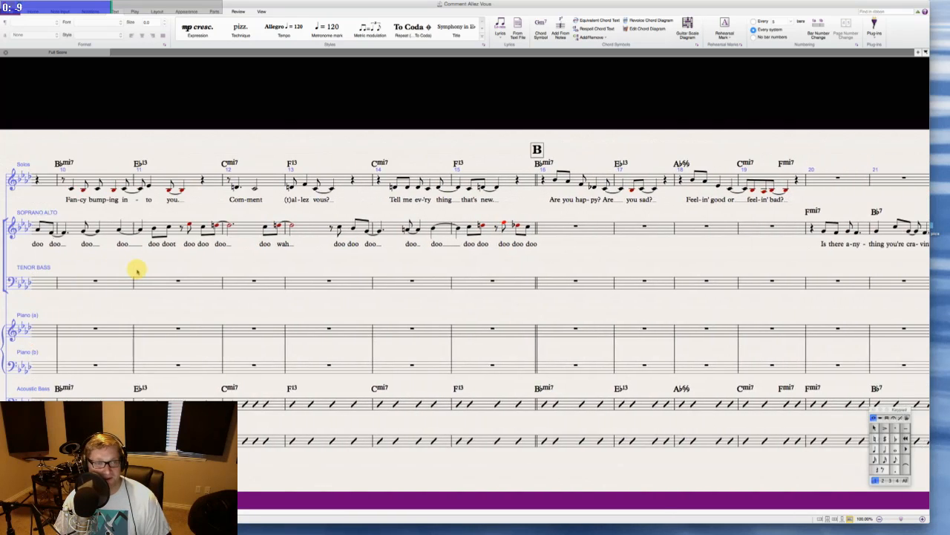
pyautogui.hscroll(10, 137, 271)
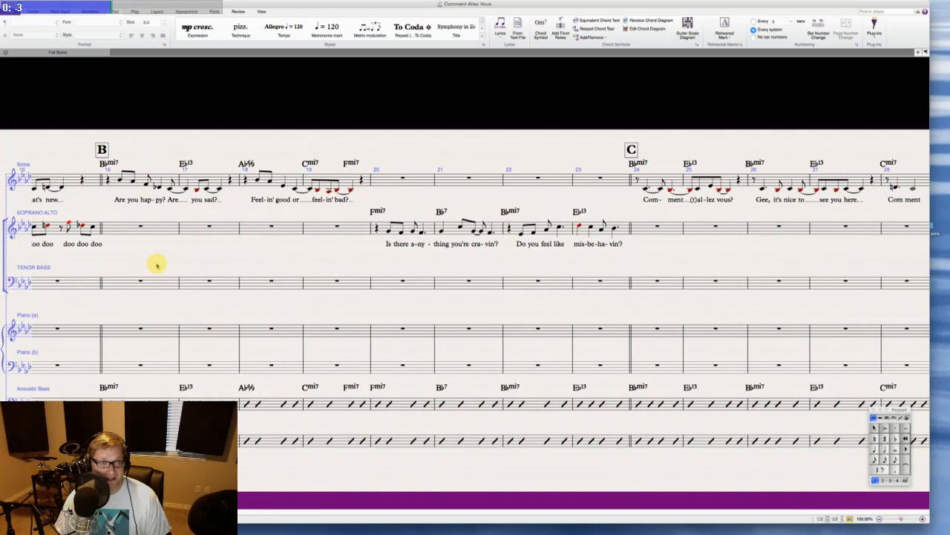
pyautogui.hscroll(-7, 156, 263)
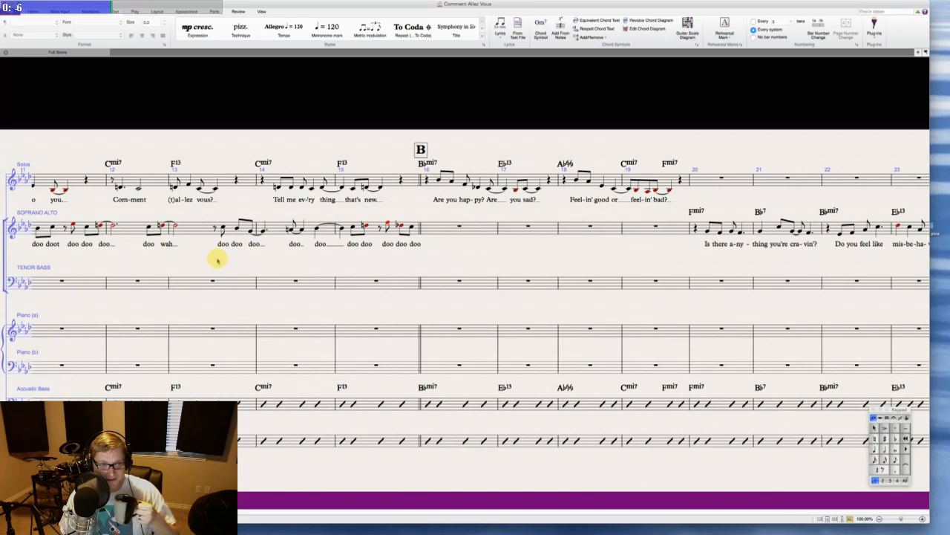
pyautogui.hscroll(-6, 215, 260)
pyautogui.hscroll(-2, 217, 260)
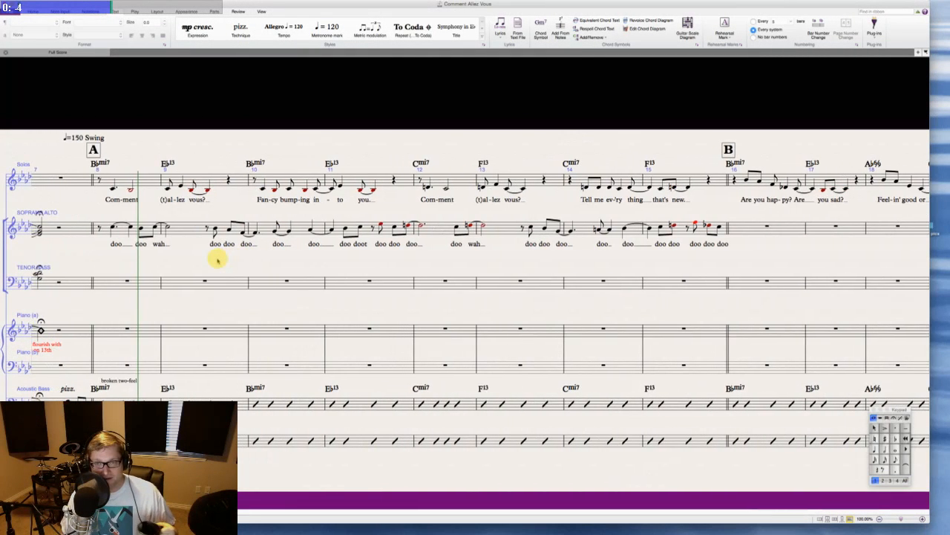
pyautogui.hscroll(-3, 218, 260)
pyautogui.hscroll(4, 217, 260)
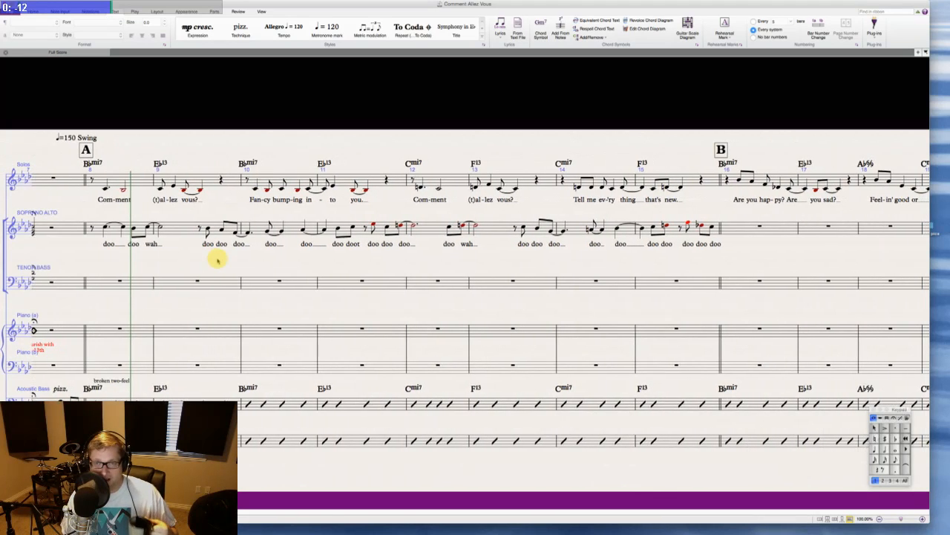
pyautogui.hscroll(4, 218, 260)
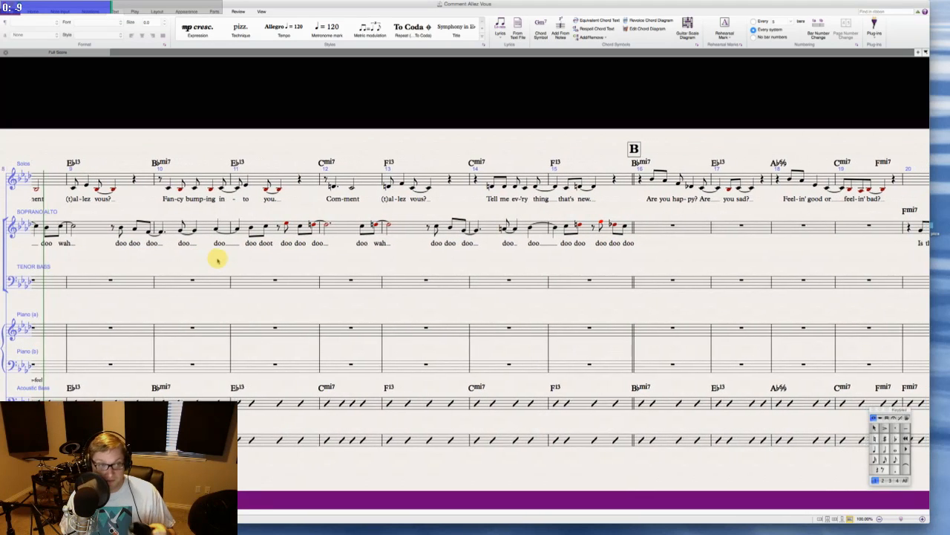
pyautogui.hscroll(-2, 218, 260)
pyautogui.hscroll(-5, 218, 260)
pyautogui.hscroll(3, 218, 260)
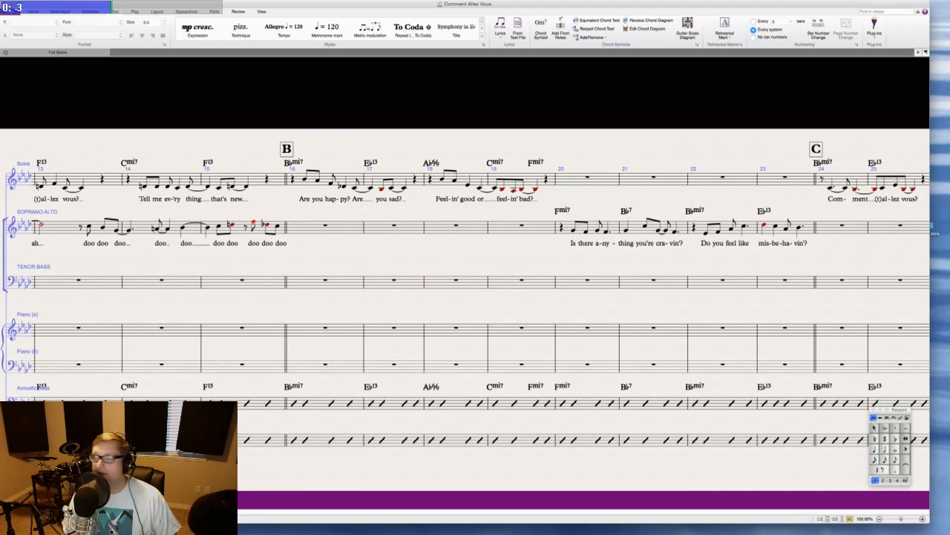
# - In bar 17 of the Soprano/Alto staff, enter on beat 3 an eighth C, eighth rest, eighth C-flat and eighth B-flat tied to a whole note
pyautogui.click(949, 169)
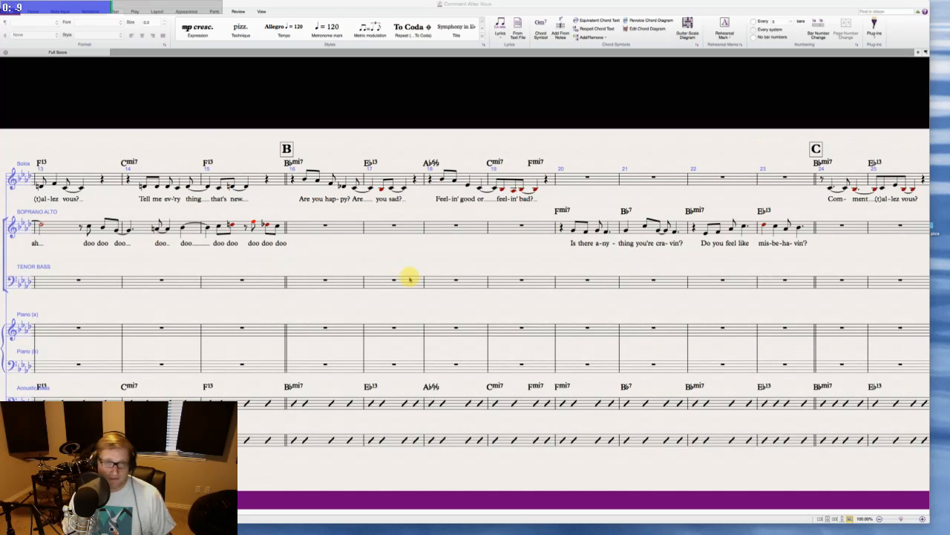
pyautogui.click(413, 261)
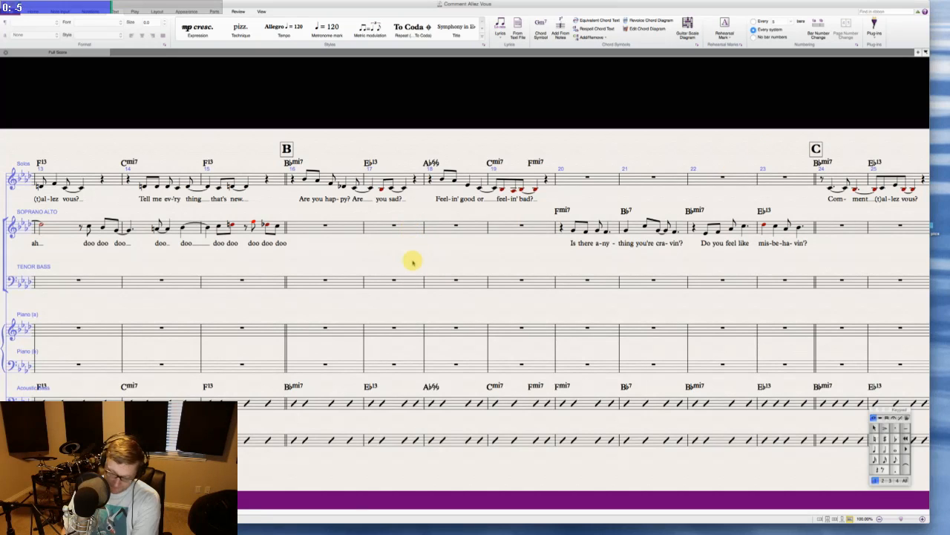
pyautogui.click(379, 226)
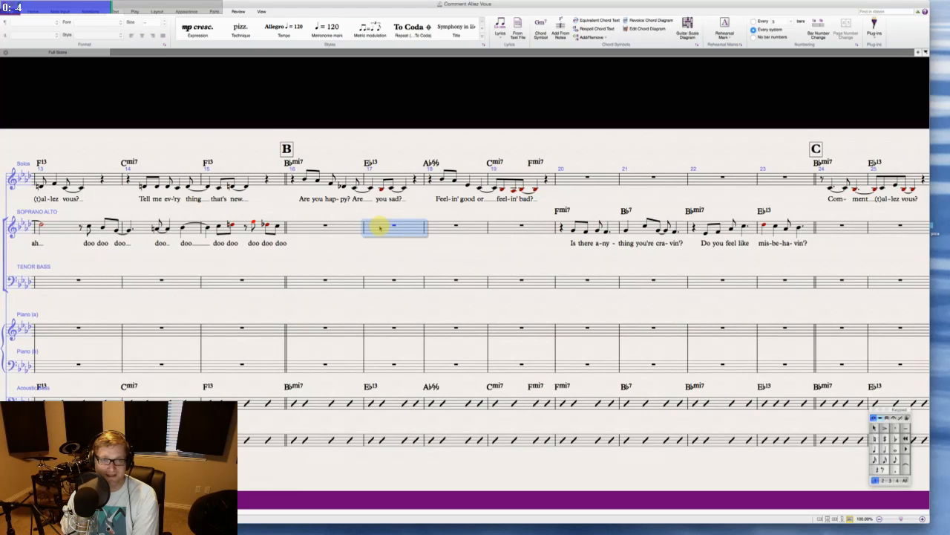
pyautogui.click(379, 227)
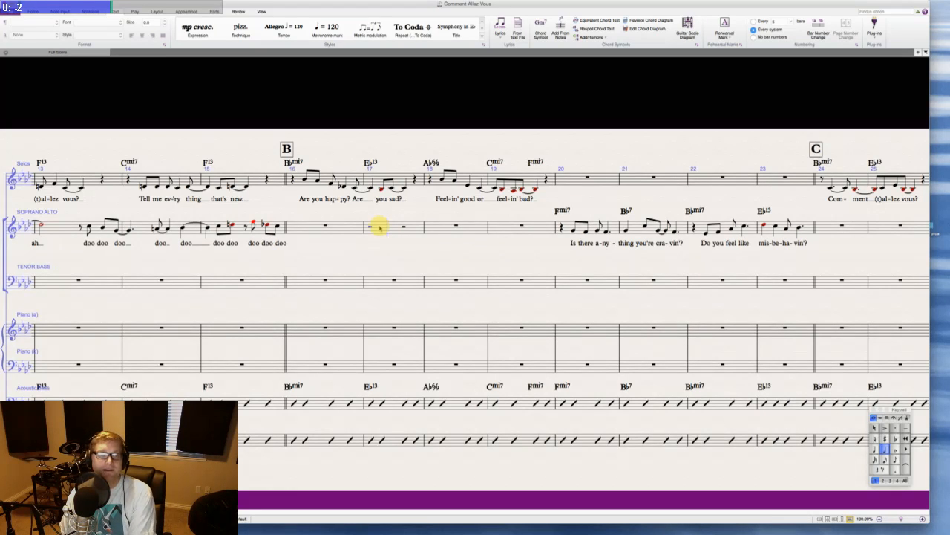
pyautogui.press('3')
pyautogui.press('c')
pyautogui.press('0')
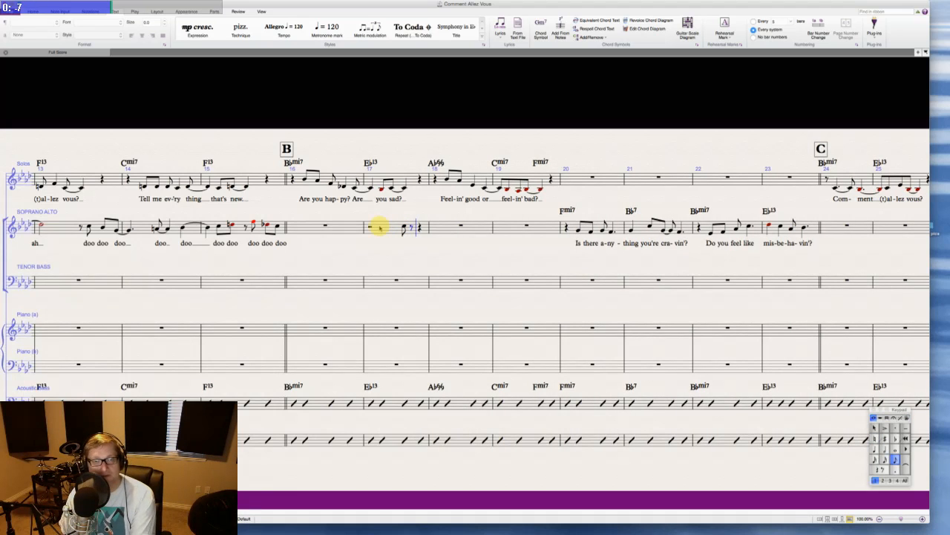
pyautogui.press('b')
pyautogui.press('Return')
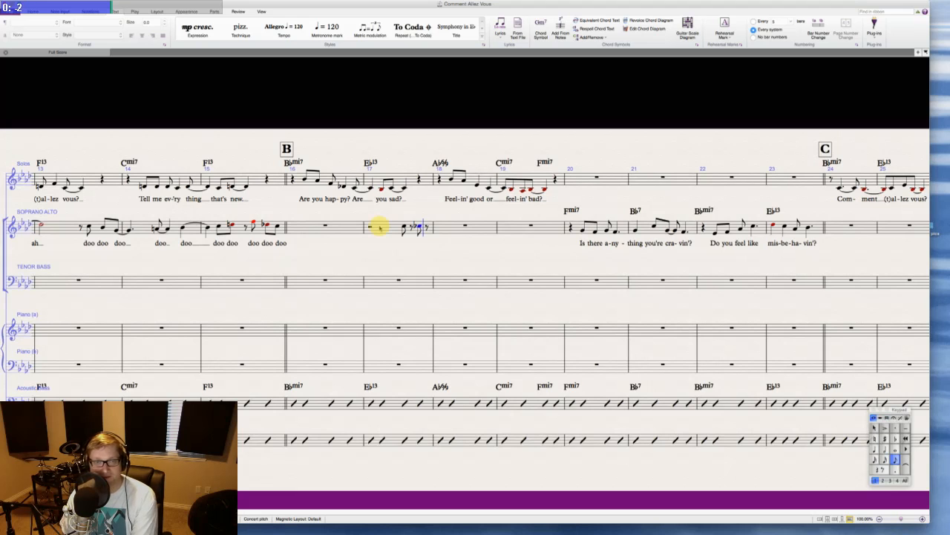
pyautogui.press('Escape')
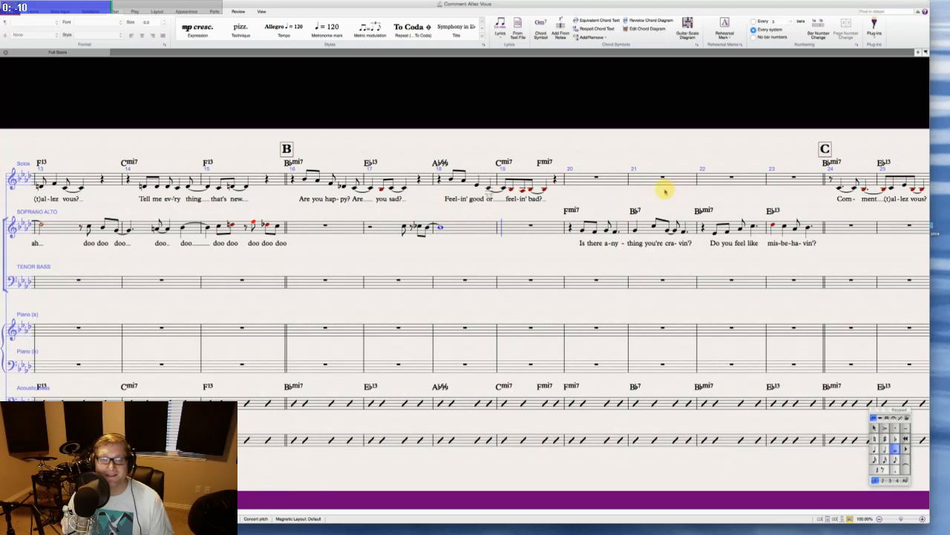
# - In bar 18 of the Soprano/Alto staff, shorten the tied whole note to a dotted quarter and follow it with an eighth A tied to a half note
pyautogui.press('super+Tab')
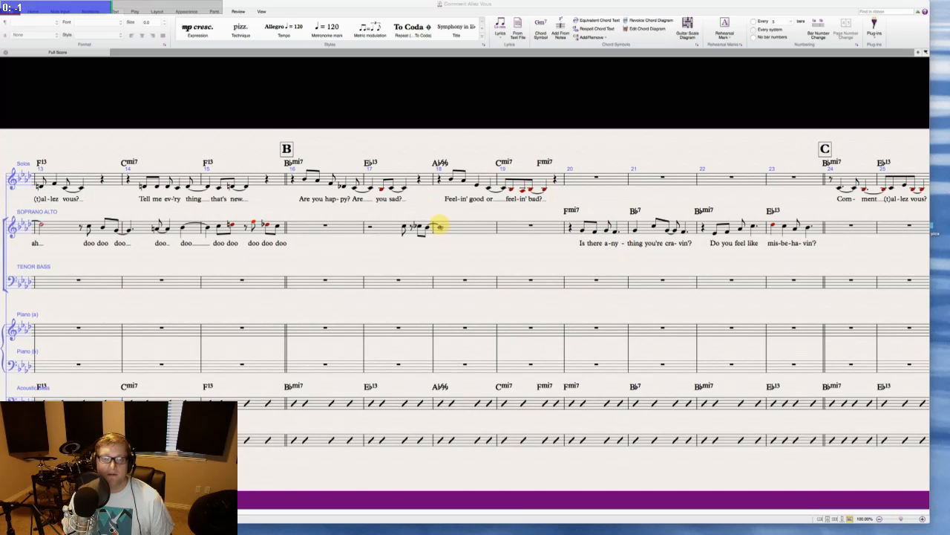
pyautogui.click(440, 228)
pyautogui.press('4')
pyautogui.press('n')
pyautogui.press('3')
pyautogui.press('0')
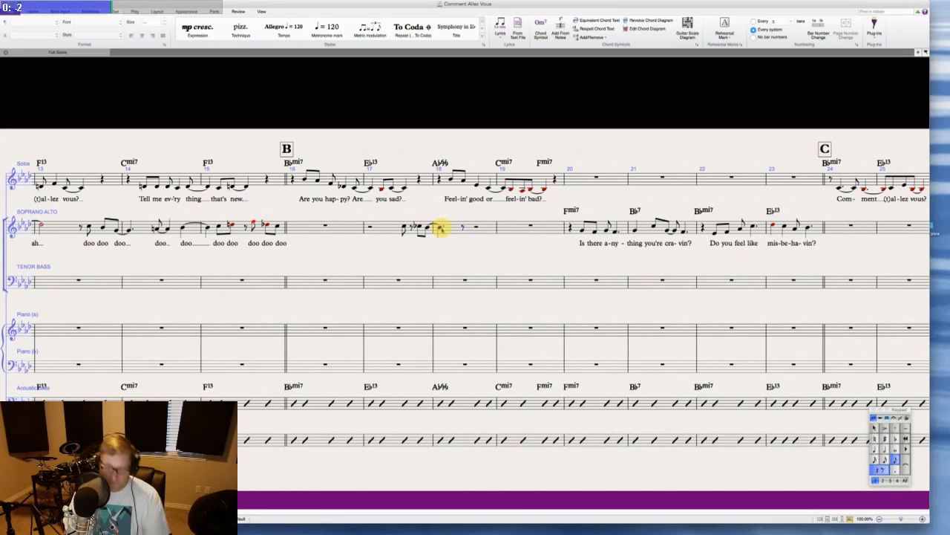
pyautogui.press('a')
pyautogui.press('Return')
pyautogui.press('5')
pyautogui.press('a')
pyautogui.press('Escape')
pyautogui.press('Escape')
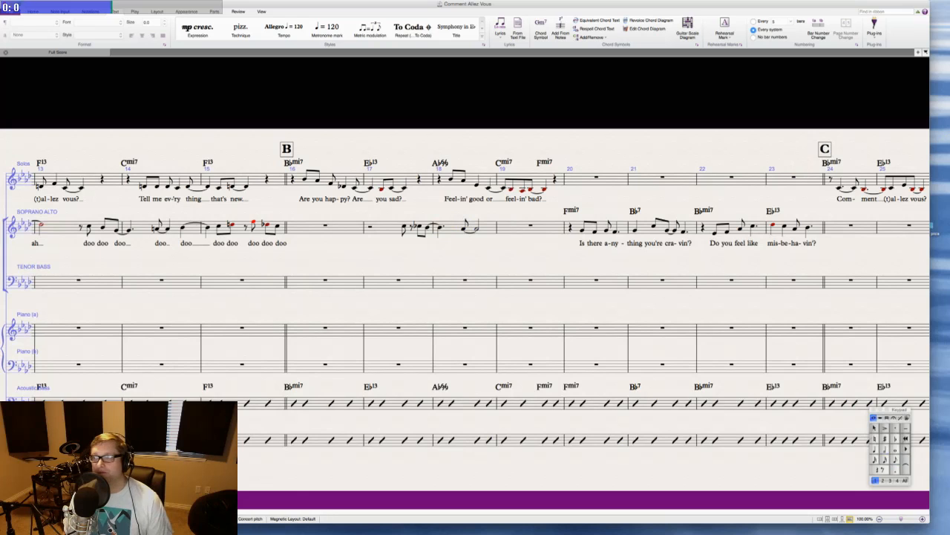
# - In bar 19 of the Soprano/Alto staff, enter a dotted quarter G followed by eighth notes F, G and A
pyautogui.press('super+Tab')
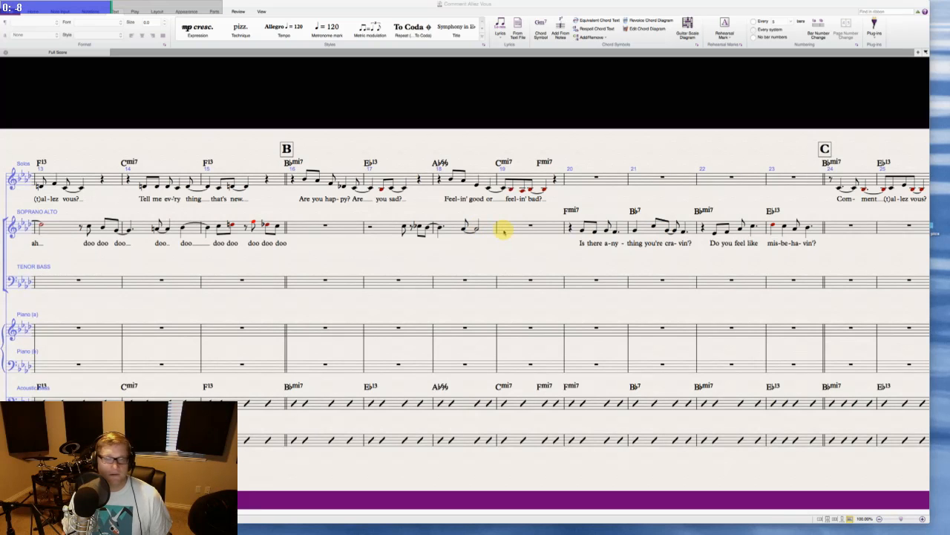
pyautogui.click(503, 231)
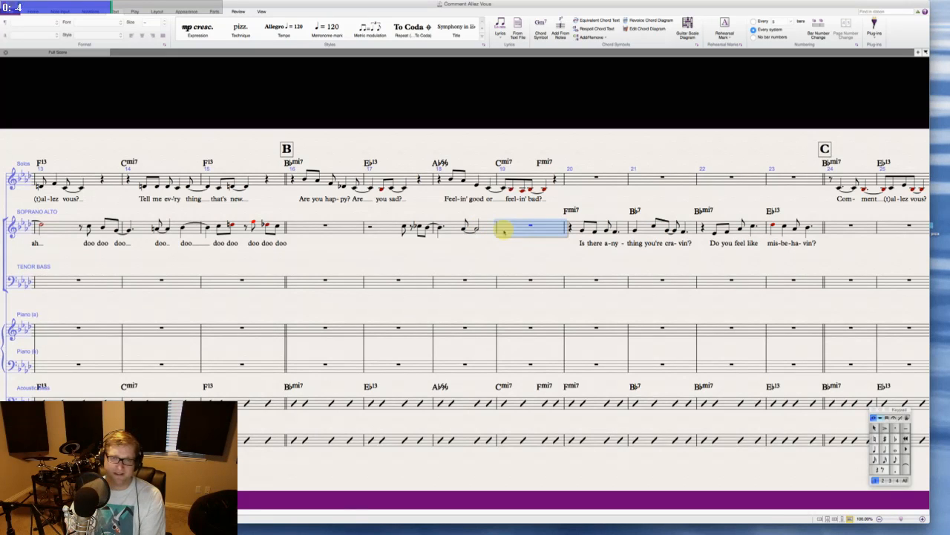
pyautogui.press('n')
pyautogui.press('4')
pyautogui.press('g')
pyautogui.press('.')
pyautogui.press('3')
pyautogui.press('f')
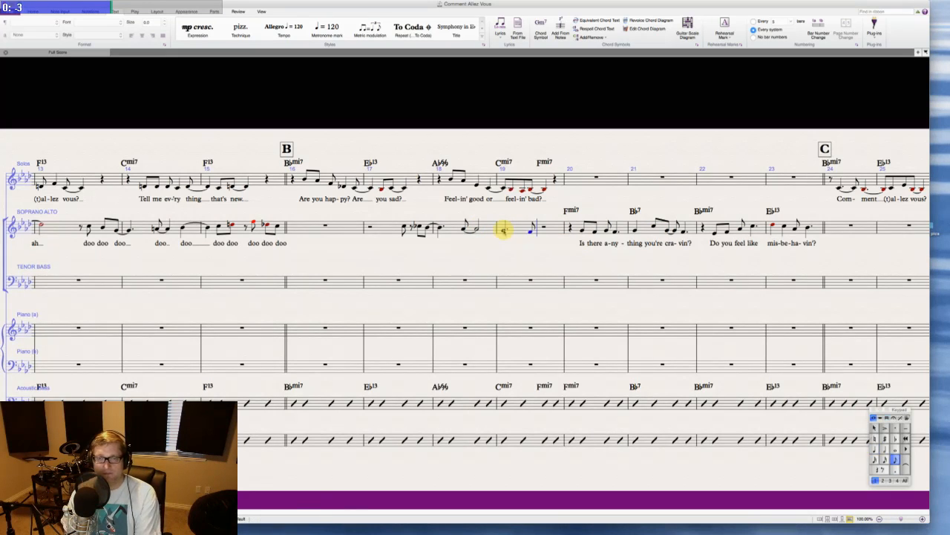
pyautogui.press('g')
pyautogui.press('a')
pyautogui.press('Escape')
pyautogui.press('Escape')
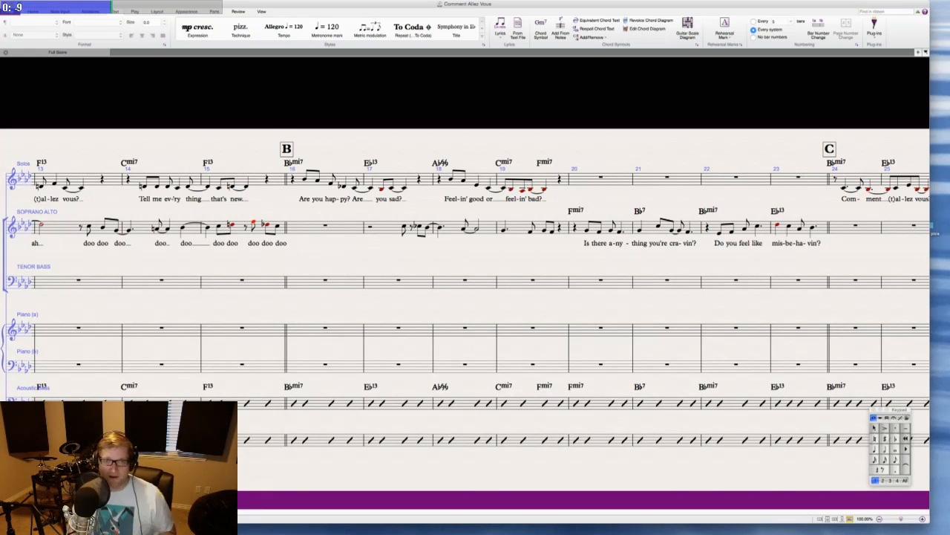
# - Add the lyrics "doot doo doo doo doo doo doo doot" under the Soprano/Alto notes in bars 17 to 19
pyautogui.press('super+Tab')
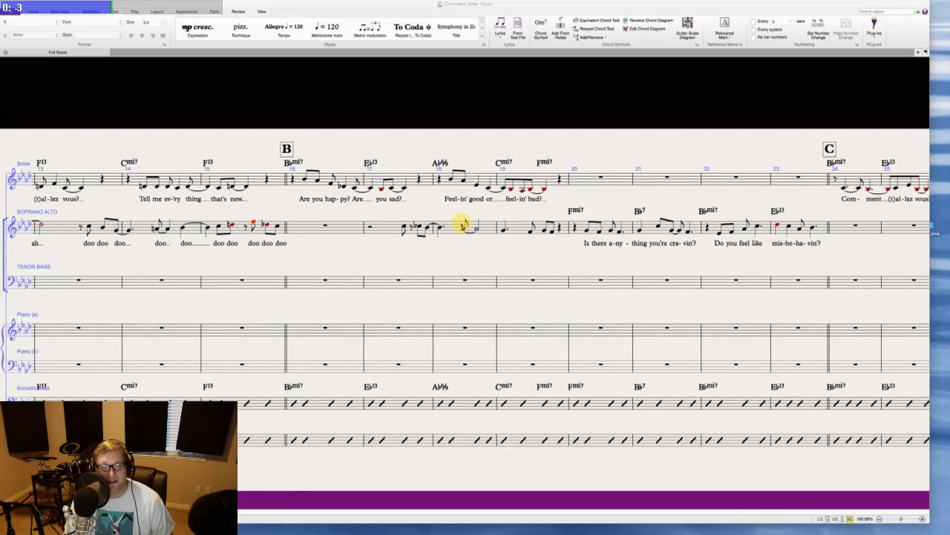
pyautogui.click(514, 266)
pyautogui.hscroll(2, 515, 265)
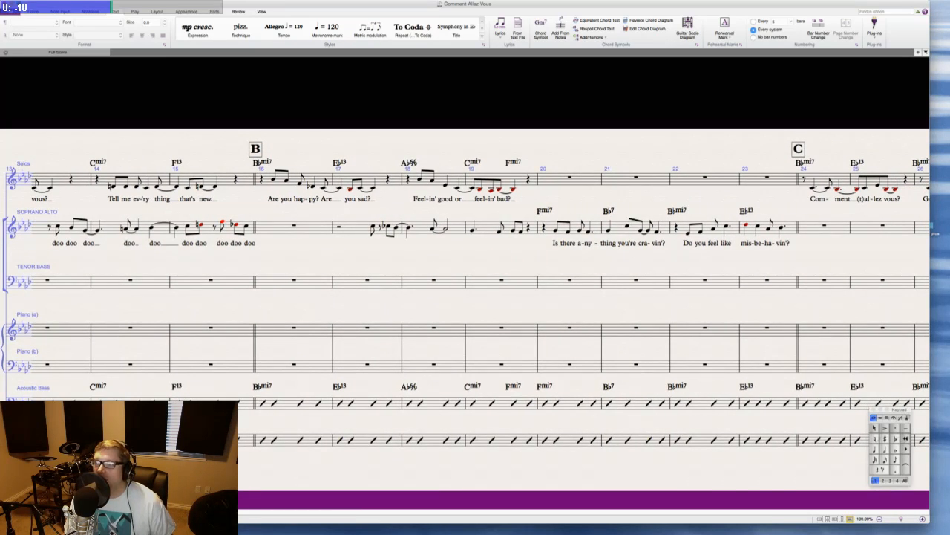
pyautogui.press('super+Tab')
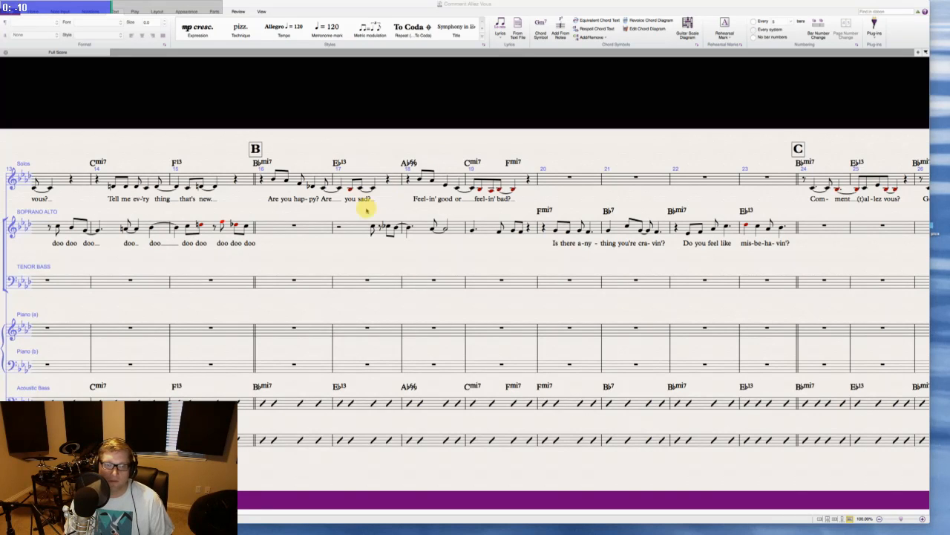
pyautogui.click(373, 225)
pyautogui.hotkey('ctrl', 'l')
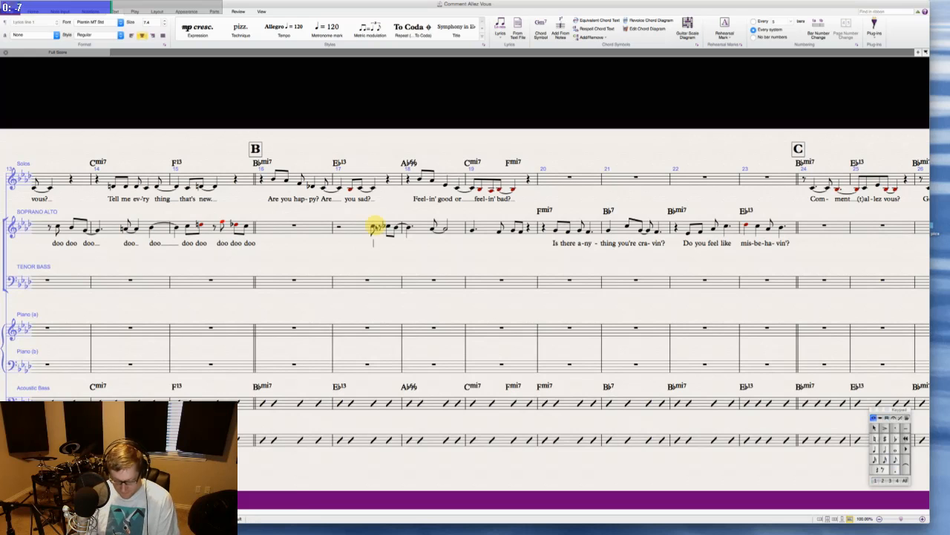
pyautogui.write('doot doo doo  doo  doo')
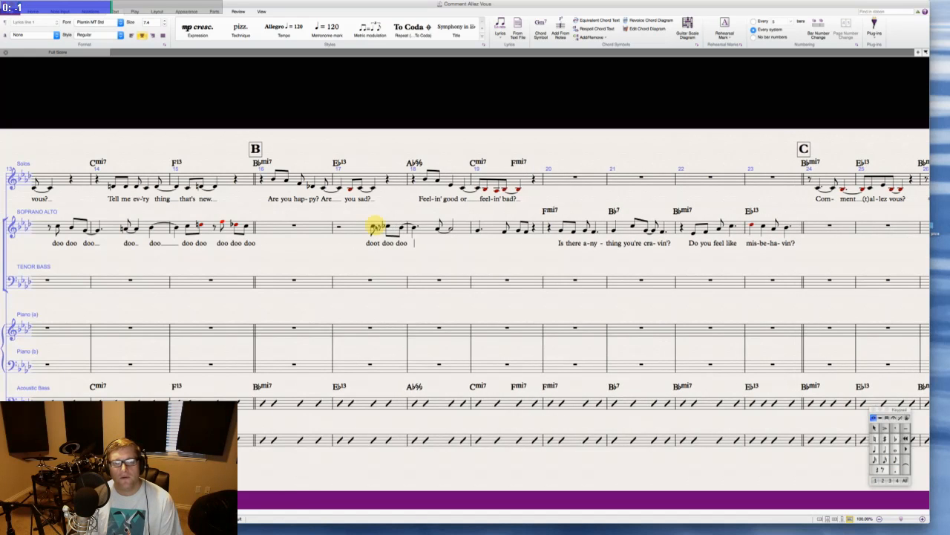
pyautogui.write(' doo dood')
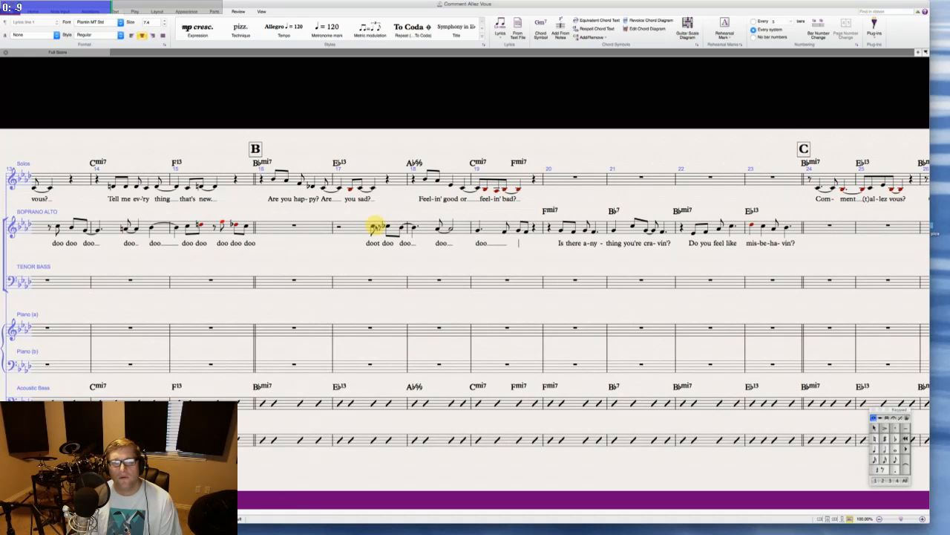
pyautogui.write('t')
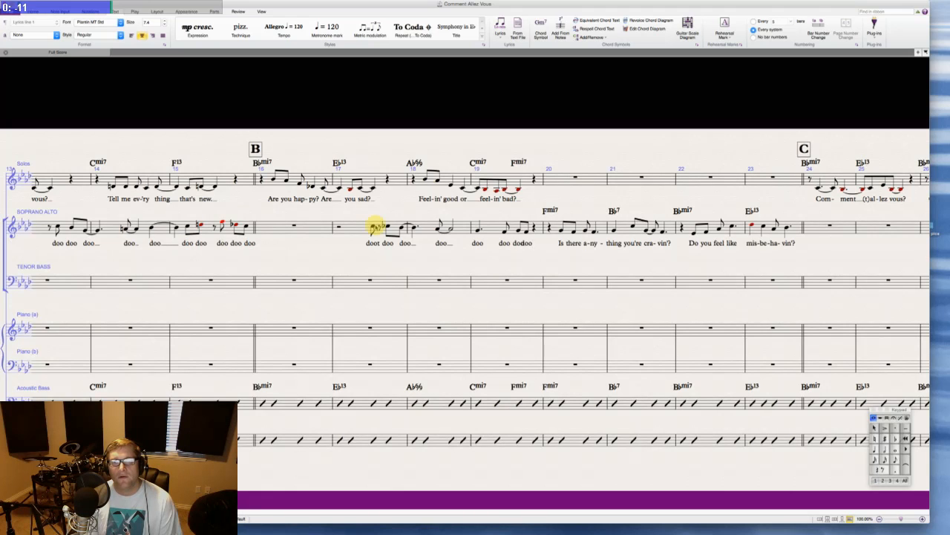
pyautogui.press('Escape')
# - Copy the Soprano/Alto background line with its lyrics from section A, bars 8 to 15, to section C starting at bar 24
pyautogui.press('super+Tab')
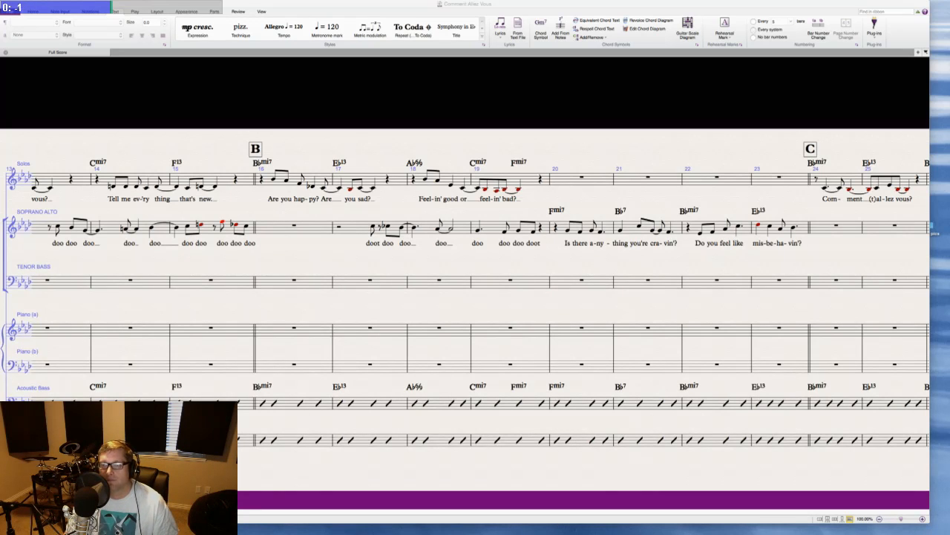
pyautogui.click(765, 265)
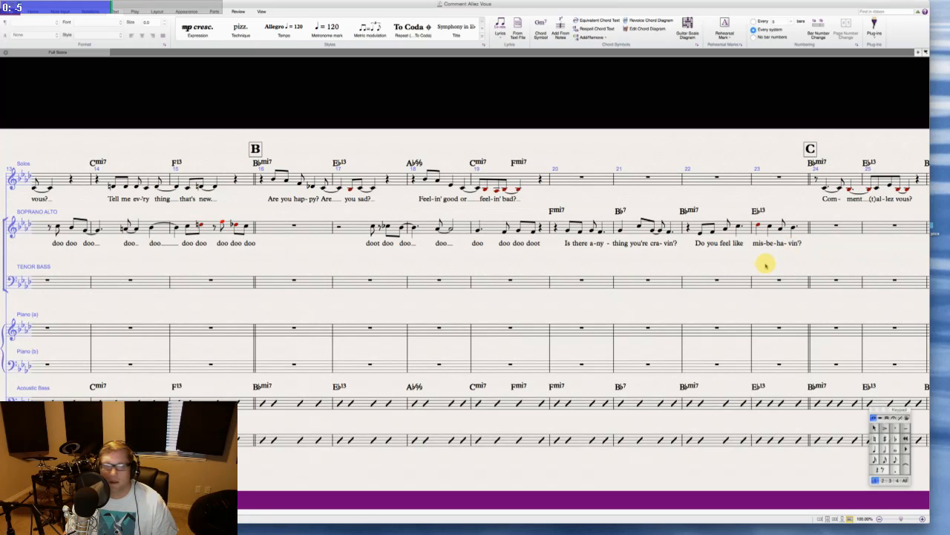
pyautogui.hscroll(-10, 766, 265)
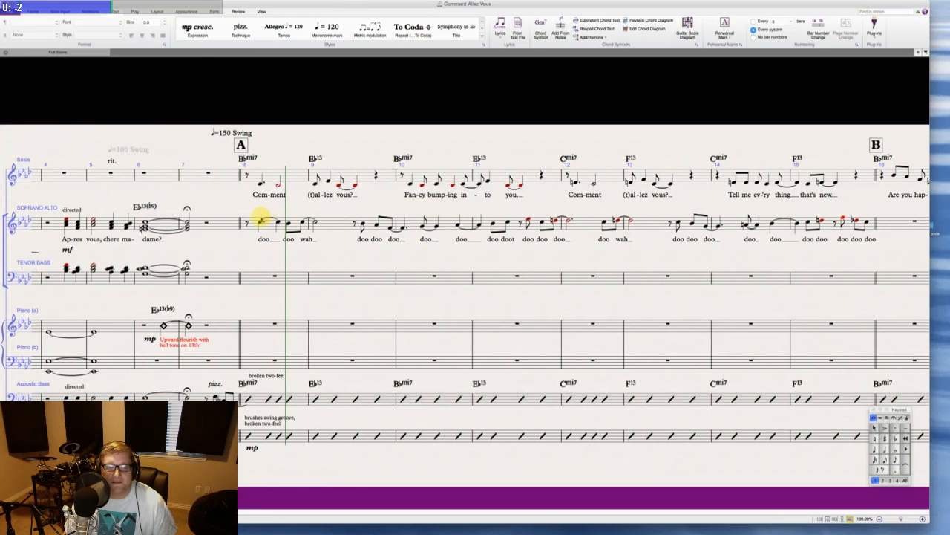
pyautogui.click(270, 222)
pyautogui.hscroll(10, 270, 222)
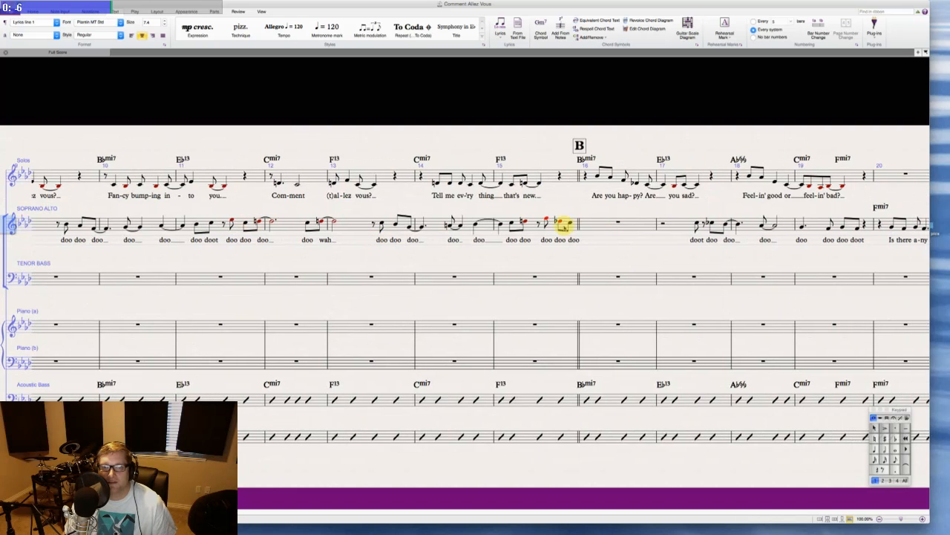
pyautogui.hscroll(10, 600, 226)
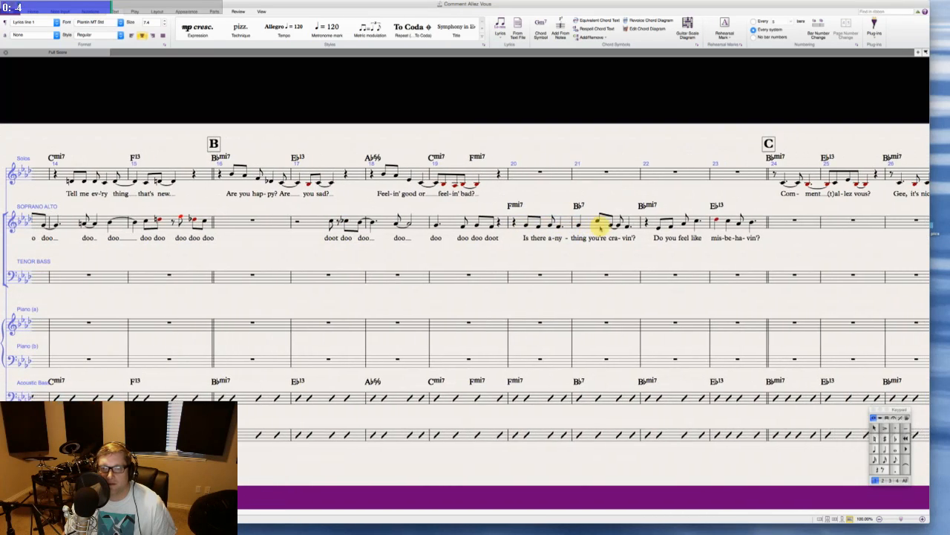
pyautogui.hscroll(-4, 600, 226)
pyautogui.hscroll(-4, 600, 227)
pyautogui.keyDown('shift'); pyautogui.click(514, 227); pyautogui.keyUp('shift')
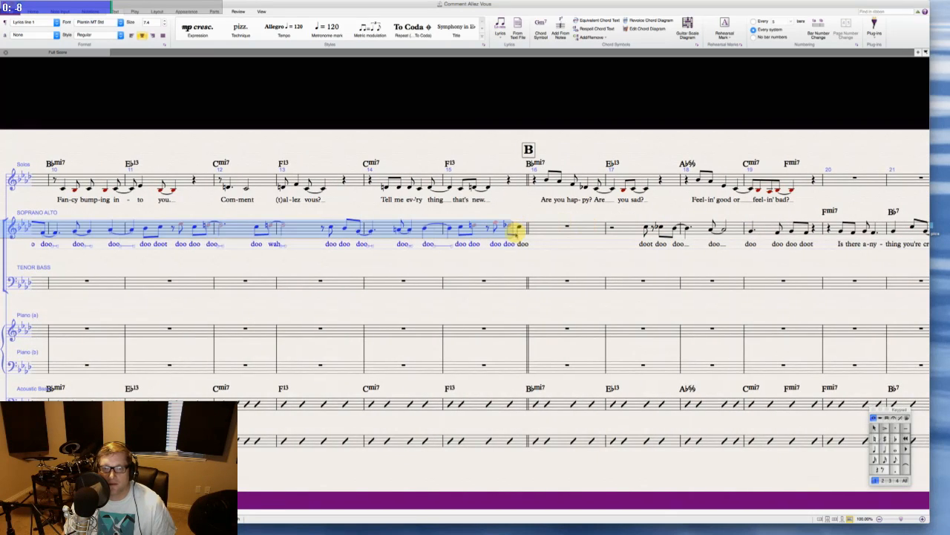
pyautogui.hscroll(15, 519, 227)
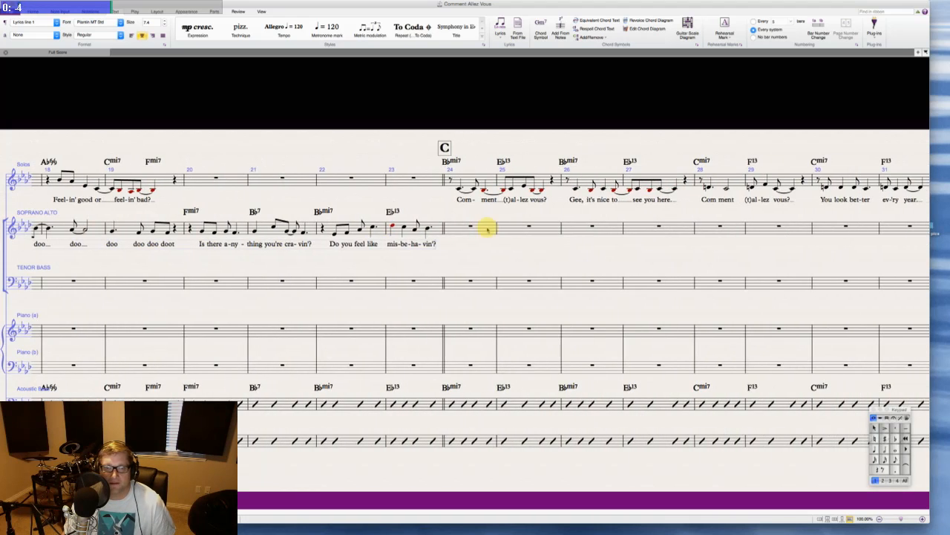
pyautogui.keyDown('alt'); pyautogui.click(450, 227); pyautogui.keyUp('alt')
pyautogui.click(305, 254)
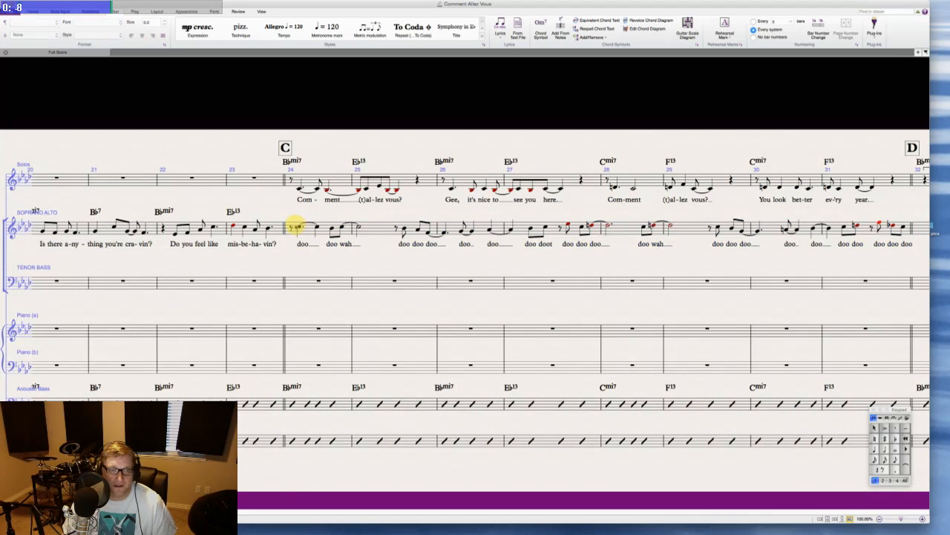
# - Replace the opening rest of bar 24 in the Soprano/Alto staff with a tied dotted quarter note and align the first "doo" lyric under it
pyautogui.click(292, 226)
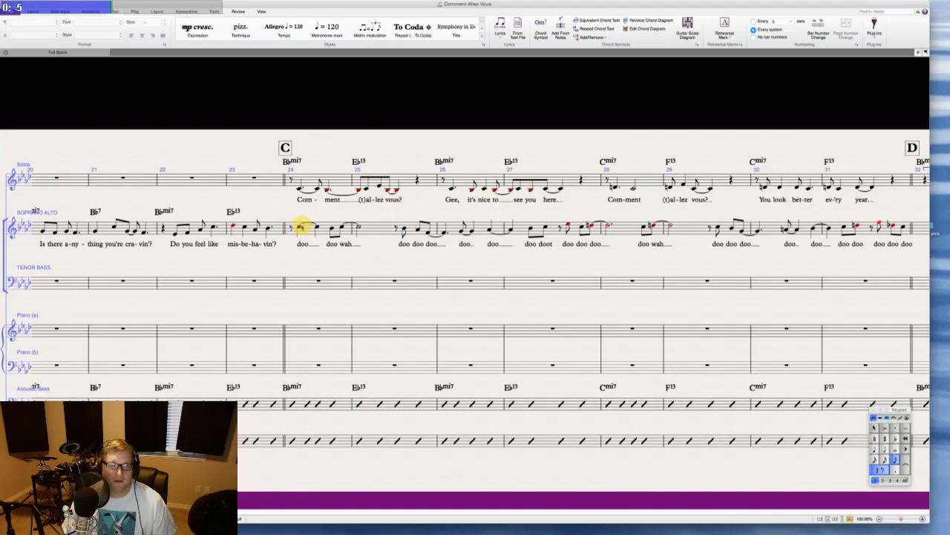
pyautogui.click(299, 228)
pyautogui.click(292, 227)
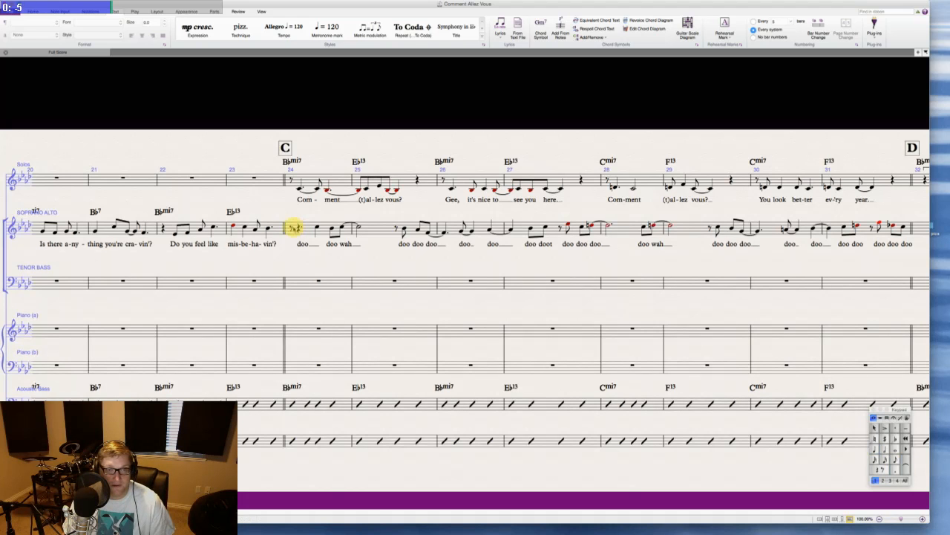
pyautogui.click(291, 228)
pyautogui.press('super+v')
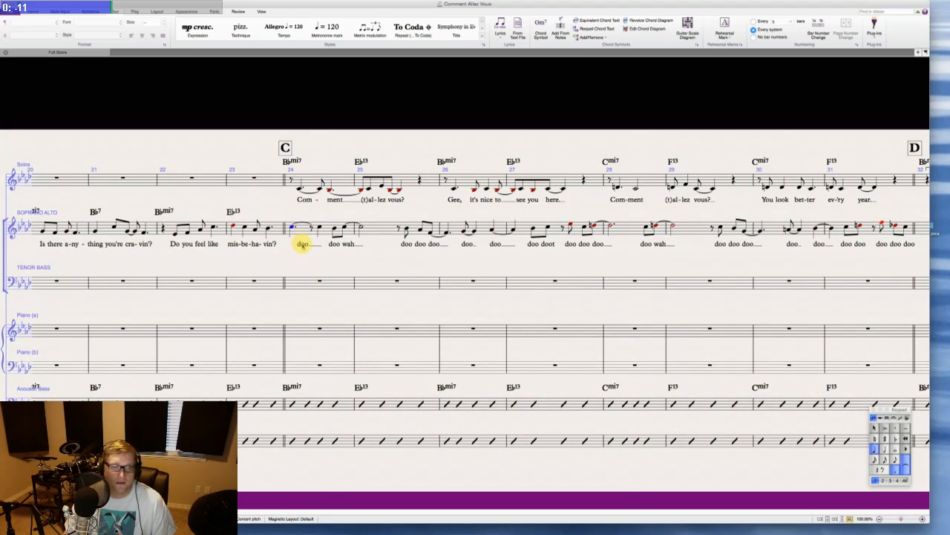
pyautogui.click(302, 244)
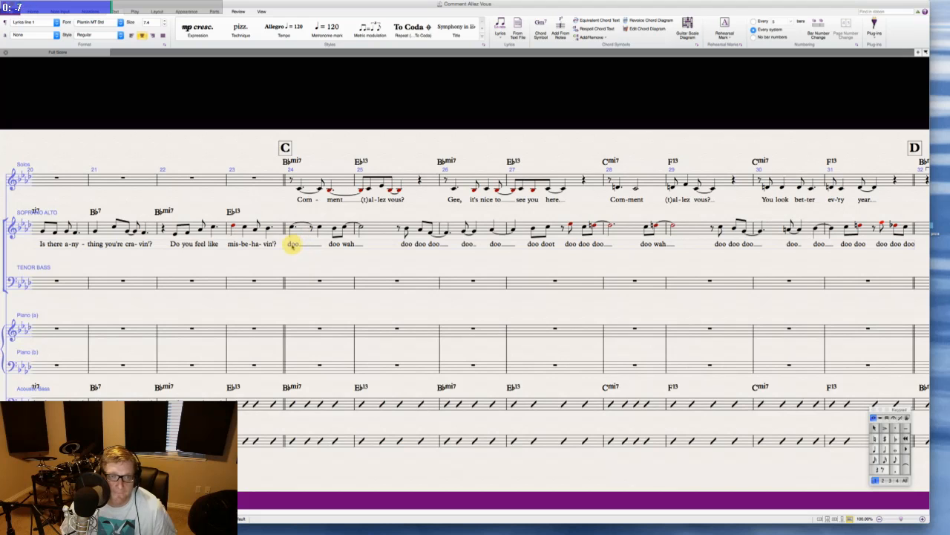
# - Lengthen the first Soprano/Alto note of bar 24 to a dotted half note
pyautogui.click(294, 227)
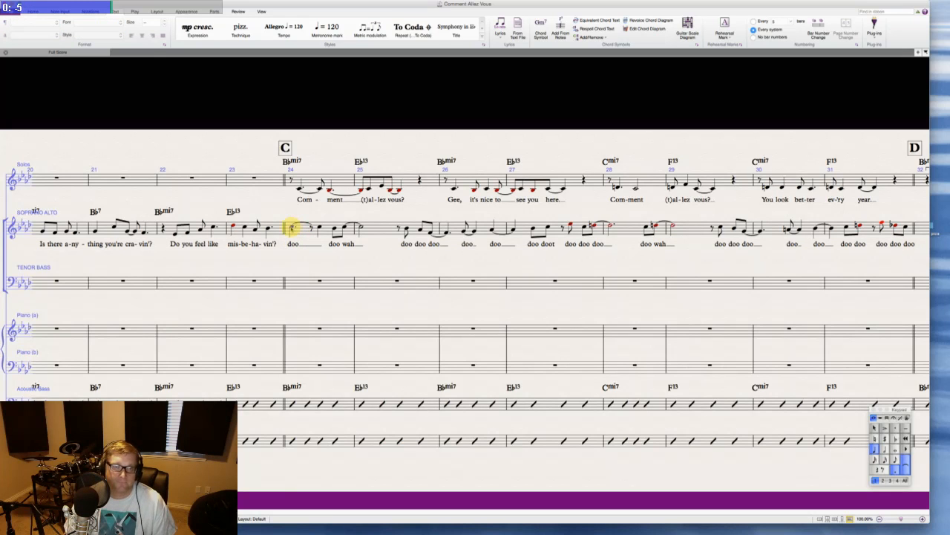
pyautogui.press('5')
pyautogui.press('.')
pyautogui.click(329, 254)
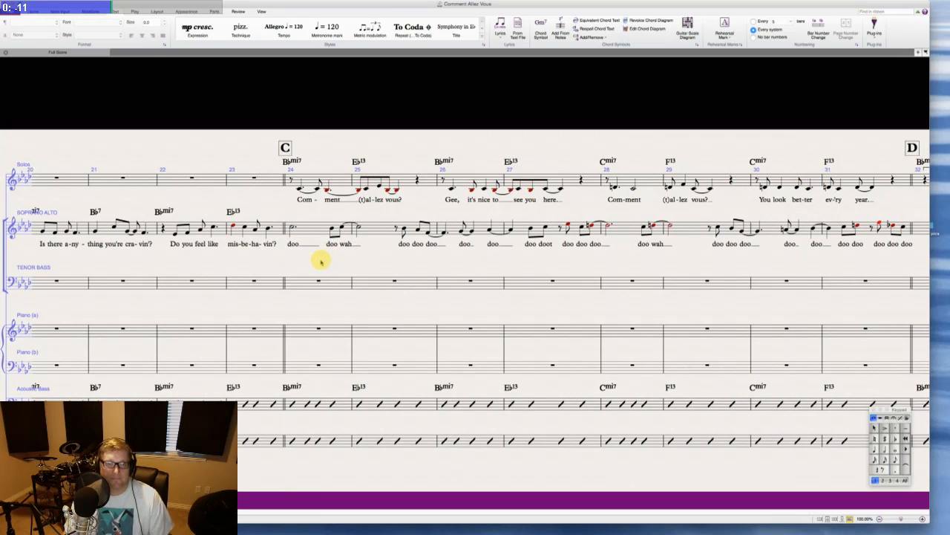
# - Copy the Soprano/Alto background line with its lyrics from bars 17 to 19 into section D, starting at bar 33
pyautogui.press('super+Tab')
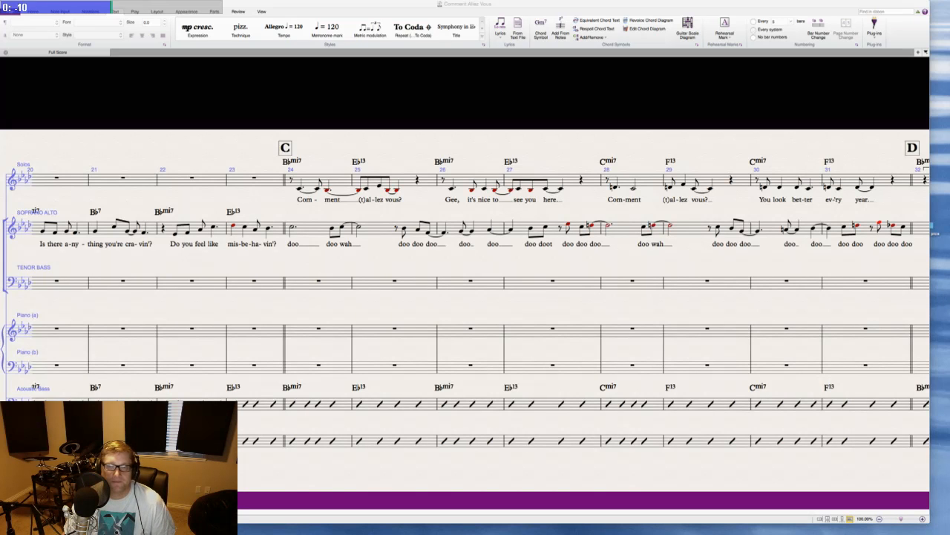
pyautogui.hscroll(3, 374, 242)
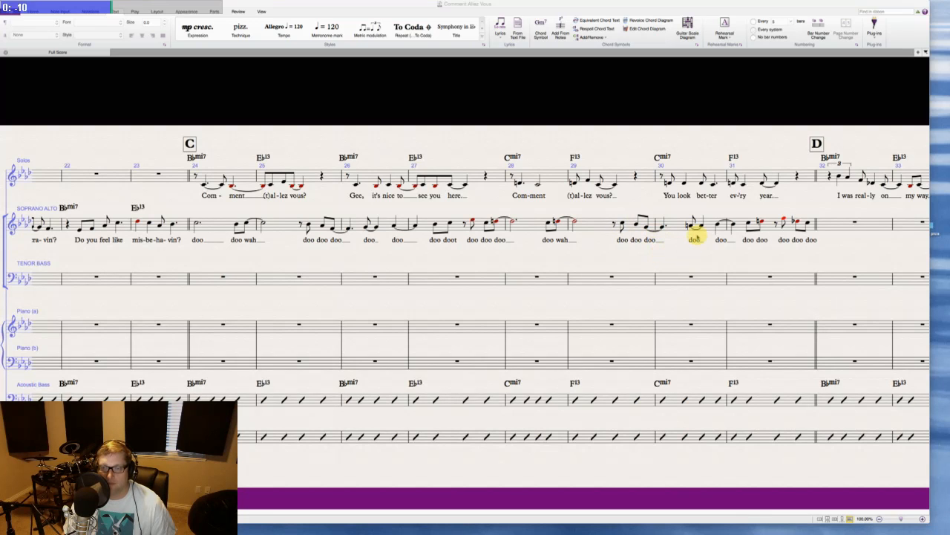
pyautogui.hscroll(3, 733, 235)
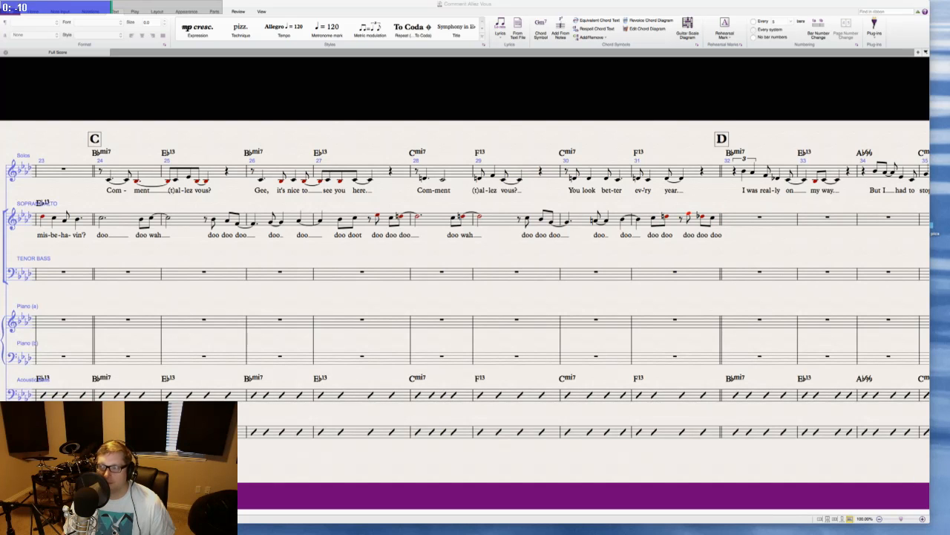
pyautogui.hscroll(-20, 536, 263)
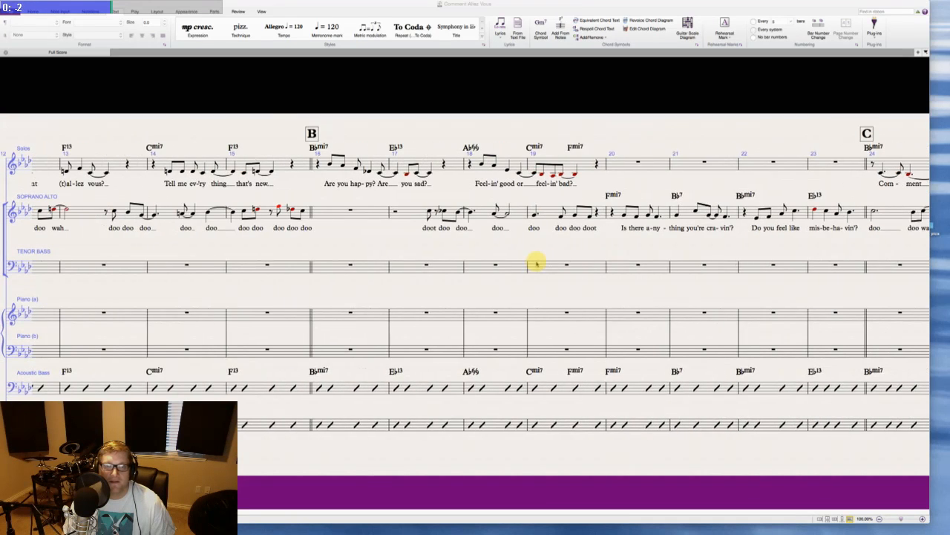
pyautogui.hscroll(-1, 536, 263)
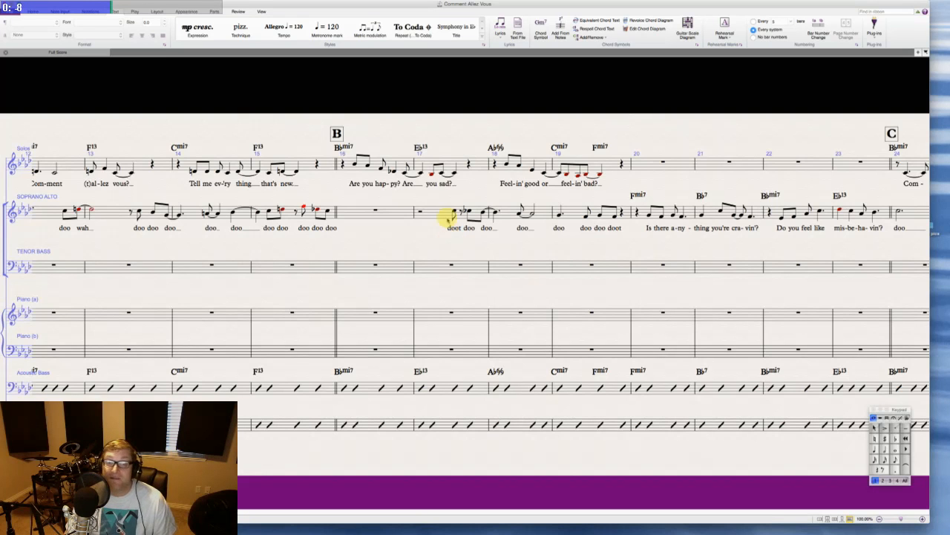
pyautogui.click(446, 216)
pyautogui.hscroll(3, 435, 214)
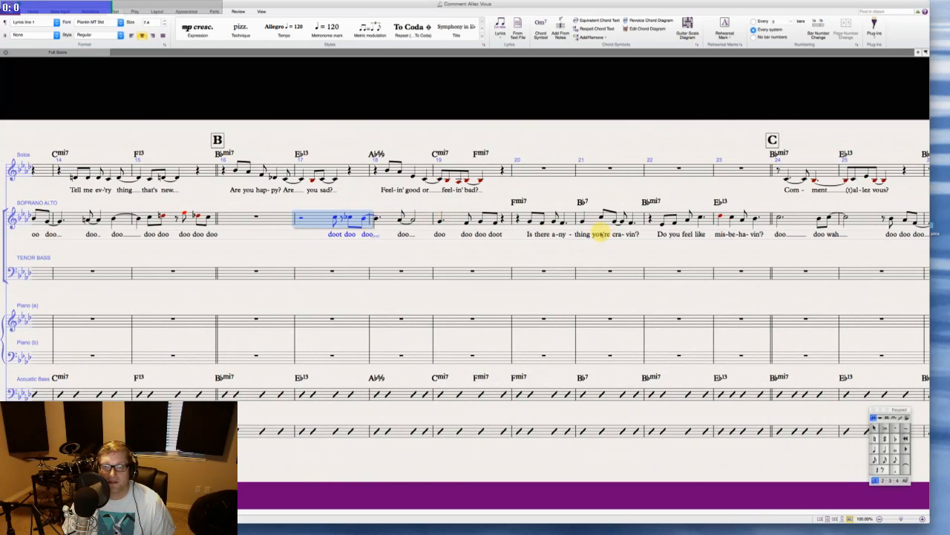
pyautogui.keyDown('shift'); pyautogui.click(502, 217); pyautogui.keyUp('shift')
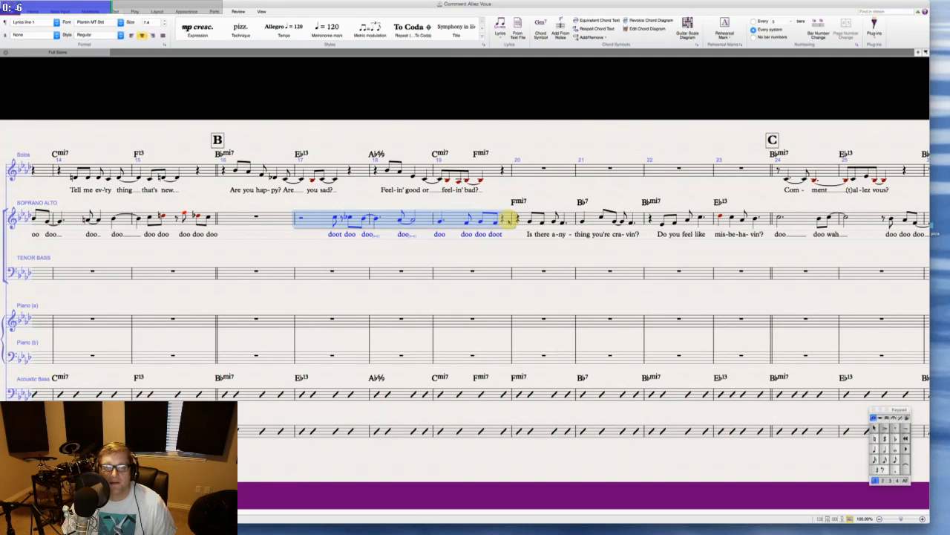
pyautogui.hscroll(15, 505, 217)
pyautogui.hscroll(2, 506, 216)
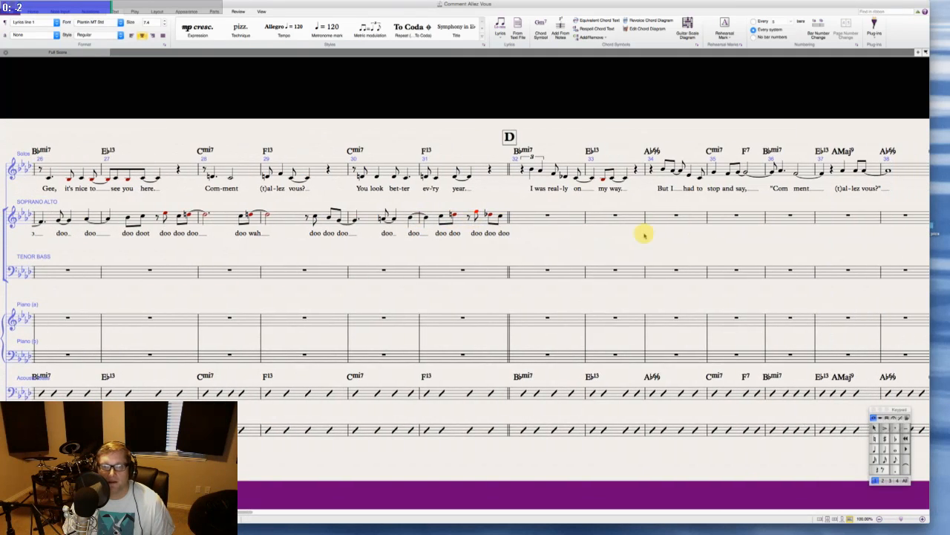
pyautogui.keyDown('alt'); pyautogui.click(603, 215); pyautogui.keyUp('alt')
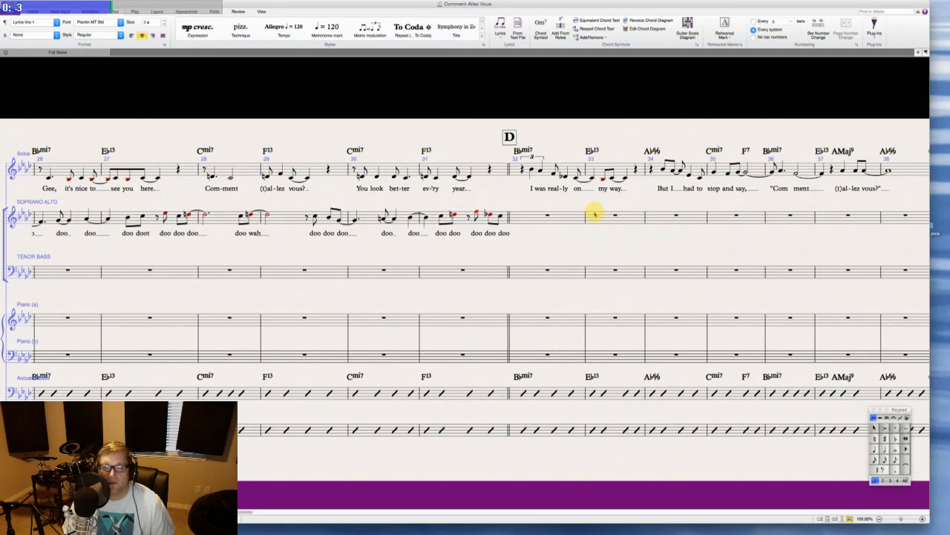
pyautogui.press('Escape')
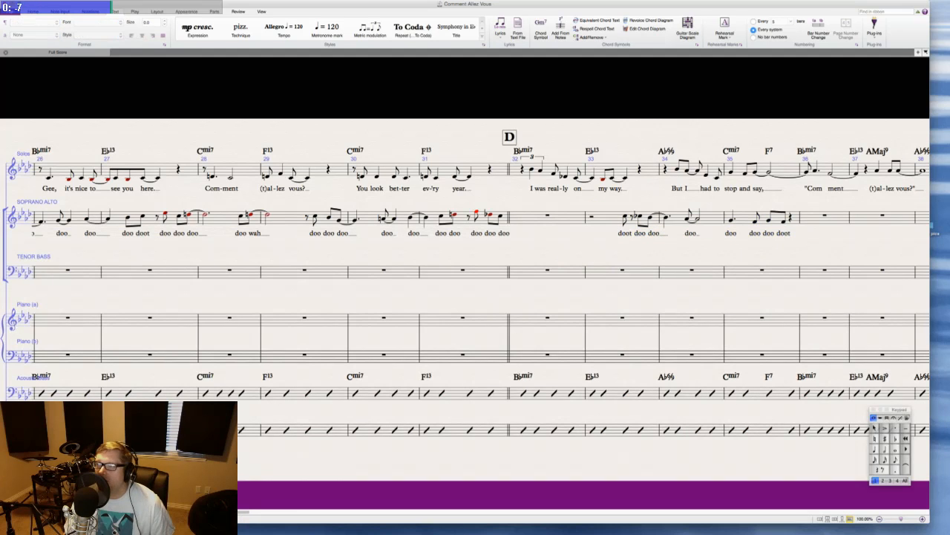
# - Raise the opening dotted quarter note of bar 35 in the Soprano/Alto staff by two steps
pyautogui.press('super+Tab')
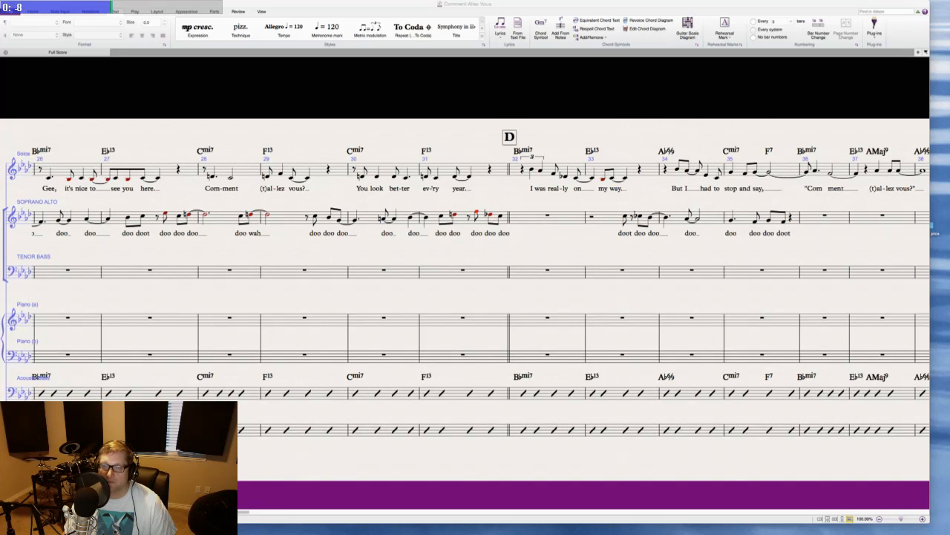
pyautogui.click(707, 252)
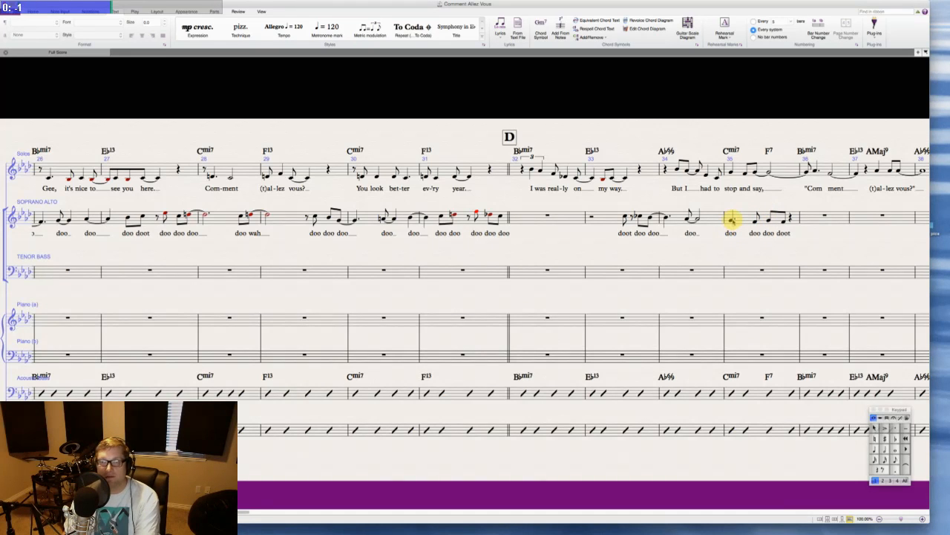
pyautogui.click(732, 221)
pyautogui.press('Up')
pyautogui.press('Up')
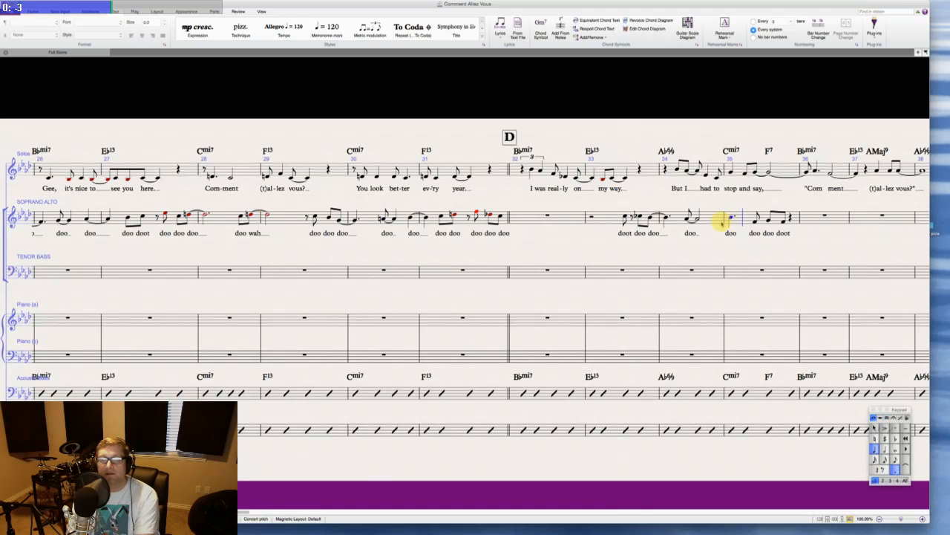
# - Re-enter the second Soprano/Alto note of bar 35 at a higher pitch as an undotted eighth note
pyautogui.press('Right')
pyautogui.press('Up')
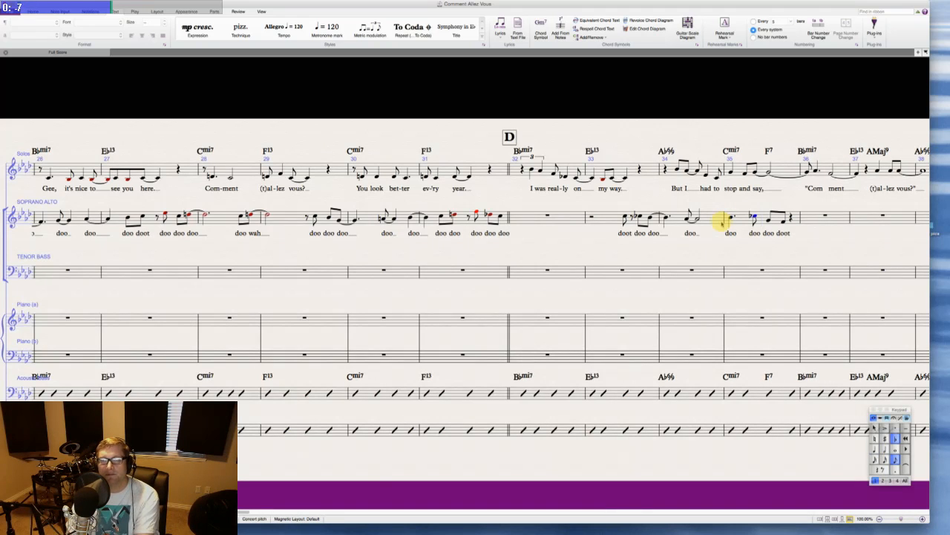
pyautogui.press('.')
pyautogui.press('Delete')
pyautogui.press('Left')
pyautogui.press('Right')
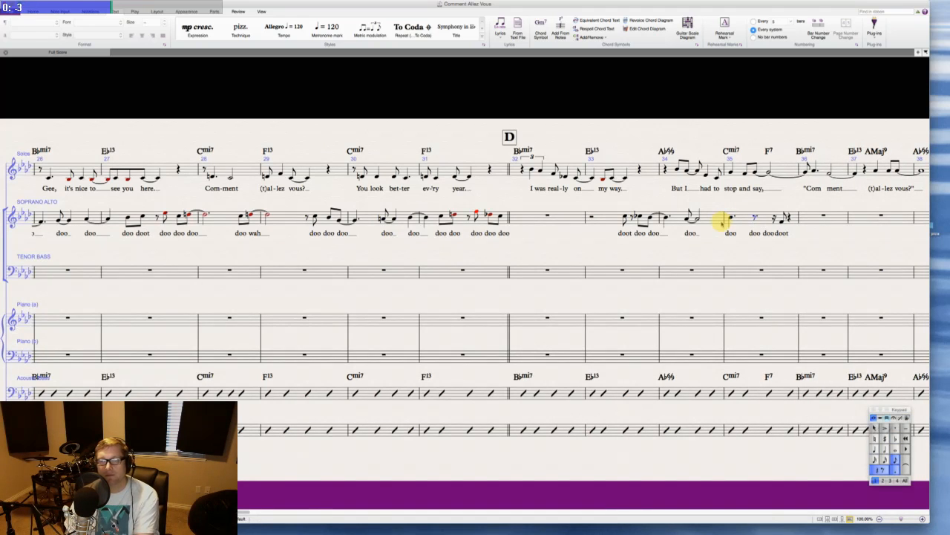
pyautogui.press('c')
pyautogui.press('.')
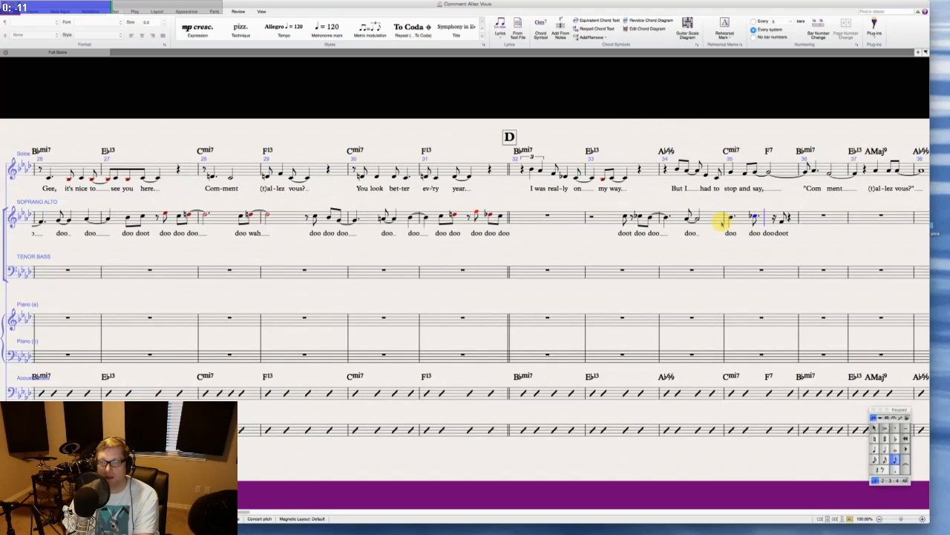
pyautogui.press('Left')
pyautogui.press('Right')
pyautogui.press('.')
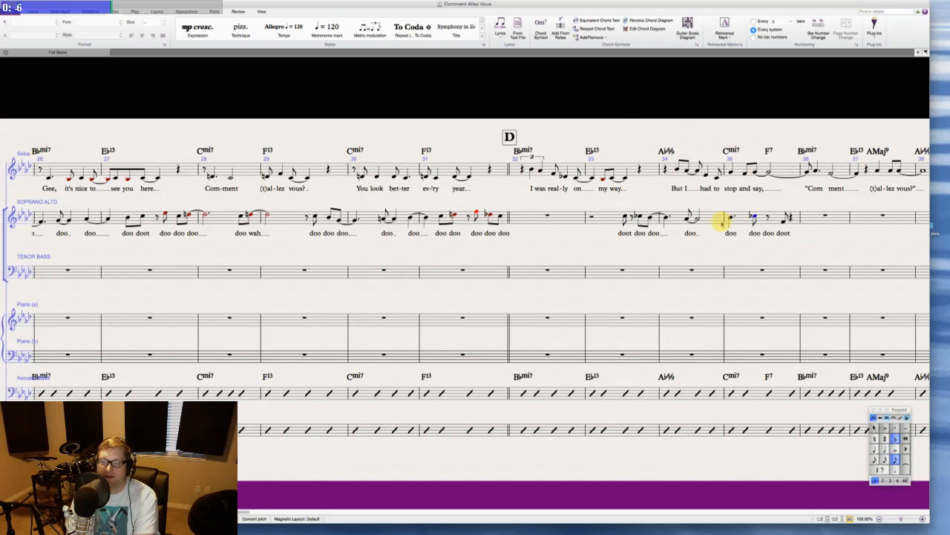
# - Make the second note of bar 35 natural and tie it to a half note filling the rest of the bar
pyautogui.press('KP_7')
pyautogui.press('KP_Enter')
pyautogui.press('Right')
pyautogui.press('KP_5')
pyautogui.press('c')
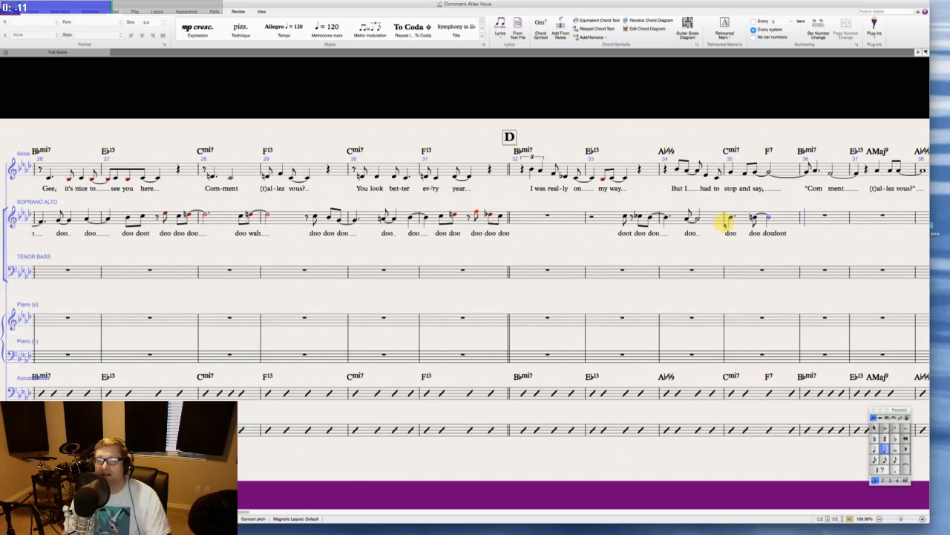
# - Delete the leftover "doo" and "doot" lyrics at the end of bar 35 in the Soprano/Alto staff
pyautogui.press('Escape')
pyautogui.click(767, 235)
pyautogui.press('Delete')
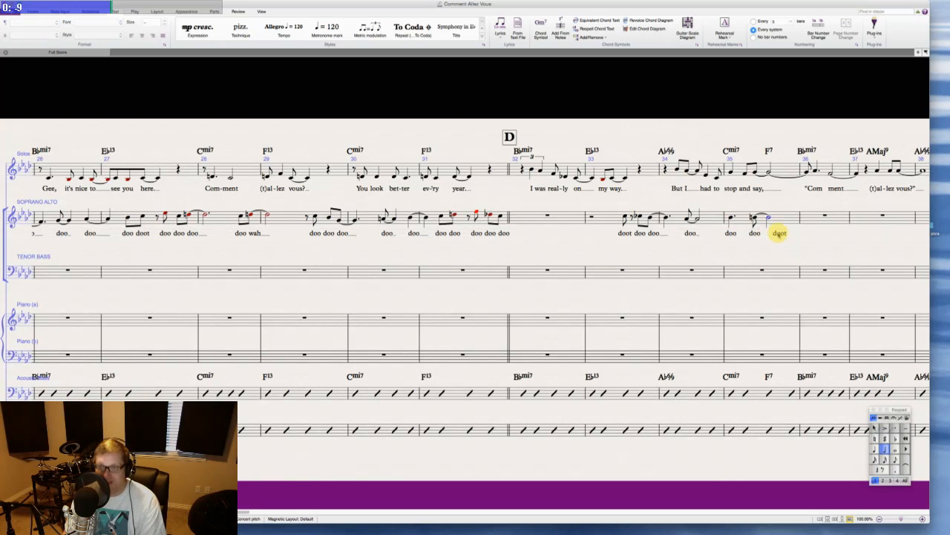
pyautogui.click(779, 232)
pyautogui.press('Delete')
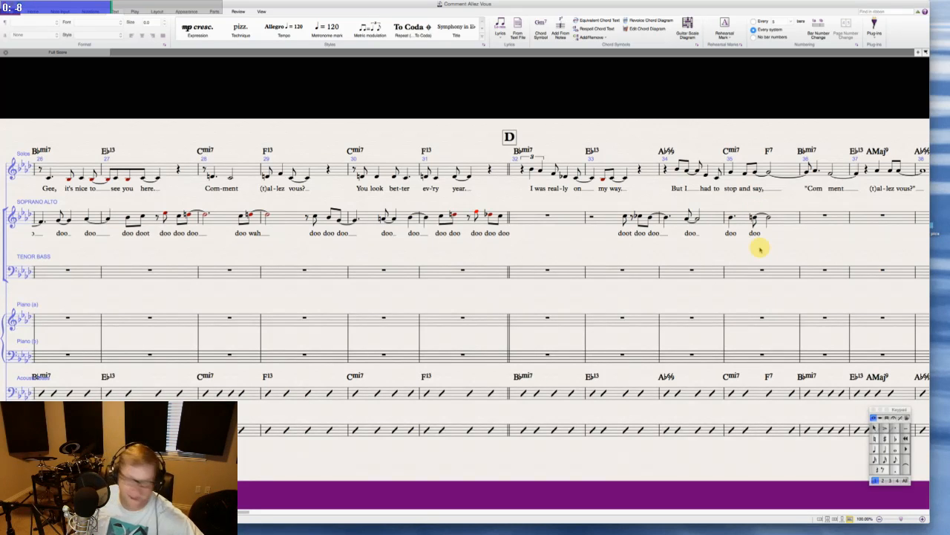
# - Shorten the tied half note in bar 35 of the Soprano/Alto staff to a dotted quarter note
pyautogui.hscroll(10, 729, 250)
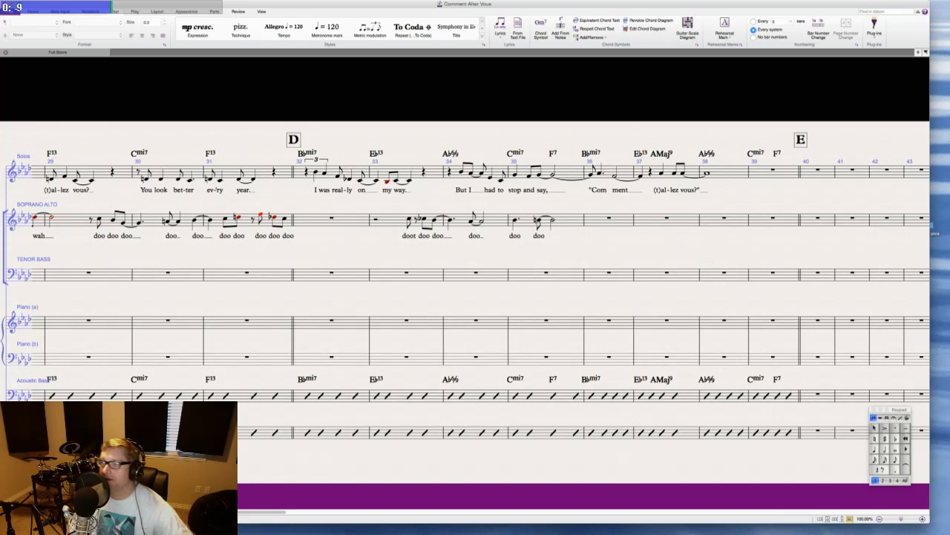
pyautogui.press('super+Tab')
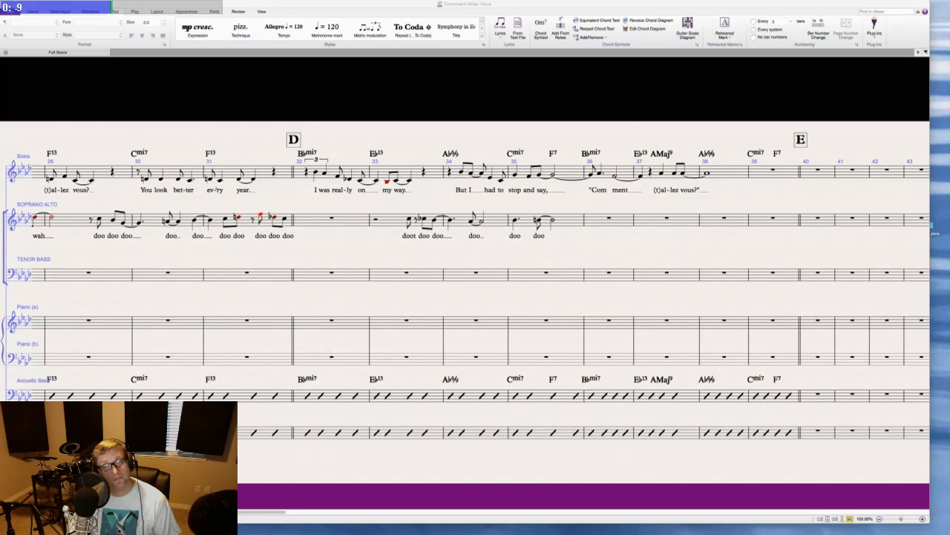
pyautogui.click(553, 222)
pyautogui.press('4')
pyautogui.press('.')
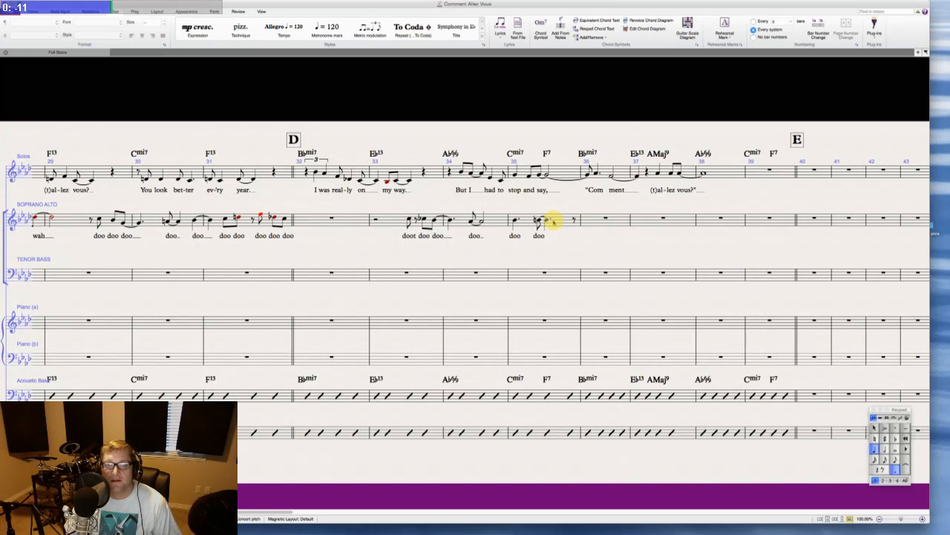
# - Fill the end of bar 35 with an eighth note tied to a whole note in bar 36 of the Soprano/Alto staff
pyautogui.press('Right')
pyautogui.press('c')
pyautogui.press('Return')
pyautogui.press('r')
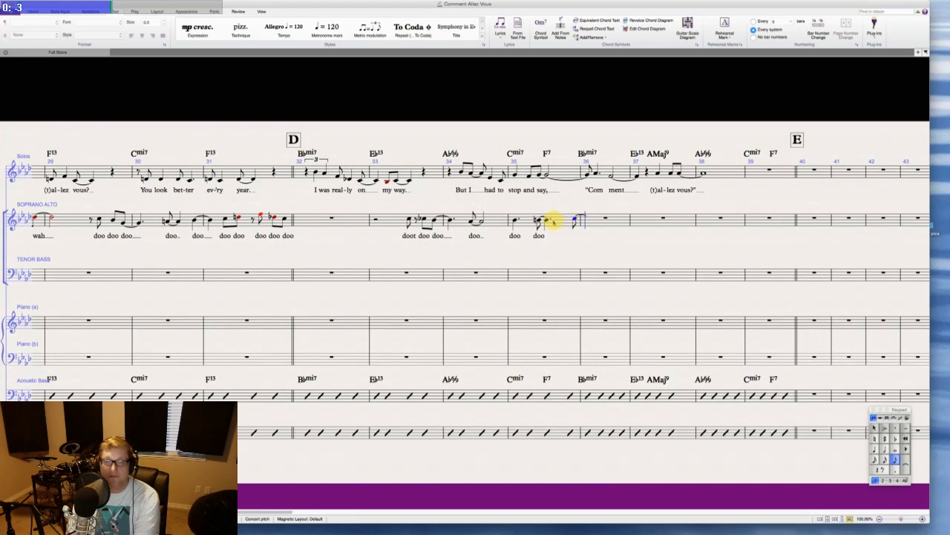
pyautogui.press('6')
pyautogui.press('Escape')
# - Shorten the tied whole note in bar 36 of the Soprano/Alto staff to a dotted half note
pyautogui.press('super+Tab')
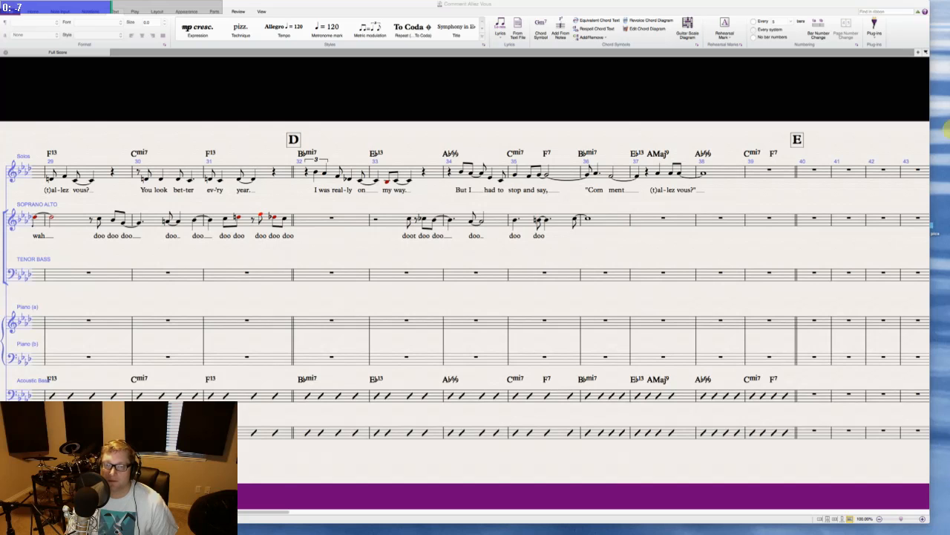
pyautogui.click(588, 219)
pyautogui.press('5')
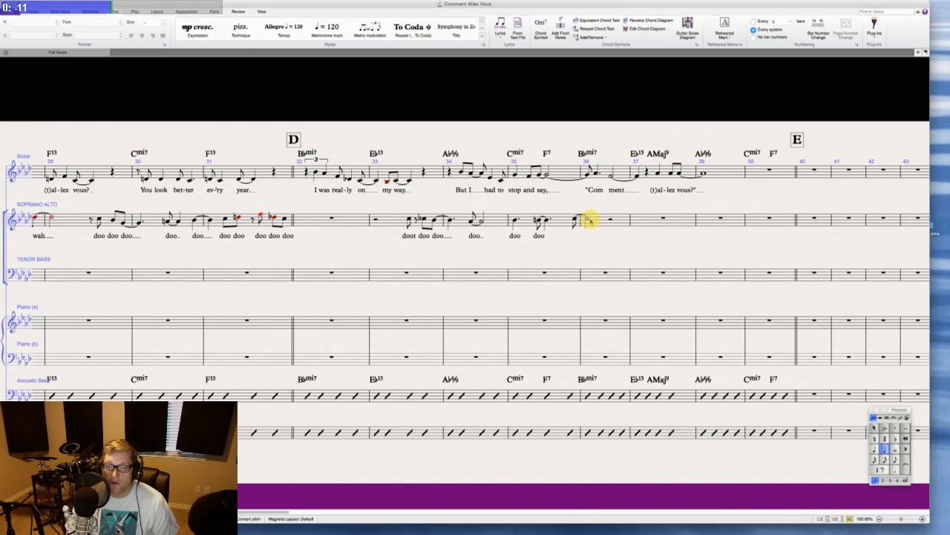
pyautogui.press('.')
pyautogui.press('Escape')
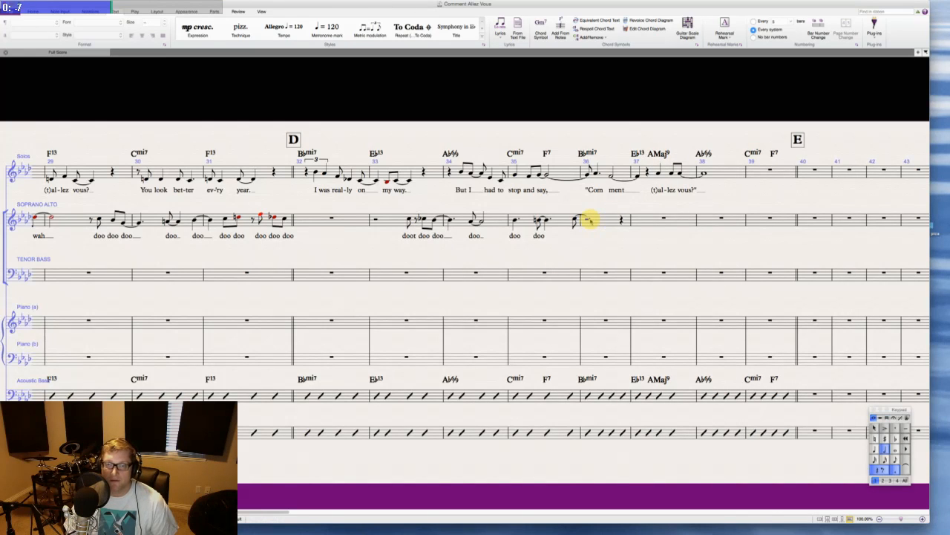
pyautogui.click(587, 219)
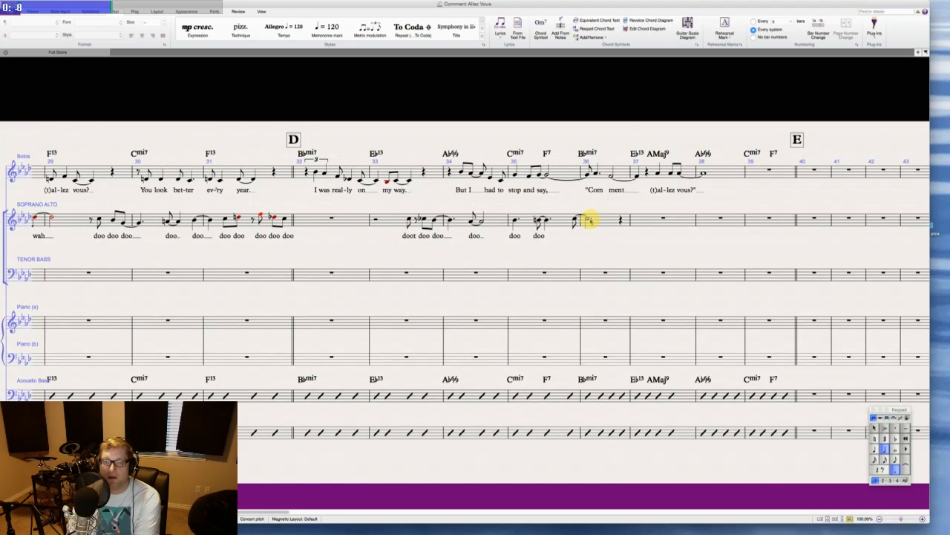
# - Enter an eighth rest on beat 3 of bar 36 and three descending eighth notes, tying the last to a whole note in bar 37
pyautogui.press('3')
pyautogui.press('0')
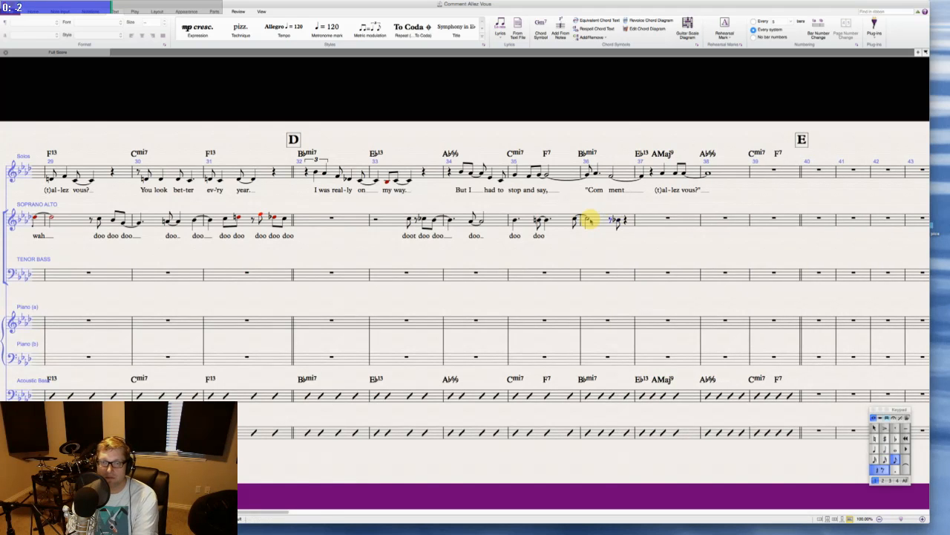
pyautogui.press('e')
pyautogui.press('d')
pyautogui.press('Return')
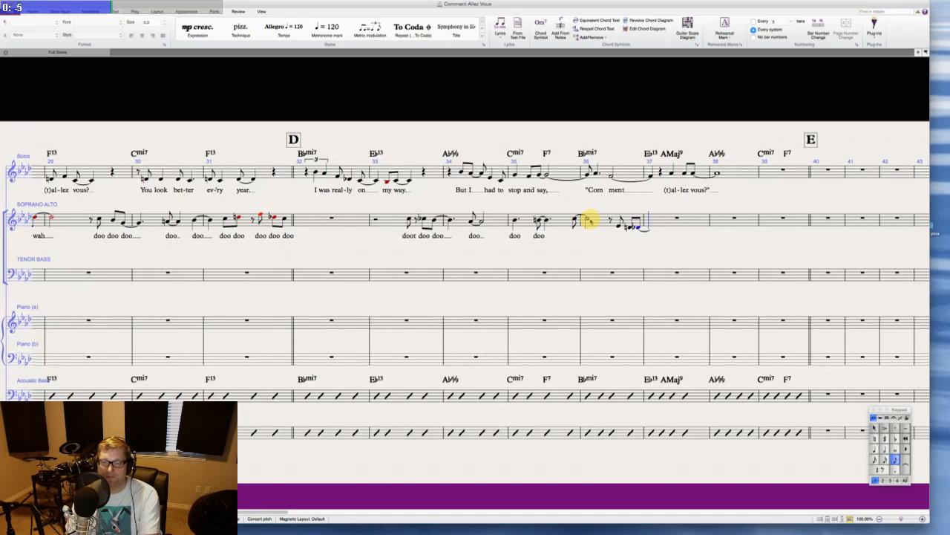
pyautogui.press('6')
pyautogui.press('d')
pyautogui.press('Escape')
pyautogui.press('Escape')
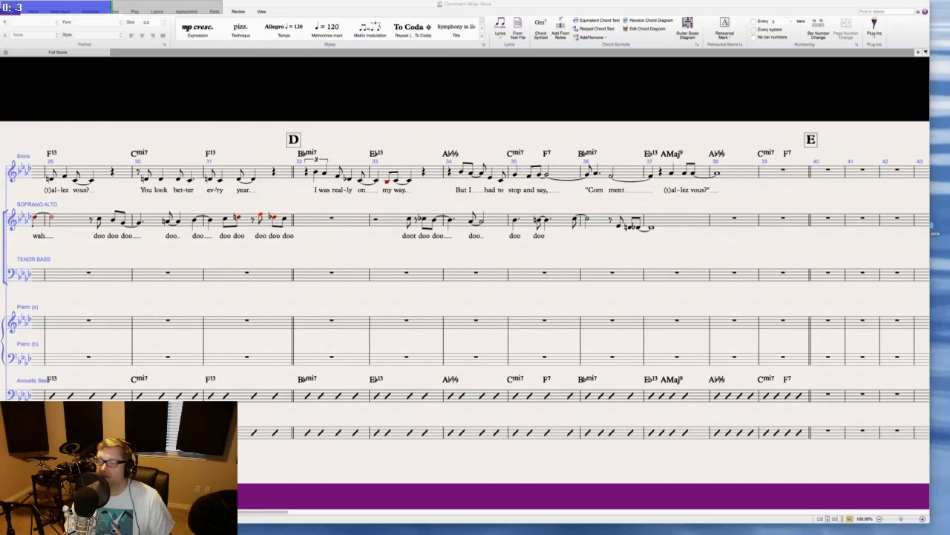
# - Add the lyrics "doo doo doo doo" under the Soprano/Alto notes from the end of bar 35 through bar 36
pyautogui.click(576, 221)
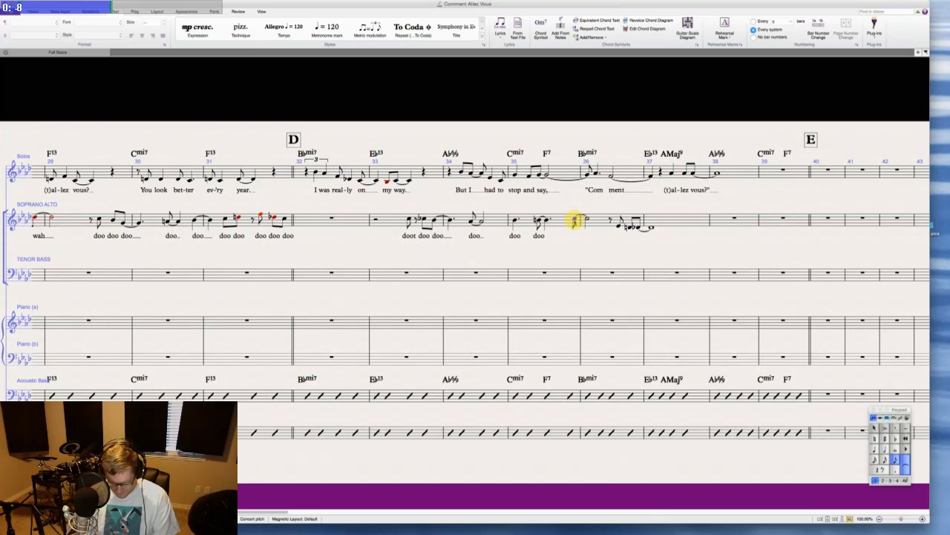
pyautogui.hotkey('ctrl', 'l')
pyautogui.write('doo doo...')
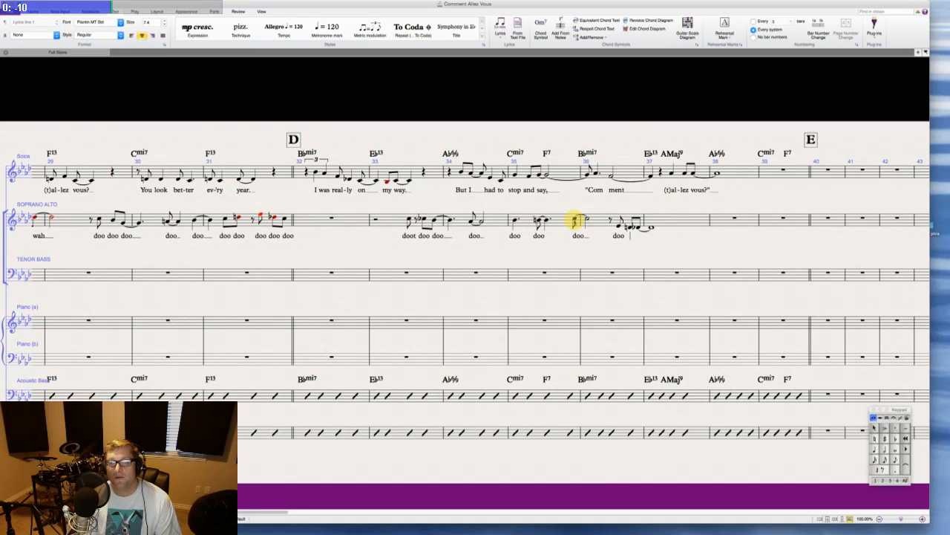
pyautogui.write('doo doo')
pyautogui.press('Escape')
pyautogui.hscroll(-10, 547, 222)
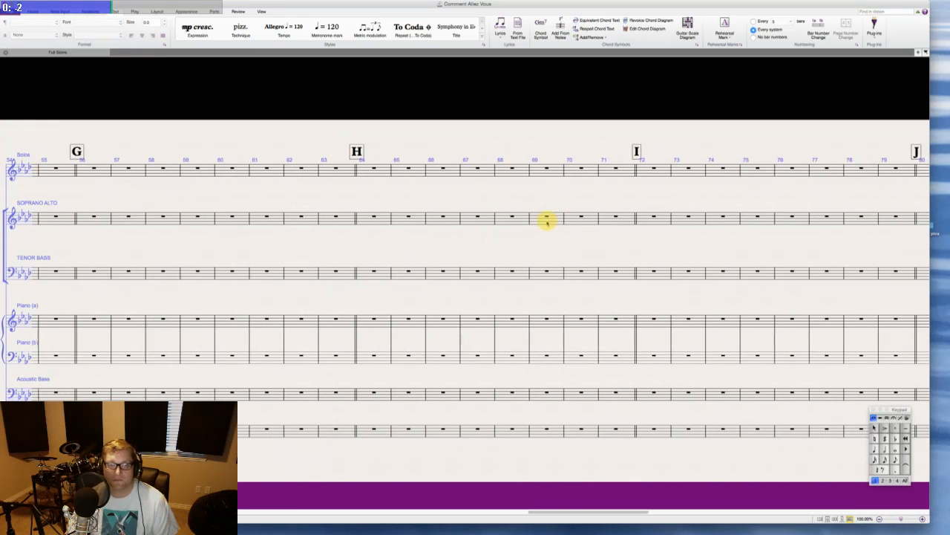
pyautogui.hscroll(-15, 548, 221)
pyautogui.hscroll(6, 548, 220)
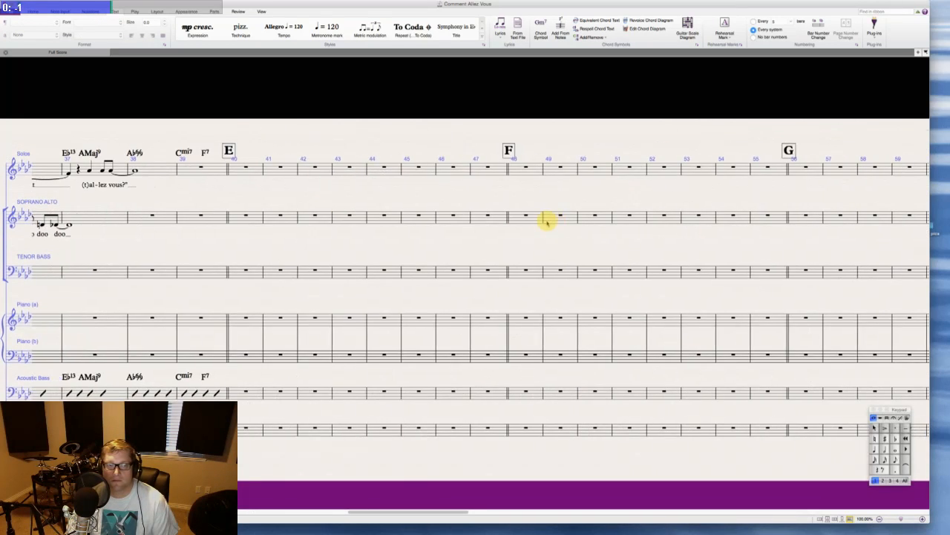
# - Replace the tied whole note in bar 37 of the Soprano/Alto staff with a quarter-note triplet, using F and G for its last two notes
pyautogui.hscroll(-5, 548, 221)
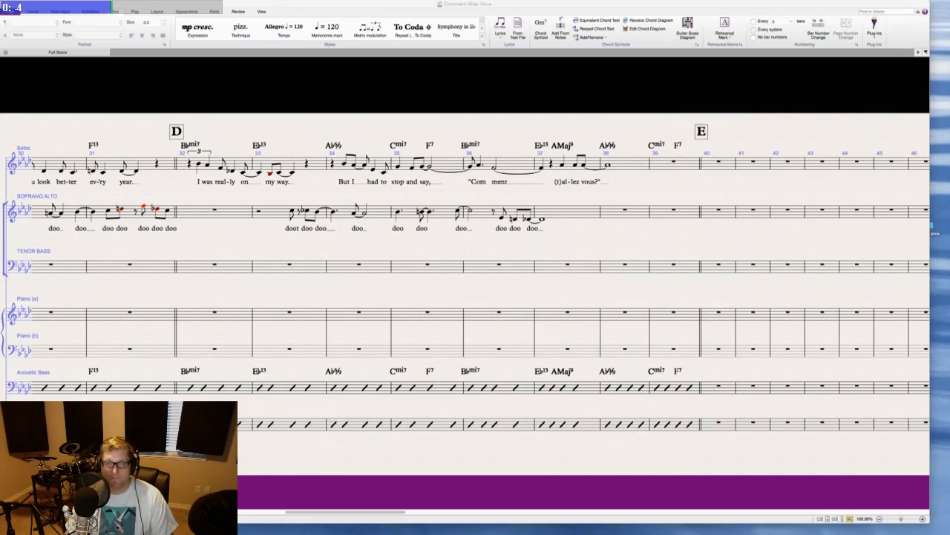
pyautogui.click(567, 244)
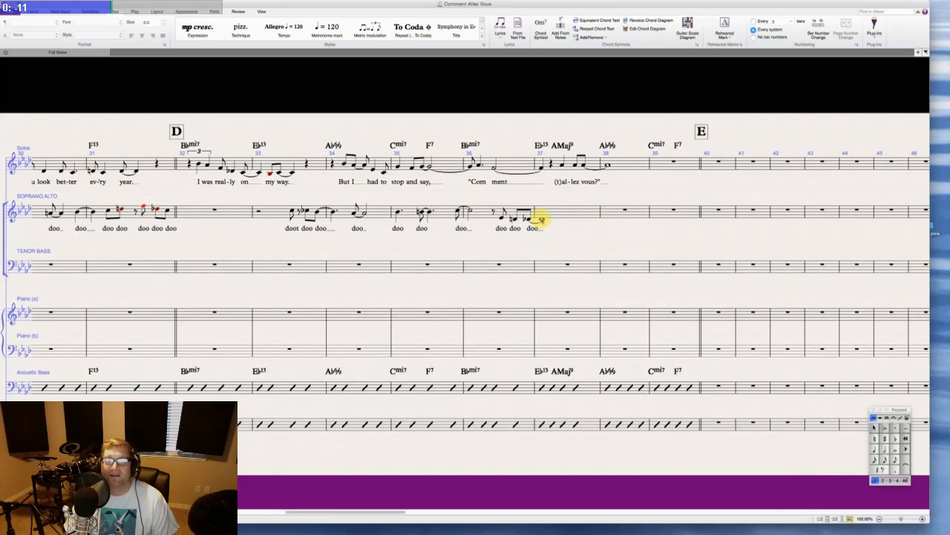
pyautogui.click(543, 220)
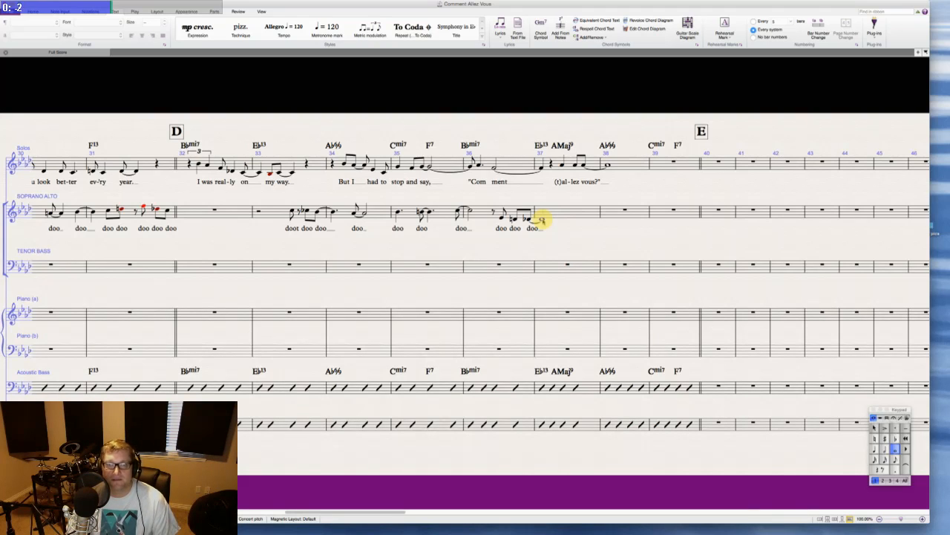
pyautogui.press('4')
pyautogui.hotkey('ctrl', '3')
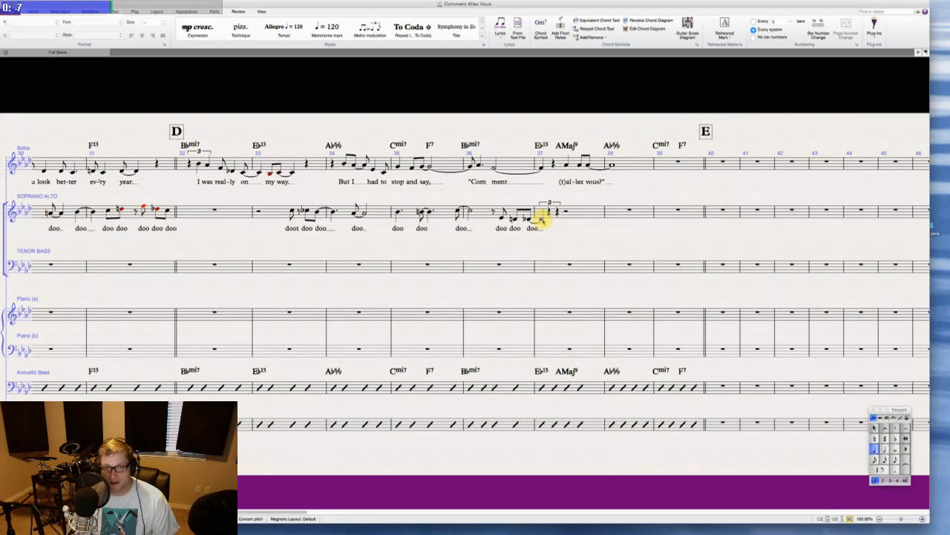
pyautogui.press('Right')
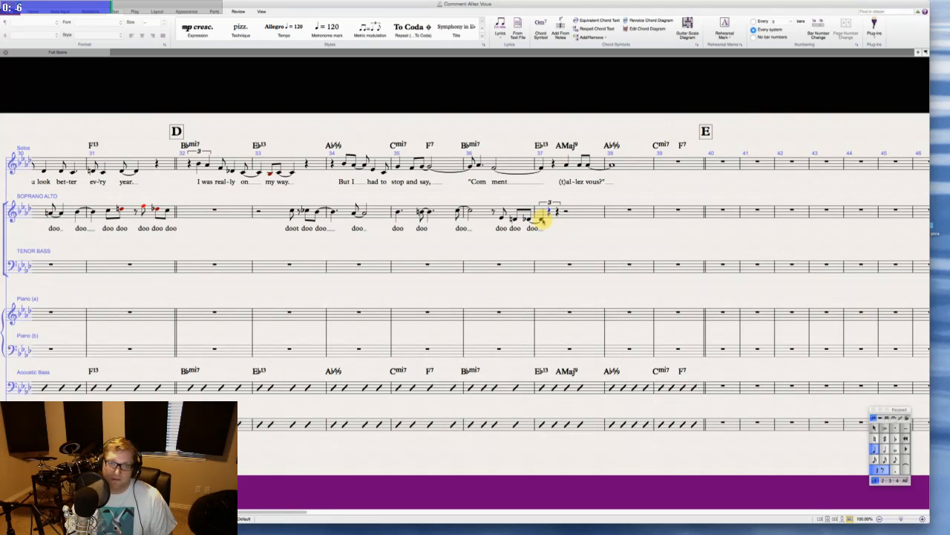
pyautogui.press('f')
pyautogui.press('g')
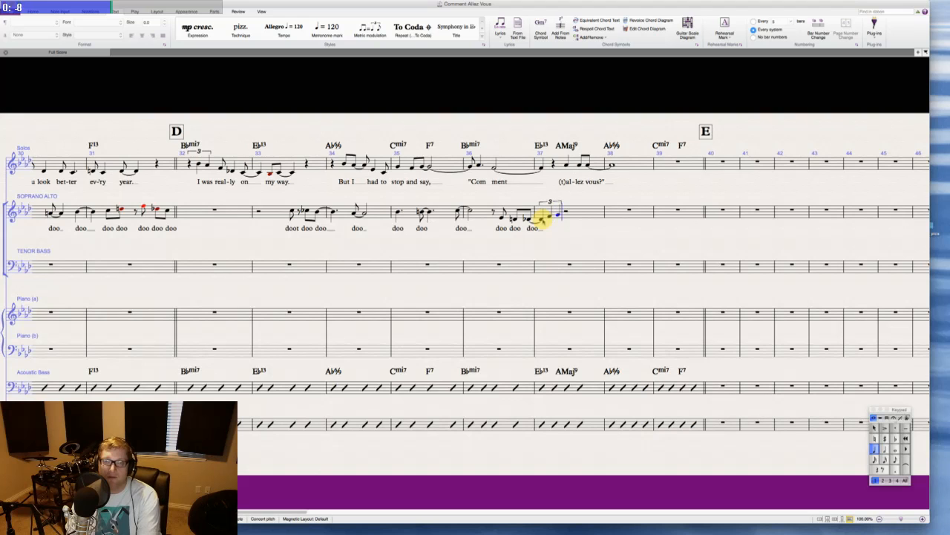
# - Complete the Soprano/Alto bar 37 with a quarter-note A and two eighth-note As, tying the last to a whole note in bar 38
pyautogui.press('a')
pyautogui.press('3')
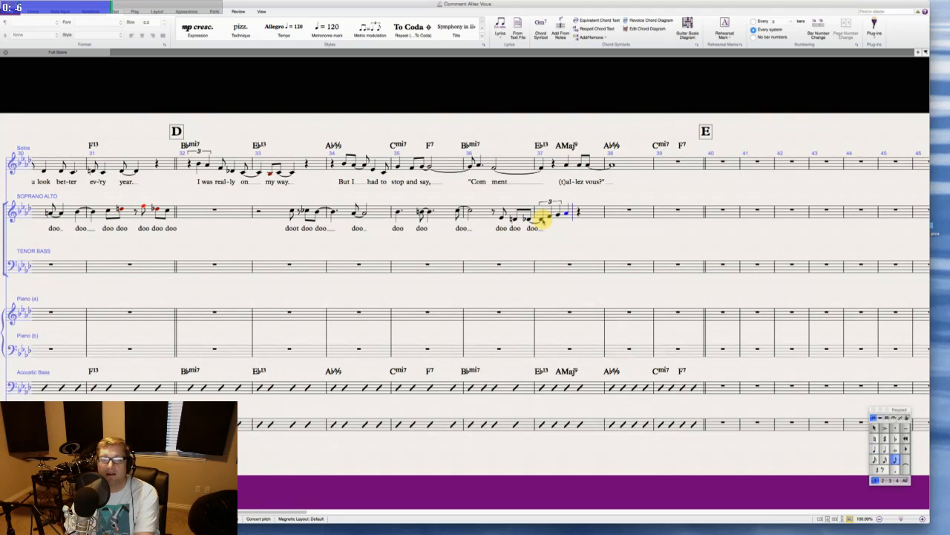
pyautogui.press('a')
pyautogui.press('a')
pyautogui.press('KP_Enter')
pyautogui.press('6')
pyautogui.press('a')
pyautogui.press('Escape')
pyautogui.press('Escape')
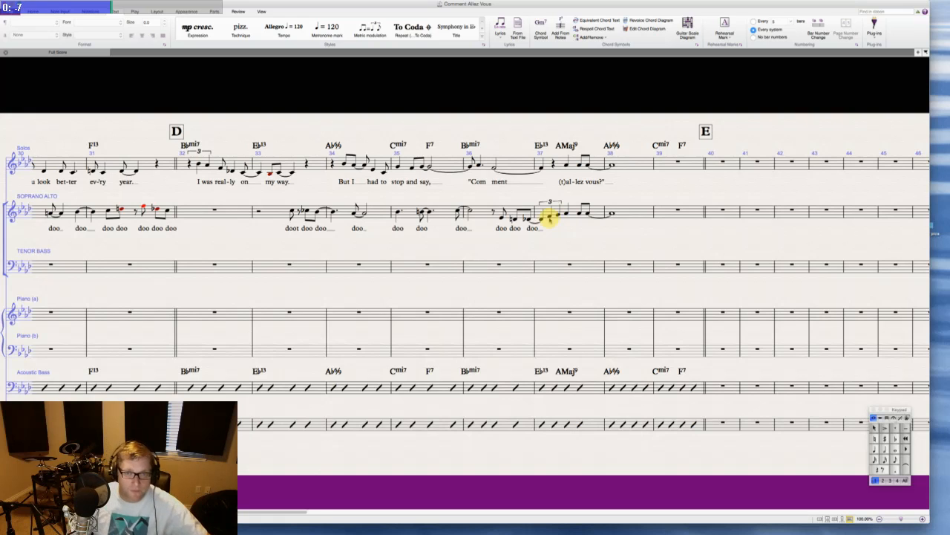
# - Add the lyrics "Com-ment (t)al-lez vous?" under the Soprano/Alto notes from the triplet's second note in bar 37, extending the last syllable
pyautogui.click(552, 216)
pyautogui.hotkey('ctrl', 'l')
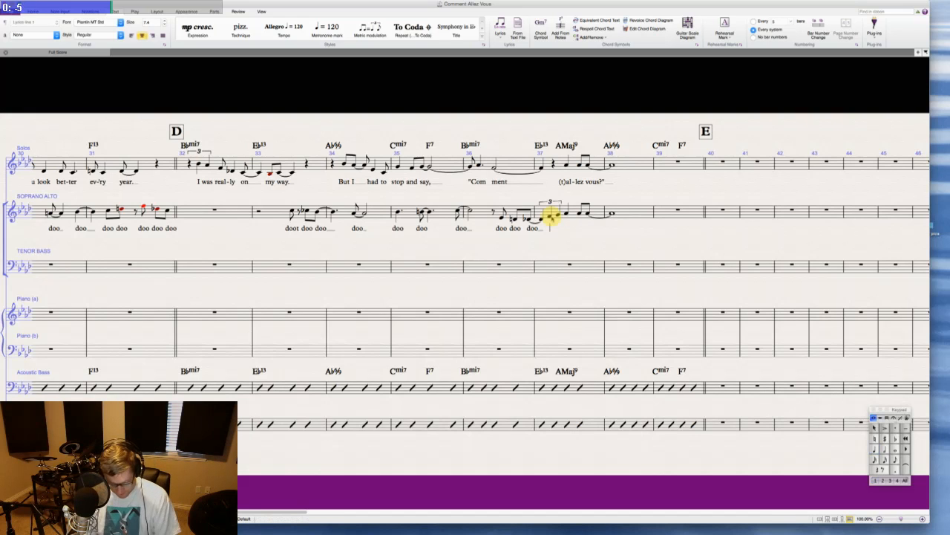
pyautogui.write('Com-ment')
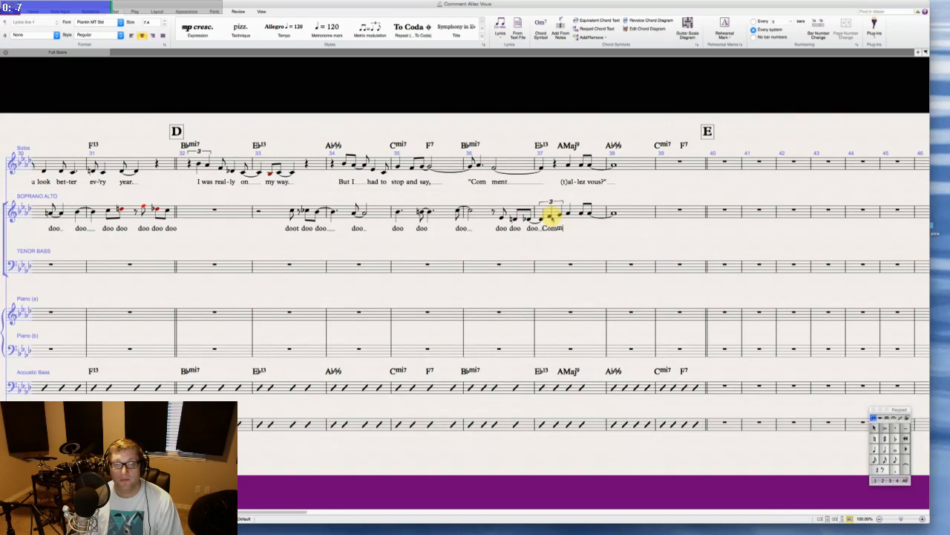
pyautogui.write('(ta')
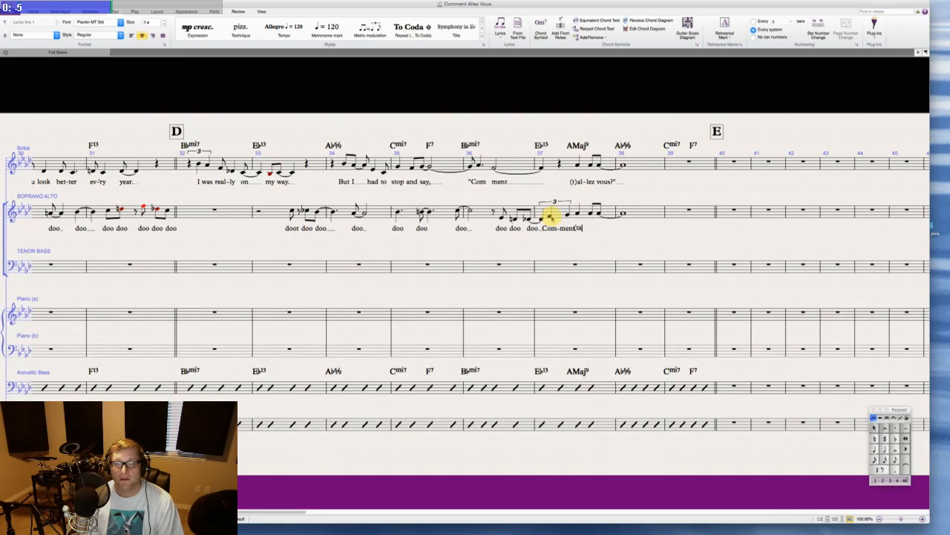
pyautogui.press('BackSpace')
pyautogui.write(')al')
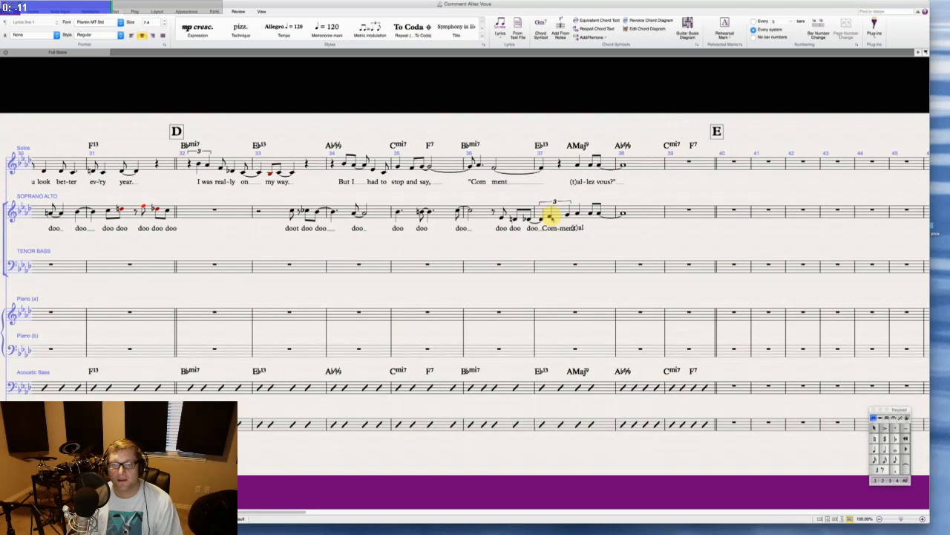
pyautogui.write('-lez vous')
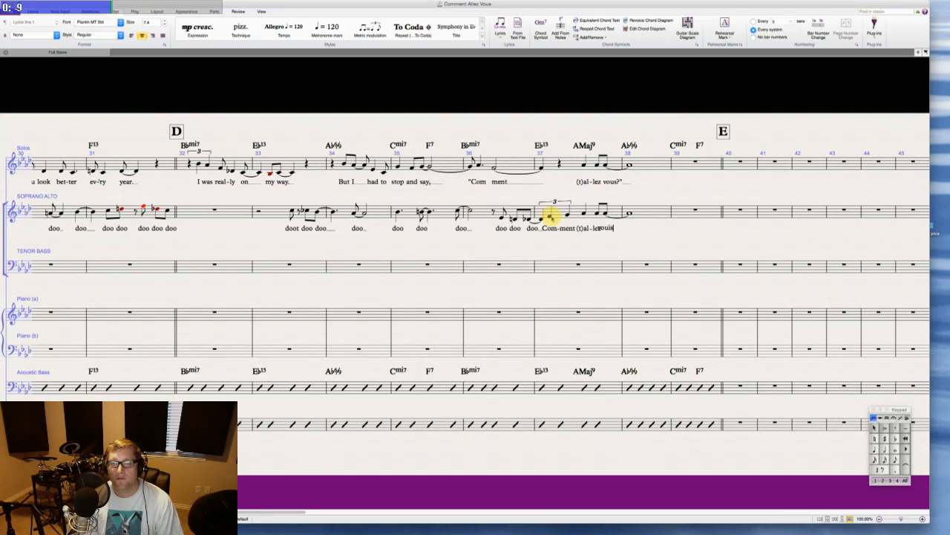
pyautogui.write('s?')
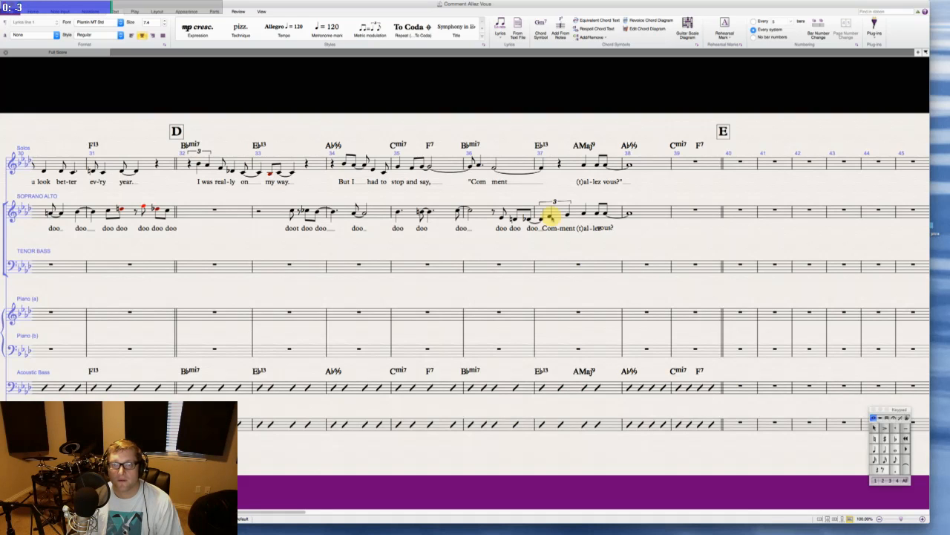
pyautogui.press('space')
pyautogui.write('_')
pyautogui.press('Escape')
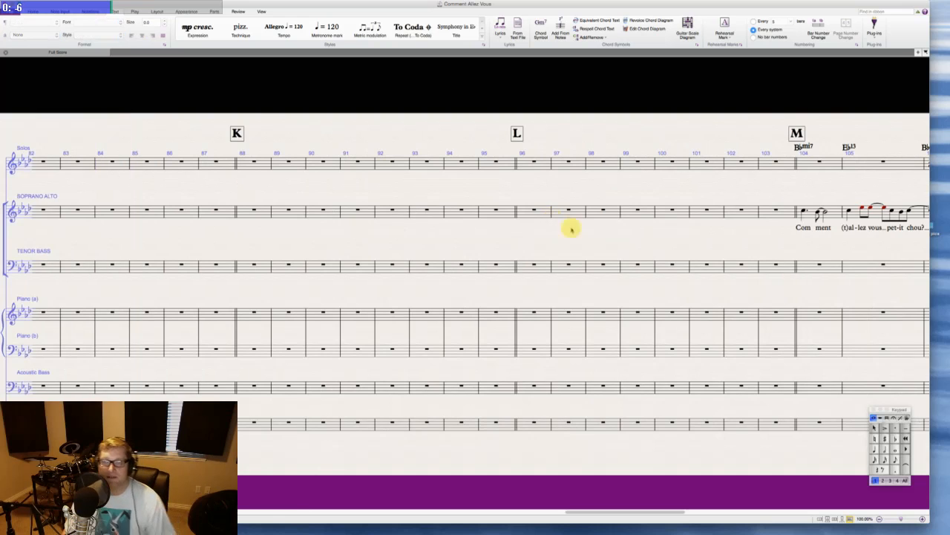
# - Widen the note spacing of the triplet in bar 37 of the Soprano/Alto staff to give the lyrics more room
pyautogui.hscroll(-20, 622, 248)
pyautogui.hscroll(-5, 621, 249)
pyautogui.hscroll(15, 622, 248)
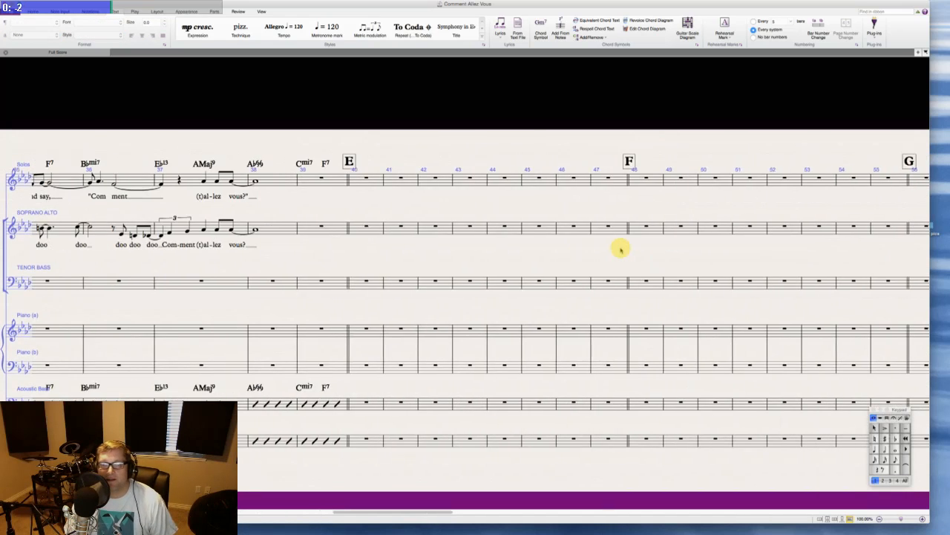
pyautogui.hscroll(-20, 621, 249)
pyautogui.hscroll(20, 621, 249)
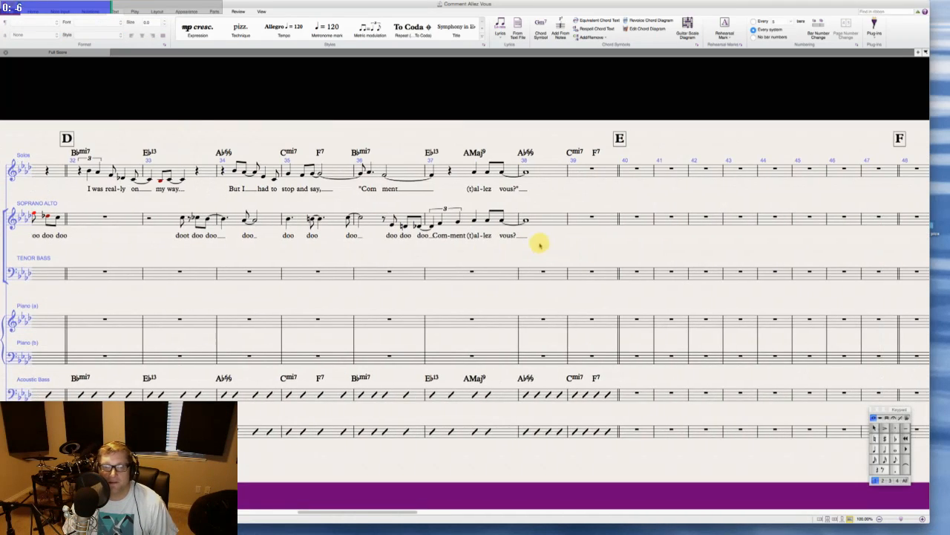
pyautogui.click(439, 222)
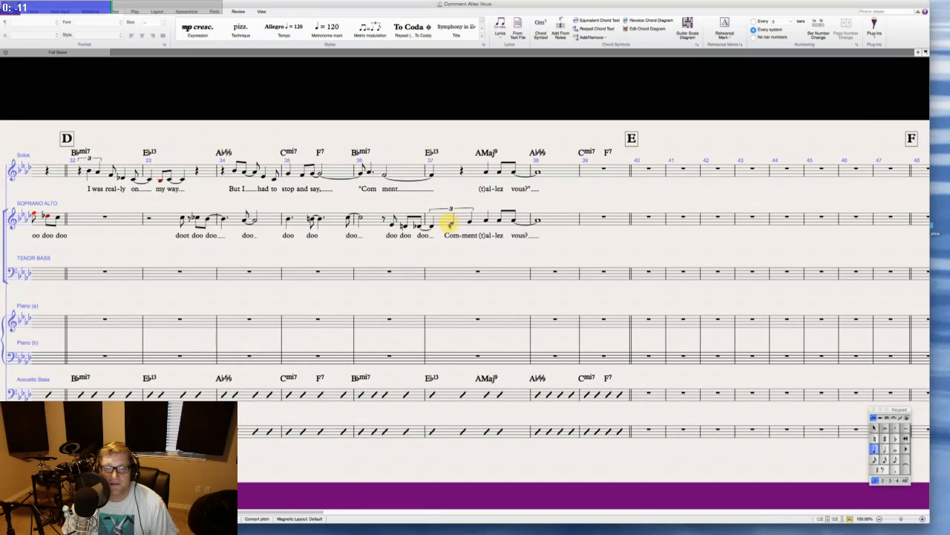
pyautogui.click(487, 258)
# - Review the Soprano/Alto background line across sections A to D, ending at the start of section A
pyautogui.hscroll(-20, 457, 261)
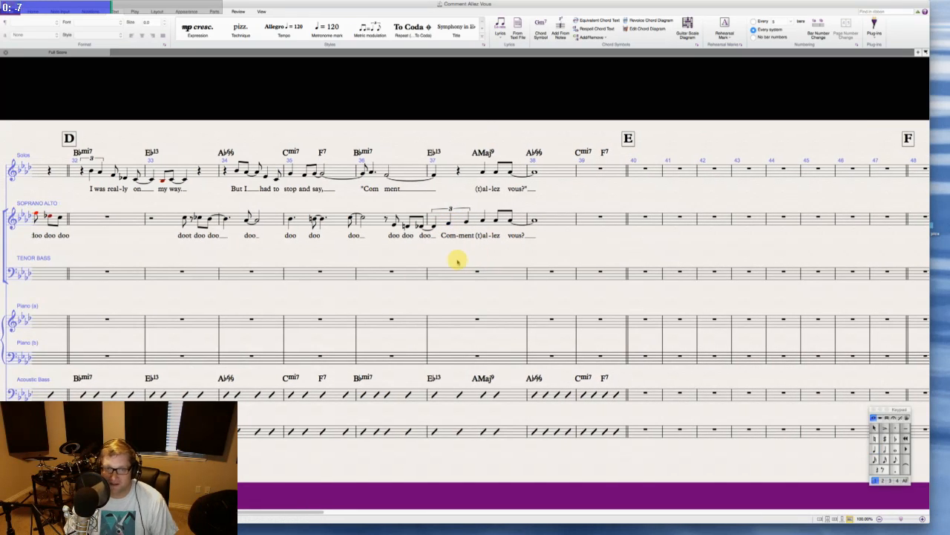
pyautogui.hscroll(15, 458, 262)
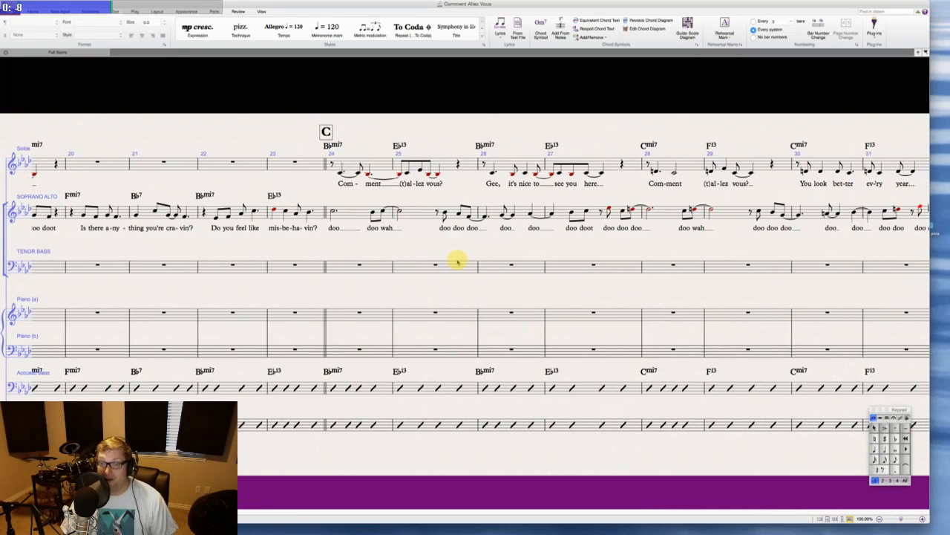
pyautogui.hscroll(8, 457, 261)
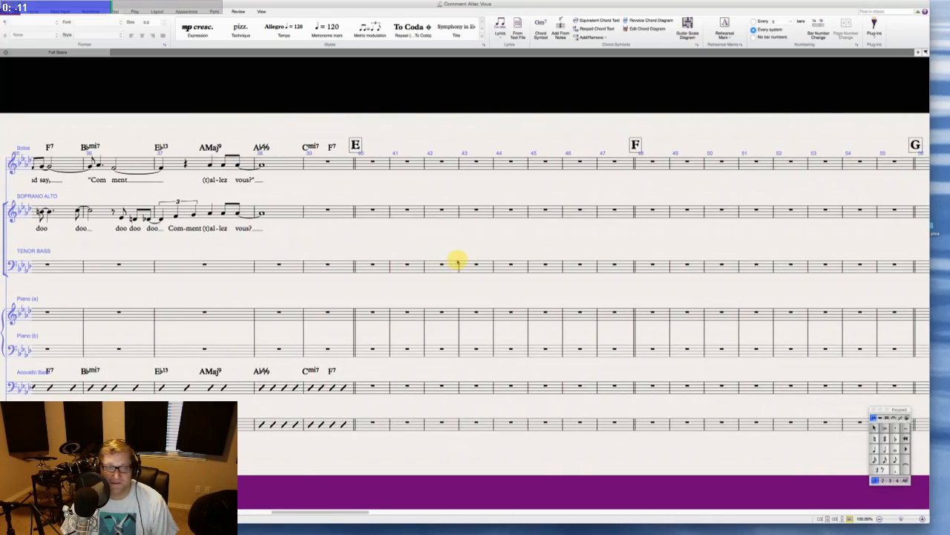
pyautogui.hscroll(-10, 457, 261)
pyautogui.hscroll(-20, 457, 261)
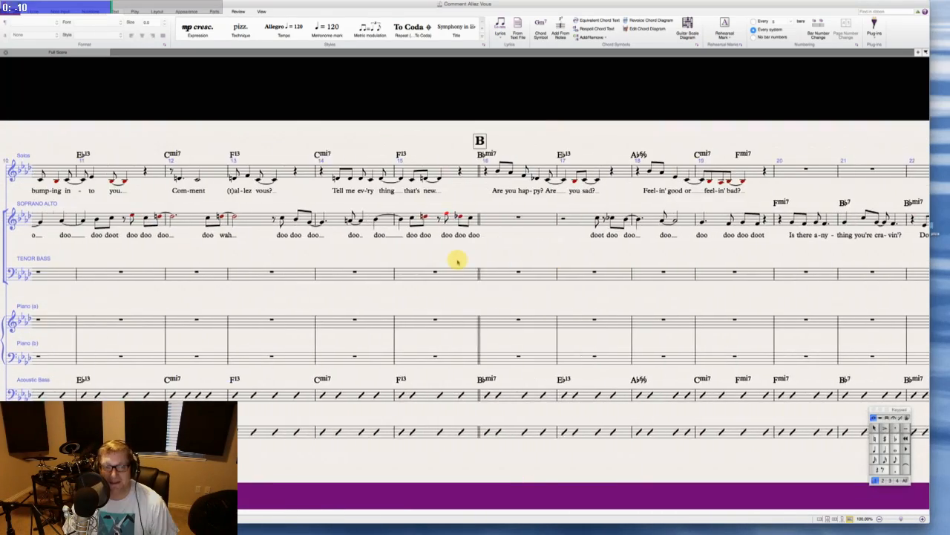
pyautogui.hscroll(5, 457, 261)
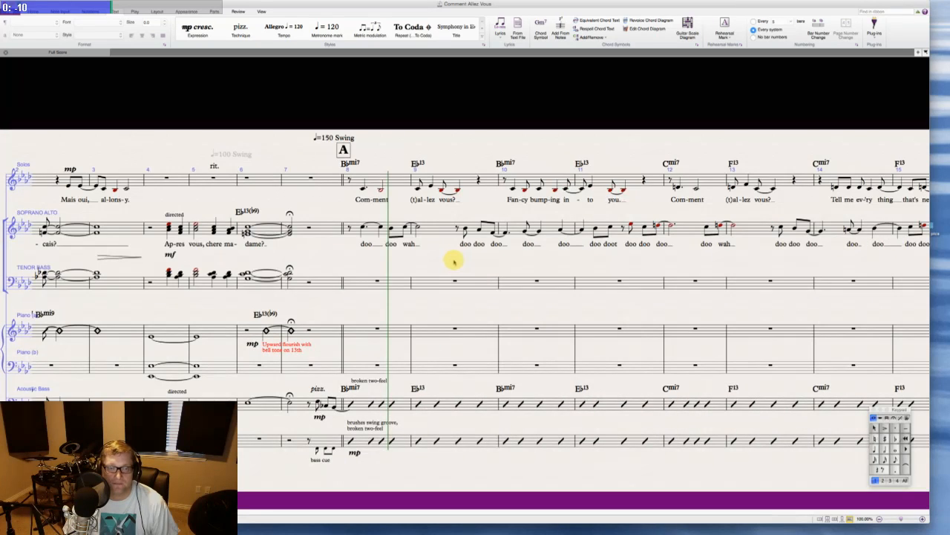
pyautogui.hscroll(2, 373, 266)
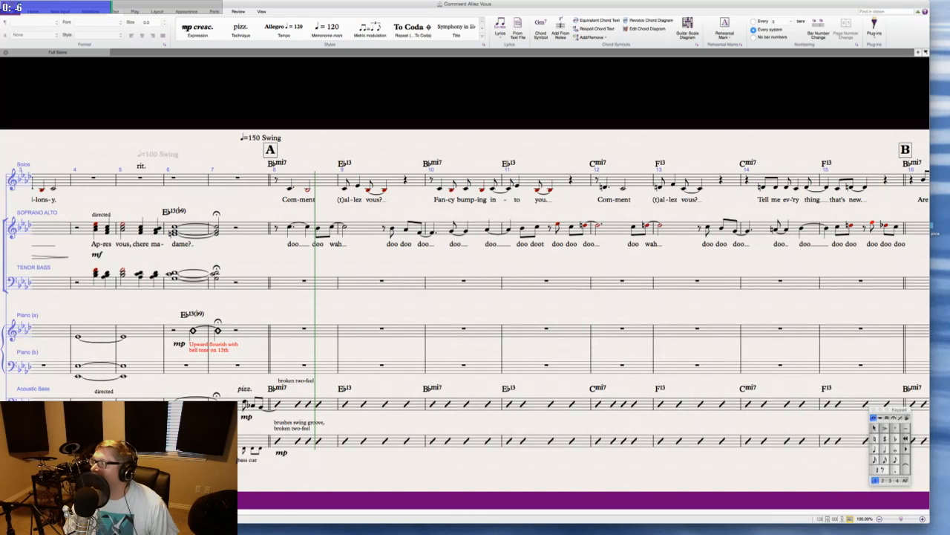
pyautogui.press('super+Tab')
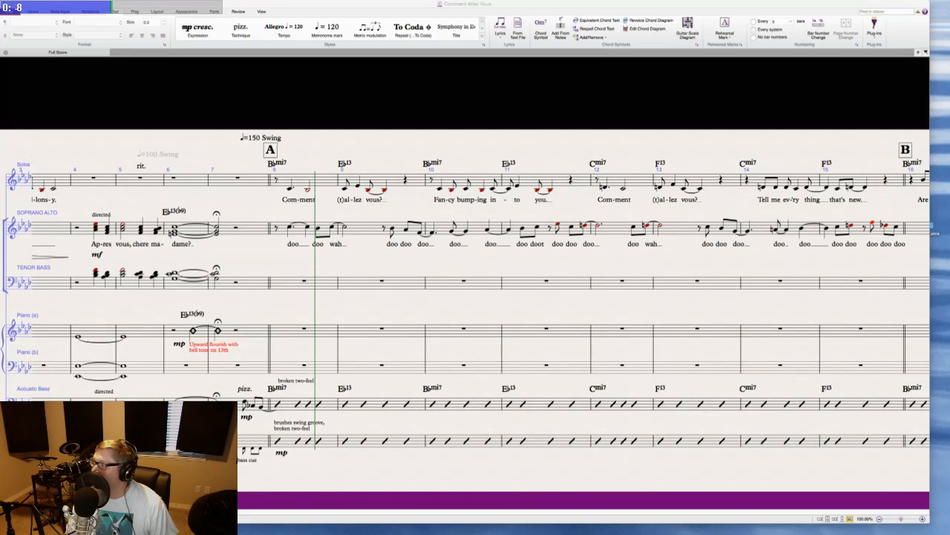
pyautogui.click(301, 261)
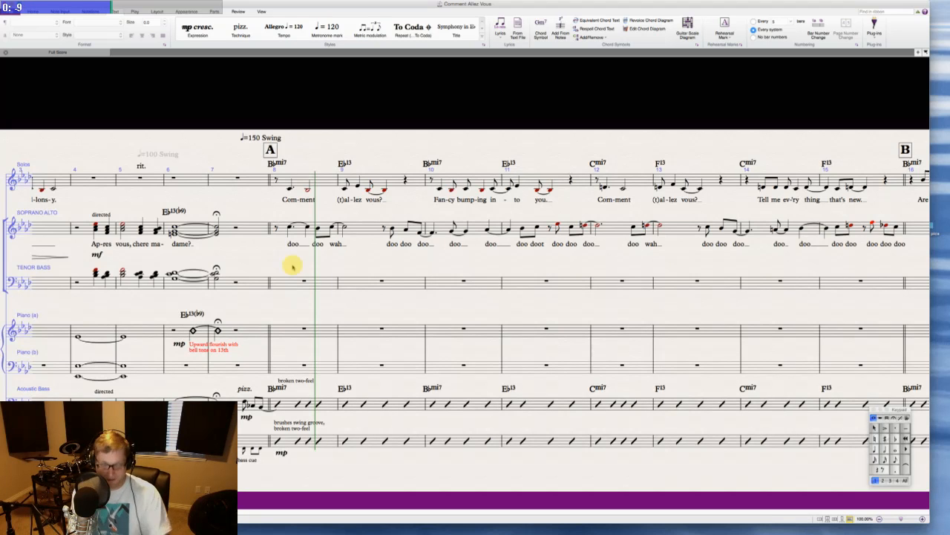
# - Add lower harmony notes to the "doo doo wah" melody in bars 8 and 9 of the Soprano/Alto staff
pyautogui.click(290, 226)
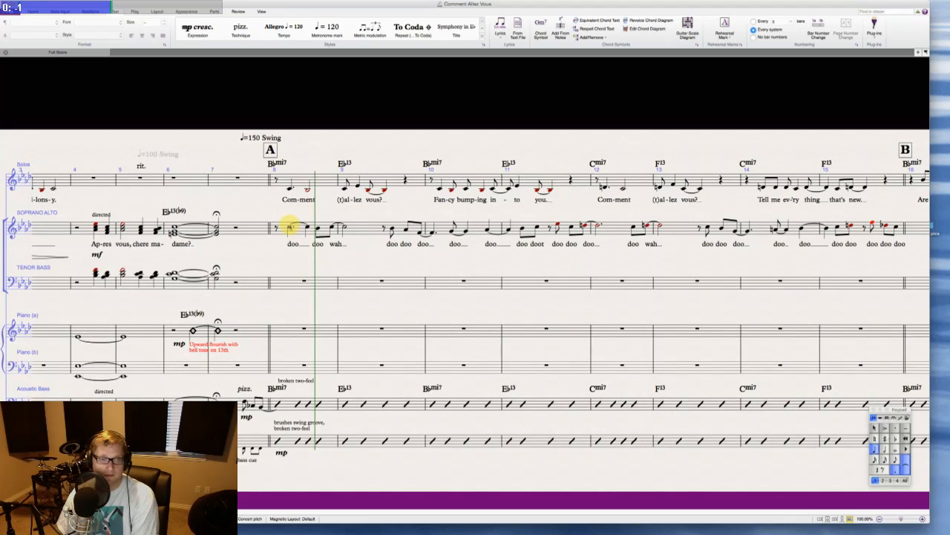
pyautogui.press('Right')
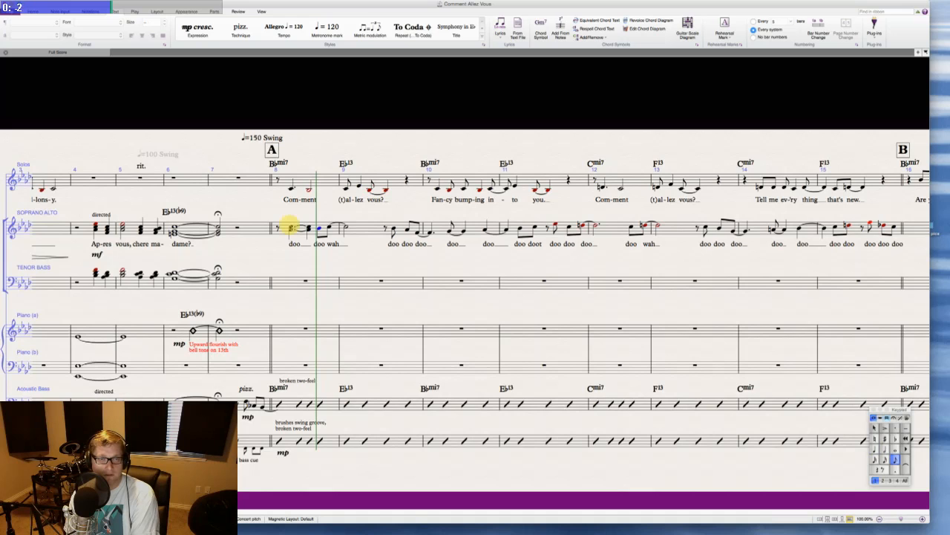
pyautogui.press('Right')
pyautogui.press('Right')
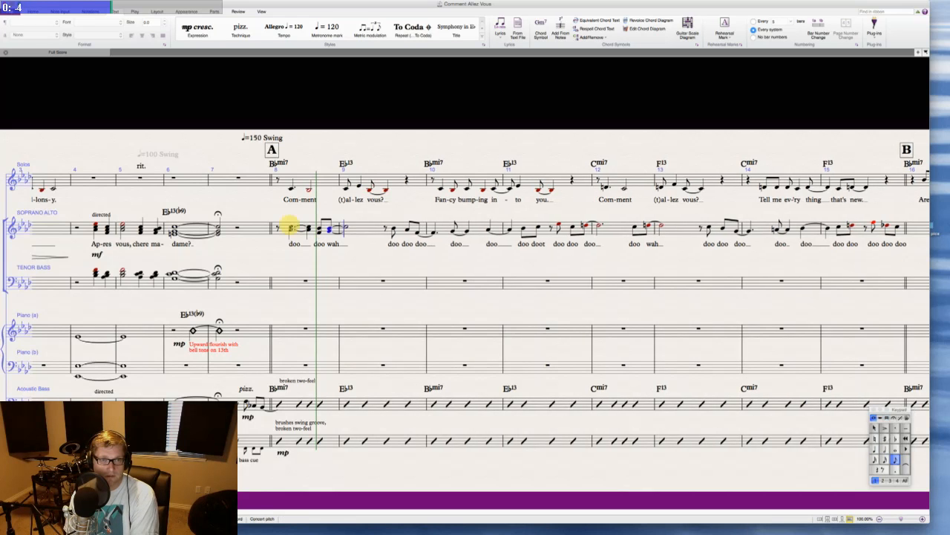
pyautogui.press('Escape')
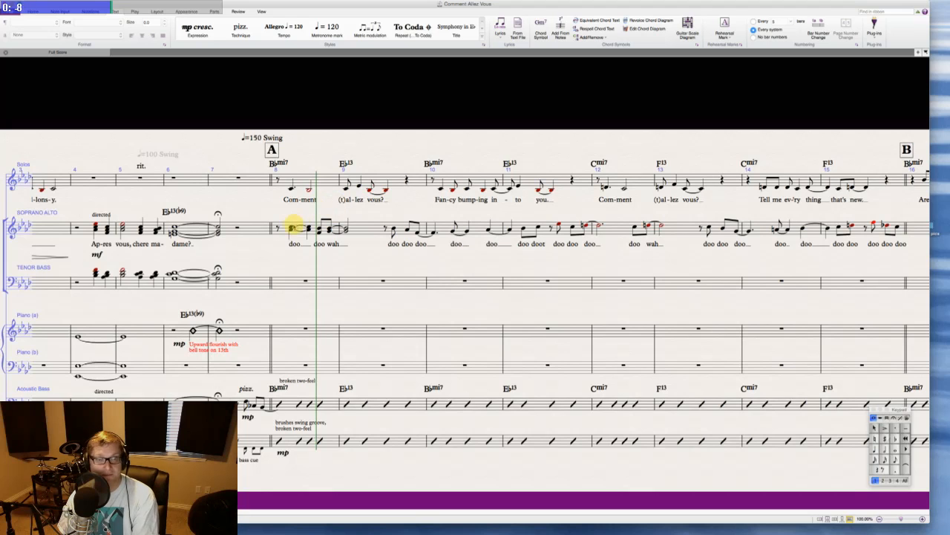
# - Add another harmony note to each of the two tied chords on the first "doo" in bar 8 of the Soprano/Alto staff
pyautogui.click(291, 227)
pyautogui.press('Right')
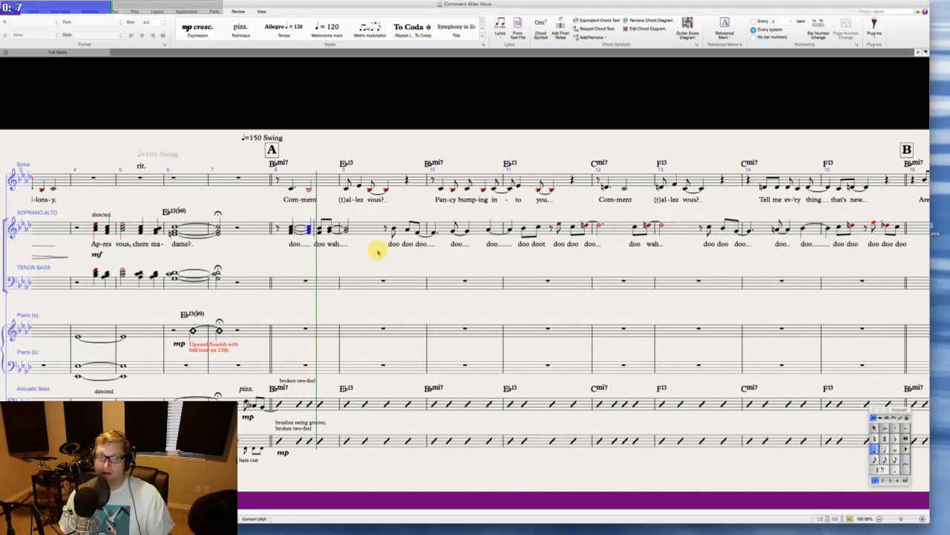
pyautogui.press('Escape')
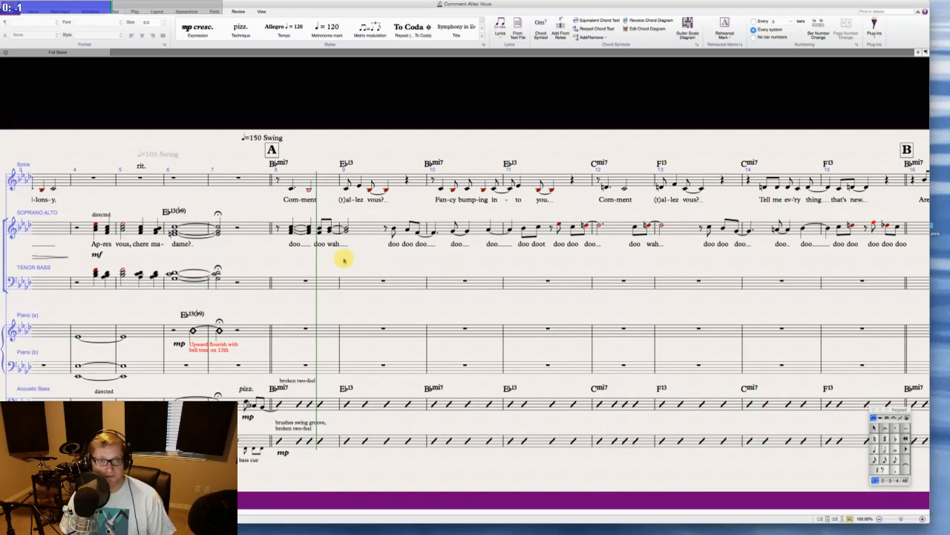
# - Enter an eighth rest and a dotted-quarter chord tied to a quarter-note chord in bar 8 of the Tenor/Bass staff
pyautogui.click(290, 278)
pyautogui.press('n')
pyautogui.press('3')
pyautogui.press('0')
pyautogui.press('4')
pyautogui.press('.')
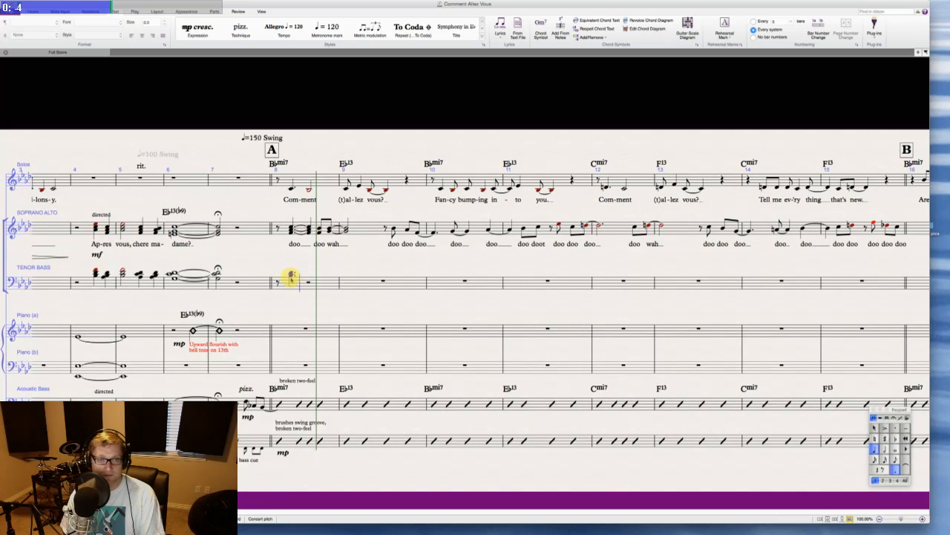
pyautogui.press('KP_Enter')
pyautogui.press('.')
pyautogui.press('Escape')
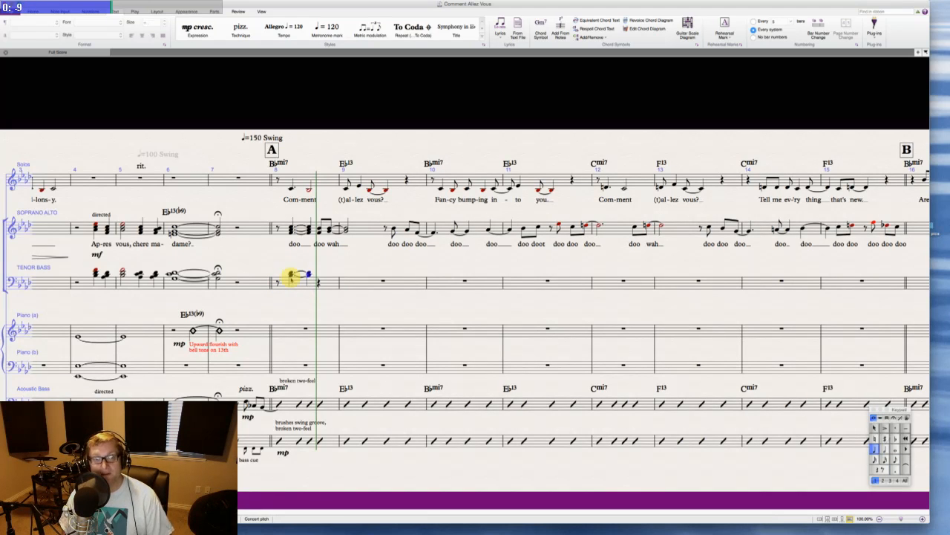
pyautogui.press('Escape')
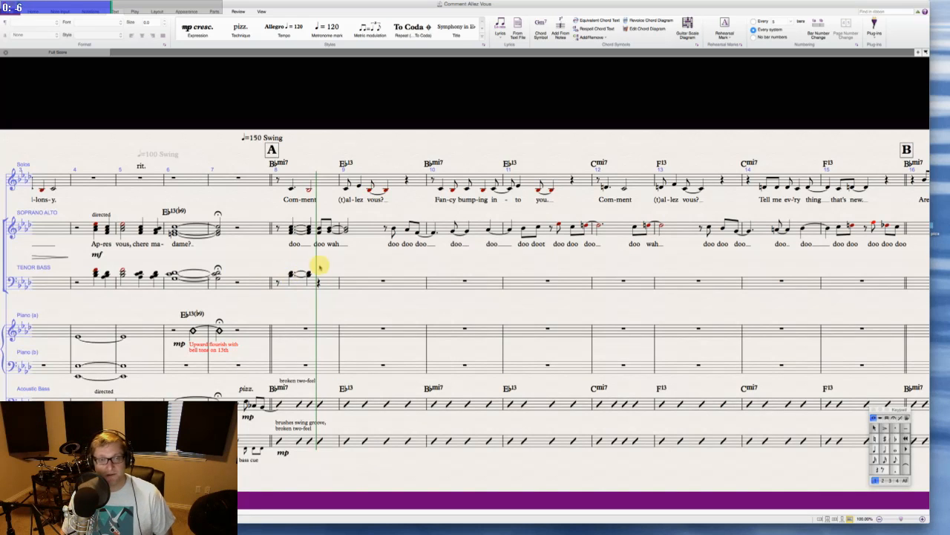
# - Add further harmony notes to the second "doo" and the tied "wah" chords in bars 8 and 9 of the Soprano/Alto staff
pyautogui.hscroll(1, 335, 253)
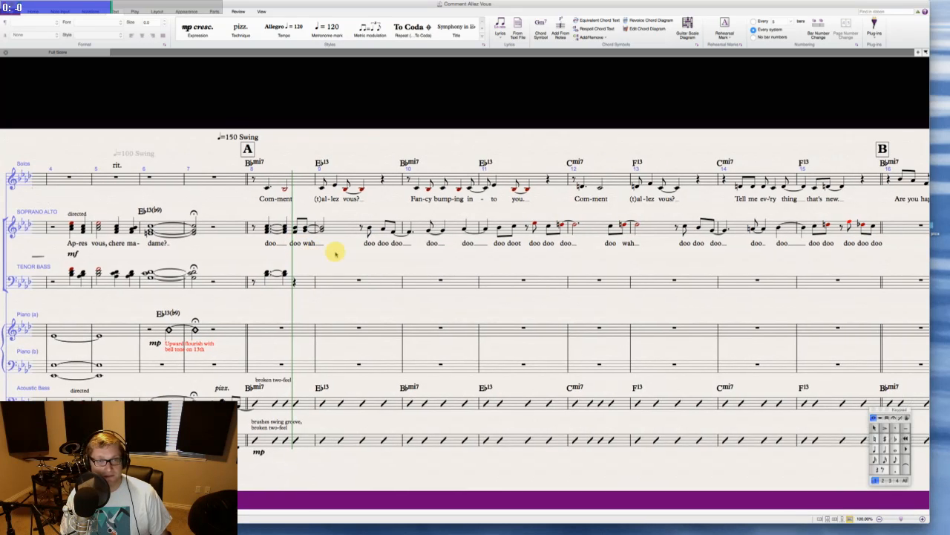
pyautogui.scroll(-1, 335, 253)
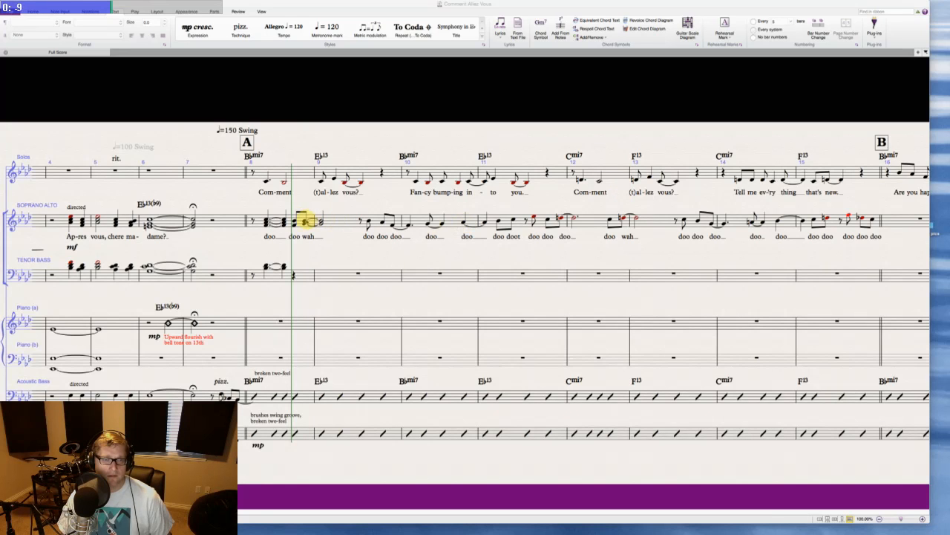
pyautogui.click(305, 221)
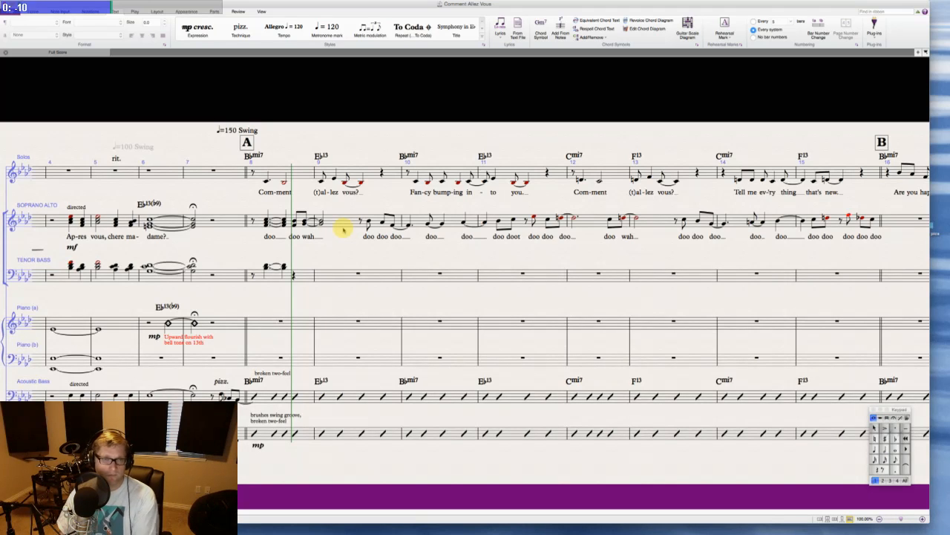
pyautogui.click(305, 220)
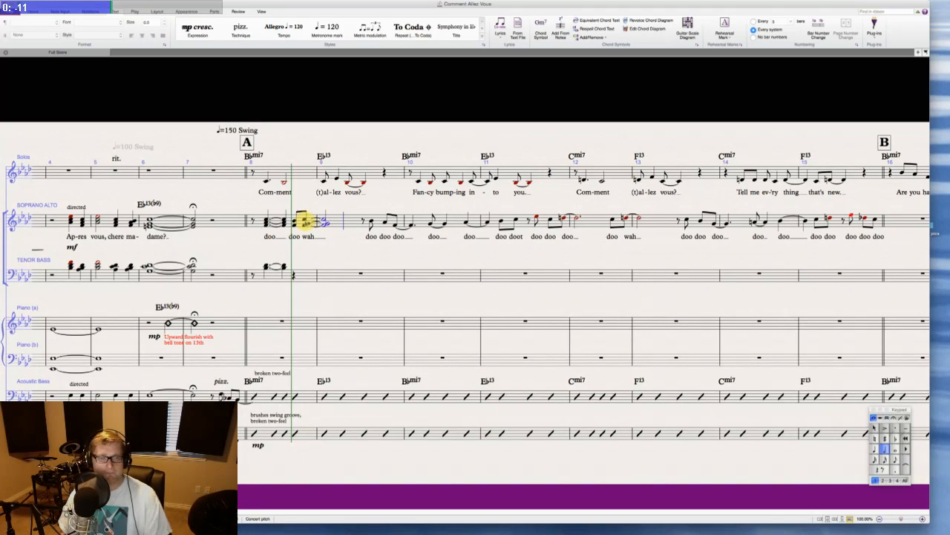
pyautogui.press('Escape')
pyautogui.press('Escape')
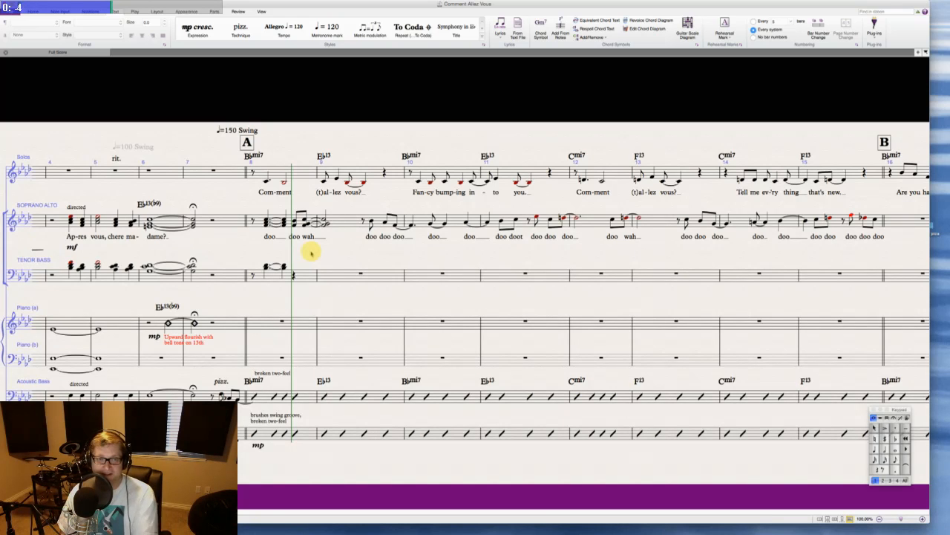
pyautogui.click(297, 220)
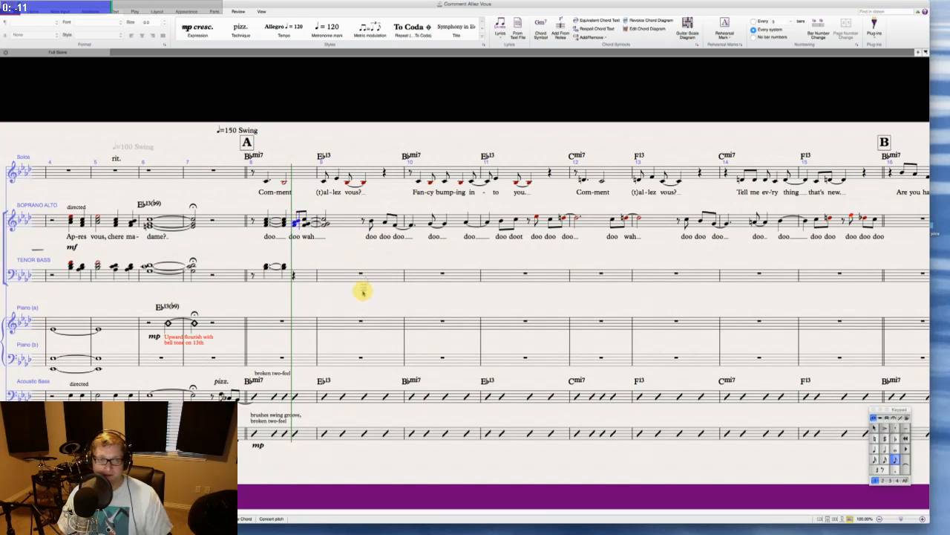
pyautogui.press('Escape')
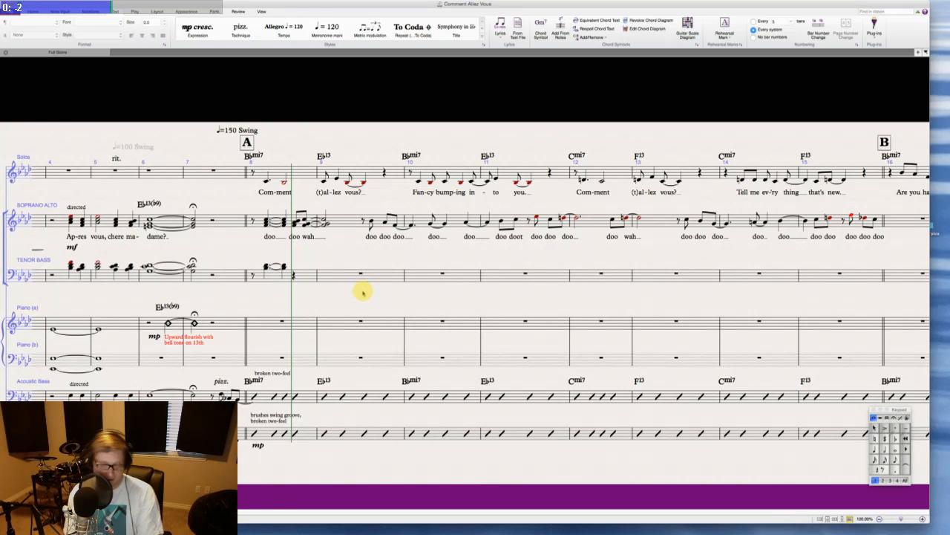
# - Enter two eighth-note chords on beat 4 of bar 8 in the Tenor/Bass staff, tying the second to a half-note chord in bar 9
pyautogui.click(294, 276)
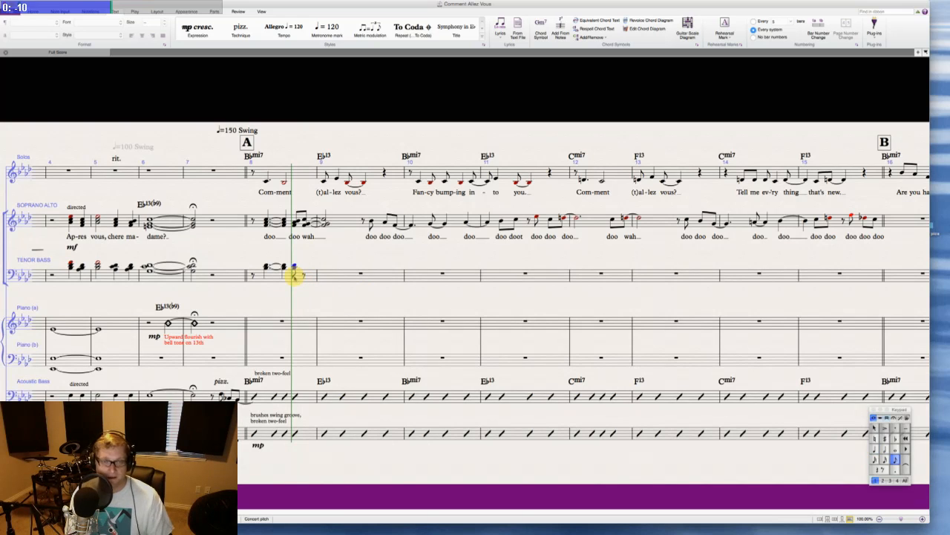
pyautogui.press('Escape')
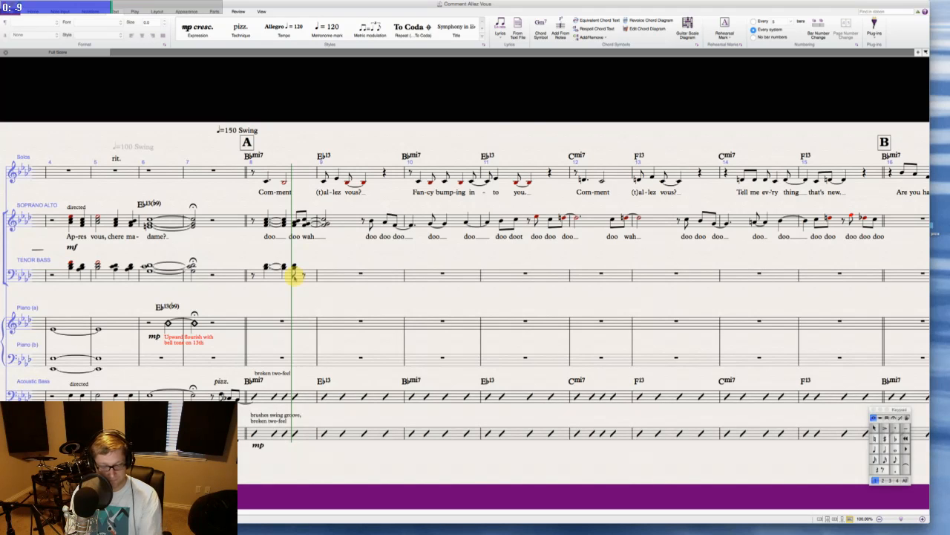
pyautogui.click(305, 274)
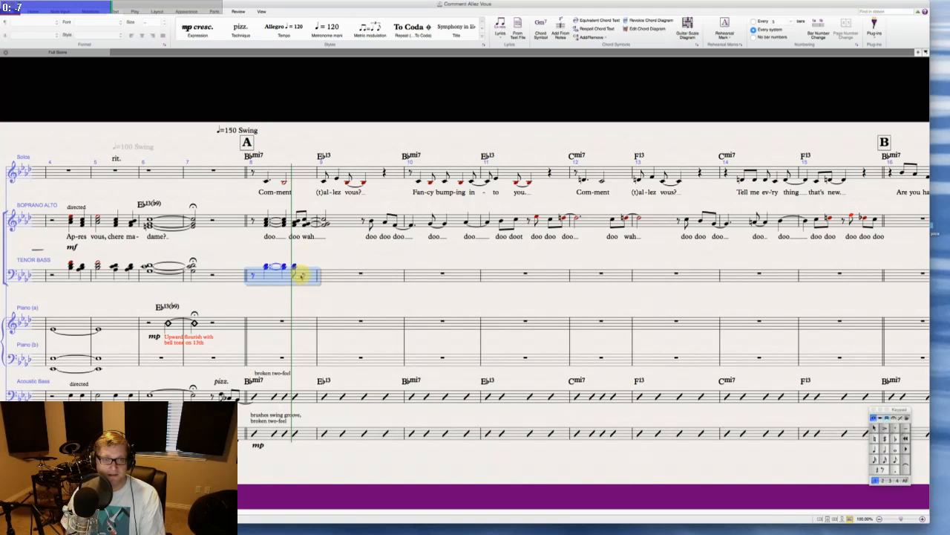
pyautogui.click(305, 275)
pyautogui.press('Return')
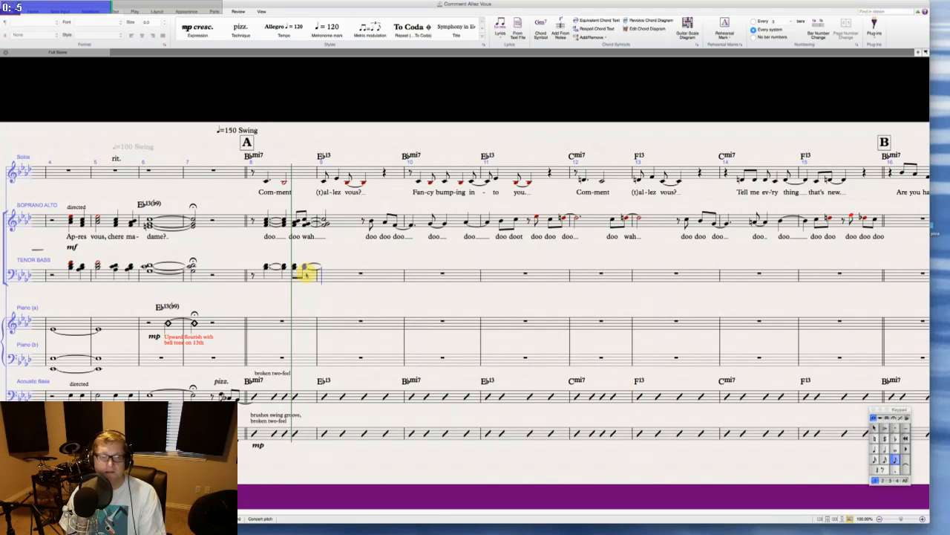
pyautogui.press('5')
pyautogui.press('3')
pyautogui.press('0')
pyautogui.press('Escape')
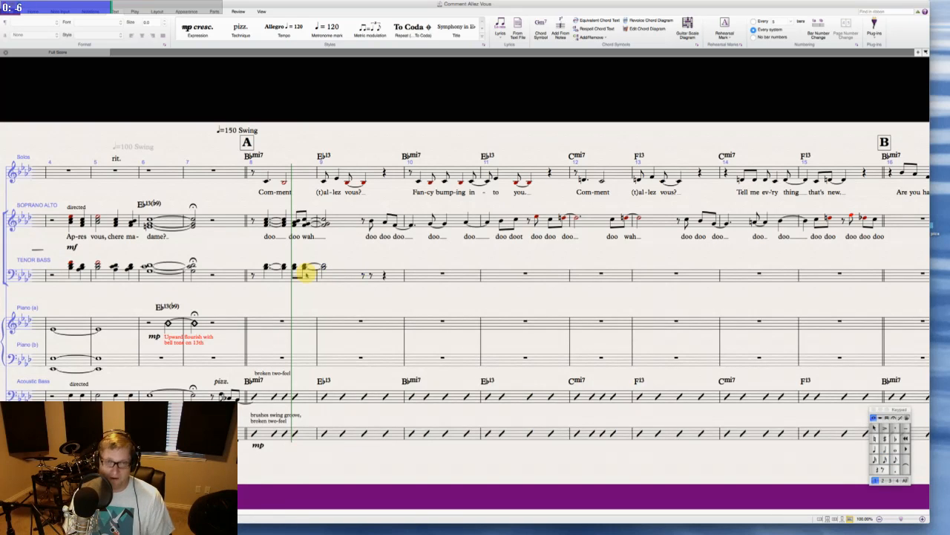
# - Enter a single-note Tenor/Bass line in Soprano/Alto rhythm, from the "doo doo doo" in bar 9 to beat 3 of bar 10
pyautogui.click(369, 275)
pyautogui.press('n')
pyautogui.press('Return')
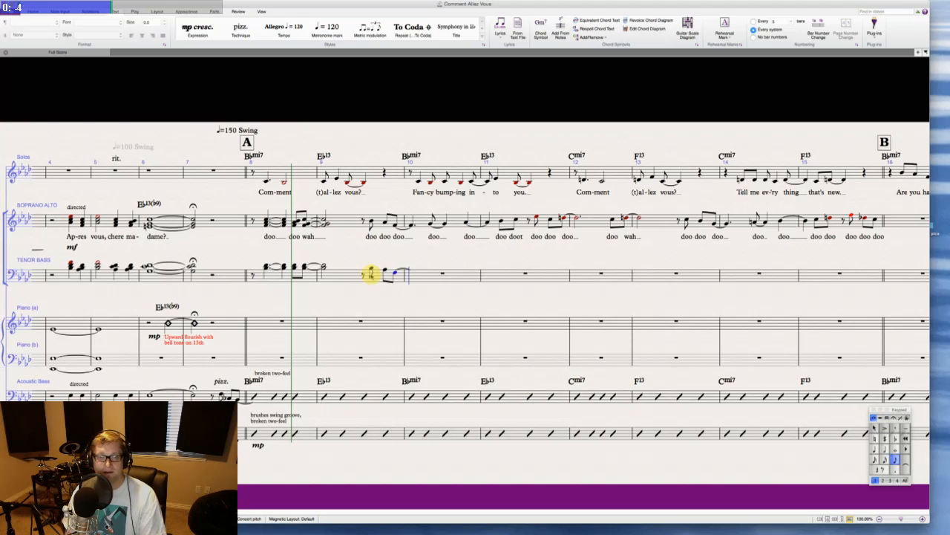
pyautogui.press('4')
pyautogui.press('.')
pyautogui.press('3')
pyautogui.press('Return')
pyautogui.press('4')
pyautogui.press('g')
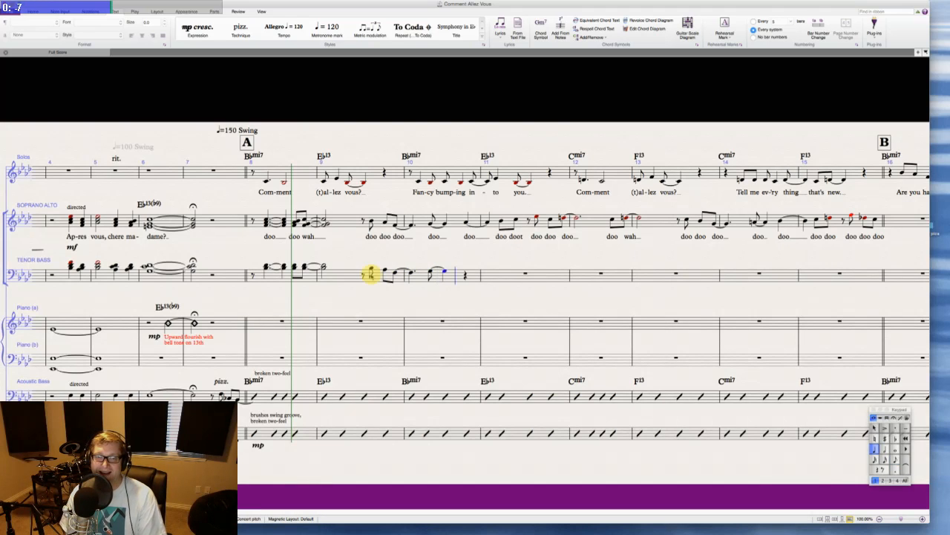
# - Continue the single-note Tenor/Bass line with the note tied from bar 10 into bar 11 and the two "doo doot" eighth notes
pyautogui.press('a')
pyautogui.press('Return')
pyautogui.press('a')
pyautogui.press('3')
pyautogui.press('b')
pyautogui.press('c')
pyautogui.press('0')
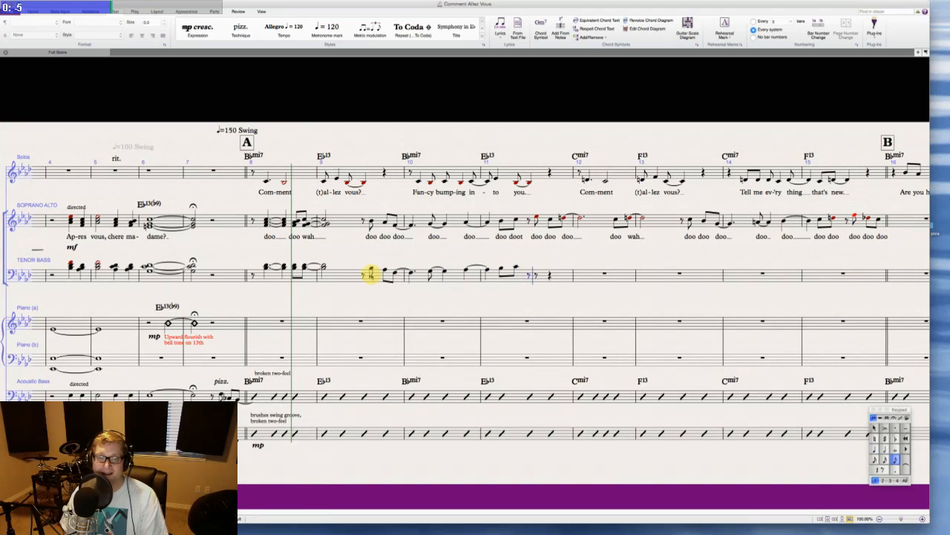
pyautogui.press('Escape')
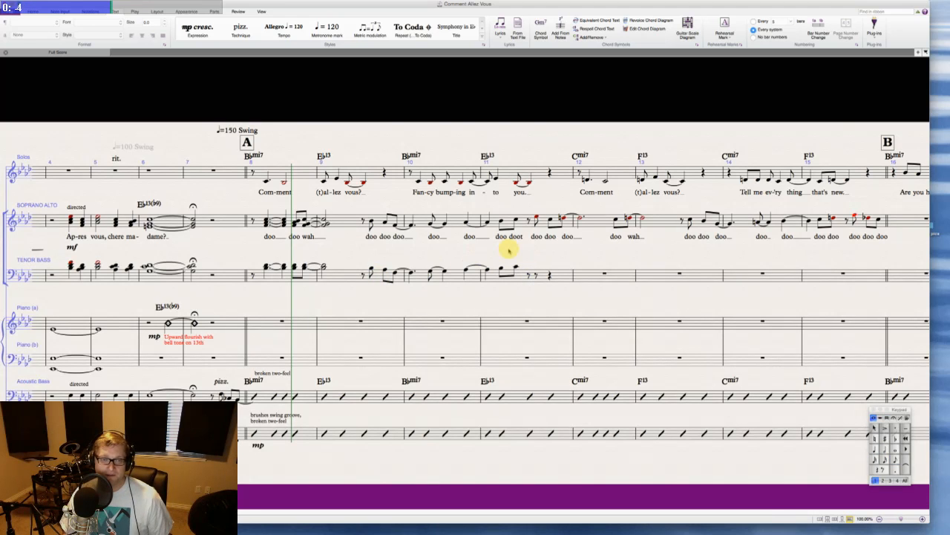
# - Review the Soprano/Alto and Tenor/Bass parts from section A into section B
pyautogui.hscroll(5, 508, 251)
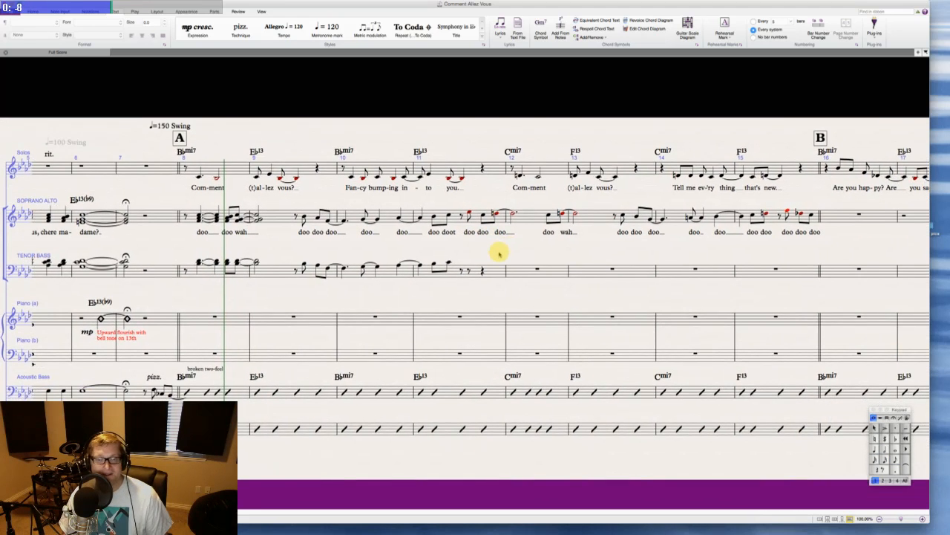
pyautogui.hscroll(3, 499, 254)
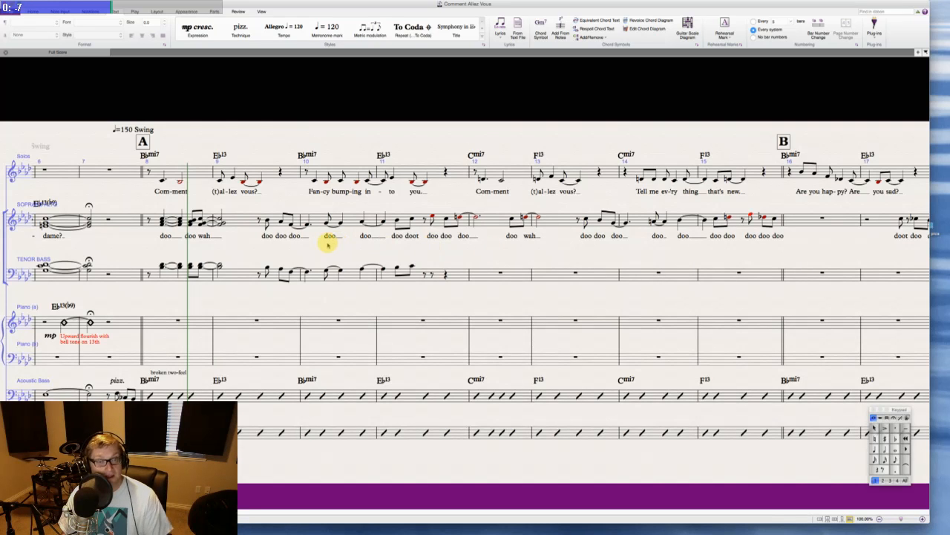
pyautogui.hscroll(1, 327, 245)
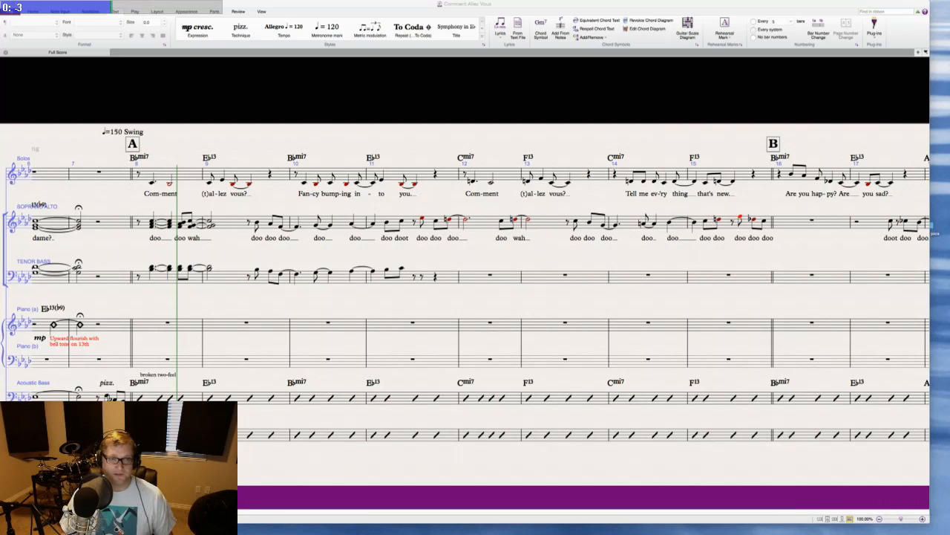
pyautogui.click(243, 304)
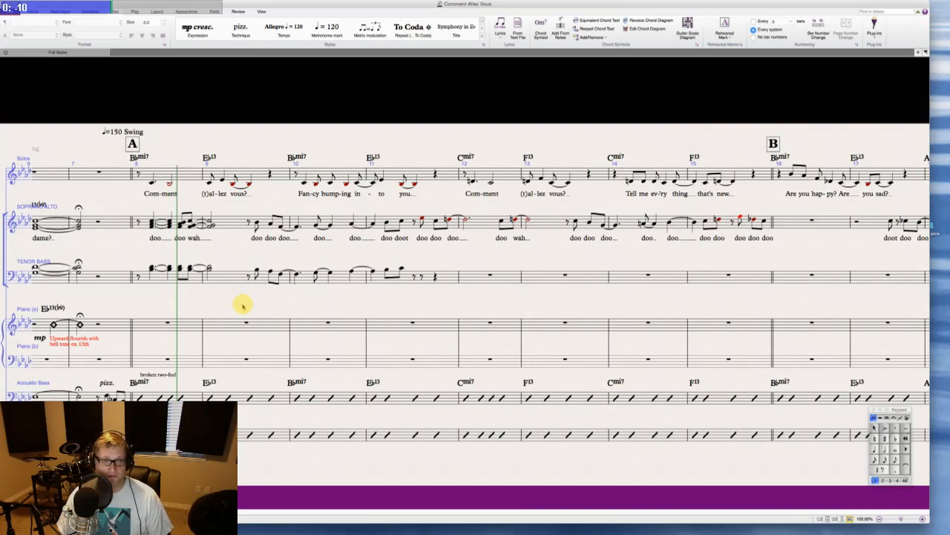
pyautogui.hscroll(3, 243, 305)
pyautogui.hscroll(-3, 242, 305)
pyautogui.hscroll(1, 243, 306)
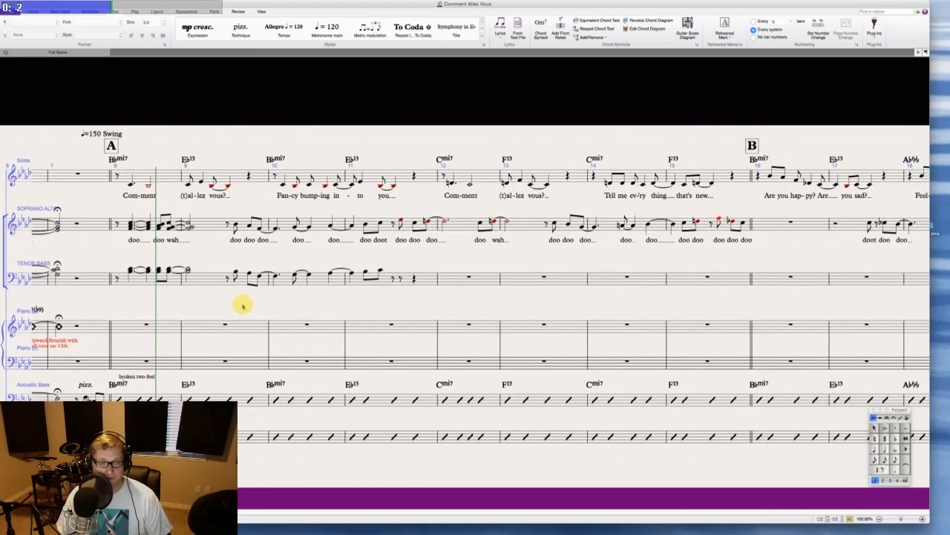
pyautogui.hscroll(5, 243, 304)
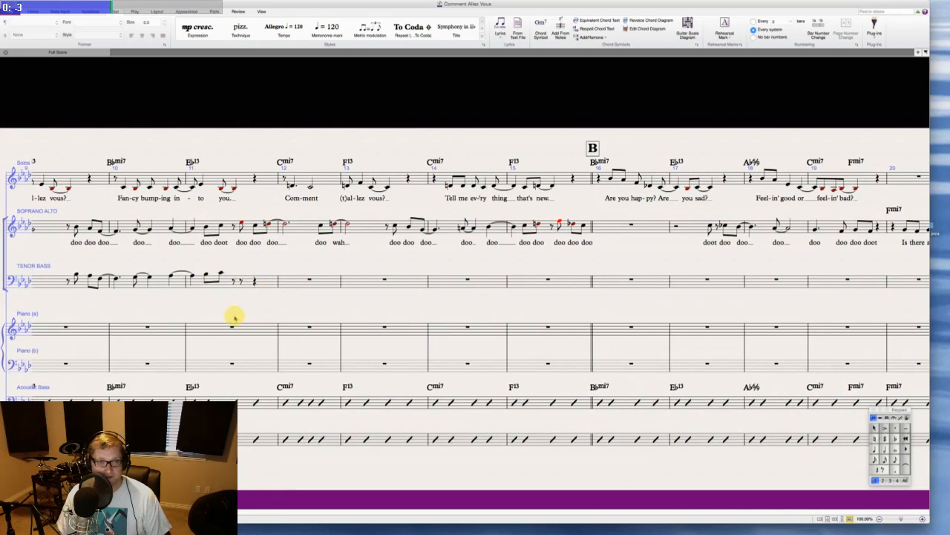
pyautogui.hscroll(1, 238, 316)
pyautogui.hscroll(-2, 245, 313)
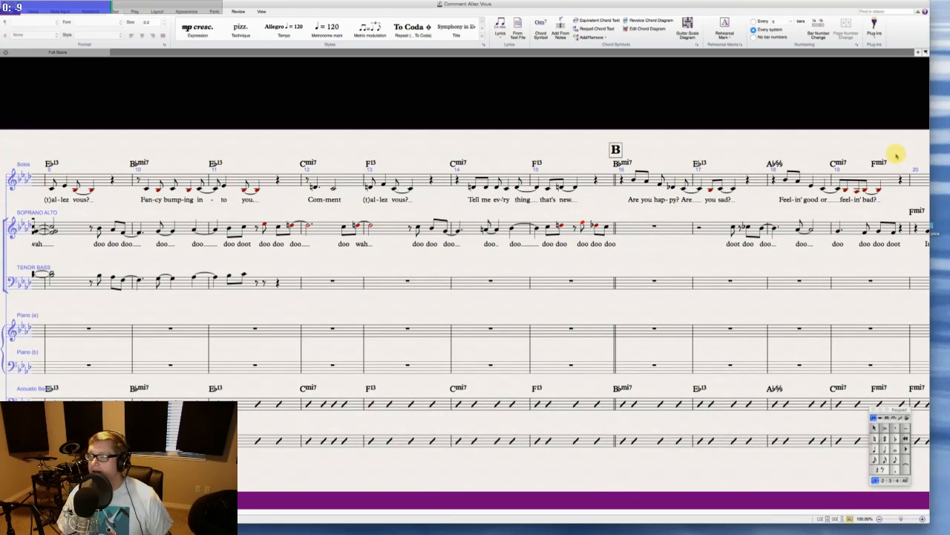
pyautogui.press('super+Tab')
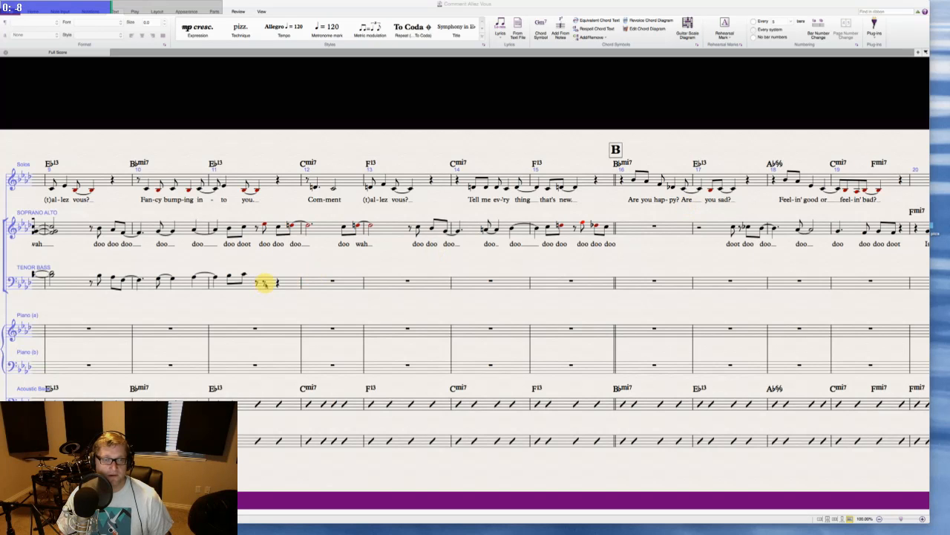
# - Enter two single eighth notes for the second "doo doo" in bar 11 of the Tenor/Bass staff
pyautogui.click(265, 282)
pyautogui.press('e')
pyautogui.press('c')
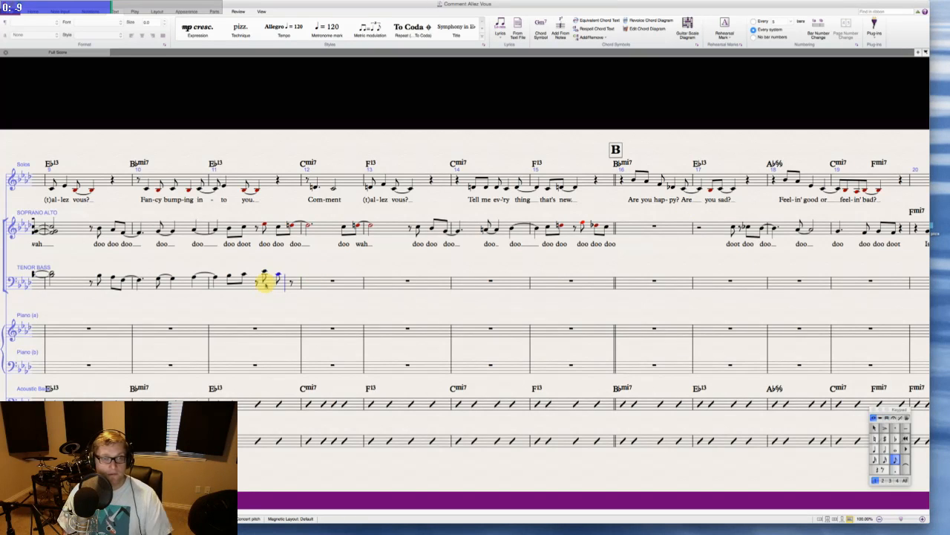
pyautogui.press('Escape')
pyautogui.press('Escape')
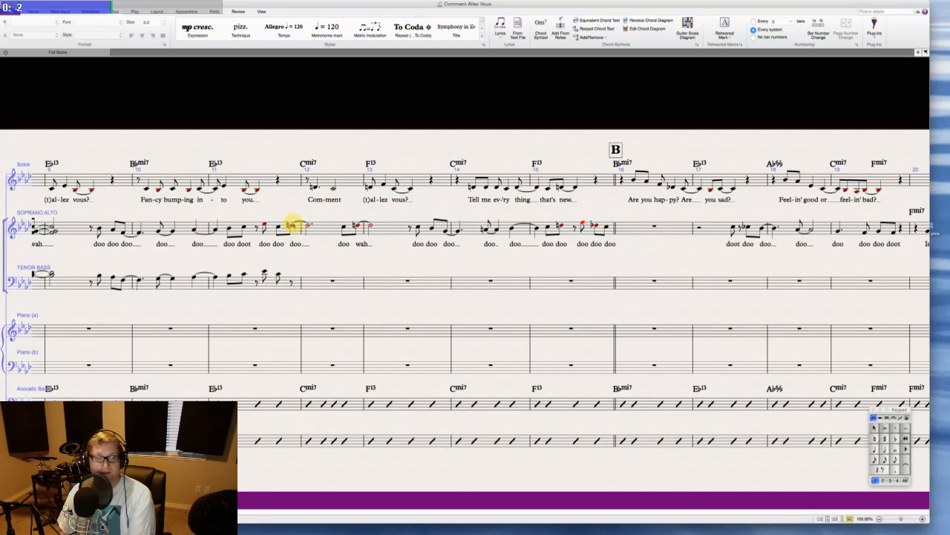
# - Add lower harmony notes to both tied notes of the "doo" from bar 11 into bar 12 in the Soprano/Alto staff
pyautogui.click(291, 224)
pyautogui.hotkey('shift', '3')
pyautogui.hotkey('shift', '4')
pyautogui.press('Right')
pyautogui.hotkey('shift', '3')
pyautogui.hotkey('shift', '4')
pyautogui.press('Escape')
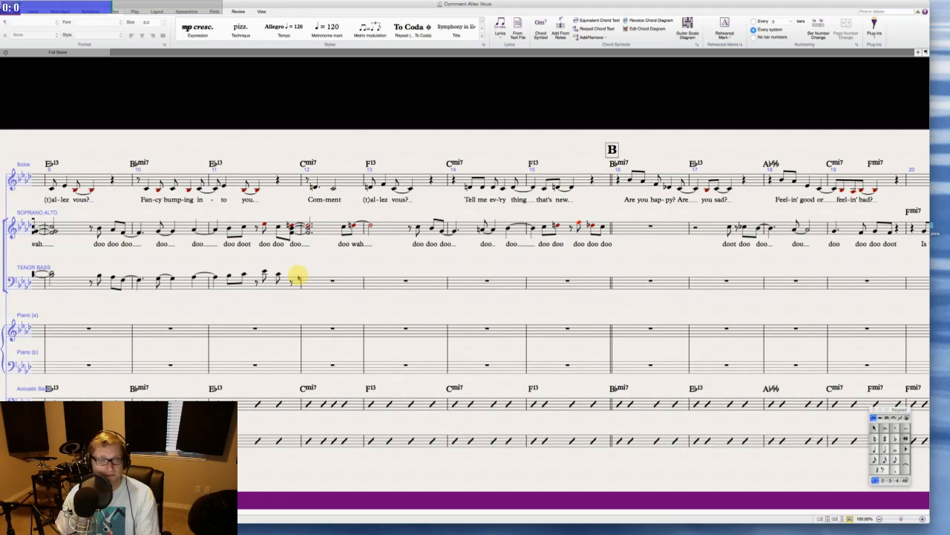
# - Enter an eighth-note chord at the end of bar 11 in the Tenor/Bass staff, tied to a dotted-half chord in bar 12
pyautogui.click(293, 283)
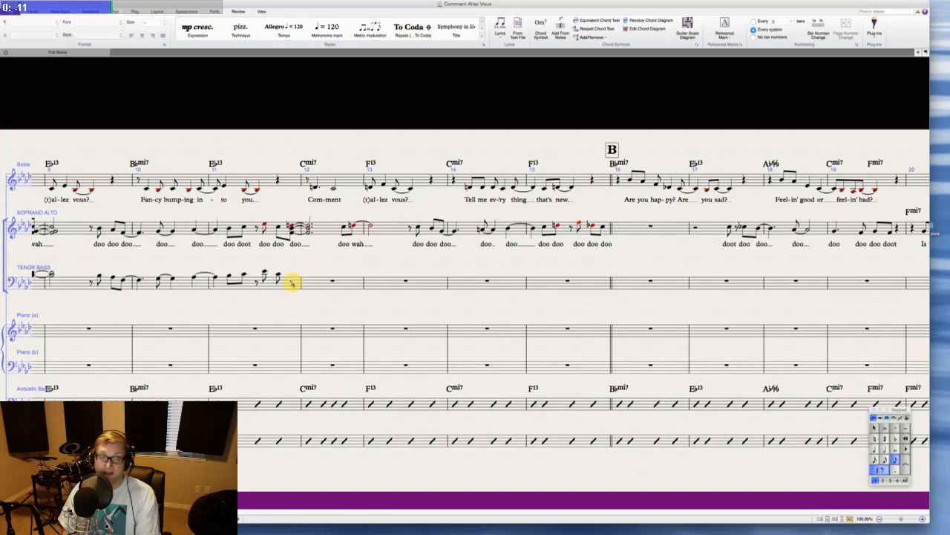
pyautogui.press('KP_Enter')
pyautogui.press('KP_5')
pyautogui.press('KP_Decimal')
pyautogui.press('Escape')
pyautogui.press('Escape')
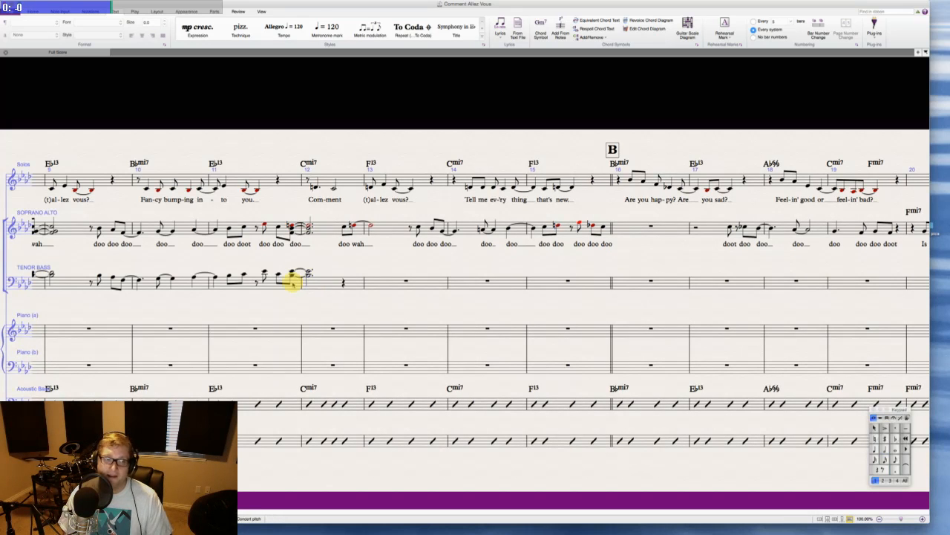
# - Enter an eighth-note chord on beat 4 of bar 12 in the Tenor/Bass staff
pyautogui.hscroll(1, 301, 290)
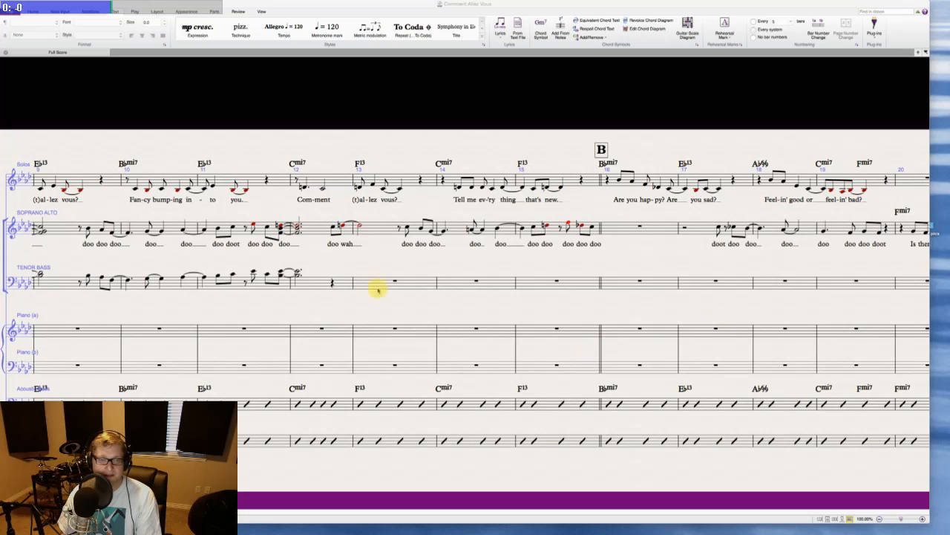
pyautogui.click(333, 282)
pyautogui.press('super+v')
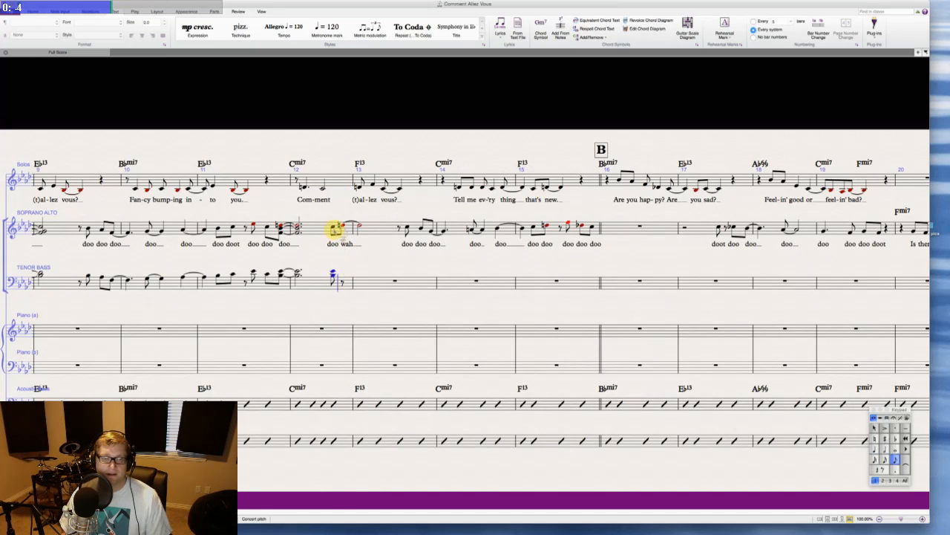
pyautogui.press('Escape')
# - Add harmony notes below the "doo" eighth note on beat 4 of bar 12 in the Soprano/Alto staff
pyautogui.click(333, 228)
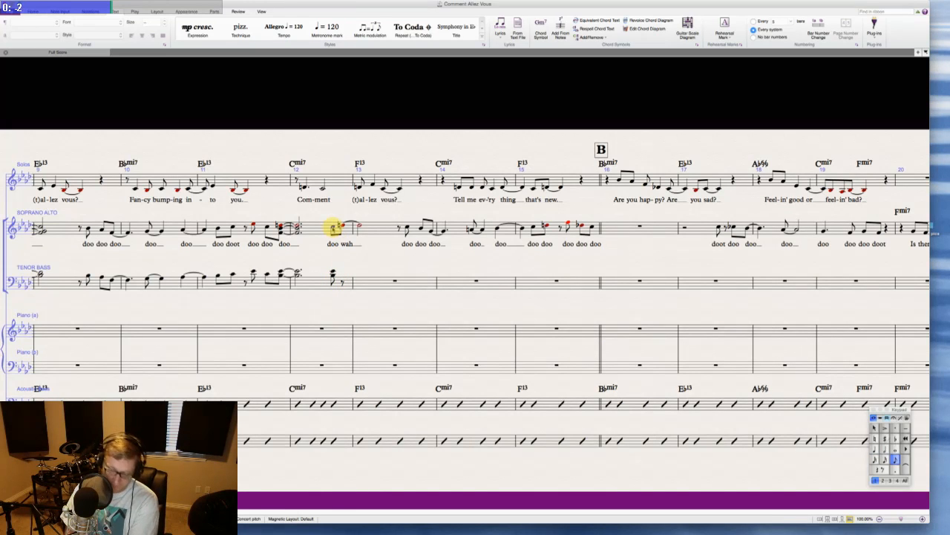
pyautogui.press('super+v')
pyautogui.press('Escape')
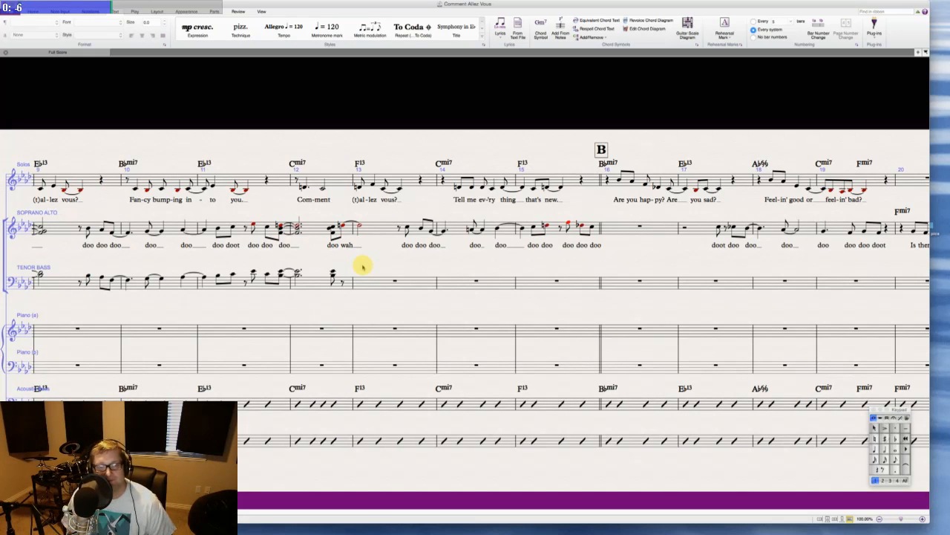
# - Add lower harmony notes to both tied notes of the "wah" from bar 12 into bar 13 in the Soprano/Alto staff
pyautogui.hscroll(-3, 362, 267)
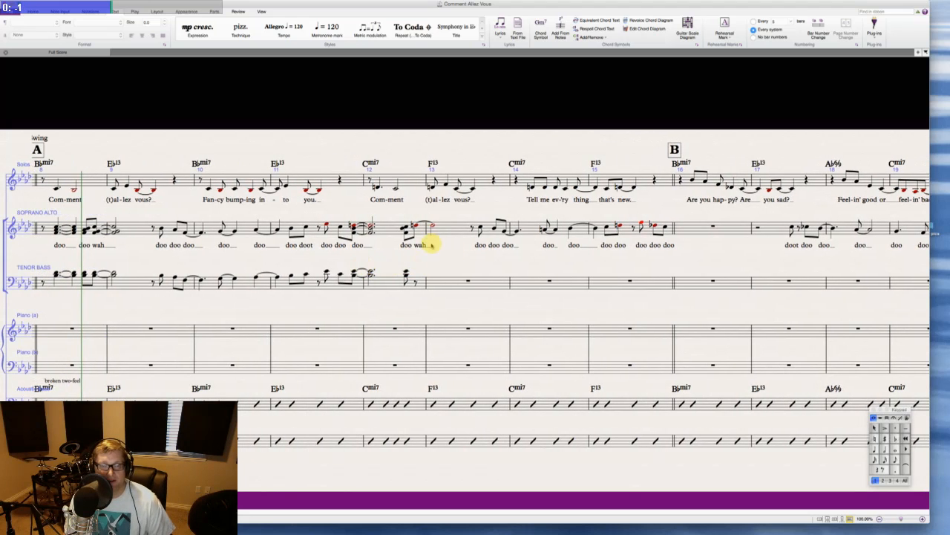
pyautogui.click(414, 225)
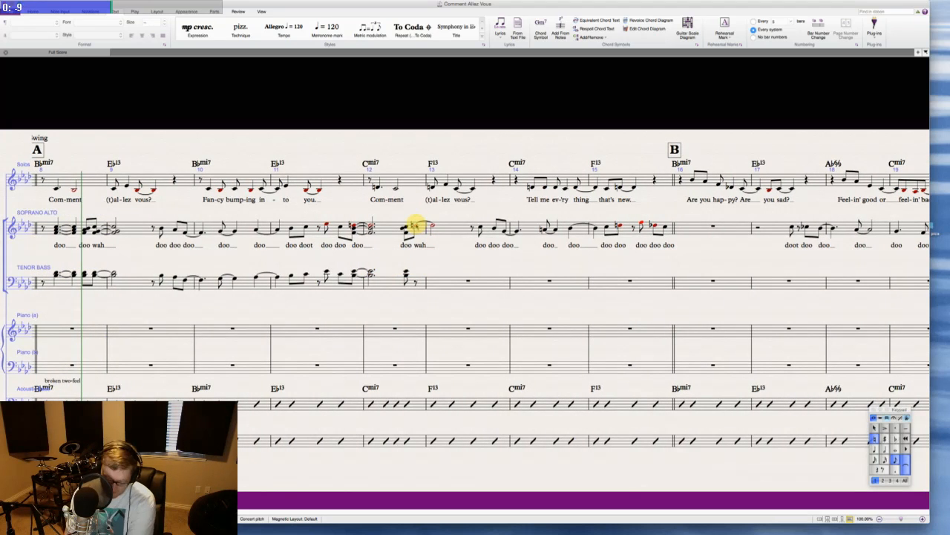
pyautogui.hotkey('shift', '3')
pyautogui.press('Right')
pyautogui.hotkey('shift', '3')
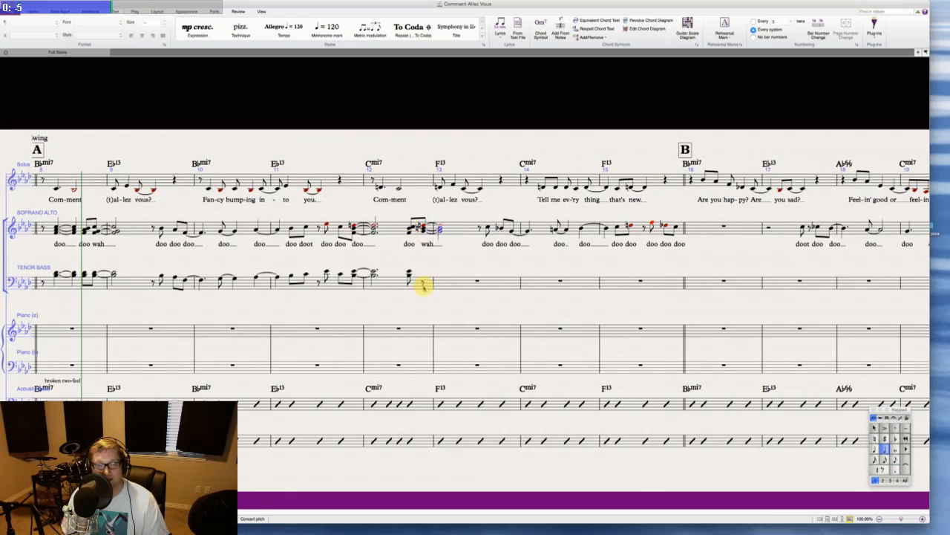
pyautogui.press('Escape')
# - Enter an eighth-note chord at the end of bar 12 in the Tenor/Bass staff, tied to a half-note chord in bar 13
pyautogui.click(422, 280)
pyautogui.press('KP_Enter')
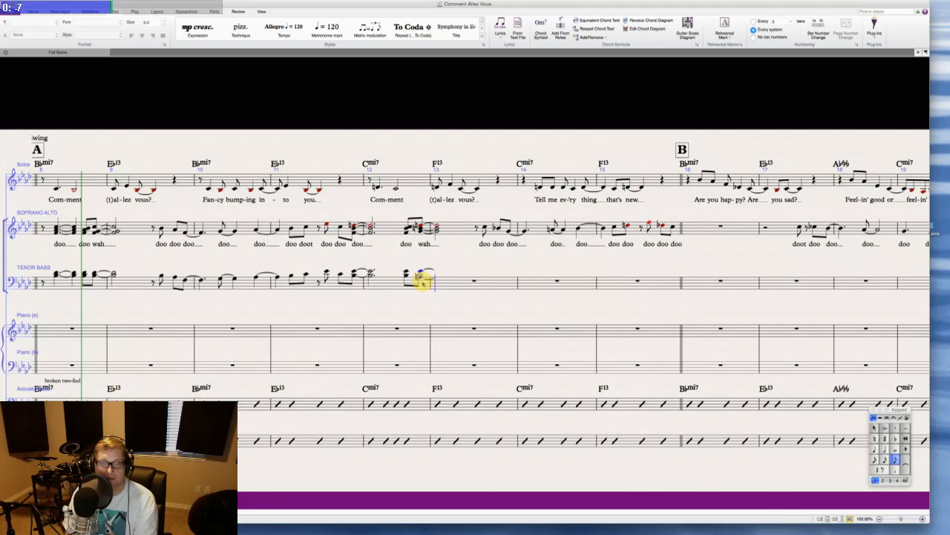
pyautogui.press('KP_5')
pyautogui.press('Escape')
pyautogui.press('Escape')
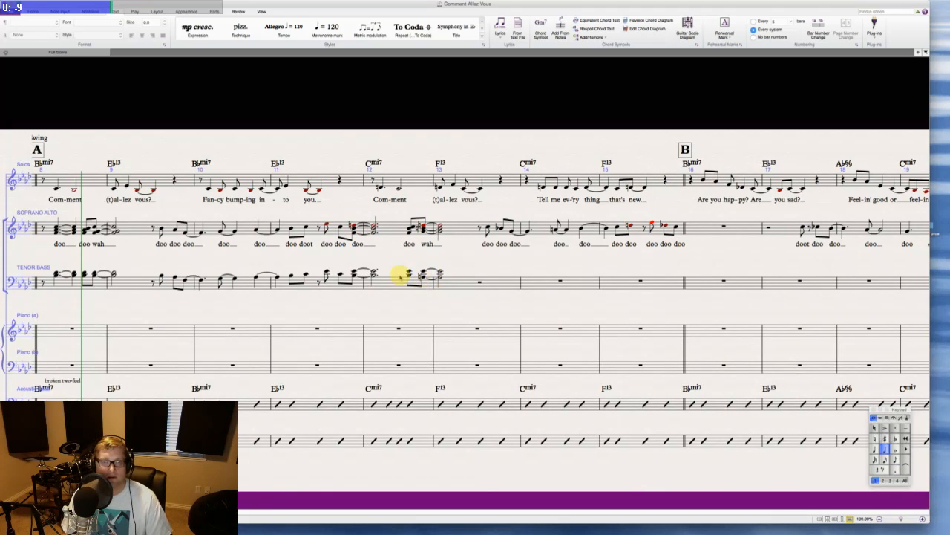
# - Play back the arrangement from bar 8 at section A to check the new harmonies
pyautogui.hscroll(-2, 399, 276)
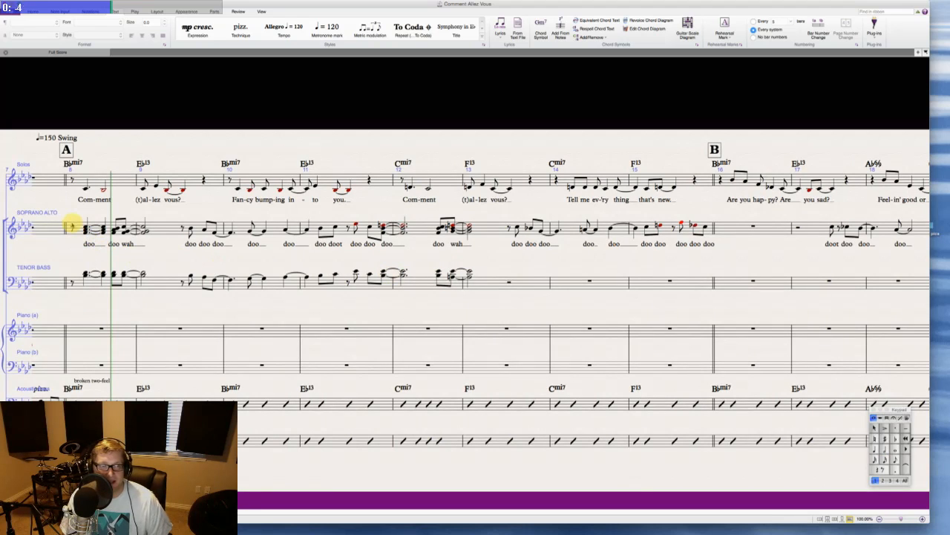
pyautogui.click(72, 227)
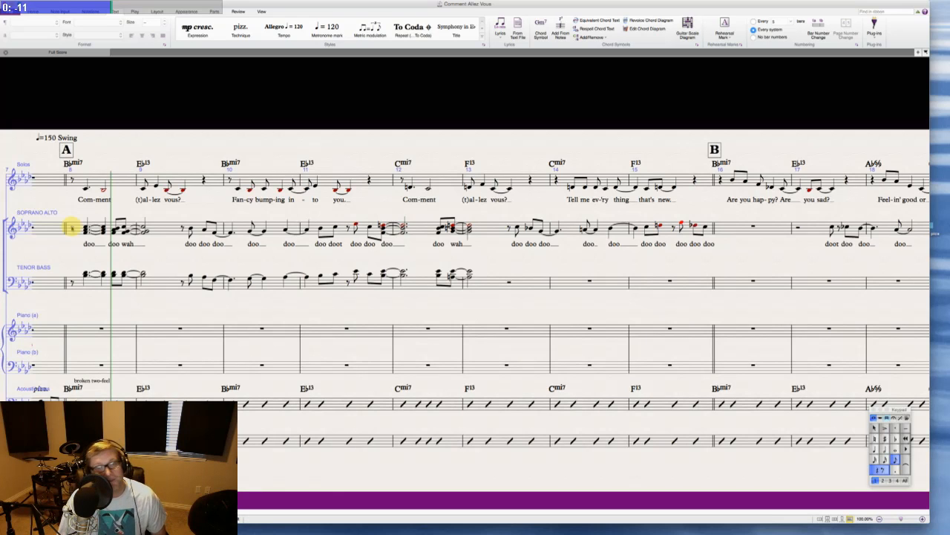
pyautogui.click(89, 315)
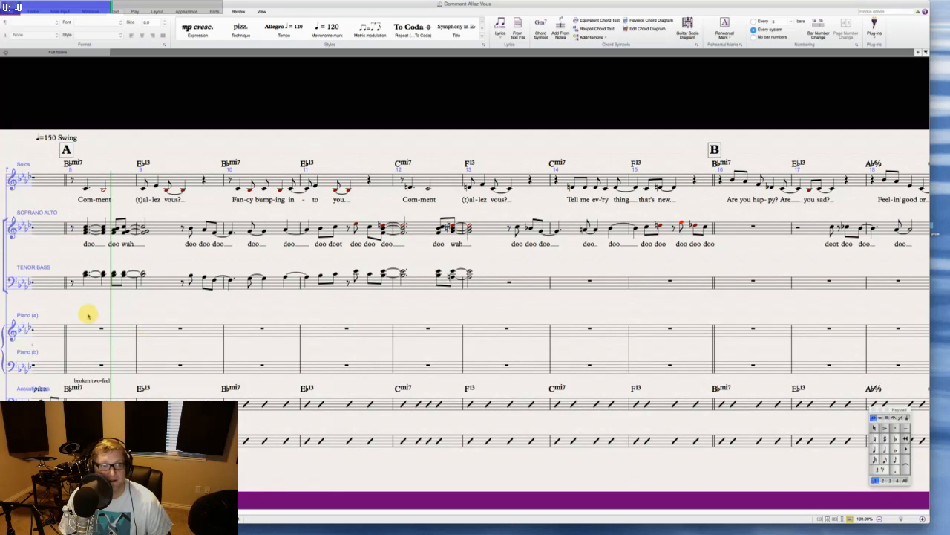
pyautogui.click(71, 179)
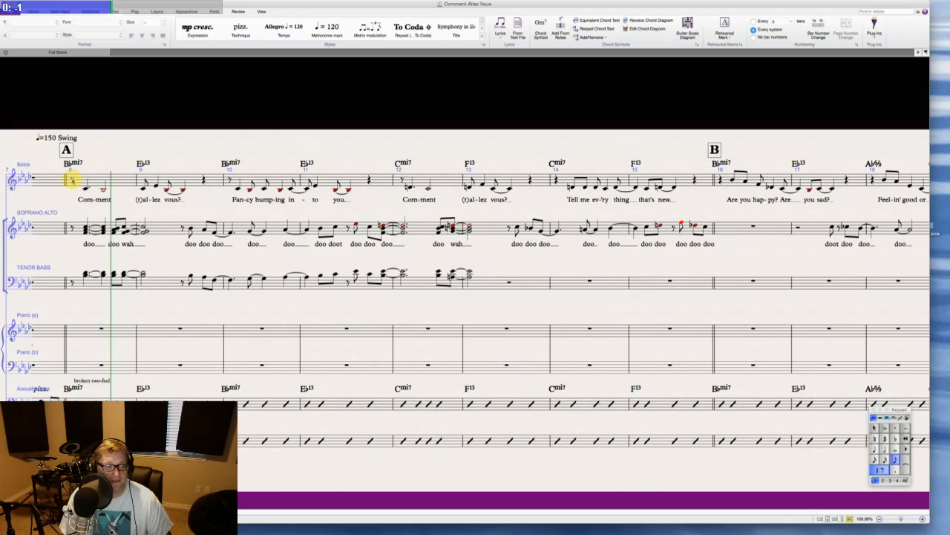
pyautogui.press('p')
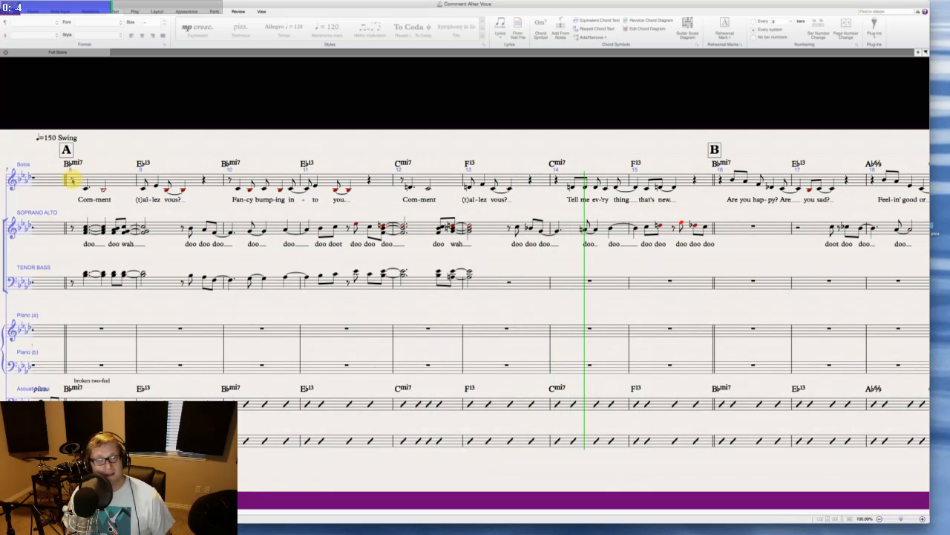
pyautogui.press('space')
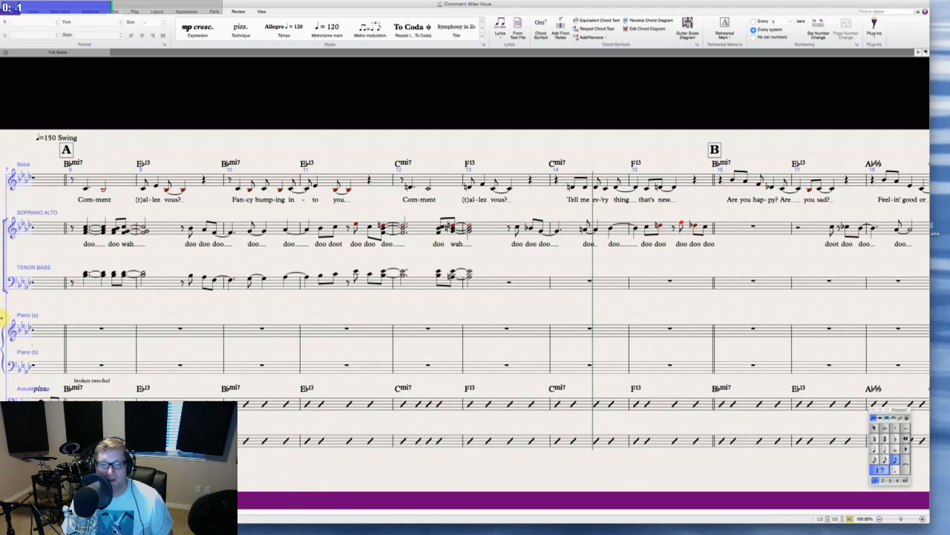
pyautogui.click(458, 304)
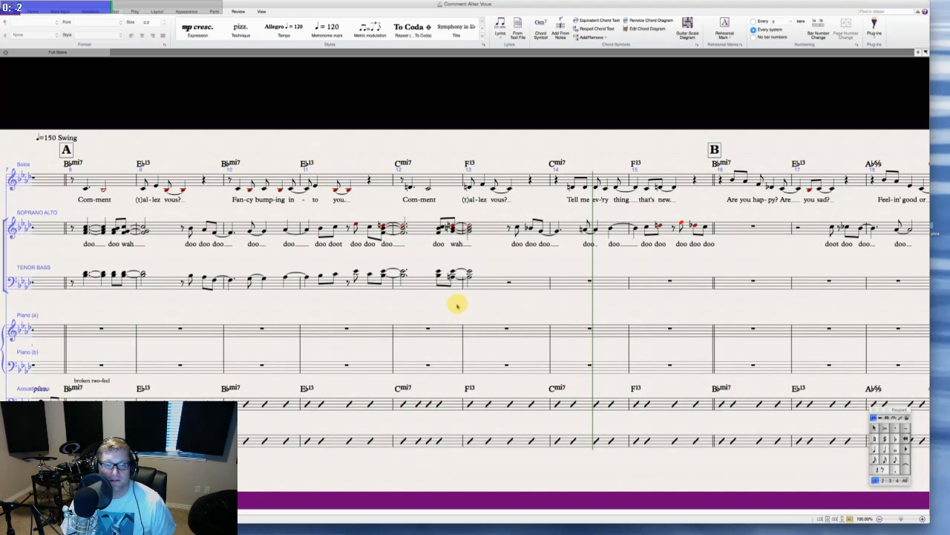
# - In Tenor/Bass bar 13, enter eighth notes C, B-flat and A-flat after an eighth rest, tying the last to a dotted-quarter A-flat in bar 14
pyautogui.hscroll(2, 436, 302)
pyautogui.hscroll(-2, 431, 304)
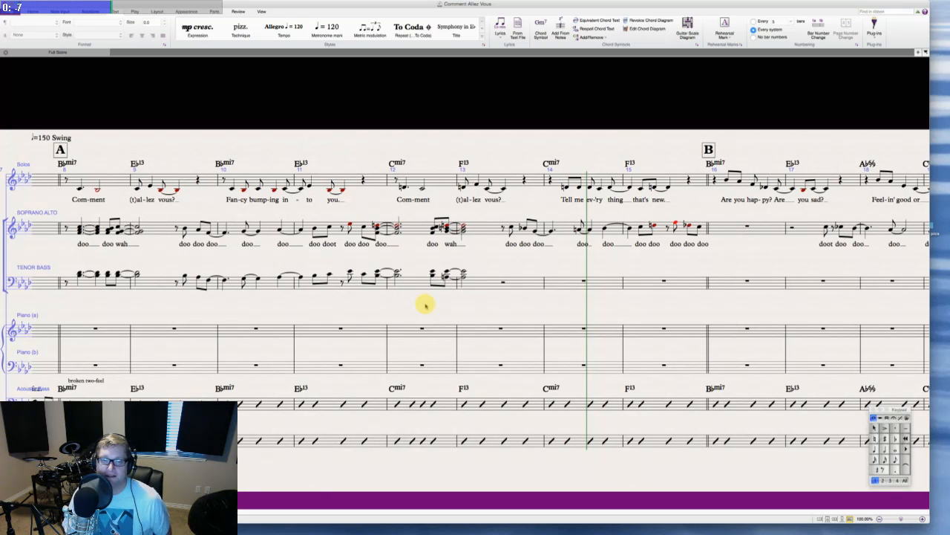
pyautogui.hscroll(4, 425, 304)
pyautogui.hscroll(2, 410, 309)
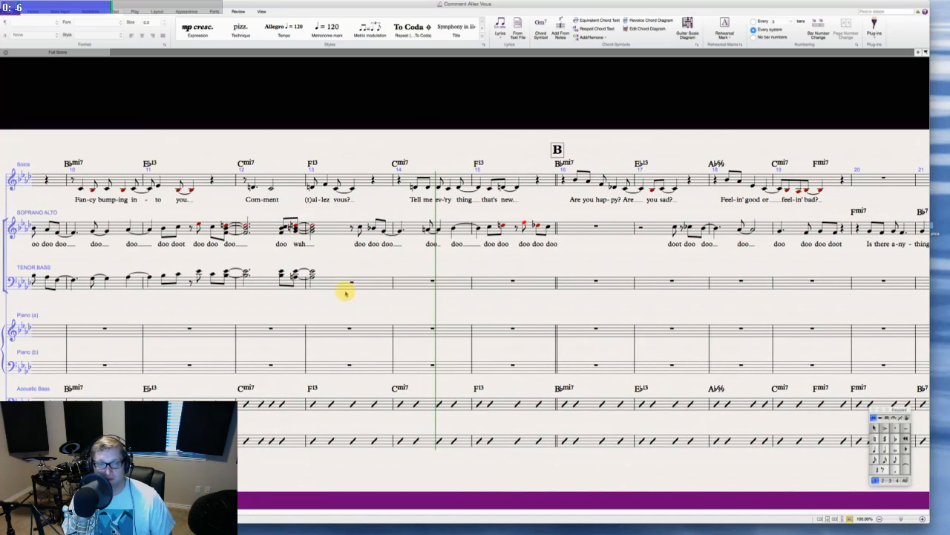
pyautogui.press('super+Tab')
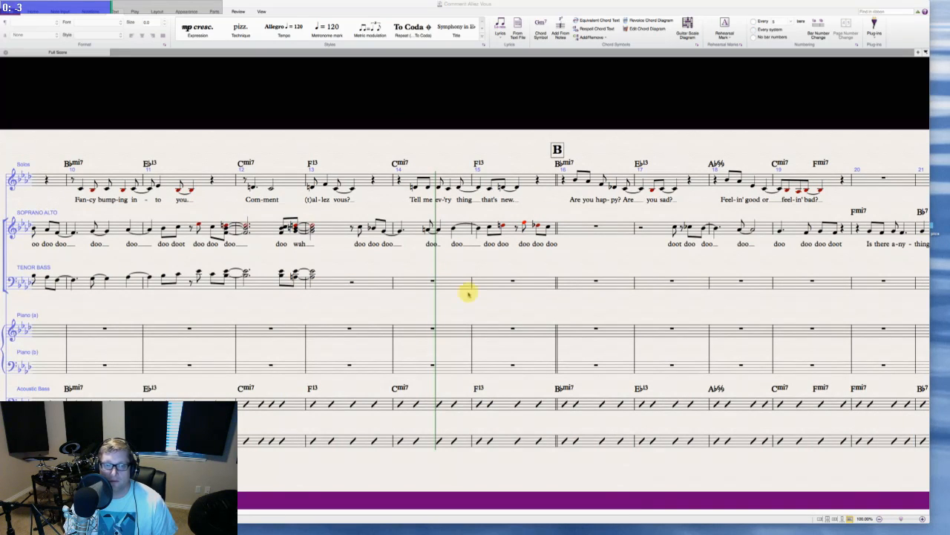
pyautogui.click(352, 282)
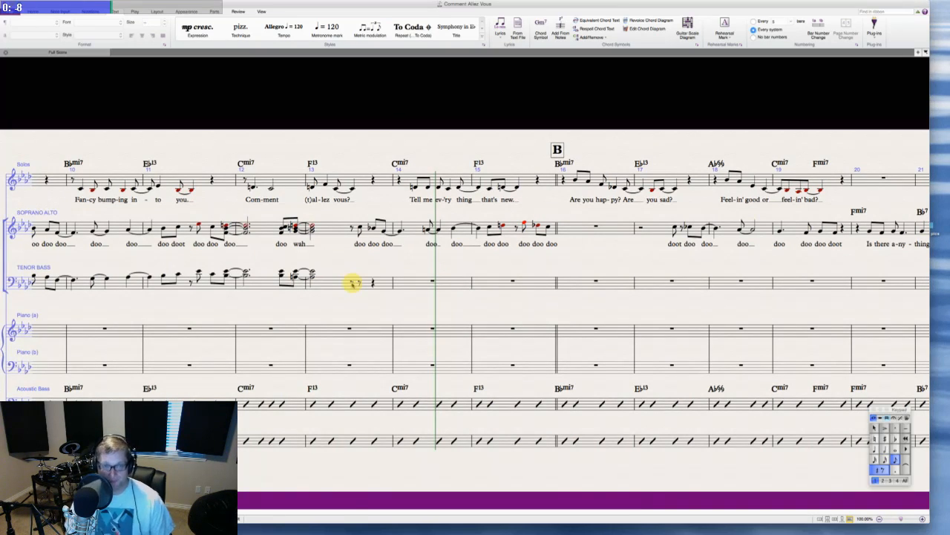
pyautogui.press('c')
pyautogui.press('b')
pyautogui.press('a')
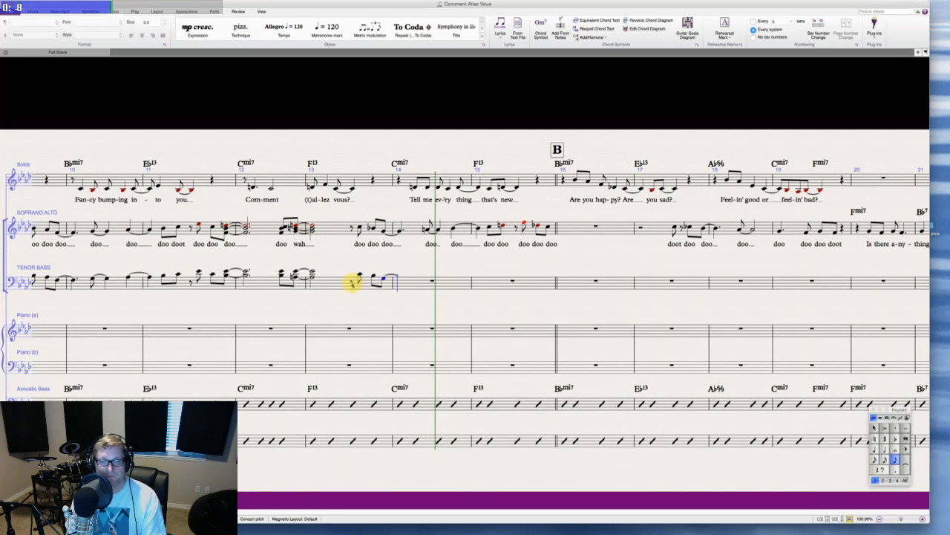
pyautogui.press('KP_Enter')
pyautogui.press('KP_4')
pyautogui.press('KP_Decimal')
pyautogui.press('a')
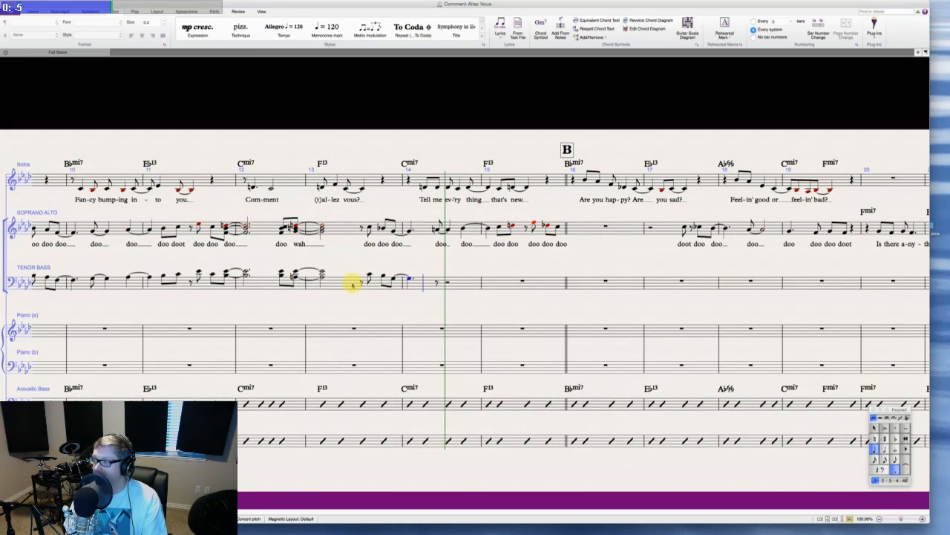
# - Complete Tenor/Bass bar 14 with an A-natural eighth tied to a quarter, plus a quarter B-flat tied to a quarter in bar 15
pyautogui.press('KP_3')
pyautogui.press('KP_7')
pyautogui.press('a')
pyautogui.press('KP_Enter')
pyautogui.press('KP_4')
pyautogui.press('a')
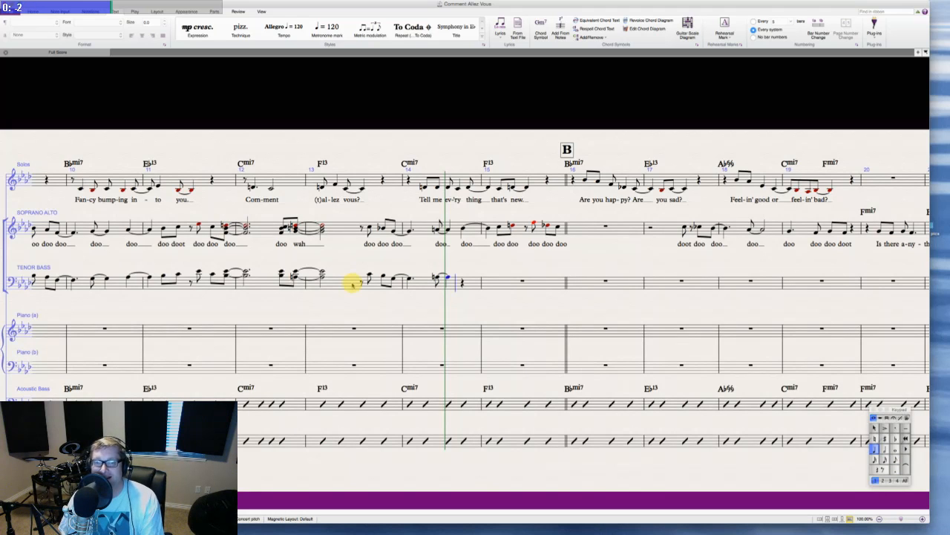
pyautogui.press('b')
pyautogui.press('b')
pyautogui.press('Left')
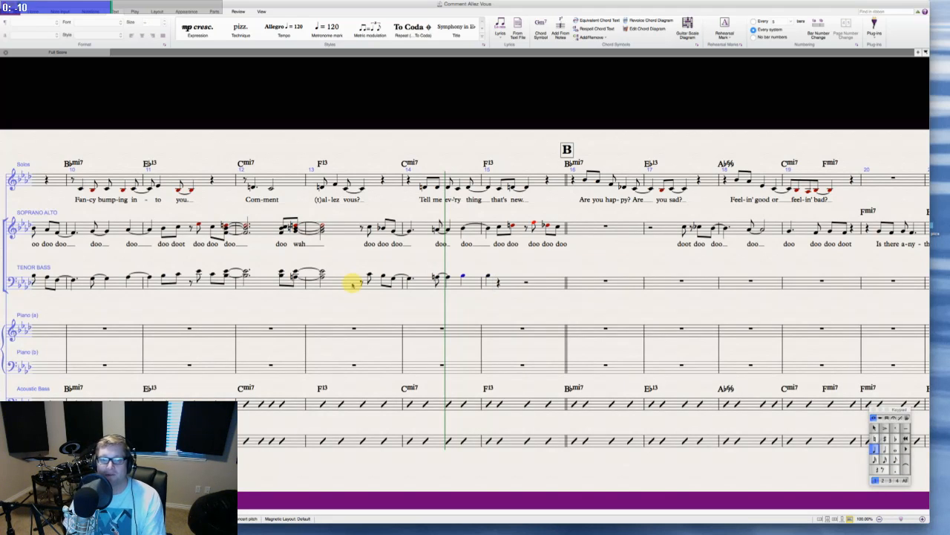
pyautogui.press('KP_Enter')
# - Fill the rest of Tenor/Bass bar 15 with eighth notes C, D-natural, a rest, E-flat, D-flat and C
pyautogui.press('Right')
pyautogui.press('Right')
pyautogui.press('KP_3')
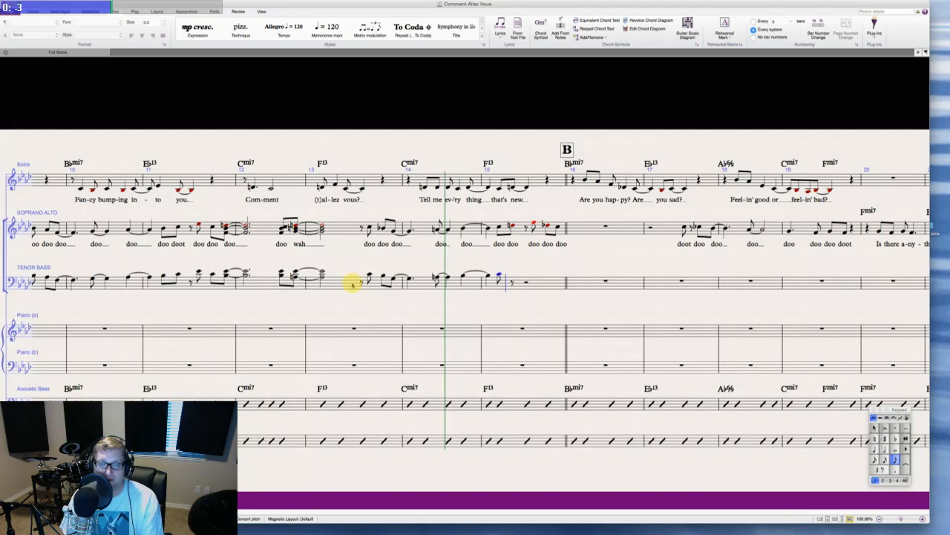
pyautogui.press('d')
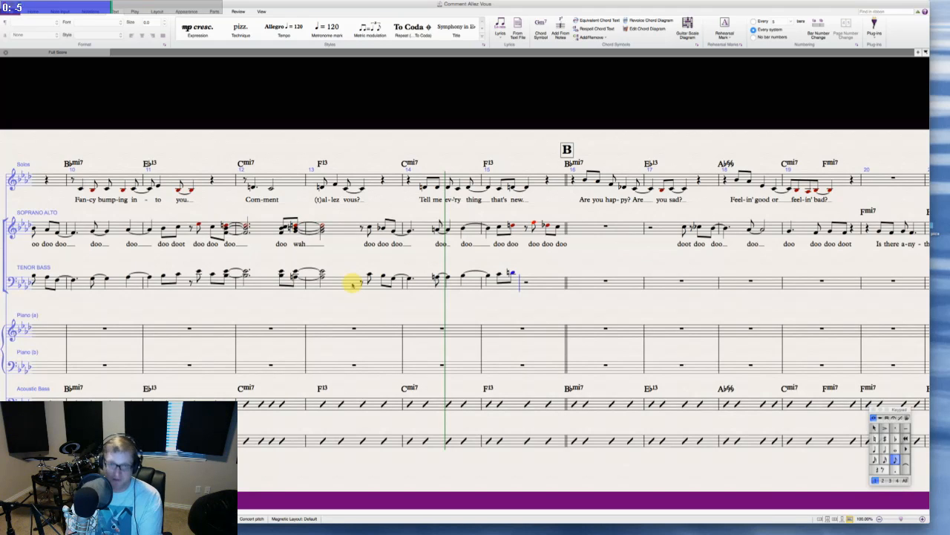
pyautogui.press('0')
pyautogui.press('e')
pyautogui.press('d')
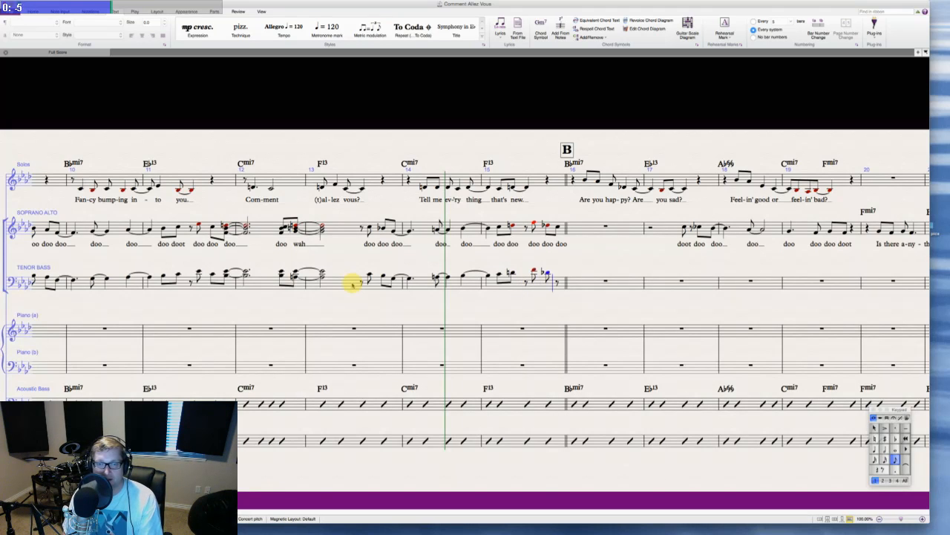
pyautogui.press('c')
pyautogui.press('Escape')
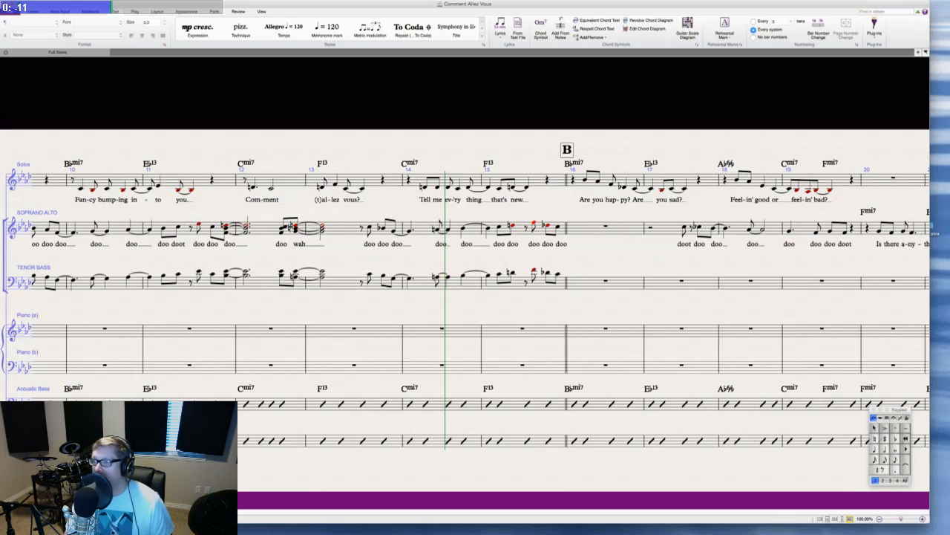
# - Add lower harmony notes to the final "doo" eighth note of bar 15 in the Soprano/Alto staff
pyautogui.press('super+Tab')
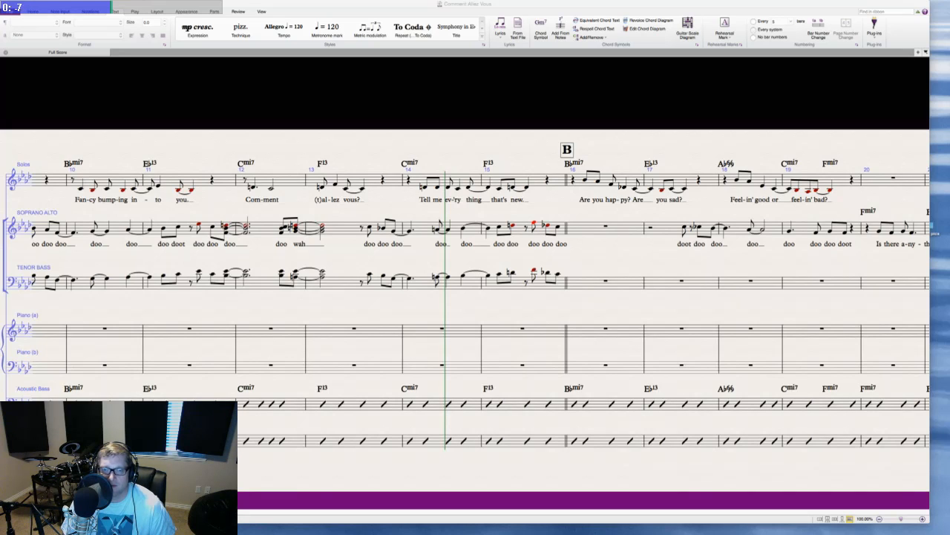
pyautogui.click(596, 265)
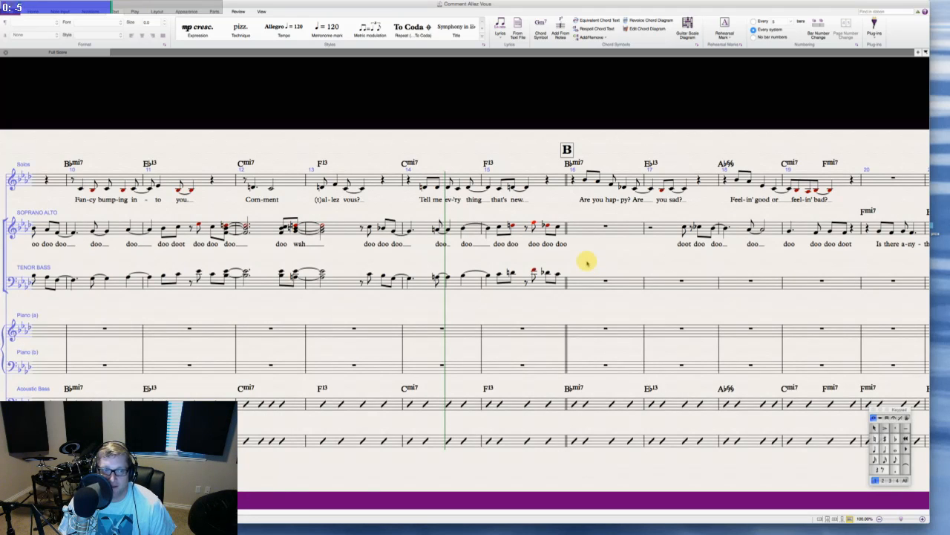
pyautogui.hscroll(-1, 587, 263)
pyautogui.hscroll(2, 587, 263)
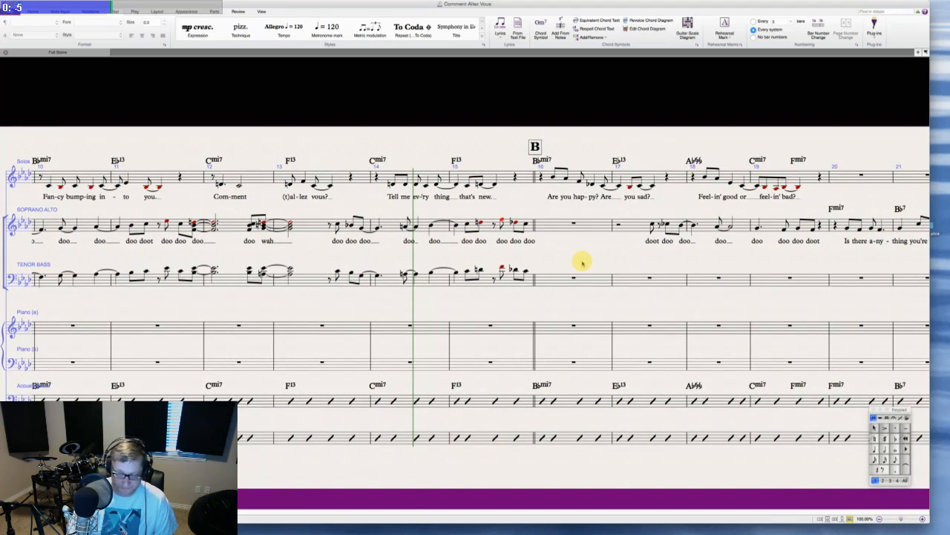
pyautogui.click(525, 224)
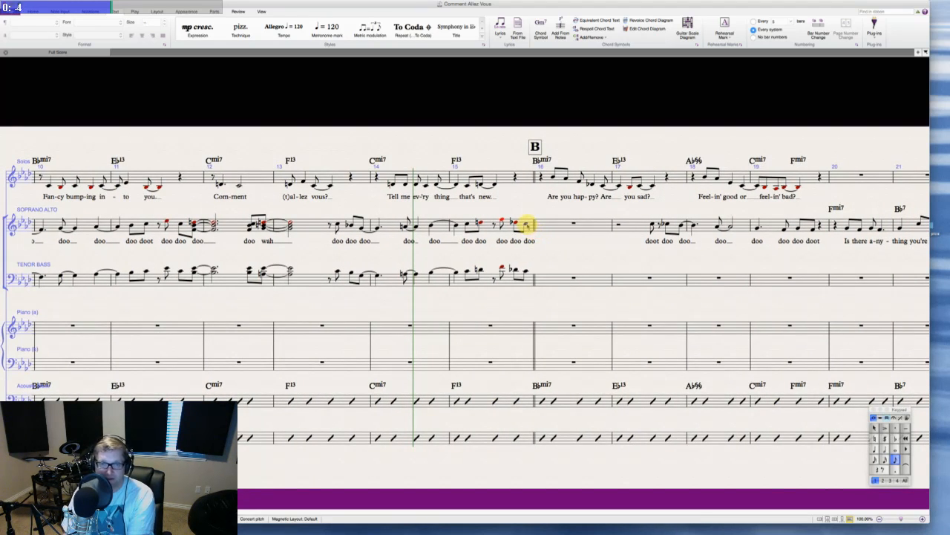
pyautogui.press('Escape')
pyautogui.press('Escape')
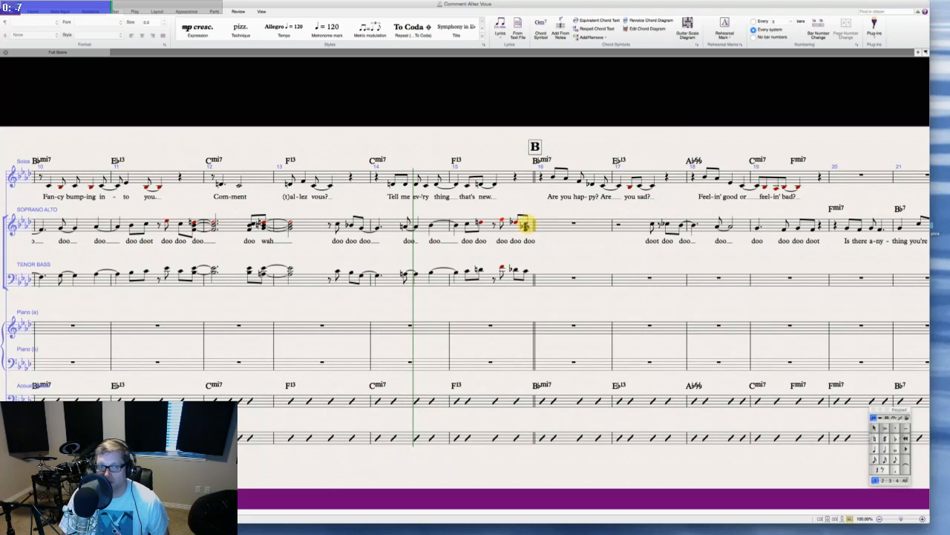
# - Change the bar 13 chord symbol to F13(#11) above both the Solos and Acoustic Bass staves
pyautogui.click(294, 160)
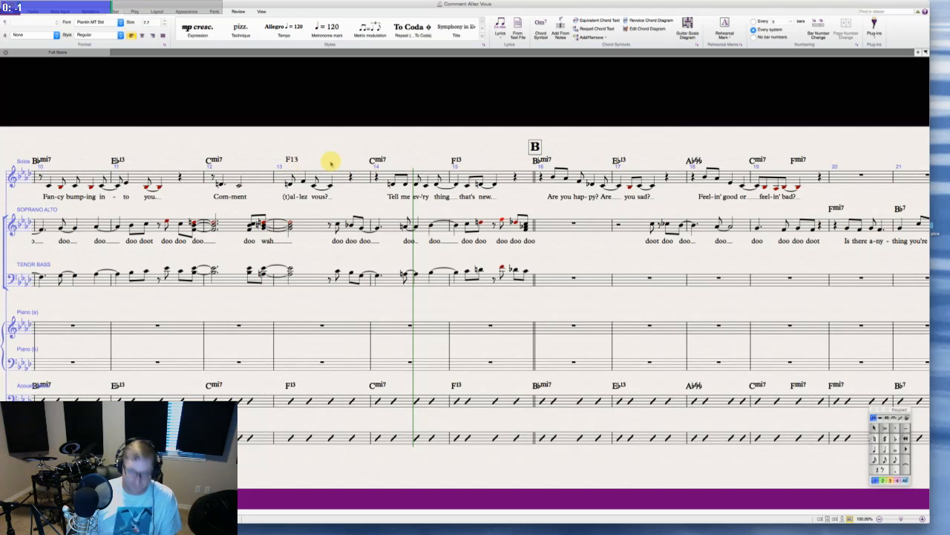
pyautogui.write('(#11)')
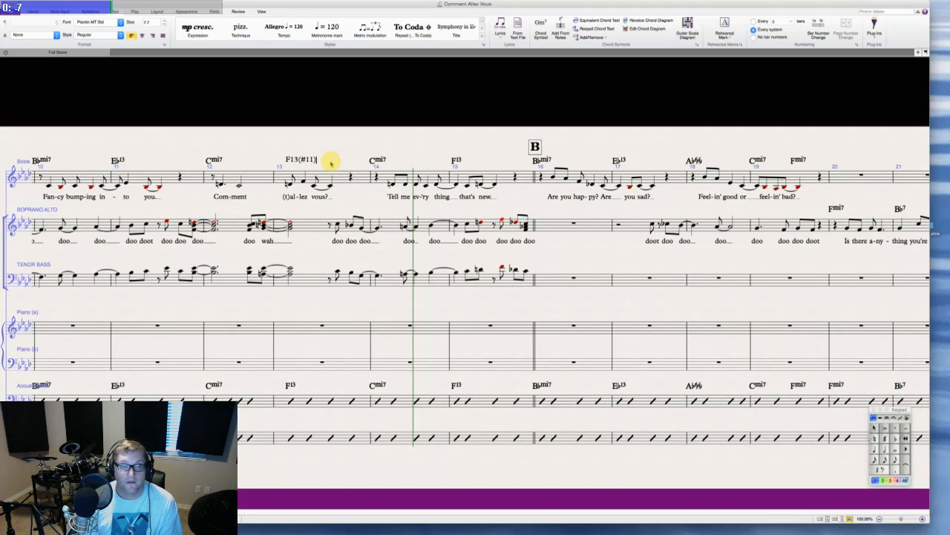
pyautogui.press('Escape')
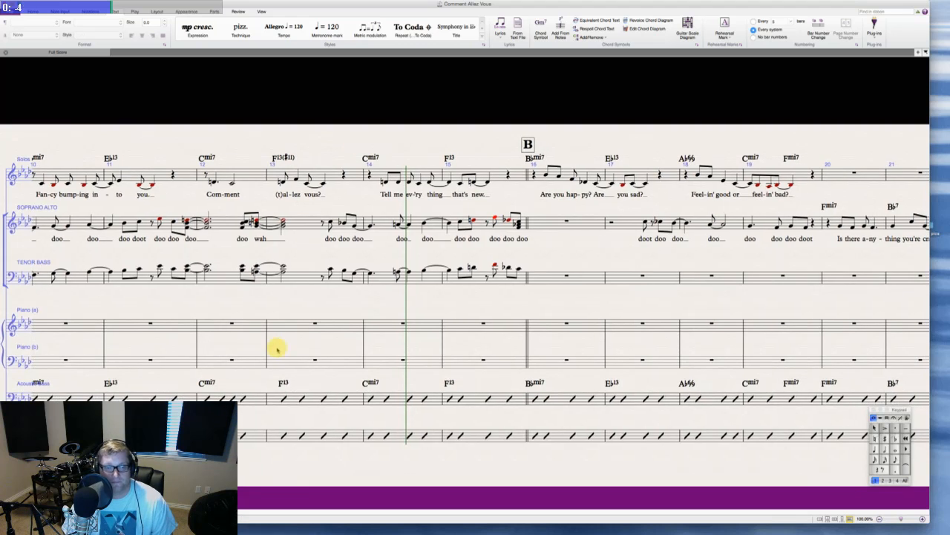
pyautogui.click(285, 382)
pyautogui.write('(#11)')
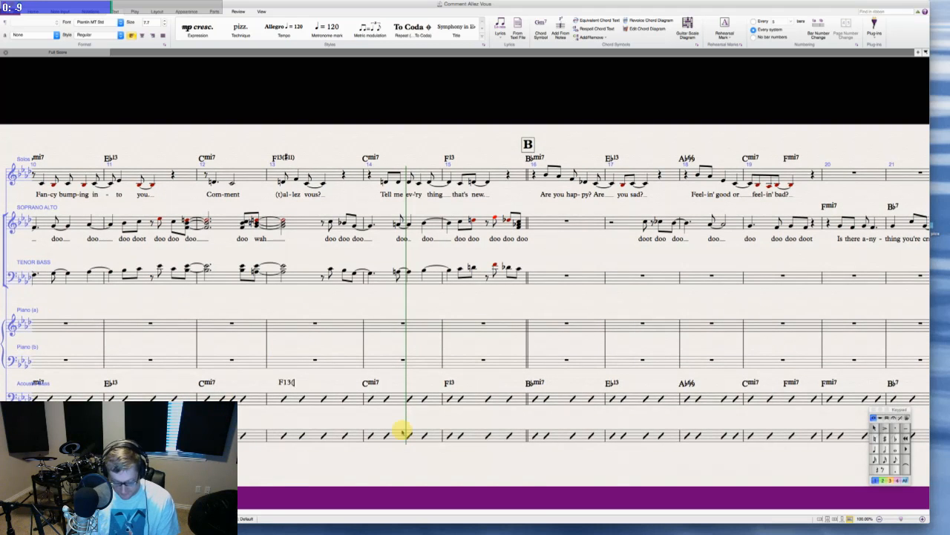
pyautogui.press('Escape')
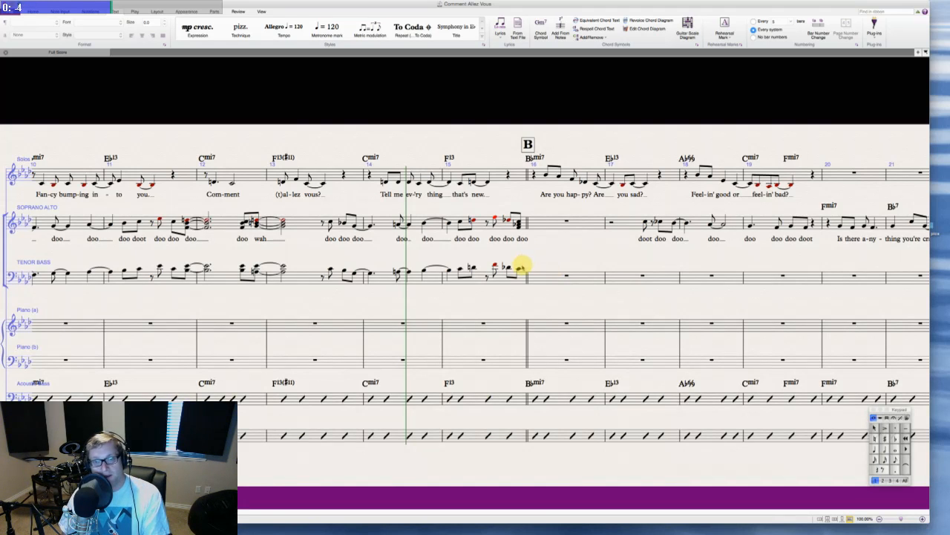
# - Add a harmony note to the final eighth note of bar 15 in the Tenor/Bass staff
pyautogui.click(519, 269)
pyautogui.press('Escape')
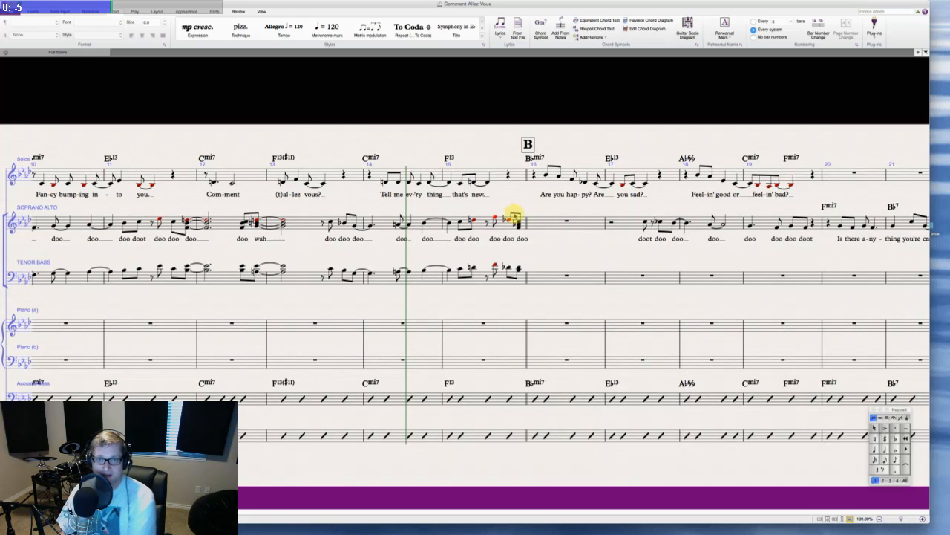
# - Add lower harmony notes to the second-to-last eighth note of bar 15 in both the Soprano/Alto and Tenor/Bass staves
pyautogui.click(509, 220)
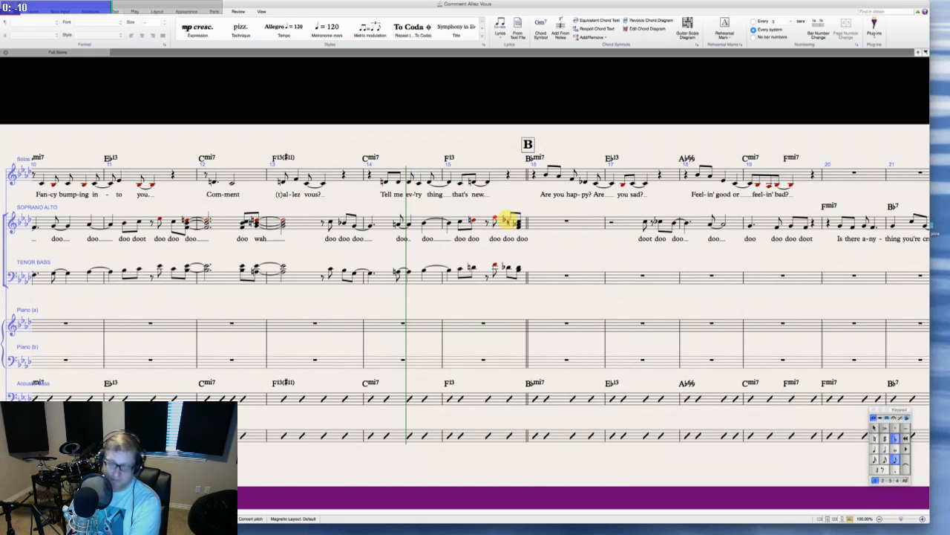
pyautogui.hotkey('shift', '2')
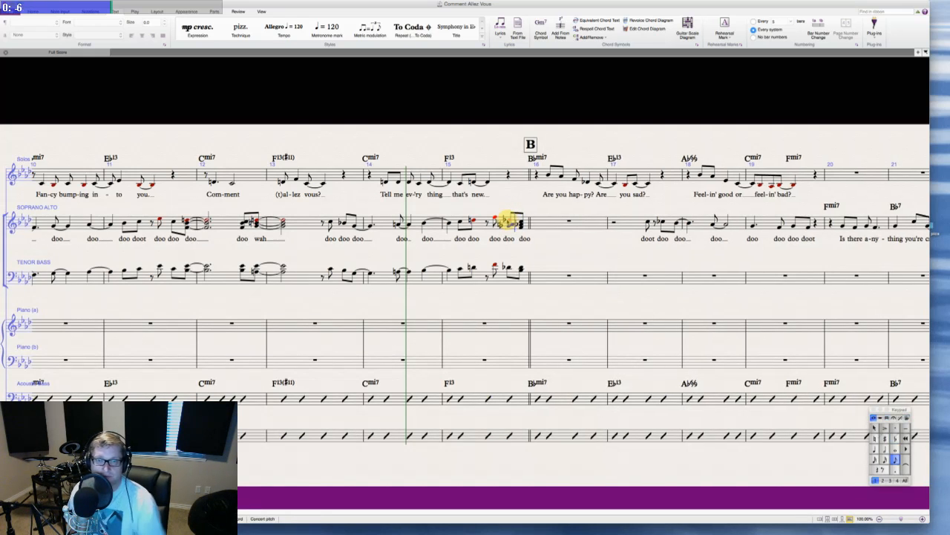
pyautogui.press('Escape')
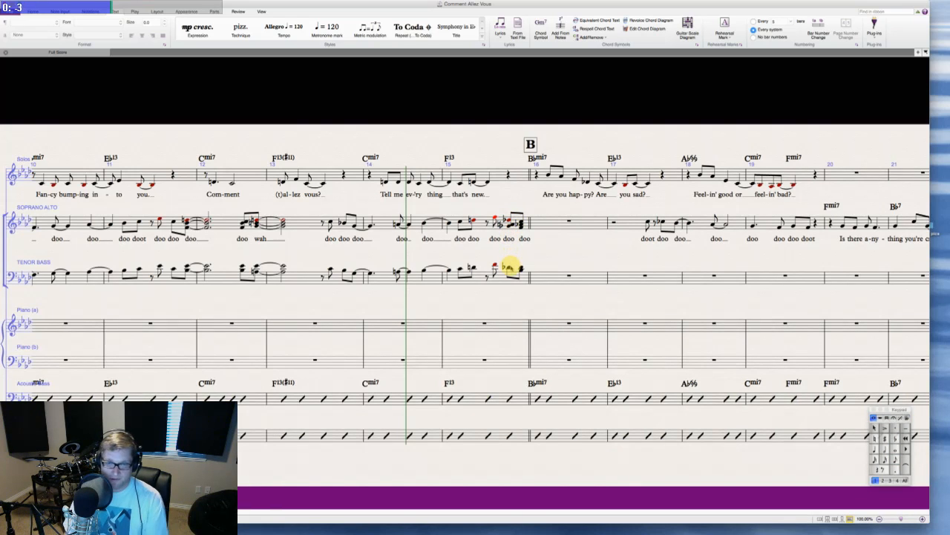
pyautogui.click(510, 268)
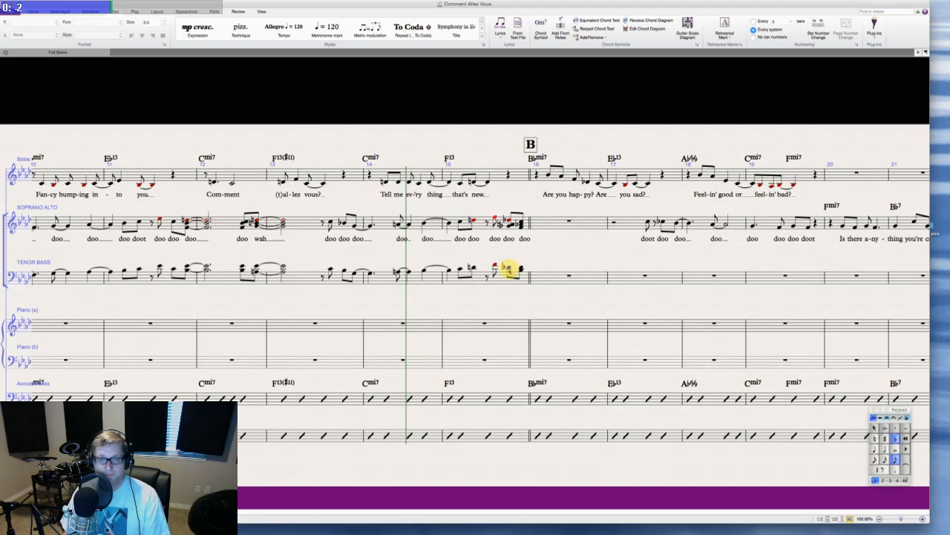
pyautogui.hotkey('shift', '2')
pyautogui.press('Escape')
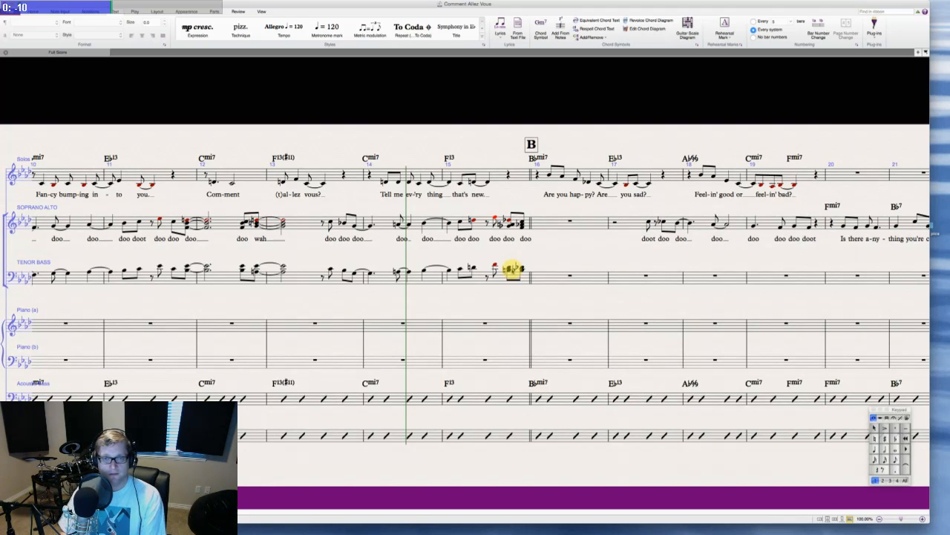
# - Harmonize the off-beat eighth note after the rest in Soprano/Alto bar 15 with a lower note
pyautogui.click(495, 219)
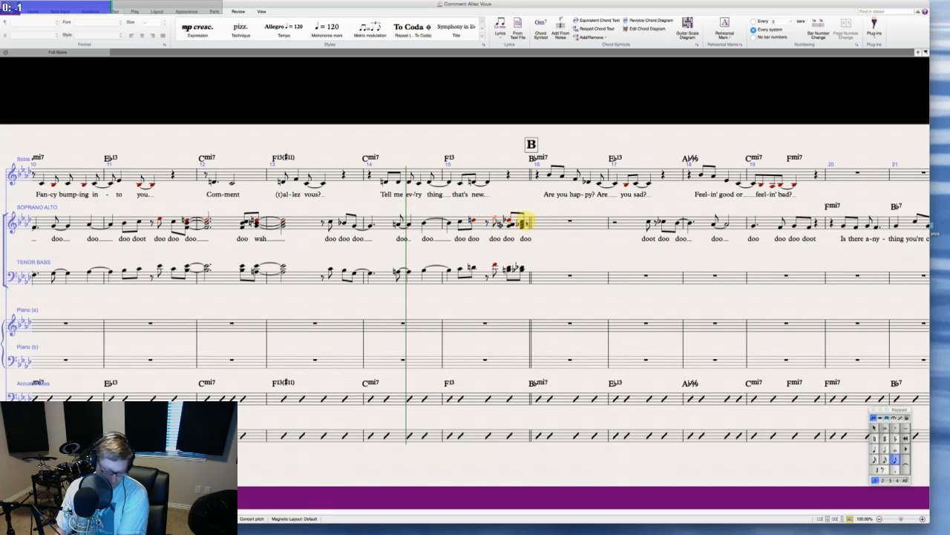
pyautogui.press('x')
pyautogui.press('Escape')
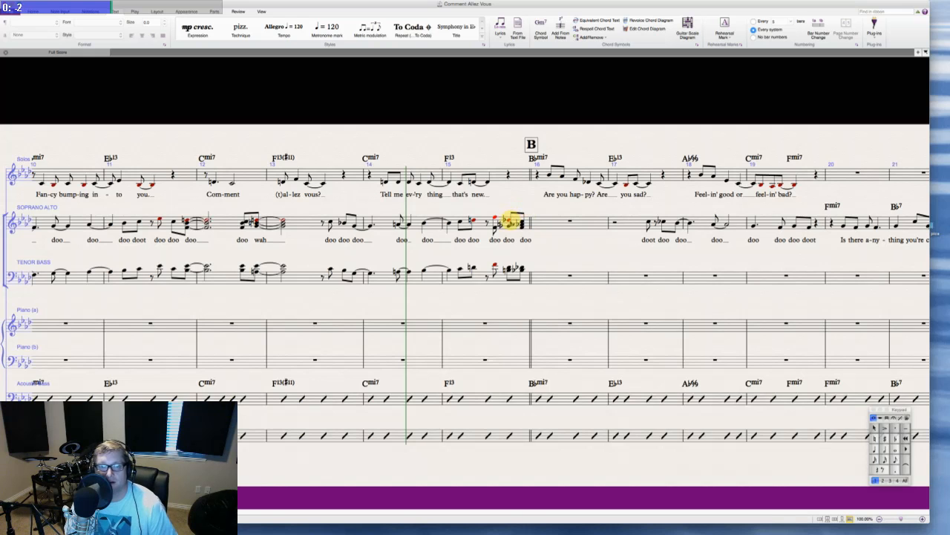
# - Widen the spacing before the second-to-last chord of bar 15 in the Soprano/Alto staff so its accidentals have more room
pyautogui.click(509, 220)
pyautogui.hotkey('alt', 'shift', 'Right')
pyautogui.hotkey('alt', 'shift', 'Right')
pyautogui.hotkey('alt', 'shift', 'Right')
pyautogui.hotkey('alt', 'shift', 'Left')
pyautogui.hotkey('alt', 'shift', 'Left')
pyautogui.hotkey('alt', 'shift', 'Left')
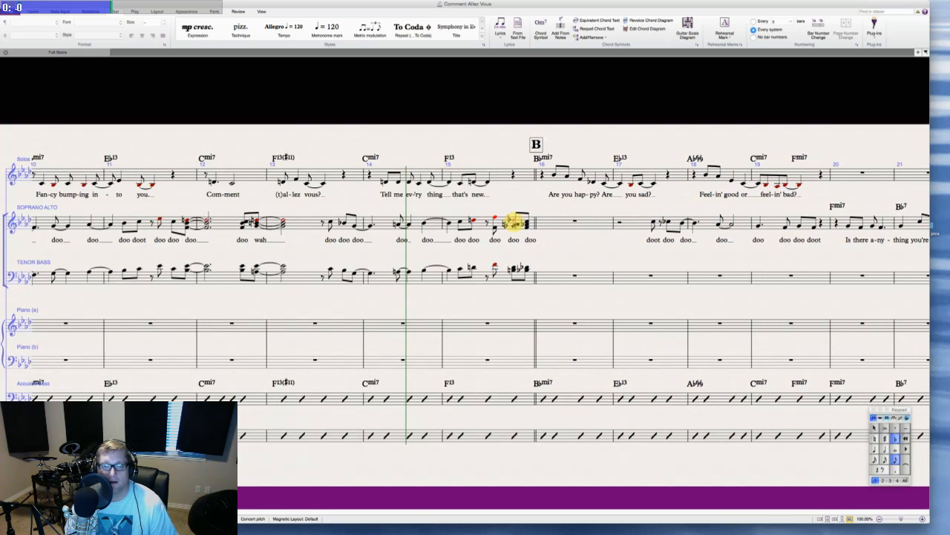
pyautogui.press('Escape')
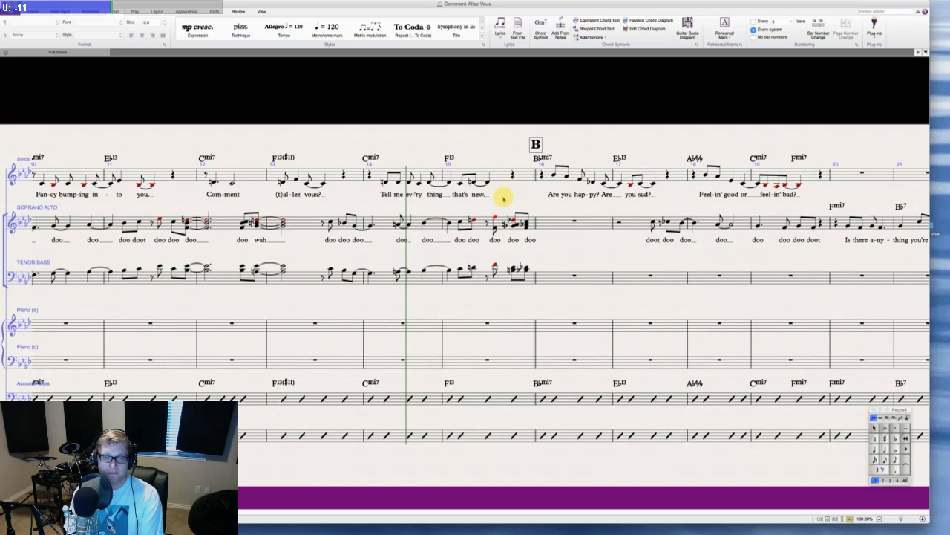
# - Add a lower harmony note to the off-beat eighth note after the rest in Tenor/Bass bar 15
pyautogui.press('super+Tab')
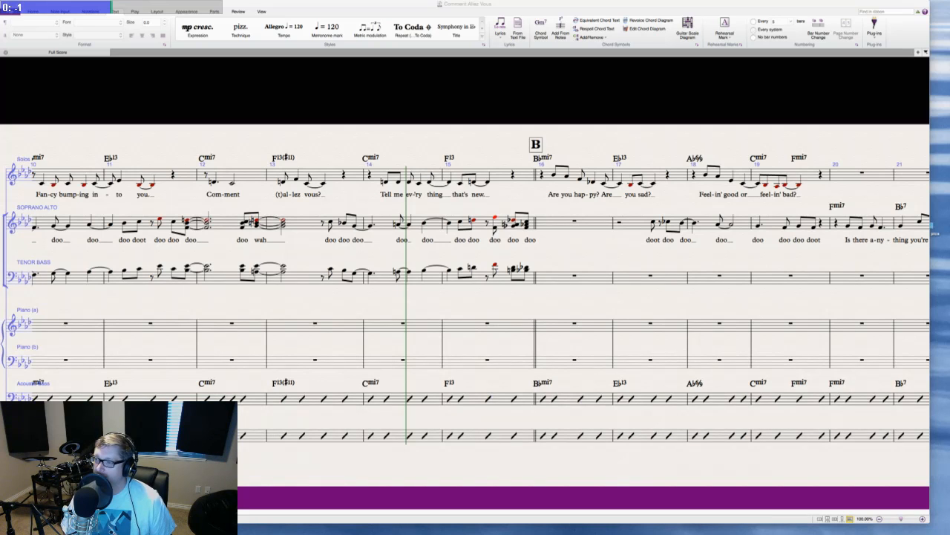
pyautogui.click(512, 208)
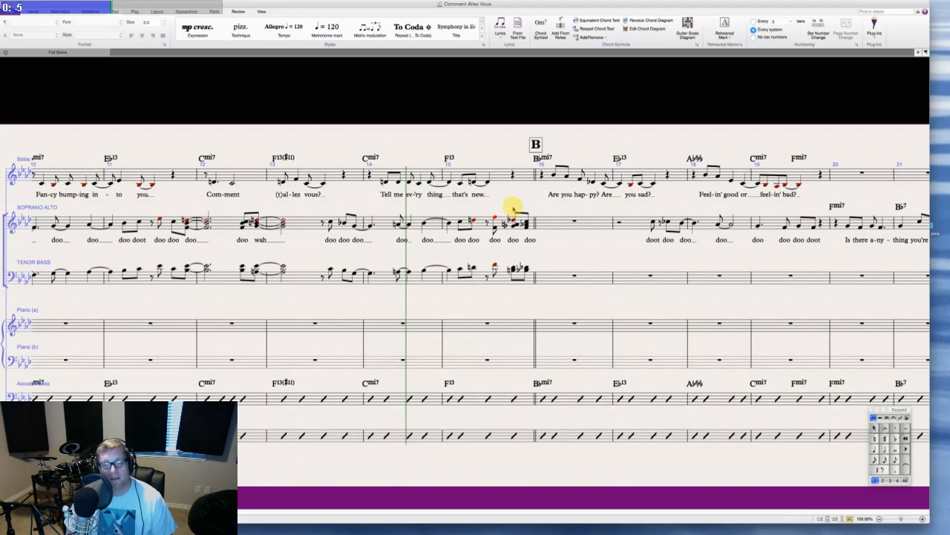
pyautogui.click(495, 266)
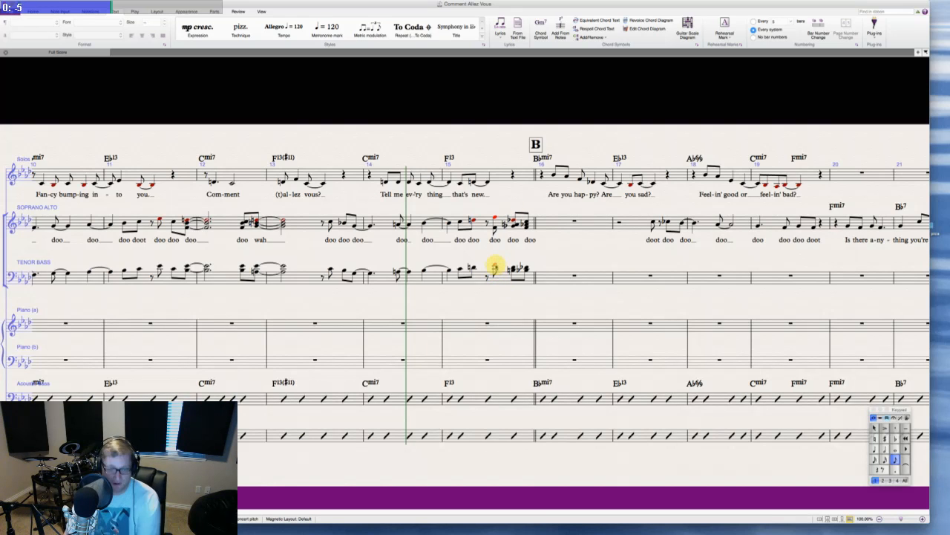
pyautogui.press('Escape')
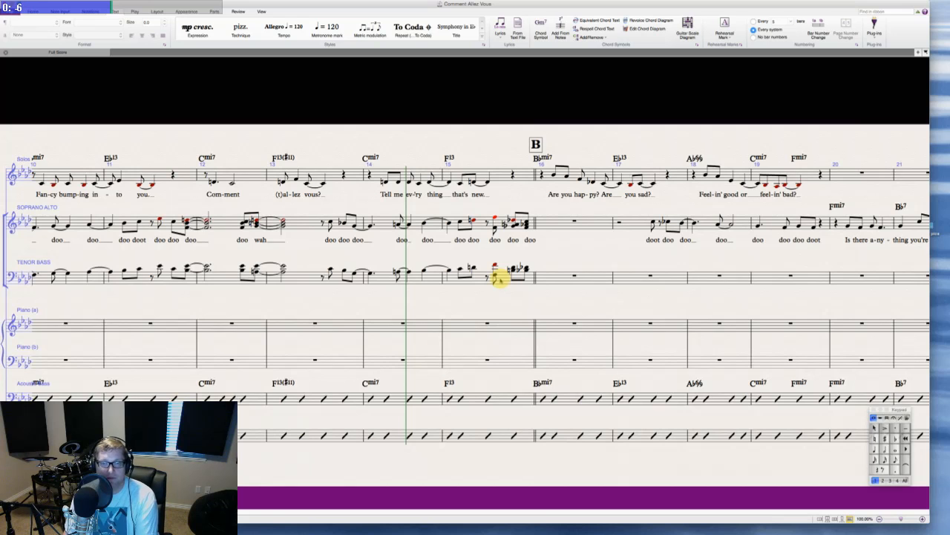
pyautogui.scroll(1, 500, 280)
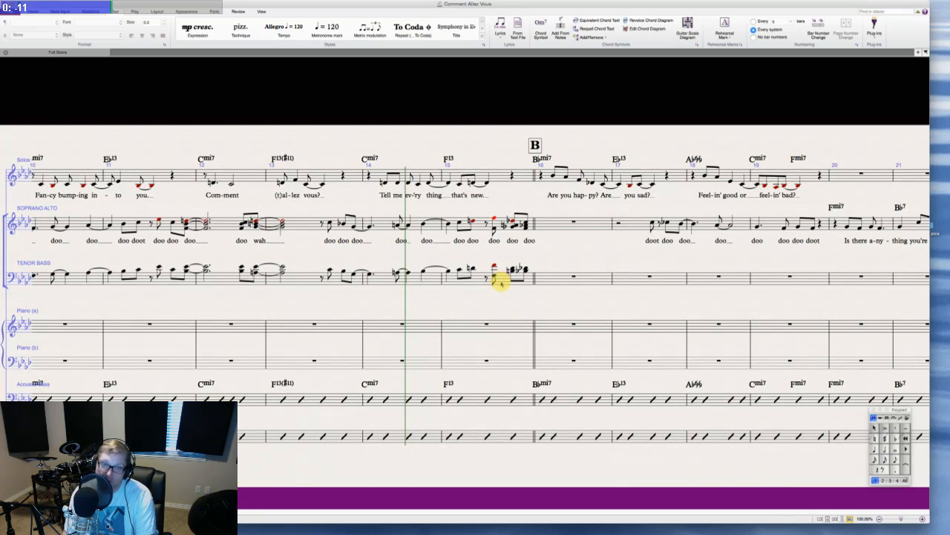
pyautogui.click(495, 266)
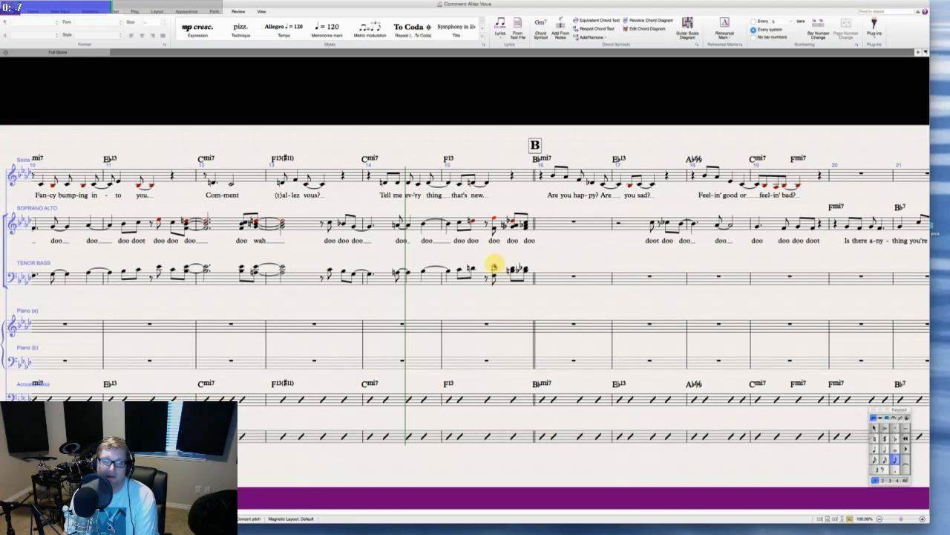
pyautogui.press('Escape')
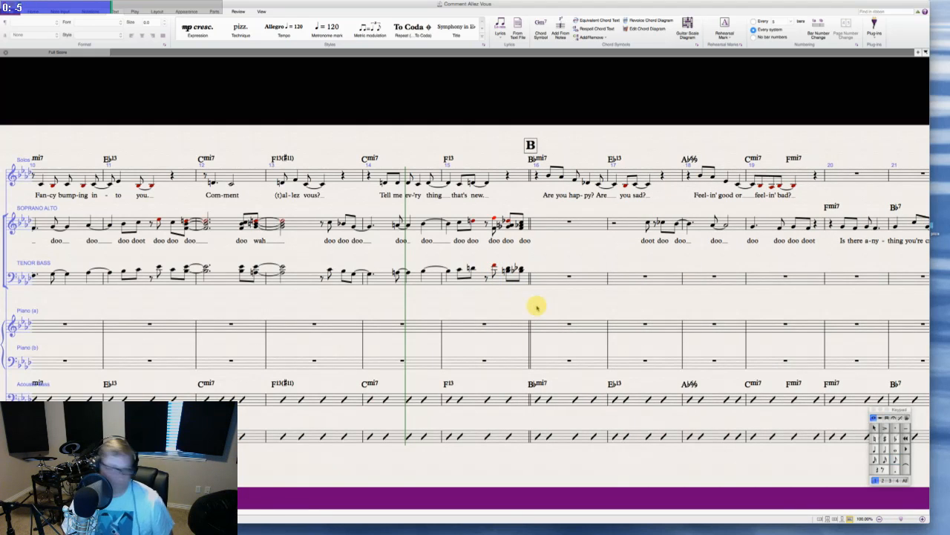
# - Spread the second-to-last Soprano/Alto chord of bar 15 away from the preceding note and nudge its accidental sideways
pyautogui.hscroll(1, 537, 307)
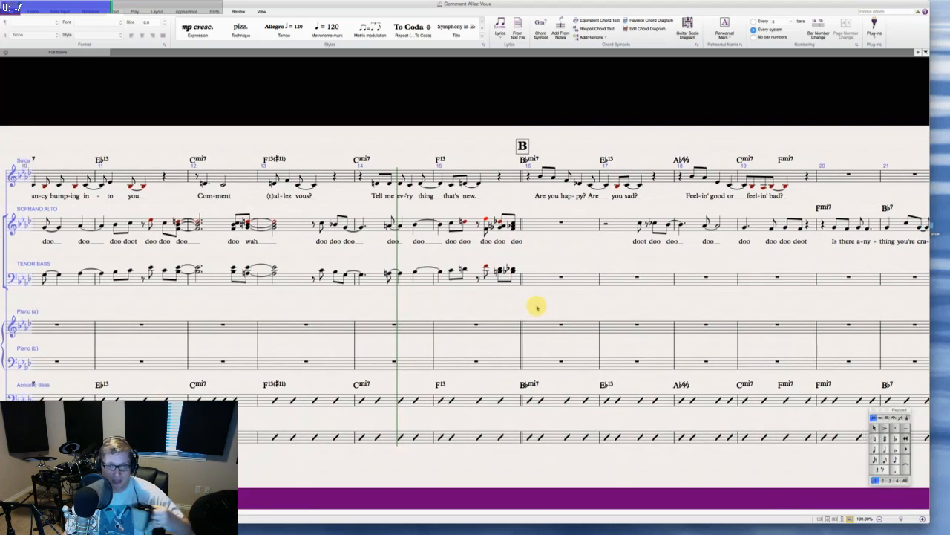
pyautogui.click(495, 225)
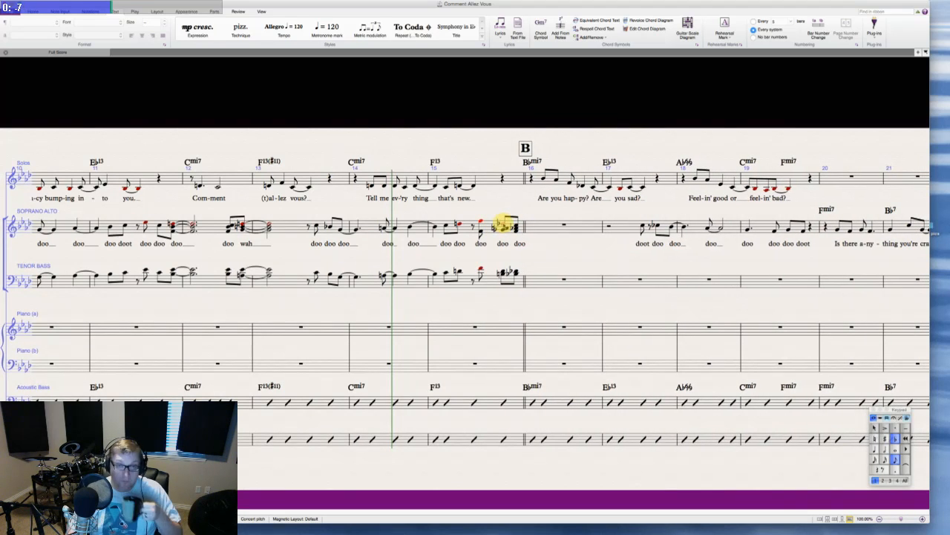
pyautogui.press('Escape')
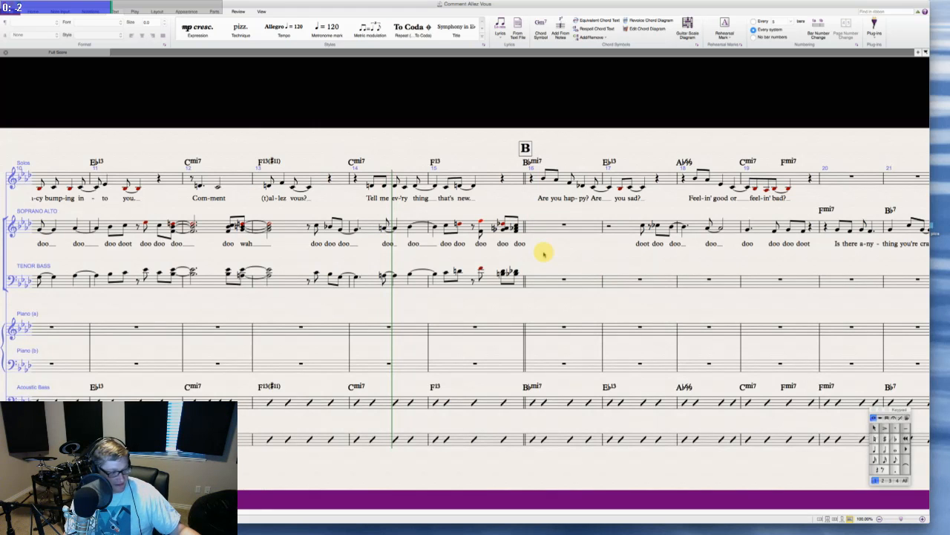
pyautogui.hscroll(5, 544, 254)
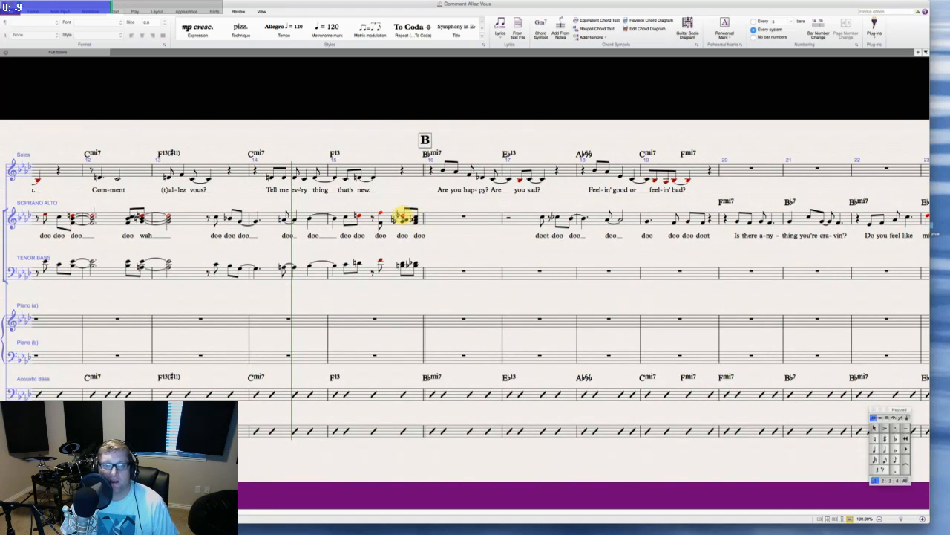
pyautogui.click(395, 217)
pyautogui.moveTo(402, 215)
pyautogui.mouseDown()
pyautogui.moveTo(384, 216)
pyautogui.moveTo(407, 216)
pyautogui.moveTo(395, 216)
pyautogui.mouseUp()
pyautogui.click(456, 238)
# - Enter a half rest in the first half of bar 17 in the Tenor/Bass staff
pyautogui.hscroll(4, 456, 238)
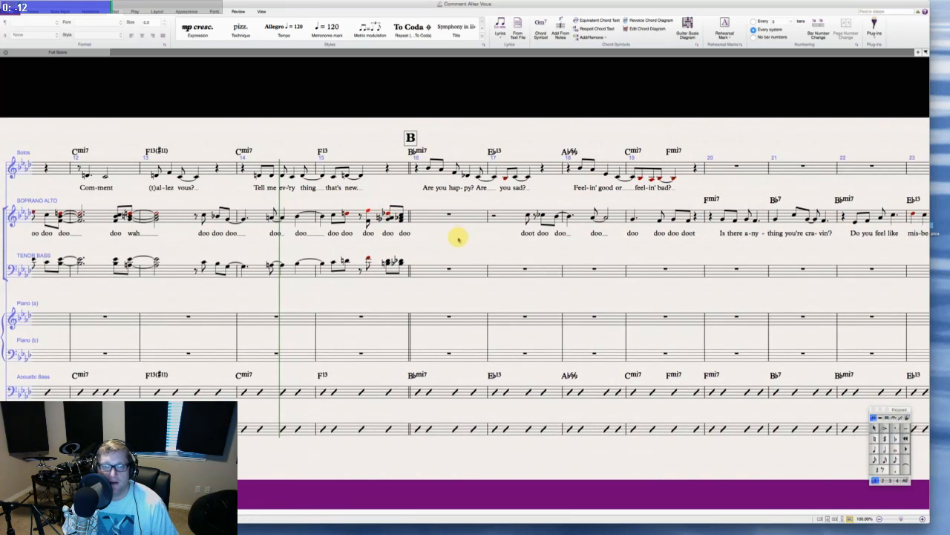
pyautogui.click(425, 266)
pyautogui.press('KP_5')
pyautogui.press('KP_0')
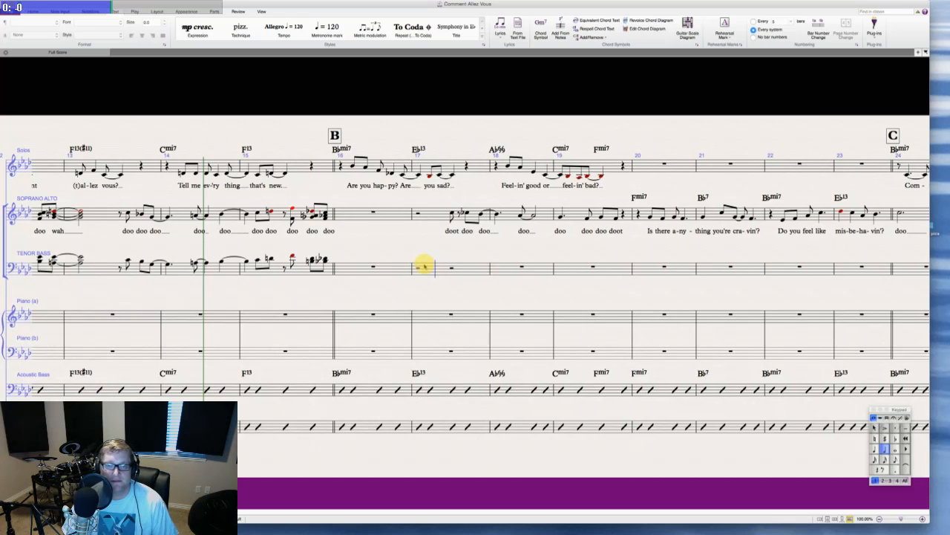
pyautogui.press('Escape')
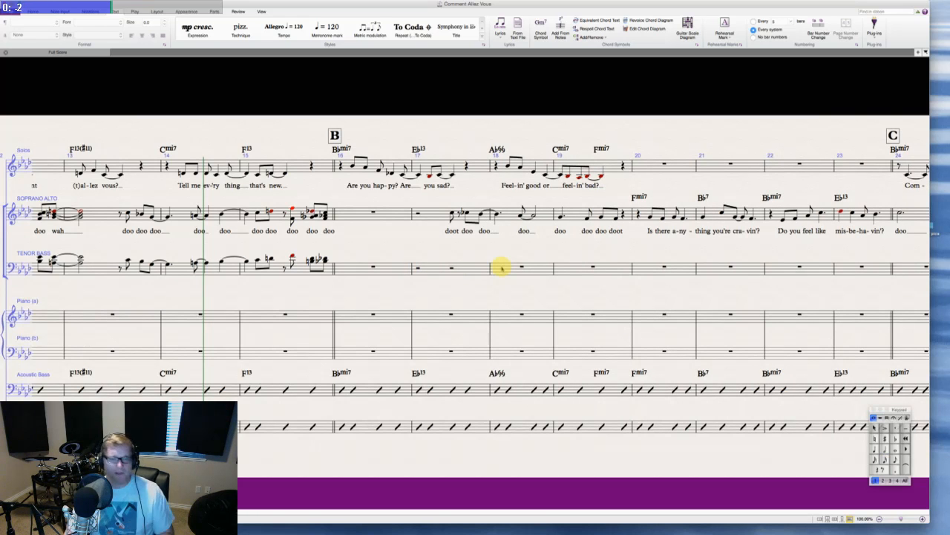
# - Add a lower harmony note to the "doot" eighth note in bar 17 of the Soprano/Alto staff
pyautogui.hscroll(-10, 501, 268)
pyautogui.hscroll(15, 501, 268)
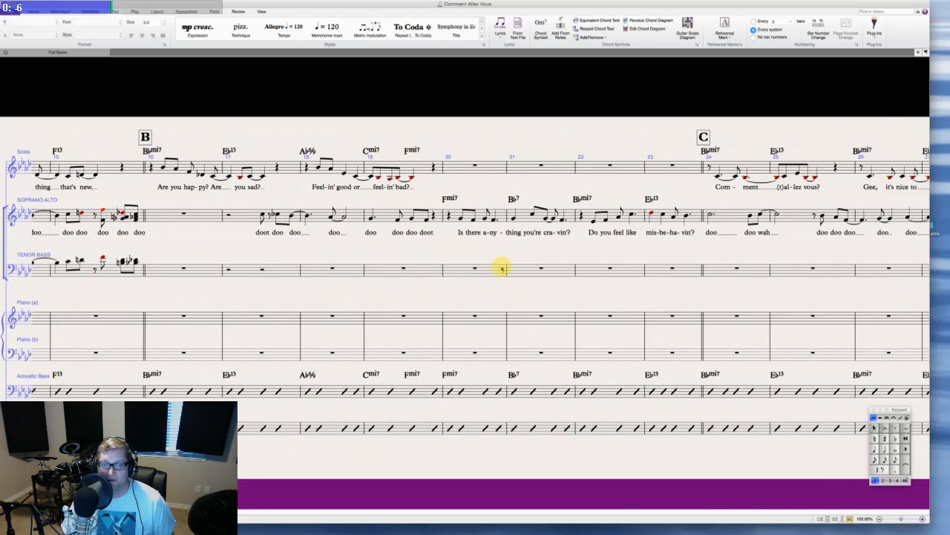
pyautogui.hscroll(-3, 501, 268)
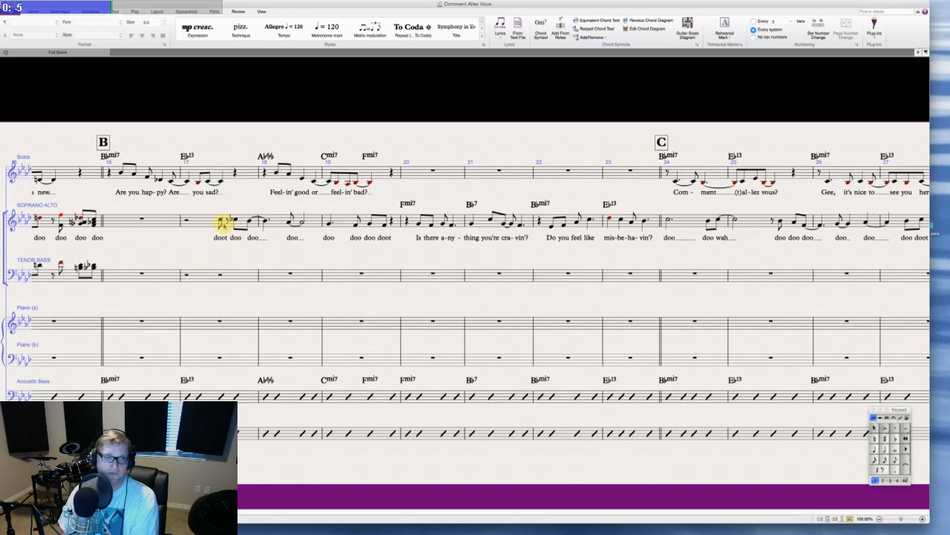
pyautogui.click(220, 220)
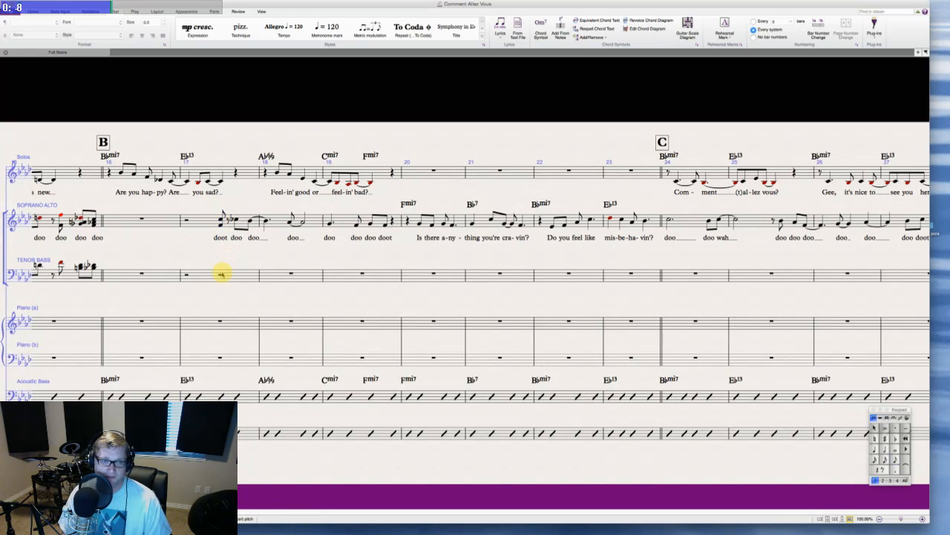
# - Enter an eighth-note chord on beat 3 of bar 17 in the Tenor Bass staff and split the remaining rests into eighth rests
pyautogui.click(221, 275)
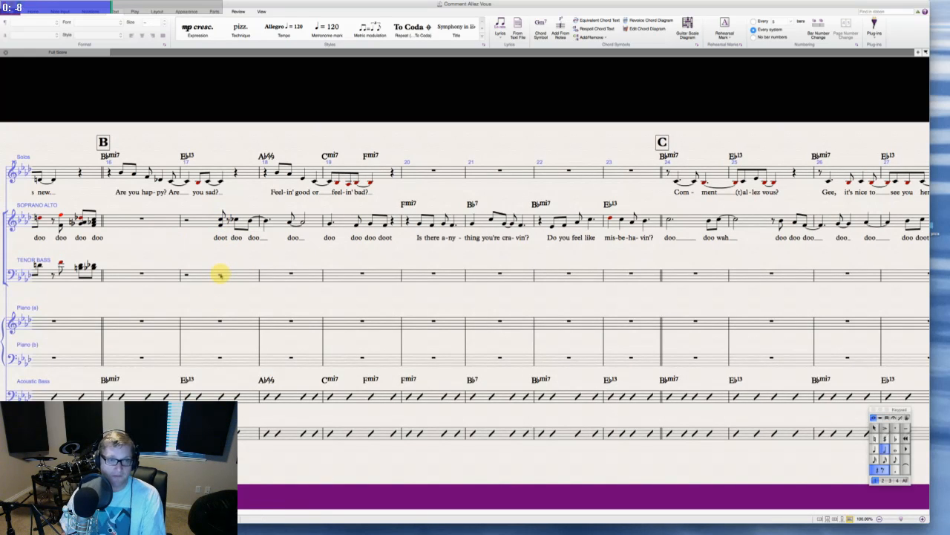
pyautogui.press('3')
pyautogui.press('Escape')
pyautogui.press('Escape')
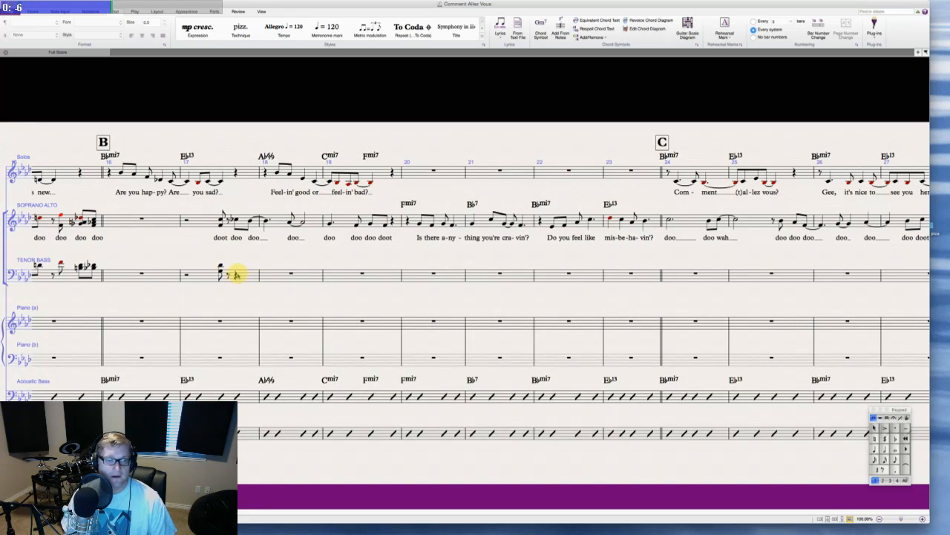
pyautogui.click(236, 275)
pyautogui.press('3')
pyautogui.press('Escape')
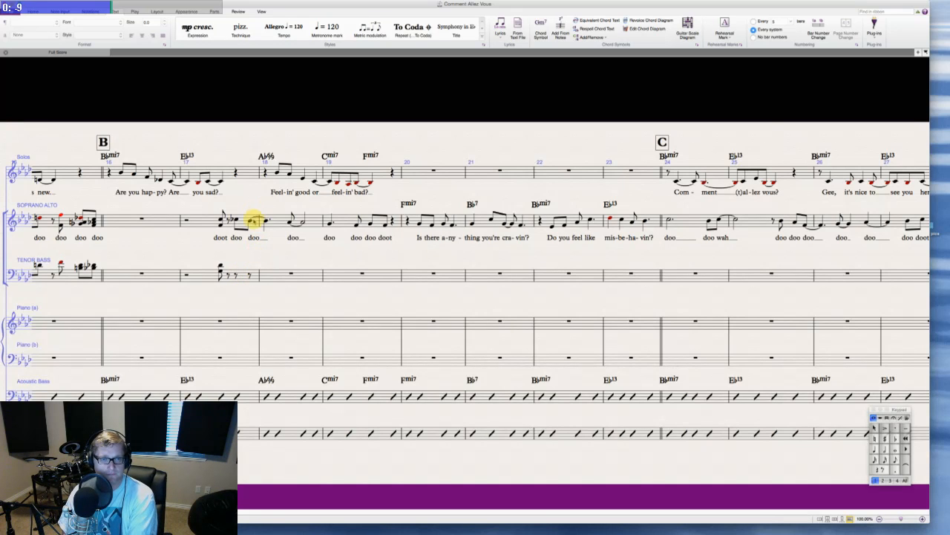
# - Add alto notes below the tied "doo" notes that cross from bar 17 into bar 18 on the Soprano Alto staff
pyautogui.click(254, 220)
pyautogui.hotkey('shift', '4')
pyautogui.press('Right')
pyautogui.hotkey('shift', '4')
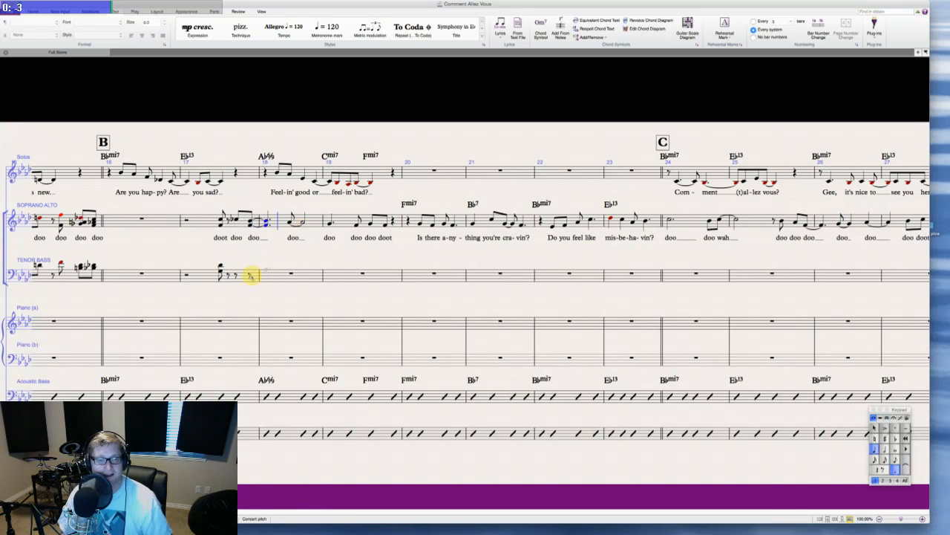
pyautogui.press('Escape')
# - Enter a Tenor Bass eighth-note chord at the end of bar 17, tied to a dotted-quarter chord in bar 18
pyautogui.click(249, 275)
pyautogui.press('KP_Enter')
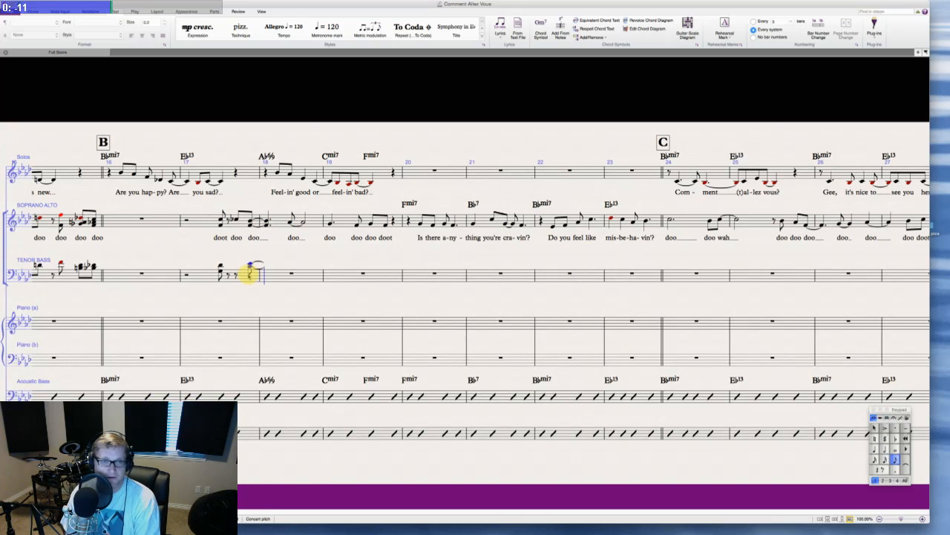
pyautogui.press('KP_4')
pyautogui.press('KP_Decimal')
pyautogui.press('Escape')
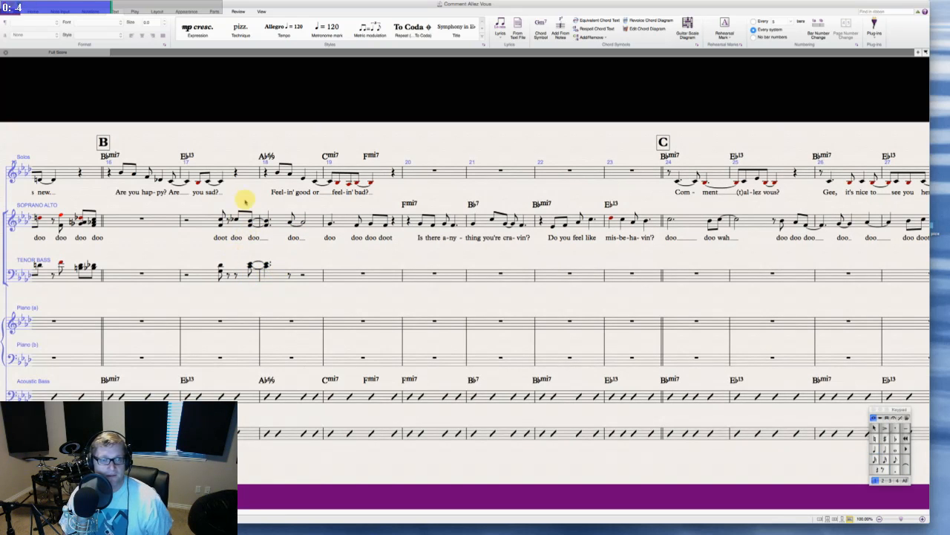
# - Add a harmony note under the Soprano Alto eighth note on beat 4 of bar 17 and a matching Tenor Bass eighth-note chord
pyautogui.click(237, 221)
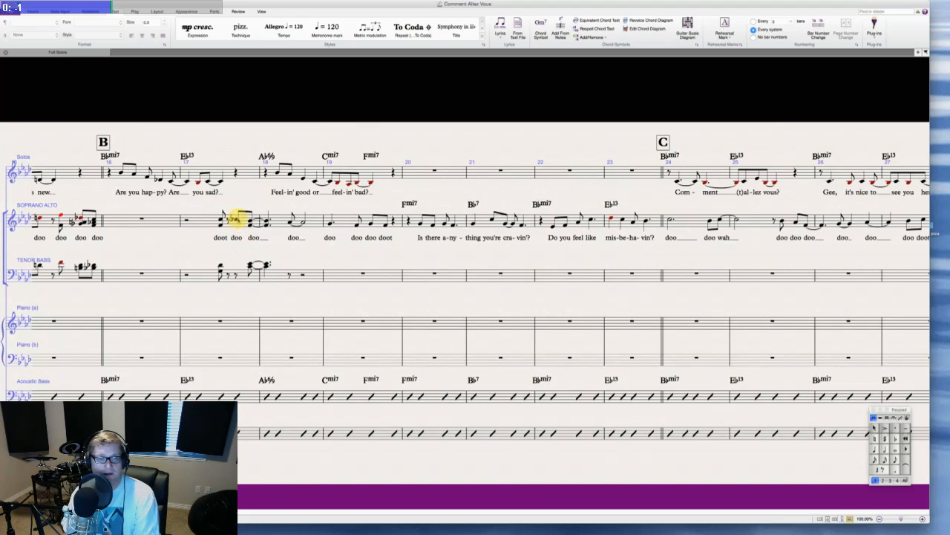
pyautogui.press('Escape')
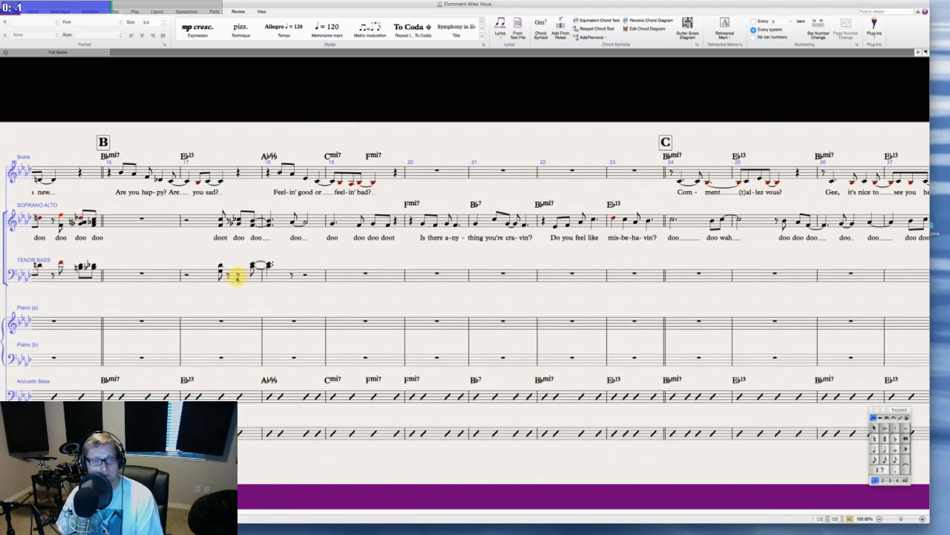
pyautogui.click(239, 269)
pyautogui.press('Escape')
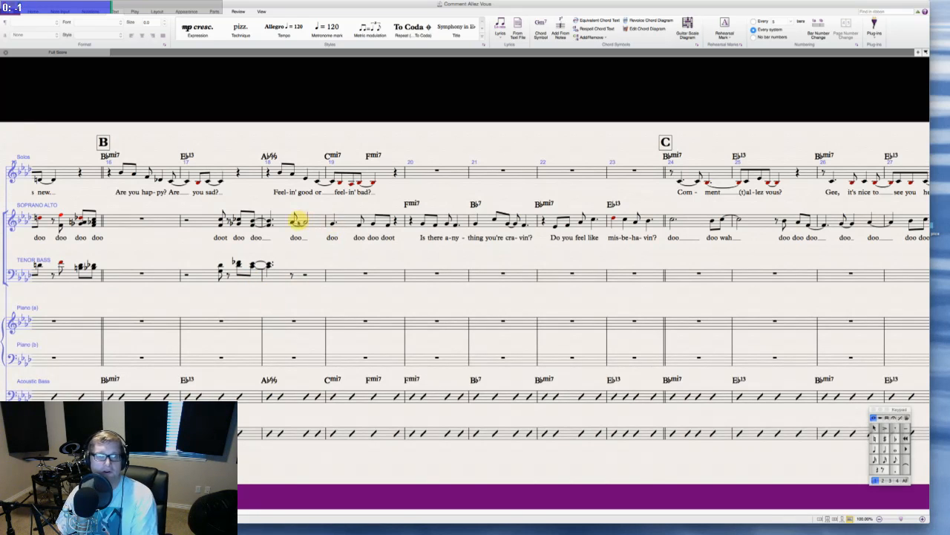
# - Add alto notes below the second, tied "doo" in bar 18 on the Soprano Alto staff
pyautogui.click(294, 220)
pyautogui.hotkey('shift', '4')
pyautogui.press('Right')
pyautogui.hotkey('shift', '4')
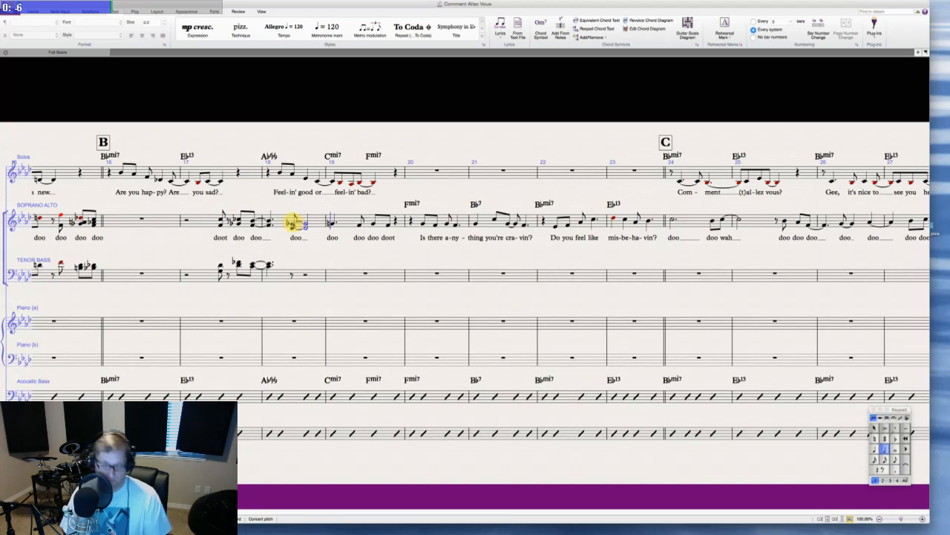
pyautogui.press('Right')
# - Lower the pitch of the two tied alto notes at the end of bar 18
pyautogui.click(293, 222)
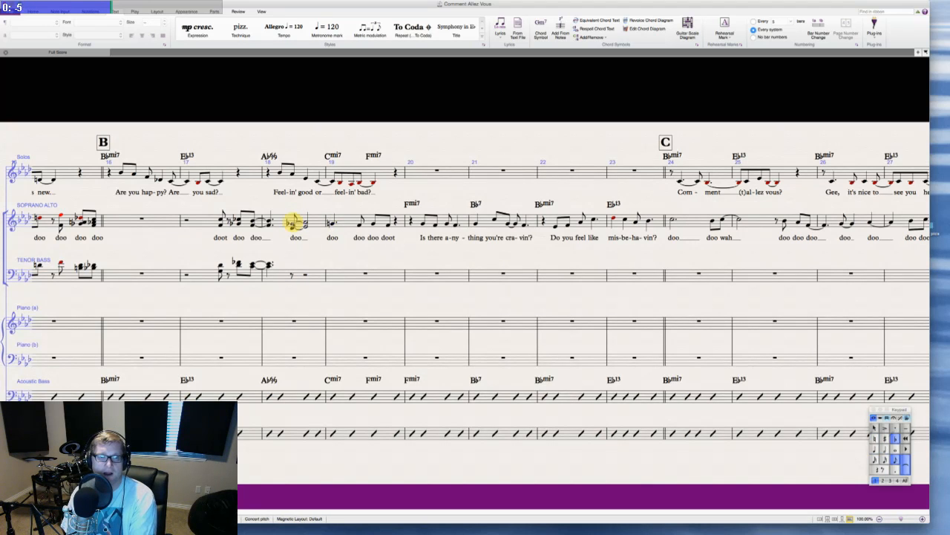
pyautogui.press('Down')
pyautogui.press('Right')
pyautogui.press('Down')
pyautogui.press('Left')
pyautogui.press('KP_Enter')
pyautogui.press('Escape')
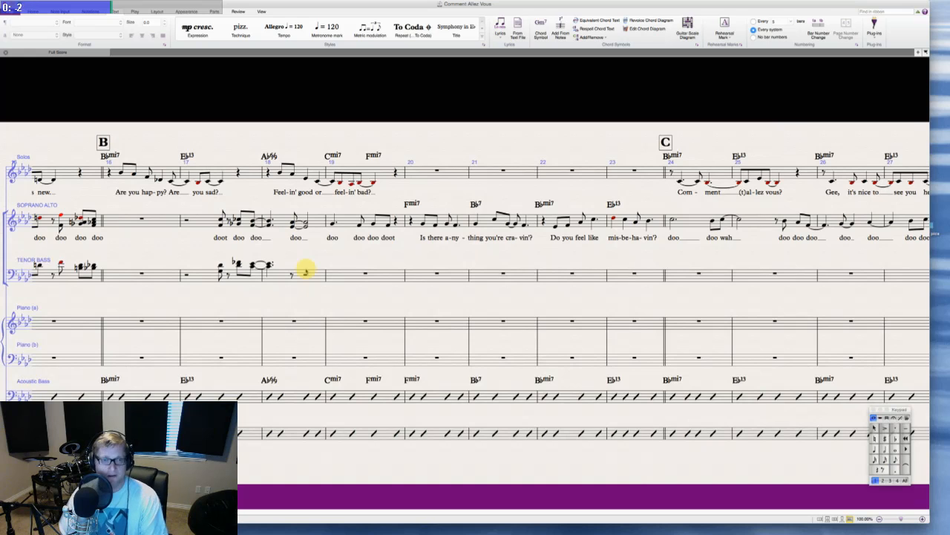
# - Fill the rest of bar 18 on the Tenor Bass staff with an eighth-note chord tied to a half-note chord
pyautogui.click(291, 276)
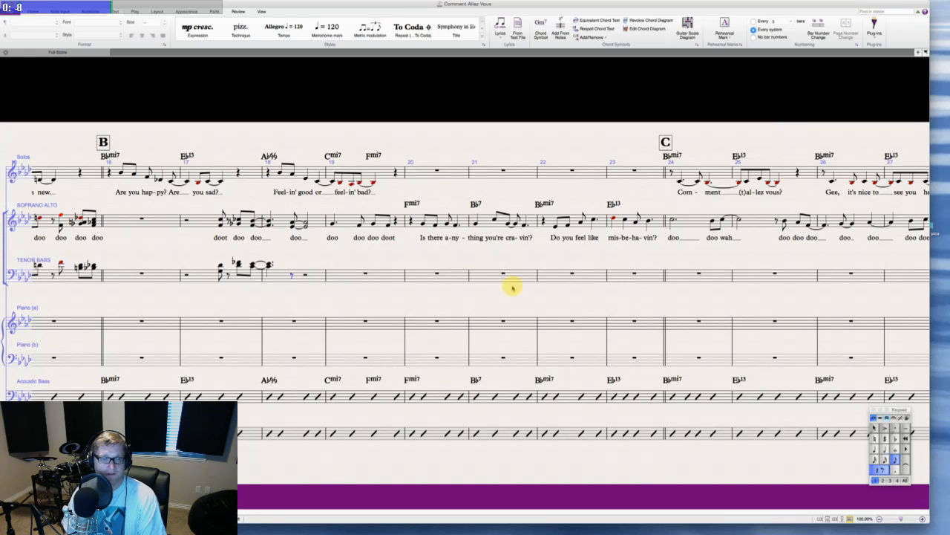
pyautogui.press('KP_Enter')
pyautogui.press('KP_5')
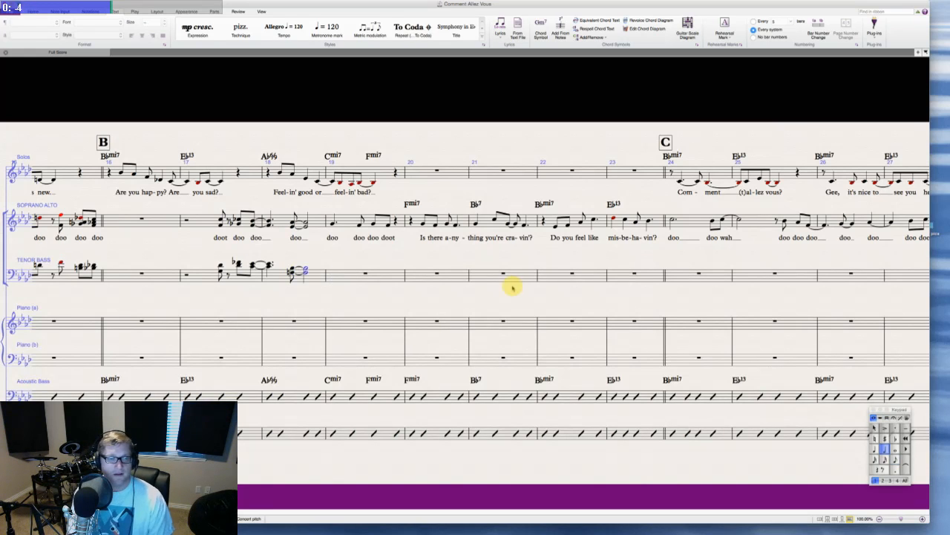
pyautogui.press('Escape')
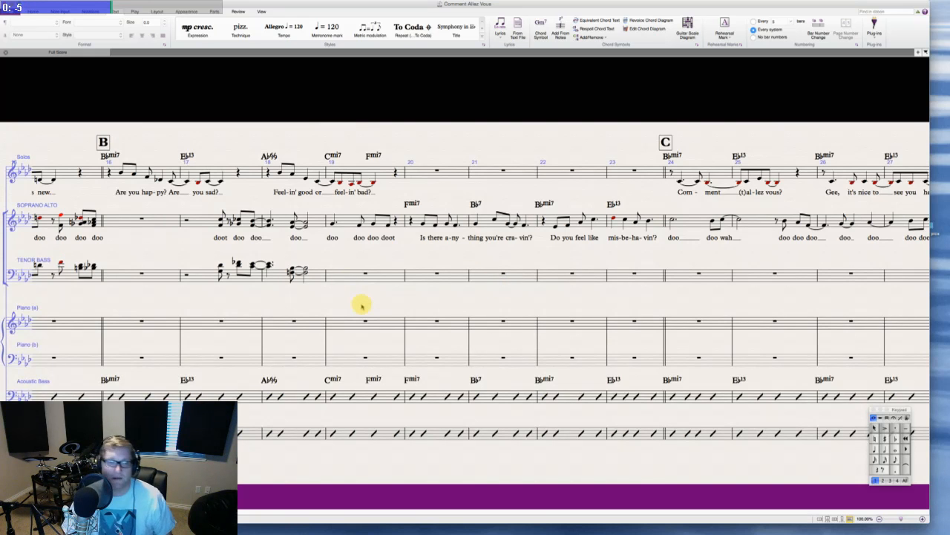
# - Add an alto note under the dotted quarter opening bar 19 and enter a matching dotted-quarter chord in Tenor Bass
pyautogui.hscroll(-1, 362, 306)
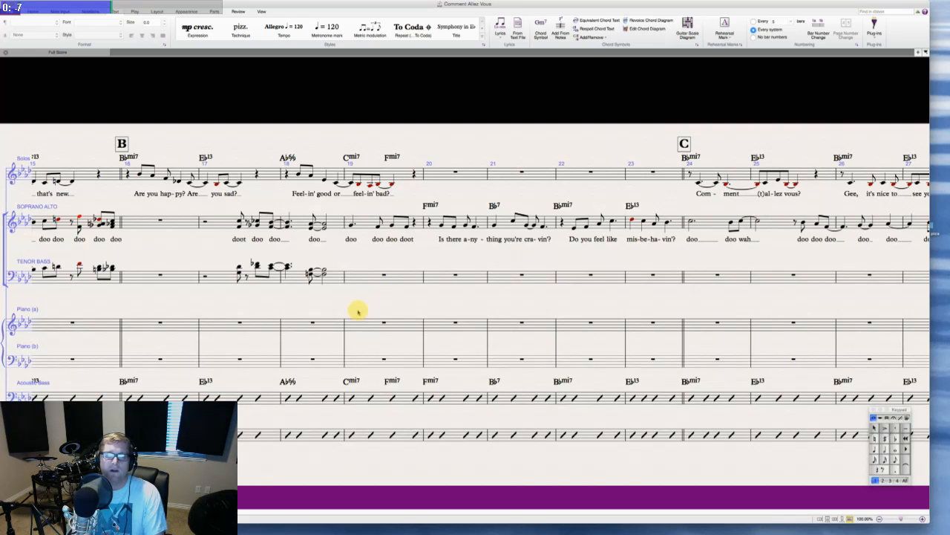
pyautogui.click(352, 223)
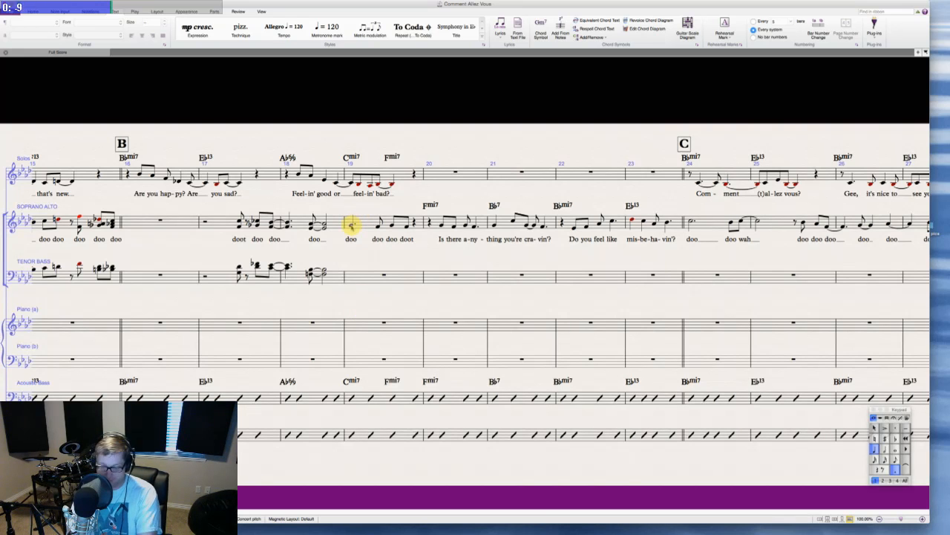
pyautogui.click(356, 272)
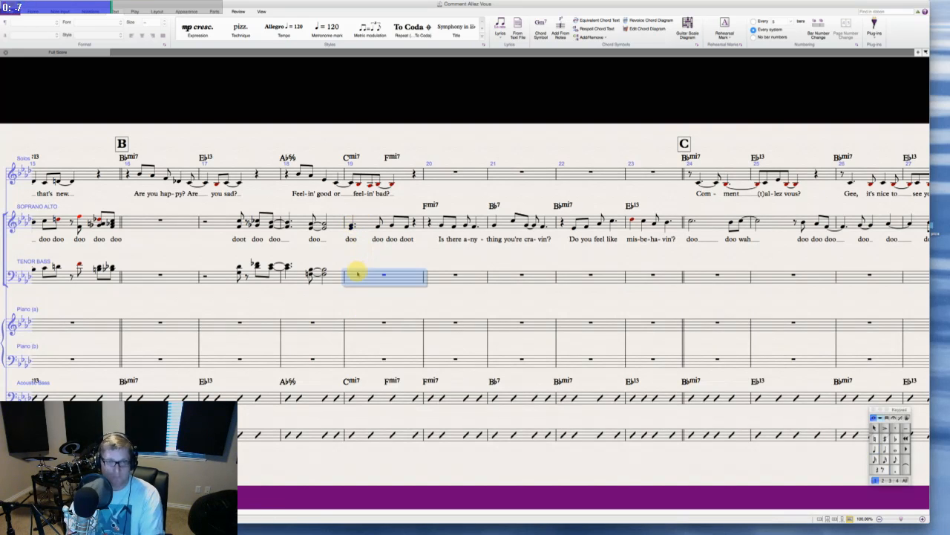
pyautogui.hotkey('ctrl', 'v')
pyautogui.press('Left')
pyautogui.press('.')
pyautogui.press('Escape')
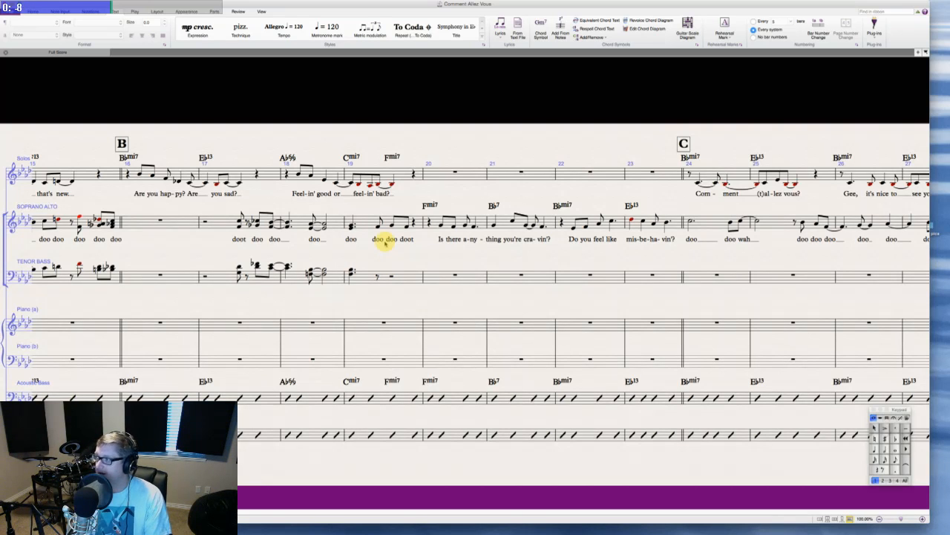
# - Complete bar 19 of the Tenor Bass staff with three eighth-note chords and a closing quarter rest
pyautogui.click(378, 277)
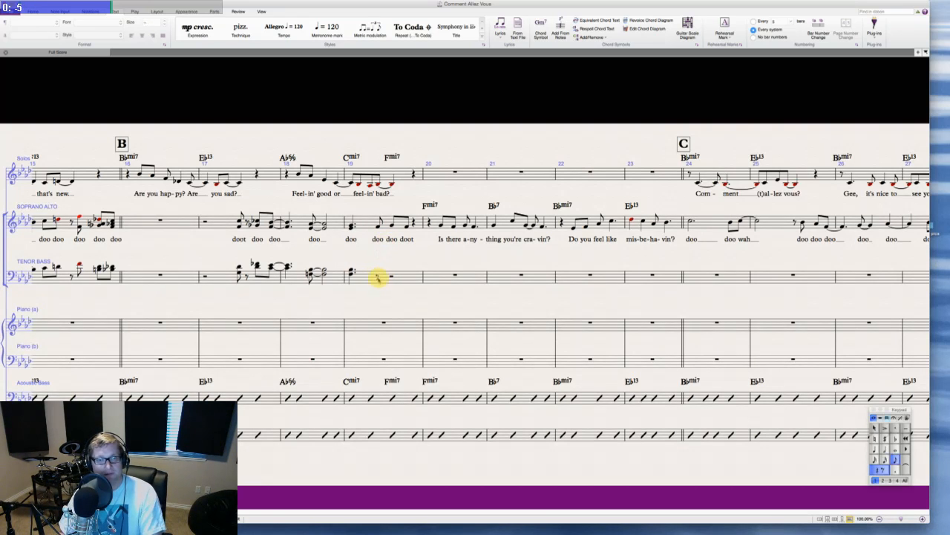
pyautogui.press('n')
pyautogui.press('Escape')
pyautogui.press('Escape')
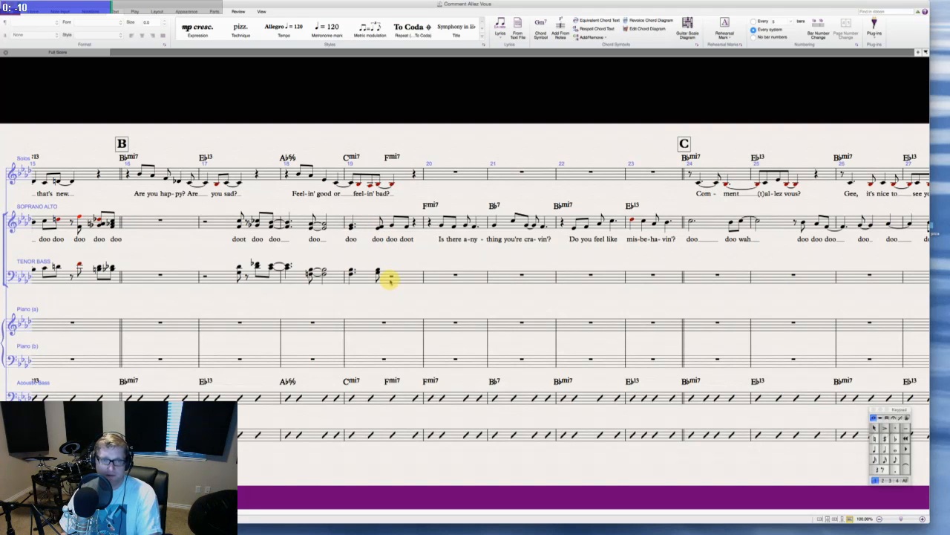
pyautogui.click(392, 278)
pyautogui.click(392, 279)
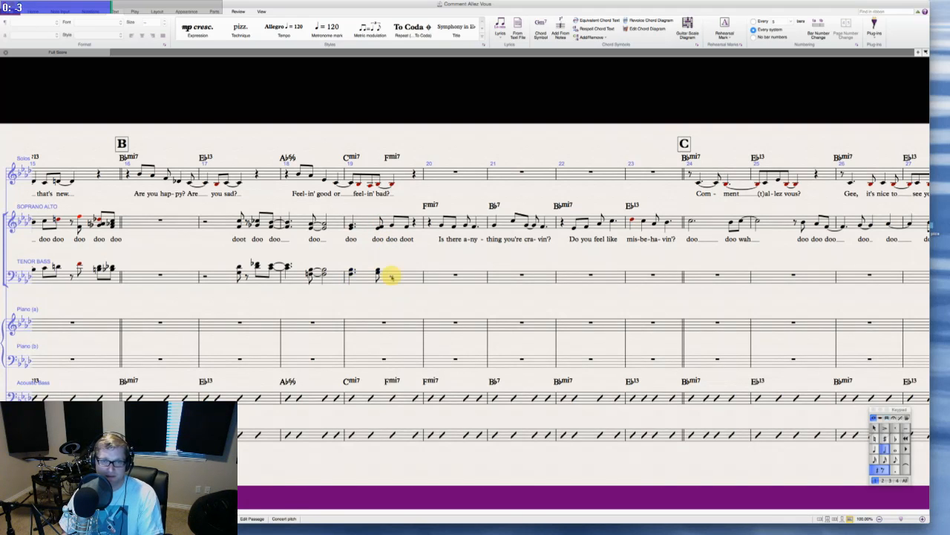
pyautogui.press('3')
pyautogui.press('Escape')
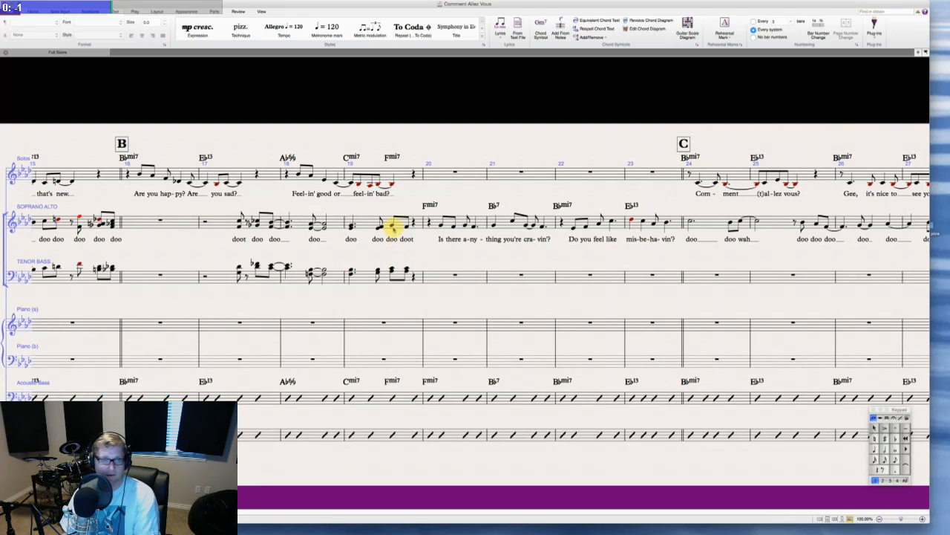
# - Add alto notes below the last two eighth notes of bar 19 on the Soprano Alto staff
pyautogui.click(392, 226)
pyautogui.press('Down')
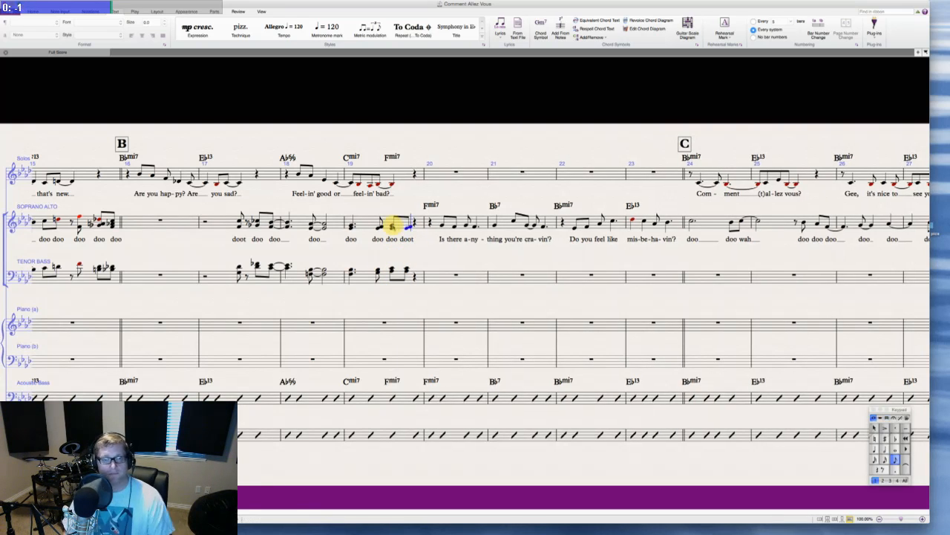
pyautogui.press('Escape')
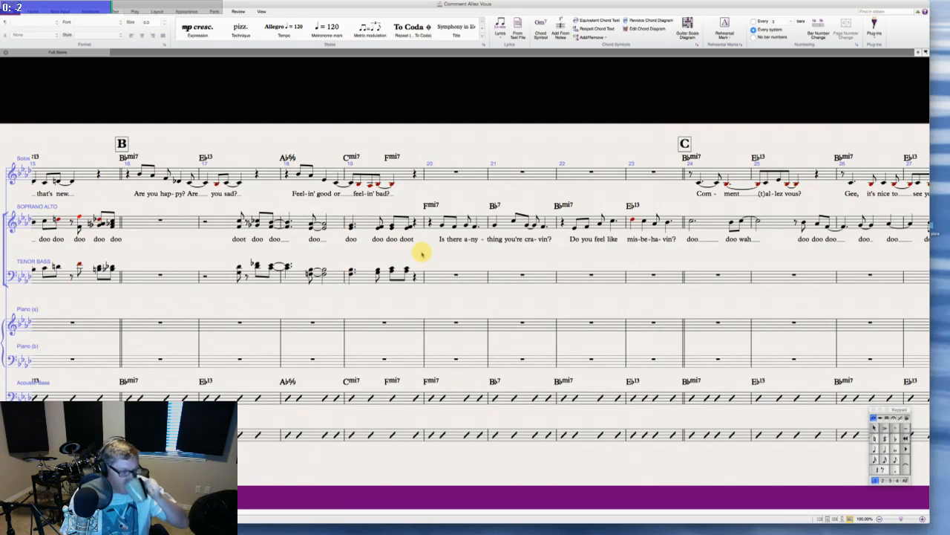
pyautogui.hscroll(1, 469, 260)
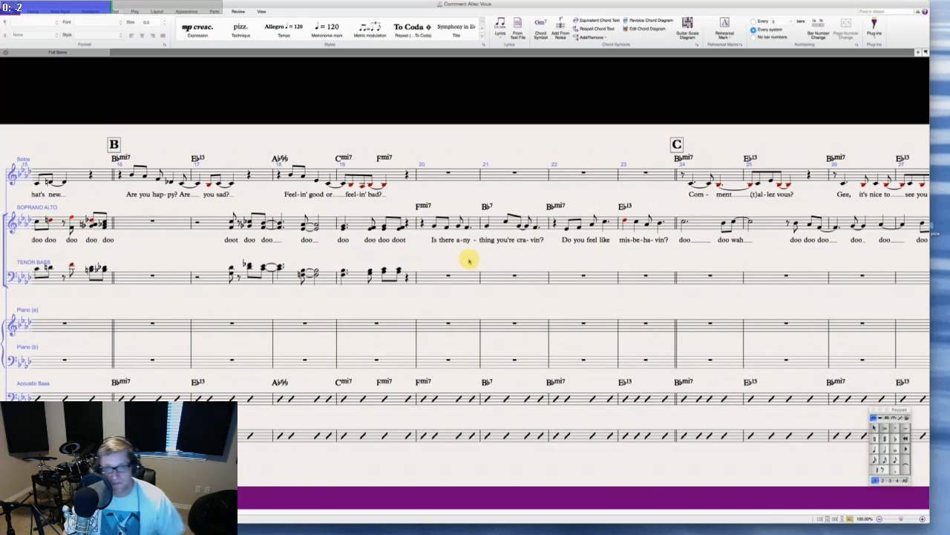
pyautogui.hscroll(5, 469, 260)
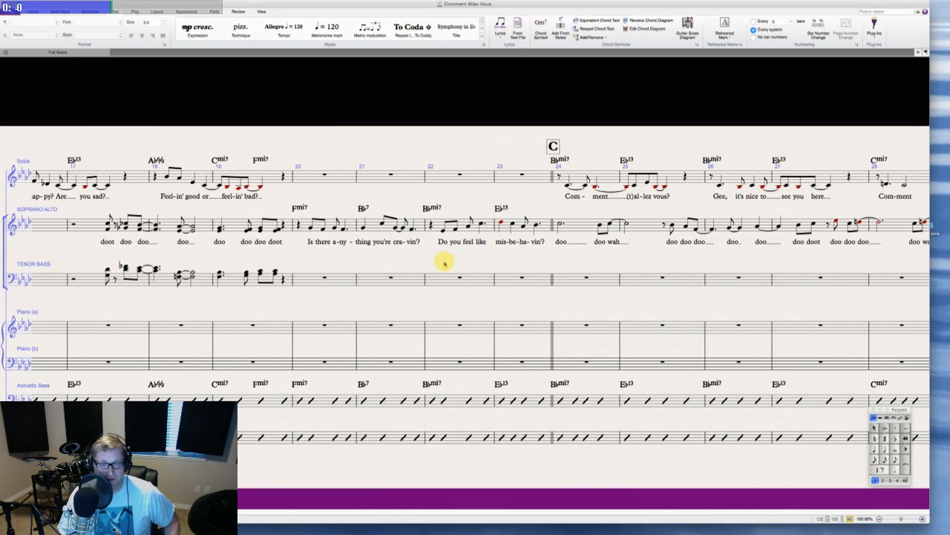
pyautogui.hscroll(-4, 445, 263)
pyautogui.hscroll(8, 445, 264)
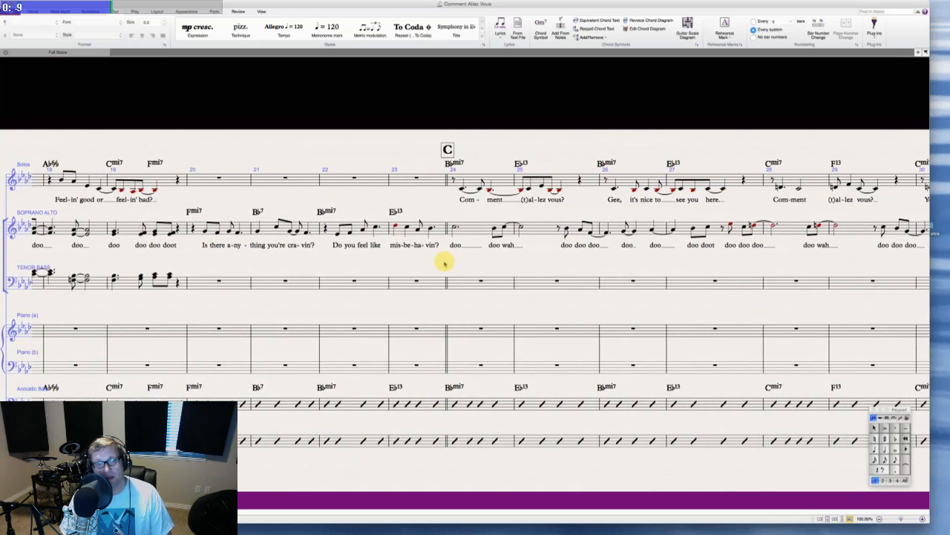
pyautogui.hscroll(-3, 445, 264)
pyautogui.hscroll(-3, 445, 261)
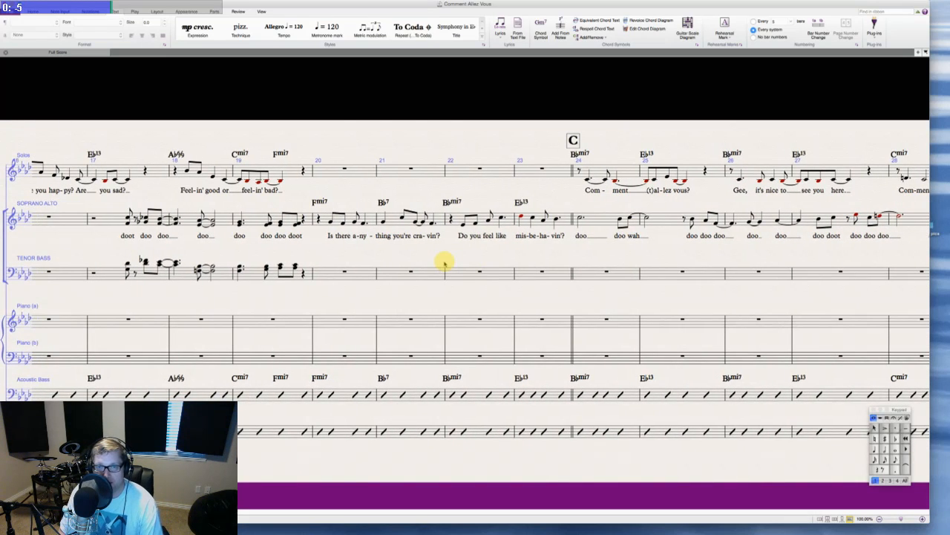
pyautogui.hscroll(-1, 409, 262)
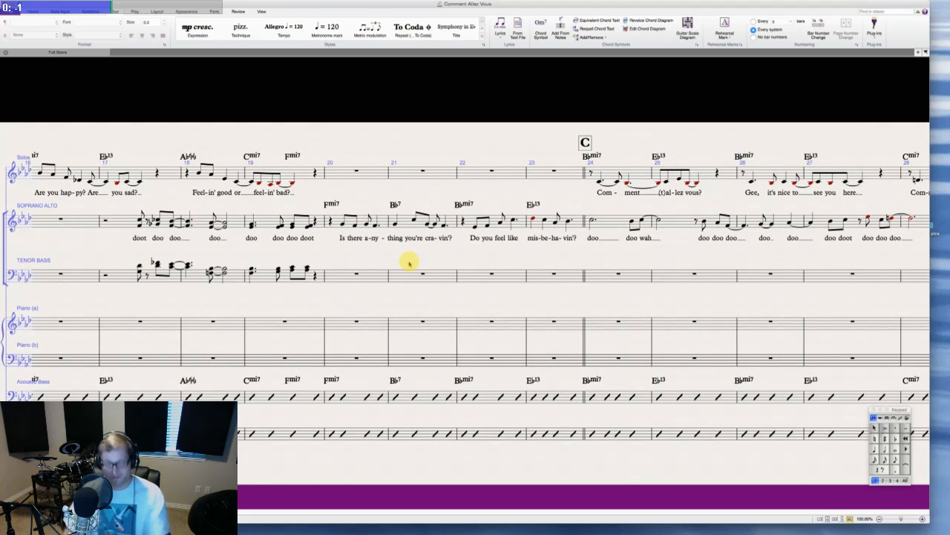
# - Add alto notes beneath the "Is there any-" melody in bar 20 of the Soprano Alto staff
pyautogui.click(341, 223)
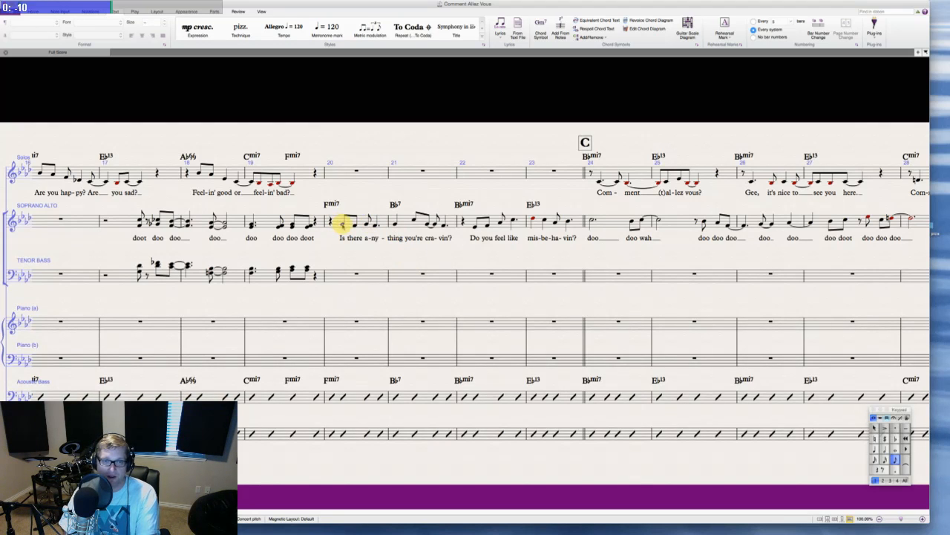
pyautogui.press('Right')
pyautogui.hotkey('shift', '2')
pyautogui.press('Right')
pyautogui.hotkey('shift', '3')
pyautogui.press('Right')
pyautogui.hotkey('shift', '2')
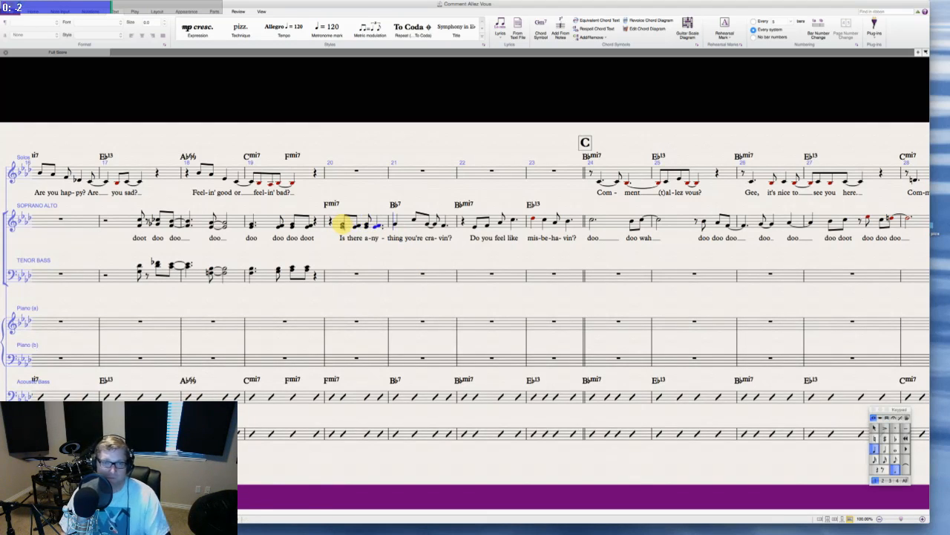
pyautogui.press('Escape')
# - Enter a quarter rest, three eighth-note chords and a dotted-quarter chord in bar 20 of the Tenor Bass staff
pyautogui.click(341, 275)
pyautogui.press('n')
pyautogui.press('KP_0')
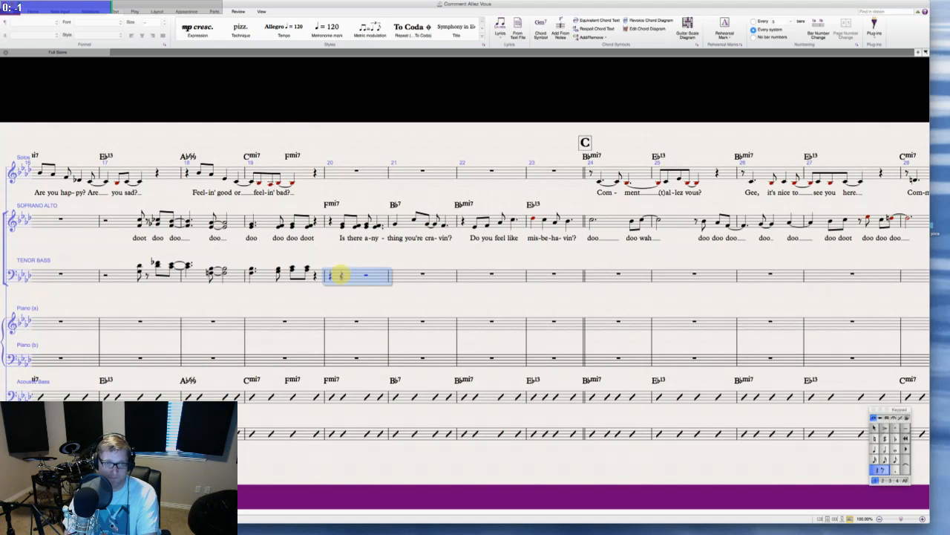
pyautogui.press('KP_3')
pyautogui.press('KP_4')
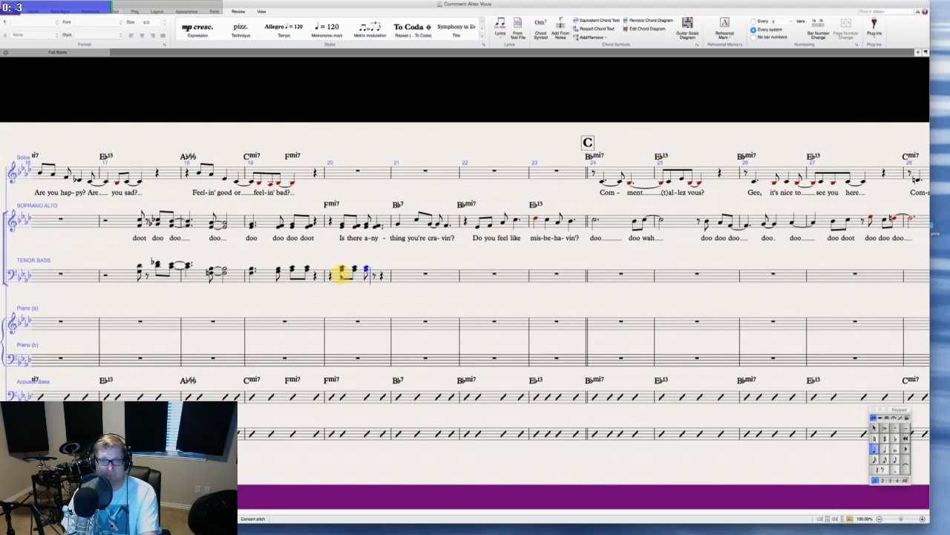
pyautogui.press('KP_Decimal')
pyautogui.press('Escape')
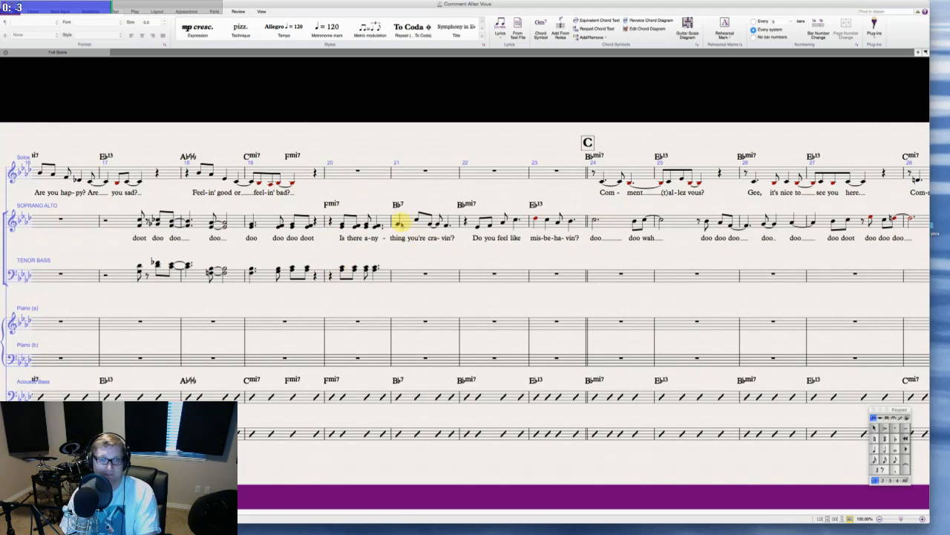
# - Add an alto note below the first note of bar 21 and enter a matching quarter-note chord on the Tenor Bass staff
pyautogui.click(398, 224)
pyautogui.click(401, 278)
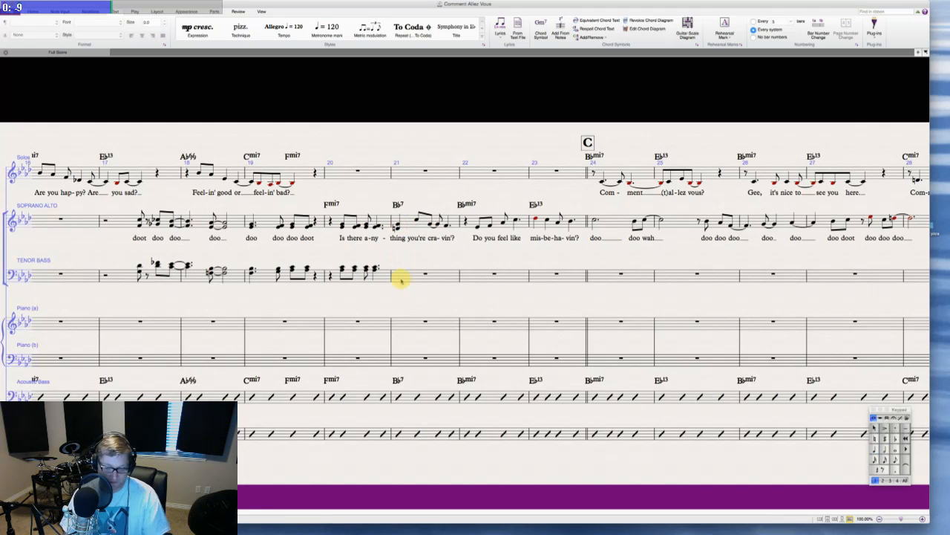
pyautogui.click(396, 279)
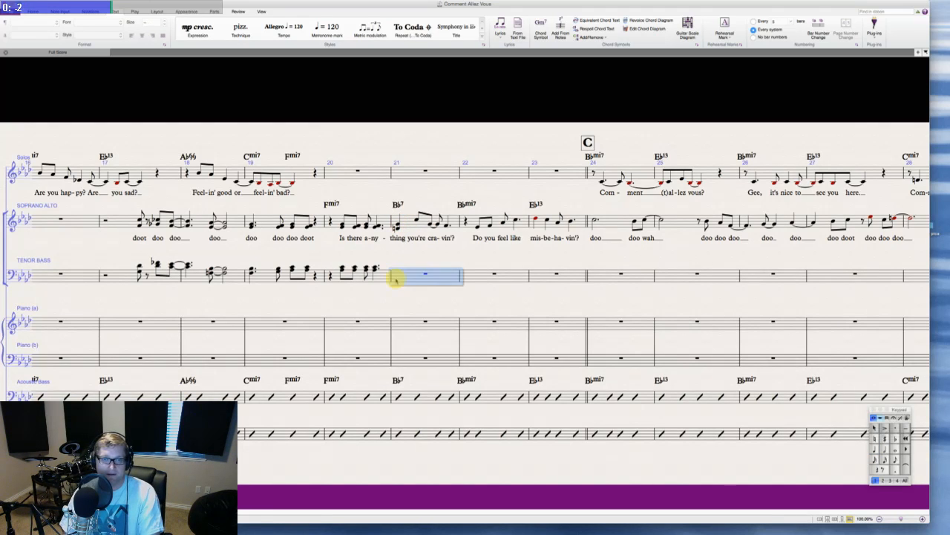
pyautogui.press('4')
pyautogui.press('Escape')
pyautogui.press('Escape')
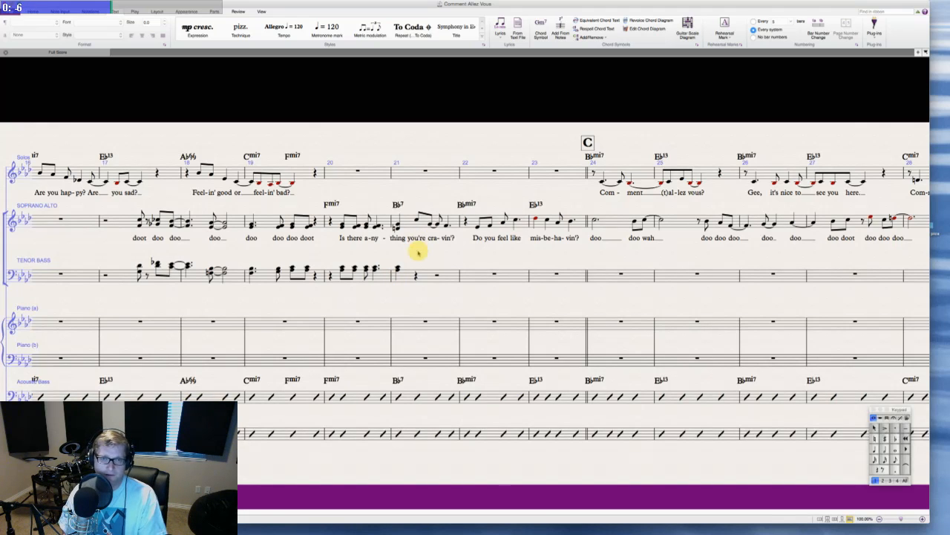
# - Enter three eighth-note chords after the quarter-note chord in bar 21 of the Tenor Bass staff, tying the last two
pyautogui.click(416, 278)
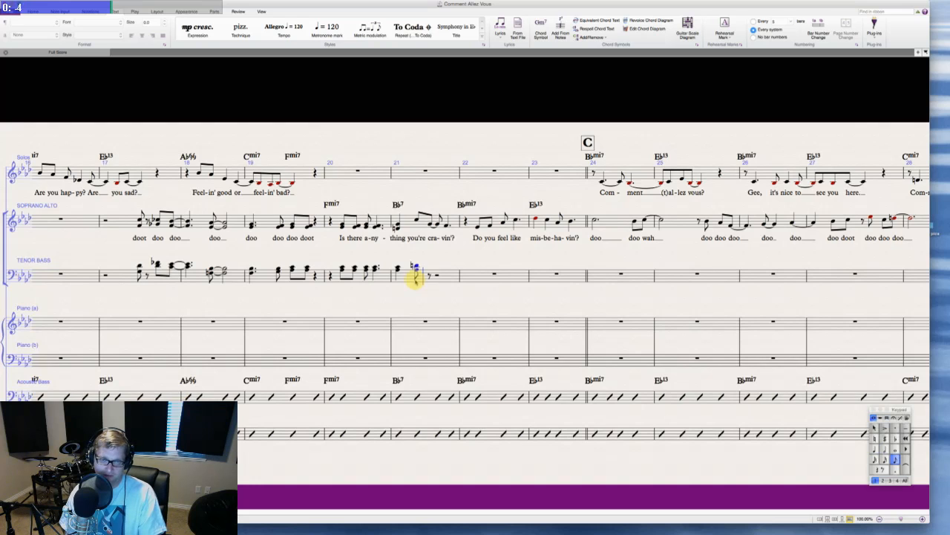
pyautogui.press('KP_Enter')
pyautogui.press('KP_4')
pyautogui.press('KP_3')
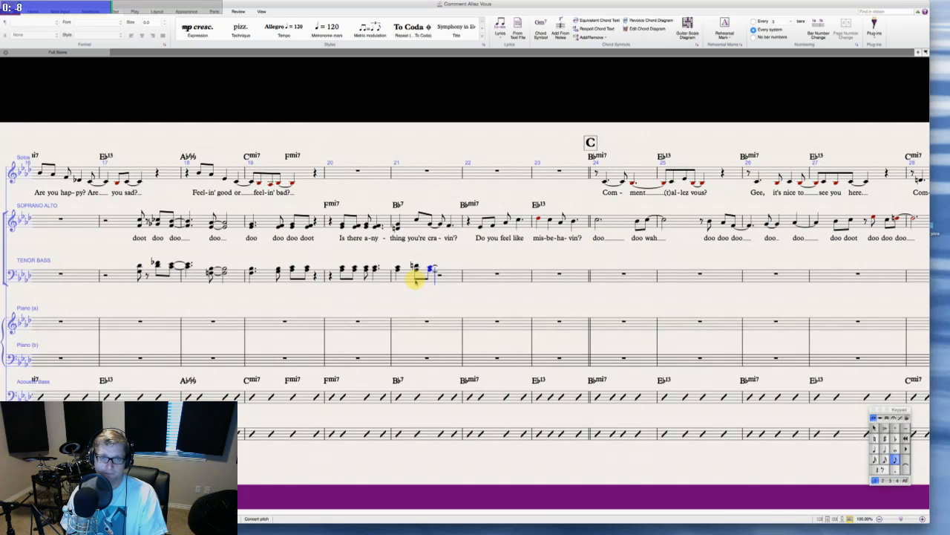
pyautogui.press('super+z')
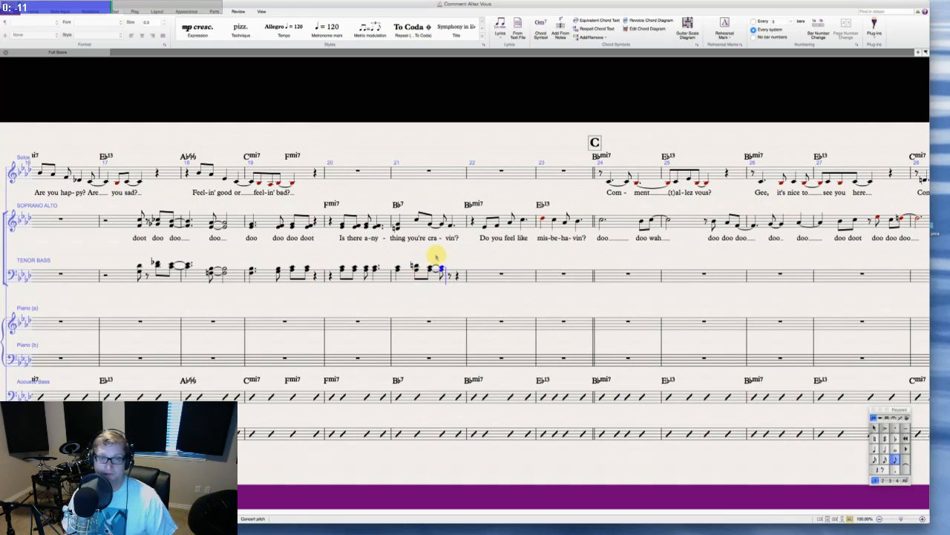
pyautogui.press('Escape')
pyautogui.press('Escape')
# - Add alto notes beneath the three eighth notes in bar 21 of the Soprano Alto staff
pyautogui.click(417, 219)
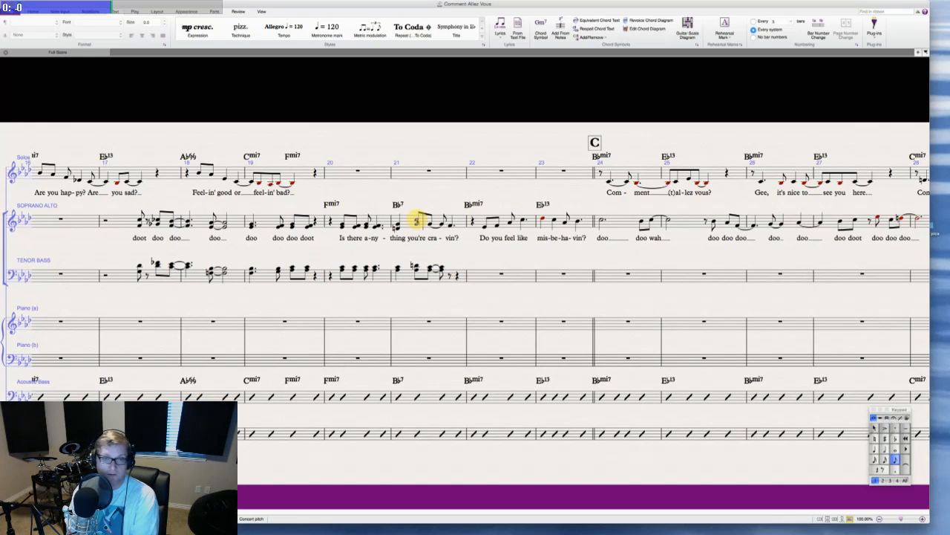
pyautogui.press('Right')
pyautogui.press('Right')
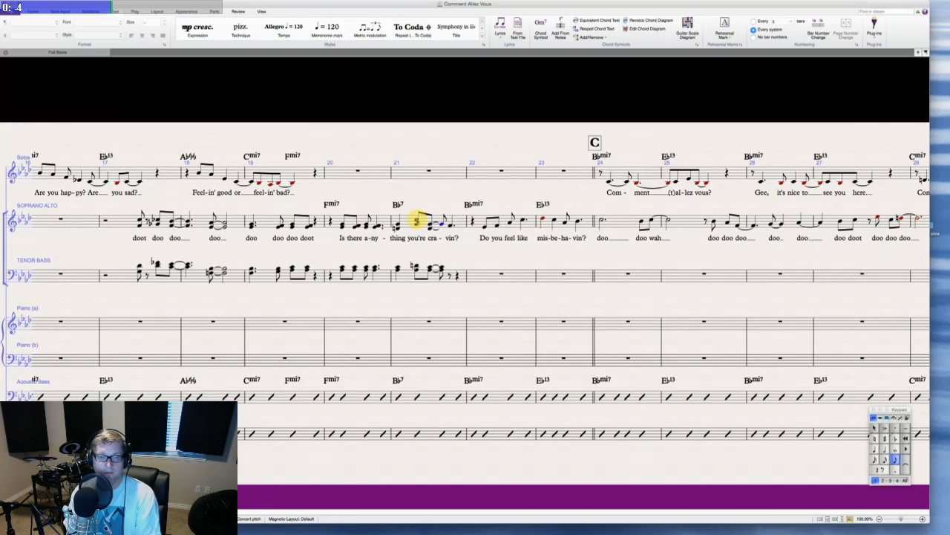
pyautogui.press('Right')
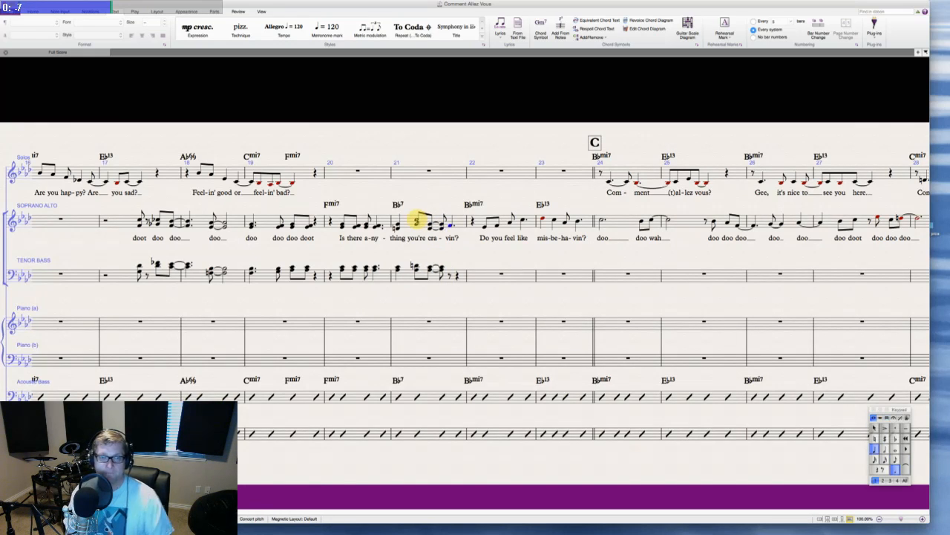
pyautogui.press('Escape')
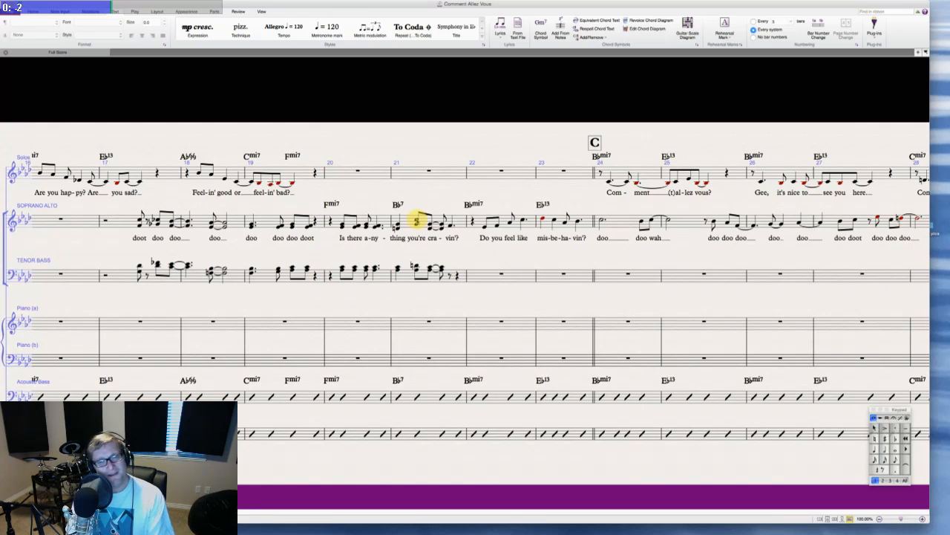
# - Finish bar 21 with a dotted-quarter chord on the Tenor Bass staff and an alto note below the closing soprano note
pyautogui.click(447, 276)
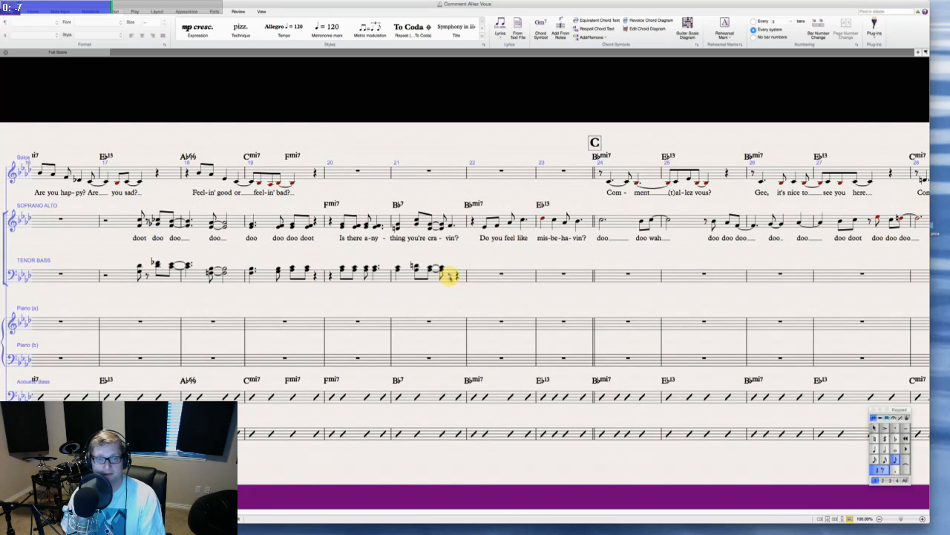
pyautogui.click(449, 226)
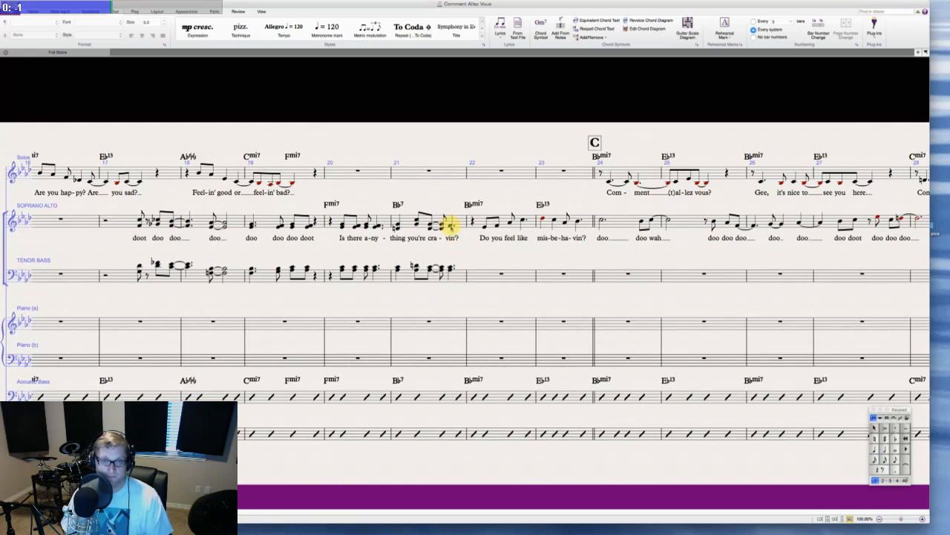
pyautogui.press('Escape')
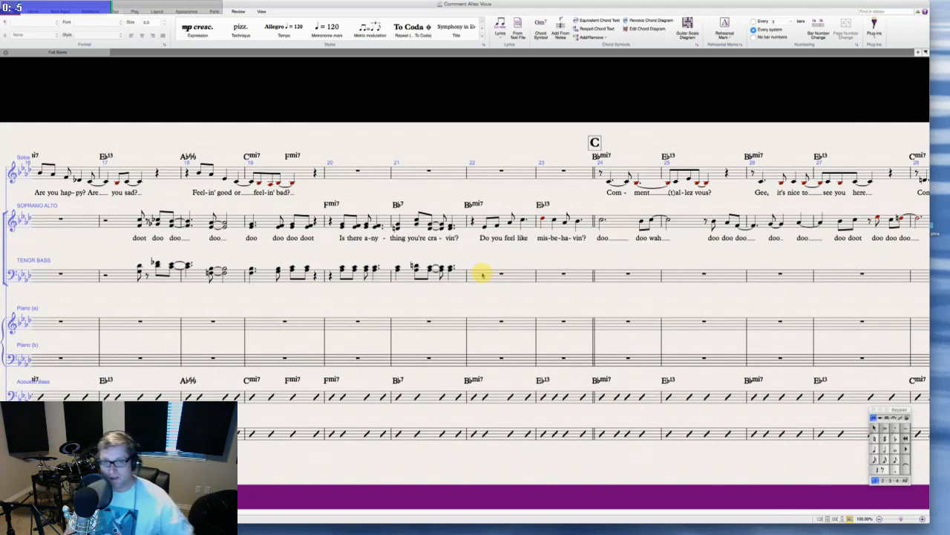
# - Add an alto note below the first melody note of bar 22, on the lyric "Do"
pyautogui.hscroll(3, 483, 267)
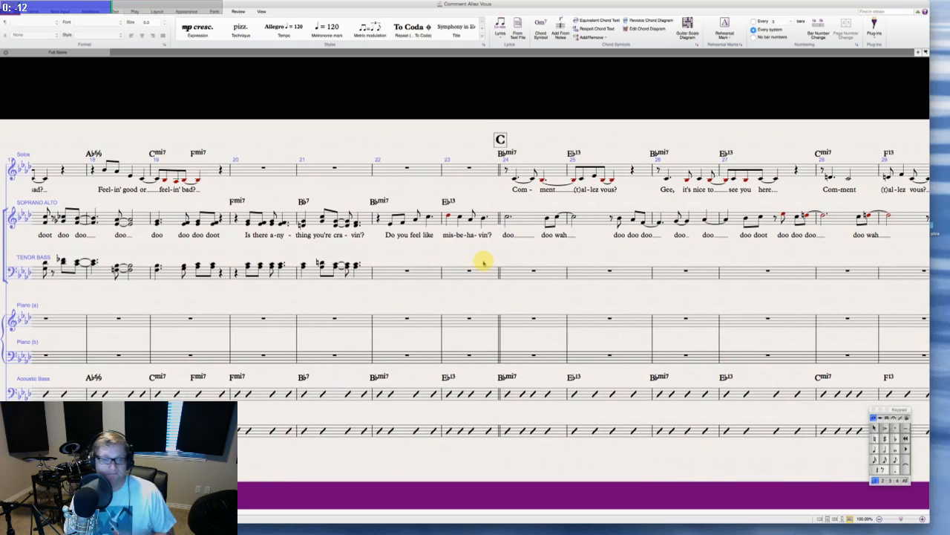
pyautogui.hscroll(1, 483, 261)
pyautogui.hscroll(6, 483, 262)
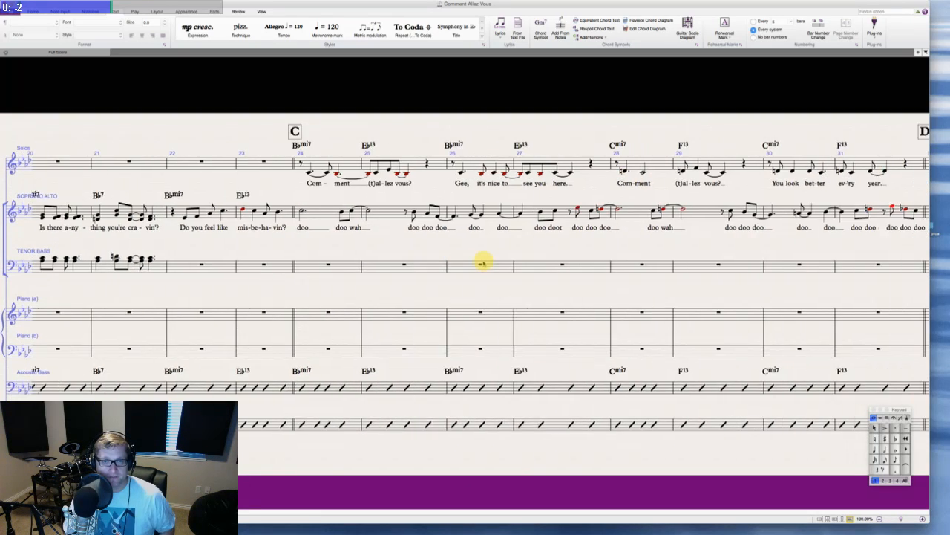
pyautogui.hscroll(-9, 483, 262)
pyautogui.hscroll(-2, 490, 297)
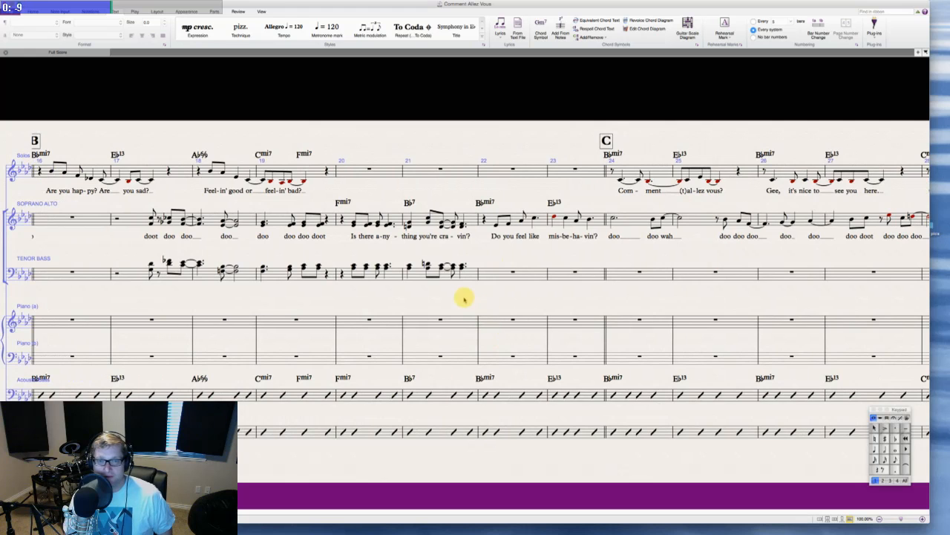
pyautogui.hscroll(4, 462, 299)
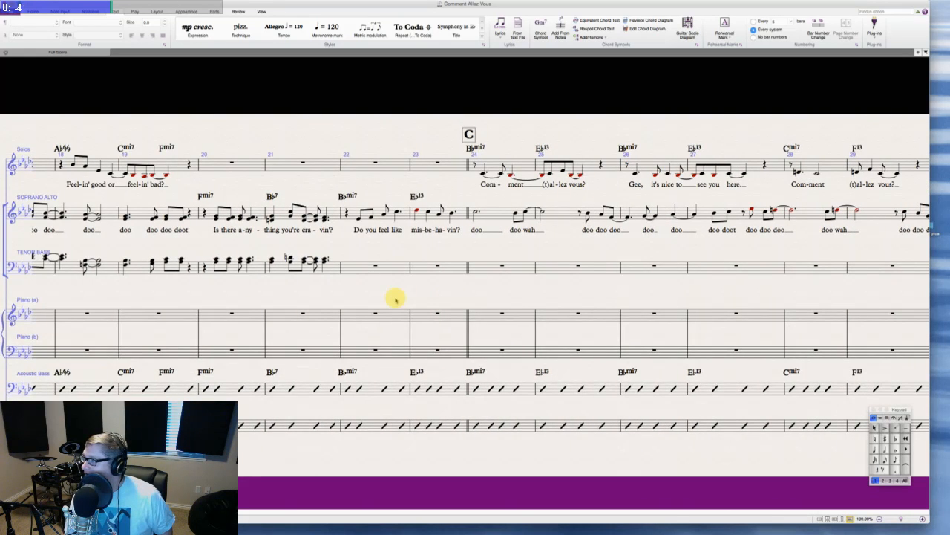
pyautogui.hscroll(-1, 396, 299)
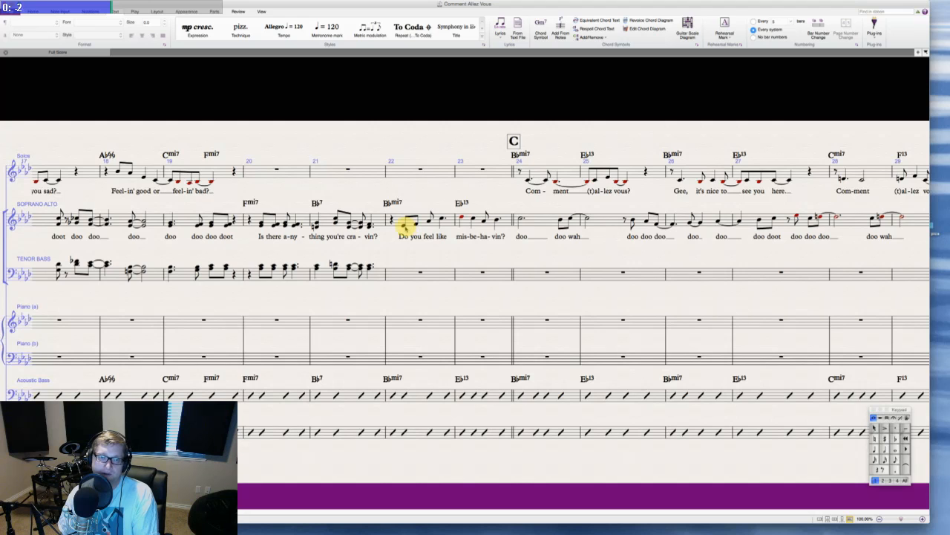
pyautogui.click(405, 223)
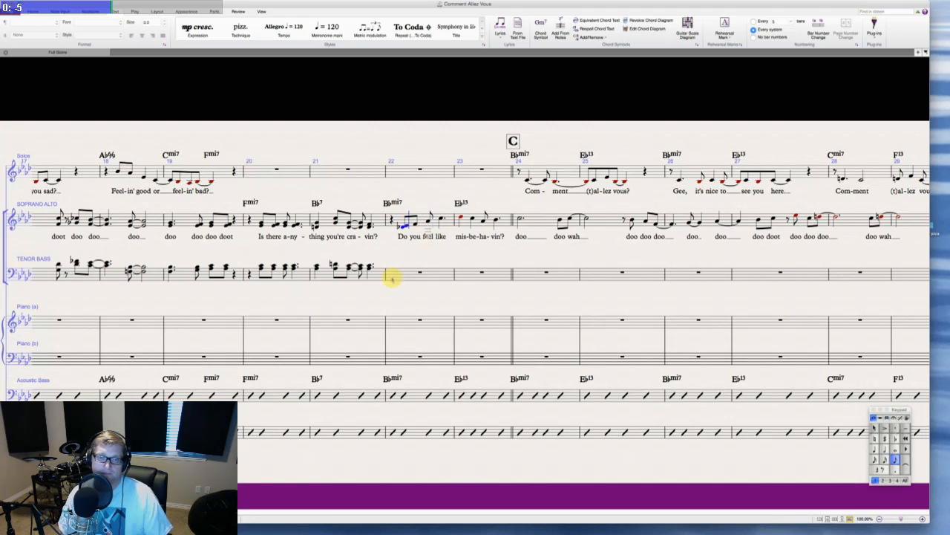
pyautogui.press('Escape')
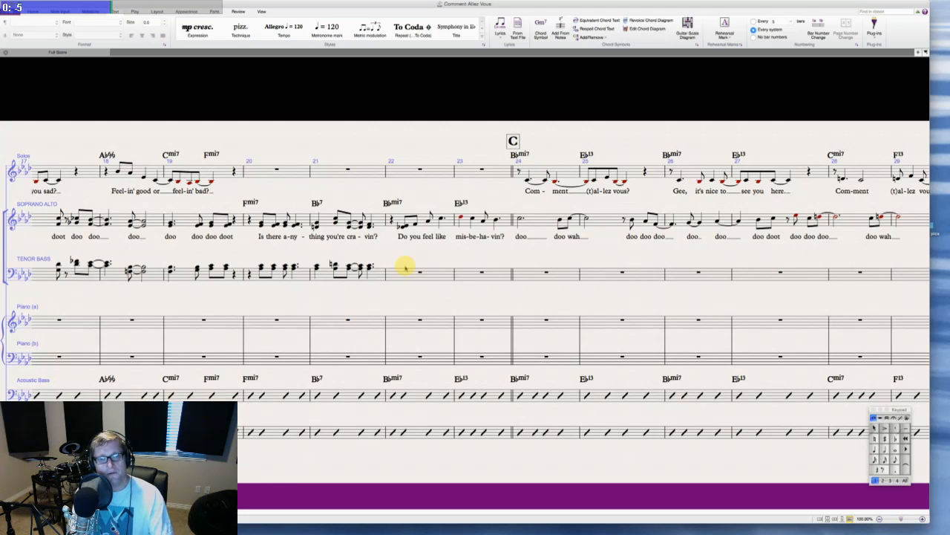
pyautogui.click(407, 222)
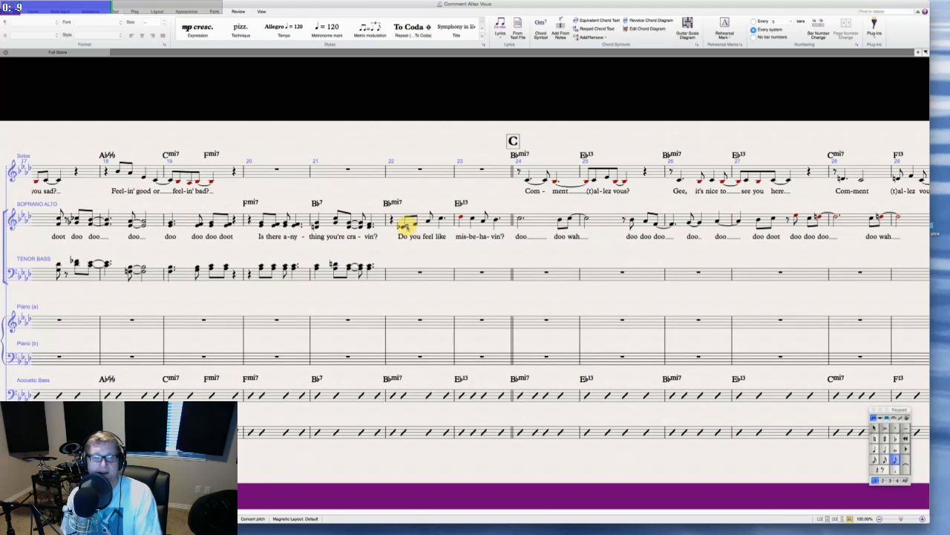
# - Enter a quarter rest and an eighth-note chord at the start of bar 22 on the Tenor Bass staff
pyautogui.click(385, 267)
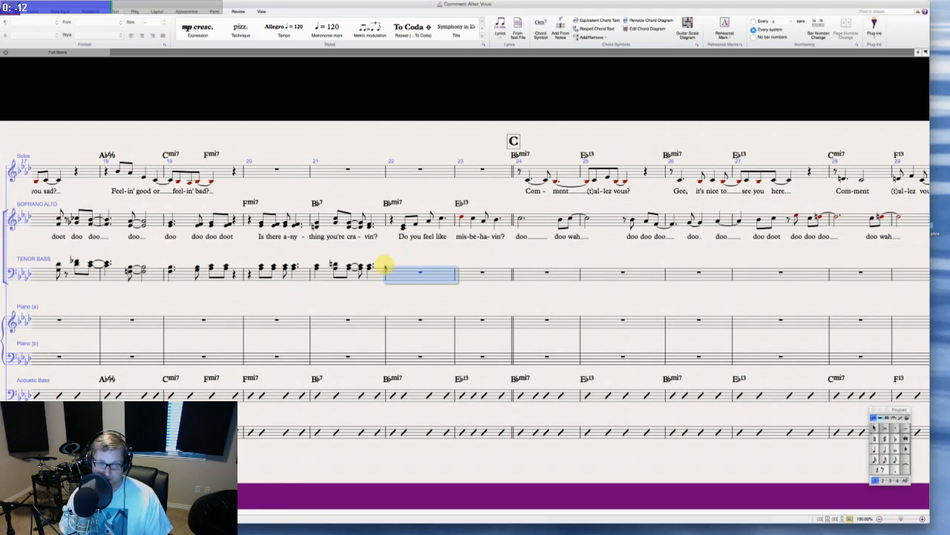
pyautogui.press('0')
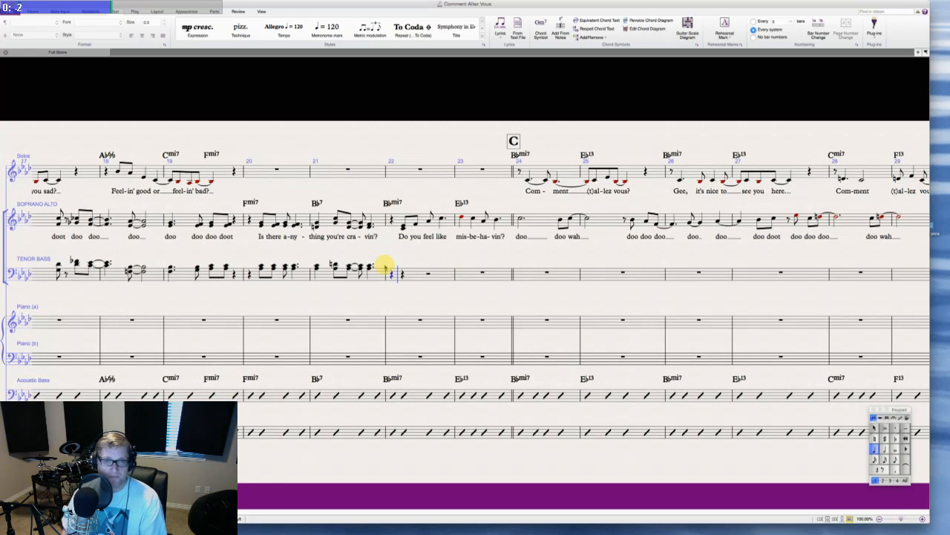
pyautogui.press('3')
pyautogui.press('Escape')
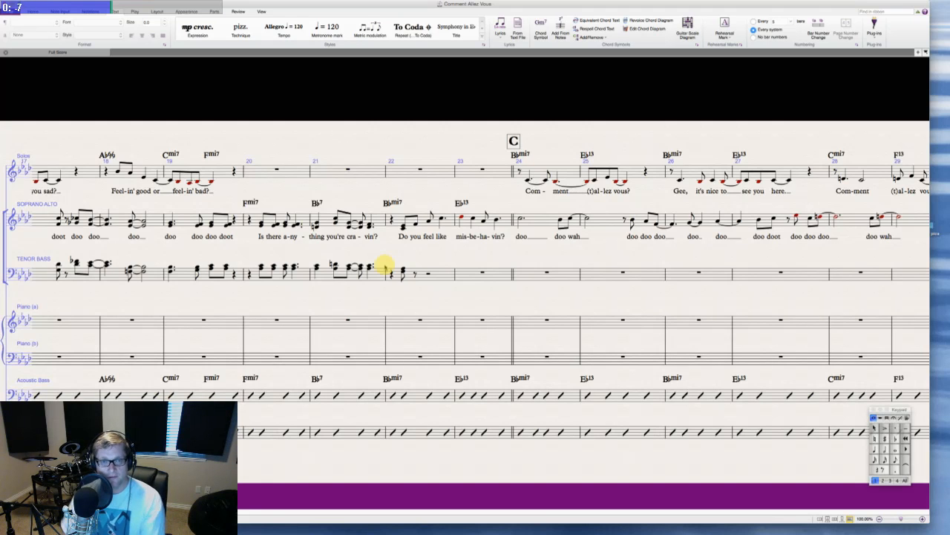
# - Add alto notes below the "you" and "feel" notes in bar 22 of the Soprano Alto staff
pyautogui.click(414, 224)
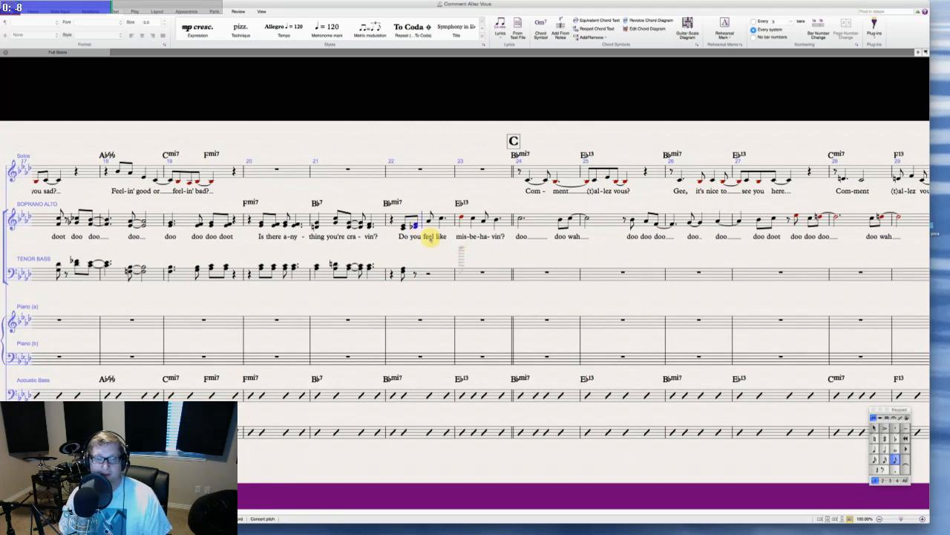
pyautogui.press('Escape')
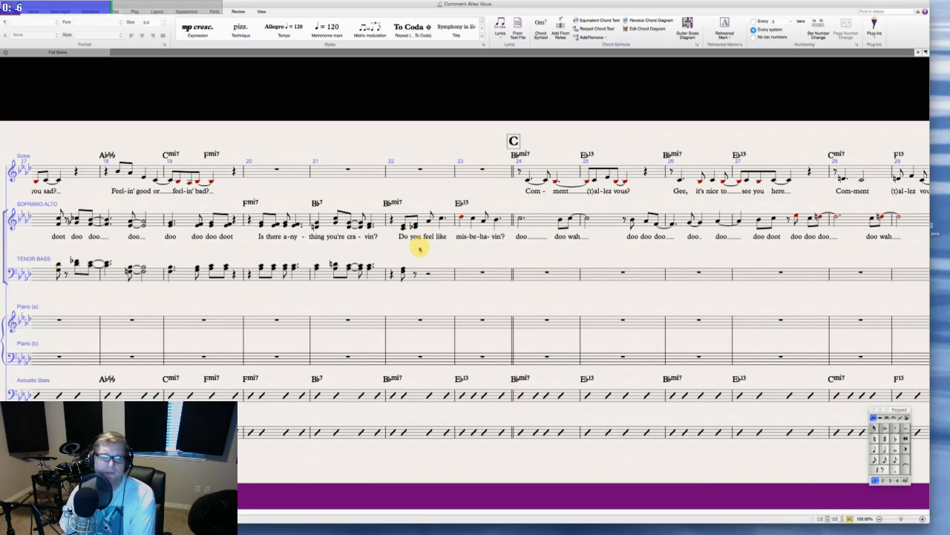
pyautogui.click(430, 220)
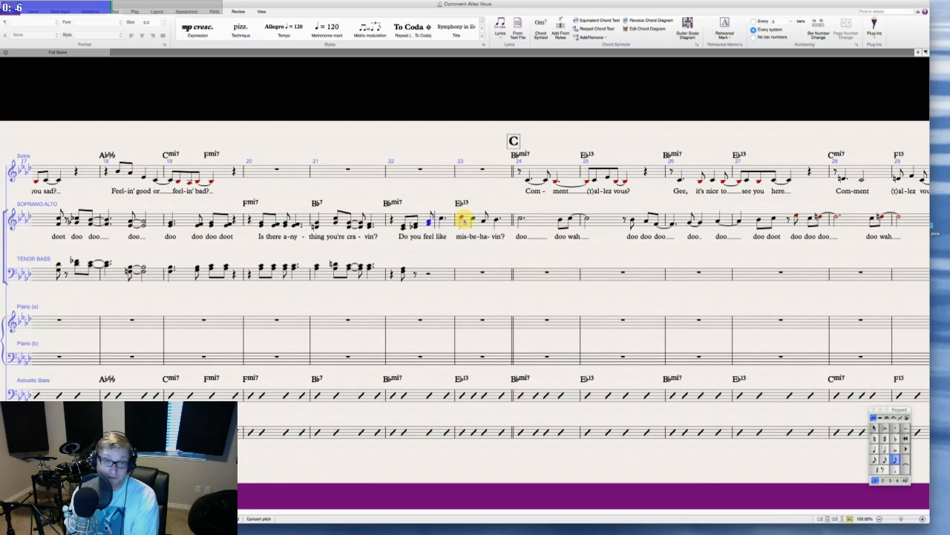
pyautogui.press('Escape')
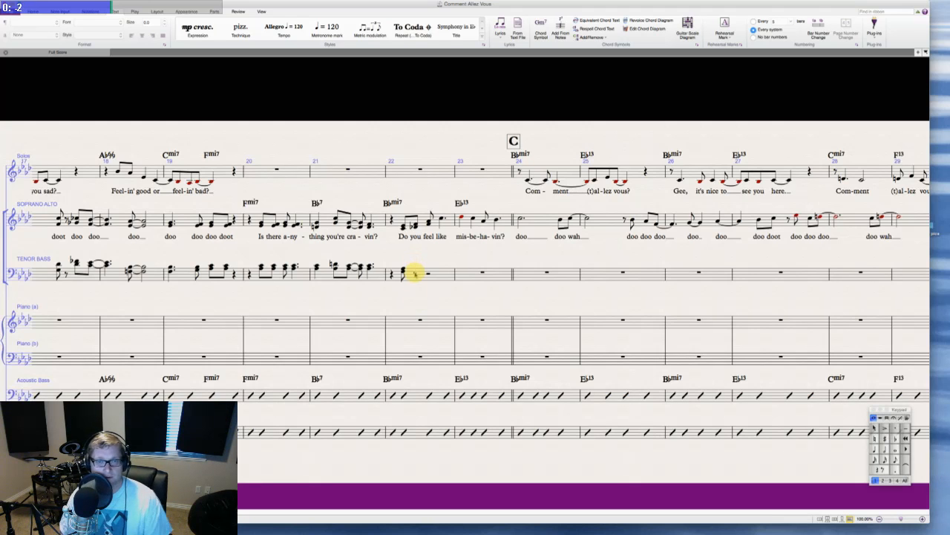
# - Enter two more eighth-note chords in bar 22 of the Tenor Bass staff under "you" and "feel", the second with a flat
pyautogui.click(415, 273)
pyautogui.press('n')
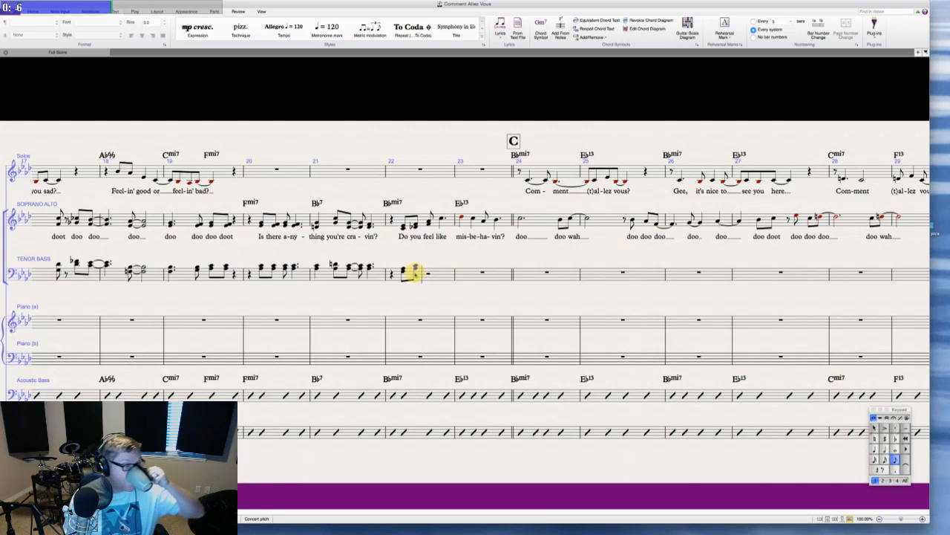
pyautogui.click(415, 269)
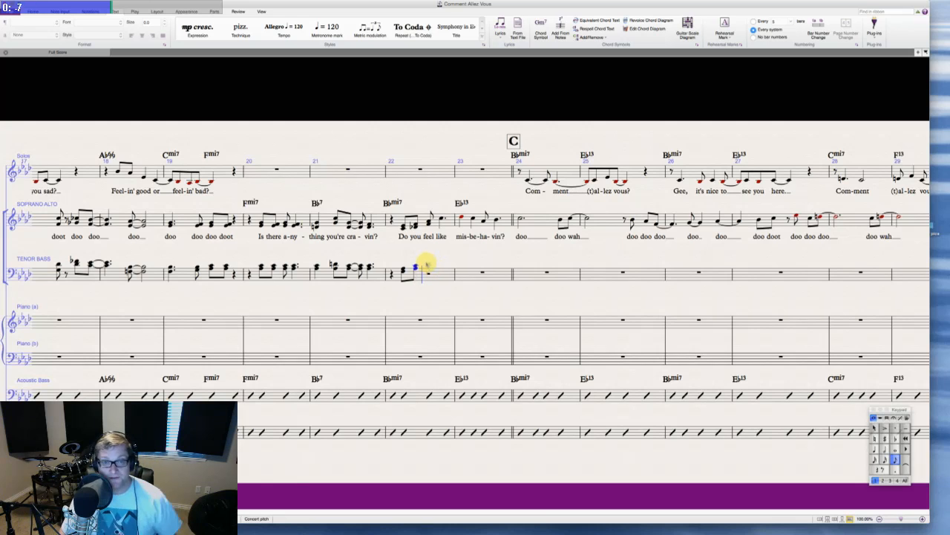
pyautogui.press('Escape')
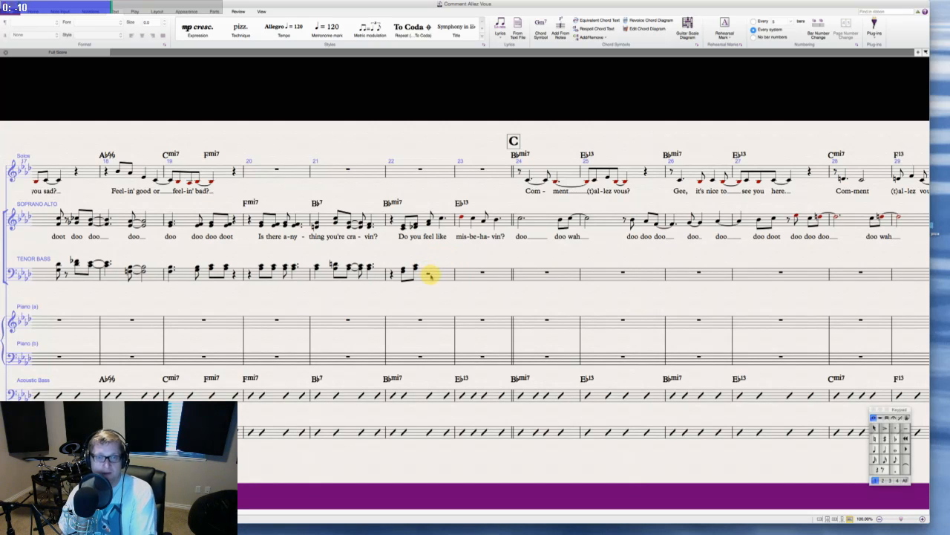
pyautogui.click(430, 275)
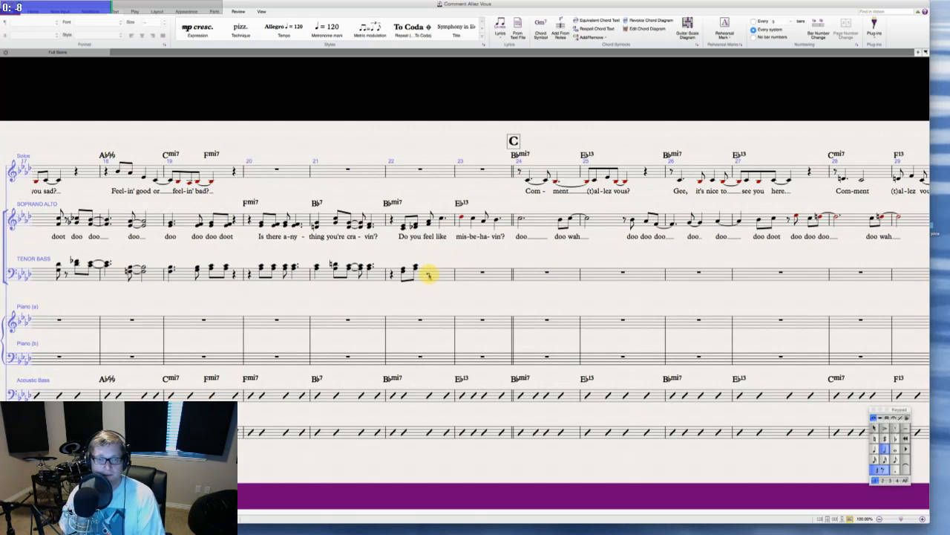
pyautogui.press('3')
pyautogui.press('Escape')
pyautogui.press('Escape')
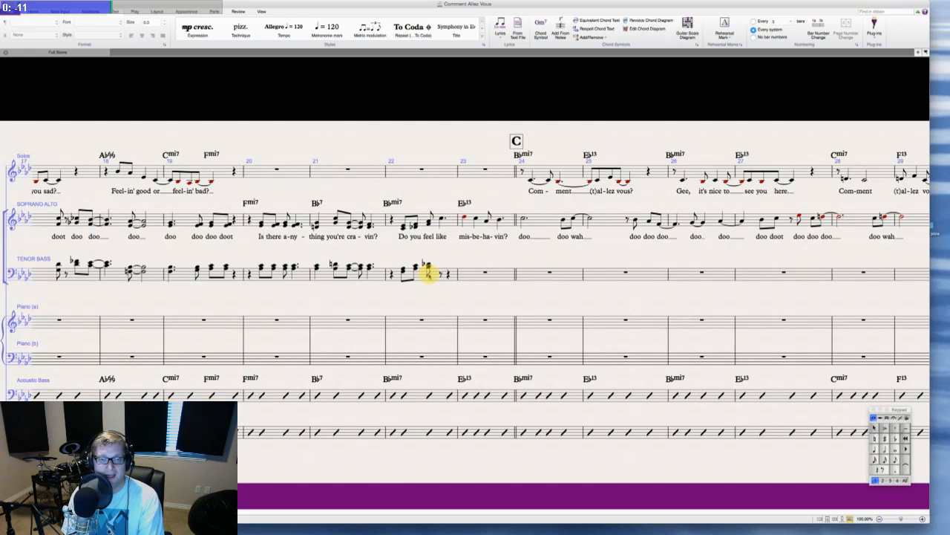
# - Complete bar 22 of the Tenor Bass staff with a dotted-quarter chord under the lyric "like"
pyautogui.click(441, 275)
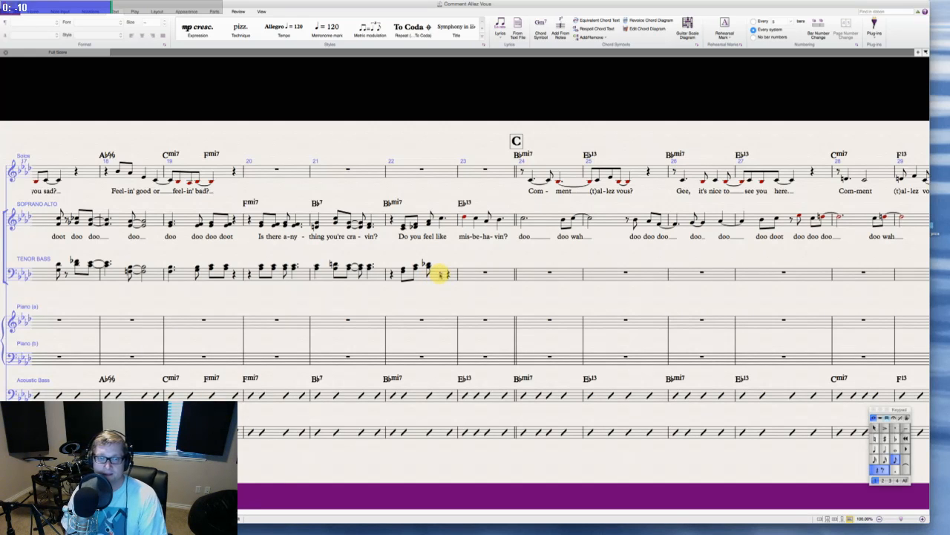
pyautogui.press('n')
pyautogui.press('4')
pyautogui.press('.')
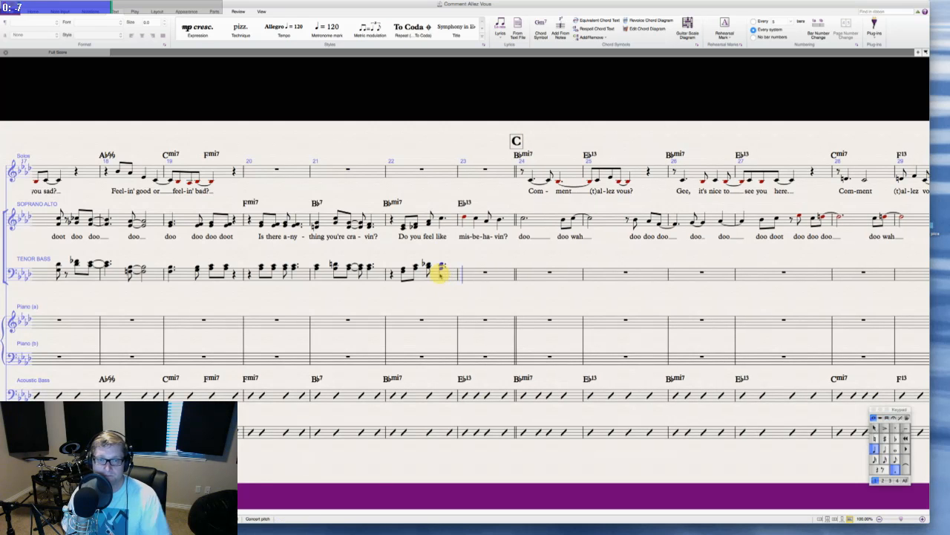
# - Add alto notes below "like" in bar 22 and below "mis" in bar 23 of the Soprano Alto staff
pyautogui.click(444, 218)
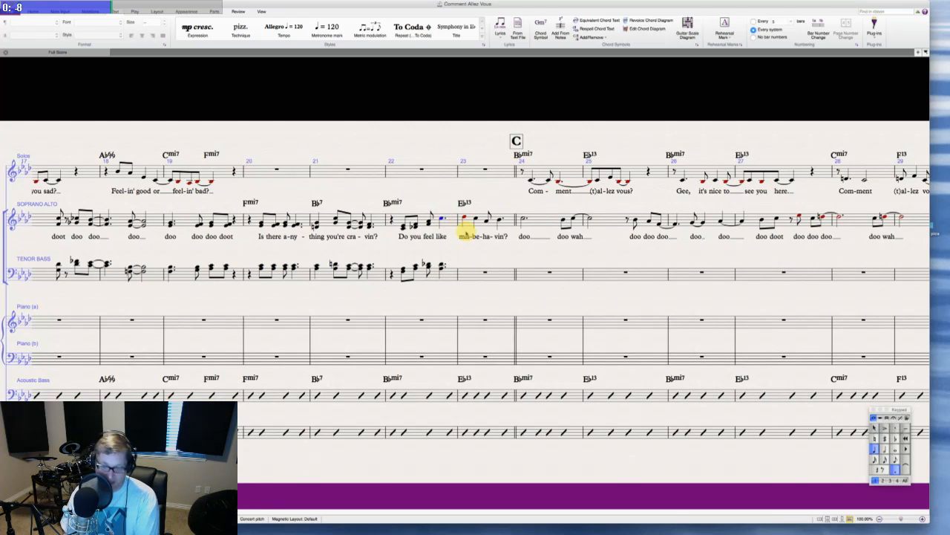
pyautogui.press('Escape')
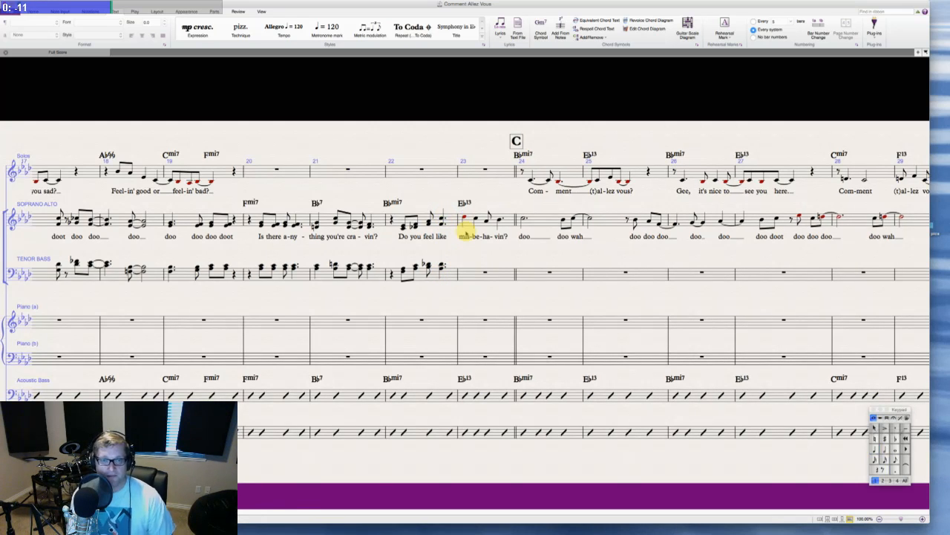
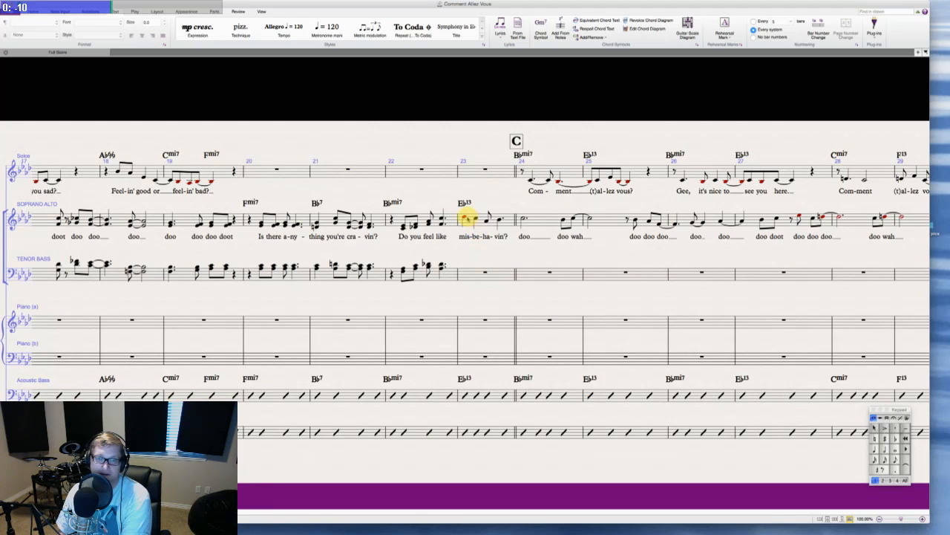
pyautogui.click(465, 218)
pyautogui.press('Escape')
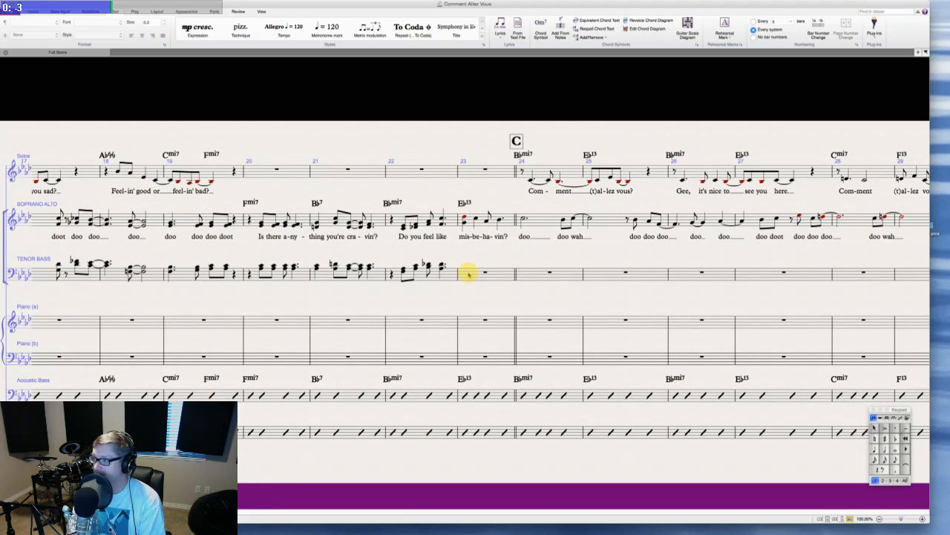
# - Enter two quarter-note chords on the first two beats of bar 23 in the Tenor Bass staff
pyautogui.click(468, 274)
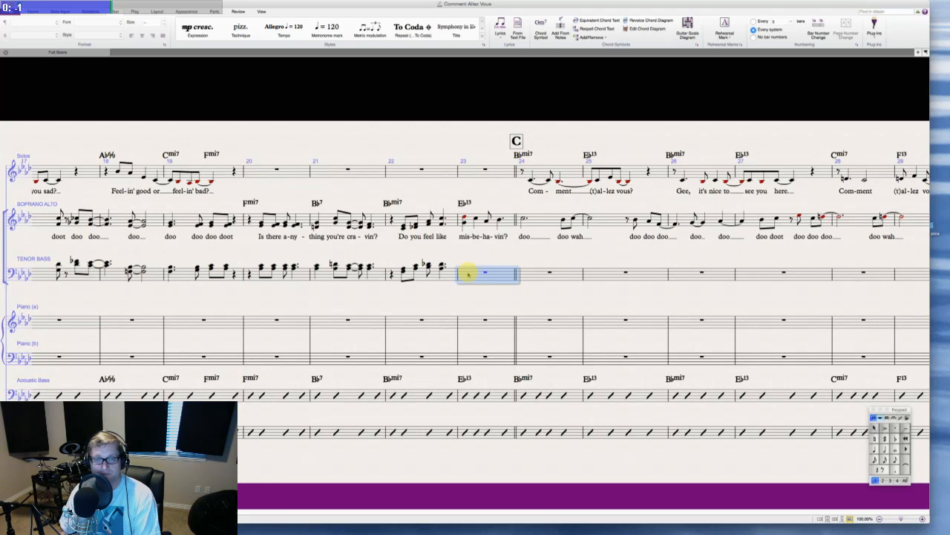
pyautogui.press('super+v')
pyautogui.press('Escape')
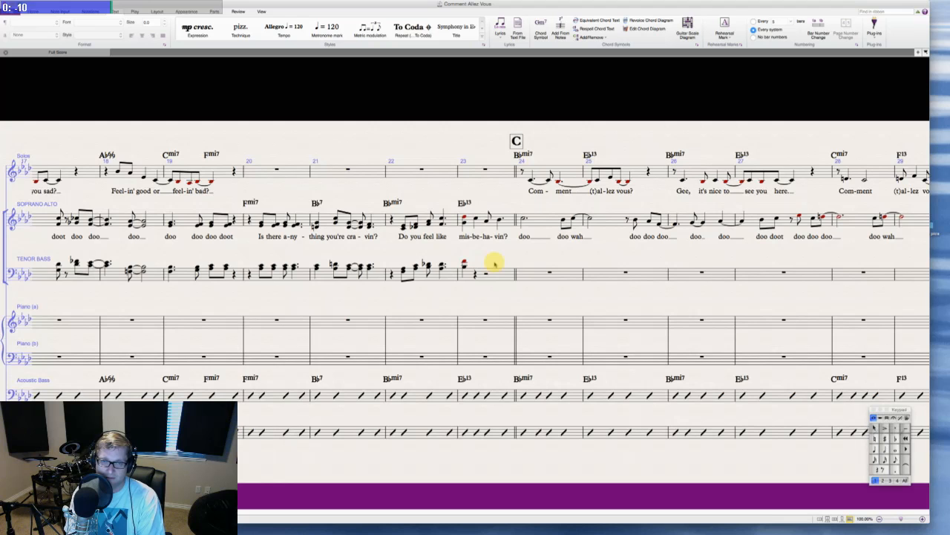
pyautogui.click(476, 275)
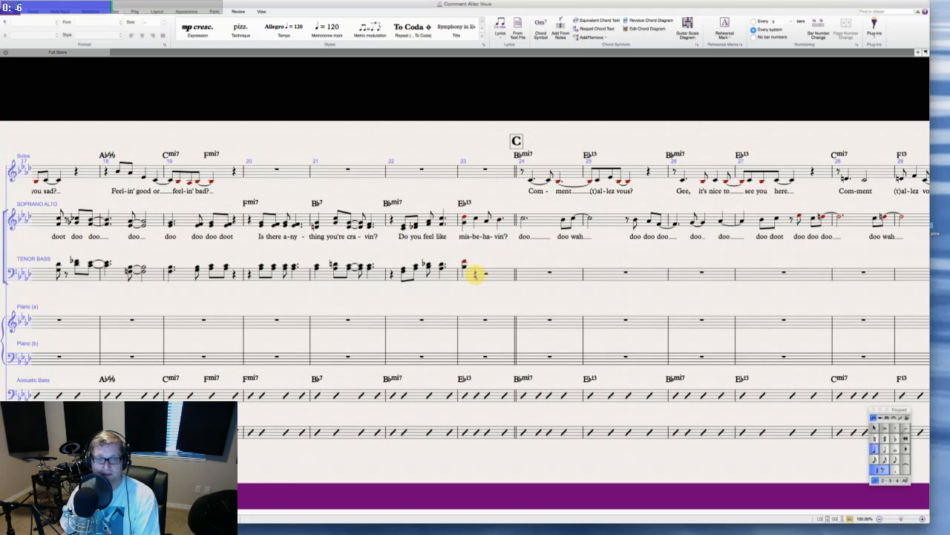
pyautogui.press('Escape')
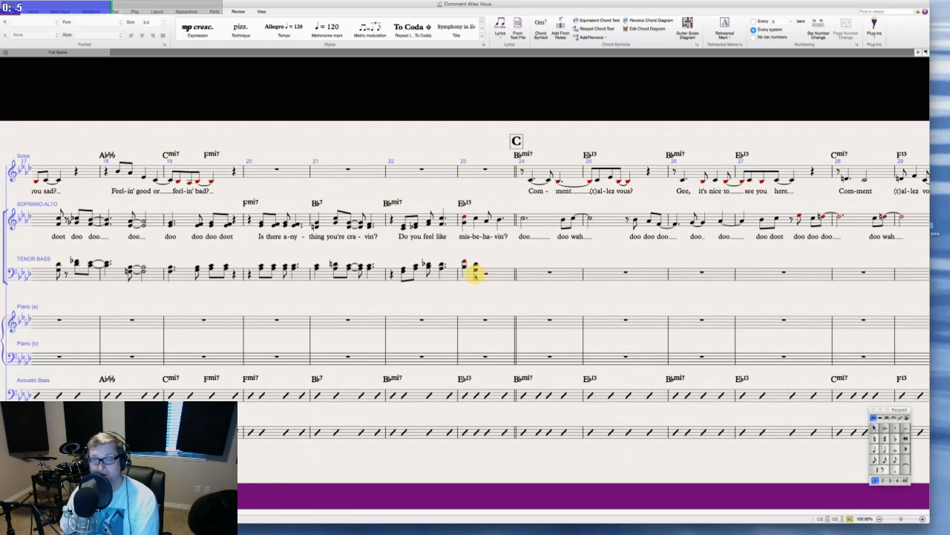
# - Add alto notes below the "be" and "vin'" notes in bar 23 of the Soprano Alto staff
pyautogui.click(477, 218)
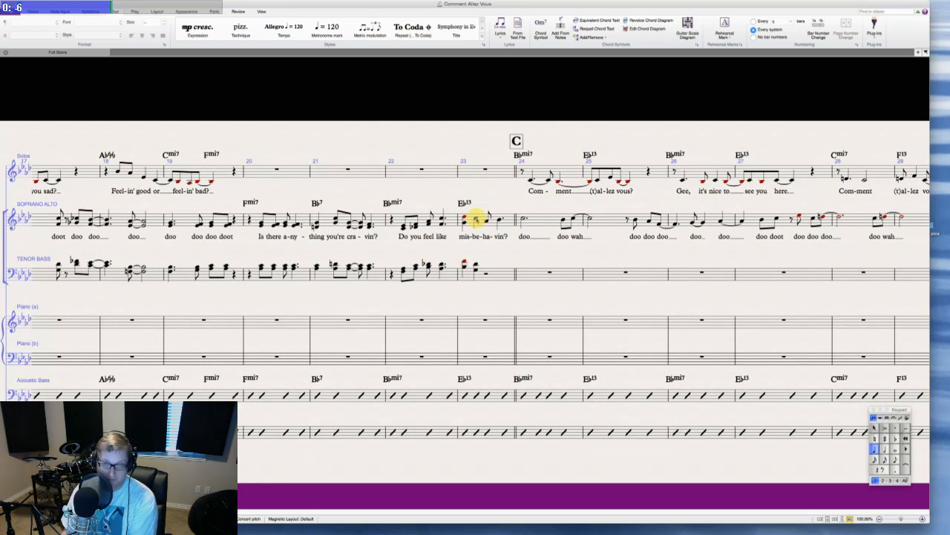
pyautogui.press('Escape')
pyautogui.press('Escape')
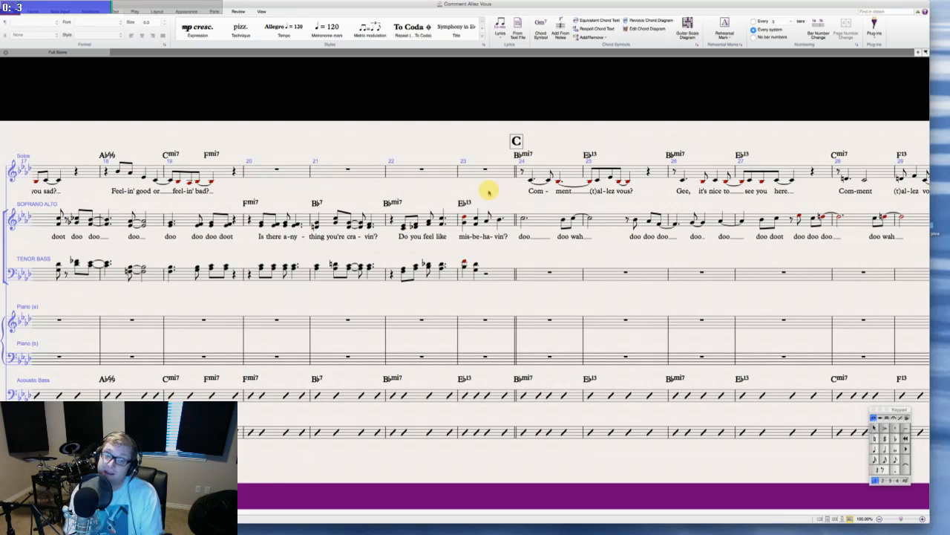
pyautogui.click(500, 219)
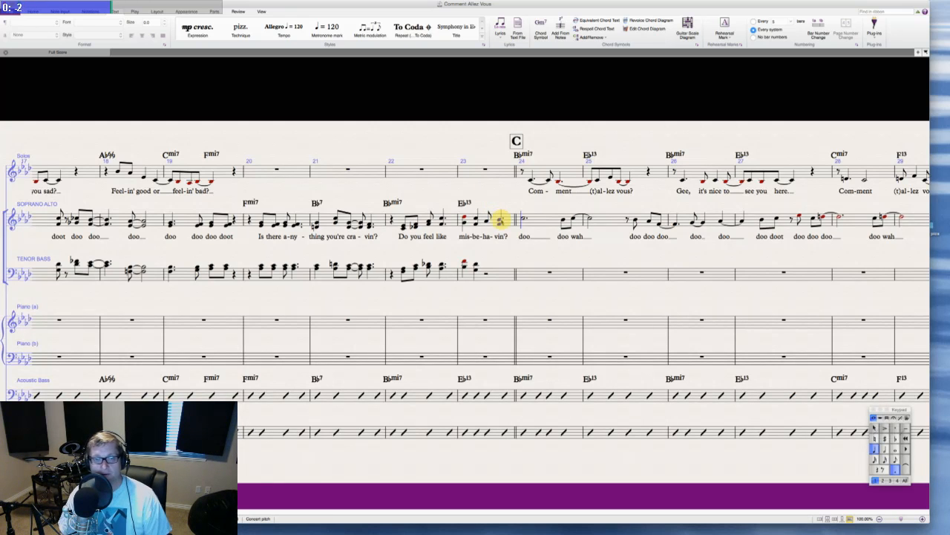
pyautogui.press('Escape')
pyautogui.press('Escape')
# - Enter a dotted-quarter chord under "vin'" in bar 23 of the Tenor Bass staff, with an eighth rest before it
pyautogui.click(486, 274)
pyautogui.press('3')
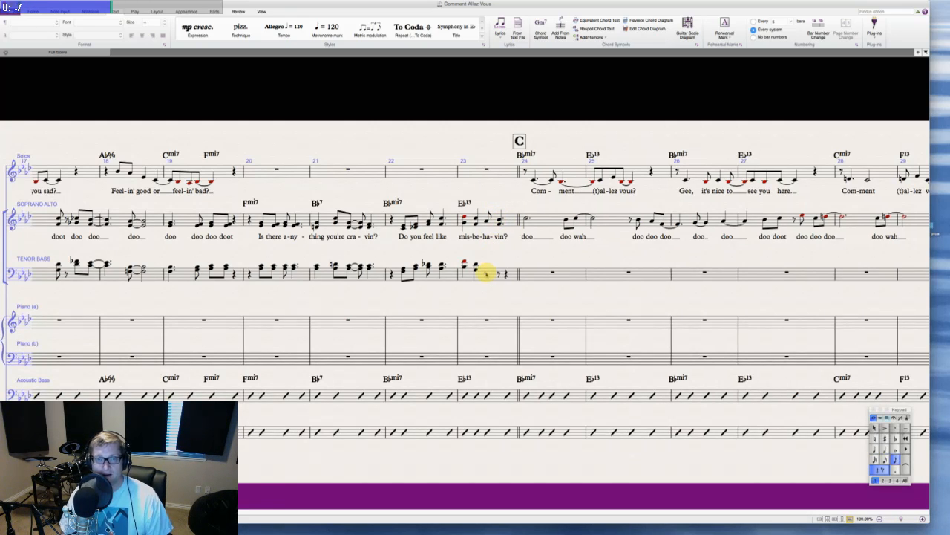
pyautogui.press('4')
pyautogui.press('.')
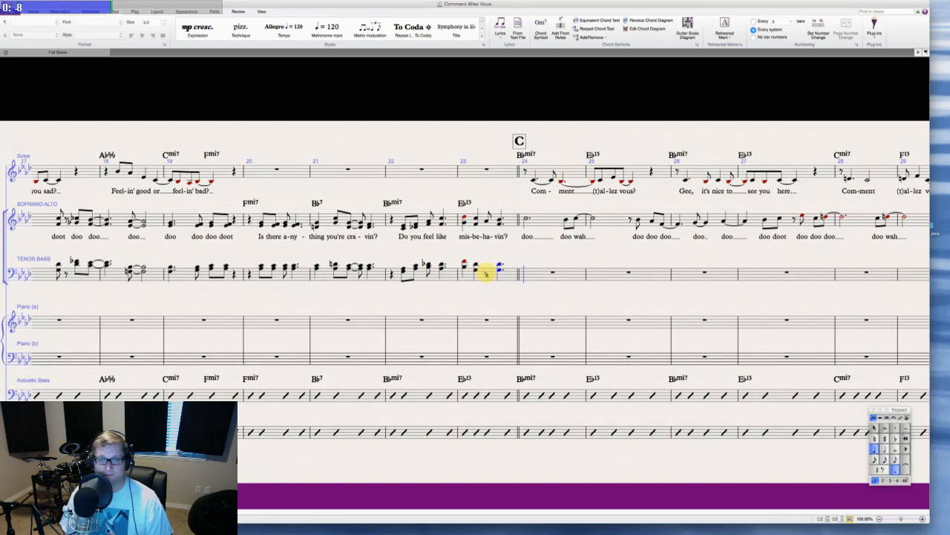
pyautogui.press('Escape')
pyautogui.press('Escape')
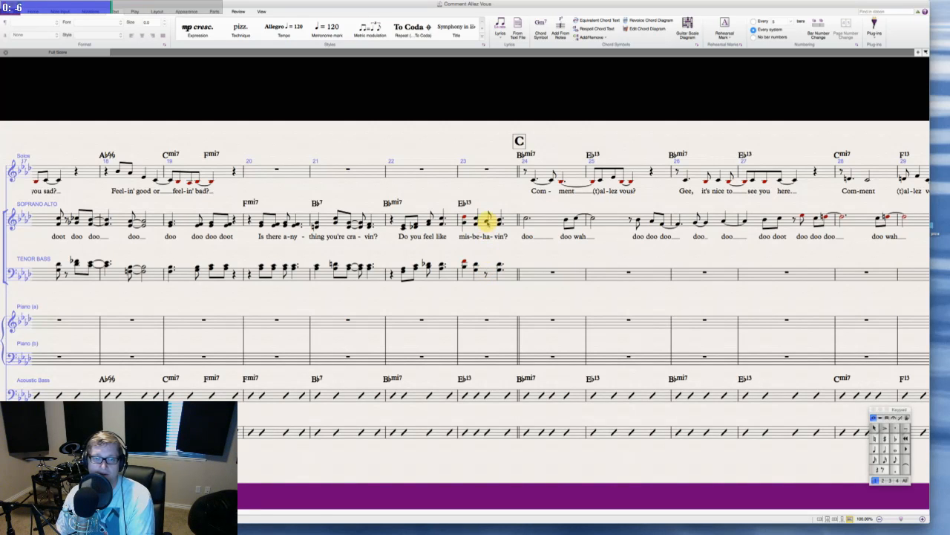
# - Add the alto note below "ha" in bar 23 and enter the matching eighth-note chord in the Tenor Bass staff
pyautogui.click(487, 221)
pyautogui.click(488, 277)
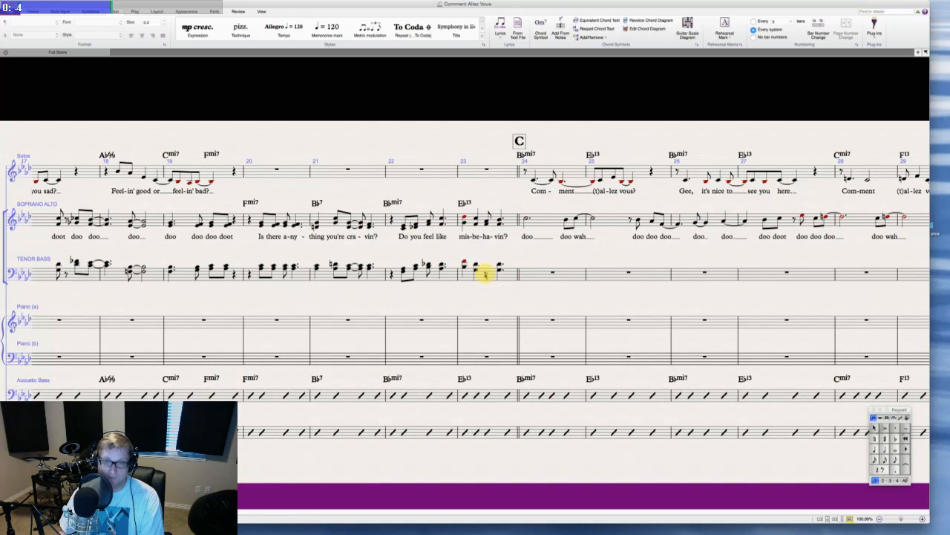
pyautogui.press('c')
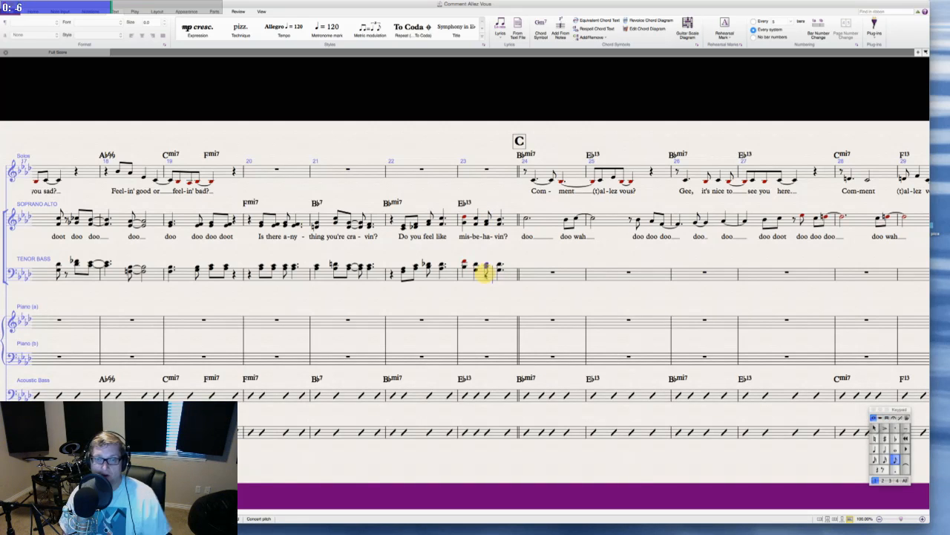
pyautogui.press('Escape')
pyautogui.press('Escape')
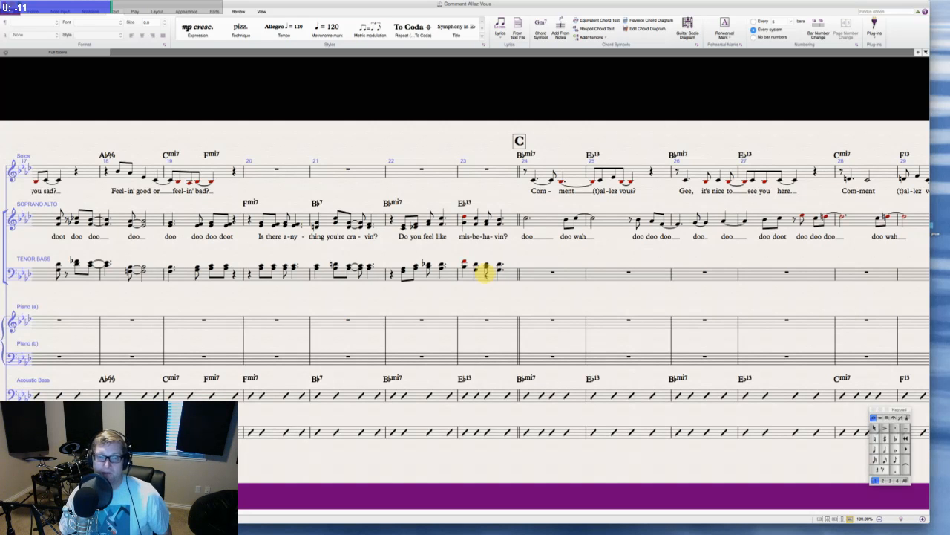
# - Stack harmony notes below the dotted-half "doo" at the start of bar 24 in the Soprano Alto staff
pyautogui.hscroll(-10, 485, 273)
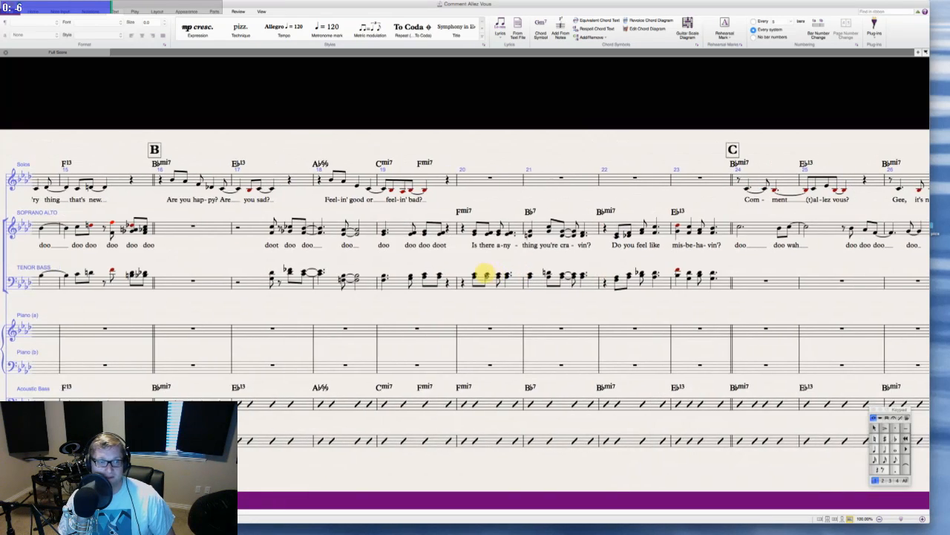
pyautogui.hscroll(-10, 485, 273)
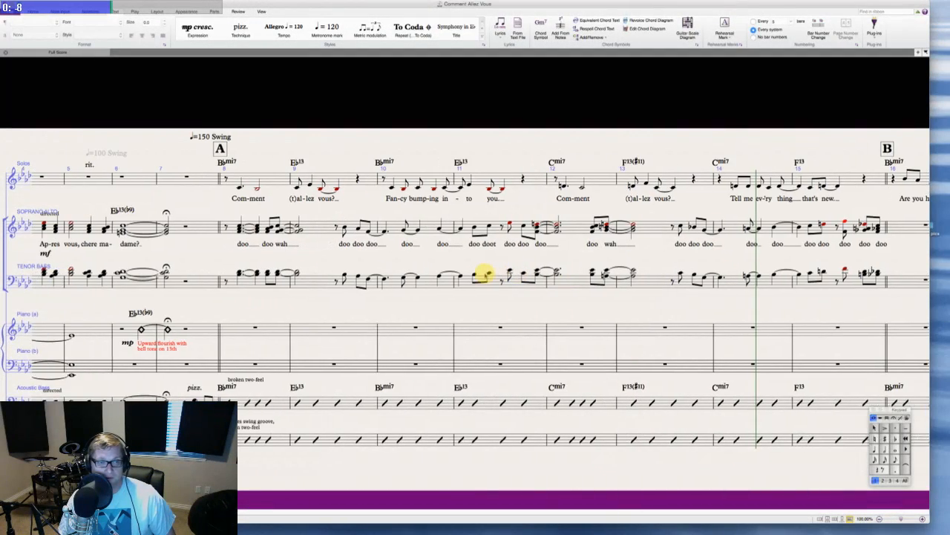
pyautogui.hscroll(15, 485, 273)
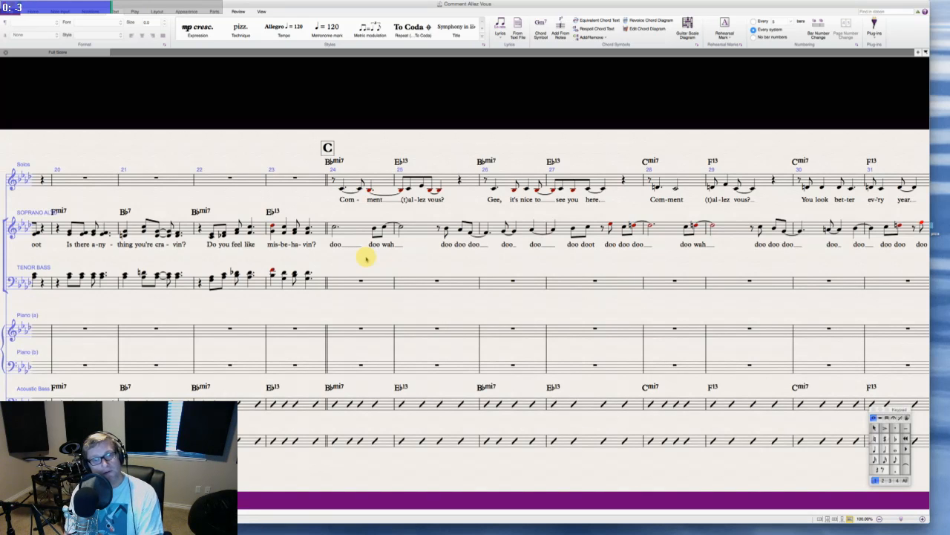
pyautogui.click(334, 229)
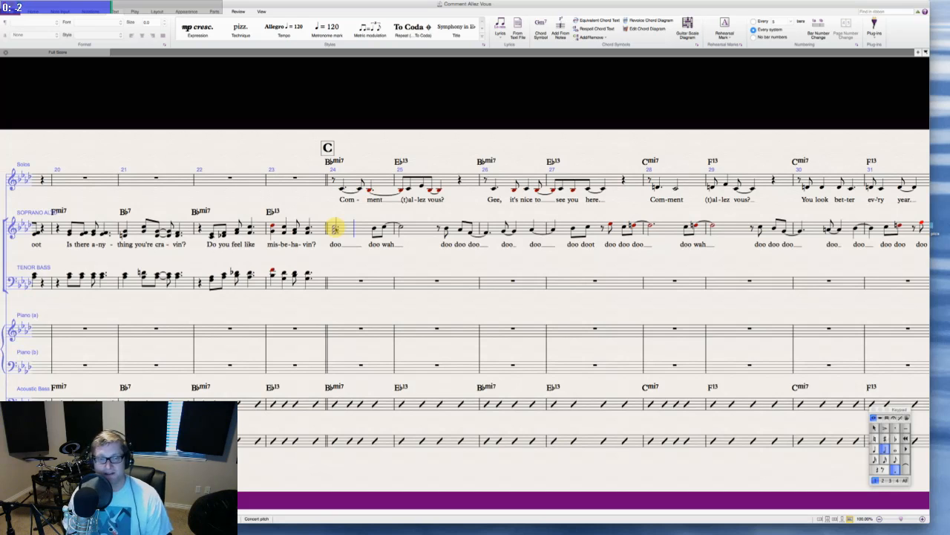
pyautogui.press('Escape')
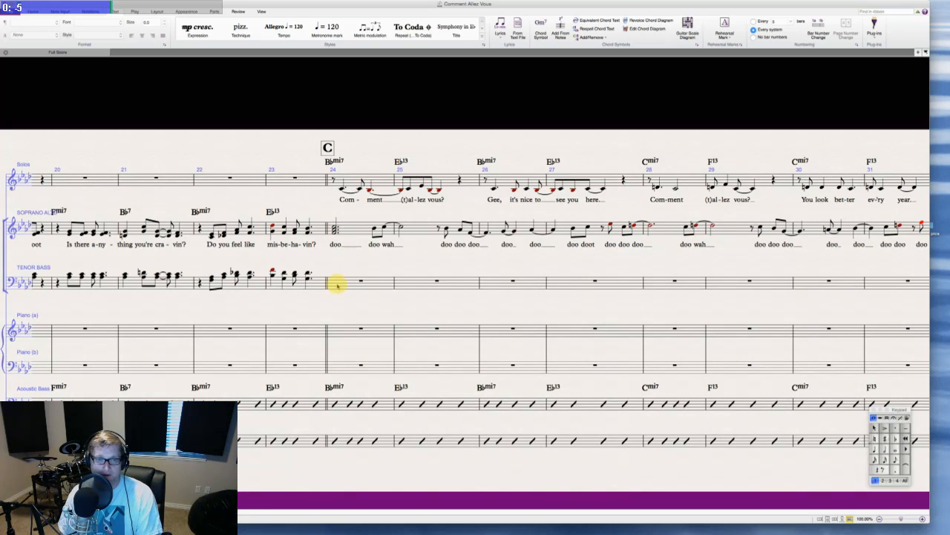
# - Enter a dotted-half chord at the start of bar 24 in the Tenor Bass staff
pyautogui.click(337, 285)
pyautogui.press('5')
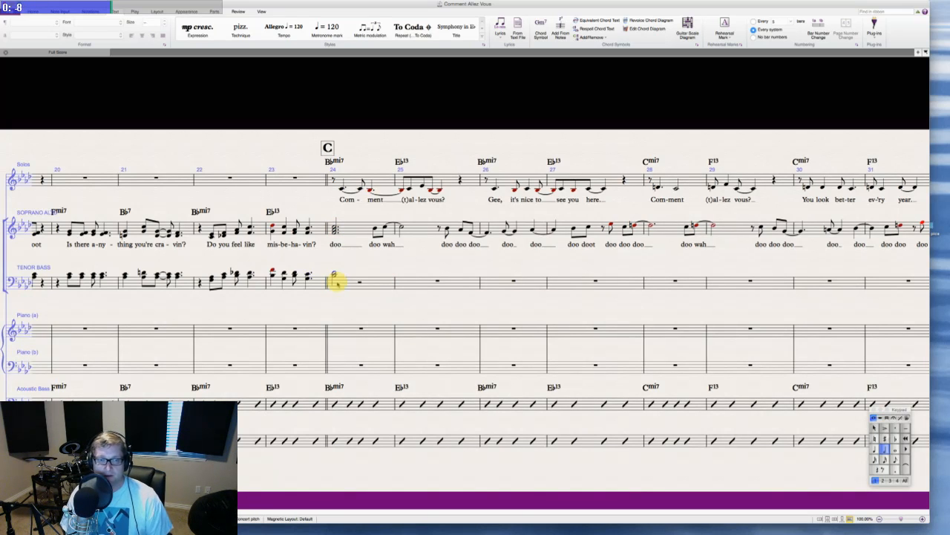
pyautogui.press('.')
pyautogui.press('Escape')
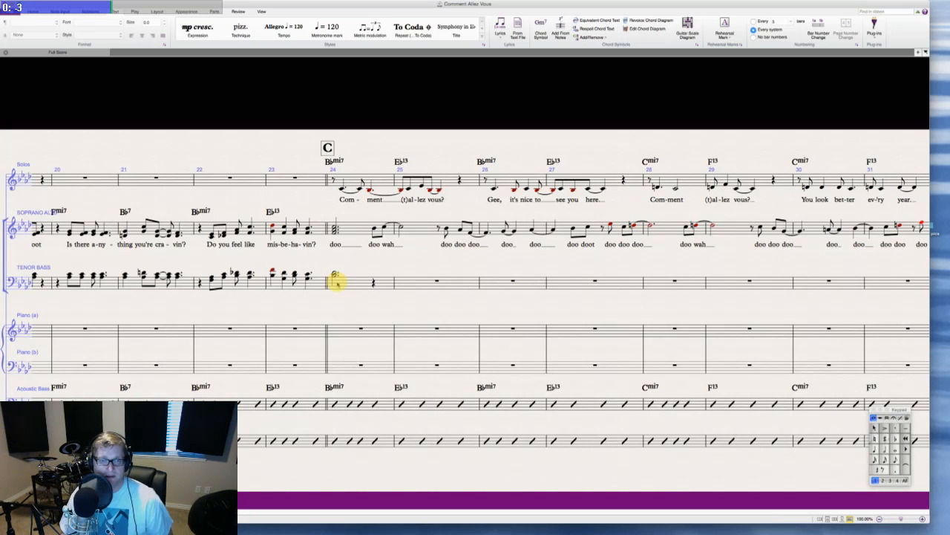
# - Copy the Soprano Alto and Tenor Bass passage from "doo wah" in bar 8 through bar 15 and paste it from beat 4 of bar 24
pyautogui.press('space')
pyautogui.hscroll(-5, 337, 284)
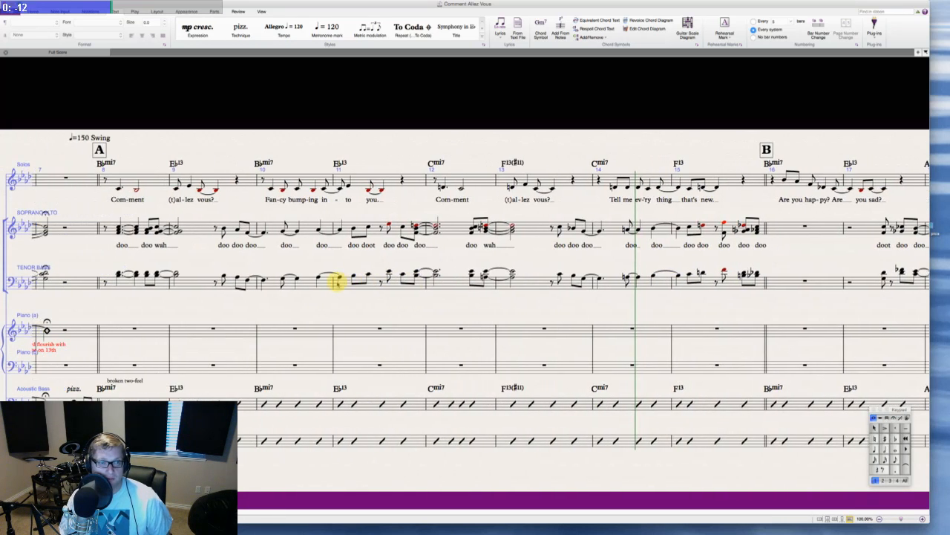
pyautogui.click(148, 226)
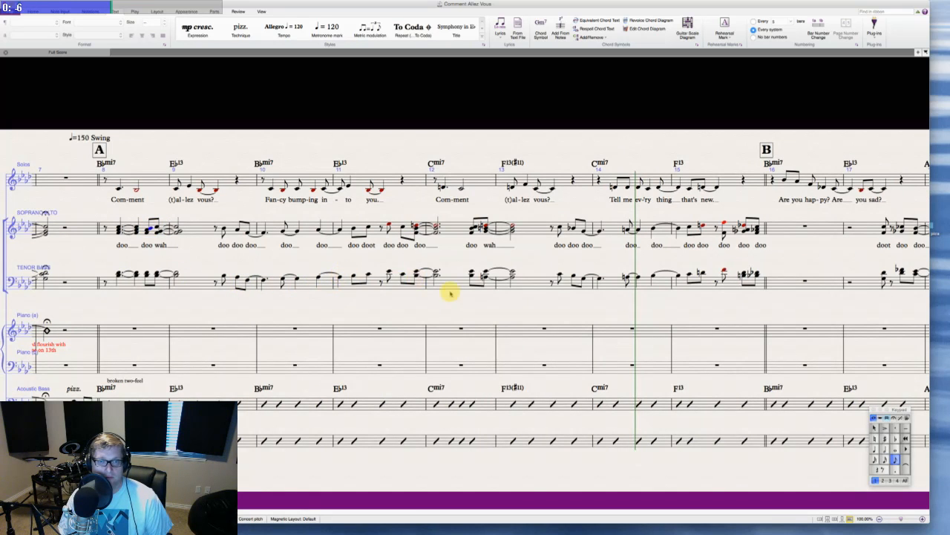
pyautogui.hscroll(10, 446, 289)
pyautogui.hscroll(8, 478, 298)
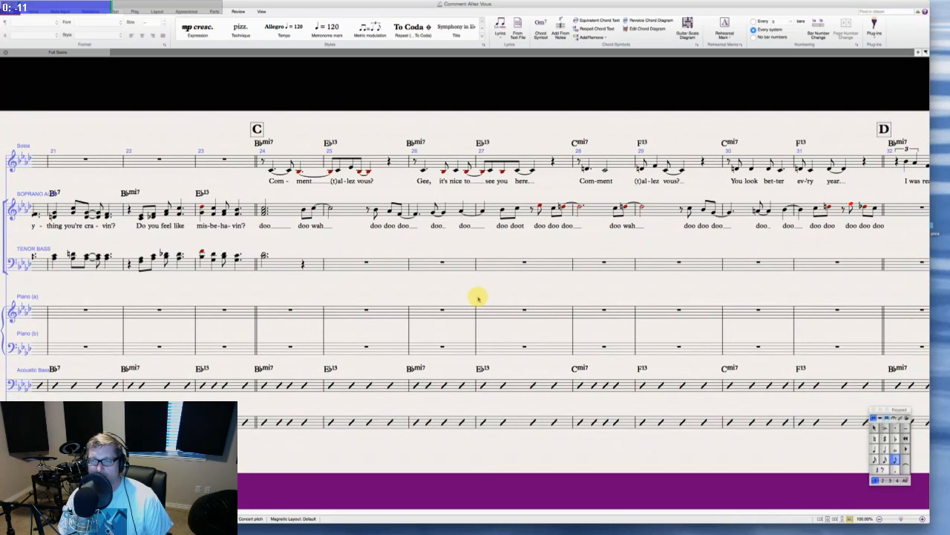
pyautogui.hscroll(-15, 478, 298)
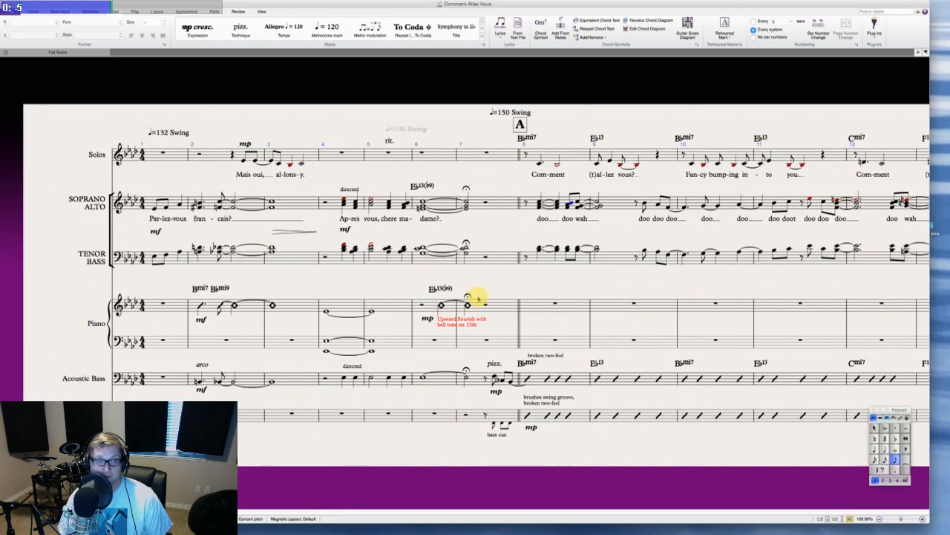
pyautogui.hscroll(5, 340, 272)
pyautogui.hscroll(-5, 342, 273)
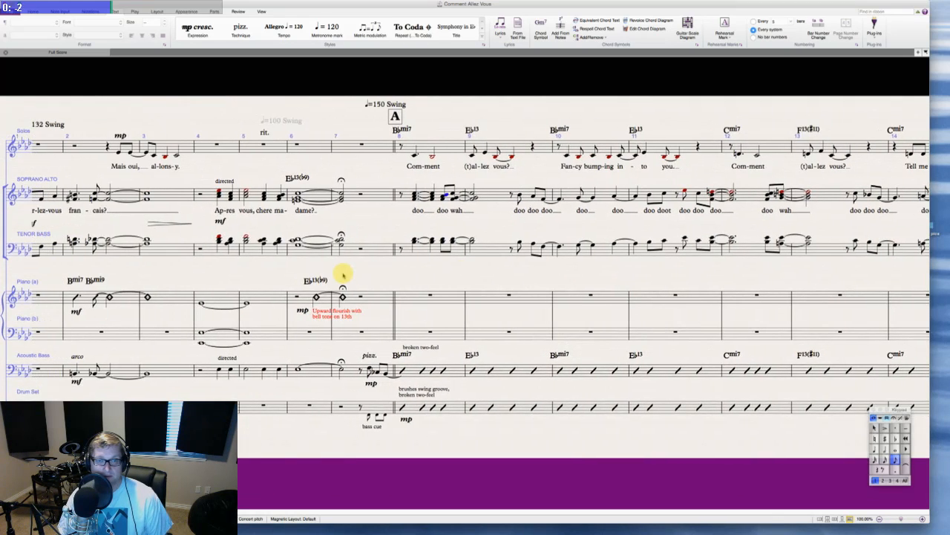
pyautogui.hscroll(6, 343, 275)
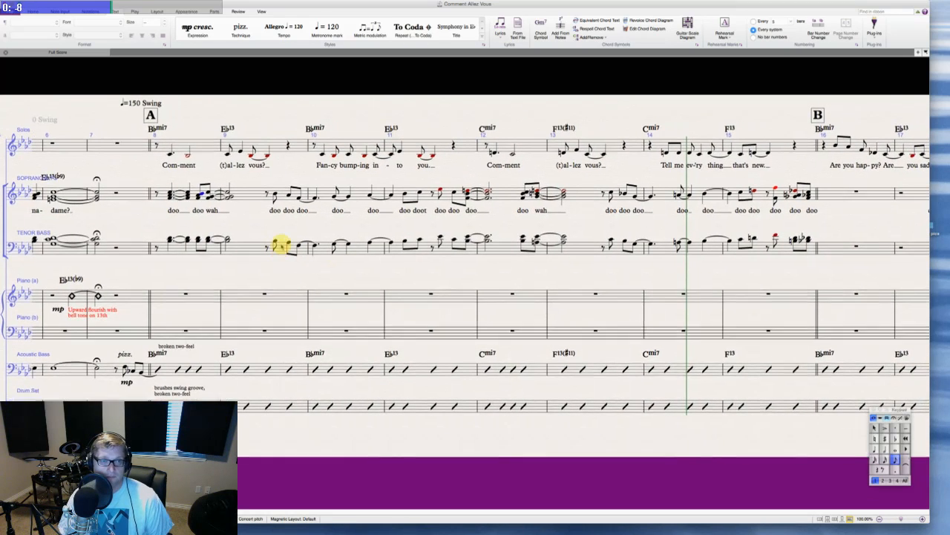
pyautogui.hscroll(8, 452, 265)
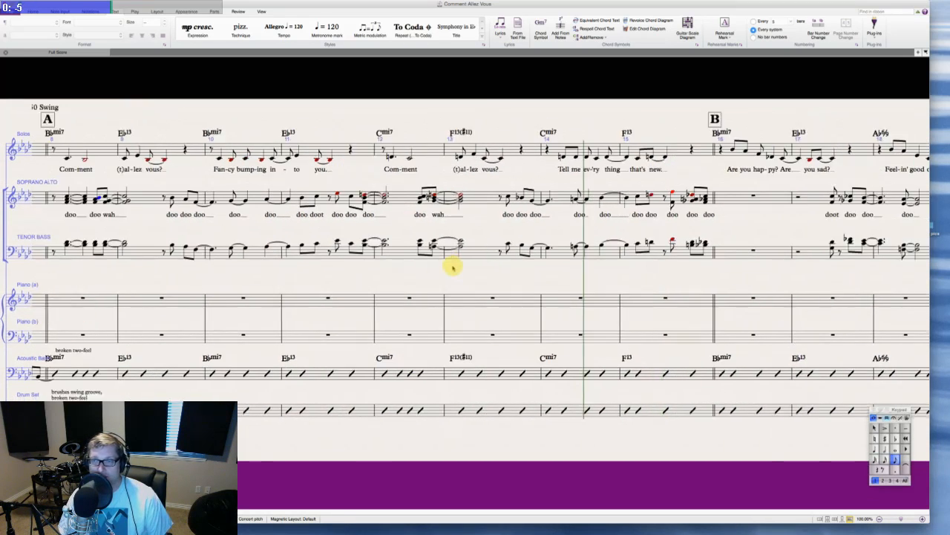
pyautogui.keyDown('shift'); pyautogui.click(420, 255); pyautogui.keyUp('shift')
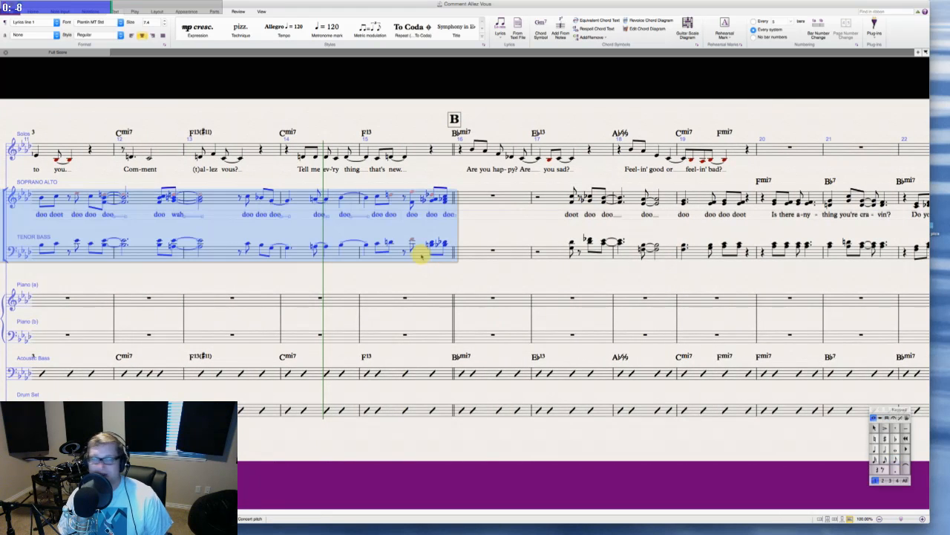
pyautogui.hscroll(-5, 420, 255)
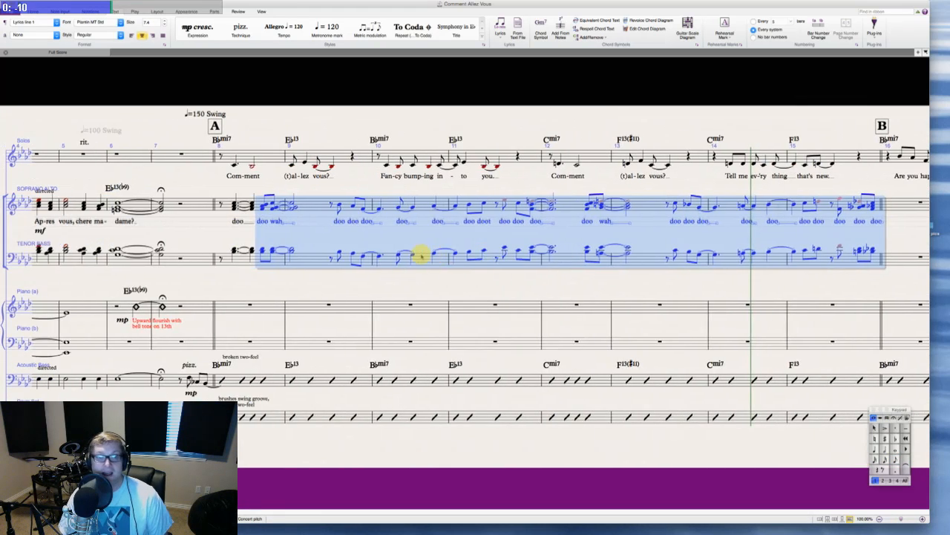
pyautogui.hscroll(5, 420, 254)
pyautogui.hscroll(15, 420, 255)
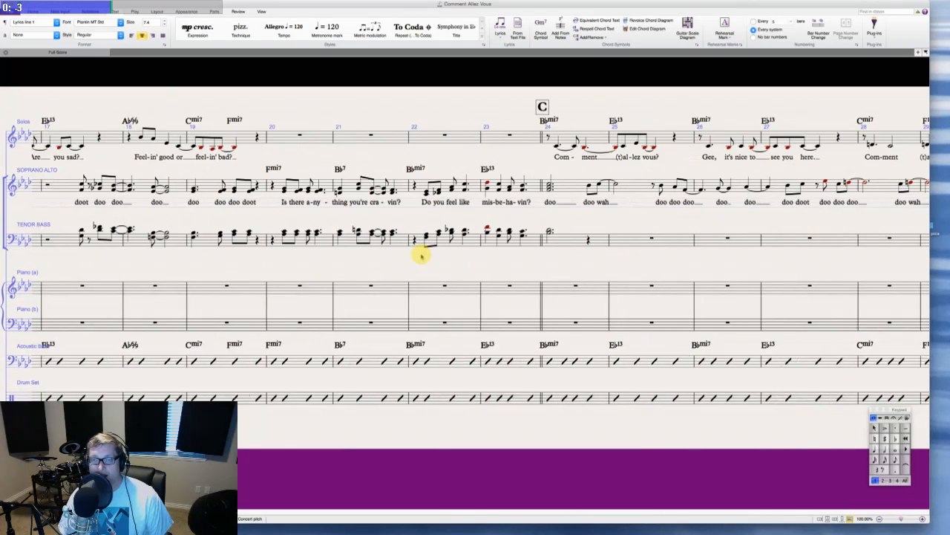
pyautogui.click(550, 185)
pyautogui.press('super+v')
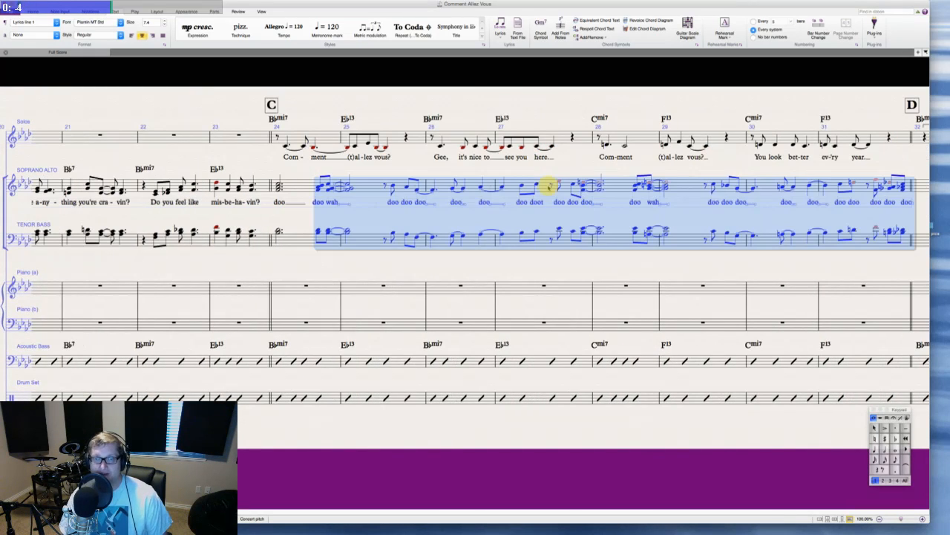
# - Compare the Soprano Alto and Tenor Bass passages of sections A to D to find voicings reusable in section D
pyautogui.click(335, 266)
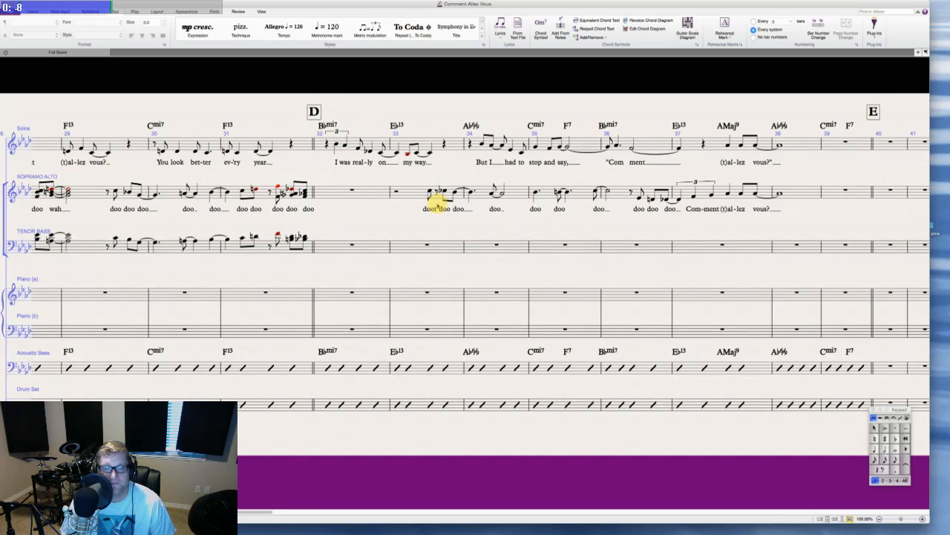
pyautogui.hscroll(-20, 438, 207)
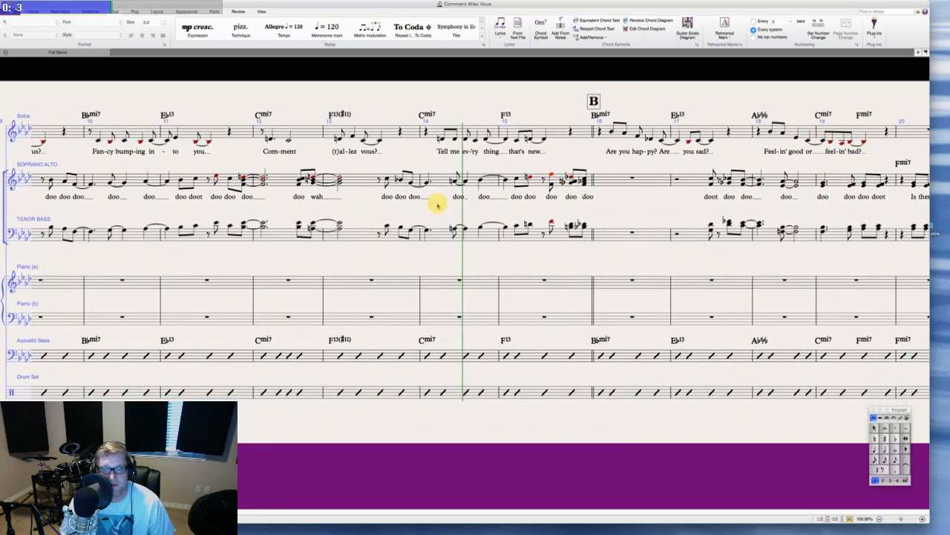
pyautogui.hscroll(-1, 437, 207)
pyautogui.hscroll(12, 438, 206)
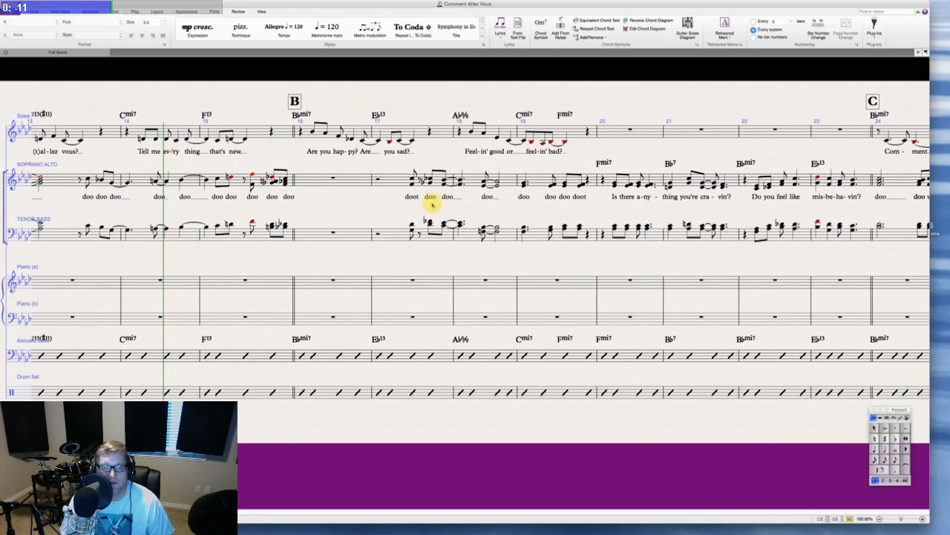
pyautogui.hscroll(20, 437, 207)
pyautogui.hscroll(7, 434, 206)
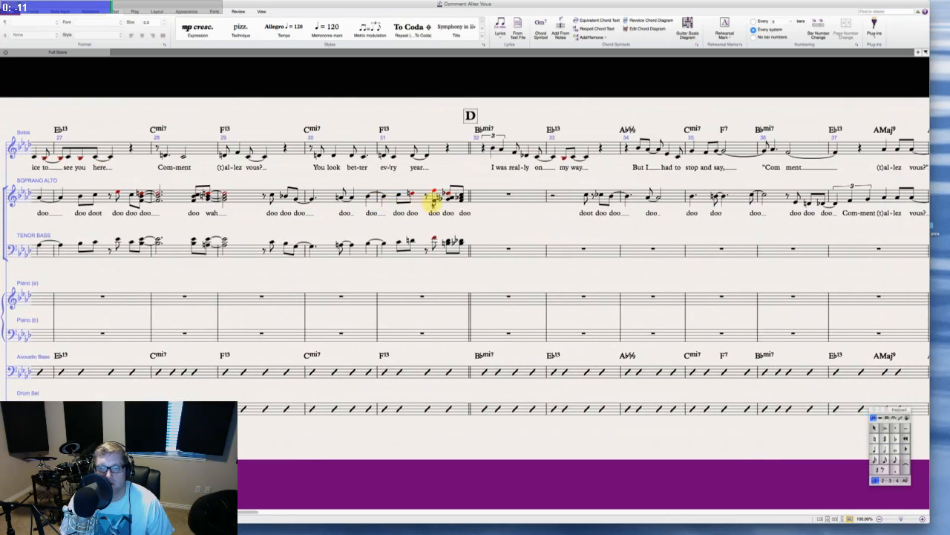
pyautogui.hscroll(-20, 433, 206)
pyautogui.hscroll(-6, 445, 199)
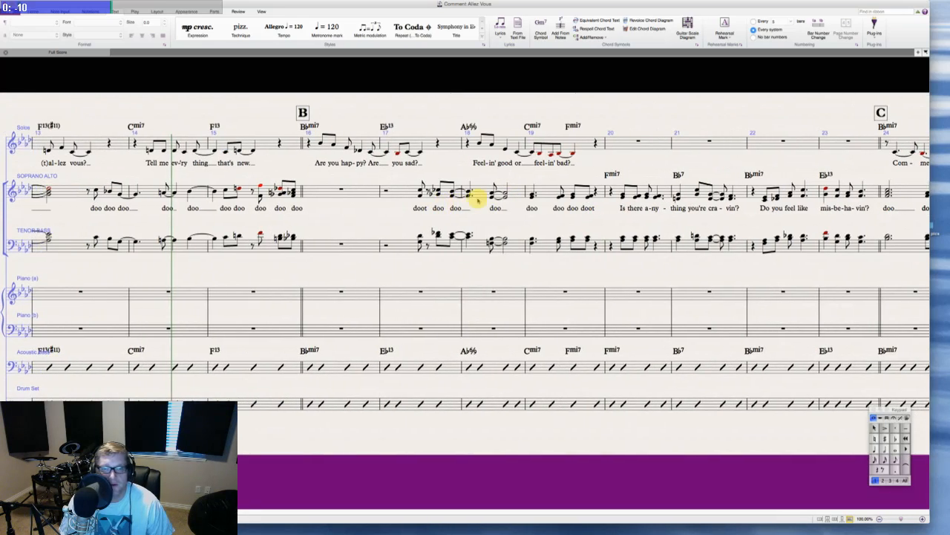
pyautogui.hscroll(18, 520, 193)
pyautogui.hscroll(11, 521, 195)
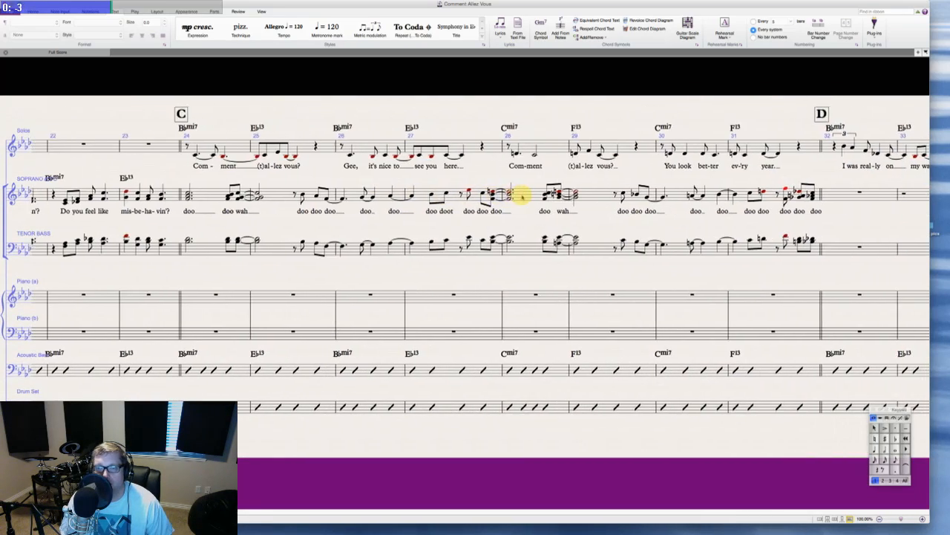
pyautogui.hscroll(-8, 520, 195)
pyautogui.hscroll(-16, 523, 197)
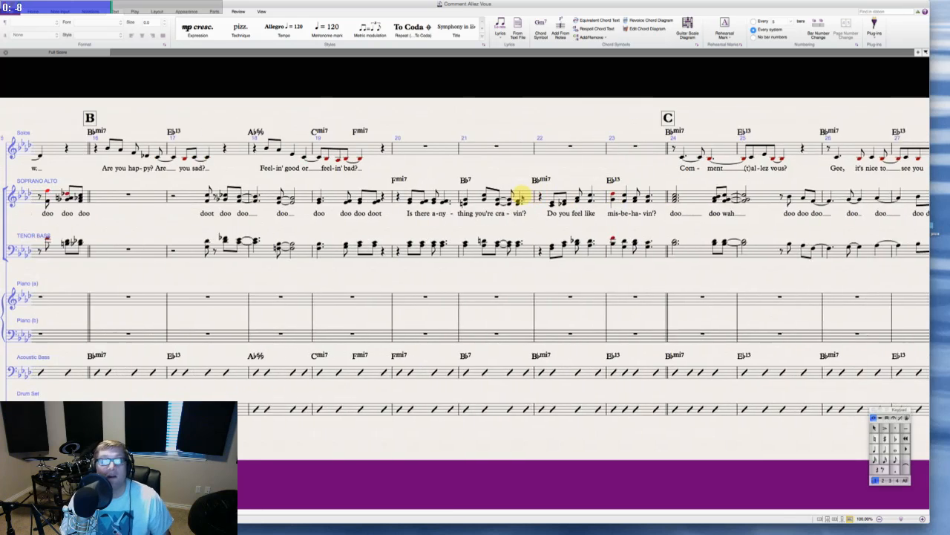
# - Copy bars 17 and 18 of the Soprano Alto and Tenor Bass staves and paste them at the start of bar 33
pyautogui.click(289, 198)
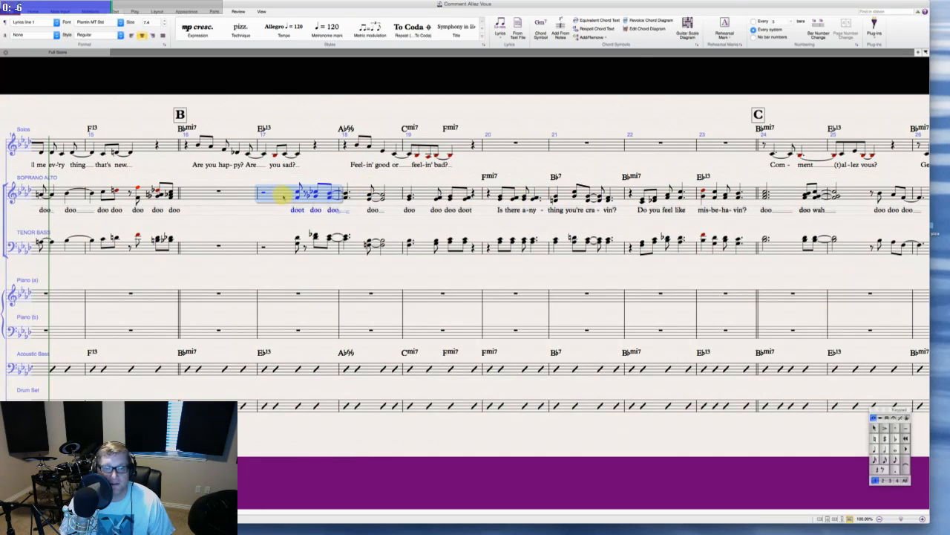
pyautogui.keyDown('shift'); pyautogui.click(389, 245); pyautogui.keyUp('shift')
pyautogui.hscroll(5, 392, 251)
pyautogui.hscroll(20, 392, 250)
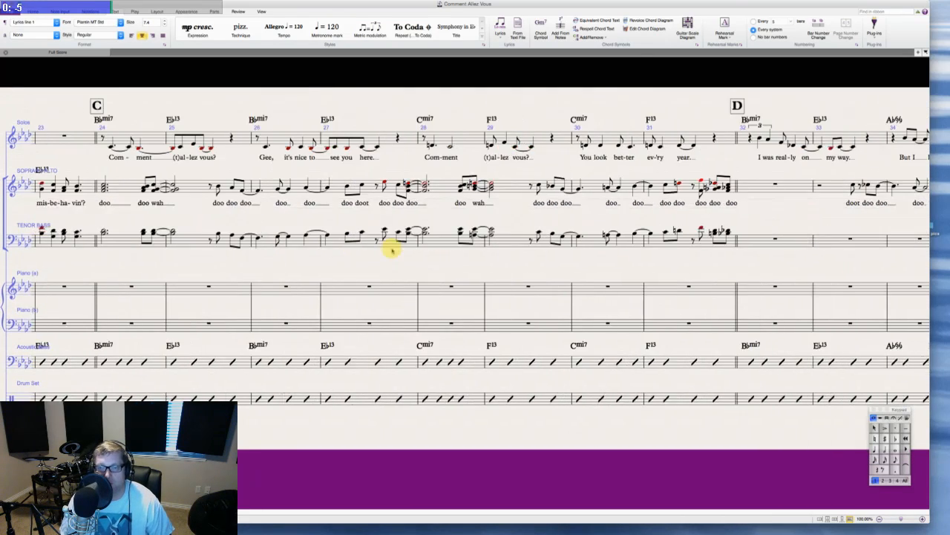
pyautogui.keyDown('alt'); pyautogui.click(499, 190); pyautogui.keyUp('alt')
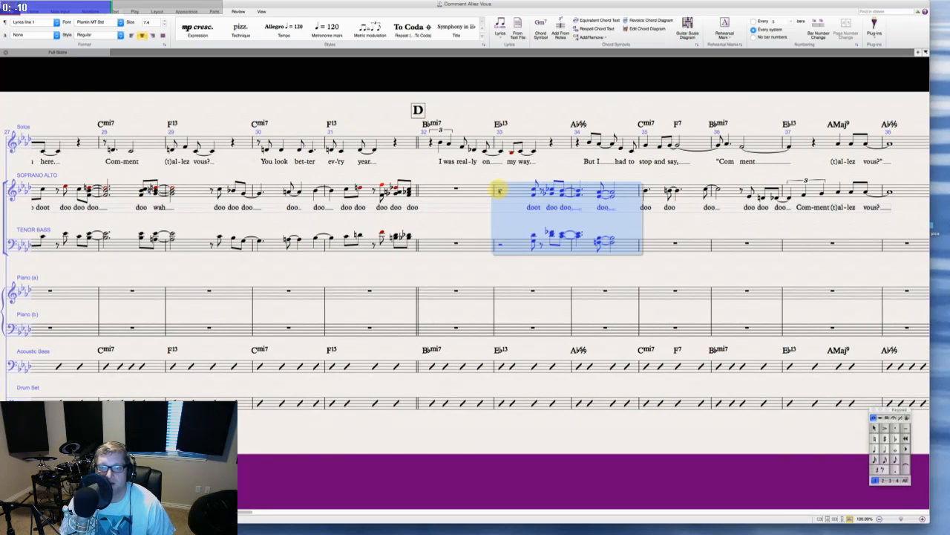
pyautogui.press('Escape')
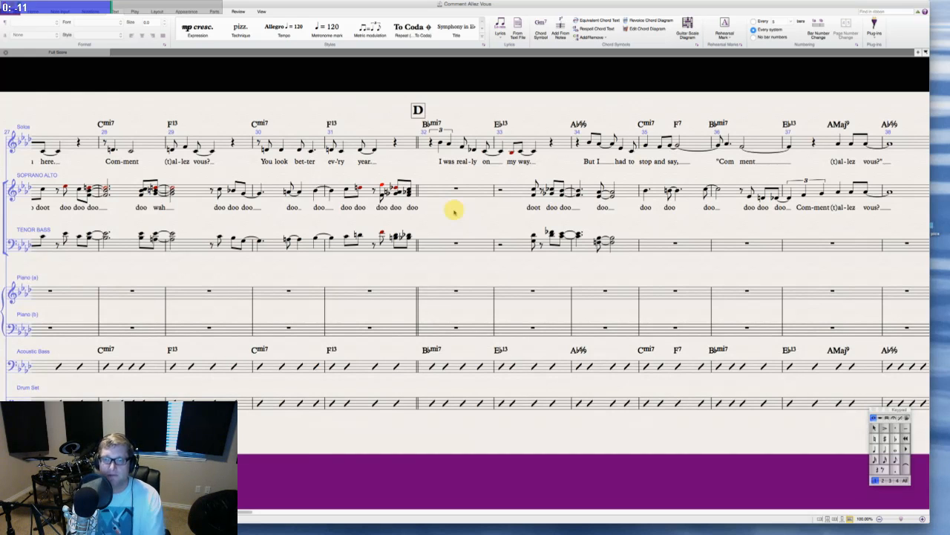
# - Change the F7 chord symbol in bar 35 to F7(#11) above both the Solos and Acoustic Bass staves
pyautogui.hscroll(4, 632, 173)
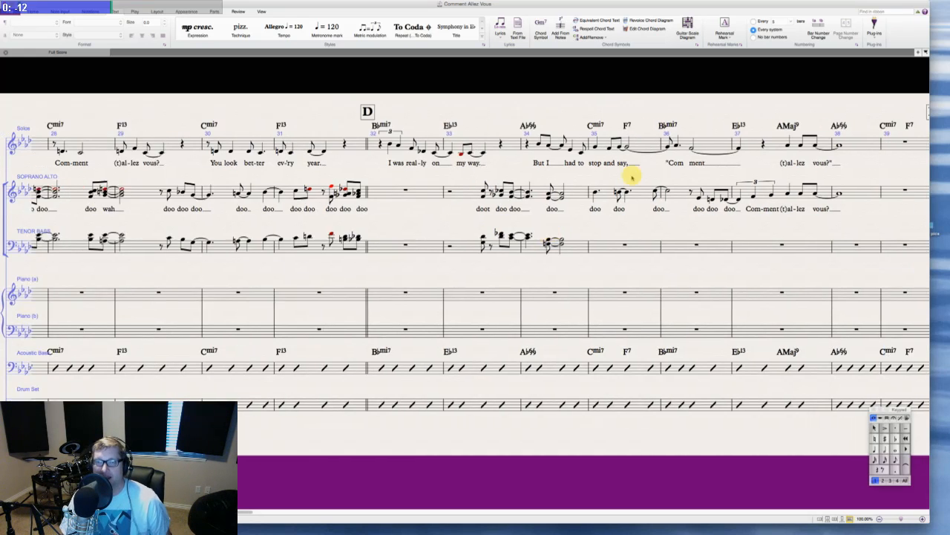
pyautogui.doubleClick(542, 131)
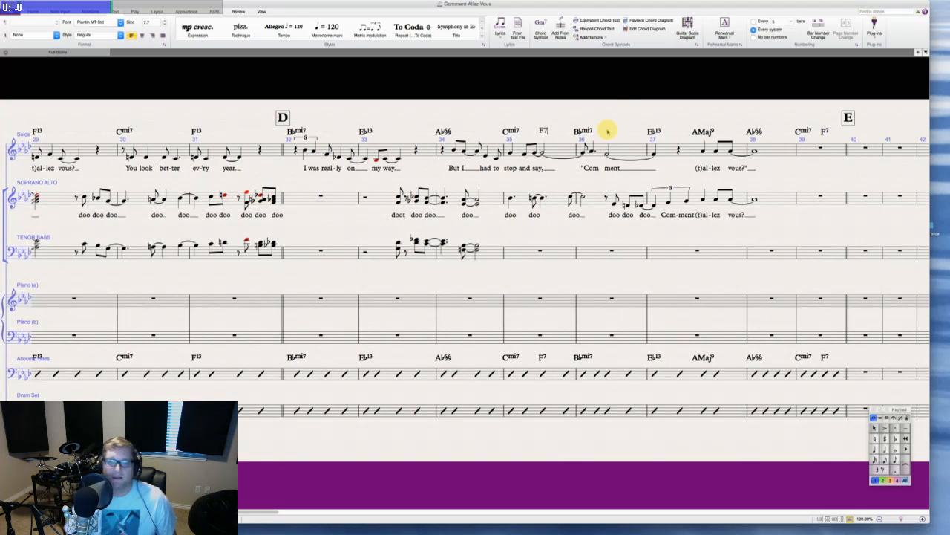
pyautogui.write('b13')
pyautogui.press('Escape')
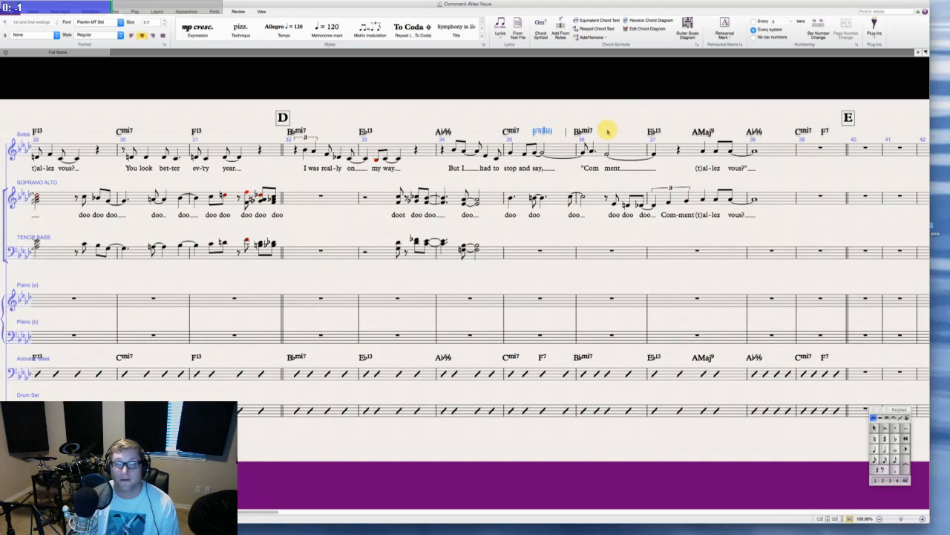
pyautogui.press('Escape')
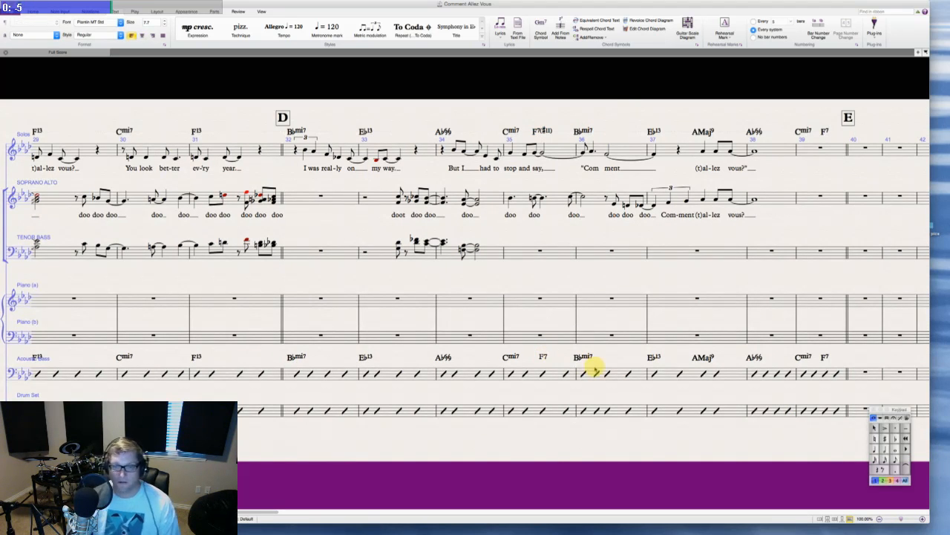
pyautogui.write('#11)')
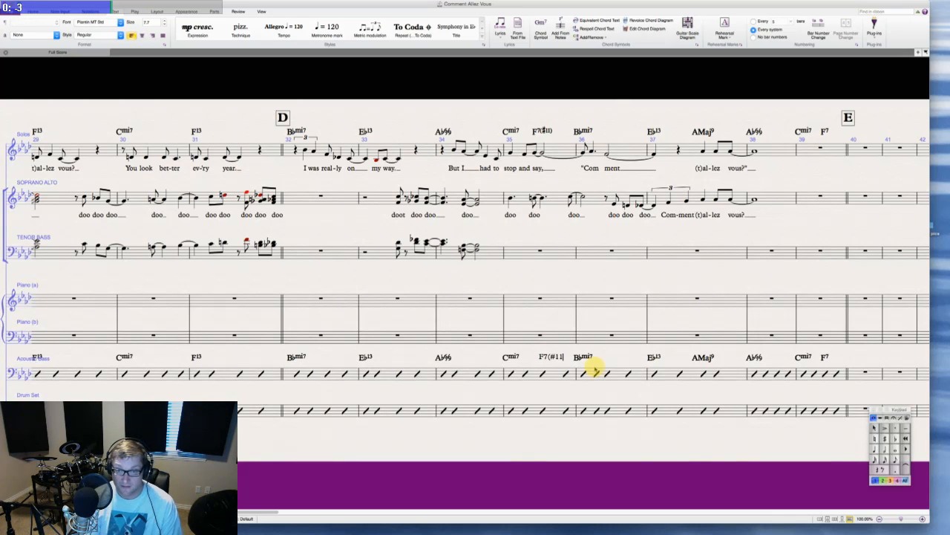
pyautogui.press('Escape')
pyautogui.press('Escape')
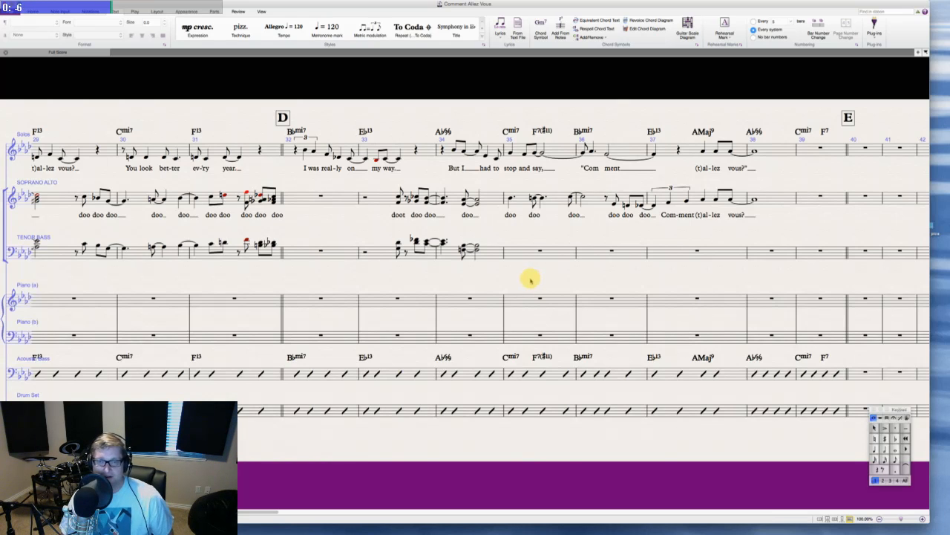
# - Enter a dotted-quarter chord at the start of bar 35 in the Tenor Bass staff
pyautogui.click(520, 198)
pyautogui.press('Escape')
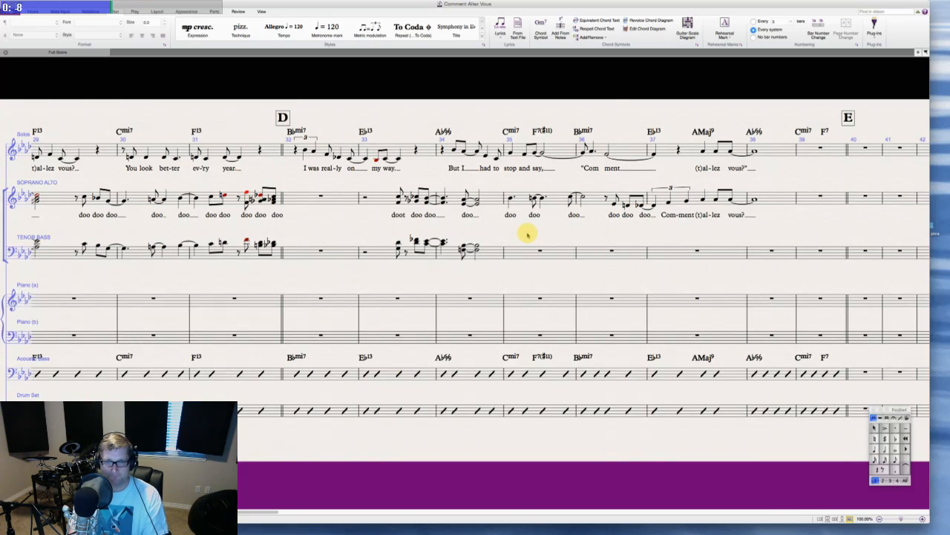
pyautogui.click(511, 258)
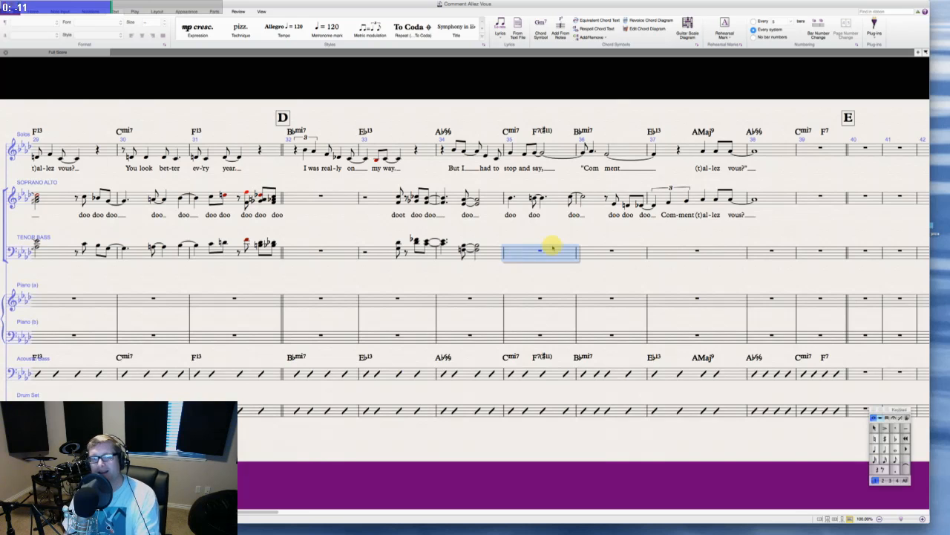
pyautogui.press('4')
pyautogui.press('.')
pyautogui.press('Escape')
pyautogui.press('Escape')
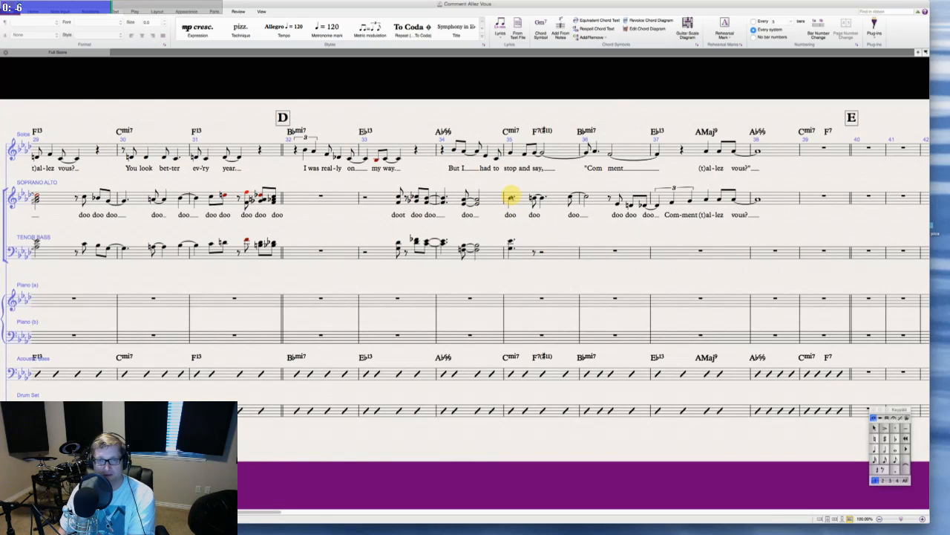
# - Add harmony below the dotted-quarter "doo" at the start of bar 35 in the Soprano Alto staff
pyautogui.click(510, 199)
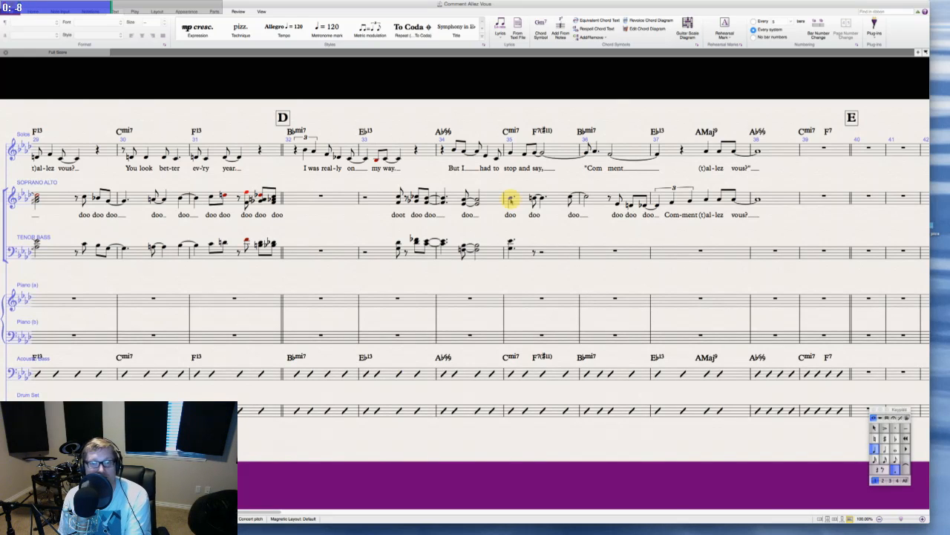
pyautogui.press('n')
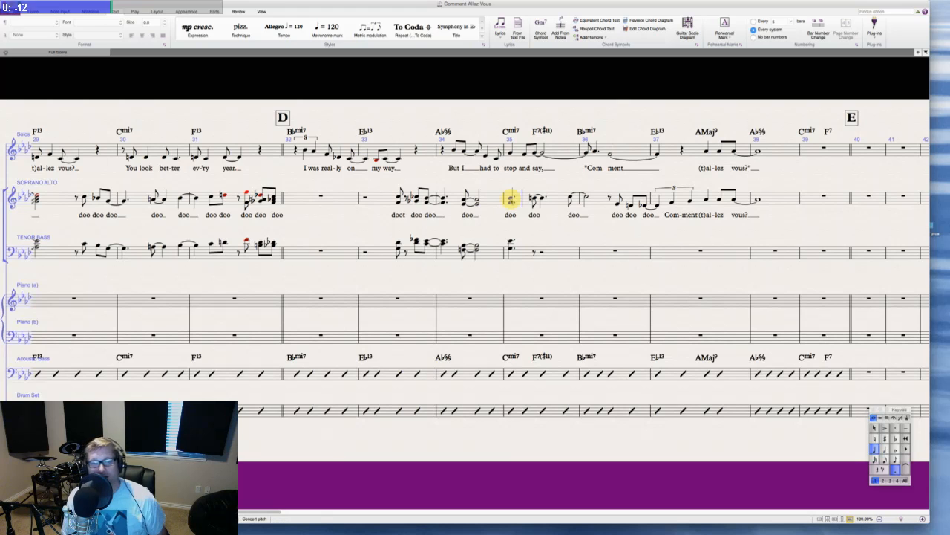
pyautogui.press('Escape')
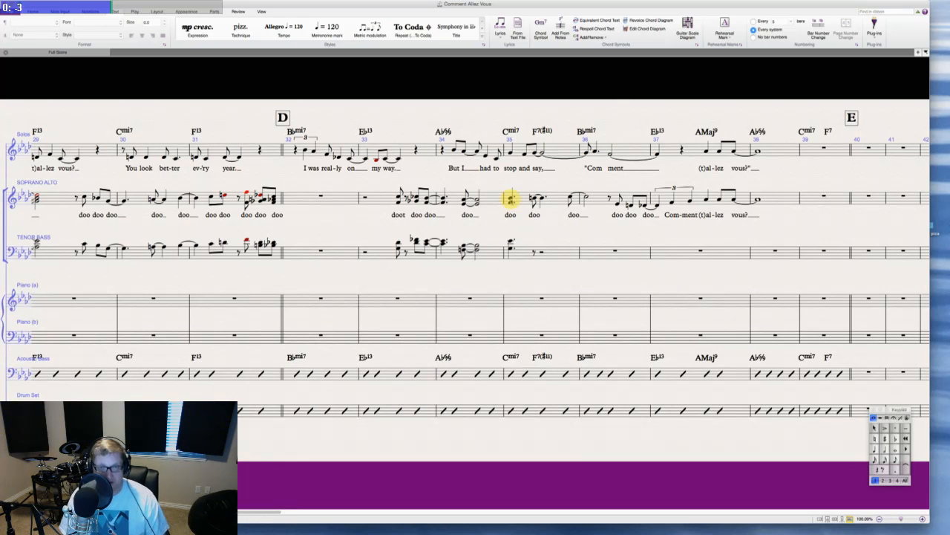
# - Review the vocal arrangement from bar 1 through section D, up to the unharmonized bars before section E
pyautogui.hotkey('ctrl', 'Home')
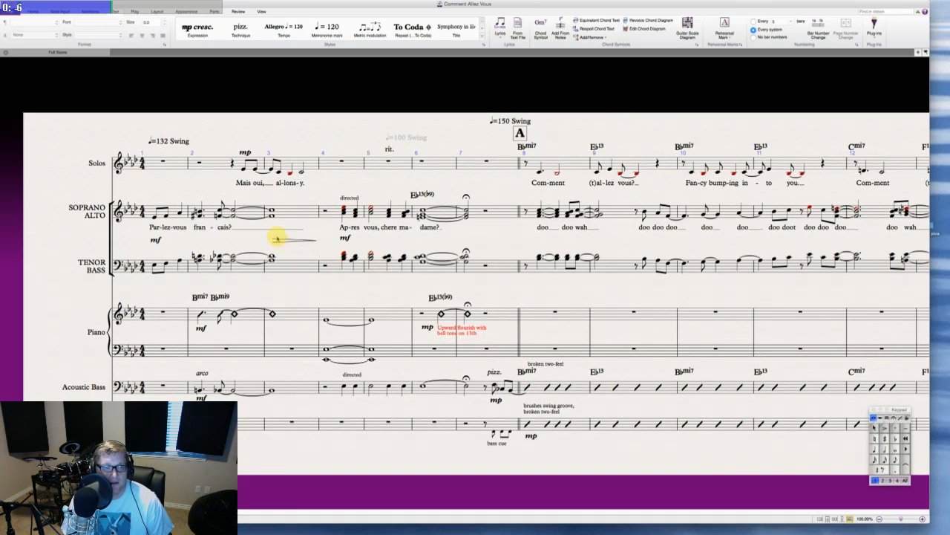
pyautogui.hscroll(2, 329, 227)
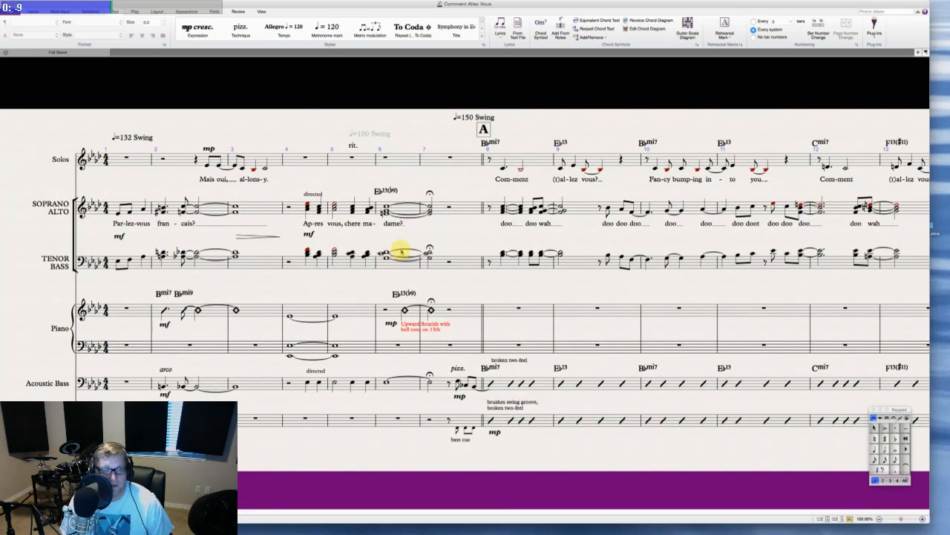
pyautogui.hscroll(3, 422, 238)
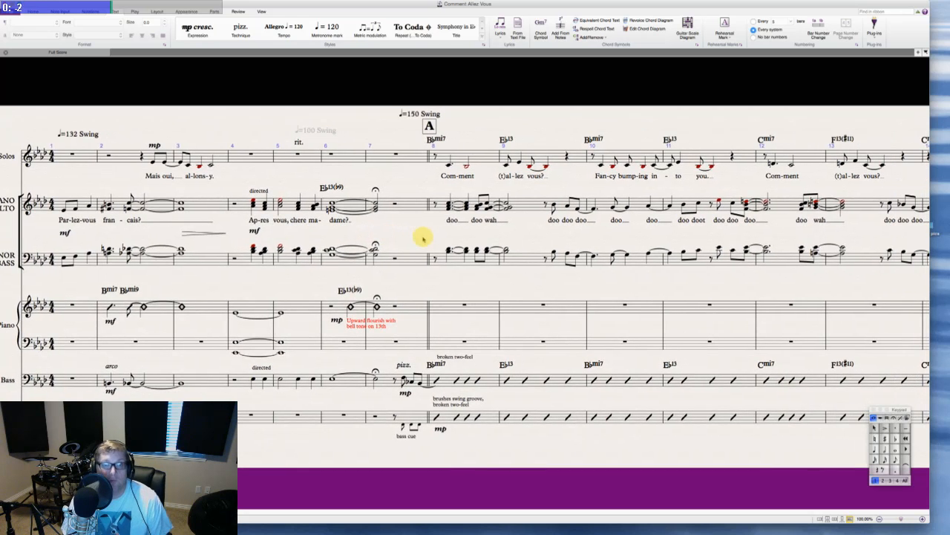
pyautogui.hscroll(3, 422, 238)
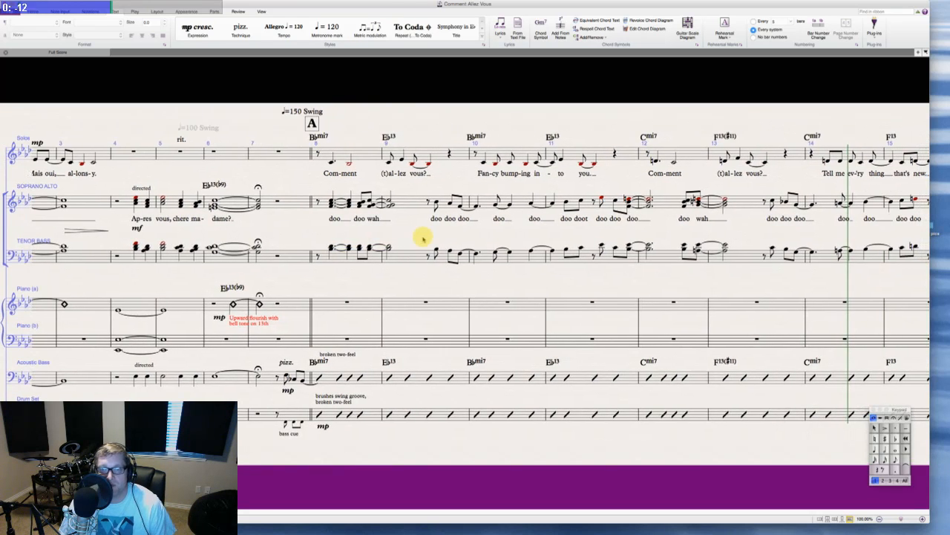
pyautogui.hscroll(6, 522, 267)
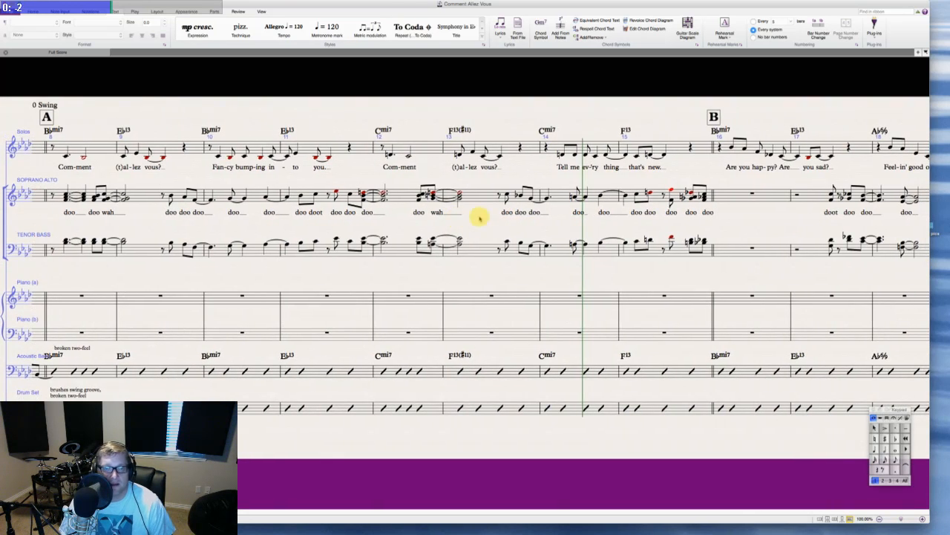
pyautogui.hscroll(9, 452, 213)
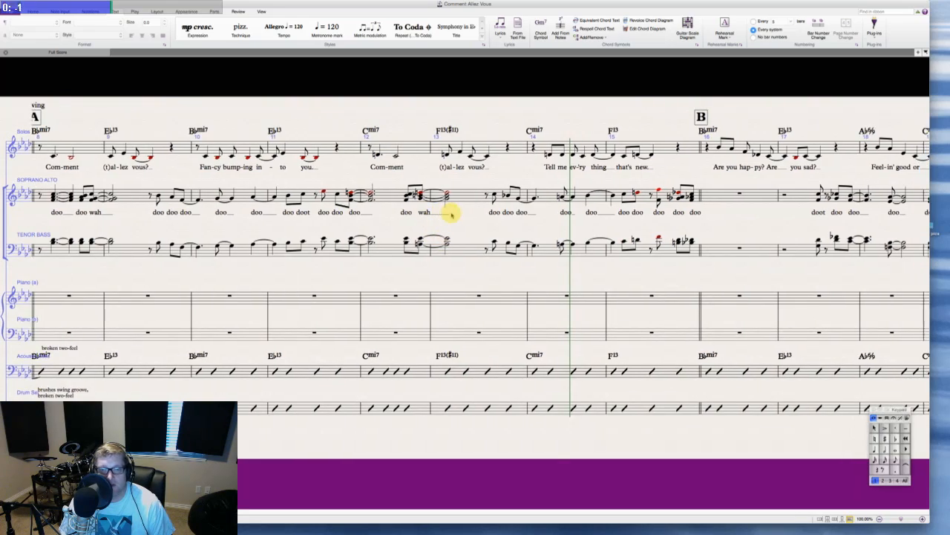
pyautogui.hscroll(14, 453, 214)
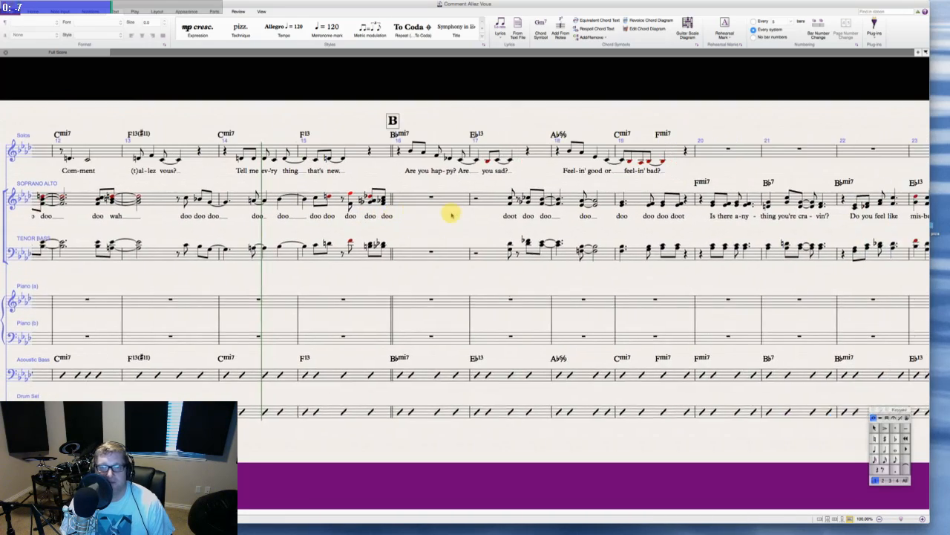
pyautogui.hscroll(6, 452, 214)
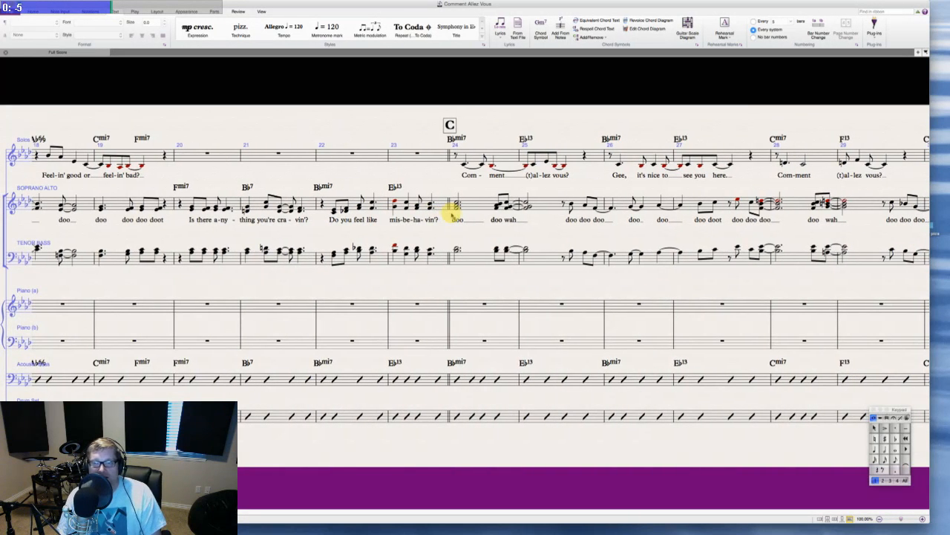
pyautogui.hscroll(13, 452, 214)
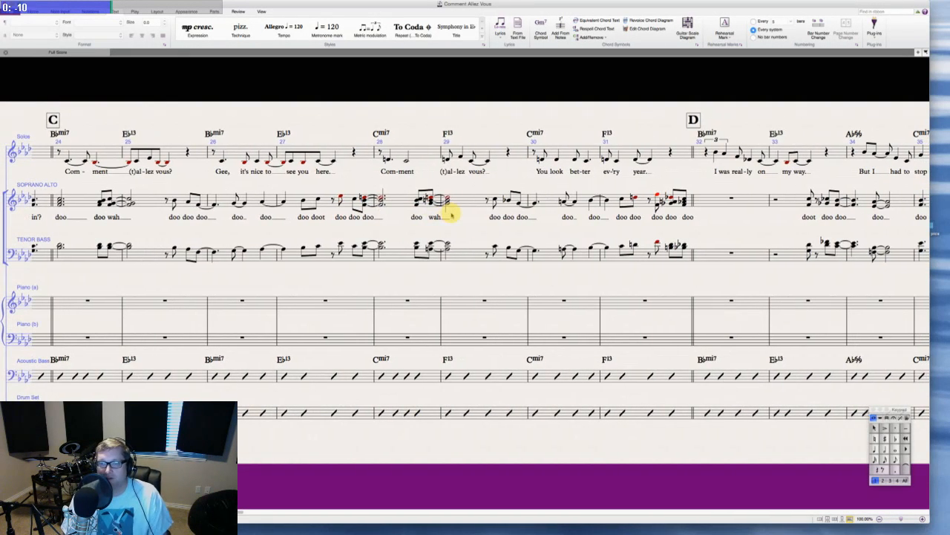
pyautogui.hscroll(4, 451, 213)
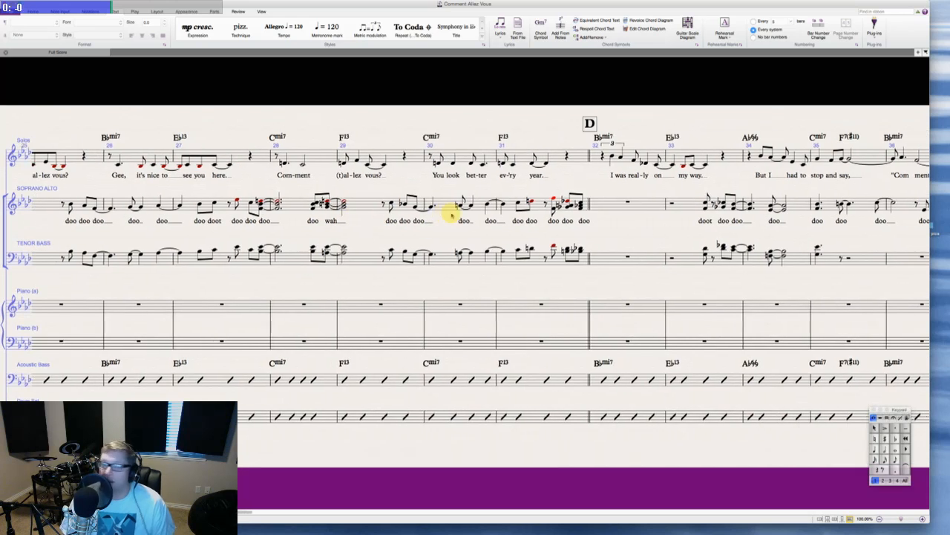
pyautogui.hscroll(10, 492, 241)
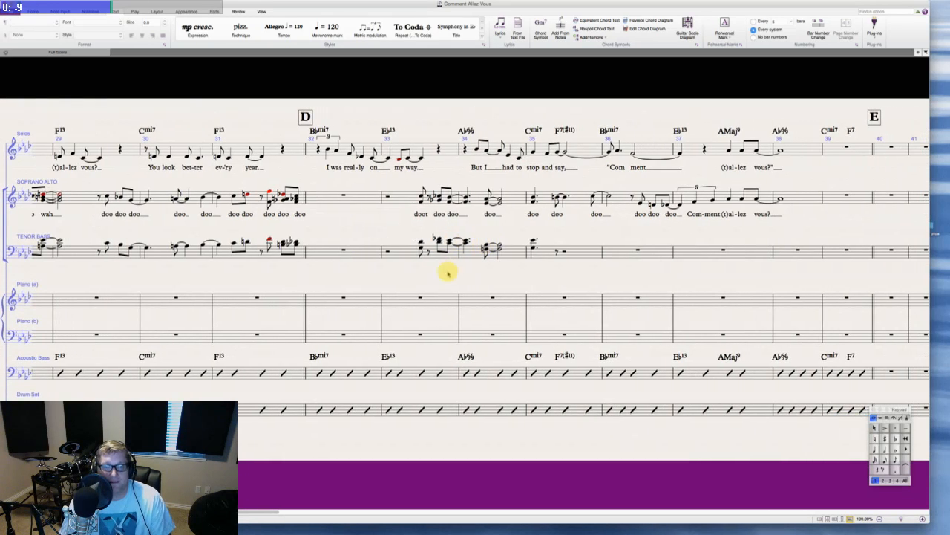
pyautogui.hscroll(3, 434, 289)
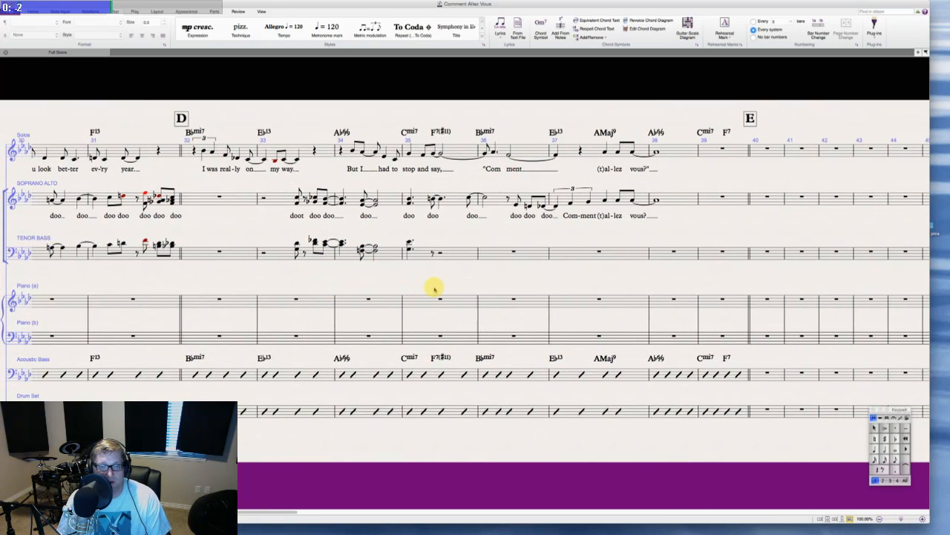
# - Enter an eighth-note chord tied to a dotted-quarter chord under F7(#11) in bar 35 of the Tenor Bass staff
pyautogui.hscroll(-1, 438, 289)
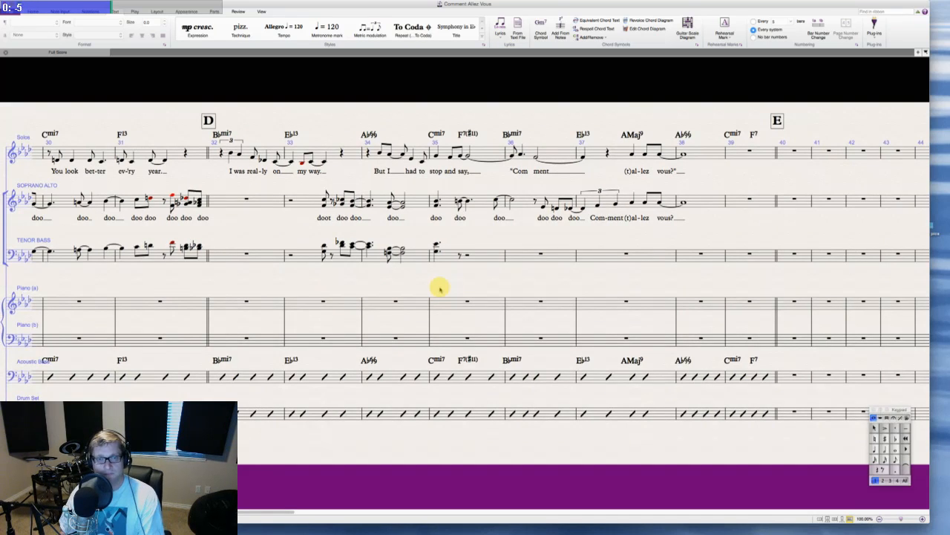
pyautogui.click(460, 256)
pyautogui.press('KP_4')
pyautogui.press('KP_Decimal')
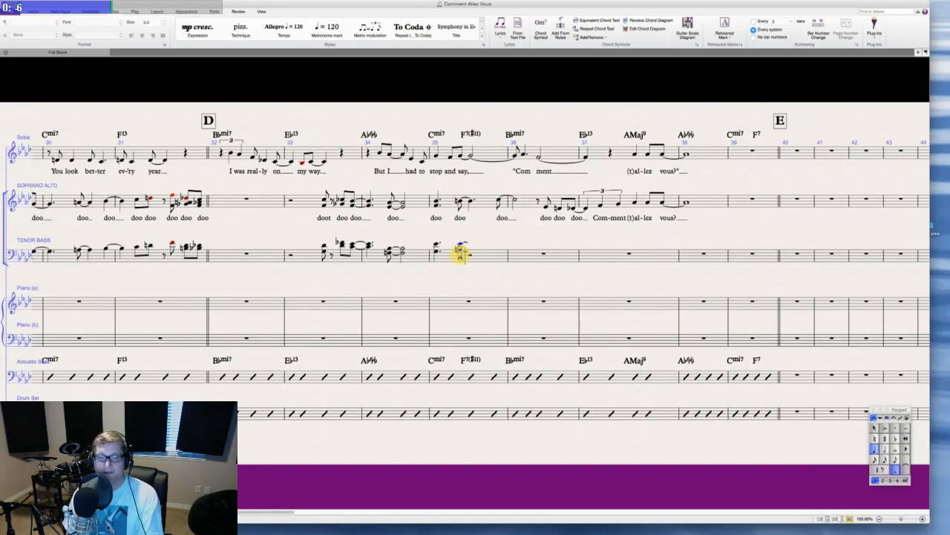
pyautogui.press('KP_Enter')
pyautogui.press('Escape')
# - Add alto harmony below the tied eighth and dotted-quarter "doo" under F7(#11) in bar 35 of the Soprano Alto staff
pyautogui.click(460, 200)
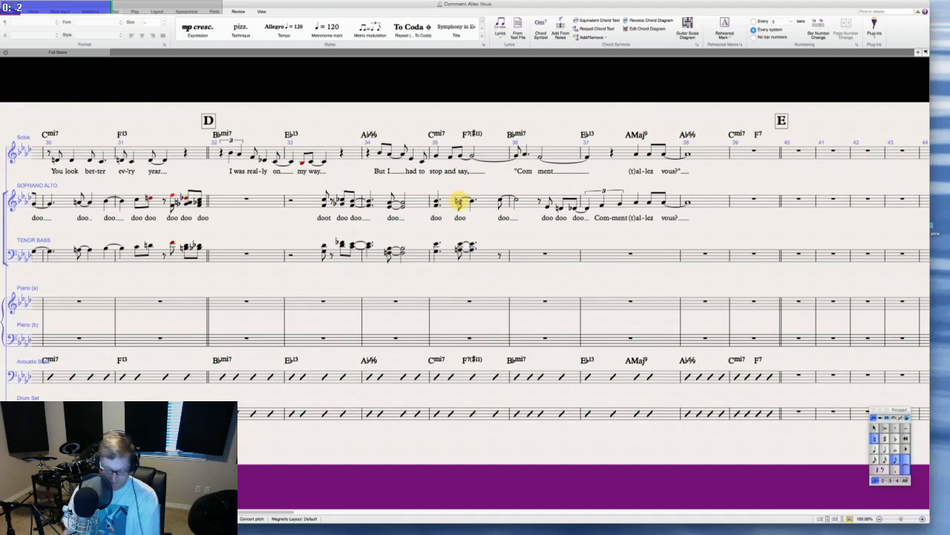
pyautogui.press('r')
pyautogui.press('KP_4')
pyautogui.press('KP_Decimal')
pyautogui.press('Escape')
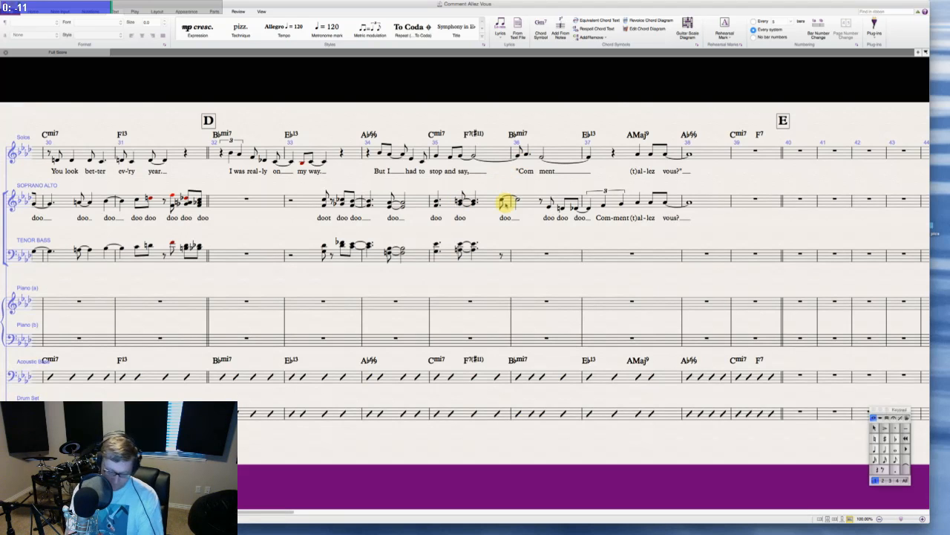
# - Add alto harmony below the "doo" tied from the last eighth of bar 35 into the half note of bar 36
pyautogui.press('3')
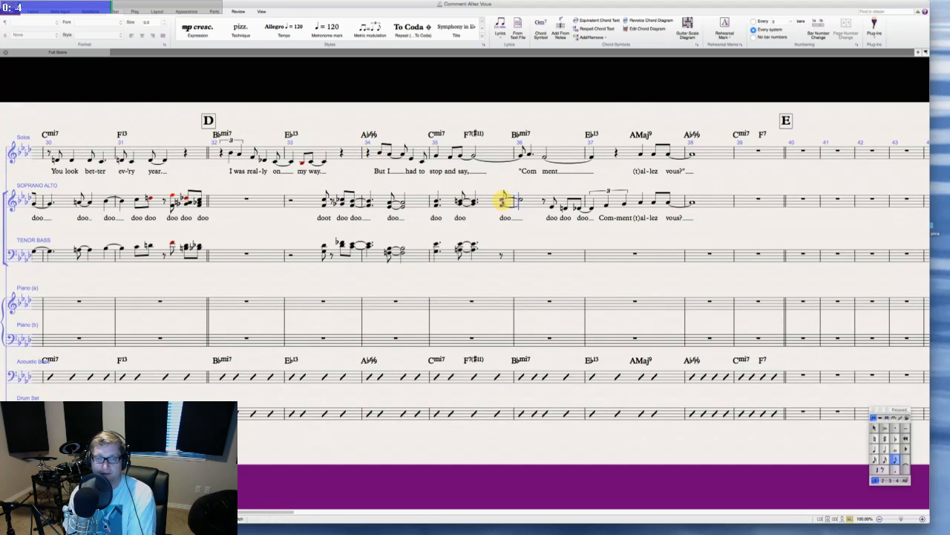
pyautogui.press('5')
pyautogui.press('Escape')
pyautogui.press('Escape')
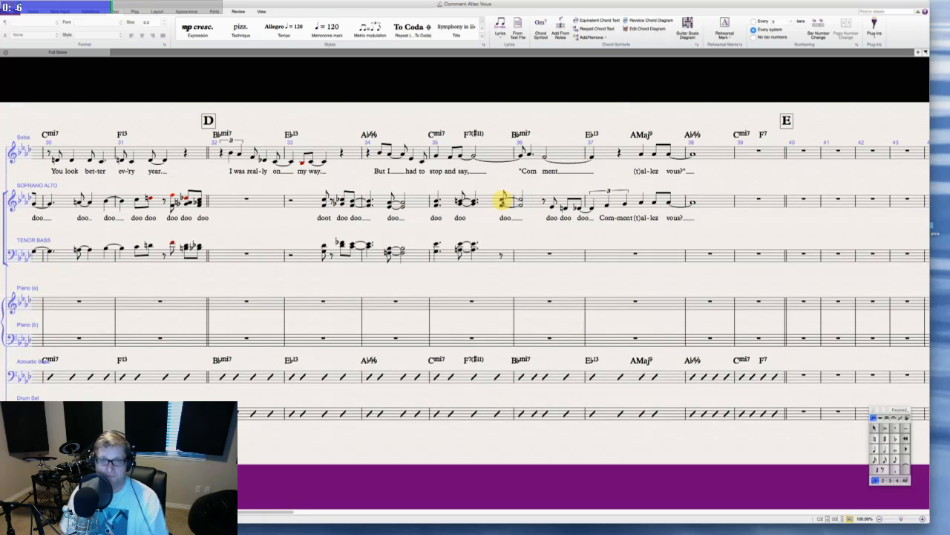
# - Enter a Tenor Bass eighth-note chord at the end of bar 35, tied to a half-note chord and followed by an eighth rest in bar 36
pyautogui.click(501, 255)
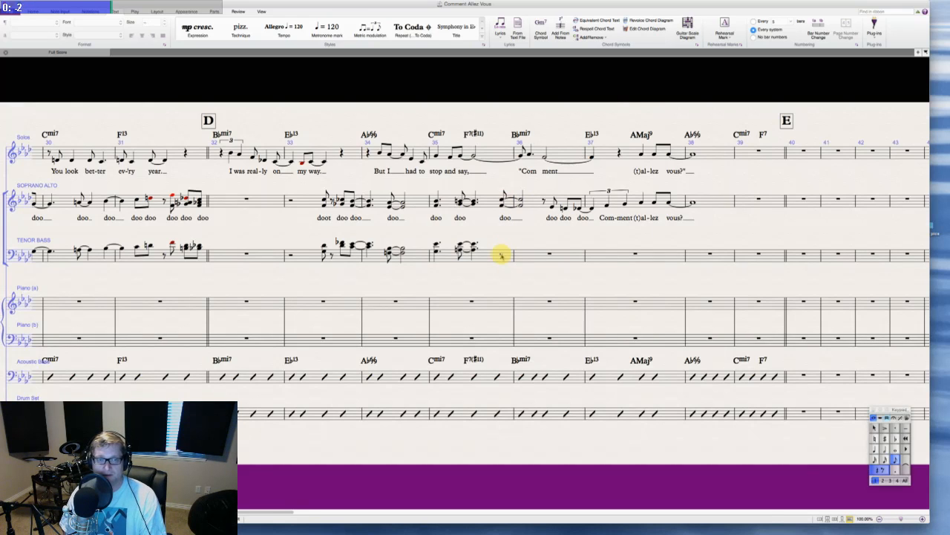
pyautogui.press('KP_Enter')
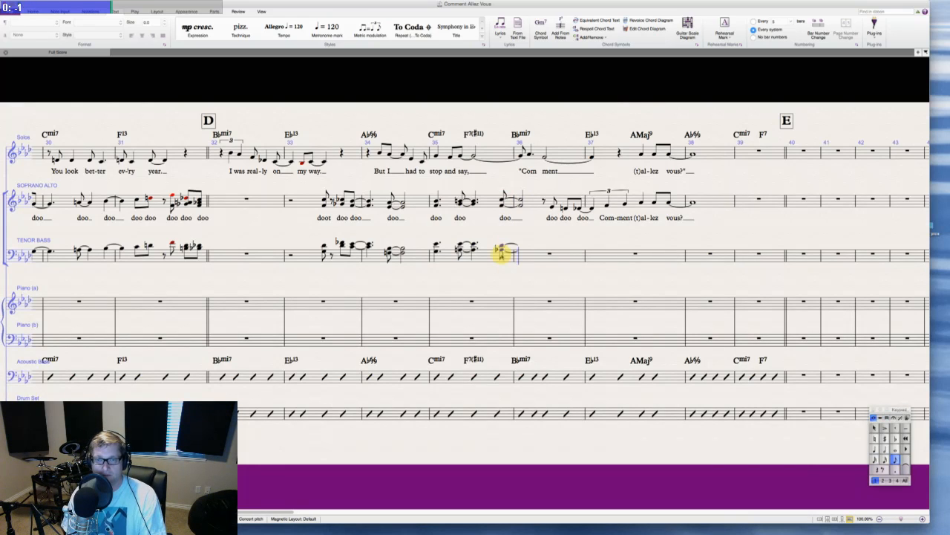
pyautogui.press('KP_5')
pyautogui.press('KP_3')
pyautogui.press('KP_0')
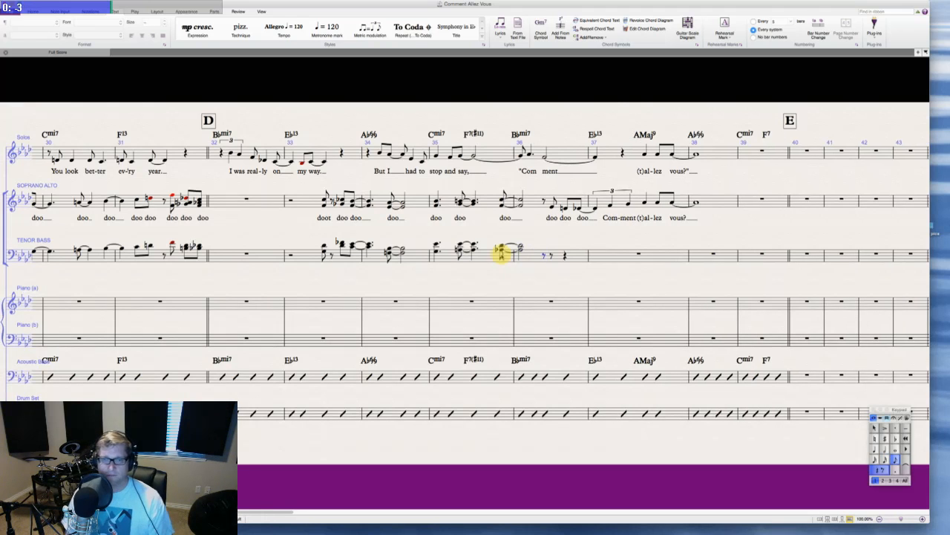
pyautogui.press('Escape')
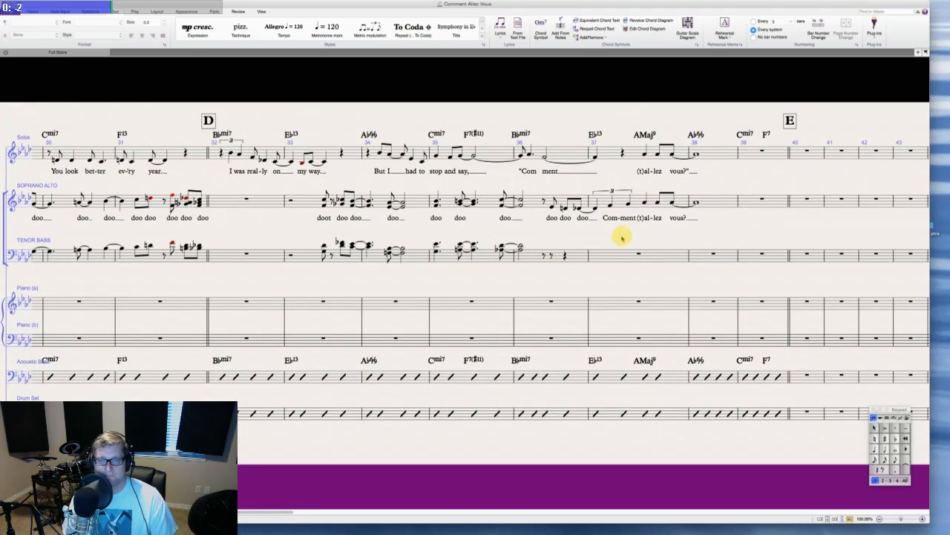
# - Shorten the tied half-note chords in bar 34 to dotted quarters in both the Soprano Alto and Tenor Bass staves
pyautogui.press('super+Tab')
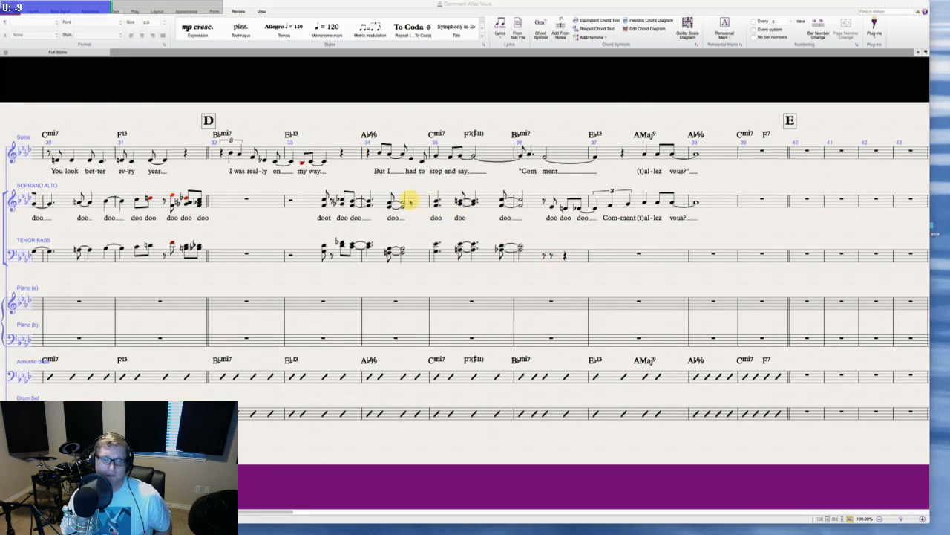
pyautogui.click(407, 203)
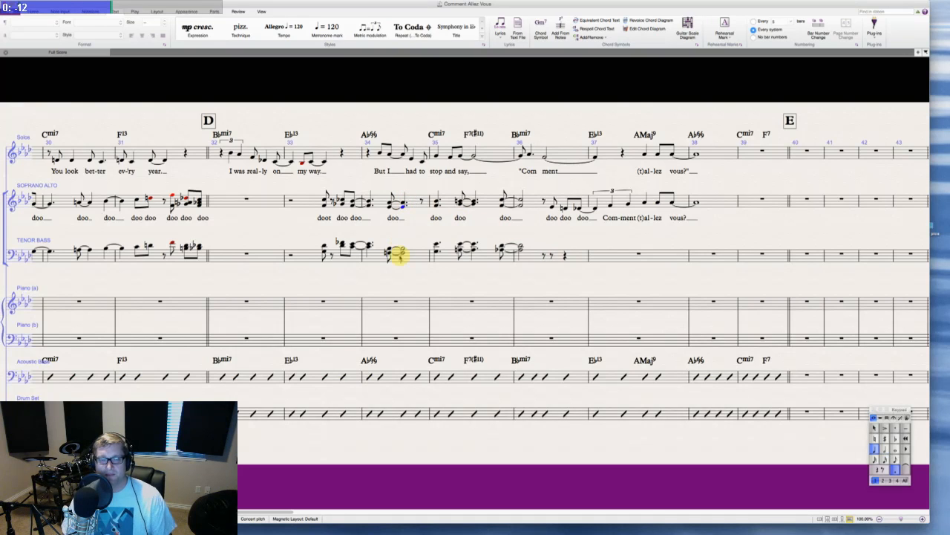
pyautogui.press('Escape')
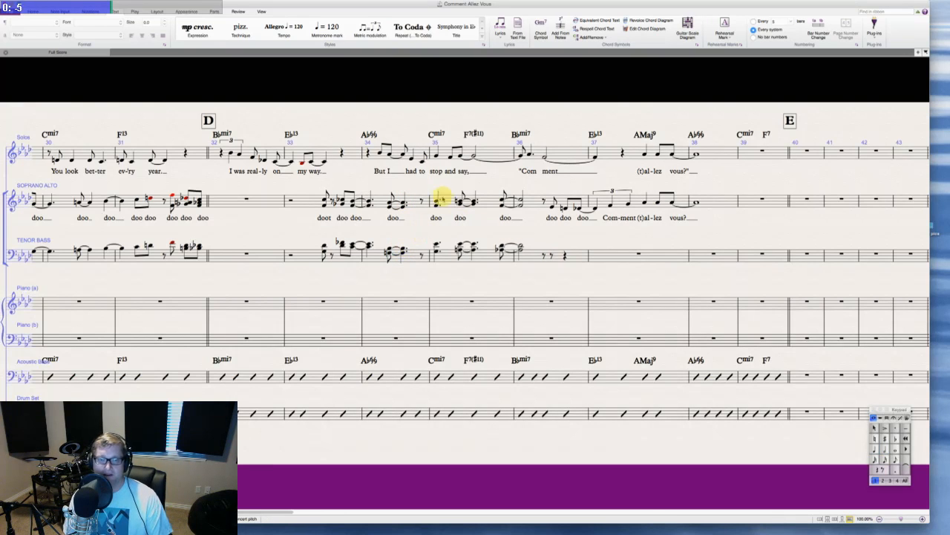
# - Fill the eighth rest at the end of bar 34 in both vocal staves with an eighth-note chord tied into bar 35
pyautogui.click(422, 202)
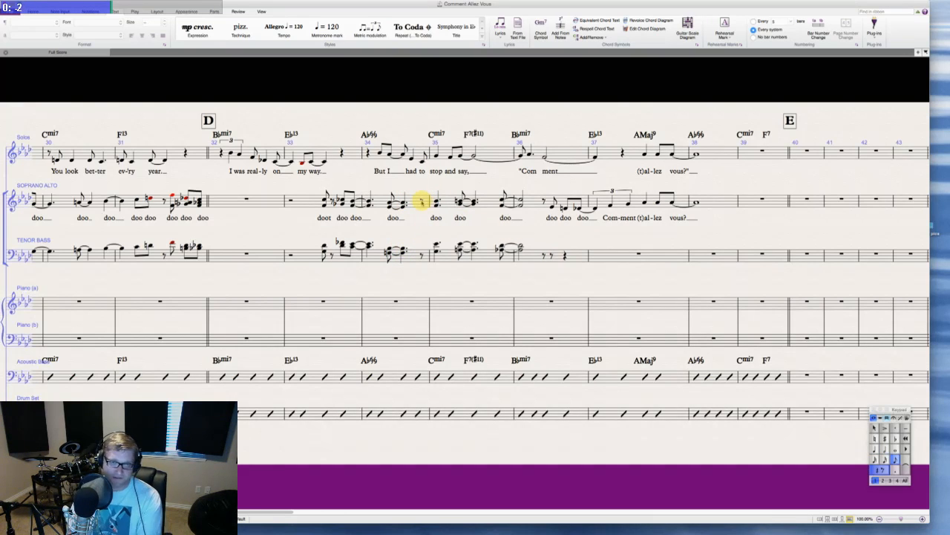
pyautogui.press('KP_Enter')
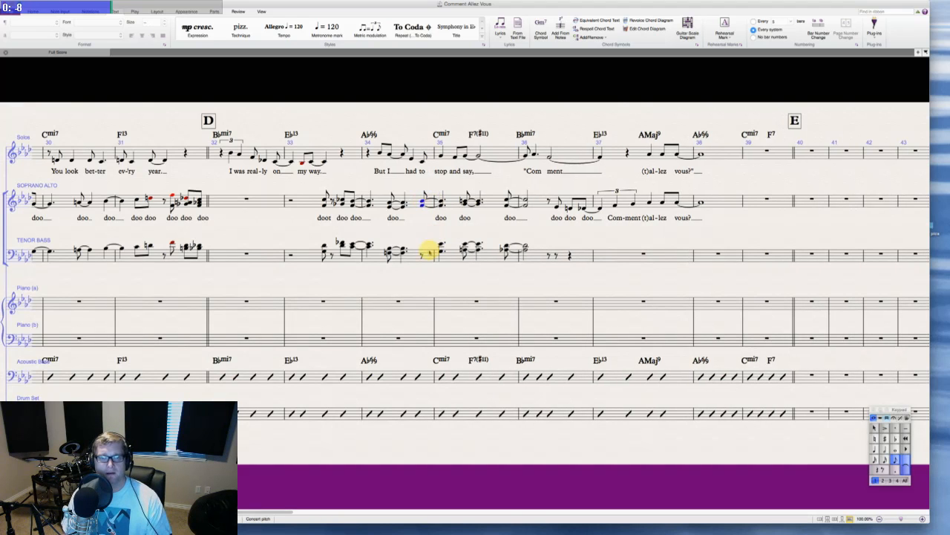
pyautogui.press('Escape')
pyautogui.click(422, 256)
pyautogui.press('KP_Enter')
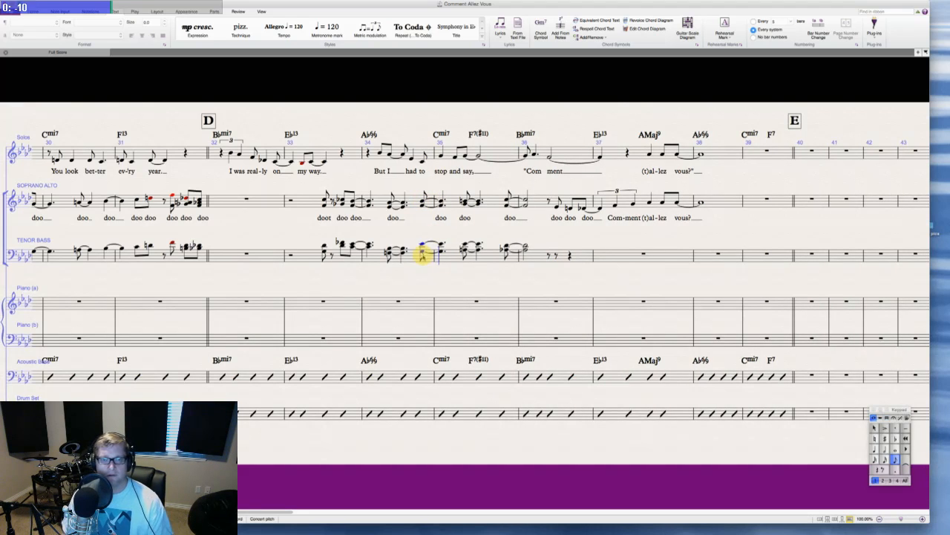
pyautogui.press('Escape')
# - Move the Soprano Alto lyric "doo" from the start of bar 35 to the last eighth of bar 34 and add an extender line
pyautogui.click(440, 218)
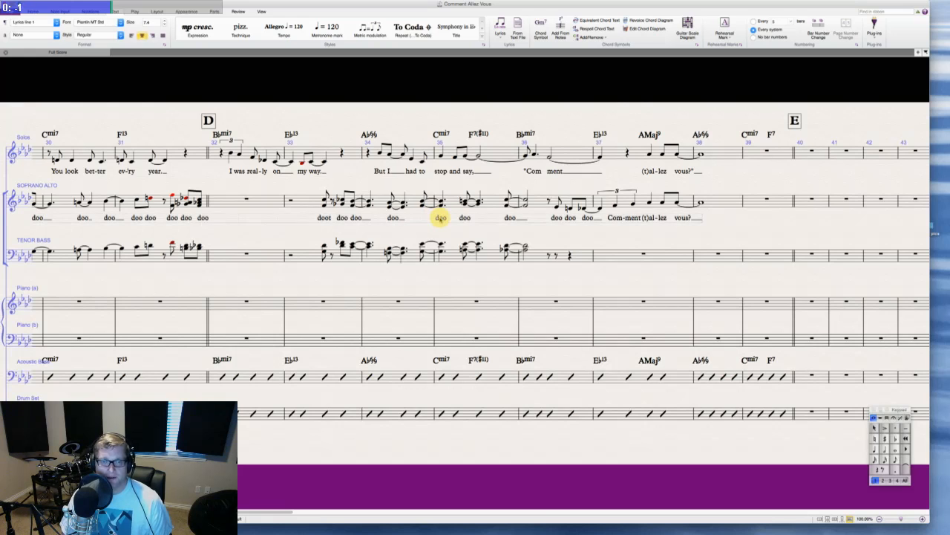
pyautogui.press('super+x')
pyautogui.click(422, 206)
pyautogui.press('super+v')
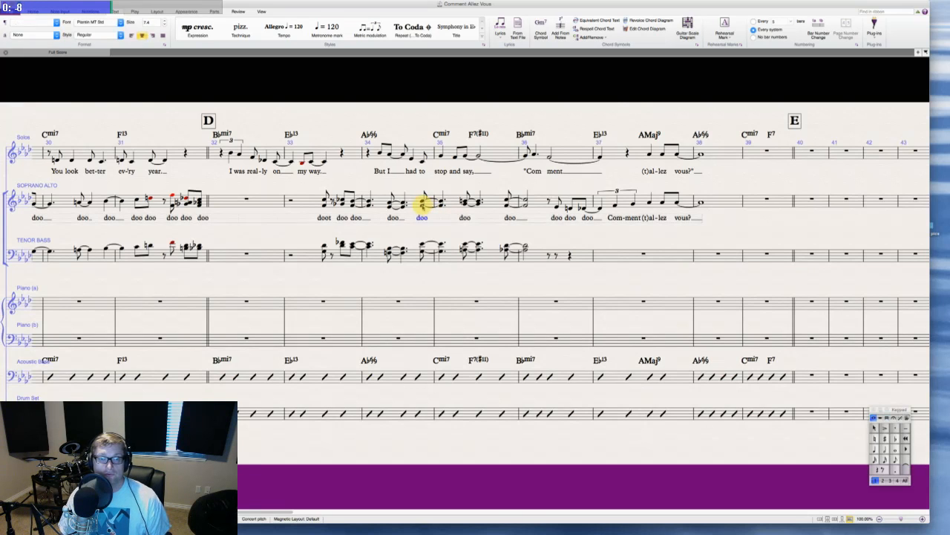
pyautogui.doubleClick(423, 218)
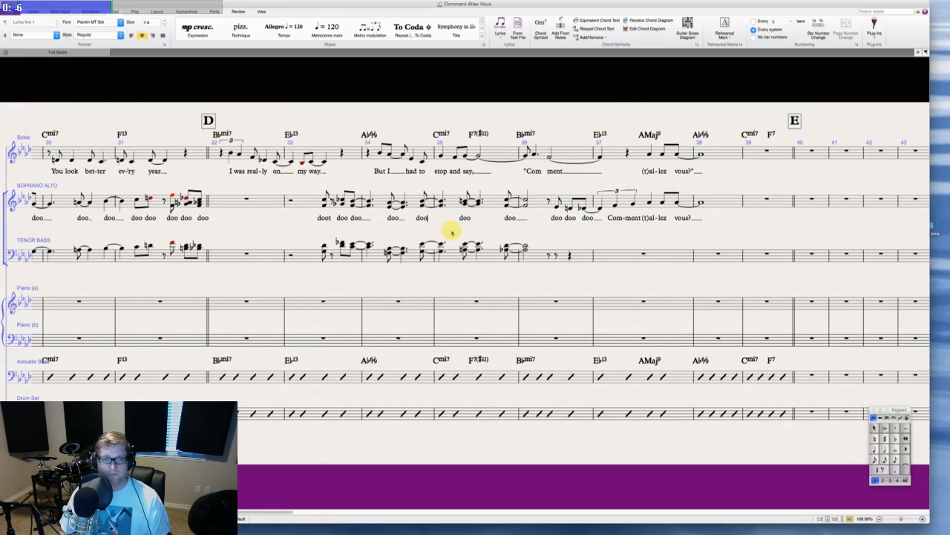
pyautogui.write('_')
pyautogui.press('Escape')
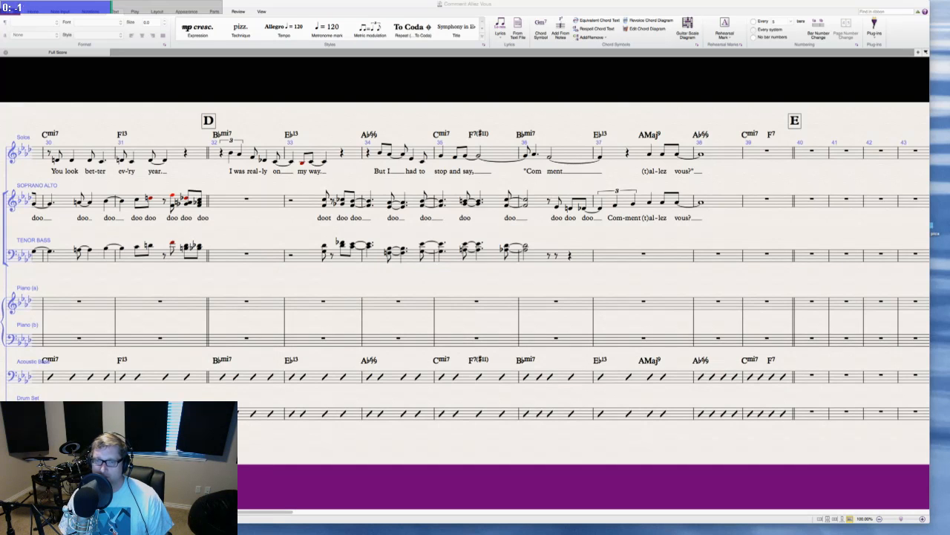
# - Delete the Eb13 chord symbol in bar 37 above both the Acoustic Bass and Solos staves
pyautogui.click(600, 360)
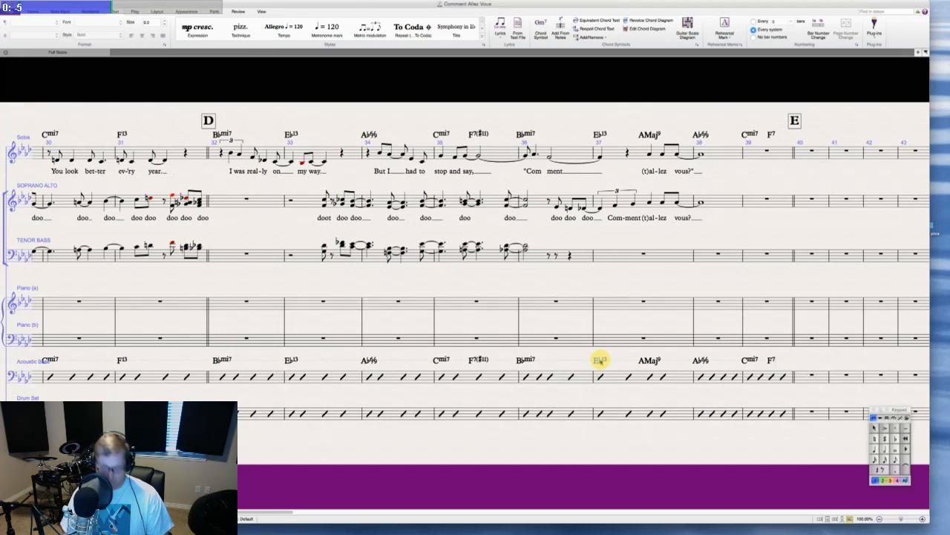
pyautogui.press('Delete')
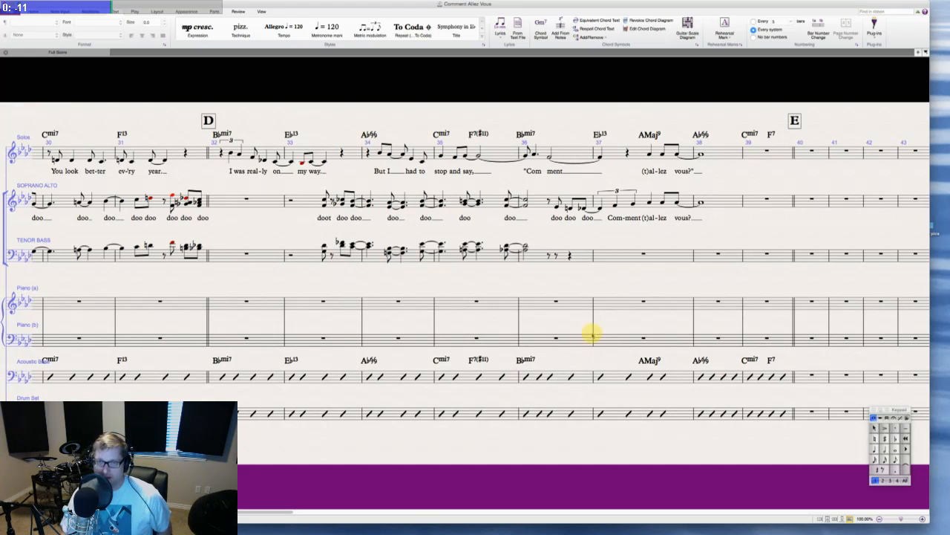
pyautogui.click(600, 134)
pyautogui.press('Delete')
pyautogui.press('Escape')
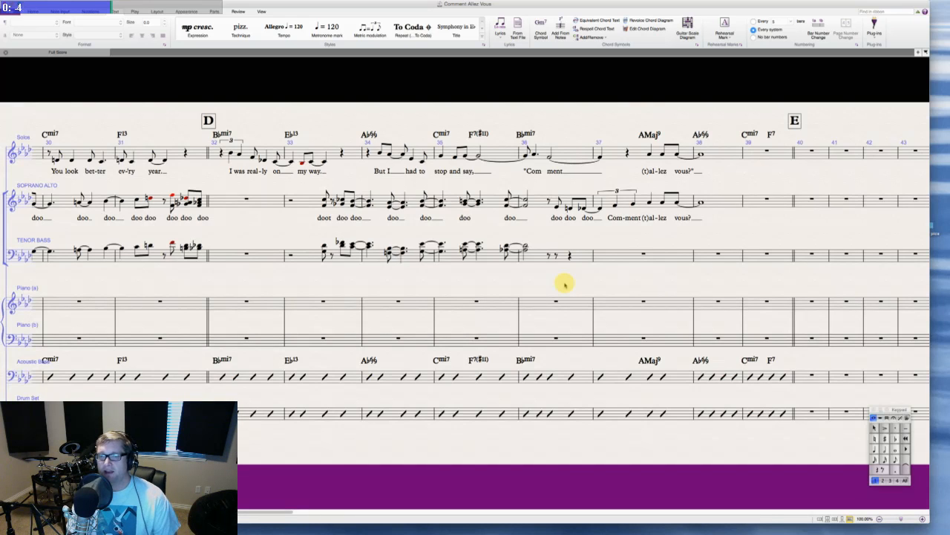
# - Split the Tenor Bass quarter rest closing bar 36 into eighth rests and add alto harmony below the "doo" tied into bar 37
pyautogui.click(570, 255)
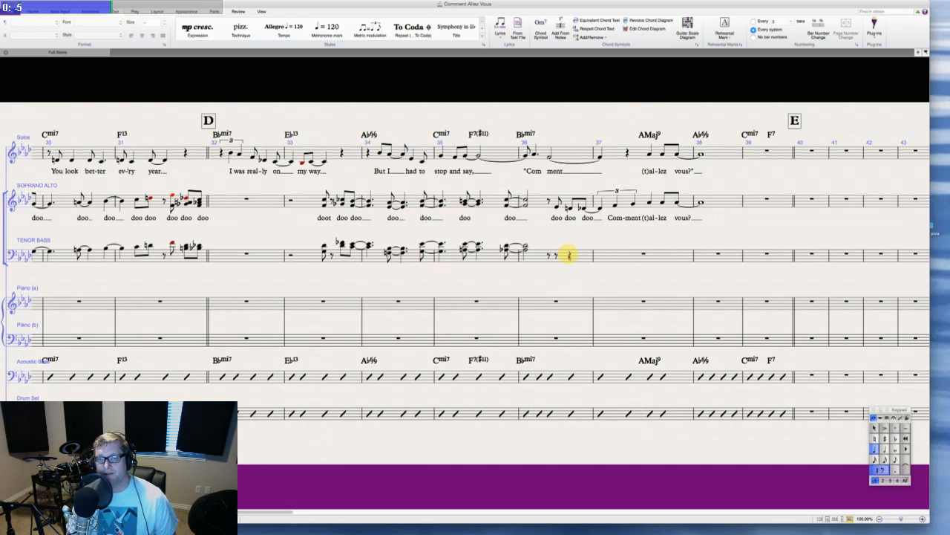
pyautogui.press('3')
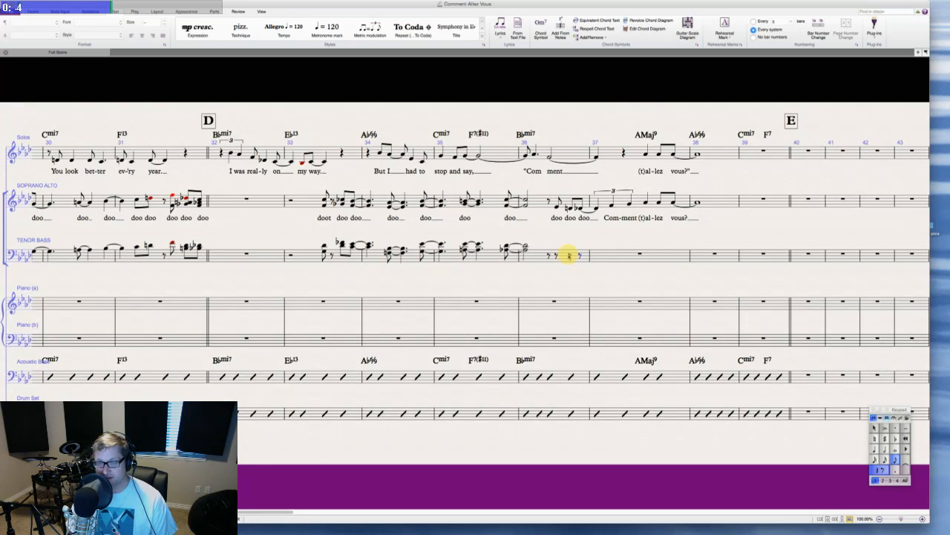
pyautogui.press('Escape')
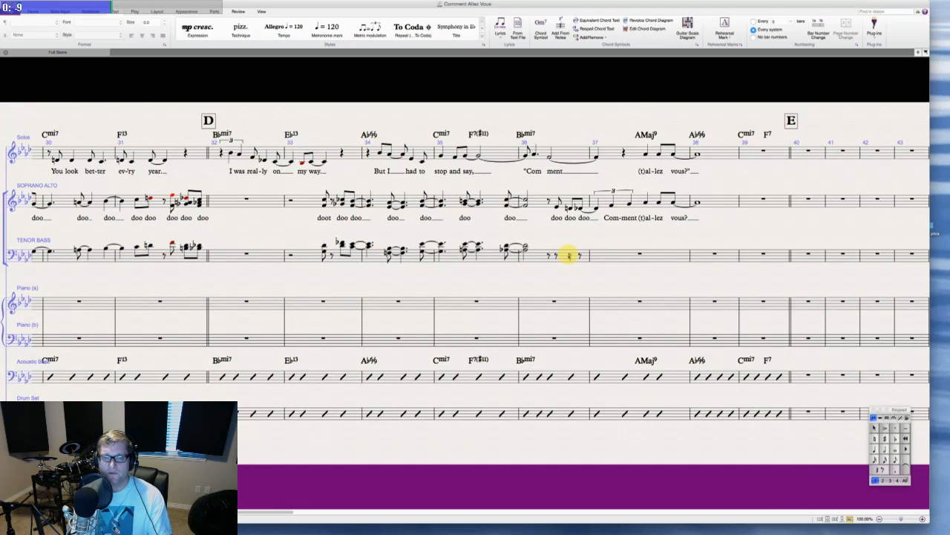
pyautogui.click(581, 208)
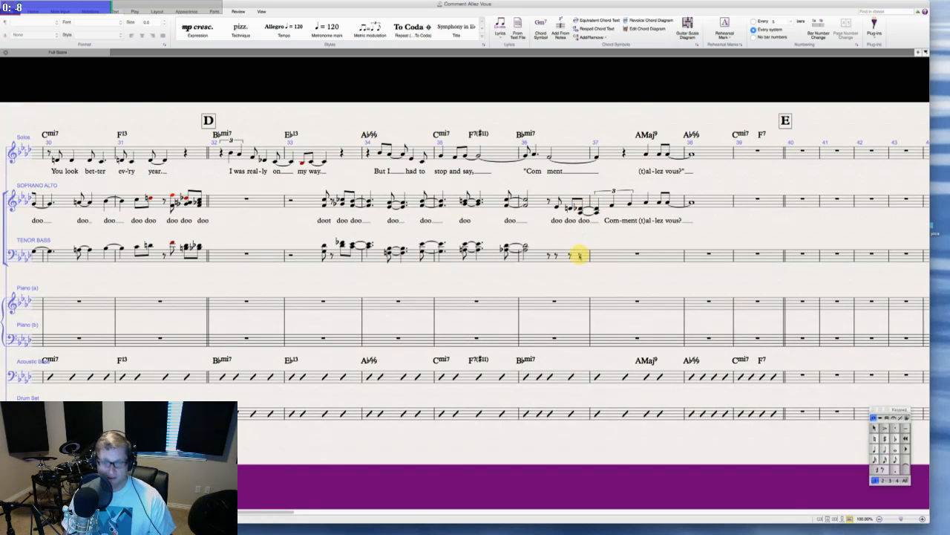
# - Enter a Tenor Bass eighth-note chord at the end of bar 36, tied to the first chord of a quarter-note triplet in bar 37
pyautogui.click(573, 255)
pyautogui.press('Return')
pyautogui.press('4')
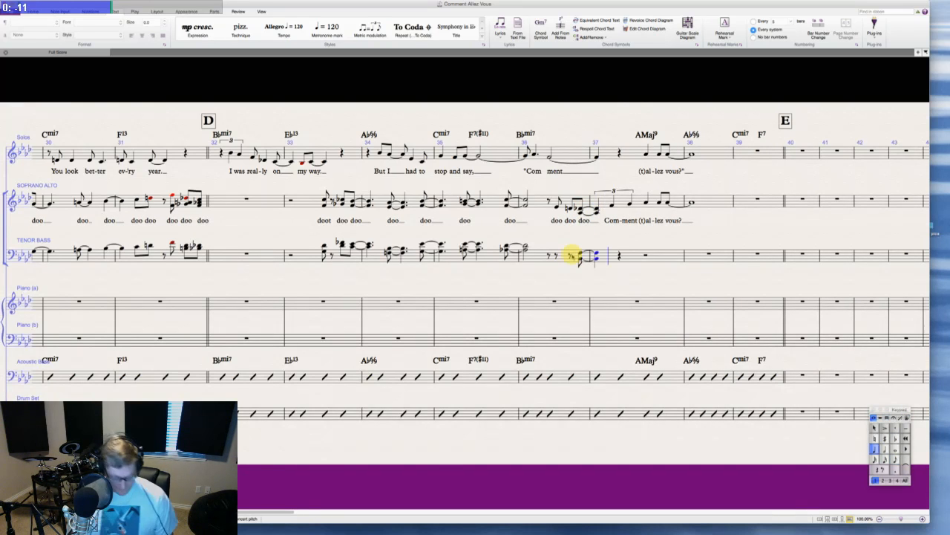
pyautogui.hotkey('ctrl', '3')
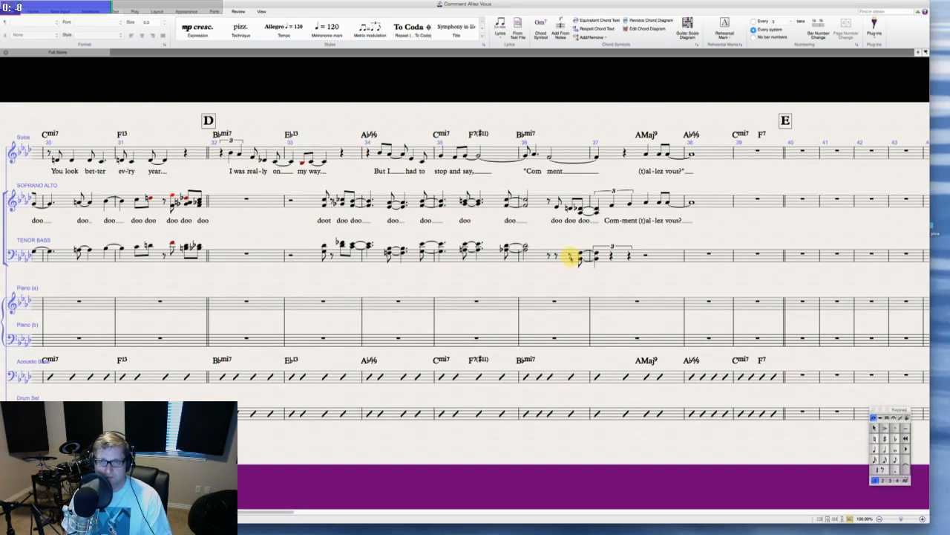
# - Enter two eighth-note chords in the Tenor Bass staff under the first two "doo" syllables of the closing figure in bar 36
pyautogui.click(556, 255)
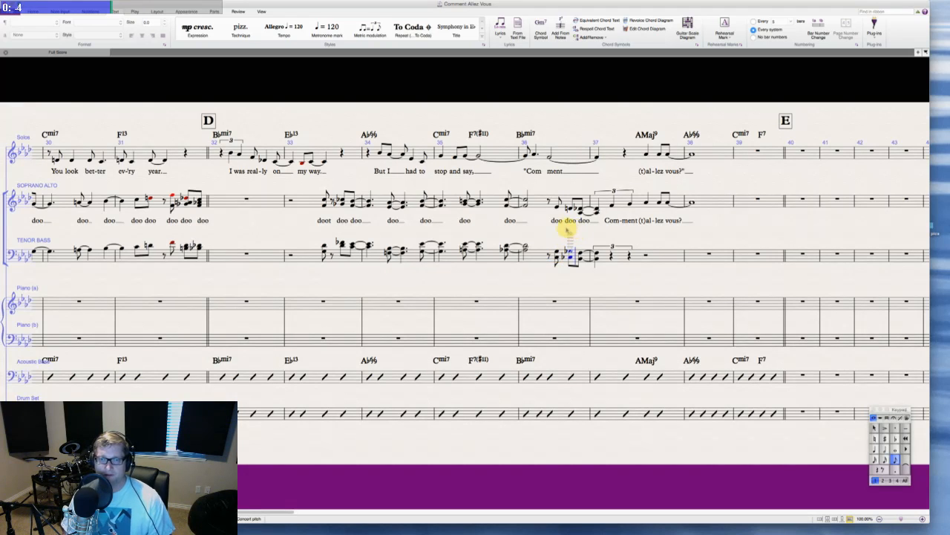
pyautogui.press('Escape')
pyautogui.press('Escape')
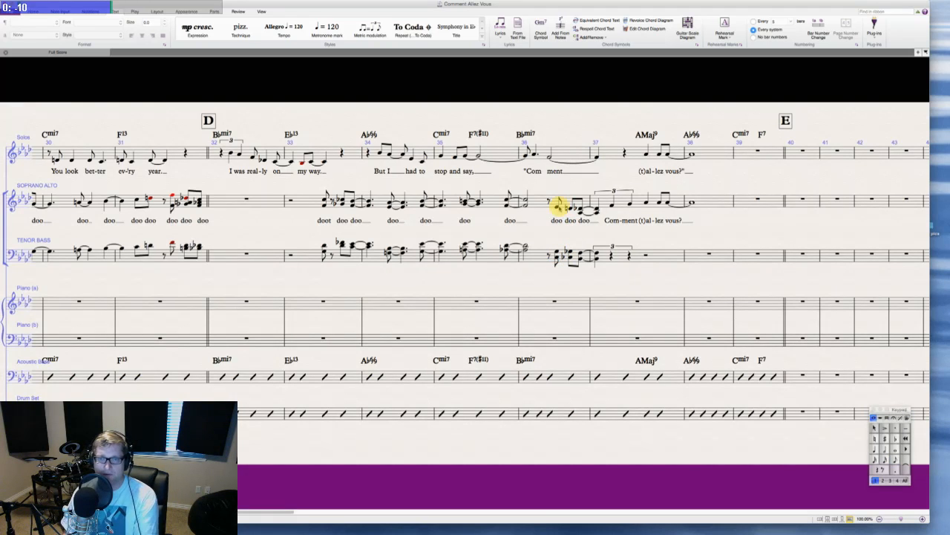
# - Add alto harmony below the first two eighth-note "doo" syllables of the closing figure in bar 36 of the Soprano Alto staff
pyautogui.click(558, 208)
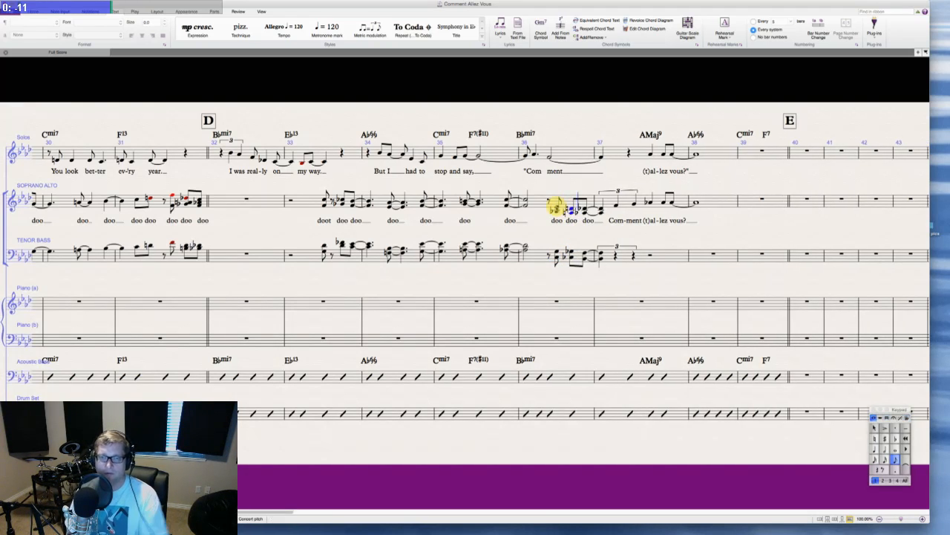
pyautogui.press('Escape')
pyautogui.press('Escape')
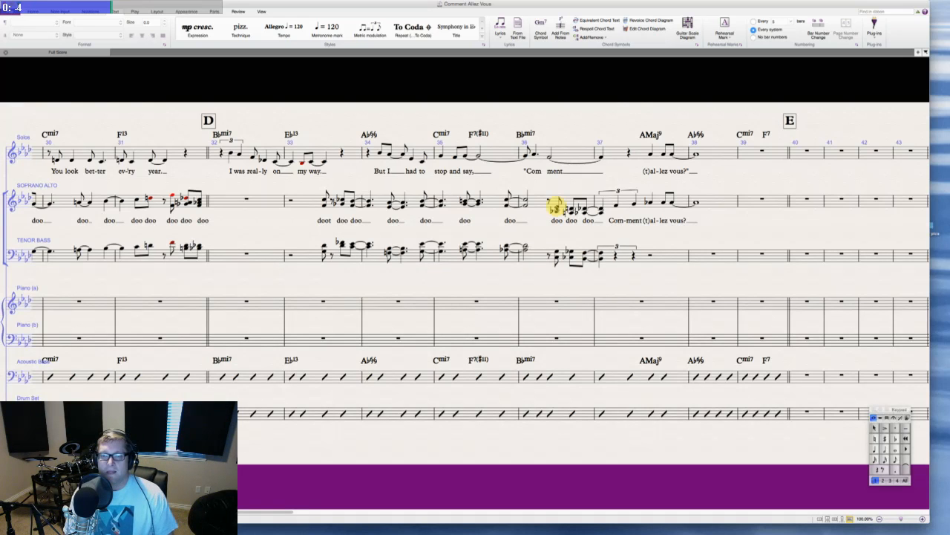
# - Add alto harmony below the quarter note and first eighth note of "(t)al-lez" in bar 37 of the Soprano Alto staff
pyautogui.hscroll(5, 655, 214)
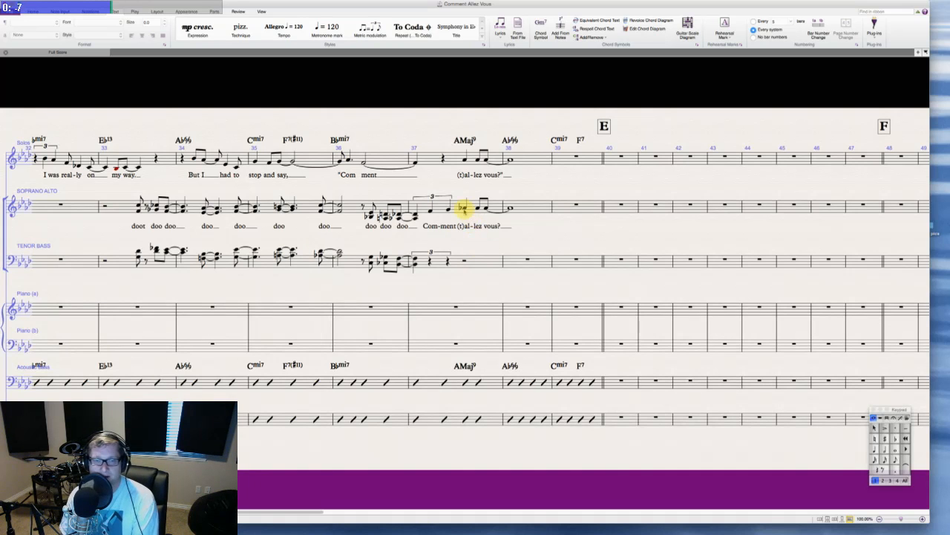
pyautogui.click(463, 209)
pyautogui.press('Right')
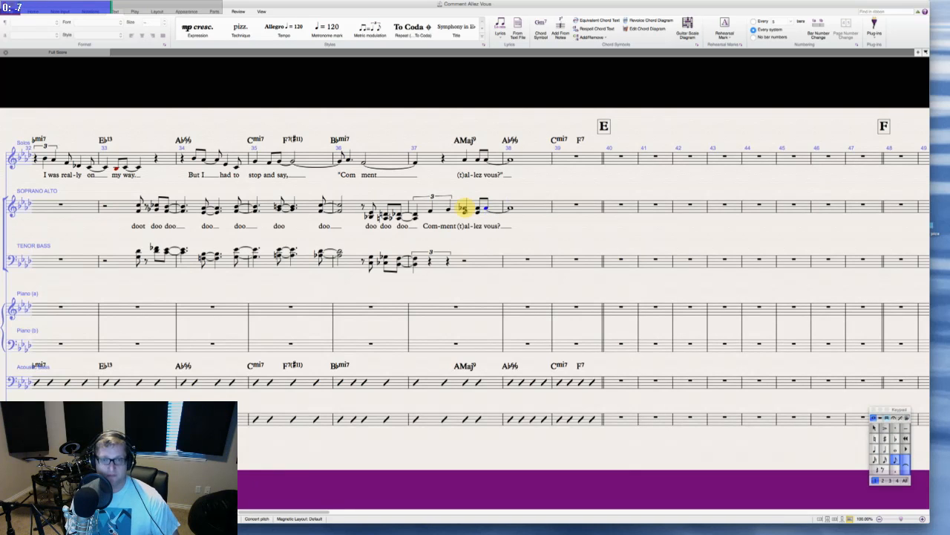
pyautogui.press('Escape')
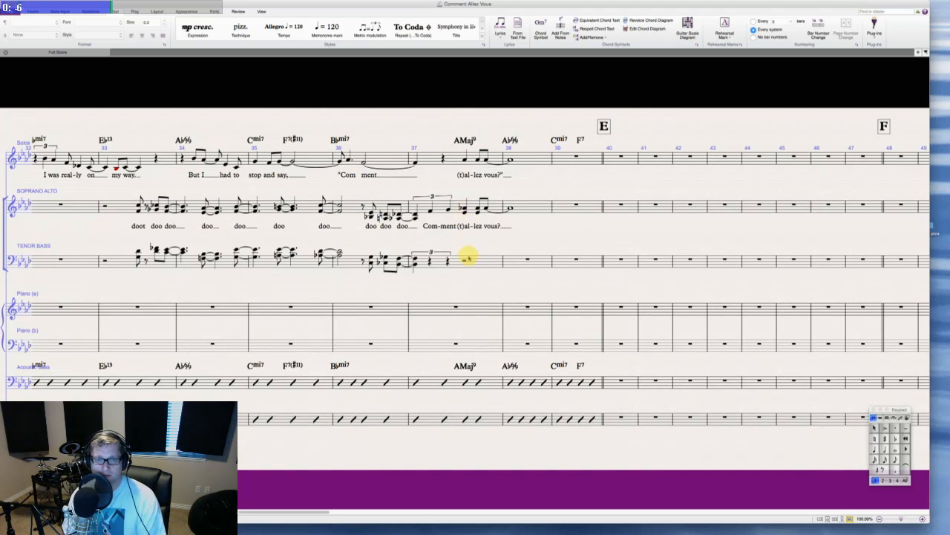
# - Enter a quarter-note chord and an eighth-note chord in the Tenor Bass staff under "(t)al-lez" in bar 37
pyautogui.click(463, 260)
pyautogui.press('4')
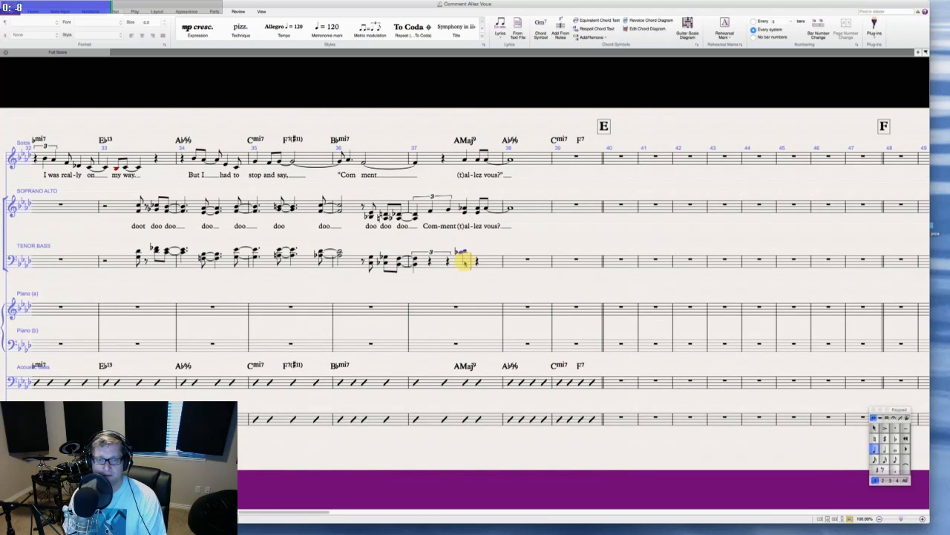
pyautogui.press('3')
pyautogui.press('Escape')
pyautogui.press('Escape')
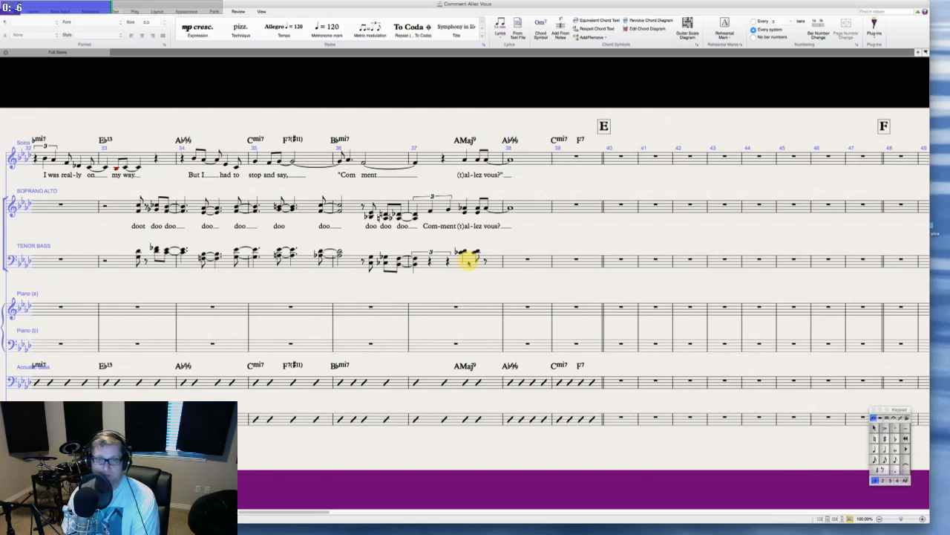
# - Add alto harmony below "vous?" into bar 38 and enter a Tenor Bass eighth-note chord tied to a whole-note chord
pyautogui.click(484, 208)
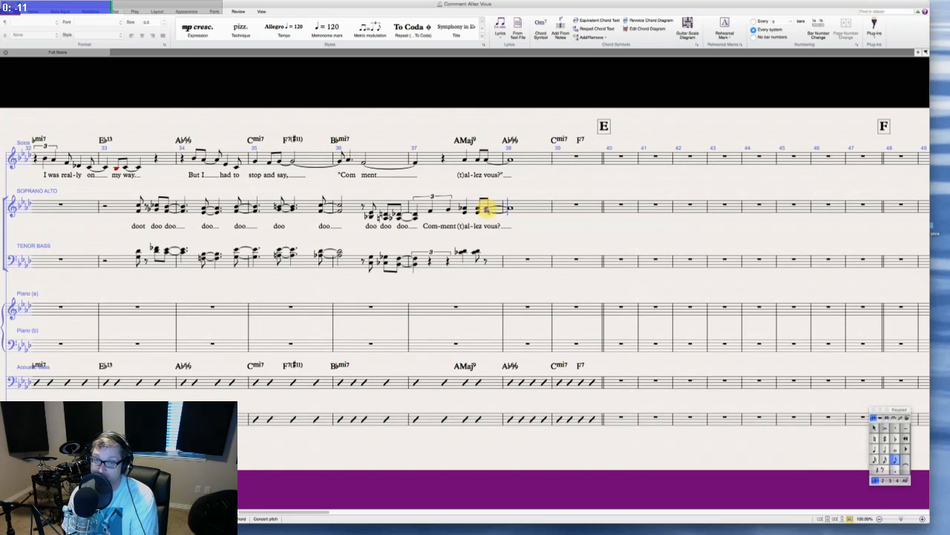
pyautogui.press('Escape')
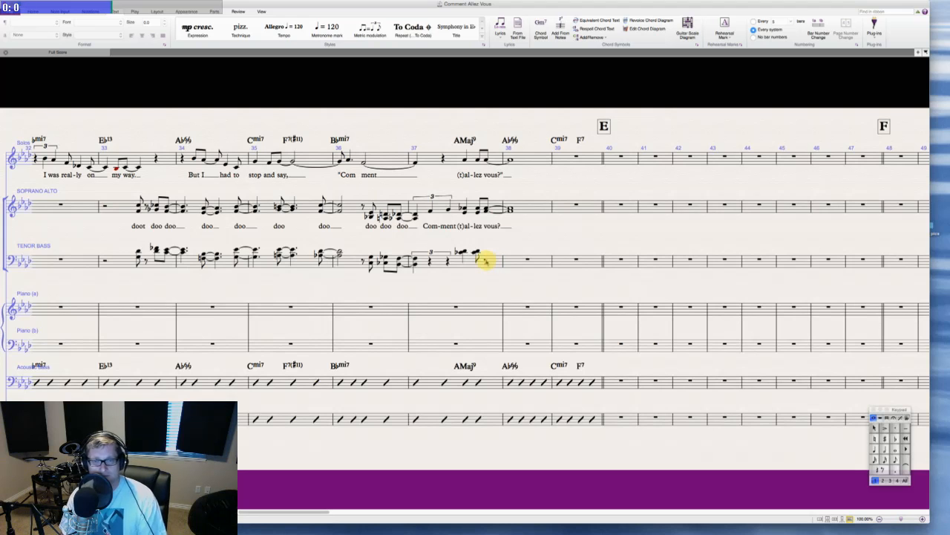
pyautogui.click(483, 260)
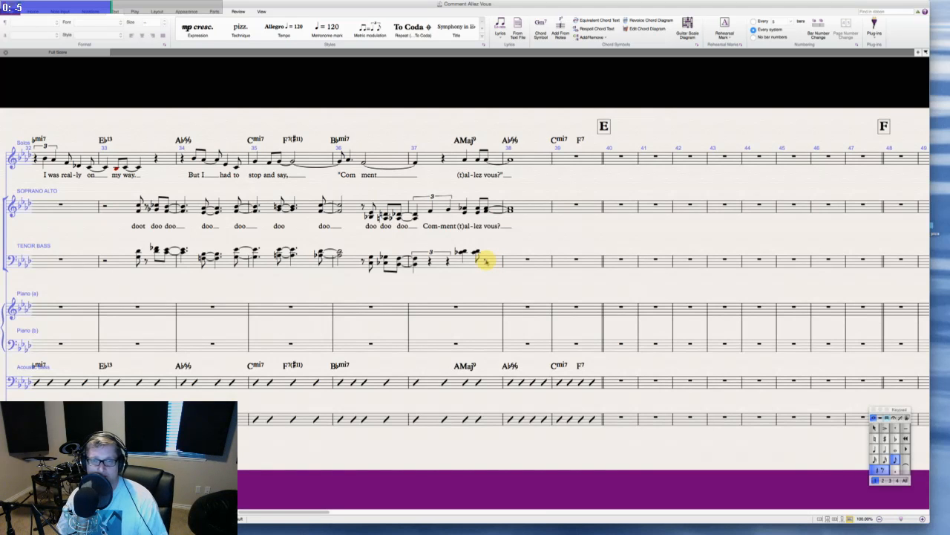
pyautogui.press('KP_Enter')
pyautogui.press('KP_6')
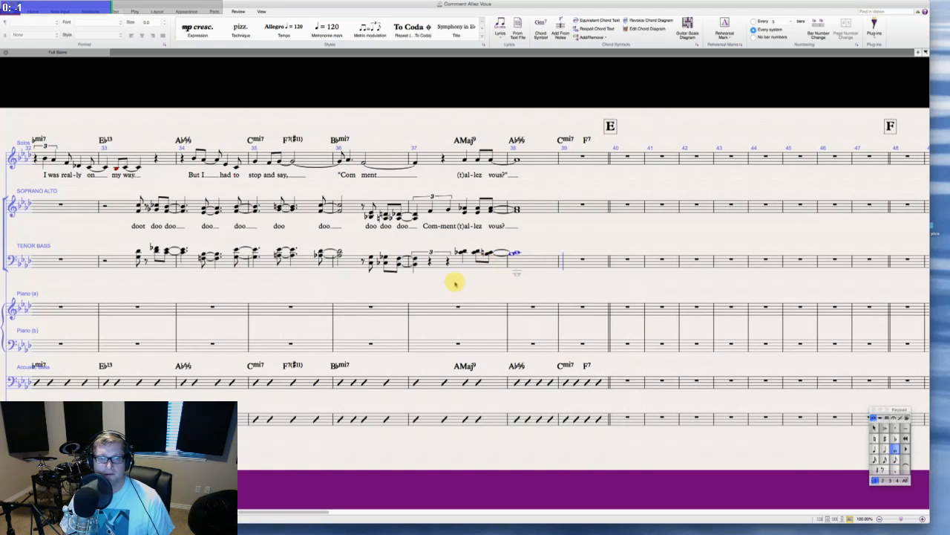
pyautogui.press('Escape')
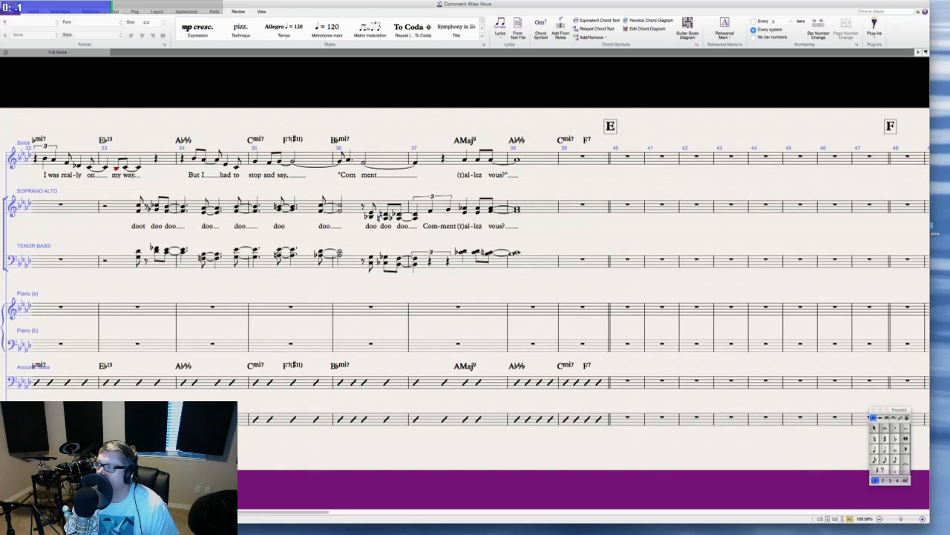
# - Add alto harmony below the two triplet quarter notes on "Com-ment" in bar 37 of the Soprano Alto staff
pyautogui.press('super+Tab')
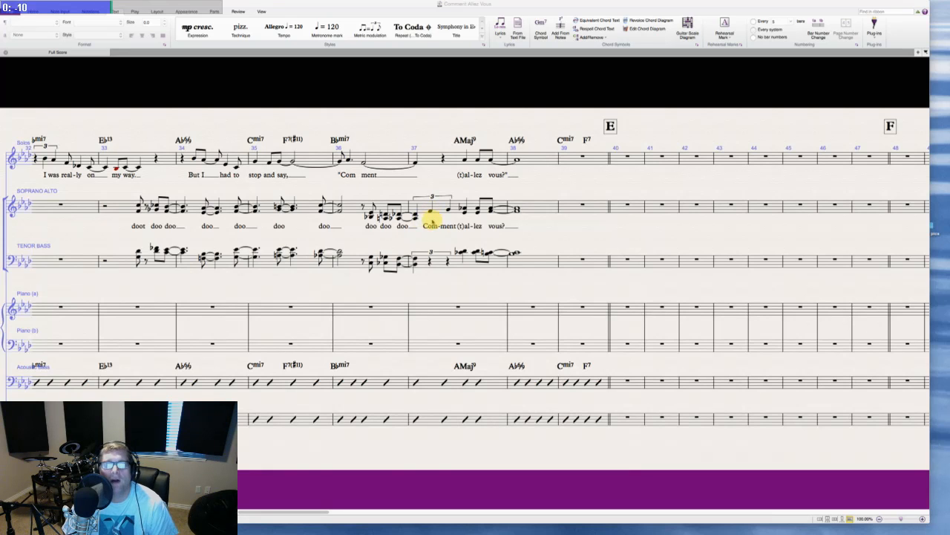
pyautogui.click(431, 213)
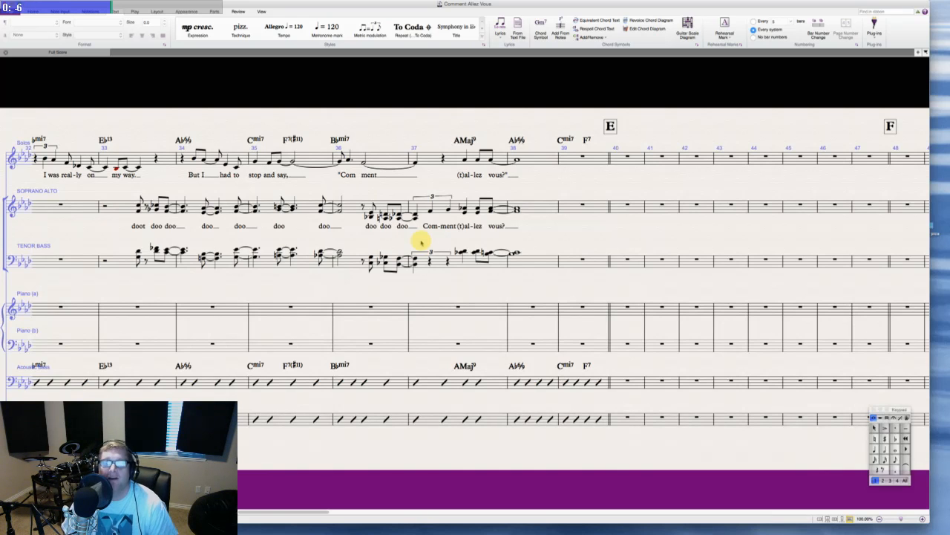
pyautogui.hscroll(1, 445, 244)
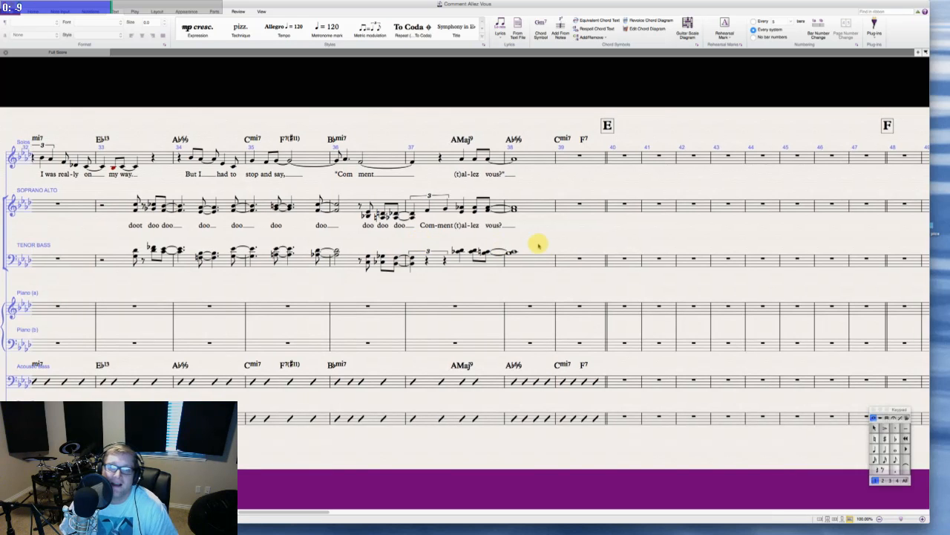
pyautogui.hscroll(1, 538, 244)
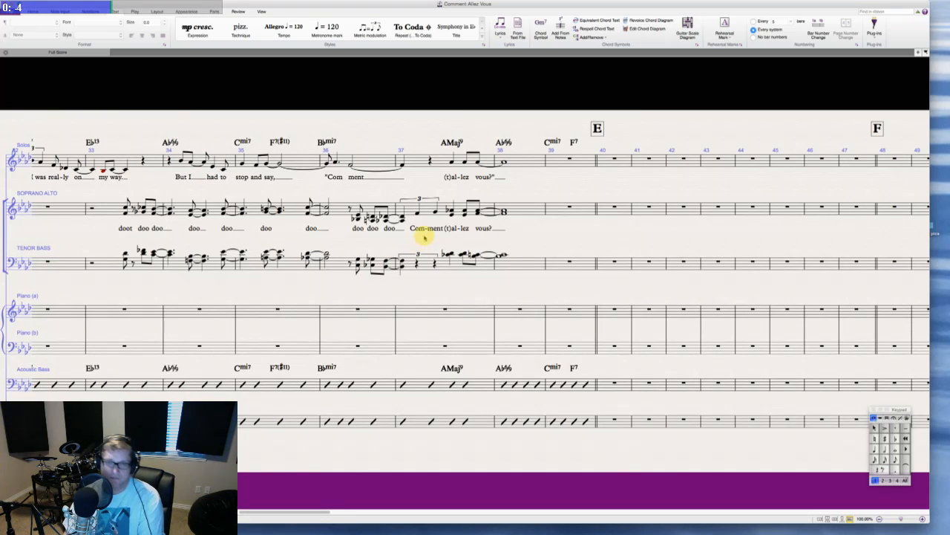
pyautogui.click(419, 213)
pyautogui.hotkey('shift', '3')
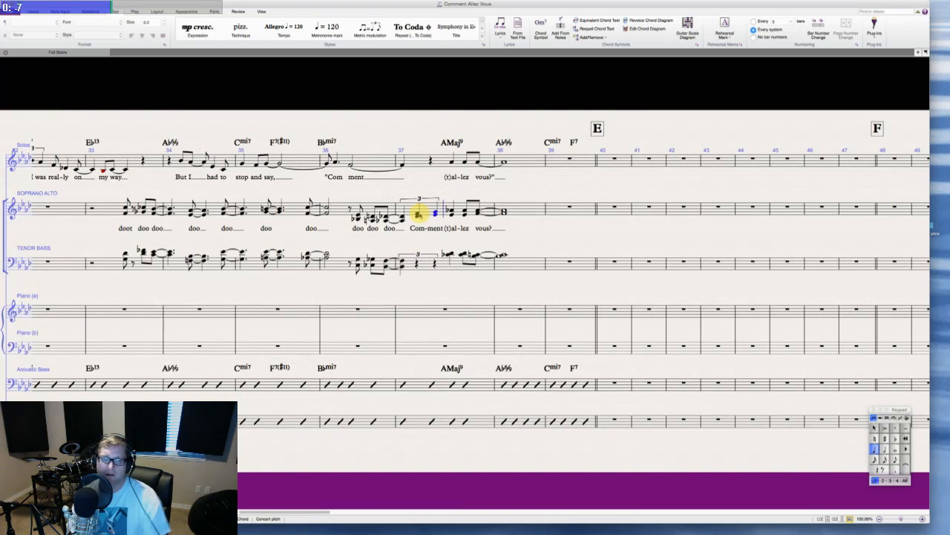
pyautogui.press('Escape')
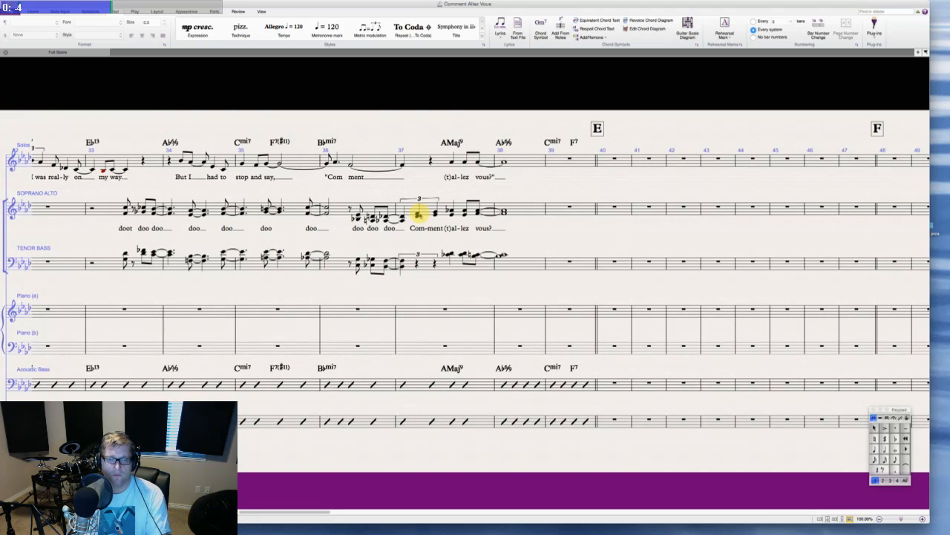
# - Enter a Tenor Bass chord on the second quarter of the bar 37 triplet, with a low bass note underneath
pyautogui.click(416, 259)
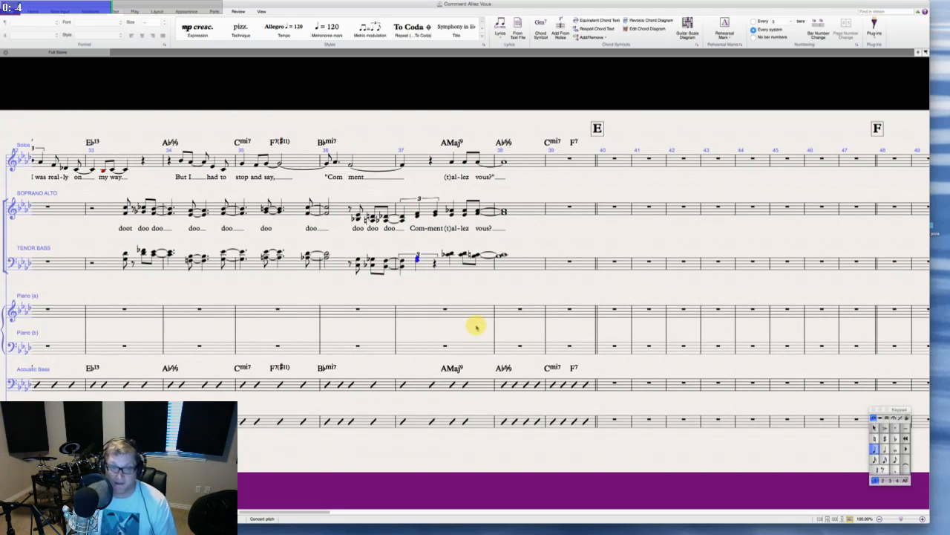
pyautogui.press('Escape')
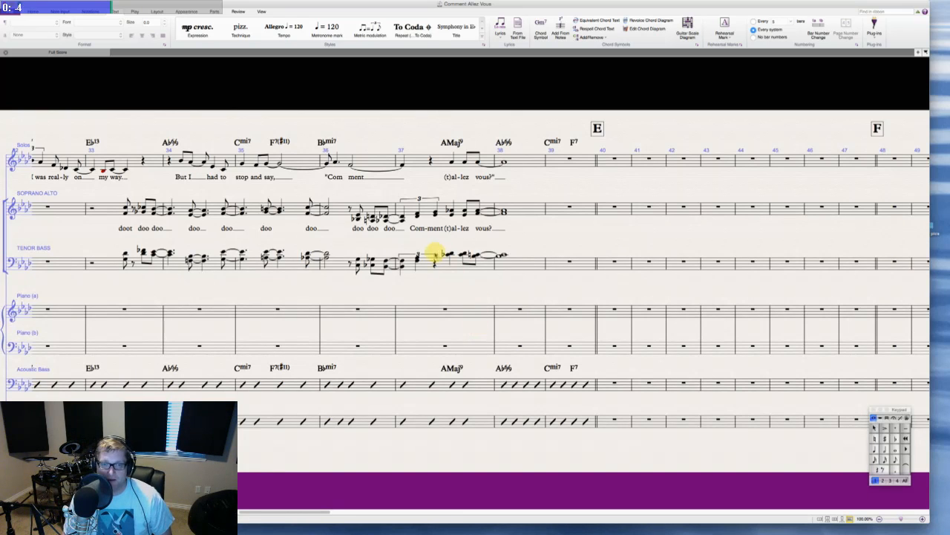
pyautogui.moveTo(426, 254); pyautogui.dragTo(424, 249)
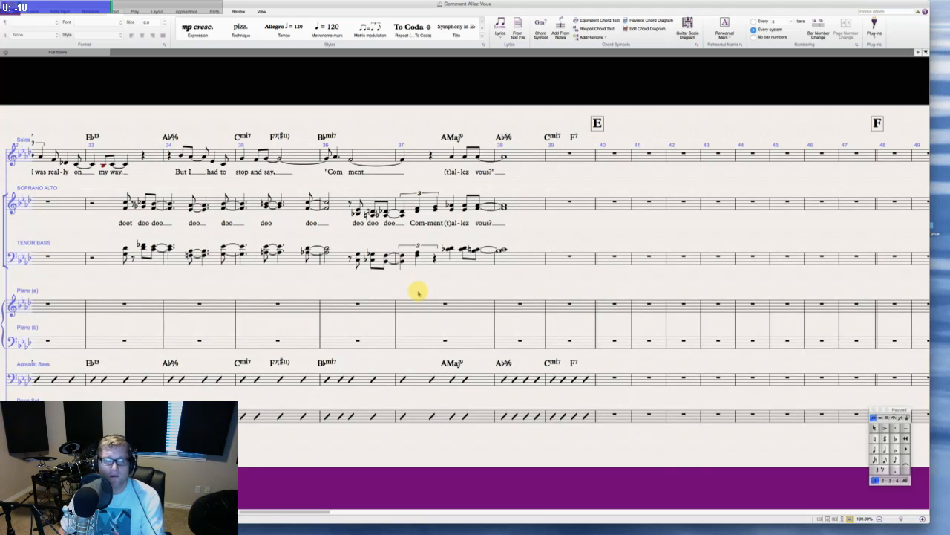
pyautogui.click(418, 257)
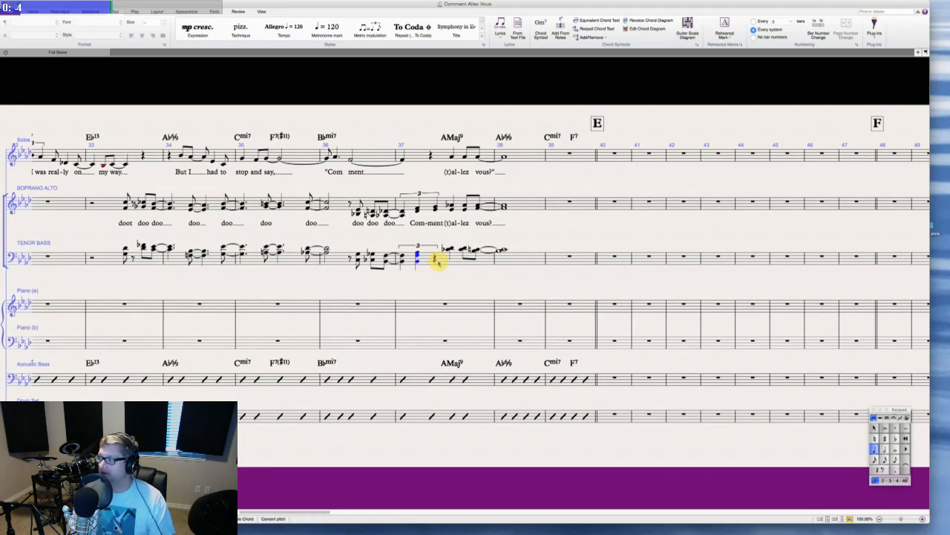
pyautogui.press('Escape')
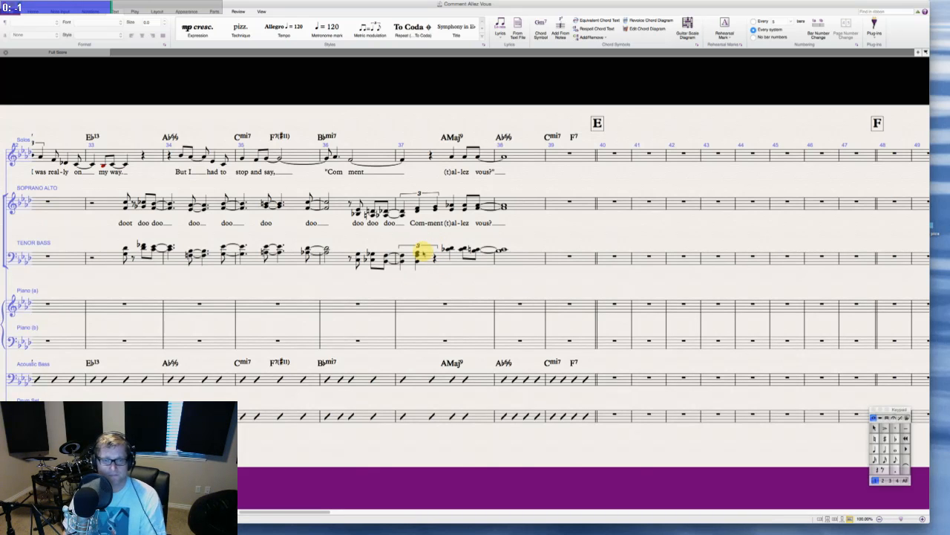
# - Revise the upper notes of the Tenor Bass chord on the second quarter of the bar 37 triplet
pyautogui.click(412, 251)
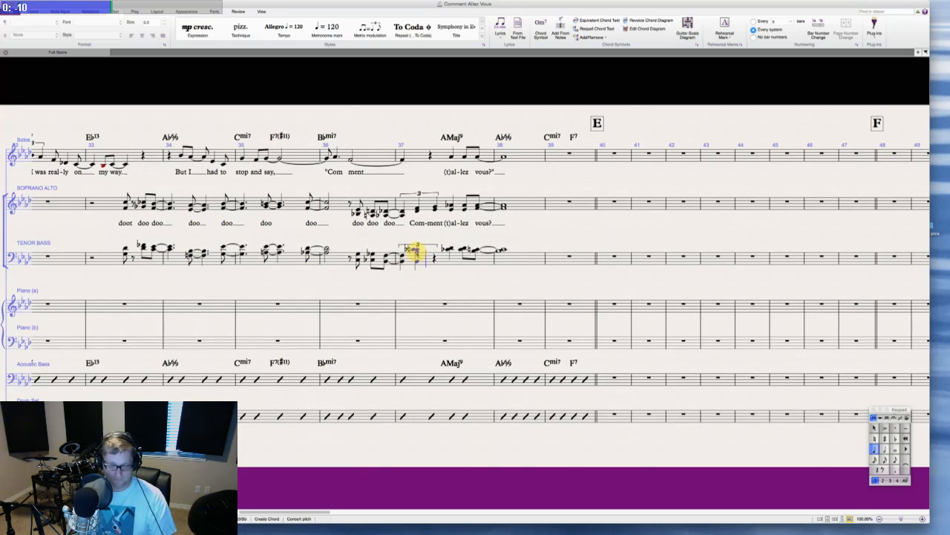
pyautogui.press('Down')
pyautogui.press('Down')
pyautogui.press('Escape')
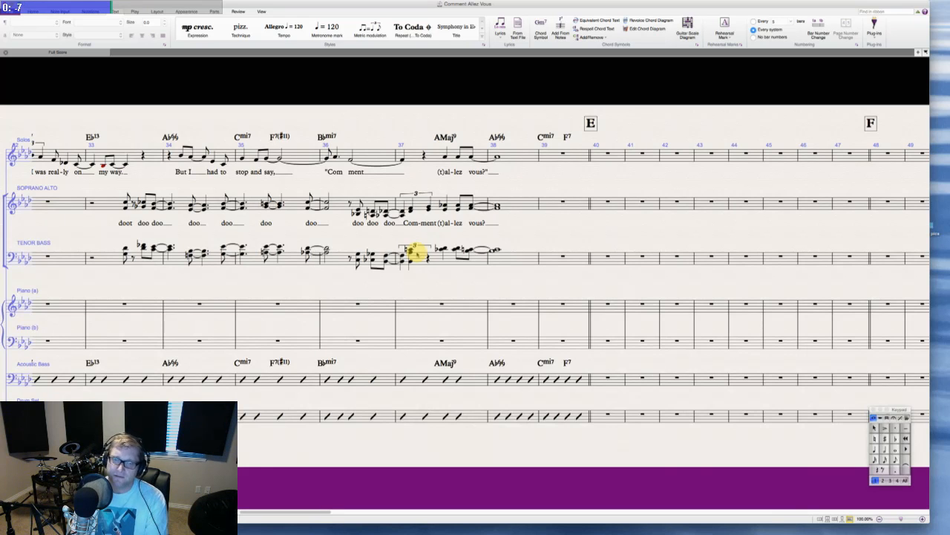
# - Replace the last quarter rest of the bar 37 triplet in the Tenor Bass staff with a quarter-note chord
pyautogui.click(428, 259)
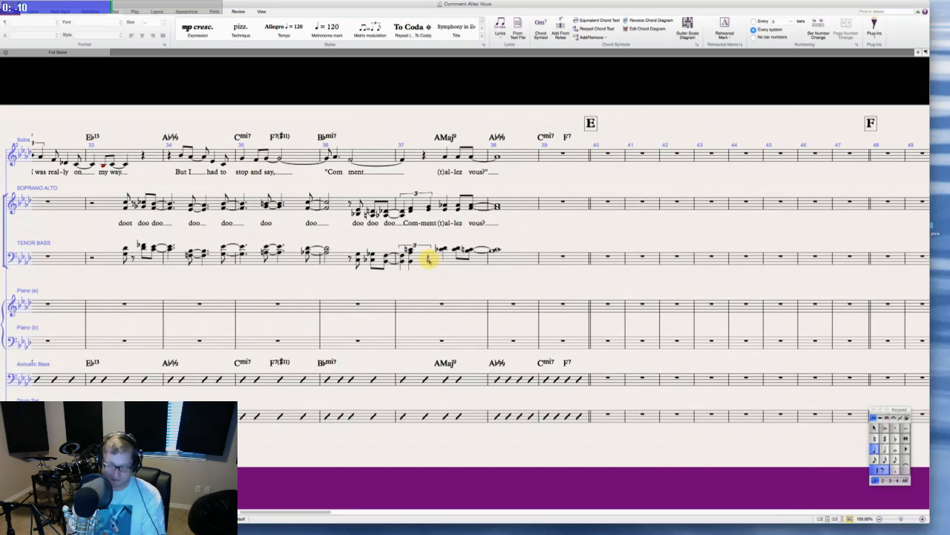
pyautogui.press('n')
pyautogui.press('Escape')
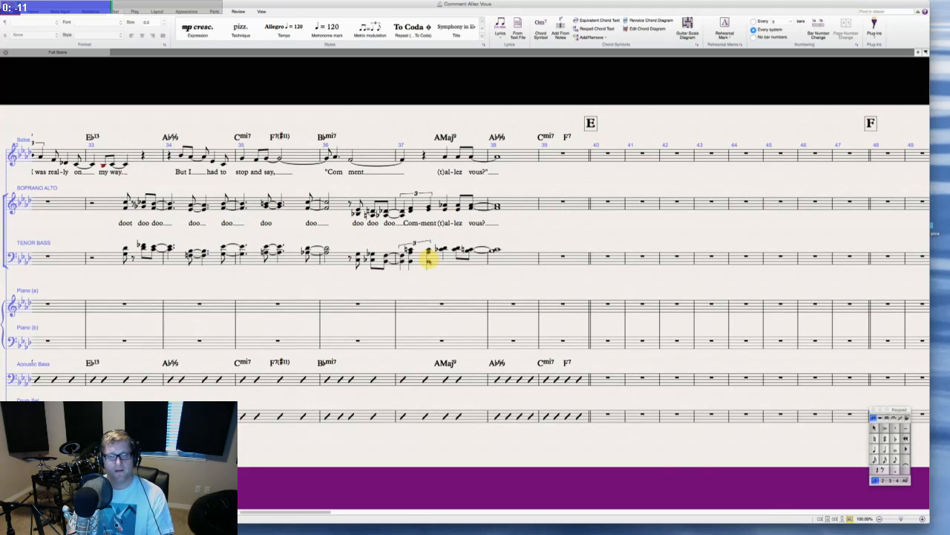
# - Add low bass notes below the Tenor Bass chords under "(t)al-lez vous?" in bars 37 and 38
pyautogui.click(444, 247)
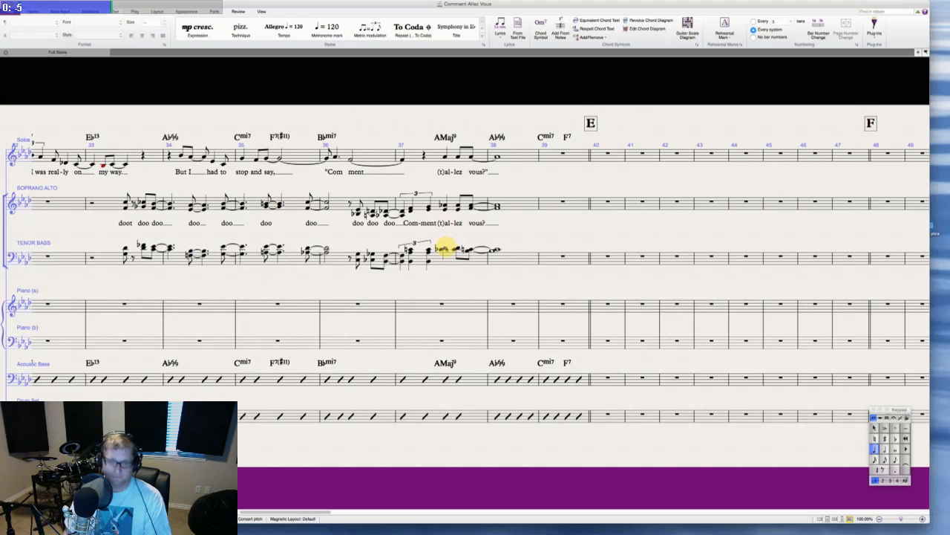
pyautogui.click(446, 248)
pyautogui.press('3')
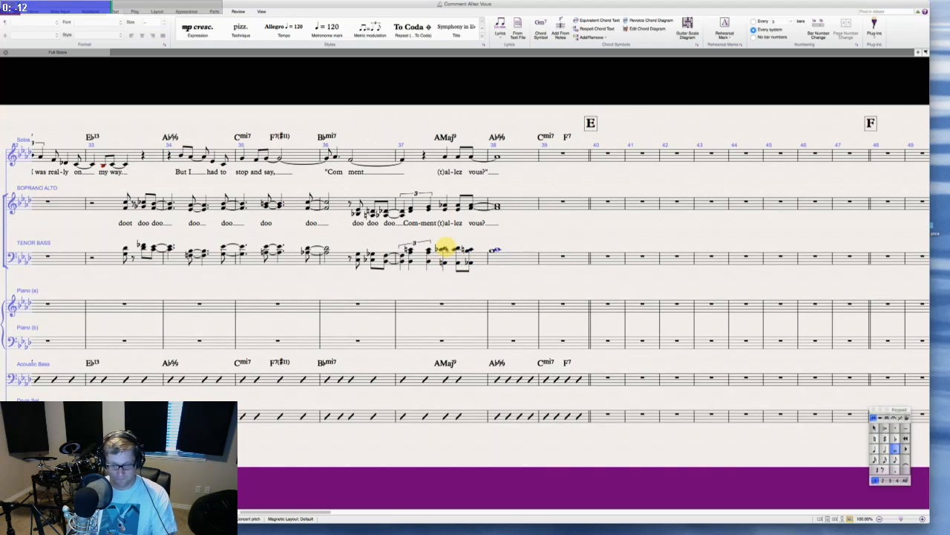
pyautogui.press('Escape')
# - Tie the notes of the last Tenor Bass eighth-note chord in bar 37 to the whole-note chord in bar 38
pyautogui.click(469, 249)
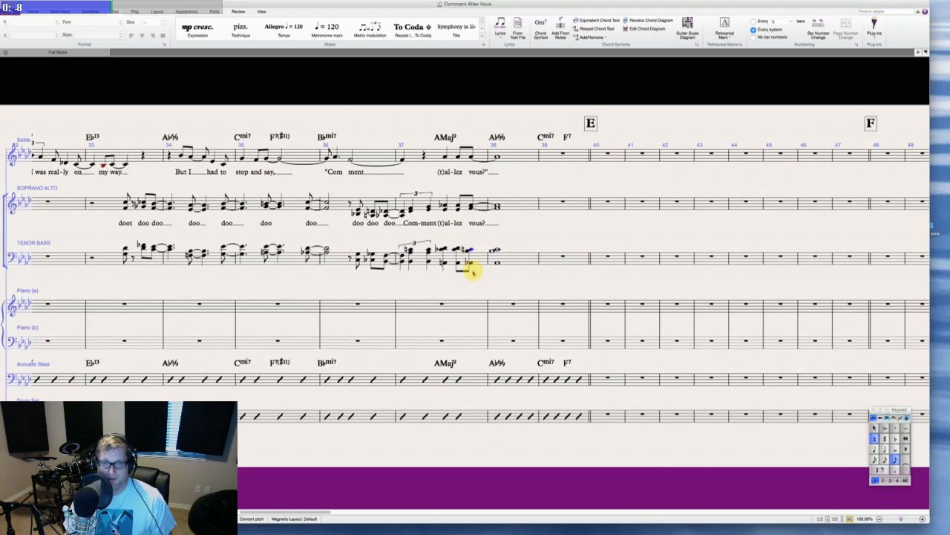
pyautogui.keyDown('super'); pyautogui.click(471, 263); pyautogui.keyUp('super')
pyautogui.press('KP_Enter')
pyautogui.press('Escape')
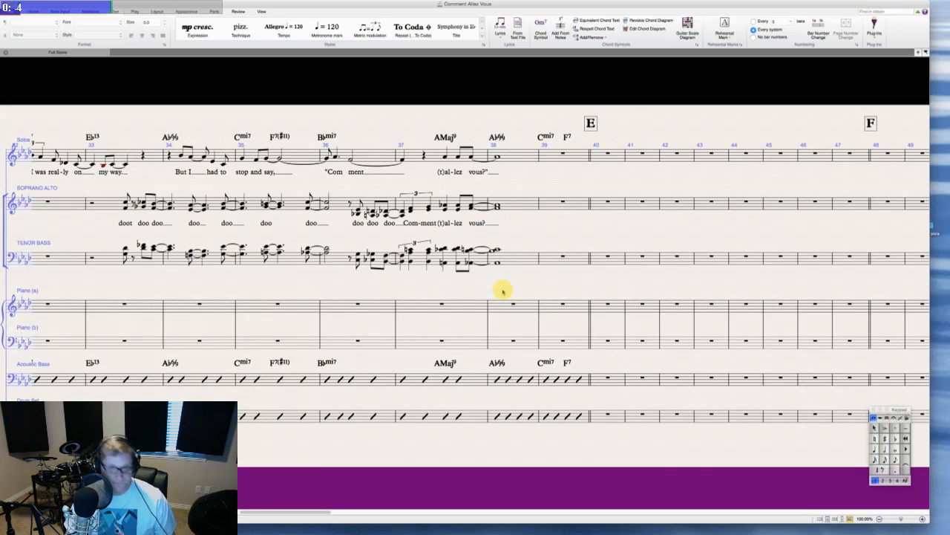
# - Return to the start of the score and play back the opening from the first Soprano Alto note, then stop
pyautogui.hscroll(-15, 502, 292)
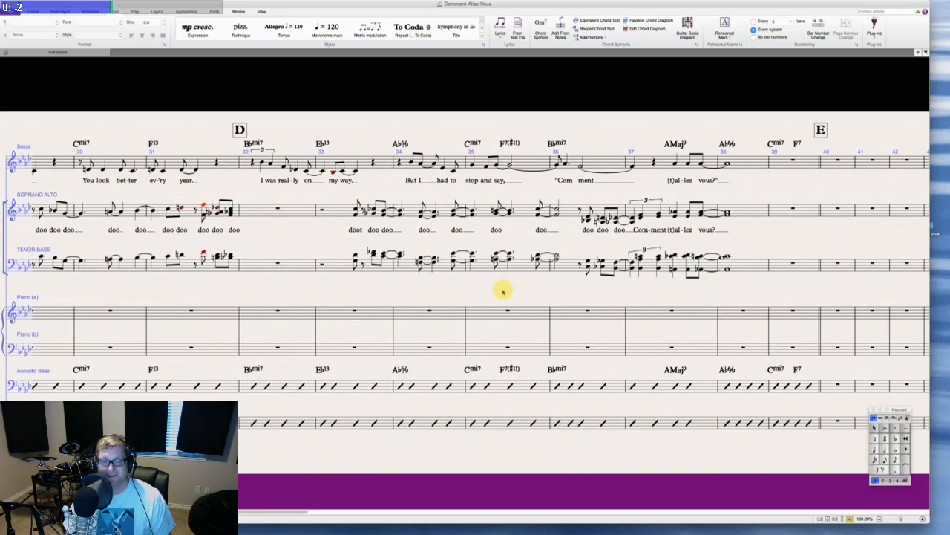
pyautogui.hscroll(-10, 502, 291)
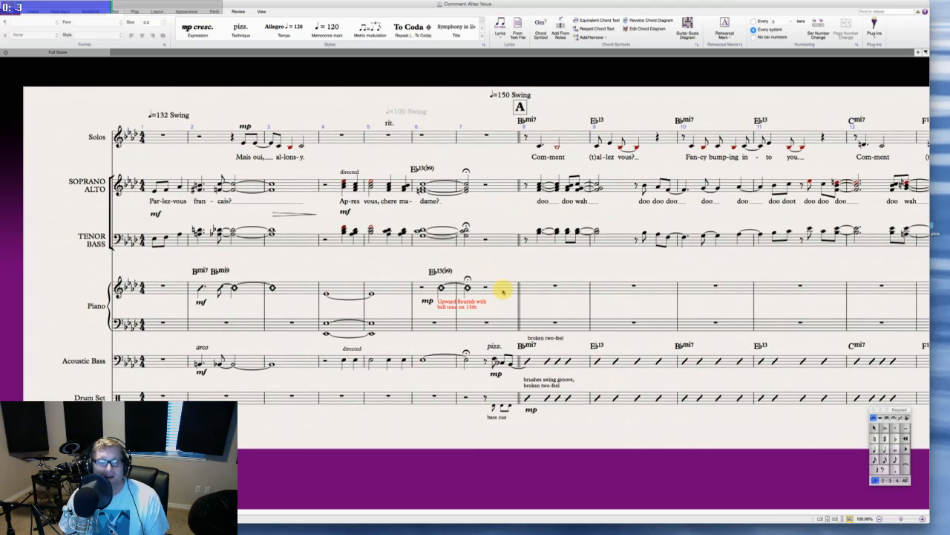
pyautogui.scroll(2, 502, 290)
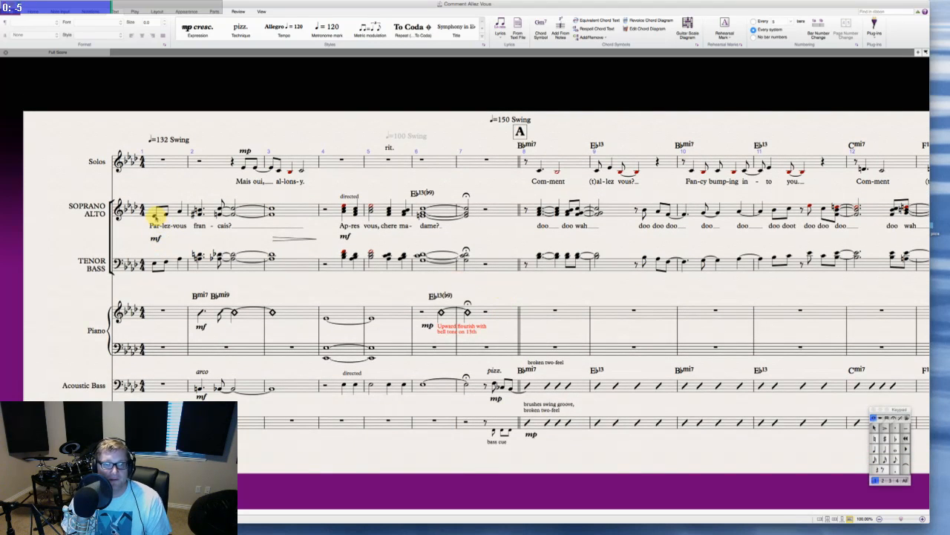
pyautogui.click(154, 212)
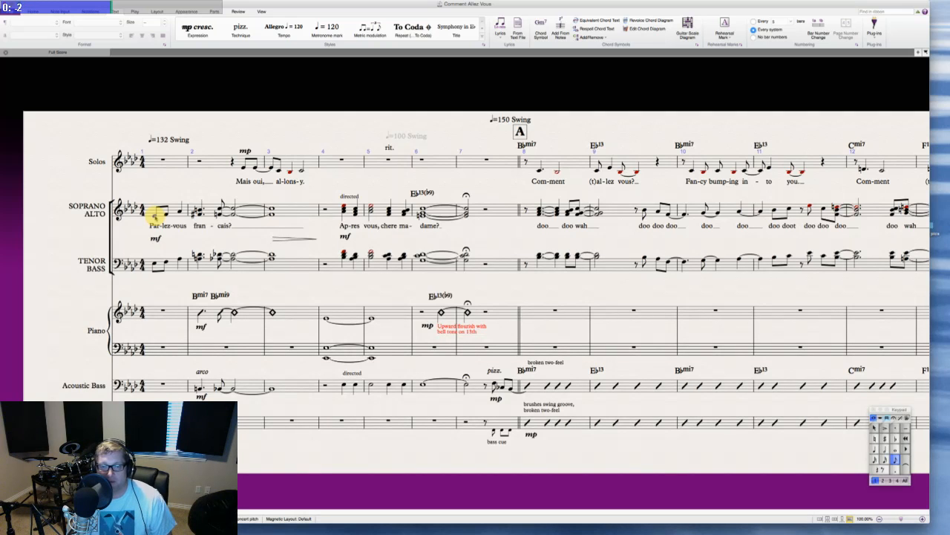
pyautogui.press('space')
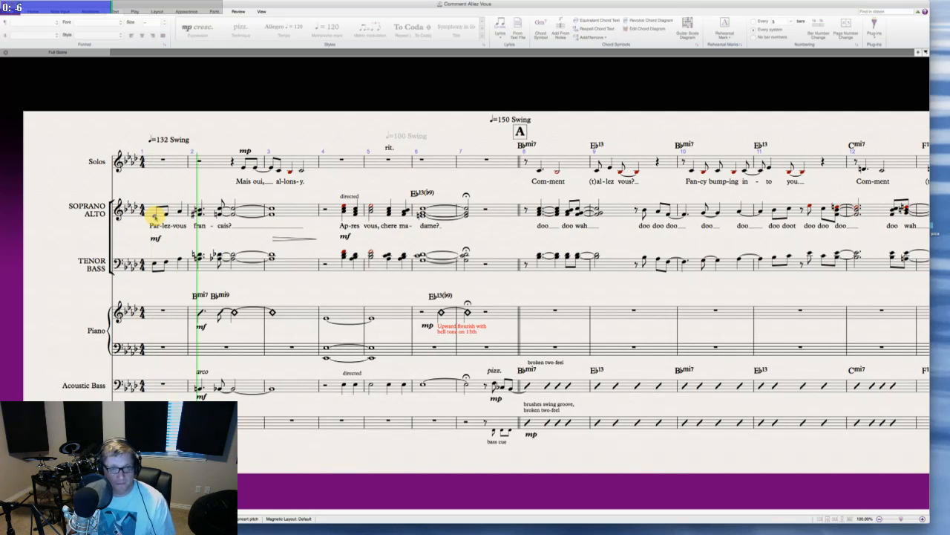
pyautogui.press('space')
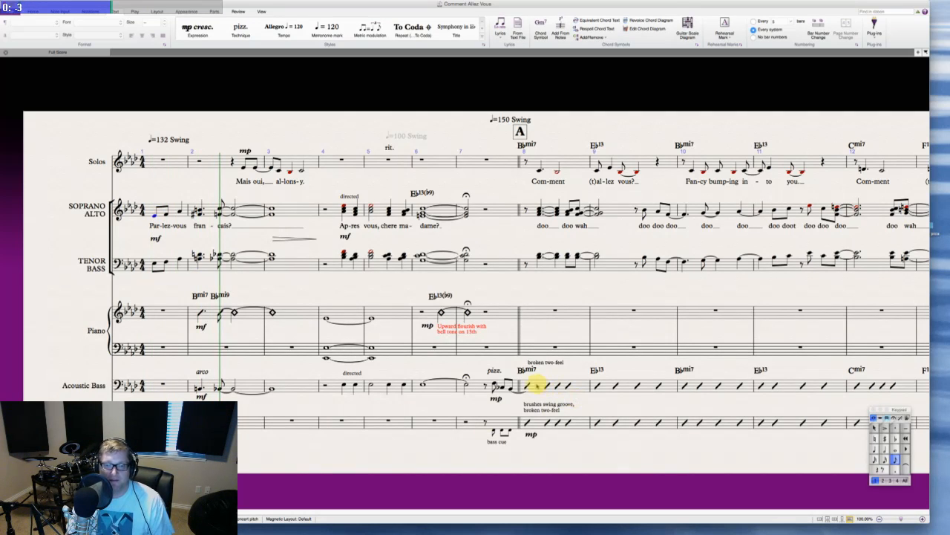
# - Play the score back from bar 1 through the end of section D, then stop and clear the selection
pyautogui.click(536, 384)
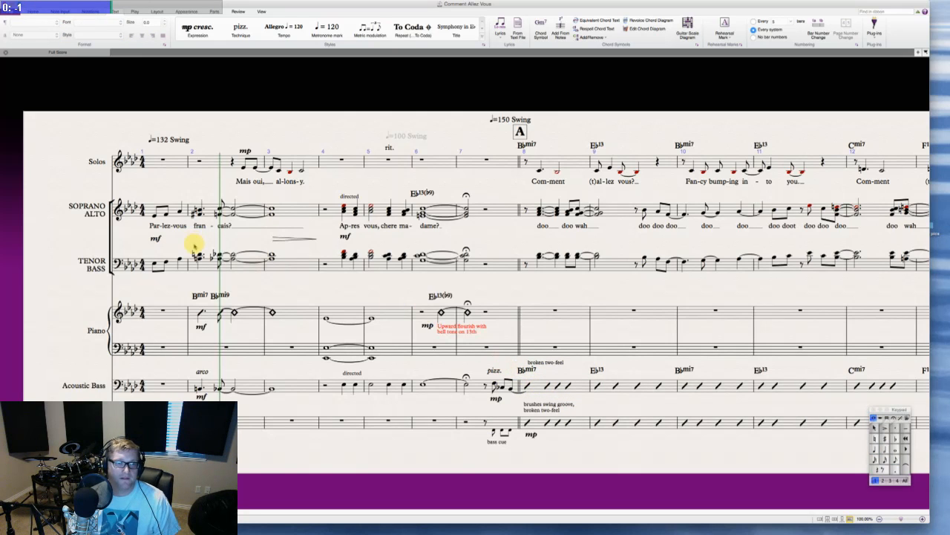
pyautogui.click(153, 384)
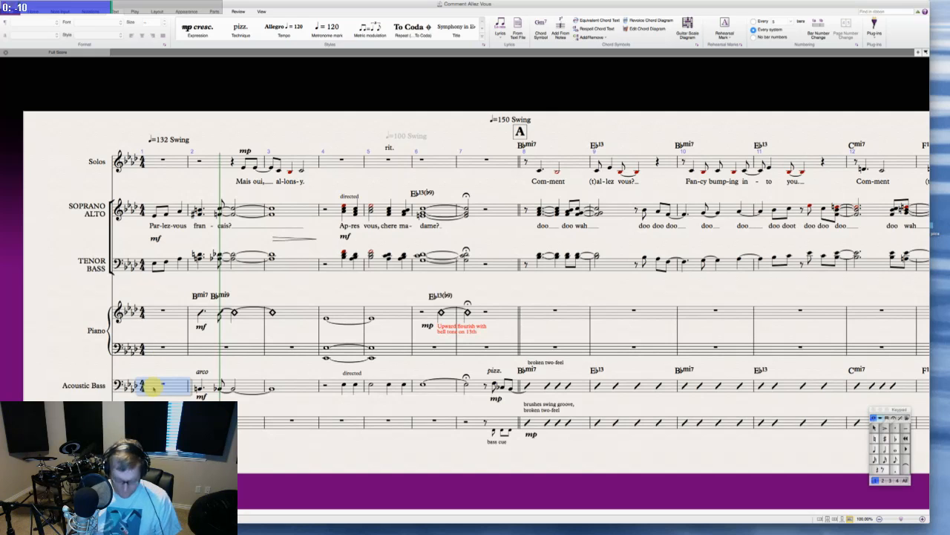
pyautogui.click(162, 382)
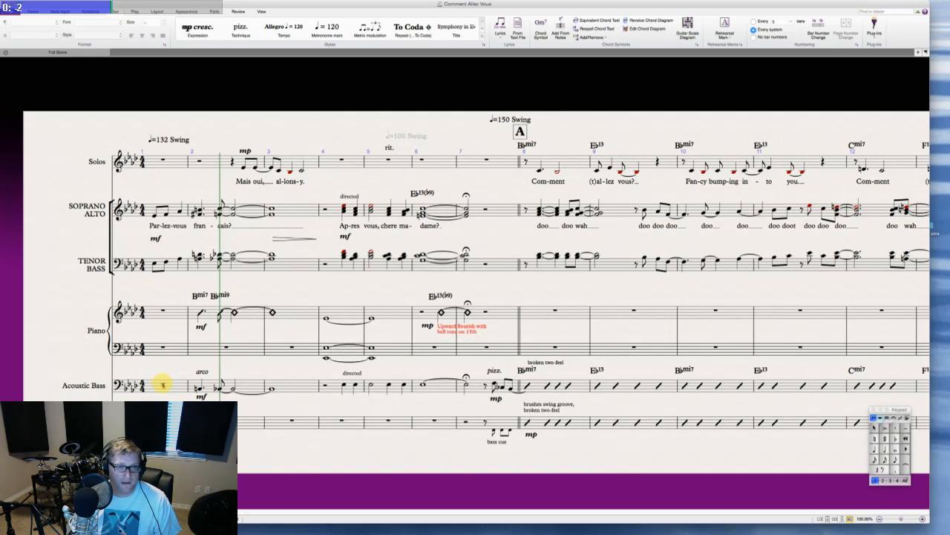
pyautogui.press('space')
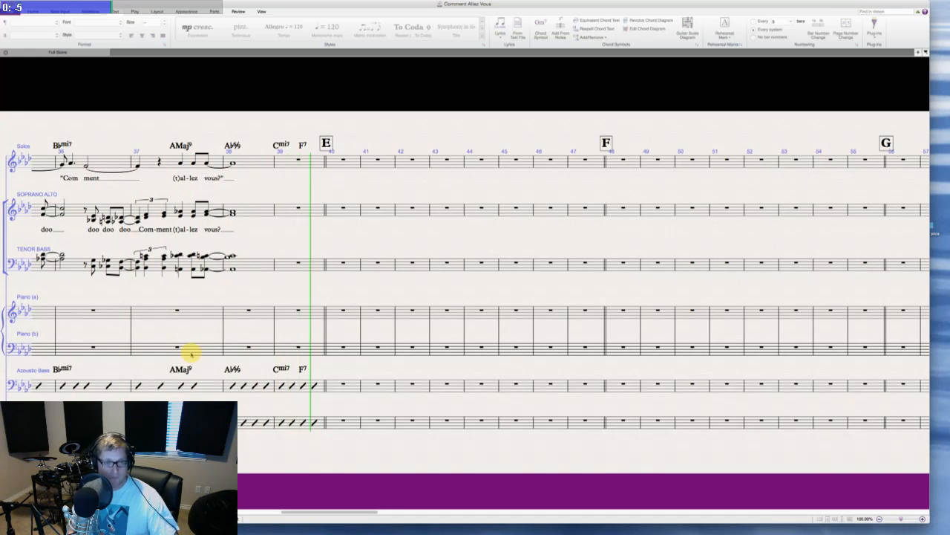
pyautogui.press('space')
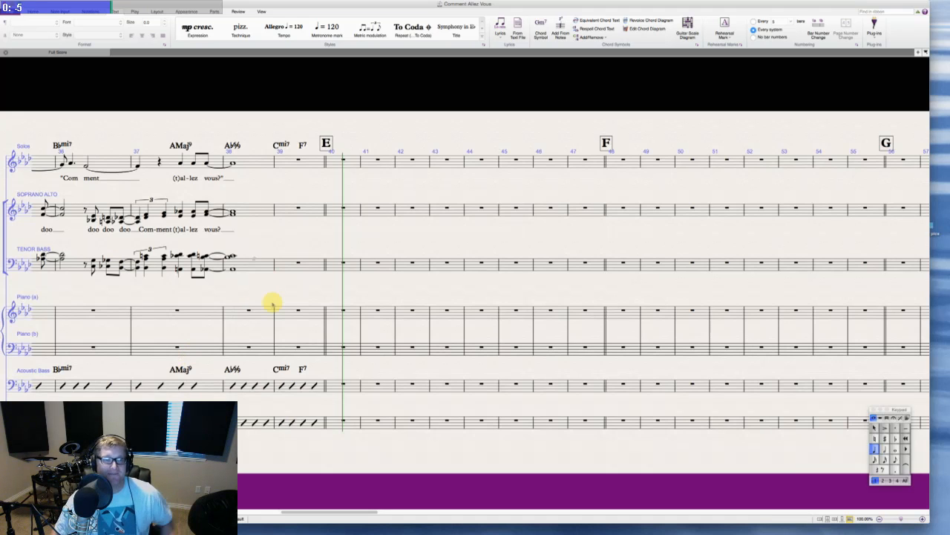
pyautogui.press('Escape')
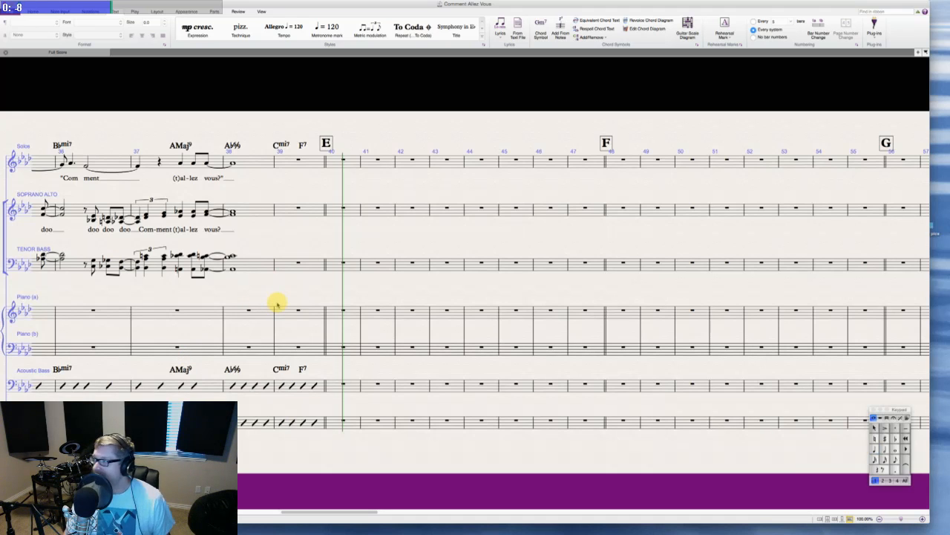
# - Copy the Drum Set slashes with their text and dynamic from bars 8 to 39 into the upper Piano staff at bar 8
pyautogui.hscroll(-10, 276, 303)
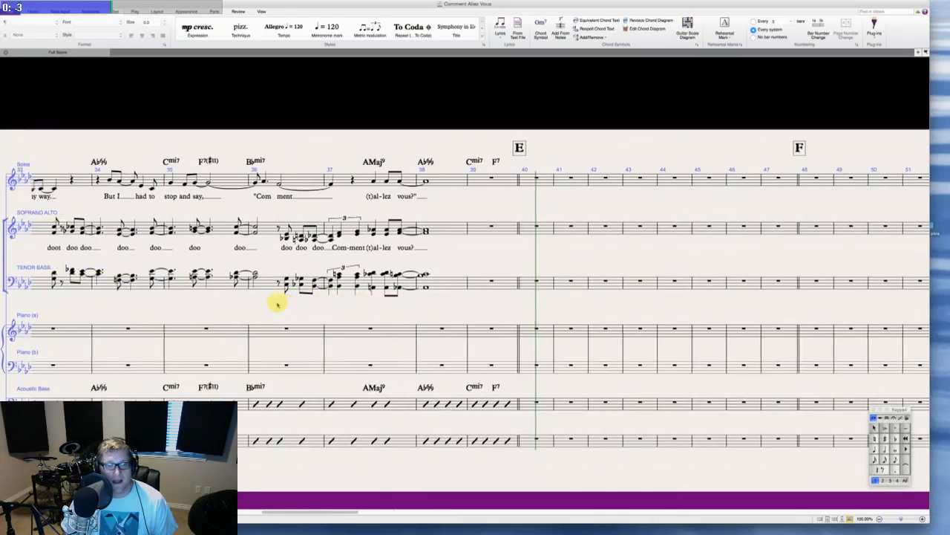
pyautogui.hscroll(-15, 276, 303)
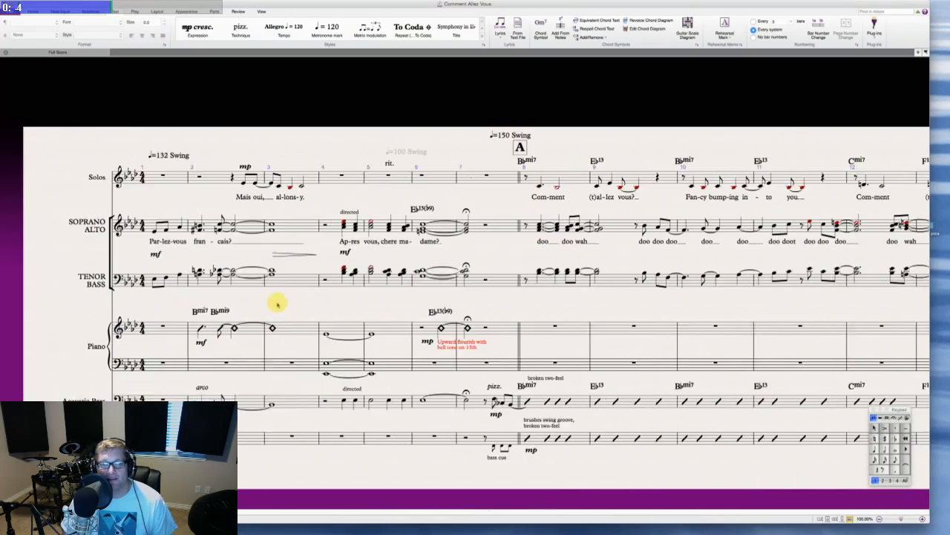
pyautogui.hscroll(20, 276, 303)
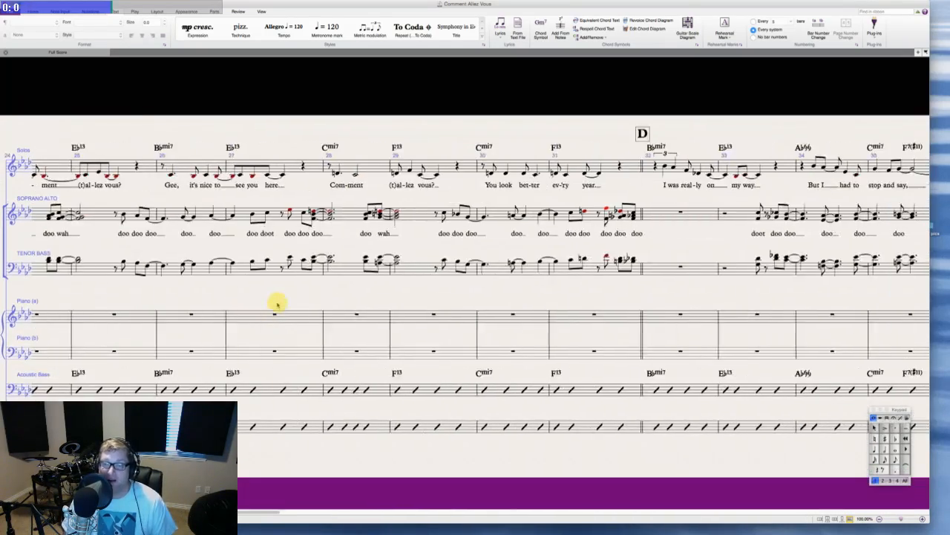
pyautogui.hscroll(2, 276, 303)
pyautogui.hscroll(-20, 277, 303)
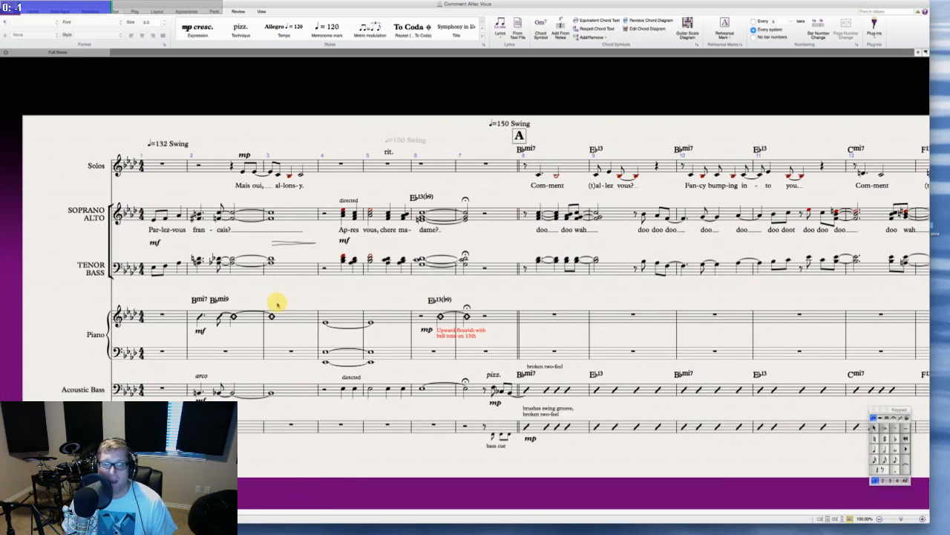
pyautogui.hscroll(3, 276, 303)
pyautogui.click(452, 309)
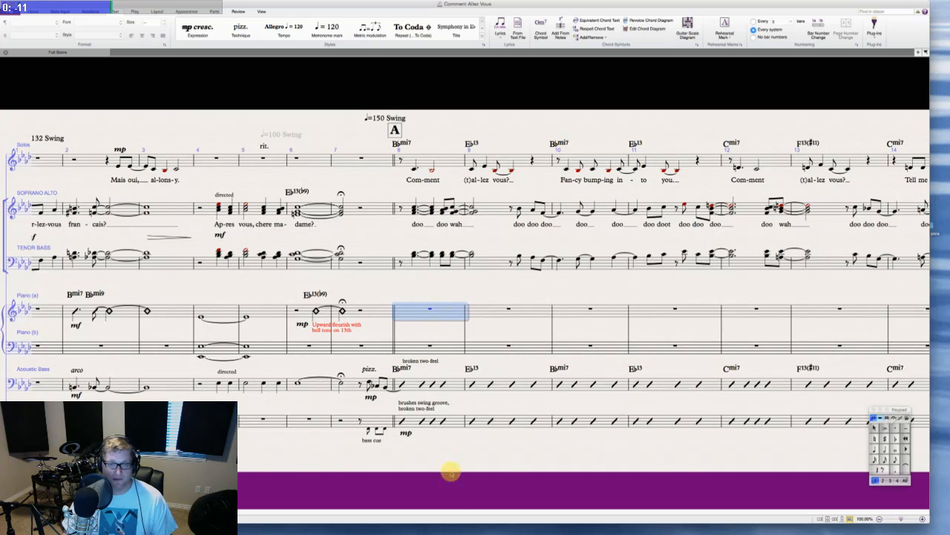
pyautogui.click(427, 421)
pyautogui.hscroll(15, 427, 421)
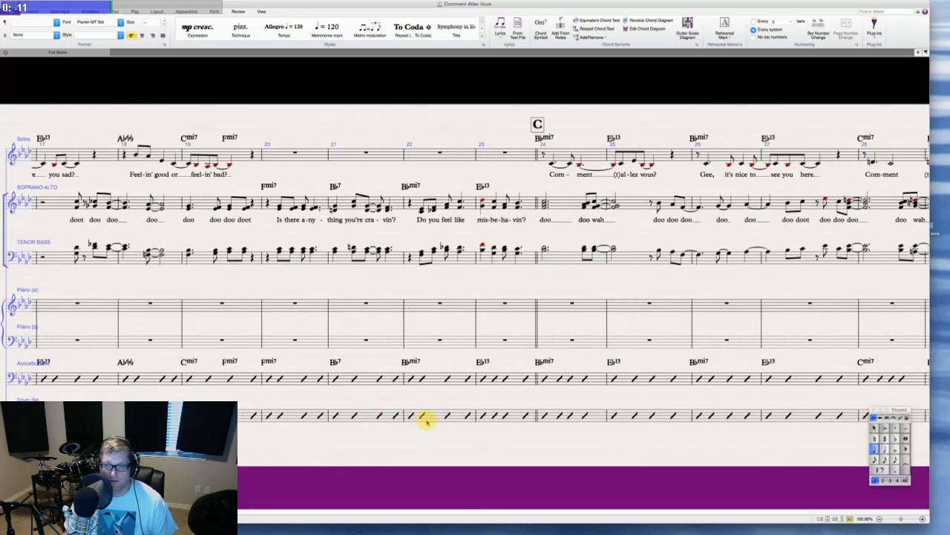
pyautogui.hscroll(8, 426, 421)
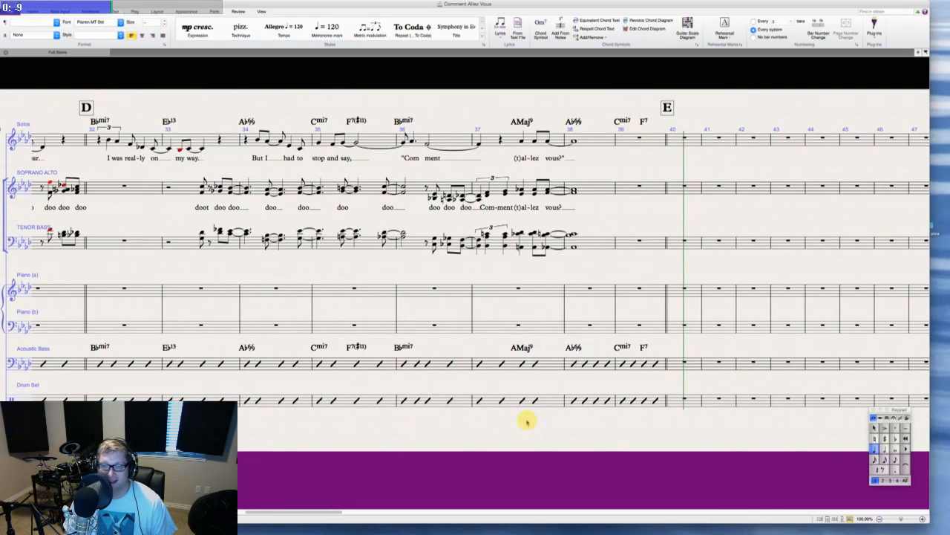
pyautogui.keyDown('shift'); pyautogui.click(655, 401); pyautogui.keyUp('shift')
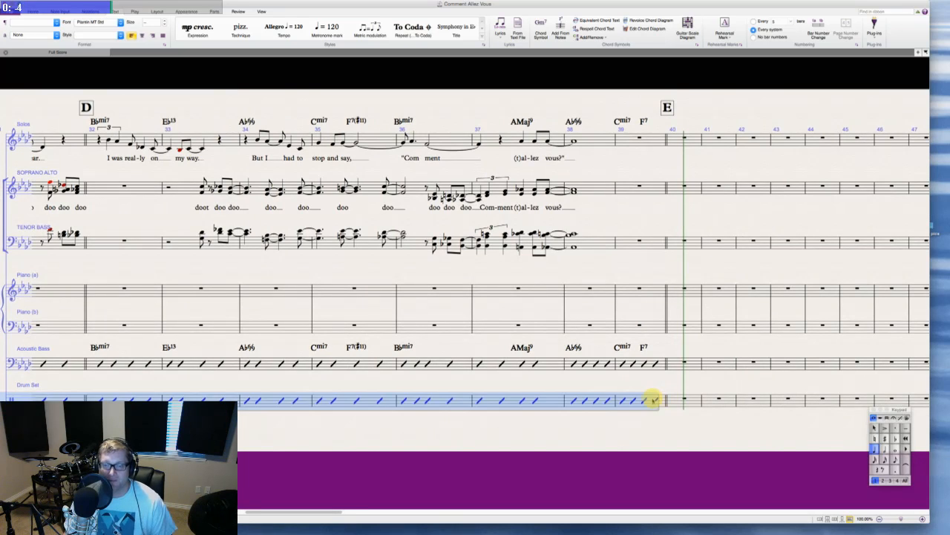
pyautogui.hscroll(-20, 653, 400)
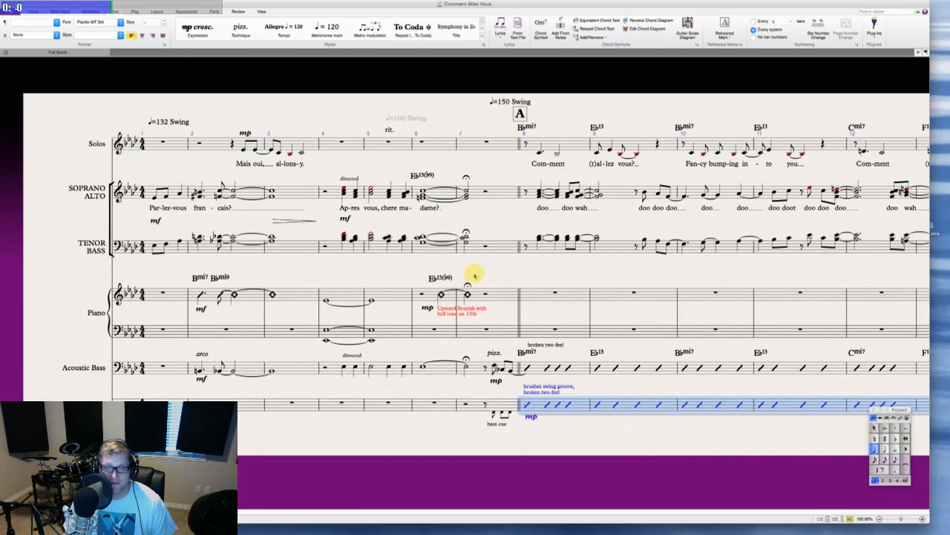
pyautogui.keyDown('alt'); pyautogui.click(526, 300); pyautogui.keyUp('alt')
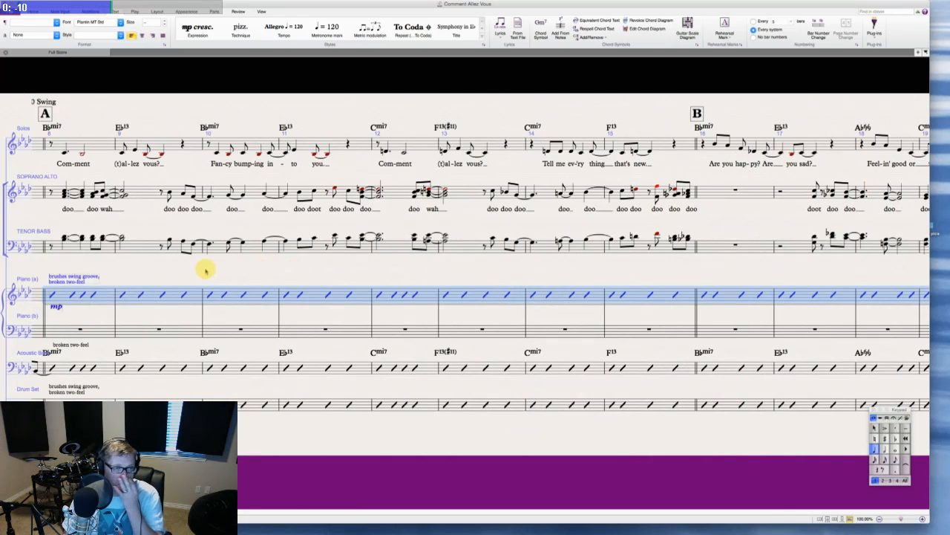
# - Shorten the copied Piano text at bar 8 to "broken two-feel" and move it below the staff under the mp
pyautogui.hscroll(-5, 206, 269)
pyautogui.click(389, 326)
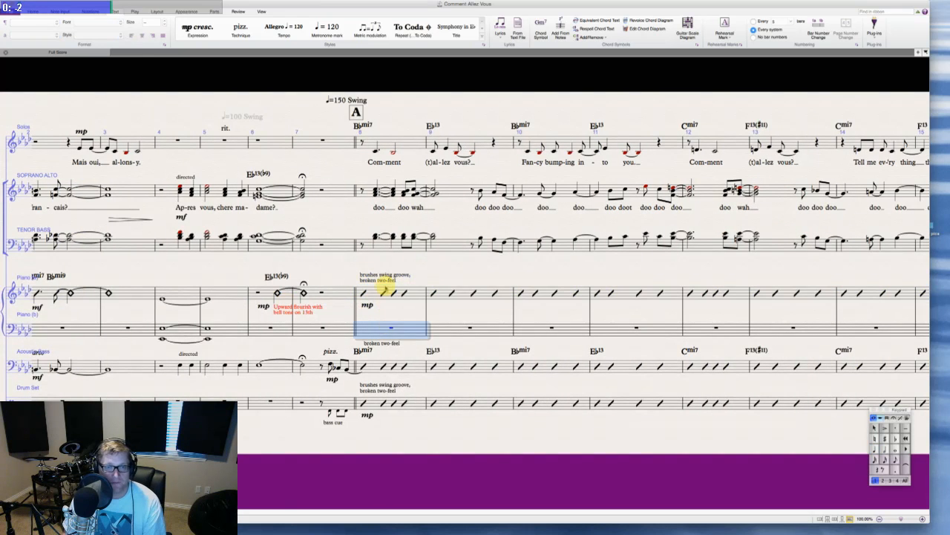
pyautogui.click(383, 276)
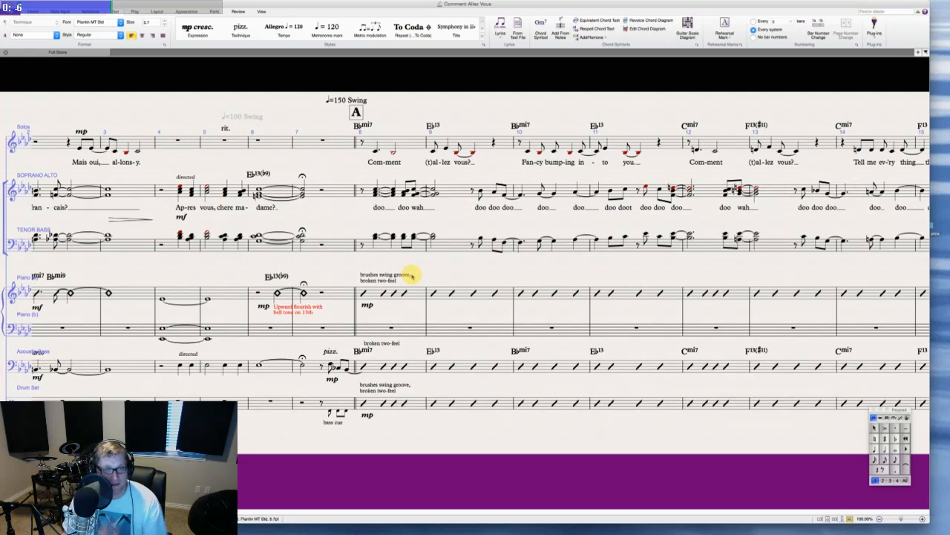
pyautogui.moveTo(412, 275); pyautogui.dragTo(350, 277)
pyautogui.press('BackSpace')
pyautogui.click(419, 280)
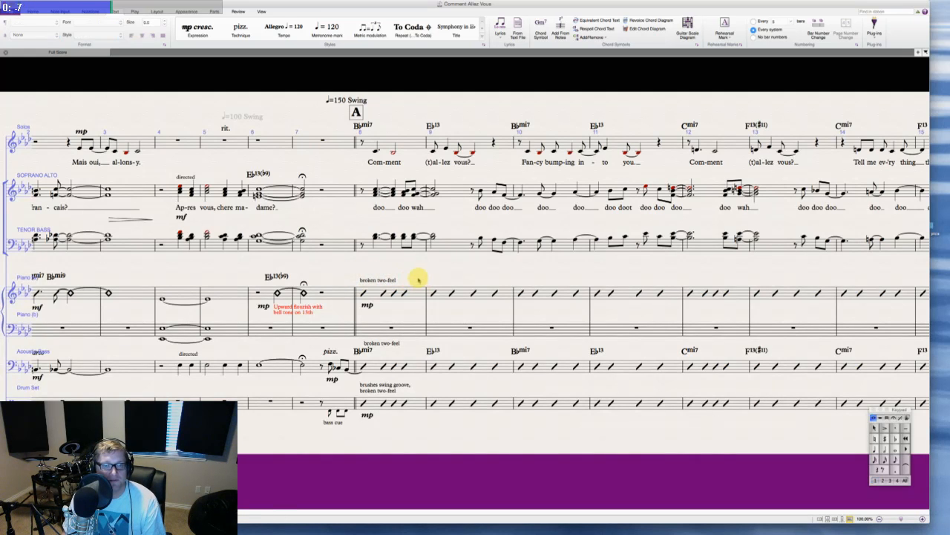
pyautogui.moveTo(378, 283); pyautogui.dragTo(379, 314)
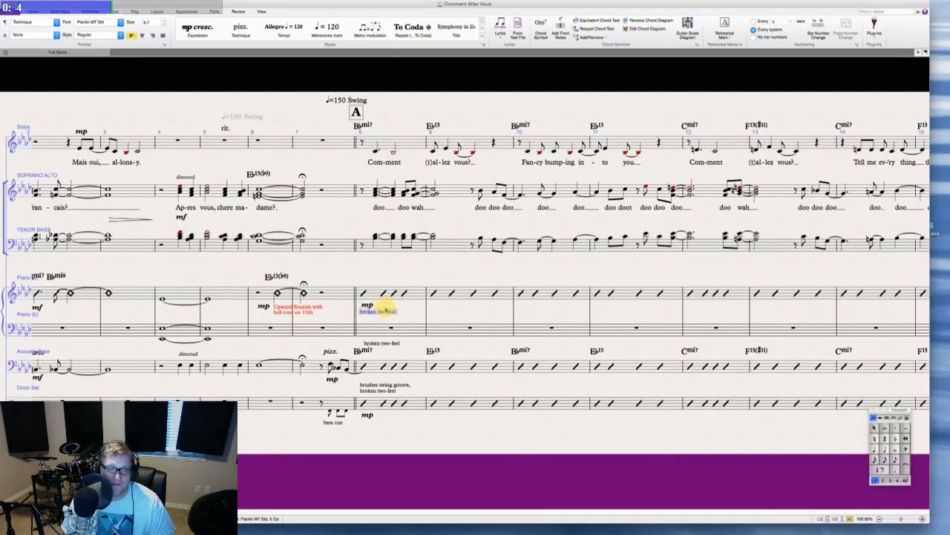
# - Copy only the Acoustic Bass chord symbols from bars 8 to 39 onto the upper Piano staff
pyautogui.click(375, 365)
pyautogui.hscroll(10, 377, 364)
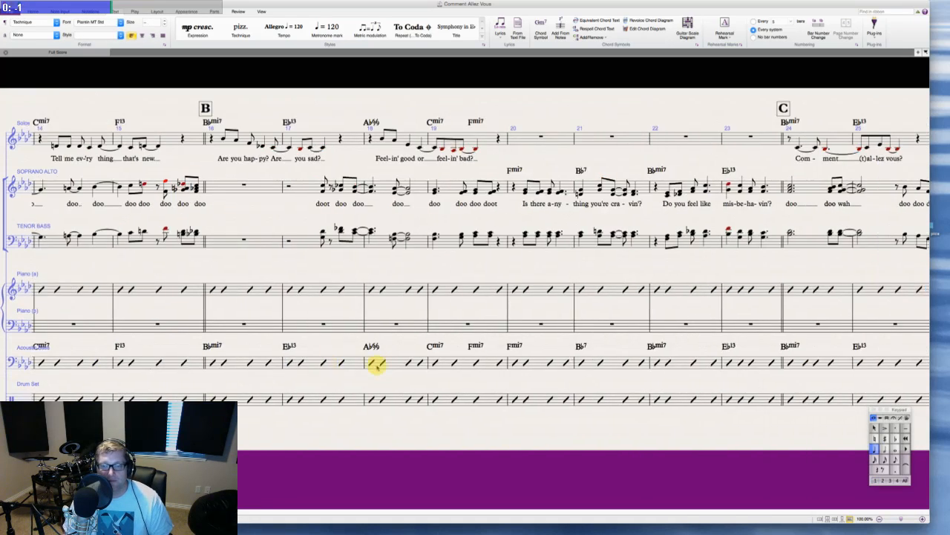
pyautogui.hscroll(15, 376, 364)
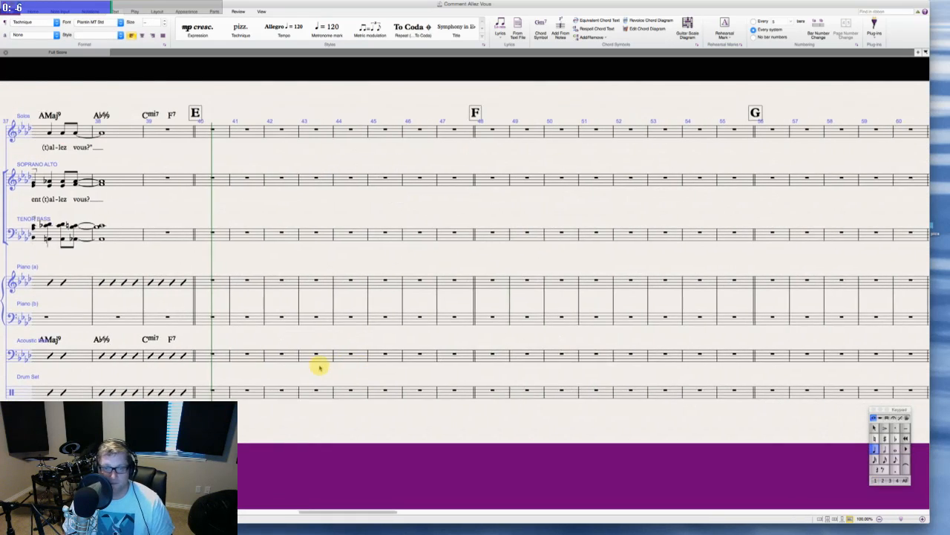
pyautogui.tripleClick(158, 355)
pyautogui.hscroll(-12, 158, 355)
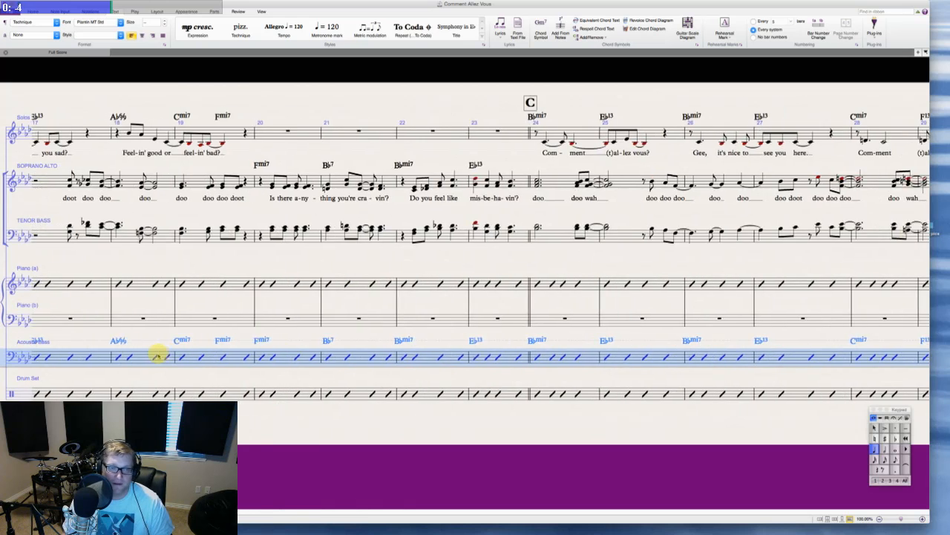
pyautogui.hscroll(-8, 159, 355)
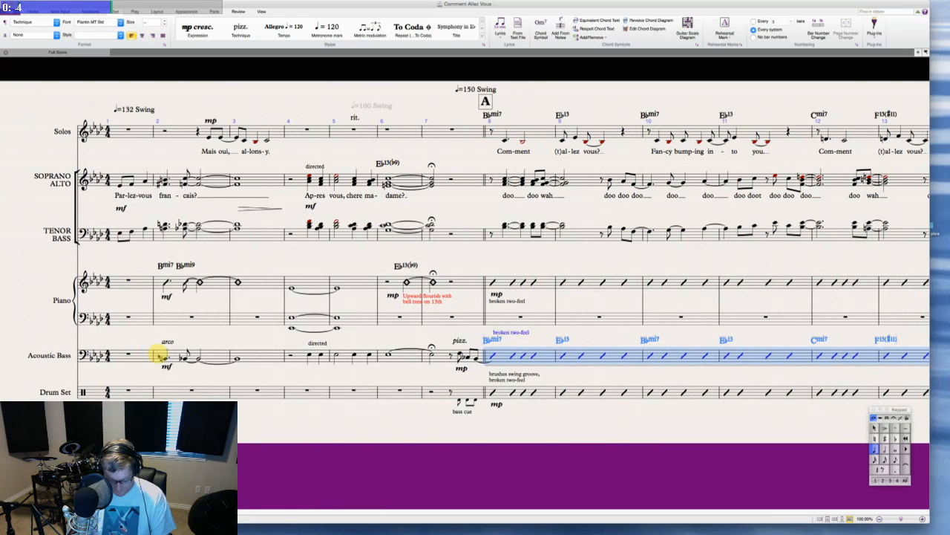
pyautogui.press('Escape')
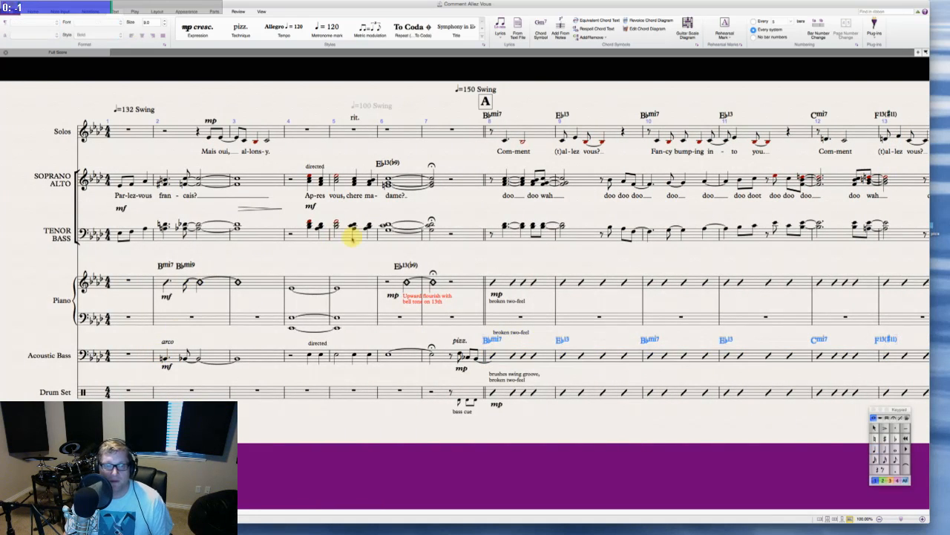
pyautogui.hscroll(15, 493, 282)
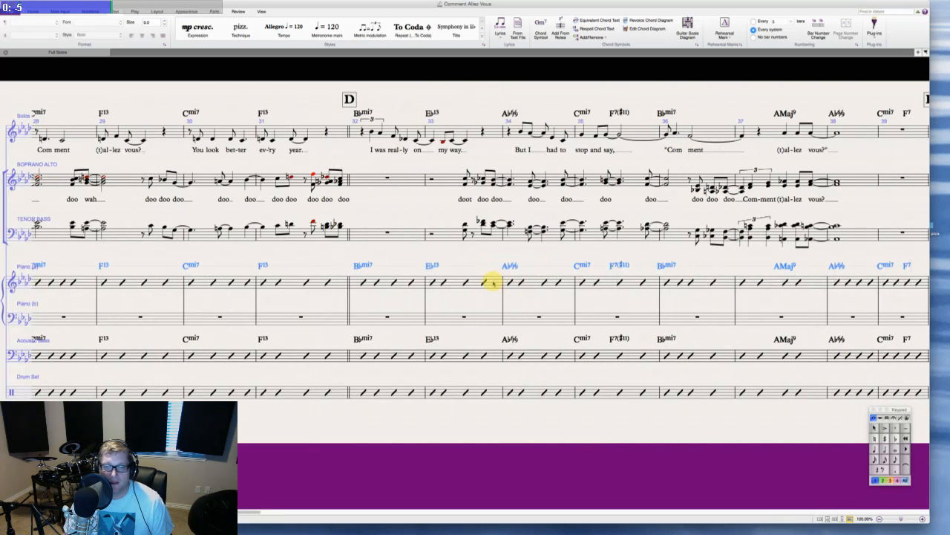
# - Copy the Bmi7 and B♭mi9 chord symbols from Piano bar 2 above the Soprano Alto staff in the same bar
pyautogui.hscroll(-15, 382, 256)
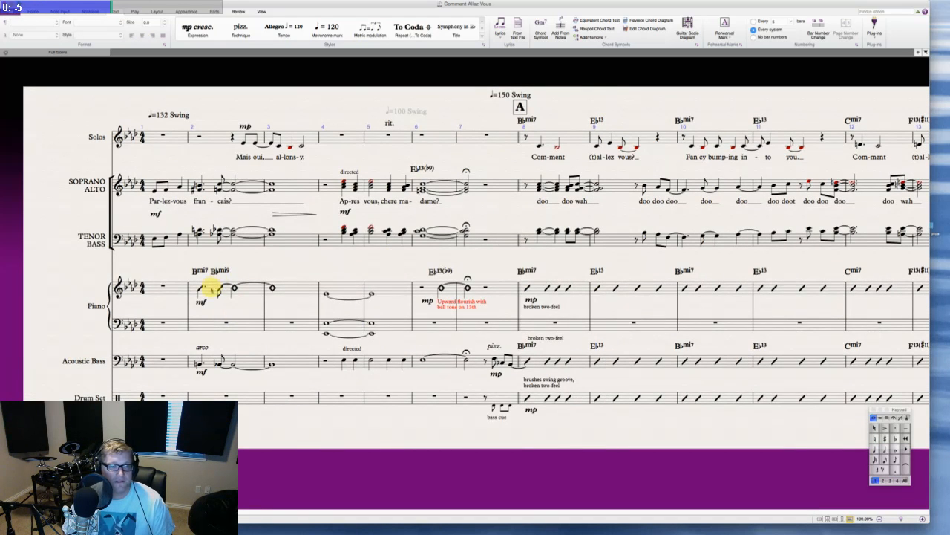
pyautogui.click(210, 289)
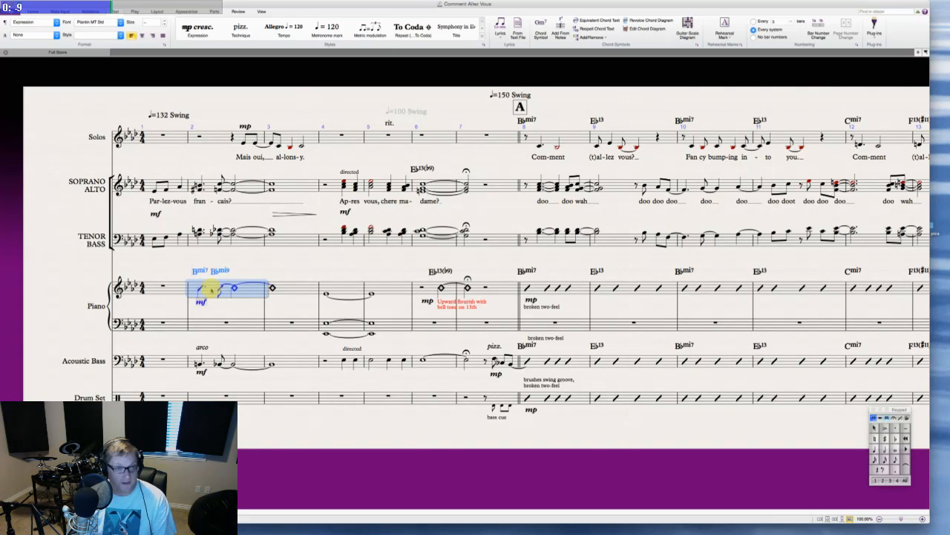
pyautogui.press('Escape')
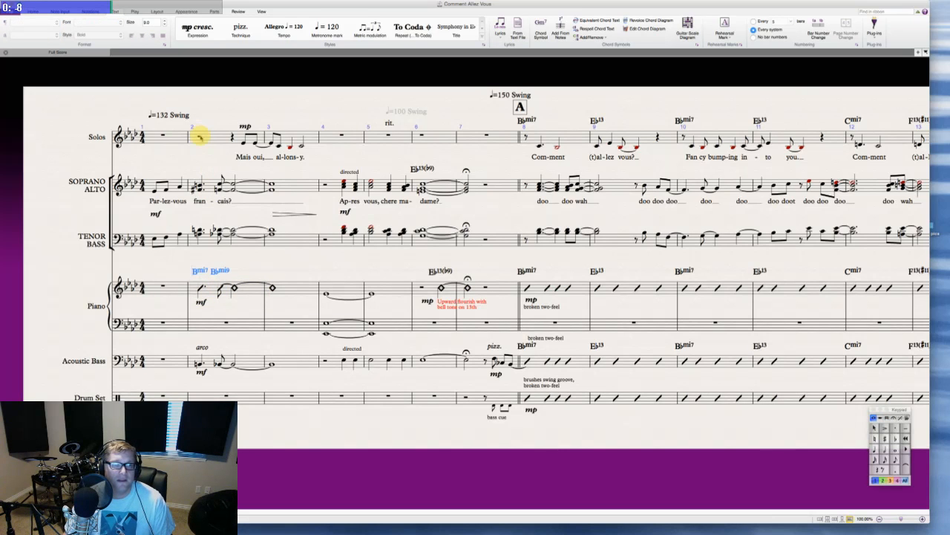
pyautogui.keyDown('alt'); pyautogui.click(197, 184); pyautogui.keyUp('alt')
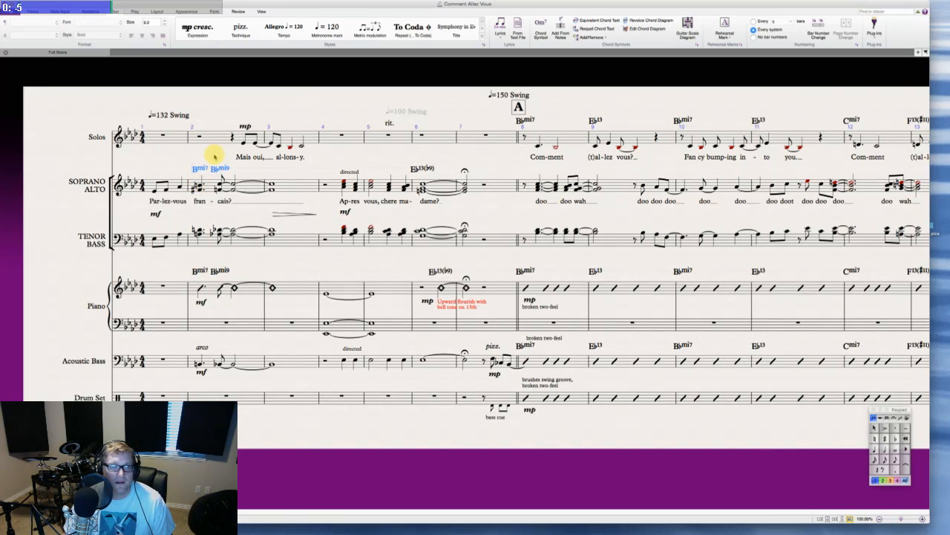
pyautogui.press('Escape')
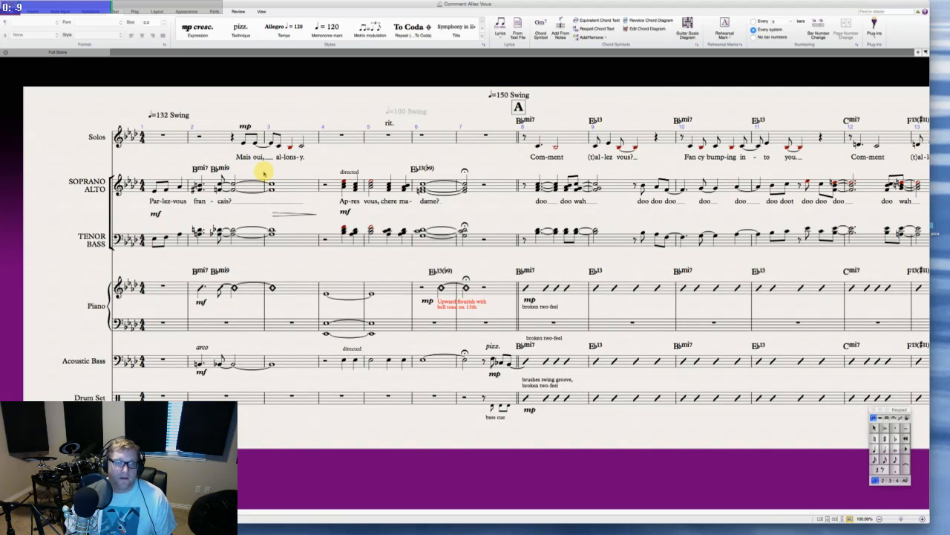
# - Add an E♭13sus chord symbol above the upper Piano staff at the start of bar 4
pyautogui.hscroll(2, 264, 174)
pyautogui.scroll(1, 264, 173)
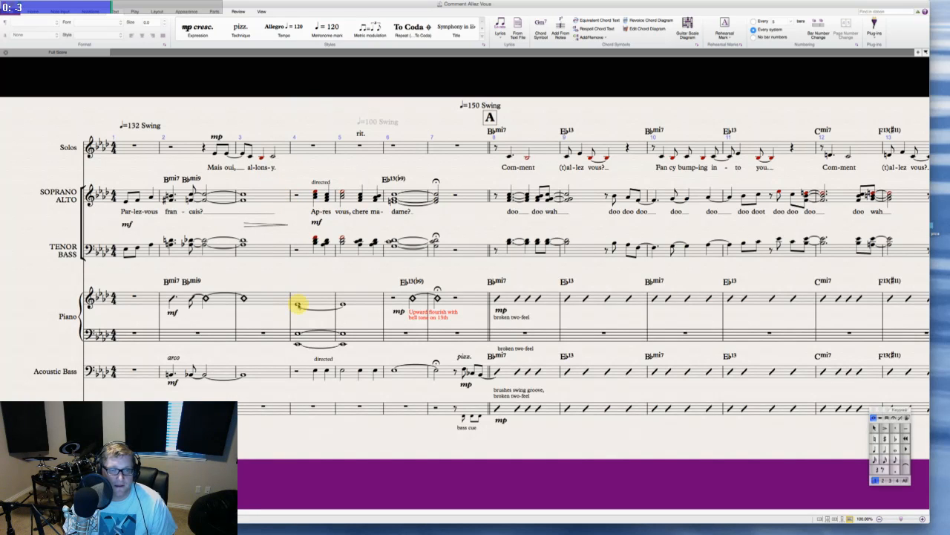
pyautogui.click(297, 305)
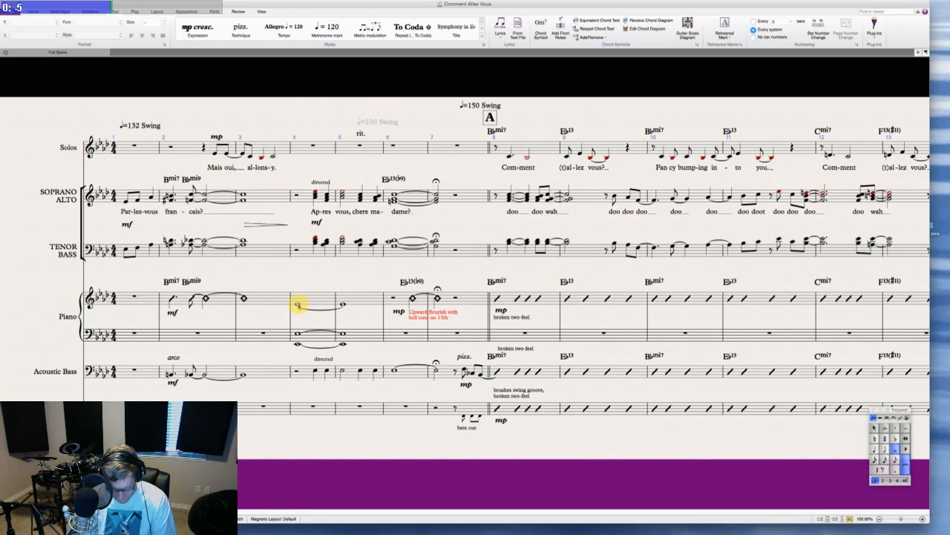
pyautogui.hotkey('ctrl', 'k')
pyautogui.write('Eb')
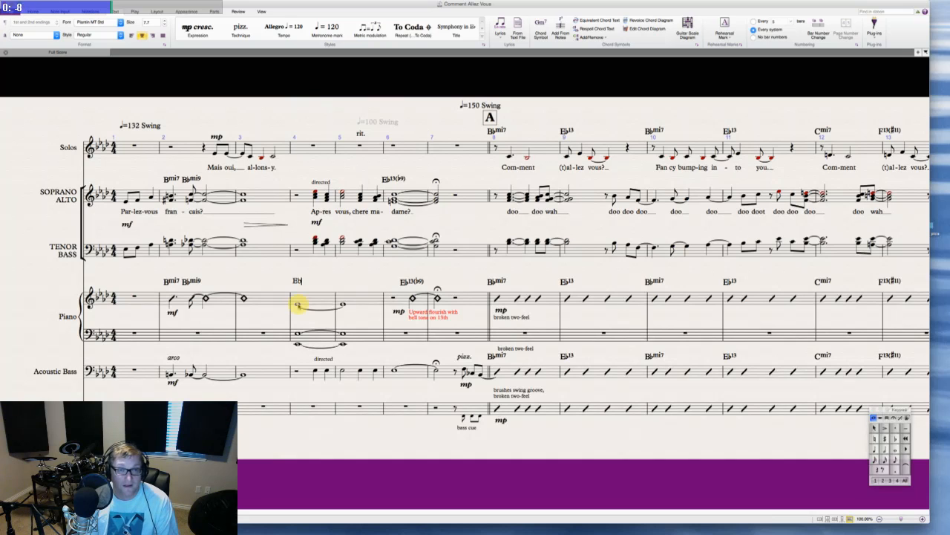
pyautogui.write('13sus')
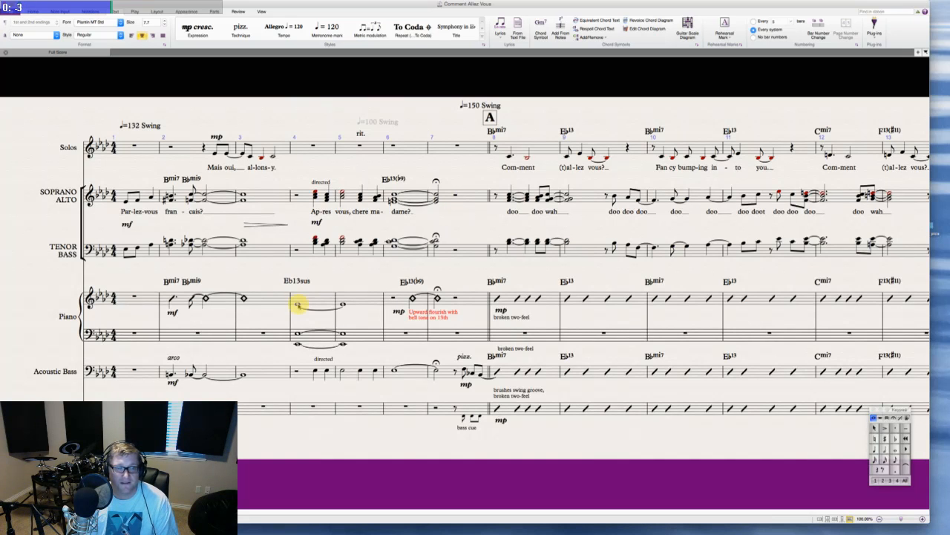
pyautogui.press('Escape')
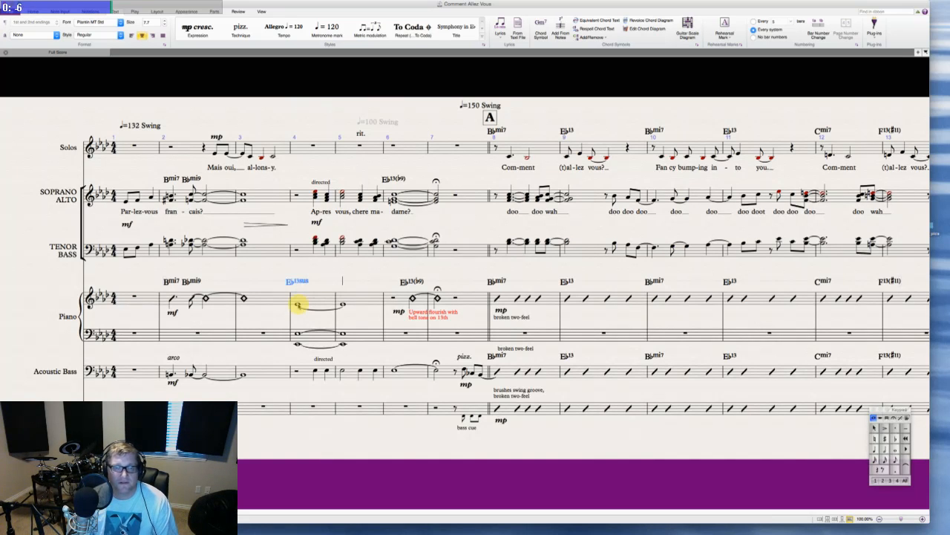
pyautogui.press('Escape')
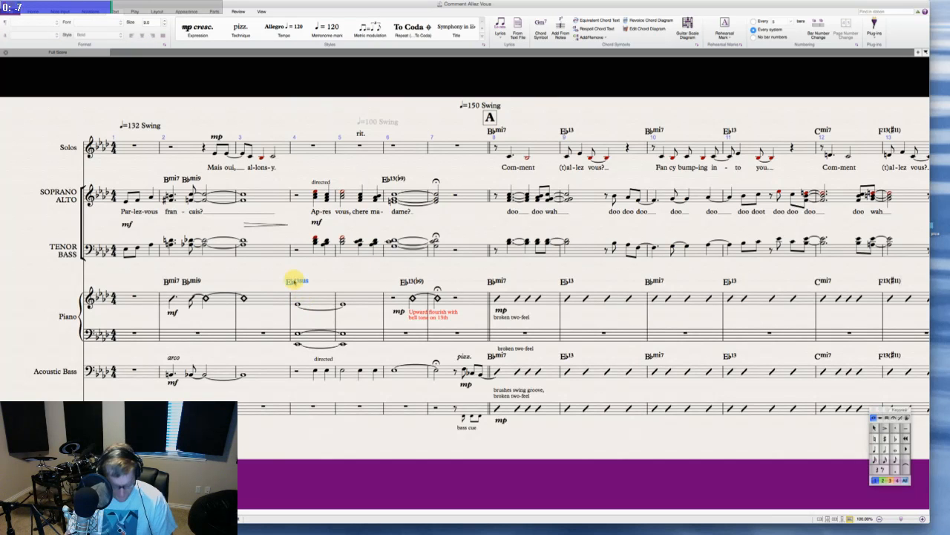
# - Place the same E♭13sus chord symbol above the Soprano Alto staff at the start of bar 4
pyautogui.click(300, 195)
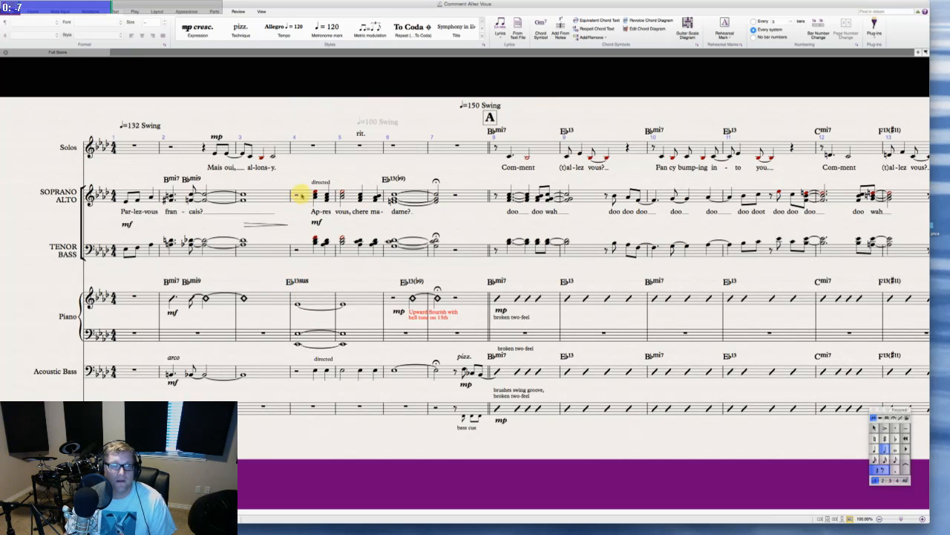
pyautogui.press('super+v')
pyautogui.press('Escape')
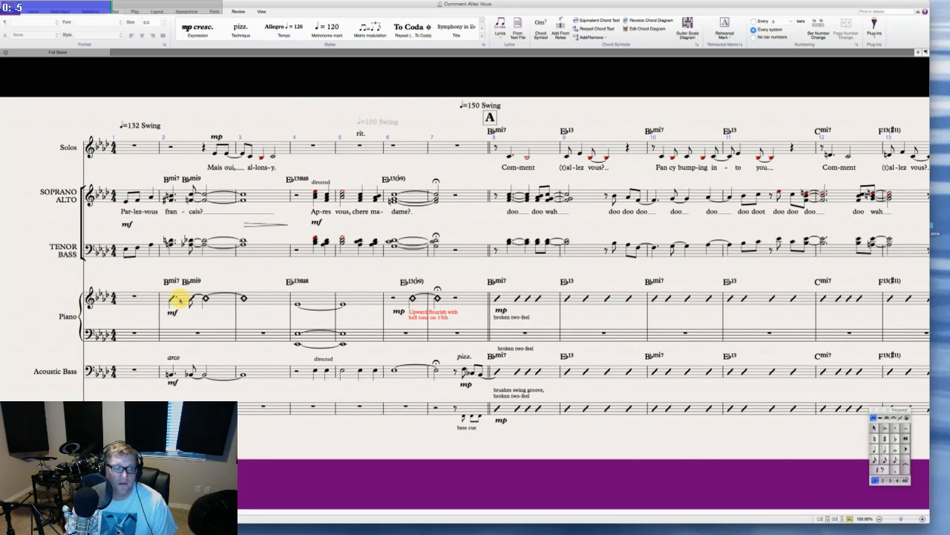
# - Copy only the Piano chord symbols from bars 2 to 5 onto the Acoustic Bass and move its "arco" text below the mf
pyautogui.click(180, 297)
pyautogui.keyDown('shift'); pyautogui.click(364, 302); pyautogui.keyUp('shift')
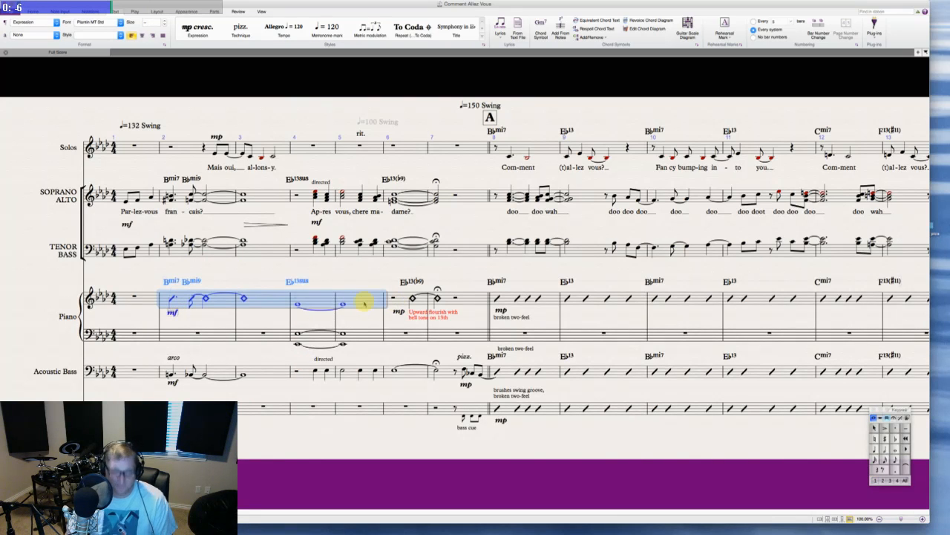
pyautogui.press('Escape')
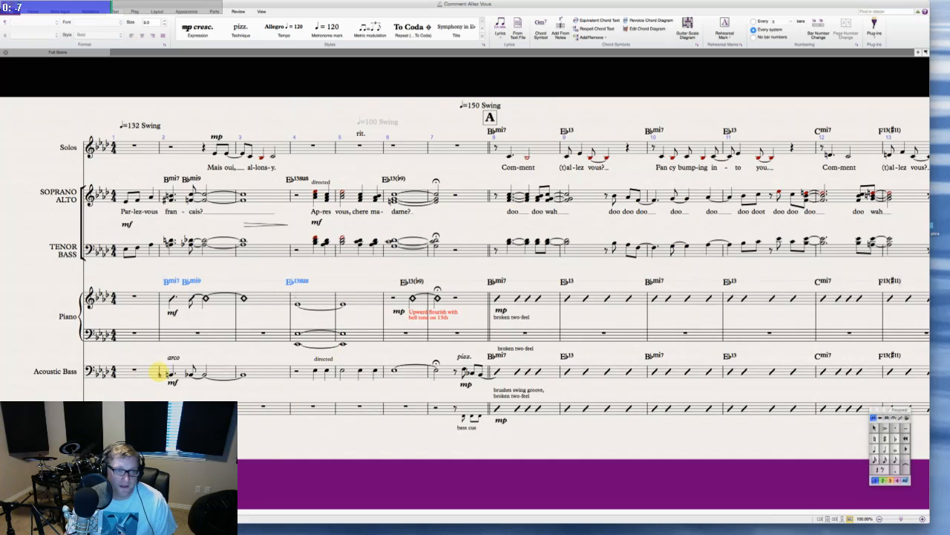
pyautogui.keyDown('alt'); pyautogui.click(171, 375); pyautogui.keyUp('alt')
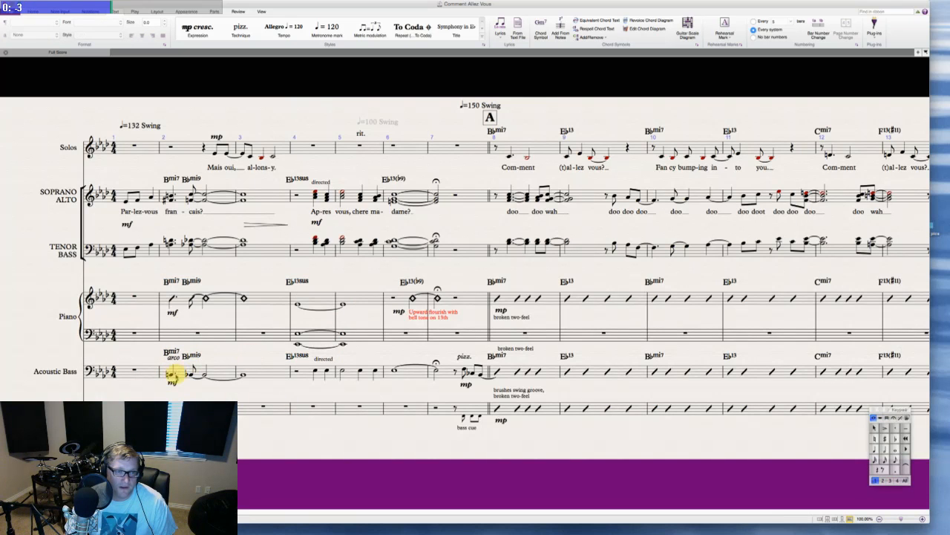
pyautogui.moveTo(172, 357); pyautogui.dragTo(161, 389)
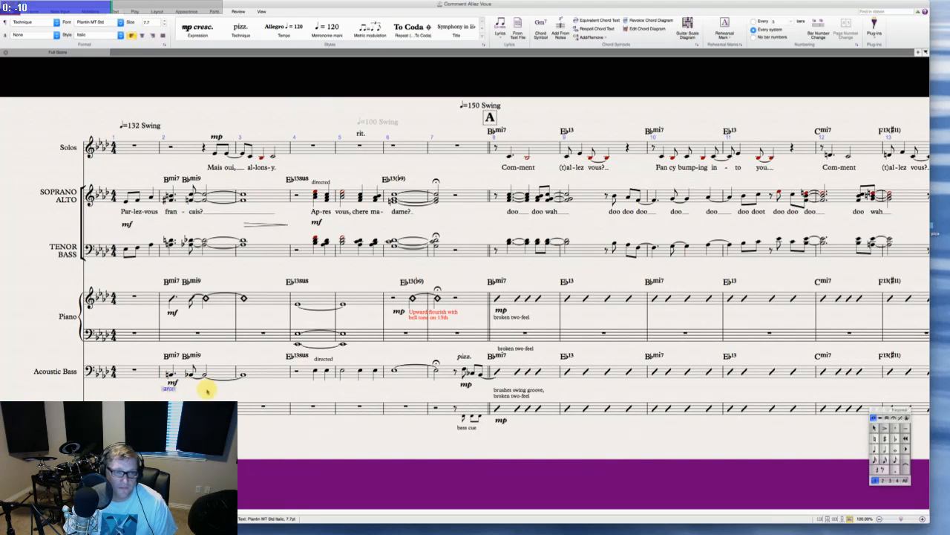
pyautogui.press('Escape')
# - Add a diminuendo hairpin under the Acoustic Bass fermata note in bar 7, leading to the mp
pyautogui.hscroll(3, 297, 383)
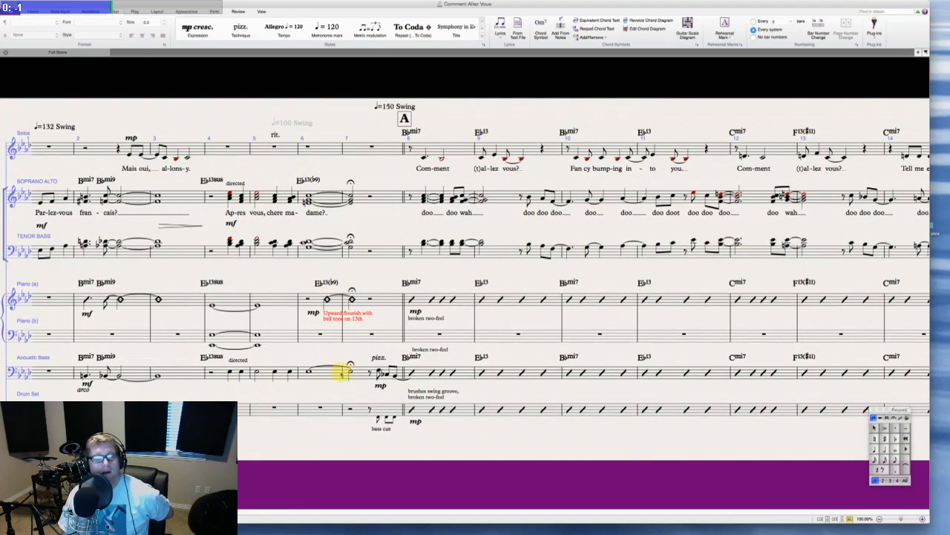
pyautogui.click(351, 370)
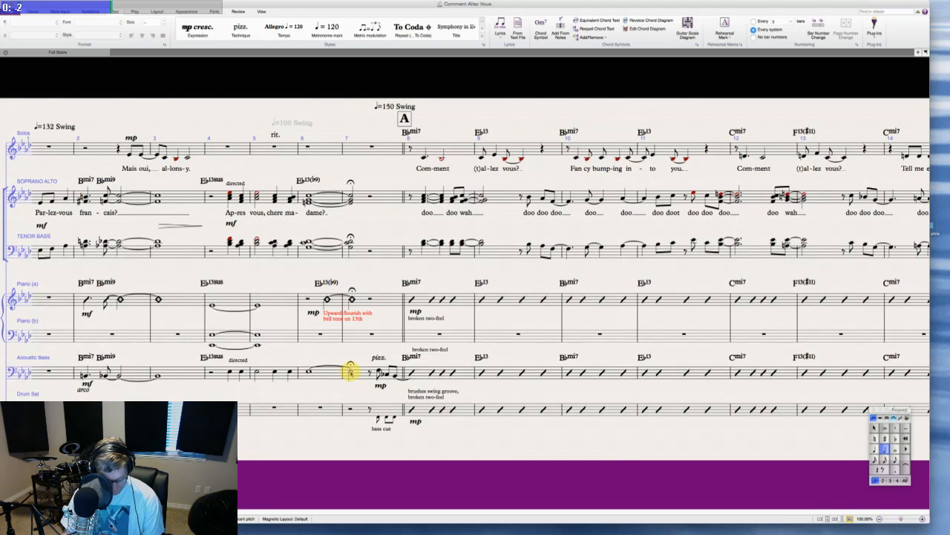
pyautogui.hotkey('shift', '.')
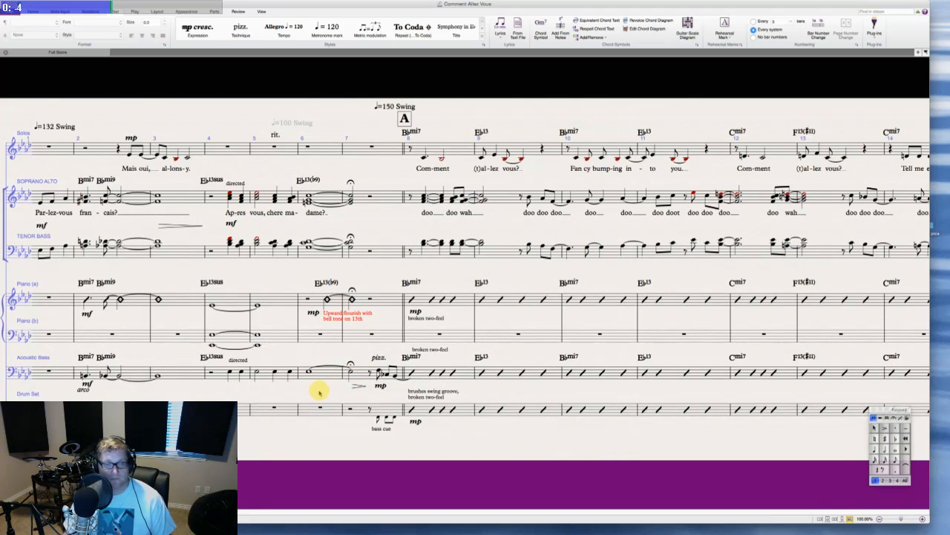
# - Inspect the passage properties of the Drum Set bass cue in bar 7 and of the rest of its staff
pyautogui.hscroll(1, 320, 391)
pyautogui.hscroll(4, 319, 391)
pyautogui.click(297, 421)
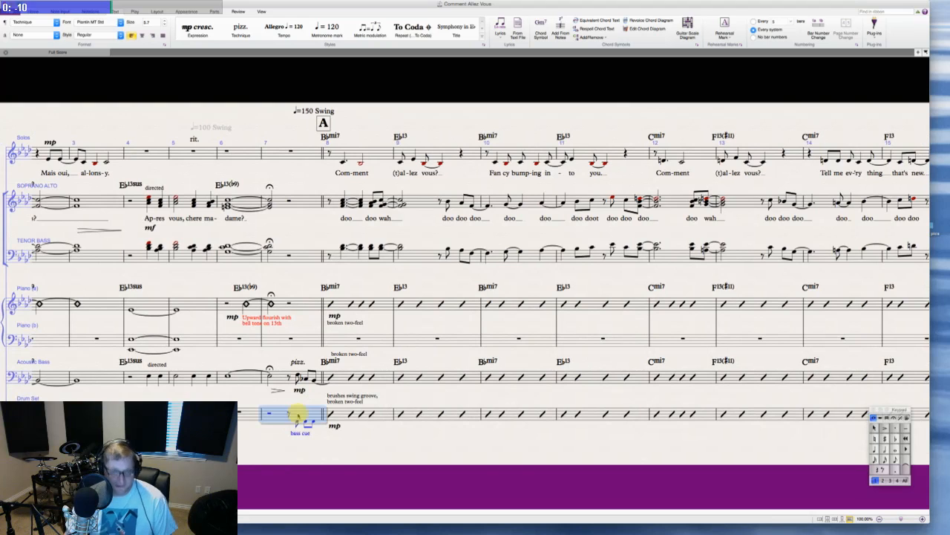
pyautogui.click(298, 423)
pyautogui.click(275, 433)
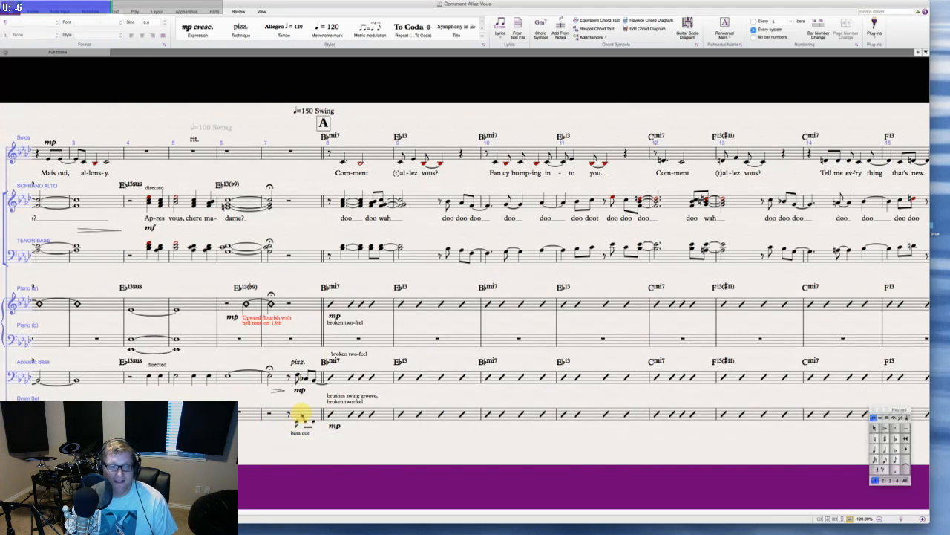
pyautogui.click(303, 418)
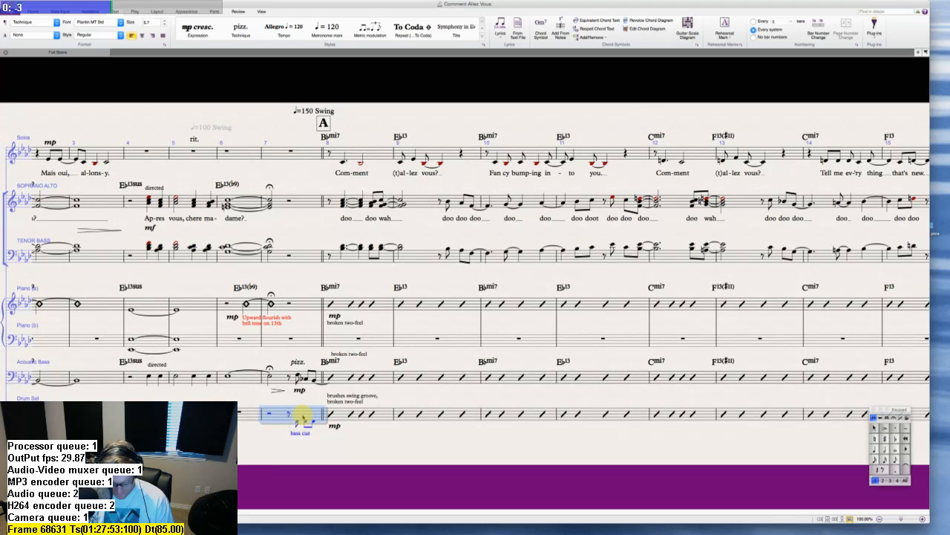
pyautogui.hotkey('ctrl', 'alt', 'i')
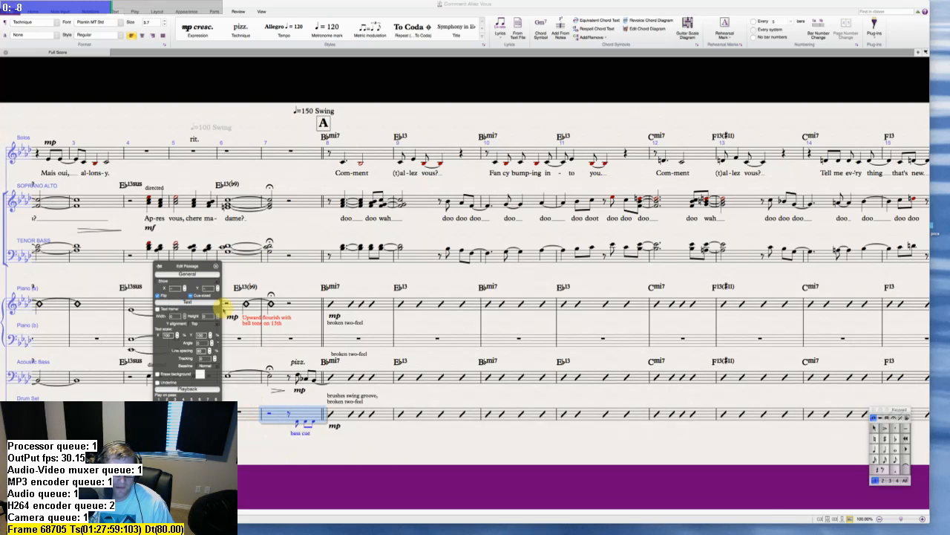
pyautogui.doubleClick(256, 414)
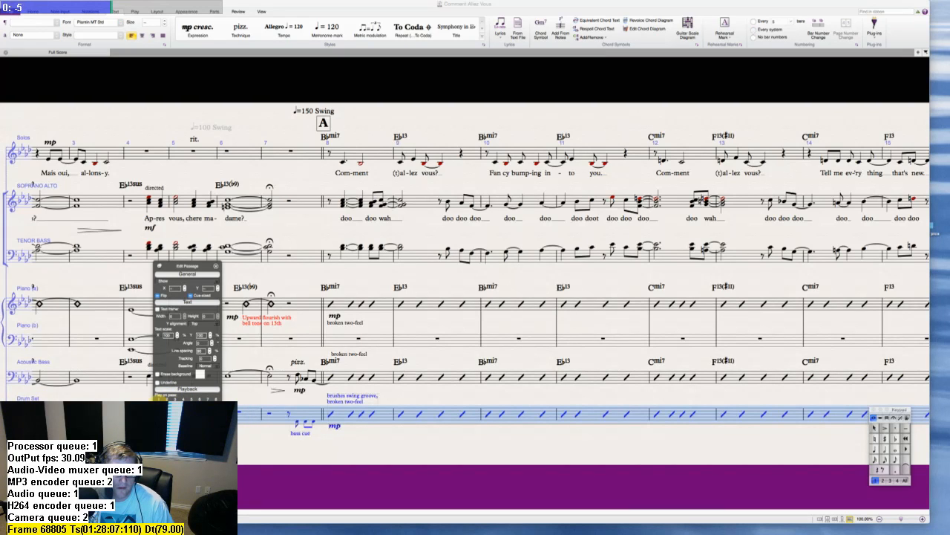
pyautogui.click(216, 265)
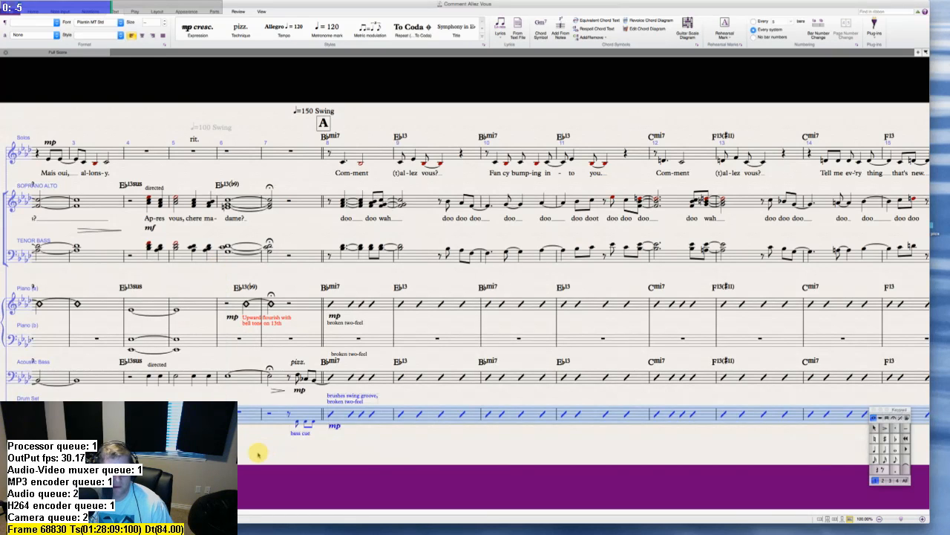
pyautogui.click(258, 454)
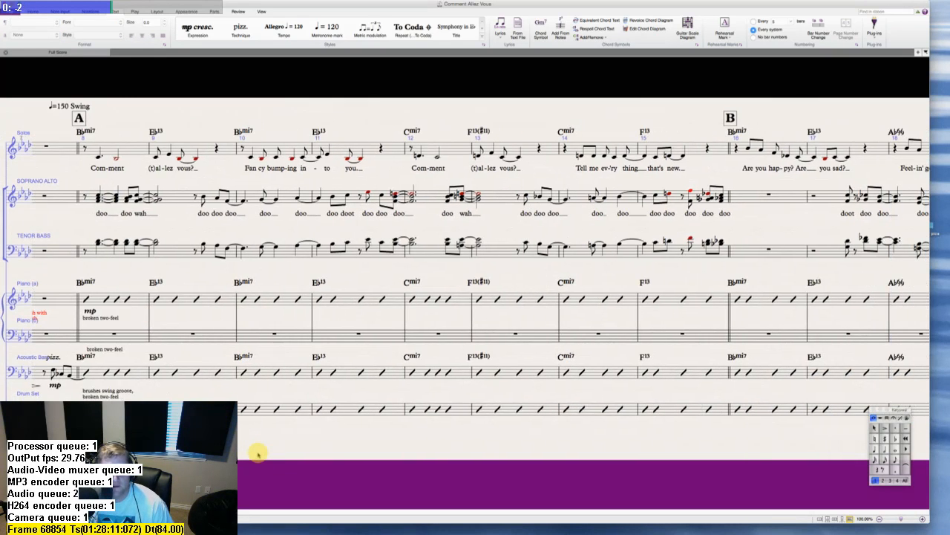
# - Delete the slashes on beats 3 and 4 of bar 15 in the upper Piano staff
pyautogui.press('super+Tab')
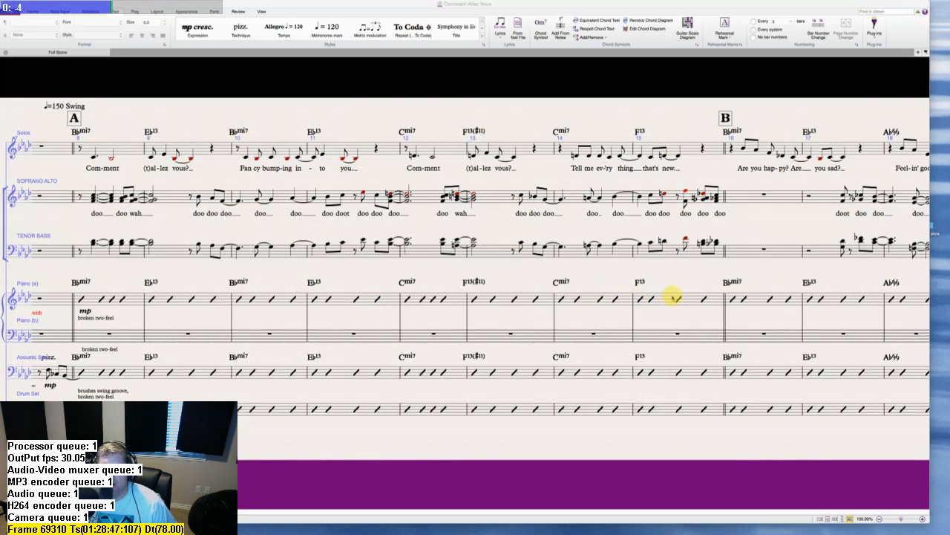
pyautogui.click(680, 298)
pyautogui.keyDown('shift'); pyautogui.click(706, 300); pyautogui.keyUp('shift')
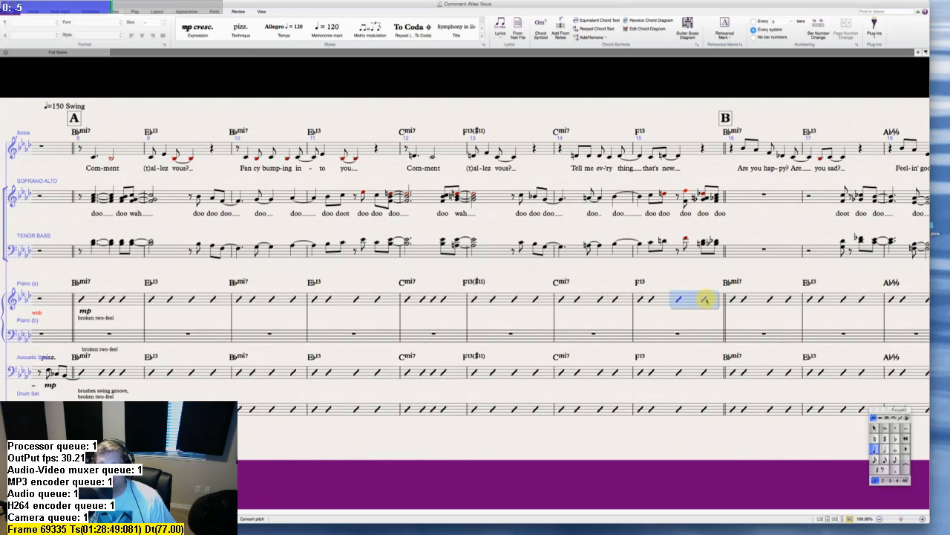
pyautogui.press('Delete')
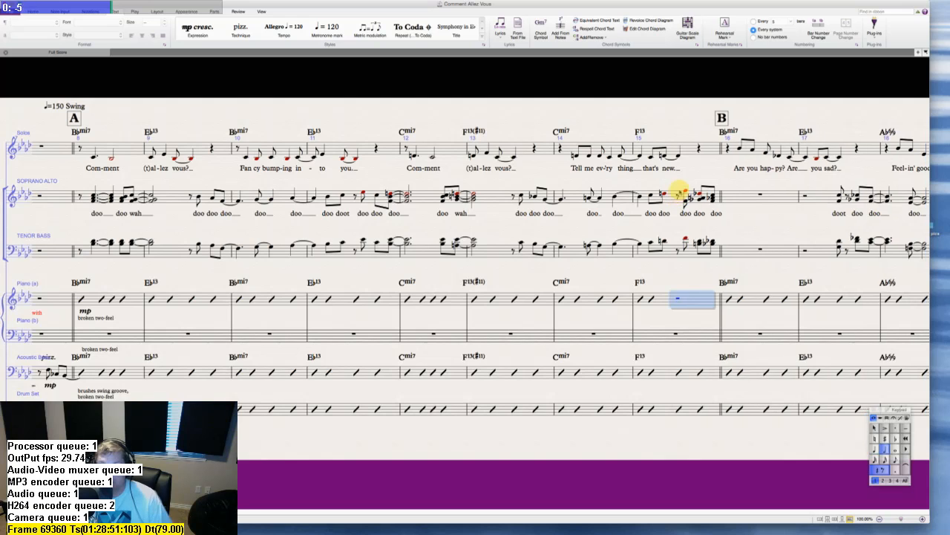
# - Copy the Soprano Alto figure from beats 3 and 4 of bar 15 into the upper Piano staff and delete its copied lyrics
pyautogui.click(677, 196)
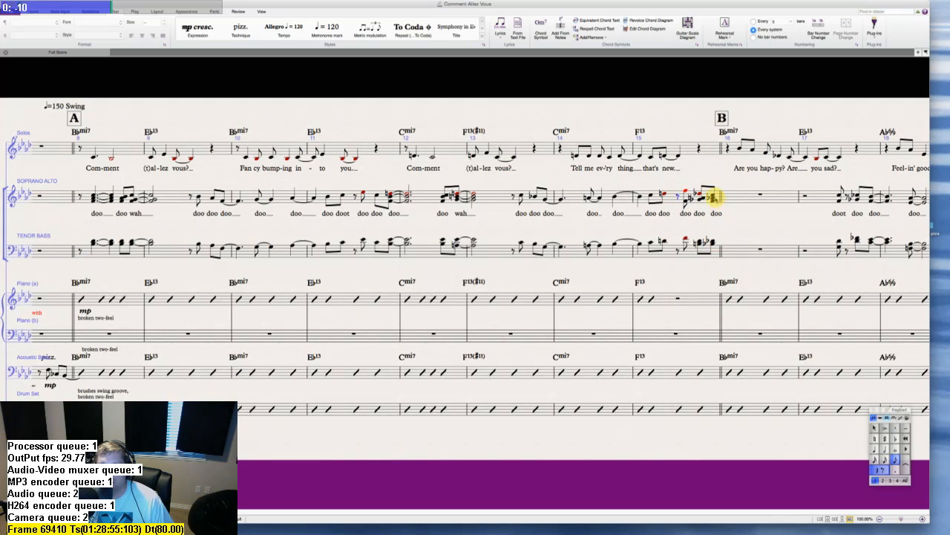
pyautogui.keyDown('shift'); pyautogui.click(710, 196); pyautogui.keyUp('shift')
pyautogui.keyDown('alt'); pyautogui.click(678, 299); pyautogui.keyUp('alt')
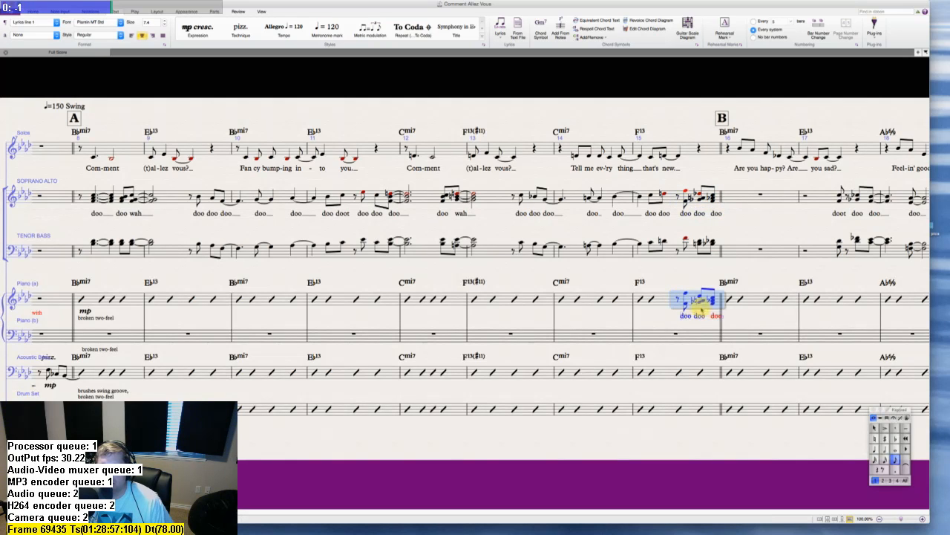
pyautogui.press('alt+shift+super+l')
pyautogui.press('Delete')
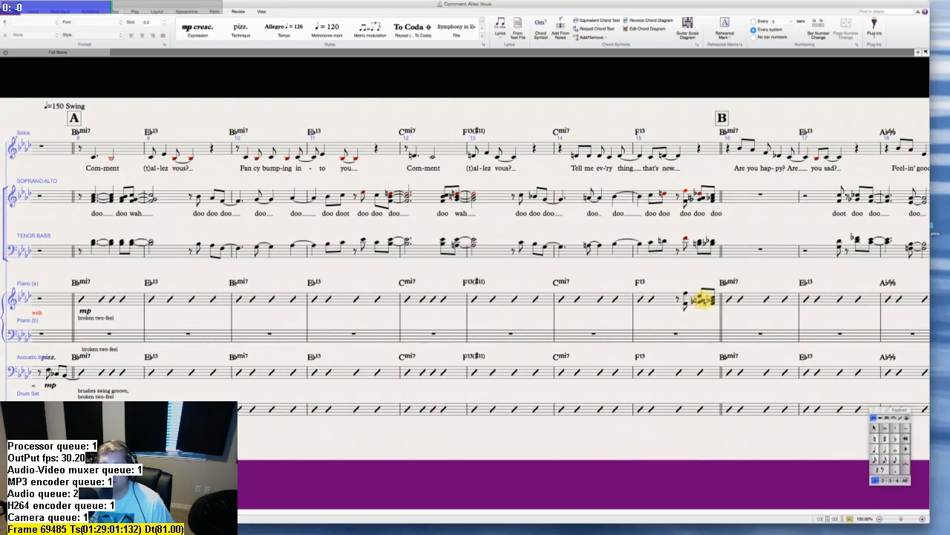
# - Add lower notes to the last two chords of the copied Piano figure in bar 15
pyautogui.click(703, 300)
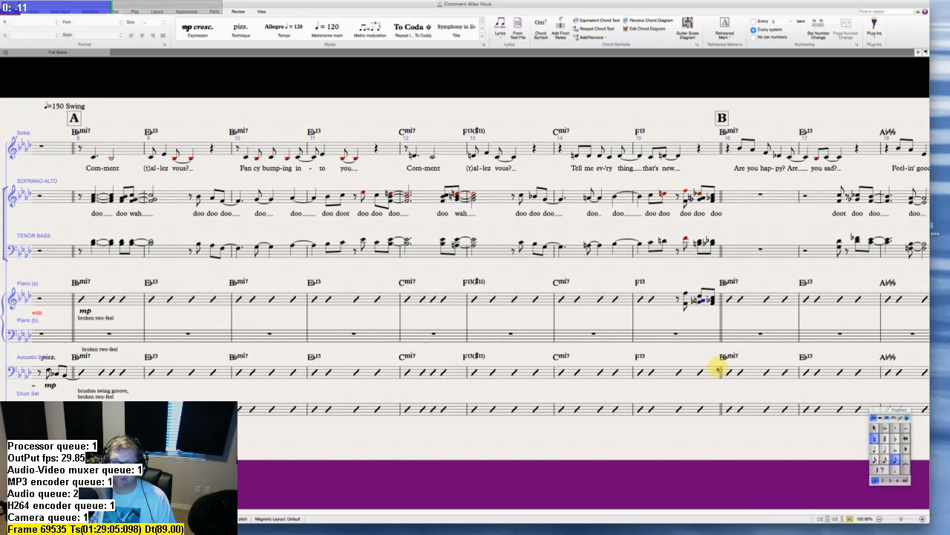
pyautogui.press('Escape')
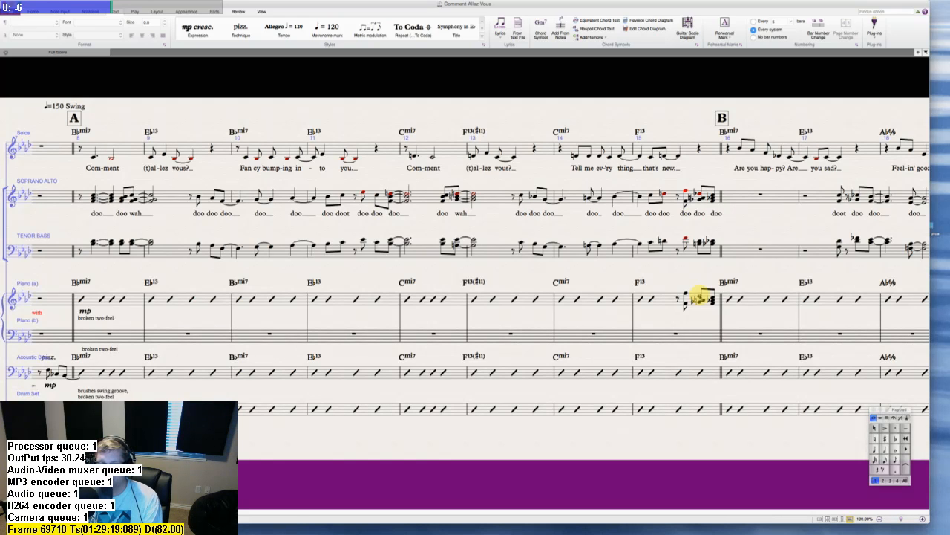
pyautogui.click(698, 295)
pyautogui.press('super+Down')
pyautogui.press('Right')
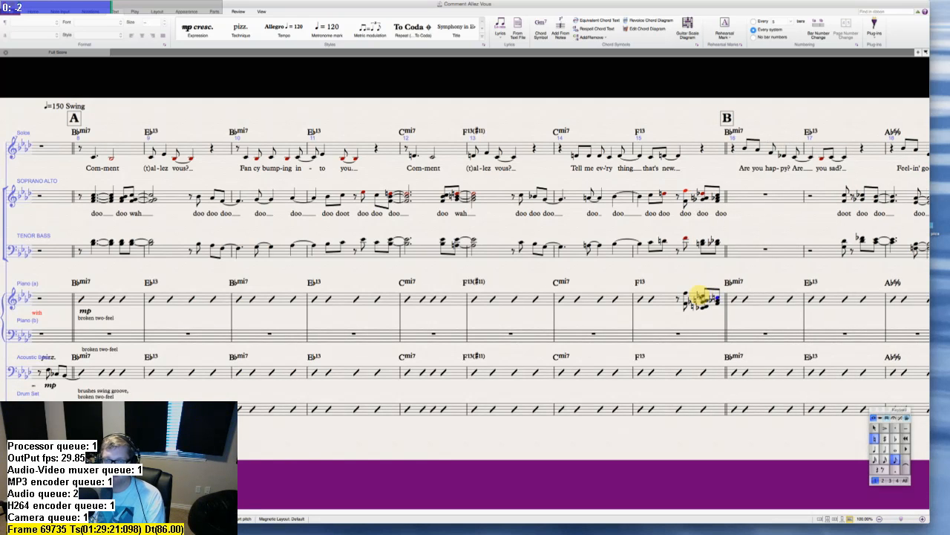
pyautogui.press('n')
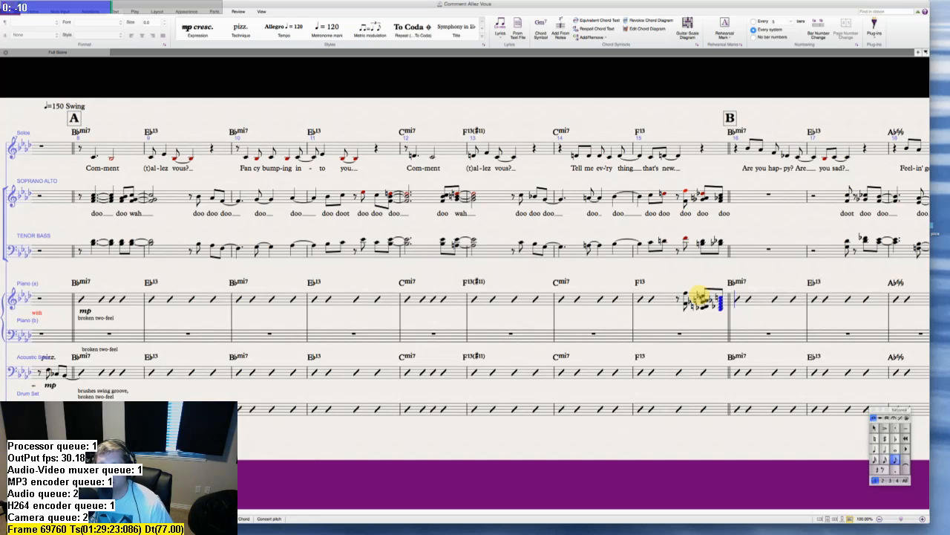
pyautogui.press('Escape')
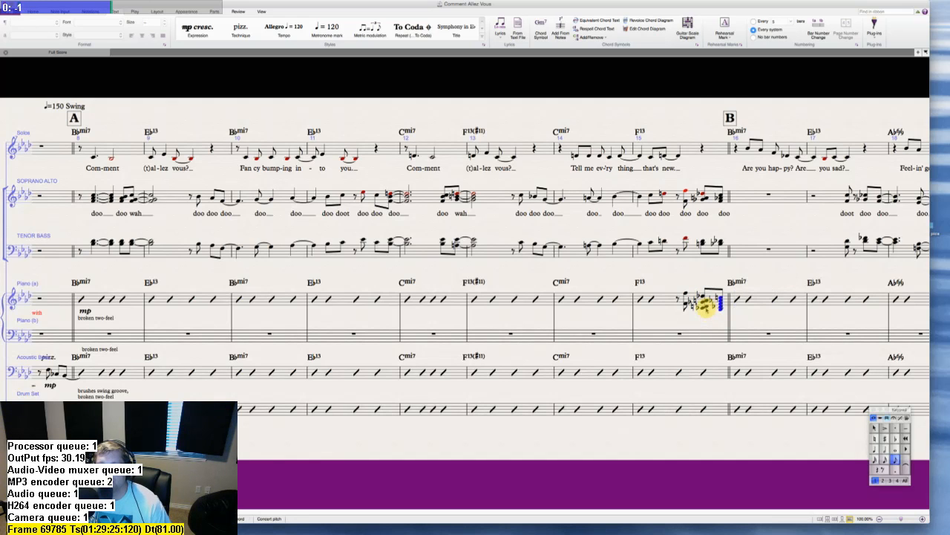
pyautogui.press('Escape')
# - Delete the lowest notes from the last two chords of the upper Piano figure in bar 15
pyautogui.click(706, 309)
pyautogui.press('Down')
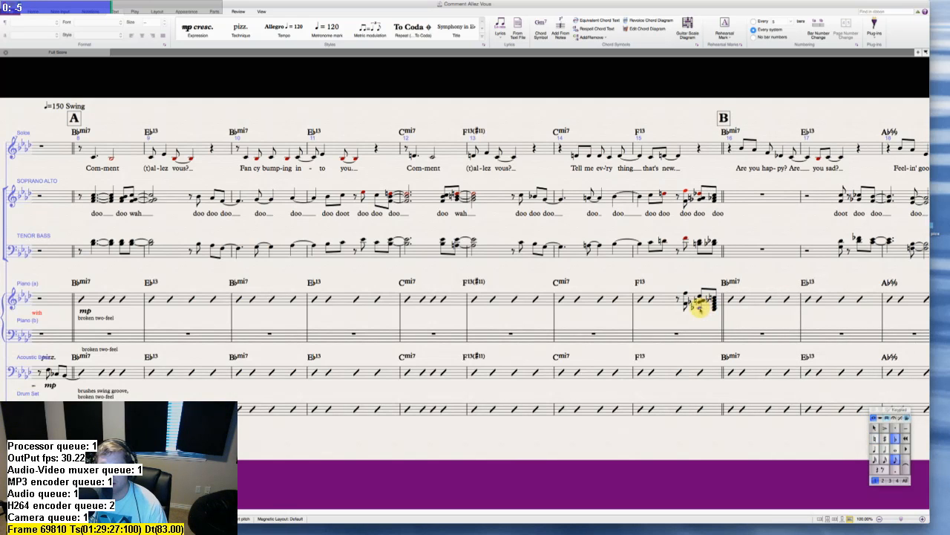
pyautogui.press('Delete')
pyautogui.click(715, 309)
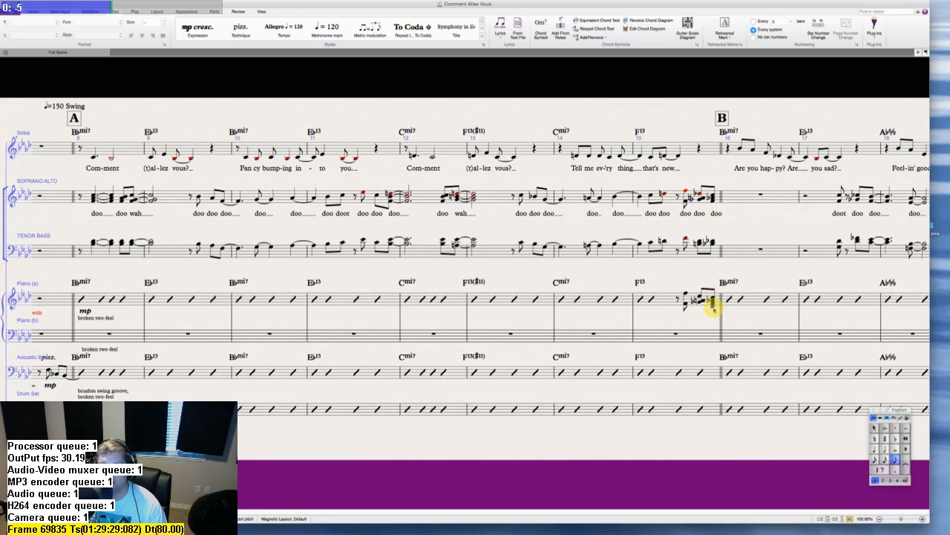
pyautogui.press('Delete')
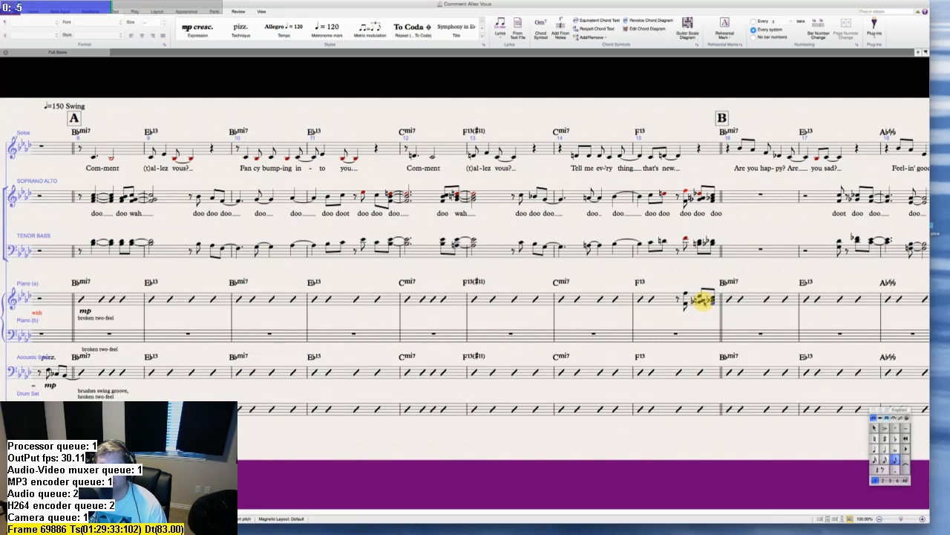
pyautogui.click(703, 299)
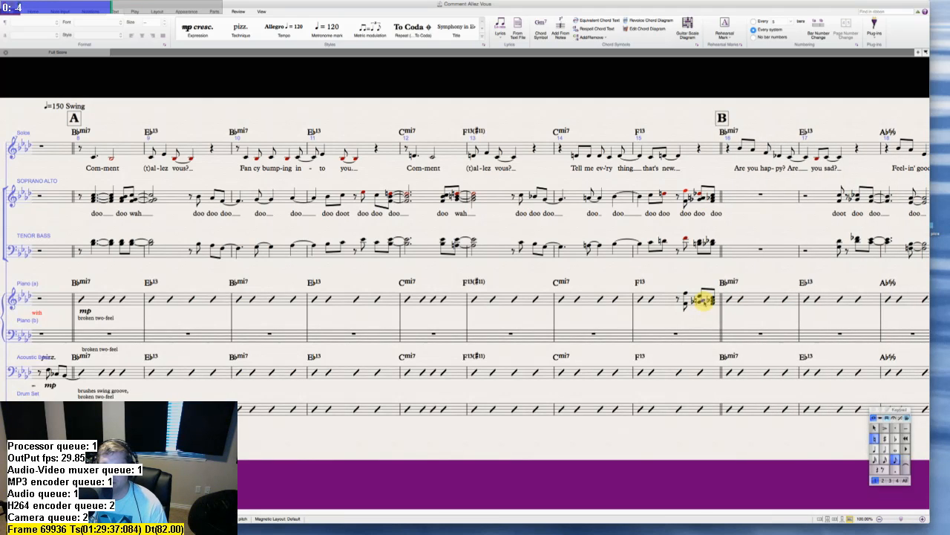
pyautogui.click(700, 315)
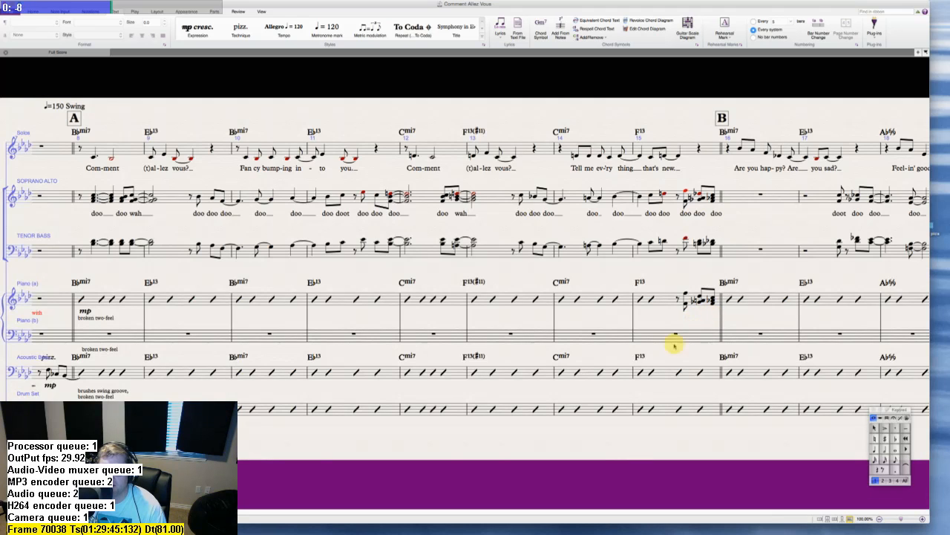
# - Enter an eighth-note figure on beats 3 and 4 of bar 15 in the lower Piano staff, matching the upper staff's rhythm
pyautogui.click(704, 336)
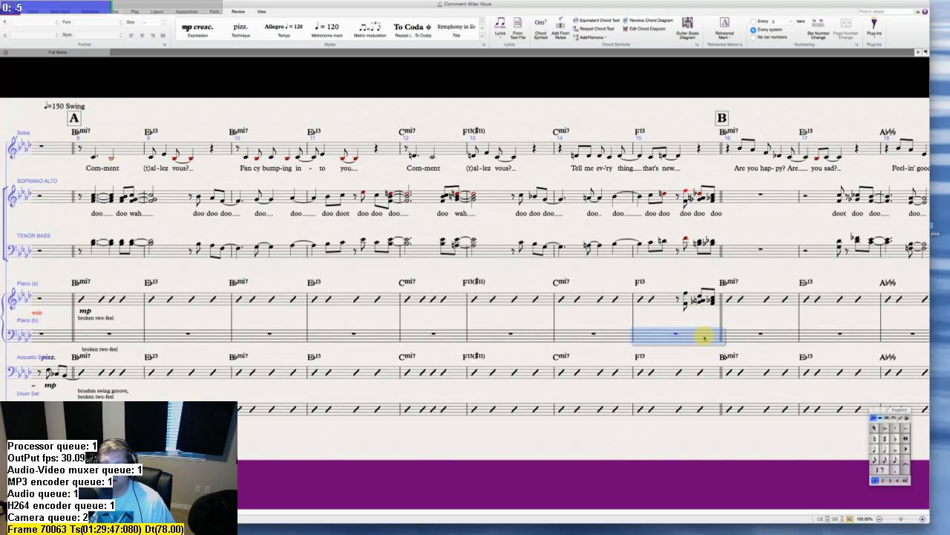
pyautogui.press('5')
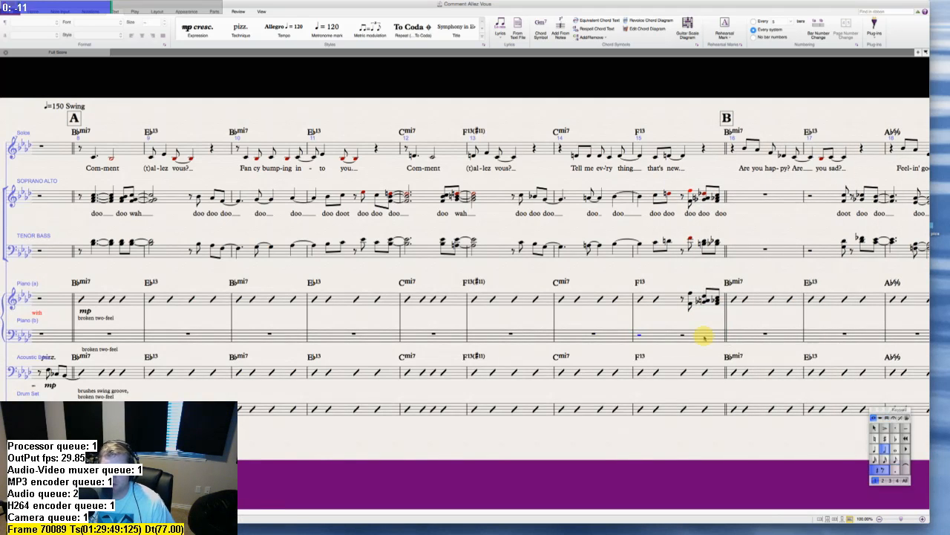
pyautogui.press('3')
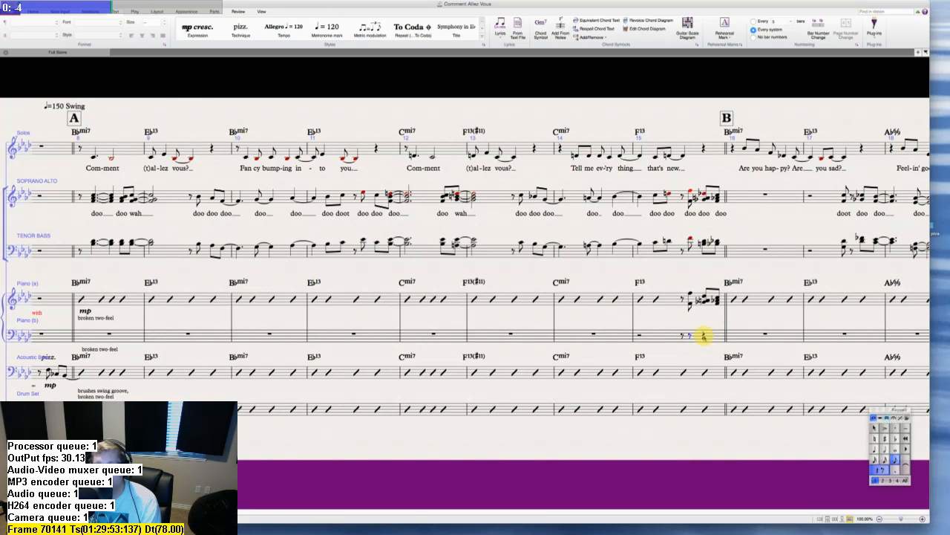
pyautogui.press('f')
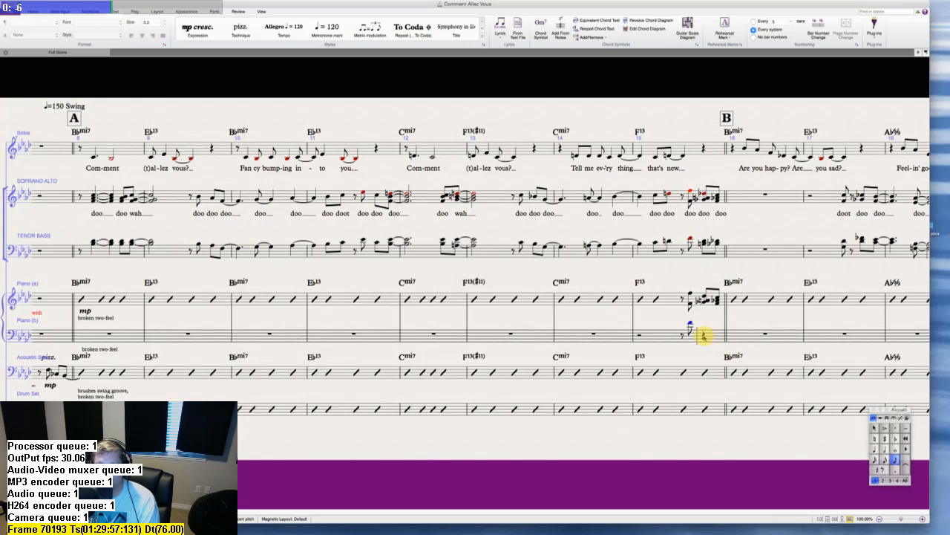
pyautogui.press('d')
pyautogui.press('d')
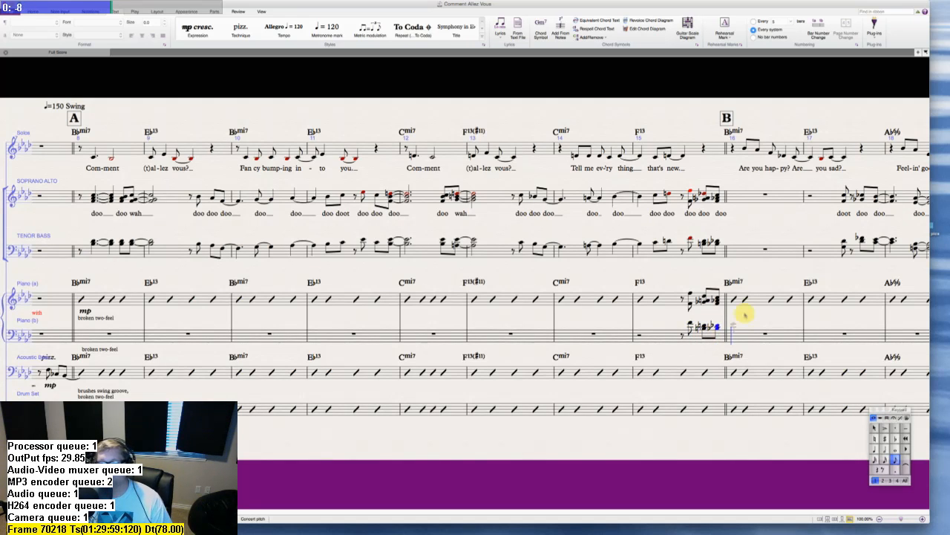
pyautogui.press('Escape')
pyautogui.press('Escape')
# - Examine the Piano figure in bar 15 and the vocal and rhythm parts across sections A to C
pyautogui.hscroll(2, 636, 315)
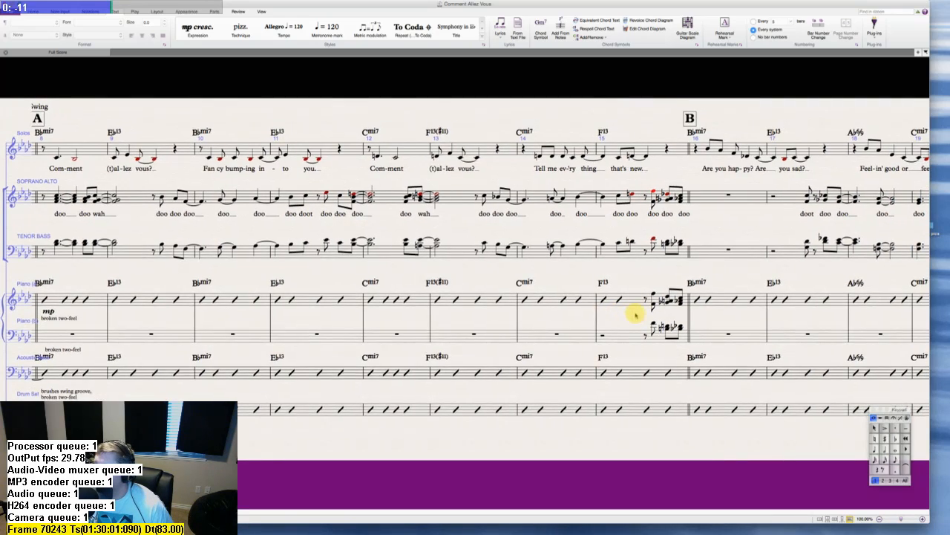
pyautogui.hscroll(-2, 636, 316)
pyautogui.hscroll(-1, 635, 316)
pyautogui.hscroll(3, 636, 315)
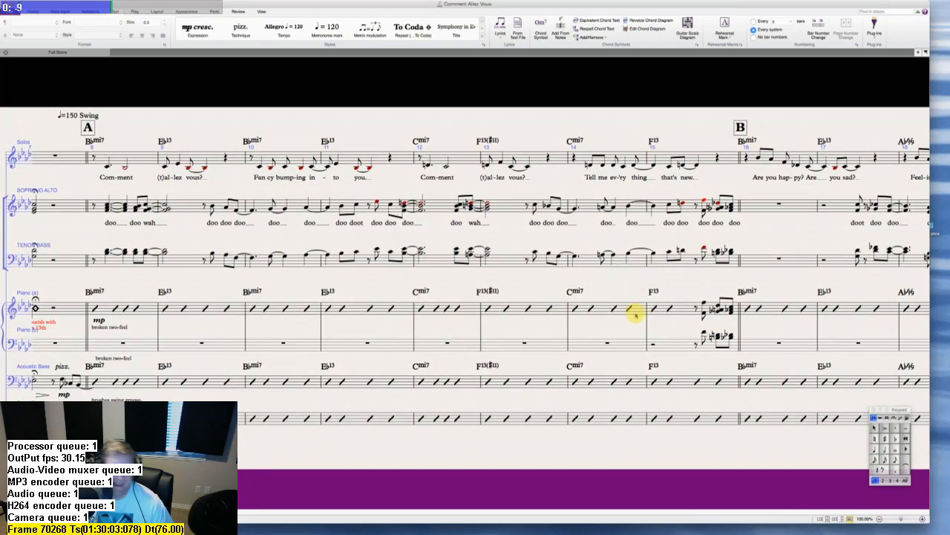
pyautogui.hscroll(2, 636, 316)
pyautogui.hscroll(10, 635, 316)
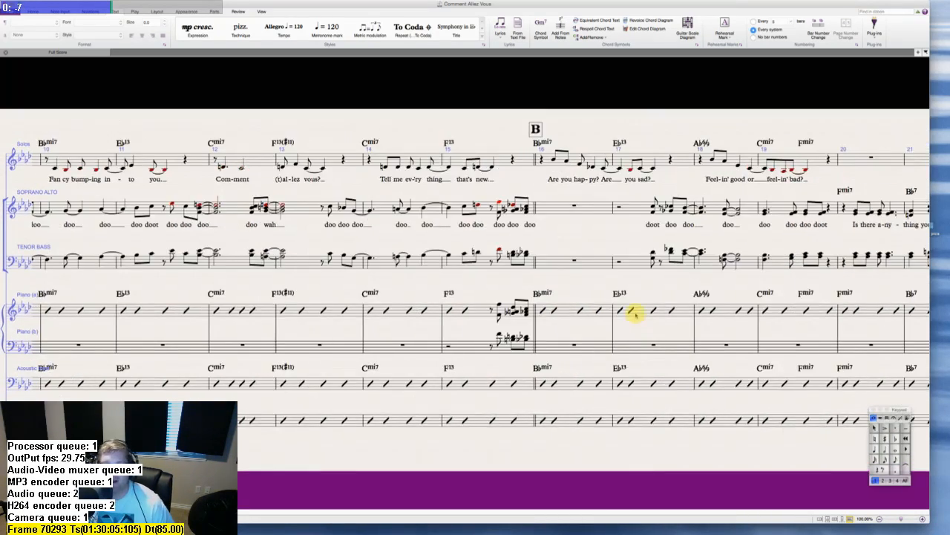
pyautogui.hscroll(-2, 287, 333)
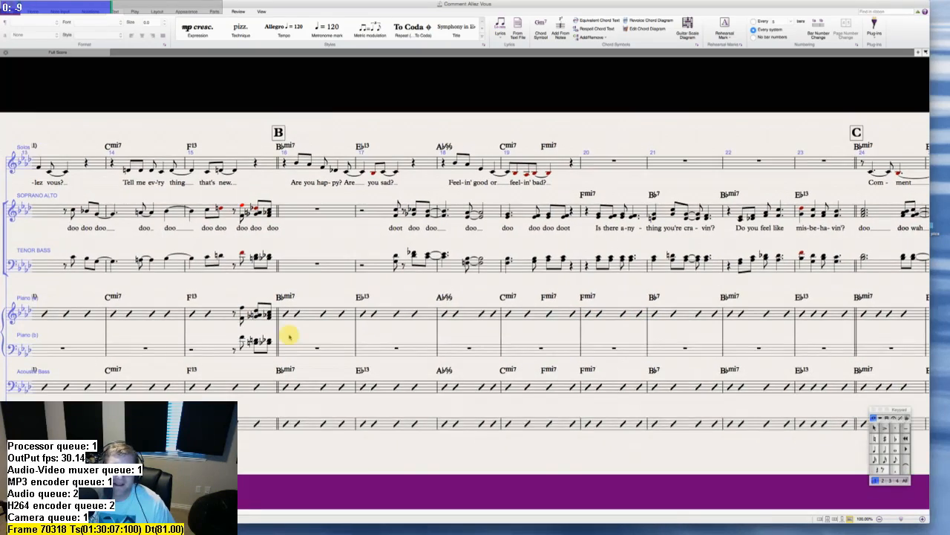
pyautogui.hscroll(-6, 287, 334)
pyautogui.hscroll(8, 288, 334)
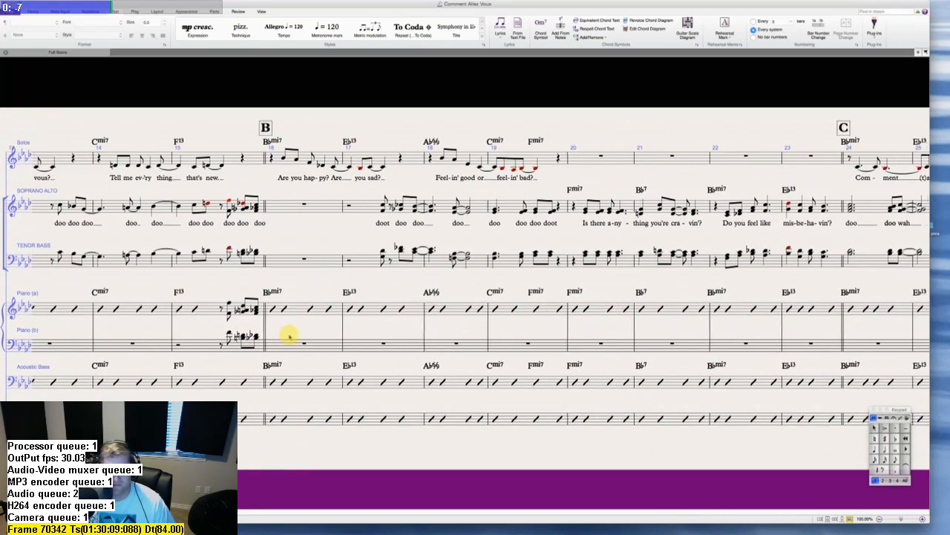
pyautogui.hscroll(-3, 288, 334)
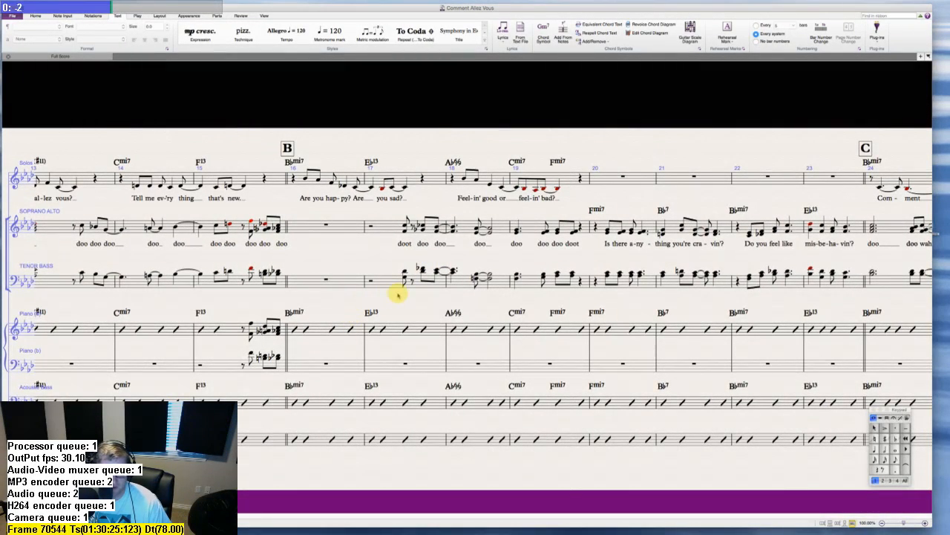
pyautogui.hscroll(3, 397, 295)
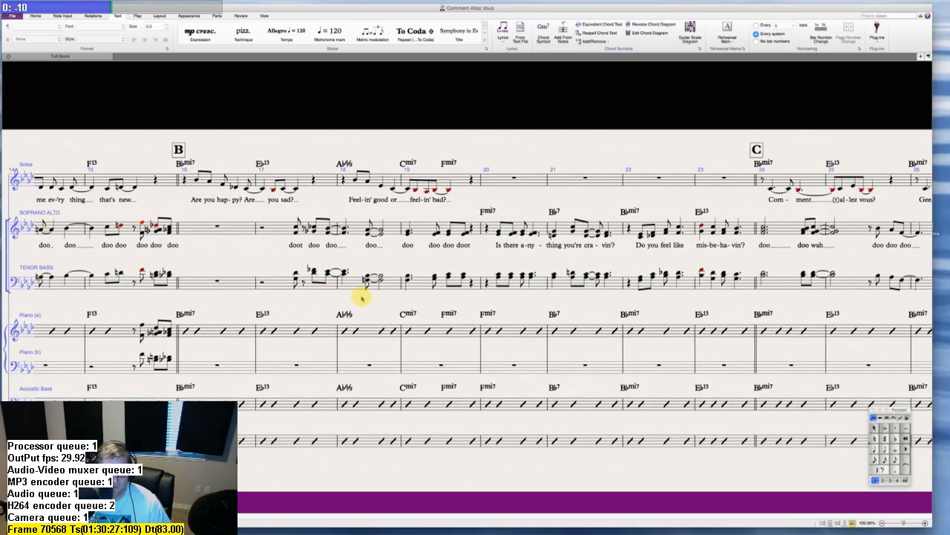
pyautogui.hscroll(1, 271, 307)
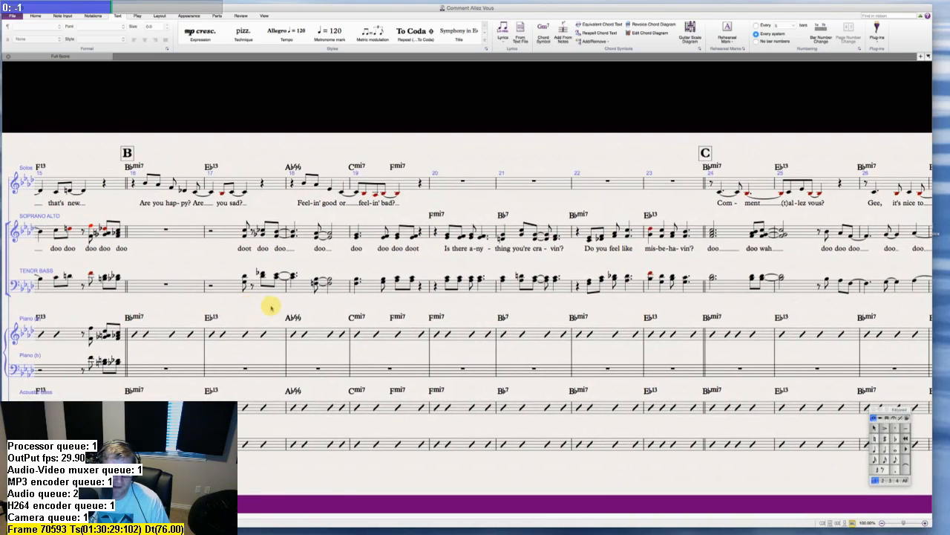
pyautogui.hscroll(-4, 271, 306)
pyautogui.hscroll(-7, 271, 307)
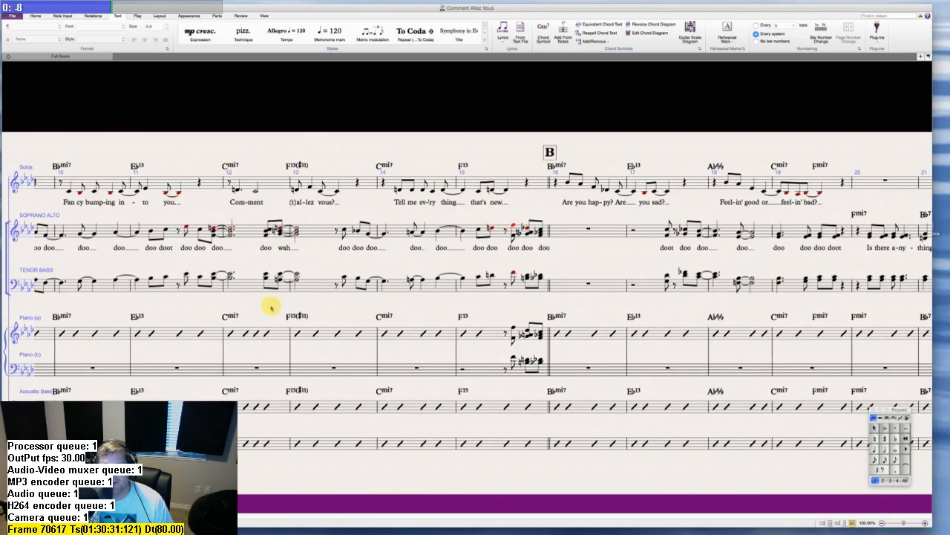
pyautogui.hscroll(11, 273, 307)
pyautogui.hscroll(2, 251, 300)
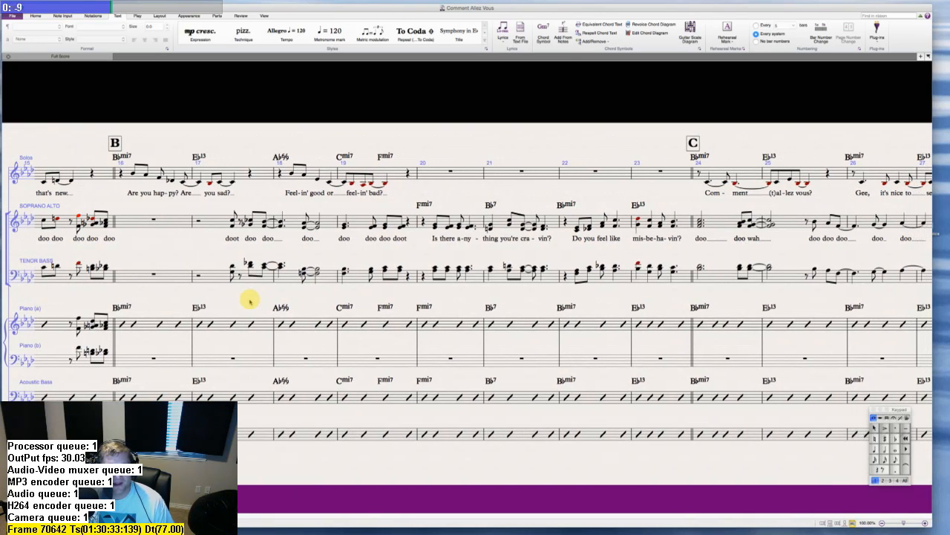
pyautogui.hscroll(-5, 250, 300)
pyautogui.hscroll(-3, 251, 300)
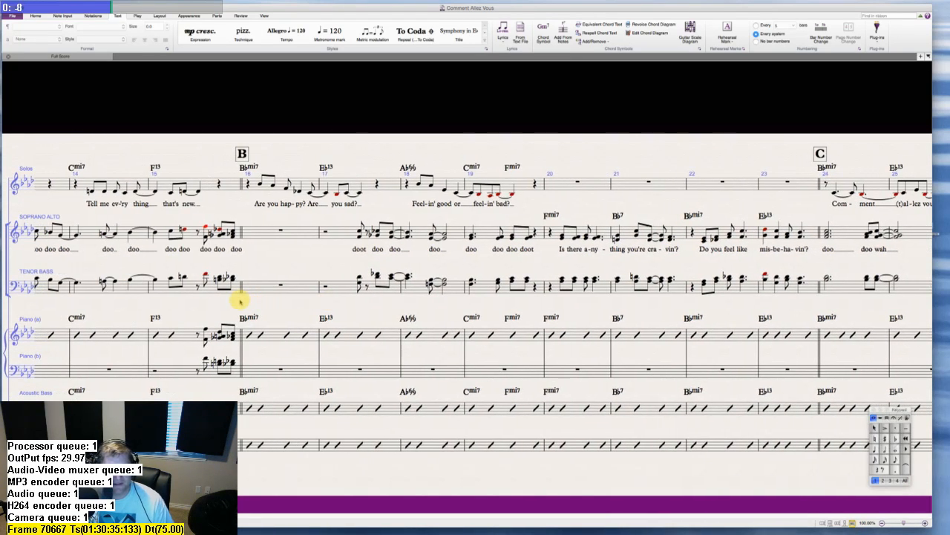
pyautogui.hscroll(3, 240, 300)
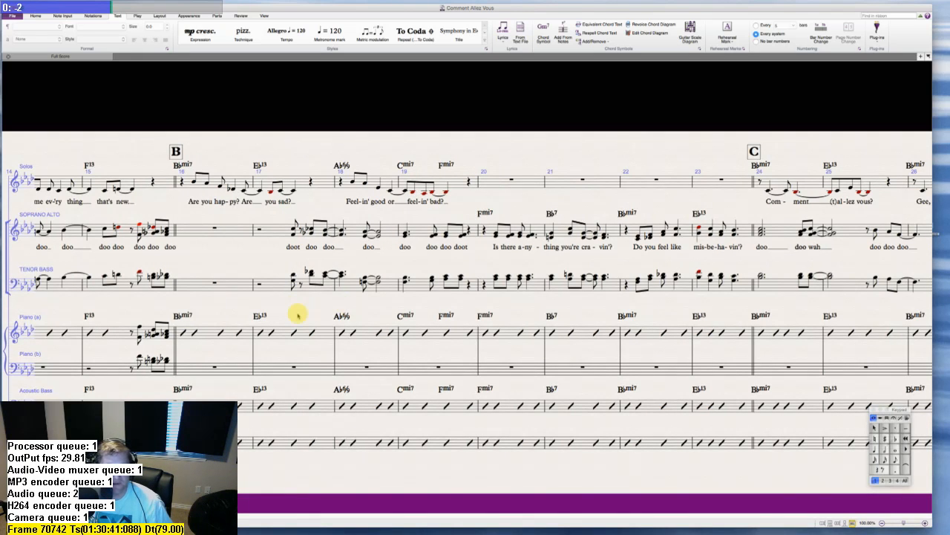
pyautogui.hscroll(1, 297, 316)
pyautogui.press('super+Tab')
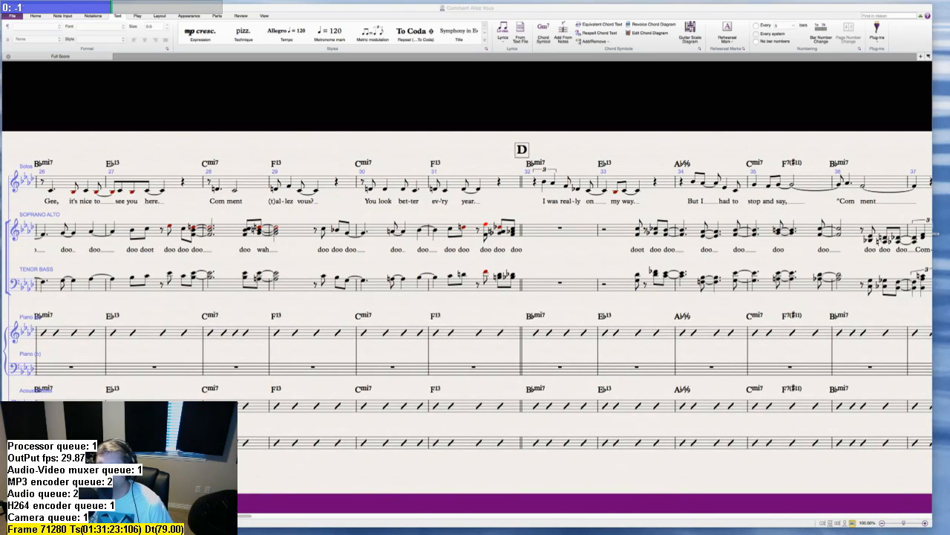
pyautogui.press('space')
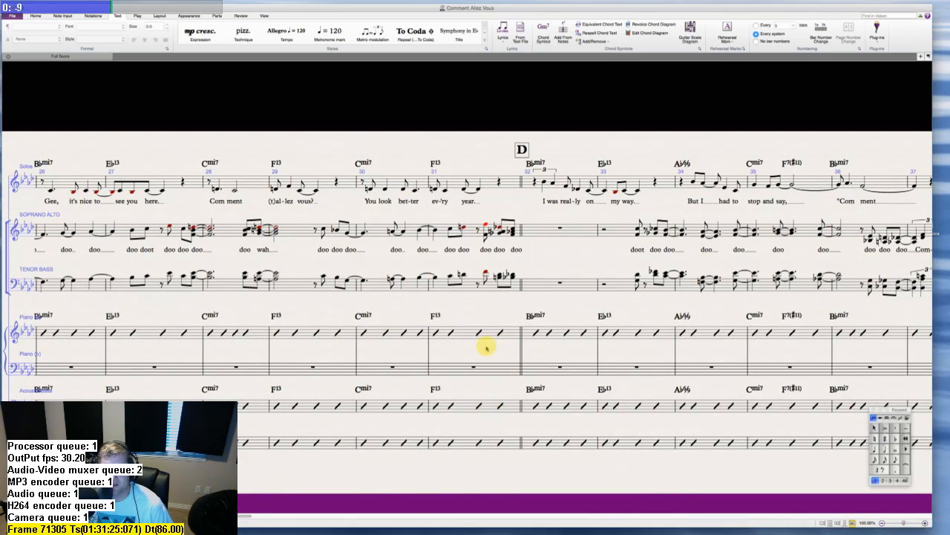
# - Copy bar 15 of both Piano staves into bar 31, just before section D
pyautogui.hscroll(-4, 486, 347)
pyautogui.hscroll(-15, 486, 347)
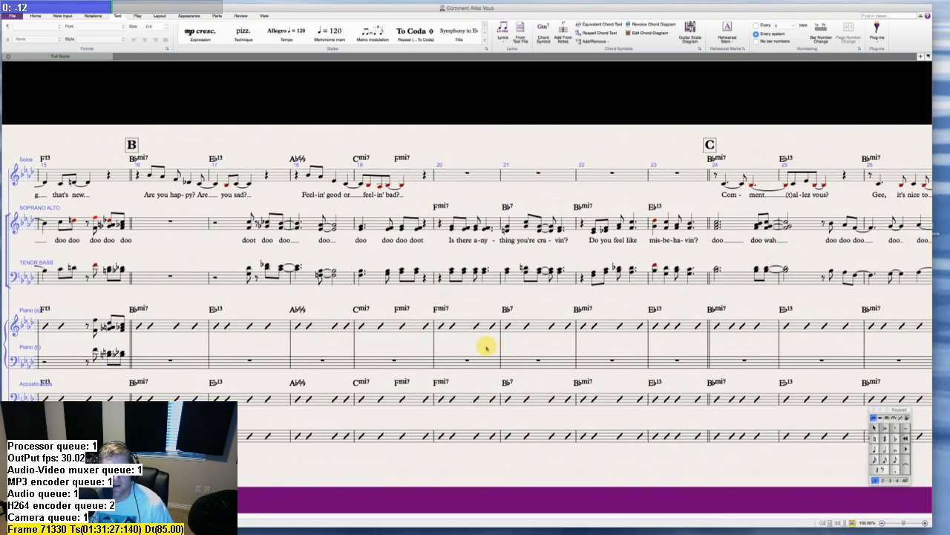
pyautogui.hscroll(-3, 255, 343)
pyautogui.click(260, 329)
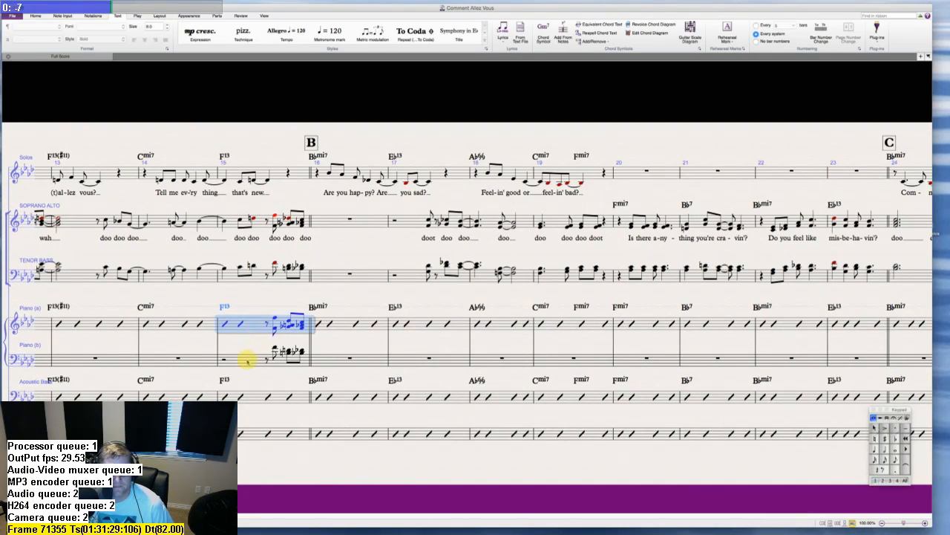
pyautogui.keyDown('shift'); pyautogui.click(248, 363); pyautogui.keyUp('shift')
pyautogui.hscroll(15, 248, 361)
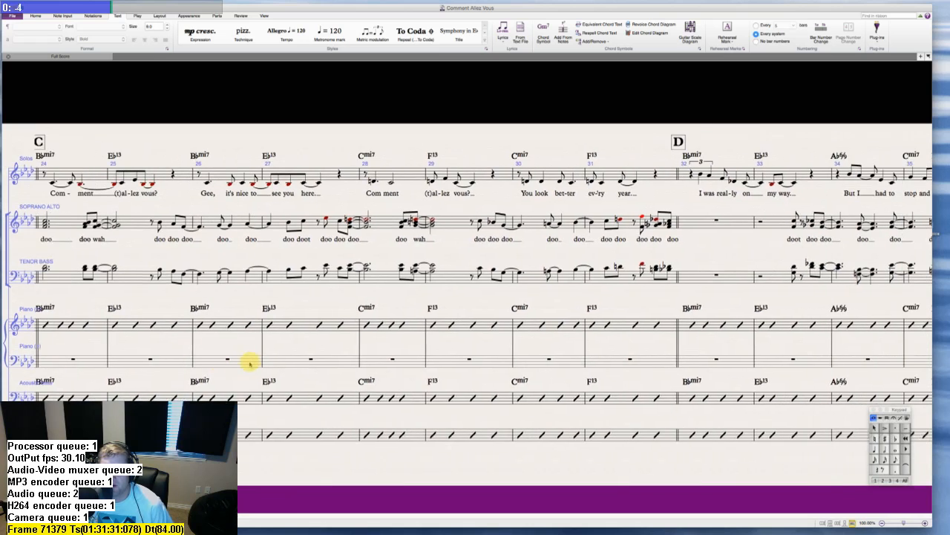
pyautogui.keyDown('alt'); pyautogui.click(525, 323); pyautogui.keyUp('alt')
pyautogui.click(568, 276)
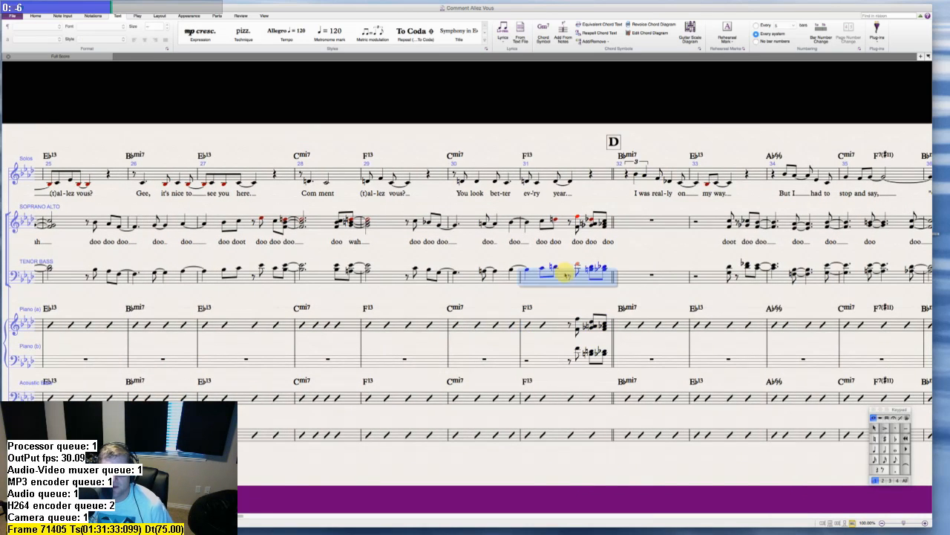
pyautogui.press('Escape')
# - Examine the vocal and rhythm parts of section D and the empty bars of sections E and F
pyautogui.hscroll(7, 548, 312)
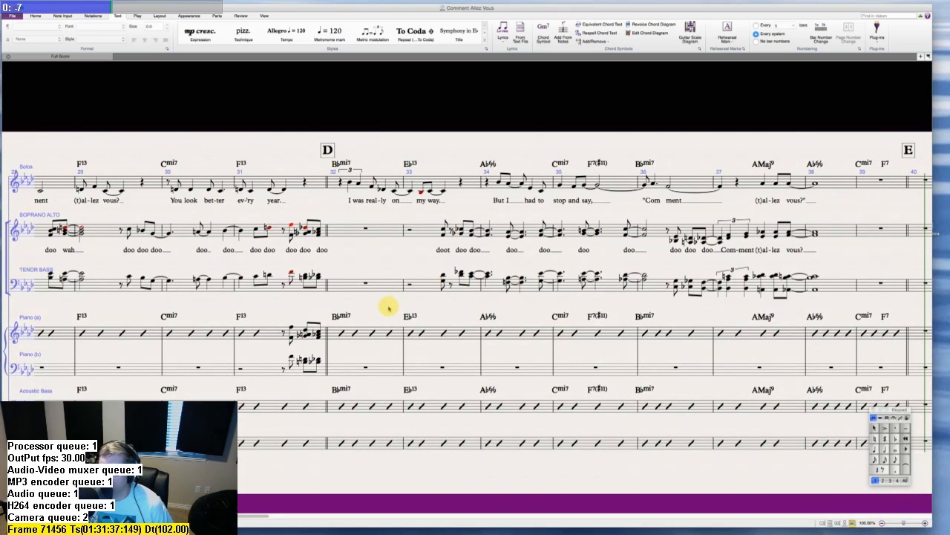
pyautogui.scroll(-1, 388, 308)
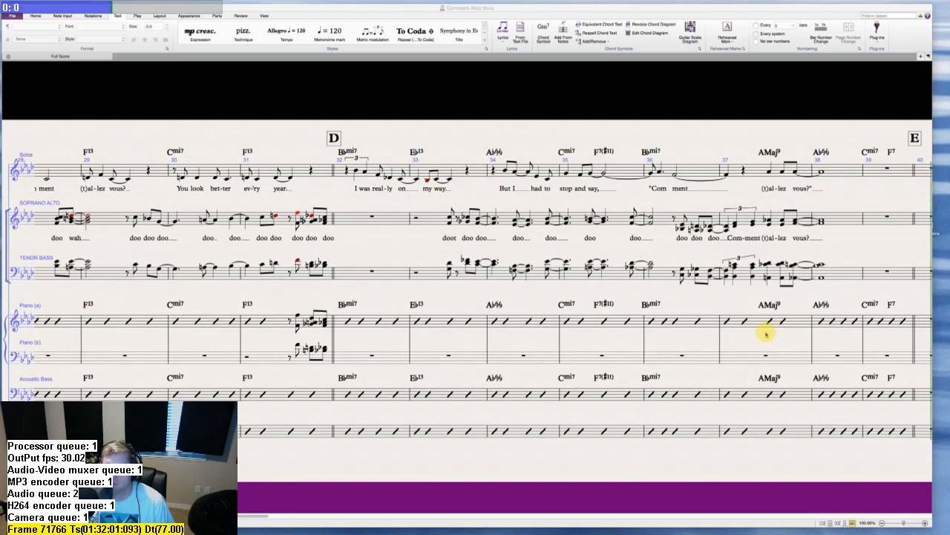
pyautogui.hscroll(5, 766, 332)
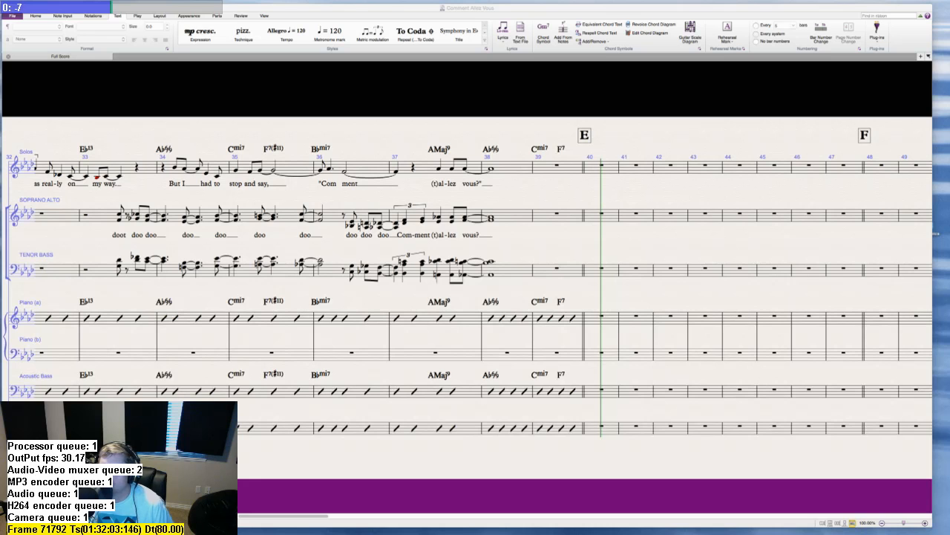
pyautogui.click(573, 282)
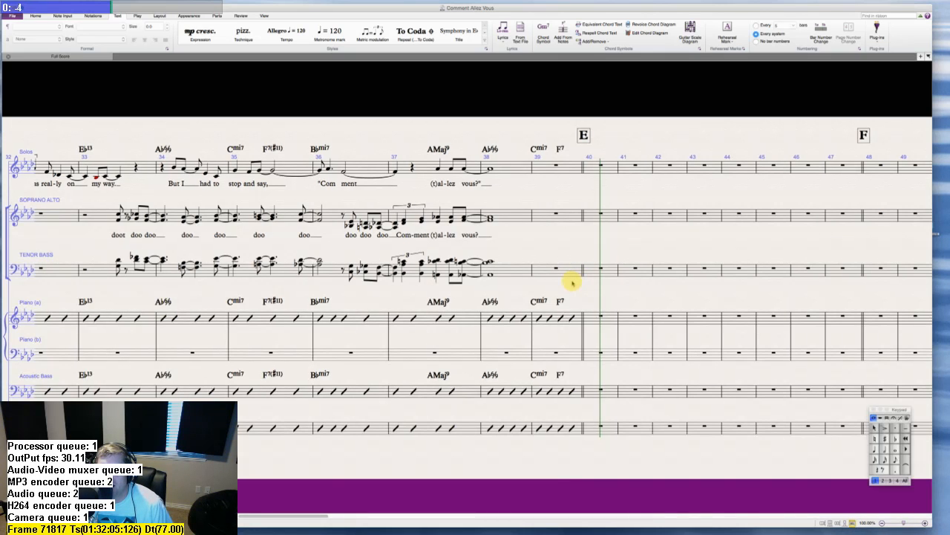
pyautogui.hscroll(3, 573, 282)
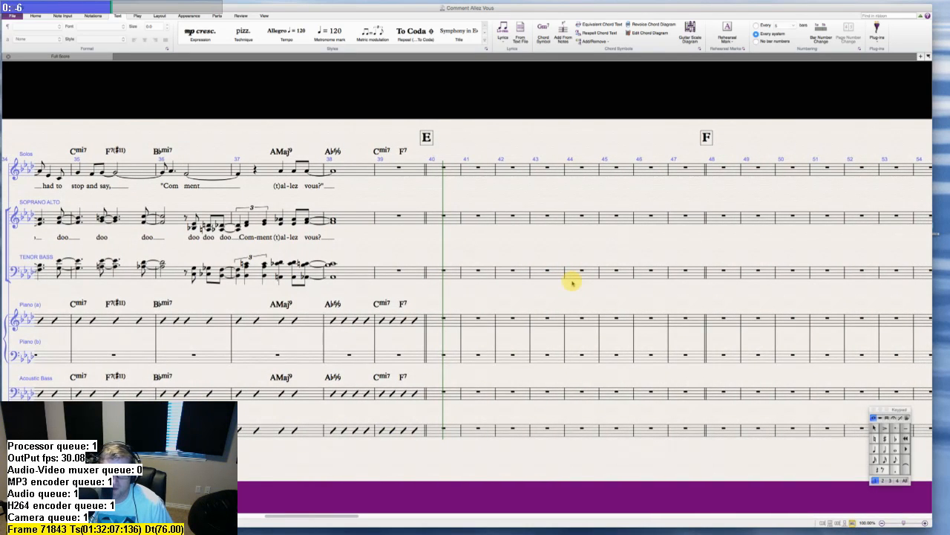
pyautogui.hscroll(-2, 573, 282)
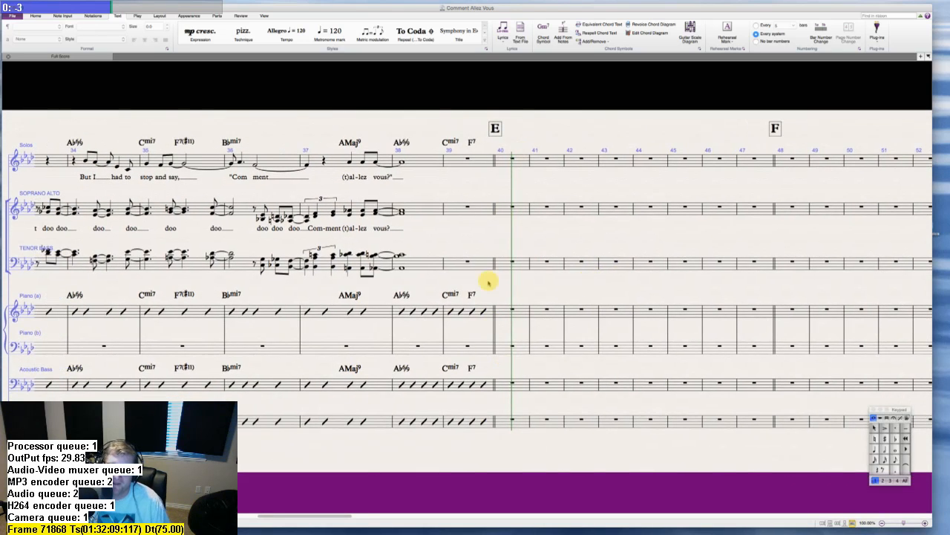
pyautogui.hscroll(4, 497, 290)
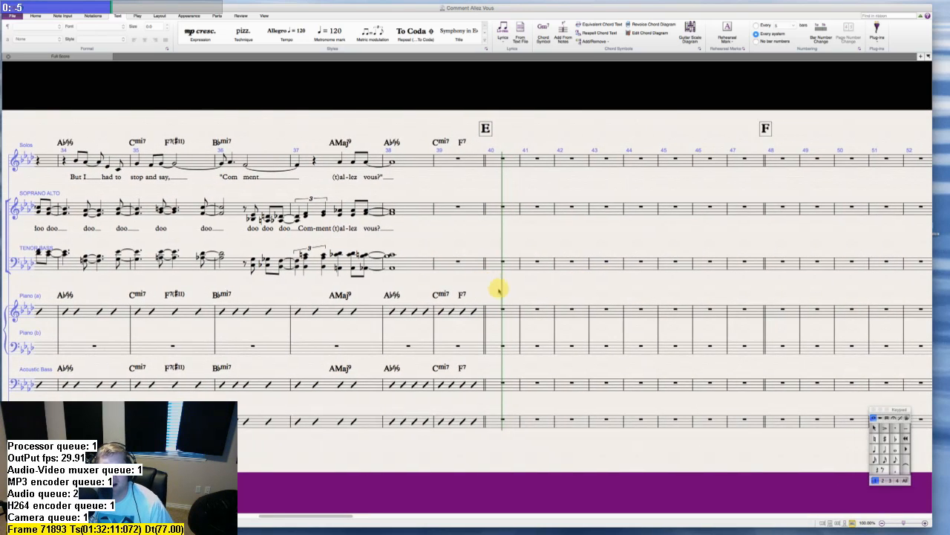
# - Examine the empty bars of sections E to L and the vocal parts from section M through the final bars of section Q
pyautogui.scroll(1, 499, 291)
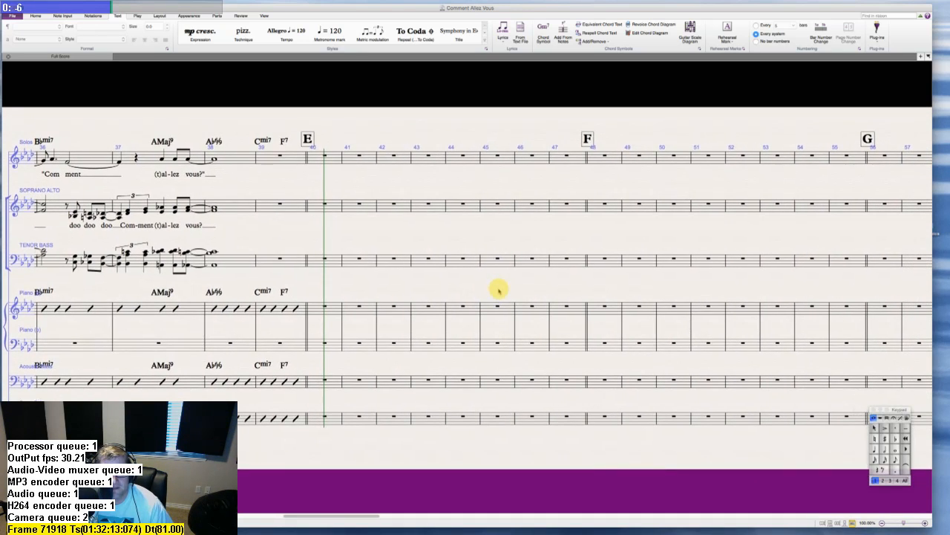
pyautogui.hscroll(20, 499, 291)
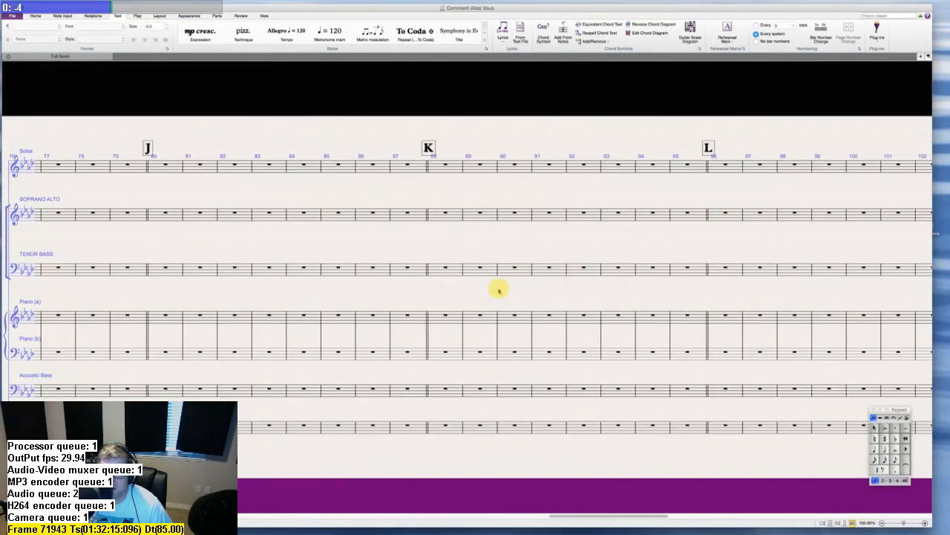
pyautogui.hscroll(4, 499, 291)
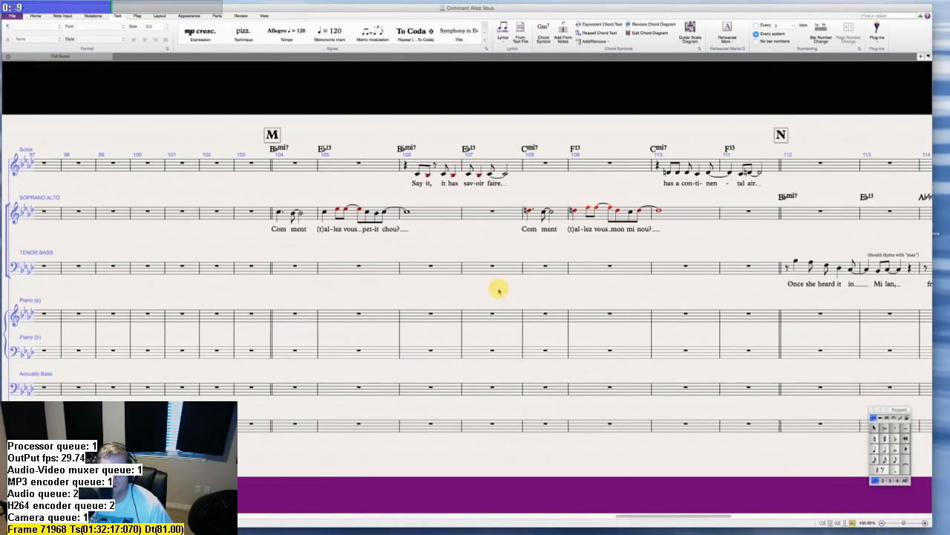
pyautogui.hscroll(20, 499, 290)
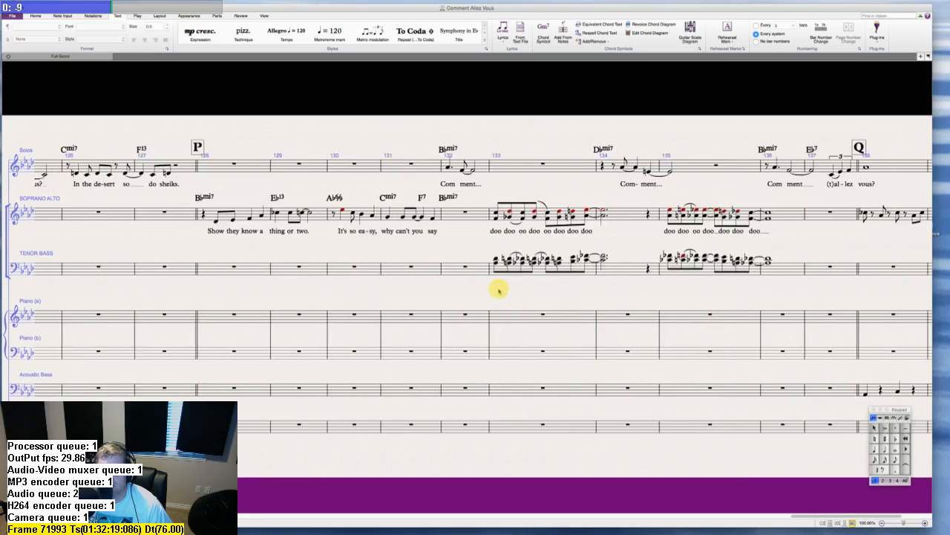
pyautogui.hscroll(-20, 498, 290)
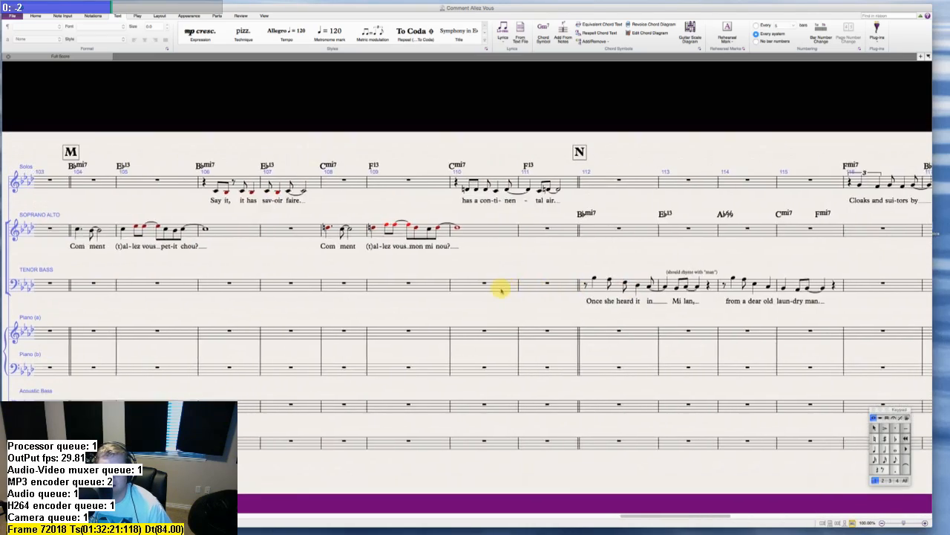
pyautogui.hscroll(-20, 501, 290)
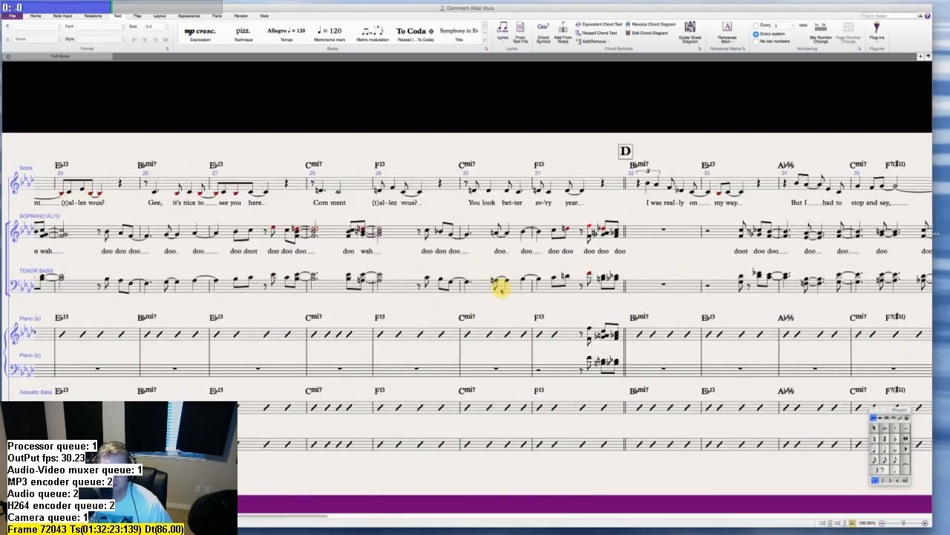
pyautogui.hscroll(20, 501, 291)
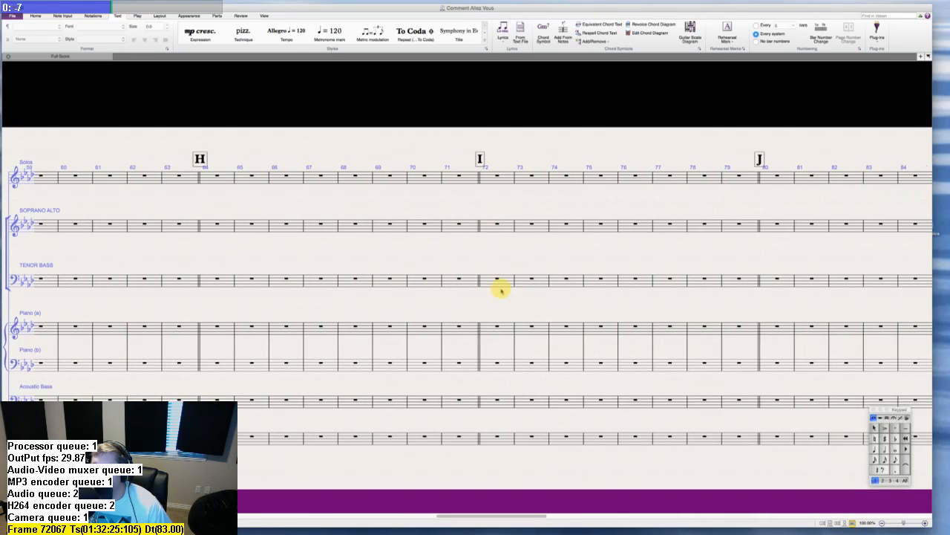
pyautogui.hscroll(20, 501, 290)
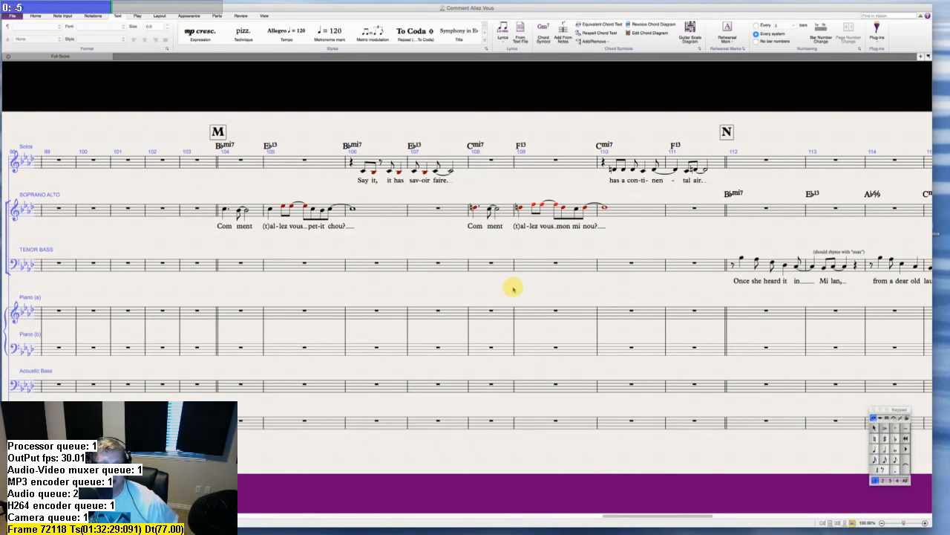
pyautogui.hscroll(1, 514, 289)
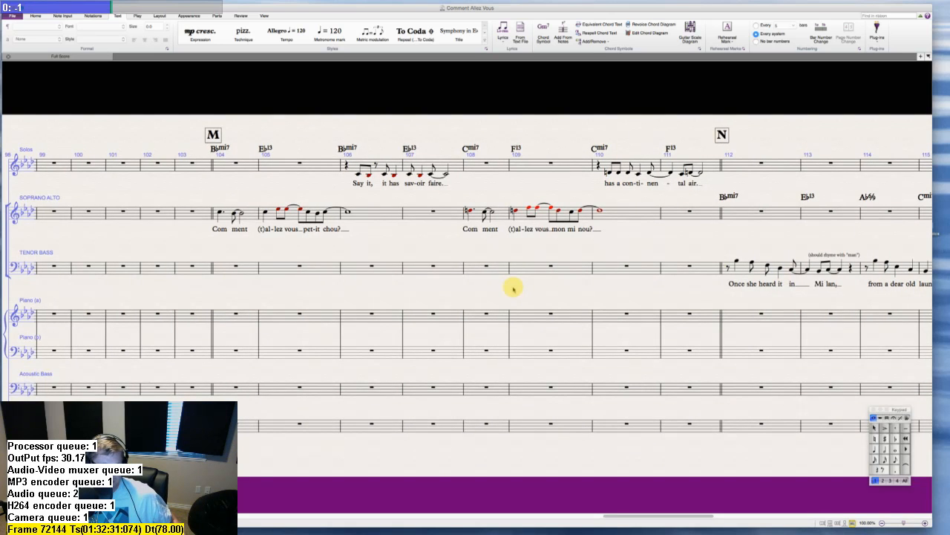
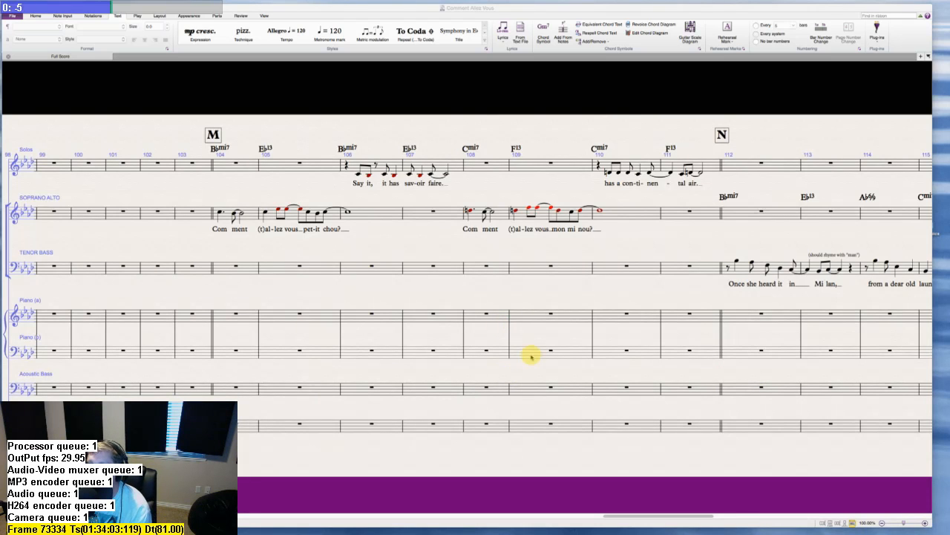
pyautogui.hscroll(10, 531, 357)
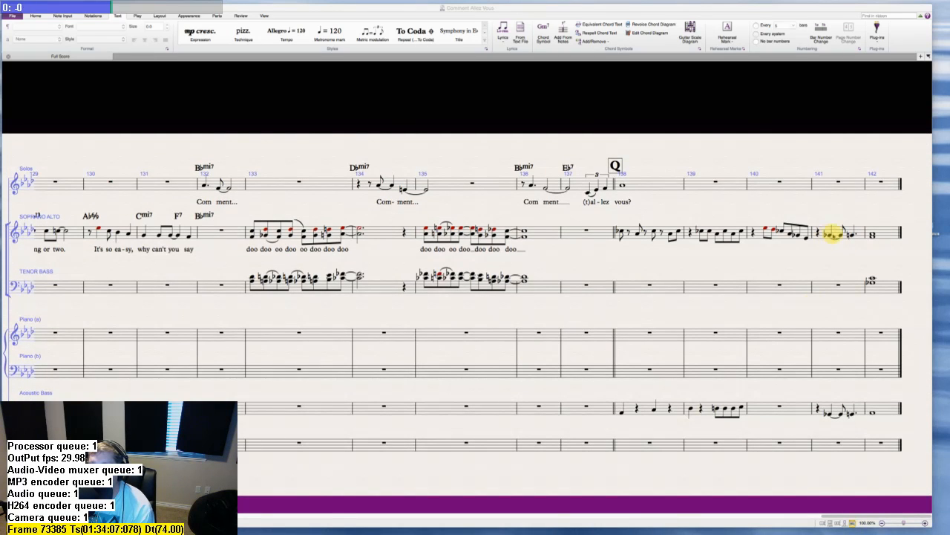
# - Show the Transport panel and play back the closing Soprano Alto chord in bar 142
pyautogui.click(872, 235)
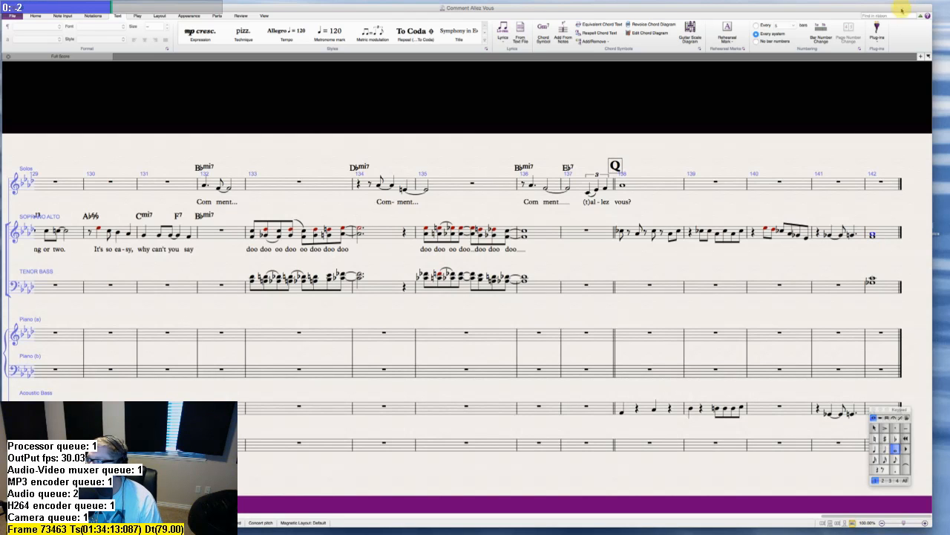
pyautogui.click(265, 15)
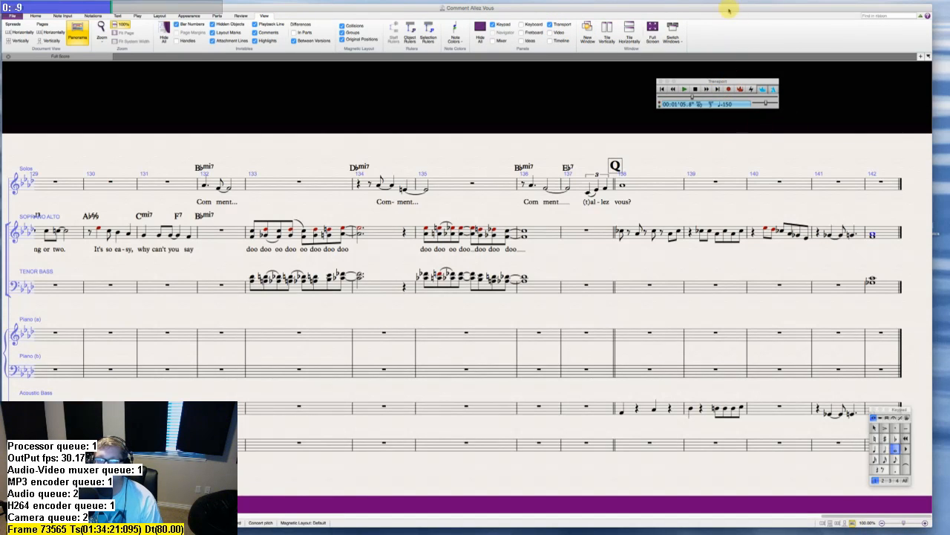
pyautogui.press('space')
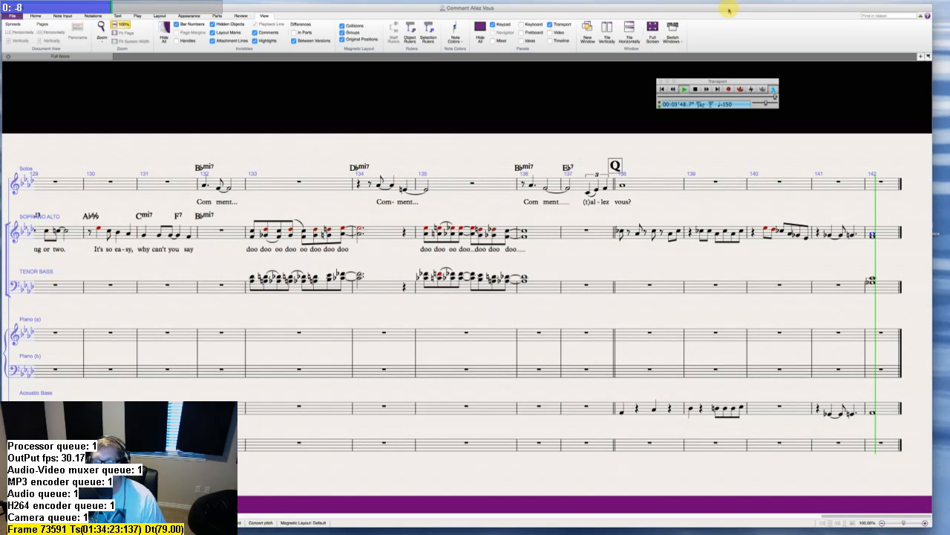
pyautogui.press('space')
pyautogui.click(720, 270)
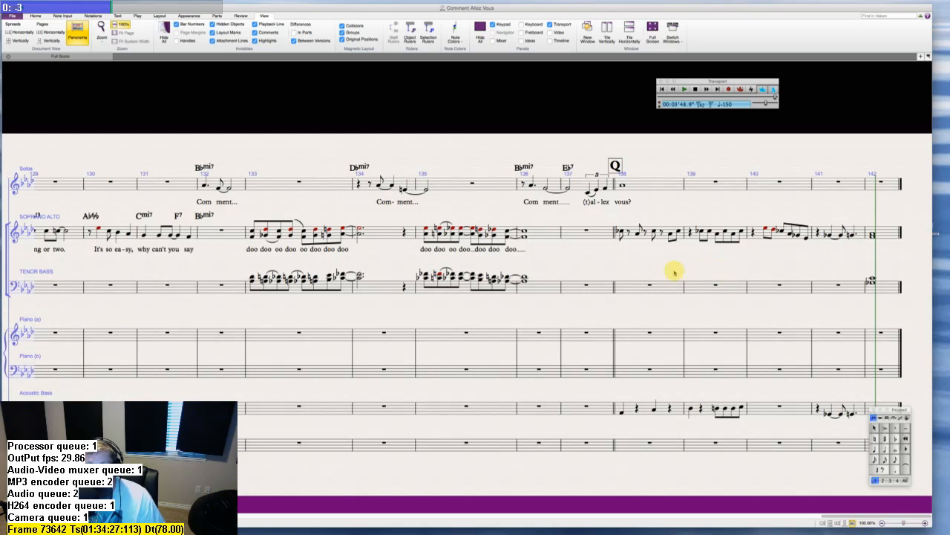
# - Examine the vocal lines and chord symbols from section Q back to section M, along with the empty bars before M
pyautogui.hscroll(-1, 732, 260)
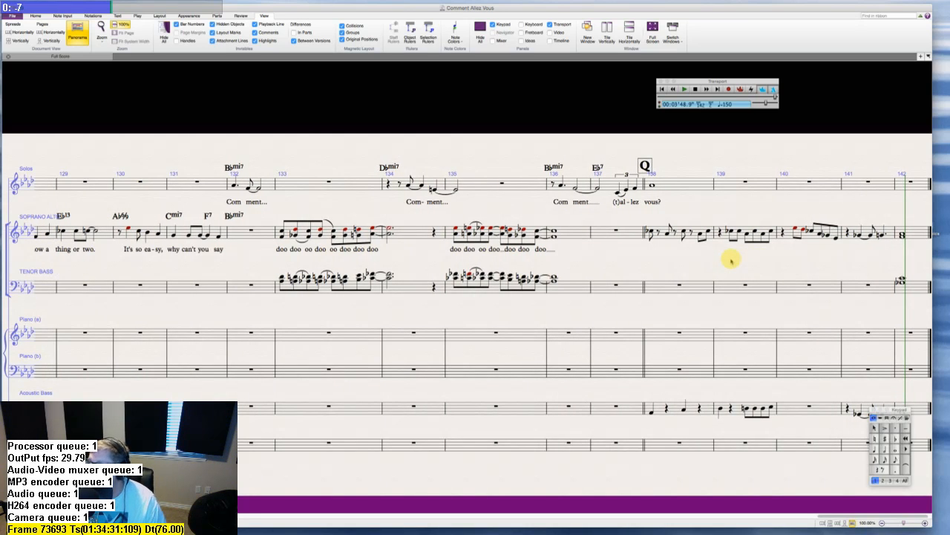
pyautogui.hscroll(-4, 731, 261)
pyautogui.hscroll(5, 745, 265)
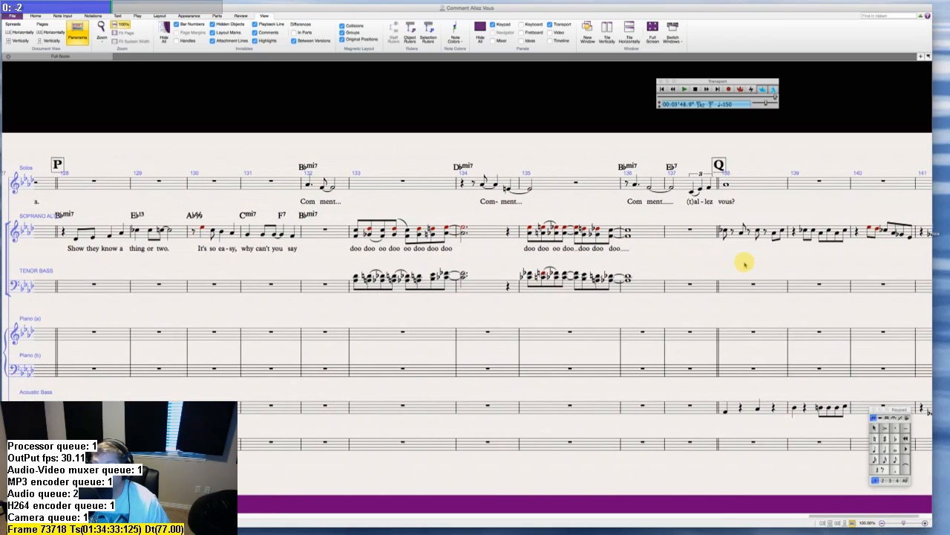
pyautogui.hscroll(-5, 745, 264)
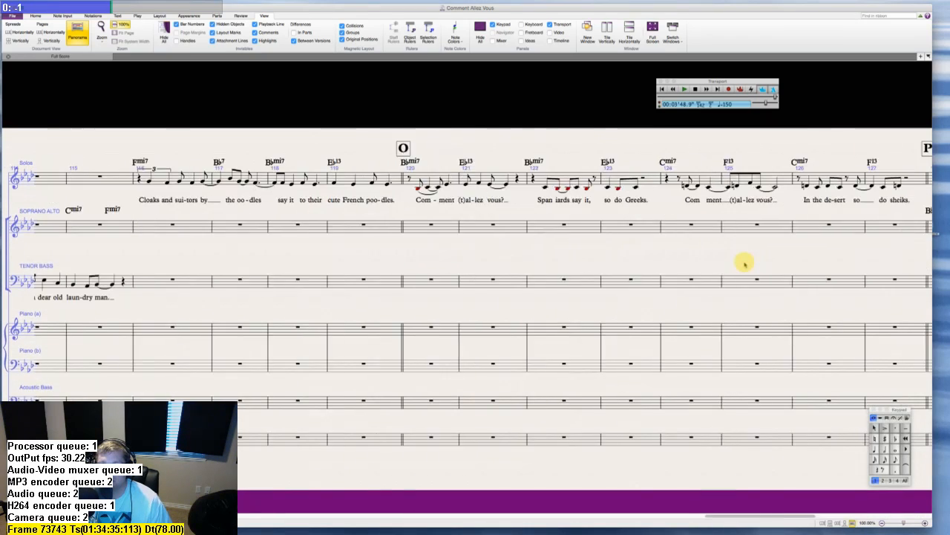
pyautogui.hscroll(5, 745, 264)
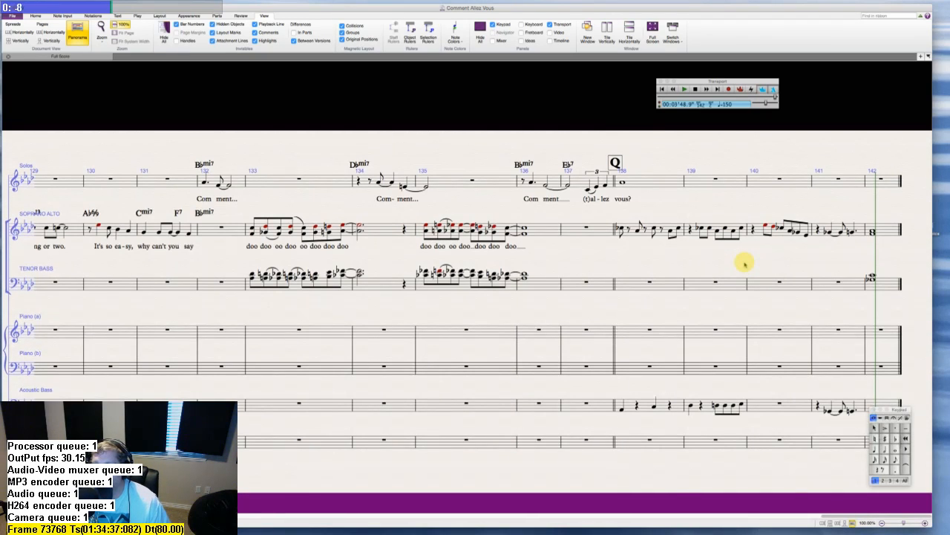
pyautogui.hscroll(-20, 745, 264)
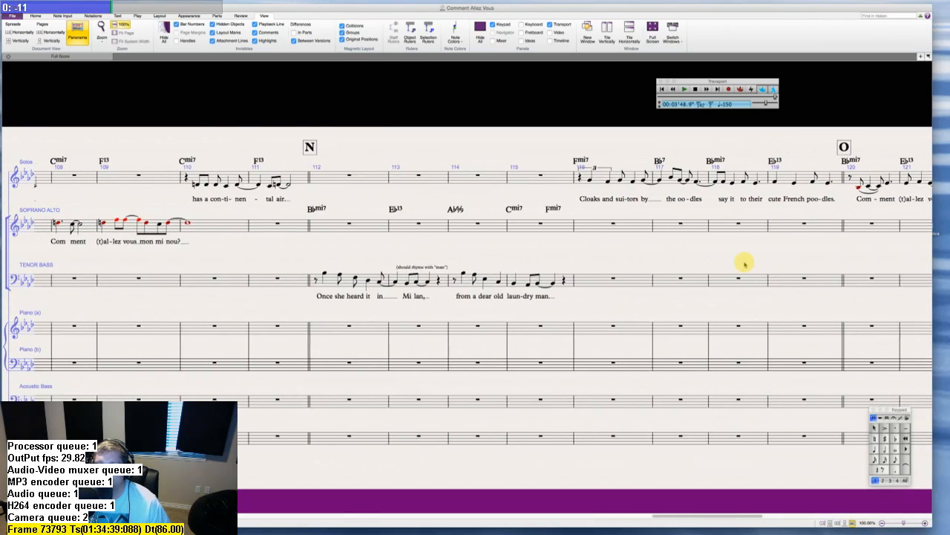
pyautogui.hscroll(-15, 744, 265)
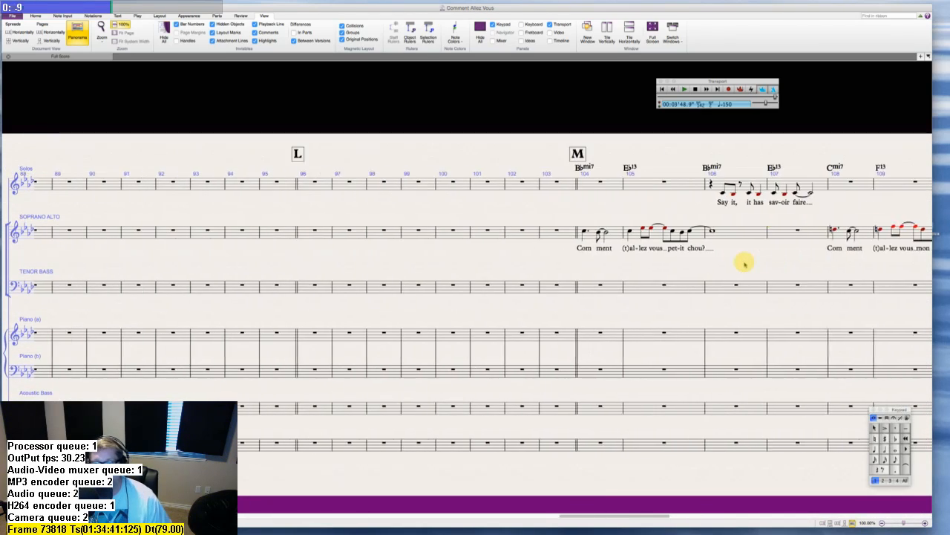
pyautogui.hscroll(15, 744, 264)
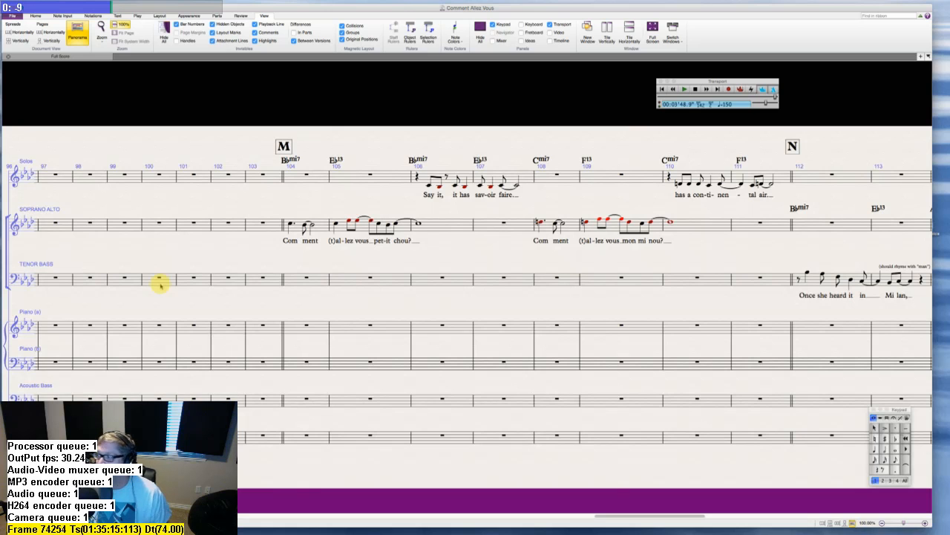
pyautogui.hscroll(-5, 195, 266)
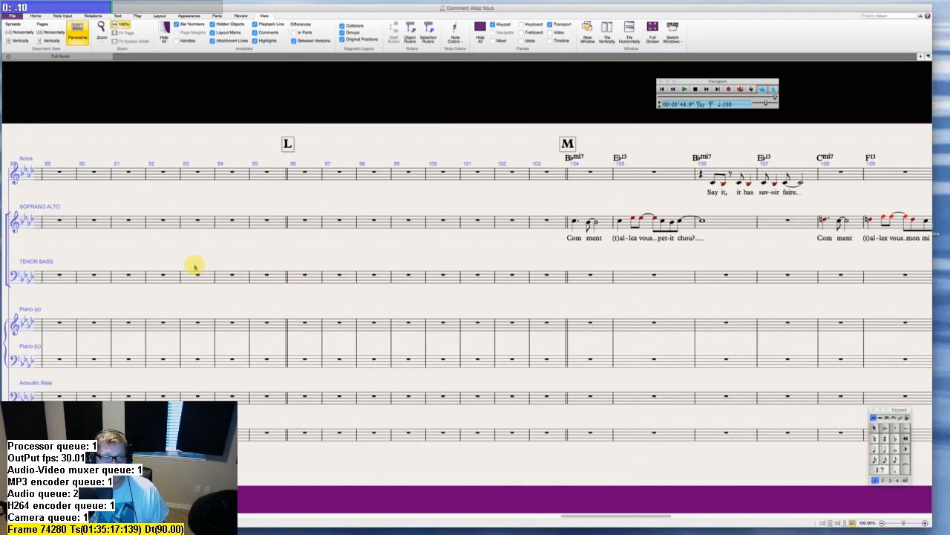
pyautogui.hscroll(-14, 194, 267)
pyautogui.hscroll(17, 194, 267)
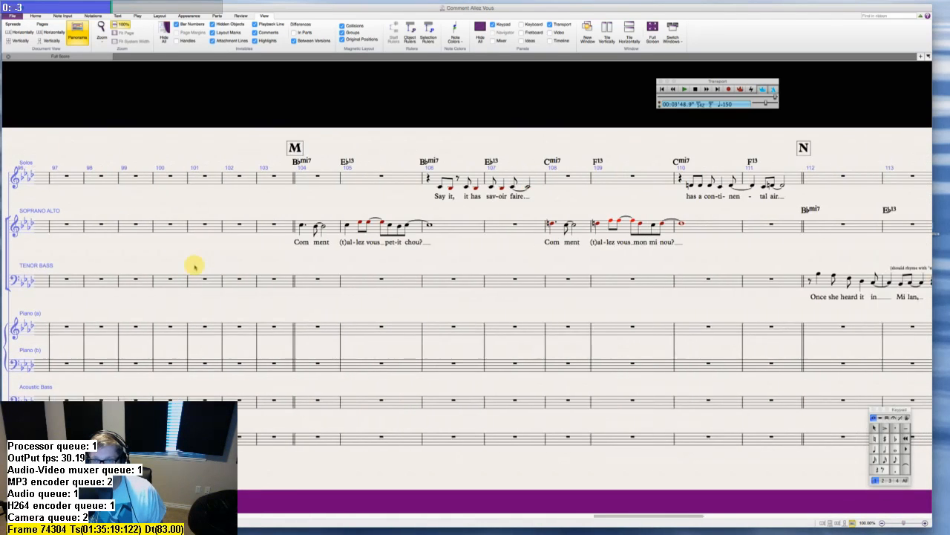
pyautogui.hscroll(5, 193, 266)
pyautogui.scroll(-1, 193, 266)
pyautogui.hscroll(-4, 201, 276)
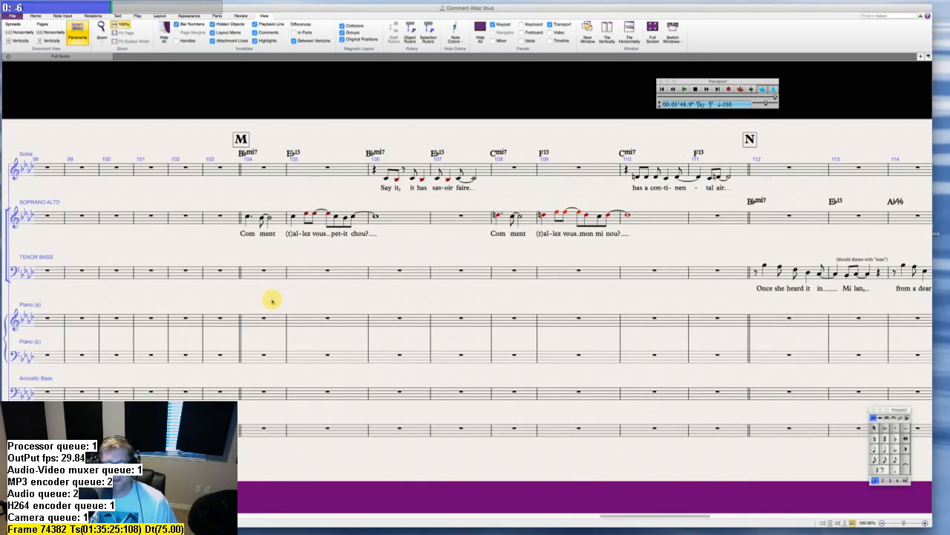
# - Enter quarter notes on B in the upper Piano staff from bar 104 through the first beat of bar 108
pyautogui.click(273, 321)
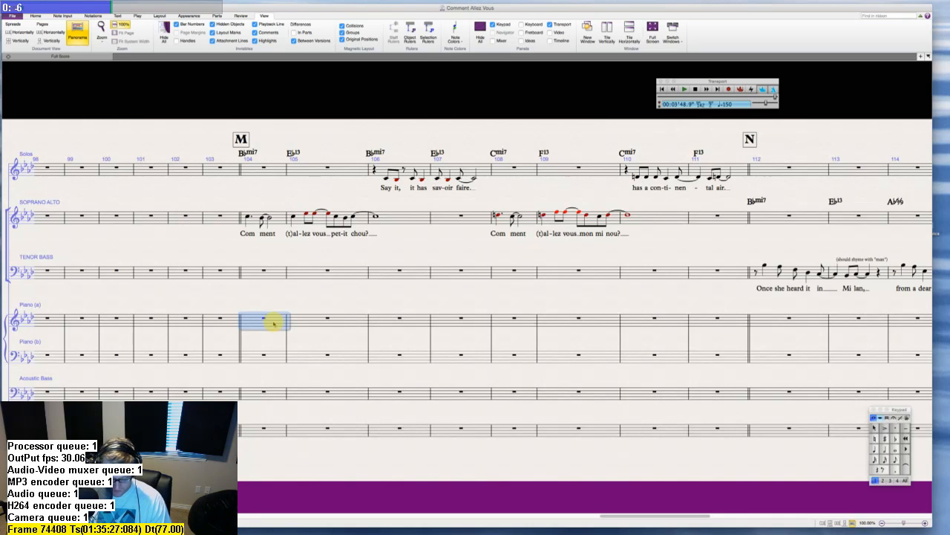
pyautogui.press('4')
pyautogui.press('b')
pyautogui.press('b')
pyautogui.press('b')
pyautogui.press('b')
pyautogui.press('b')
pyautogui.press('b')
pyautogui.press('b')
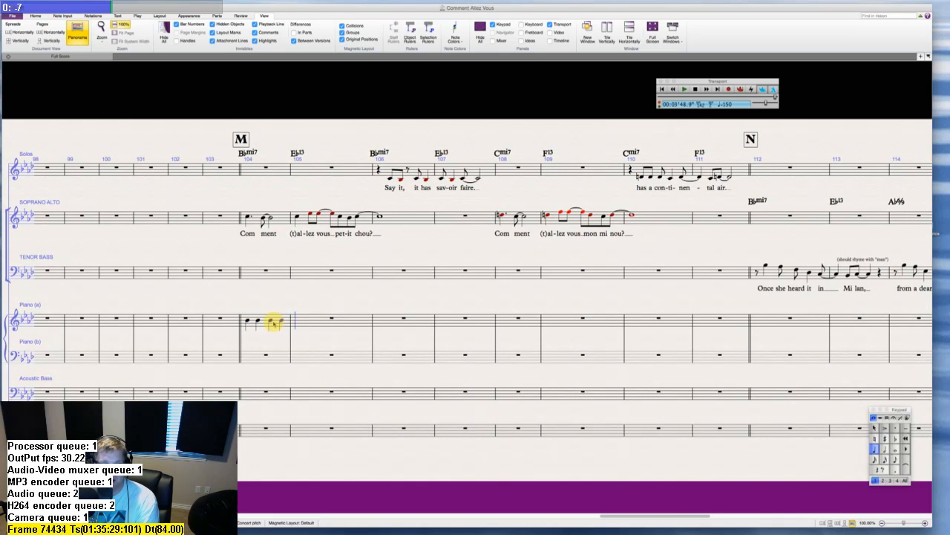
pyautogui.press('b')
pyautogui.press('b')
pyautogui.press('b')
pyautogui.press('b')
pyautogui.press('b')
pyautogui.press('b')
pyautogui.press('b')
pyautogui.press('b')
pyautogui.press('b')
pyautogui.press('b')
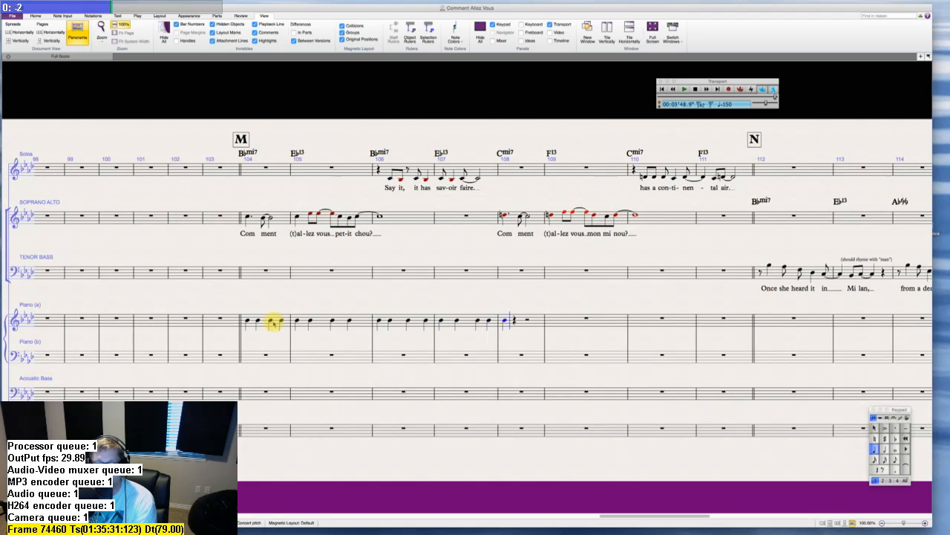
# - Change the noteheads in bars 104 to 107 of the upper Piano staff to rhythm slashes
pyautogui.click(260, 319)
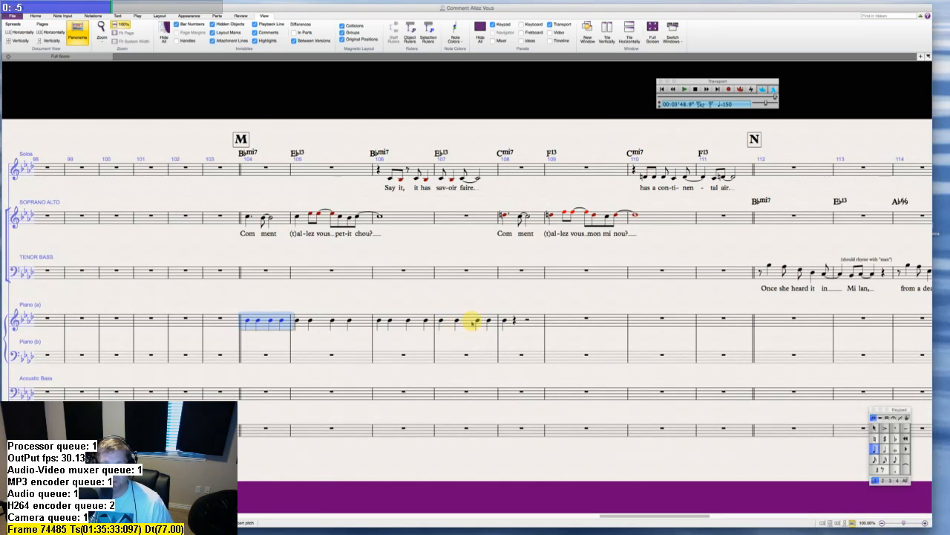
pyautogui.keyDown('shift'); pyautogui.click(472, 320); pyautogui.keyUp('shift')
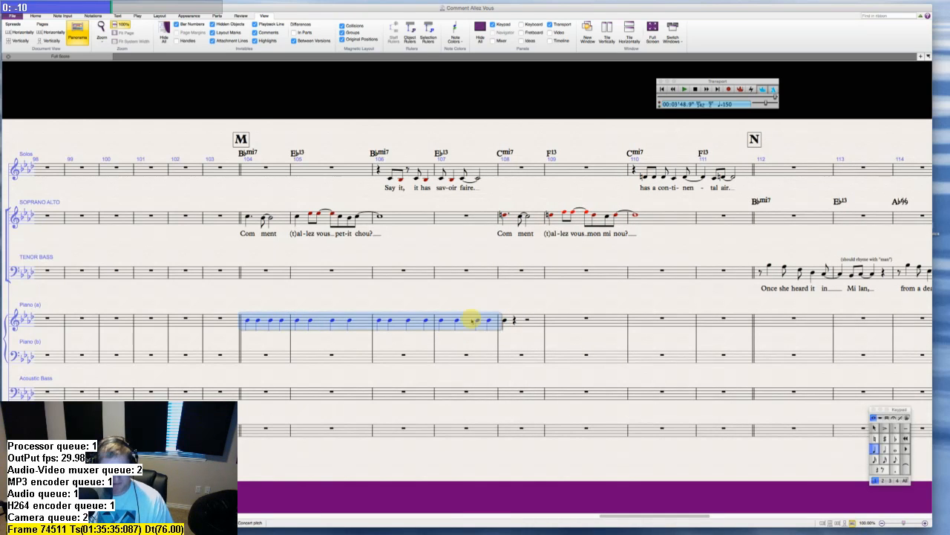
pyautogui.hotkey('shift', 'alt', '3')
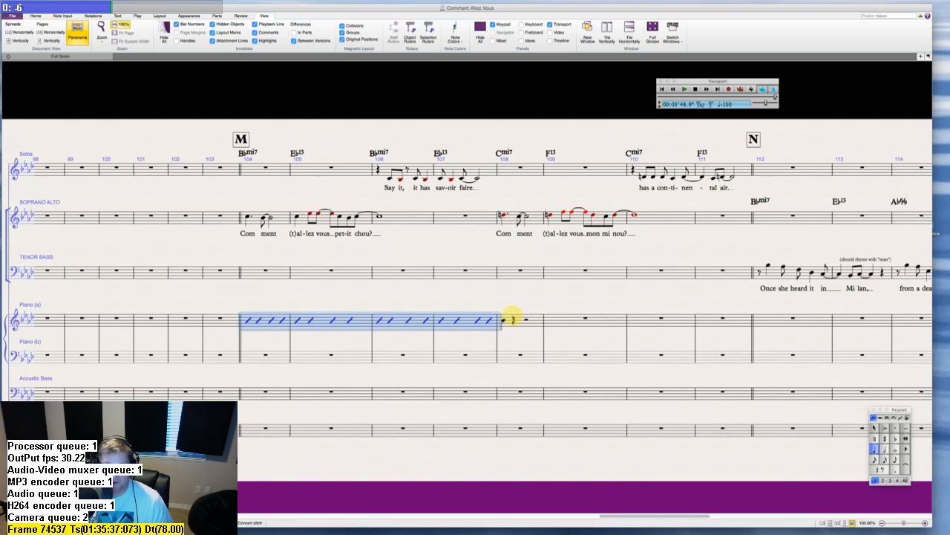
# - Copy the four bars of Piano slashes repeatedly along the upper staff to fill bars 108 to 123
pyautogui.keyDown('alt'); pyautogui.click(505, 320); pyautogui.keyUp('alt')
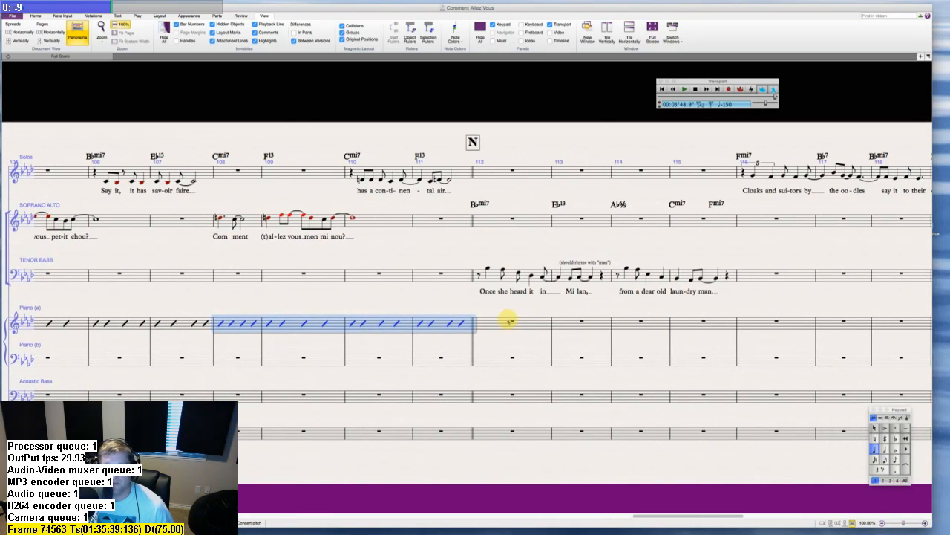
pyautogui.keyDown('alt'); pyautogui.click(480, 323); pyautogui.keyUp('alt')
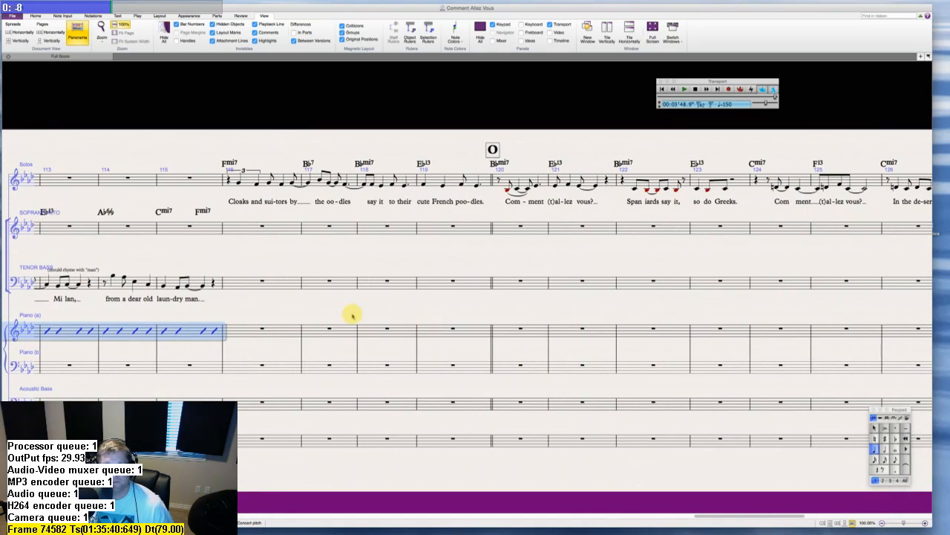
pyautogui.keyDown('alt'); pyautogui.click(230, 331); pyautogui.keyUp('alt')
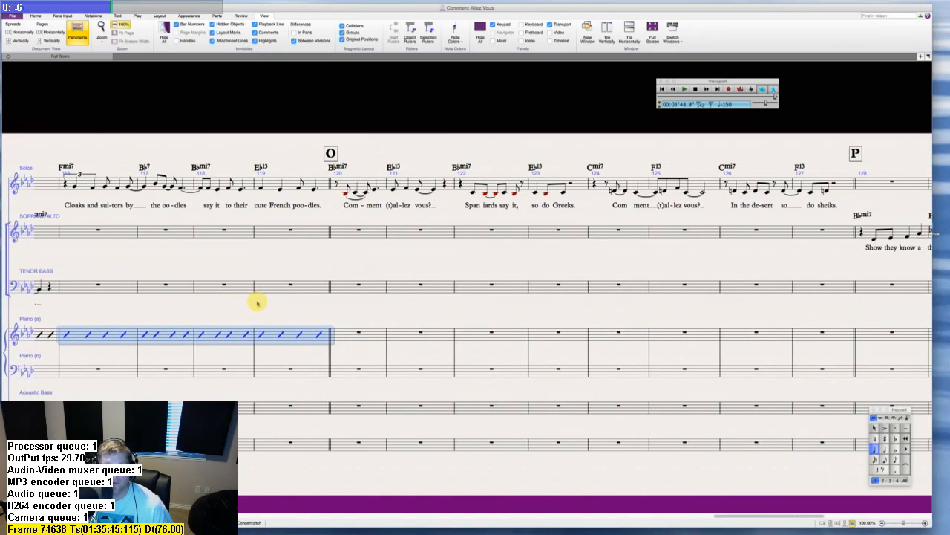
pyautogui.keyDown('alt'); pyautogui.click(404, 334); pyautogui.keyUp('alt')
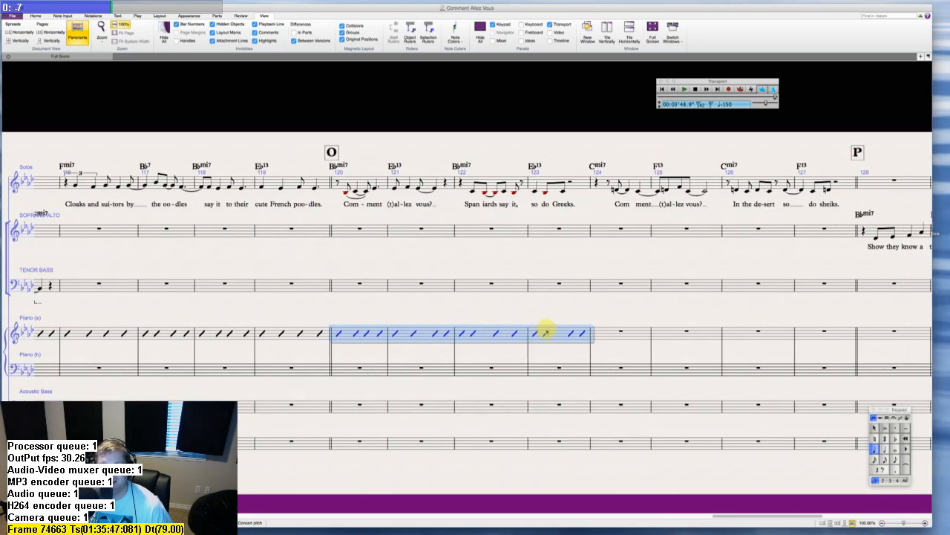
# - Extend the rhythm slashes in the upper Piano staff by copying them through bars 124 to 132
pyautogui.keyDown('alt'); pyautogui.click(510, 333); pyautogui.keyUp('alt')
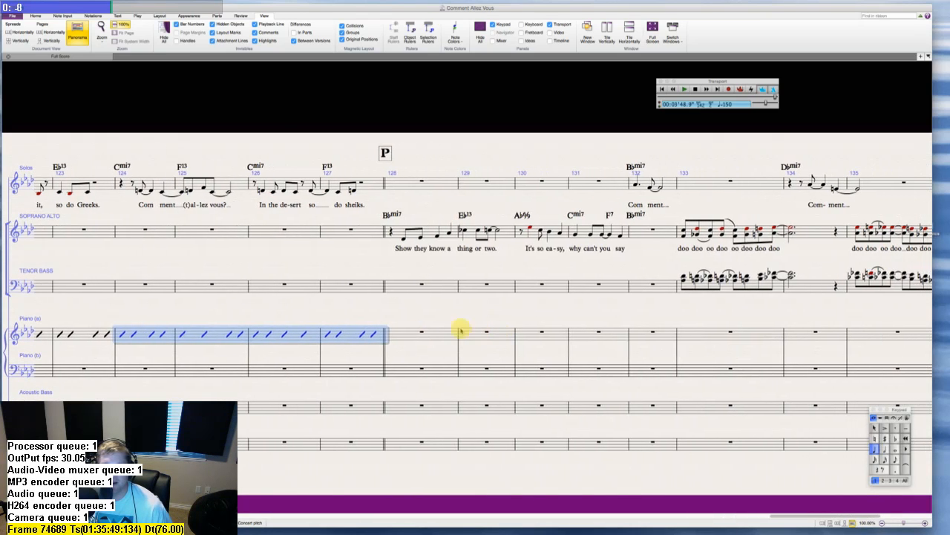
pyautogui.keyDown('alt'); pyautogui.click(387, 336); pyautogui.keyUp('alt')
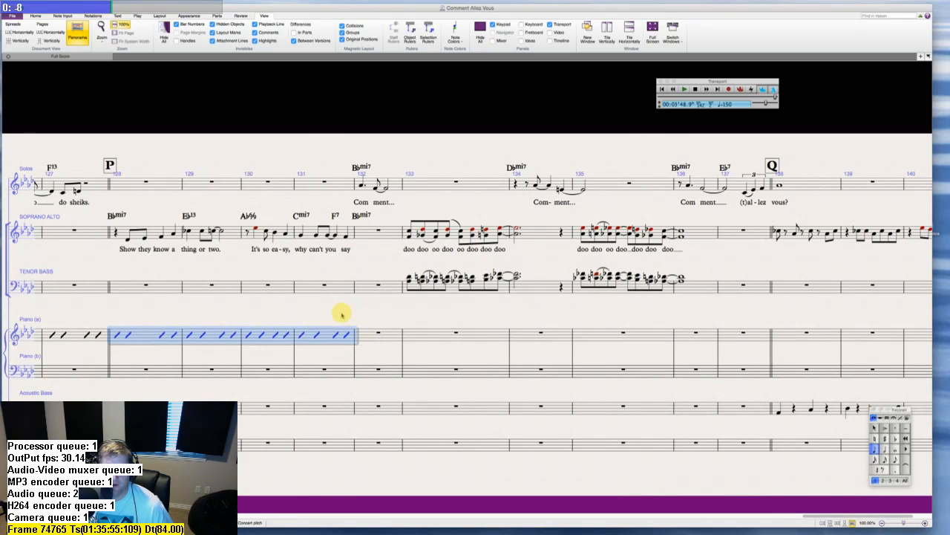
pyautogui.click(340, 313)
pyautogui.click(328, 336)
pyautogui.keyDown('alt'); pyautogui.click(365, 336); pyautogui.keyUp('alt')
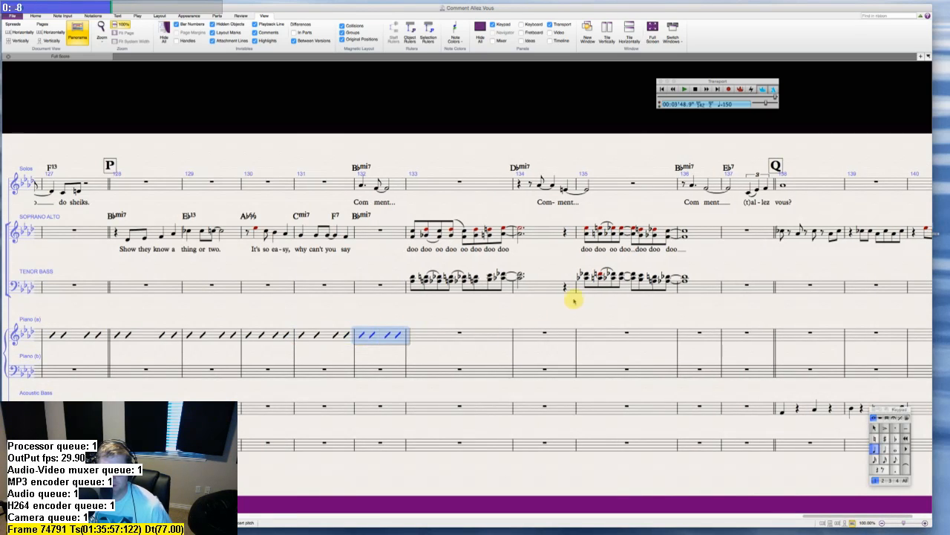
# - Copy the single bar of slashes into bars 134, 136 and 137 of the upper Piano staff
pyautogui.keyDown('alt'); pyautogui.click(517, 335); pyautogui.keyUp('alt')
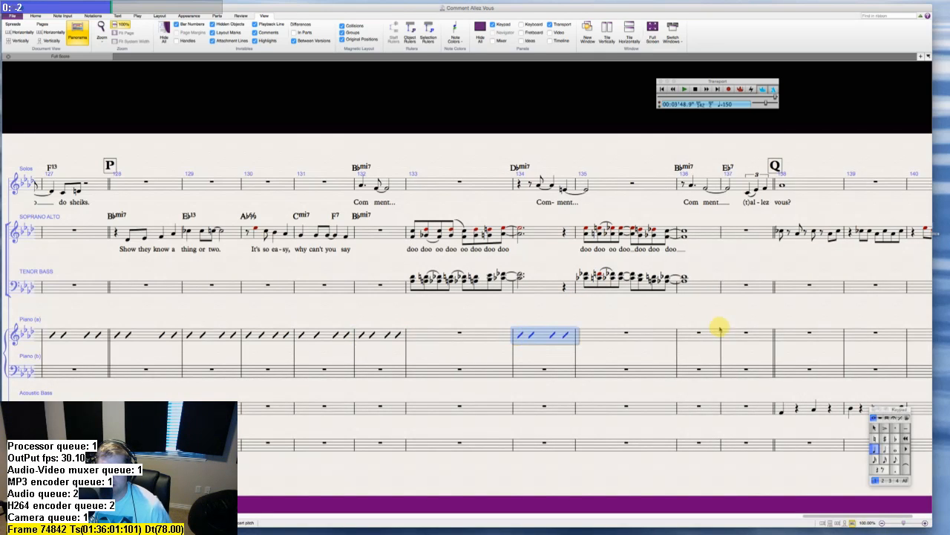
pyautogui.keyDown('alt'); pyautogui.click(680, 334); pyautogui.keyUp('alt')
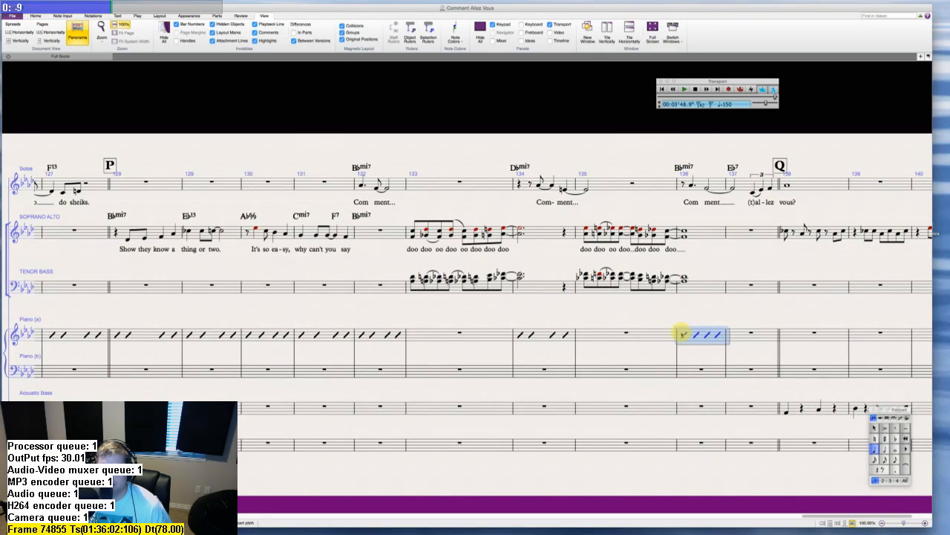
pyautogui.keyDown('alt'); pyautogui.click(733, 333); pyautogui.keyUp('alt')
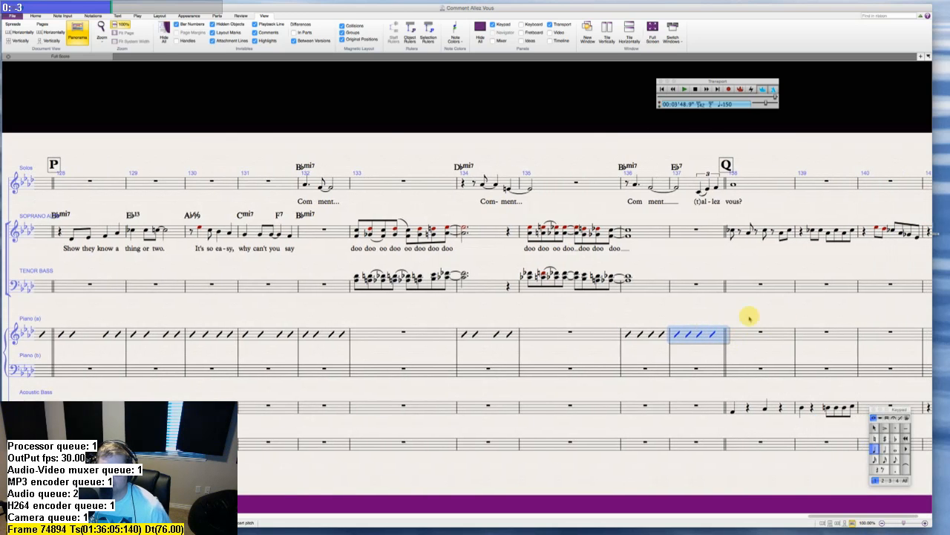
# - Copy the Soprano Alto and Tenor Bass passage of bars 133 to 136 into both Piano staves, leaving out the lyrics
pyautogui.hscroll(-7, 749, 318)
pyautogui.hscroll(1, 749, 319)
pyautogui.hscroll(3, 749, 317)
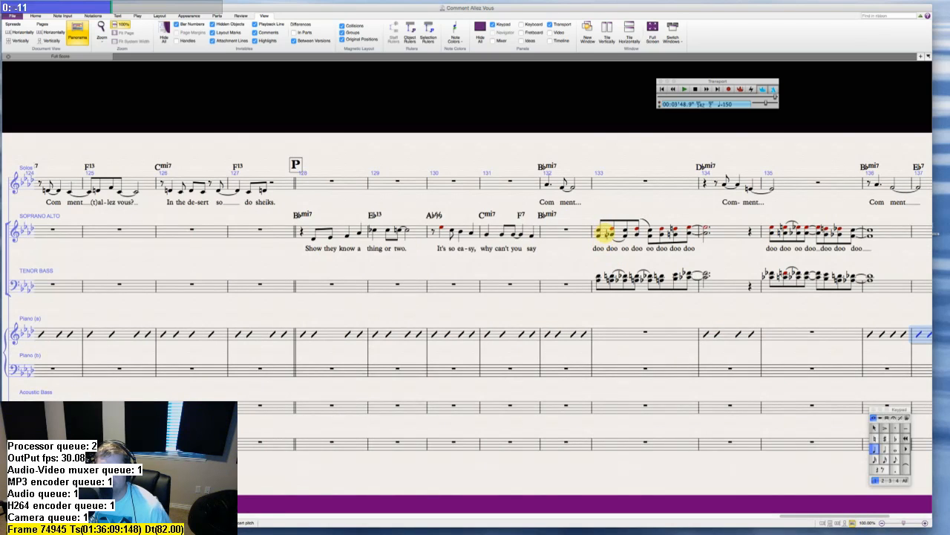
pyautogui.click(605, 233)
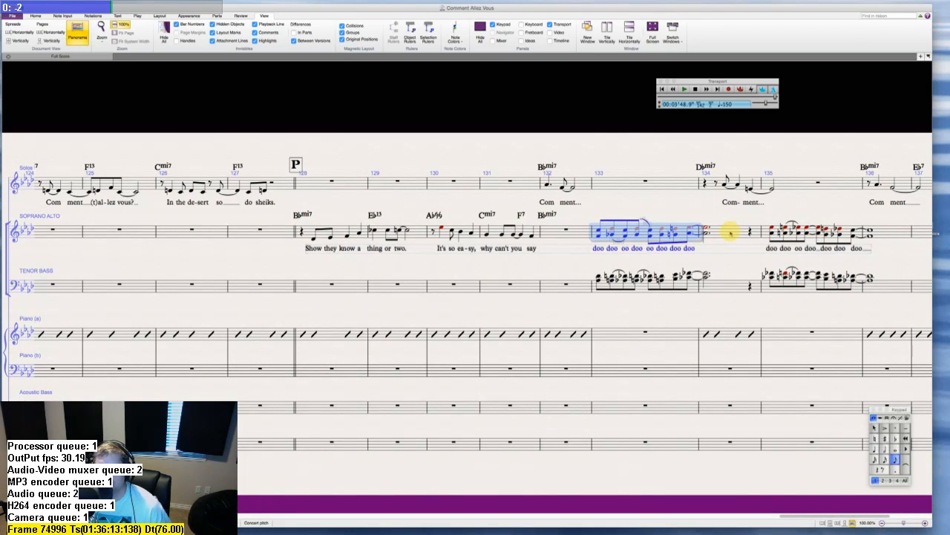
pyautogui.hscroll(2, 731, 264)
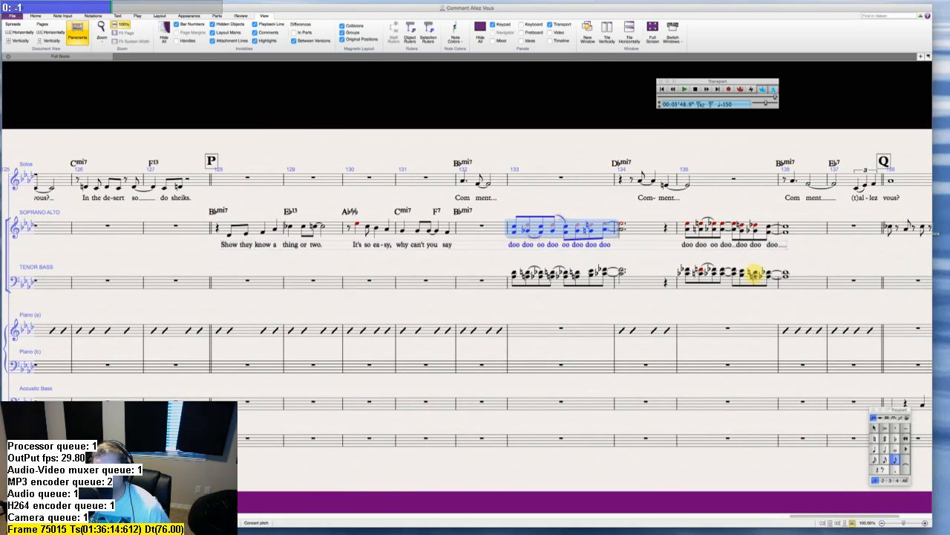
pyautogui.keyDown('shift'); pyautogui.click(791, 281); pyautogui.keyUp('shift')
pyautogui.keyDown('alt'); pyautogui.click(512, 331); pyautogui.keyUp('alt')
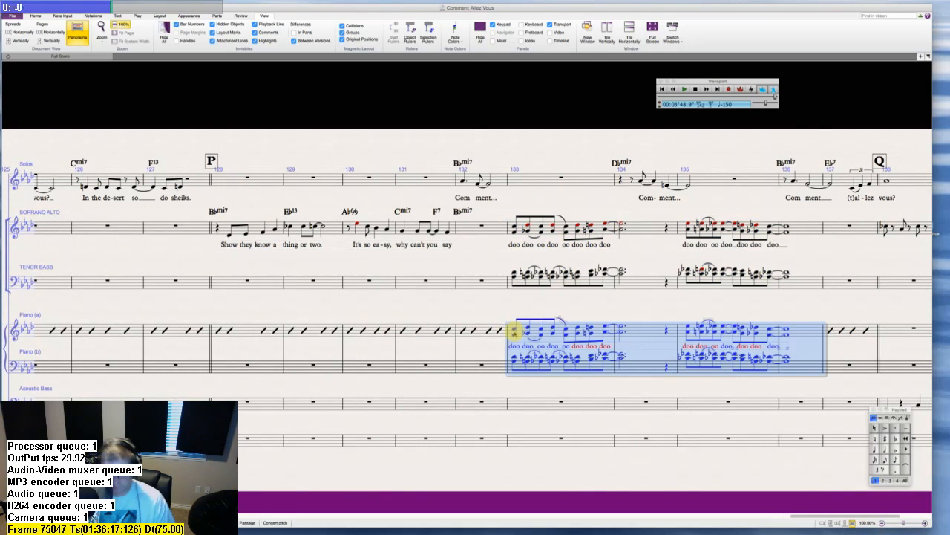
pyautogui.press('Escape')
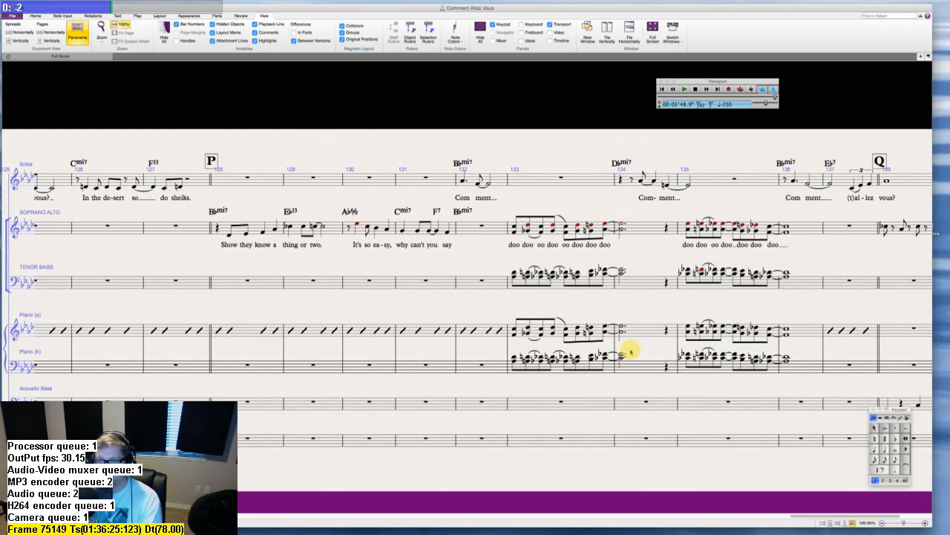
pyautogui.hscroll(3, 698, 326)
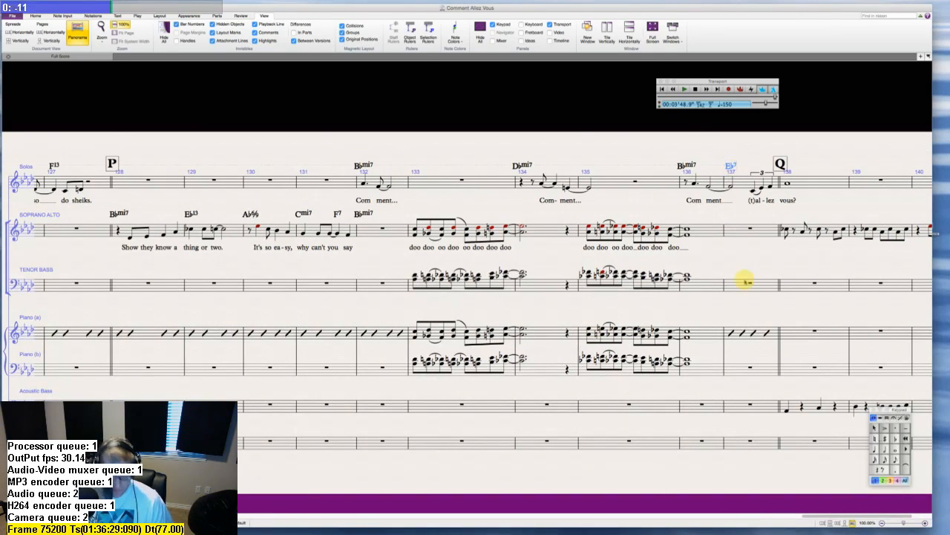
pyautogui.hscroll(-5, 759, 307)
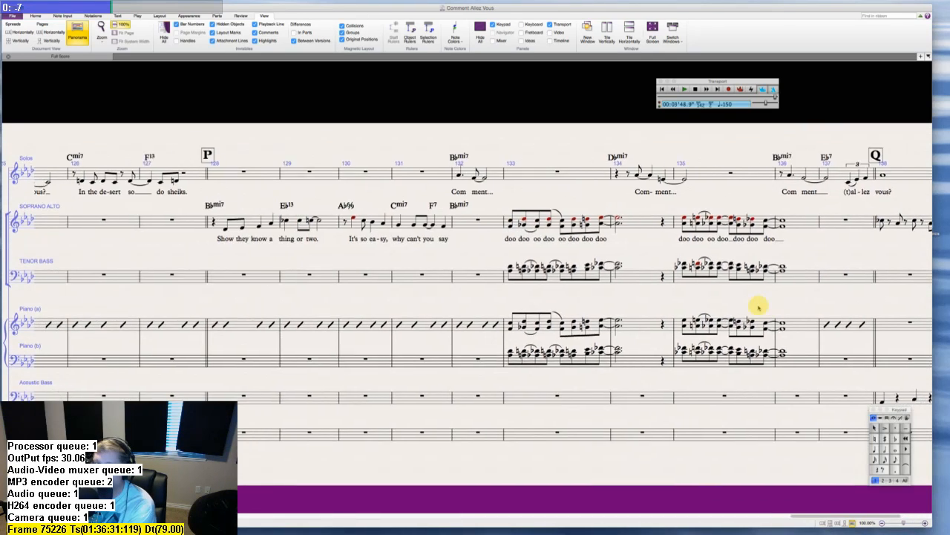
pyautogui.hscroll(-10, 759, 307)
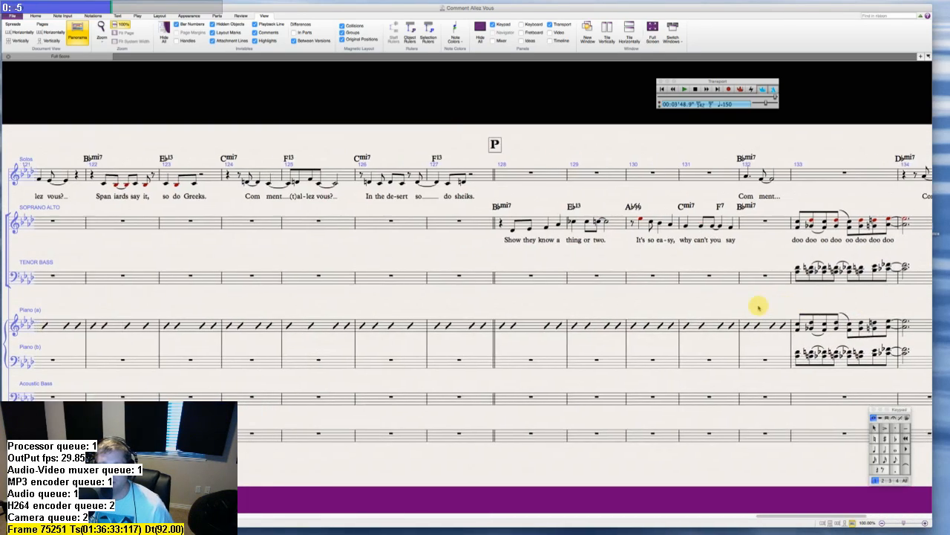
# - Copy the chord symbols of bars 104–111 from the Solos staff to the same bars of the Piano (a) staff
pyautogui.hscroll(-10, 759, 307)
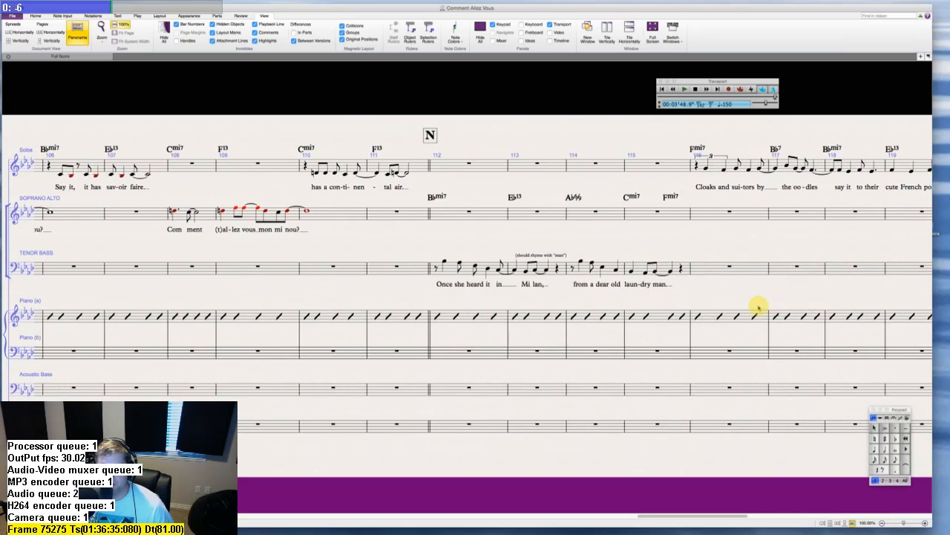
pyautogui.hscroll(-10, 759, 306)
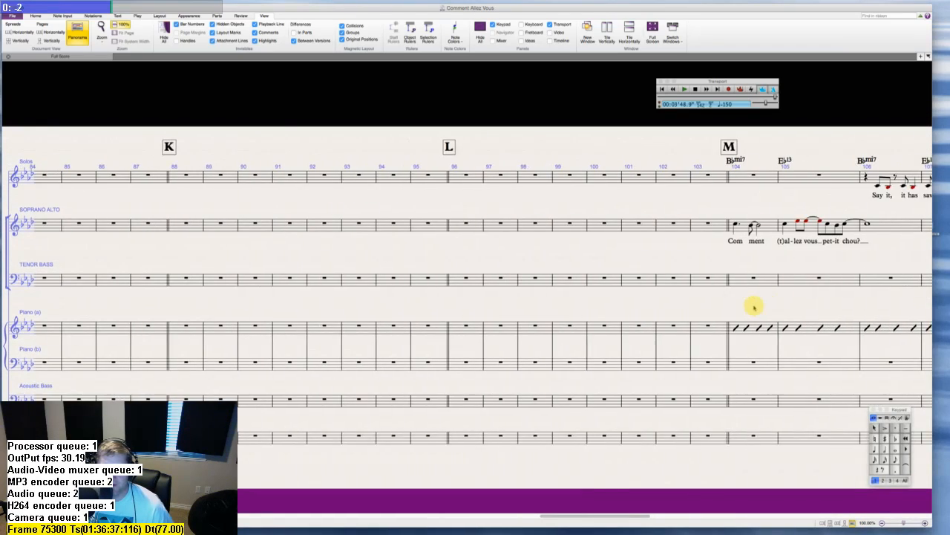
pyautogui.hscroll(4, 723, 307)
pyautogui.click(498, 181)
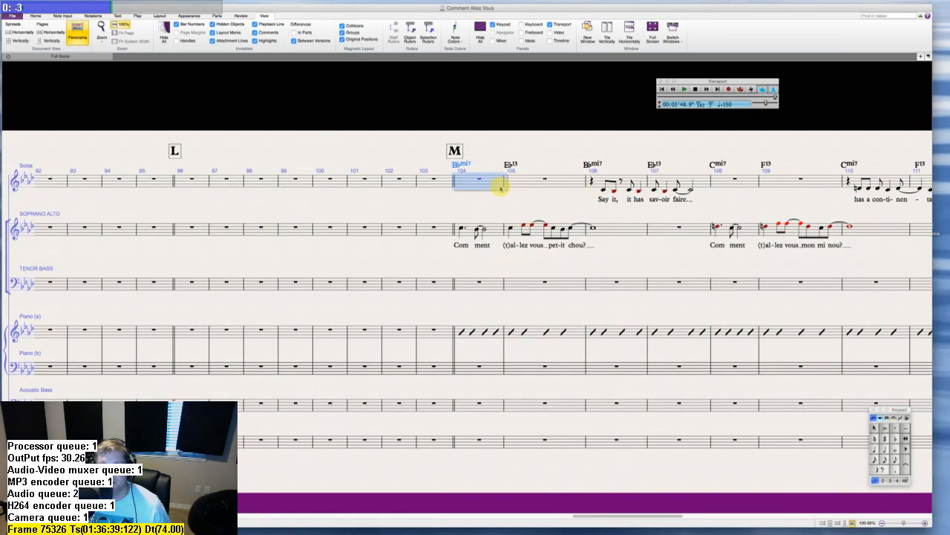
pyautogui.hscroll(6, 499, 184)
pyautogui.hscroll(-2, 499, 187)
pyautogui.keyDown('shift'); pyautogui.click(424, 186); pyautogui.keyUp('shift')
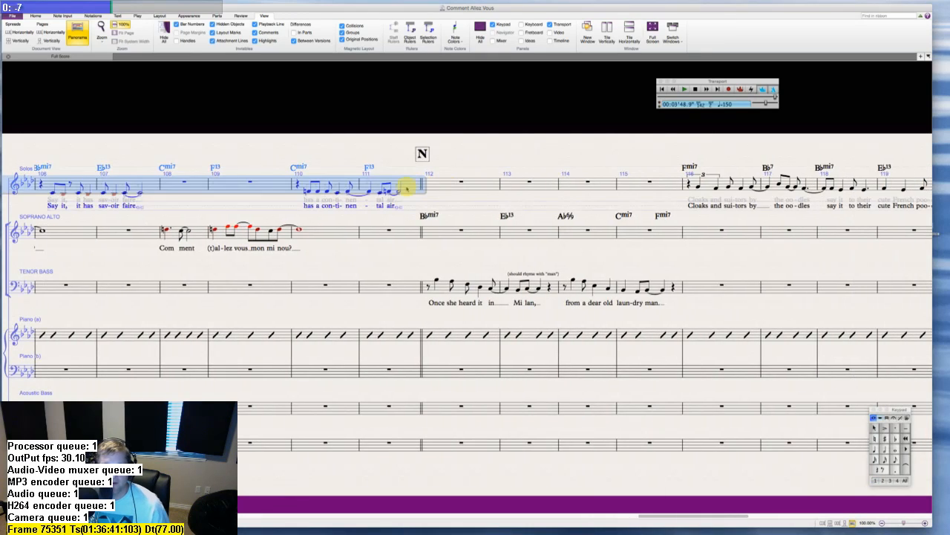
pyautogui.hscroll(-7, 406, 189)
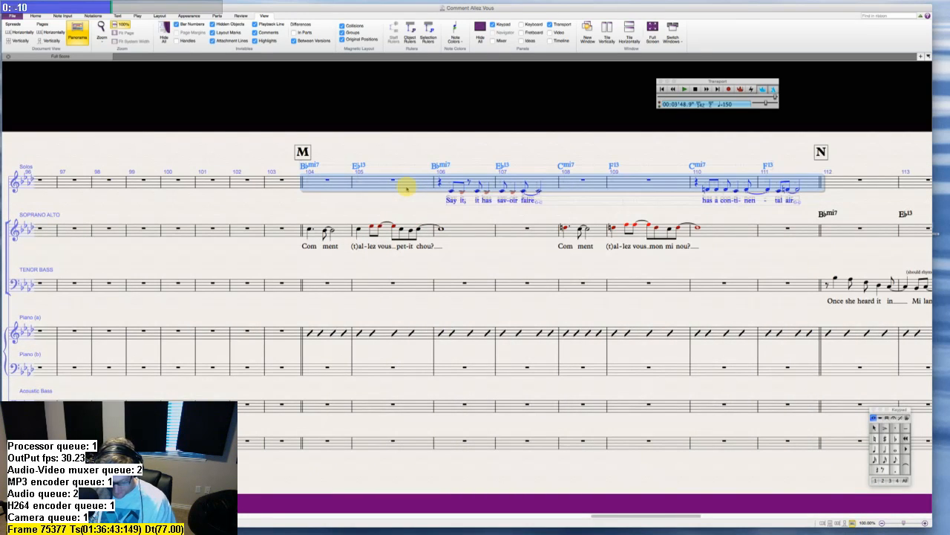
pyautogui.press('alt+shift+super+k')
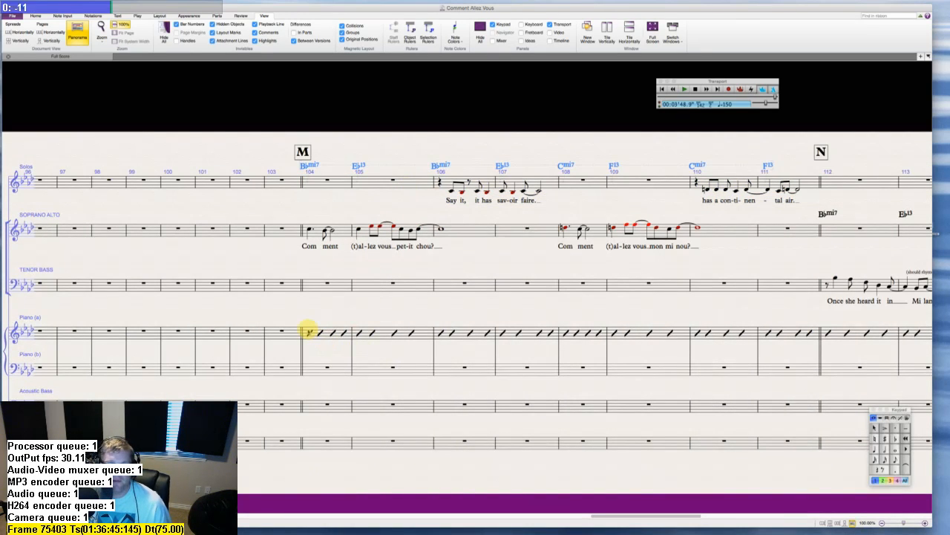
pyautogui.keyDown('alt'); pyautogui.click(311, 333); pyautogui.keyUp('alt')
pyautogui.press('Escape')
# - Copy the chord symbols of bars 112–115 from the Soprano Alto staff to the same bars of Piano (a)
pyautogui.hscroll(6, 388, 311)
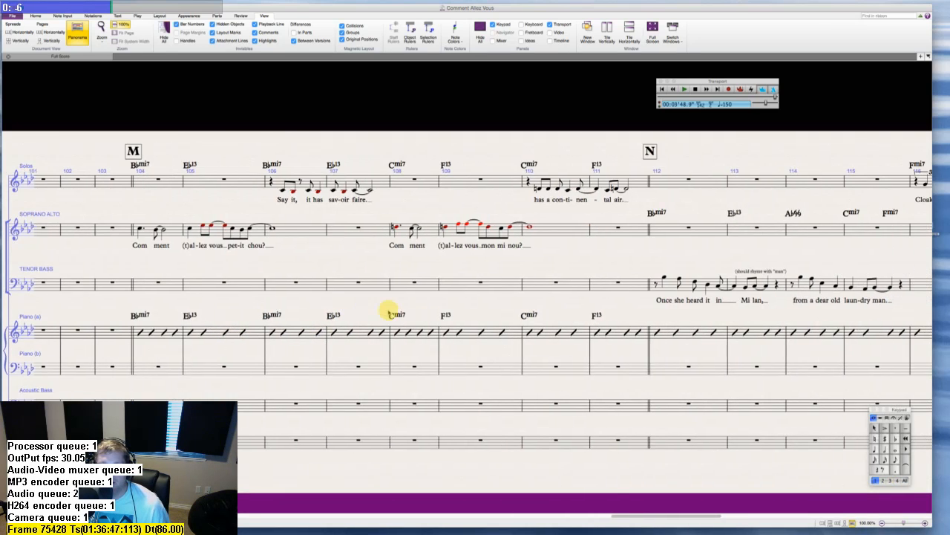
pyautogui.hscroll(5, 389, 312)
pyautogui.click(382, 232)
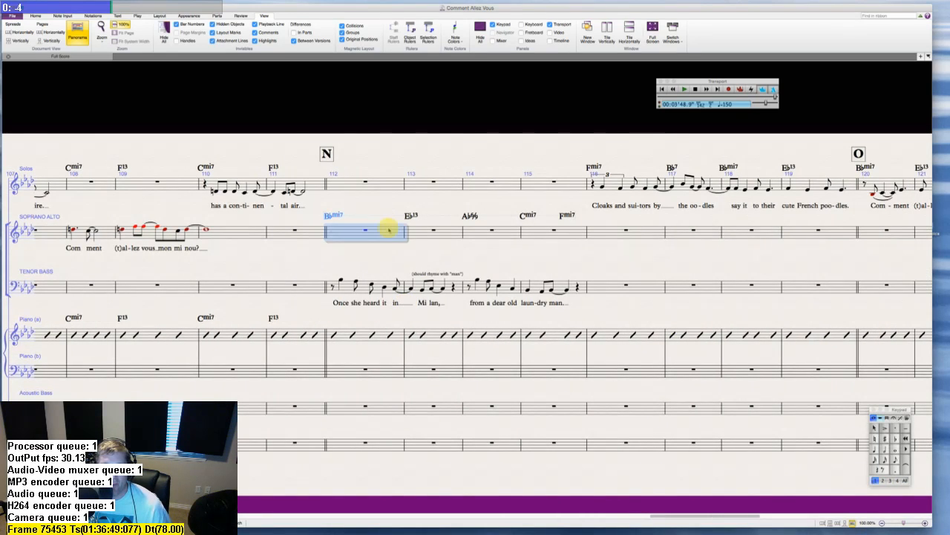
pyautogui.keyDown('shift'); pyautogui.click(570, 235); pyautogui.keyUp('shift')
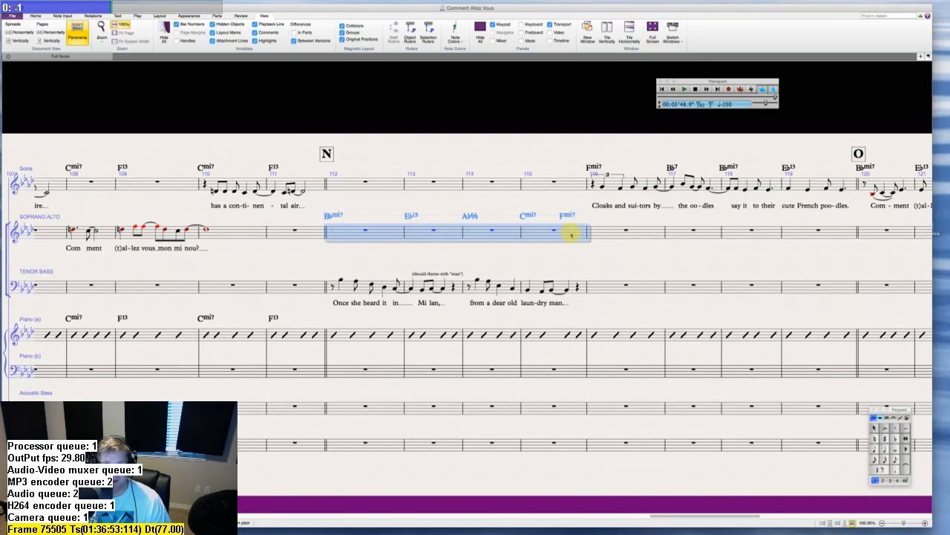
pyautogui.press('Escape')
pyautogui.click(572, 234)
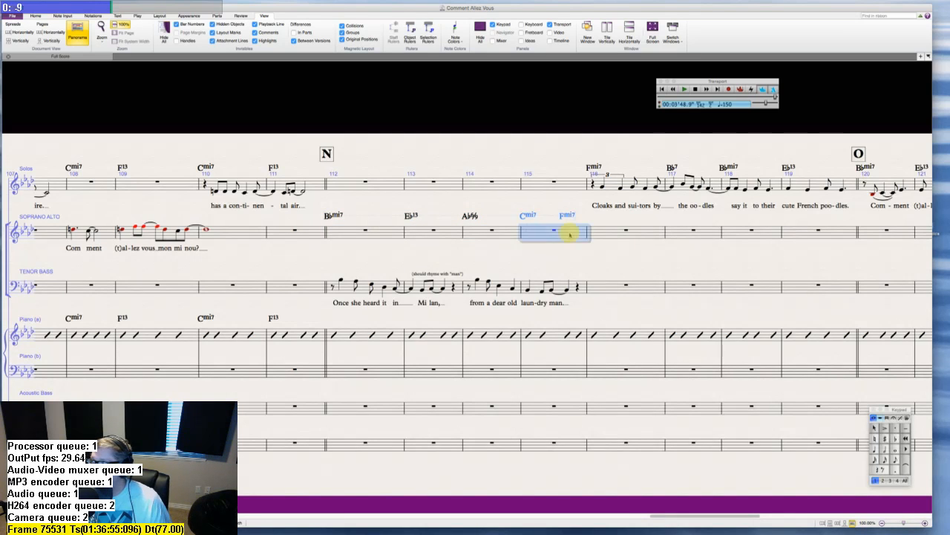
pyautogui.keyDown('shift'); pyautogui.click(360, 231); pyautogui.keyUp('shift')
pyautogui.press('Escape')
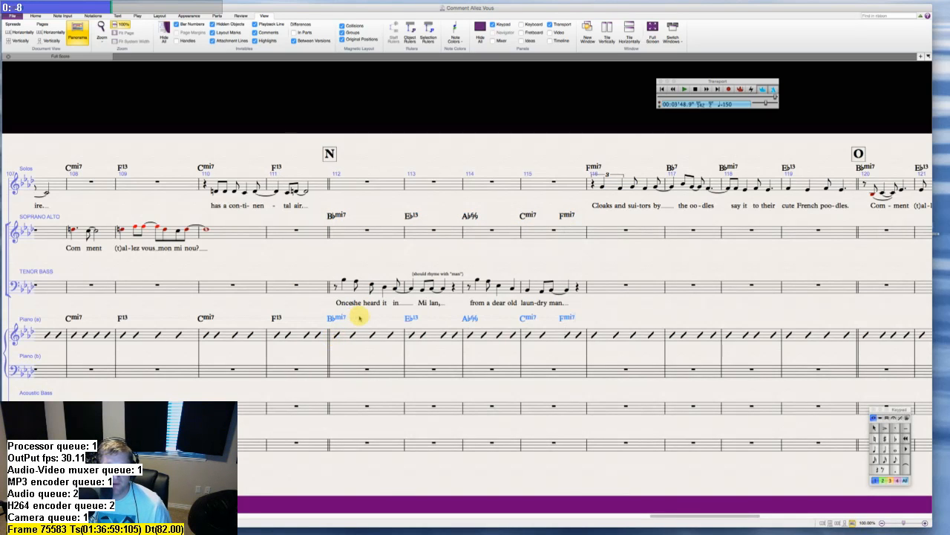
pyautogui.press('Escape')
# - Shift the Tenor Bass note for "she" in bar 112 slightly rightward to separate the lyrics "Once" and "she"
pyautogui.click(362, 281)
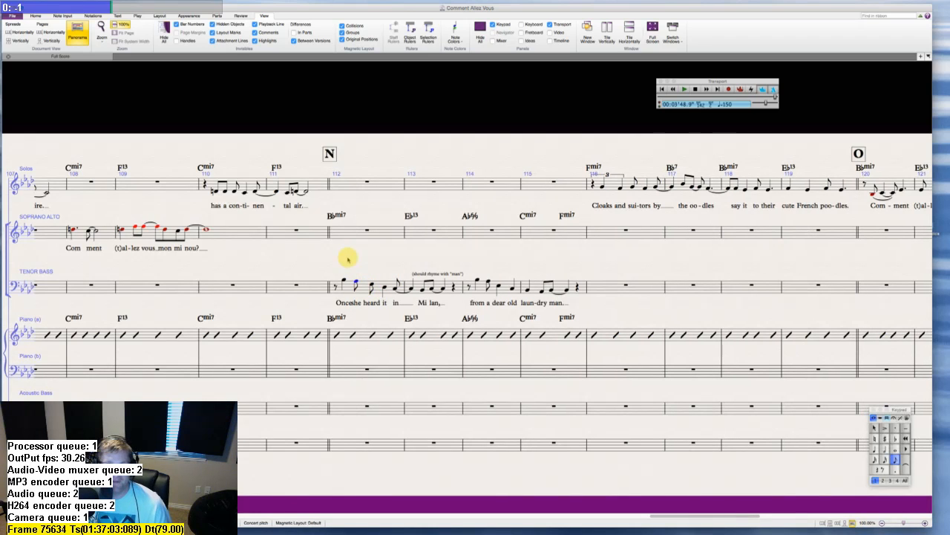
pyautogui.press('Escape')
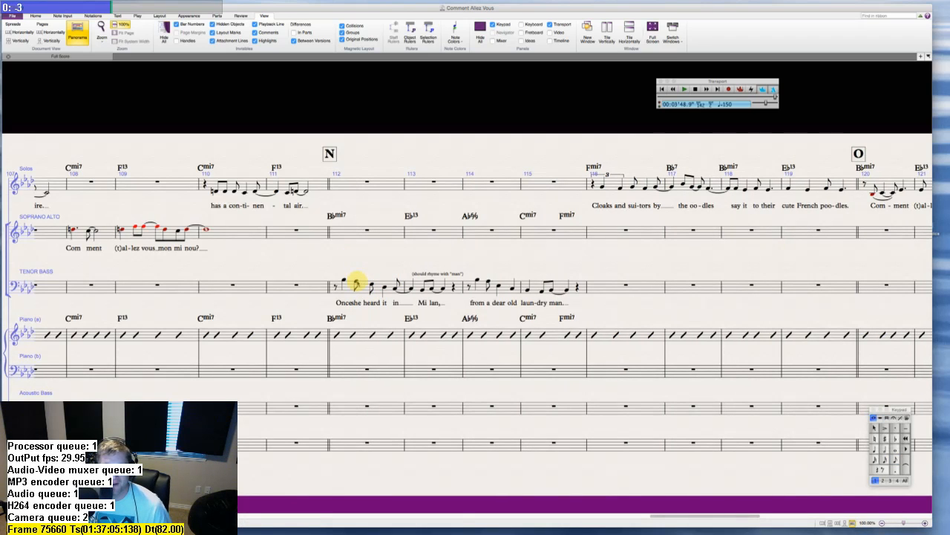
pyautogui.moveTo(357, 283)
pyautogui.mouseDown()
pyautogui.moveTo(396, 277)
pyautogui.moveTo(362, 280)
pyautogui.mouseUp()
pyautogui.press('Escape')
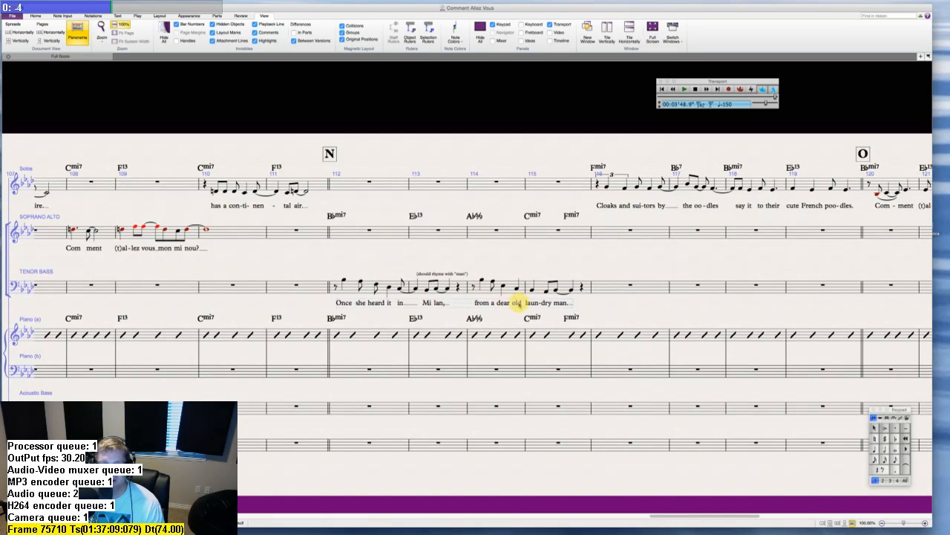
# - Delete the lyrics "old" and "dear" from bar 114 of the Tenor Bass staff
pyautogui.click(519, 303)
pyautogui.press('Delete')
pyautogui.click(504, 303)
pyautogui.press('Delete')
pyautogui.press('Escape')
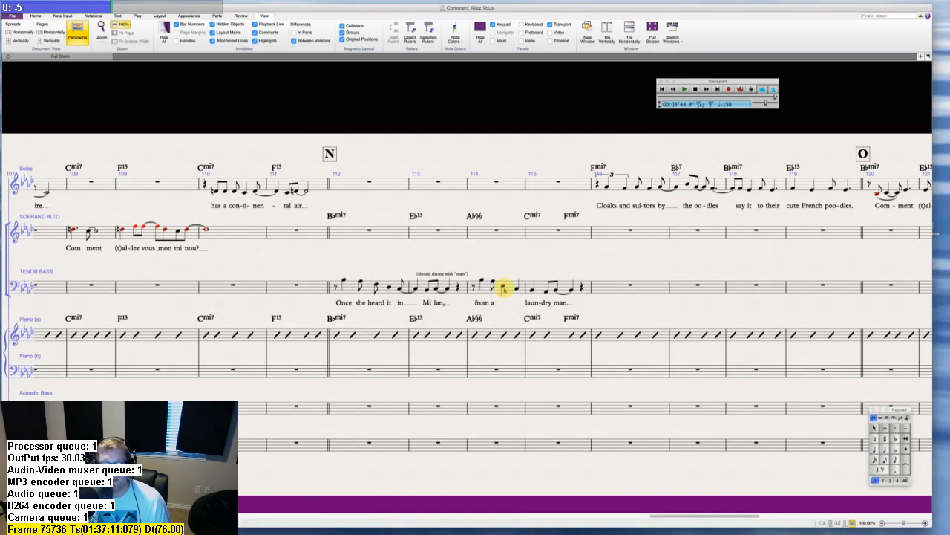
# - Examine the vocal lines and lyrics between rehearsal marks M and O
pyautogui.hscroll(-5, 503, 263)
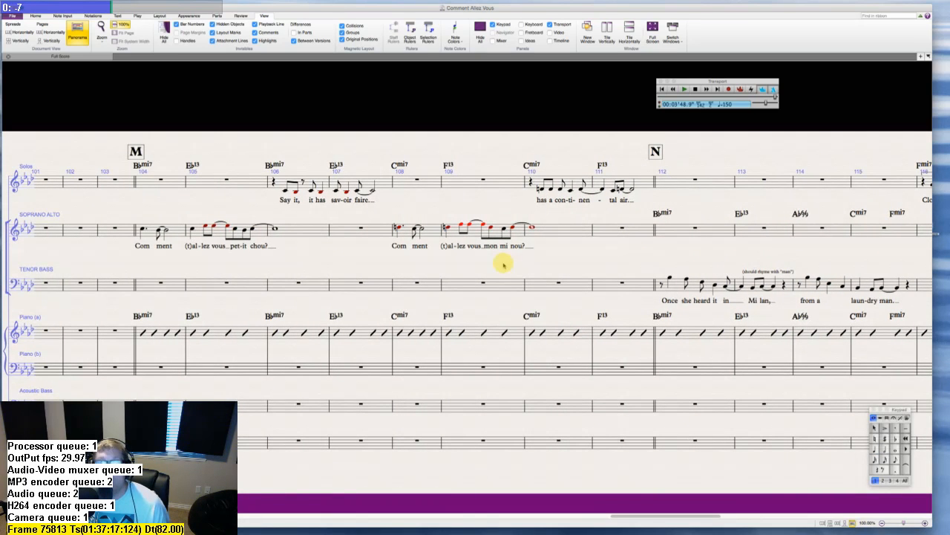
pyautogui.hscroll(1, 502, 263)
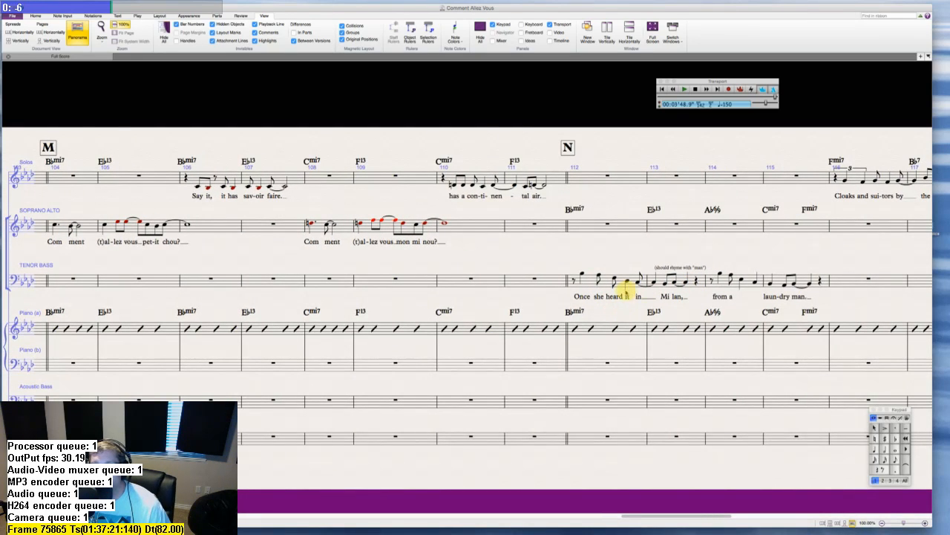
pyautogui.hscroll(-1, 430, 239)
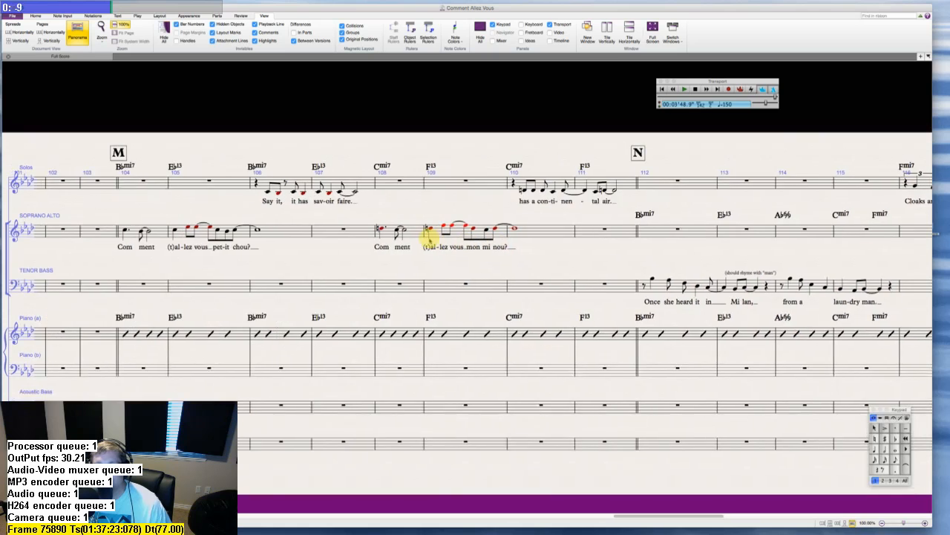
pyautogui.hscroll(2, 431, 239)
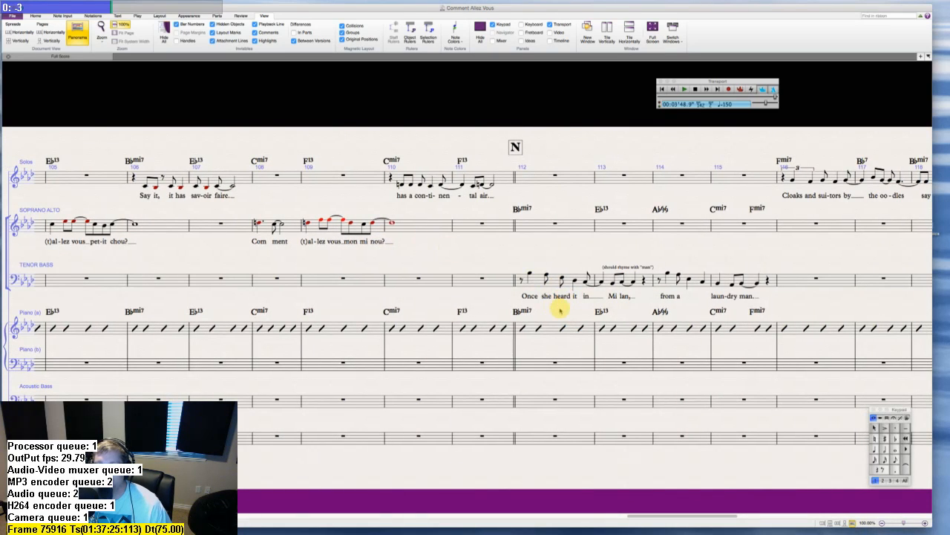
pyautogui.hscroll(1, 562, 307)
pyautogui.hscroll(1, 562, 307)
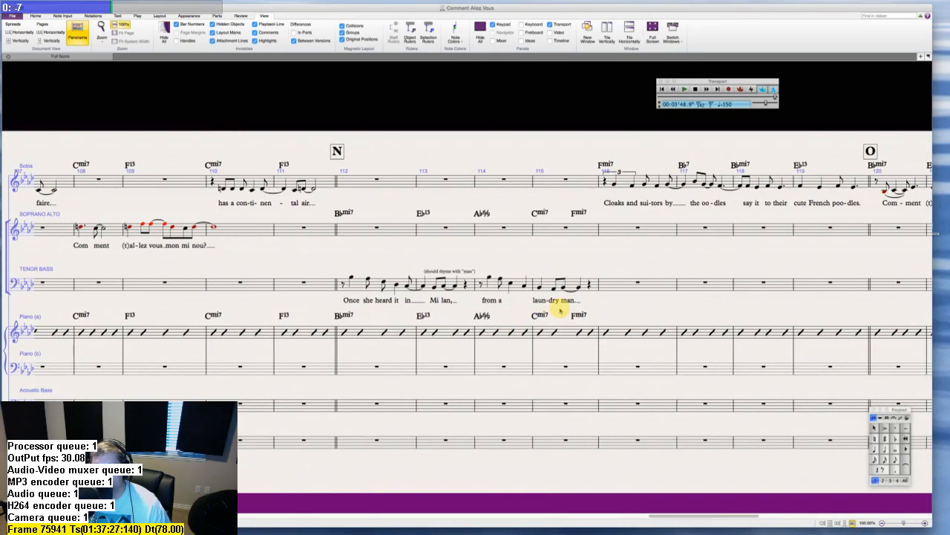
pyautogui.hscroll(-3, 562, 308)
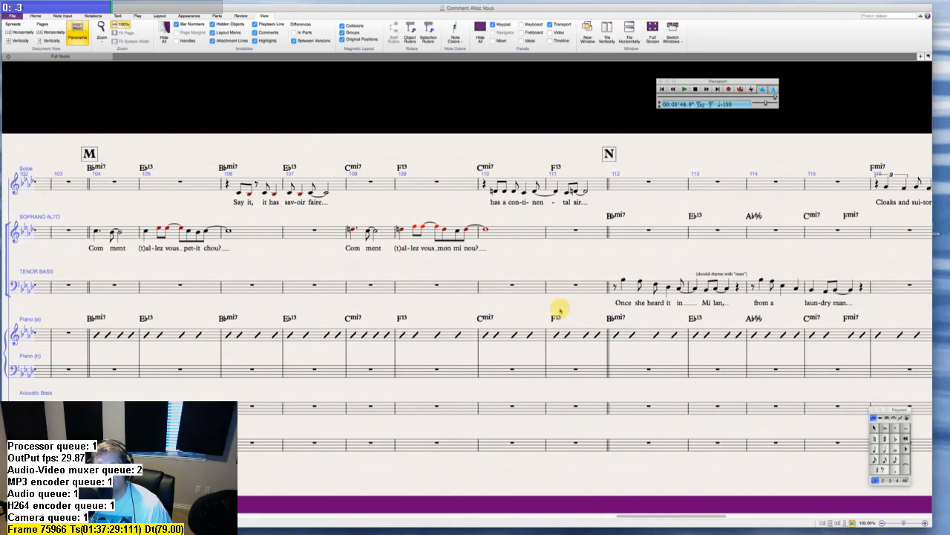
pyautogui.hscroll(1, 561, 310)
pyautogui.hscroll(3, 560, 310)
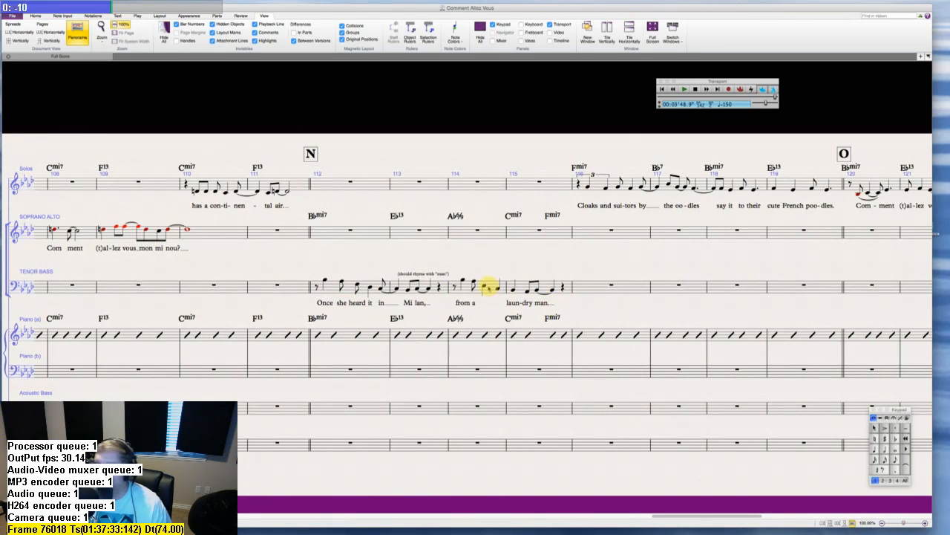
# - Enter the lyric "friend-ly" under the last two notes of Tenor Bass bar 114, after "from a"
pyautogui.click(489, 285)
pyautogui.click(487, 287)
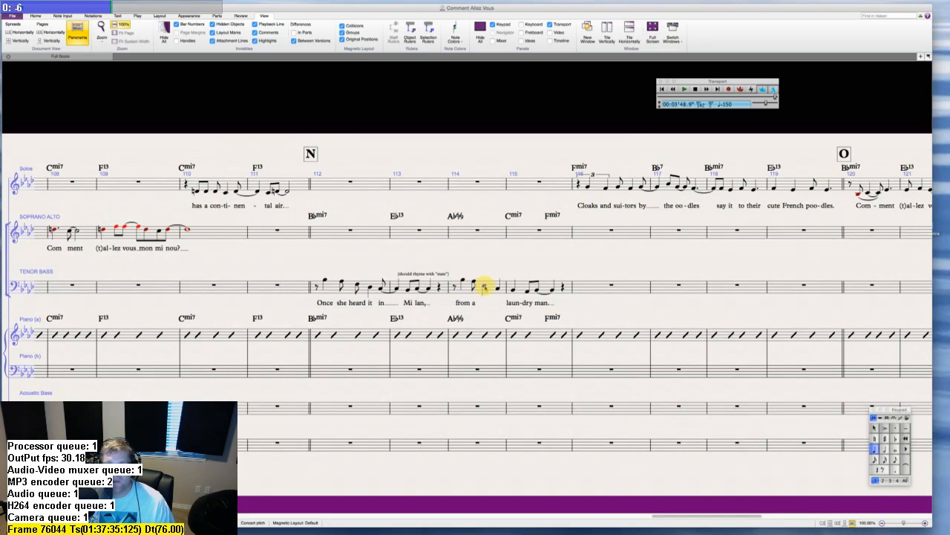
pyautogui.hotkey('ctrl', 'l')
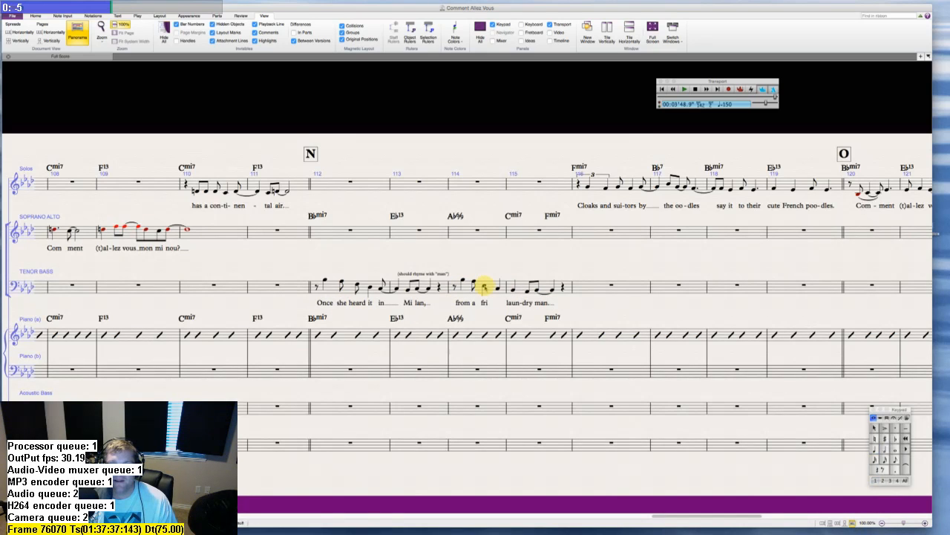
pyautogui.write('fri -')
pyautogui.press('BackSpace')
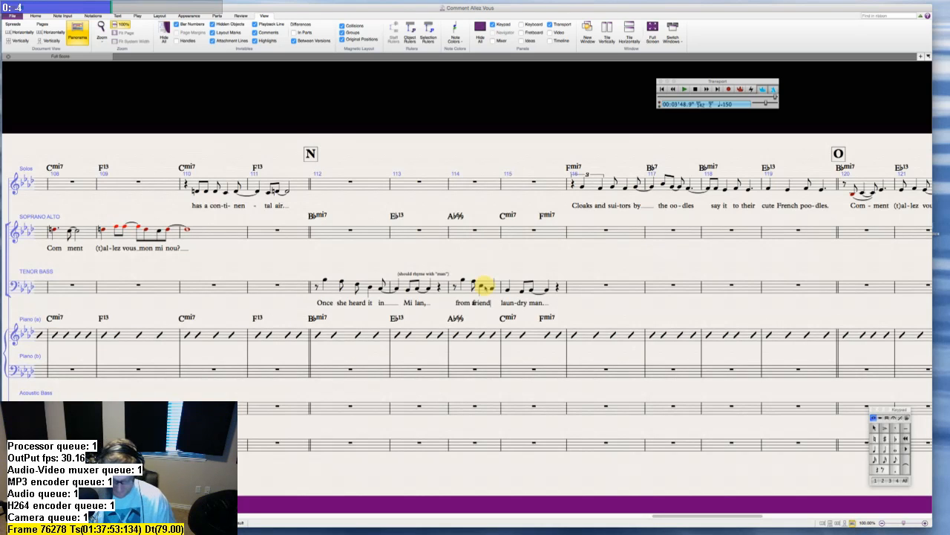
pyautogui.write('-ly')
pyautogui.press('Escape')
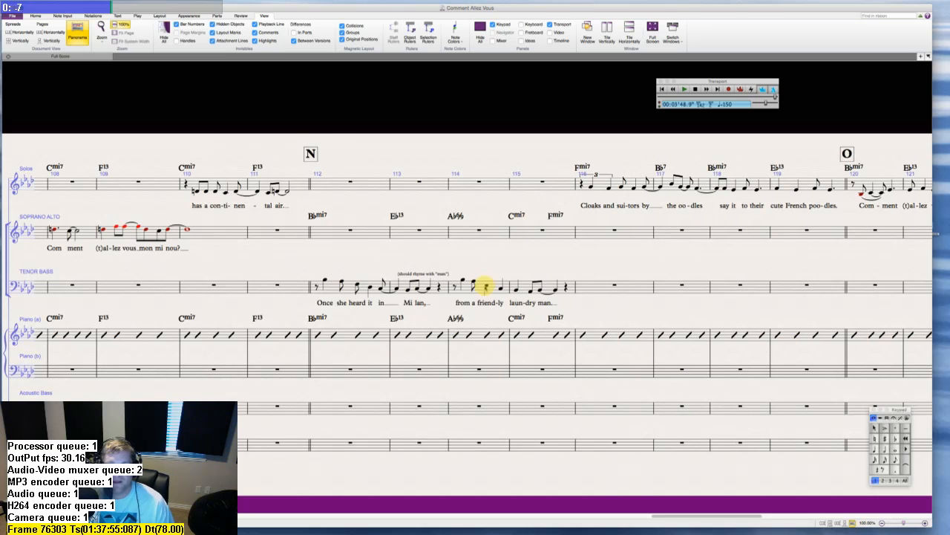
# - Copy the chord symbols of bars 116–127 from the Solos staff to the same bars of Piano (a)
pyautogui.hscroll(2, 525, 265)
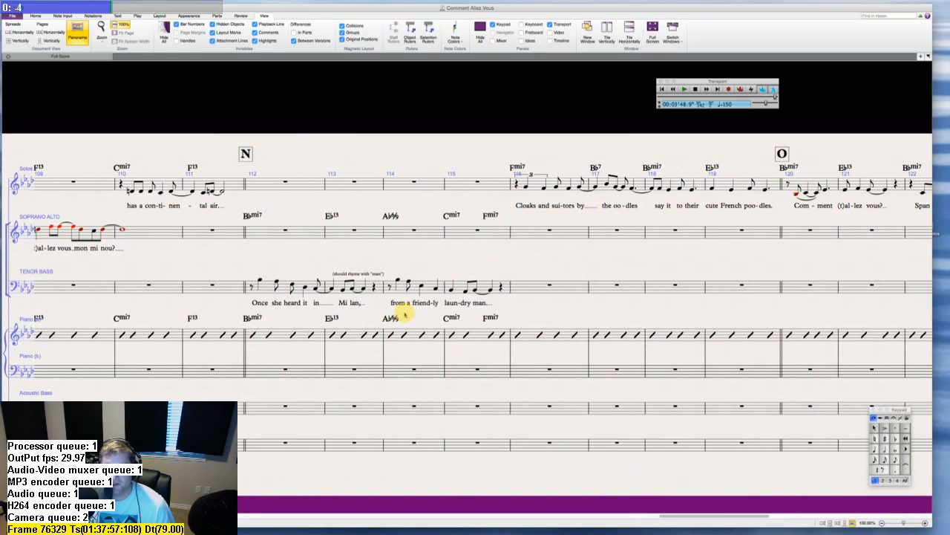
pyautogui.hscroll(5, 588, 258)
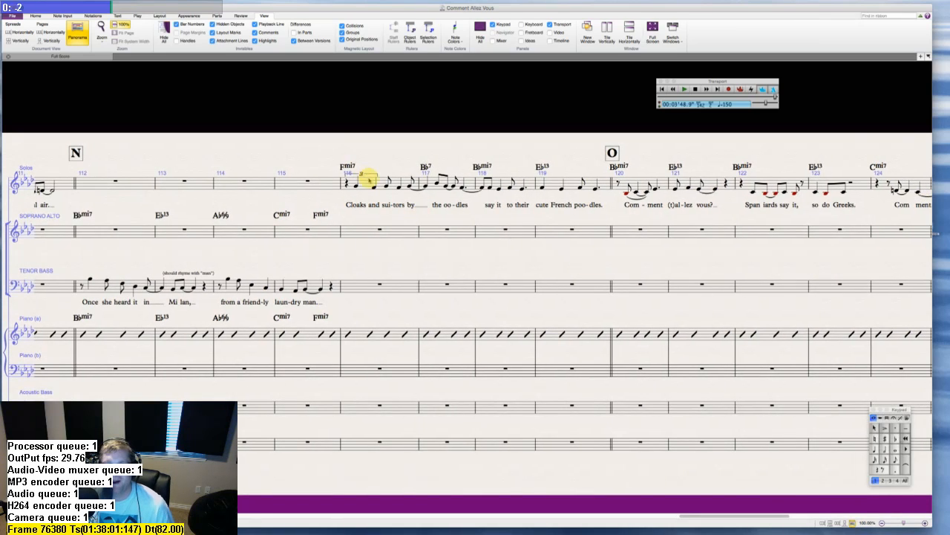
pyautogui.click(365, 181)
pyautogui.hscroll(10, 369, 181)
pyautogui.hscroll(3, 369, 182)
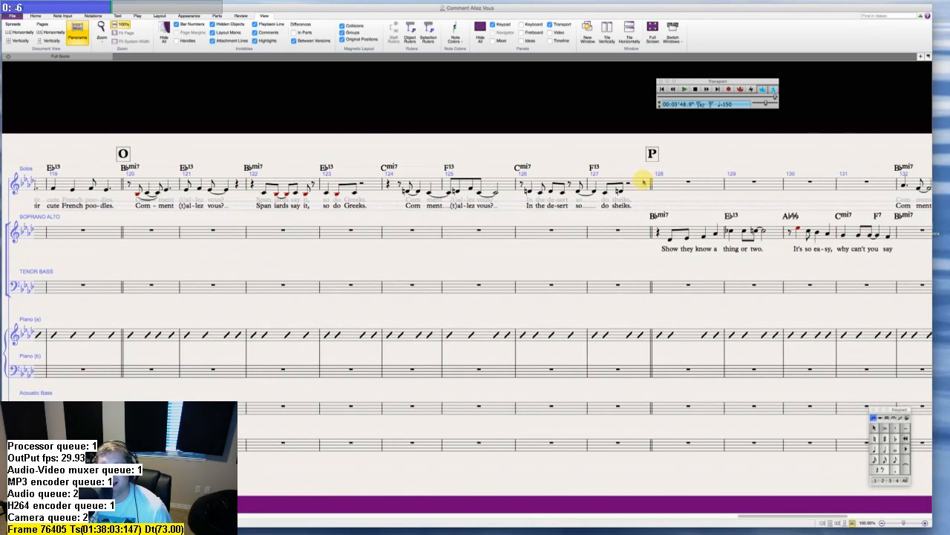
pyautogui.keyDown('shift'); pyautogui.click(636, 183); pyautogui.keyUp('shift')
pyautogui.hscroll(-6, 635, 184)
pyautogui.hscroll(-8, 635, 184)
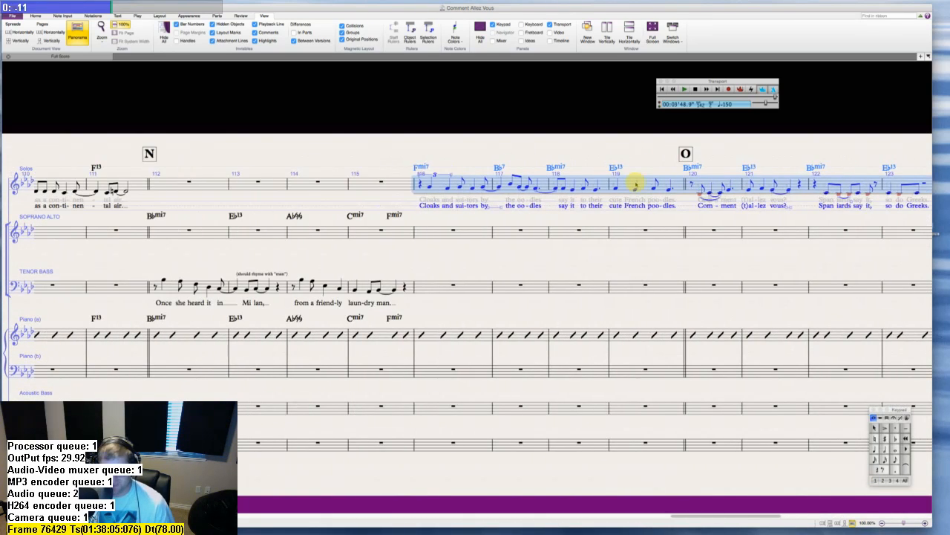
pyautogui.press('Escape')
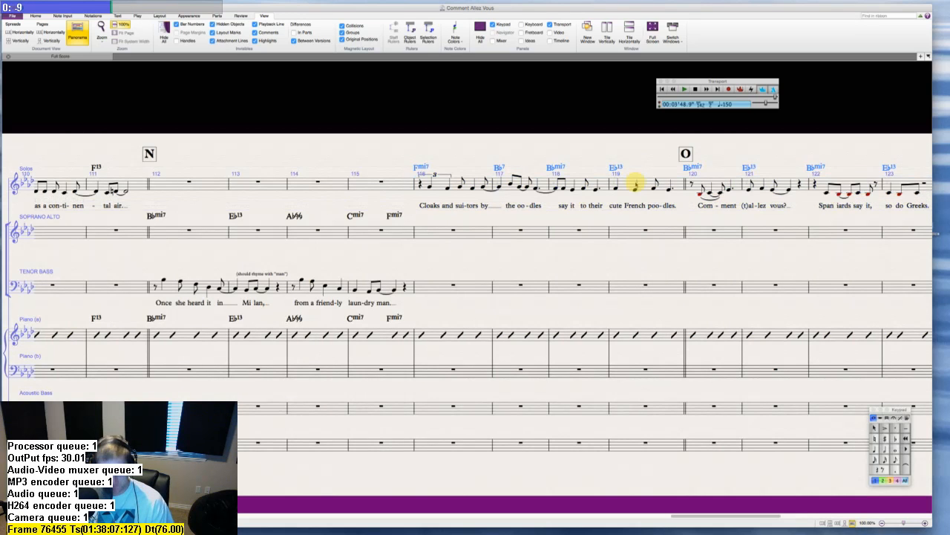
pyautogui.keyDown('alt'); pyautogui.click(419, 335); pyautogui.keyUp('alt')
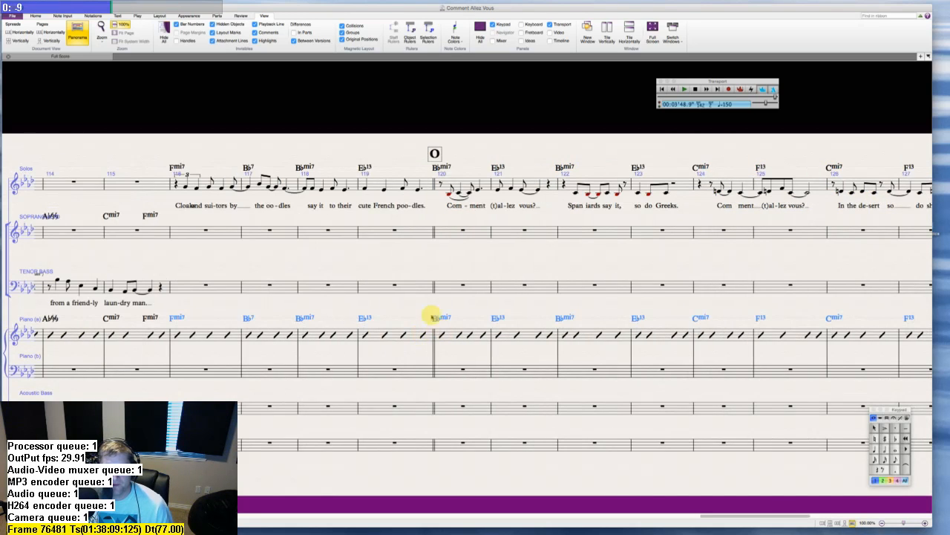
pyautogui.press('Escape')
# - Copy the chord symbols of bars 128–131 from the Soprano Alto staff to the same bars of Piano (a)
pyautogui.hscroll(8, 412, 309)
pyautogui.hscroll(7, 412, 309)
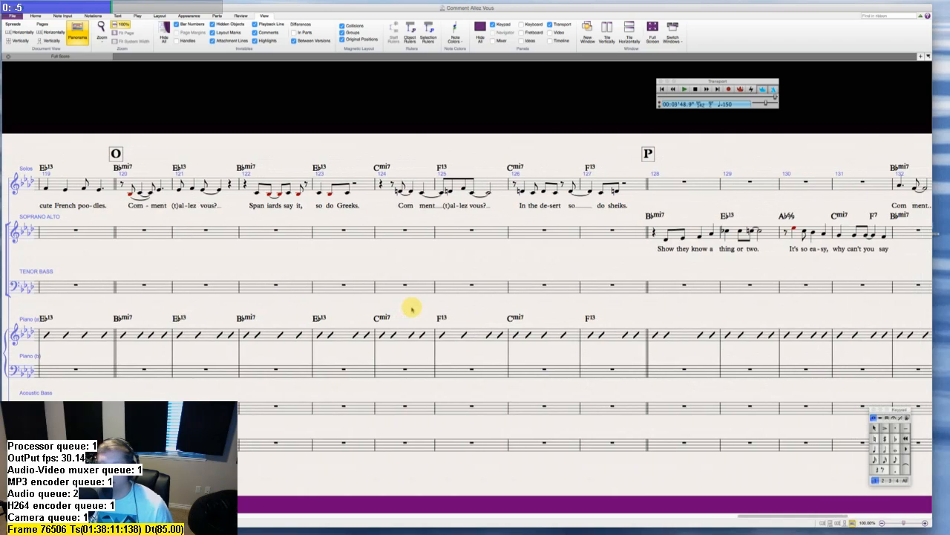
pyautogui.click(375, 225)
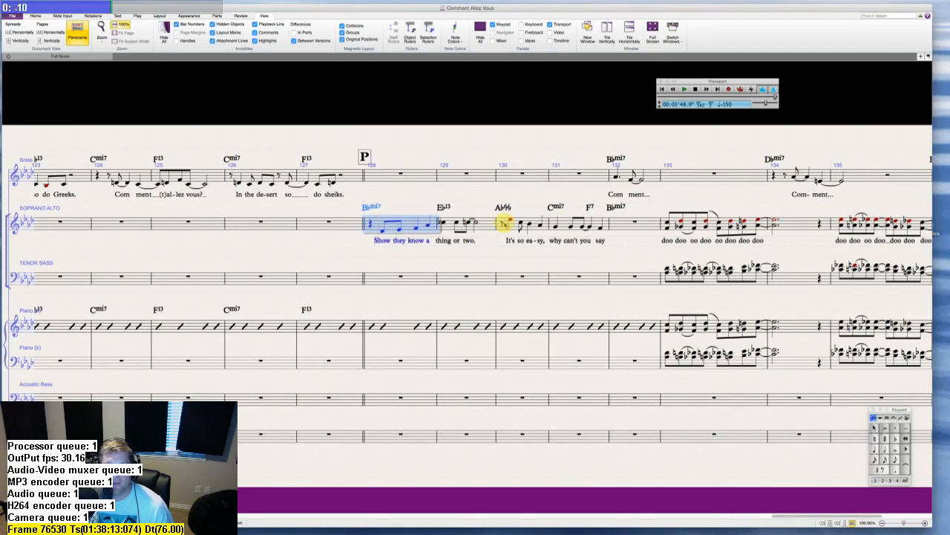
pyautogui.keyDown('shift'); pyautogui.click(597, 219); pyautogui.keyUp('shift')
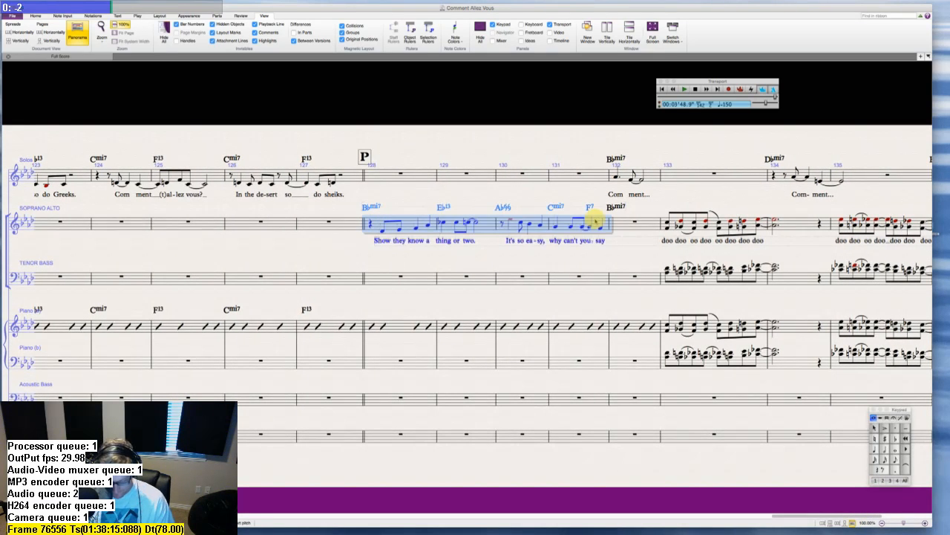
pyautogui.hotkey('ctrl', 'shift', 'alt', 'k')
pyautogui.keyDown('alt'); pyautogui.click(371, 325); pyautogui.keyUp('alt')
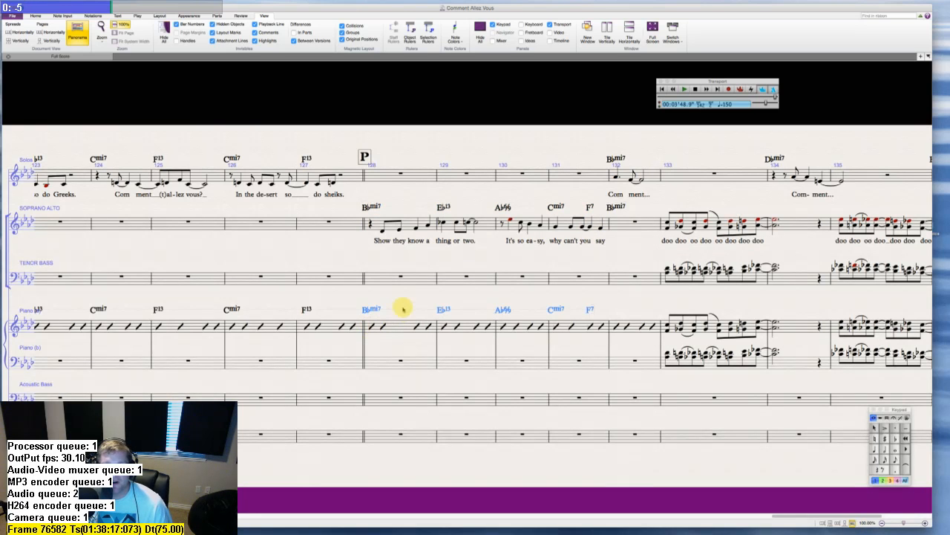
pyautogui.press('Escape')
# - Copy the chord symbols of bars 132–137 from the Solos staff to the same bars of Piano (a)
pyautogui.hscroll(6, 403, 309)
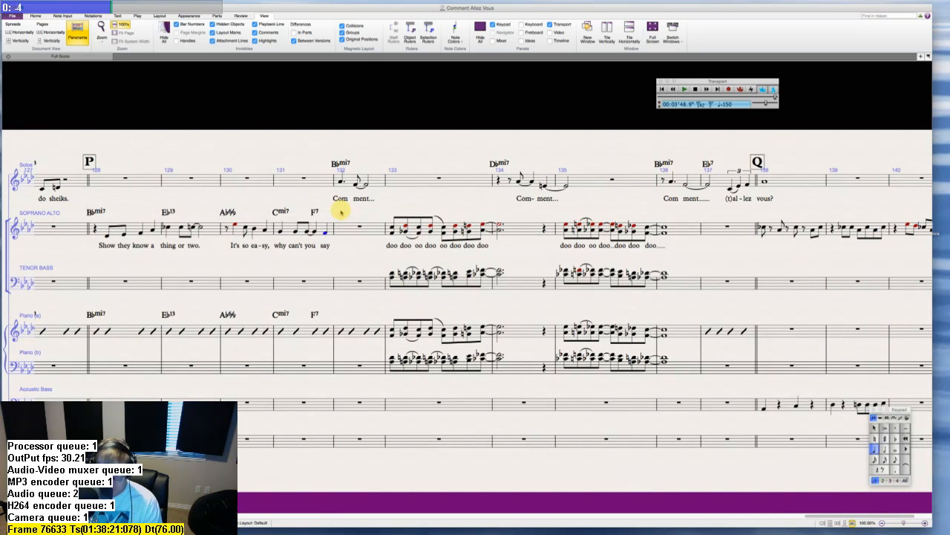
pyautogui.click(355, 180)
pyautogui.hscroll(3, 569, 185)
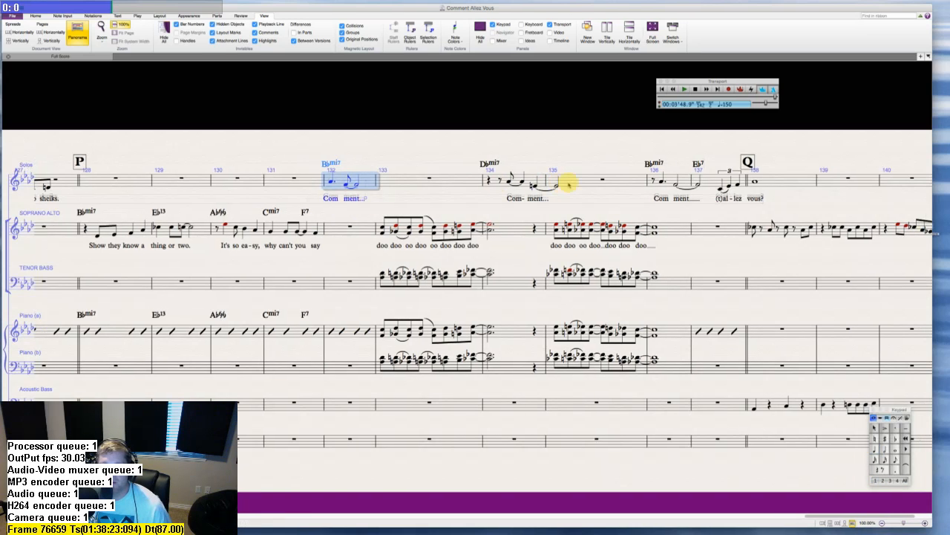
pyautogui.keyDown('shift'); pyautogui.click(636, 187); pyautogui.keyUp('shift')
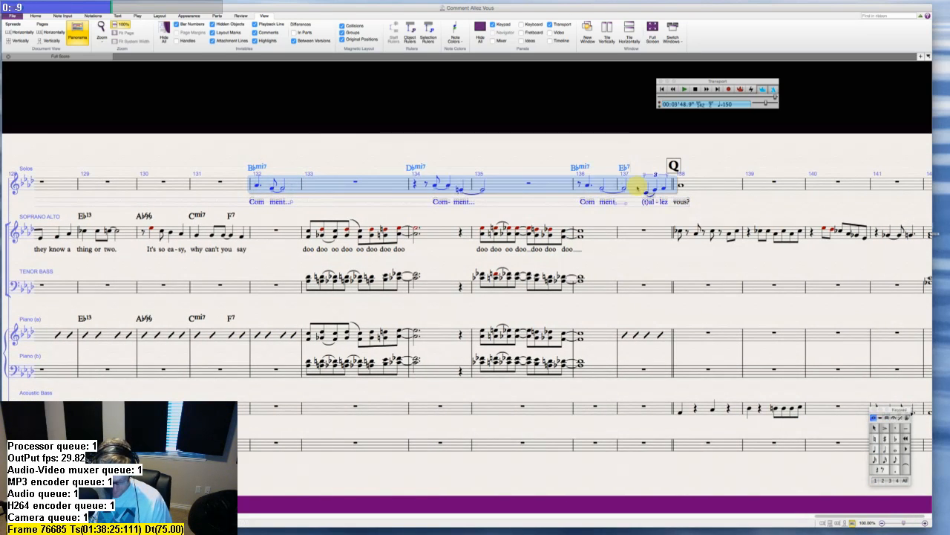
pyautogui.press('Escape')
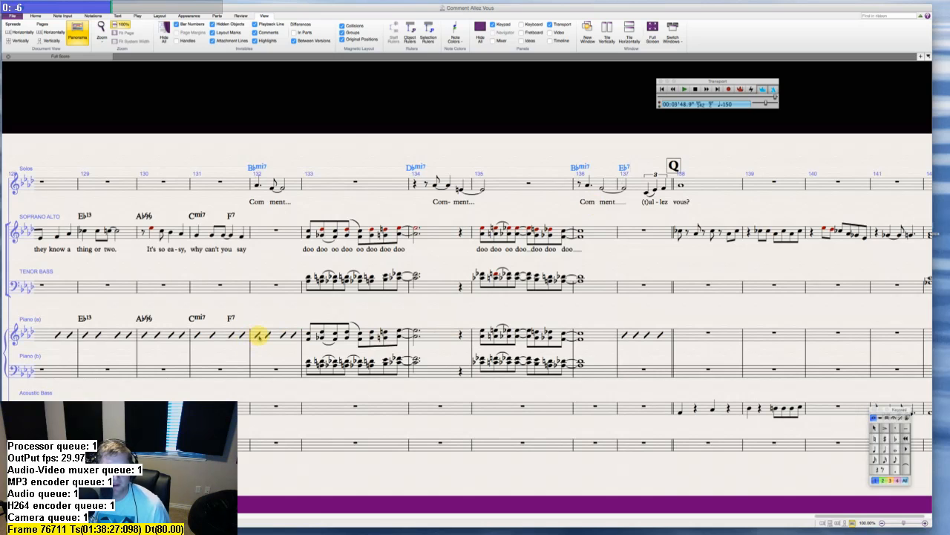
pyautogui.keyDown('alt'); pyautogui.click(258, 336); pyautogui.keyUp('alt')
pyautogui.press('Escape')
pyautogui.hscroll(2, 292, 309)
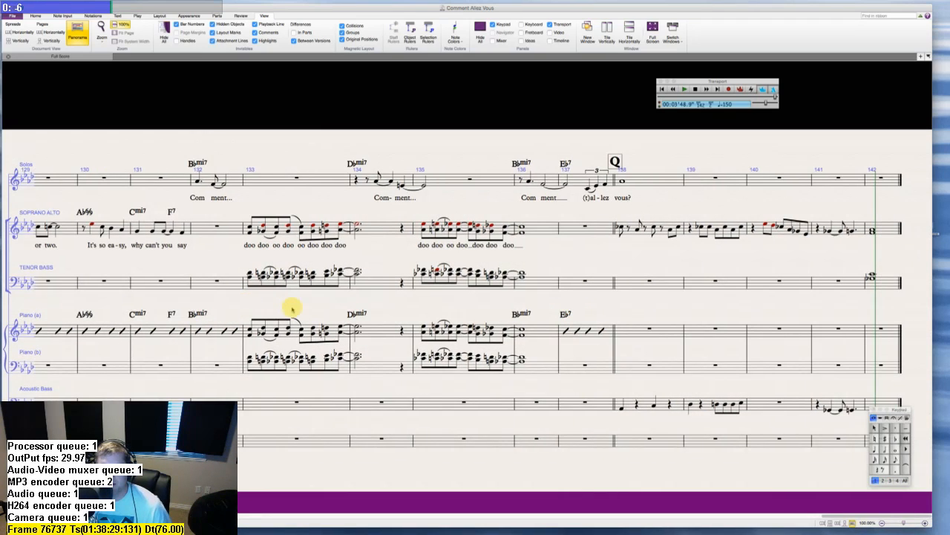
# - Examine the vocal lines and the Piano (a) chord symbols between rehearsal marks K and Q
pyautogui.scroll(1, 633, 312)
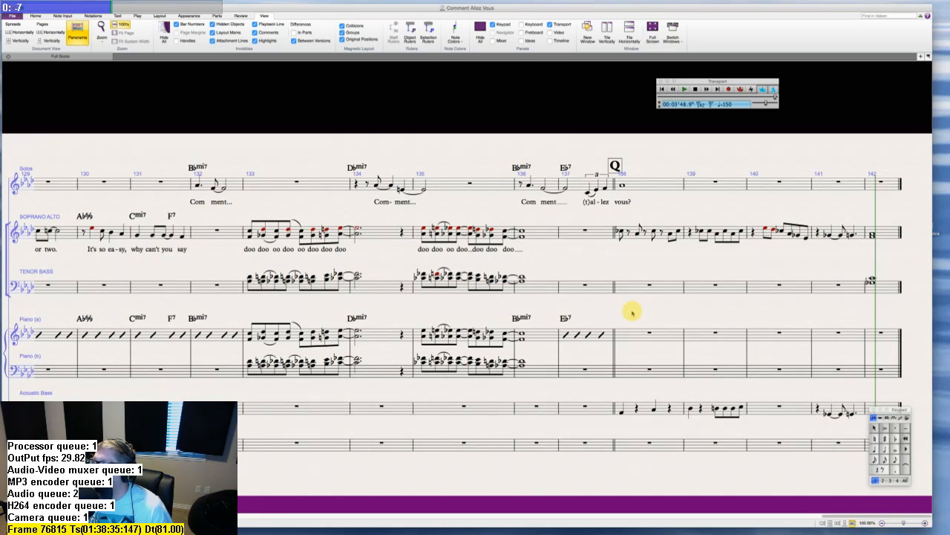
pyautogui.hscroll(-8, 602, 342)
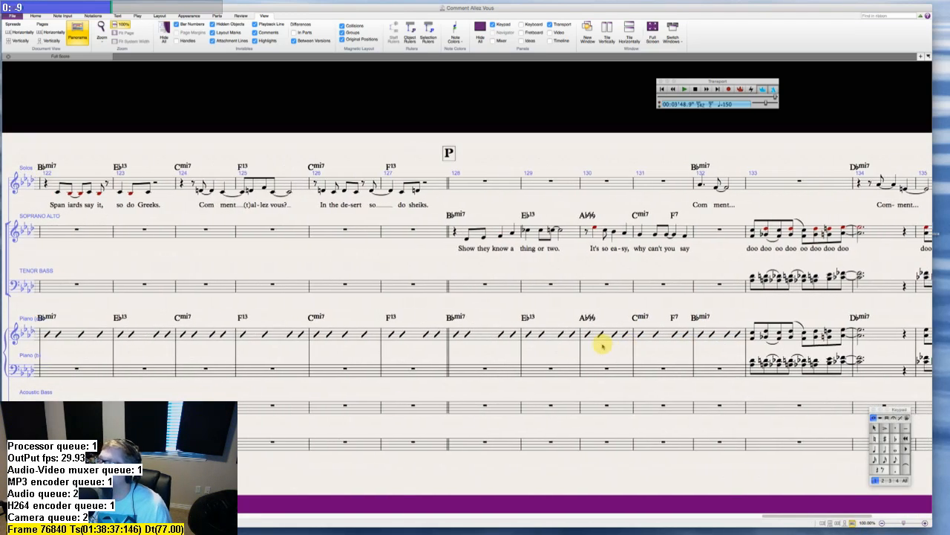
pyautogui.hscroll(-15, 602, 345)
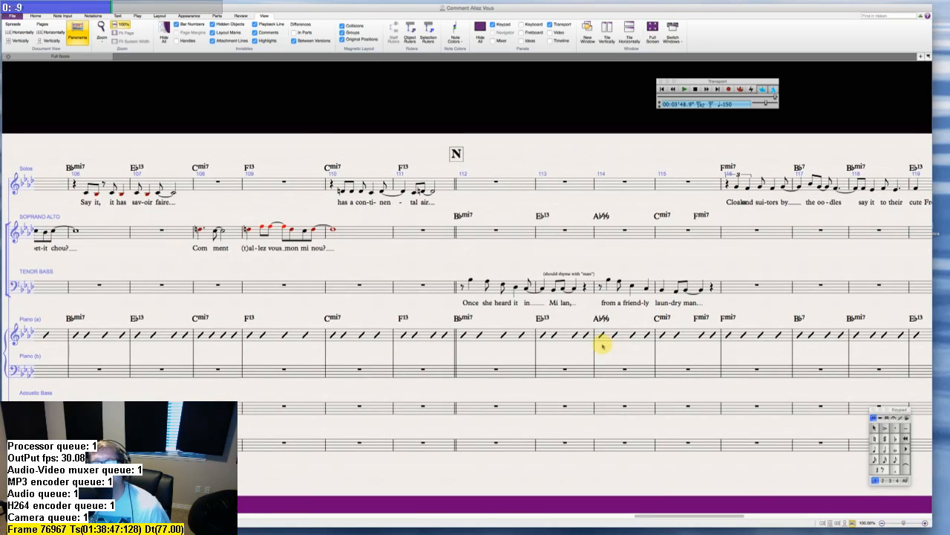
pyautogui.hscroll(3, 602, 345)
pyautogui.hscroll(20, 602, 345)
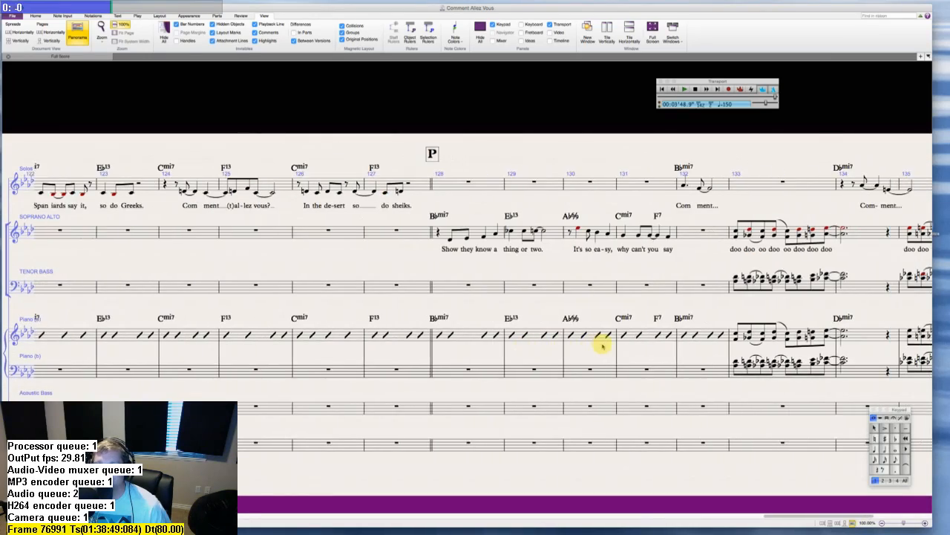
pyautogui.hscroll(-8, 603, 345)
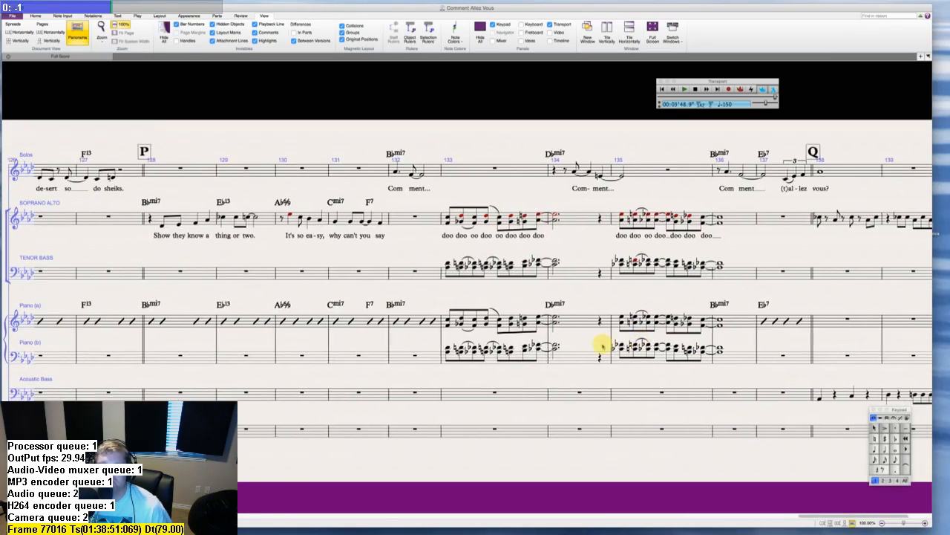
pyautogui.hscroll(-18, 602, 345)
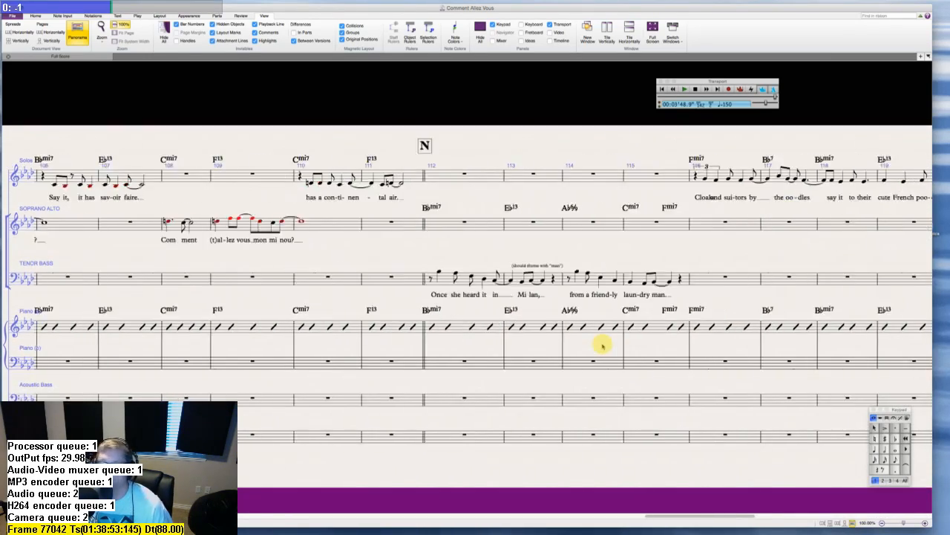
pyautogui.hscroll(6, 602, 345)
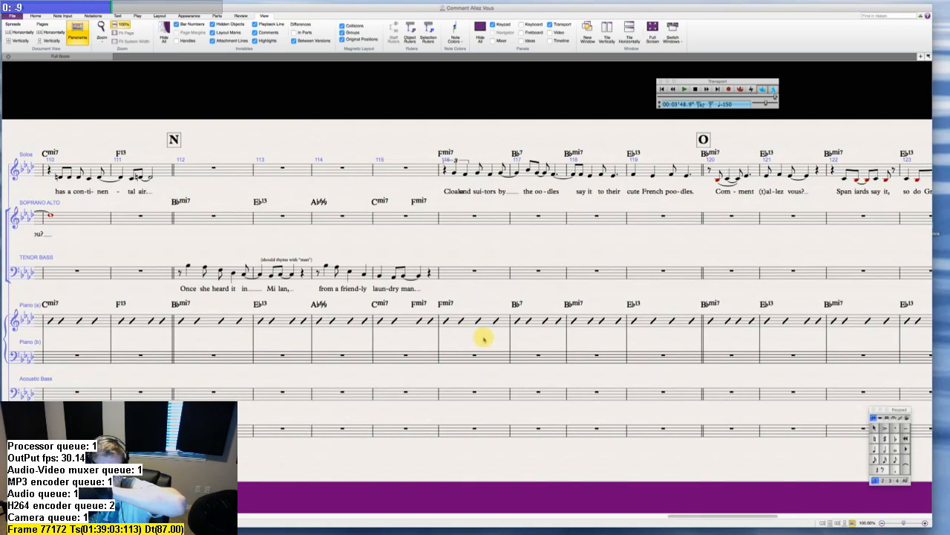
pyautogui.hscroll(10, 483, 338)
pyautogui.hscroll(5, 483, 339)
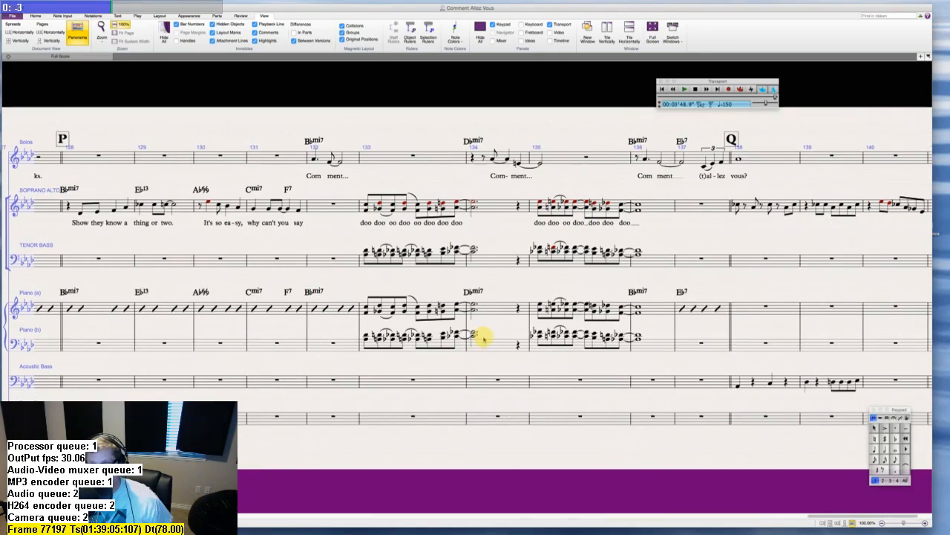
pyautogui.hscroll(-20, 483, 338)
pyautogui.hscroll(-12, 483, 338)
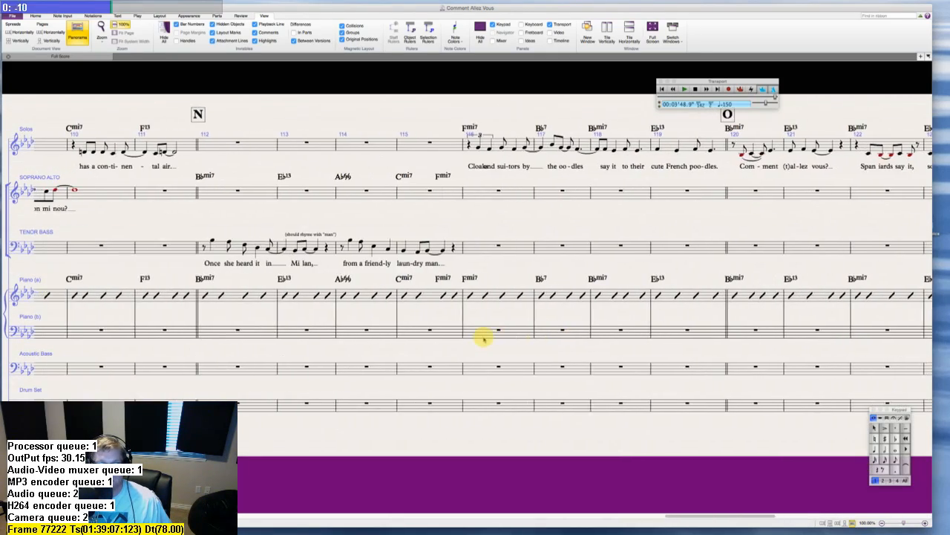
pyautogui.hscroll(-5, 483, 339)
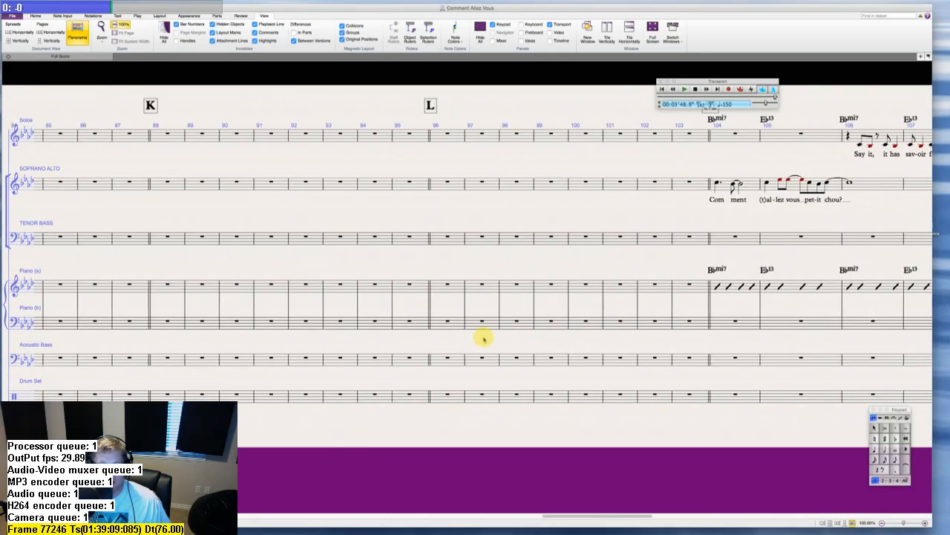
# - Fill Acoustic Bass bars 104–107, starting at rehearsal mark M, with quarter notes on D, four per bar
pyautogui.hscroll(10, 487, 338)
pyautogui.click(439, 360)
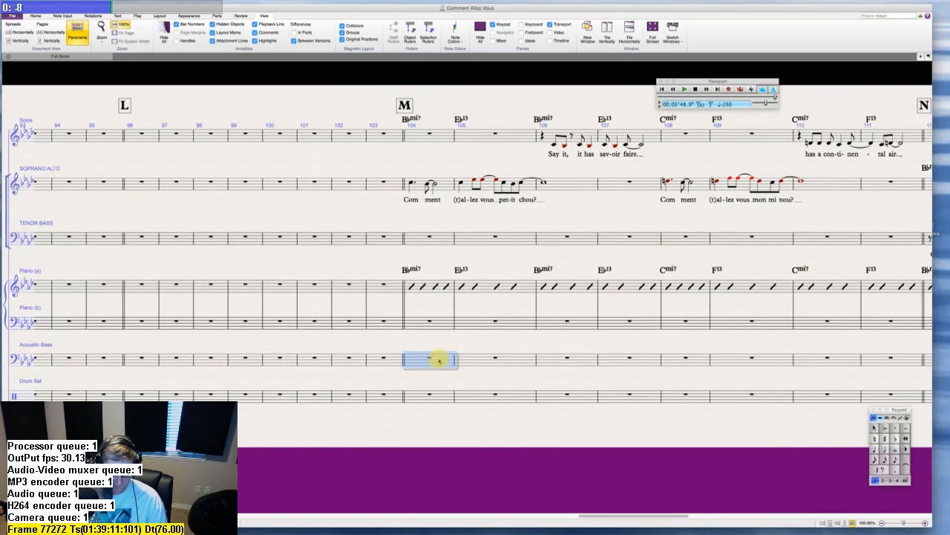
pyautogui.press('d')
pyautogui.press('d')
pyautogui.press('d')
pyautogui.press('d')
pyautogui.press('d')
pyautogui.press('d')
pyautogui.press('d')
pyautogui.press('d')
pyautogui.press('d')
pyautogui.press('d')
pyautogui.press('d')
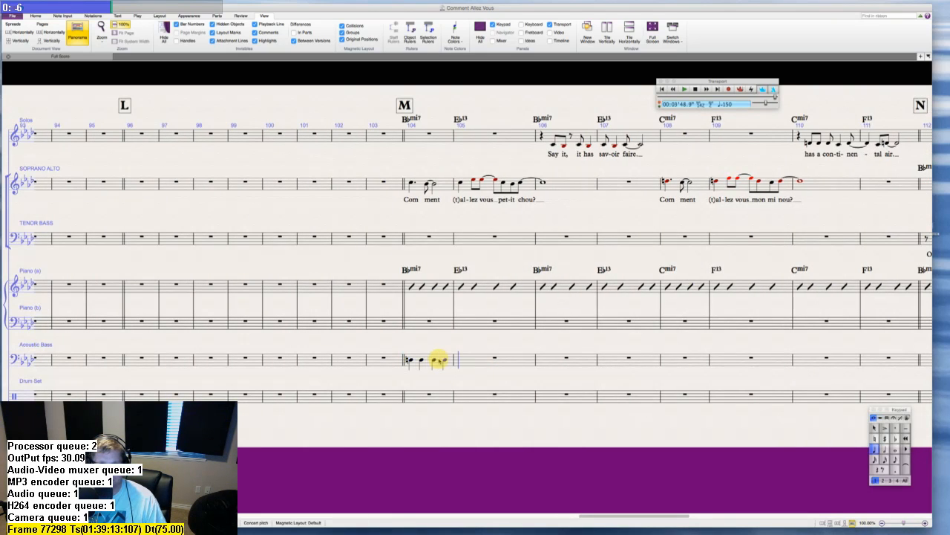
pyautogui.press('d')
pyautogui.press('d')
pyautogui.press('d')
pyautogui.press('d')
pyautogui.press('d')
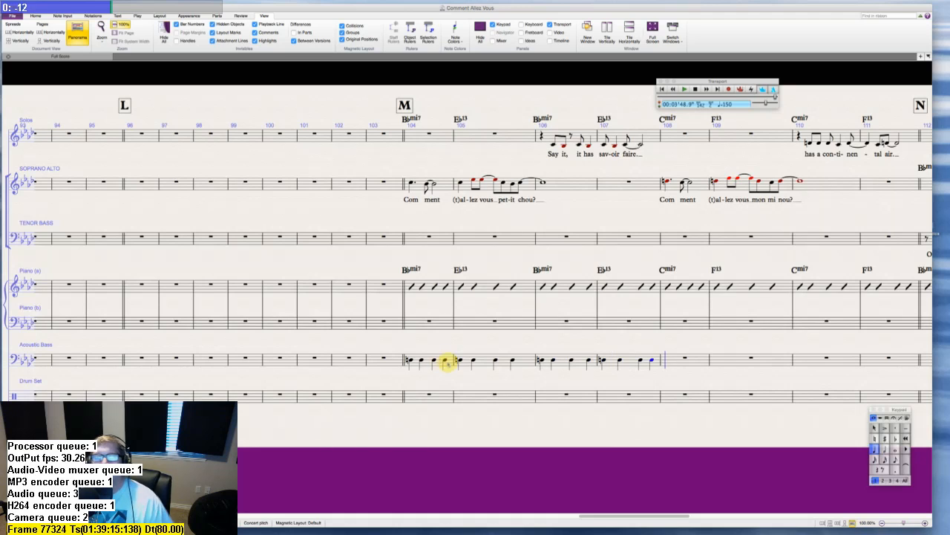
# - Change the noteheads of the quarter notes in Acoustic Bass bars 104–107 to stemless rhythm slashes
pyautogui.click(426, 359)
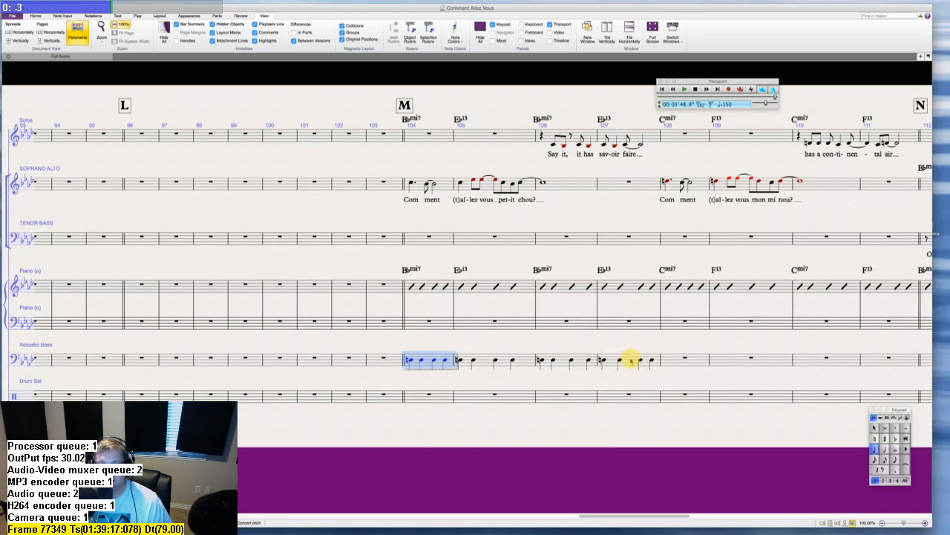
pyautogui.keyDown('shift'); pyautogui.click(632, 360); pyautogui.keyUp('shift')
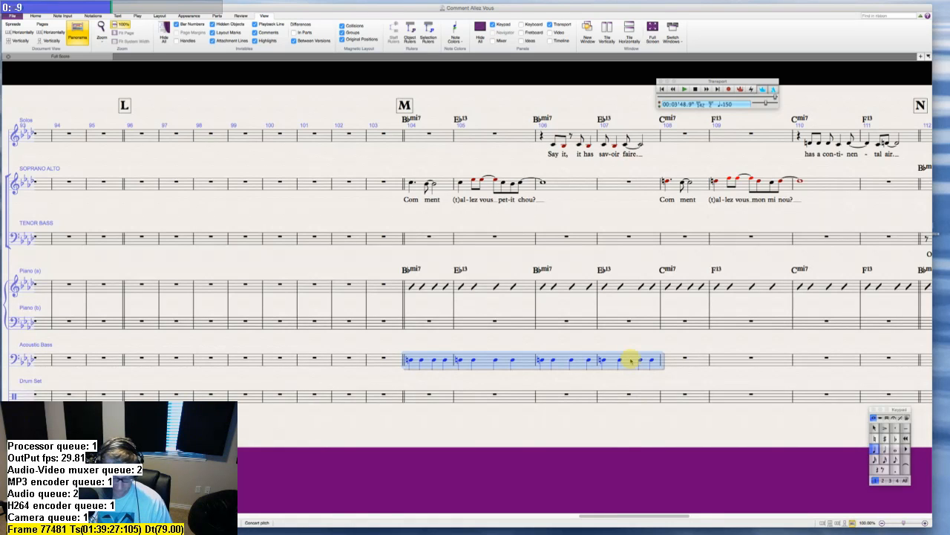
pyautogui.hotkey('alt', 'shift', '3')
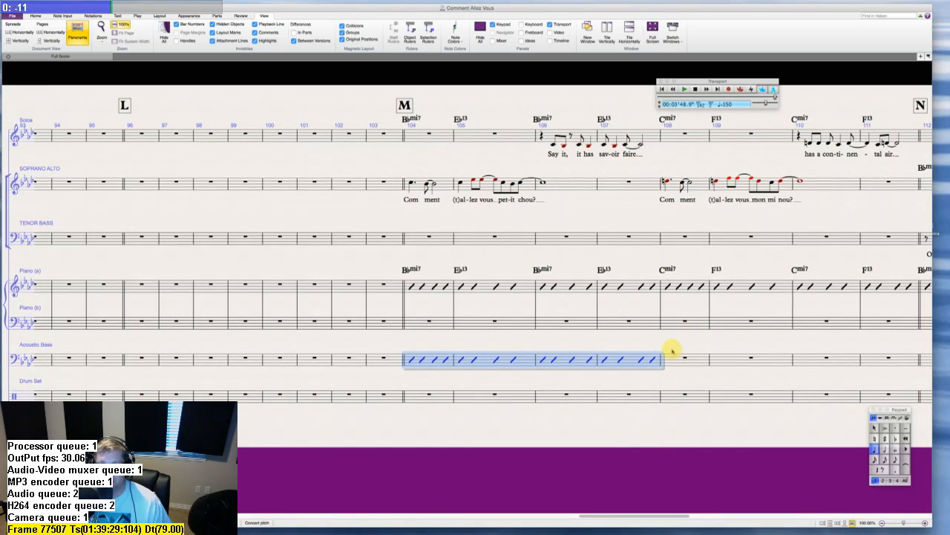
# - Copy the four-bar slash passage repeatedly across Acoustic Bass bars 108–135, and a single slash bar to bars 136 and 137
pyautogui.keyDown('alt'); pyautogui.click(664, 361); pyautogui.keyUp('alt')
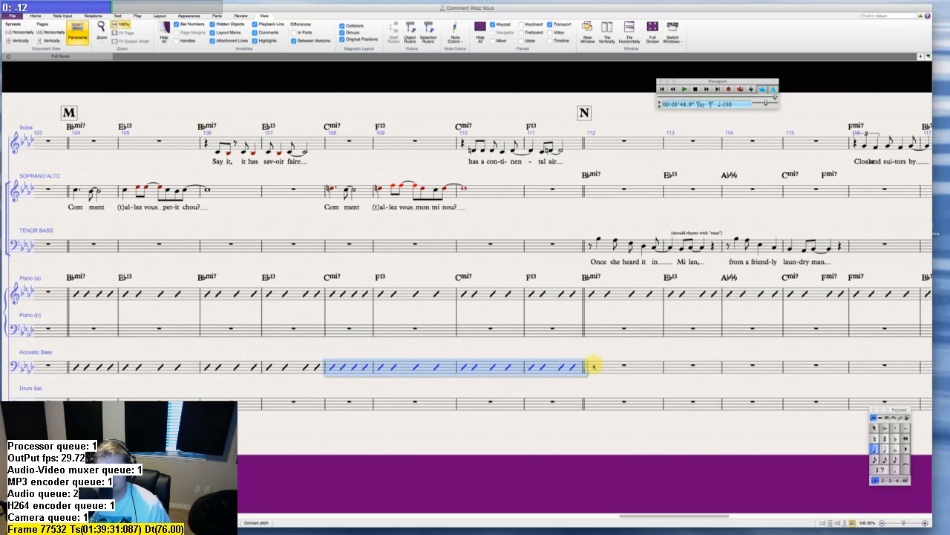
pyautogui.keyDown('alt'); pyautogui.click(605, 363); pyautogui.keyUp('alt')
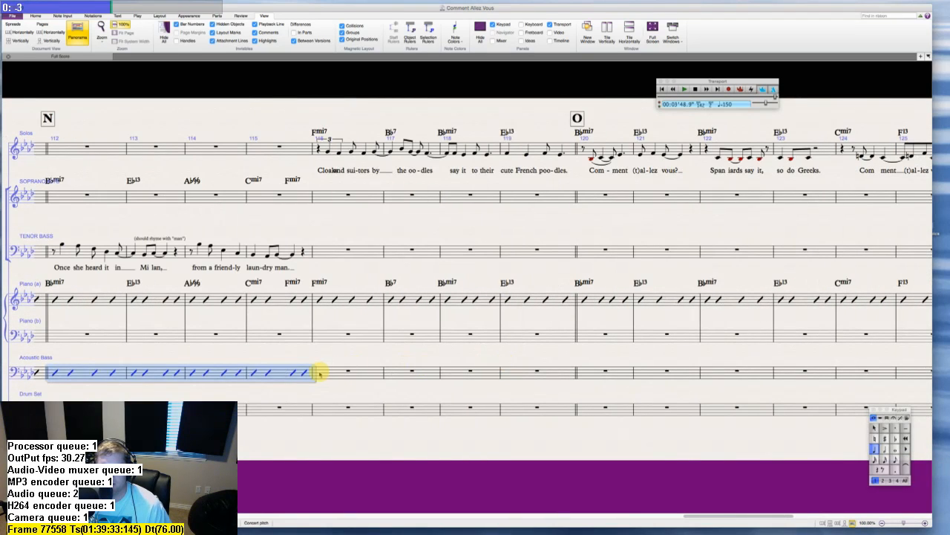
pyautogui.keyDown('alt'); pyautogui.click(317, 369); pyautogui.keyUp('alt')
pyautogui.keyDown('alt'); pyautogui.click(586, 371); pyautogui.keyUp('alt')
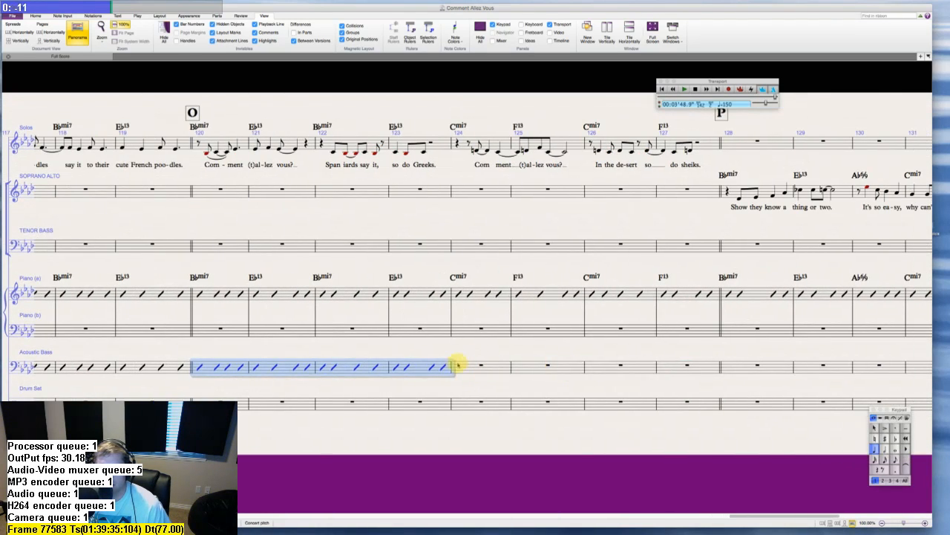
pyautogui.keyDown('alt'); pyautogui.click(457, 366); pyautogui.keyUp('alt')
pyautogui.keyDown('alt'); pyautogui.click(737, 371); pyautogui.keyUp('alt')
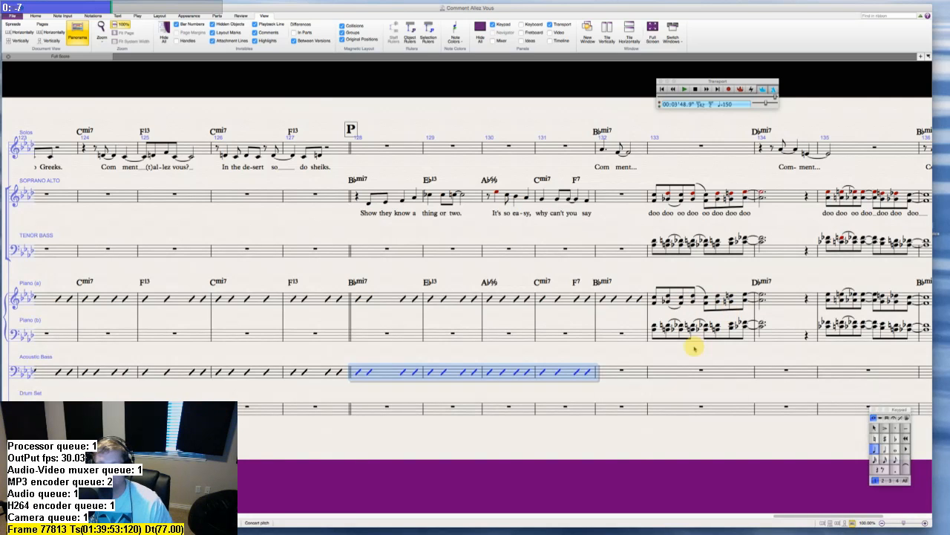
pyautogui.keyDown('alt'); pyautogui.click(605, 372); pyautogui.keyUp('alt')
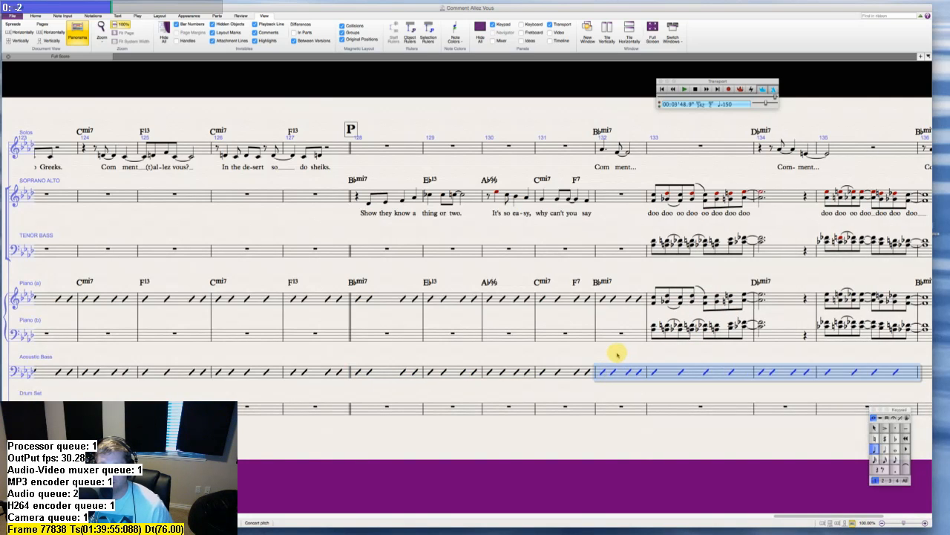
pyautogui.hscroll(5, 617, 355)
pyautogui.hscroll(2, 617, 355)
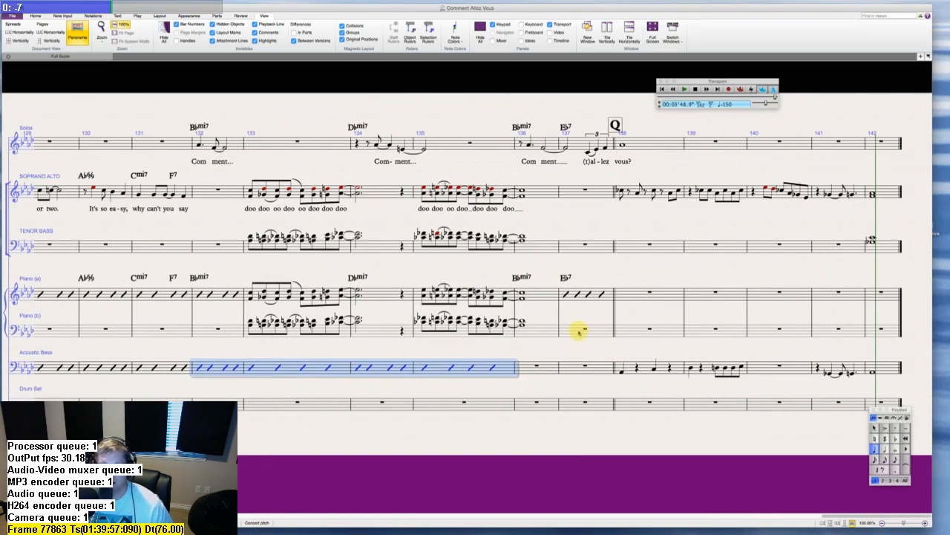
pyautogui.press('Escape')
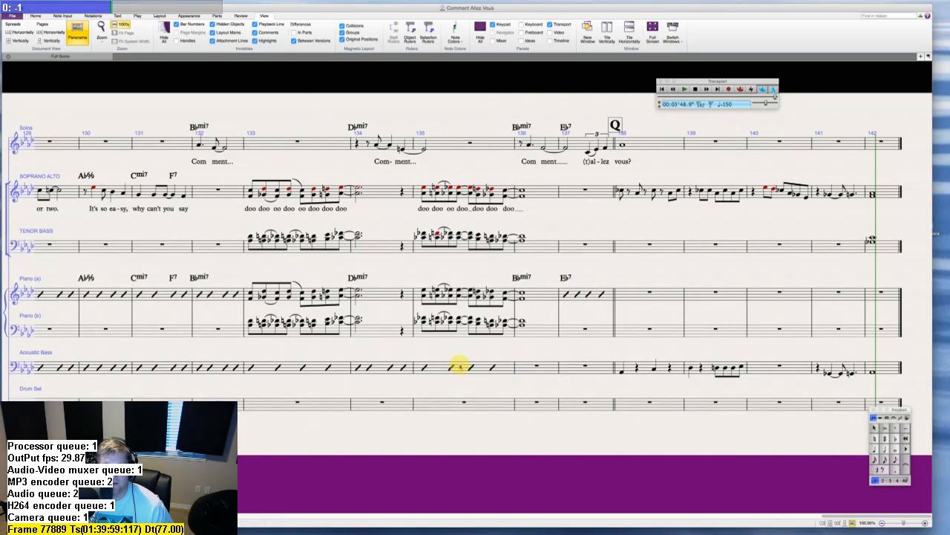
pyautogui.click(456, 364)
pyautogui.keyDown('alt'); pyautogui.click(524, 370); pyautogui.keyUp('alt')
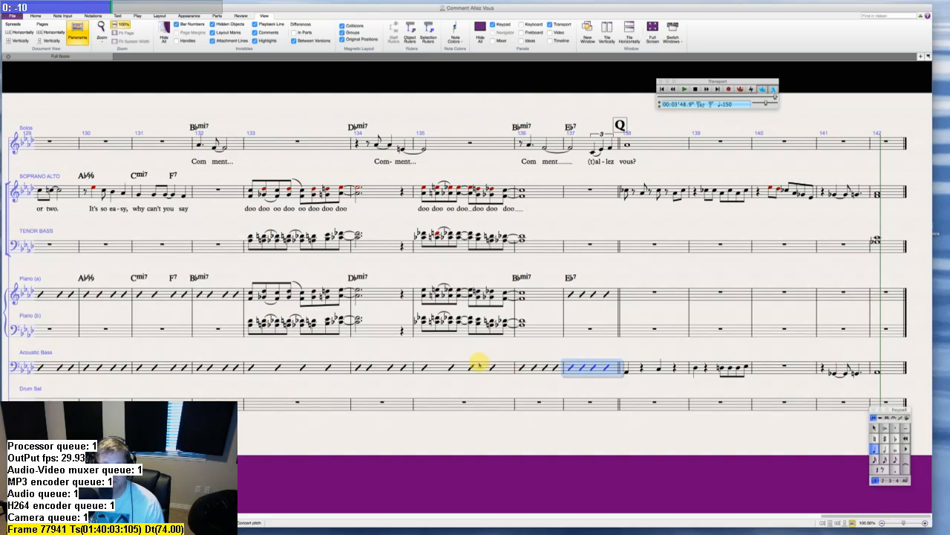
# - Delete the rhythm slashes from bars 135 and 133 of the Acoustic Bass staff
pyautogui.click(481, 364)
pyautogui.press('Delete')
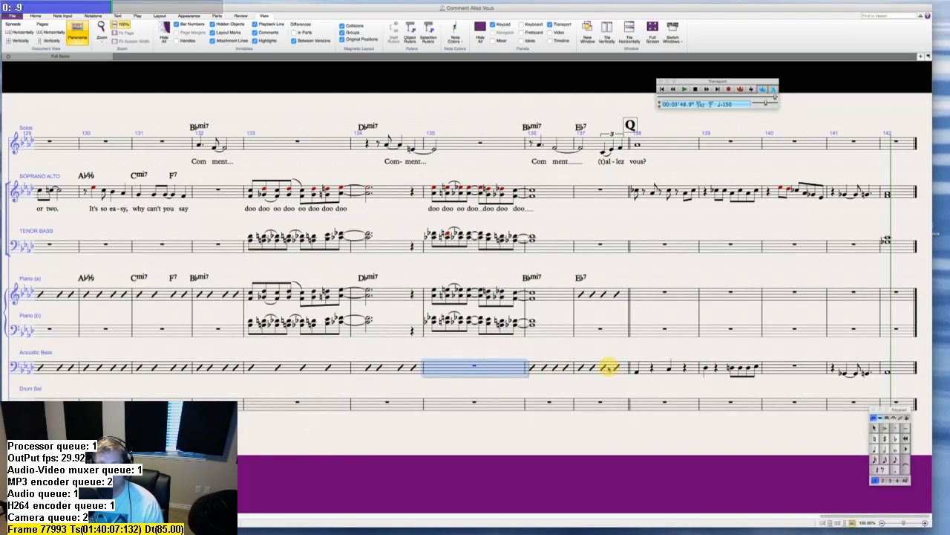
pyautogui.click(340, 365)
pyautogui.press('Delete')
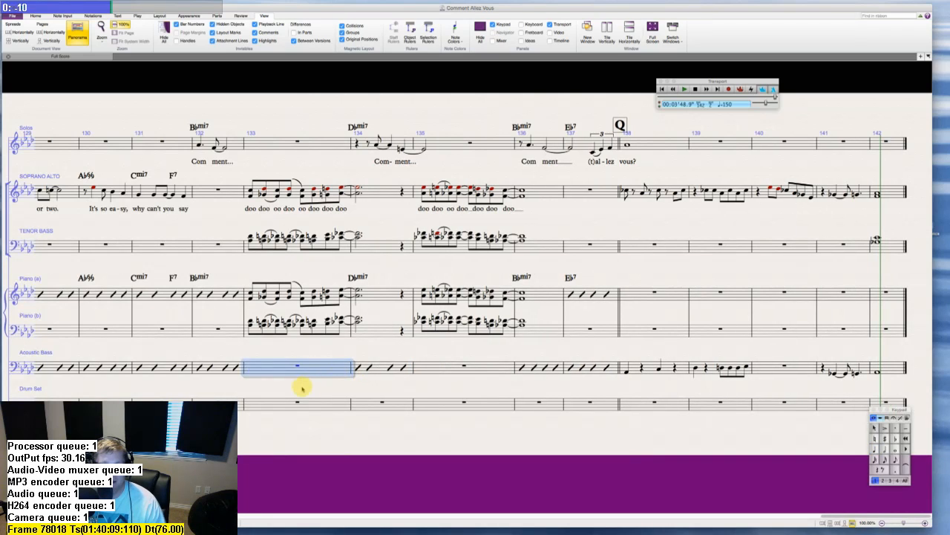
# - Enter an eighth-note line in Acoustic Bass bar 133, with ties at mid-bar and into bar 134
pyautogui.press('Escape')
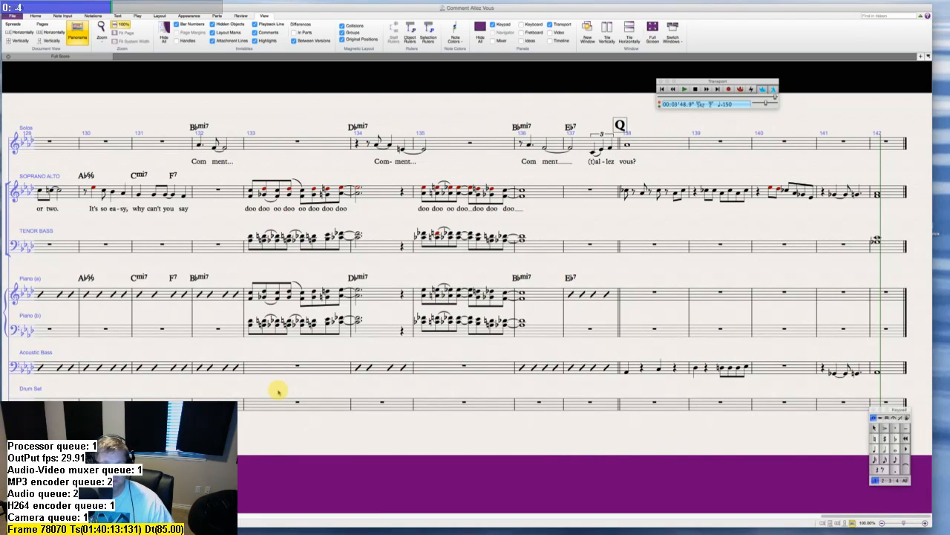
pyautogui.click(256, 371)
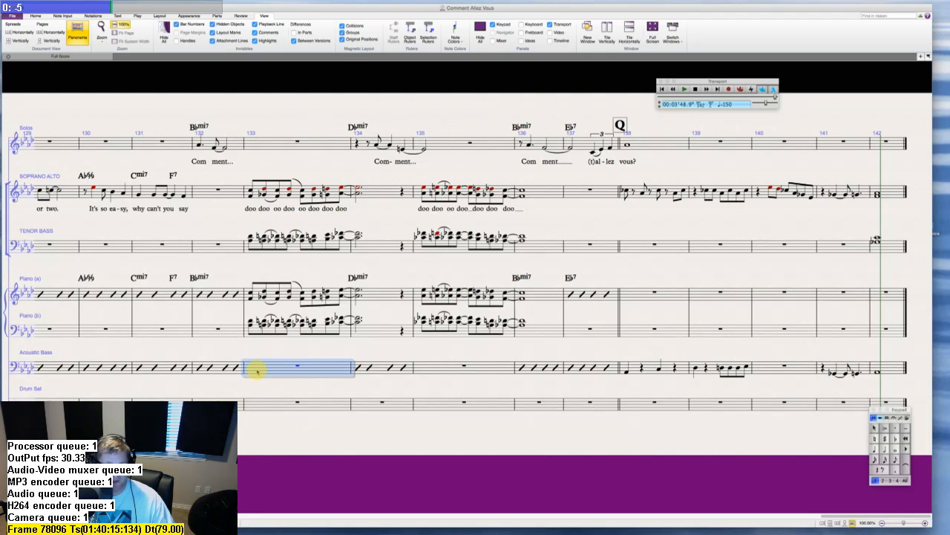
pyautogui.press('3')
pyautogui.press('b')
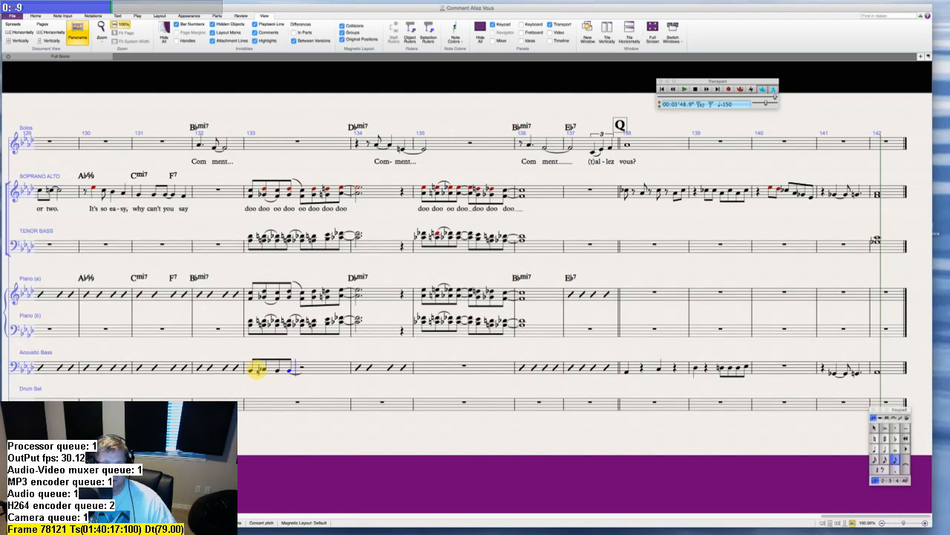
pyautogui.press('Return')
pyautogui.press('b')
pyautogui.press('c')
pyautogui.press('c')
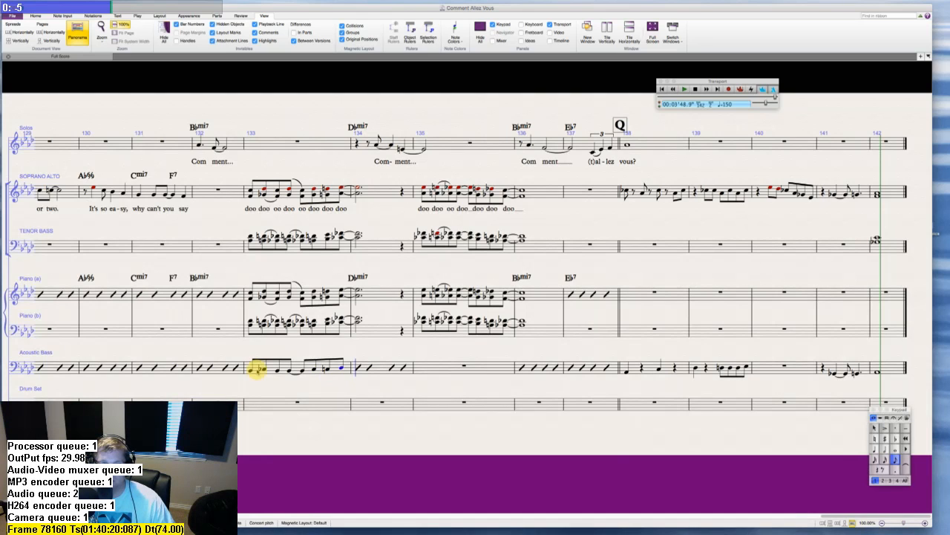
# - Enter an eighth-note line starting on D in Acoustic Bass bar 135, with ties at mid-bar and into bar 136
pyautogui.click(429, 370)
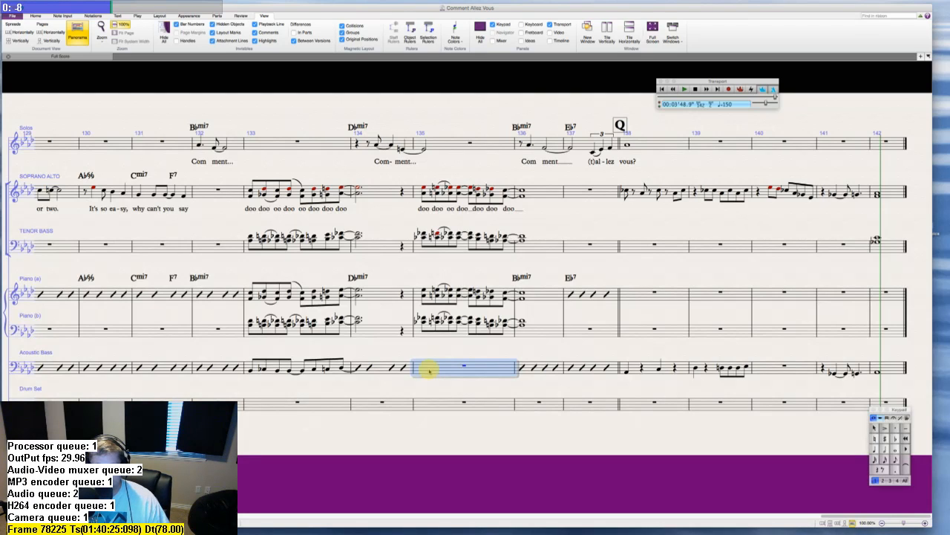
pyautogui.press('d')
pyautogui.press('d')
pyautogui.press('d')
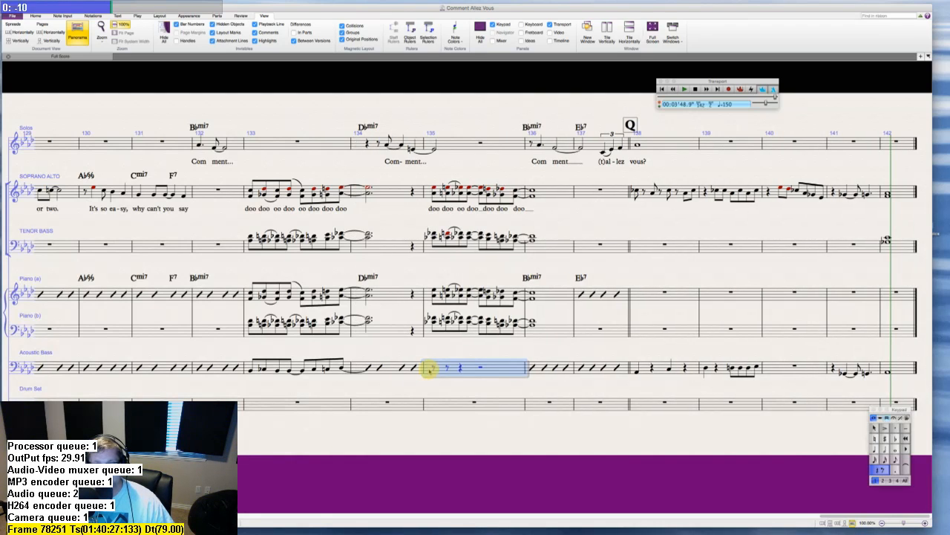
pyautogui.press('d')
pyautogui.press('KP_Enter')
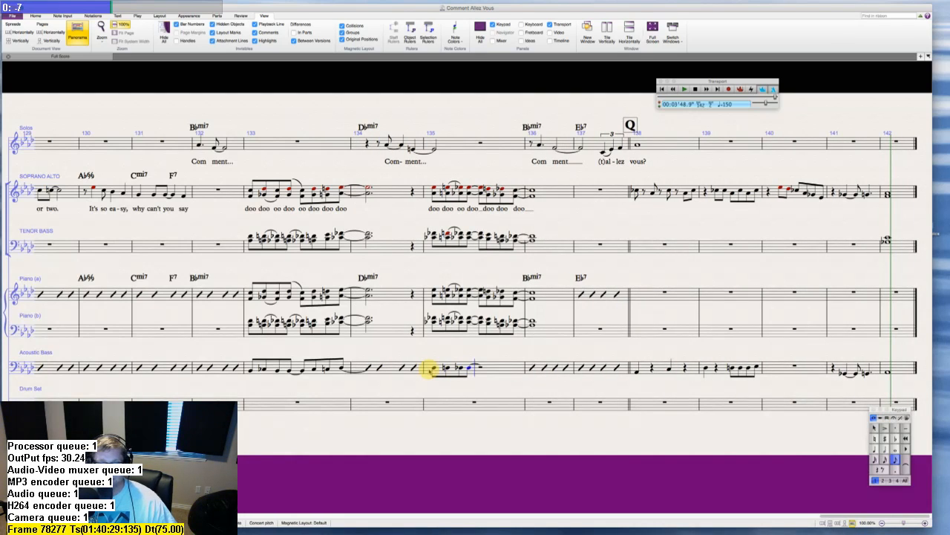
pyautogui.press('d')
pyautogui.press('c')
pyautogui.press('KP_9')
pyautogui.press('c')
pyautogui.press('b')
pyautogui.press('Escape')
pyautogui.press('Escape')
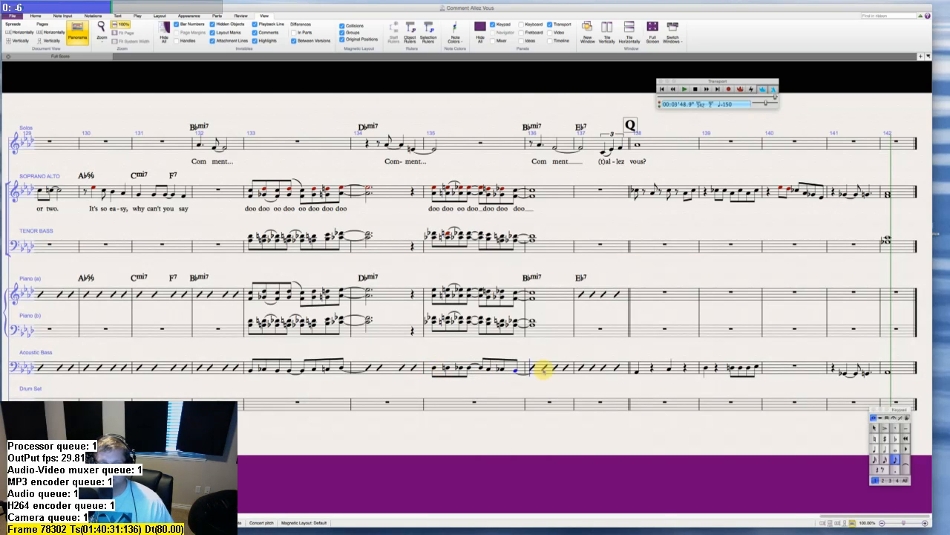
# - Copy only the chord symbols of Piano (a) bars 104–137 to the Acoustic Bass staff, starting at rehearsal mark M
pyautogui.hscroll(-12, 553, 380)
pyautogui.hscroll(12, 553, 377)
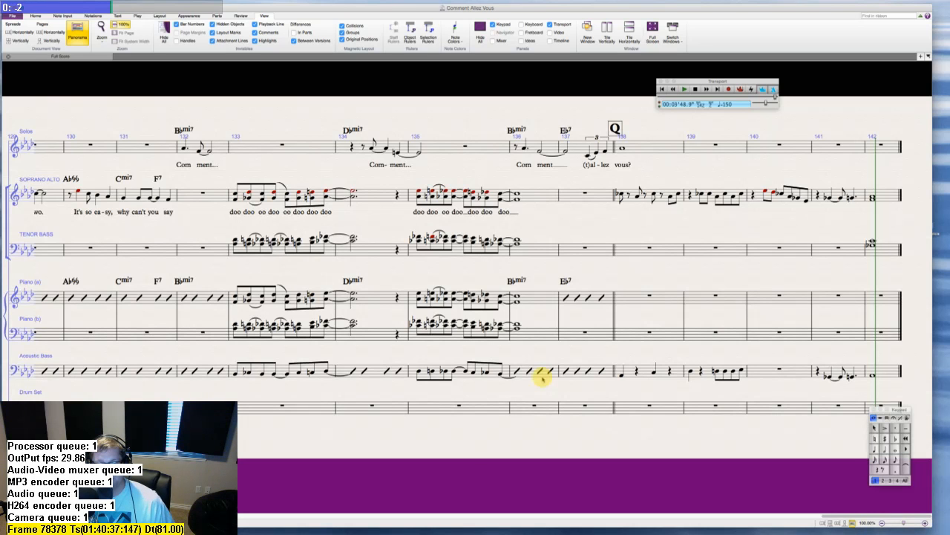
pyautogui.scroll(2, 542, 378)
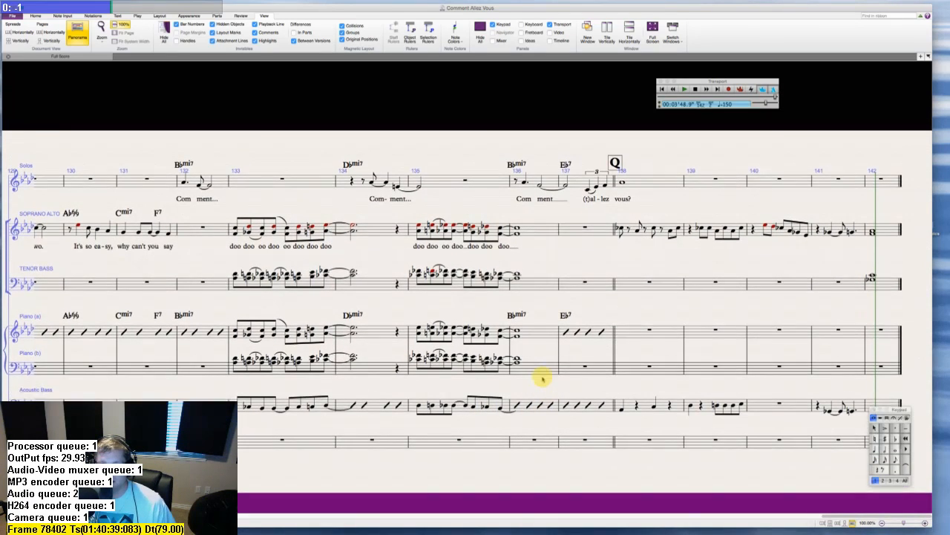
pyautogui.scroll(-2, 542, 378)
pyautogui.hscroll(-3, 542, 379)
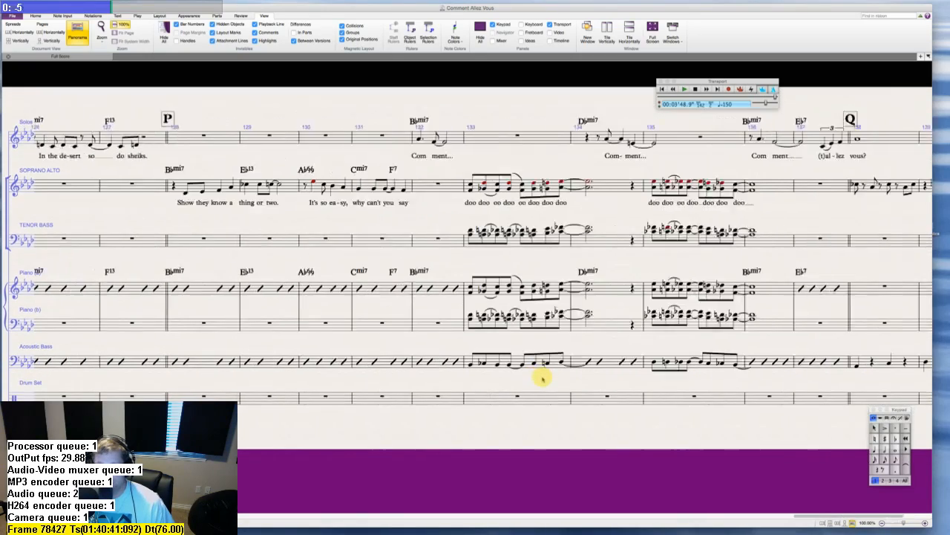
pyautogui.hscroll(3, 542, 379)
pyautogui.click(574, 288)
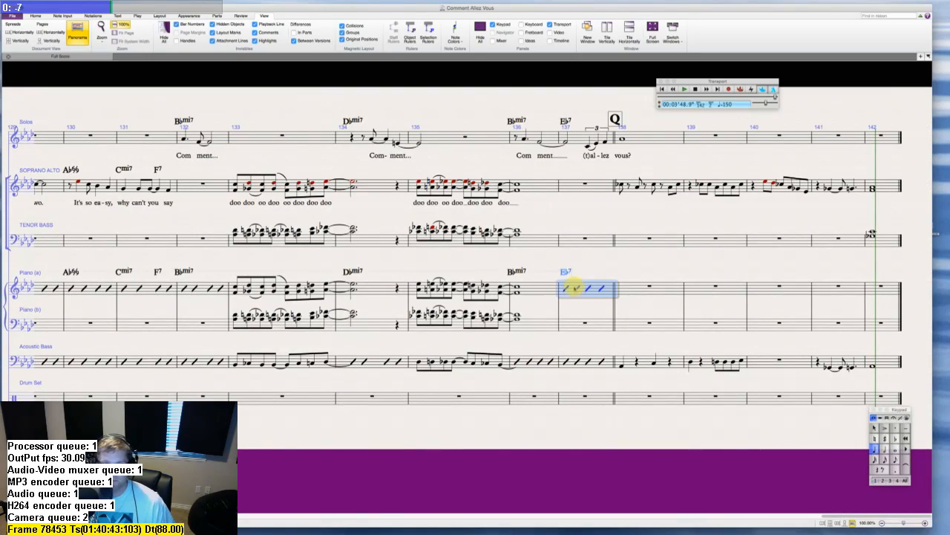
pyautogui.hscroll(-10, 574, 288)
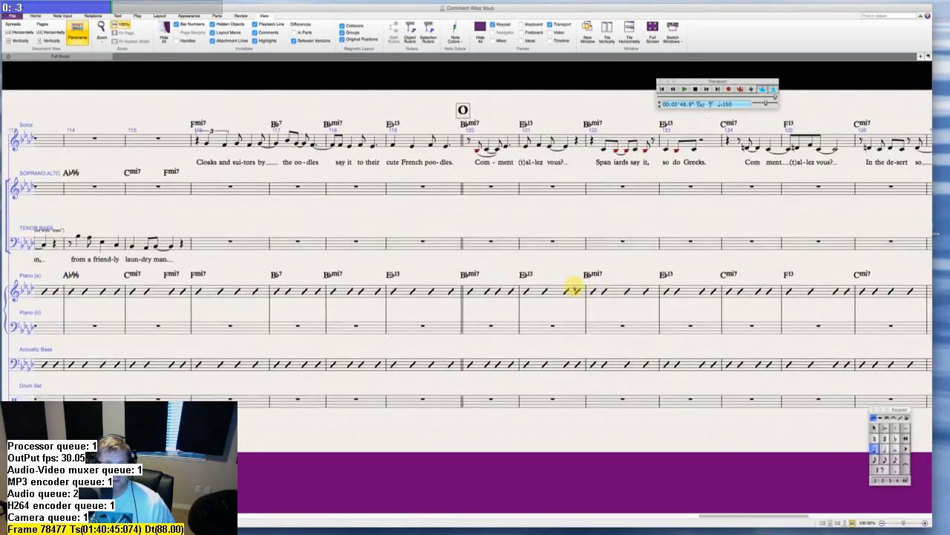
pyautogui.hscroll(-10, 574, 288)
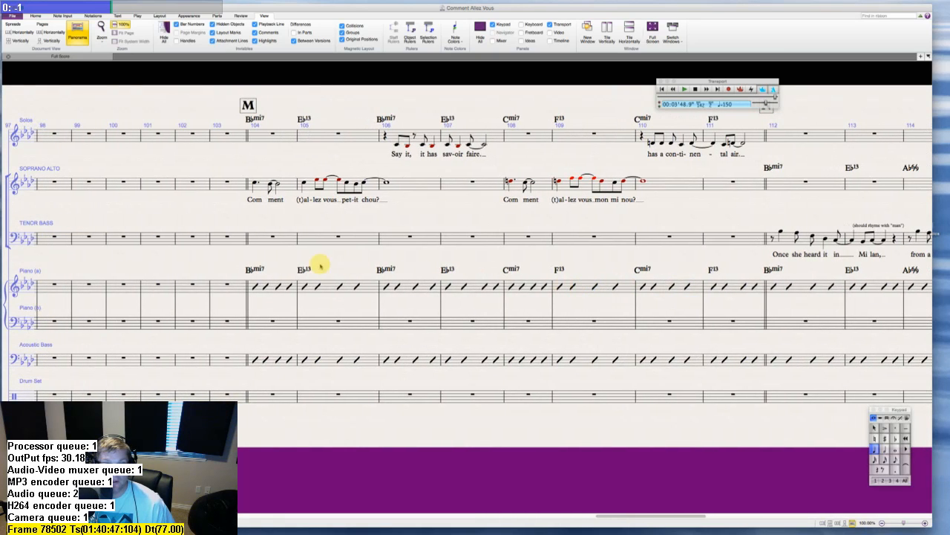
pyautogui.keyDown('shift'); pyautogui.click(270, 285); pyautogui.keyUp('shift')
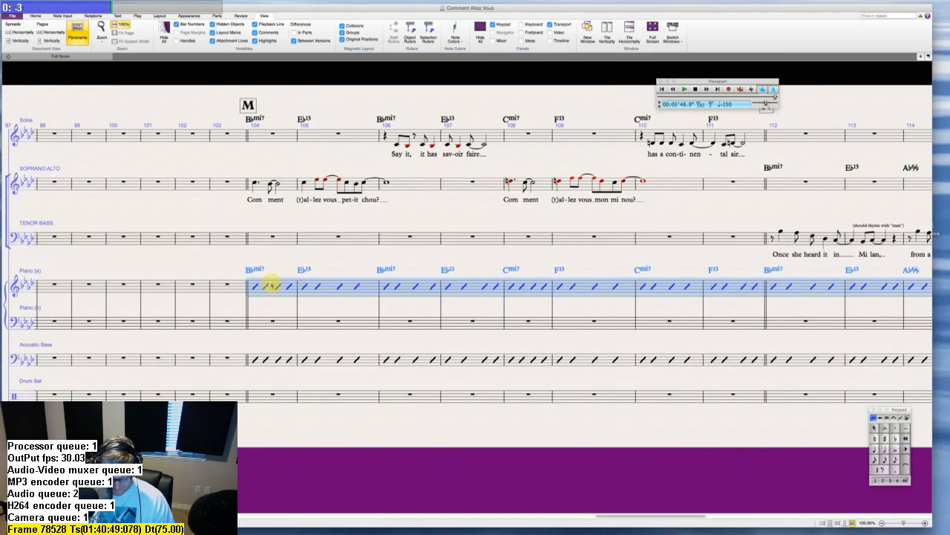
pyautogui.press('alt+shift+super+k')
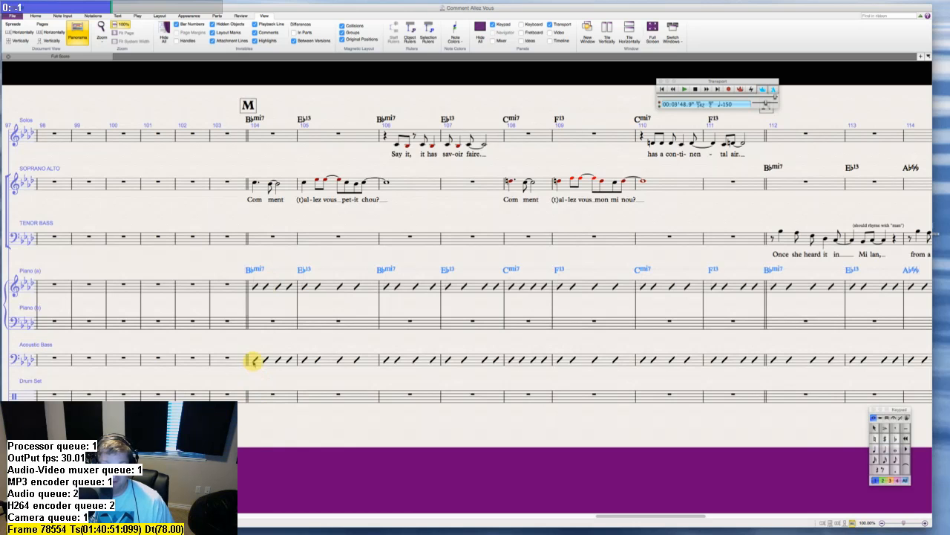
pyautogui.keyDown('alt'); pyautogui.click(256, 359); pyautogui.keyUp('alt')
pyautogui.press('Escape')
# - Check the copied chord symbols above the Acoustic Bass staff between rehearsal marks M and Q
pyautogui.hscroll(5, 233, 379)
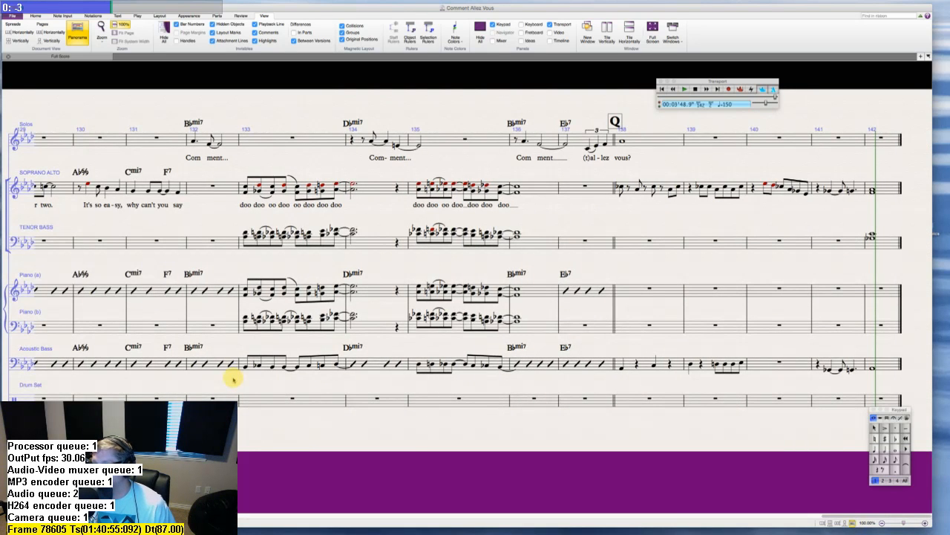
pyautogui.hscroll(-6, 234, 379)
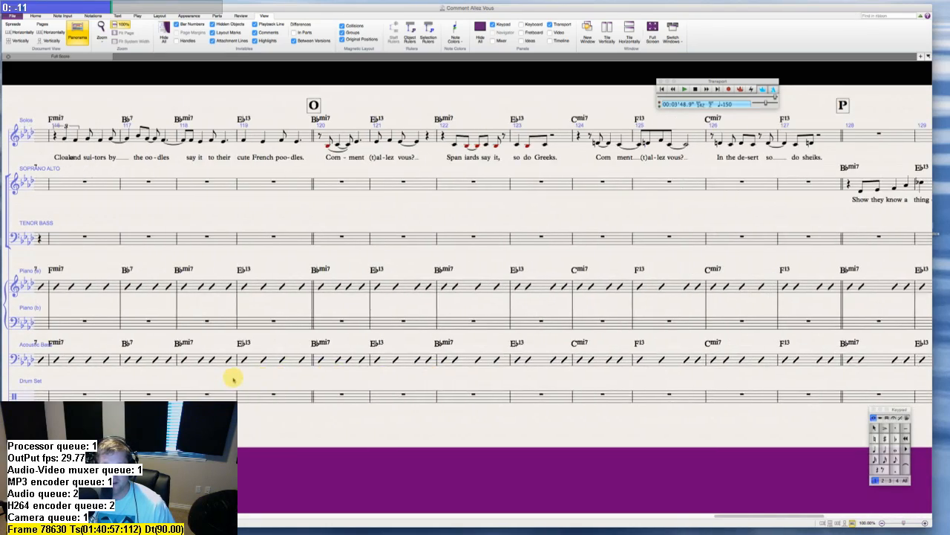
pyautogui.hscroll(-6, 233, 379)
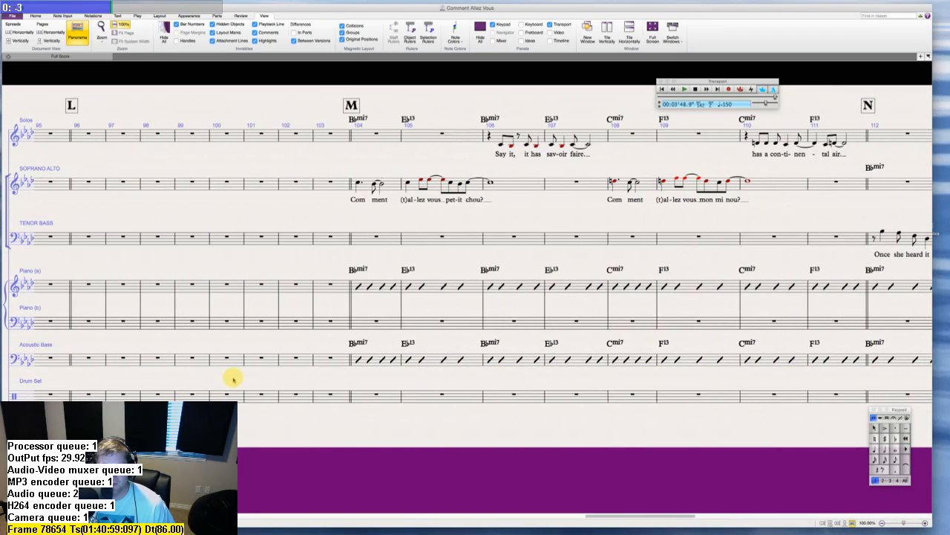
pyautogui.hscroll(3, 277, 373)
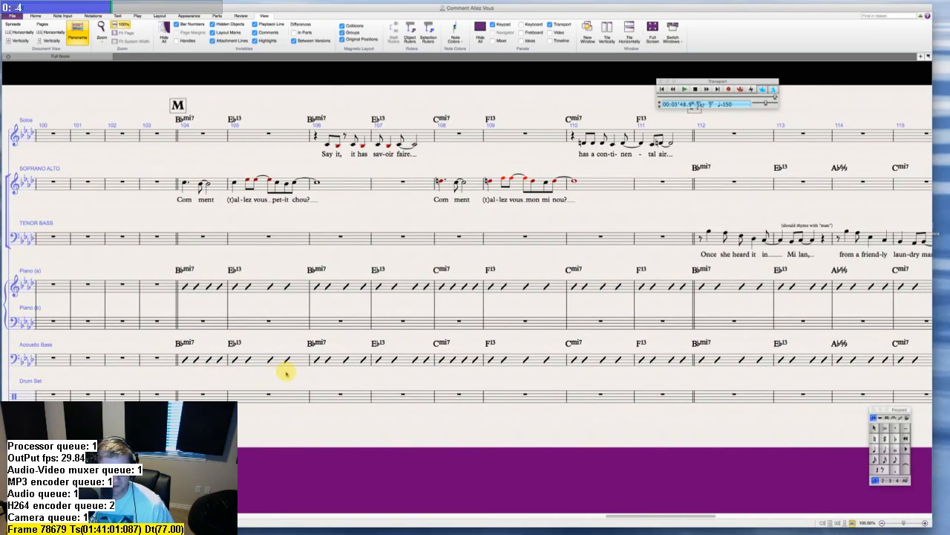
pyautogui.hscroll(2, 286, 373)
pyautogui.hscroll(-2, 286, 373)
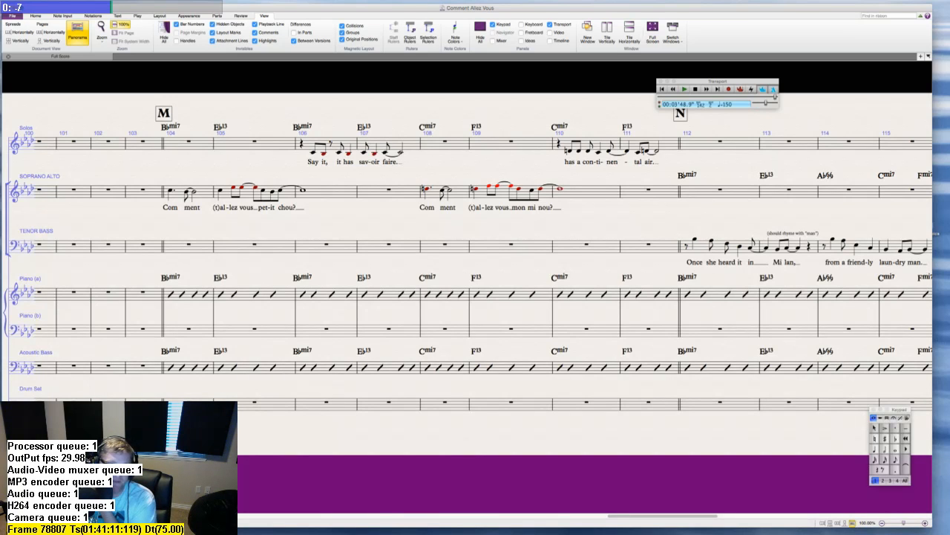
pyautogui.hscroll(1, 475, 259)
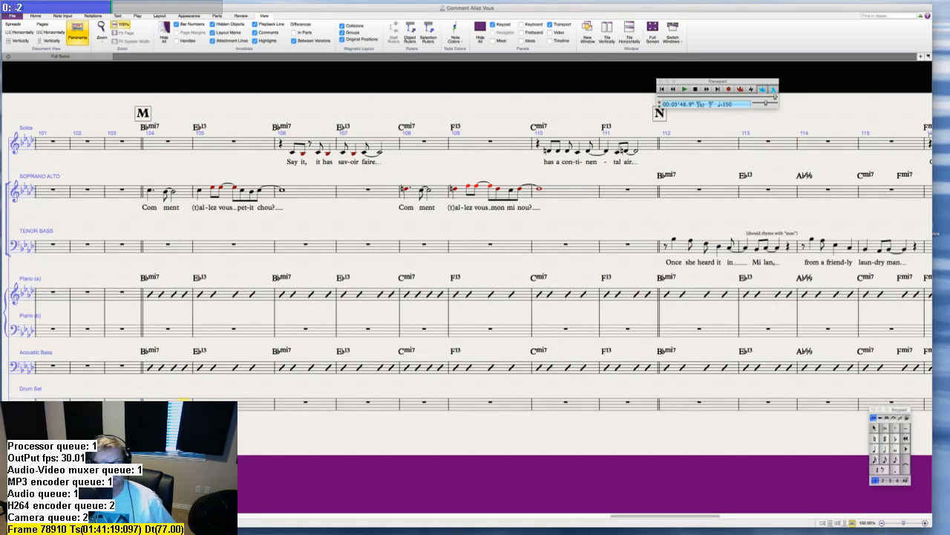
# - Fill Drum Set bars 104–107, starting at rehearsal mark M, with quarter notes on B, four per bar
pyautogui.click(181, 398)
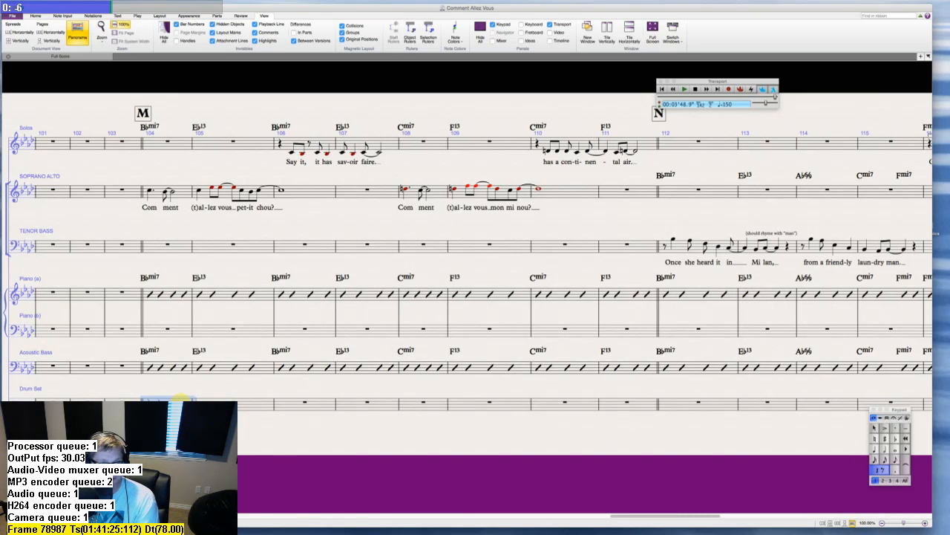
pyautogui.press('4')
pyautogui.press('b')
pyautogui.press('b')
pyautogui.press('b')
pyautogui.press('b')
pyautogui.press('b')
pyautogui.press('b')
pyautogui.press('b')
pyautogui.press('b')
pyautogui.press('b')
pyautogui.press('b')
pyautogui.press('b')
pyautogui.press('b')
pyautogui.press('b')
pyautogui.press('b')
pyautogui.press('b')
pyautogui.press('b')
pyautogui.press('b')
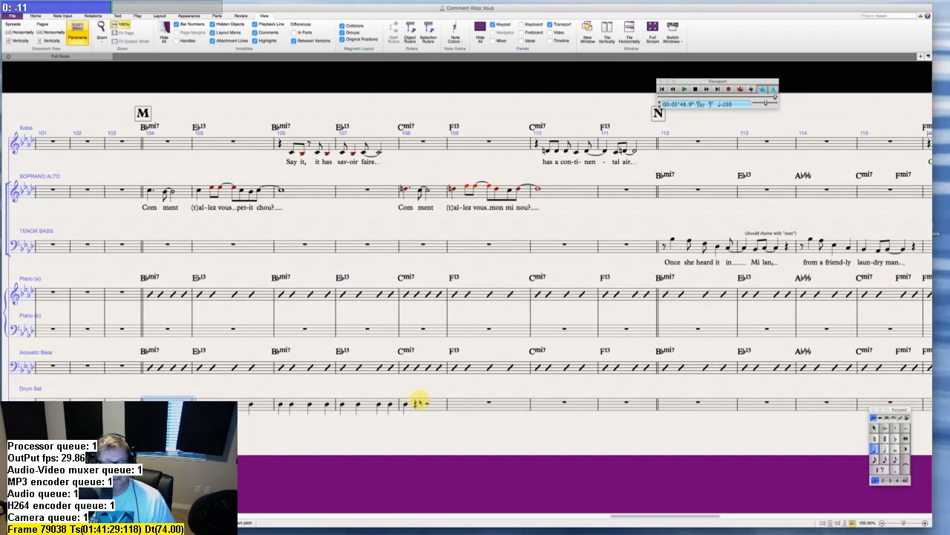
# - Change the noteheads in Drum Set bars 104–107 to stemless rhythm slashes and repeat the four-bar passage through bar 135
pyautogui.keyDown('shift'); pyautogui.click(371, 405); pyautogui.keyUp('shift')
pyautogui.hotkey('shift', 'alt', '3')
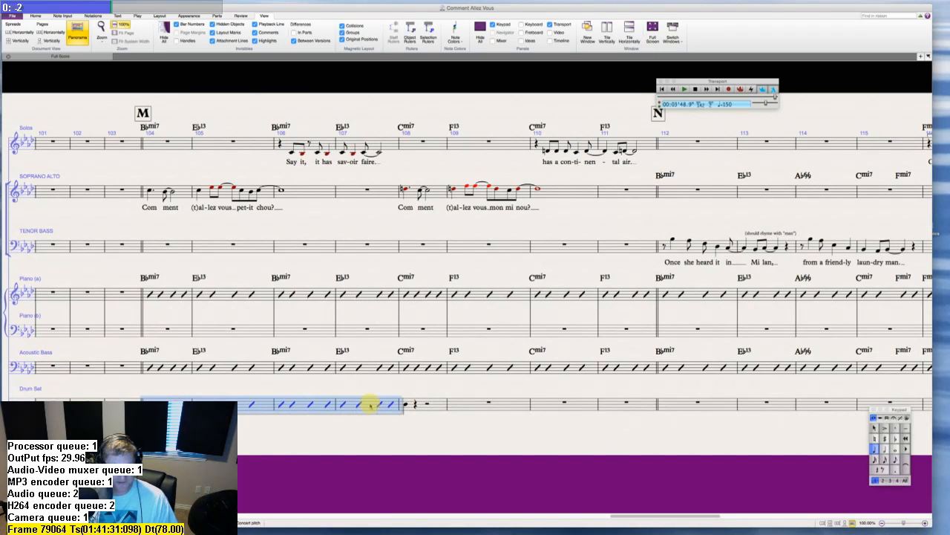
pyautogui.press('r')
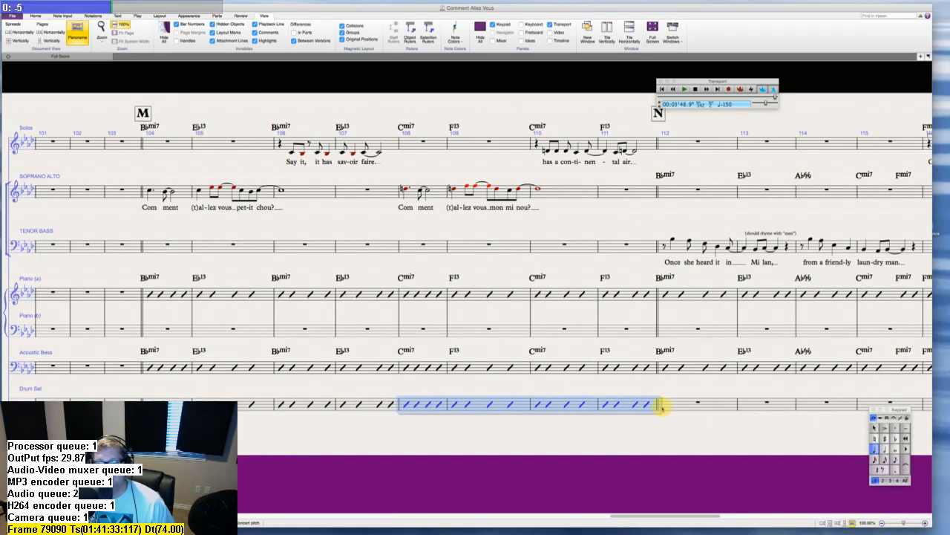
pyautogui.press('r')
pyautogui.press('r')
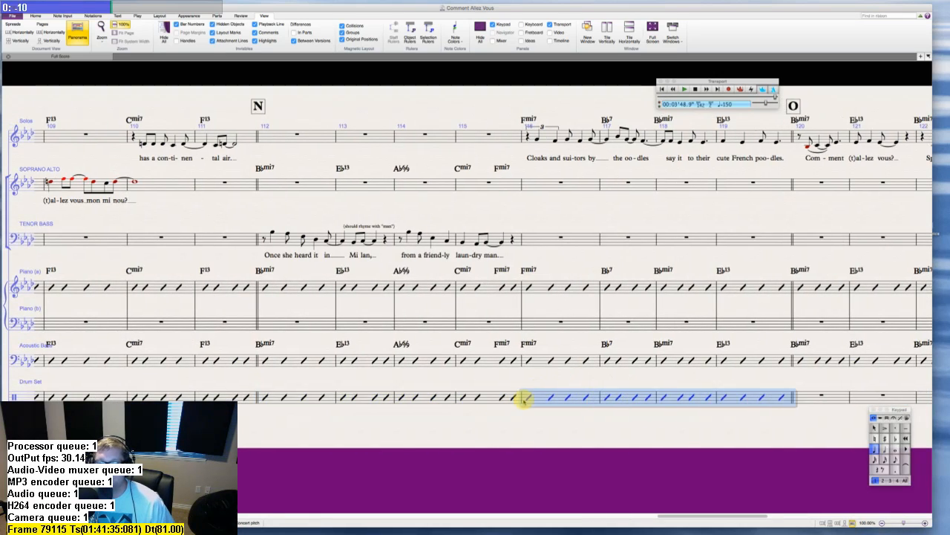
pyautogui.press('r')
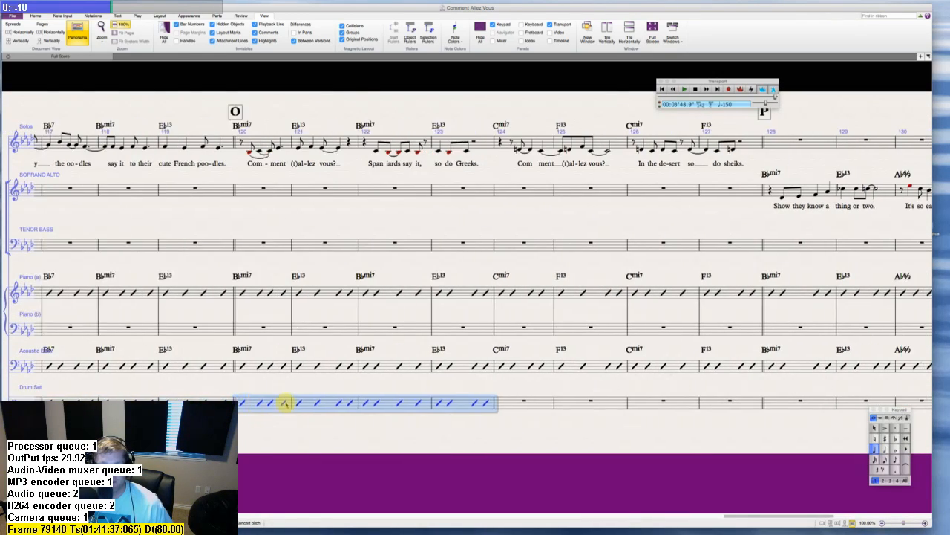
pyautogui.press('r')
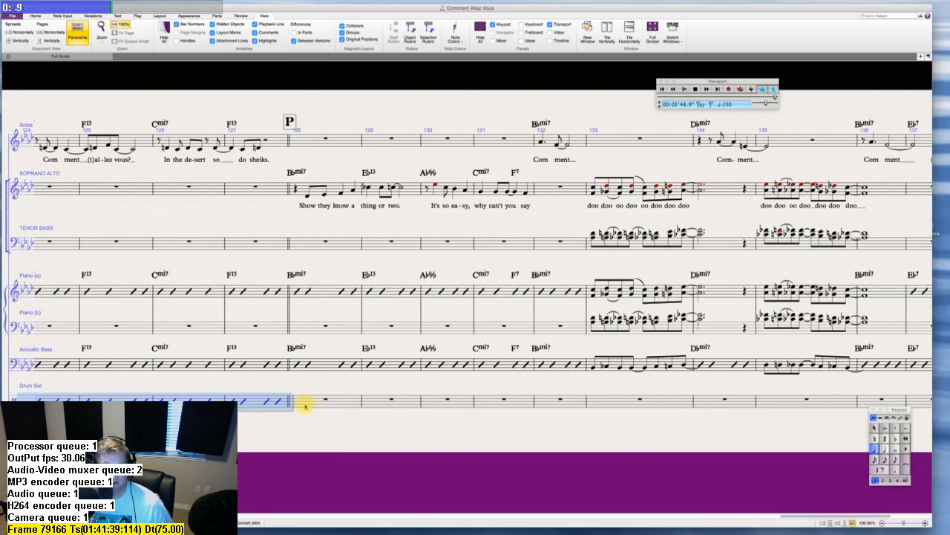
pyautogui.press('r')
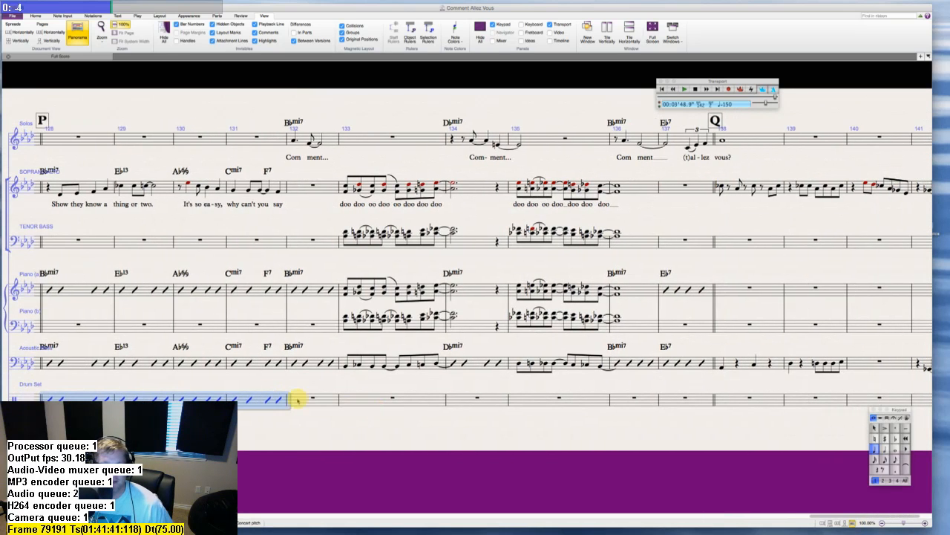
pyautogui.press('r')
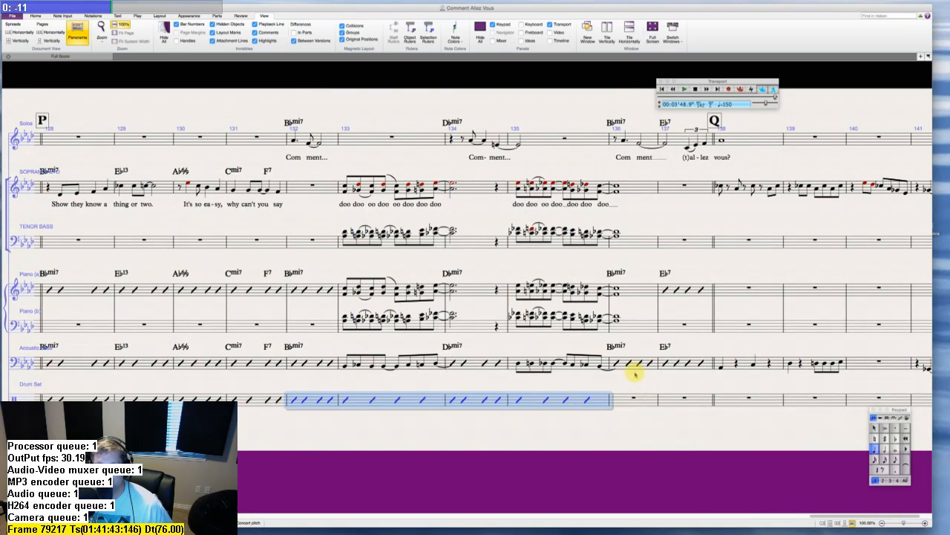
# - Copy the slash bar 135 of the Drum Set staff to bars 136 and 137
pyautogui.press('Escape')
pyautogui.click(559, 399)
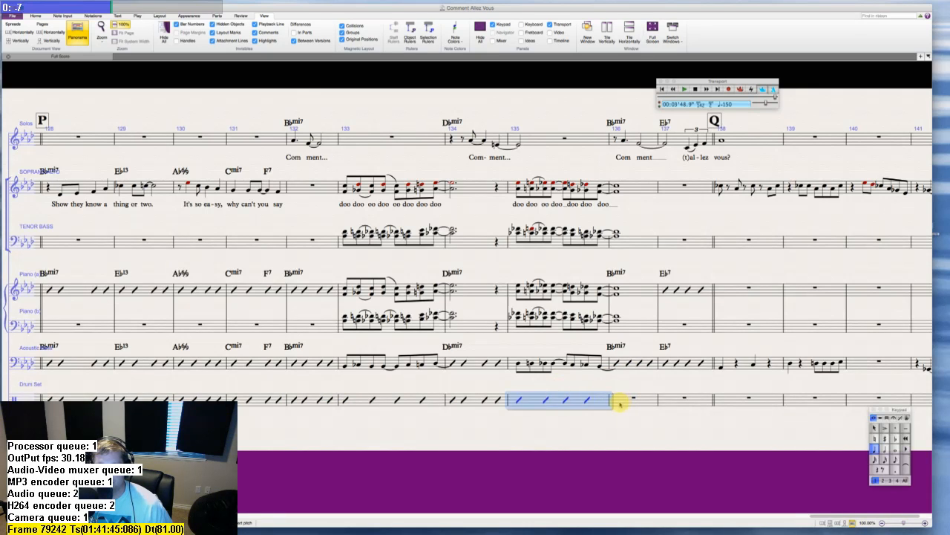
pyautogui.keyDown('alt'); pyautogui.click(625, 403); pyautogui.keyUp('alt')
pyautogui.keyDown('alt'); pyautogui.click(668, 402); pyautogui.keyUp('alt')
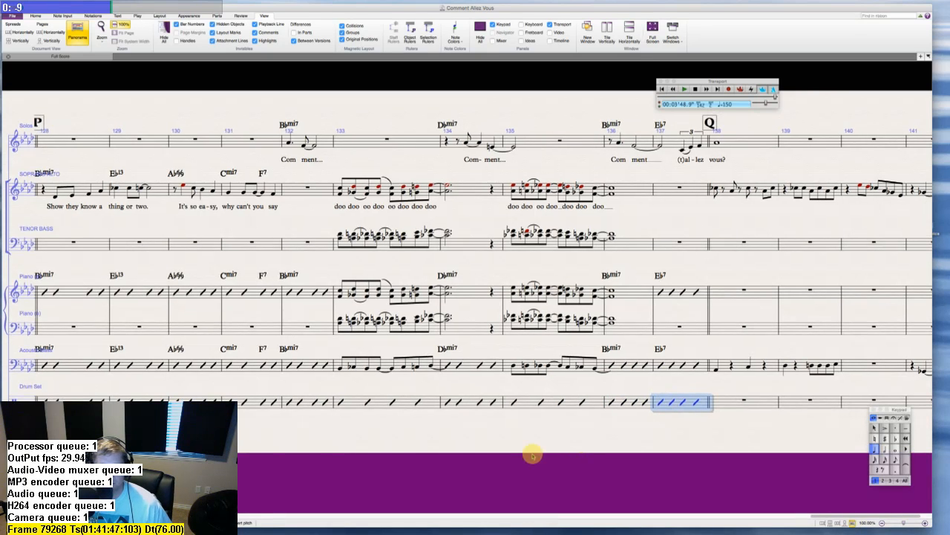
pyautogui.press('Escape')
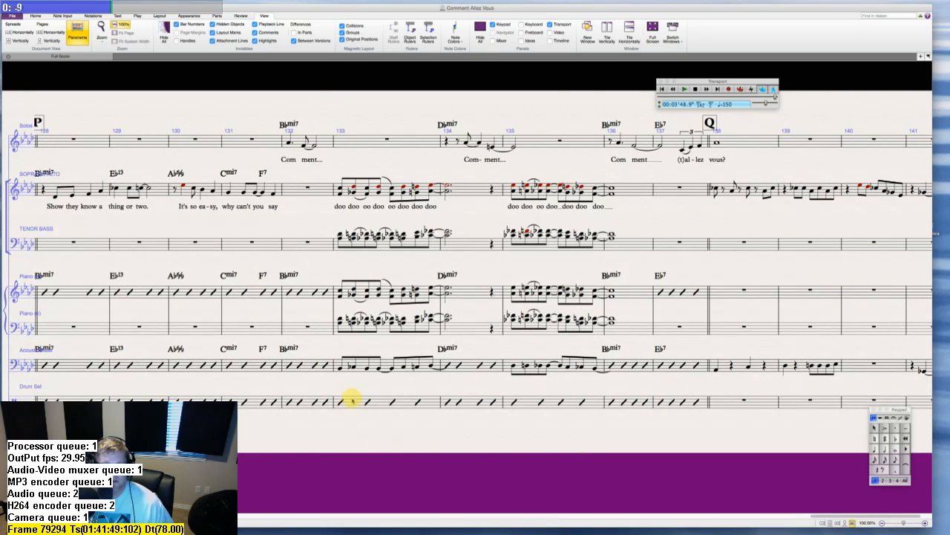
# - Replace the slashes after the first in Drum Set bar 133 with eighth notes on B, tied mid-bar and into bar 134
pyautogui.click(353, 401)
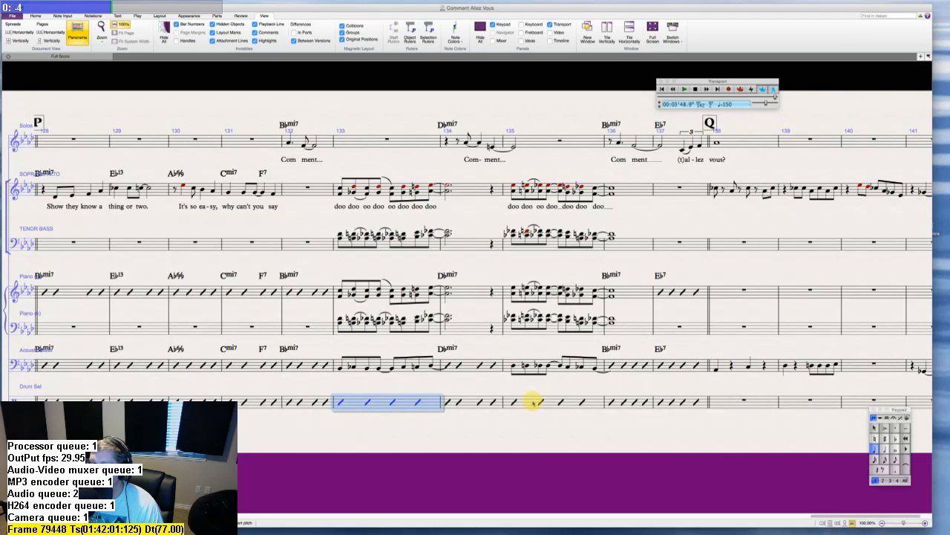
pyautogui.click(355, 427)
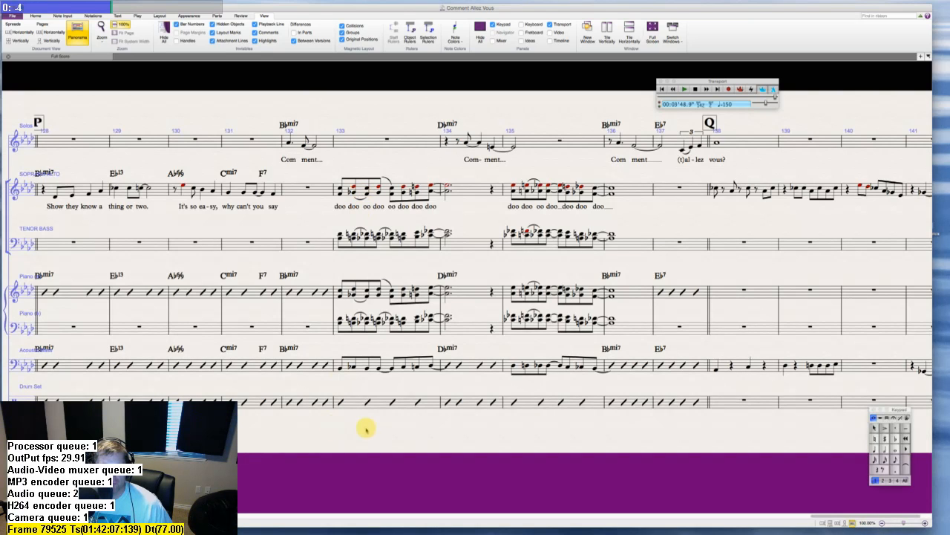
pyautogui.click(352, 402)
pyautogui.press('3')
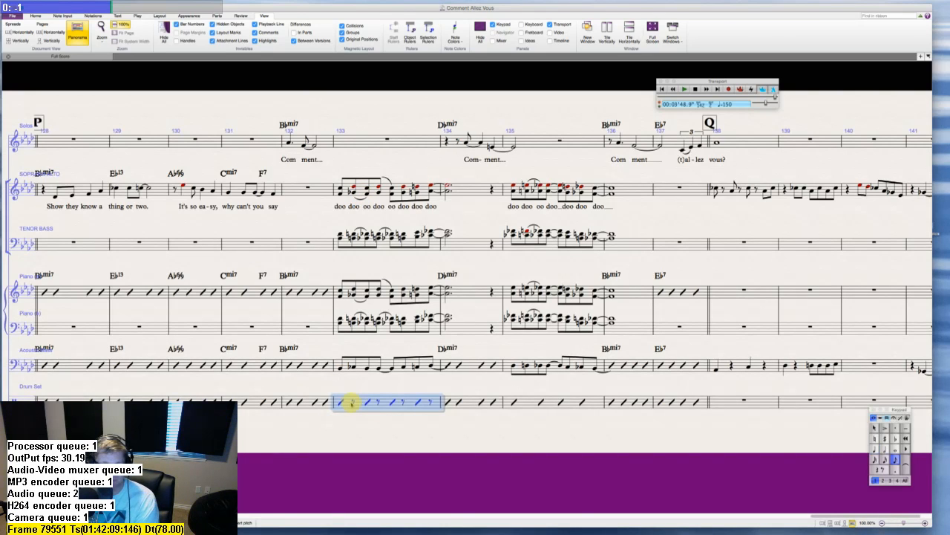
pyautogui.press('b')
pyautogui.press('b')
pyautogui.press('b')
pyautogui.press('b')
pyautogui.press('b')
pyautogui.press('b')
pyautogui.press('b')
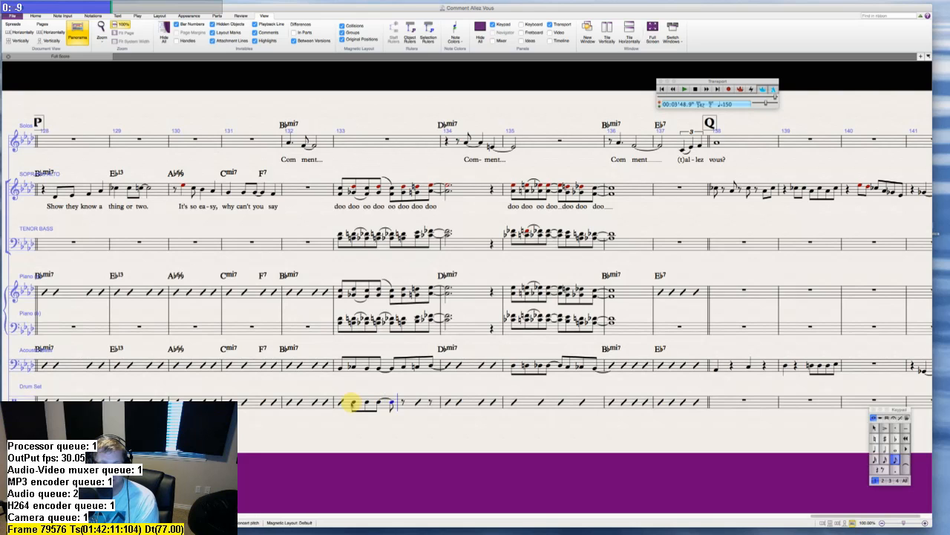
pyautogui.press('Escape')
pyautogui.press('Escape')
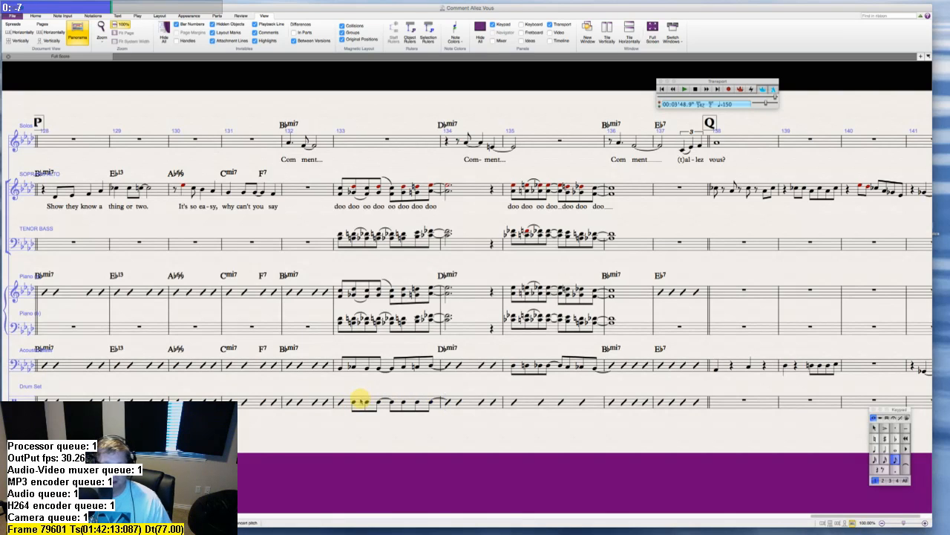
# - Start Make Pitches Constant on Drum Set bar 133 and set the voice 1 notes to pitch G in octave 5
pyautogui.click(361, 402)
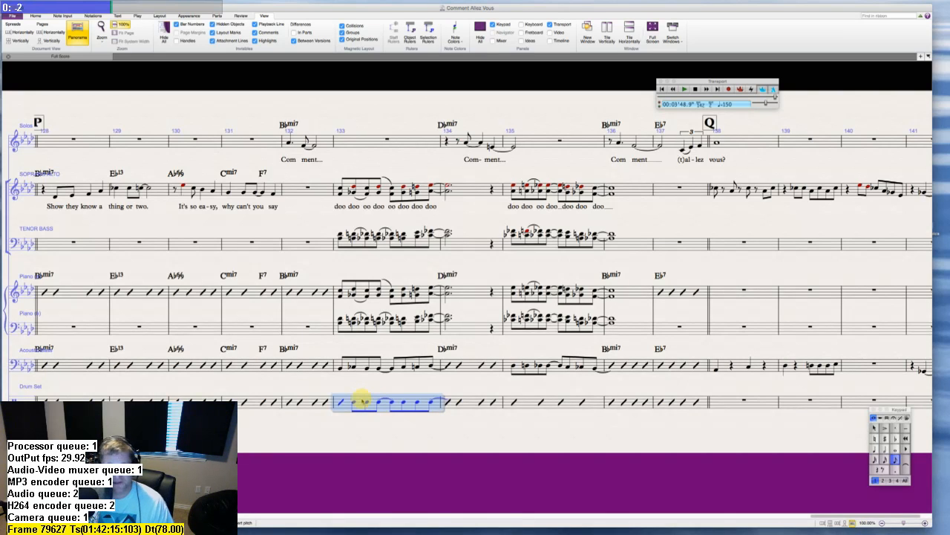
pyautogui.hotkey('shift', 'alt', 'p')
pyautogui.press('Escape')
pyautogui.press('Escape')
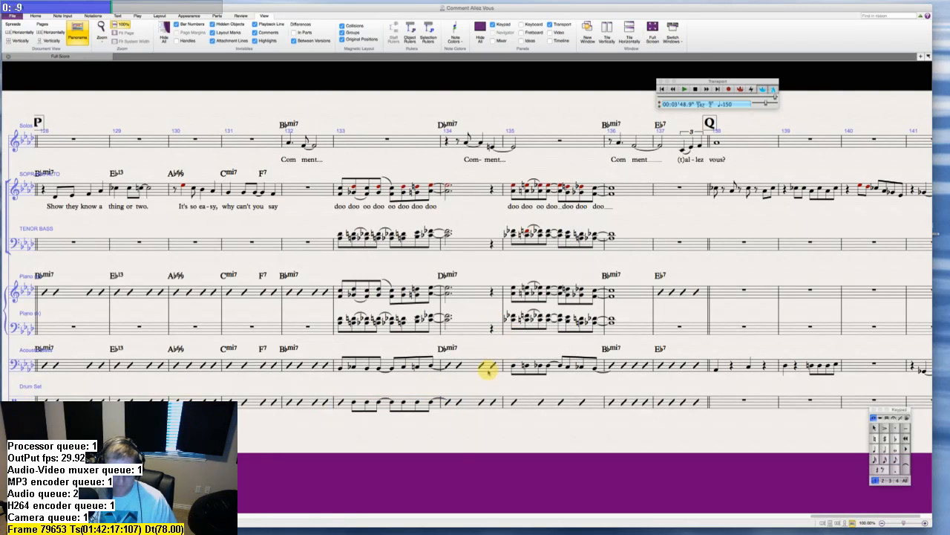
pyautogui.click(412, 402)
pyautogui.hotkey('shift', 'alt', 'p')
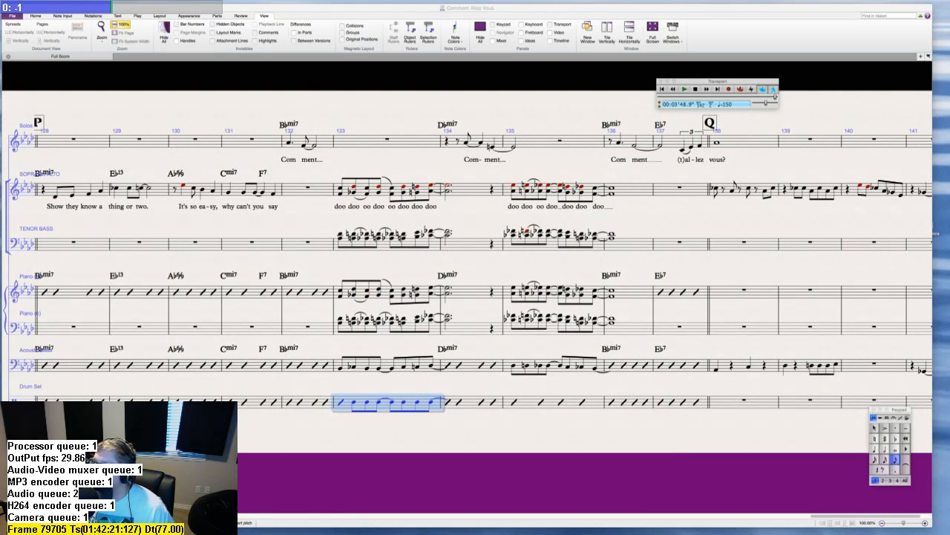
pyautogui.moveTo(682, 205); pyautogui.dragTo(702, 300)
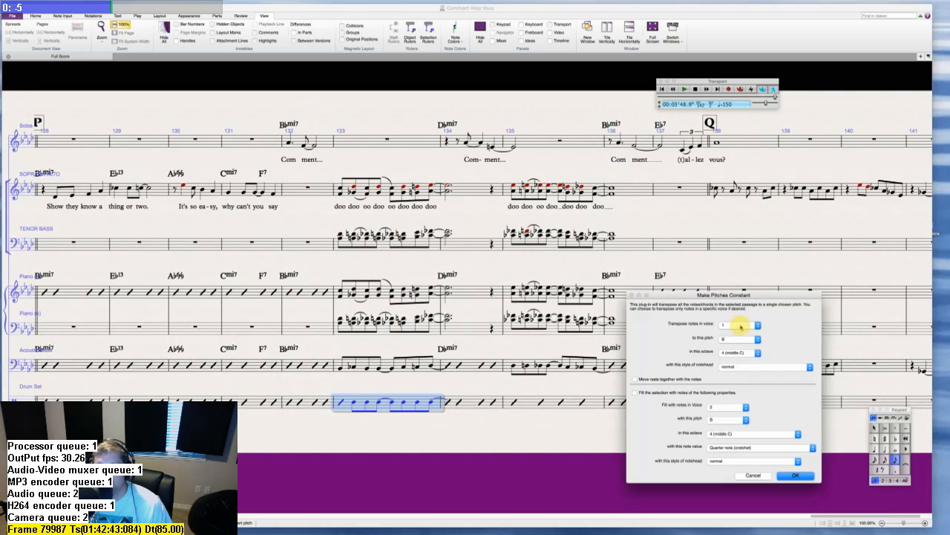
pyautogui.click(737, 339)
pyautogui.click(735, 321)
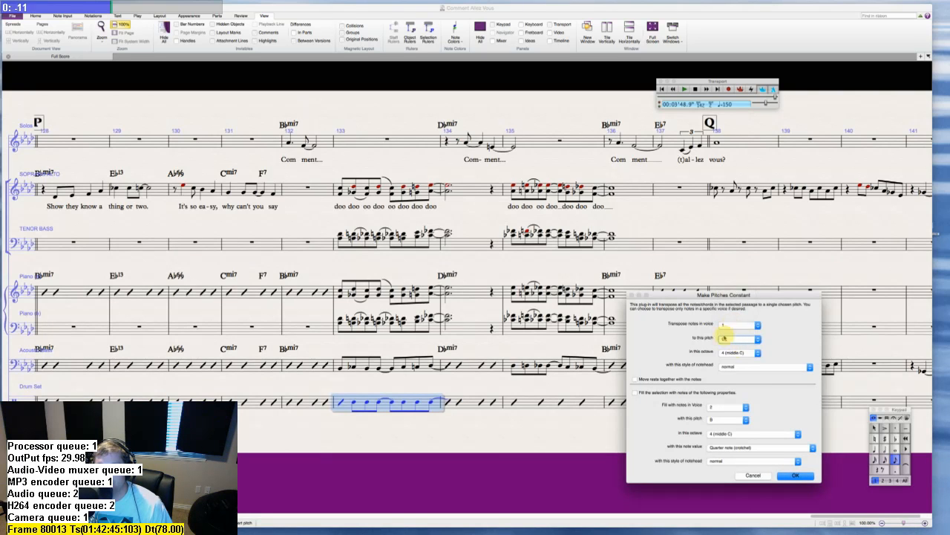
pyautogui.click(738, 355)
pyautogui.click(741, 364)
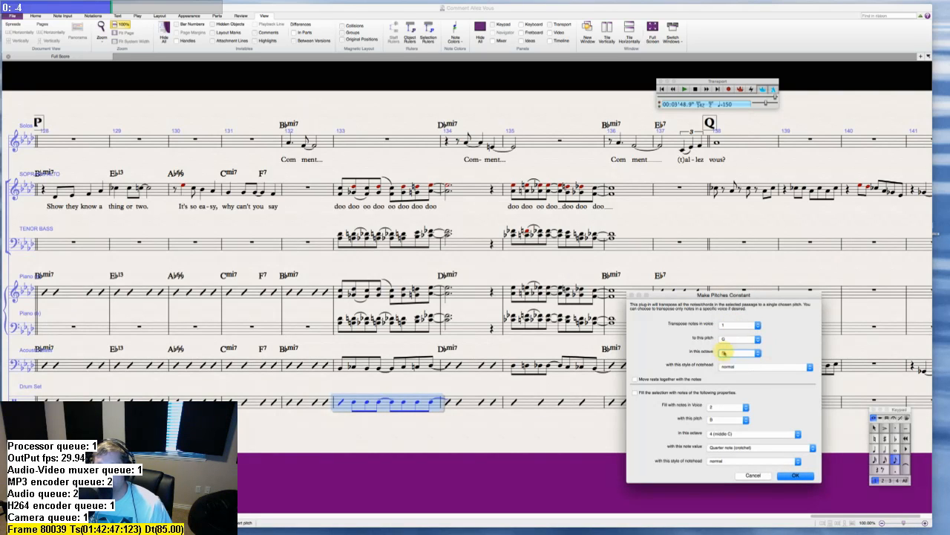
# - Move rests with the notes, fill voice 2 with quarter notes on B, octave 4, using the beat without stem notehead, and apply
pyautogui.click(635, 380)
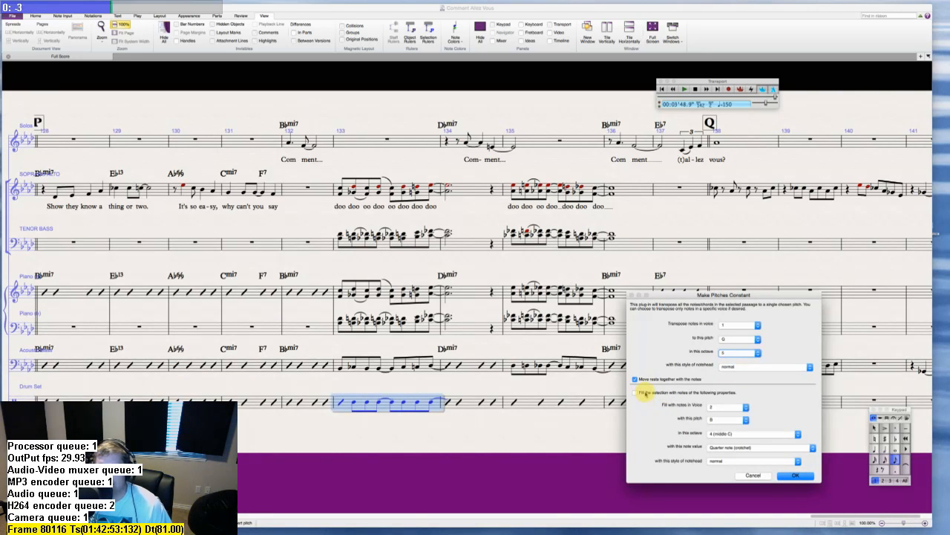
pyautogui.click(635, 392)
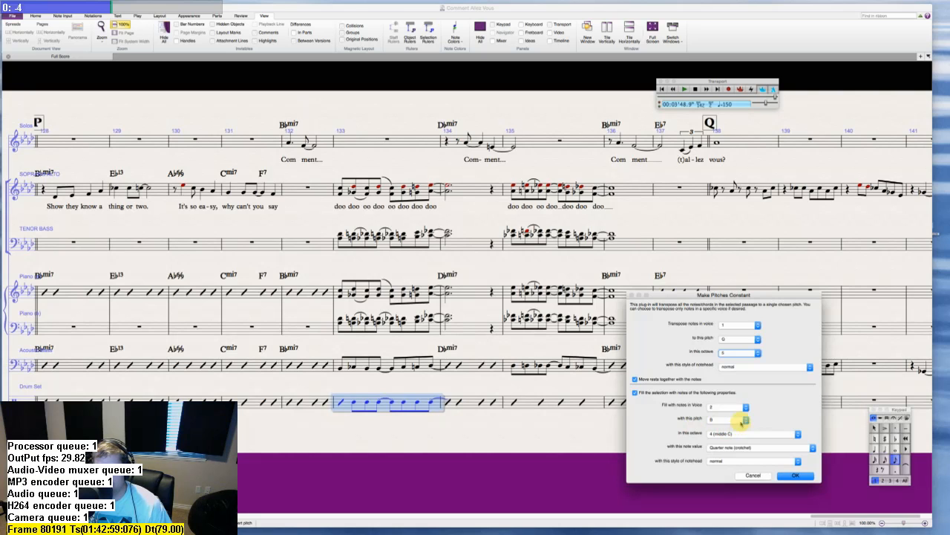
pyautogui.click(724, 461)
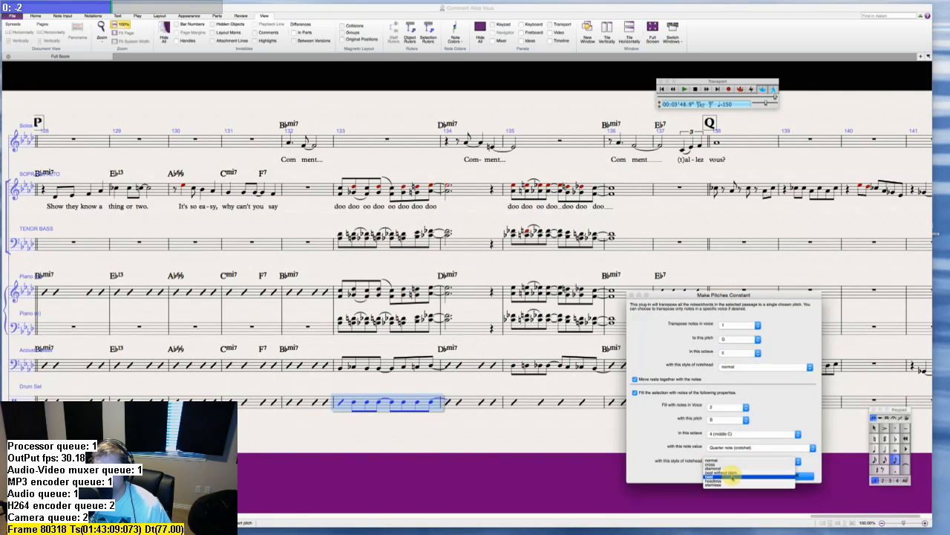
pyautogui.click(731, 474)
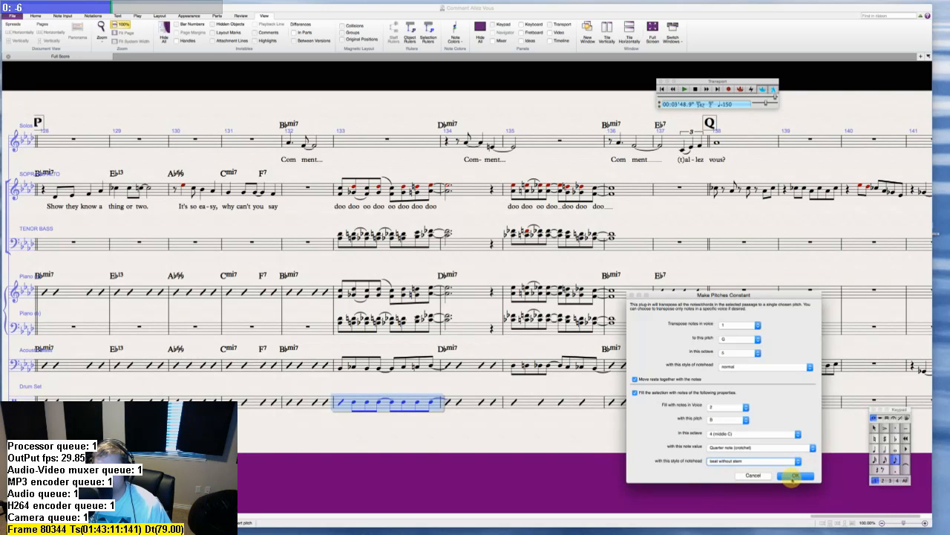
pyautogui.click(804, 475)
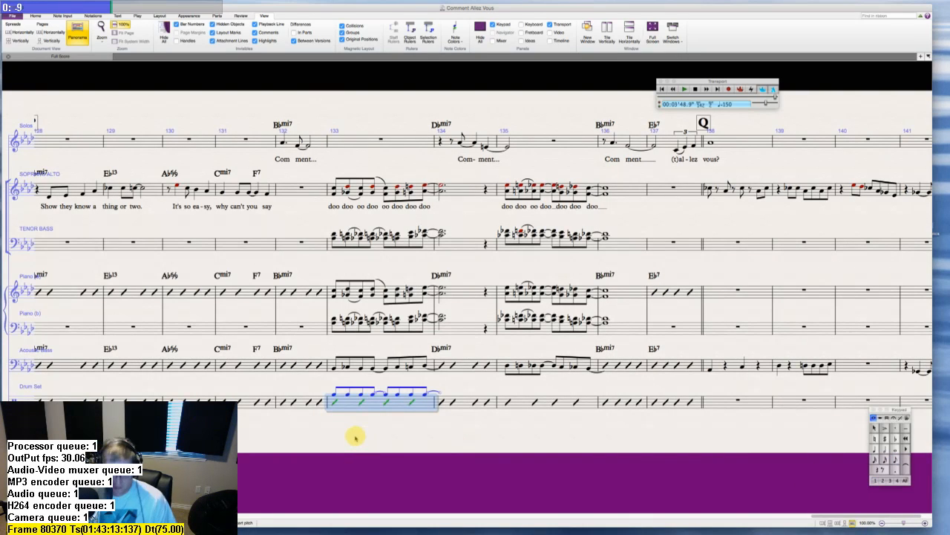
# - Filter the voice 1 notes in Drum Set bar 133 and make them cue size
pyautogui.click(37, 16)
pyautogui.click(245, 33)
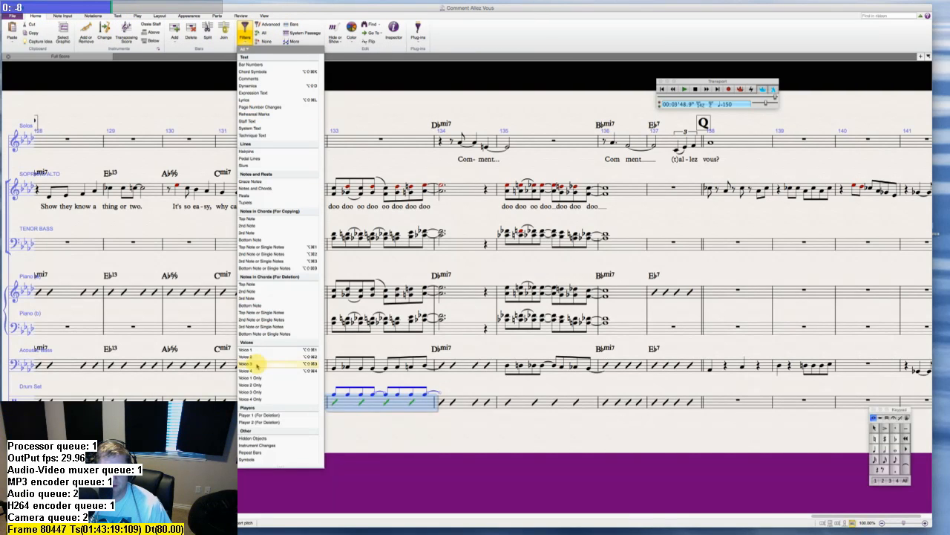
pyautogui.click(251, 357)
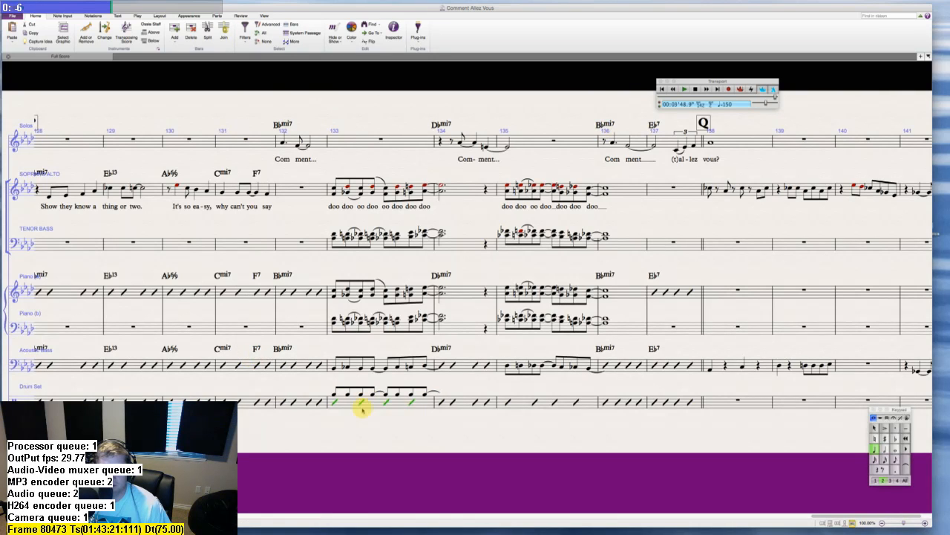
pyautogui.click(403, 404)
pyautogui.click(245, 33)
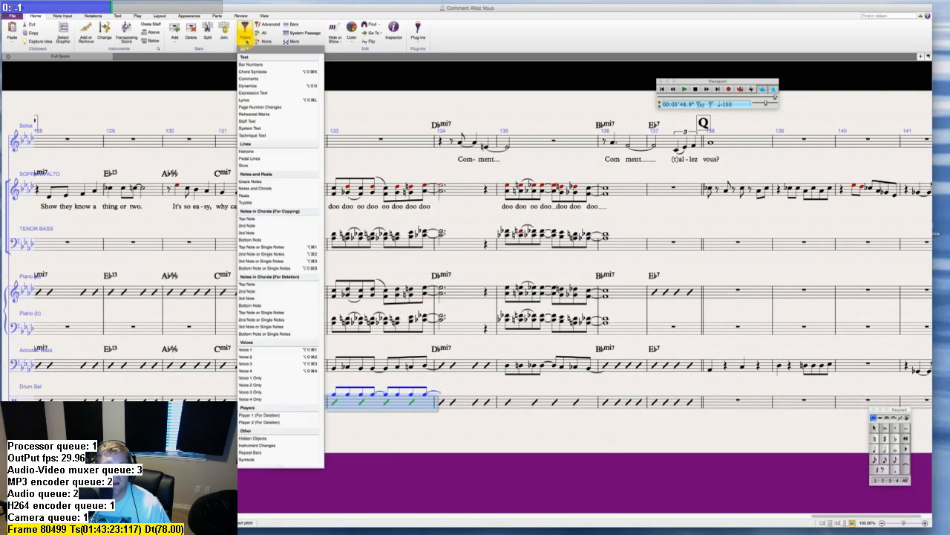
pyautogui.click(269, 350)
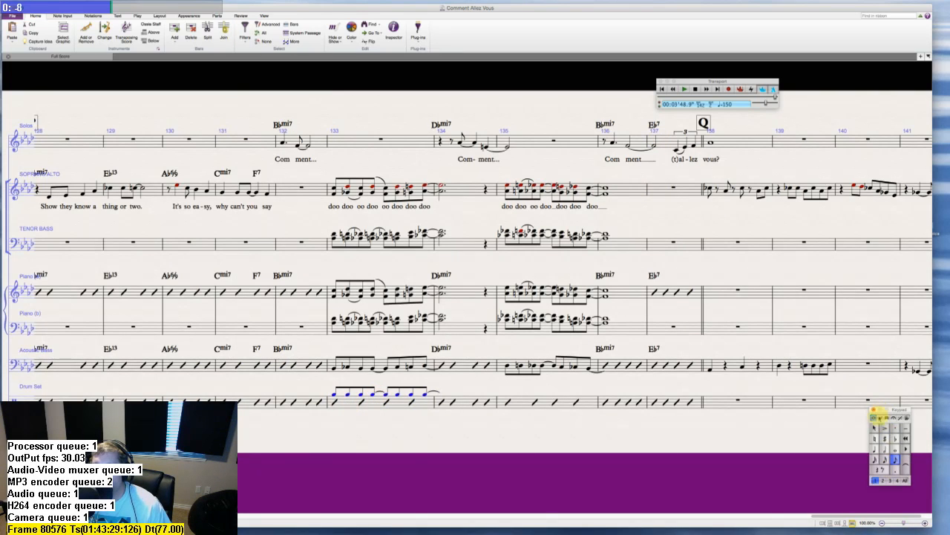
pyautogui.click(881, 418)
pyautogui.click(905, 461)
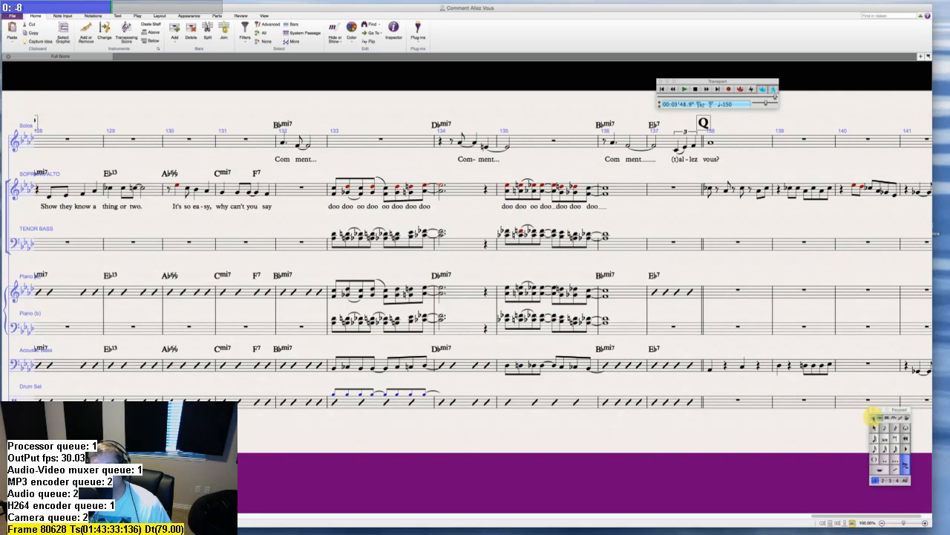
pyautogui.click(874, 418)
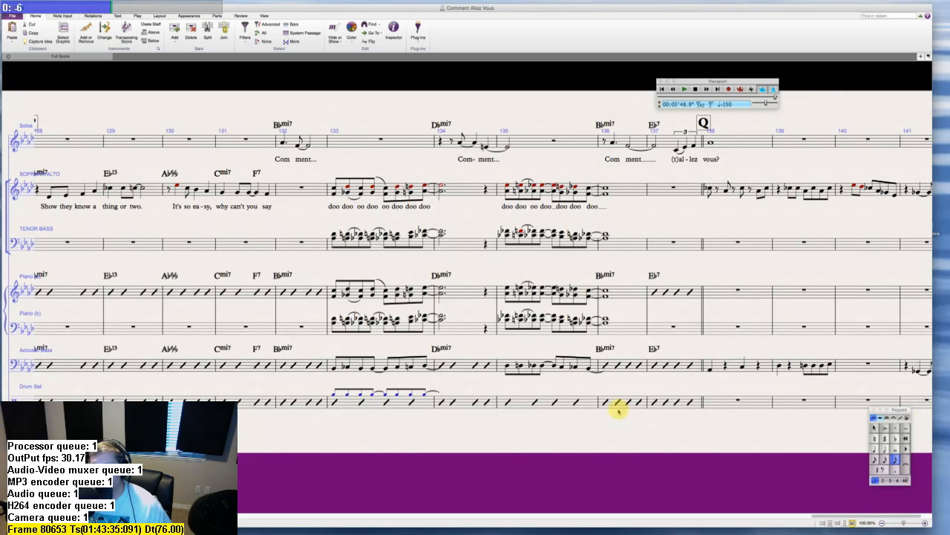
# - Copy Drum Set bar 133, with its cue rhythm and slashes, to bar 135
pyautogui.click(401, 405)
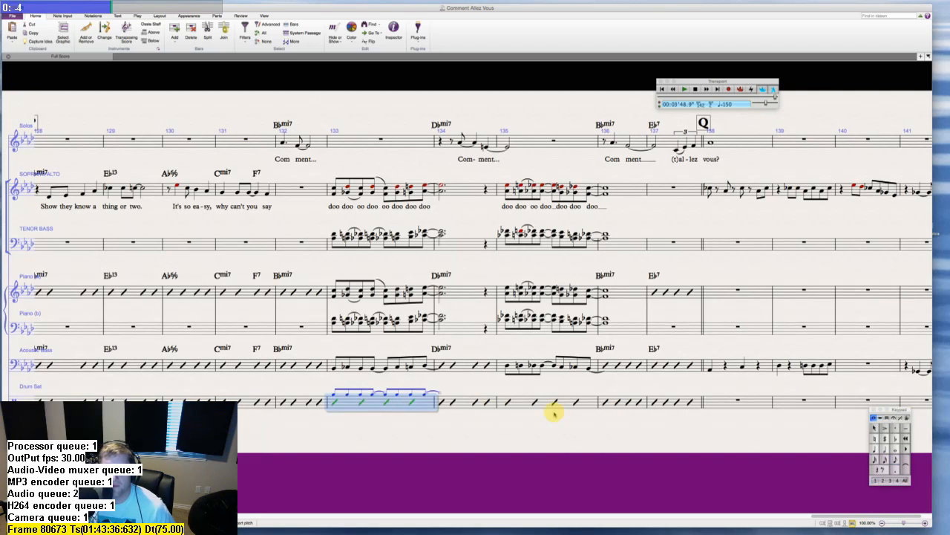
pyautogui.click(511, 403)
pyautogui.hscroll(2, 524, 449)
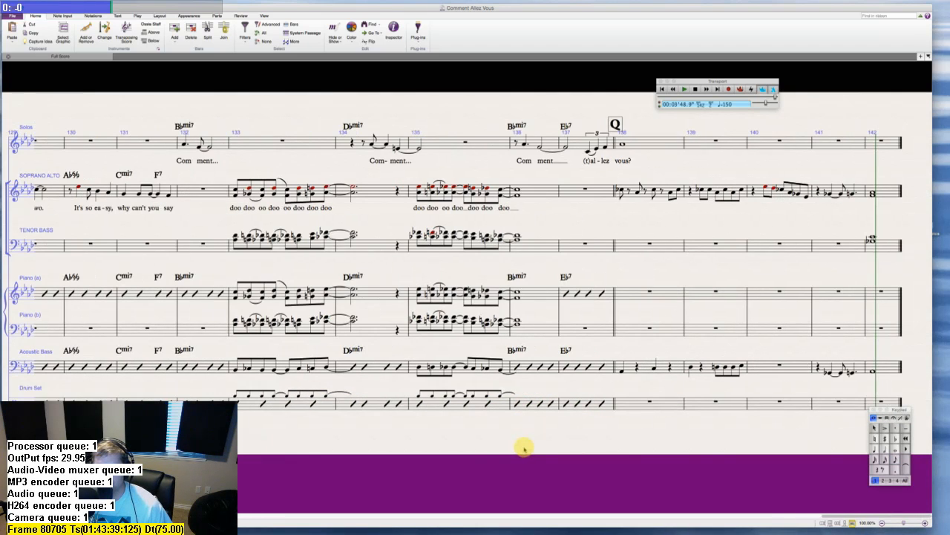
# - Review the Piano, Acoustic Bass and Drum Set staves from before rehearsal mark O through the final bars after Q
pyautogui.scroll(2, 524, 449)
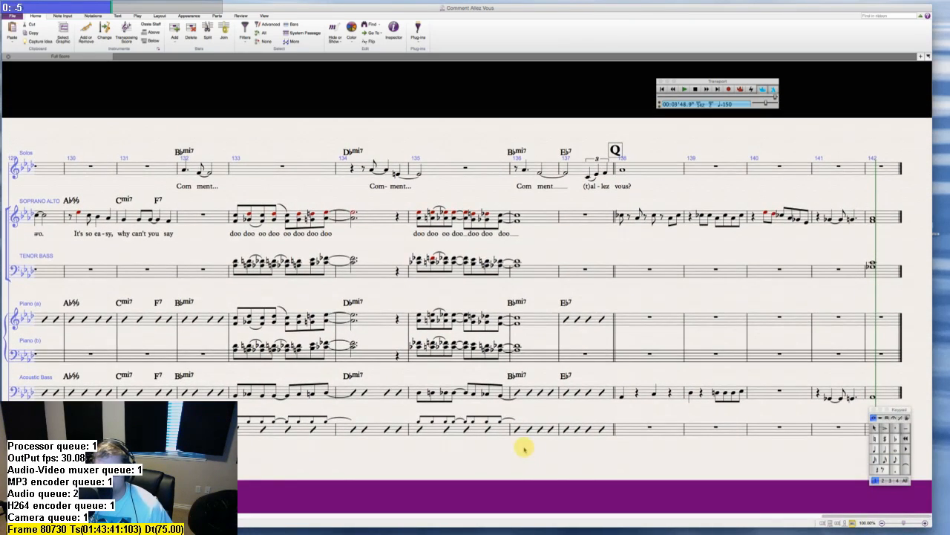
pyautogui.scroll(-2, 525, 448)
pyautogui.hscroll(-2, 524, 448)
pyautogui.scroll(1, 524, 449)
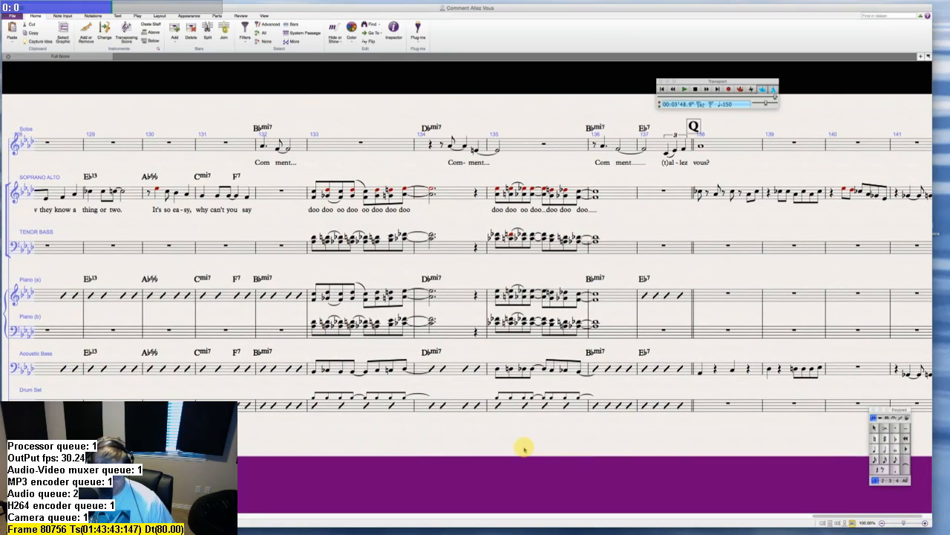
pyautogui.hscroll(-6, 543, 445)
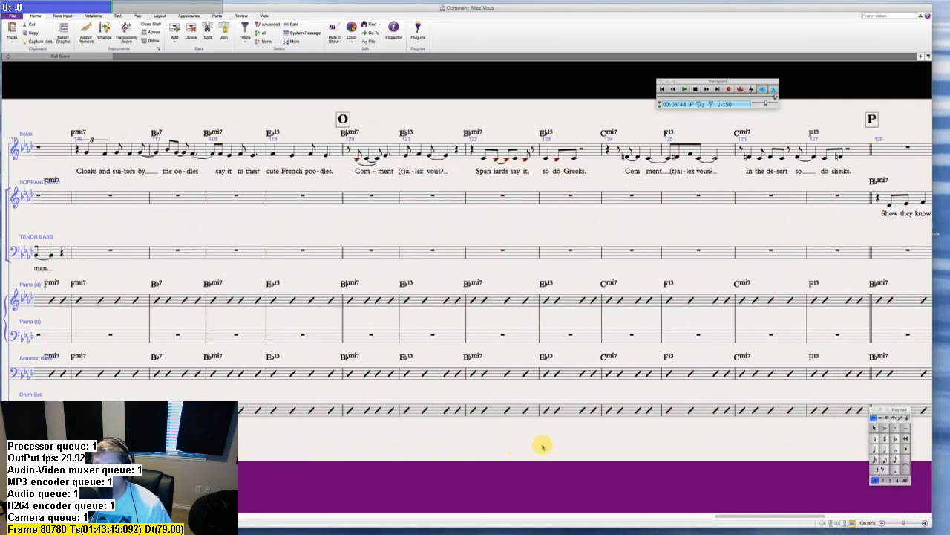
pyautogui.hscroll(6, 543, 446)
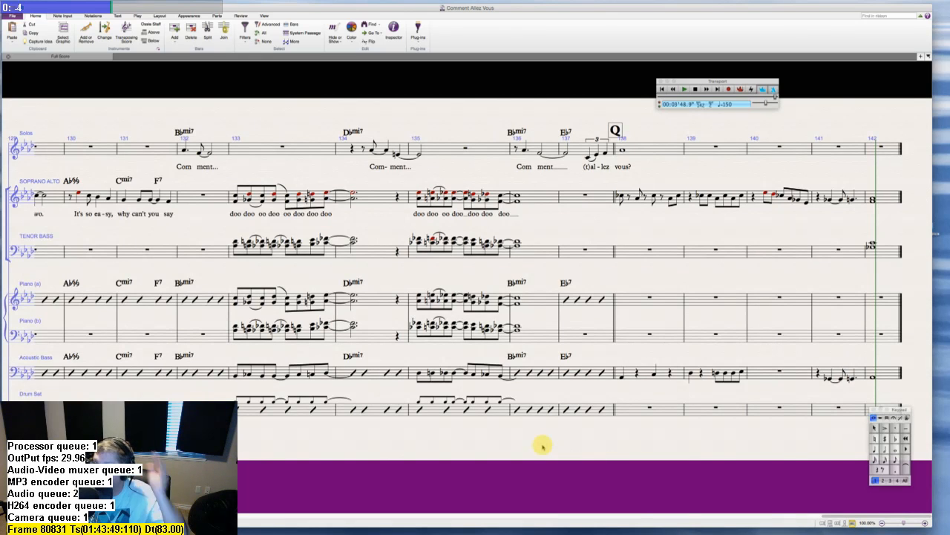
pyautogui.hscroll(-2, 543, 447)
pyautogui.scroll(1, 543, 447)
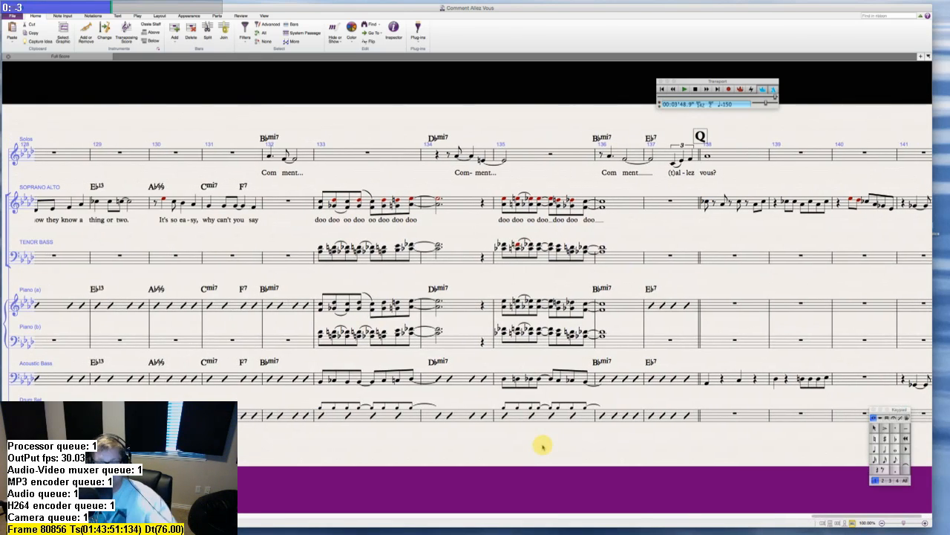
pyautogui.hscroll(2, 542, 447)
pyautogui.hscroll(-3, 543, 446)
pyautogui.scroll(1, 542, 445)
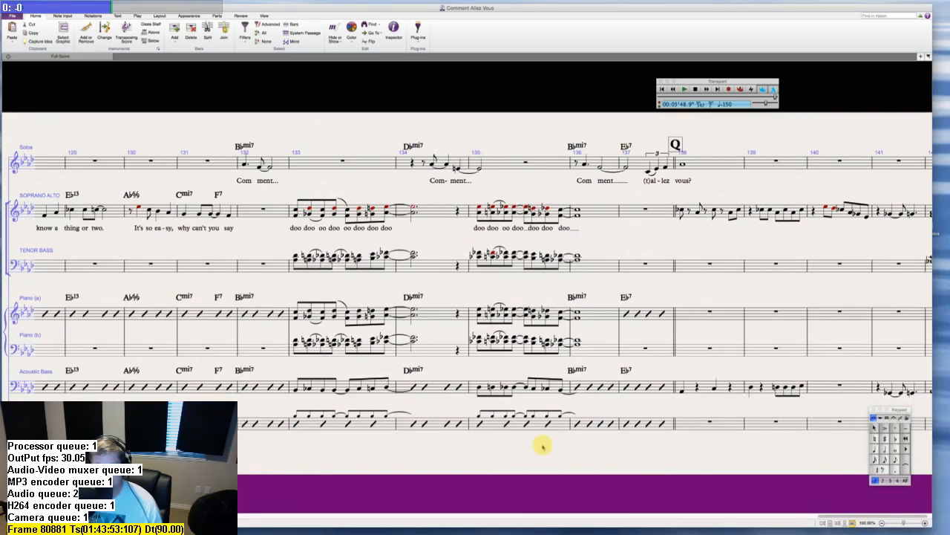
pyautogui.hscroll(-4, 543, 446)
pyautogui.scroll(-1, 542, 446)
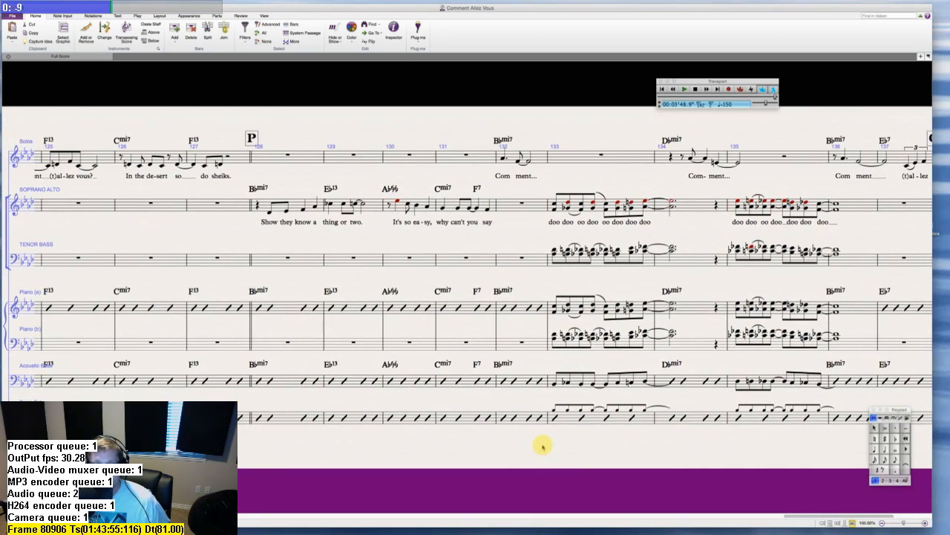
pyautogui.hscroll(6, 543, 446)
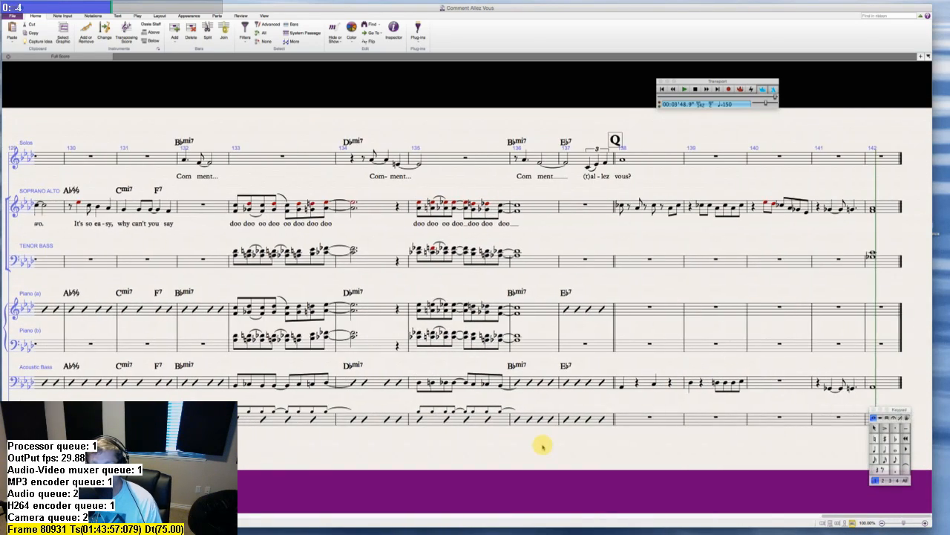
pyautogui.hscroll(-1, 543, 446)
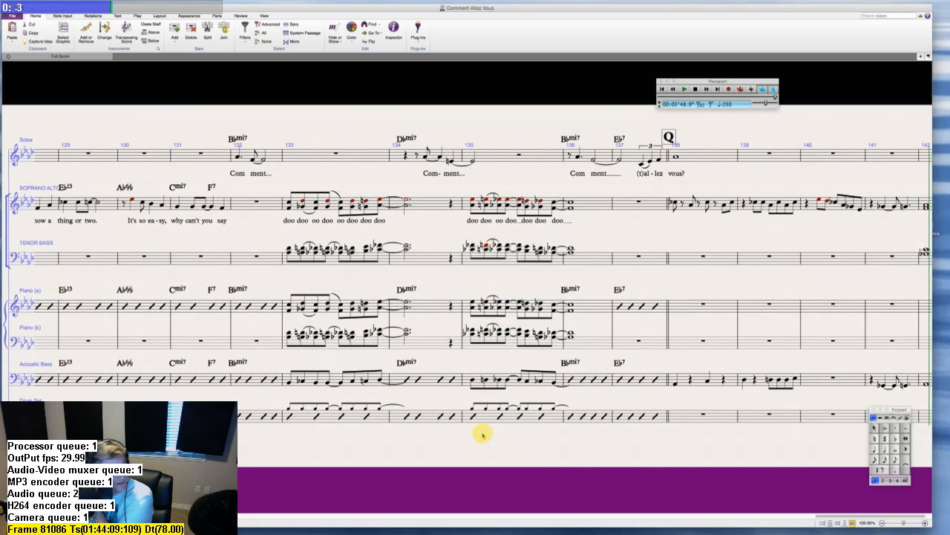
pyautogui.hscroll(-3, 482, 435)
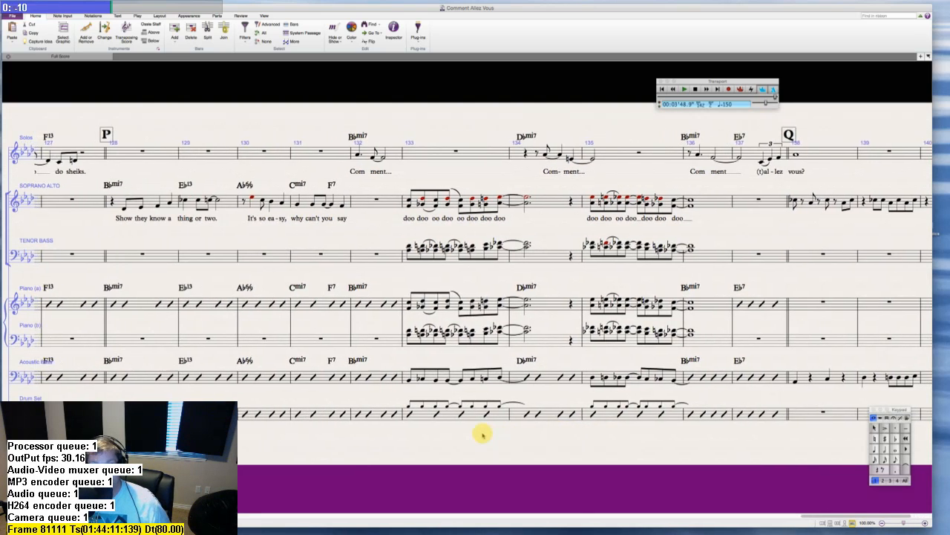
pyautogui.hscroll(4, 483, 435)
pyautogui.hscroll(-3, 483, 436)
pyautogui.hscroll(-10, 483, 435)
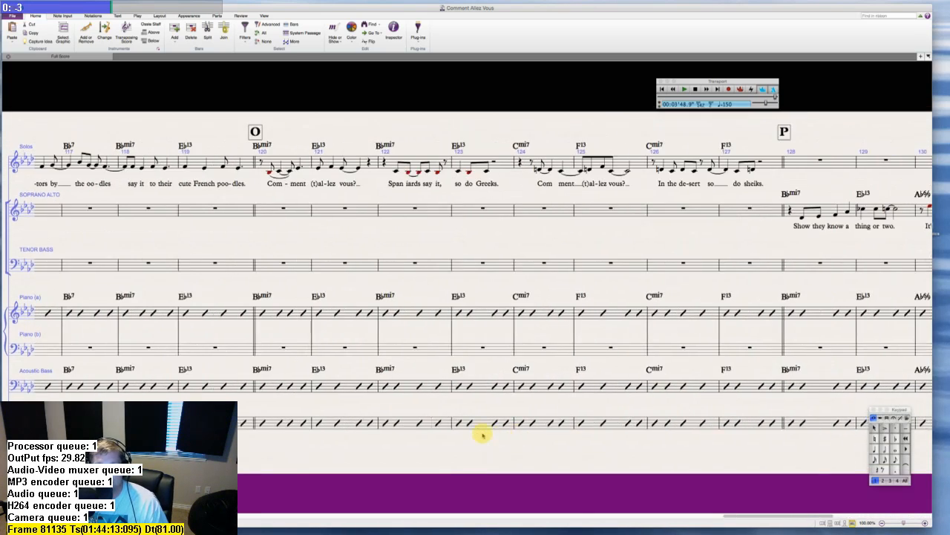
# - Add the text "walk" below the Acoustic Bass staff at rehearsal mark M and copy it below the Drum Set staff
pyautogui.hscroll(-10, 483, 435)
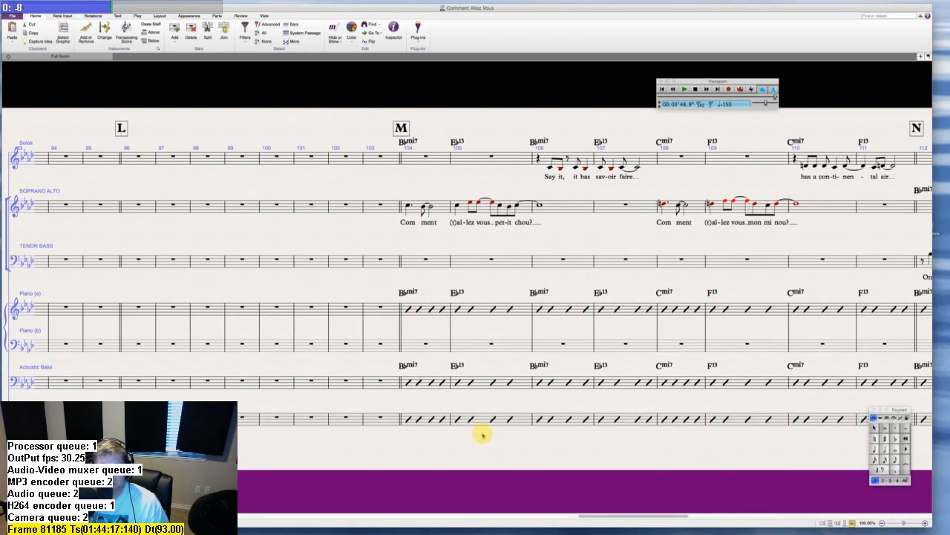
pyautogui.hscroll(3, 482, 435)
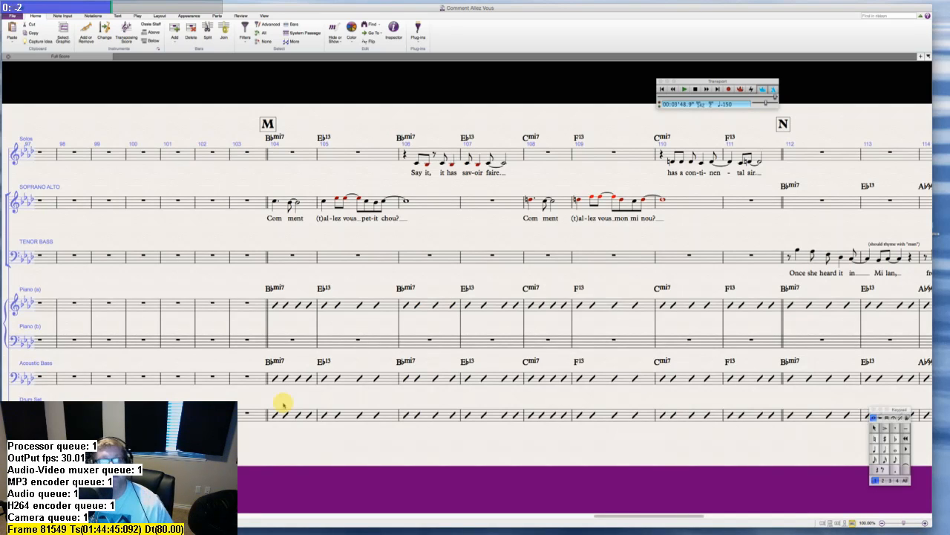
pyautogui.hscroll(1, 283, 405)
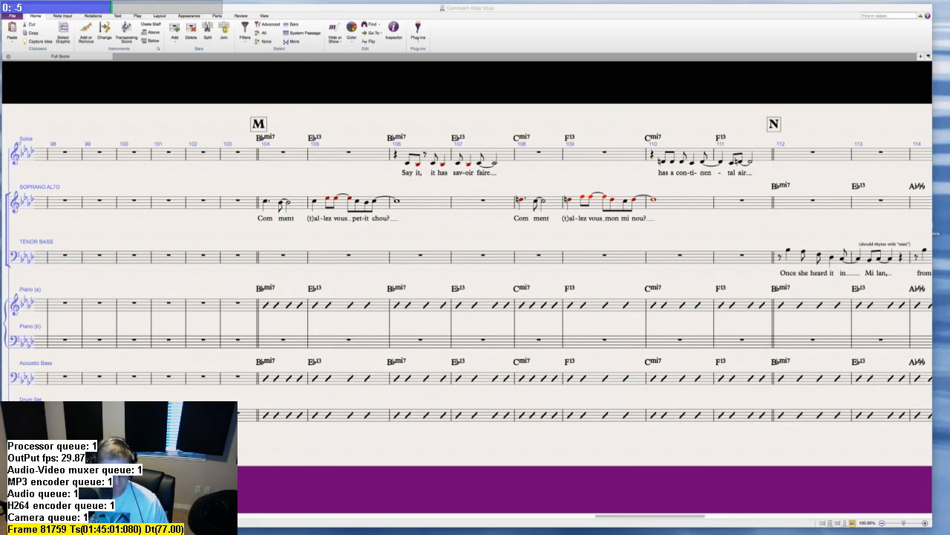
pyautogui.click(469, 9)
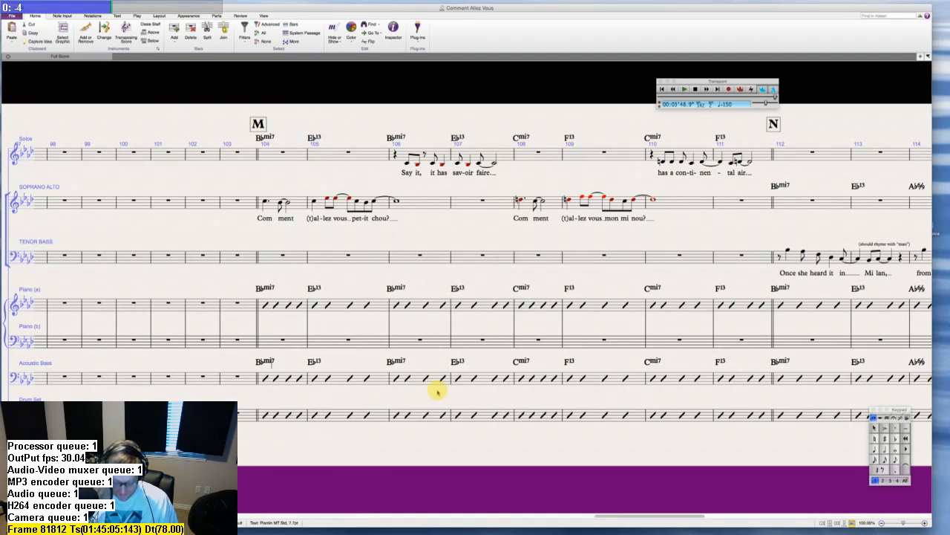
pyautogui.write('walk')
pyautogui.press('Escape')
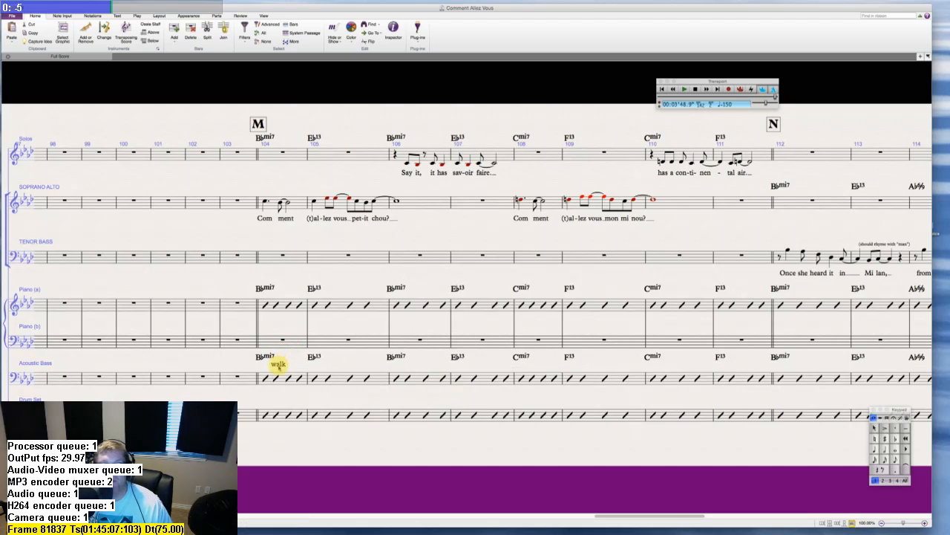
pyautogui.moveTo(280, 366); pyautogui.dragTo(267, 390)
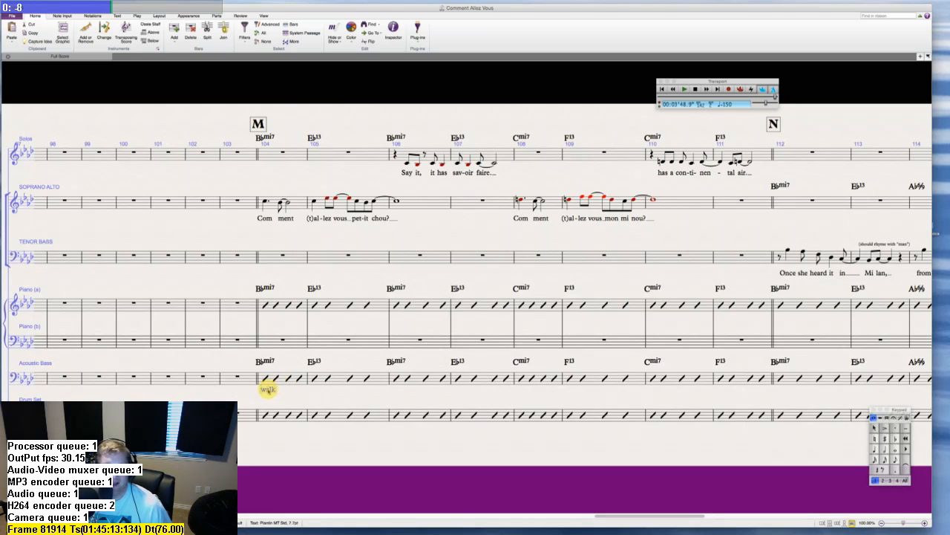
pyautogui.keyDown('alt'); pyautogui.click(262, 430); pyautogui.keyUp('alt')
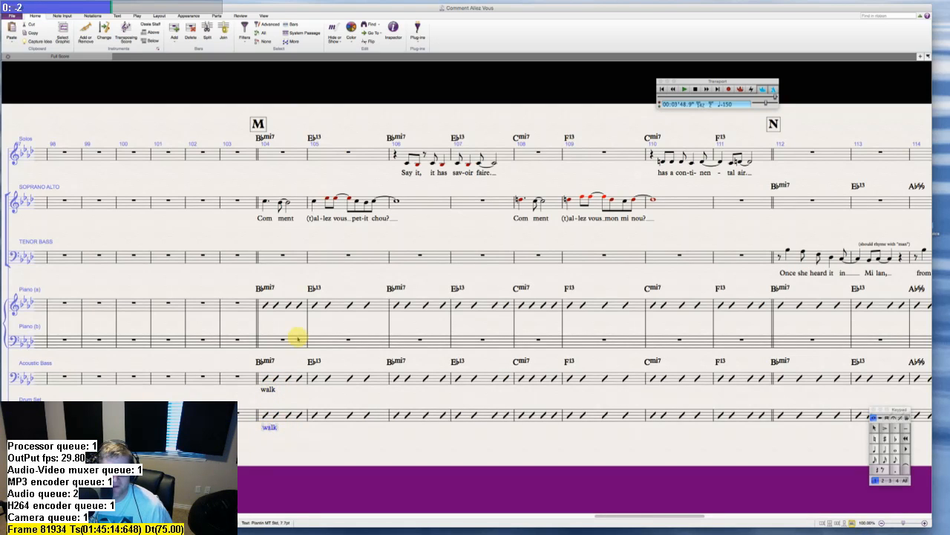
# - Copy the "walk" text below the Piano (a) staff at rehearsal mark M and change the copy to "bass walks"
pyautogui.keyDown('alt'); pyautogui.click(263, 318); pyautogui.keyUp('alt')
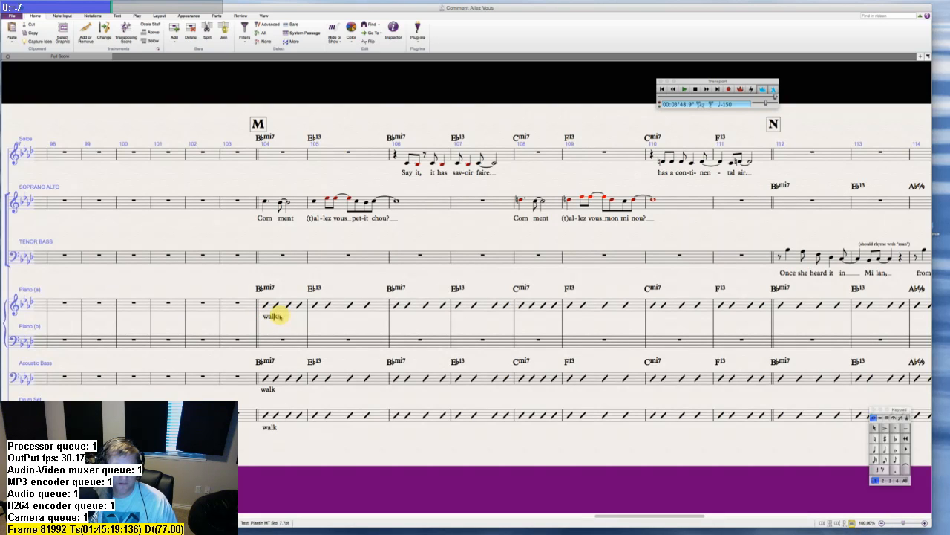
pyautogui.write('bass')
pyautogui.click(379, 317)
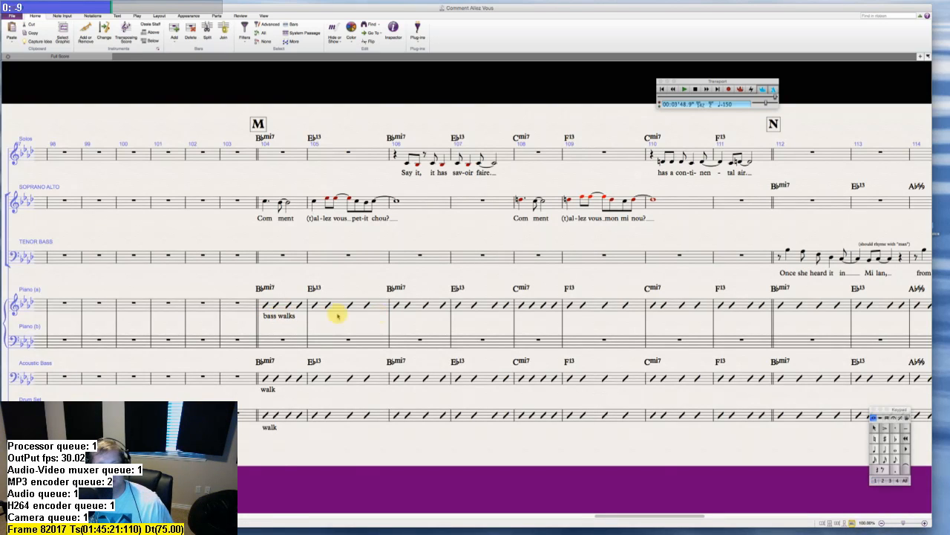
pyautogui.click(281, 316)
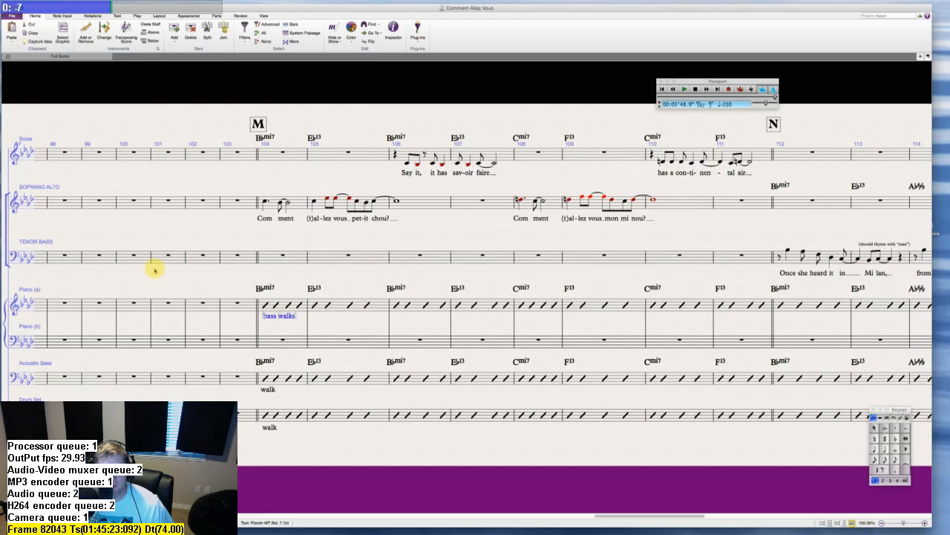
pyautogui.press('Escape')
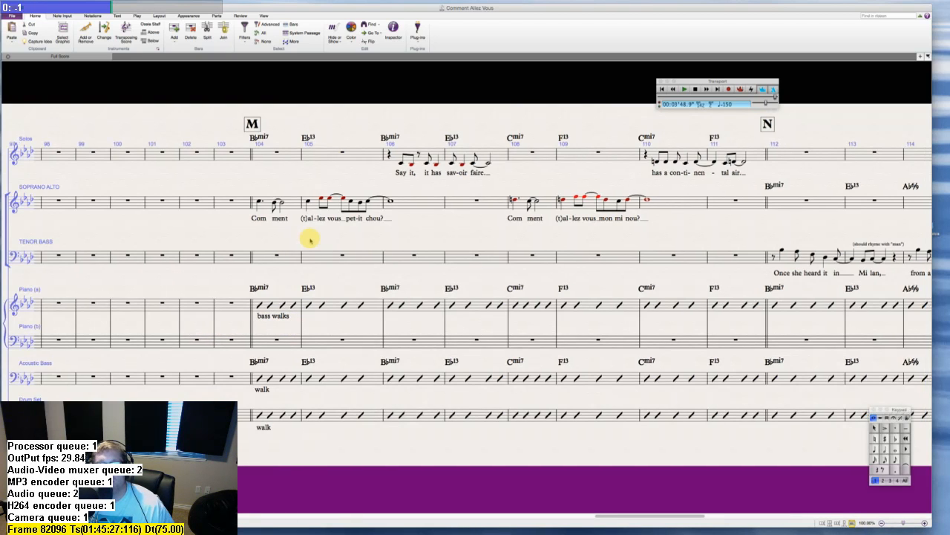
# - Review the vocal and rhythm section staves from rehearsal mark M through the final bars after Q
pyautogui.hscroll(3, 311, 239)
pyautogui.hscroll(3, 311, 239)
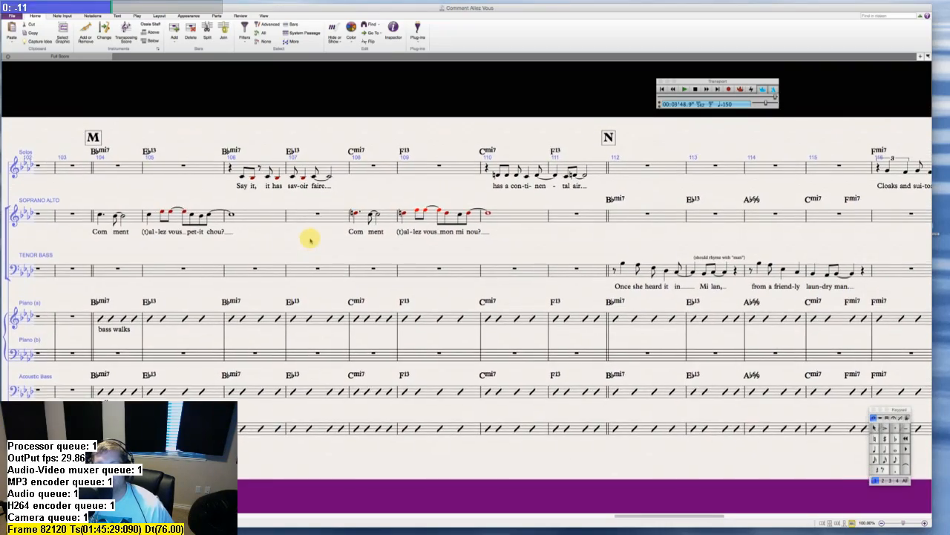
pyautogui.hscroll(10, 311, 239)
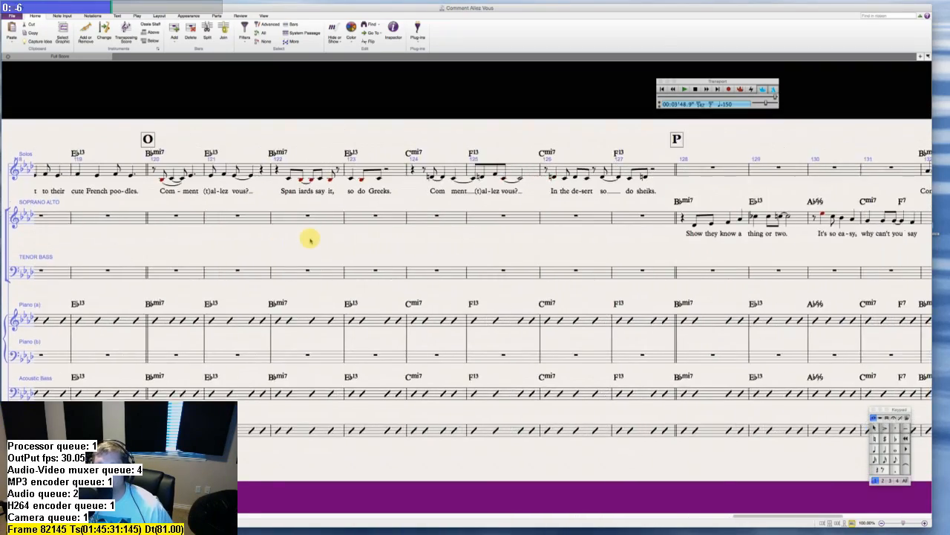
pyautogui.hscroll(5, 310, 239)
pyautogui.hscroll(-20, 310, 239)
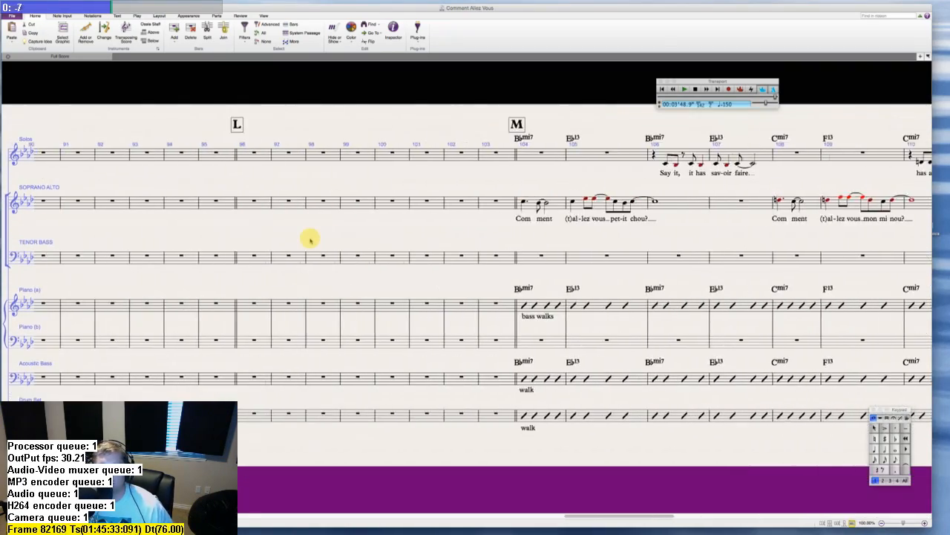
pyautogui.hscroll(3, 310, 240)
pyautogui.hscroll(3, 311, 239)
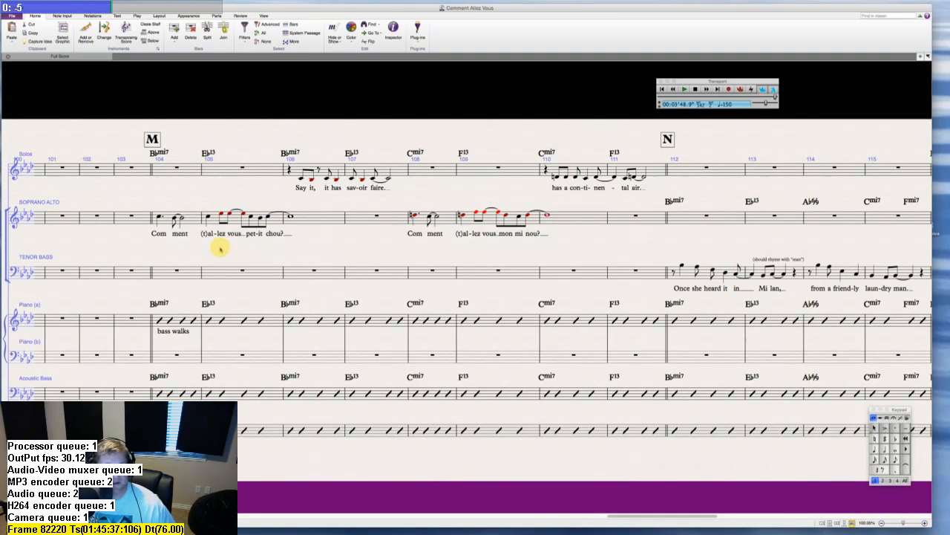
pyautogui.press('super+Tab')
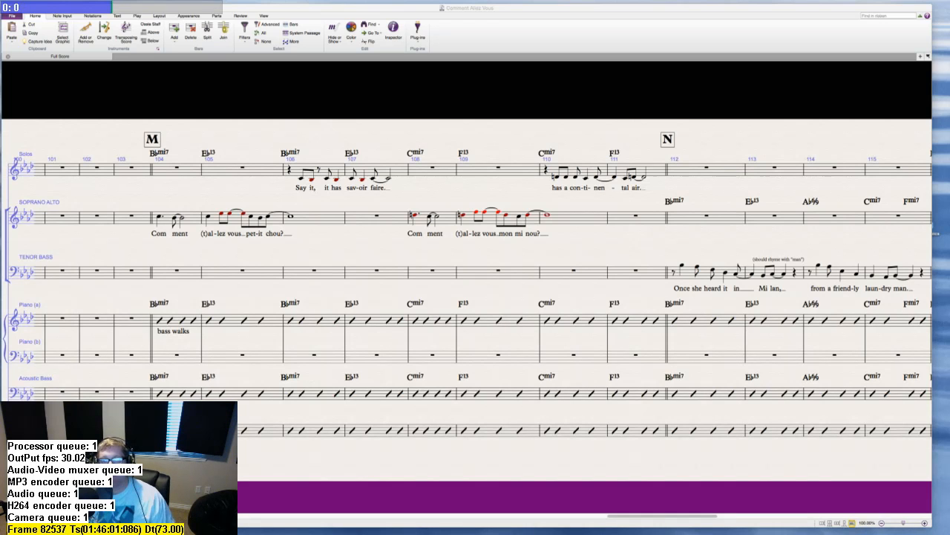
pyautogui.hscroll(3, 677, 236)
pyautogui.hscroll(10, 677, 236)
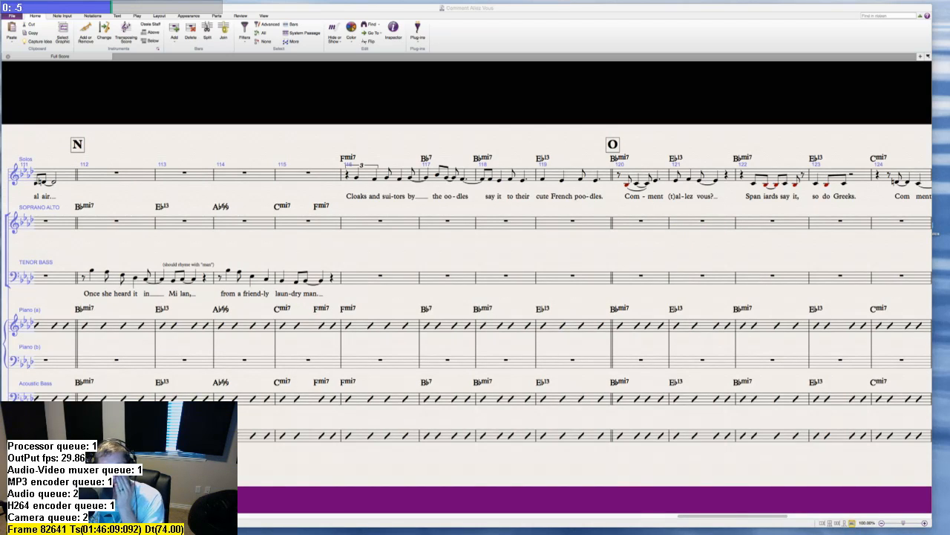
pyautogui.hscroll(8, 708, 276)
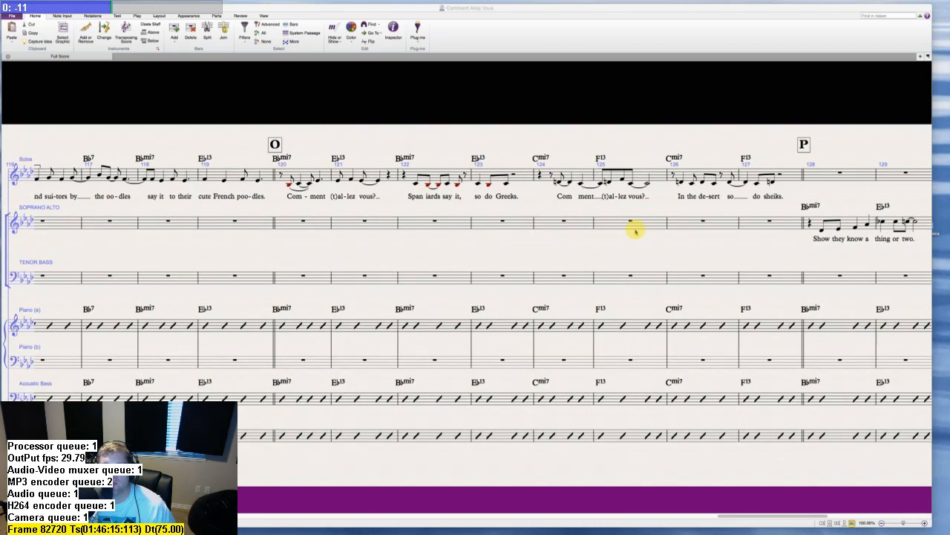
pyautogui.hscroll(3, 613, 257)
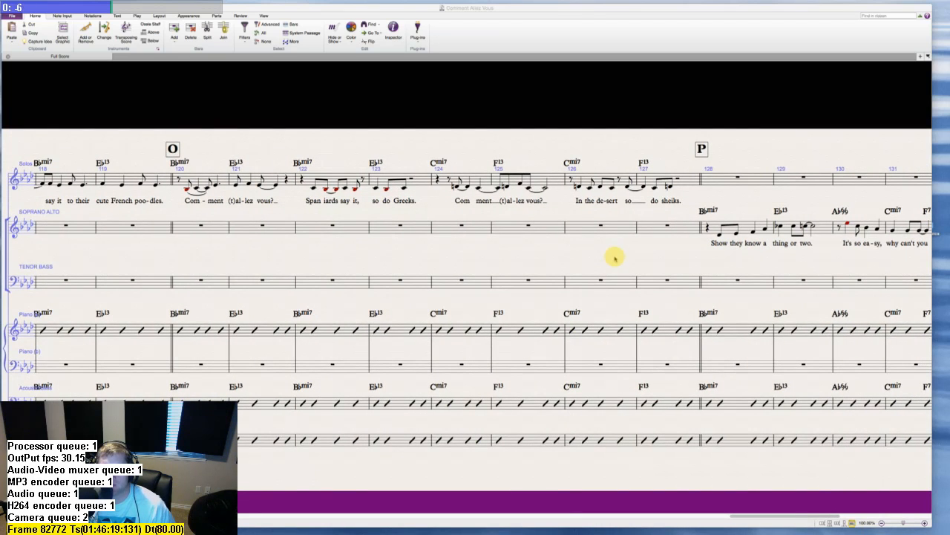
pyautogui.hscroll(4, 615, 258)
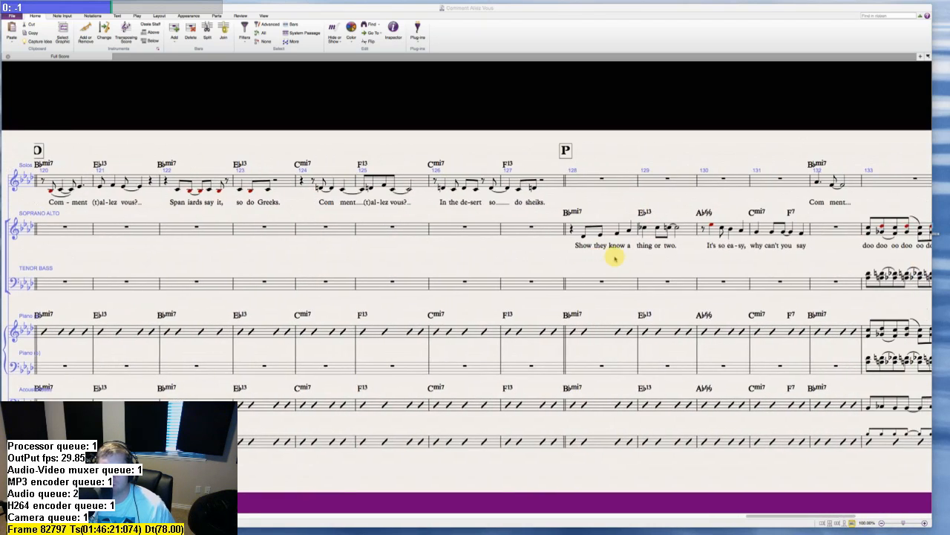
pyautogui.hscroll(5, 614, 258)
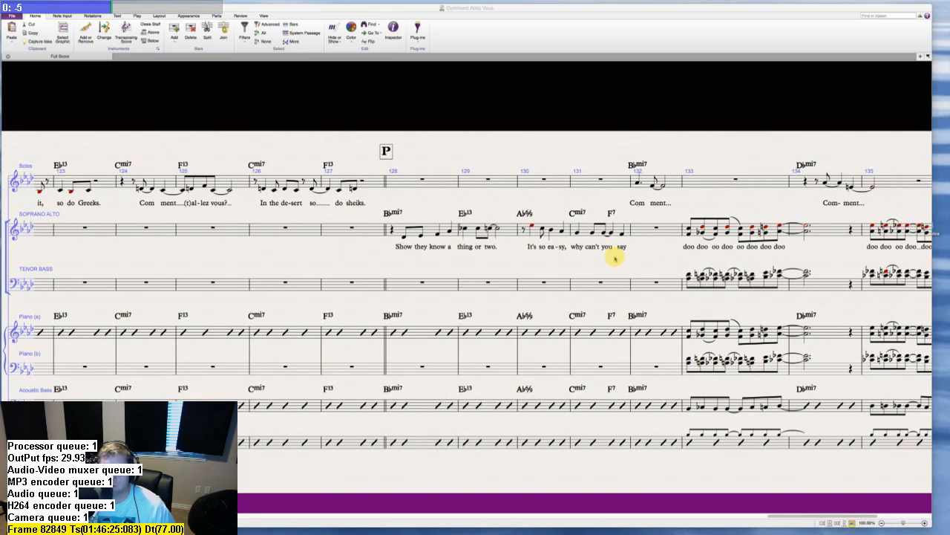
pyautogui.hscroll(1, 615, 258)
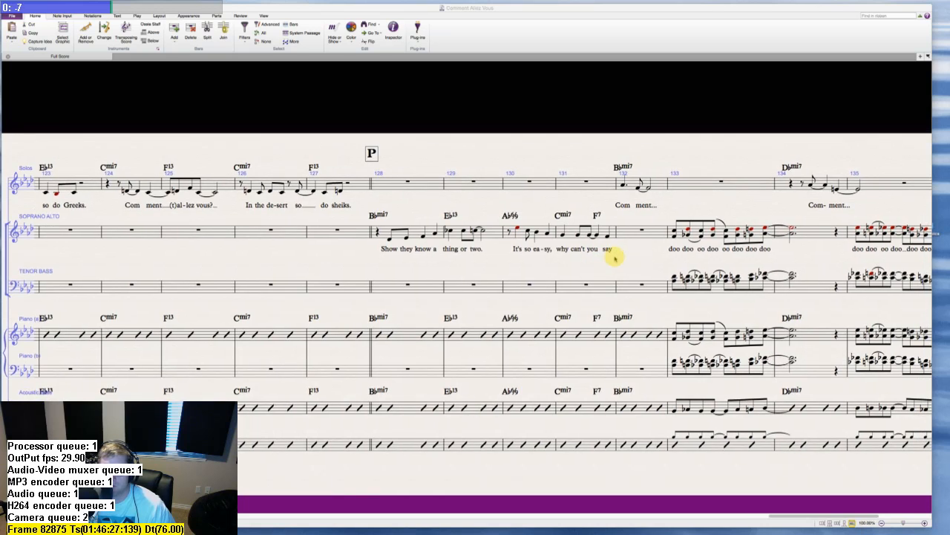
pyautogui.hscroll(8, 616, 258)
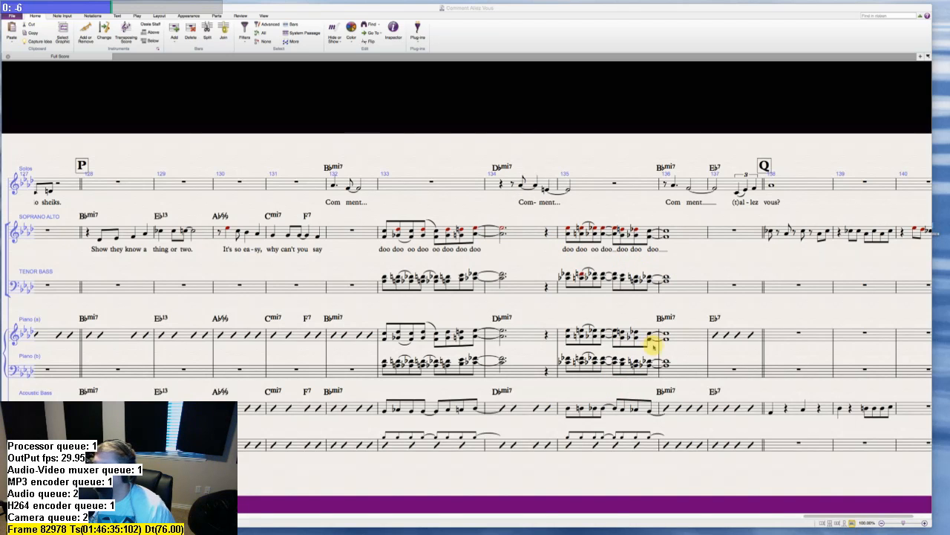
pyautogui.hscroll(4, 701, 290)
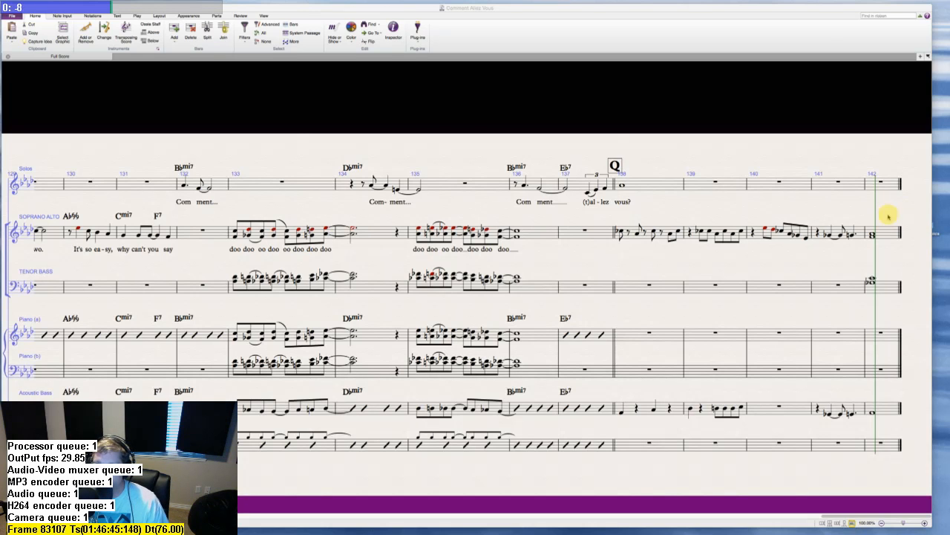
pyautogui.hscroll(-5, 830, 261)
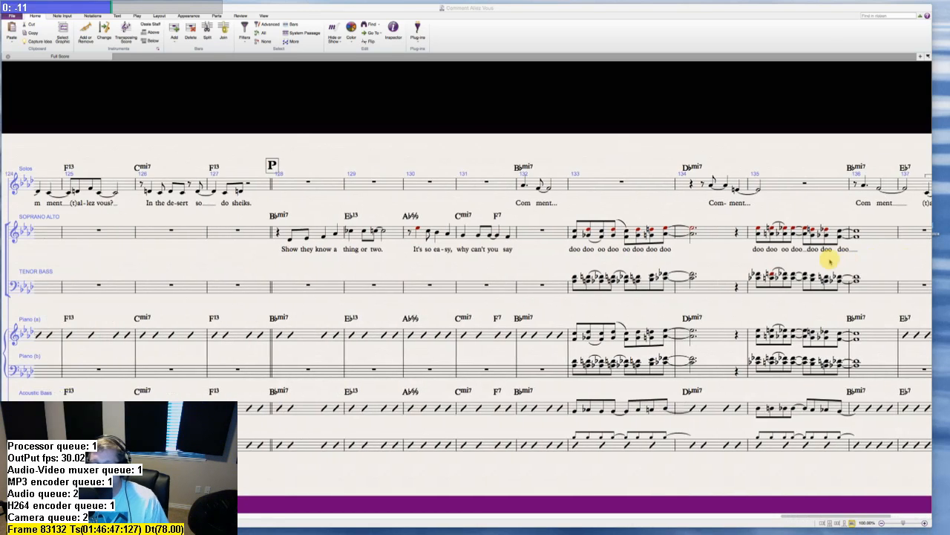
pyautogui.hscroll(5, 830, 262)
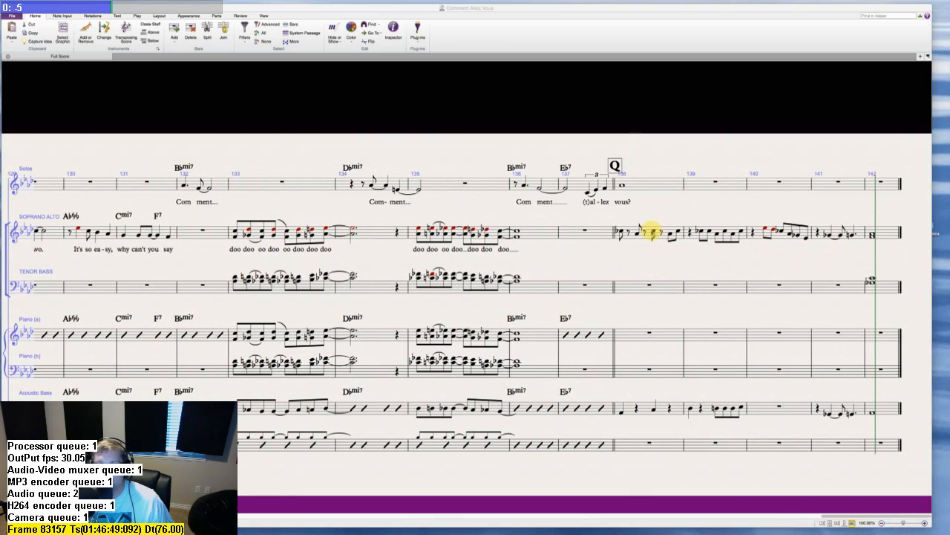
# - Copy Soprano Alto bars 138 to 140 into the Tenor Bass staff, starting at rehearsal mark Q
pyautogui.click(651, 232)
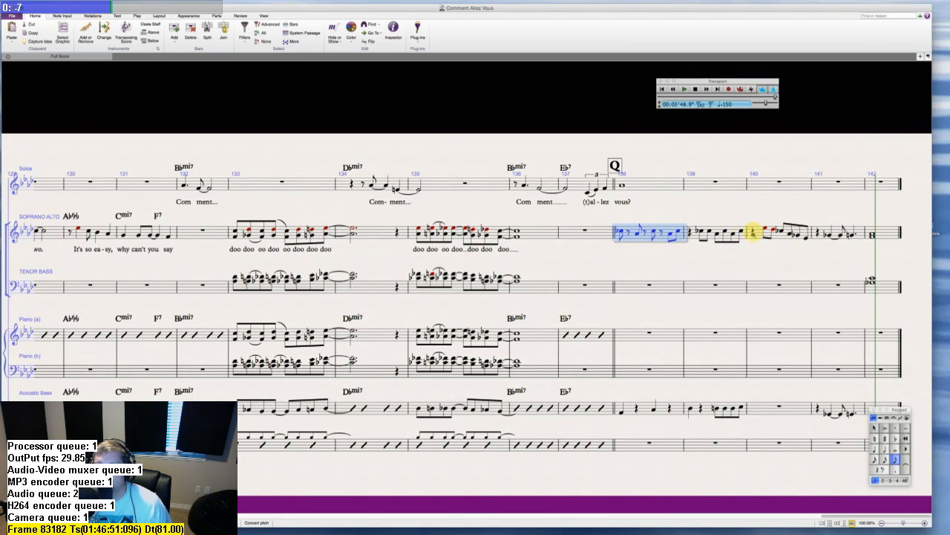
pyautogui.keyDown('shift'); pyautogui.click(807, 237); pyautogui.keyUp('shift')
pyautogui.keyDown('alt'); pyautogui.click(628, 283); pyautogui.keyUp('alt')
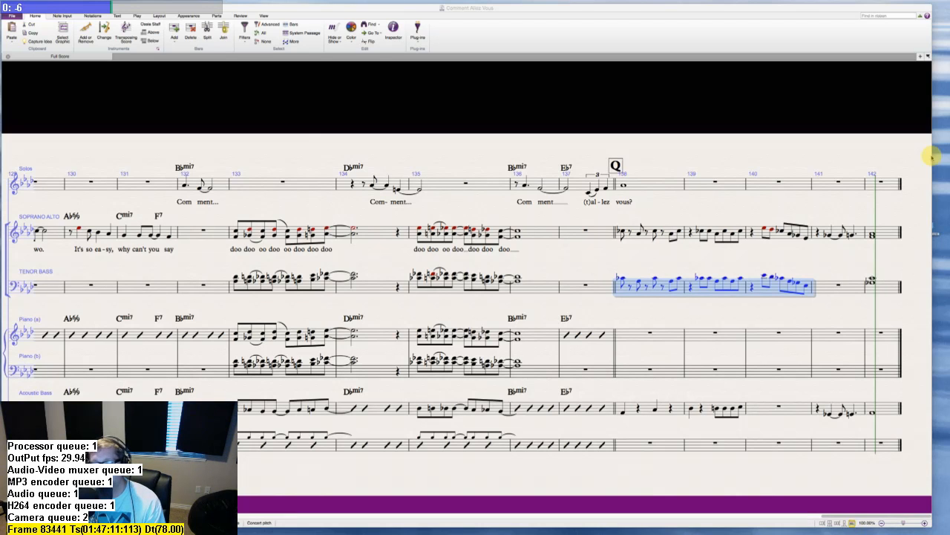
pyautogui.click(629, 264)
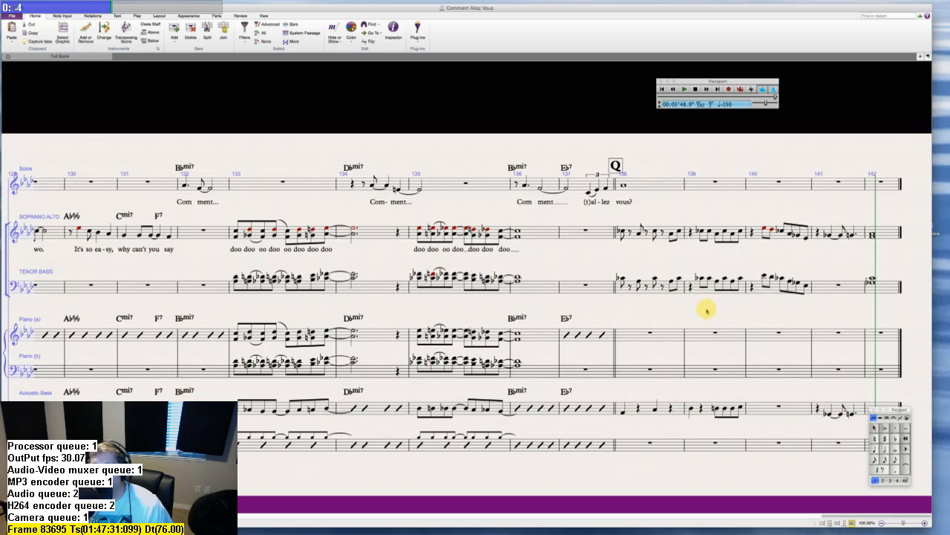
# - Add lower harmony notes to the melody in Soprano Alto bar 141, with a third below its last note
pyautogui.moveTo(763, 313); pyautogui.dragTo(632, 318)
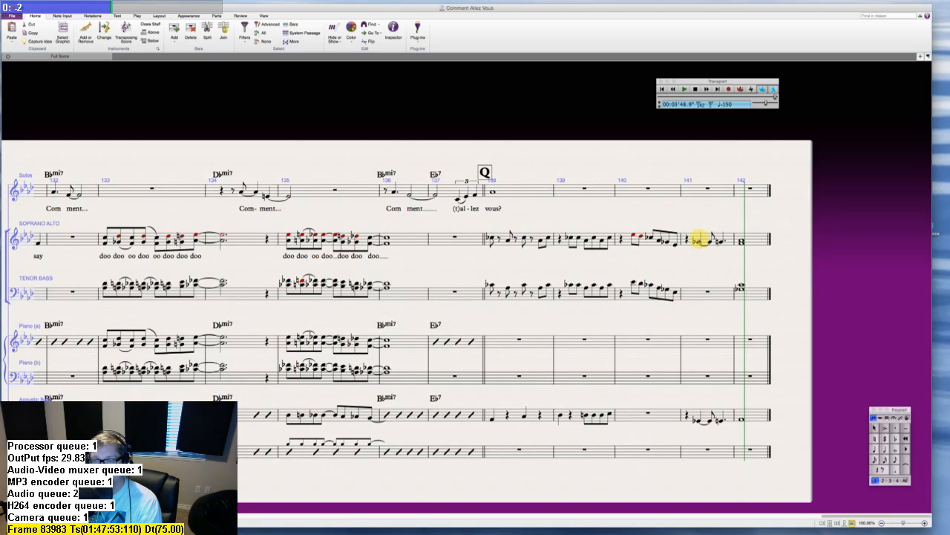
pyautogui.click(700, 239)
pyautogui.press('Right')
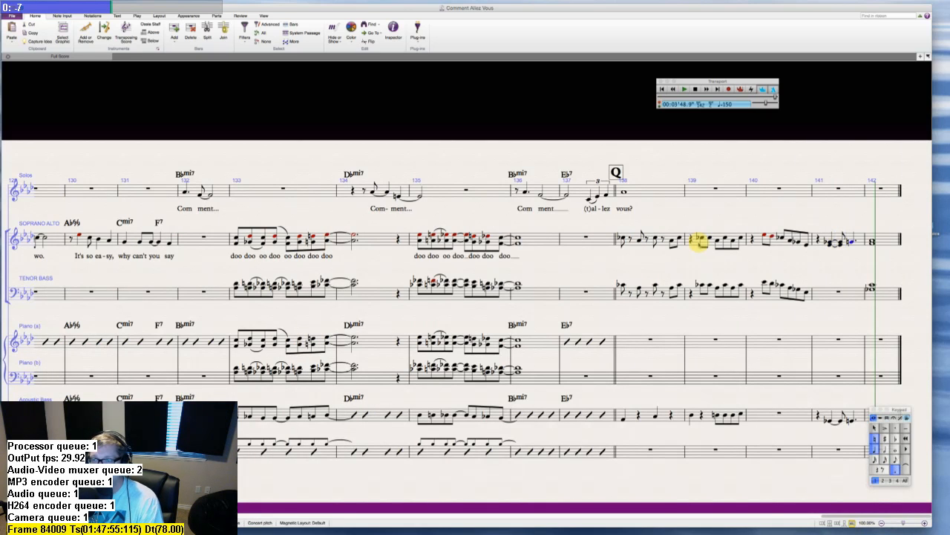
pyautogui.hotkey('shift', '3')
pyautogui.press('Escape')
pyautogui.press('Escape')
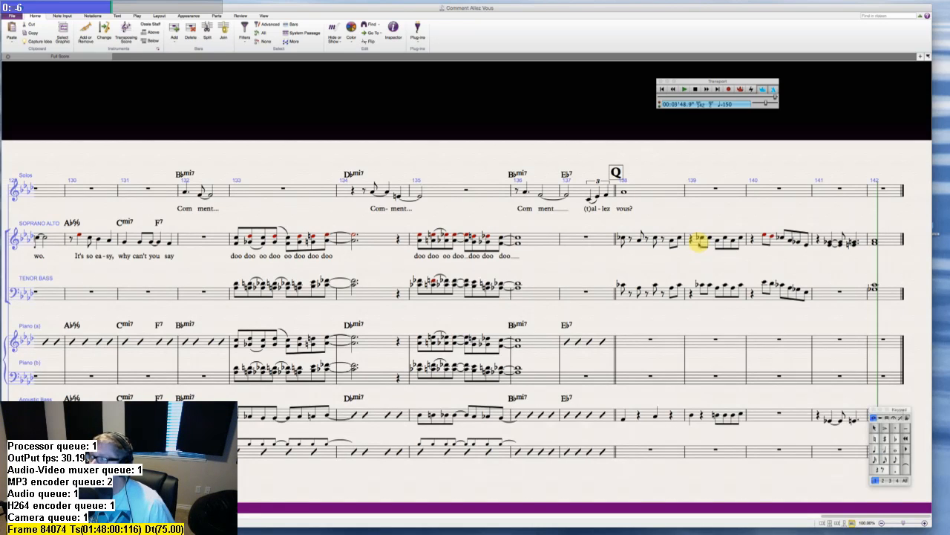
# - Fill Tenor Bass bar 141 with a quarter rest and two-note chords, ending on a dotted quarter
pyautogui.click(826, 291)
pyautogui.press('n')
pyautogui.press('KP_0')
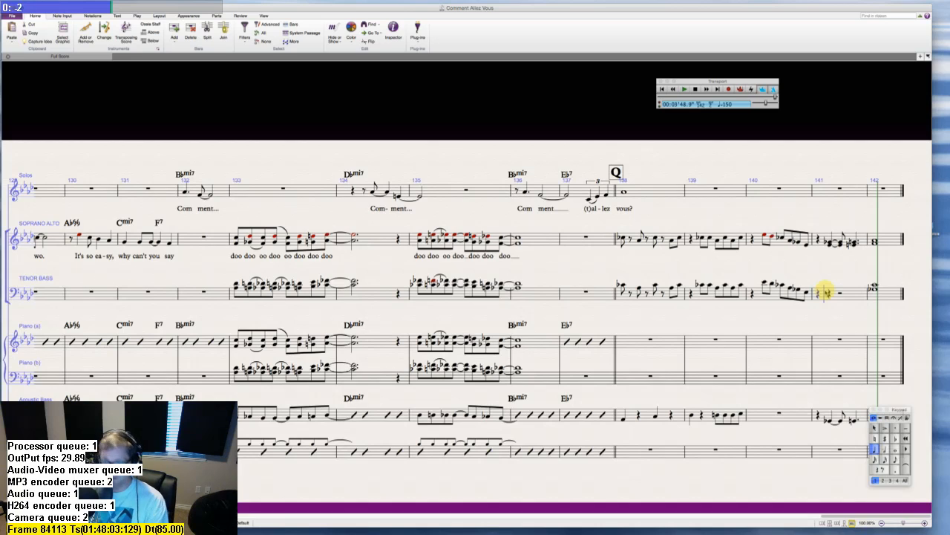
pyautogui.click(826, 292)
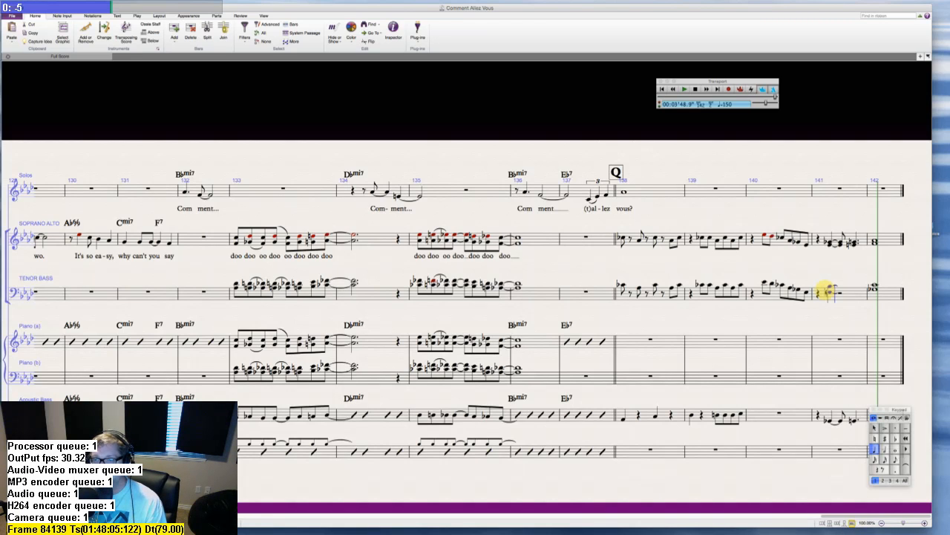
pyautogui.press('KP_3')
pyautogui.click(829, 290)
pyautogui.press('KP_4')
pyautogui.press('KP_Decimal')
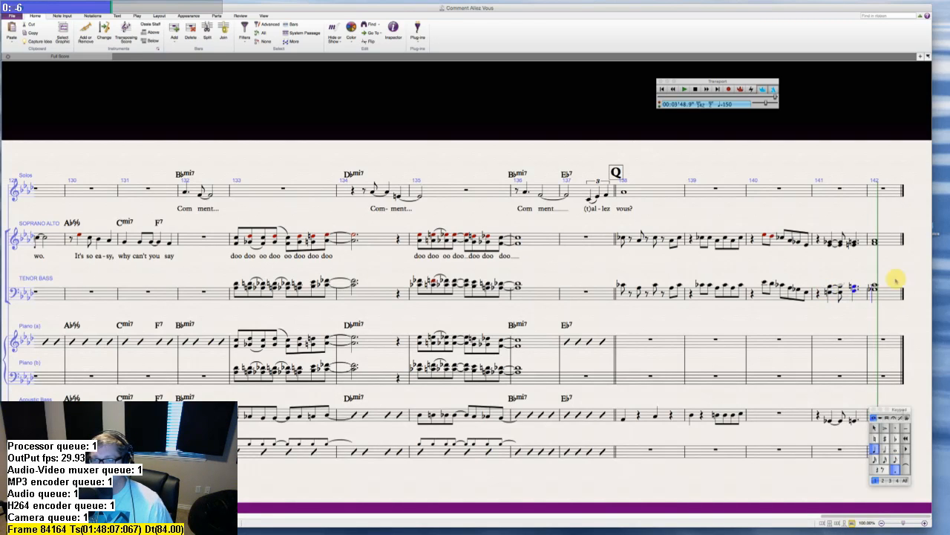
# - Copy Soprano Alto and Tenor Bass bars 141 and 142 into the two Piano staves at the same bars
pyautogui.press('Escape')
pyautogui.press('Escape')
pyautogui.scroll(-2, 847, 320)
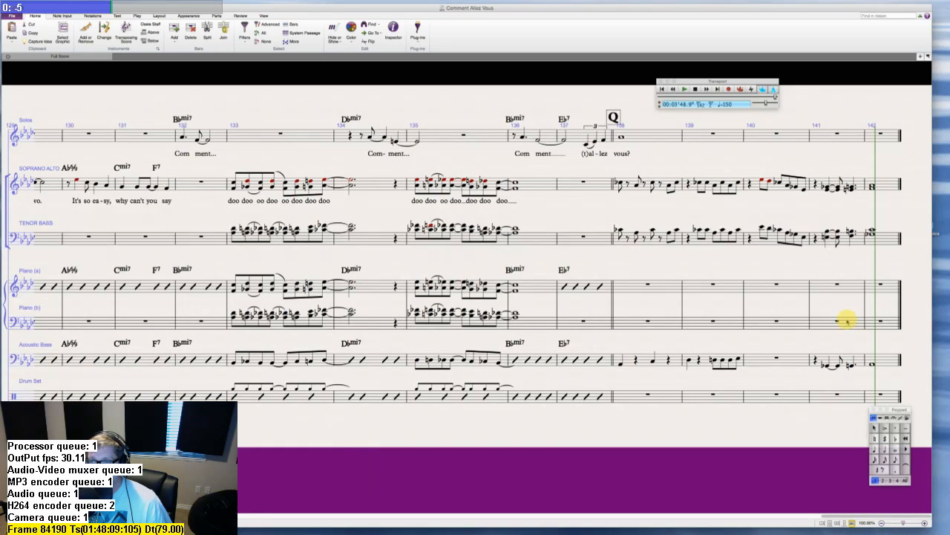
pyautogui.scroll(1, 847, 321)
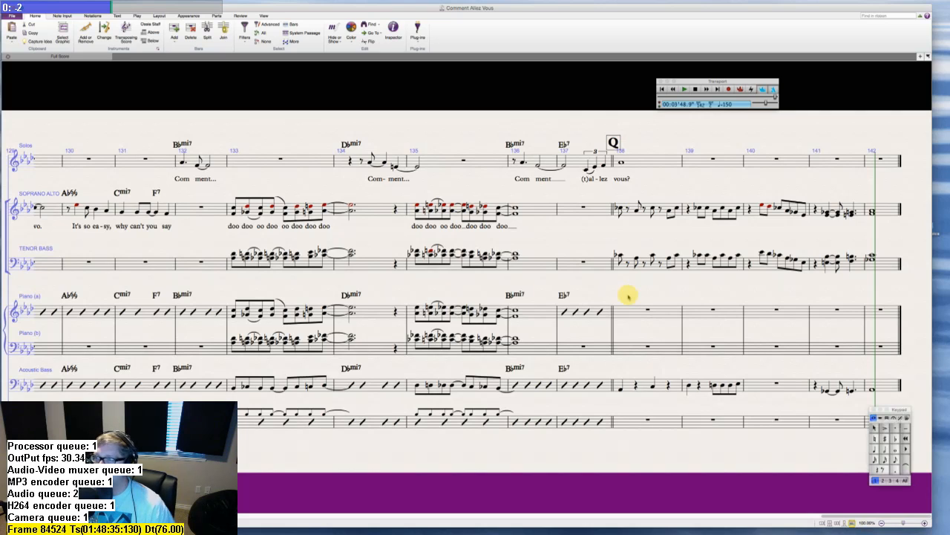
pyautogui.click(949, 231)
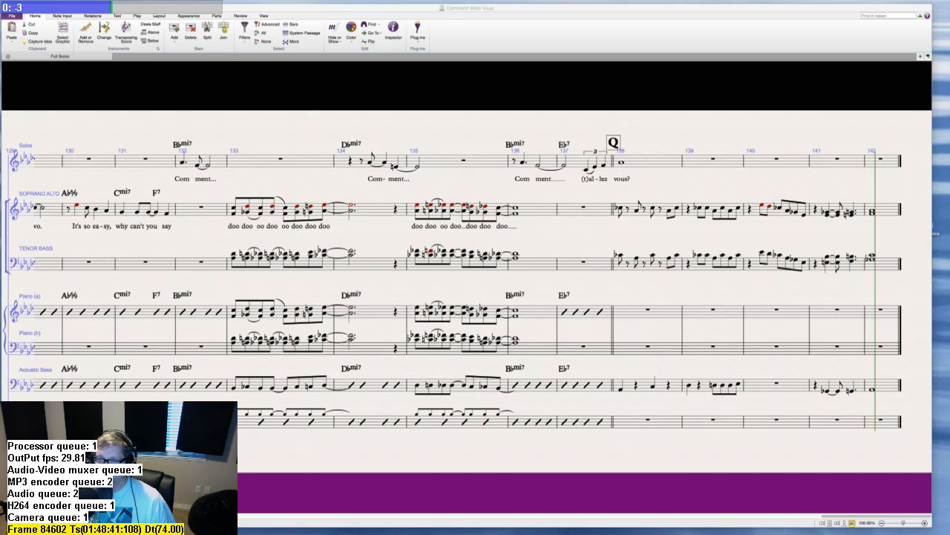
pyautogui.click(833, 293)
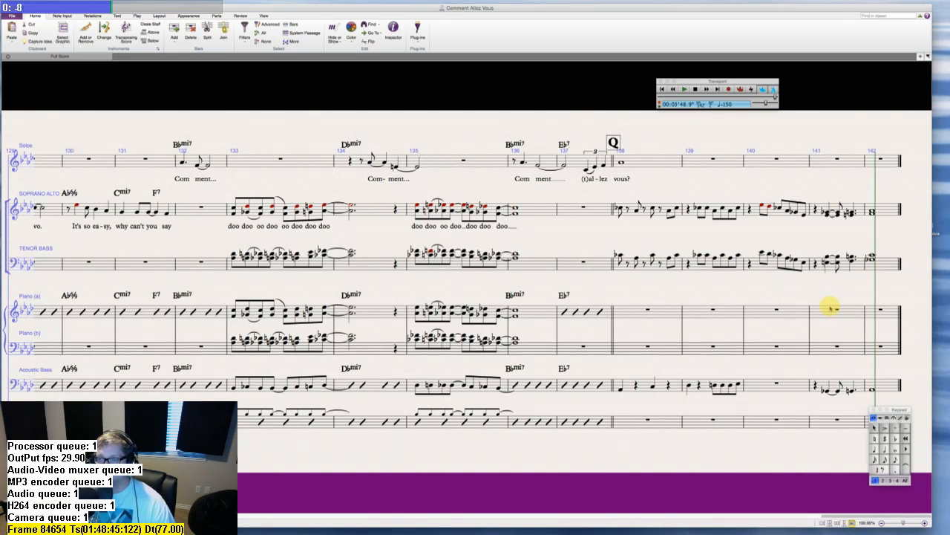
pyautogui.click(848, 213)
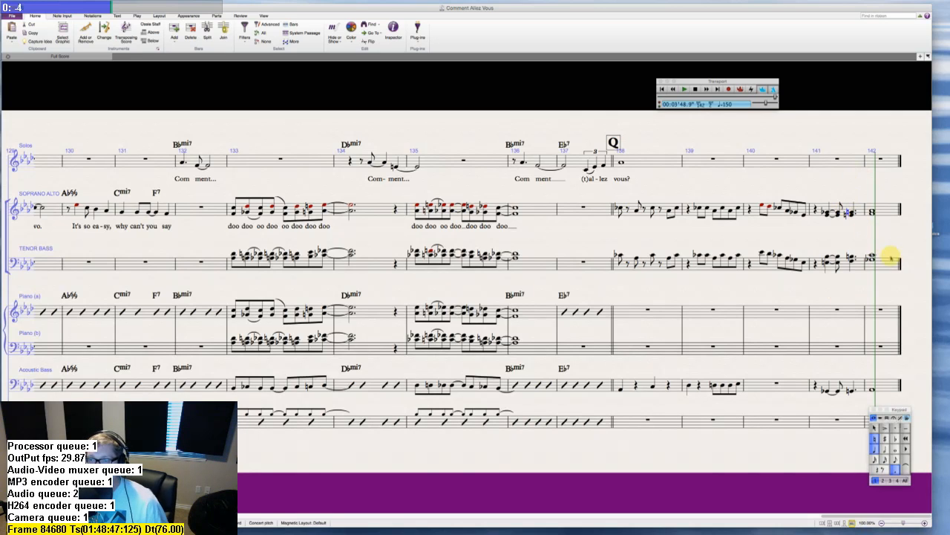
pyautogui.keyDown('shift'); pyautogui.click(890, 257); pyautogui.keyUp('shift')
pyautogui.keyDown('shift'); pyautogui.click(813, 208); pyautogui.keyUp('shift')
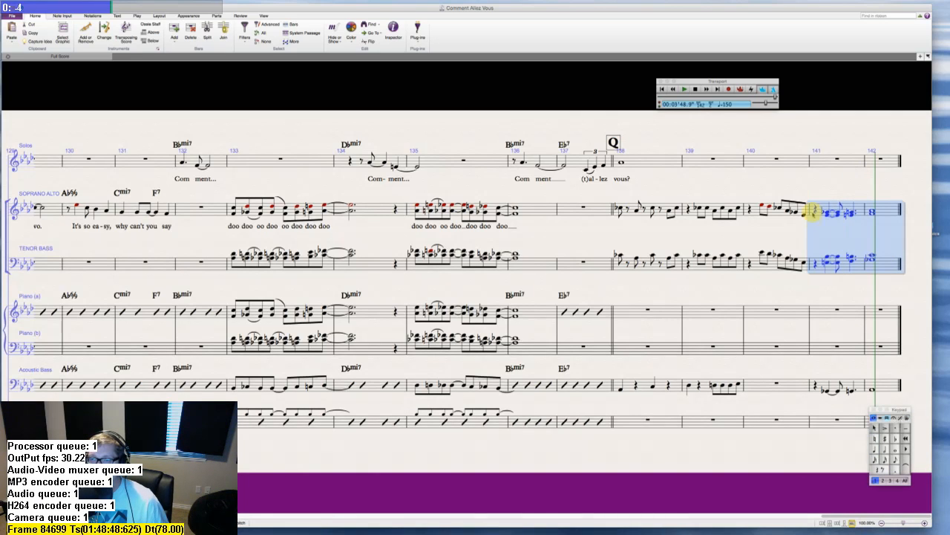
pyautogui.keyDown('alt'); pyautogui.click(812, 325); pyautogui.keyUp('alt')
pyautogui.press('Escape')
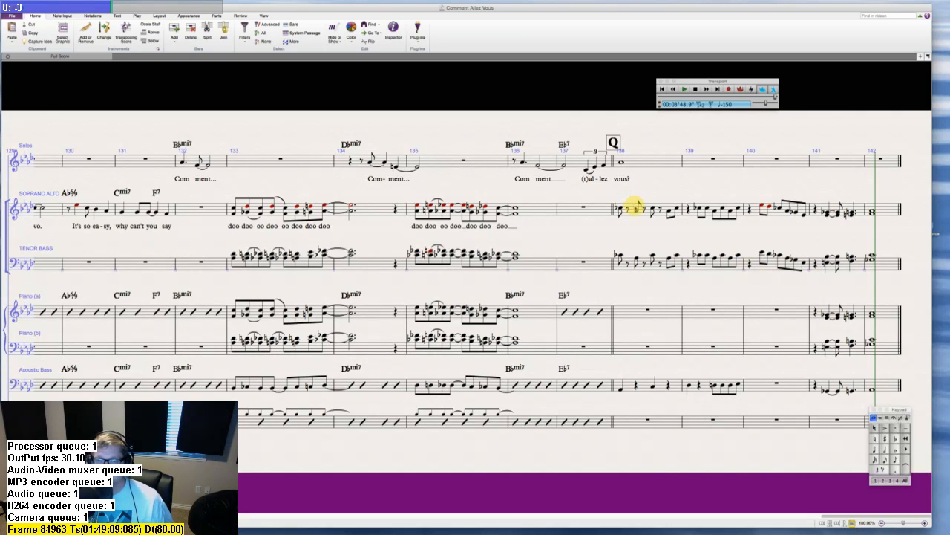
# - Copy Soprano Alto and Tenor Bass bars 138 and 139 into the two Piano staves, starting at rehearsal mark Q
pyautogui.click(631, 205)
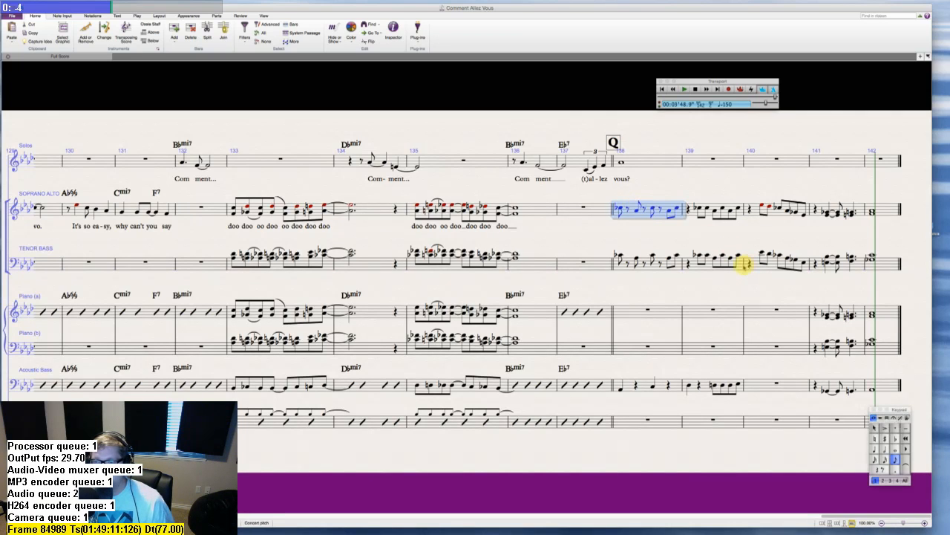
pyautogui.keyDown('shift'); pyautogui.click(743, 267); pyautogui.keyUp('shift')
pyautogui.keyDown('alt'); pyautogui.click(629, 308); pyautogui.keyUp('alt')
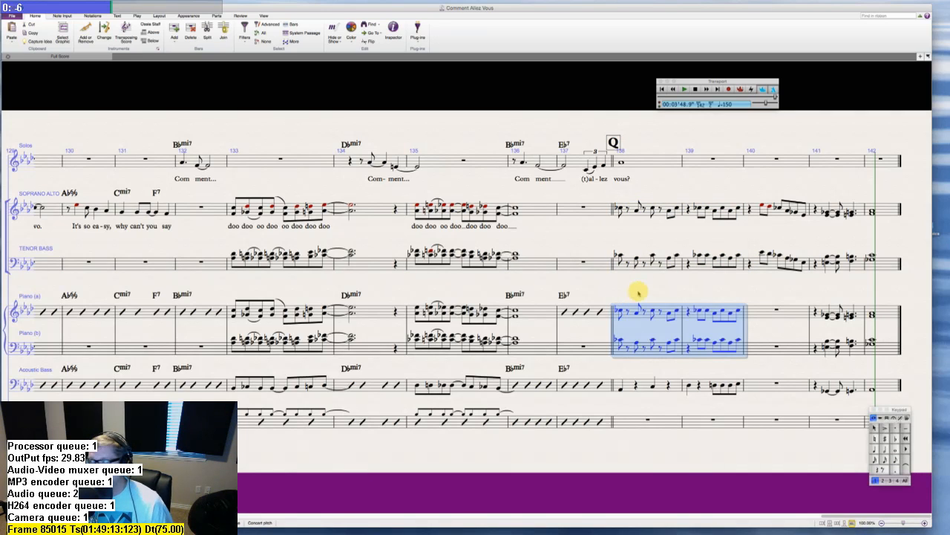
pyautogui.press('Escape')
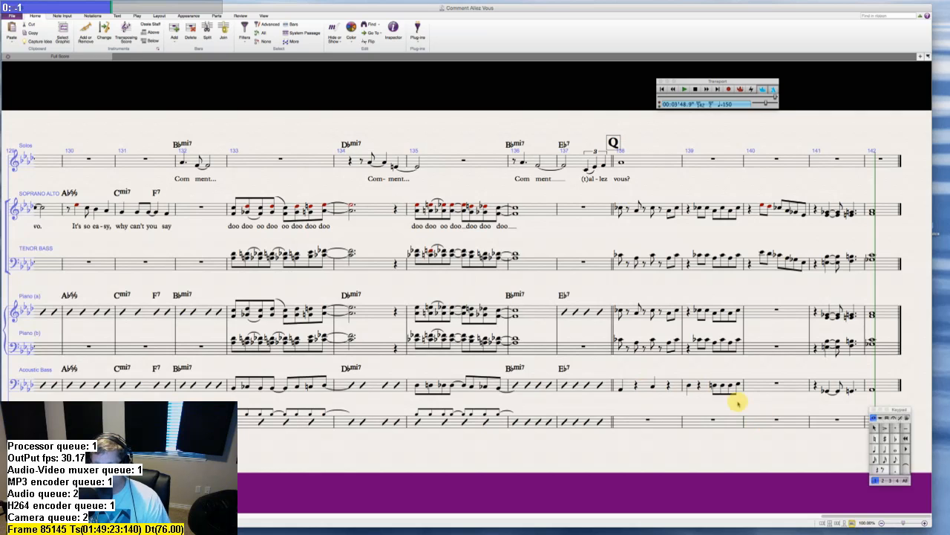
# - Fill Drum Set bar 139 with a half rest followed by four eighth notes on the middle line
pyautogui.scroll(1, 738, 403)
pyautogui.hscroll(-1, 786, 405)
pyautogui.scroll(1, 785, 404)
pyautogui.hscroll(-1, 785, 405)
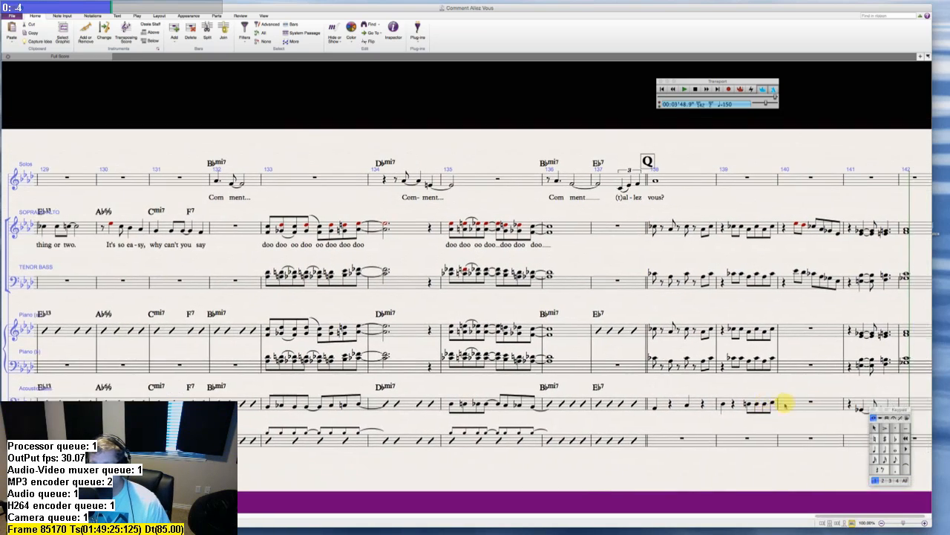
pyautogui.moveTo(793, 468); pyautogui.dragTo(662, 475)
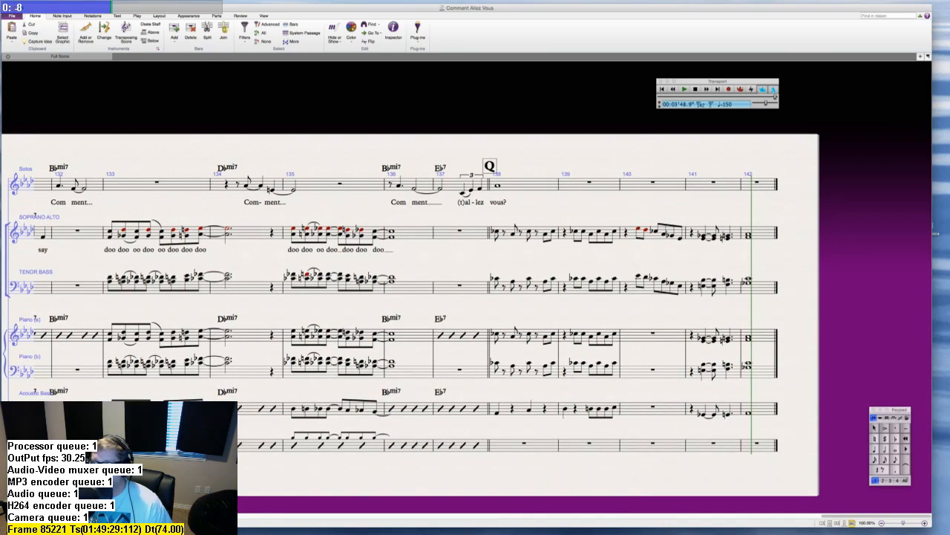
pyautogui.press('super+Tab')
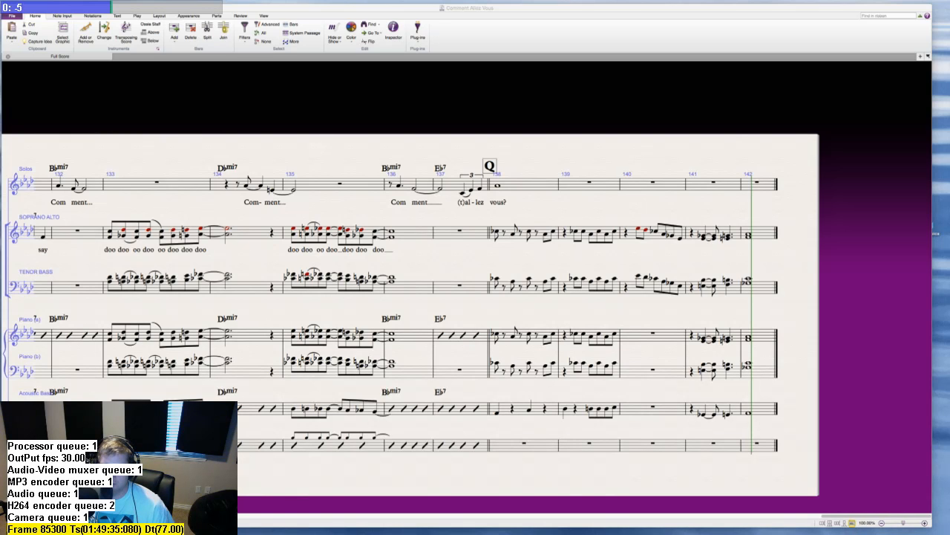
pyautogui.click(575, 444)
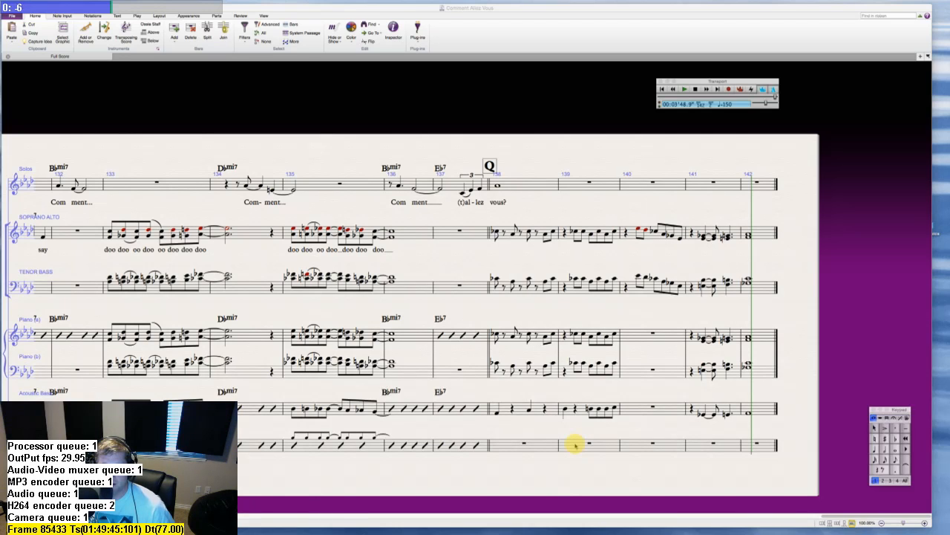
pyautogui.press('5')
pyautogui.press('0')
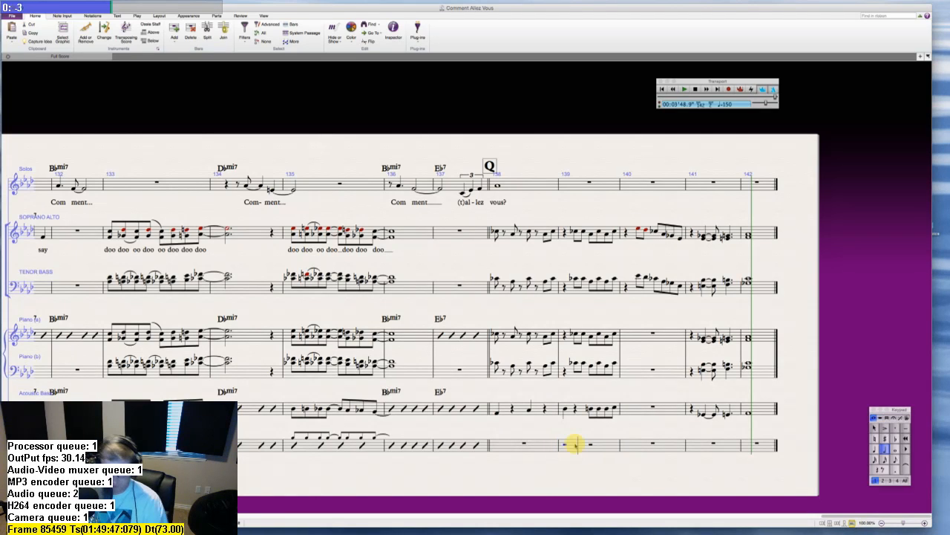
pyautogui.press('3')
pyautogui.press('b')
pyautogui.press('b')
pyautogui.press('b')
pyautogui.press('b')
pyautogui.press('Escape')
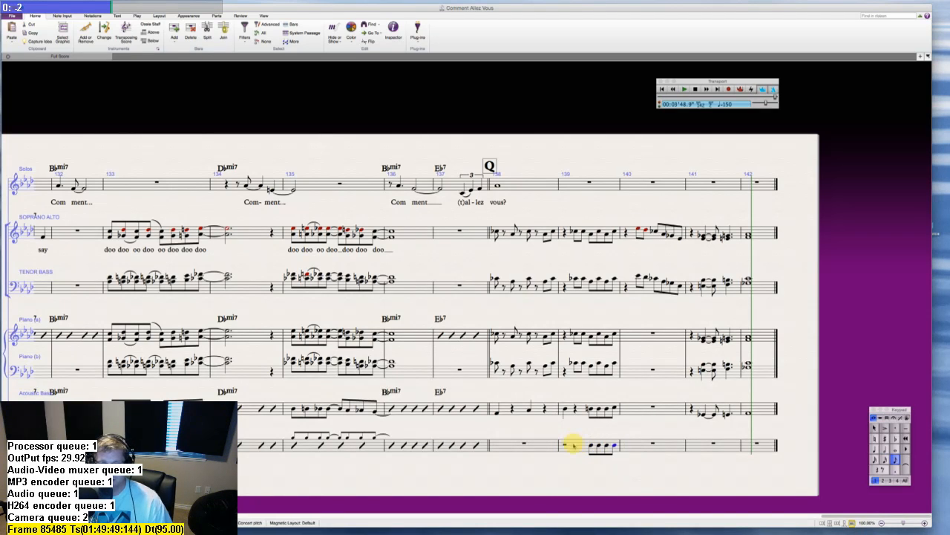
# - Turn the Drum Set rhythm in bar 139 into cue-size notes above the staff, with slashes on the staff
pyautogui.click(577, 445)
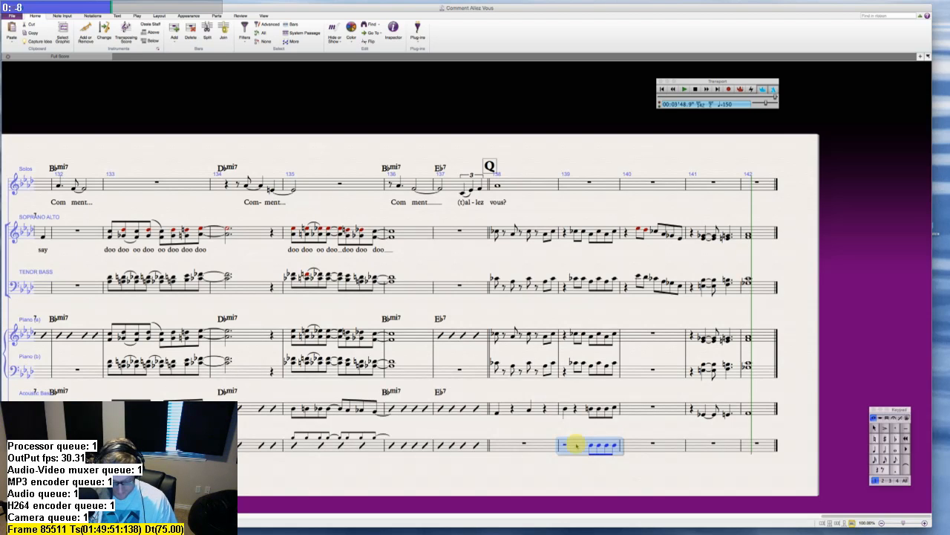
pyautogui.press('super+Tab')
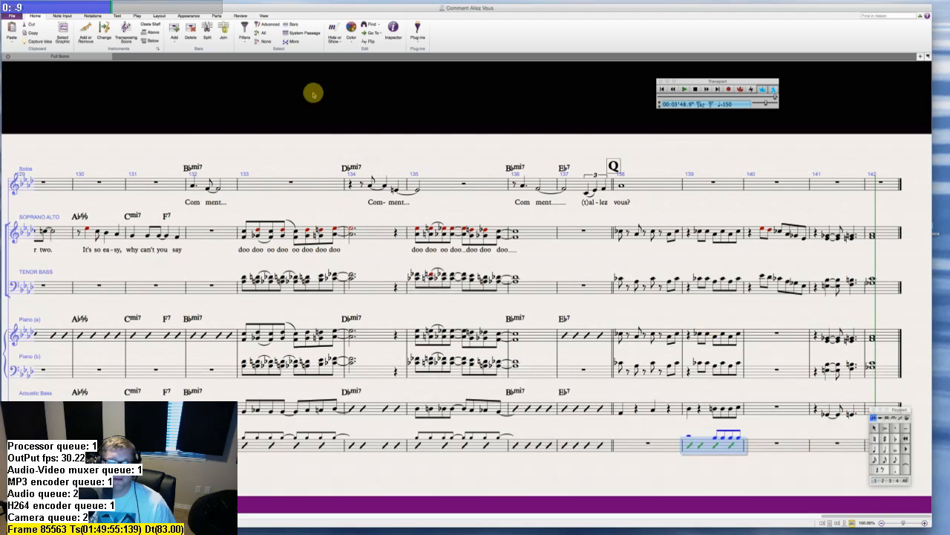
pyautogui.click(245, 31)
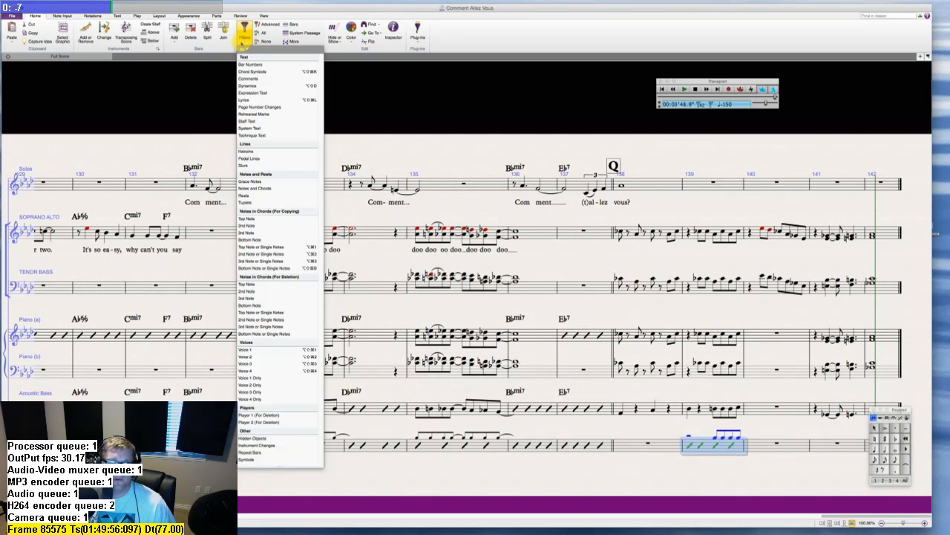
pyautogui.click(253, 351)
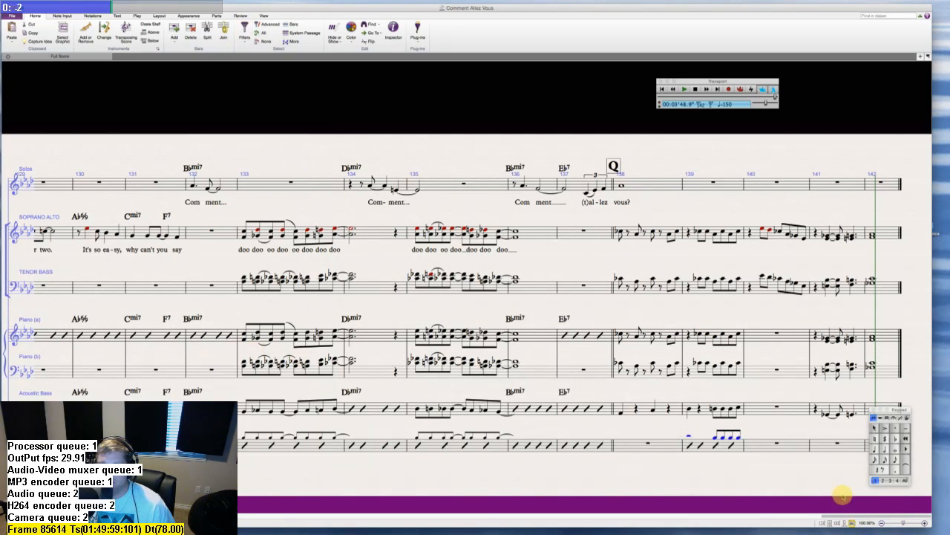
pyautogui.click(881, 418)
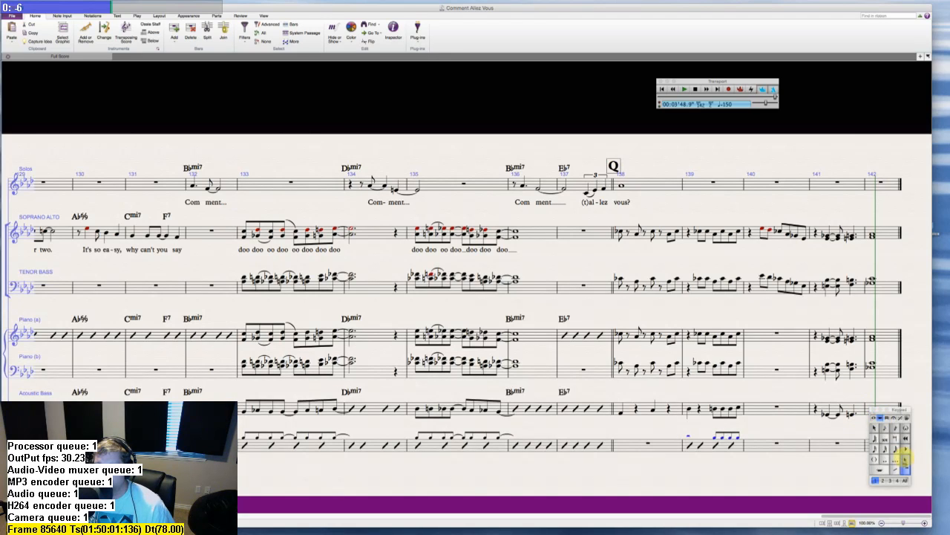
pyautogui.click(874, 418)
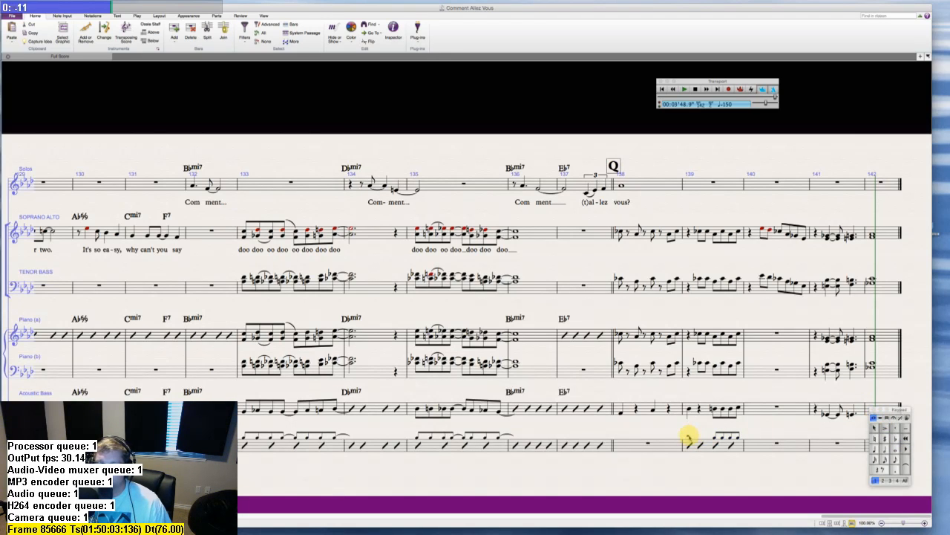
# - Hide the half rest at the start of the cue rhythm above Drum Set bar 139
pyautogui.click(689, 436)
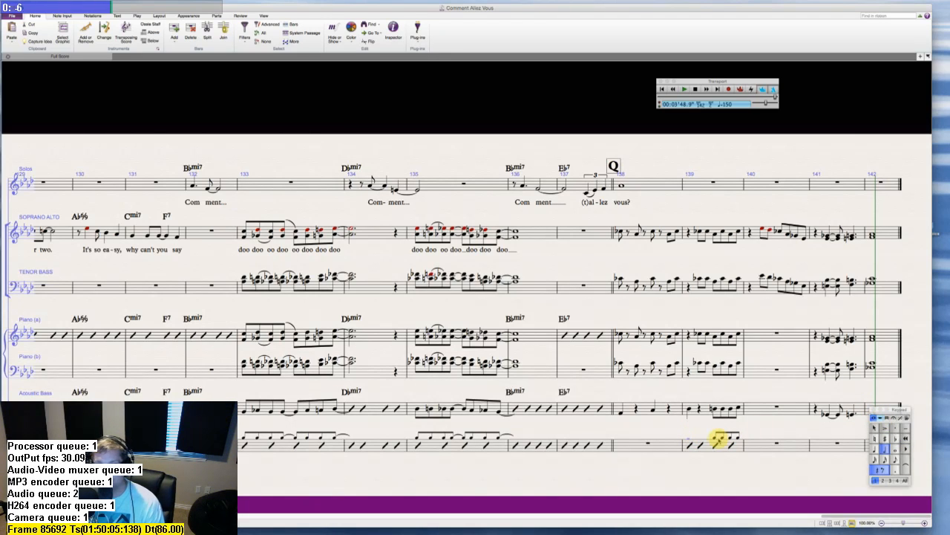
pyautogui.press('Delete')
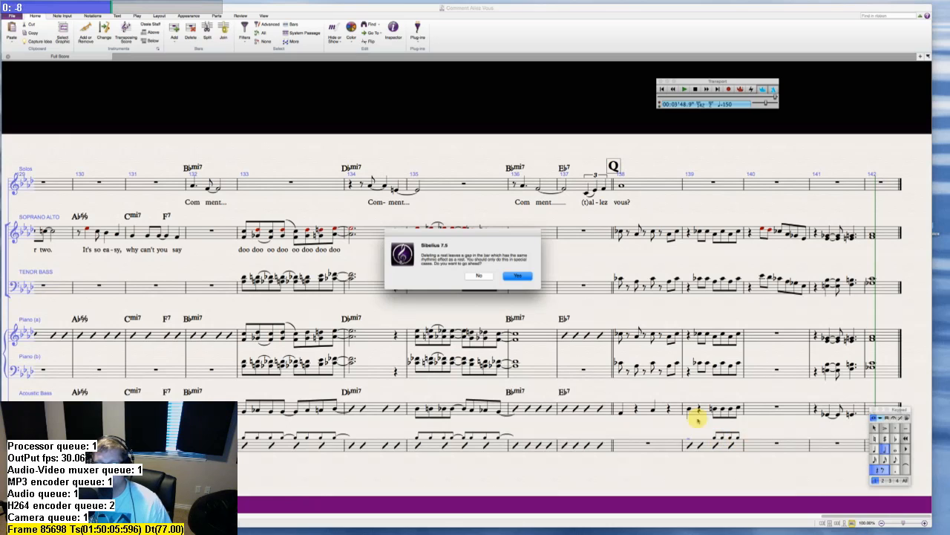
pyautogui.click(481, 275)
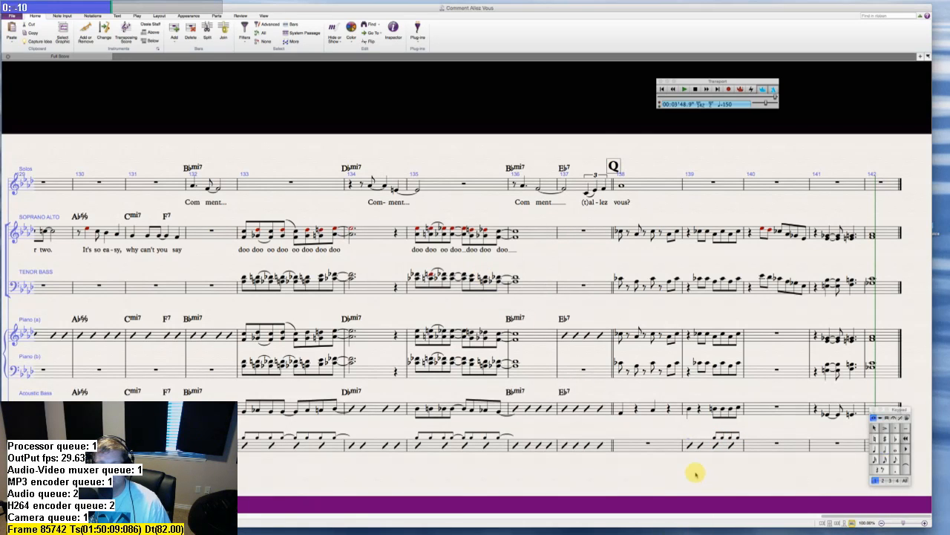
# - Copy the slashes from Drum Set bar 137 into bar 138 at rehearsal mark Q
pyautogui.scroll(-2, 672, 465)
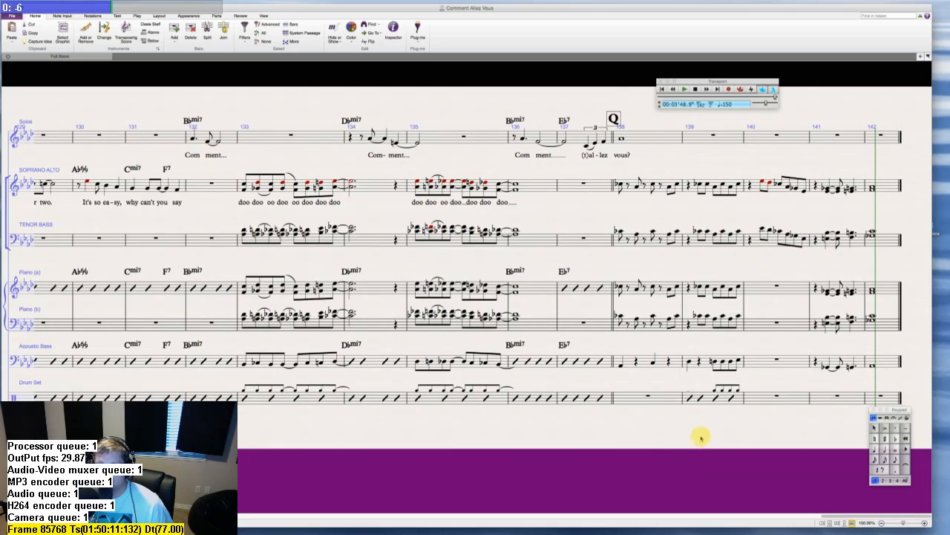
pyautogui.click(594, 396)
pyautogui.click(628, 396)
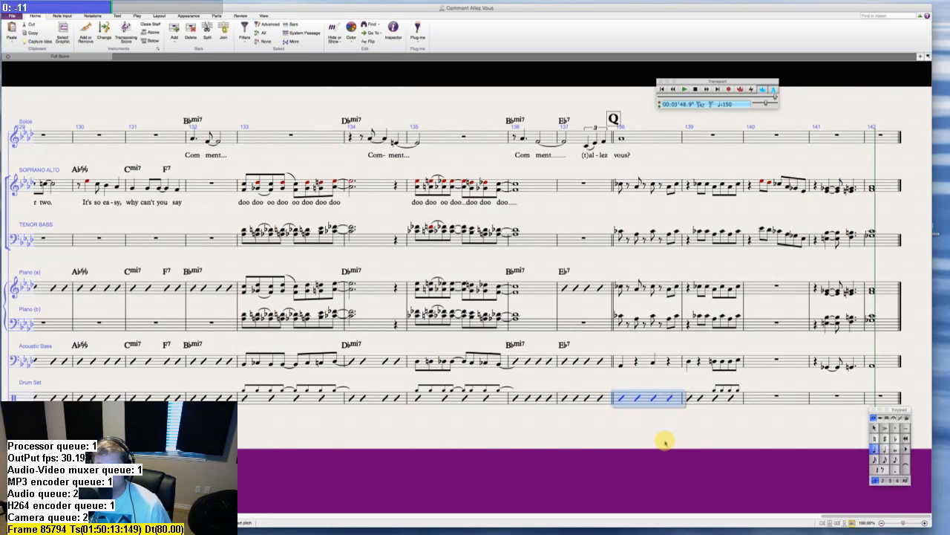
pyautogui.click(666, 443)
# - Change the Drum Set text direction at rehearsal mark M to "Brushes, walk"
pyautogui.hscroll(-15, 665, 442)
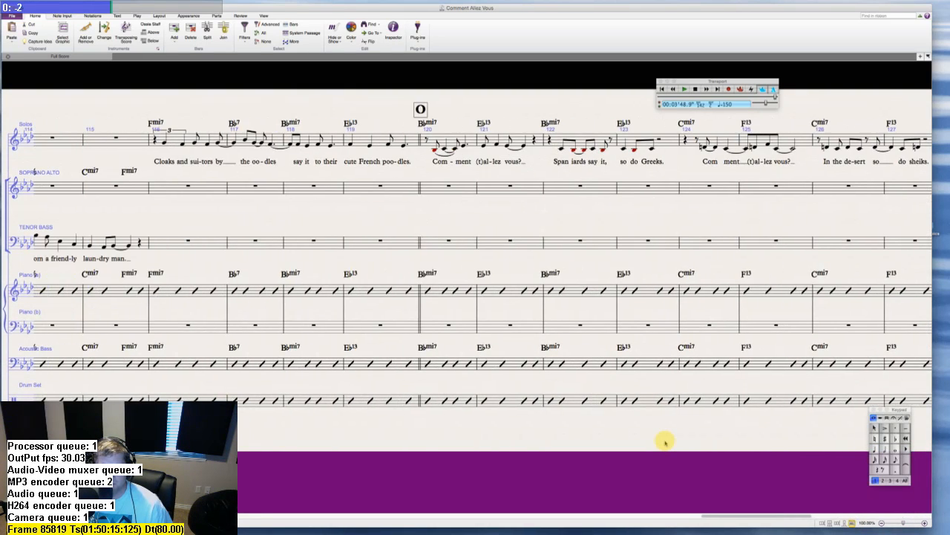
pyautogui.hscroll(-15, 665, 443)
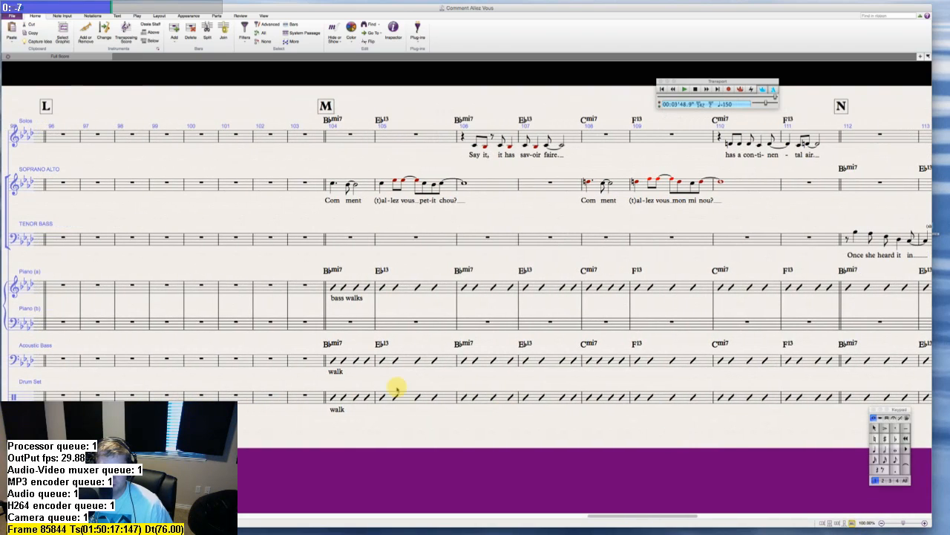
pyautogui.doubleClick(336, 409)
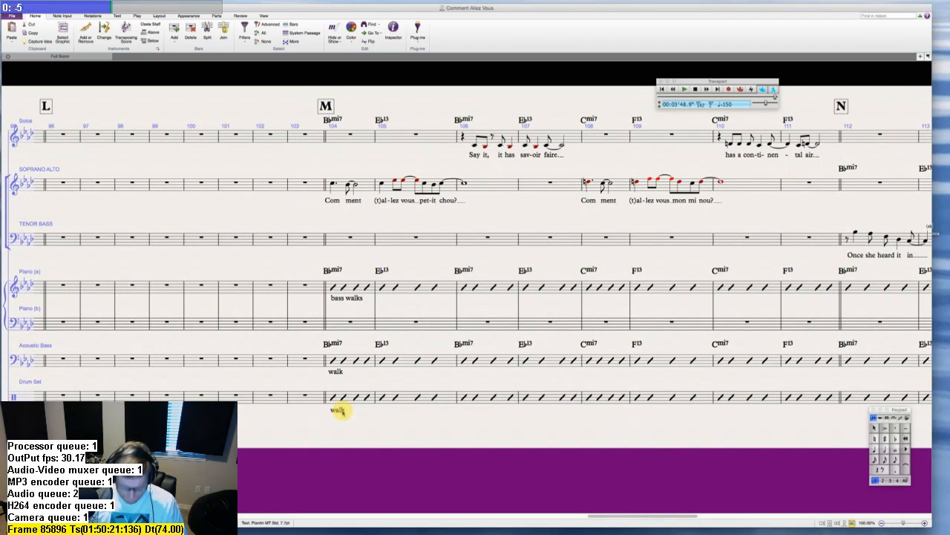
pyautogui.write('Brushes,')
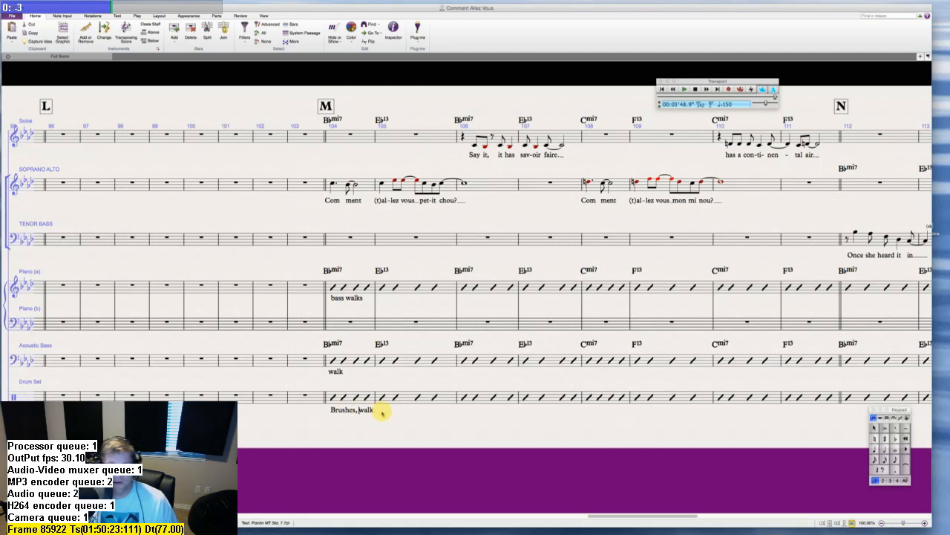
pyautogui.press('Escape')
# - Set the font size of the Piano, Acoustic Bass and Drum Set text directions at rehearsal mark M to 6.7
pyautogui.keyDown('ctrl'); pyautogui.click(336, 370); pyautogui.keyUp('ctrl')
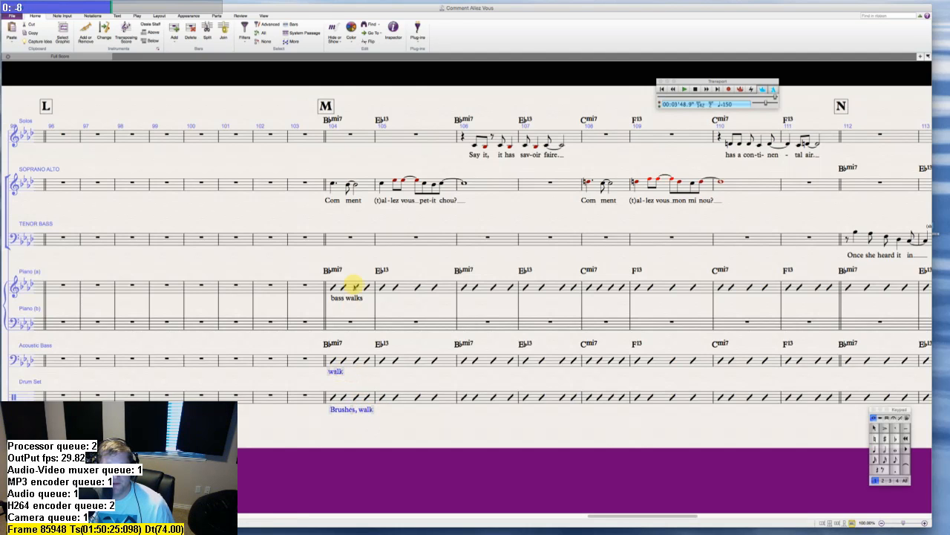
pyautogui.keyDown('ctrl'); pyautogui.click(346, 297); pyautogui.keyUp('ctrl')
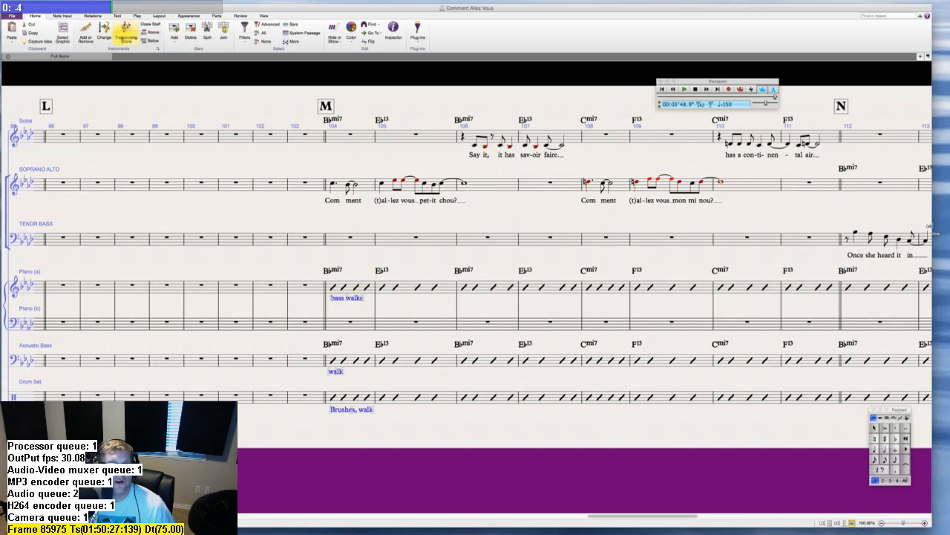
pyautogui.click(119, 16)
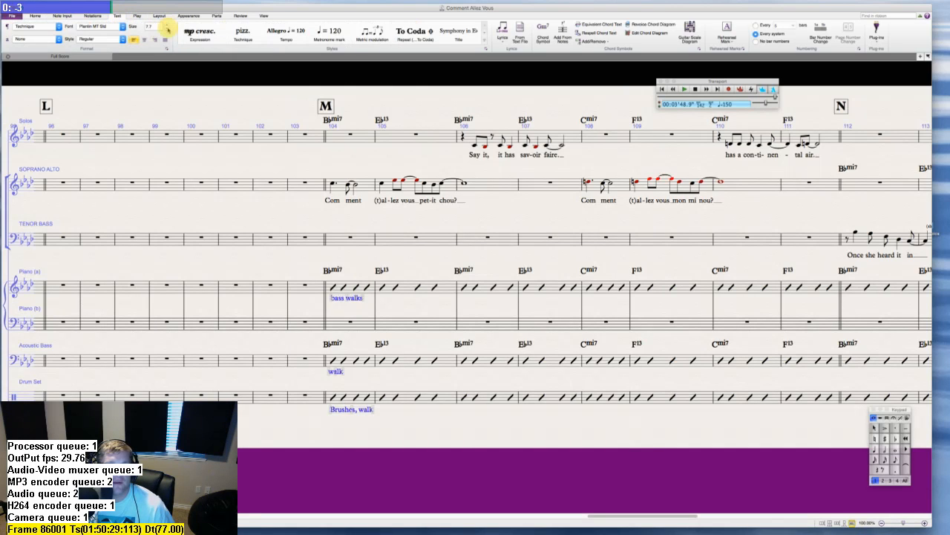
pyautogui.click(167, 29)
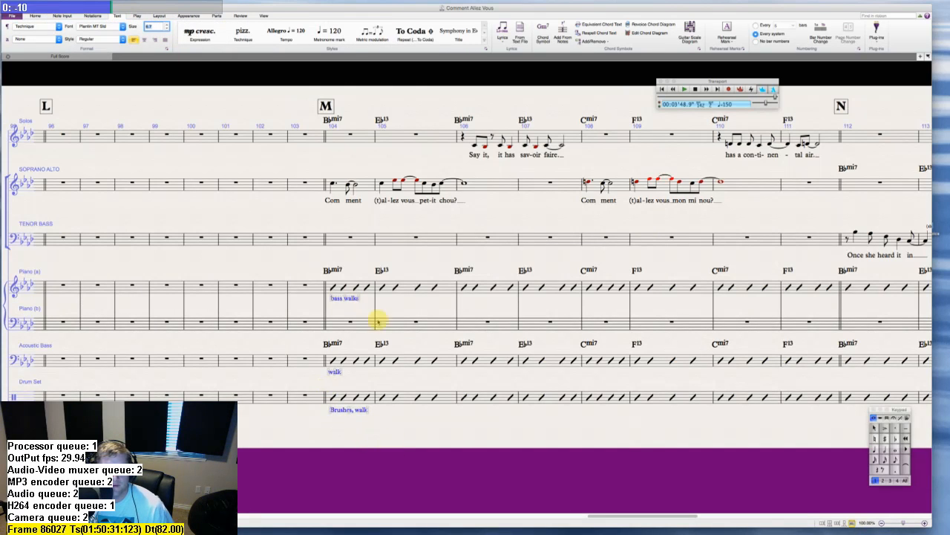
# - Fine-tune the font size of the Piano, Acoustic Bass and Drum Set text directions at rehearsal mark M
pyautogui.click(167, 28)
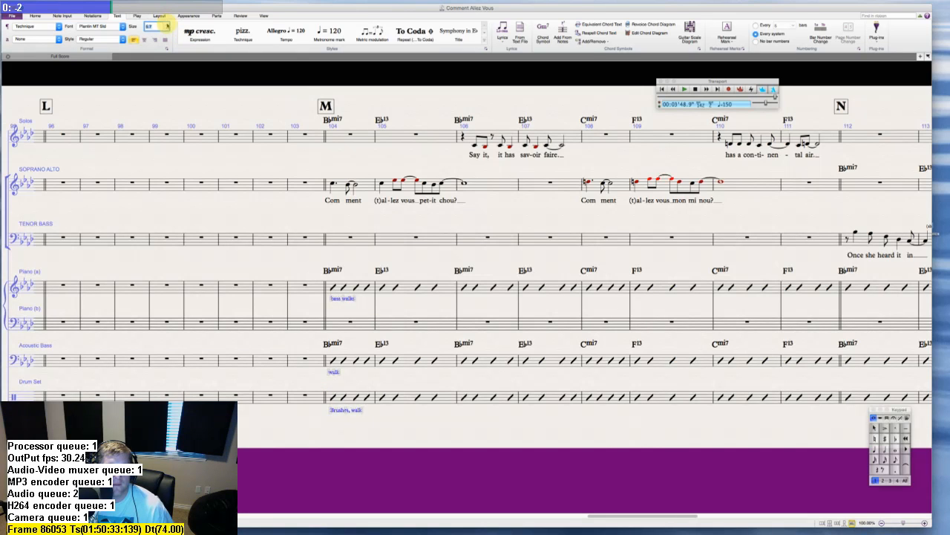
pyautogui.click(380, 441)
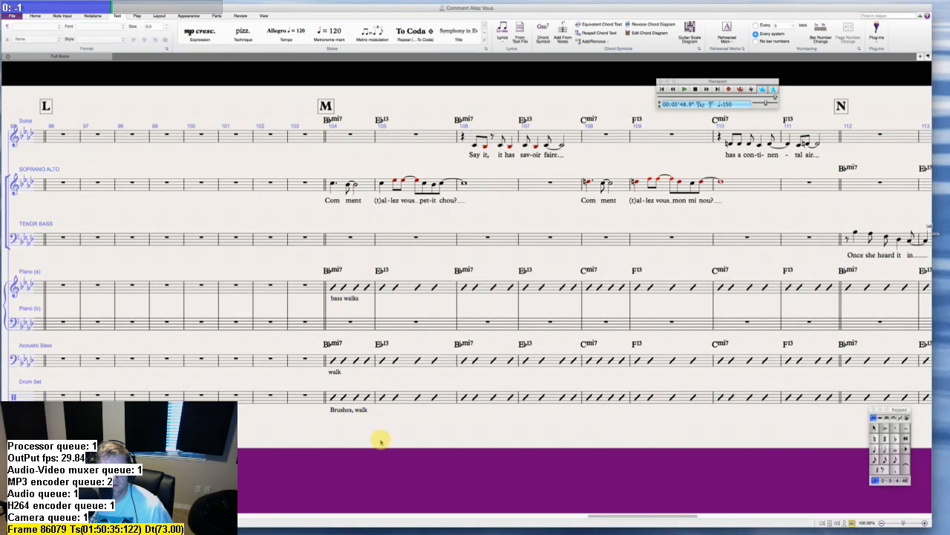
# - Enter the closing rhythm in Drum Set bars 141 and 142 to match the Acoustic Bass, ending on a whole note
pyautogui.hscroll(10, 381, 441)
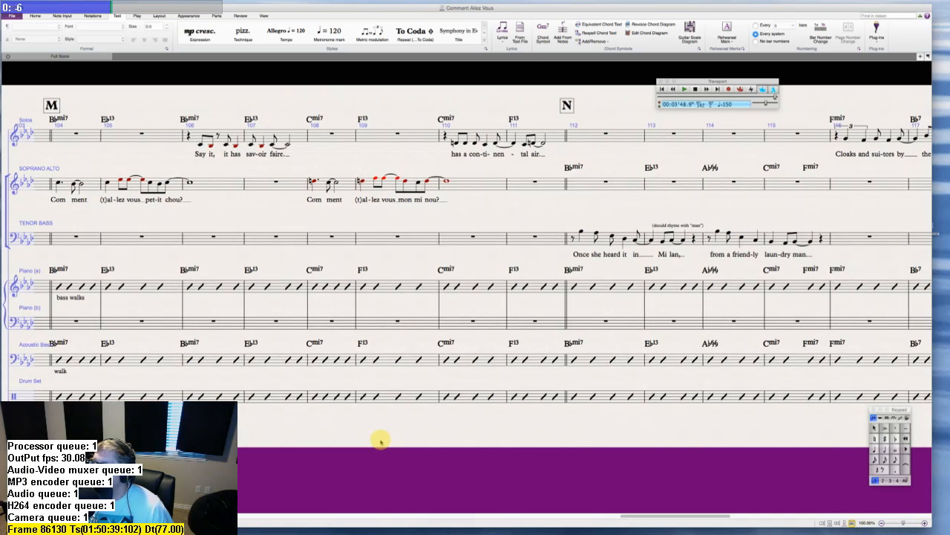
pyautogui.hscroll(20, 380, 441)
pyautogui.hscroll(20, 381, 441)
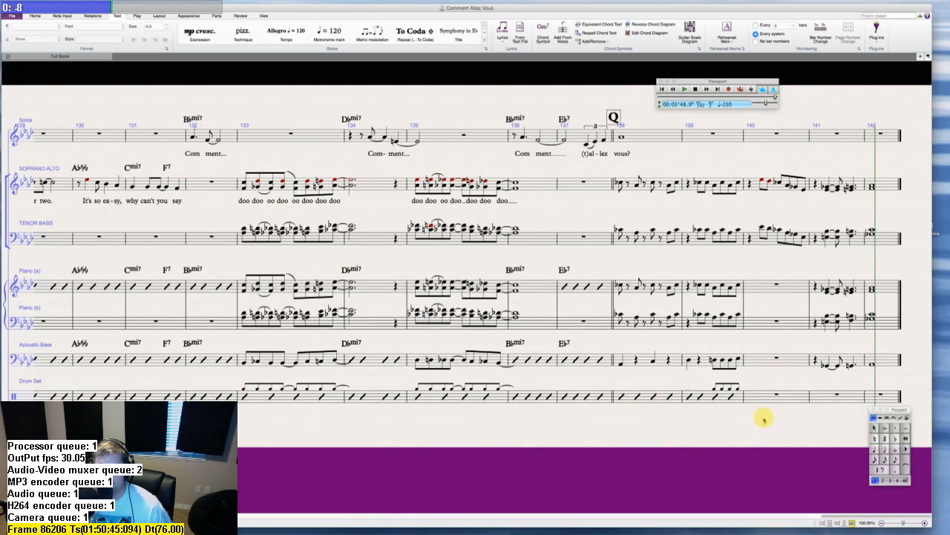
pyautogui.hscroll(10, 745, 415)
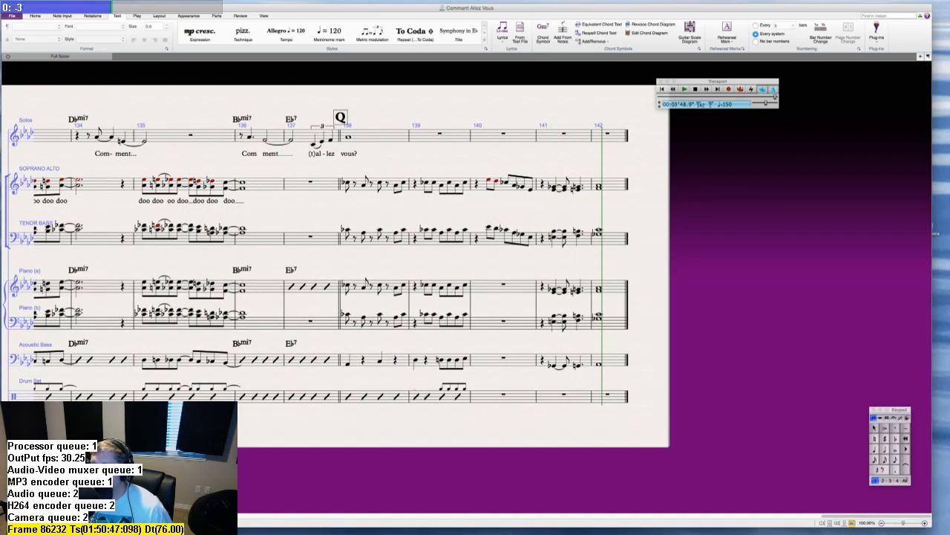
pyautogui.press('super+Tab')
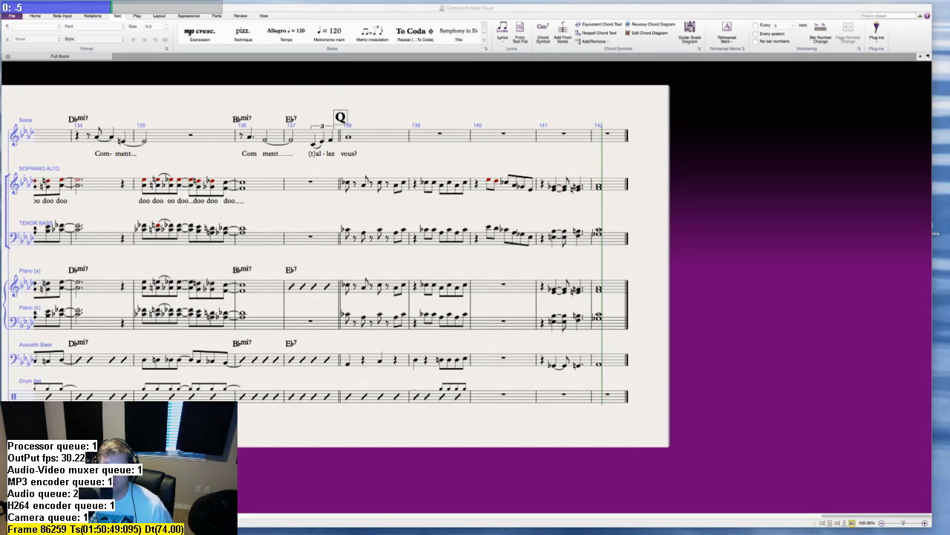
pyautogui.click(545, 395)
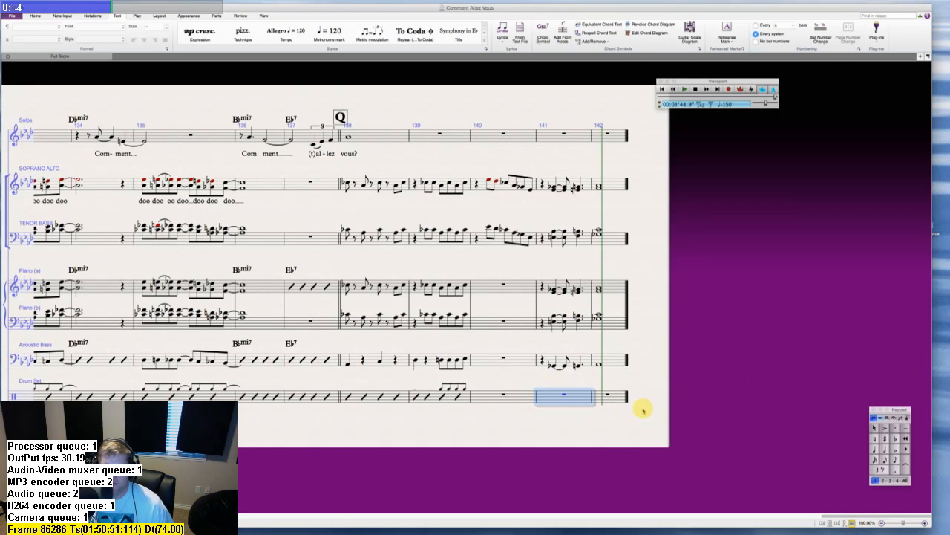
pyautogui.click(598, 361)
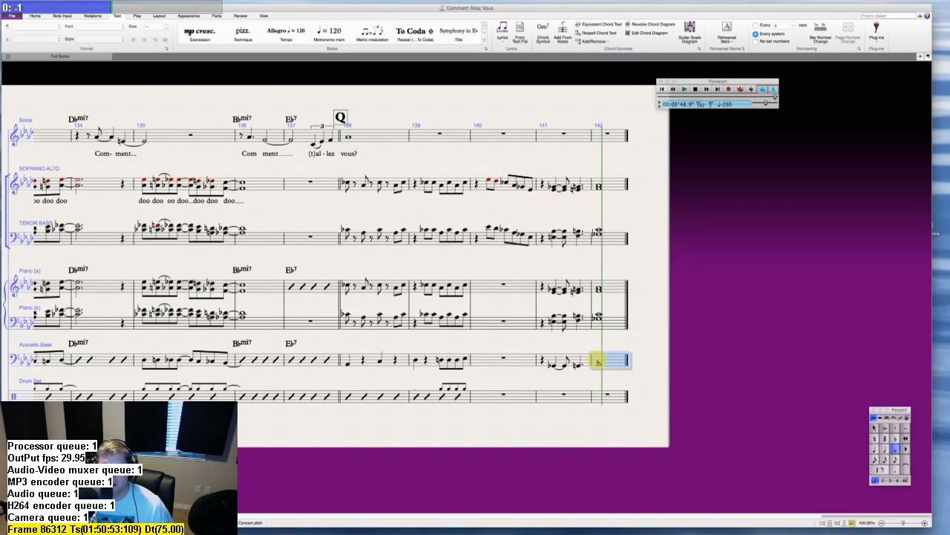
pyautogui.keyDown('shift'); pyautogui.click(542, 362); pyautogui.keyUp('shift')
pyautogui.click(545, 395)
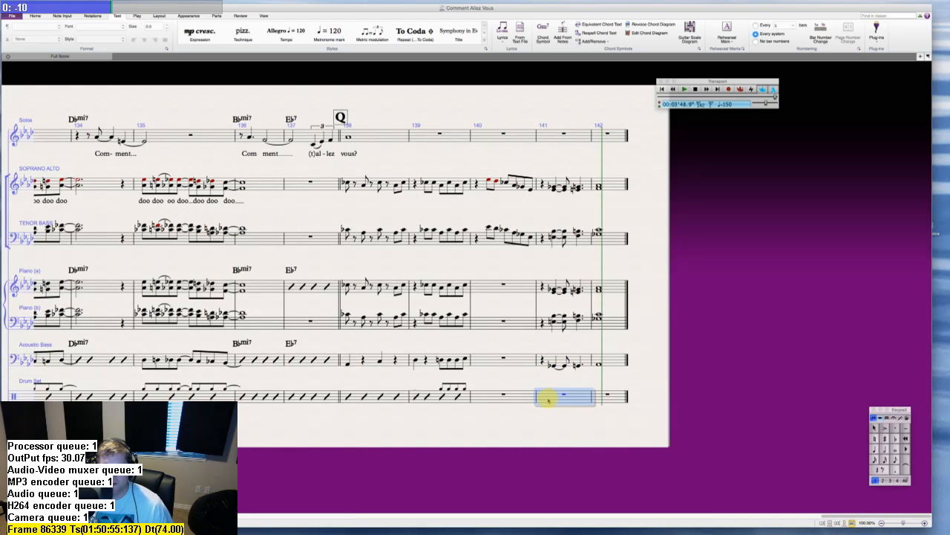
pyautogui.press('Escape')
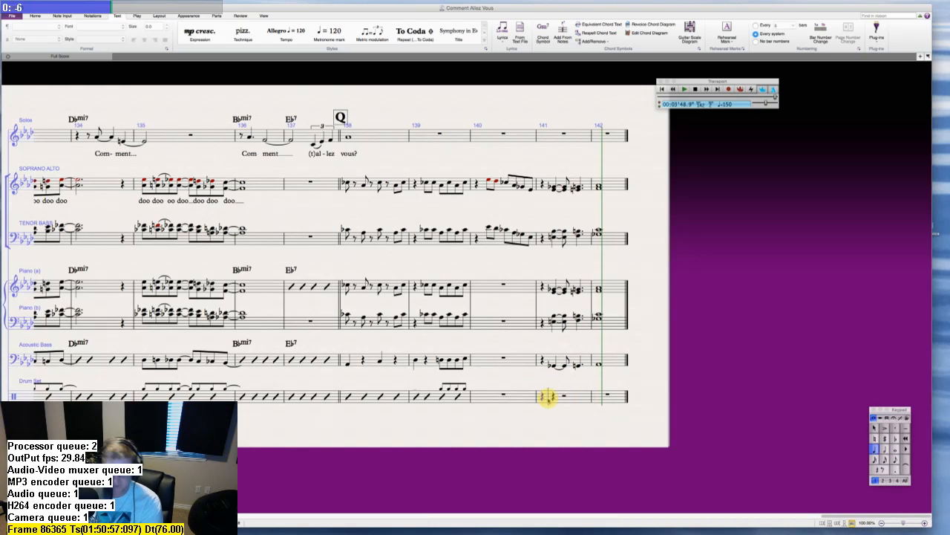
pyautogui.press('b')
pyautogui.press('KP_Enter')
pyautogui.press('3')
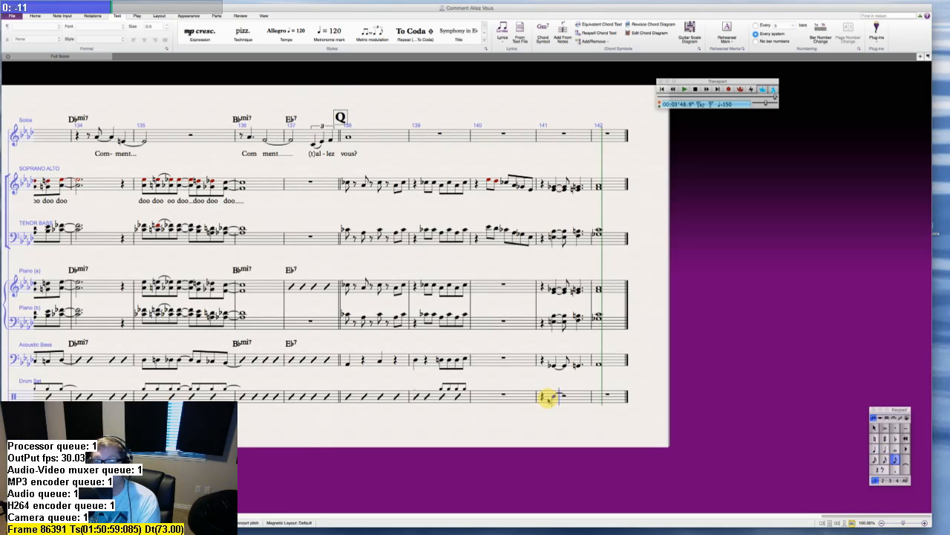
pyautogui.press('b')
pyautogui.press('4')
pyautogui.press('.')
pyautogui.press('b')
pyautogui.press('Escape')
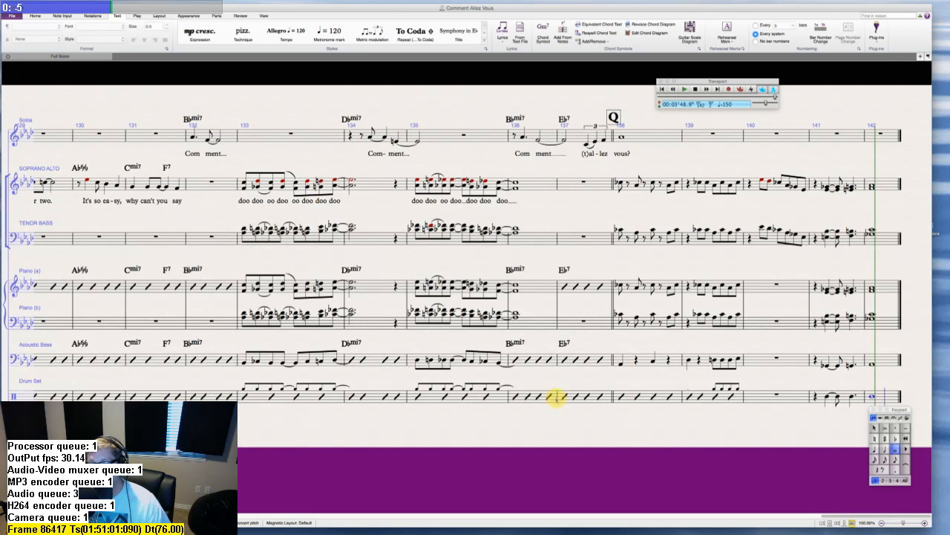
# - Change the notes in Drum Set bars 141 and 142 to rhythmic slash noteheads
pyautogui.moveTo(822, 419); pyautogui.dragTo(684, 409)
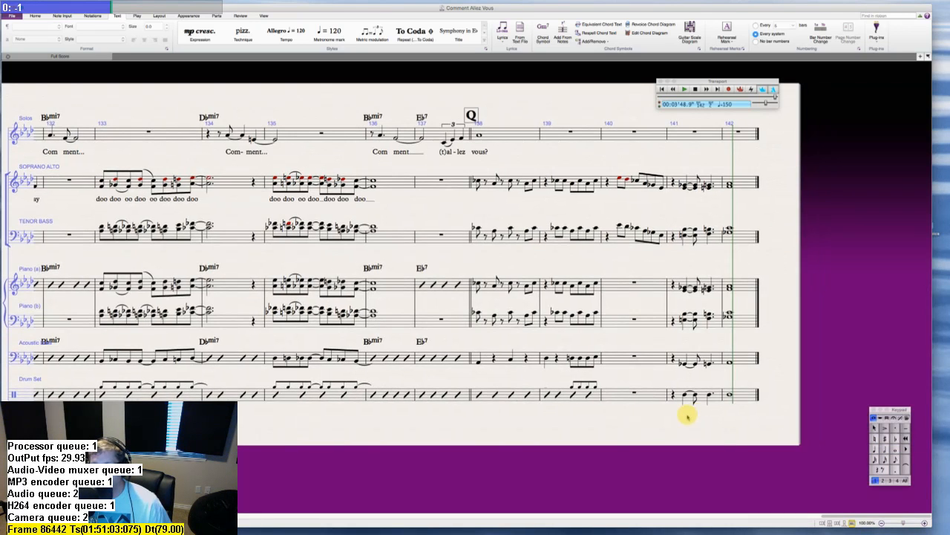
pyautogui.click(740, 394)
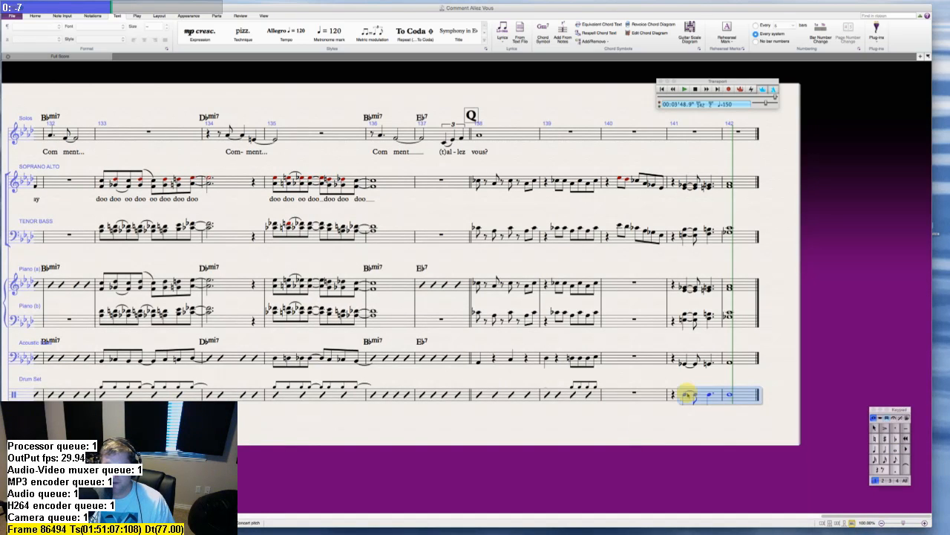
pyautogui.hotkey('alt', 'shift', '4')
pyautogui.click(745, 452)
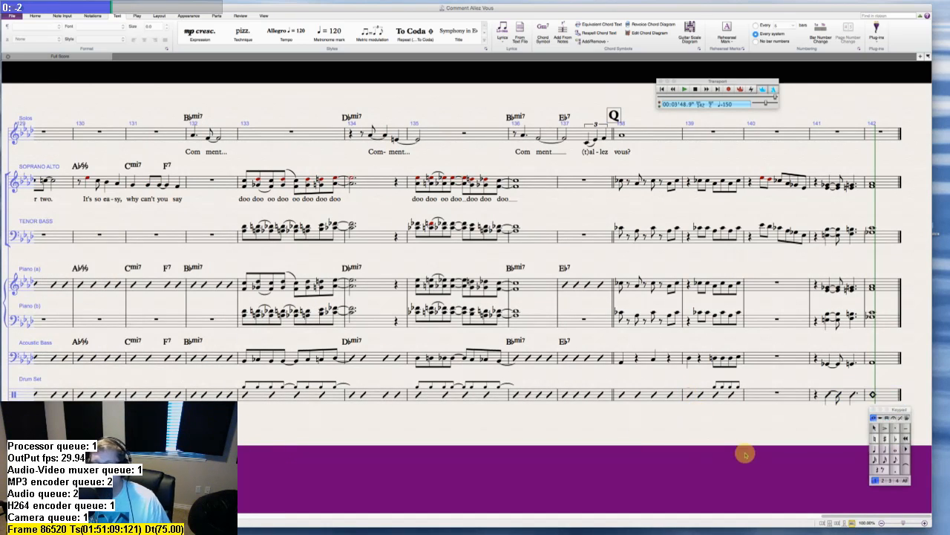
# - Add fermatas to the final notes in bar 142 on every staff from Soprano Alto down to Drum Set
pyautogui.hscroll(3, 823, 272)
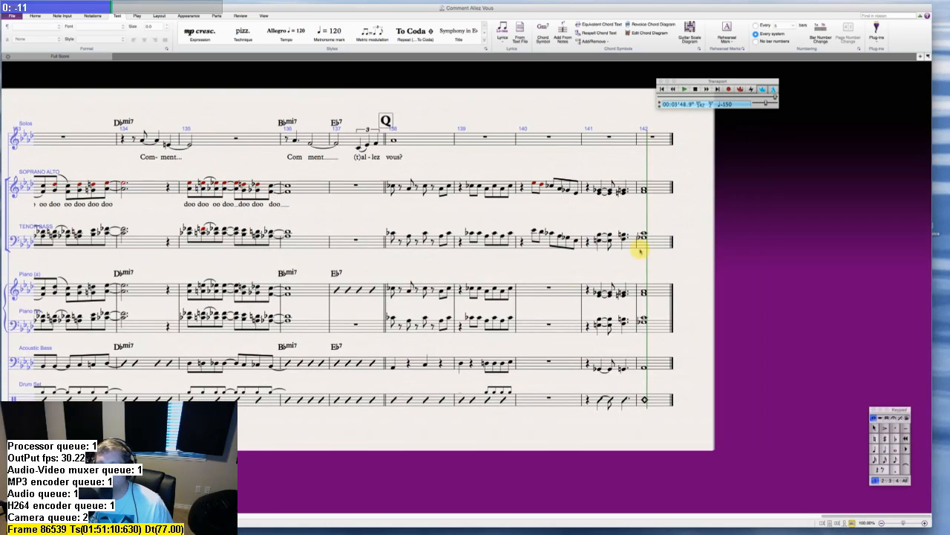
pyautogui.click(659, 187)
pyautogui.keyDown('shift'); pyautogui.click(648, 400); pyautogui.keyUp('shift')
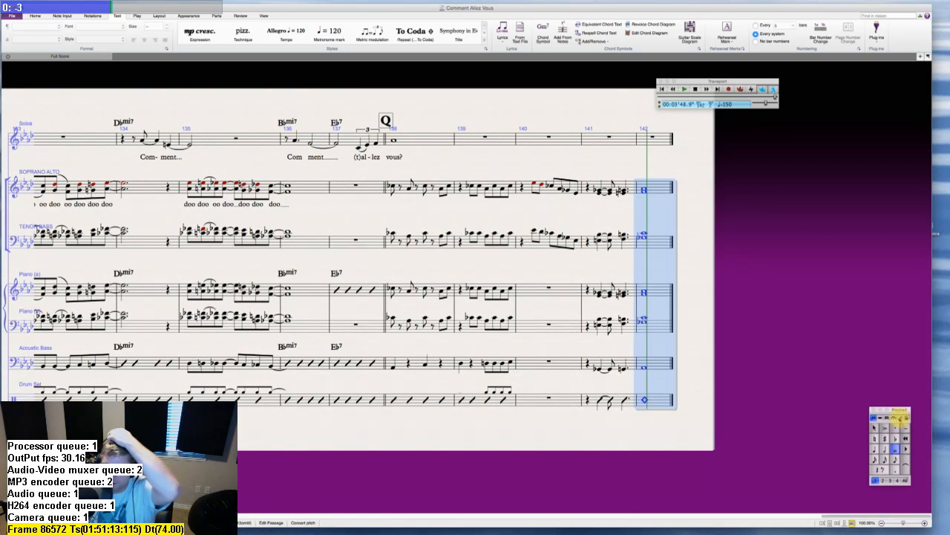
pyautogui.click(876, 461)
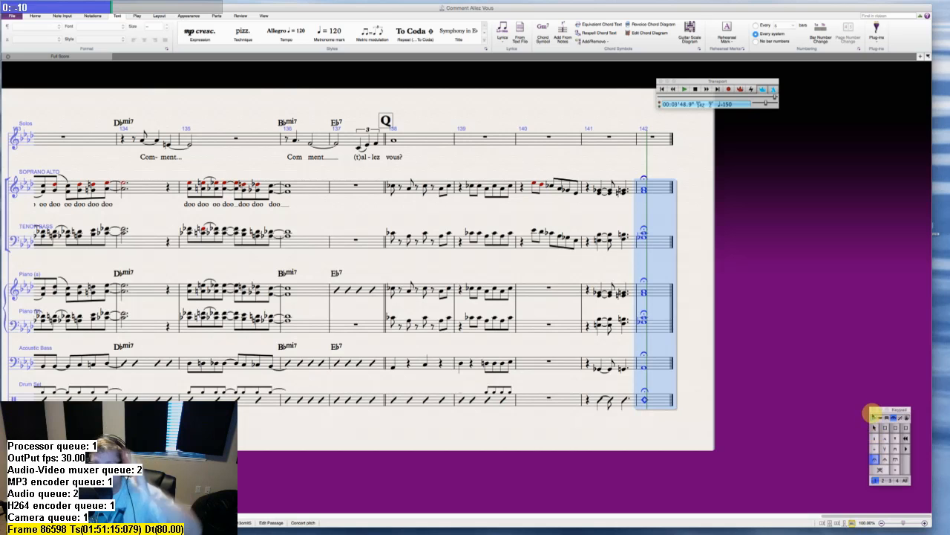
pyautogui.click(874, 417)
pyautogui.click(573, 477)
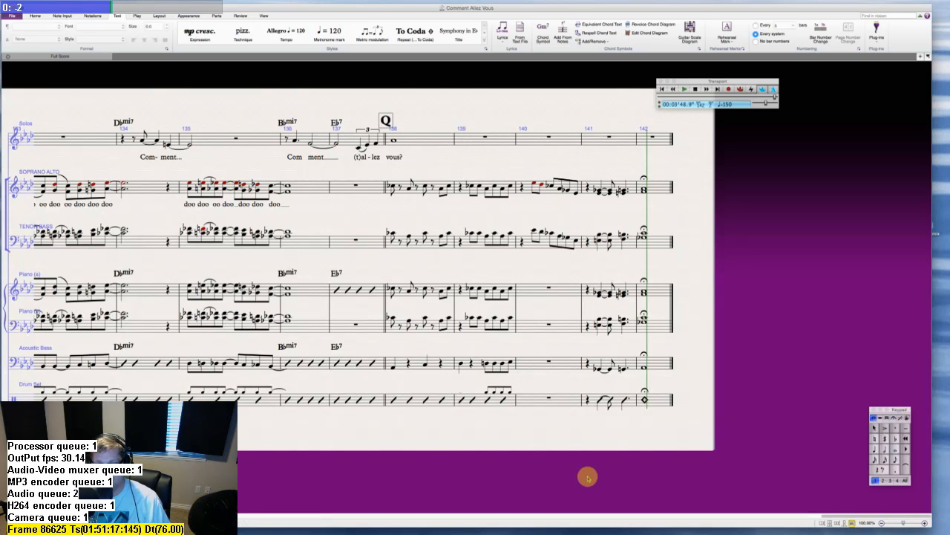
# - Enter the lyric "doot" under each note of Soprano Alto bar 138 at rehearsal mark Q
pyautogui.hscroll(-5, 587, 477)
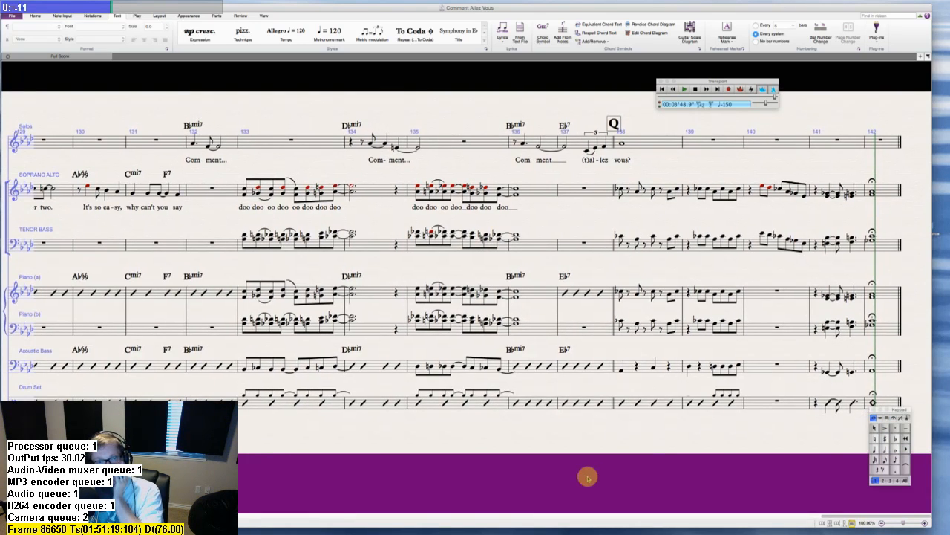
pyautogui.moveTo(651, 472); pyautogui.dragTo(522, 467)
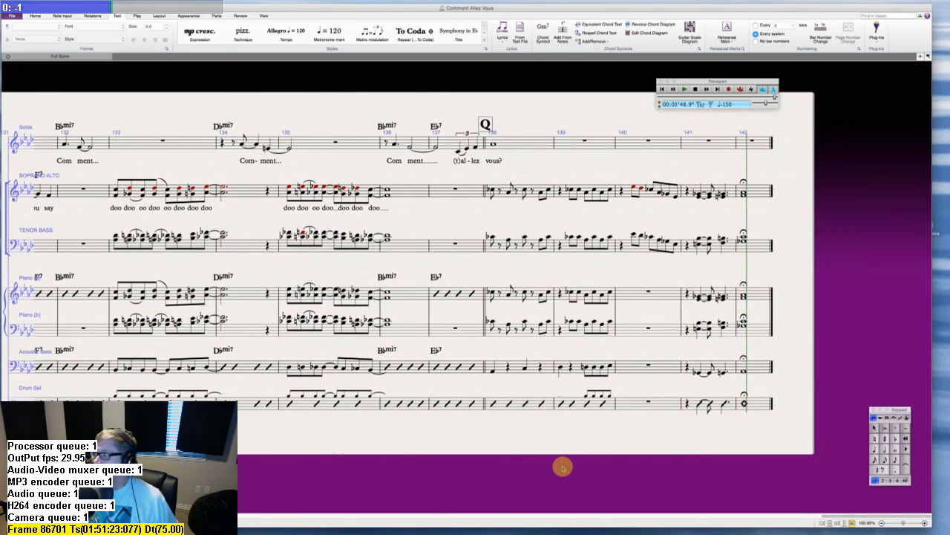
pyautogui.click(635, 186)
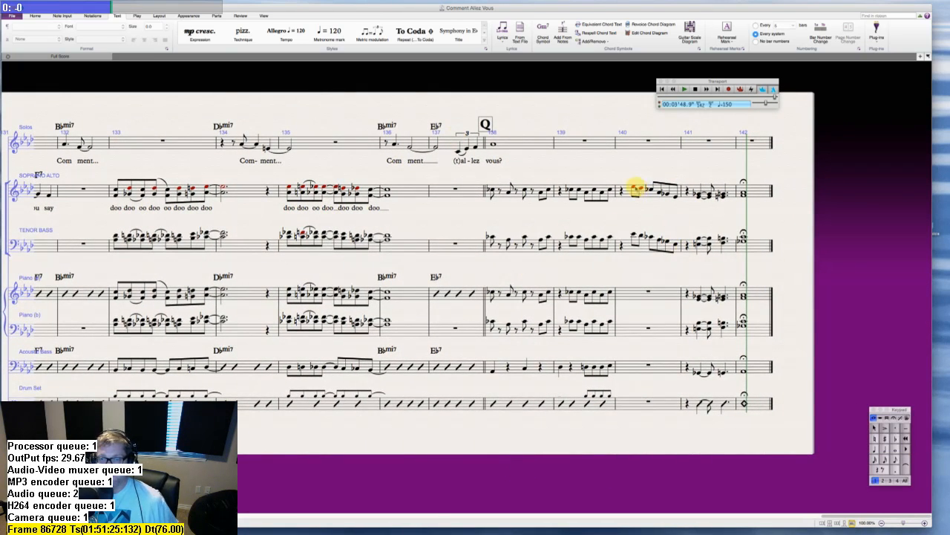
pyautogui.press('super+Tab')
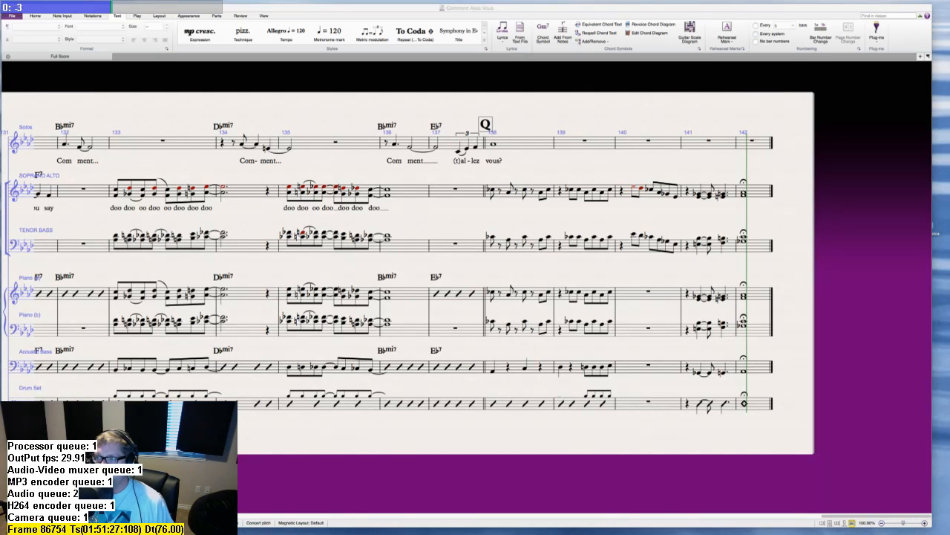
pyautogui.click(635, 187)
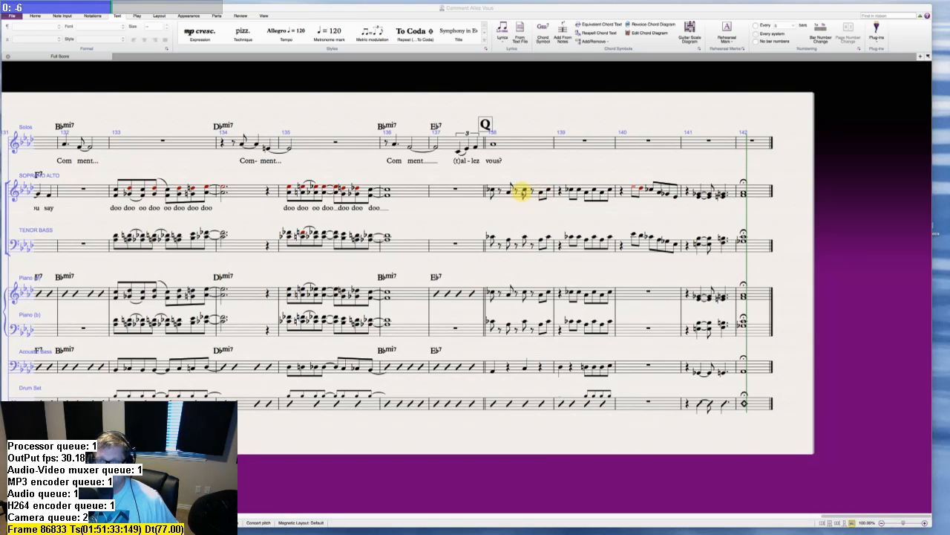
pyautogui.click(492, 191)
pyautogui.hotkey('ctrl', 'l')
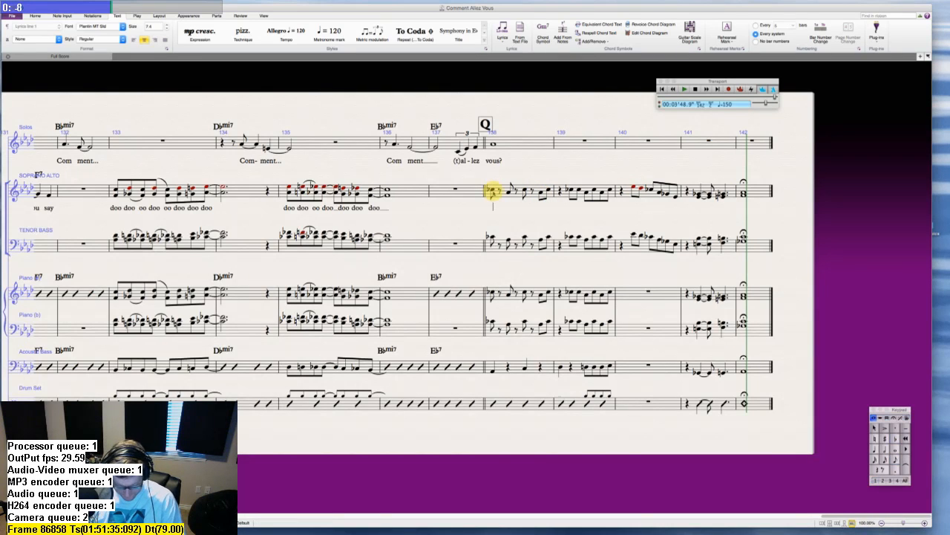
pyautogui.write('doot doot doot')
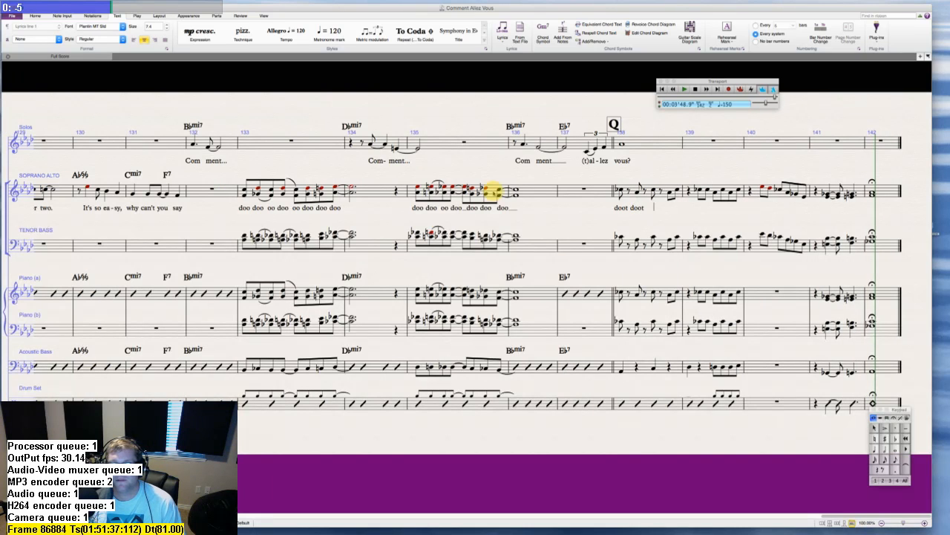
pyautogui.write(' doot do doot ')
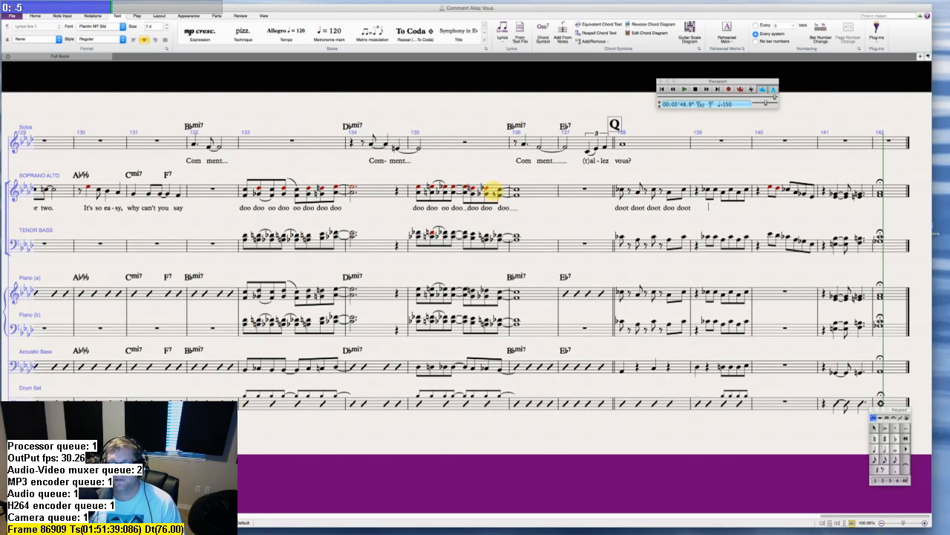
# - Enter the lyric "doo" under each note of Soprano Alto bar 139, correcting the mistyped syllables
pyautogui.write('doo doo')
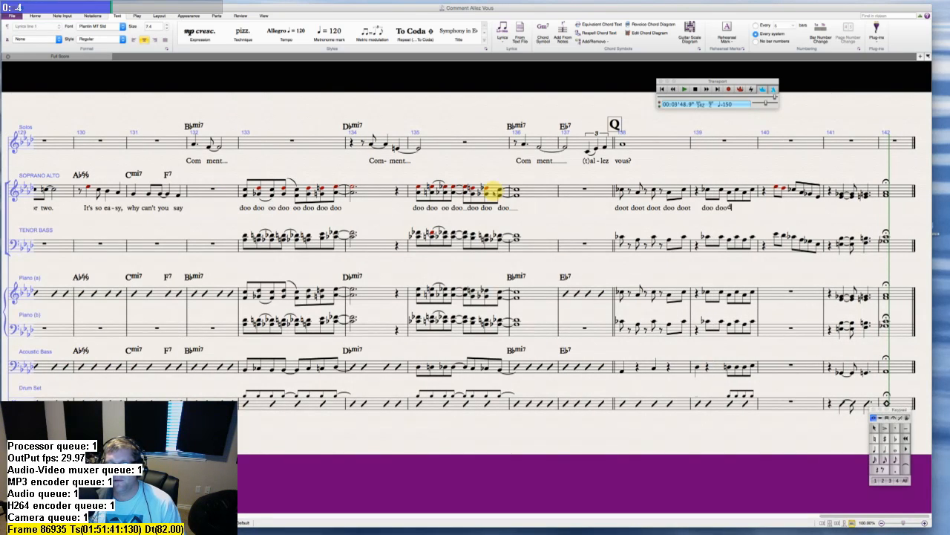
pyautogui.write(' doo doo doo d')
pyautogui.press('BackSpace')
pyautogui.press('BackSpace')
pyautogui.press('BackSpace')
pyautogui.press('BackSpace')
pyautogui.press('BackSpace')
pyautogui.press('BackSpace')
pyautogui.press('BackSpace')
pyautogui.press('BackSpace')
pyautogui.press('BackSpace')
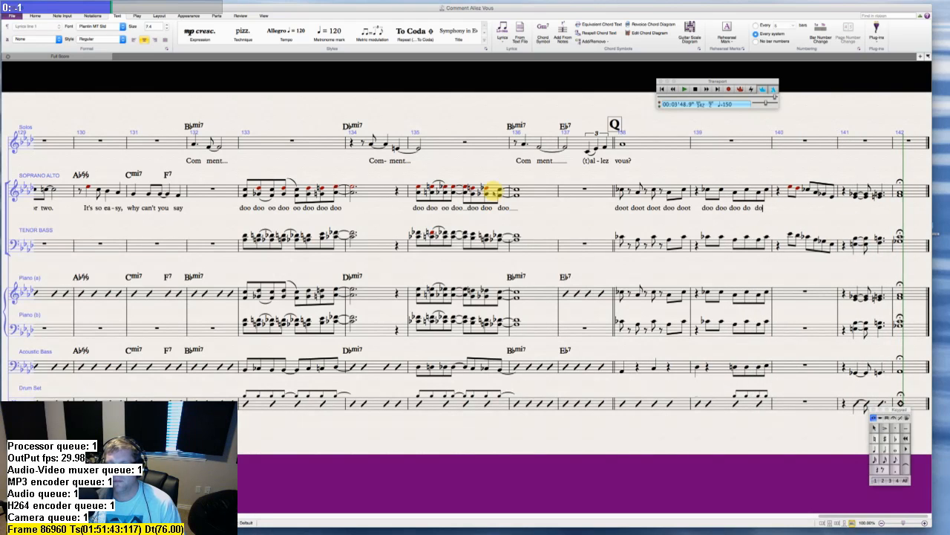
pyautogui.write('doo doo ')
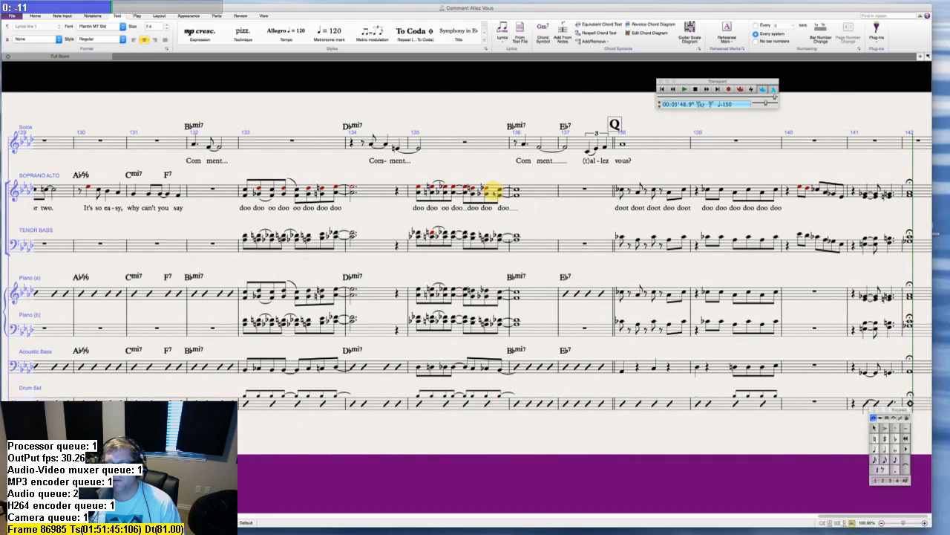
# - Enter "doo" lyrics under the Soprano Alto notes in bars 140 and 141, ending with "oo" under bar 142
pyautogui.write('doo doo doo doo')
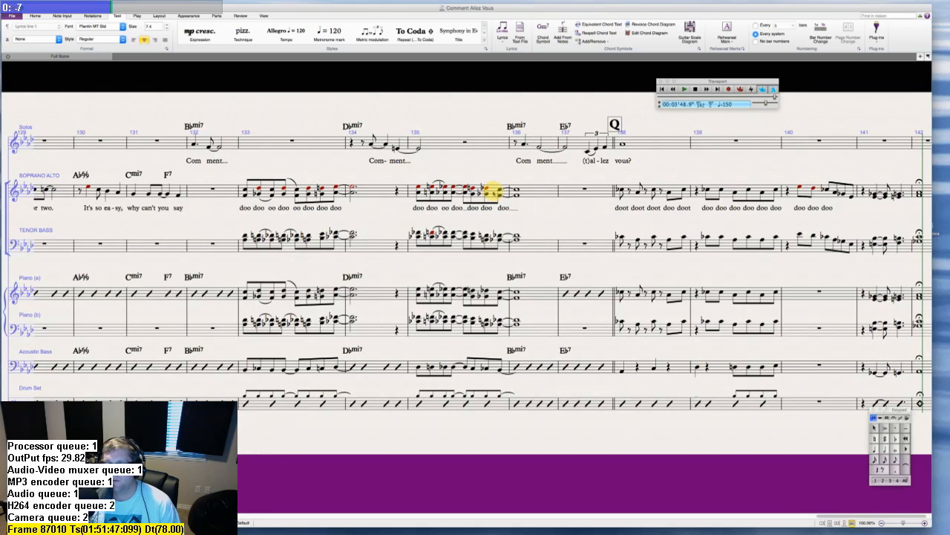
pyautogui.write(' doo')
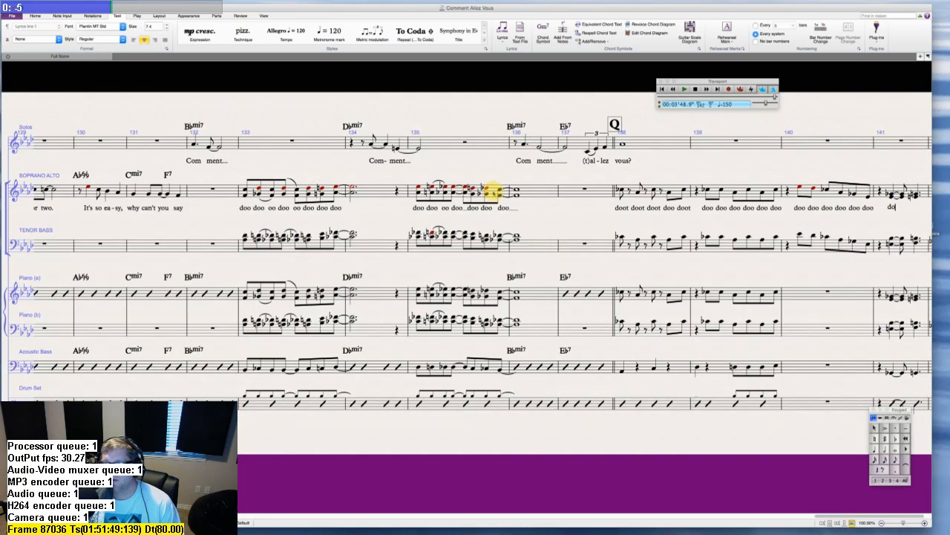
pyautogui.write(' doo doo doo oo')
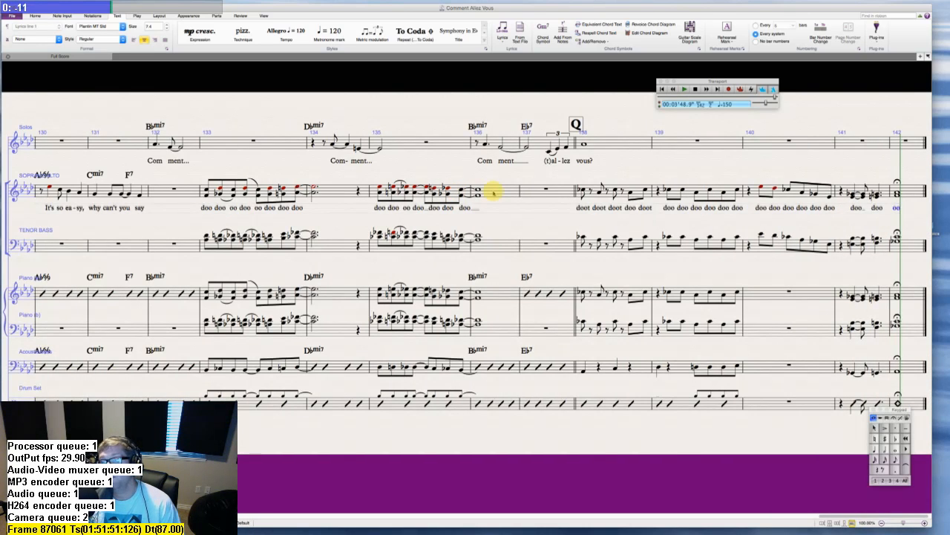
pyautogui.press('Escape')
pyautogui.hscroll(1, 683, 219)
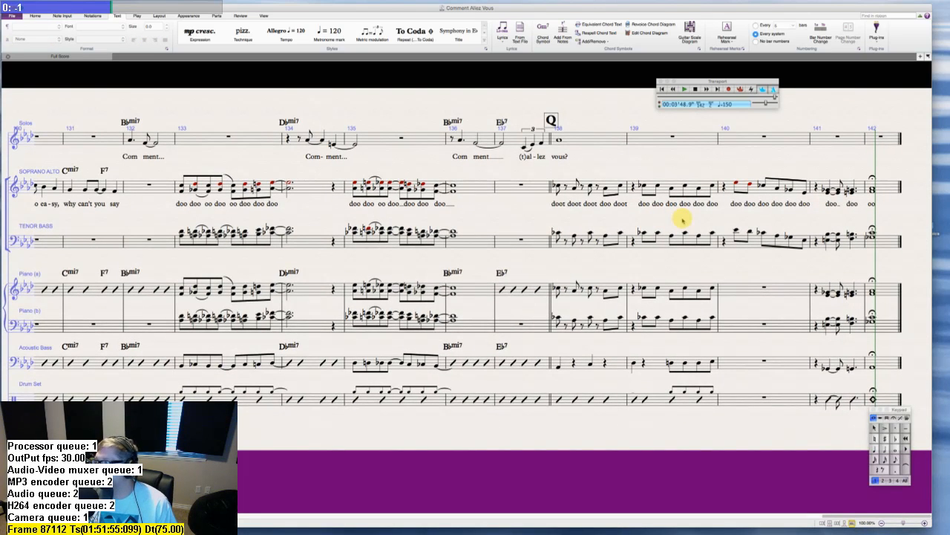
pyautogui.click(692, 285)
pyautogui.click(722, 270)
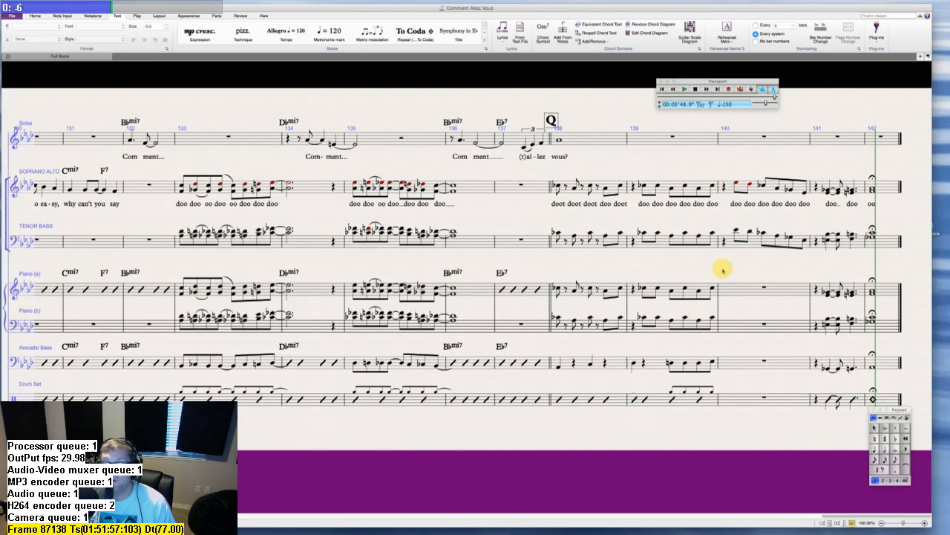
# - Add the chord symbols Gb13 and G13 above Soprano Alto bar 141 and Ab13 above the final note in bar 142
pyautogui.moveTo(723, 269); pyautogui.dragTo(617, 279)
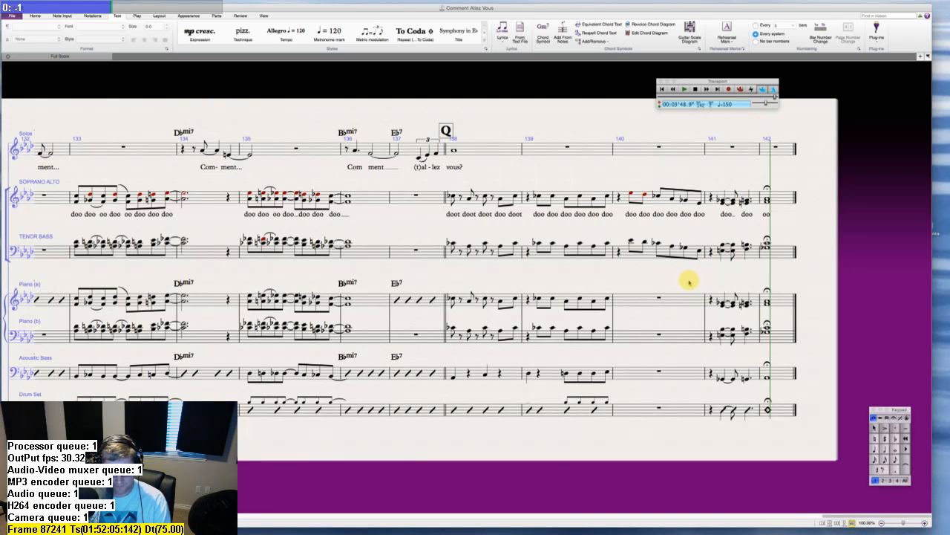
pyautogui.click(724, 199)
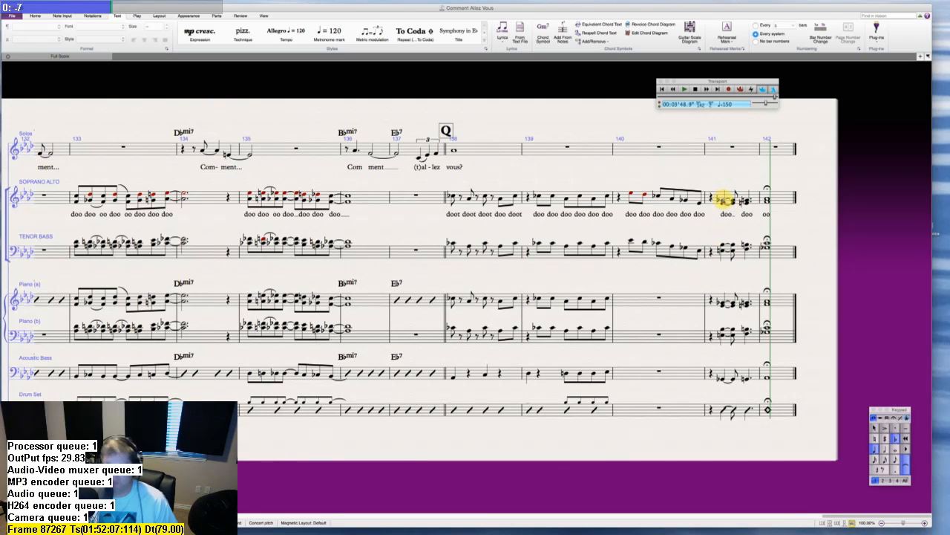
pyautogui.hotkey('ctrl', 'k')
pyautogui.write('Gb13')
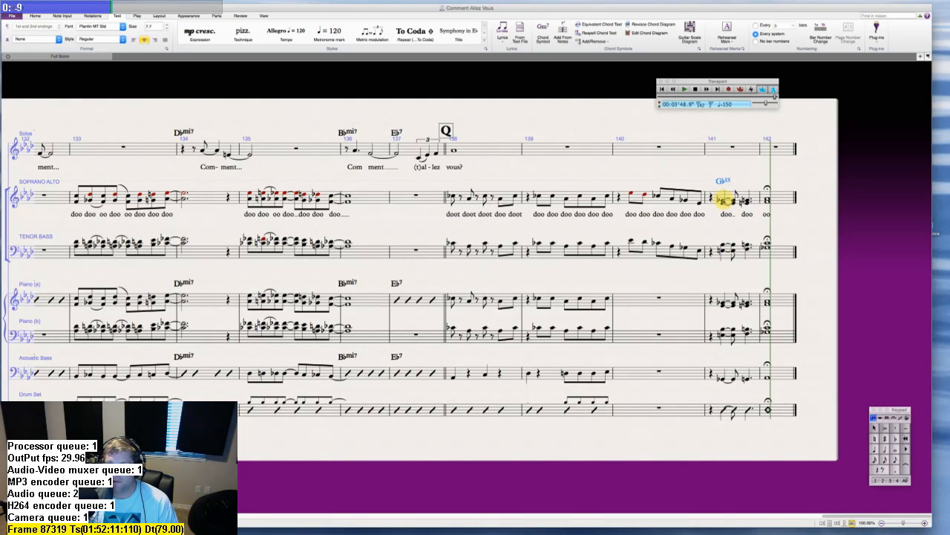
pyautogui.press('space')
pyautogui.write('G13')
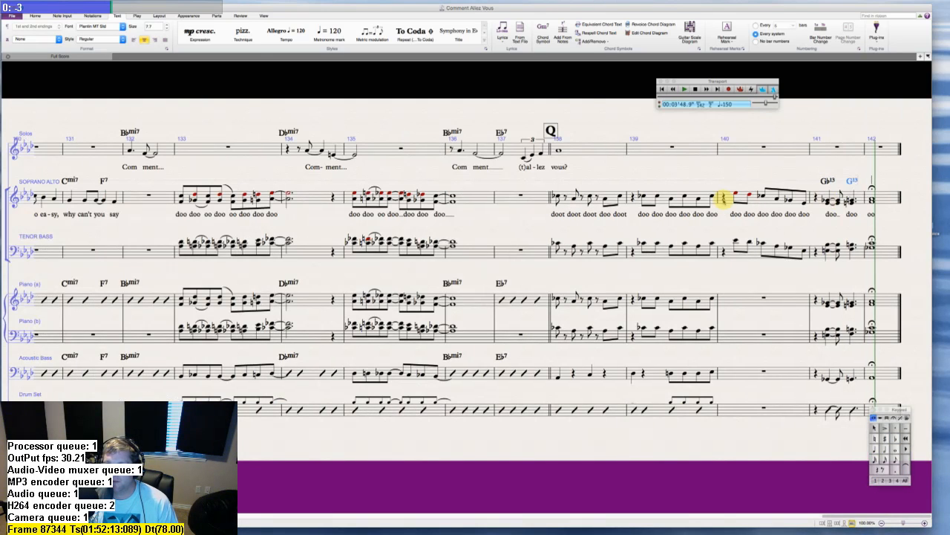
pyautogui.press('space')
pyautogui.write('Ab13')
pyautogui.press('Escape')
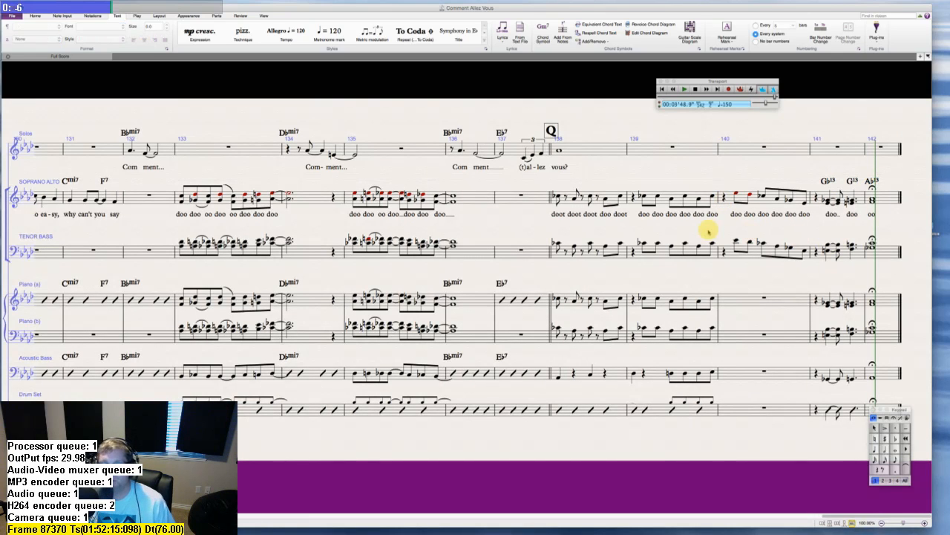
# - Add the chord symbol Ab7(#9) above the first Soprano Alto note of bar 138 at rehearsal mark Q
pyautogui.hscroll(-1, 709, 233)
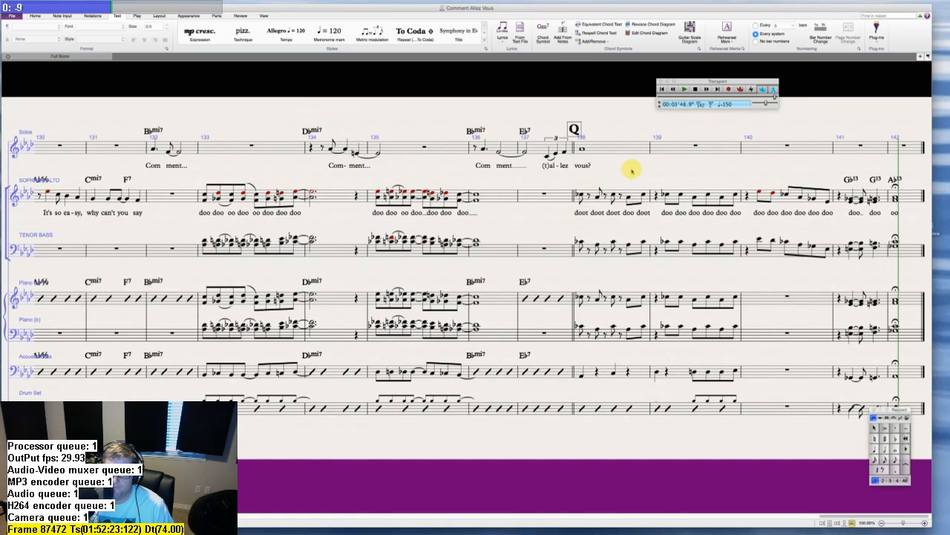
pyautogui.moveTo(626, 172); pyautogui.dragTo(624, 174)
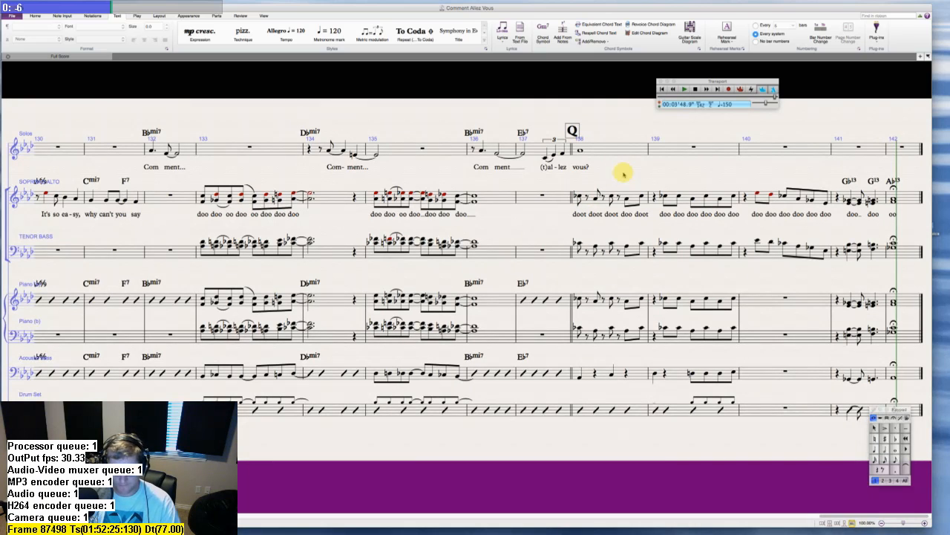
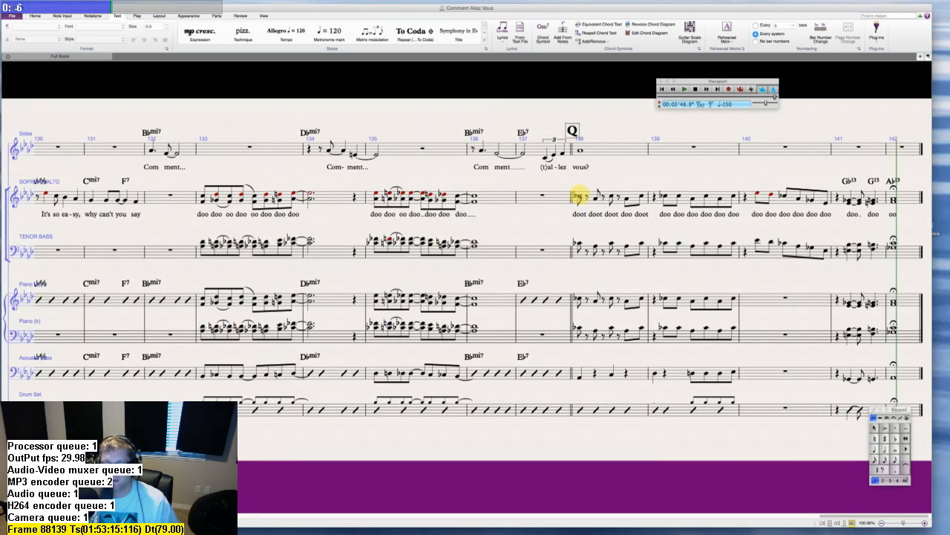
pyautogui.click(579, 196)
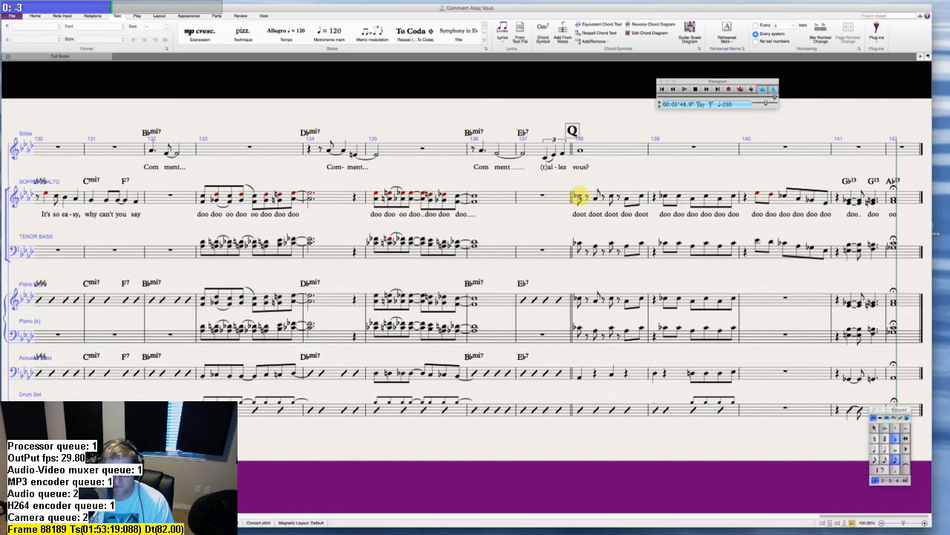
pyautogui.hotkey('ctrl', 't')
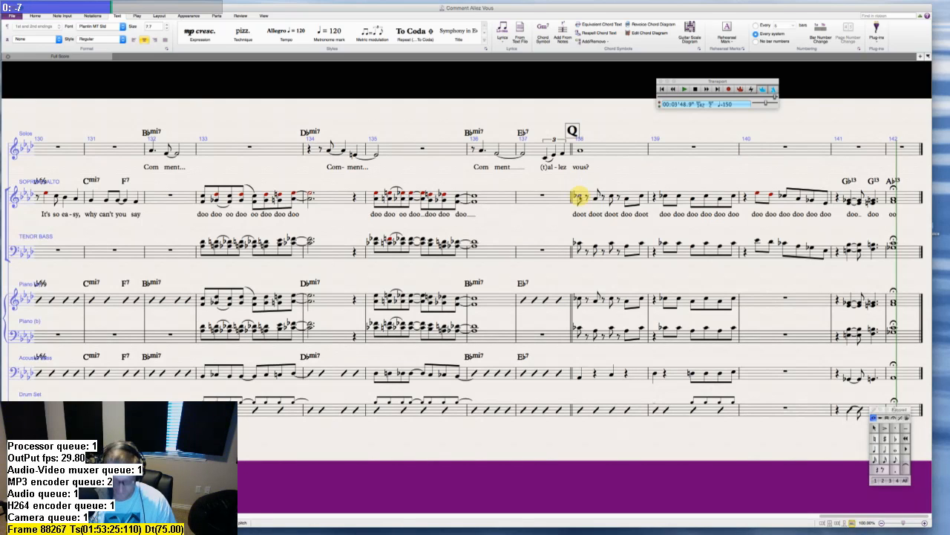
pyautogui.write('Ab7(')
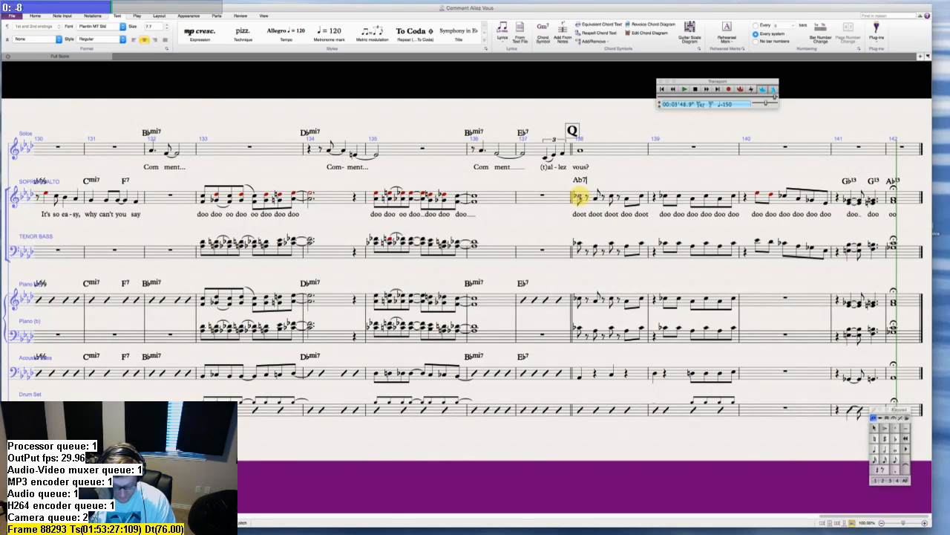
pyautogui.write('b9')
pyautogui.press('space')
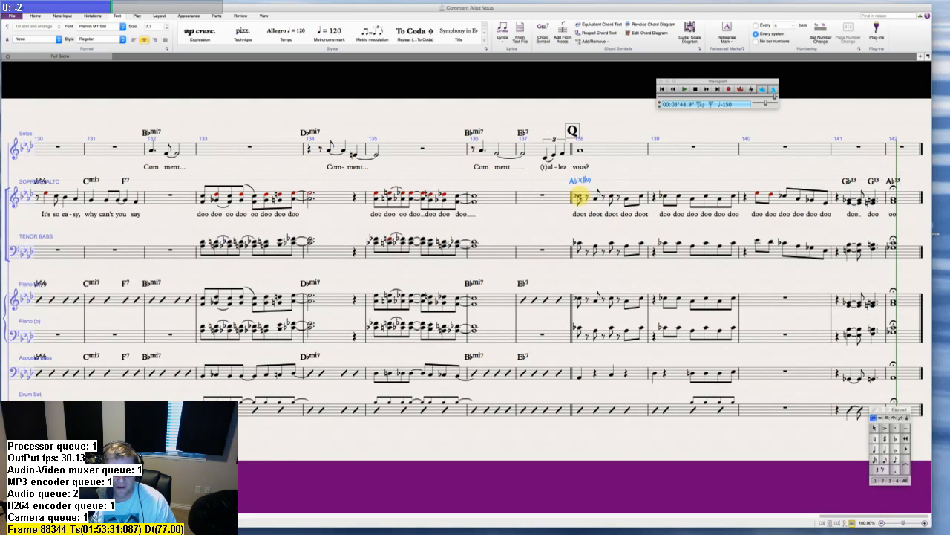
# - Add the chord symbol Cdim7 midway through Soprano Alto bar 138, correcting the chord text until it reads as a diminished seventh
pyautogui.write('C')
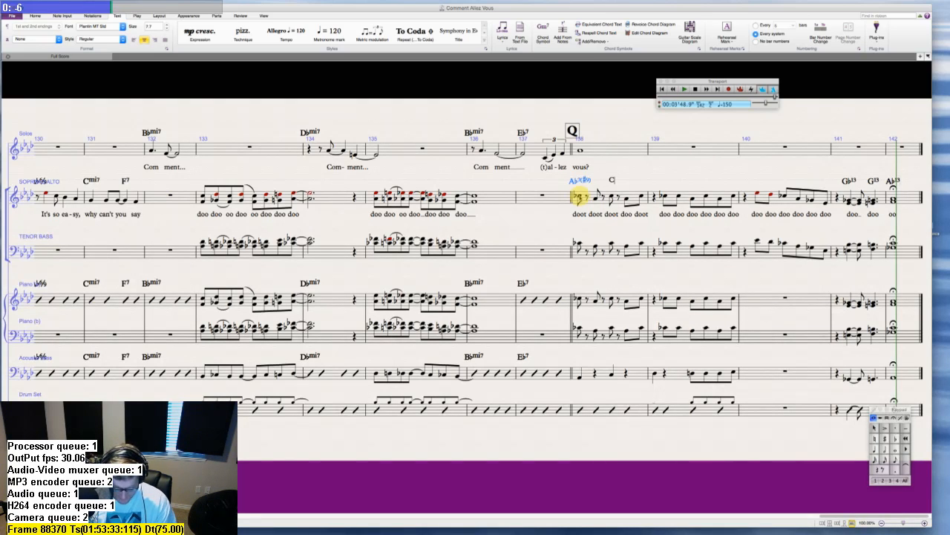
pyautogui.write('o7')
pyautogui.press('Escape')
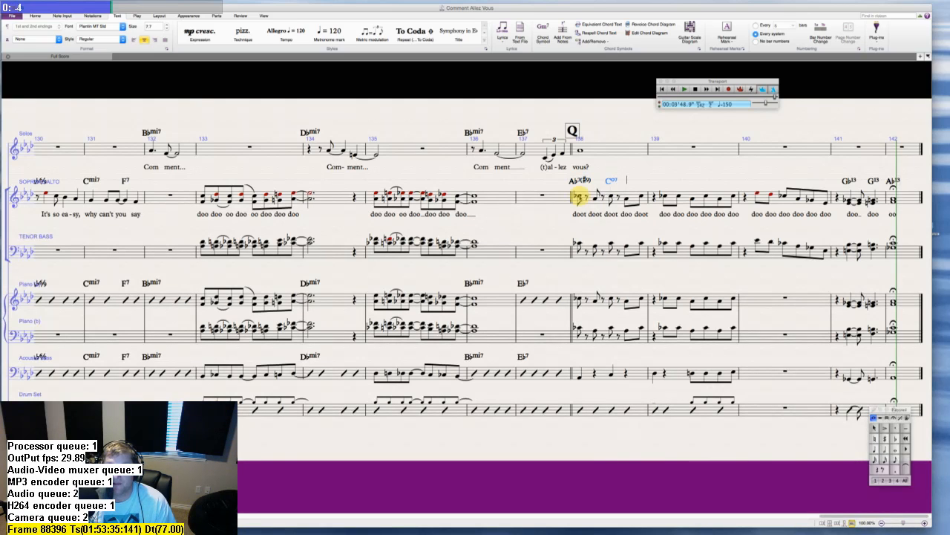
pyautogui.press('BackSpace')
pyautogui.press('BackSpace')
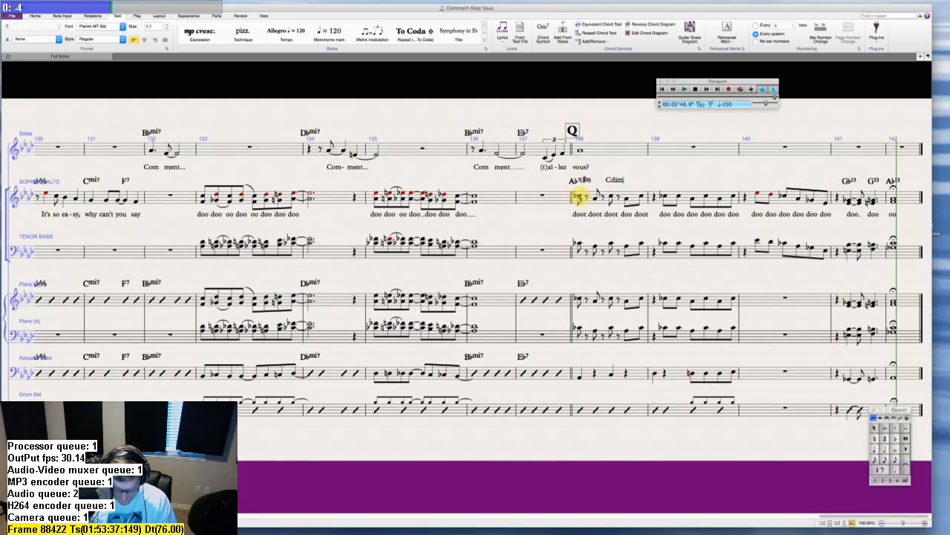
pyautogui.write('7')
pyautogui.press('space')
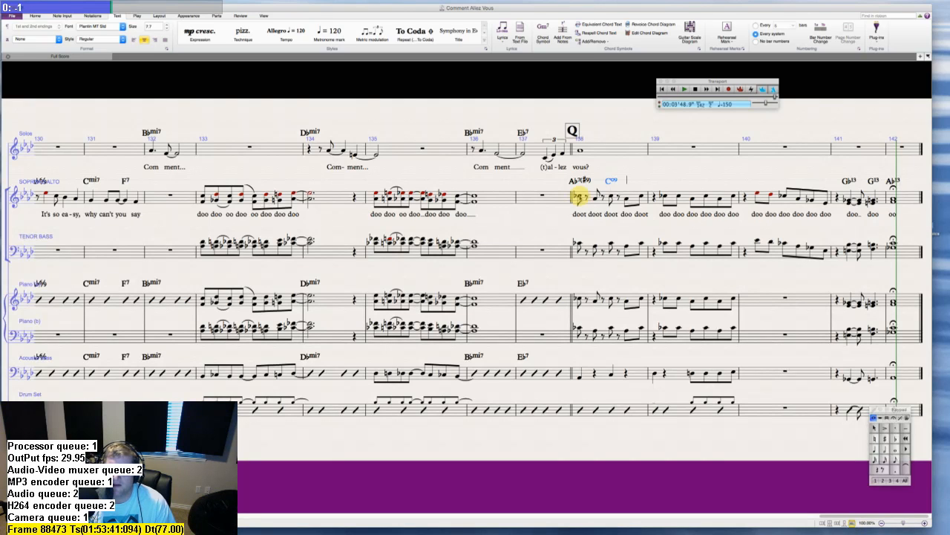
pyautogui.press('BackSpace')
pyautogui.press('BackSpace')
pyautogui.press('BackSpace')
pyautogui.write('m7')
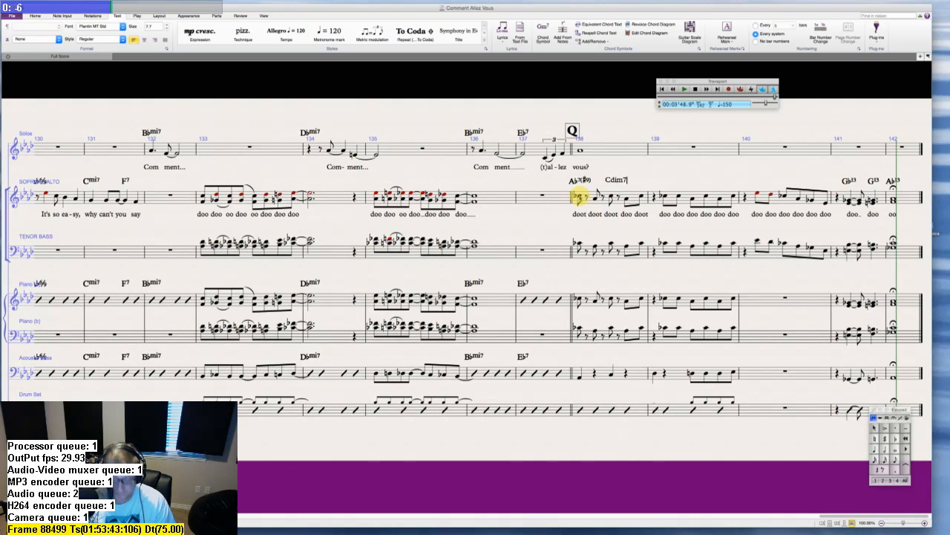
pyautogui.press('space')
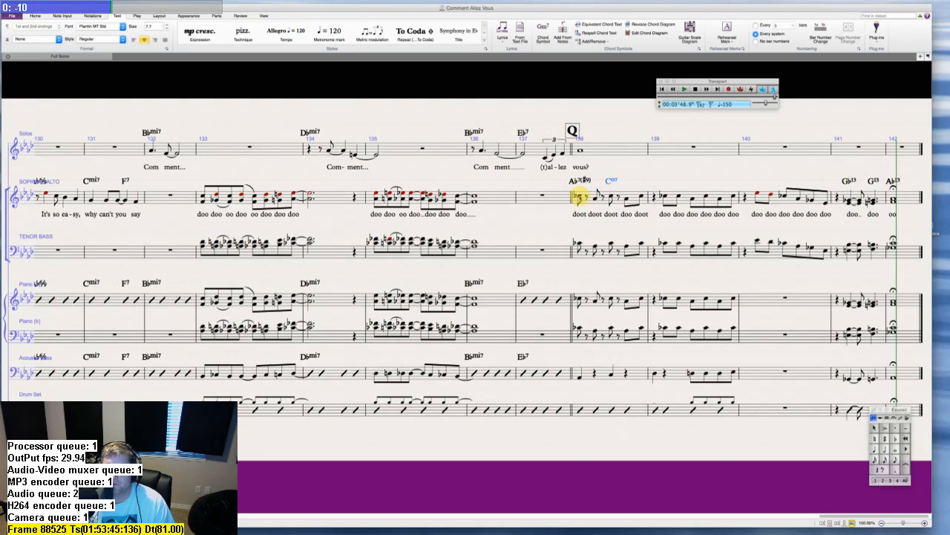
# - Add the chord symbols Db7 at the start of Soprano Alto bar 139 and Ddim7 midway through the bar
pyautogui.write('Db')
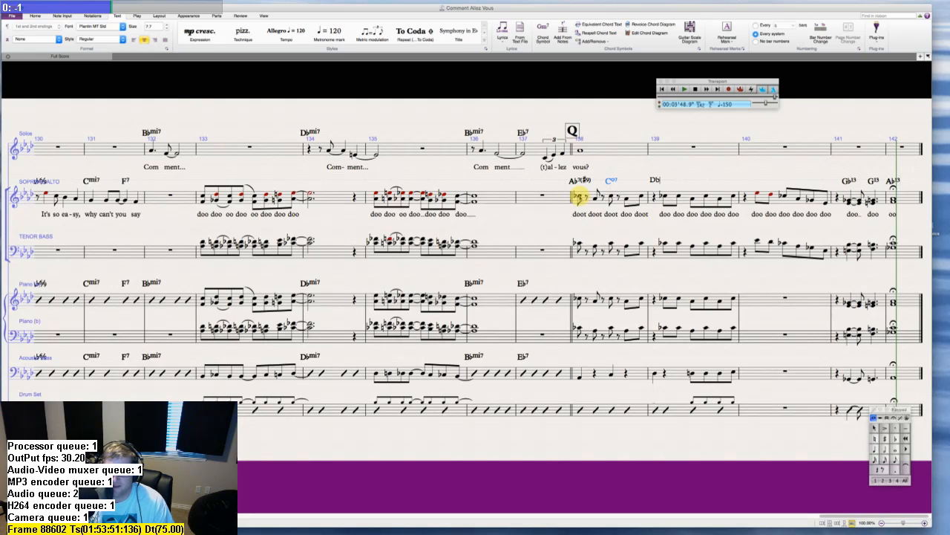
pyautogui.write('7')
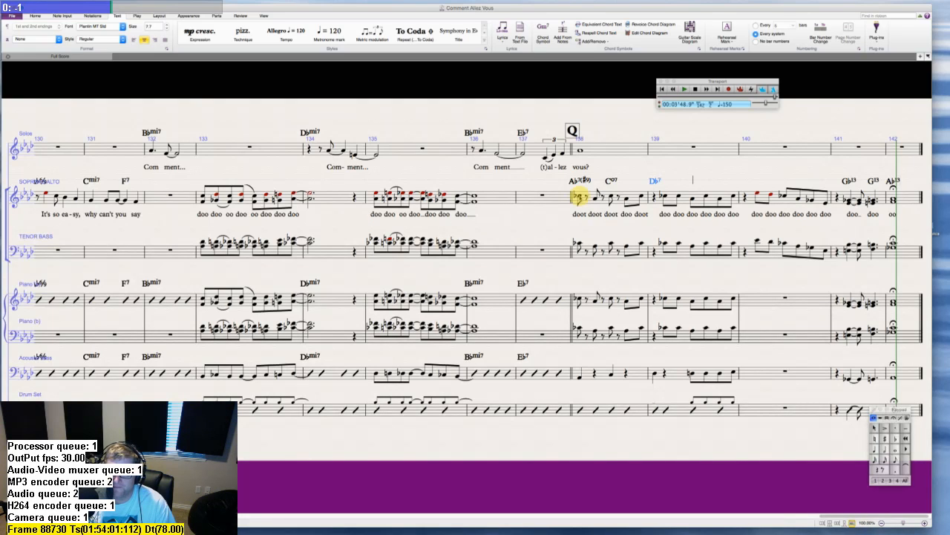
pyautogui.write('D')
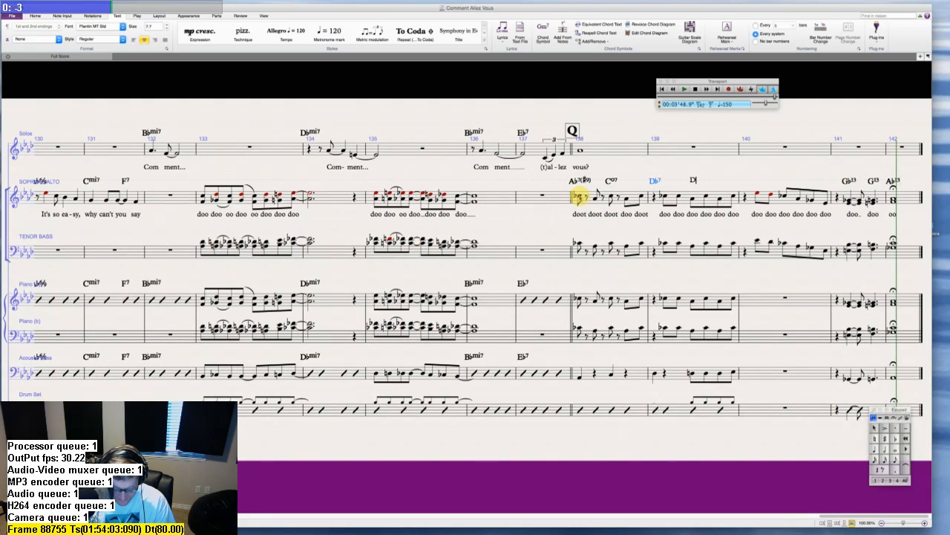
pyautogui.write('b7')
pyautogui.press('space')
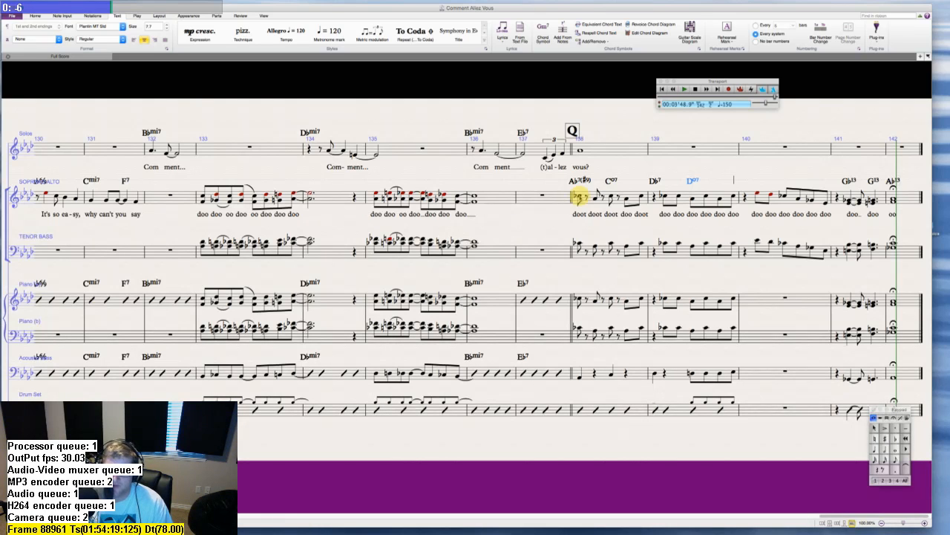
pyautogui.press('Escape')
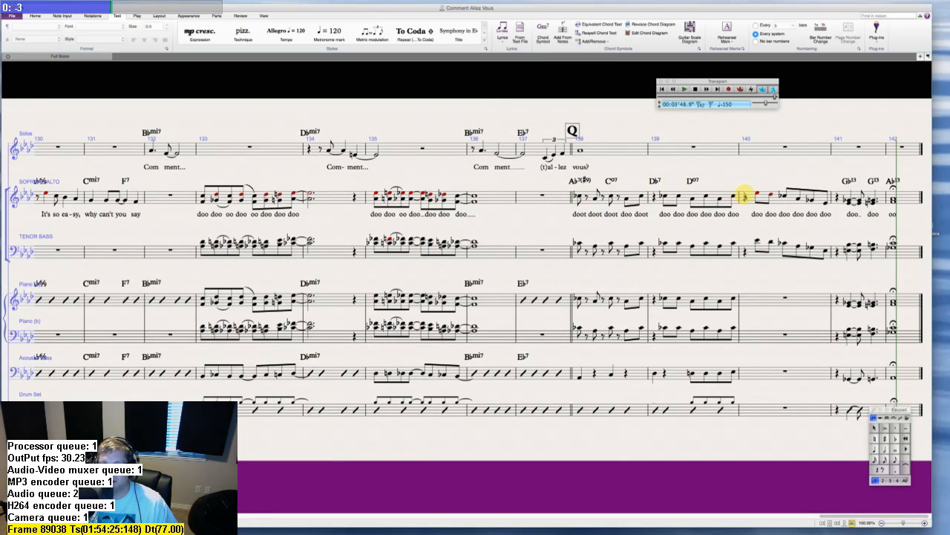
# - Add the chord symbol Eb7alt. above the opening rest of Soprano Alto bar 140
pyautogui.click(745, 197)
pyautogui.hotkey('ctrl', 'k')
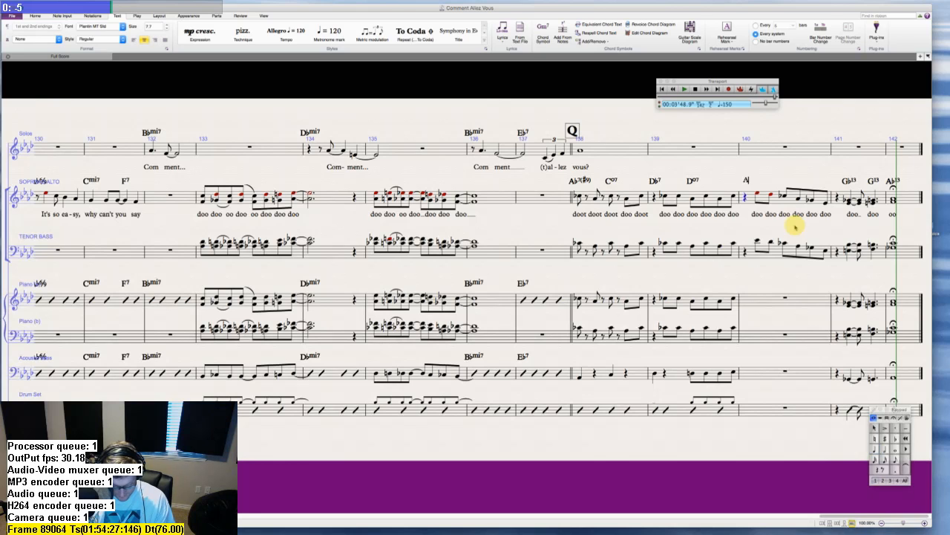
pyautogui.write('Eb7alt.')
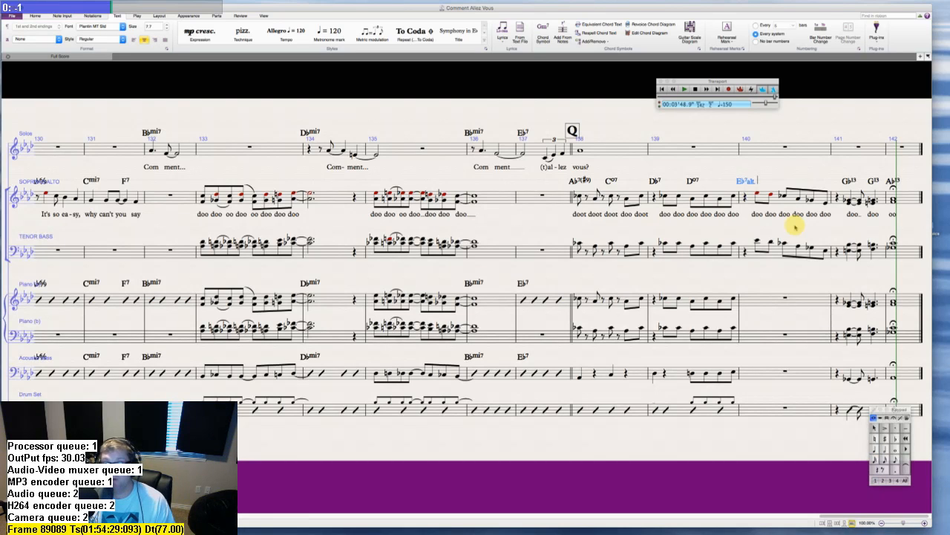
pyautogui.press('Escape')
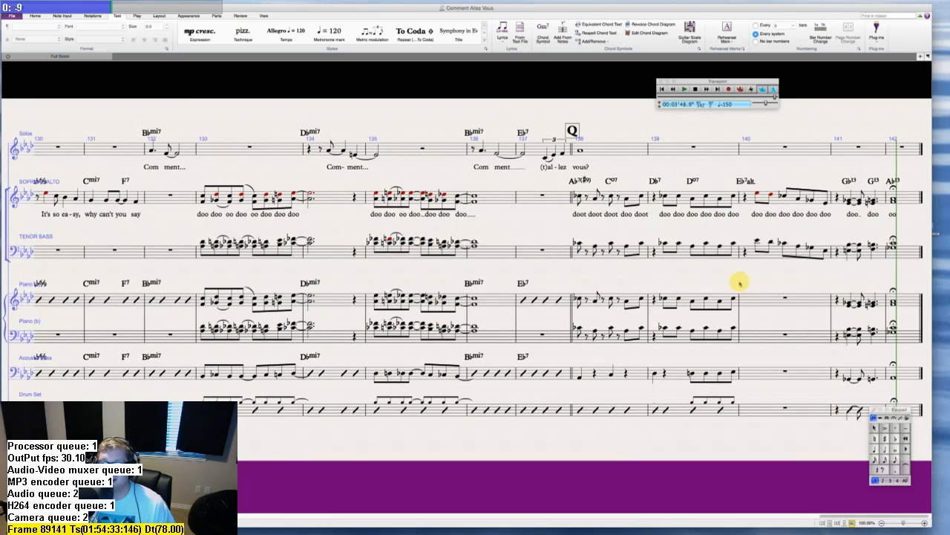
# - Examine the closing bars from rehearsal mark Q to bar 142 across the vocal and rhythm section staves
pyautogui.hscroll(1, 739, 282)
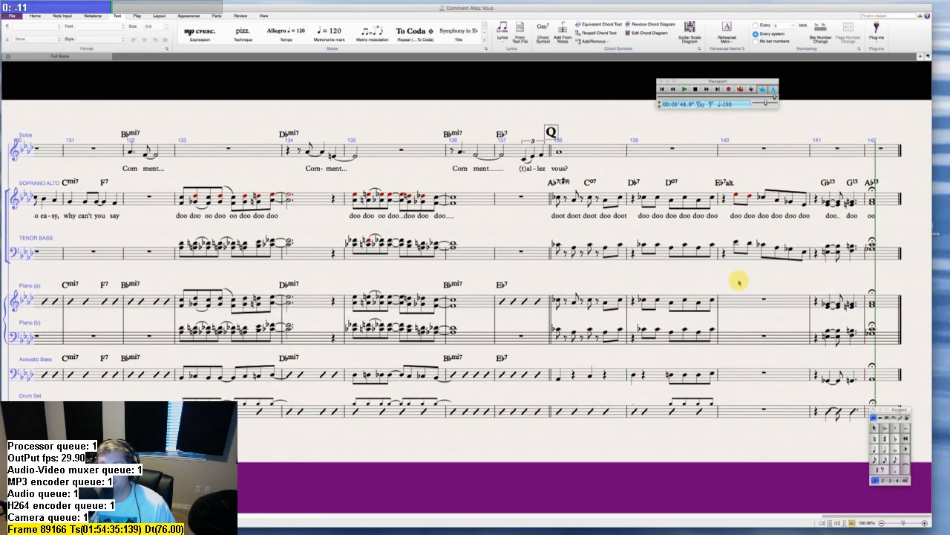
pyautogui.scroll(1, 739, 282)
pyautogui.scroll(1, 739, 283)
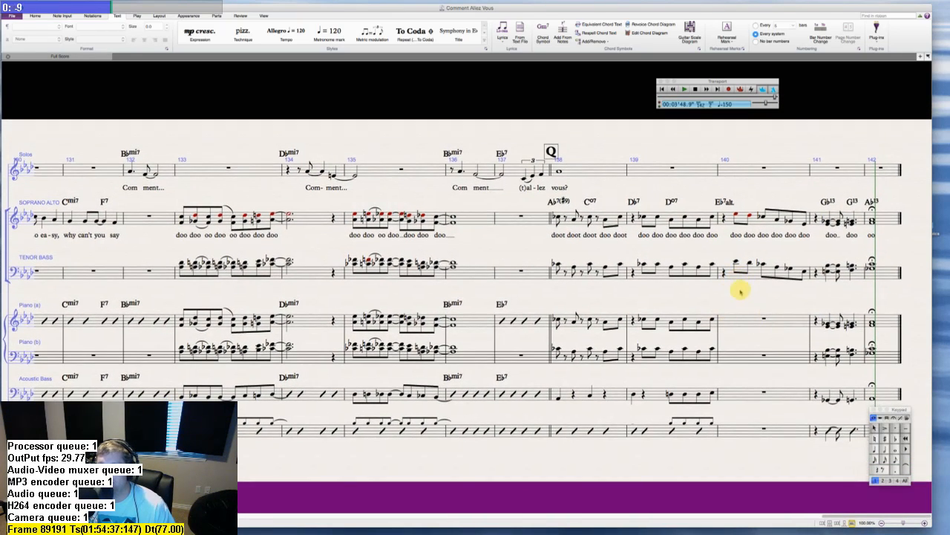
pyautogui.scroll(-1, 740, 291)
pyautogui.scroll(1, 741, 291)
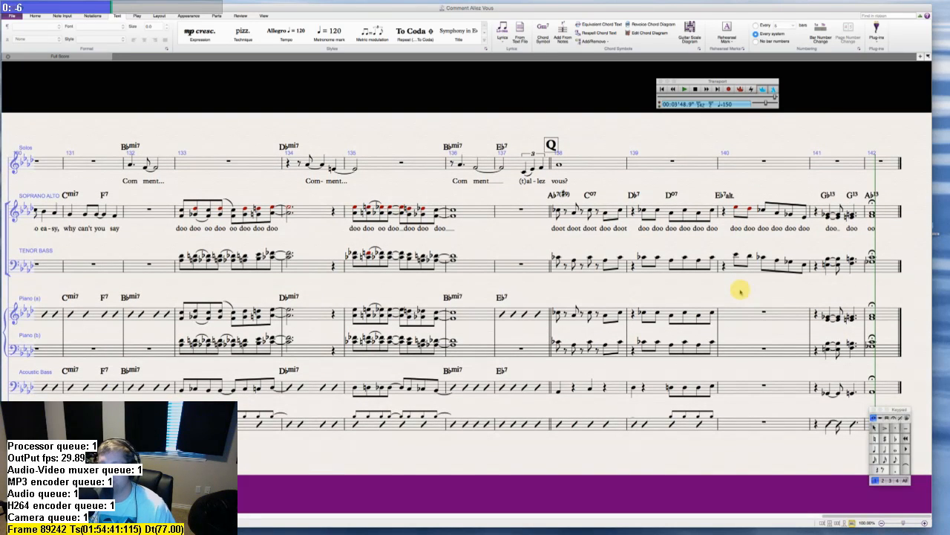
pyautogui.scroll(2, 741, 290)
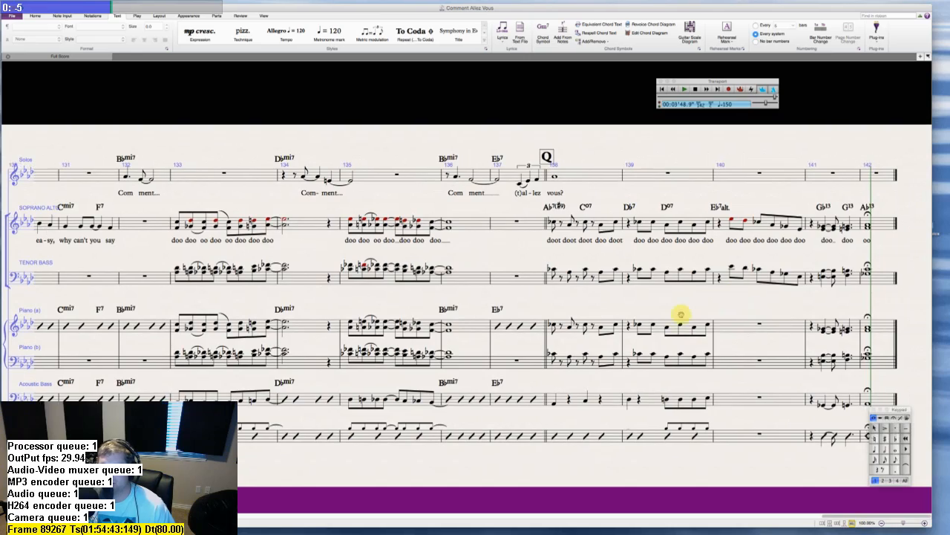
pyautogui.hscroll(3, 680, 314)
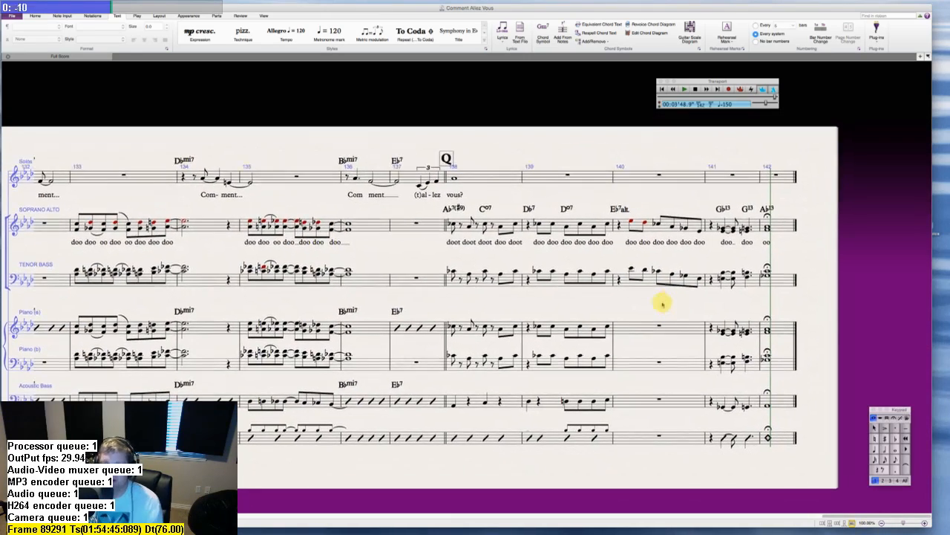
pyautogui.hscroll(-3, 662, 303)
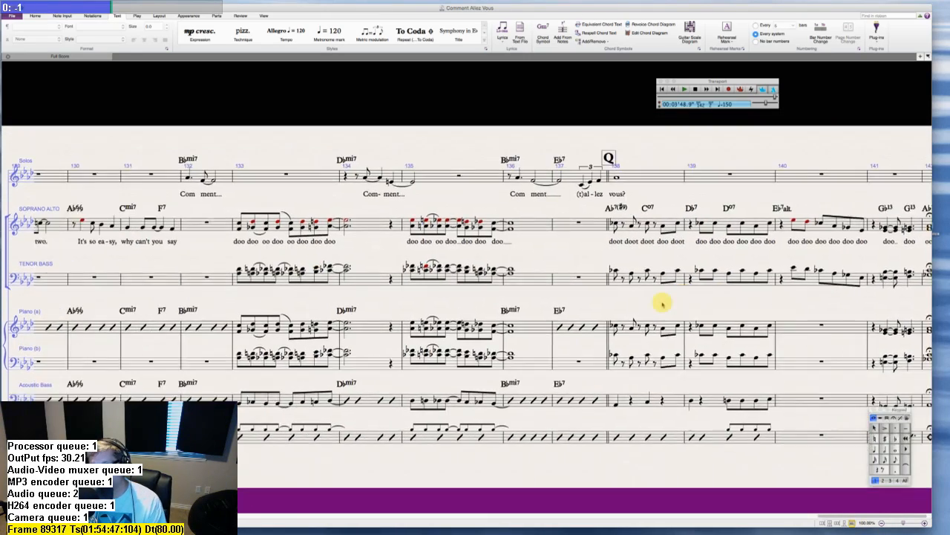
pyautogui.hscroll(2, 717, 297)
pyautogui.scroll(-1, 717, 297)
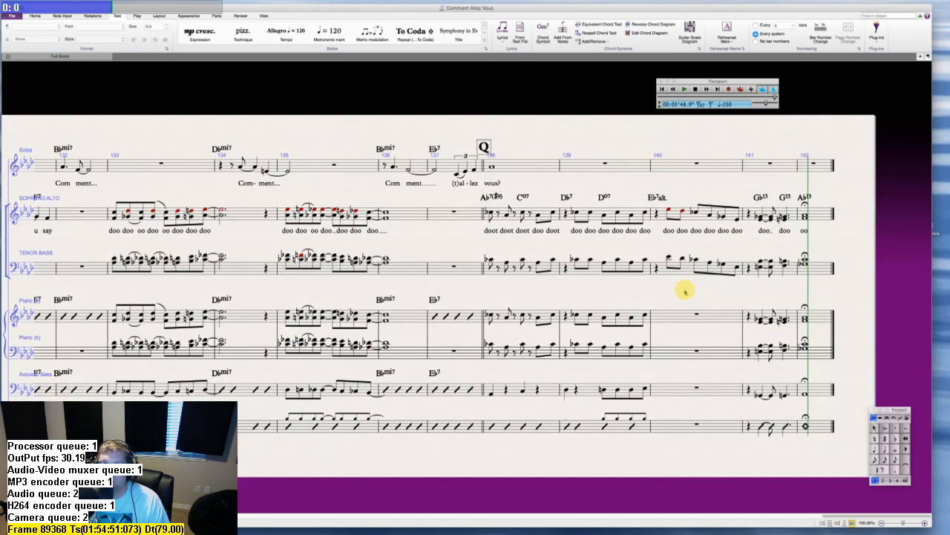
pyautogui.hscroll(-2, 685, 292)
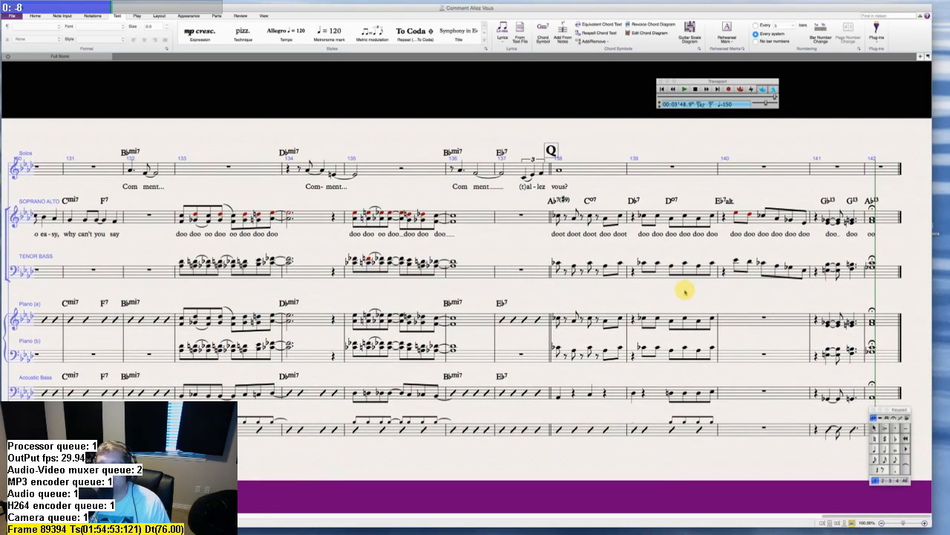
pyautogui.hscroll(1, 705, 267)
pyautogui.hscroll(-2, 615, 301)
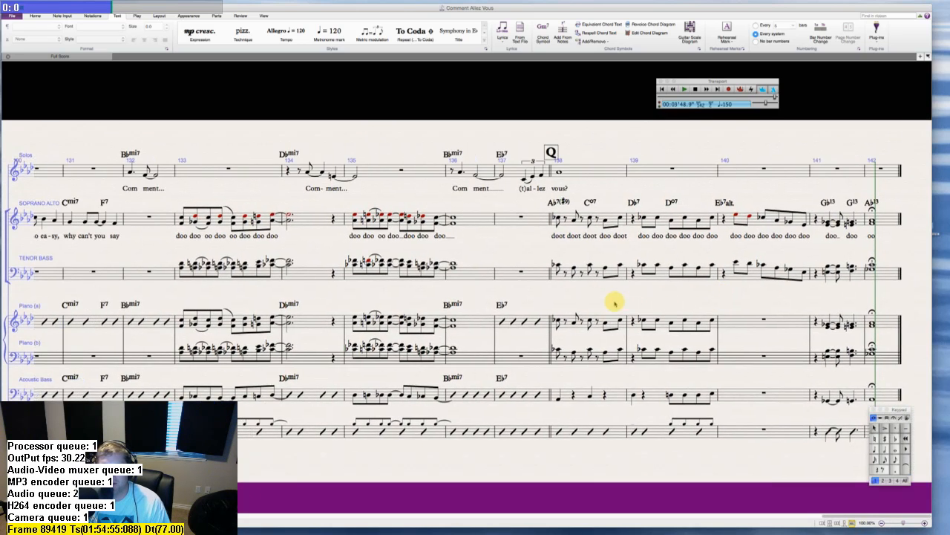
# - Review the score backwards from the closing bars through rehearsal marks P, O and N to the passage at M
pyautogui.scroll(1, 615, 302)
pyautogui.hscroll(1, 615, 302)
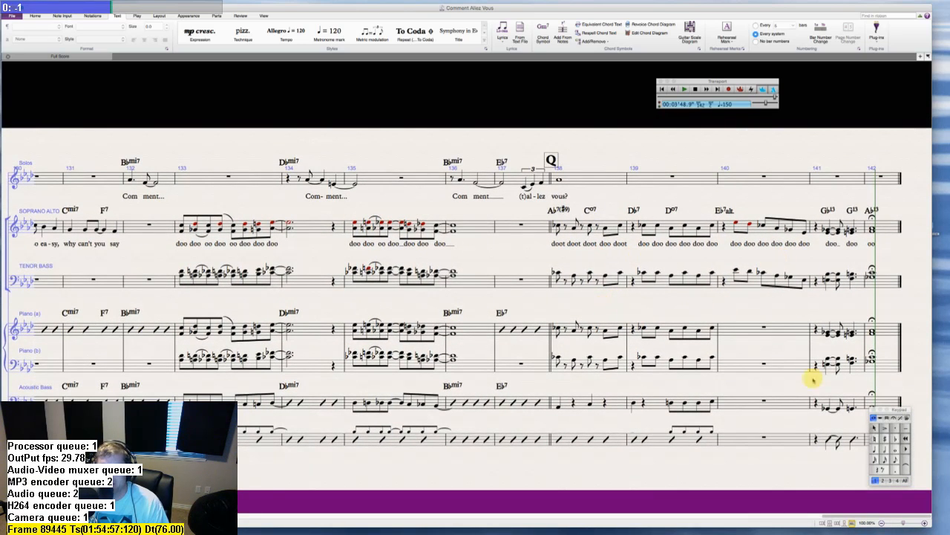
pyautogui.hscroll(-1, 640, 315)
pyautogui.scroll(1, 640, 315)
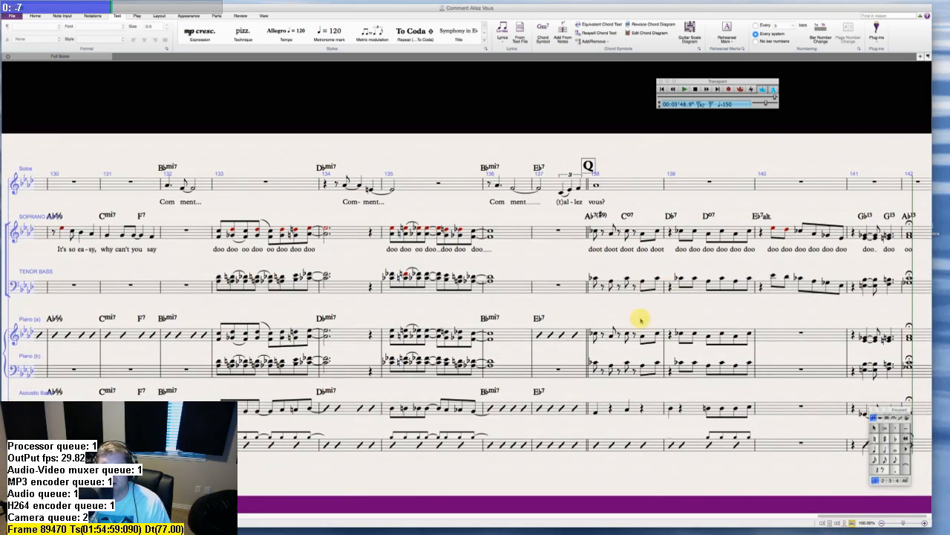
pyautogui.hscroll(-4, 727, 458)
pyautogui.scroll(-1, 727, 458)
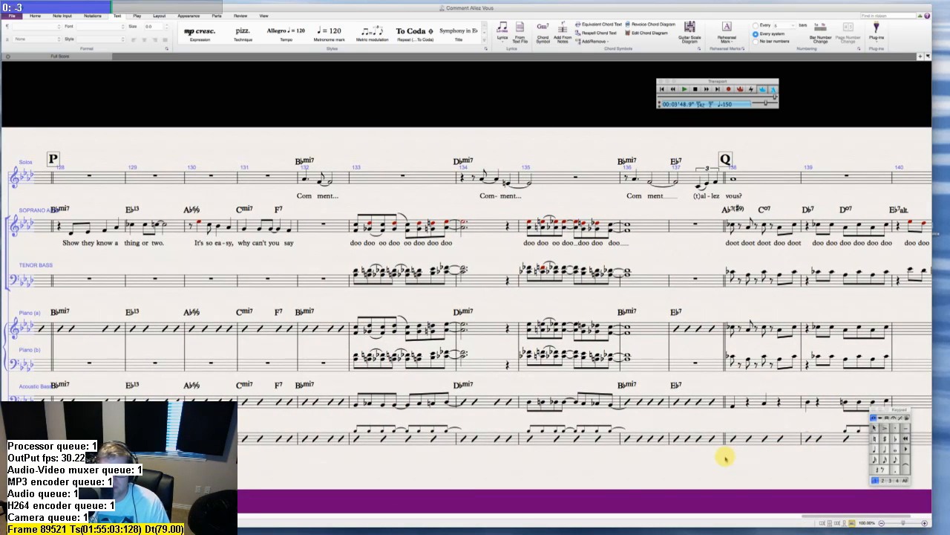
pyautogui.hscroll(-2, 727, 458)
pyautogui.scroll(1, 726, 458)
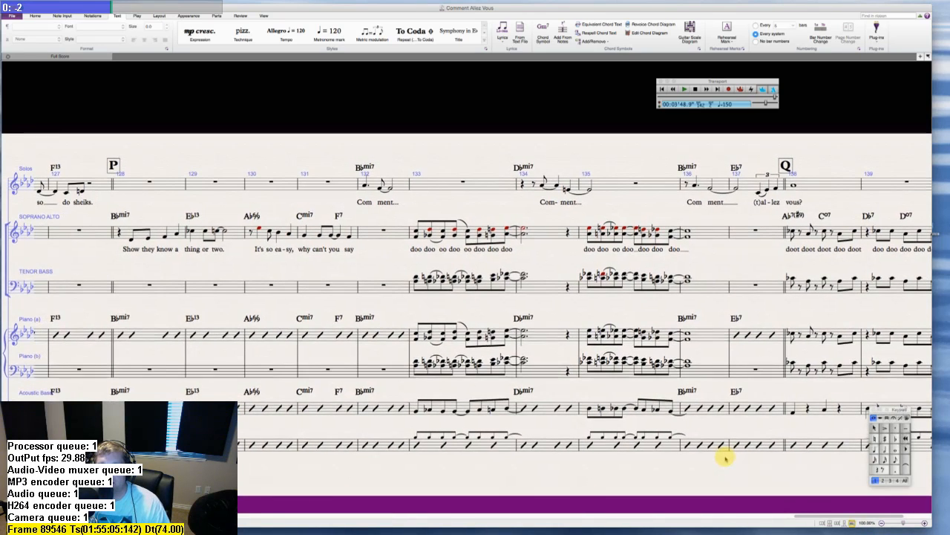
pyautogui.hscroll(-2, 726, 458)
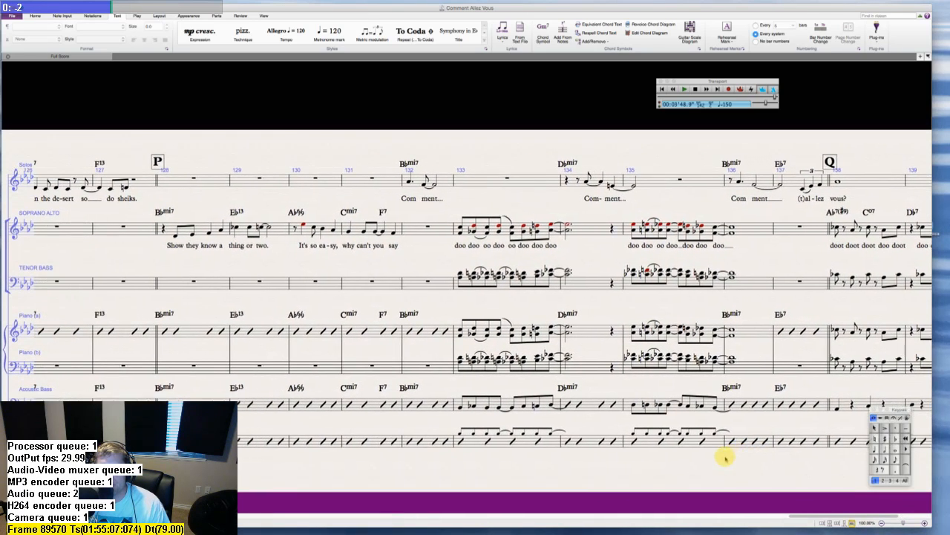
pyautogui.hscroll(-6, 726, 458)
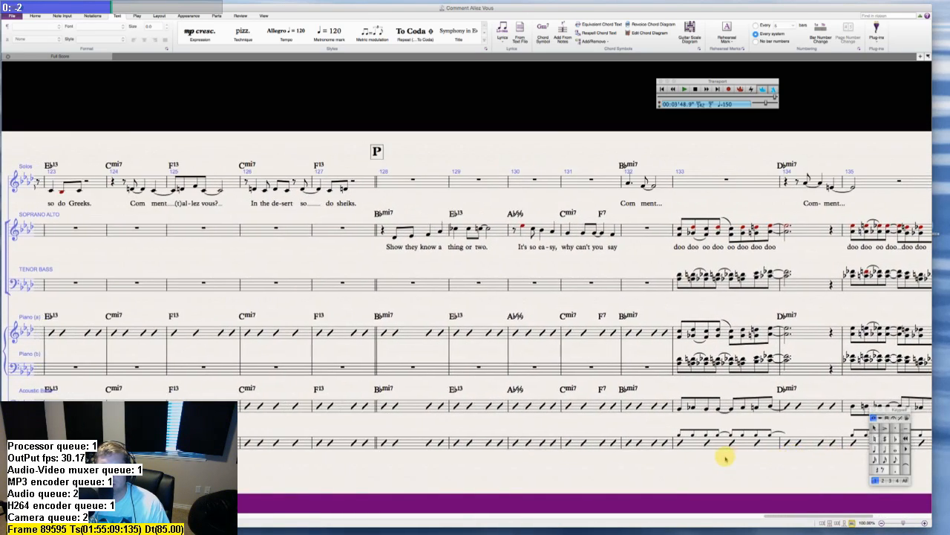
pyautogui.hscroll(-12, 726, 458)
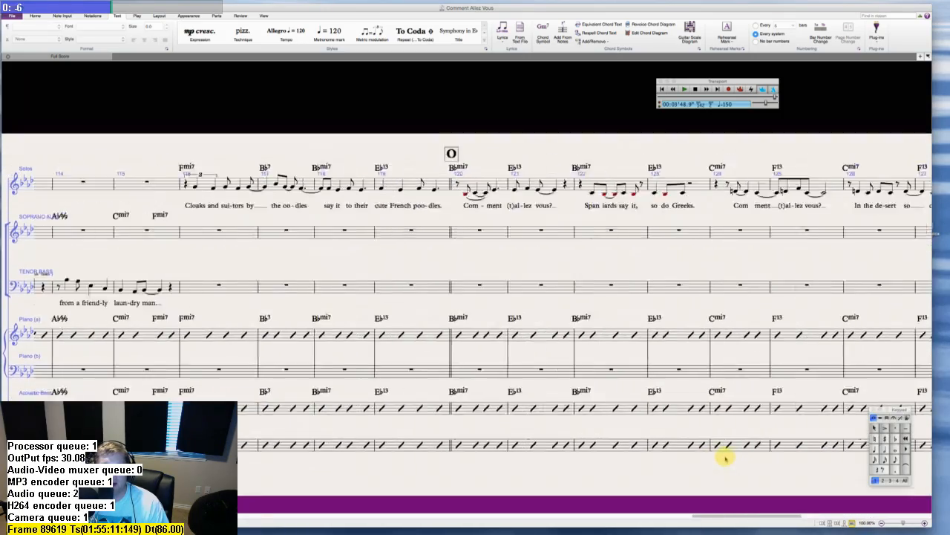
pyautogui.hscroll(-20, 726, 458)
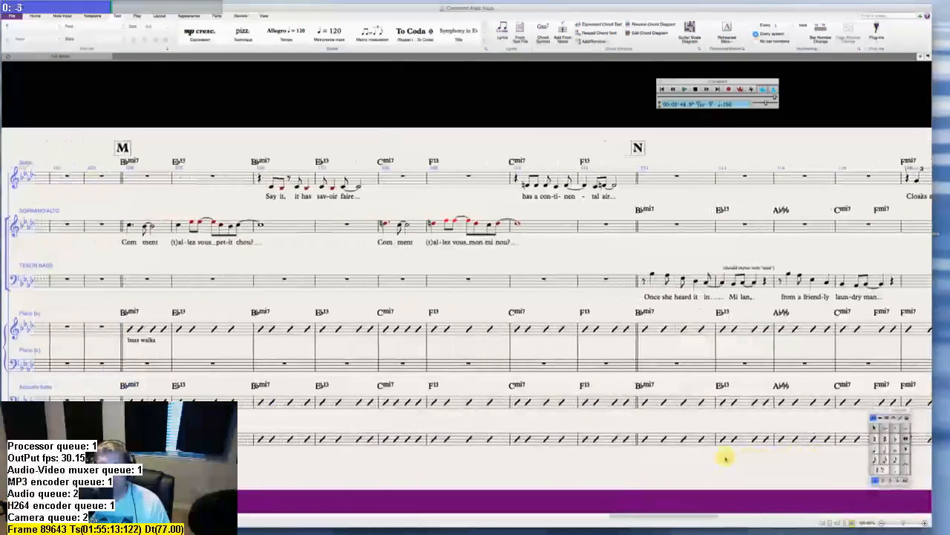
pyautogui.hscroll(-5, 726, 458)
pyautogui.hscroll(3, 726, 455)
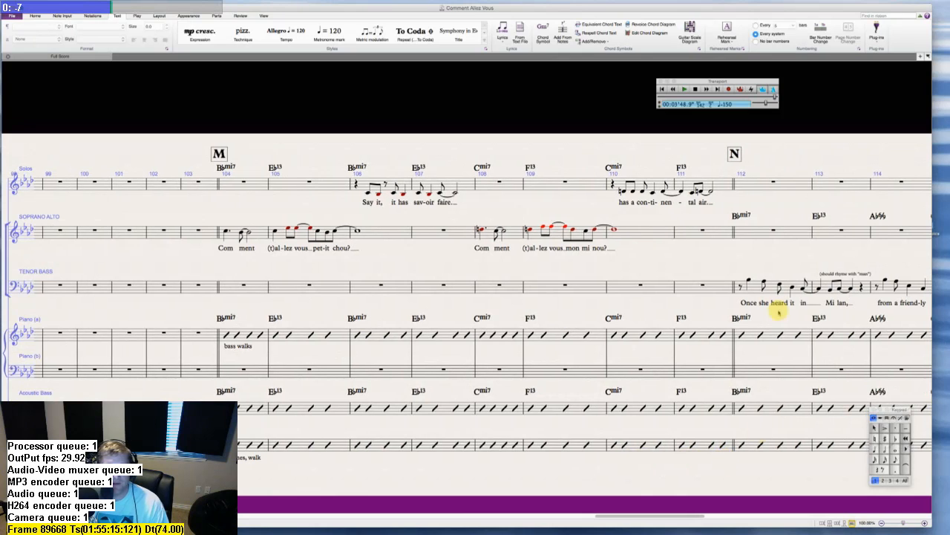
# - Compare the vocal staves around rehearsal marks N and O with the earlier backing vocals between B and D
pyautogui.press('super+Tab')
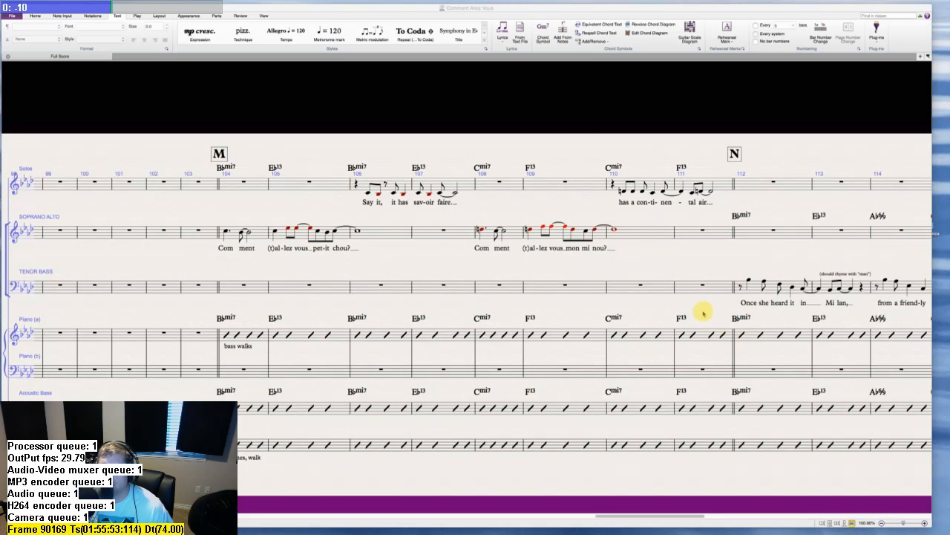
pyautogui.hscroll(1, 704, 312)
pyautogui.hscroll(10, 703, 313)
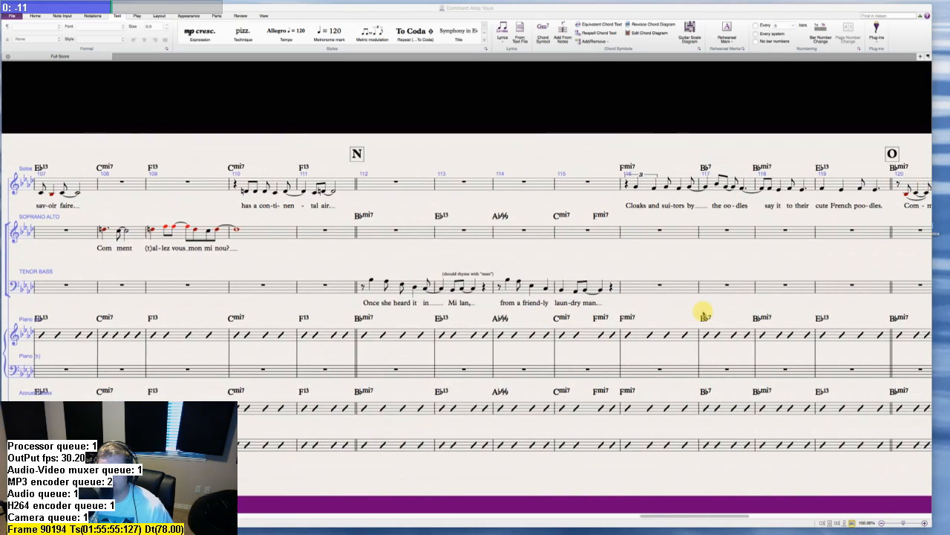
pyautogui.hscroll(2, 703, 312)
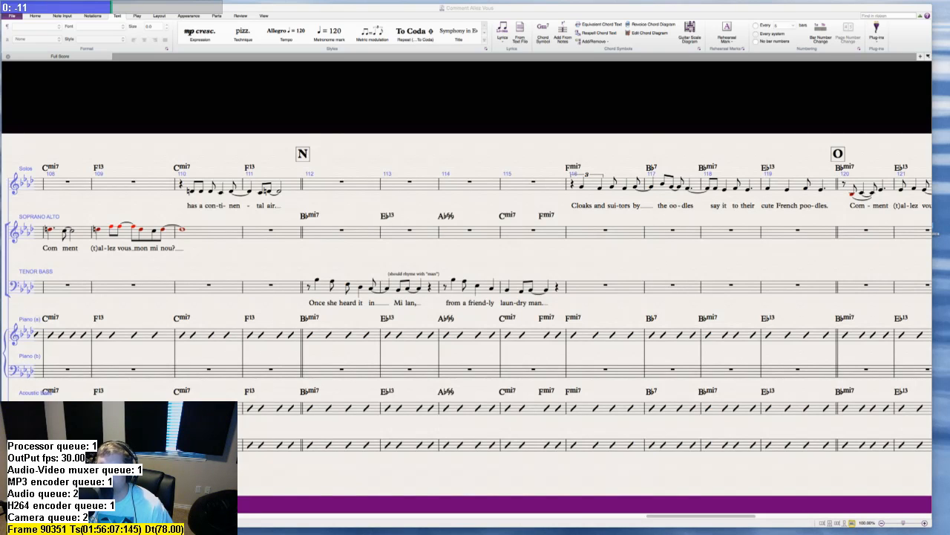
pyautogui.hscroll(3, 792, 260)
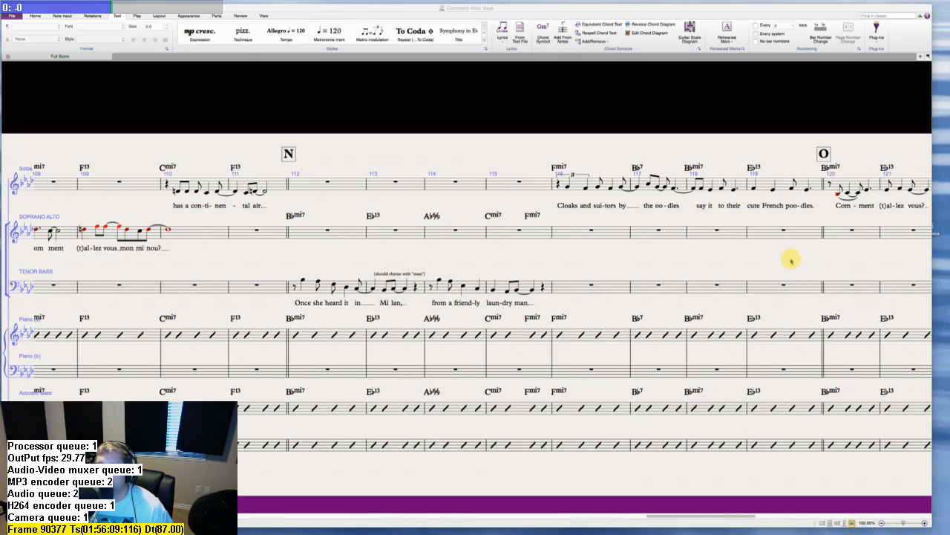
pyautogui.hscroll(-15, 791, 261)
pyautogui.hscroll(-20, 792, 261)
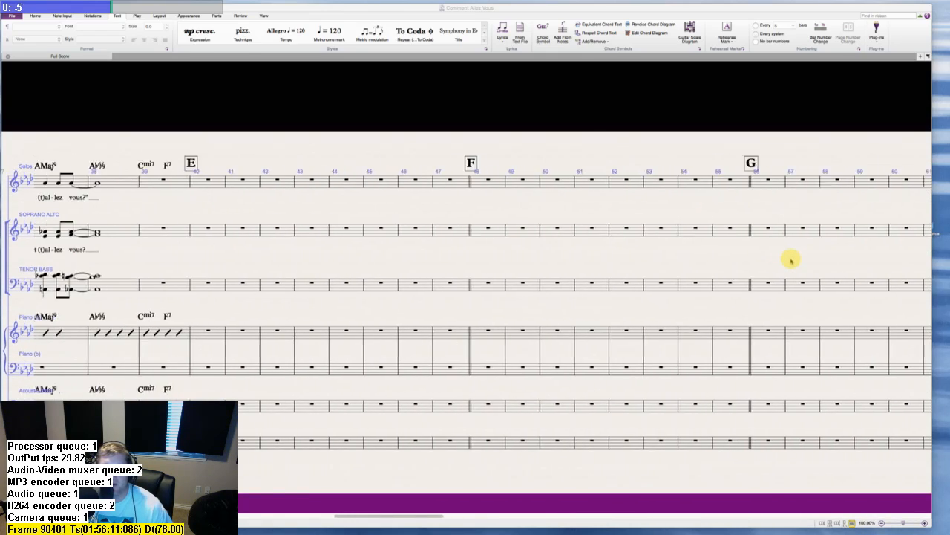
pyautogui.hscroll(8, 791, 260)
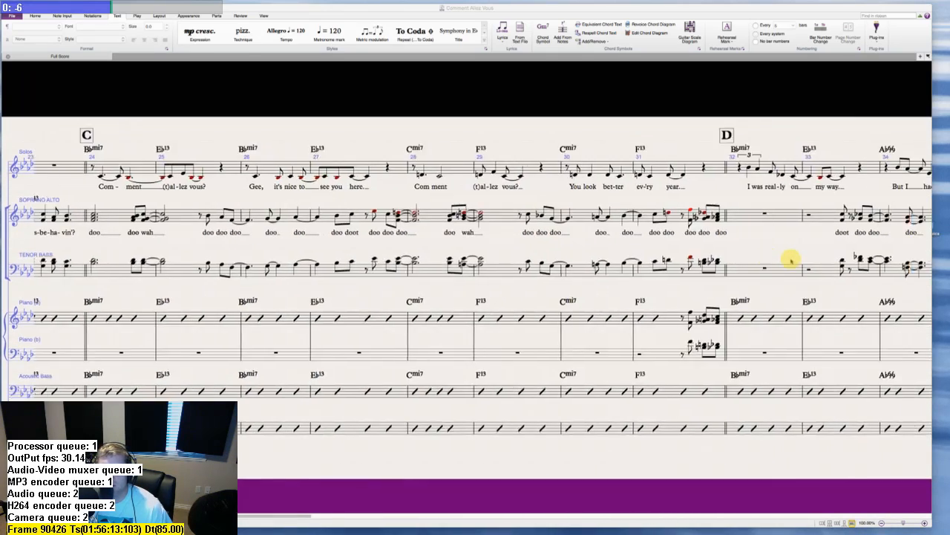
pyautogui.hscroll(2, 792, 260)
pyautogui.hscroll(-10, 792, 260)
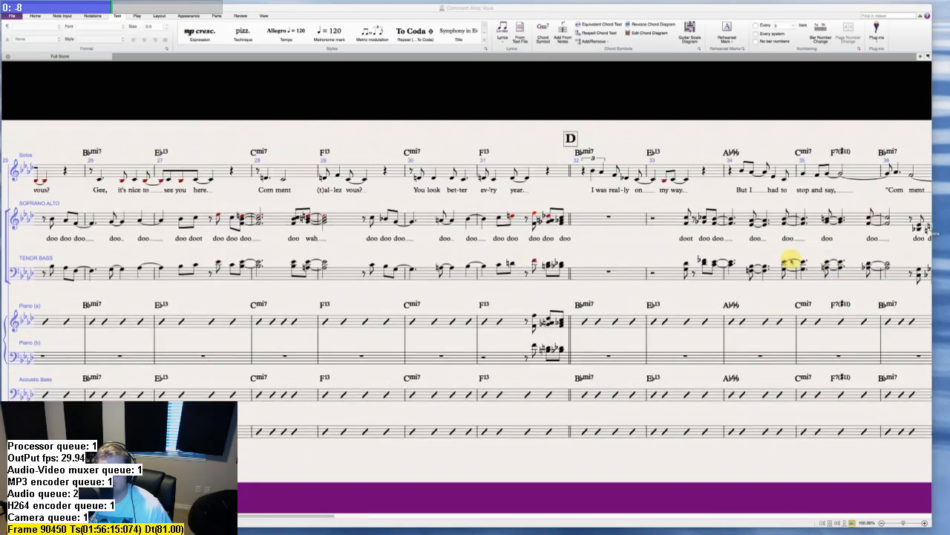
pyautogui.hscroll(-3, 791, 260)
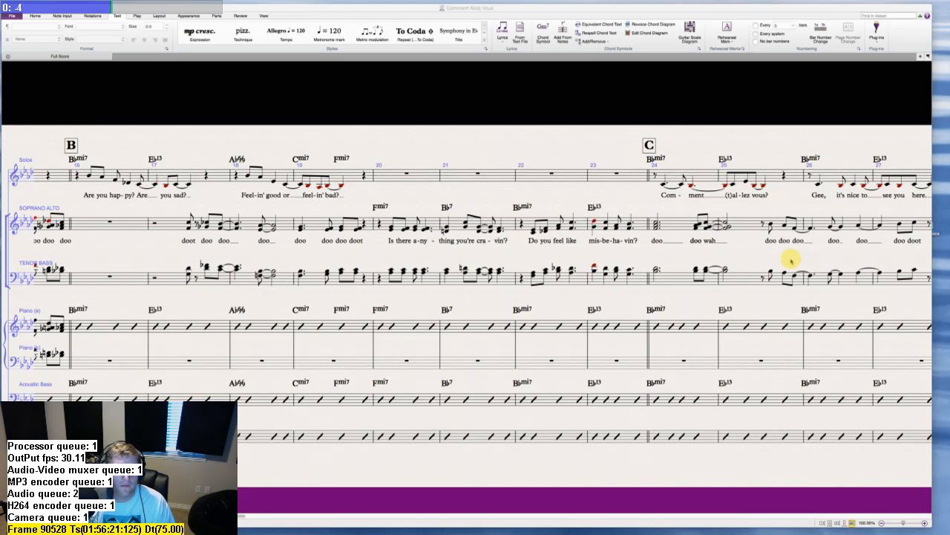
pyautogui.hscroll(4, 792, 260)
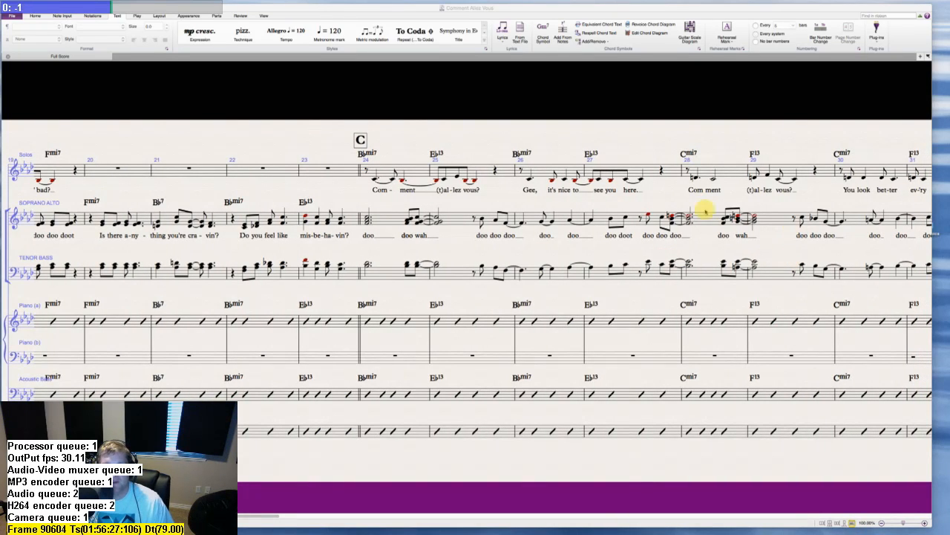
pyautogui.click(390, 220)
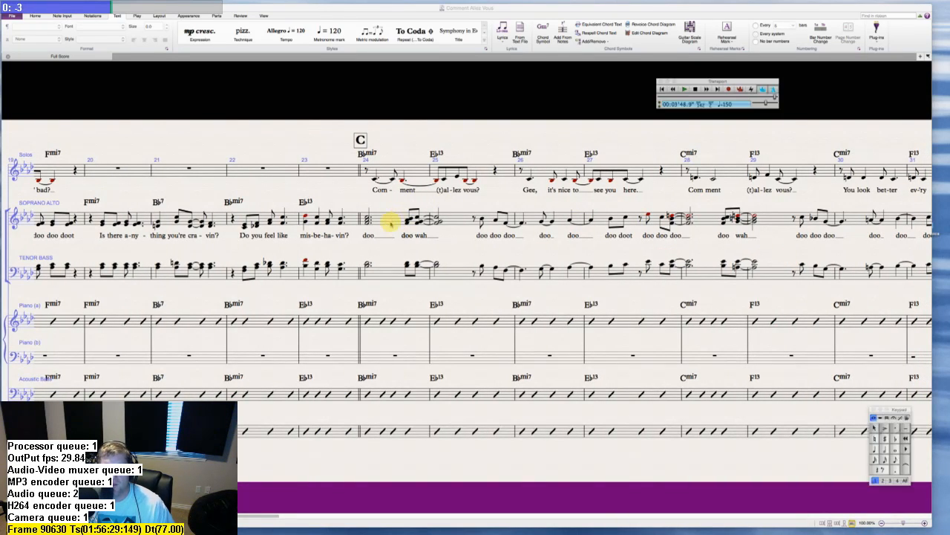
pyautogui.click(449, 223)
pyautogui.hscroll(5, 461, 264)
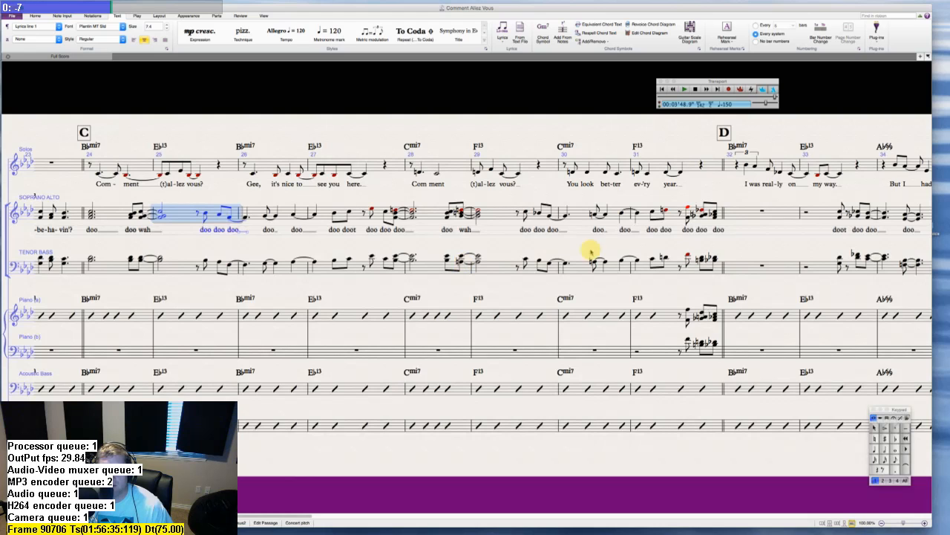
pyautogui.click(716, 266)
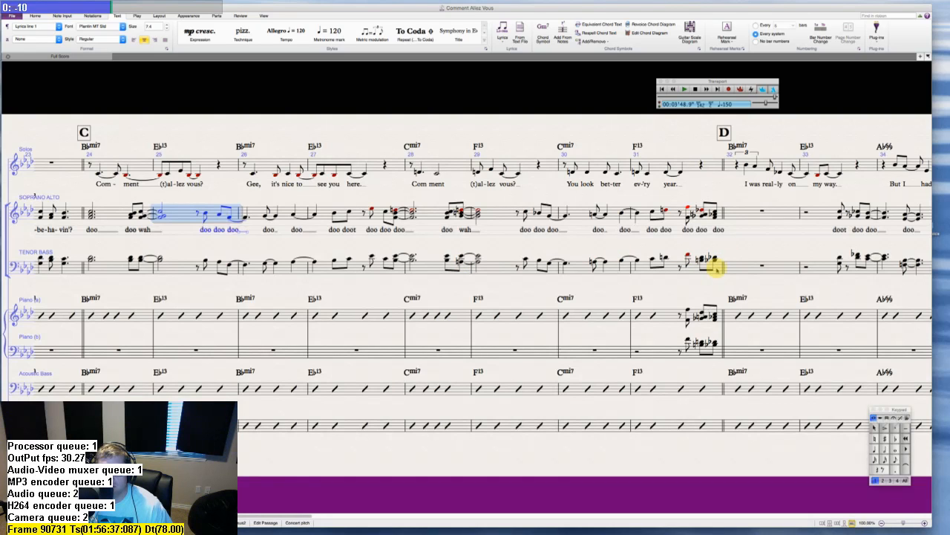
pyautogui.keyDown('shift'); pyautogui.click(716, 269); pyautogui.keyUp('shift')
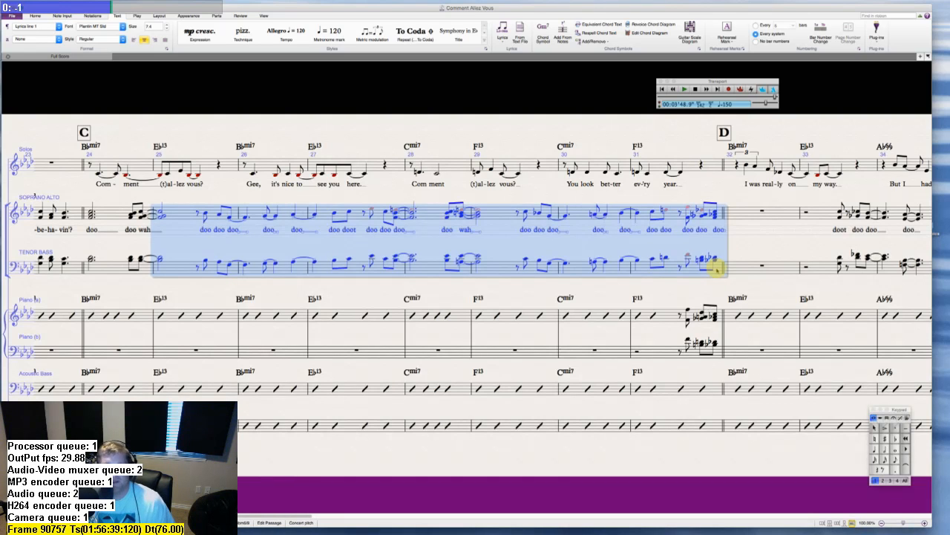
pyautogui.hscroll(10, 716, 269)
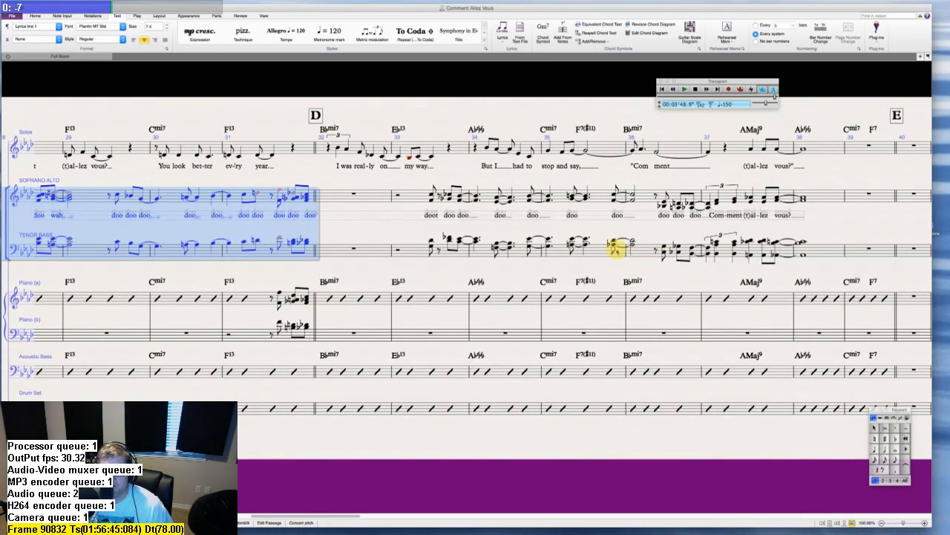
pyautogui.keyDown('shift'); pyautogui.click(645, 252); pyautogui.keyUp('shift')
pyautogui.hscroll(-5, 645, 253)
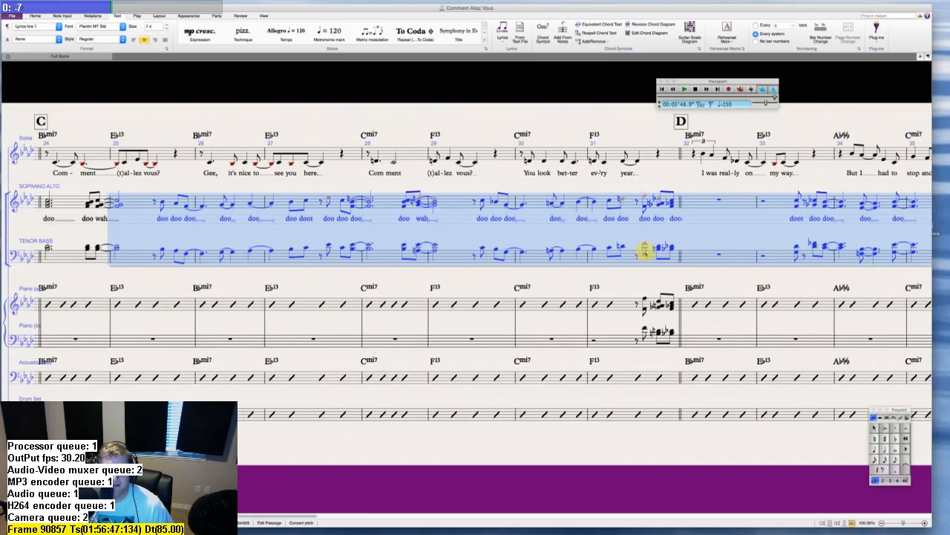
pyautogui.hscroll(10, 645, 252)
pyautogui.hscroll(20, 645, 253)
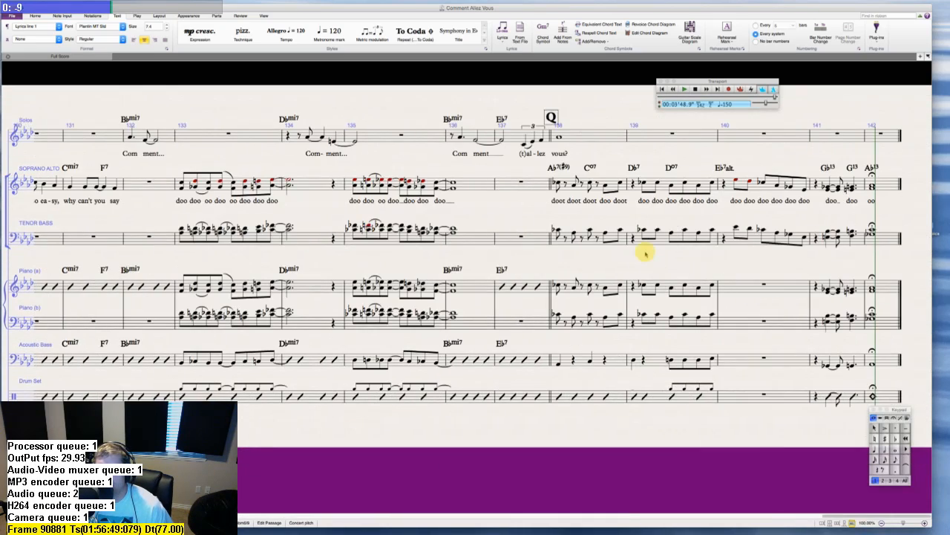
pyautogui.hscroll(-8, 645, 252)
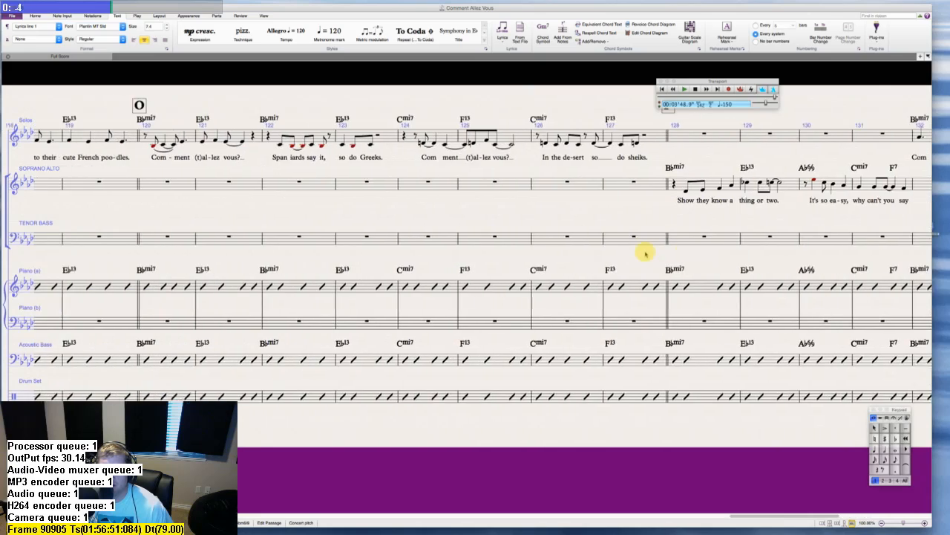
pyautogui.hscroll(-2, 646, 252)
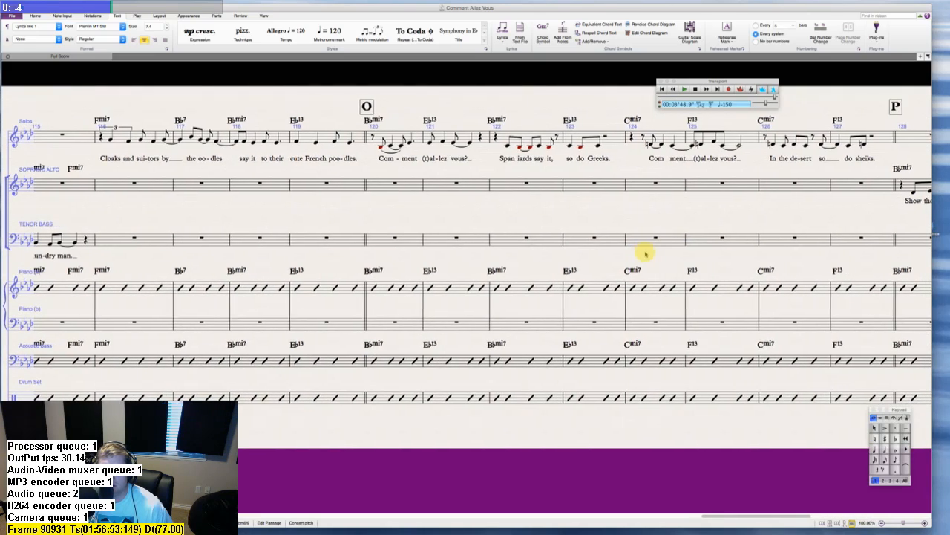
pyautogui.hscroll(3, 645, 253)
pyautogui.hscroll(5, 645, 253)
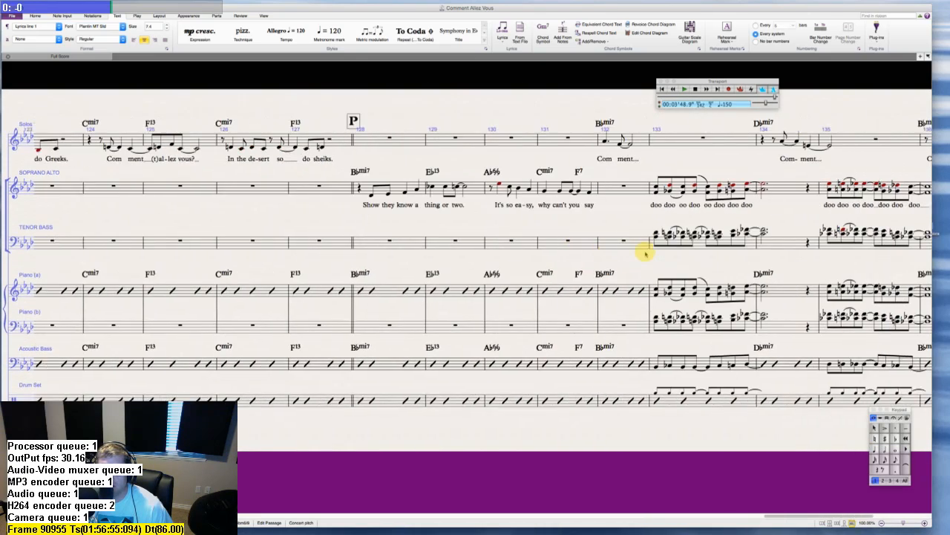
pyautogui.hscroll(-20, 645, 253)
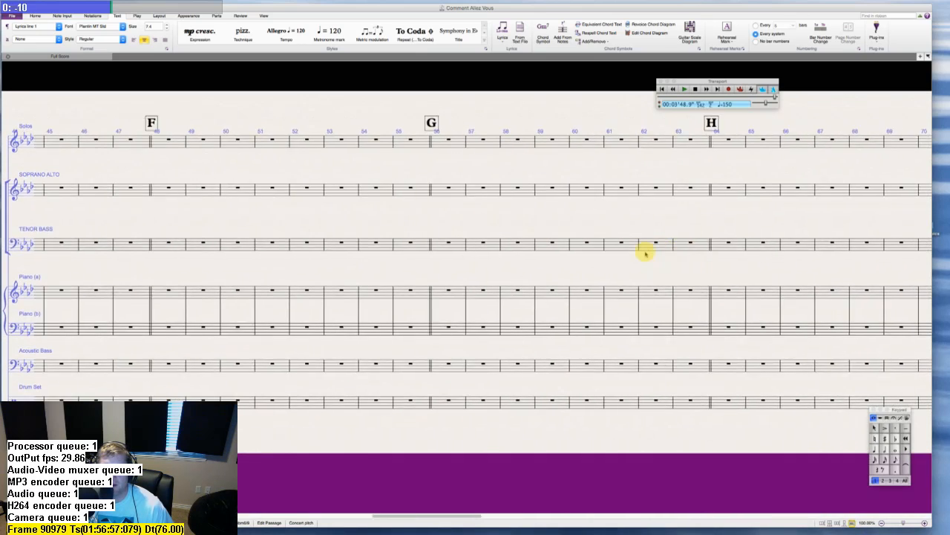
pyautogui.hscroll(-1, 646, 254)
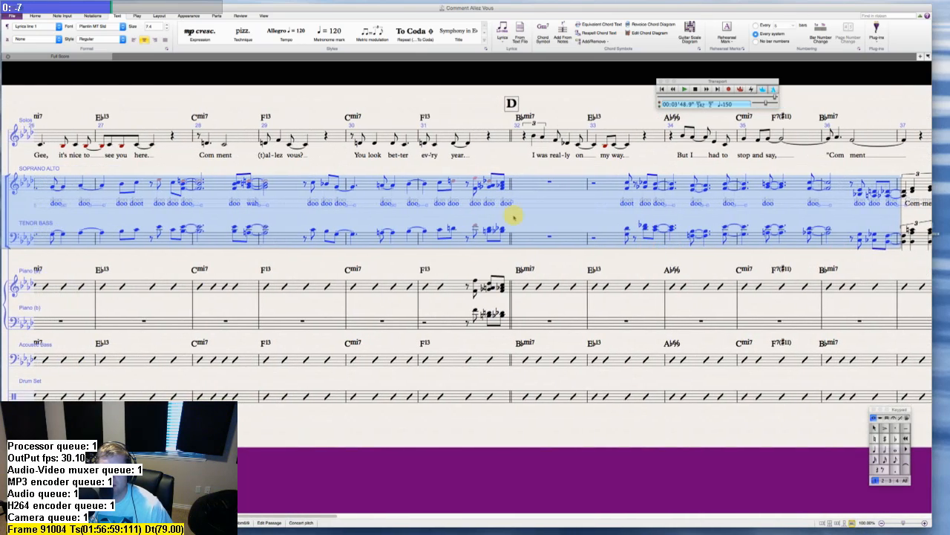
pyautogui.click(463, 259)
# - Copy the Soprano Alto and Tenor Bass backing vocals with lyrics from bars 25–31 to the same staves starting at bar 121
pyautogui.click(479, 243)
pyautogui.hscroll(-6, 479, 242)
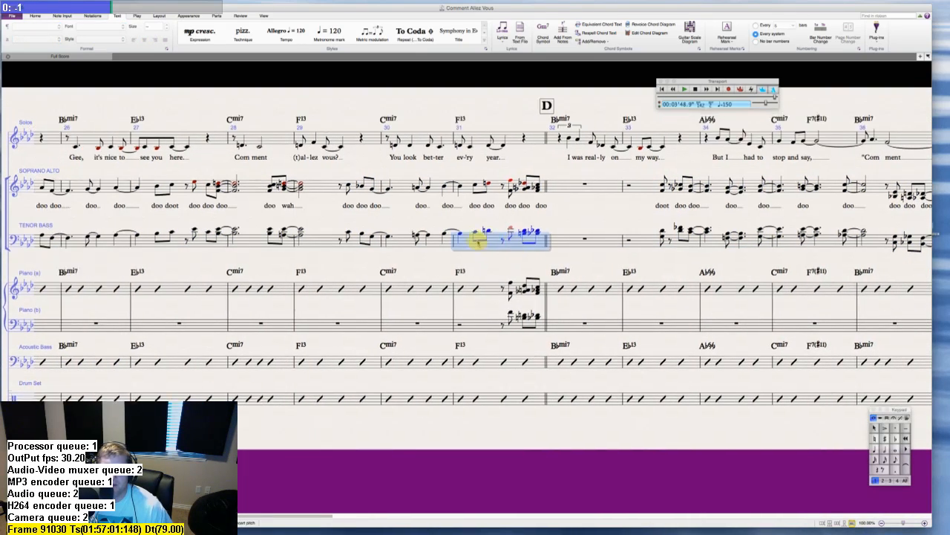
pyautogui.keyDown('shift'); pyautogui.click(407, 188); pyautogui.keyUp('shift')
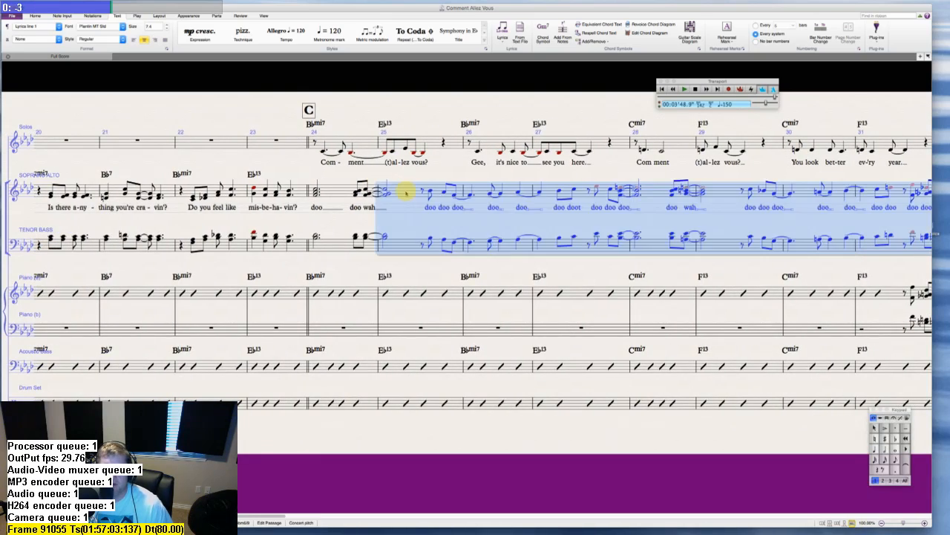
pyautogui.hscroll(15, 407, 190)
pyautogui.hscroll(-10, 407, 191)
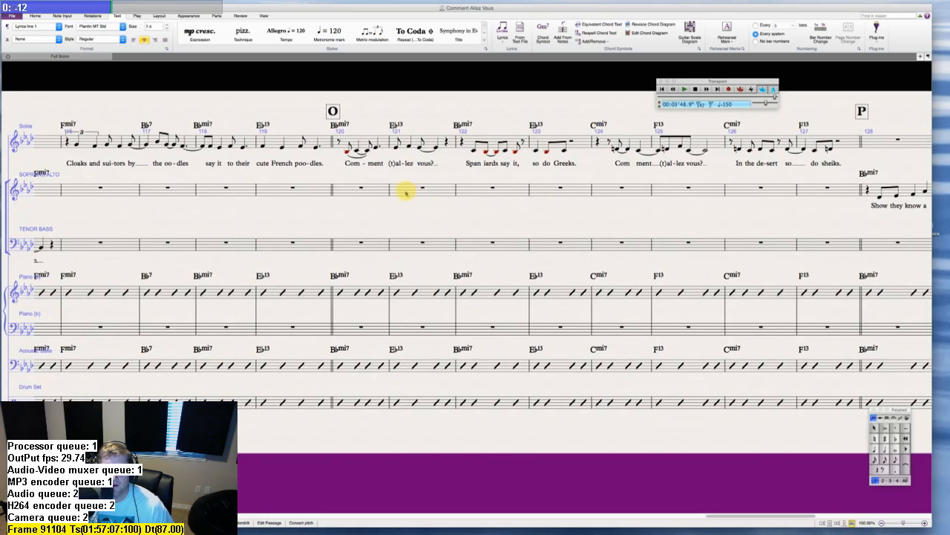
pyautogui.hscroll(-5, 406, 193)
pyautogui.hscroll(4, 406, 193)
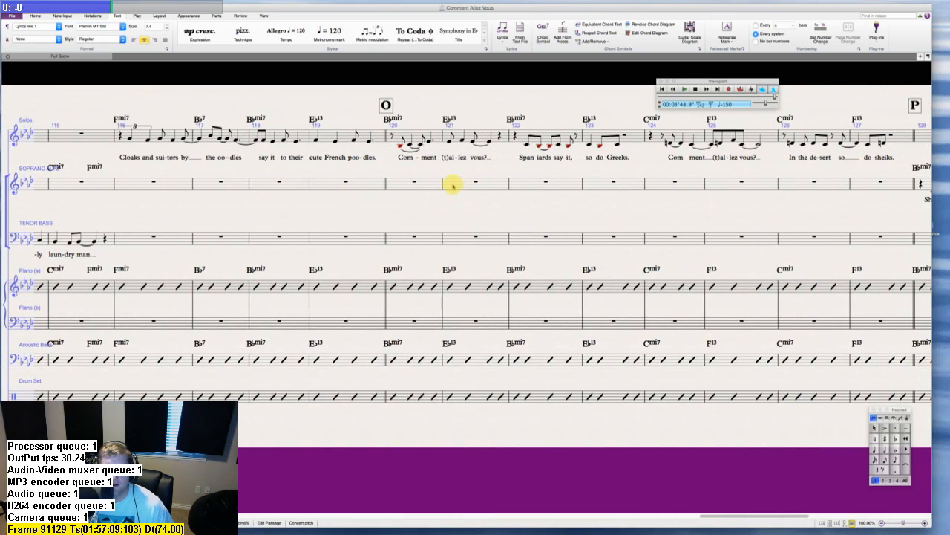
pyautogui.keyDown('alt'); pyautogui.click(451, 186); pyautogui.keyUp('alt')
pyautogui.press('Escape')
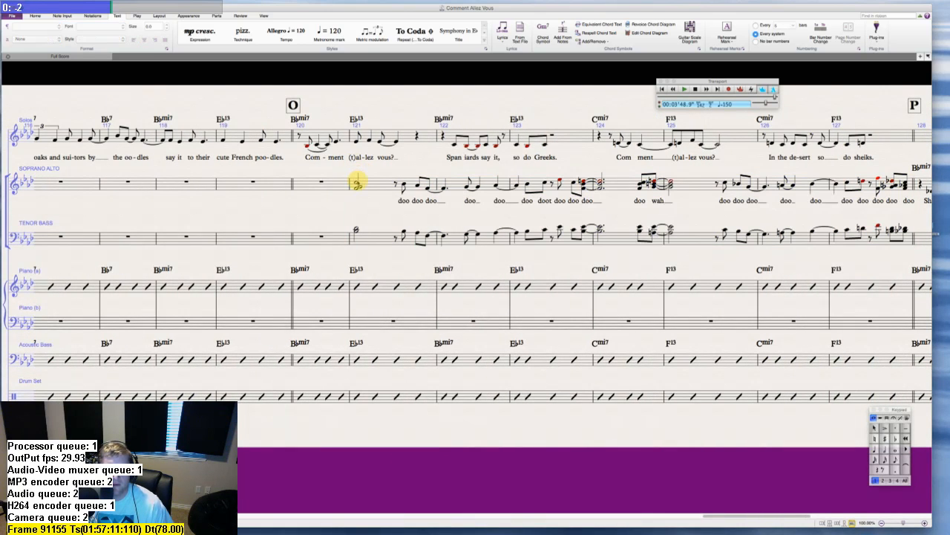
# - Delete the leftover chords at the start of bar 121 from the Soprano Alto and Tenor Bass staves
pyautogui.click(358, 185)
pyautogui.keyDown('shift'); pyautogui.click(357, 232); pyautogui.keyUp('shift')
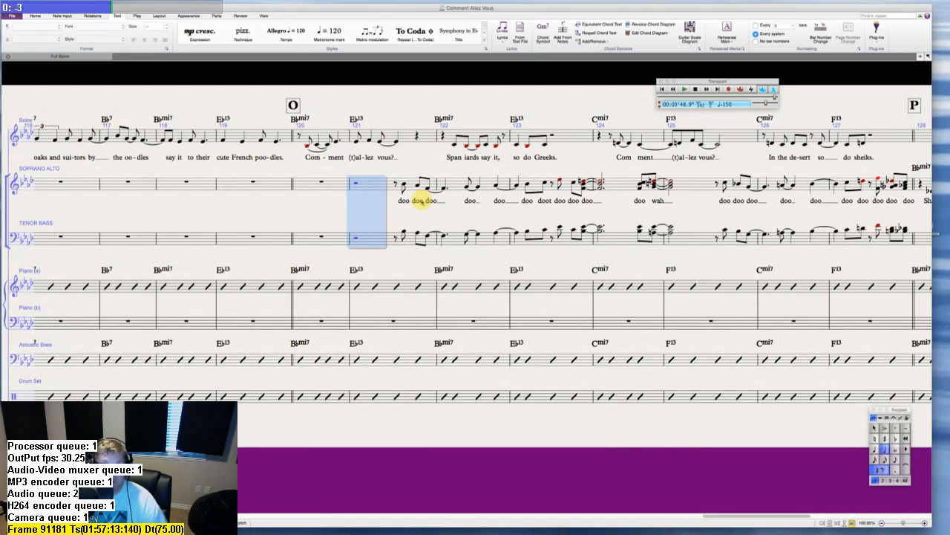
pyautogui.press('Delete')
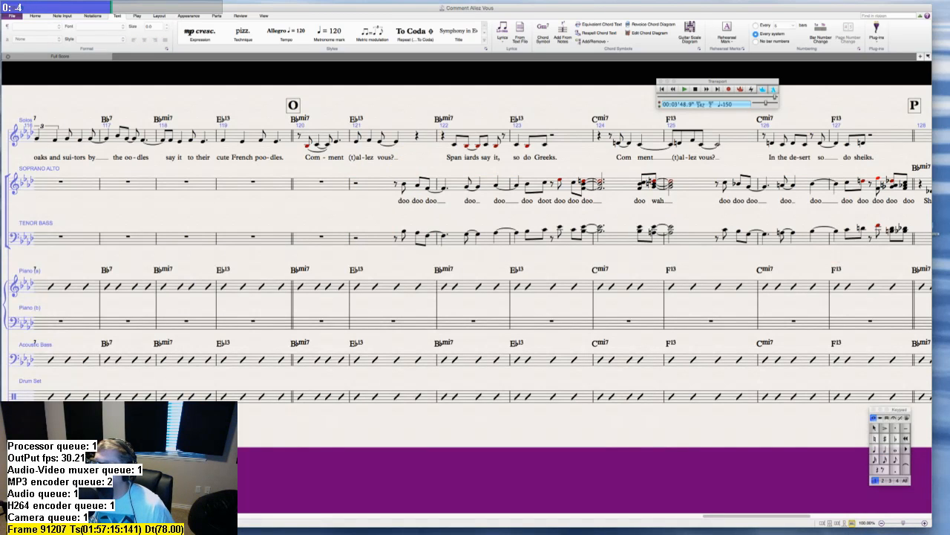
pyautogui.press('super+Tab')
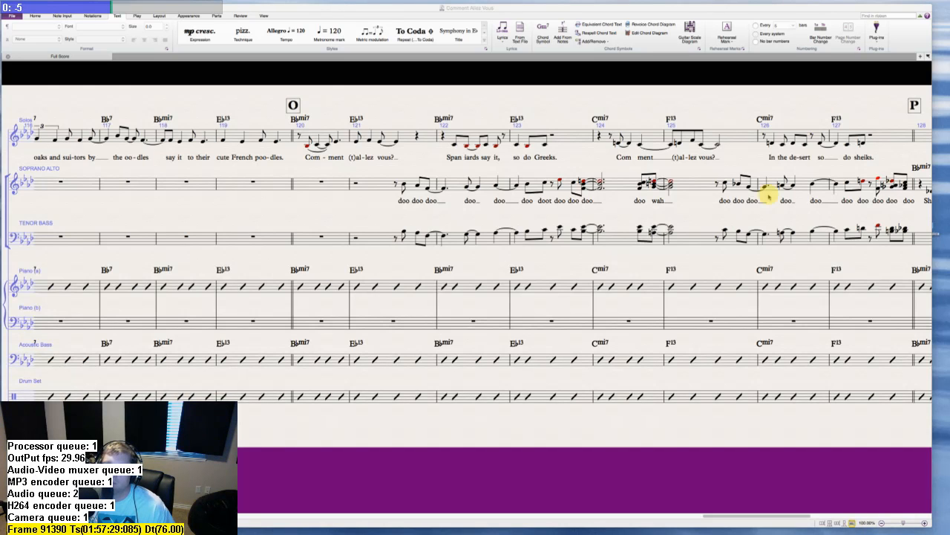
# - Clear the second half of bar 127, just before P, on the Soprano Alto and Tenor Bass staves
pyautogui.hscroll(4, 711, 212)
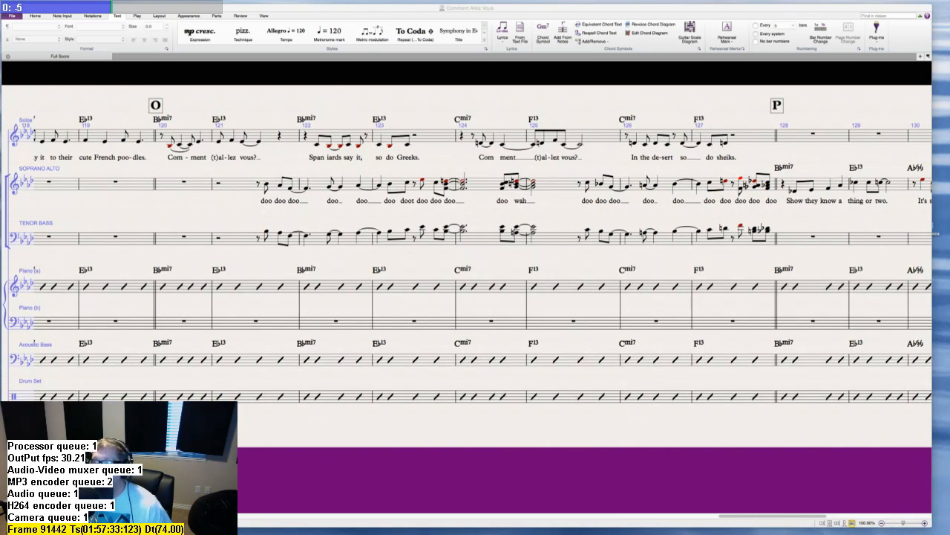
pyautogui.click(759, 232)
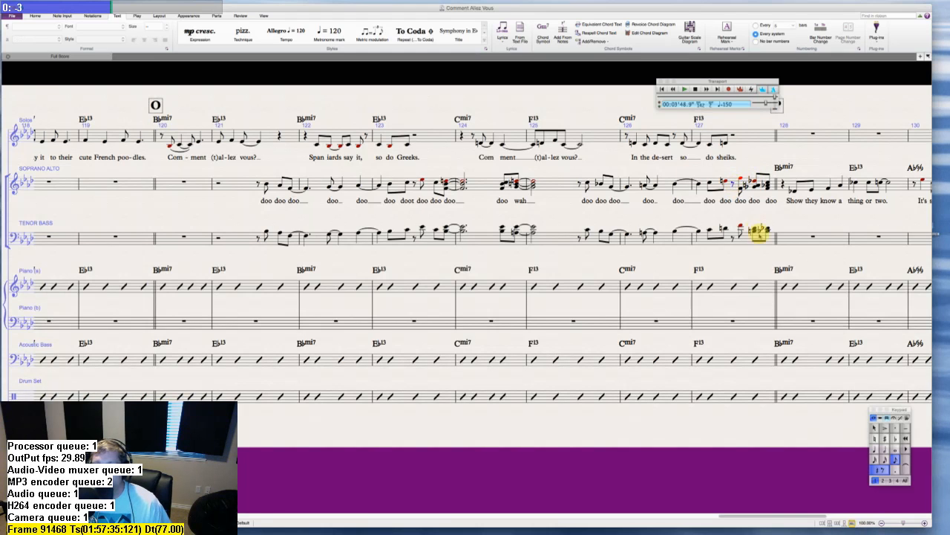
pyautogui.keyDown('shift'); pyautogui.click(767, 230); pyautogui.keyUp('shift')
pyautogui.press('Delete')
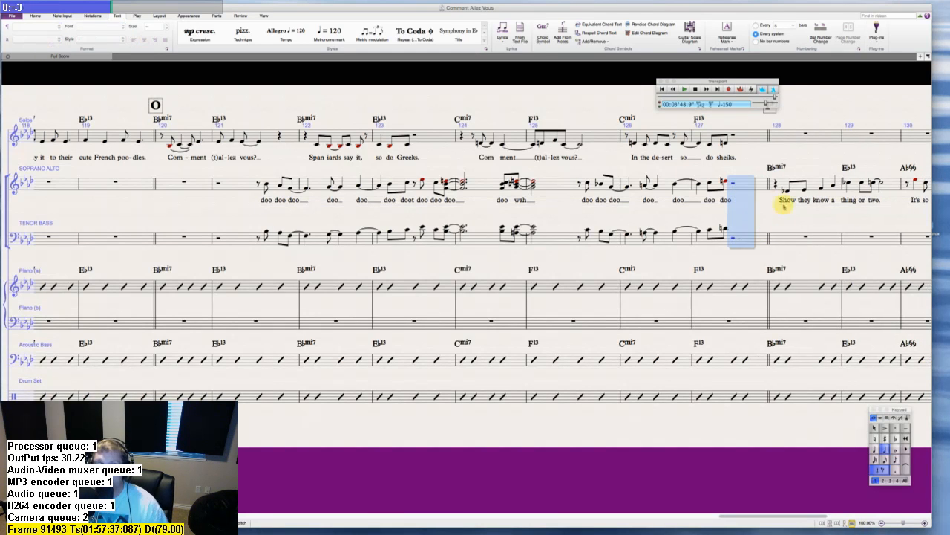
pyautogui.press('Escape')
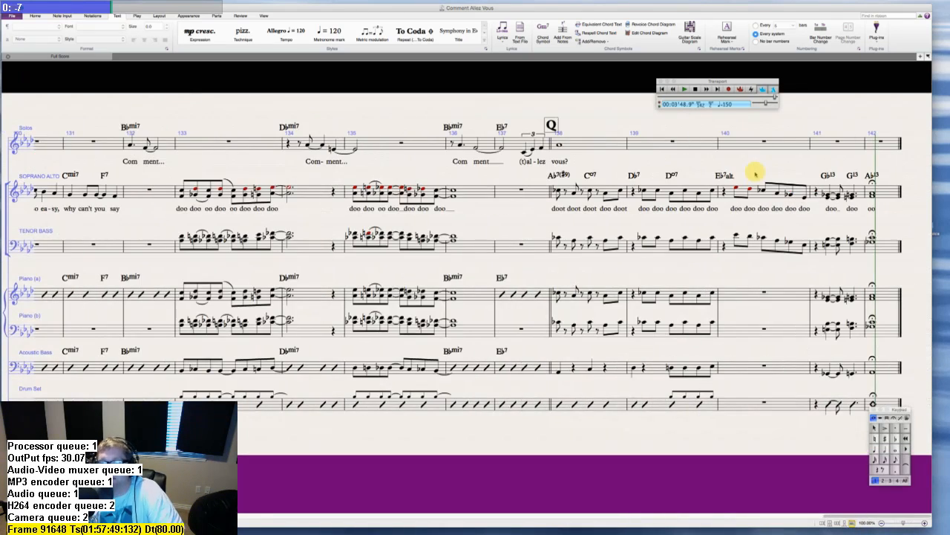
# - Review the vocal staves and chords from the closing bars back to rehearsal mark M and forward again to O
pyautogui.hscroll(-15, 755, 173)
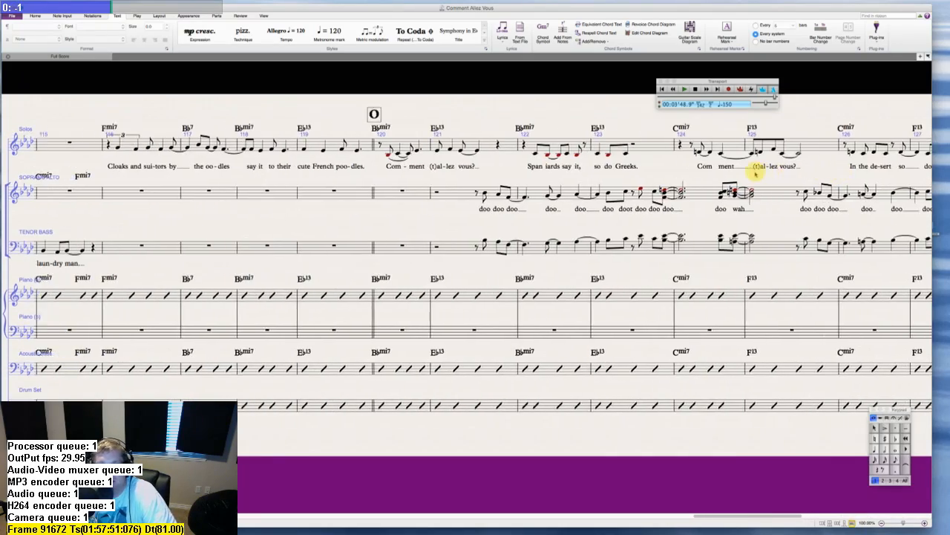
pyautogui.hscroll(-6, 755, 173)
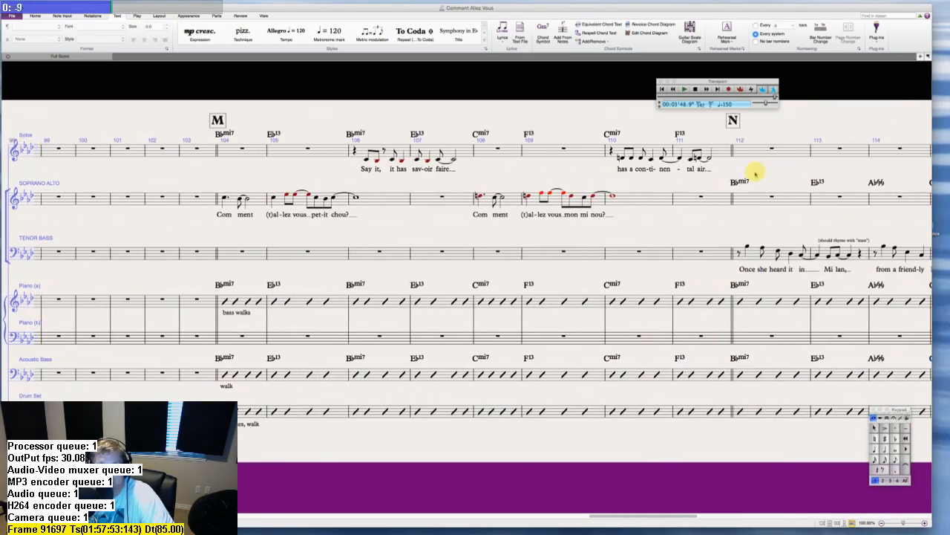
pyautogui.hscroll(3, 747, 179)
pyautogui.hscroll(-4, 530, 207)
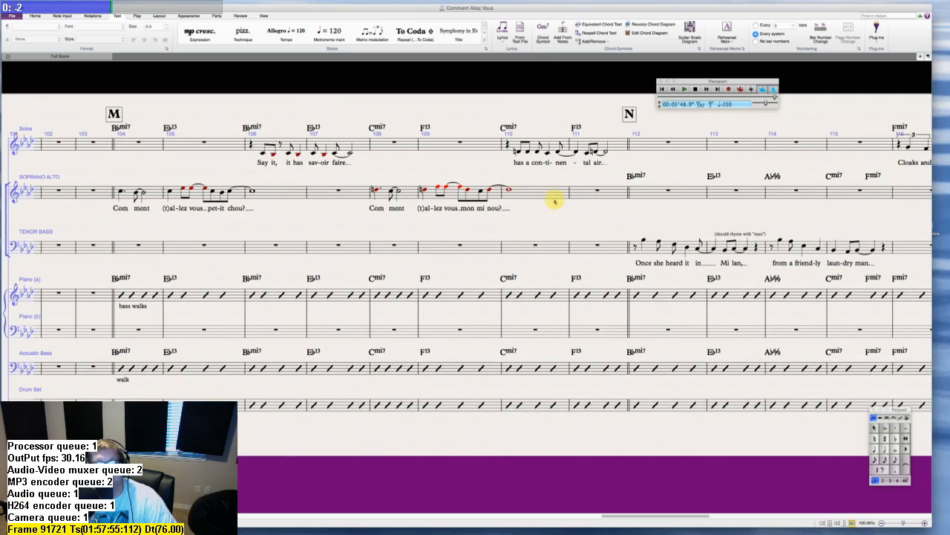
pyautogui.hscroll(5, 617, 230)
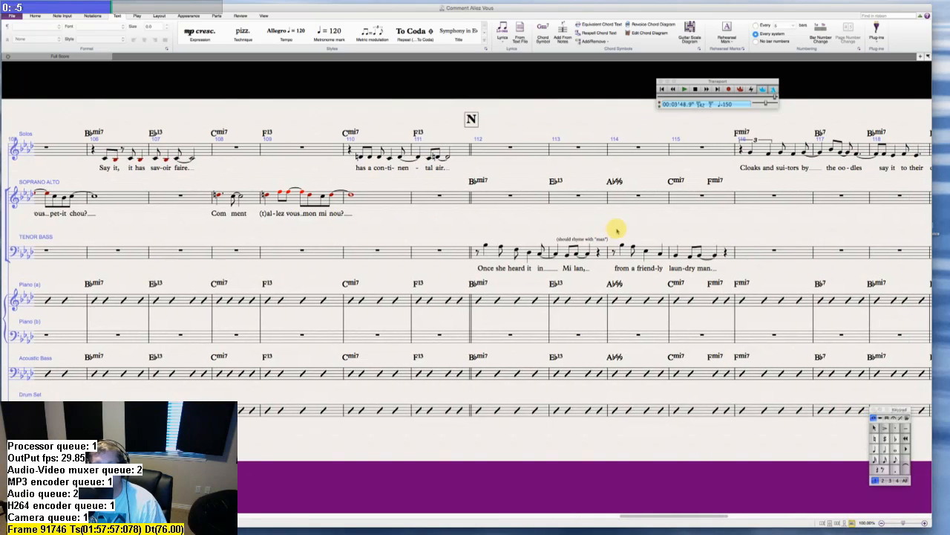
pyautogui.hscroll(7, 617, 231)
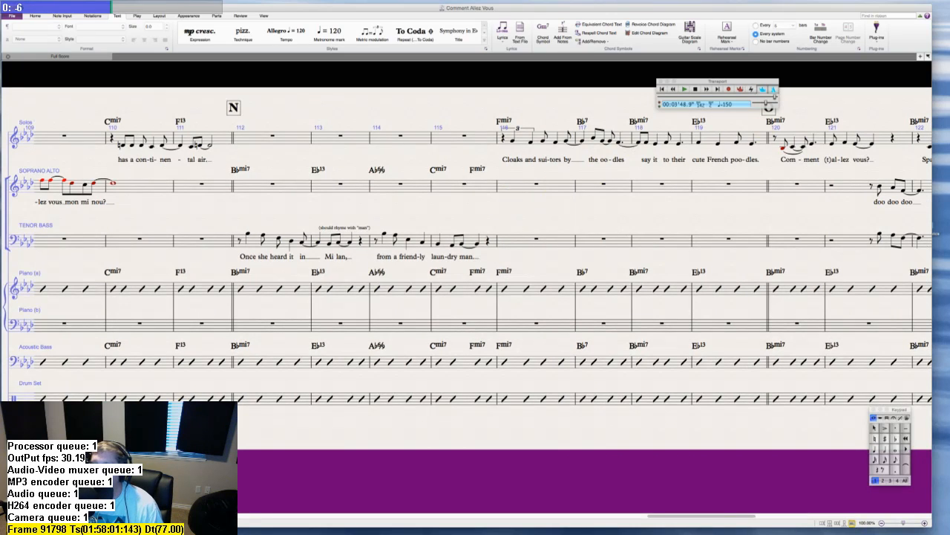
pyautogui.press('super+Tab')
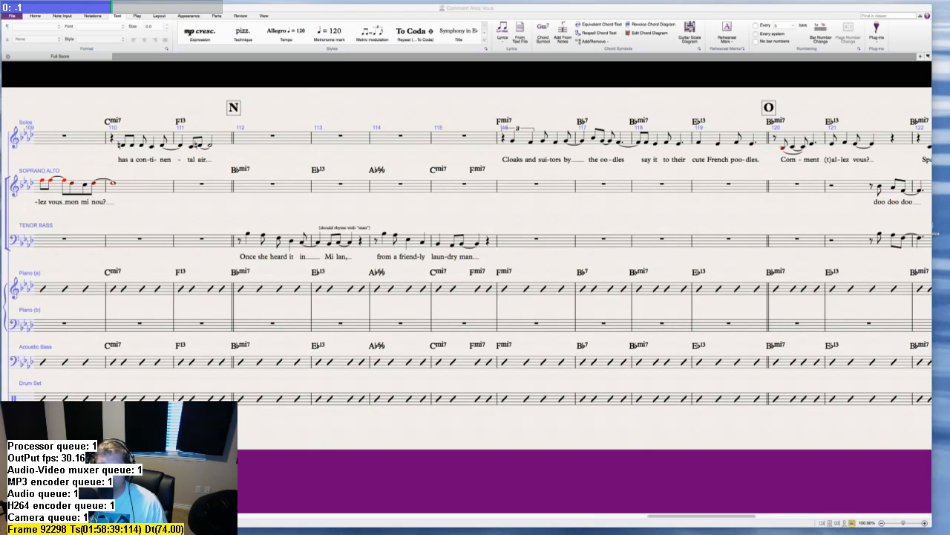
# - Delete the Fmi7 chord symbol at bar 116 from the Piano, Acoustic Bass and Solos staves
pyautogui.click(506, 272)
pyautogui.press('Delete')
pyautogui.click(505, 344)
pyautogui.press('Delete')
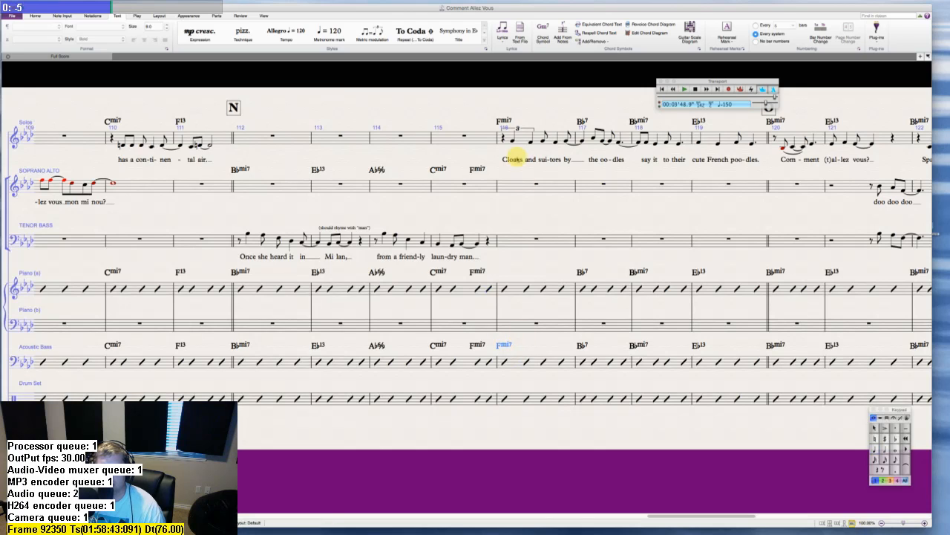
pyautogui.click(502, 121)
pyautogui.press('Delete')
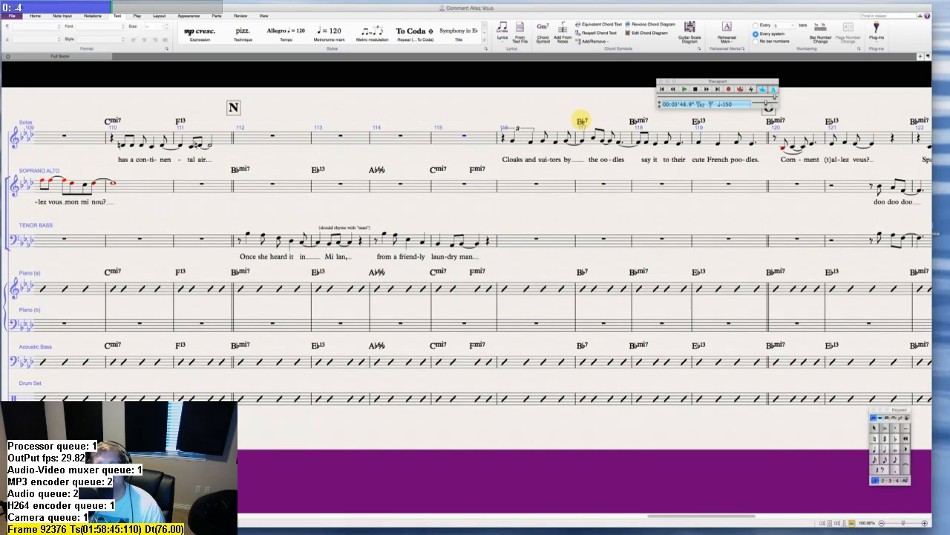
# - Move the B♭7 chord symbol from bar 117 to the start of bar 116 on the Solos, Piano and Acoustic Bass staves
pyautogui.click(582, 121)
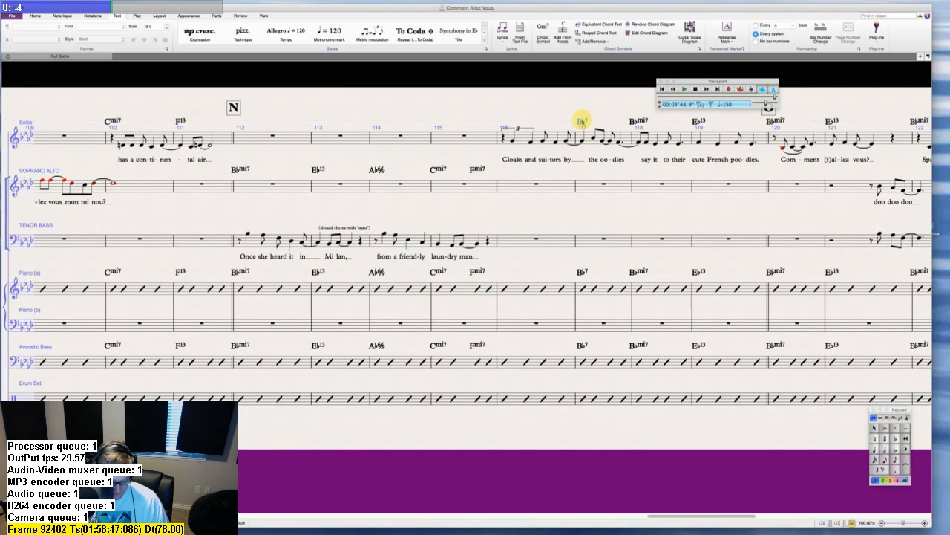
pyautogui.moveTo(582, 121); pyautogui.dragTo(505, 138)
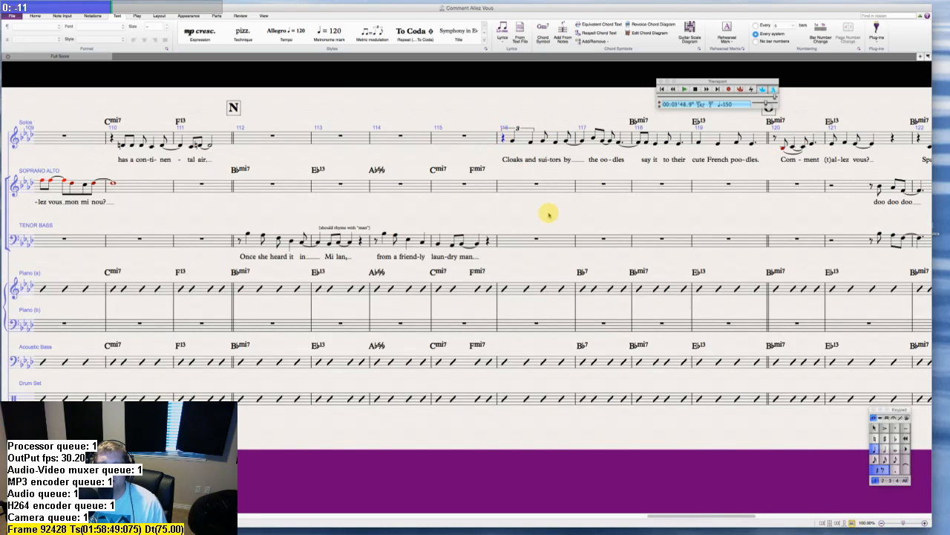
pyautogui.click(582, 272)
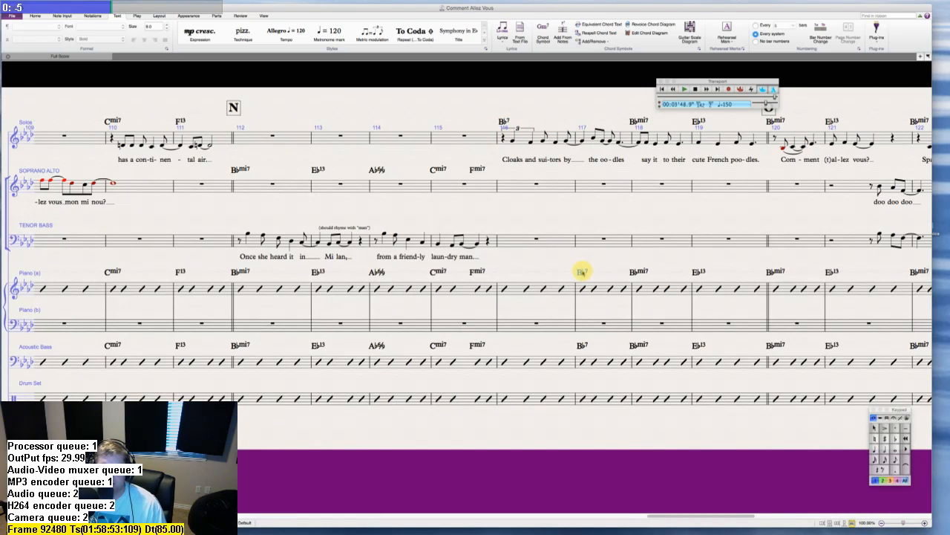
pyautogui.moveTo(583, 272); pyautogui.dragTo(505, 287)
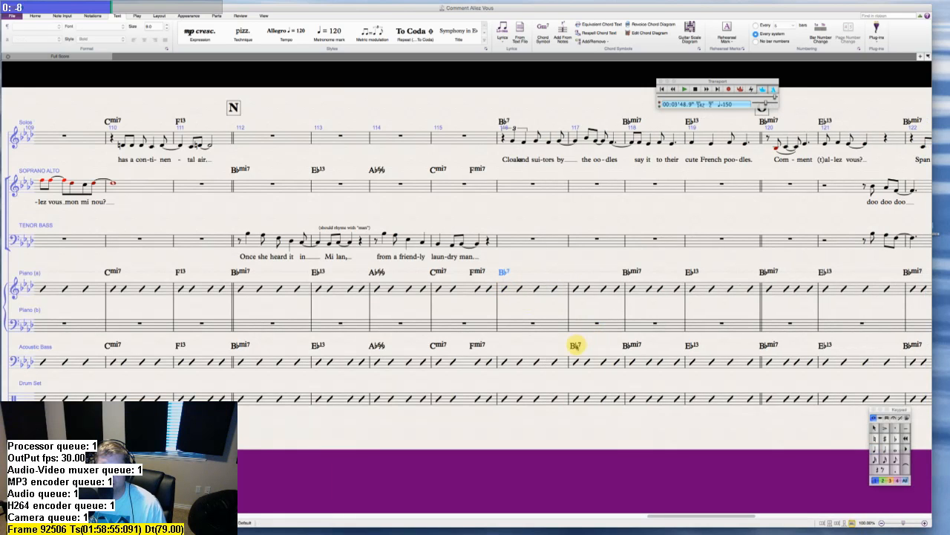
pyautogui.moveTo(575, 345); pyautogui.dragTo(505, 361)
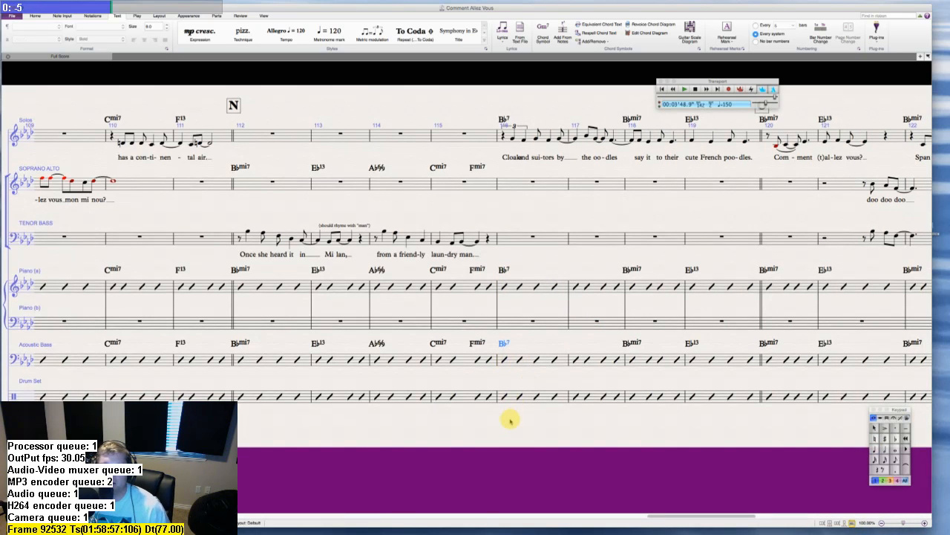
# - Examine the earlier backing vocals and chords between rehearsal marks B and E for comparison with the passage after N
pyautogui.hscroll(-20, 510, 421)
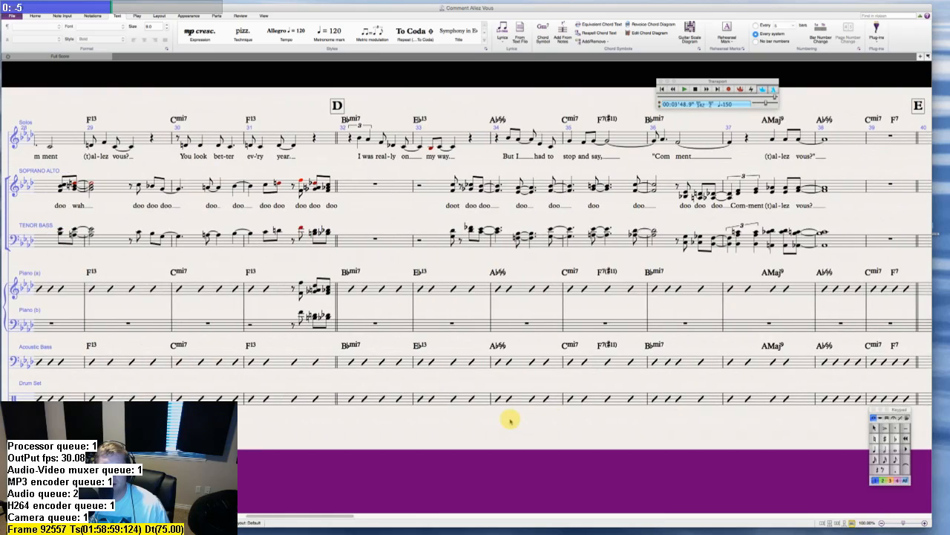
pyautogui.hscroll(-15, 511, 421)
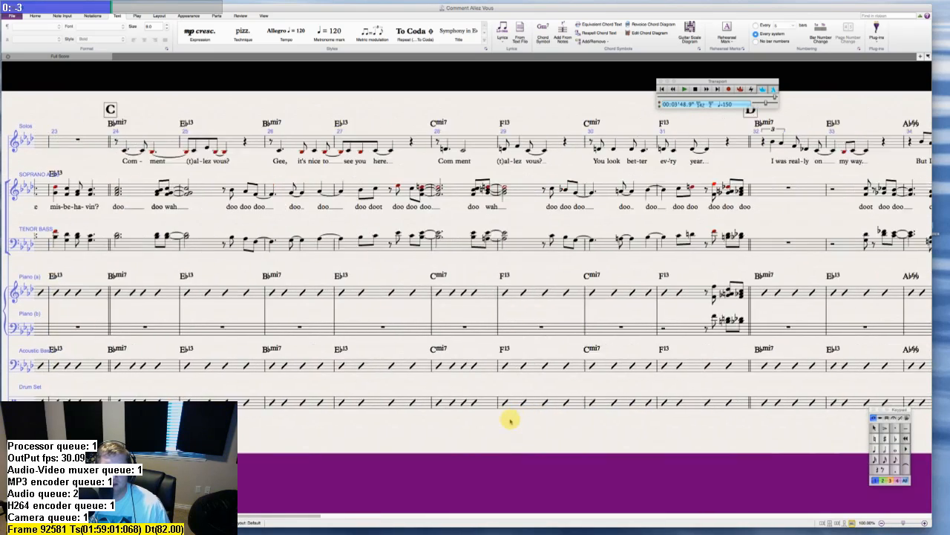
pyautogui.hscroll(-2, 510, 421)
pyautogui.hscroll(-6, 510, 421)
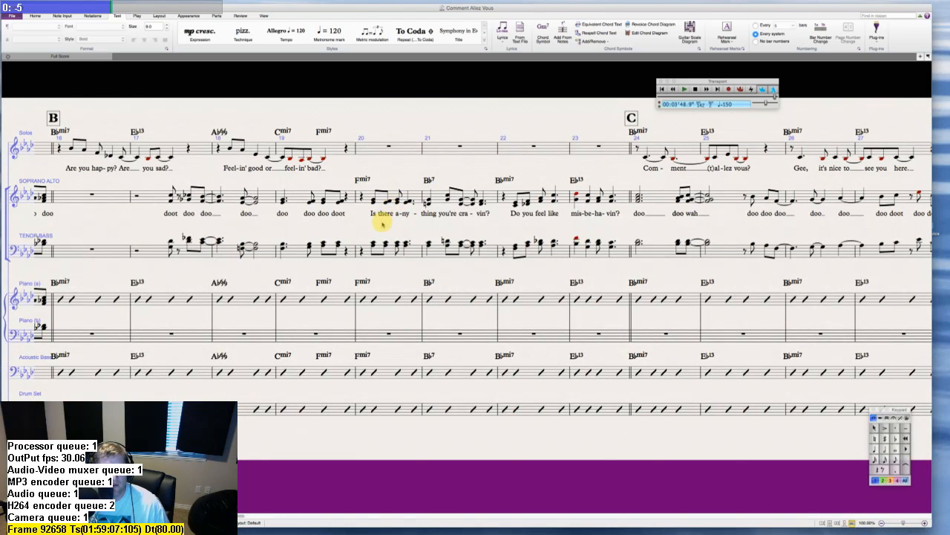
pyautogui.hscroll(8, 381, 222)
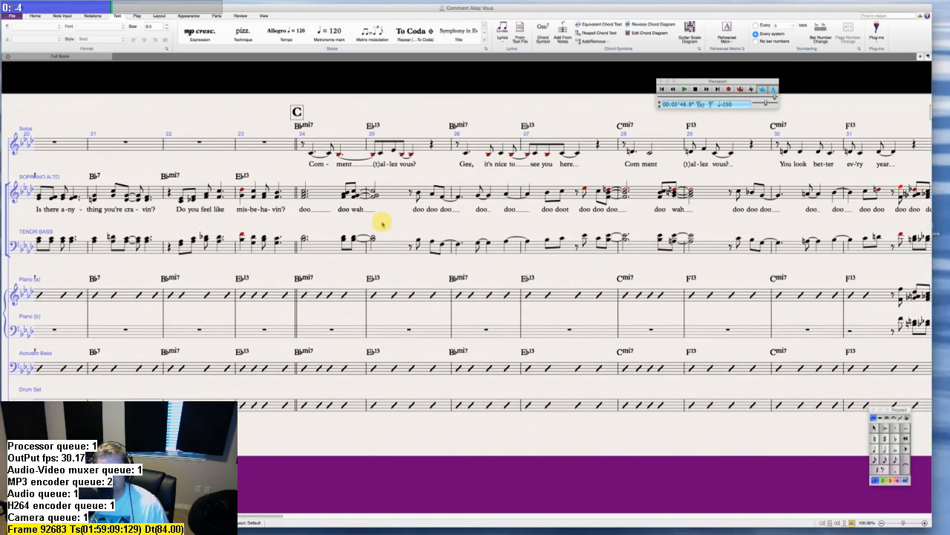
pyautogui.hscroll(4, 381, 222)
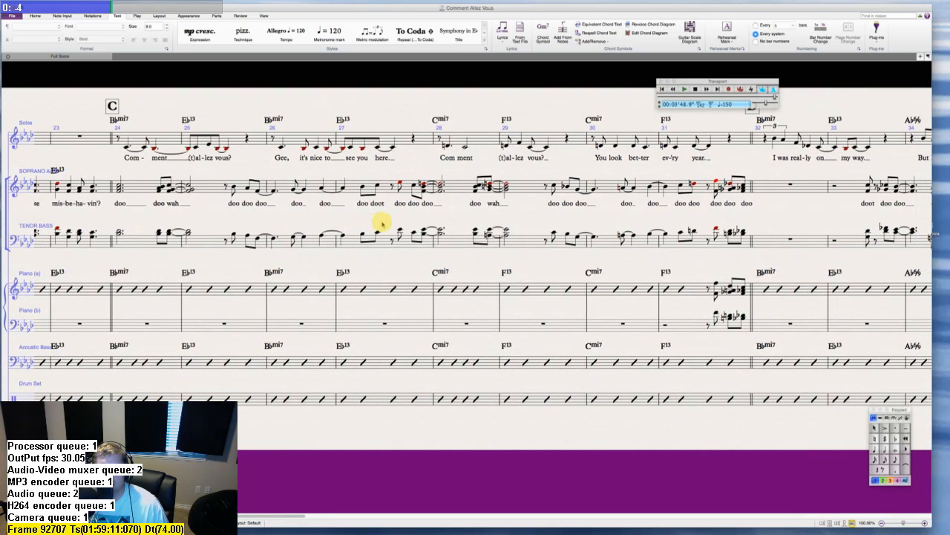
pyautogui.hscroll(2, 381, 223)
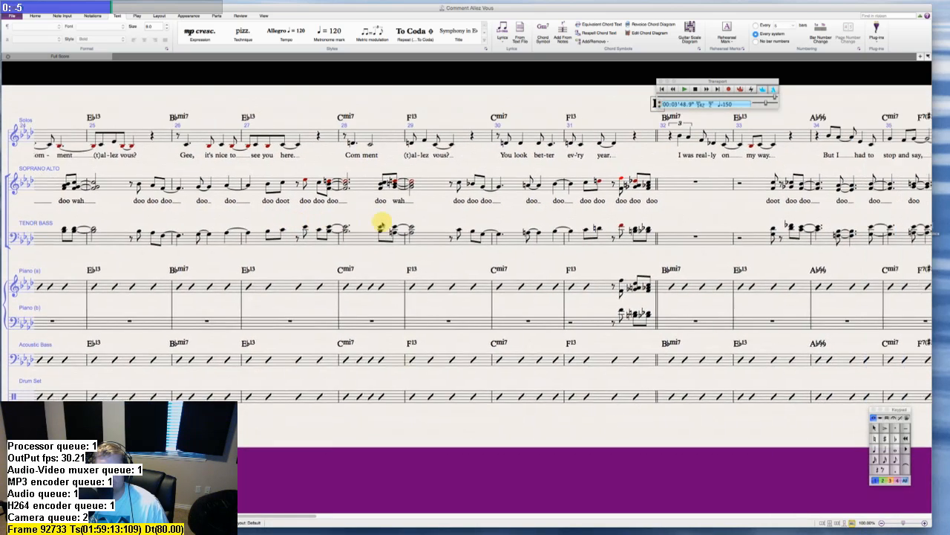
pyautogui.hscroll(4, 448, 265)
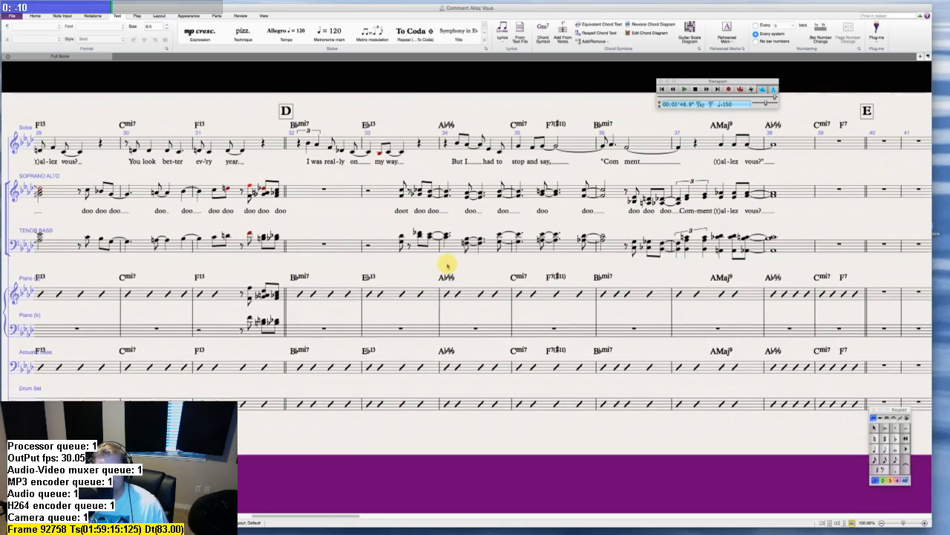
pyautogui.hscroll(20, 524, 282)
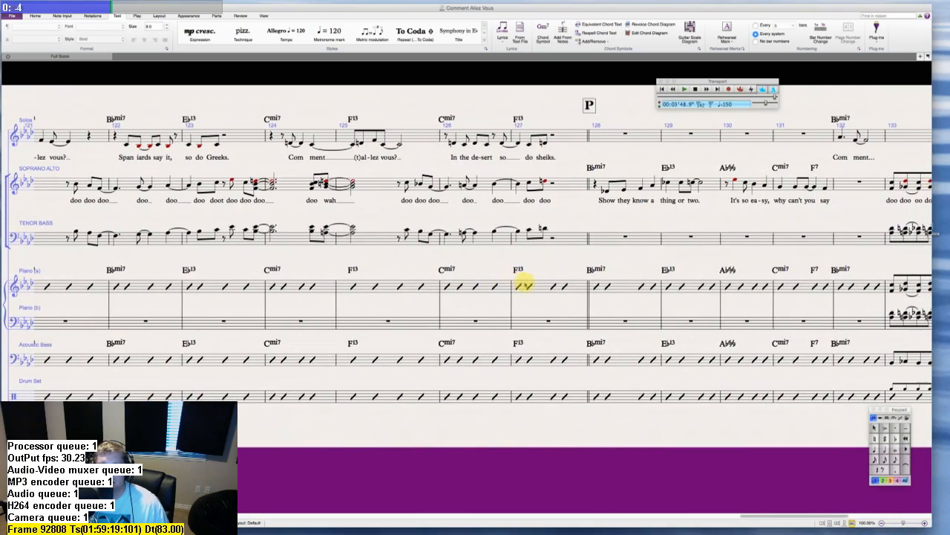
# - Widen the note spacing in bar 116 of the Solos staff to separate the lyrics "Cloaks" and "and"
pyautogui.hscroll(-12, 524, 282)
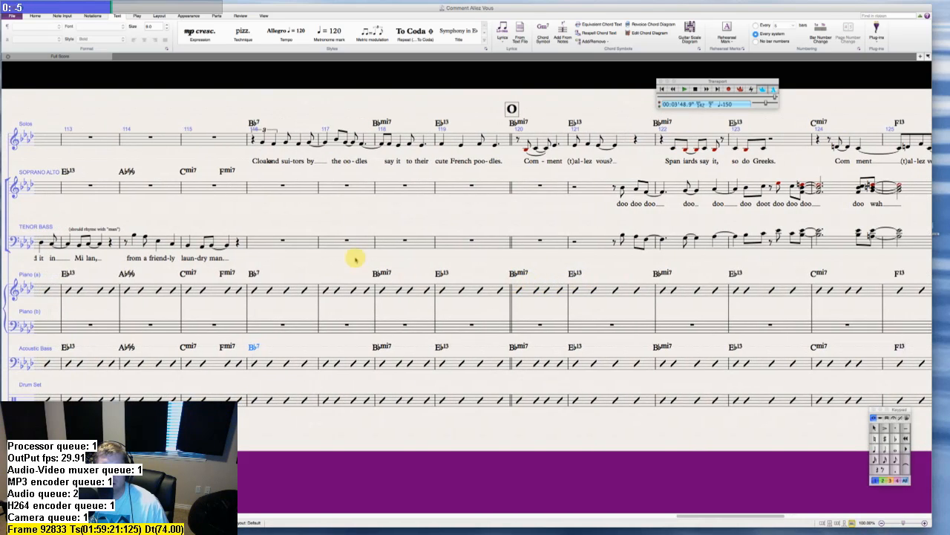
pyautogui.moveTo(274, 144); pyautogui.dragTo(308, 144)
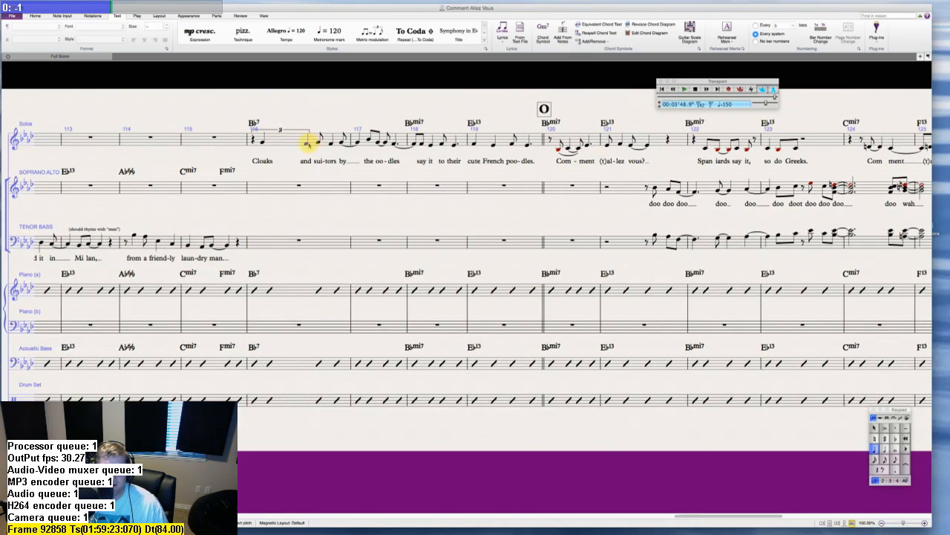
pyautogui.press('Escape')
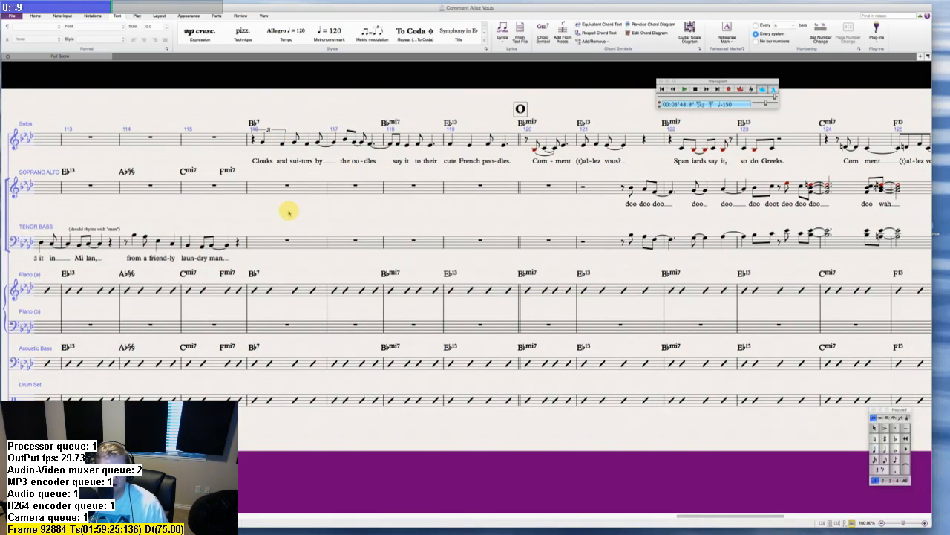
# - Change the chord symbol at the start of bar 20 on the Soprano Alto staff to B♭13sus
pyautogui.hotkey('ctrl', 'Home')
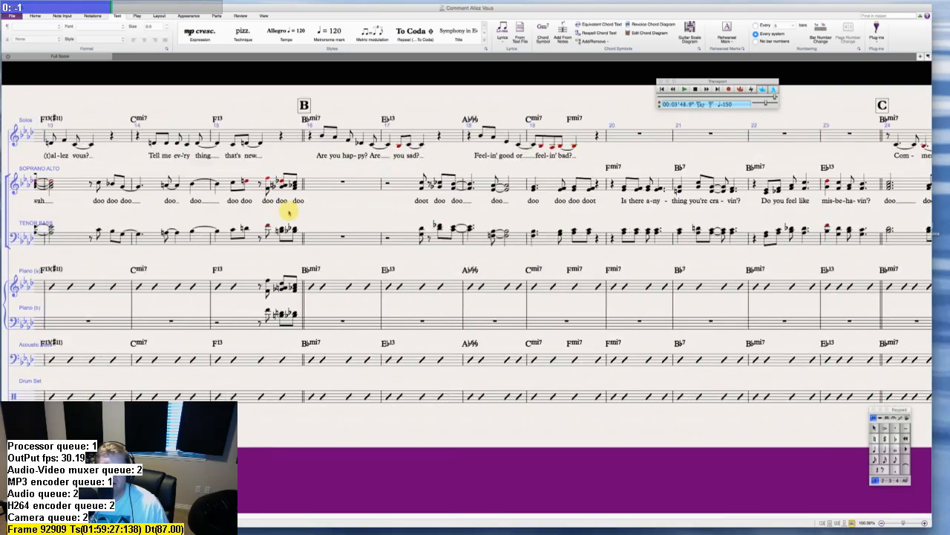
pyautogui.hscroll(10, 289, 213)
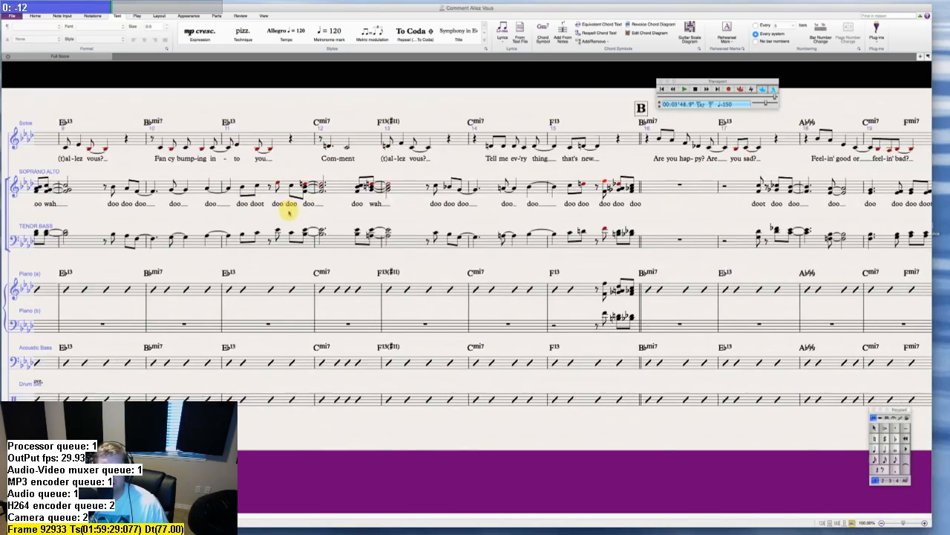
pyautogui.hscroll(-5, 289, 212)
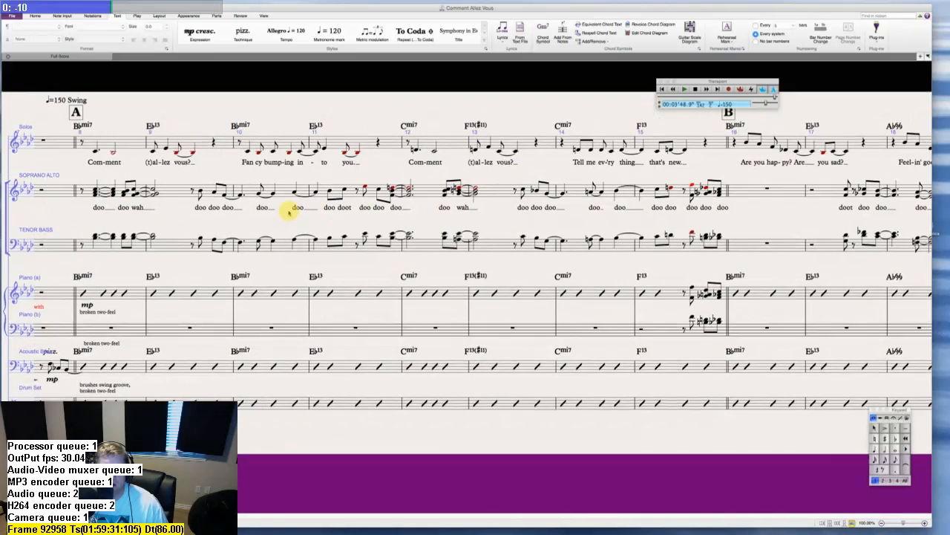
pyautogui.hscroll(1, 289, 212)
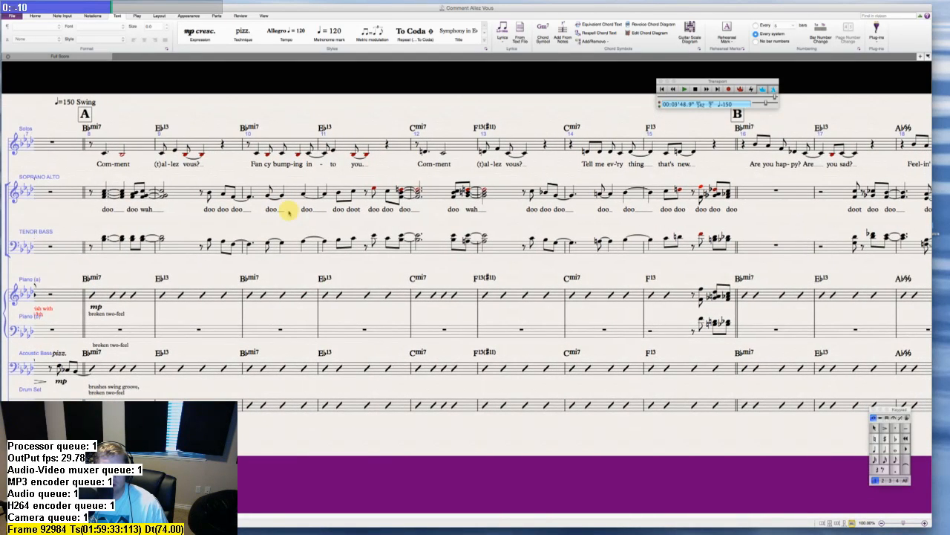
pyautogui.hscroll(4, 288, 212)
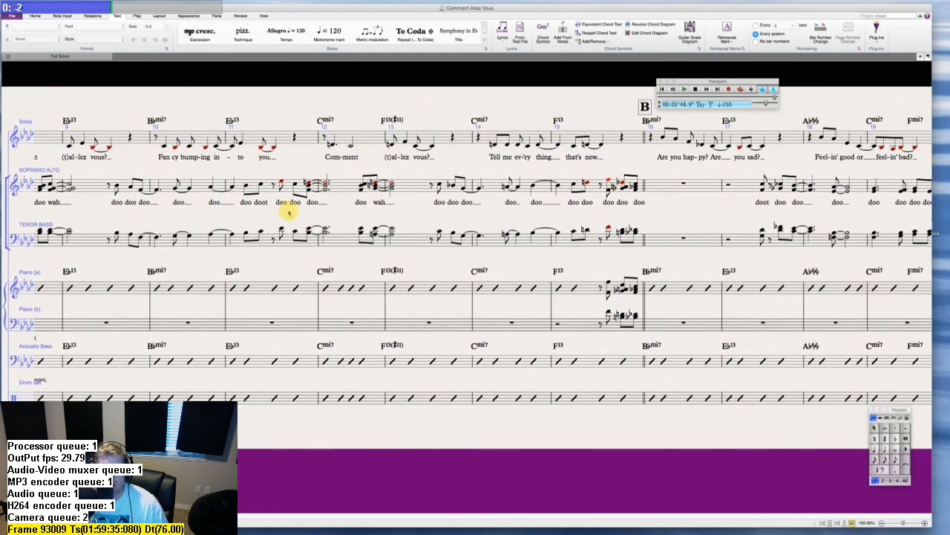
pyautogui.hscroll(8, 289, 212)
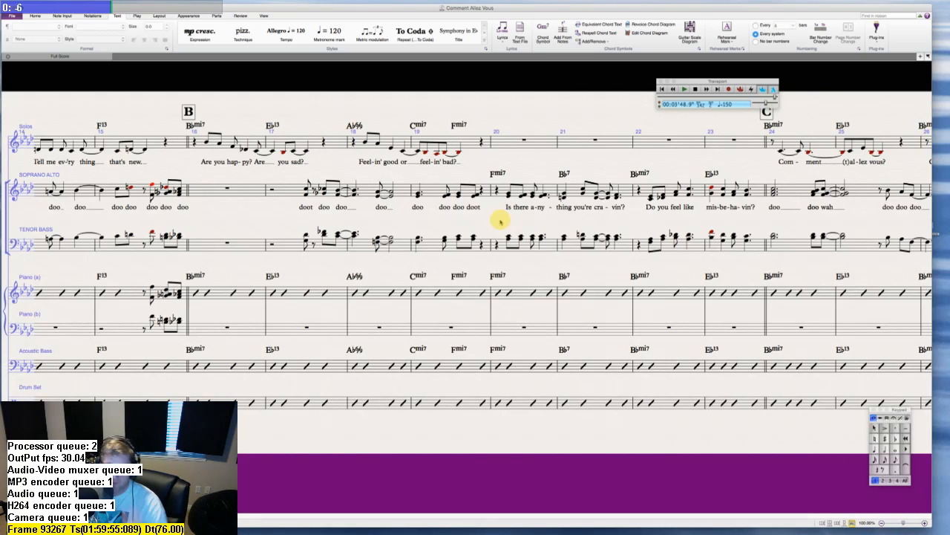
pyautogui.click(498, 175)
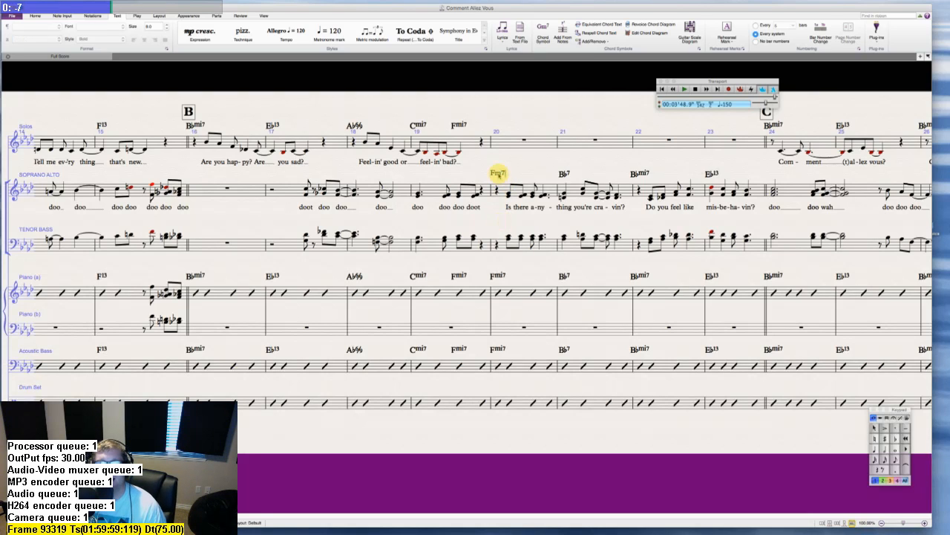
pyautogui.press('Delete')
pyautogui.write('Bb')
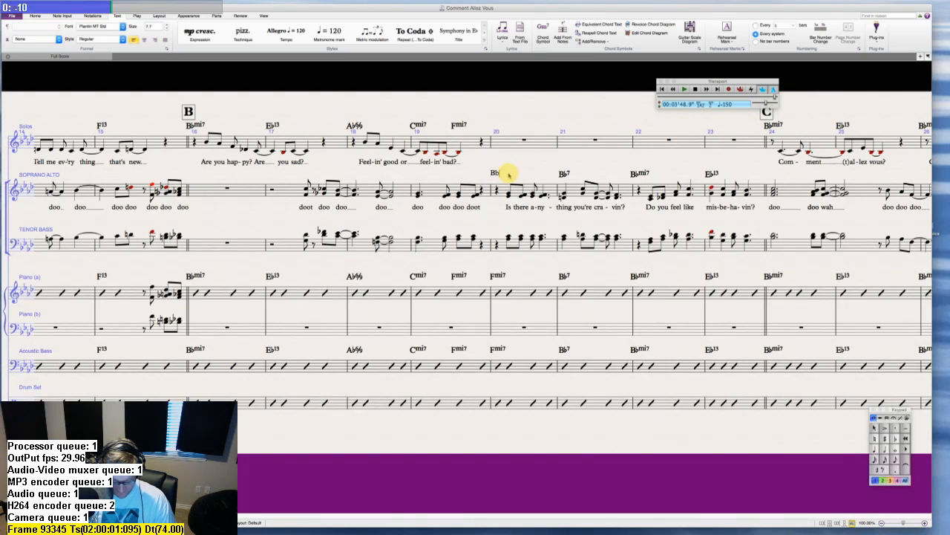
pyautogui.write('13sus')
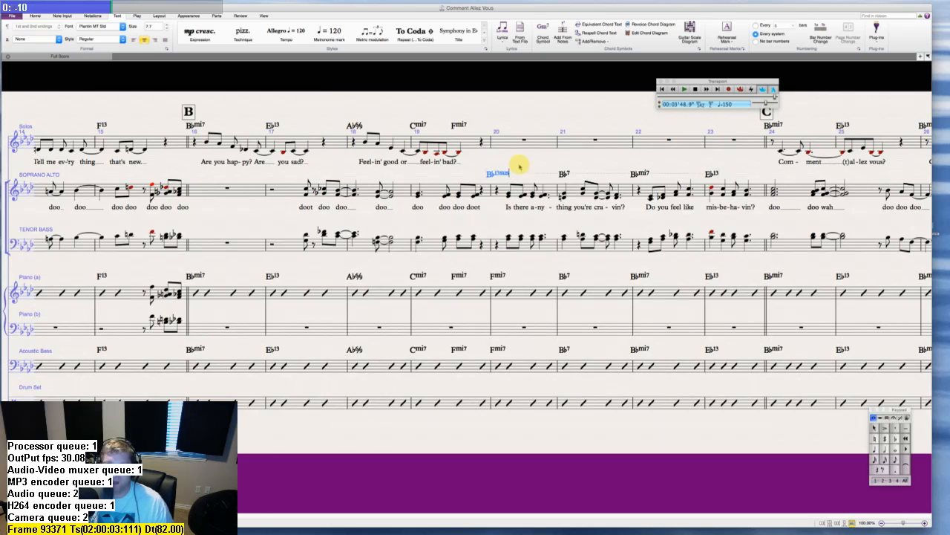
pyautogui.press('Escape')
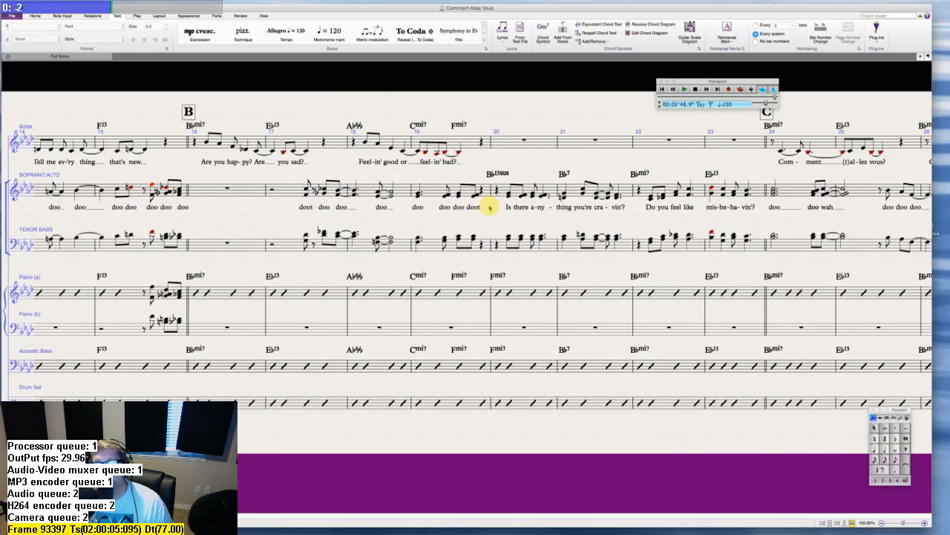
# - Replace the chord symbol at the start of bar 20 on the Piano staff with B♭13sus
pyautogui.doubleClick(500, 273)
pyautogui.press('BackSpace')
pyautogui.press('BackSpace')
pyautogui.press('BackSpace')
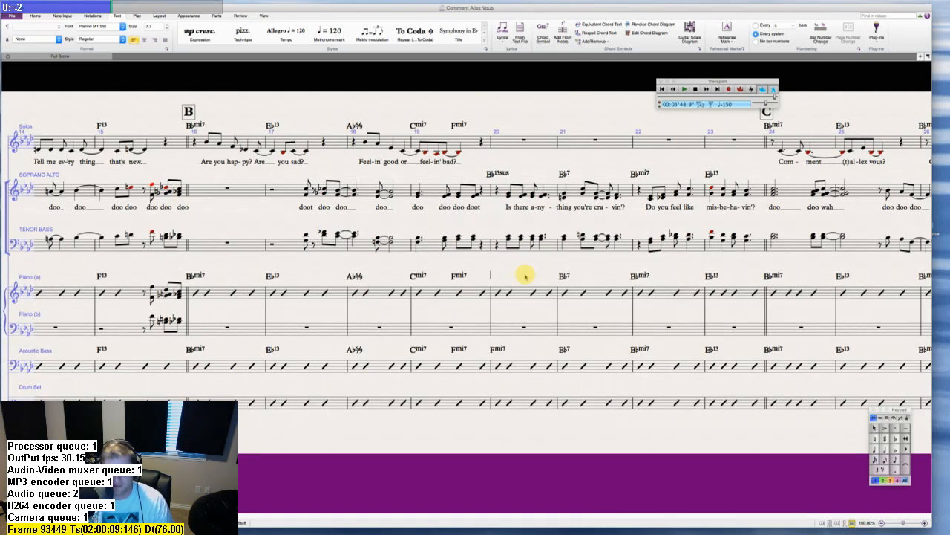
pyautogui.write('Bb13sus')
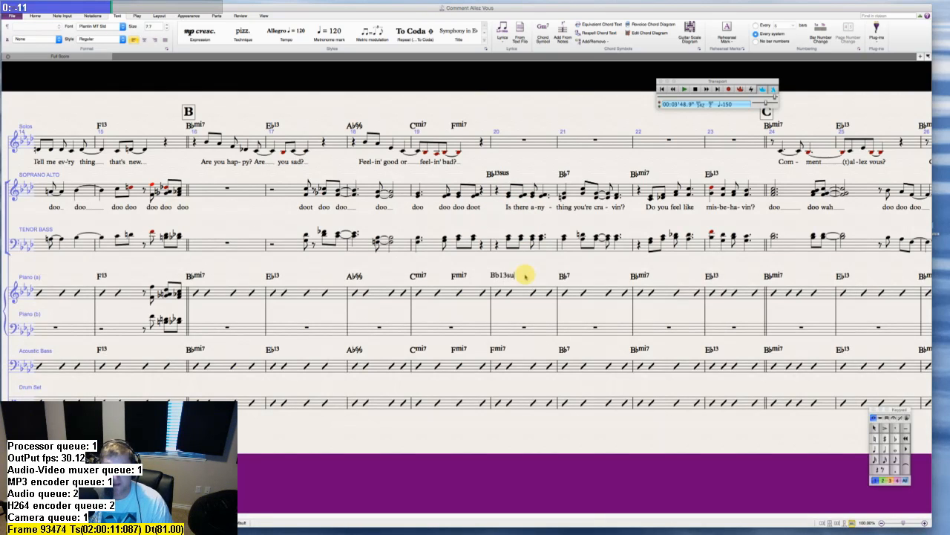
pyautogui.press('Escape')
# - Clear the text of the chord symbol at the start of bar 20 on the Acoustic Bass staff
pyautogui.doubleClick(499, 349)
pyautogui.press('BackSpace')
pyautogui.press('BackSpace')
pyautogui.press('BackSpace')
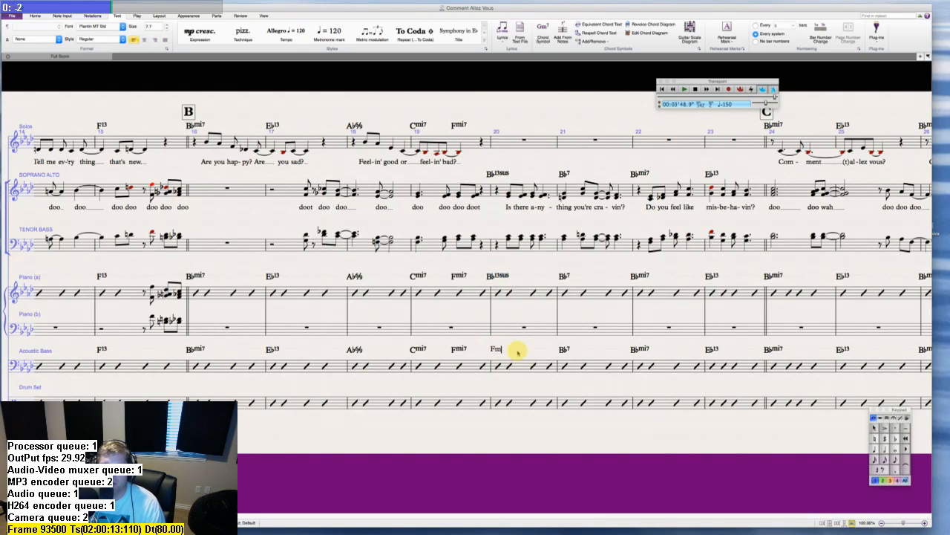
# - Enter Bb13sus as the acoustic bass chord symbol at bar 20
pyautogui.write('Bb13sus')
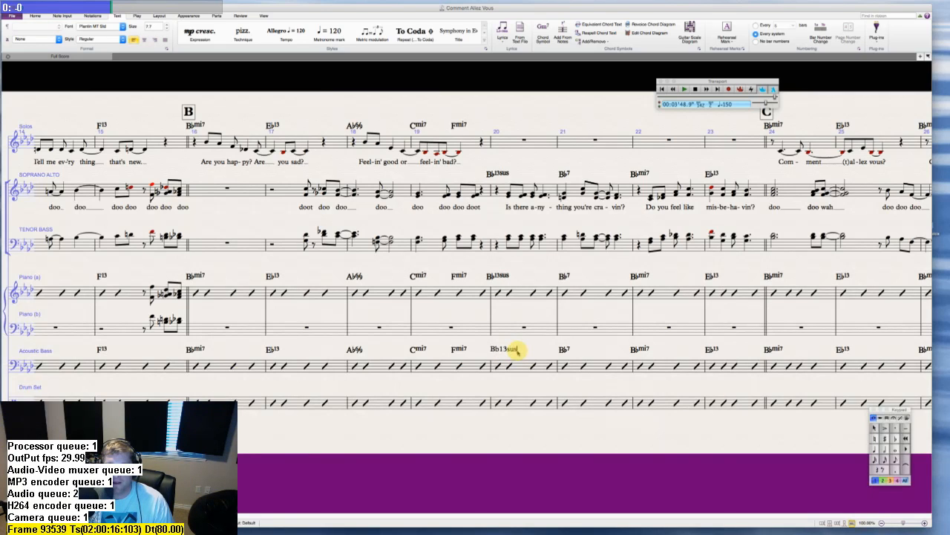
pyautogui.press('Escape')
pyautogui.press('Escape')
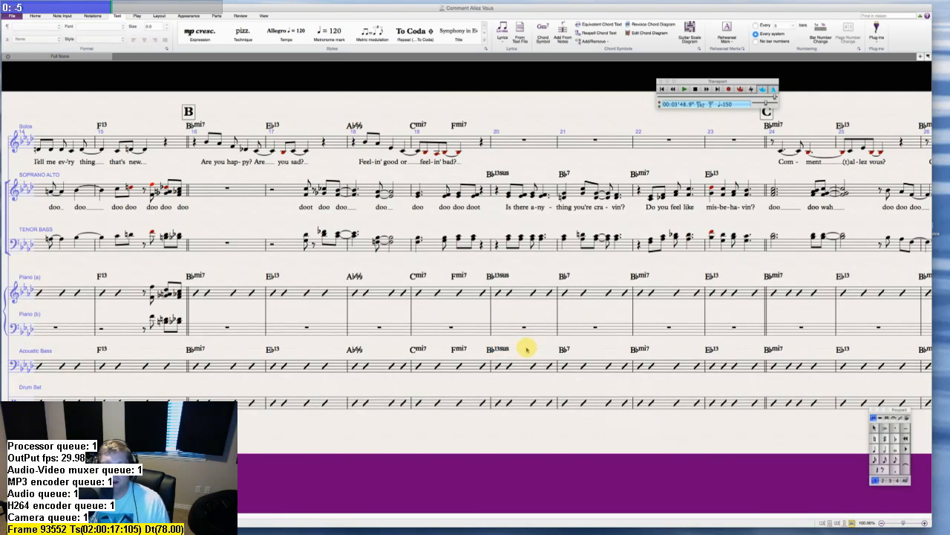
# - Move the solo staff's Bb7 chord from bar 116 to bar 117 and copy it to the piano and acoustic bass staves there
pyautogui.hscroll(15, 554, 276)
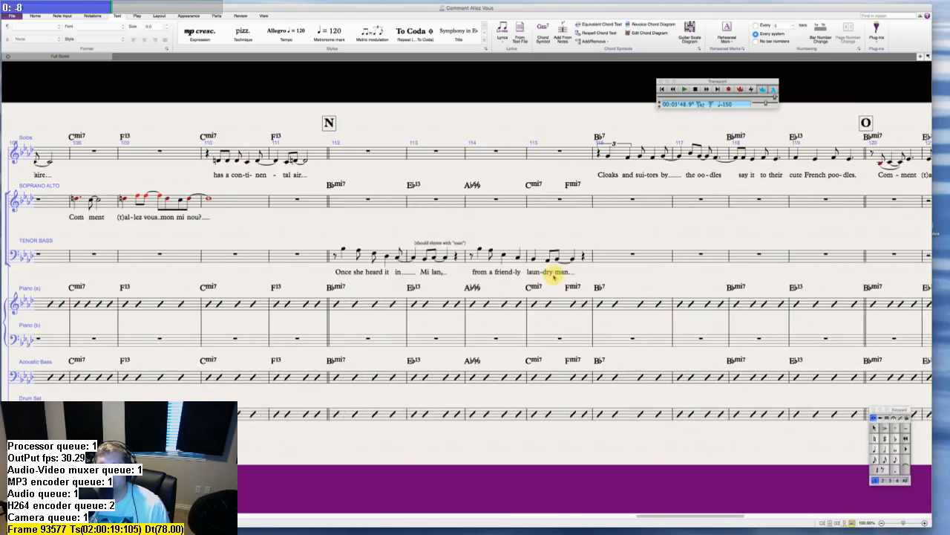
pyautogui.hscroll(-15, 553, 276)
pyautogui.hscroll(20, 553, 276)
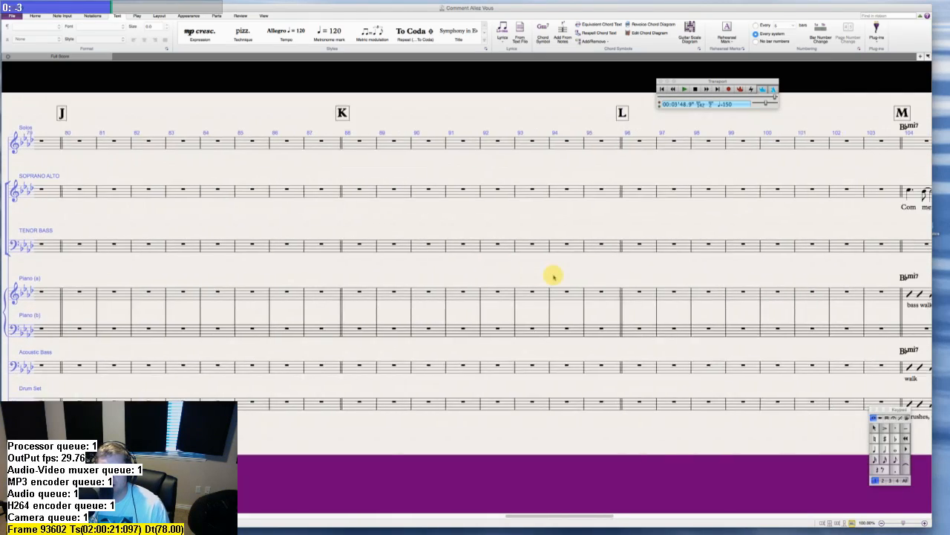
pyautogui.hscroll(8, 553, 277)
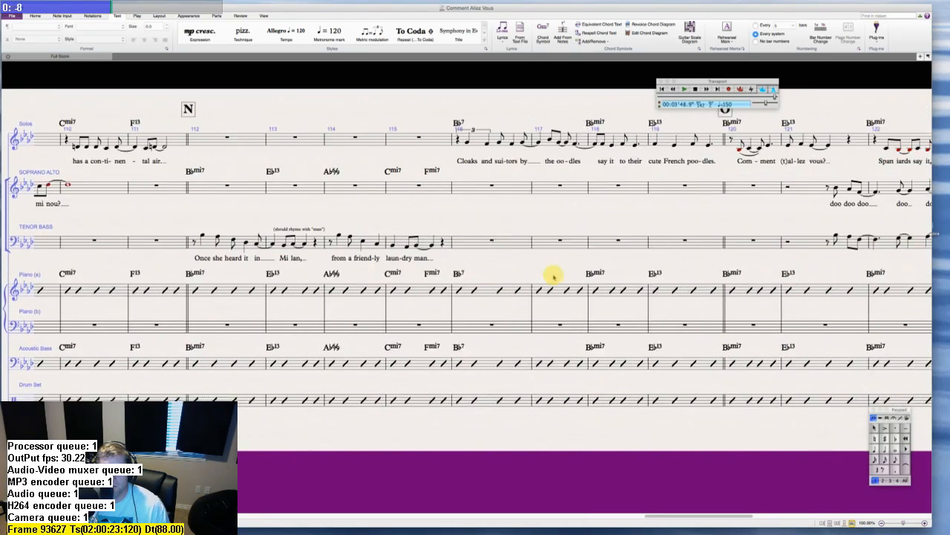
pyautogui.click(378, 118)
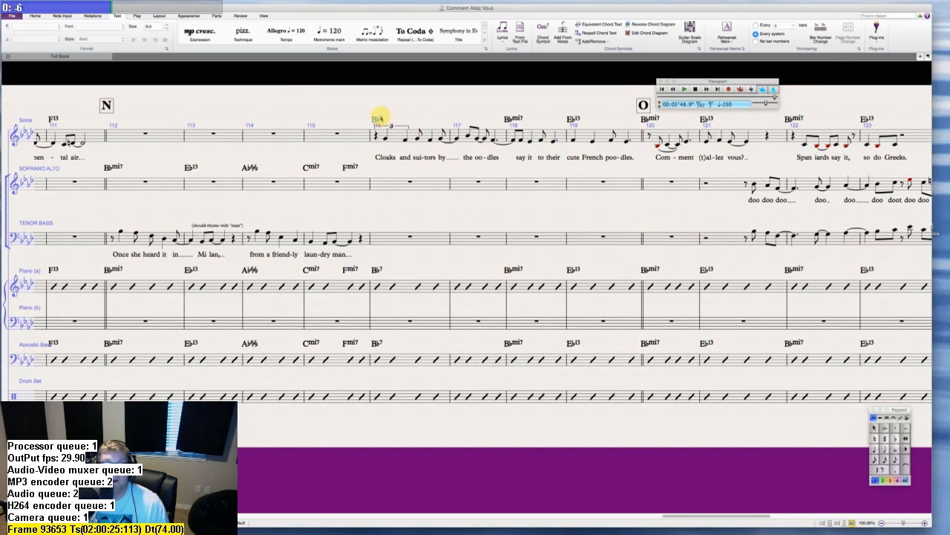
pyautogui.moveTo(379, 119); pyautogui.dragTo(455, 131)
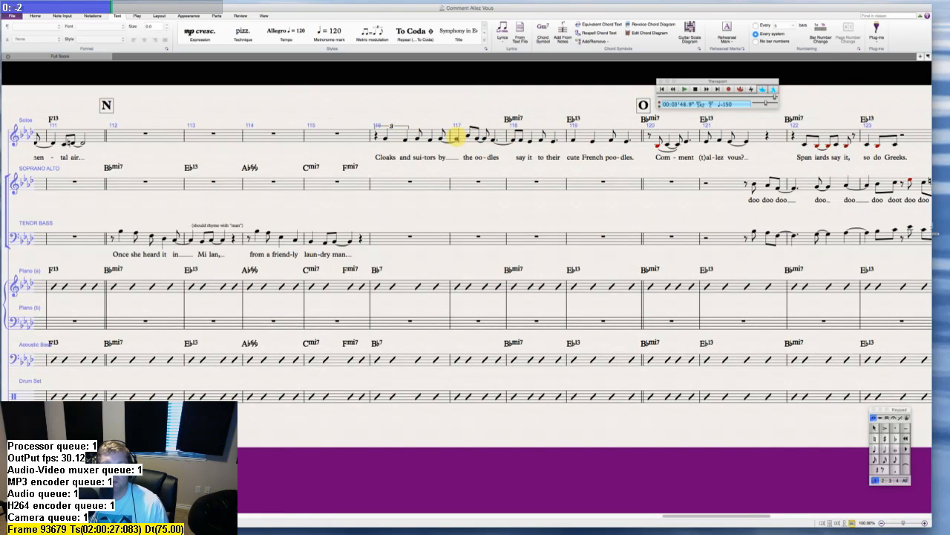
pyautogui.click(456, 286)
pyautogui.press('super+v')
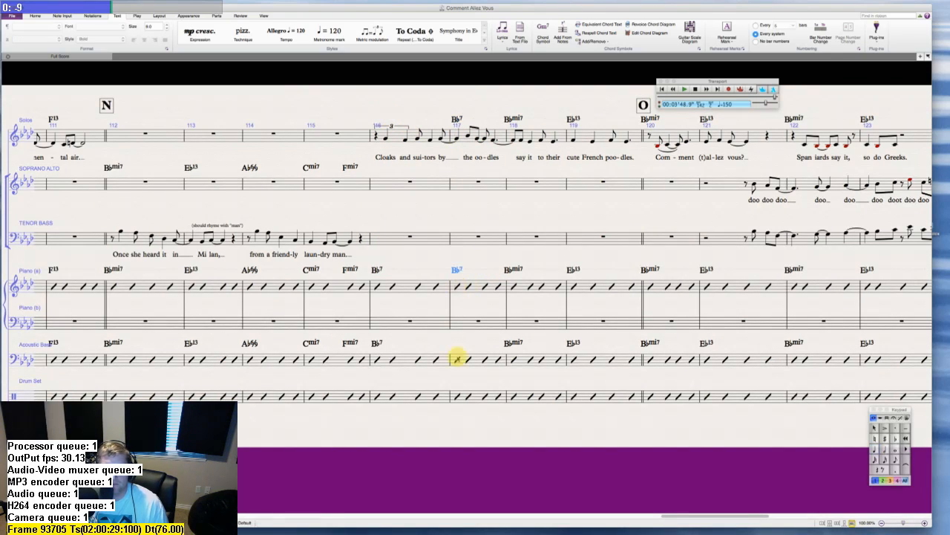
pyautogui.click(457, 360)
pyautogui.press('super+v')
# - Change the acoustic bass chord symbol at bar 116 to Bb13sus
pyautogui.doubleClick(378, 343)
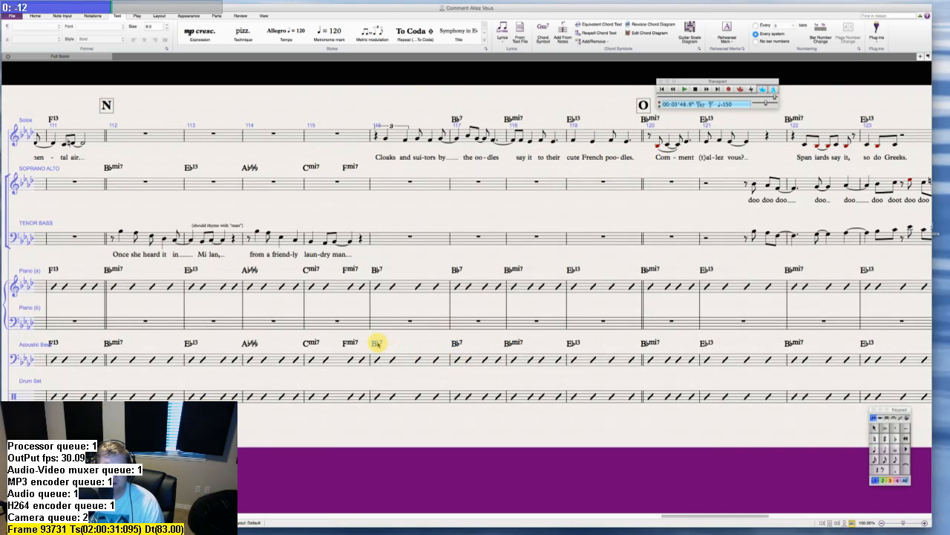
pyautogui.press('BackSpace')
pyautogui.write('13sus')
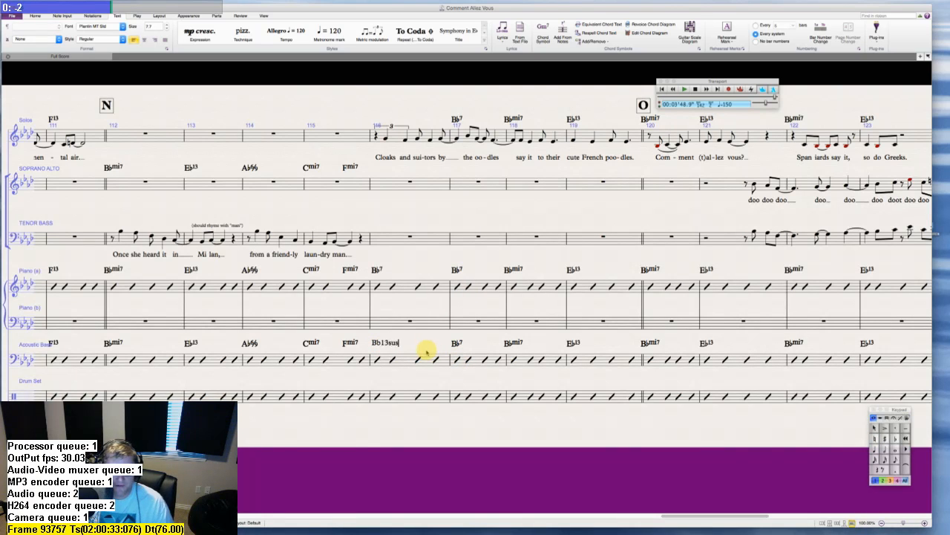
pyautogui.press('Escape')
# - Replace the piano's Bb7 at bar 116 with a copy of the bass's Bb13sus chord and copy it to the solo staff too
pyautogui.click(380, 269)
pyautogui.press('Delete')
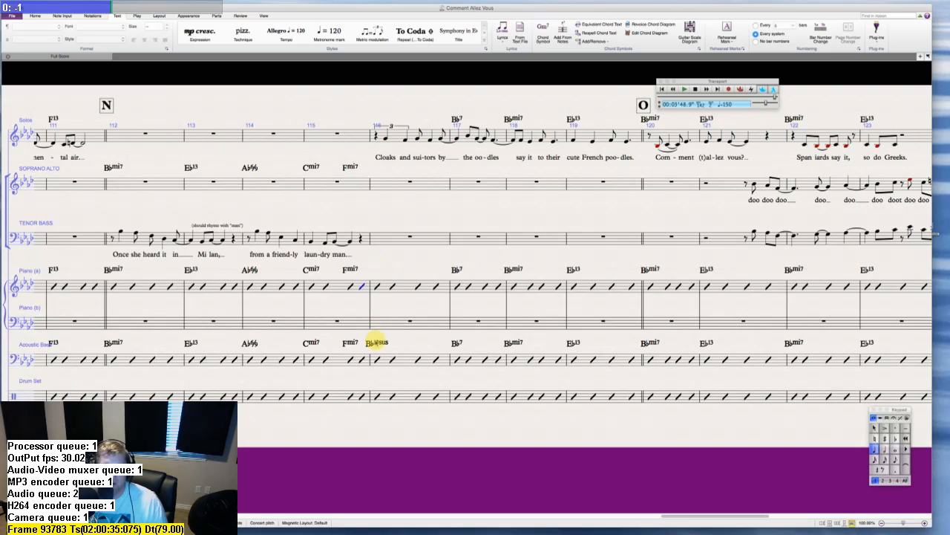
pyautogui.click(377, 343)
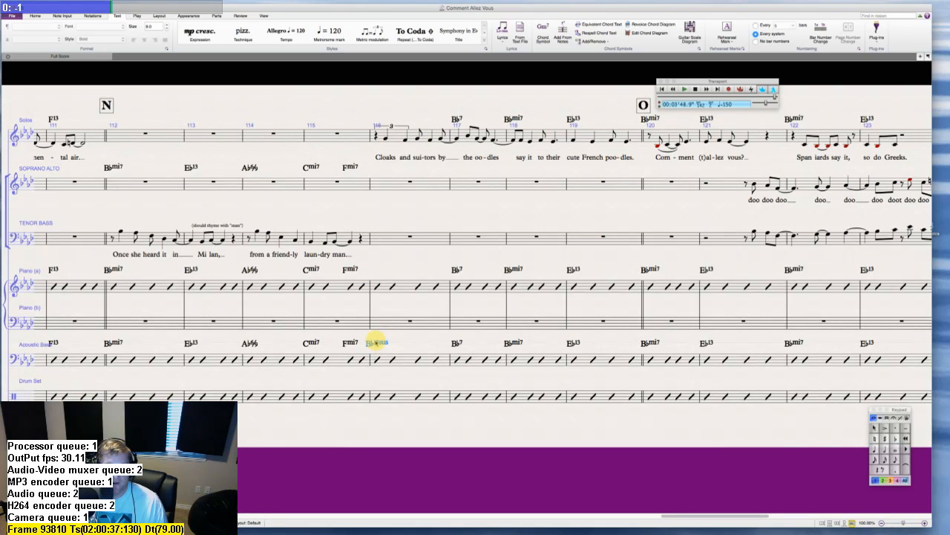
pyautogui.click(378, 288)
pyautogui.press('super+v')
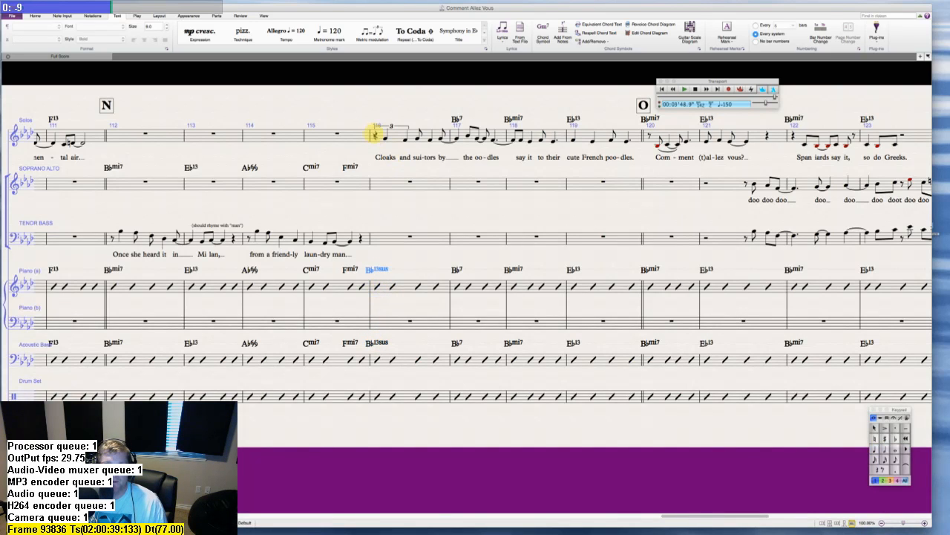
pyautogui.click(375, 135)
pyautogui.press('super+v')
pyautogui.press('Escape')
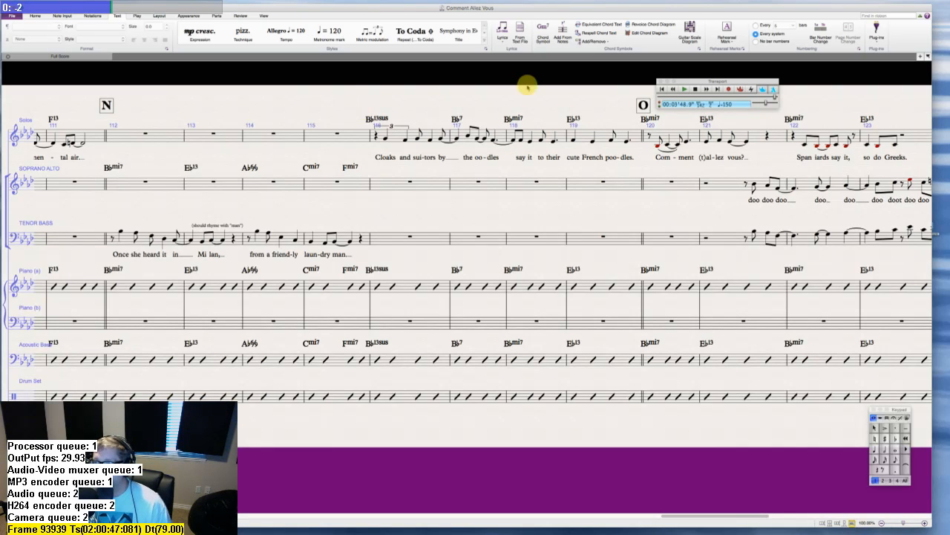
pyautogui.press('super+Tab')
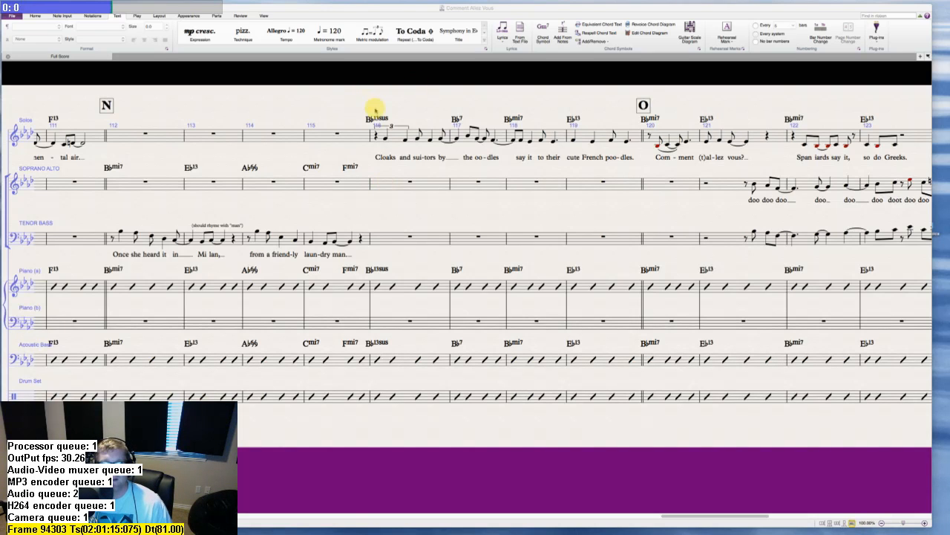
# - Try changing the solo staff's chord symbol at bar 116 to Bb9mi7
pyautogui.doubleClick(385, 119)
pyautogui.press('BackSpace')
pyautogui.press('BackSpace')
pyautogui.press('BackSpace')
pyautogui.press('BackSpace')
pyautogui.press('BackSpace')
pyautogui.press('BackSpace')
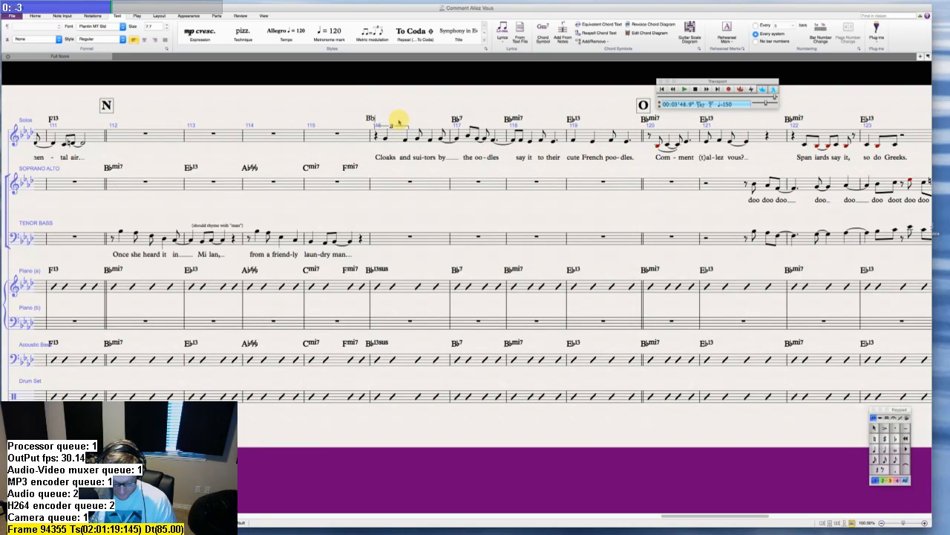
pyautogui.write('9mi7')
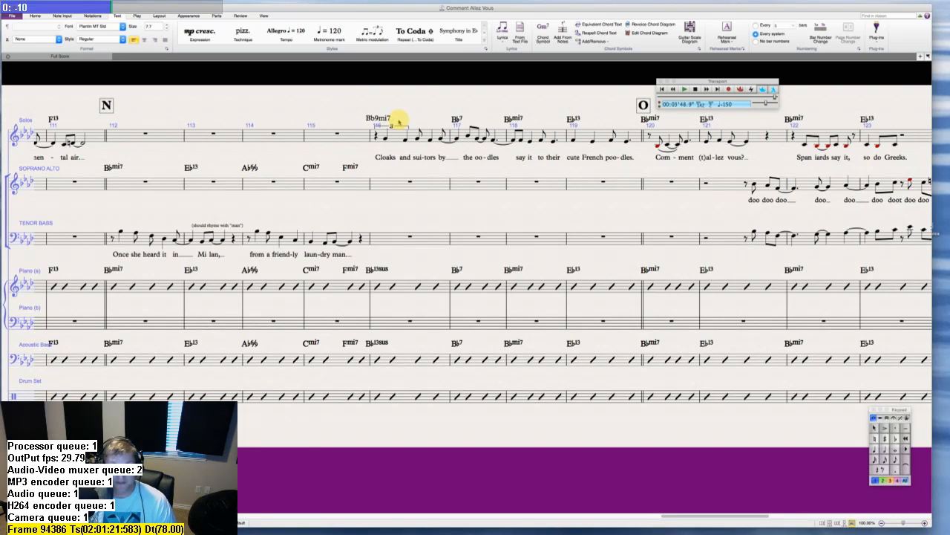
pyautogui.press('Escape')
pyautogui.press('Escape')
# - Delete the solo staff's chord symbol at bar 116 and enter Bbmi9 in its place
pyautogui.click(380, 120)
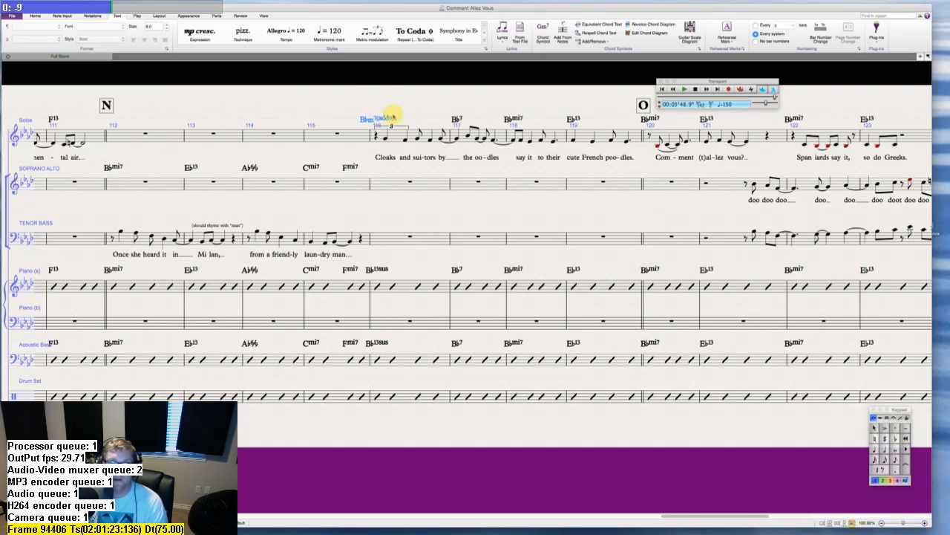
pyautogui.press('Delete')
pyautogui.click(377, 135)
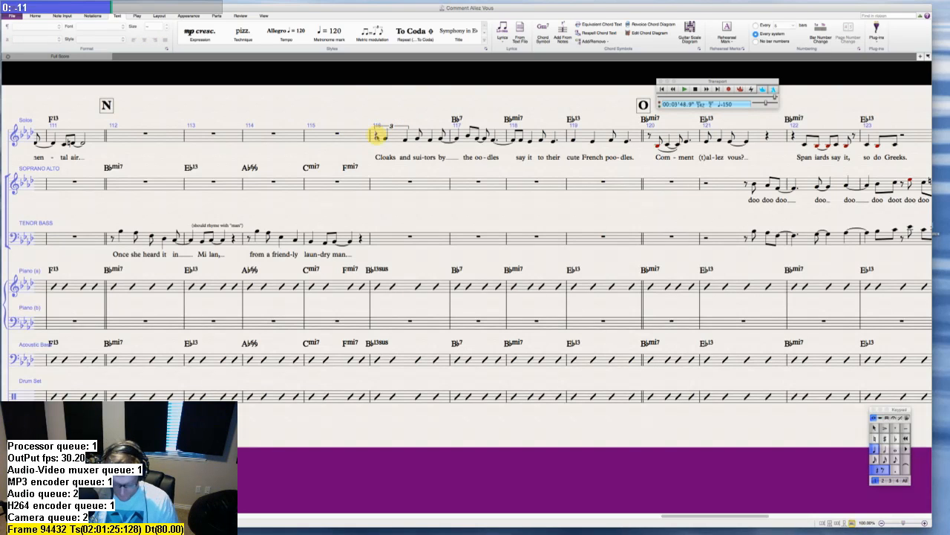
pyautogui.hotkey('ctrl', 'k')
pyautogui.write('Bbmi9')
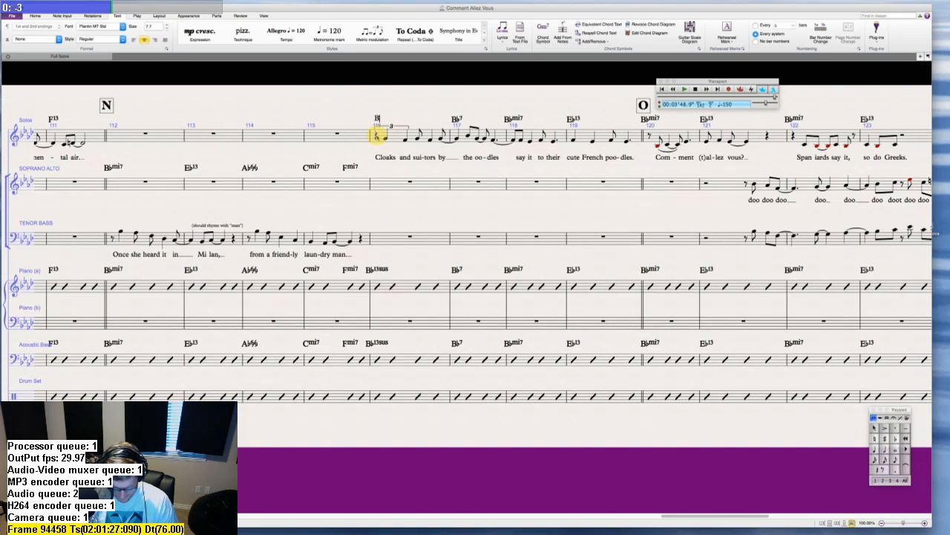
pyautogui.press('Escape')
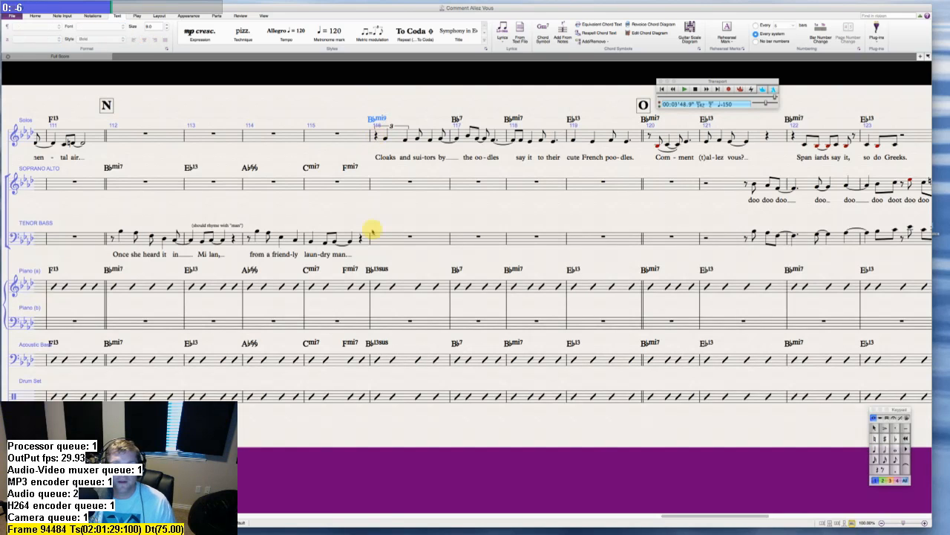
pyautogui.press('Escape')
# - Change the piano's chord symbol at bar 116 to Bbmi9
pyautogui.doubleClick(382, 270)
pyautogui.press('BackSpace')
pyautogui.press('BackSpace')
pyautogui.press('BackSpace')
pyautogui.press('BackSpace')
pyautogui.press('BackSpace')
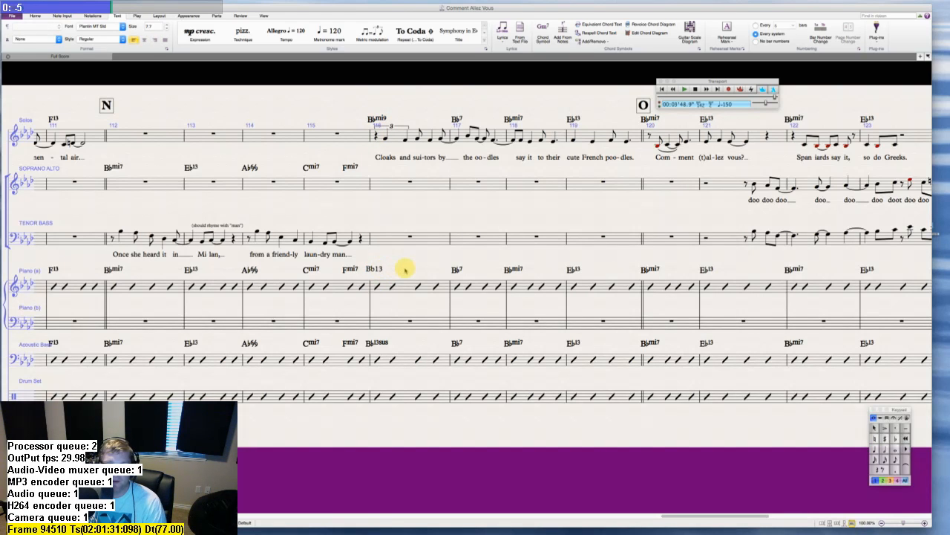
pyautogui.write('mi9')
pyautogui.press('Escape')
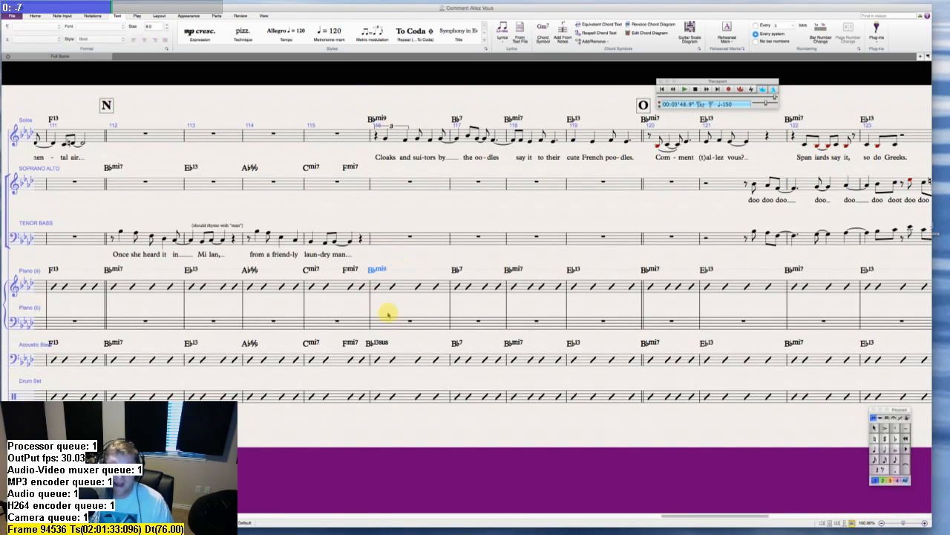
# - Change the acoustic bass chord symbol at bar 116 to Bbmi9
pyautogui.doubleClick(381, 342)
pyautogui.press('BackSpace')
pyautogui.press('BackSpace')
pyautogui.press('BackSpace')
pyautogui.press('BackSpace')
pyautogui.press('BackSpace')
pyautogui.press('BackSpace')
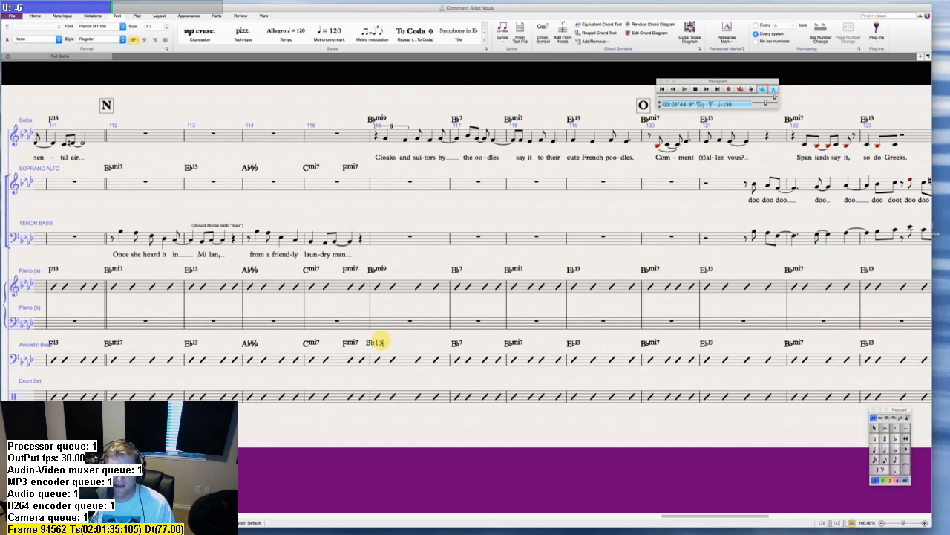
pyautogui.write('mi9')
pyautogui.press('Escape')
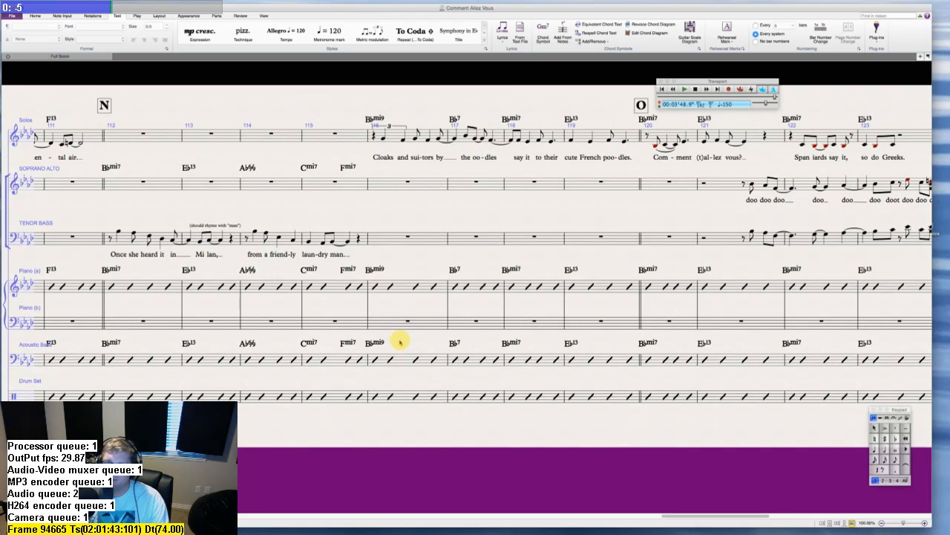
# - Enter a dotted quarter note and an eighth note tied to a quarter note in the soprano-alto staff at bar 116
pyautogui.hscroll(-3, 398, 340)
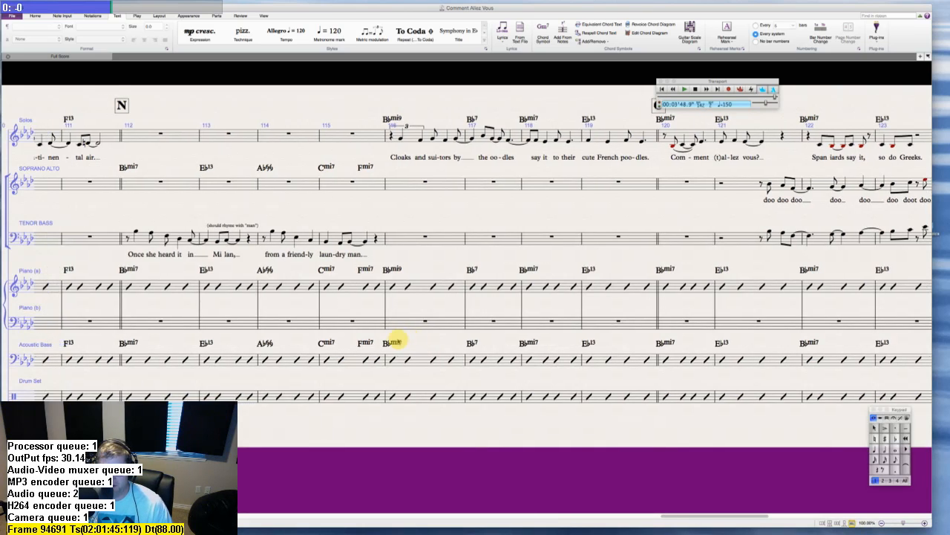
pyautogui.hscroll(1, 482, 260)
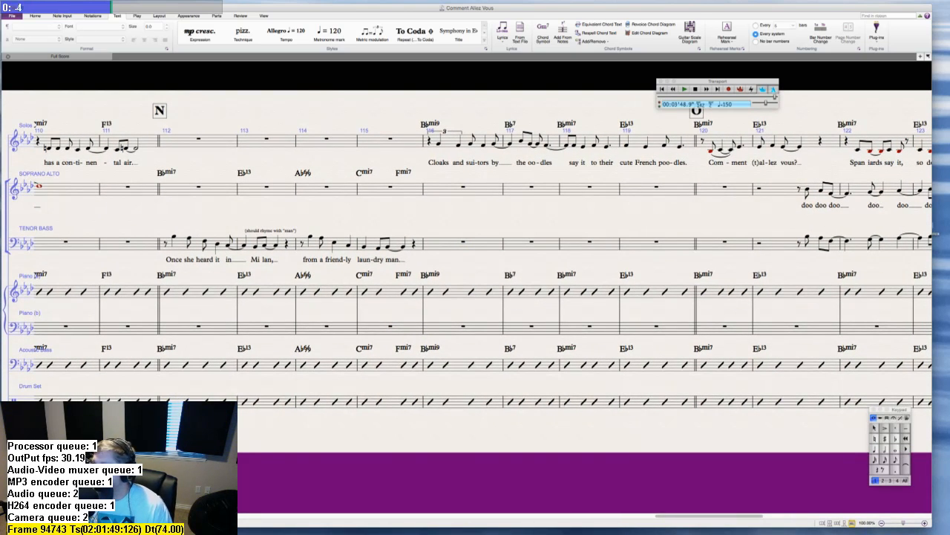
pyautogui.press('super+Tab')
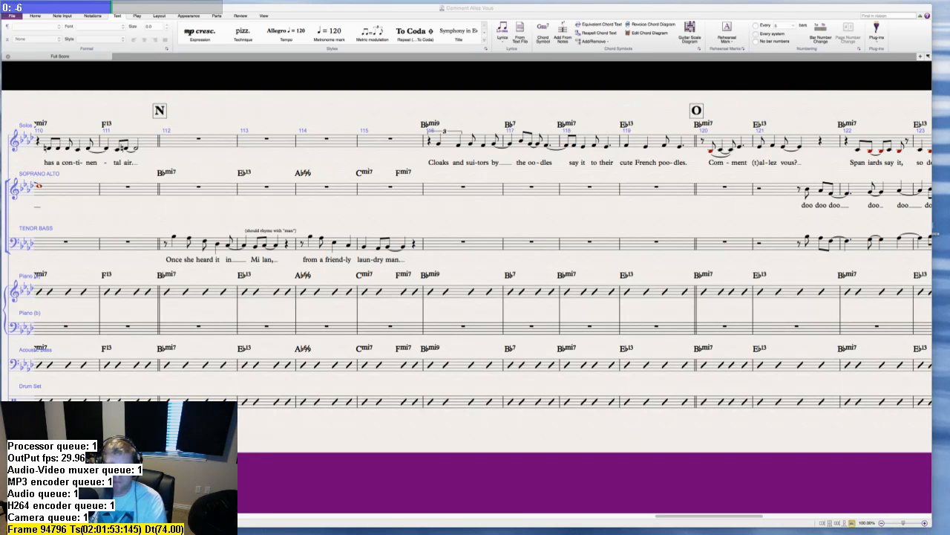
pyautogui.click(444, 193)
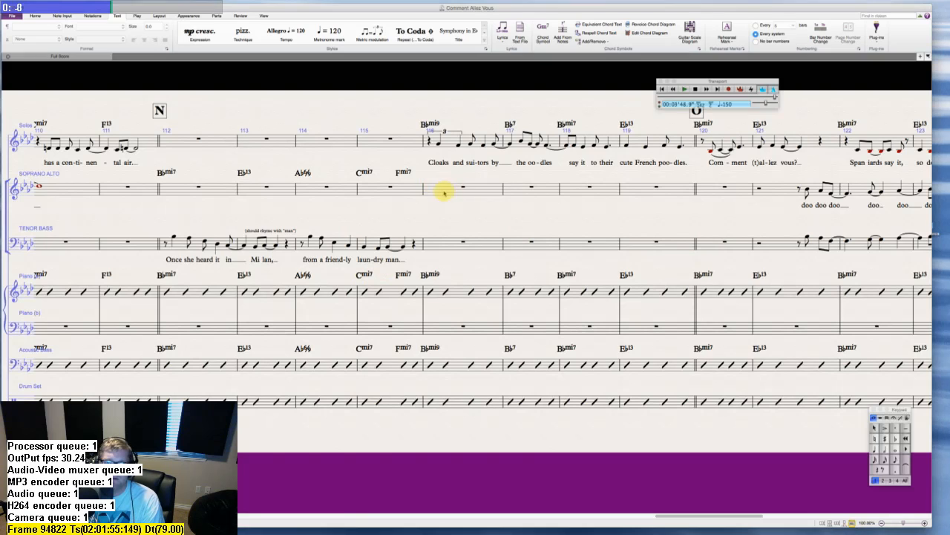
pyautogui.click(444, 193)
pyautogui.press('n')
pyautogui.press('4')
pyautogui.press('.')
pyautogui.press('c')
pyautogui.press('3')
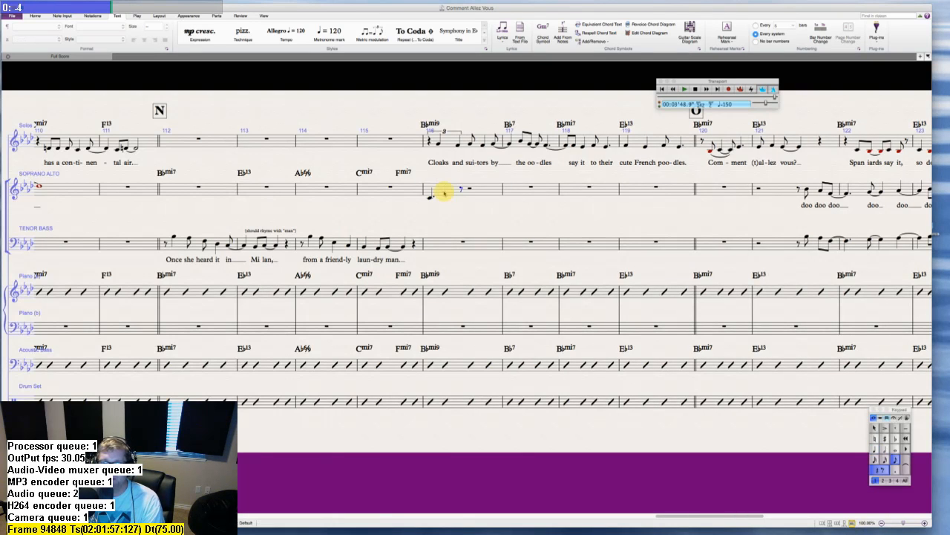
pyautogui.press('d')
pyautogui.press('KP_Enter')
pyautogui.press('4')
pyautogui.press('super+Tab')
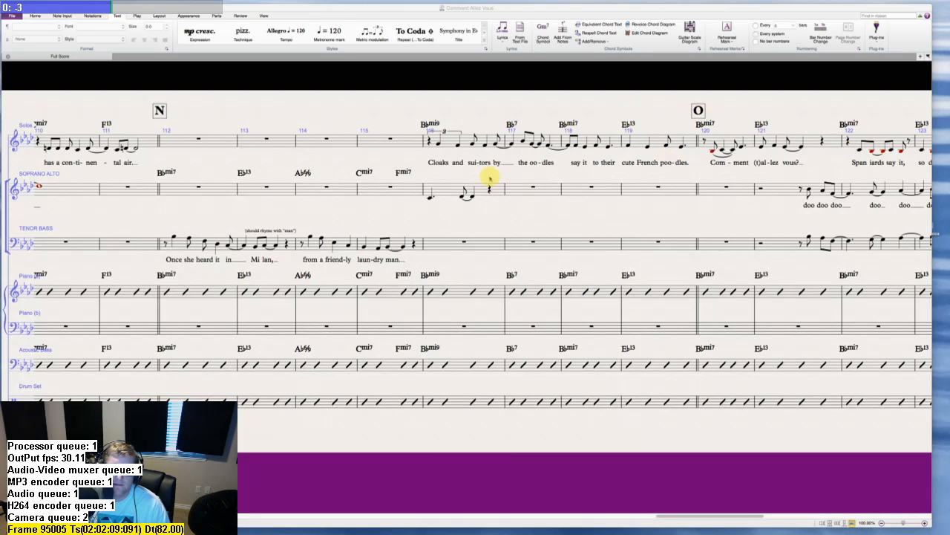
# - Add an eighth note tied into bar 117 at the end of soprano-alto bar 116, preceded by an eighth rest after the tied quarter
pyautogui.click(469, 195)
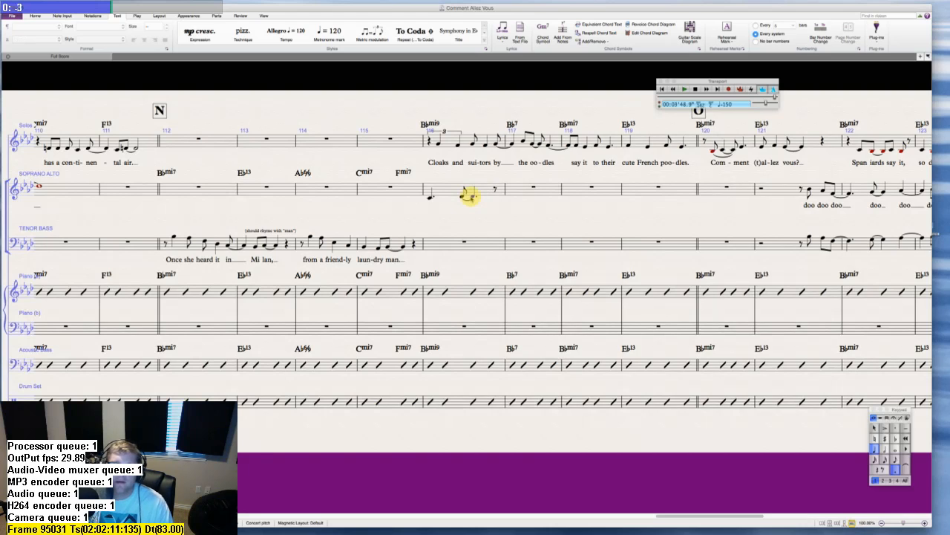
pyautogui.press('e')
pyautogui.press('KP_Enter')
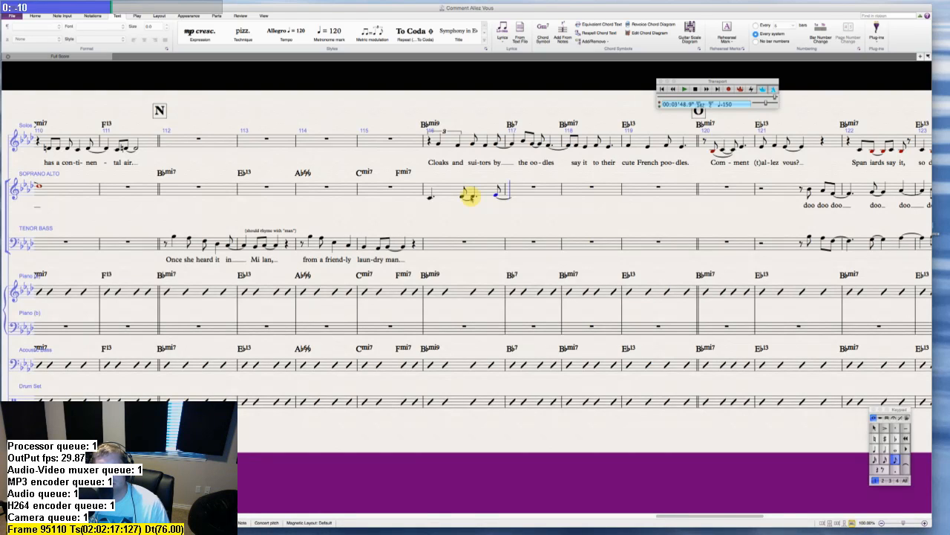
pyautogui.press('Left')
pyautogui.press('KP_Decimal')
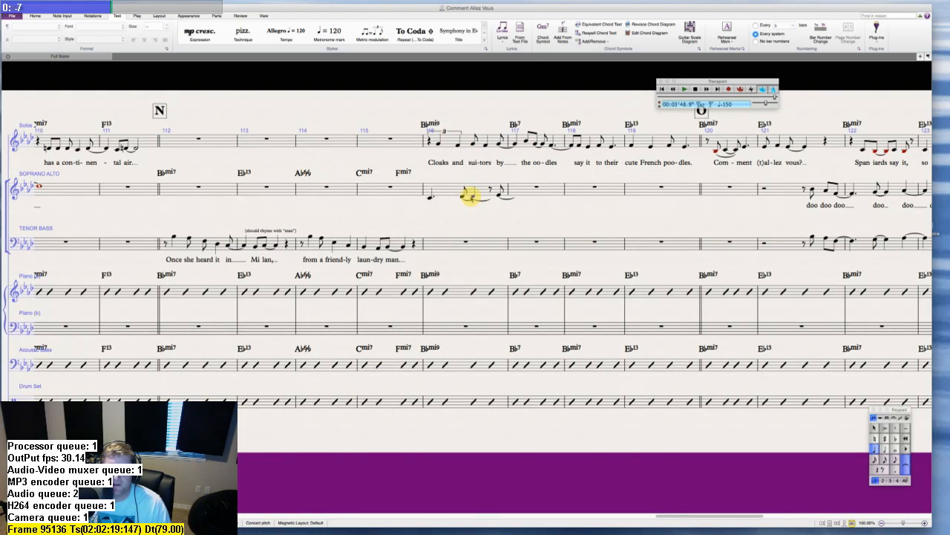
pyautogui.press('KP_Enter')
pyautogui.press('Left')
pyautogui.press('Right')
pyautogui.press('Right')
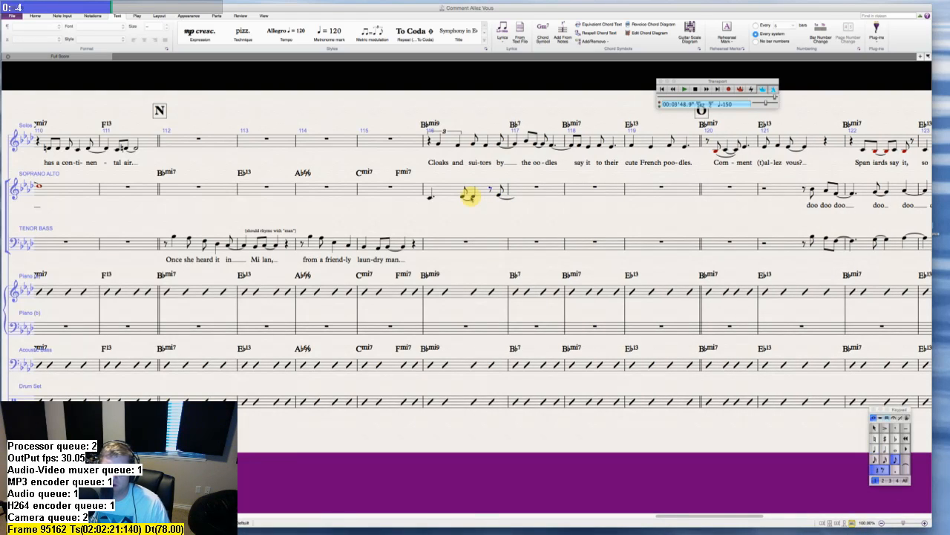
# - Replace the end of soprano-alto bar 116 with a quarter-note F tied to an eighth-note F in bar 117
pyautogui.press('KP_4')
pyautogui.press('f')
pyautogui.press('KP_Enter')
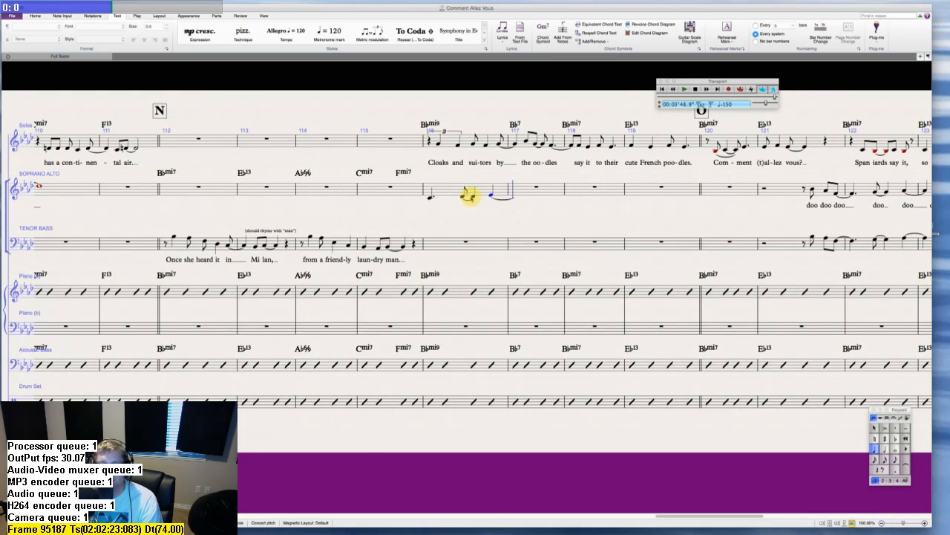
pyautogui.press('KP_3')
pyautogui.press('f')
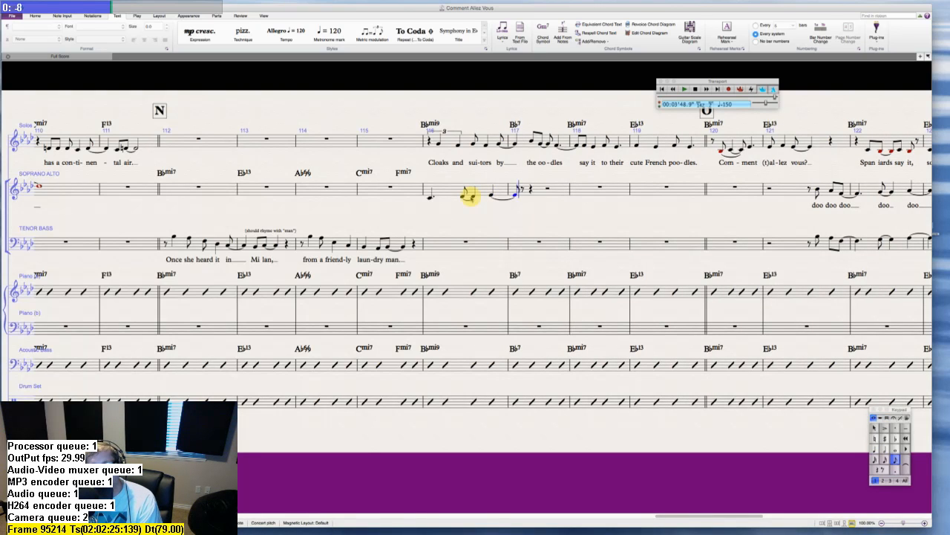
# - Enter a dotted quarter note after the tied eighth note in soprano-alto bar 117
pyautogui.press('f')
pyautogui.press('Left')
pyautogui.press('KP_4')
pyautogui.press('KP_Decimal')
pyautogui.press('n')
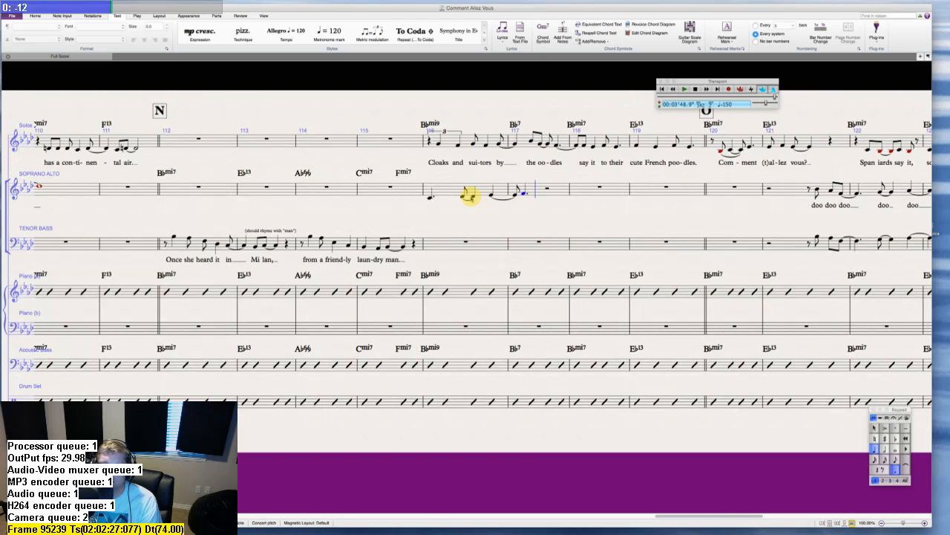
pyautogui.press('Escape')
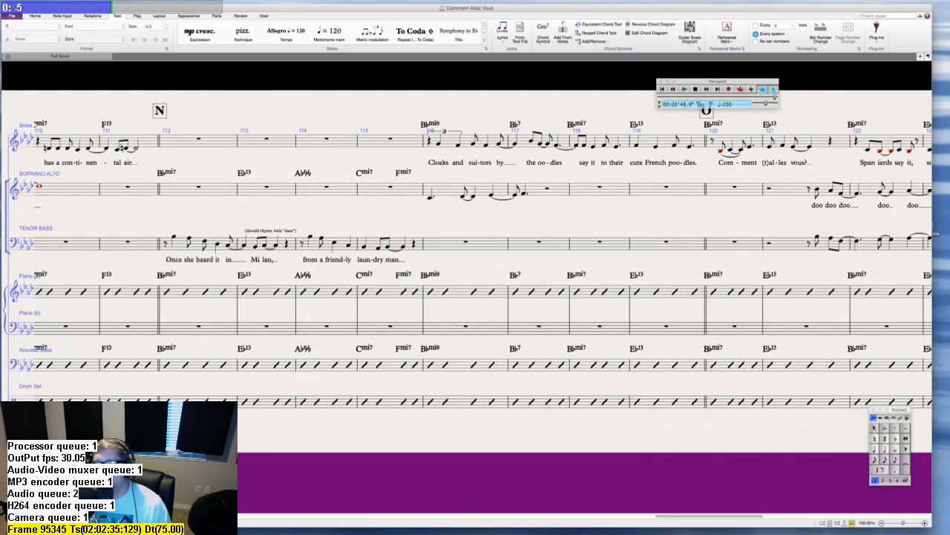
pyautogui.press('super+Tab')
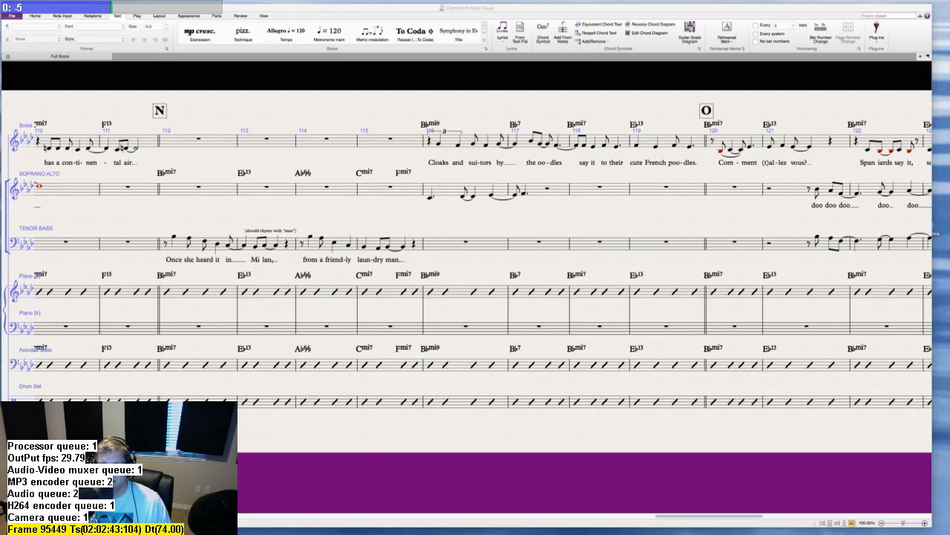
# - Delete the Bbmi7 chord symbols at bar 118 in the solo, piano and acoustic bass staves
pyautogui.click(579, 123)
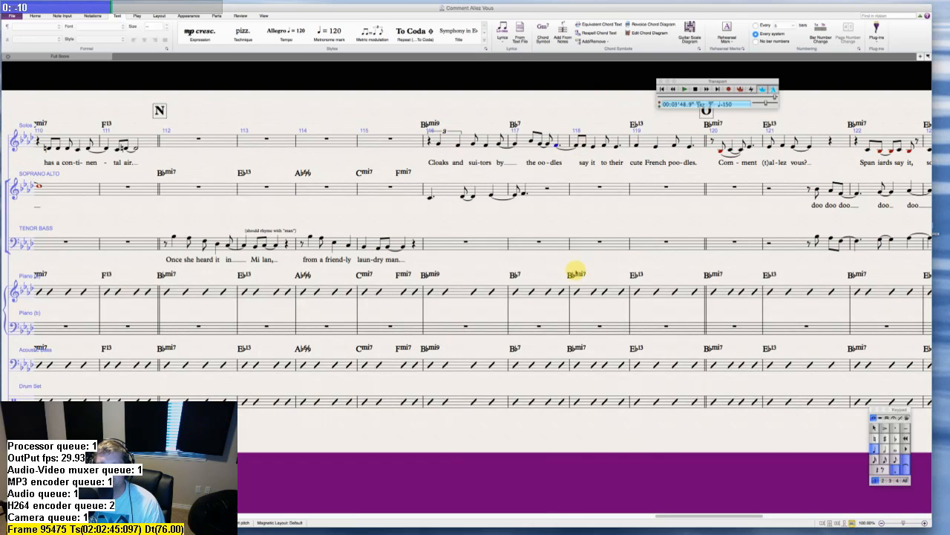
pyautogui.click(578, 273)
pyautogui.press('Delete')
pyautogui.click(579, 346)
pyautogui.press('Delete')
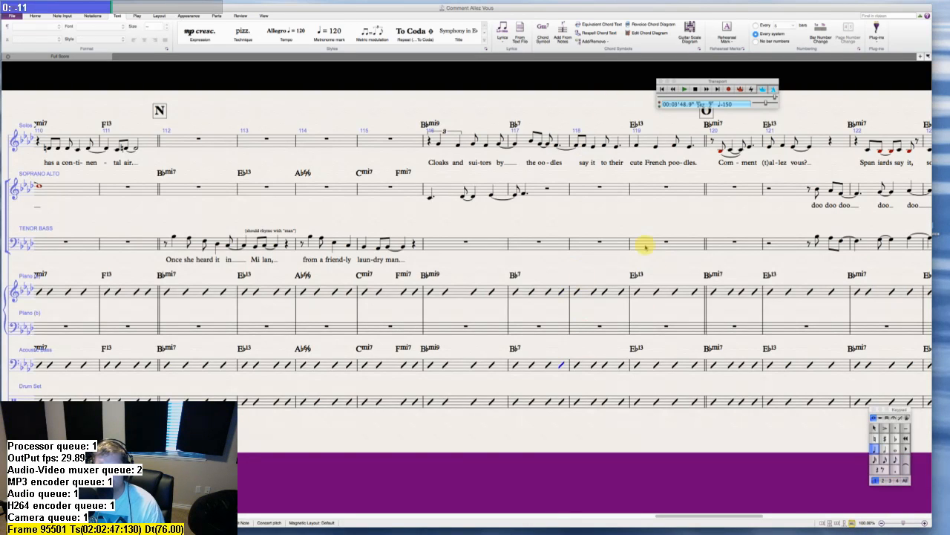
pyautogui.click(595, 273)
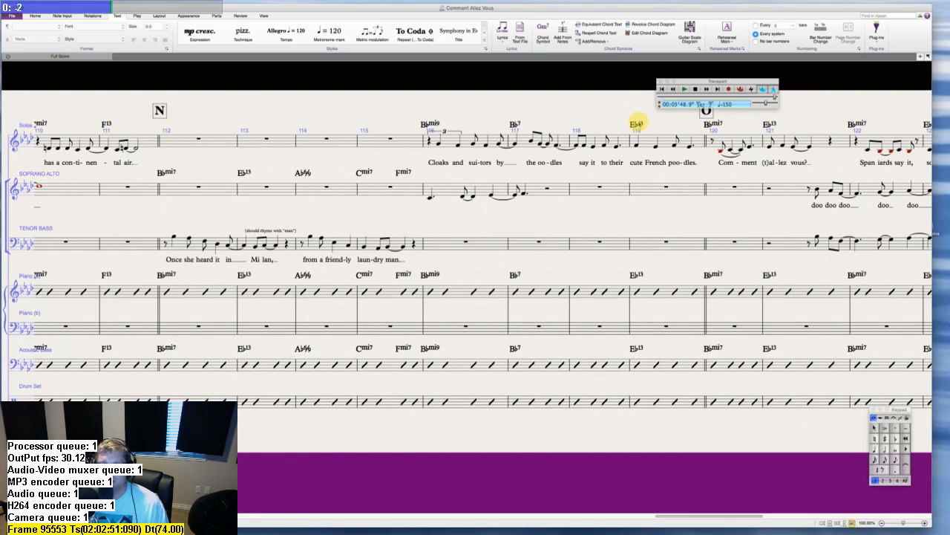
# - Move the solo staff's Eb13 chord symbol from bar 119 to bar 118 and change it to Eb13(#11)
pyautogui.click(636, 124)
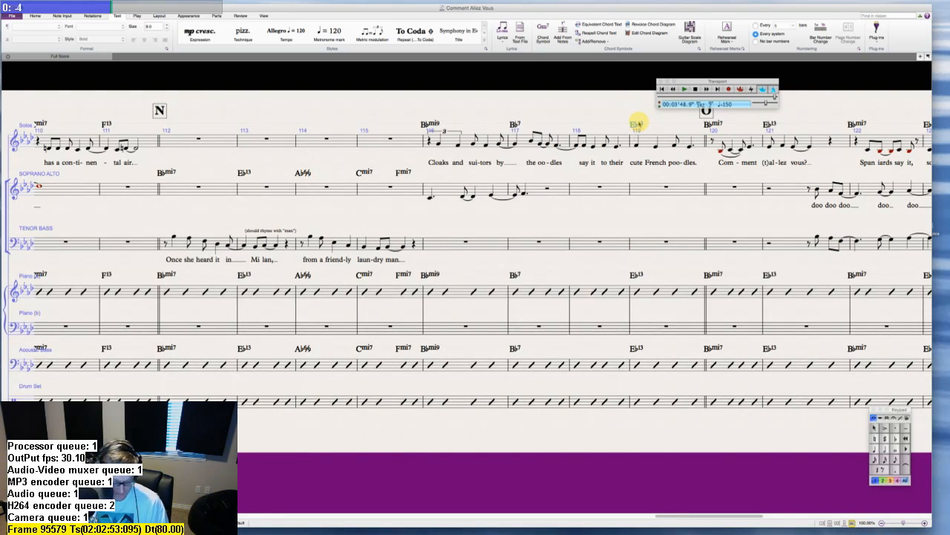
pyautogui.moveTo(637, 124); pyautogui.dragTo(578, 123)
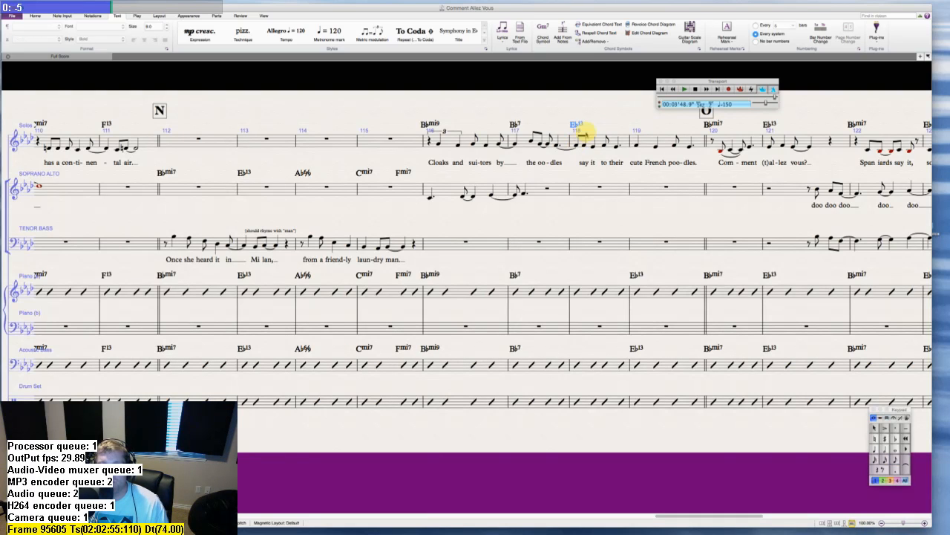
pyautogui.doubleClick(582, 124)
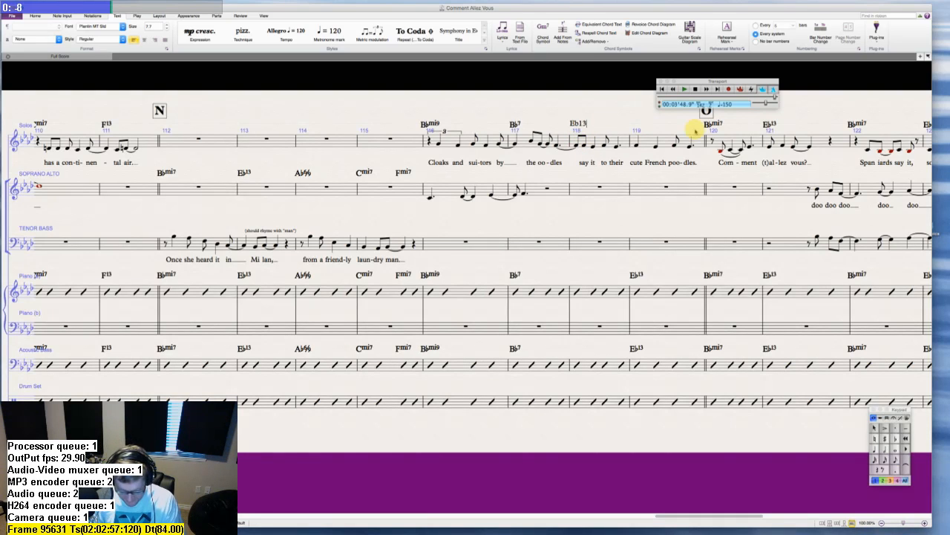
pyautogui.write('(#11)')
pyautogui.press('Escape')
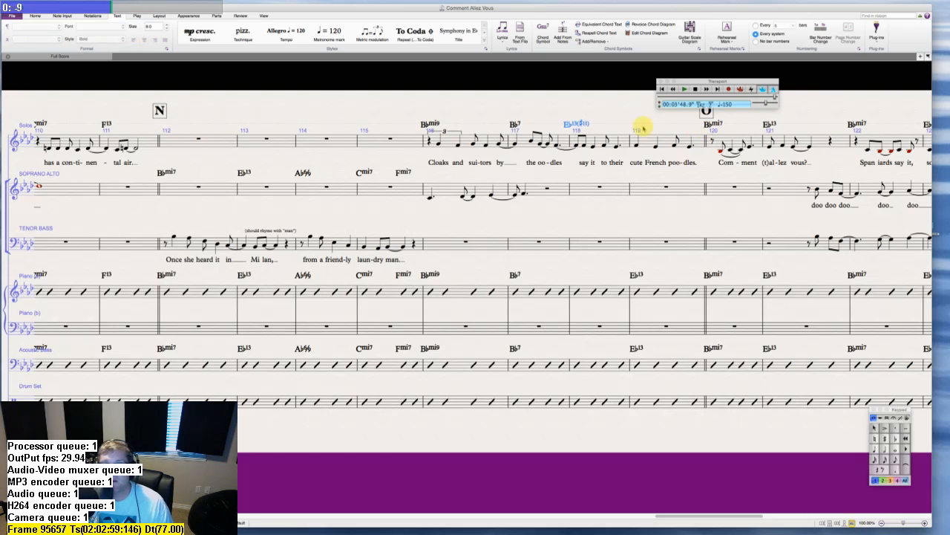
# - Replace the piano and acoustic bass Eb13 symbols at bar 119 with copies of the solo's Eb13(#11) at bar 118
pyautogui.click(624, 291)
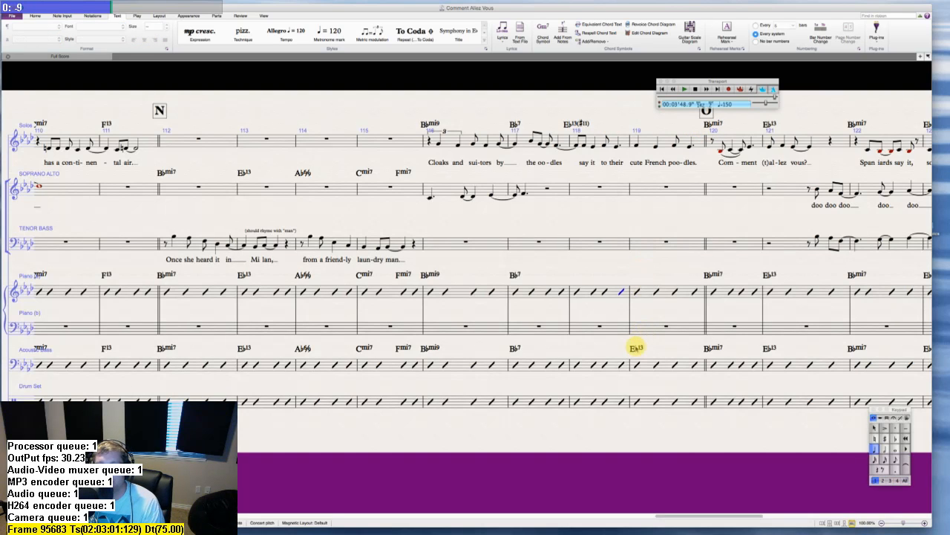
pyautogui.click(576, 122)
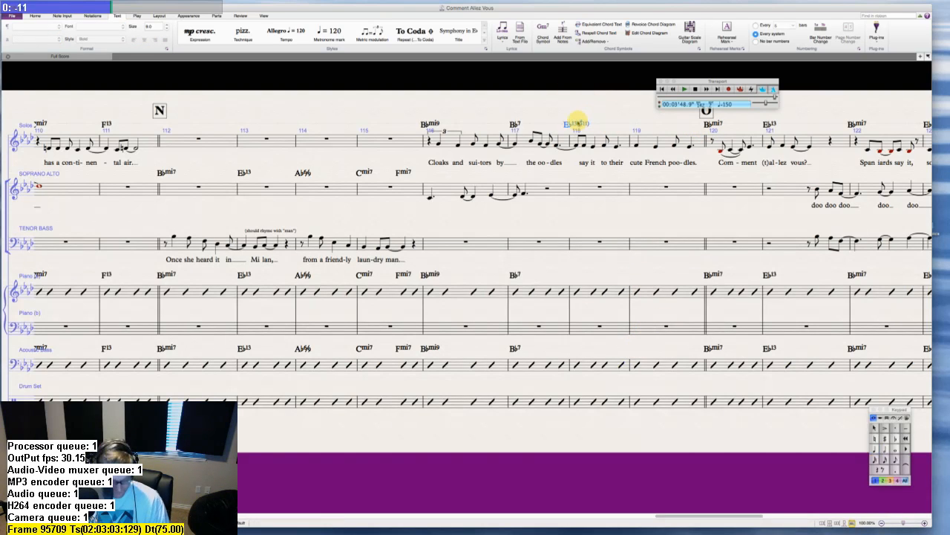
pyautogui.keyDown('alt'); pyautogui.click(578, 294); pyautogui.keyUp('alt')
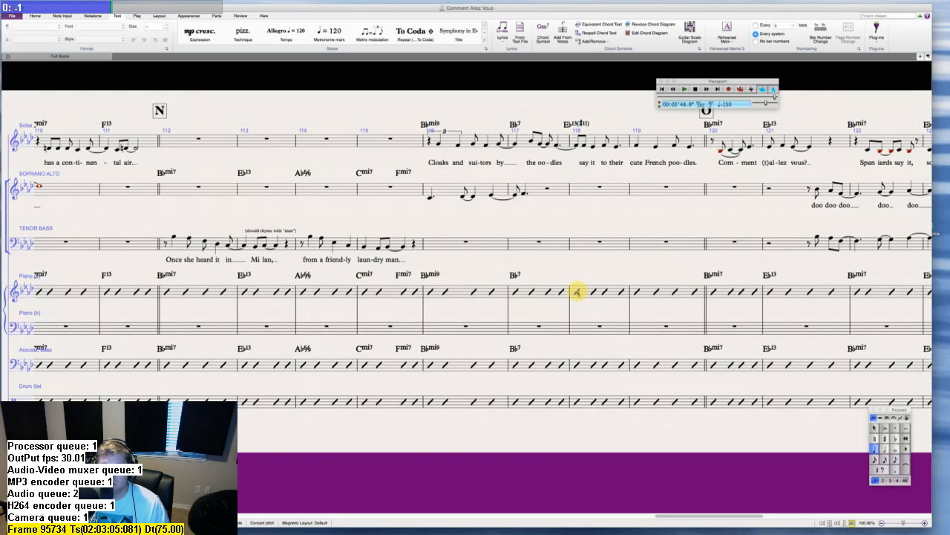
pyautogui.keyDown('alt'); pyautogui.click(594, 349); pyautogui.keyUp('alt')
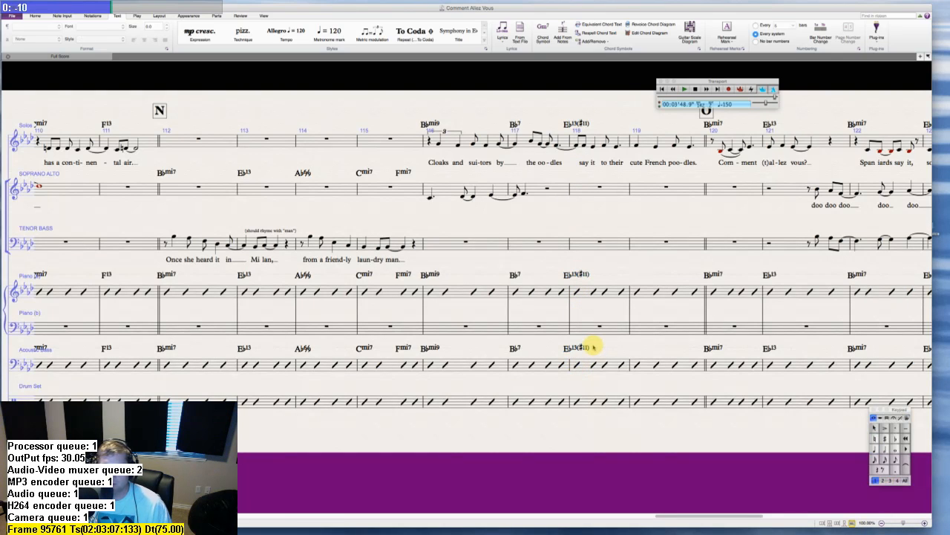
# - Enter eighth notes F and G on the third beat of soprano-alto bar 117
pyautogui.moveTo(579, 211); pyautogui.dragTo(540, 230)
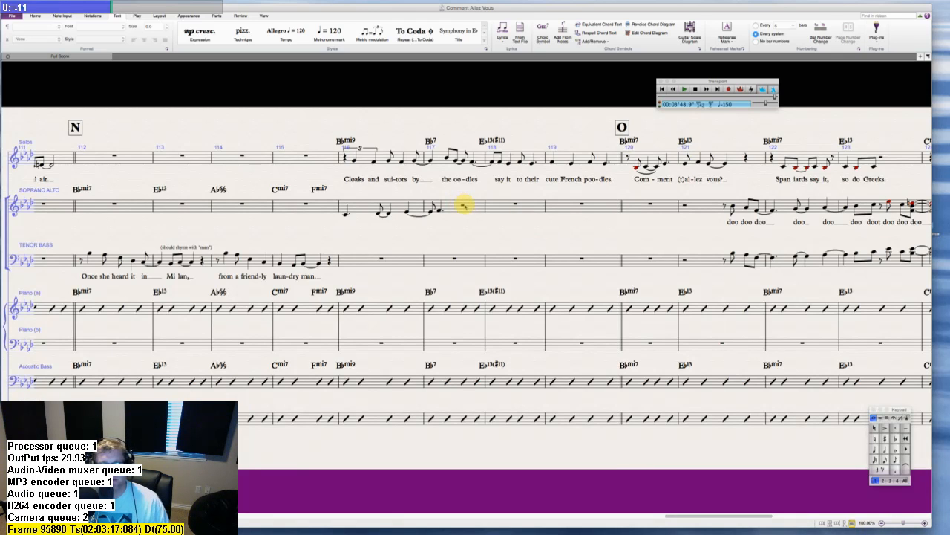
pyautogui.click(462, 206)
pyautogui.press('3')
pyautogui.press('f')
pyautogui.press('g')
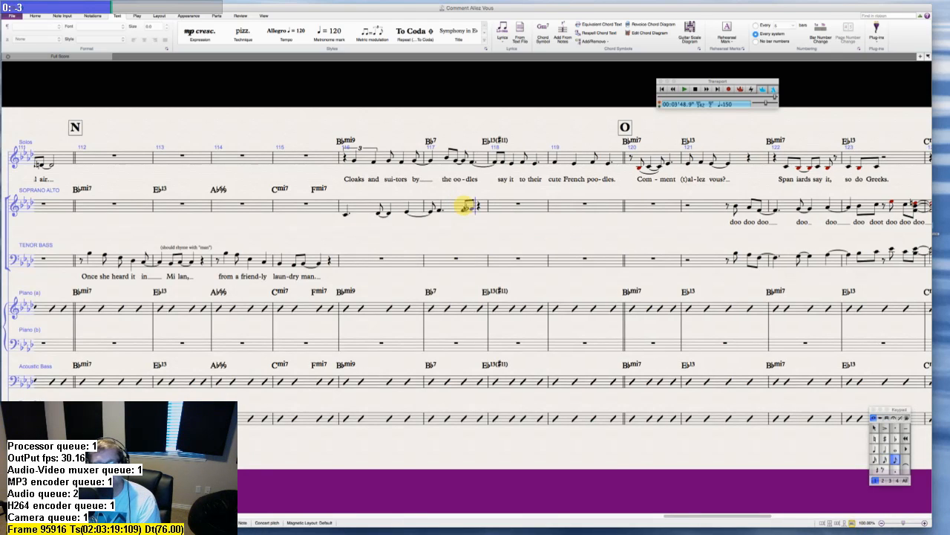
# - Complete soprano-alto bar 117 with two eighth notes, ending on A natural tied to a dotted quarter note in bar 118
pyautogui.press('7')
pyautogui.press('g')
pyautogui.press('9')
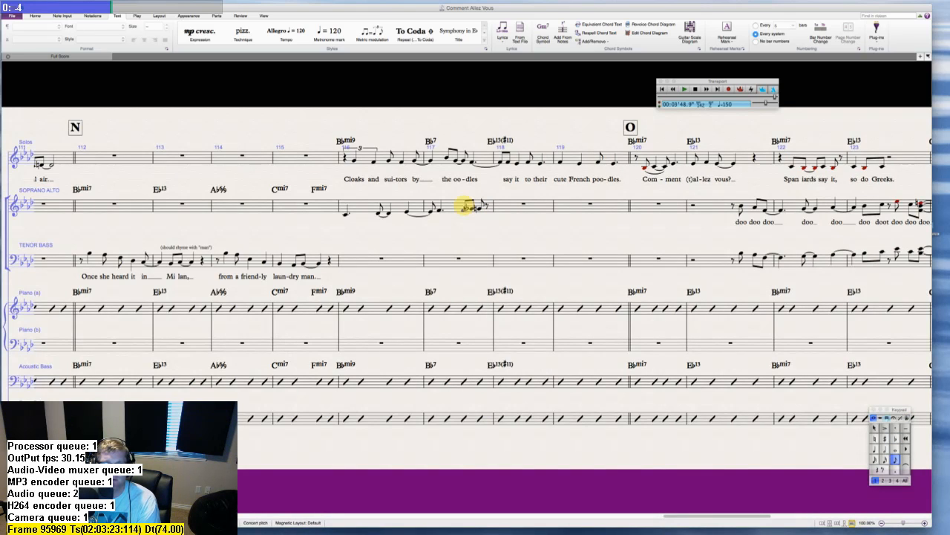
pyautogui.press('g')
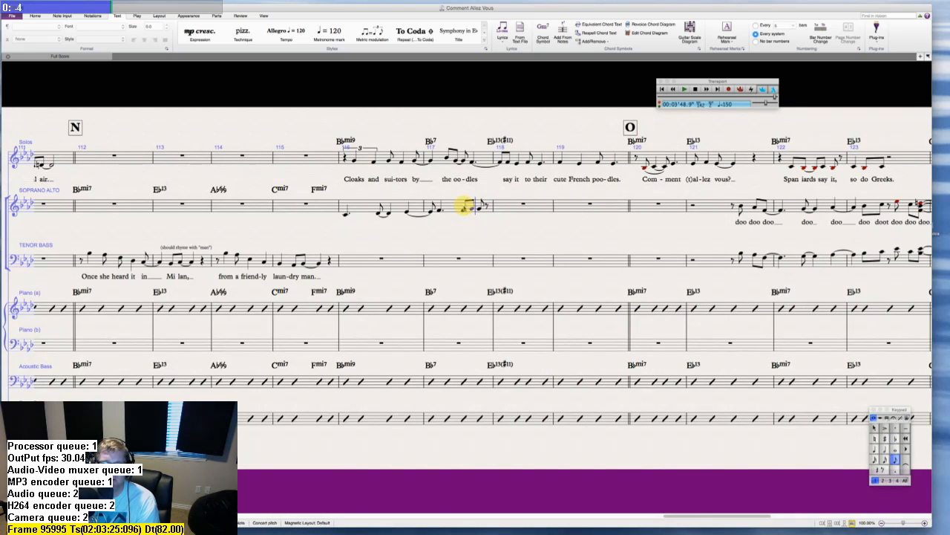
pyautogui.press('a')
pyautogui.press('7')
pyautogui.press('a')
pyautogui.press('Return')
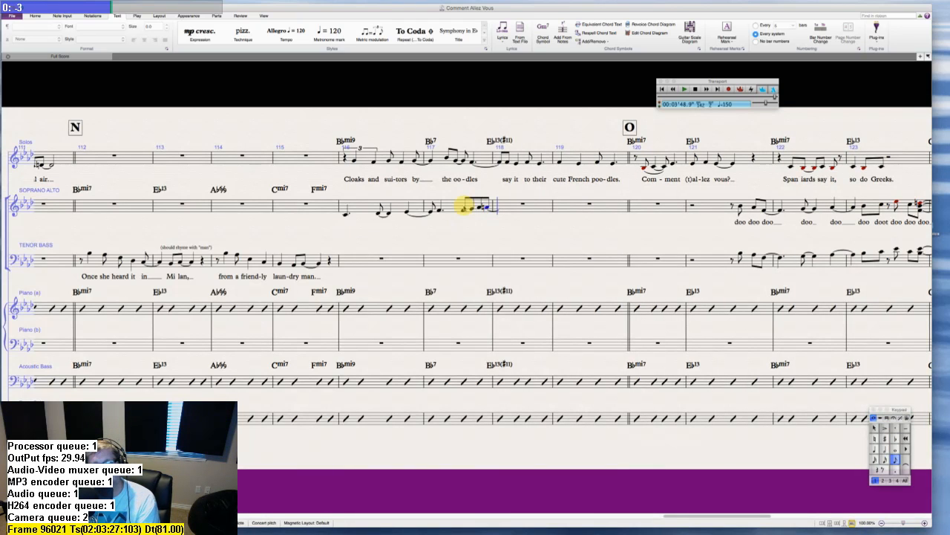
pyautogui.press('Escape')
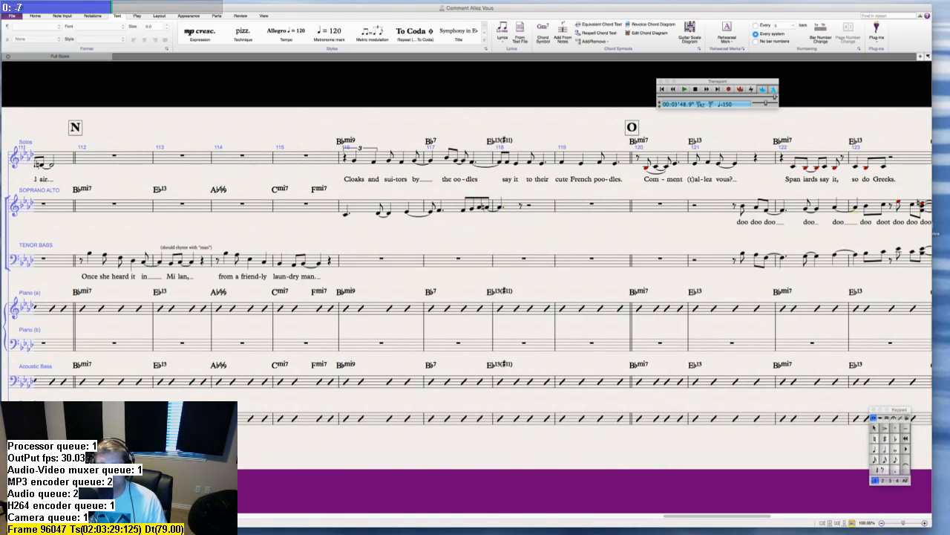
pyautogui.press('super+Tab')
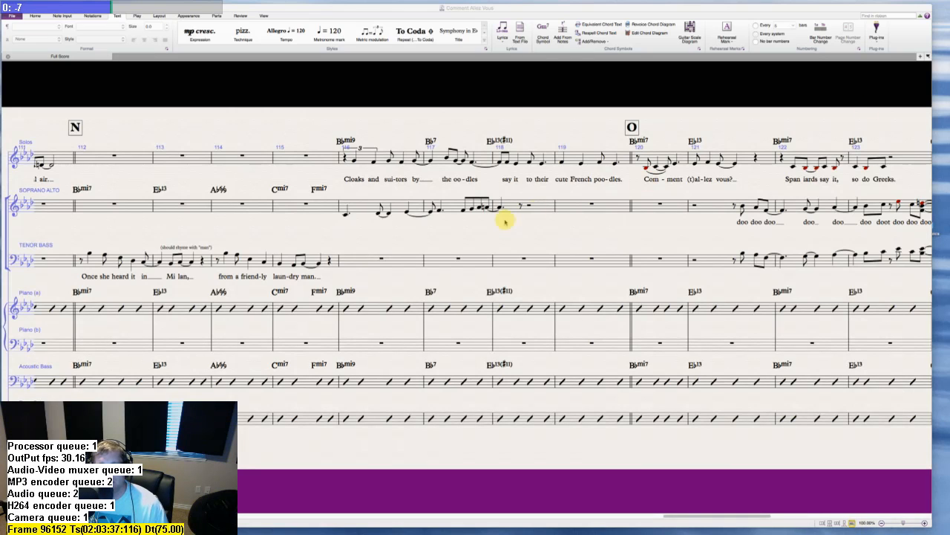
# - Enter an eighth-note B and a quarter-note B after the dotted quarter in soprano-alto bar 118
pyautogui.click(524, 208)
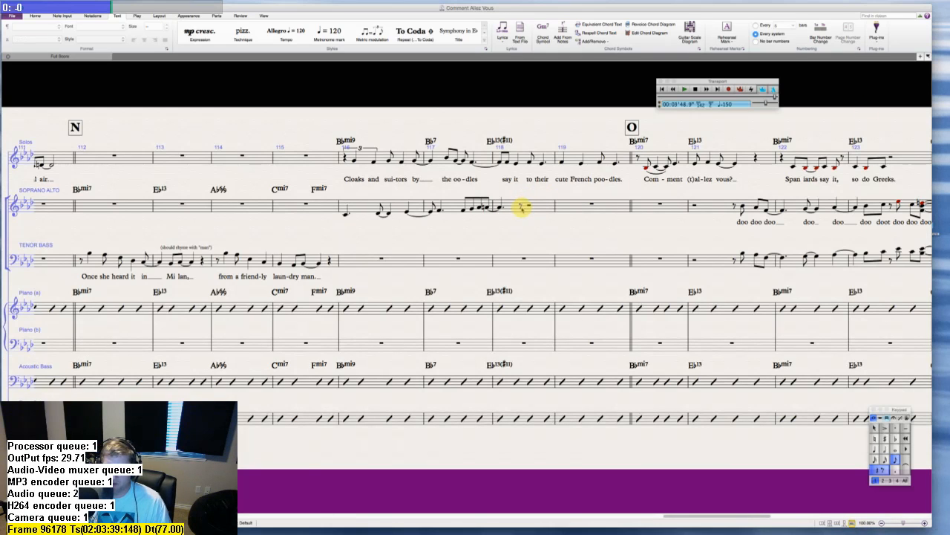
pyautogui.press('b')
pyautogui.press('4')
pyautogui.press('b')
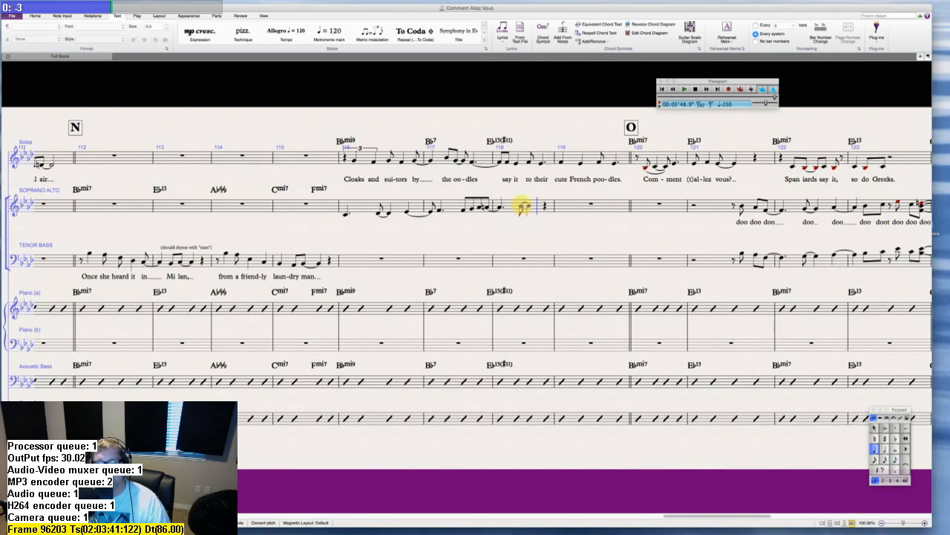
pyautogui.press('Escape')
pyautogui.press('Escape')
pyautogui.press('space')
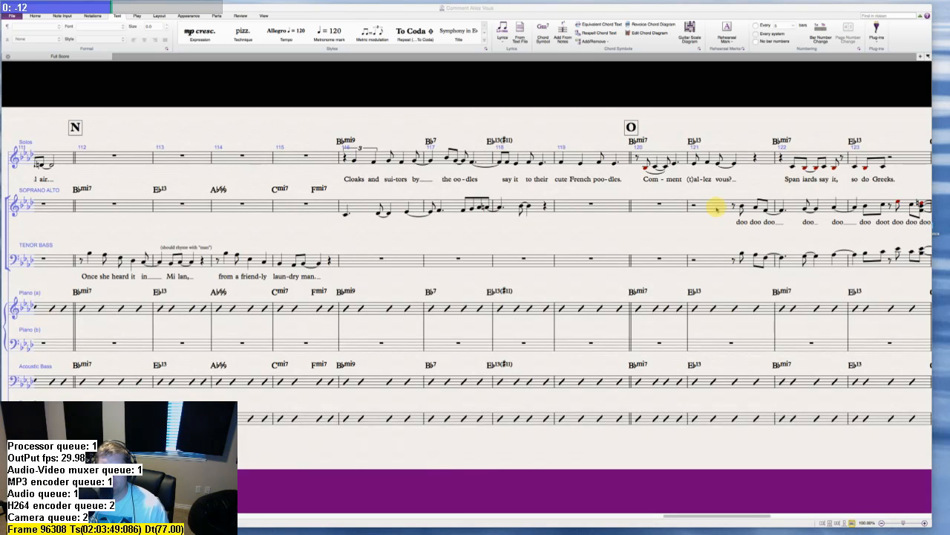
pyautogui.click(528, 205)
pyautogui.press('.')
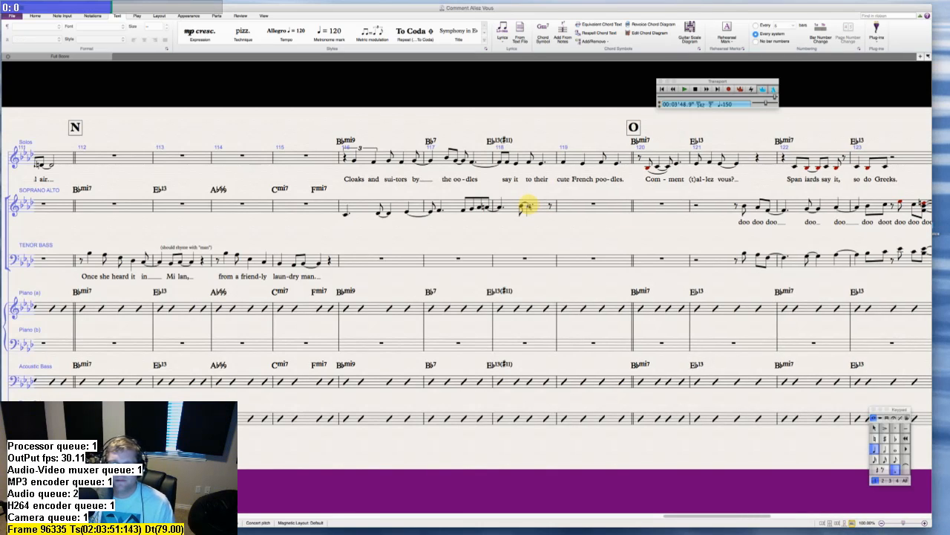
pyautogui.press('.')
# - Fill the last beat of soprano-alto bar 118 with a quarter-note D tied to an eighth-note D in bar 119
pyautogui.press('Right')
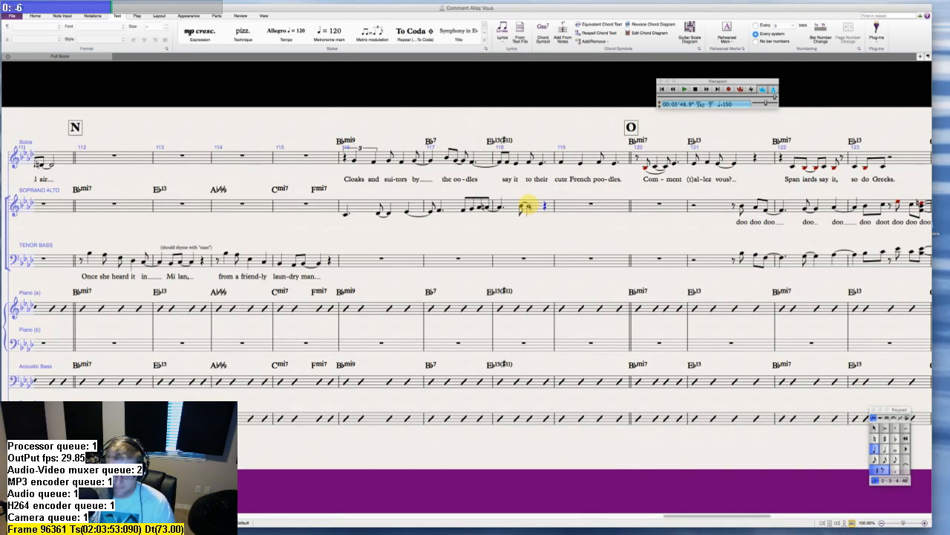
pyautogui.press('n')
pyautogui.press('d')
pyautogui.press('KP_Enter')
pyautogui.press('3')
pyautogui.press('d')
# - Enter a dotted quarter-note E after the tied eighth note in soprano-alto bar 119
pyautogui.press('4')
pyautogui.press('.')
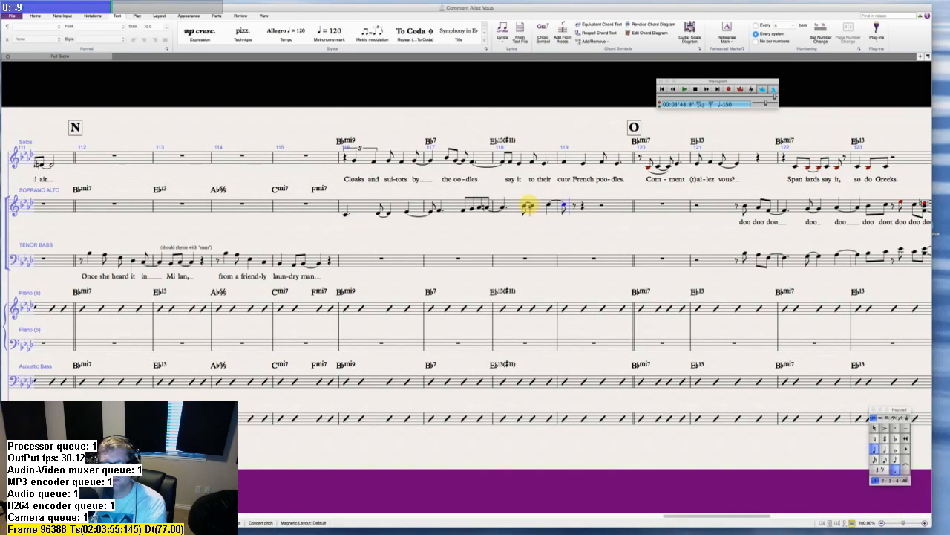
pyautogui.press('e')
pyautogui.press('Escape')
pyautogui.press('Escape')
pyautogui.press('super+Tab')
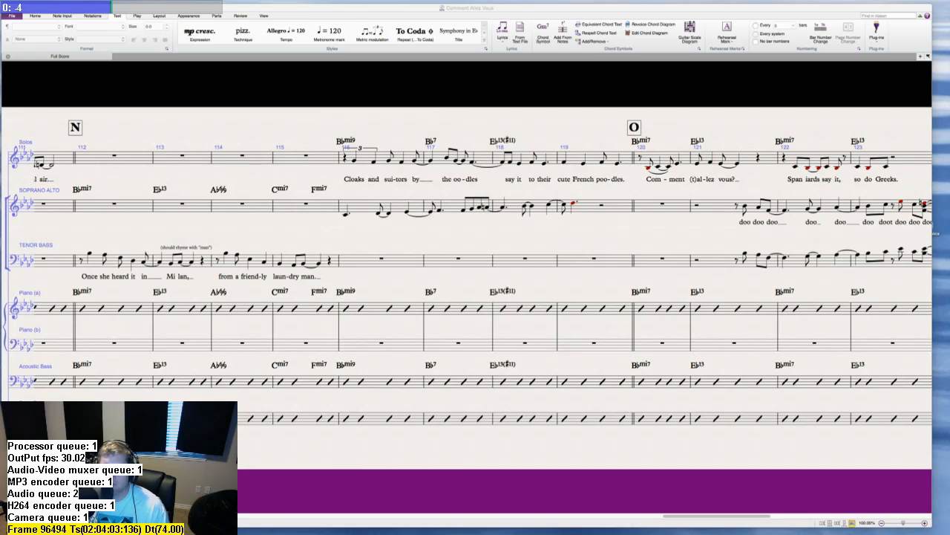
# - Fill the second half of soprano-alto bar 119 with an eighth-note E, an eighth rest and two eighth-note Fs
pyautogui.click(583, 241)
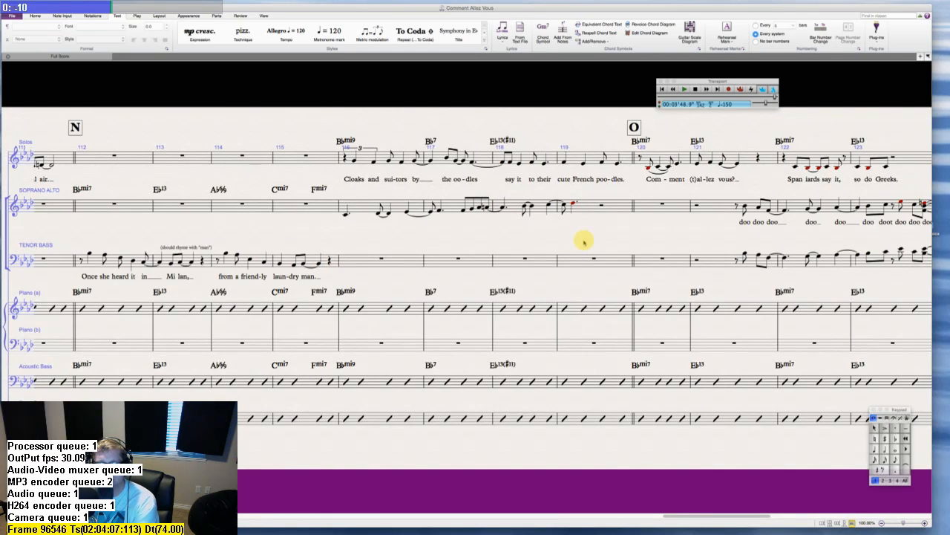
pyautogui.click(602, 206)
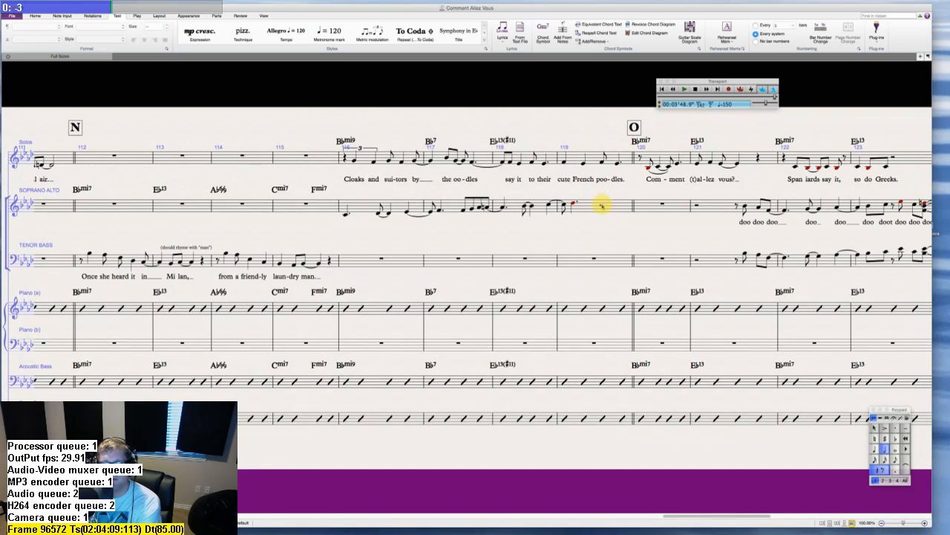
pyautogui.press('3')
pyautogui.press('e')
pyautogui.press('0')
pyautogui.press('f')
pyautogui.press('f')
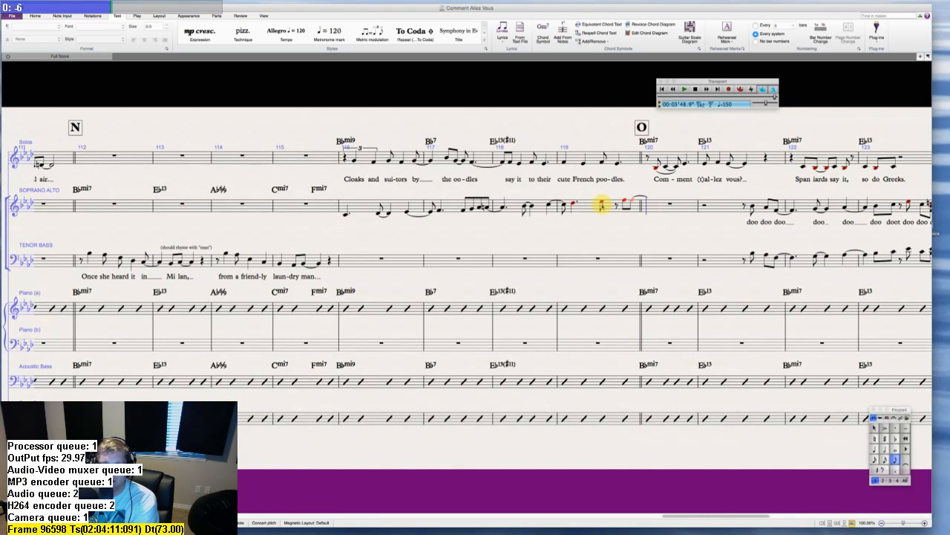
# - Tie the last F of soprano-alto bar 119 to a half-note F at the start of bar 120
pyautogui.press('Return')
pyautogui.press('5')
pyautogui.press('f')
pyautogui.press('Escape')
pyautogui.press('Escape')
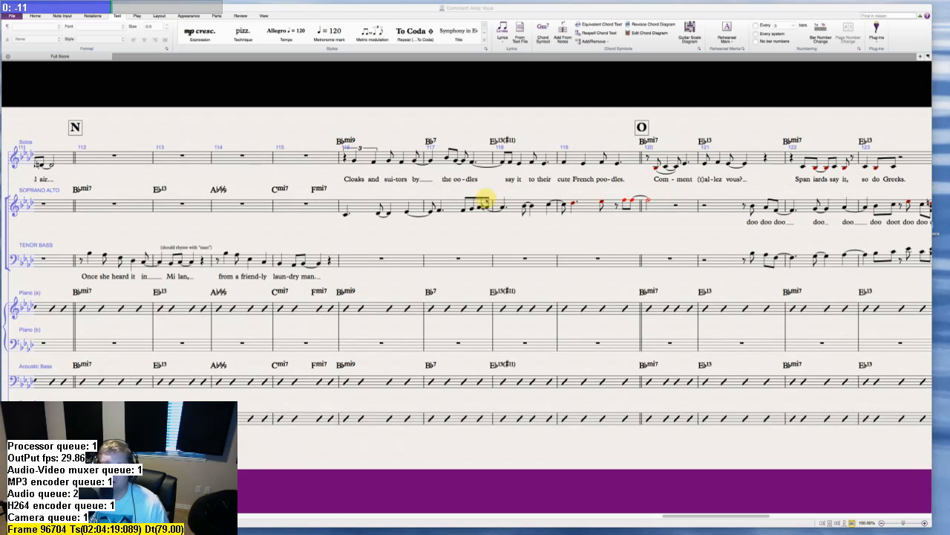
# - Add "doo" lyrics under the soprano-alto line from the first note of bar 116 through the eighth notes of bar 117
pyautogui.click(516, 259)
pyautogui.click(341, 213)
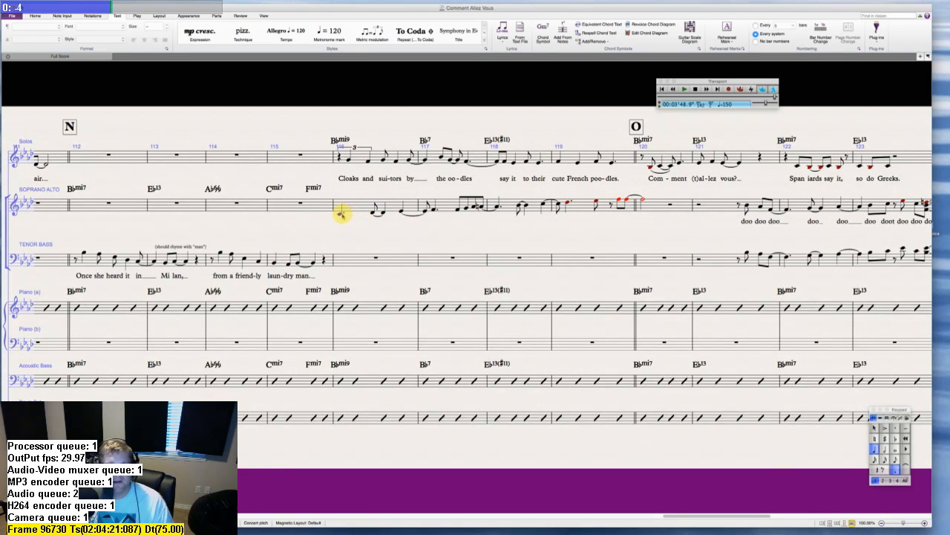
pyautogui.hotkey('ctrl', 'l')
pyautogui.write('doo d')
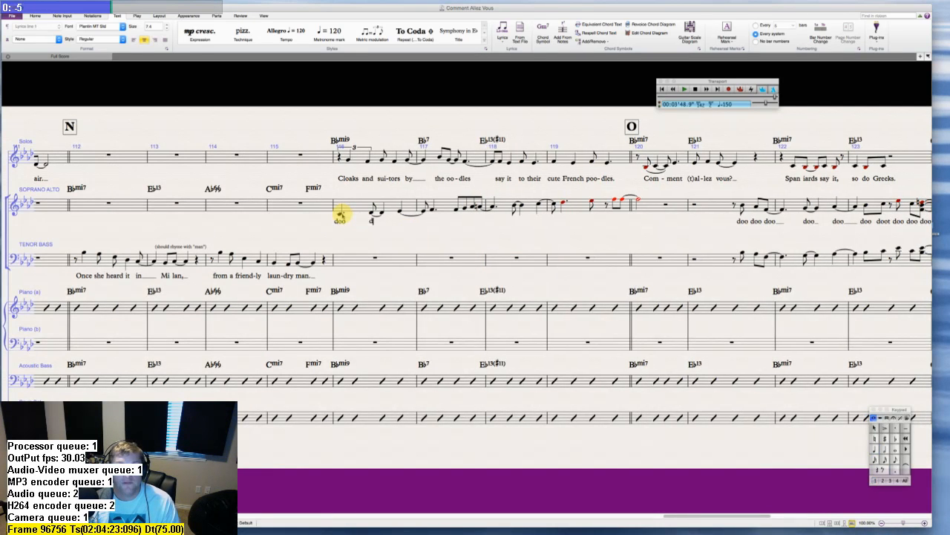
pyautogui.write('oo doo doo ')
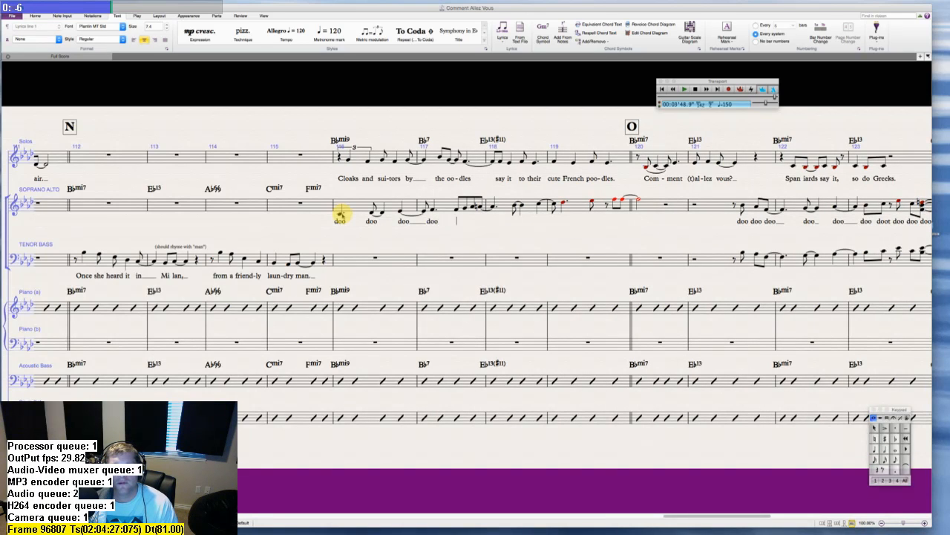
pyautogui.write('doo doo doo doo doo')
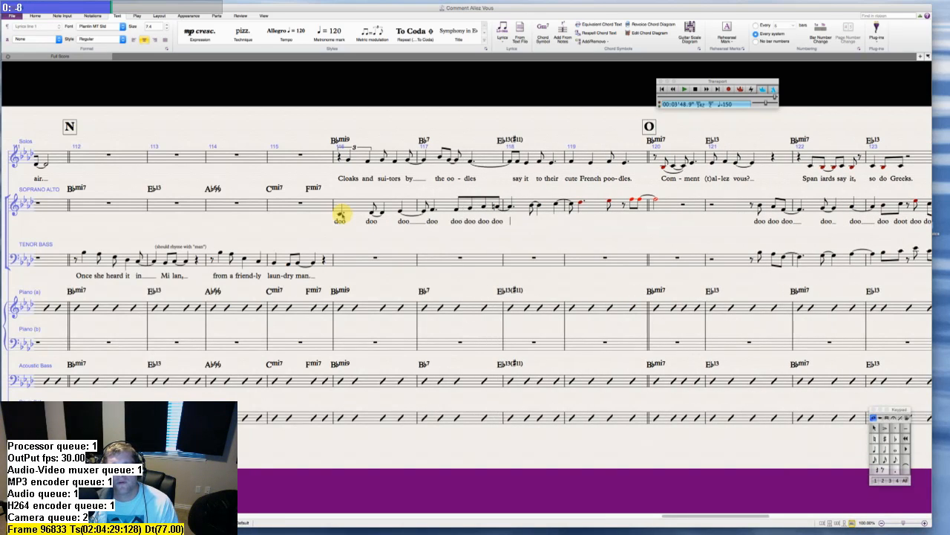
# - Continue the soprano-alto lyrics through bars 118 and 119 with "doo doo doo doot doo doo"
pyautogui.write(' doo doo do')
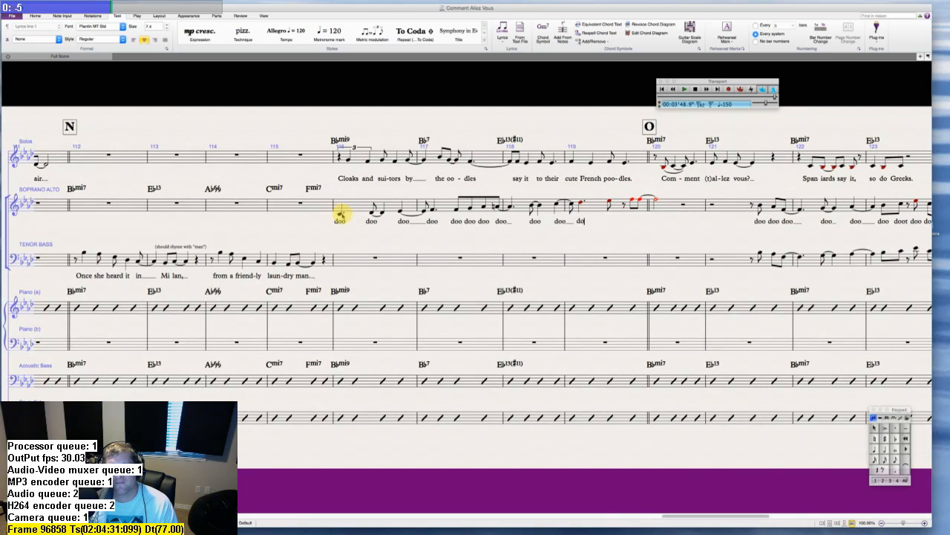
pyautogui.write('ot do')
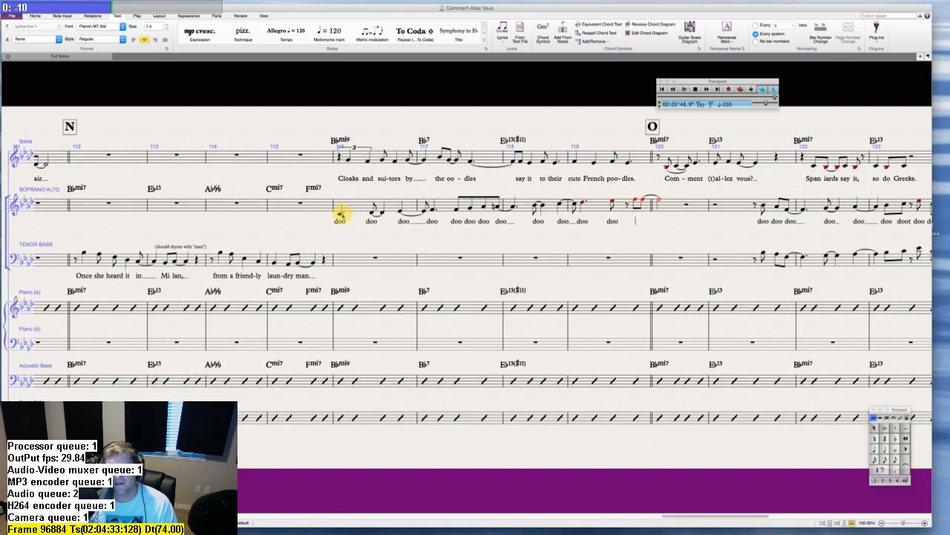
pyautogui.write('o doo')
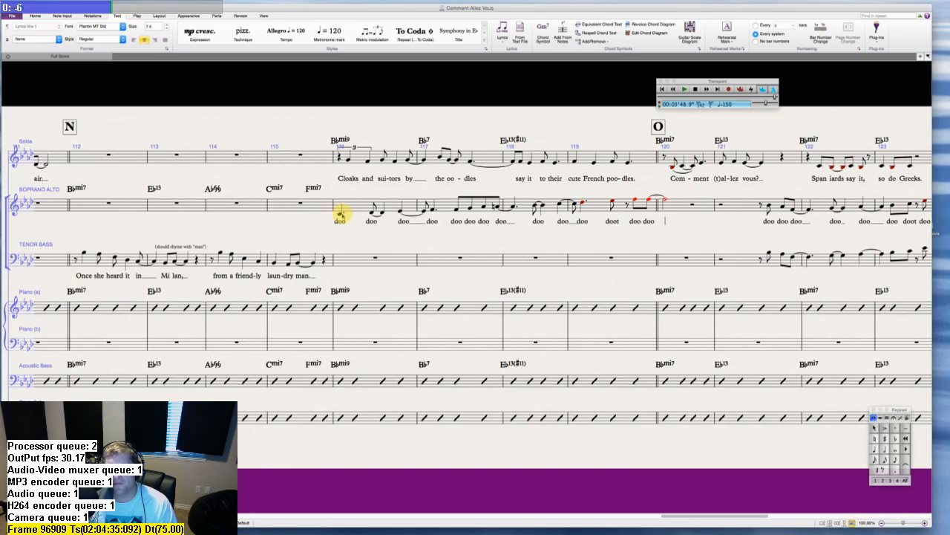
pyautogui.press('Escape')
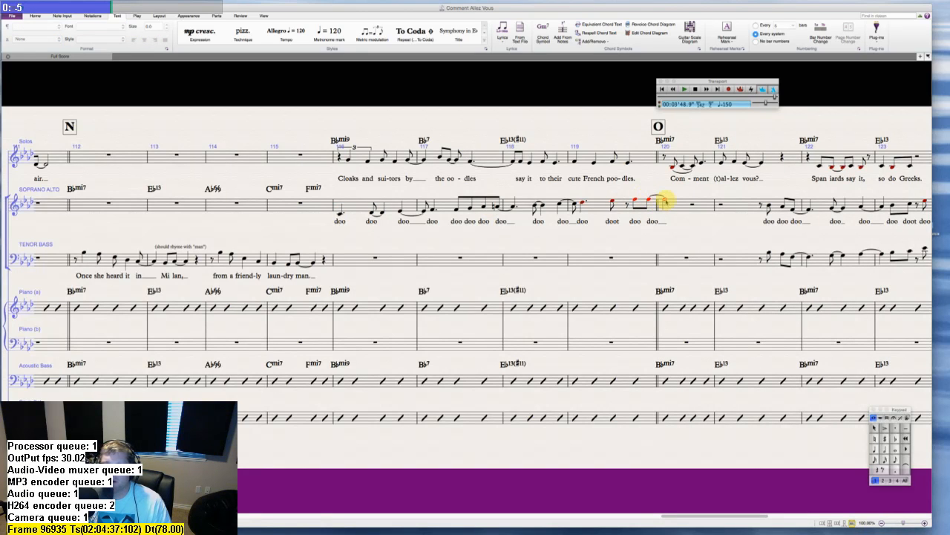
# - Add a diminuendo hairpin to the half note in soprano-alto bar 120 and place it below the staff
pyautogui.click(665, 200)
pyautogui.hotkey('shift', 'h')
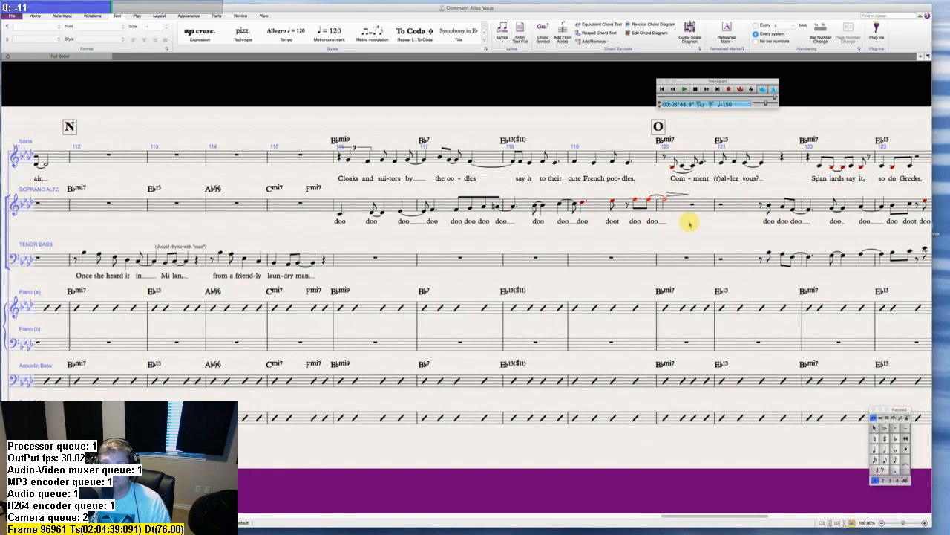
pyautogui.press('Escape')
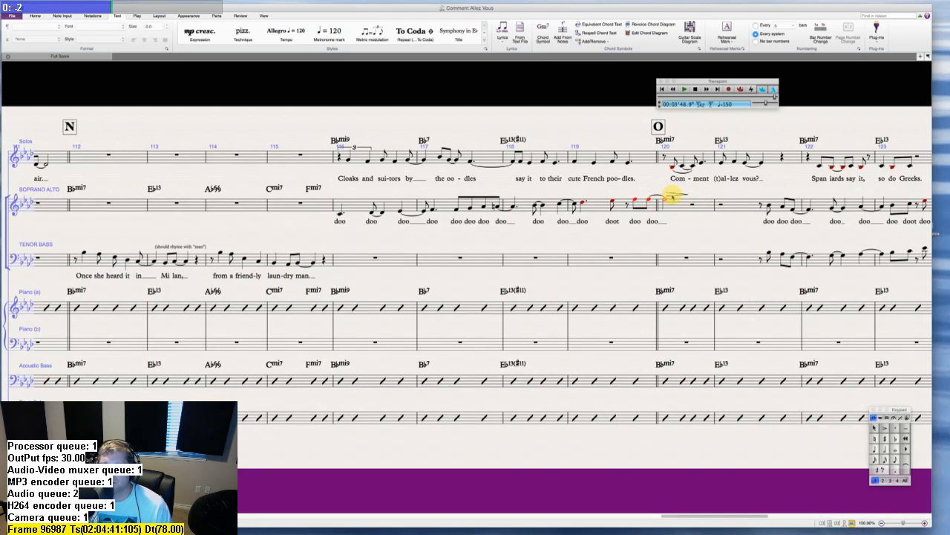
pyautogui.click(672, 197)
pyautogui.moveTo(673, 197); pyautogui.dragTo(675, 227)
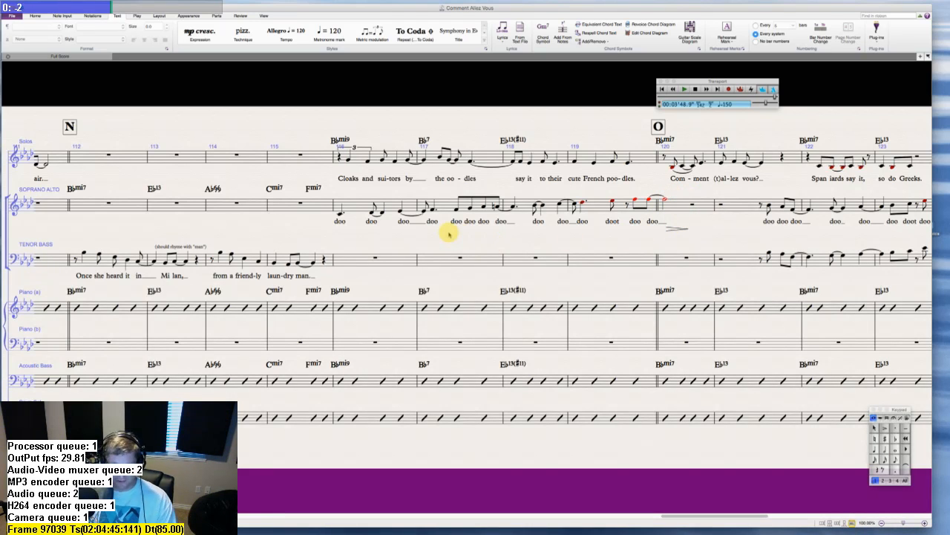
# - Enter a dotted-quarter chord at the start of tenor-bass bar 104 and fill out the soprano-alto note above it into a chord
pyautogui.hscroll(15, 448, 234)
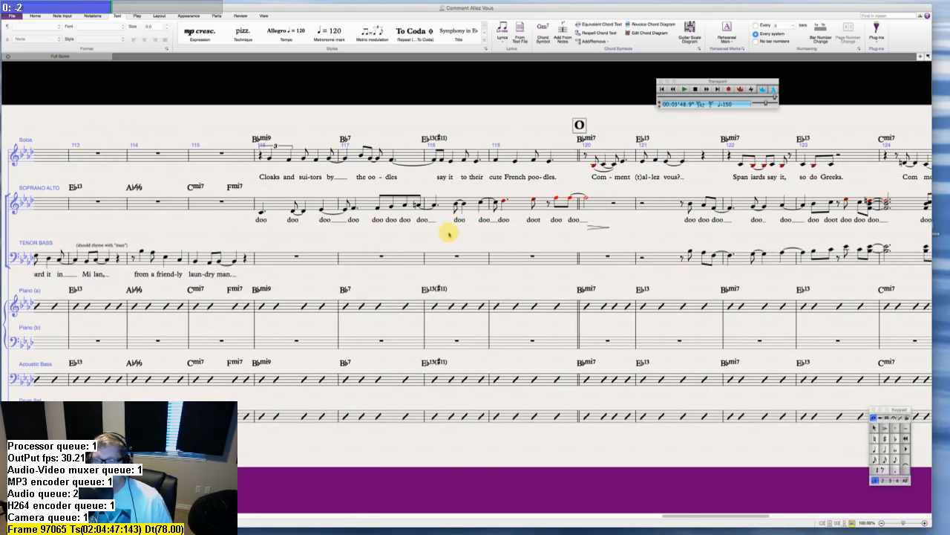
pyautogui.hscroll(10, 448, 234)
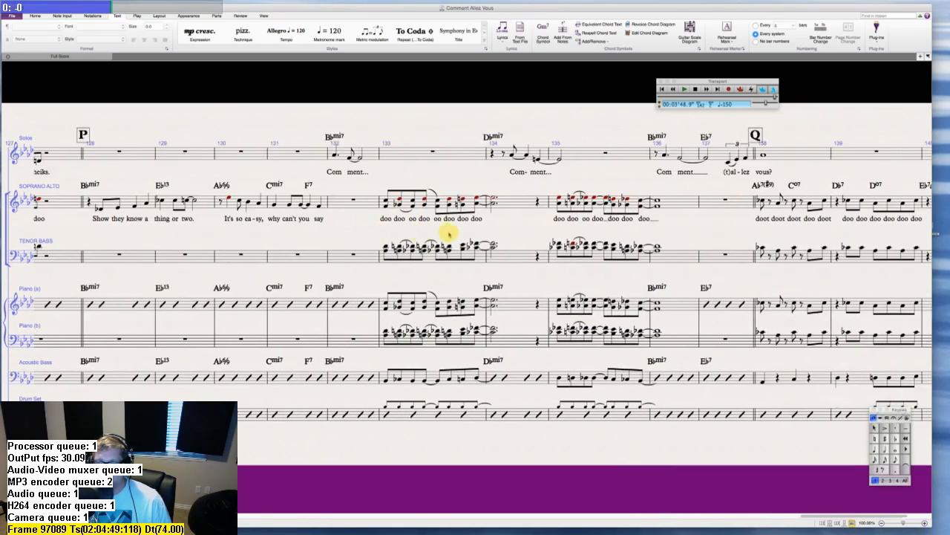
pyautogui.hscroll(-20, 448, 234)
pyautogui.hscroll(-15, 448, 233)
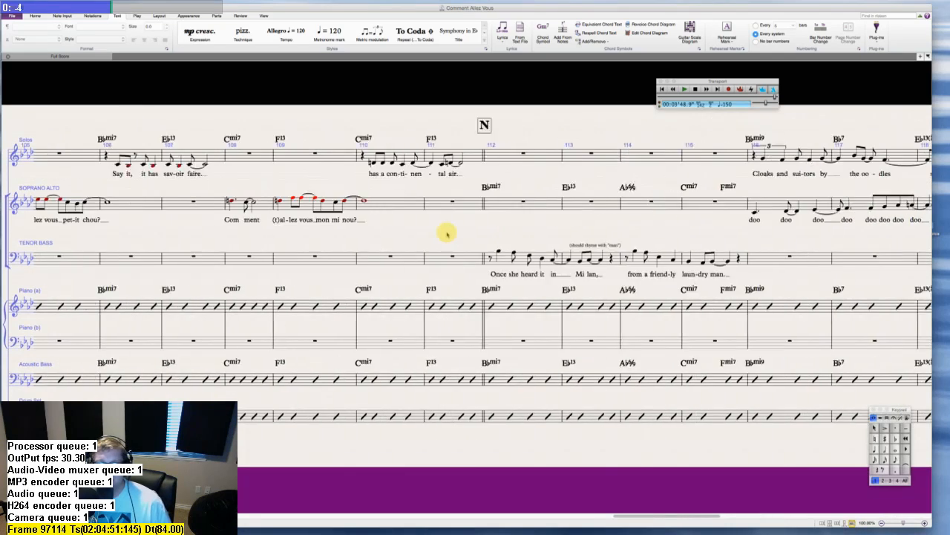
pyautogui.hscroll(2, 448, 234)
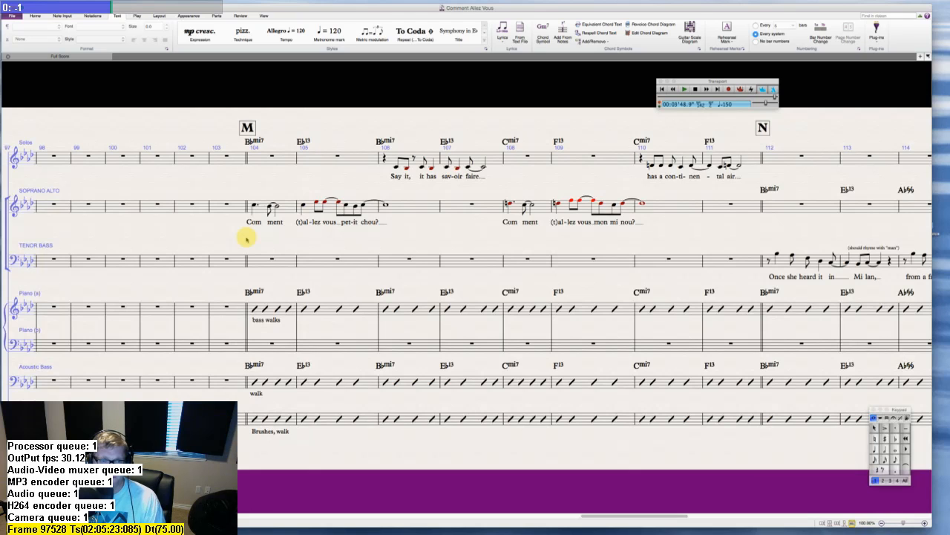
pyautogui.click(261, 263)
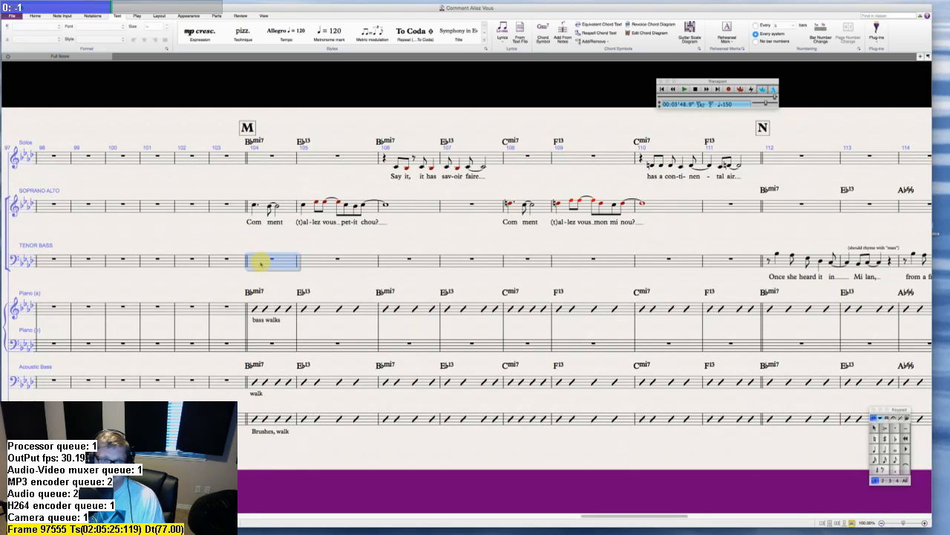
pyautogui.press('c')
pyautogui.press('Escape')
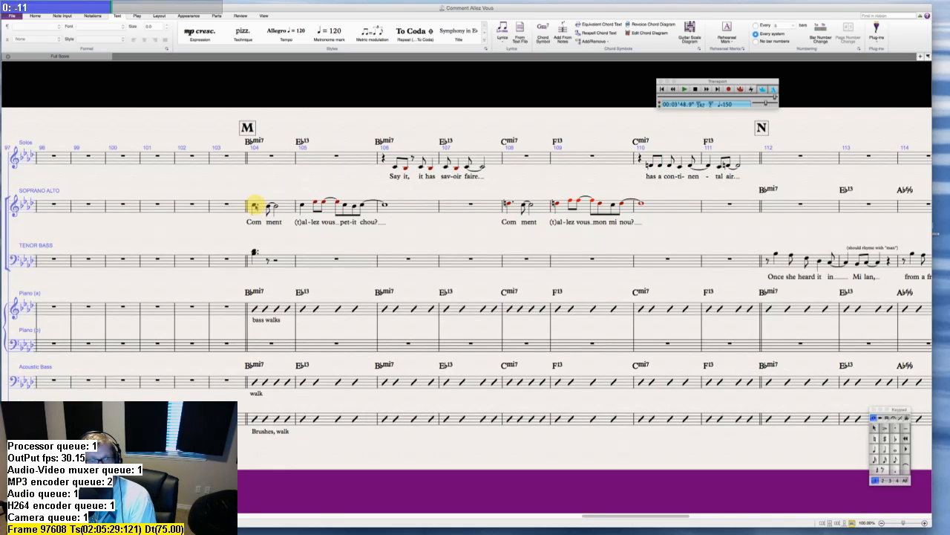
pyautogui.click(254, 206)
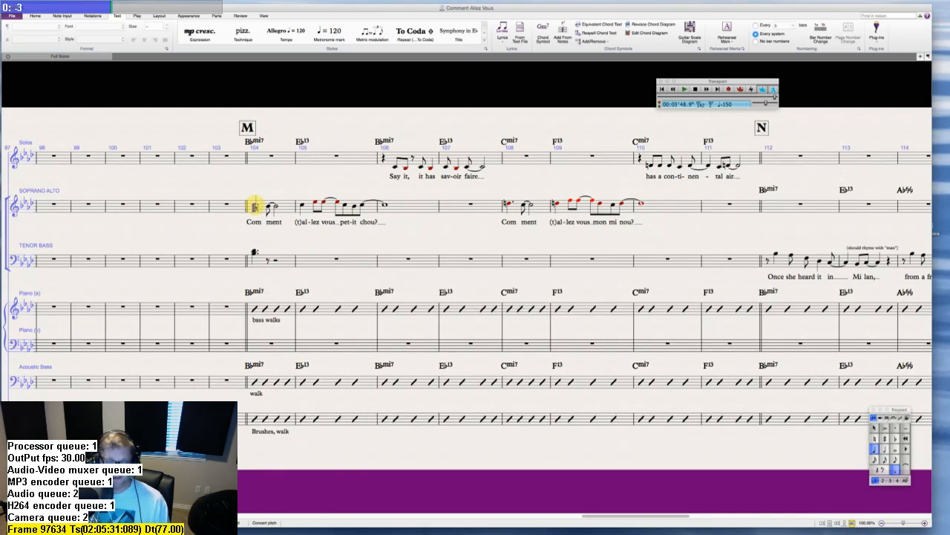
pyautogui.press('Escape')
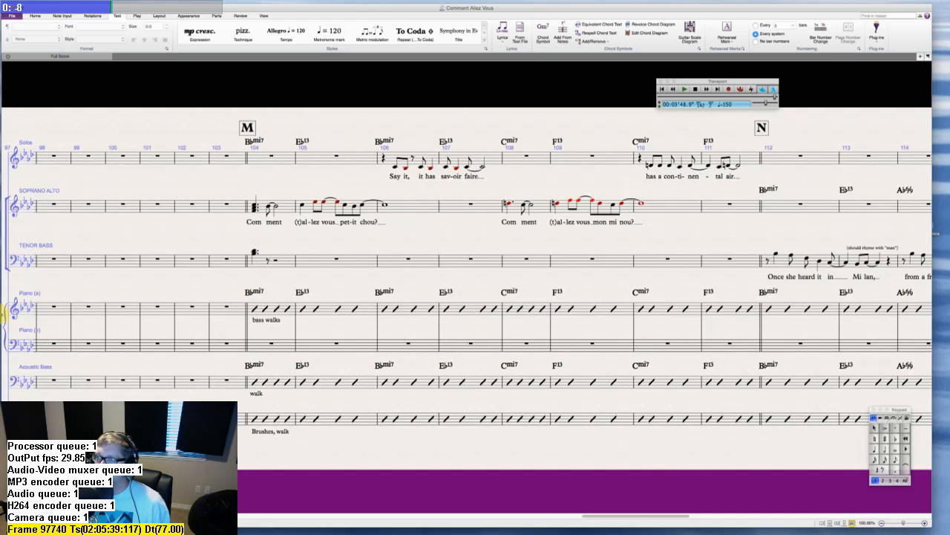
# - Revise the voicing of the dotted-quarter chord at the start of tenor-bass bar 104
pyautogui.press('super+Tab')
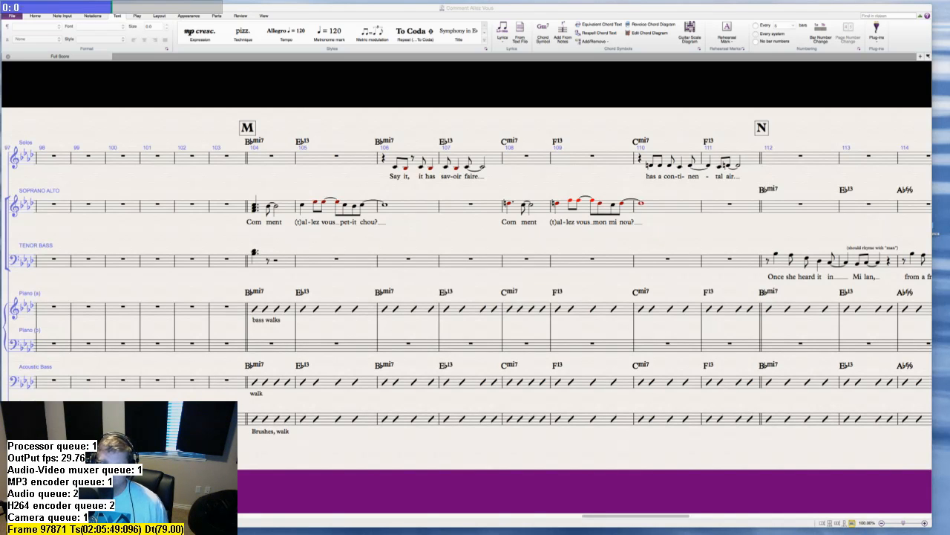
pyautogui.click(314, 234)
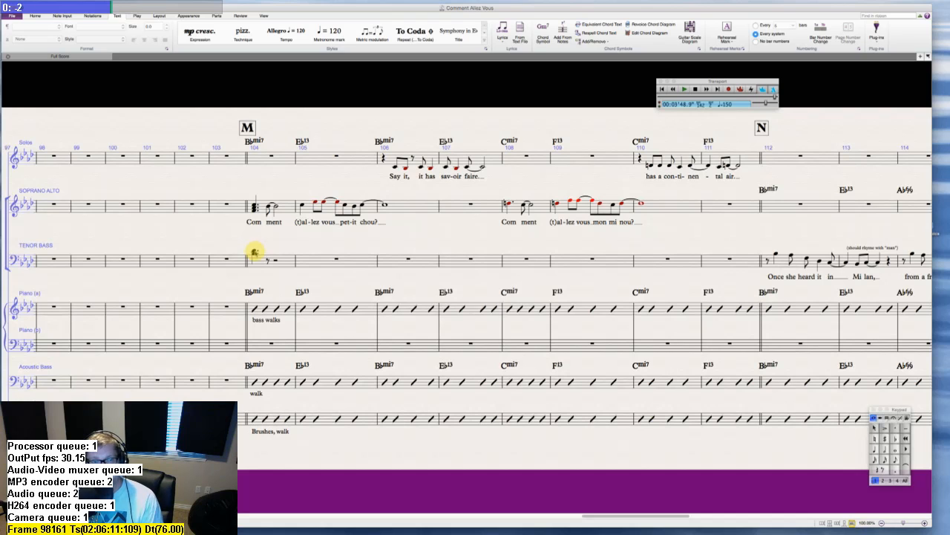
pyautogui.click(255, 252)
pyautogui.press('Up')
pyautogui.click(400, 241)
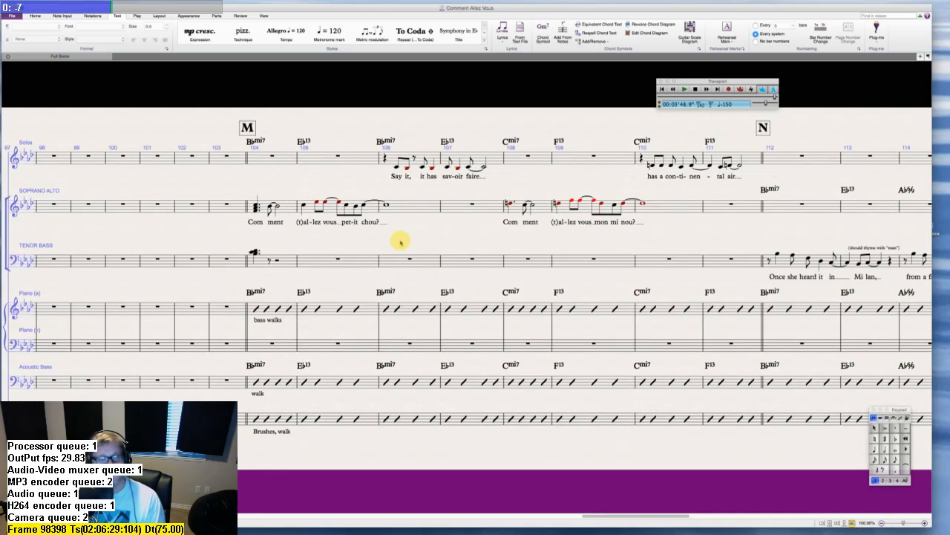
# - Fill the rest of tenor-bass bar 104 with an eighth-note chord tied to a half-note chord
pyautogui.click(269, 259)
pyautogui.press('KP_Enter')
pyautogui.press('KP_5')
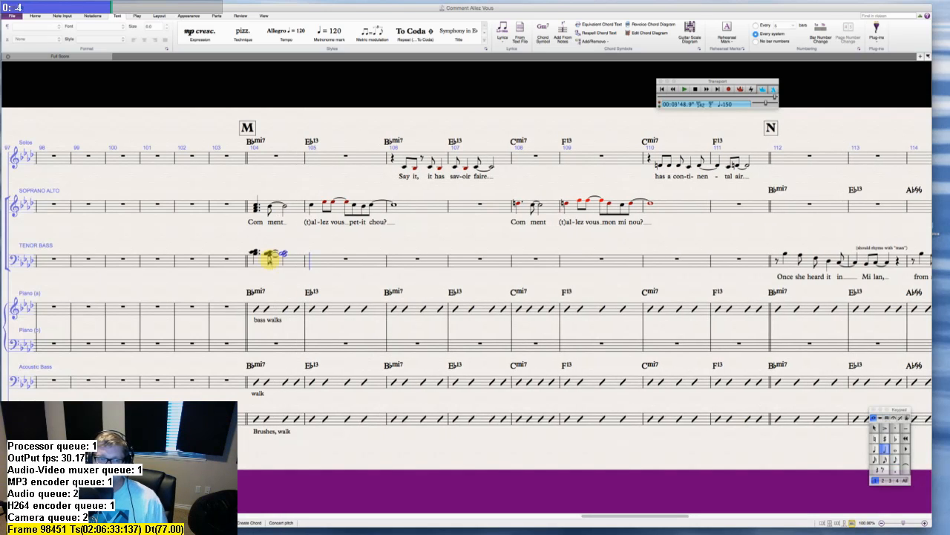
pyautogui.press('Escape')
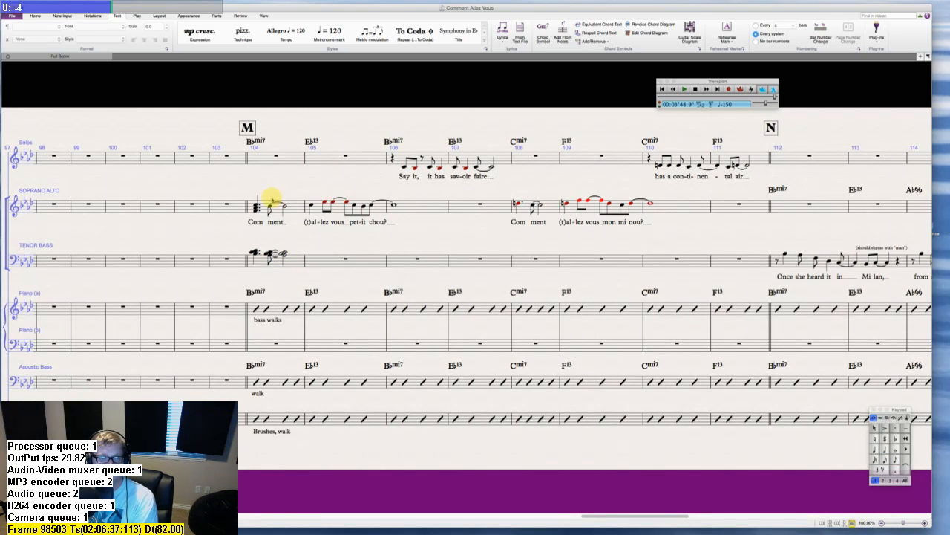
# - Harmonize the tied eighth and half notes of soprano-alto bar 104 as chords
pyautogui.click(271, 207)
pyautogui.press('5')
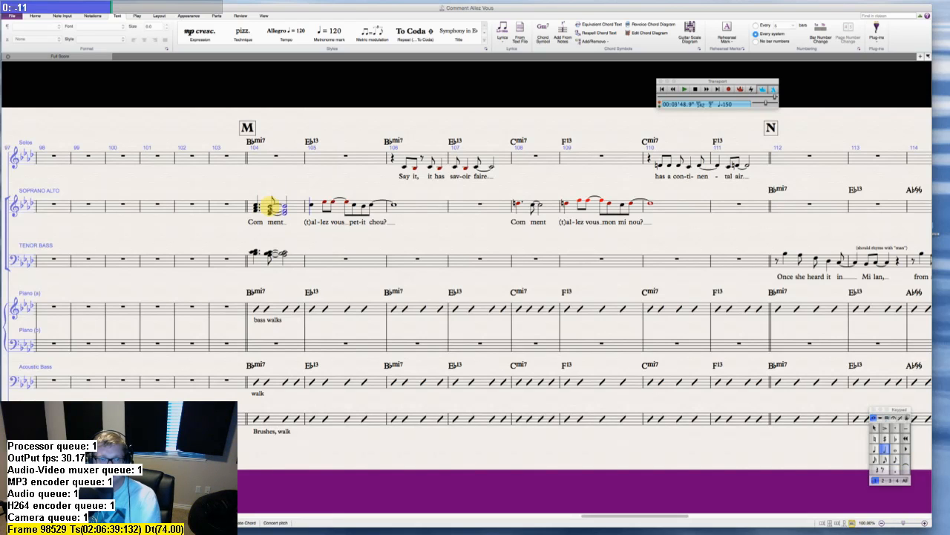
pyautogui.press('Escape')
pyautogui.press('Escape')
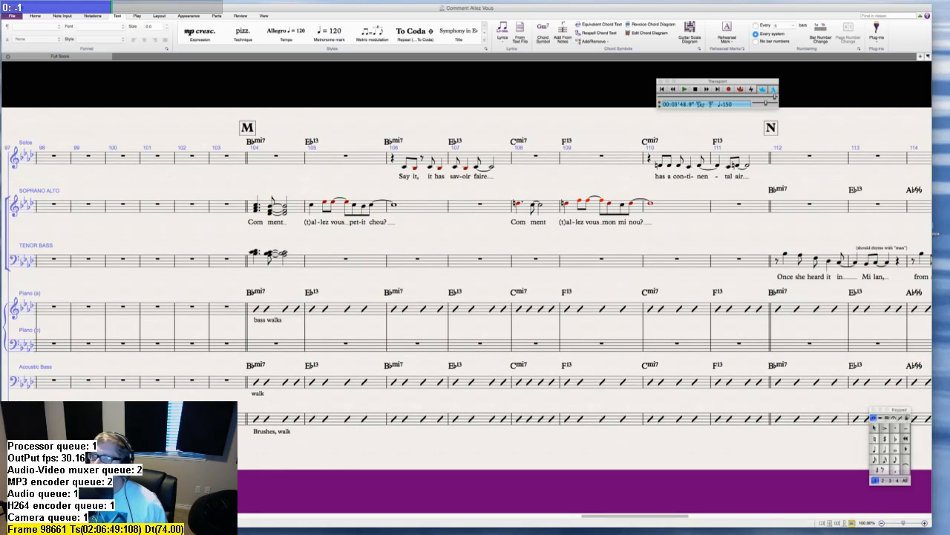
# - Harmonize the first quarter note of soprano-alto bar 105 and enter a matching quarter-note chord in the tenor-bass staff
pyautogui.press('super+Tab')
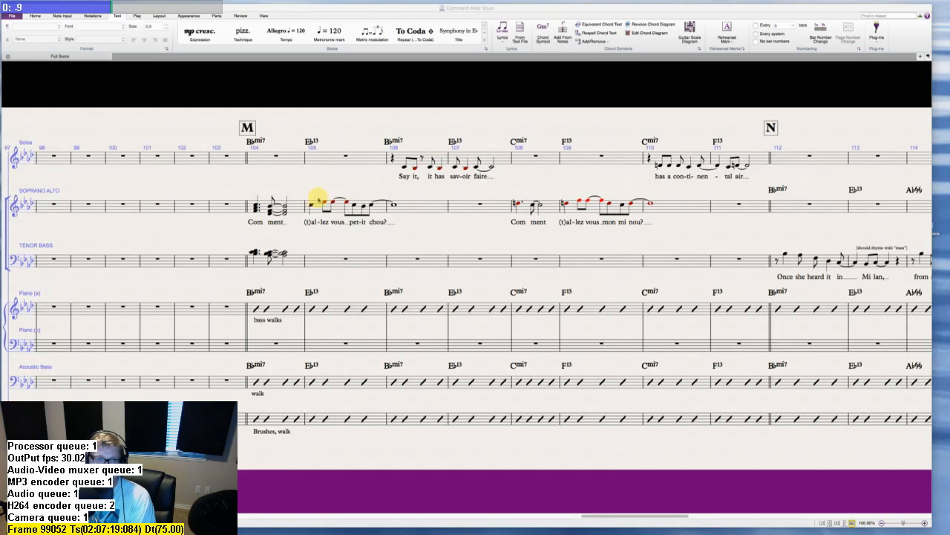
pyautogui.click(311, 206)
pyautogui.click(312, 207)
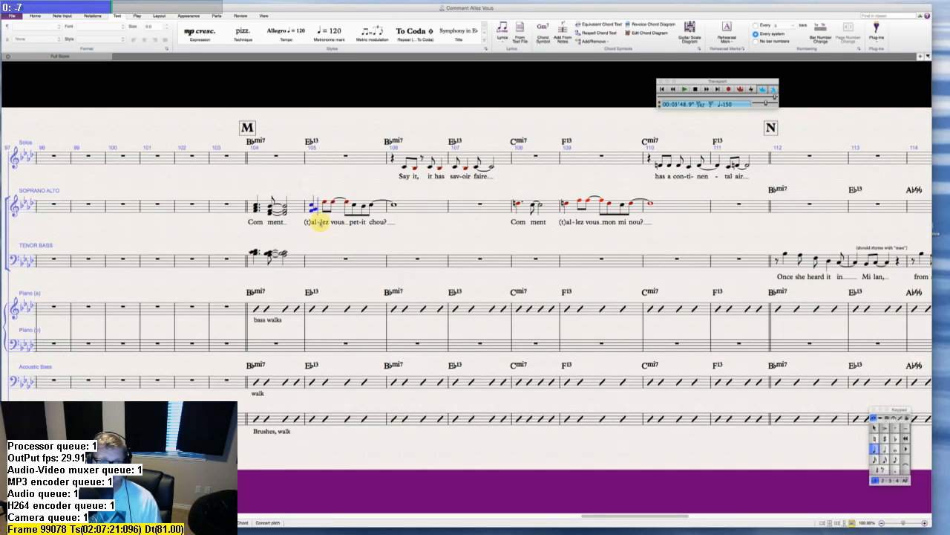
pyautogui.click(337, 291)
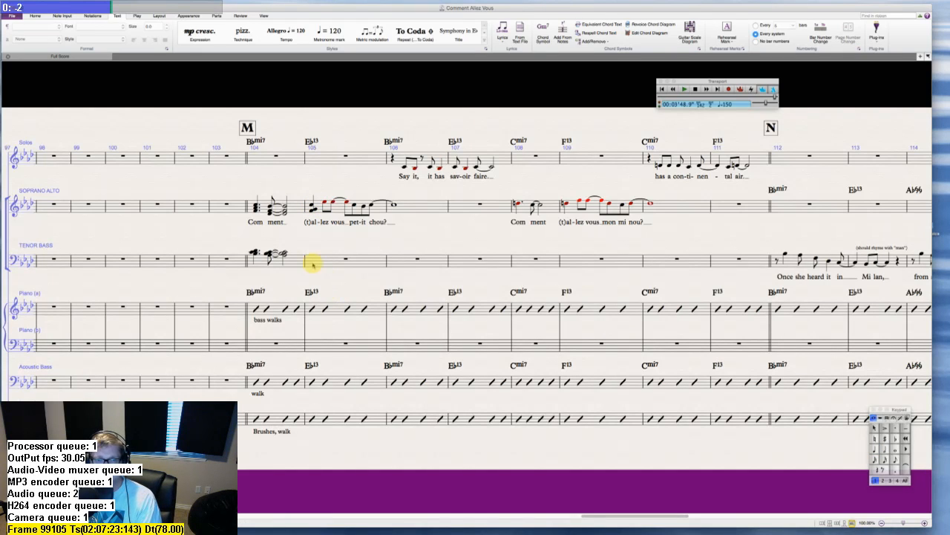
pyautogui.click(313, 260)
pyautogui.press('super+v')
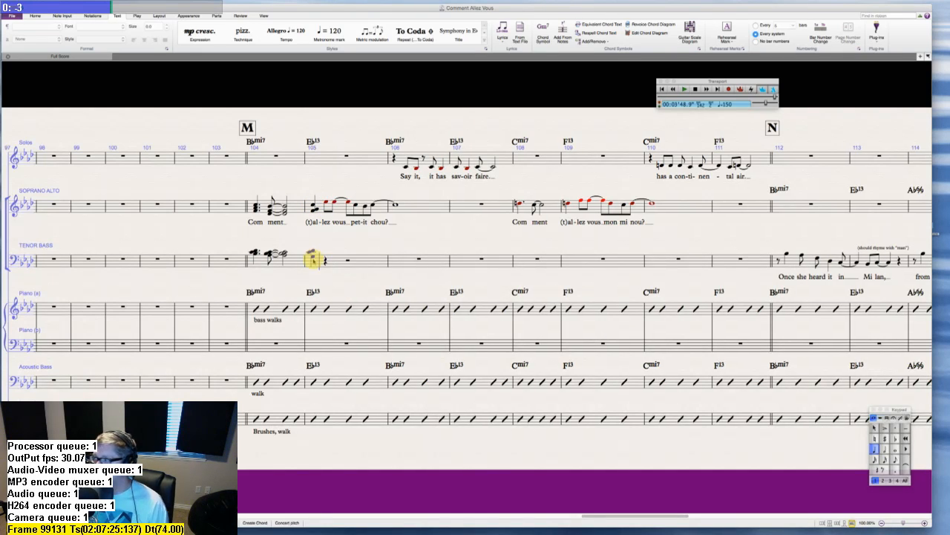
pyautogui.press('Escape')
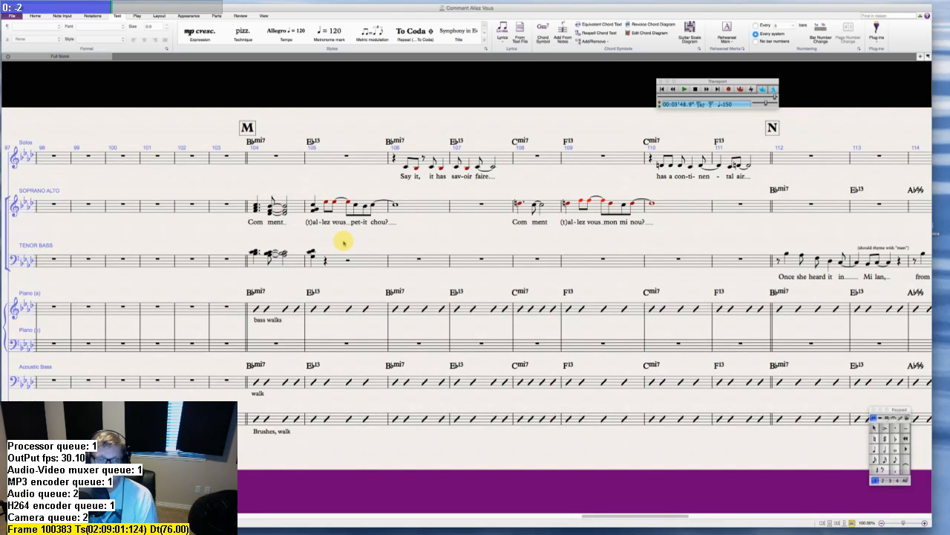
# - Enter three eighth-note chords after the quarter-note chord in tenor-bass bar 105, undoing the extra fourth one
pyautogui.click(325, 260)
pyautogui.press('3')
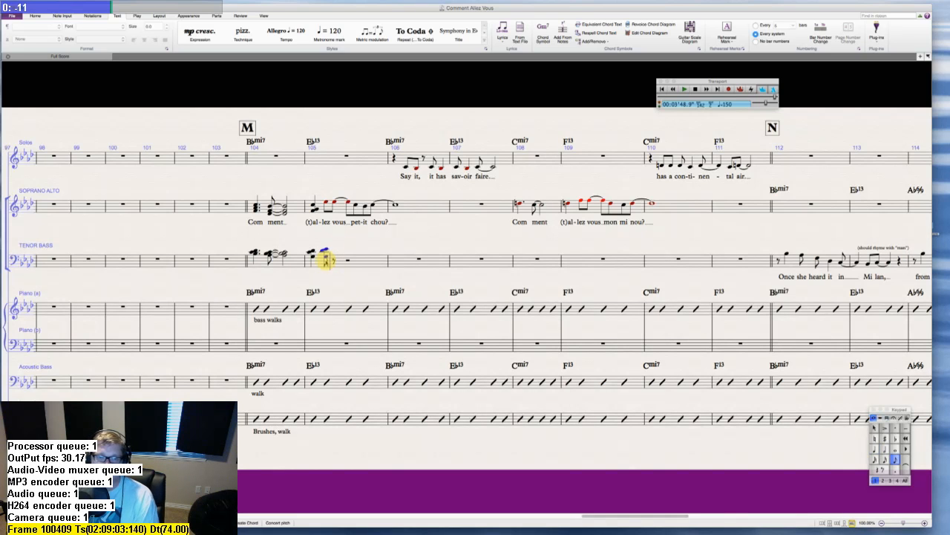
pyautogui.press('super+z')
pyautogui.press('KP_Enter')
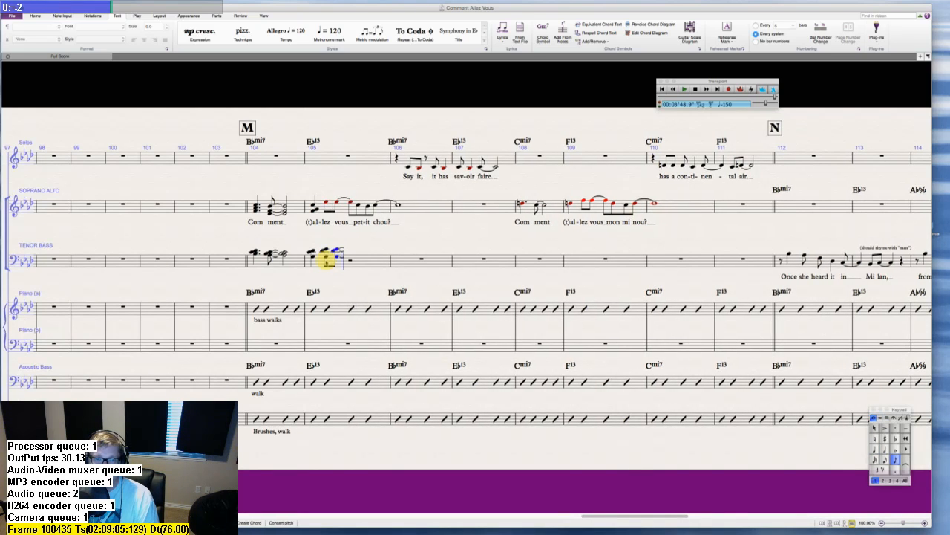
pyautogui.press('r')
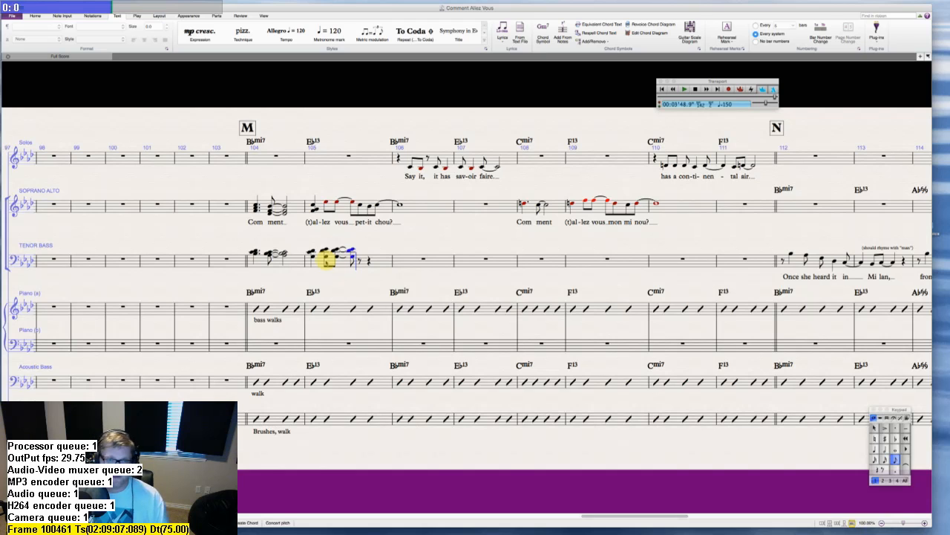
pyautogui.press('r')
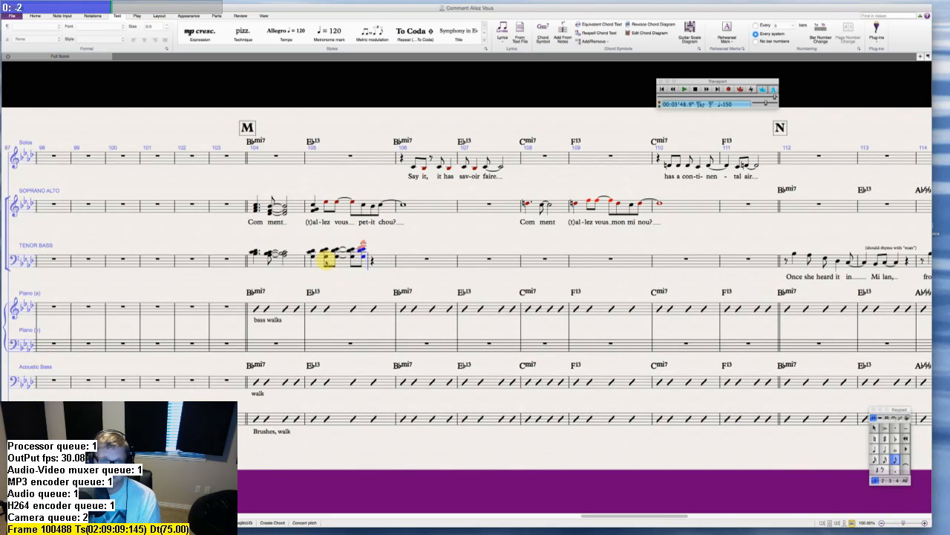
pyautogui.hotkey('ctrl', 'z')
pyautogui.press('Escape')
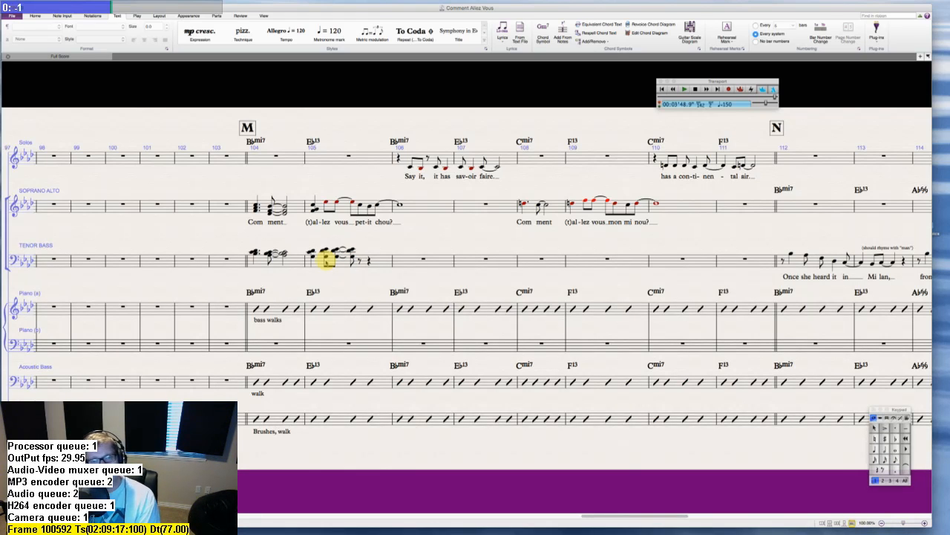
# - Harmonize the remaining eighth notes of soprano-alto bar 105 and the tied whole note in bar 106 as chords
pyautogui.click(326, 202)
pyautogui.hotkey('shift', '4')
pyautogui.hotkey('shift', '4')
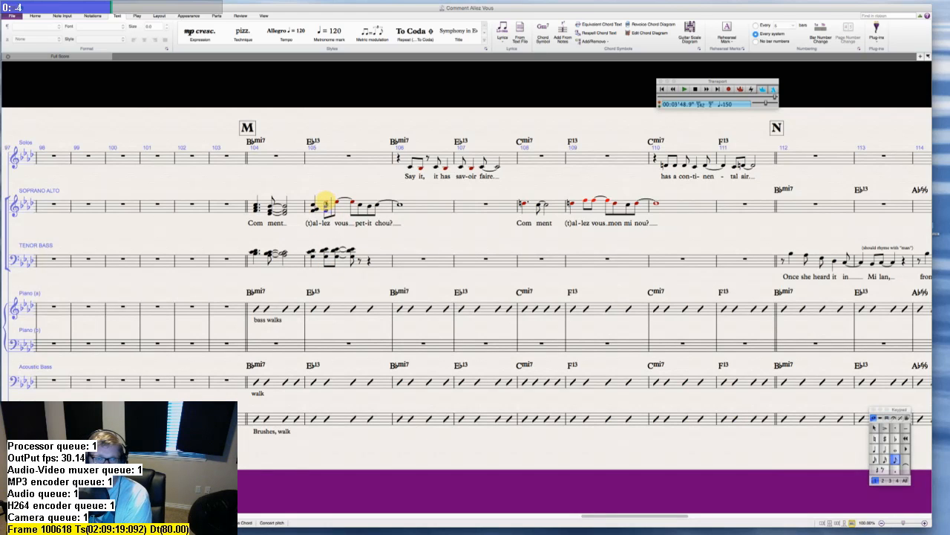
pyautogui.press('Right')
pyautogui.hotkey('shift', '4')
pyautogui.hotkey('shift', '4')
pyautogui.press('Right')
pyautogui.hotkey('shift', '4')
pyautogui.hotkey('shift', '4')
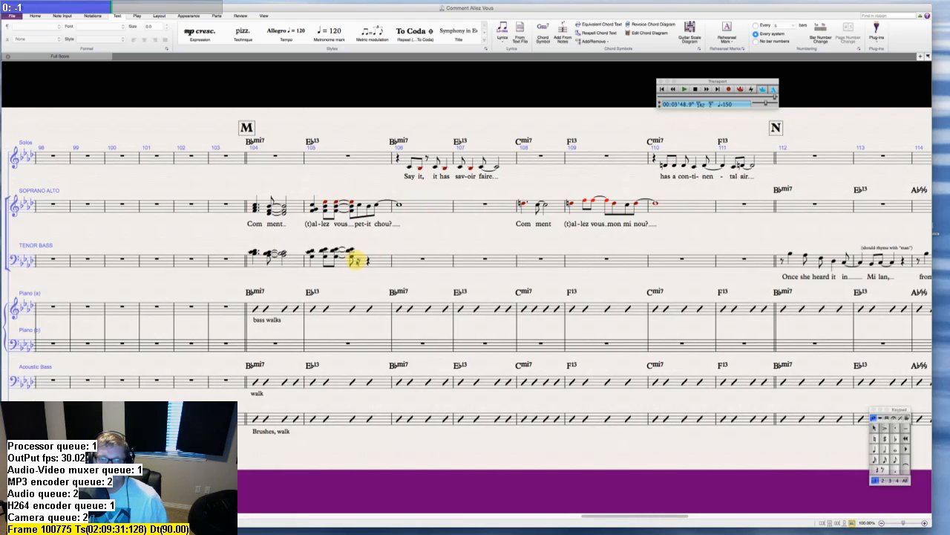
pyautogui.hscroll(5, 357, 259)
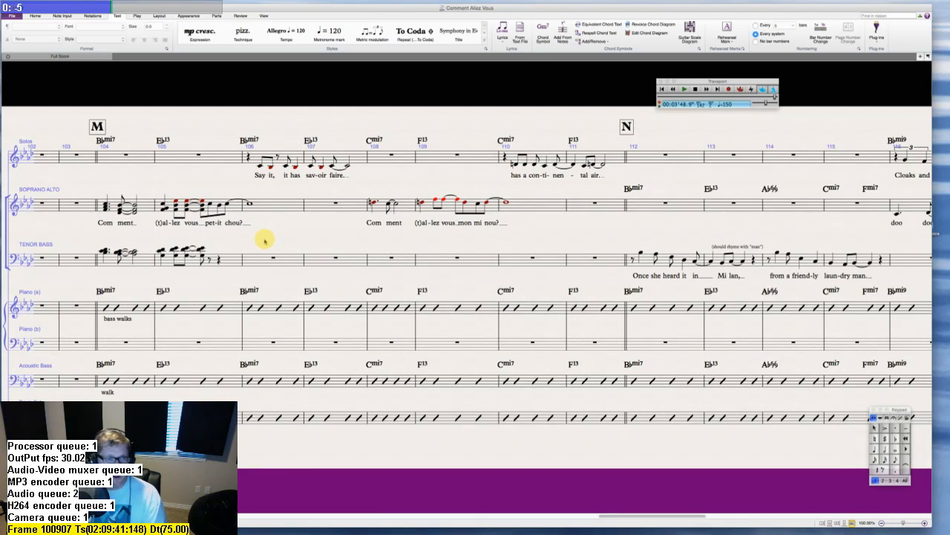
pyautogui.click(224, 206)
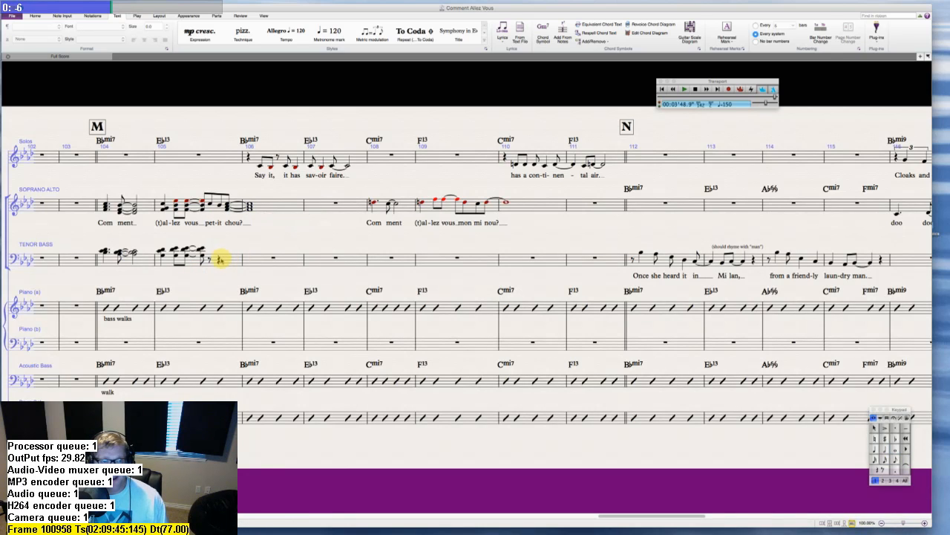
# - Enter an eighth-note chord at the end of tenor-bass bar 105, tied to a whole-note chord in bar 106
pyautogui.click(219, 259)
pyautogui.press('3')
pyautogui.press('Escape')
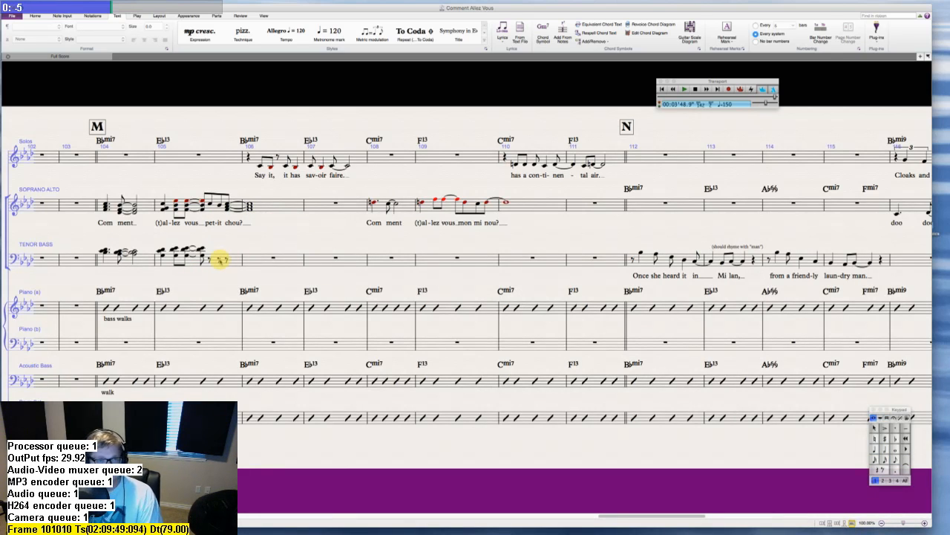
pyautogui.click(226, 260)
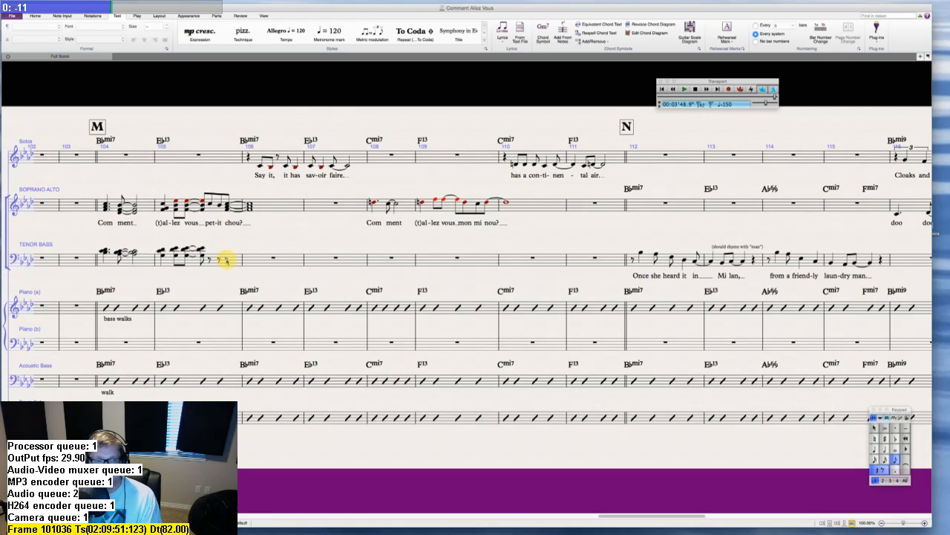
pyautogui.press('Return')
pyautogui.press('6')
pyautogui.press('Escape')
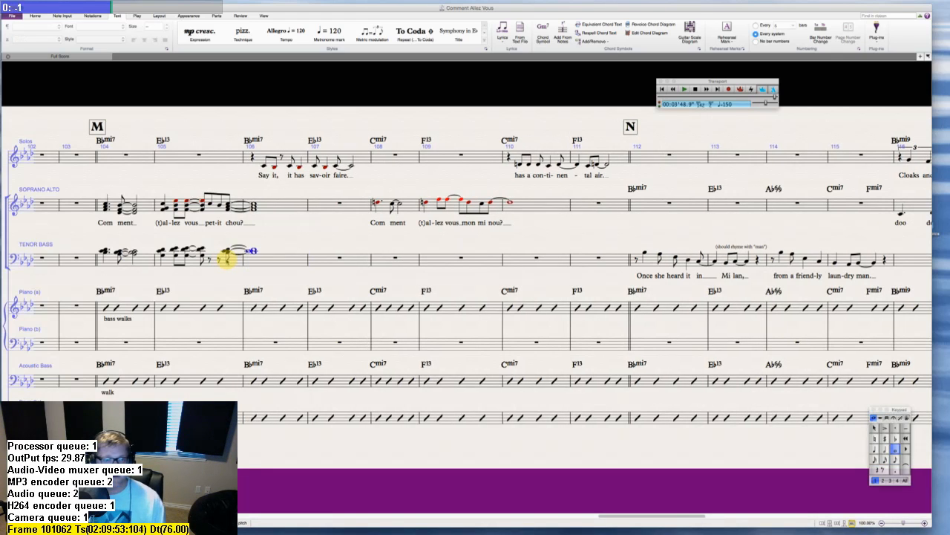
pyautogui.press('Escape')
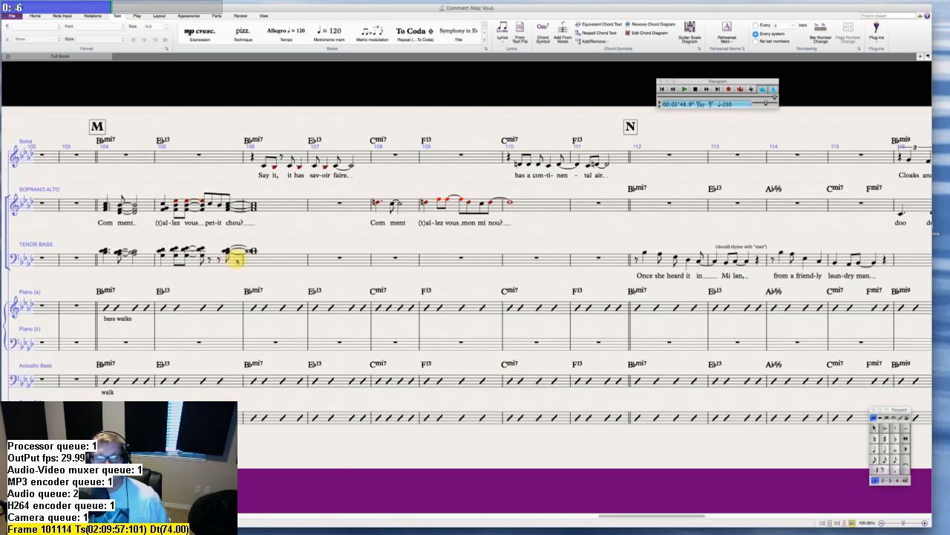
# - Fill the two remaining eighth rests in tenor-bass bar 105 with eighth notes
pyautogui.click(209, 258)
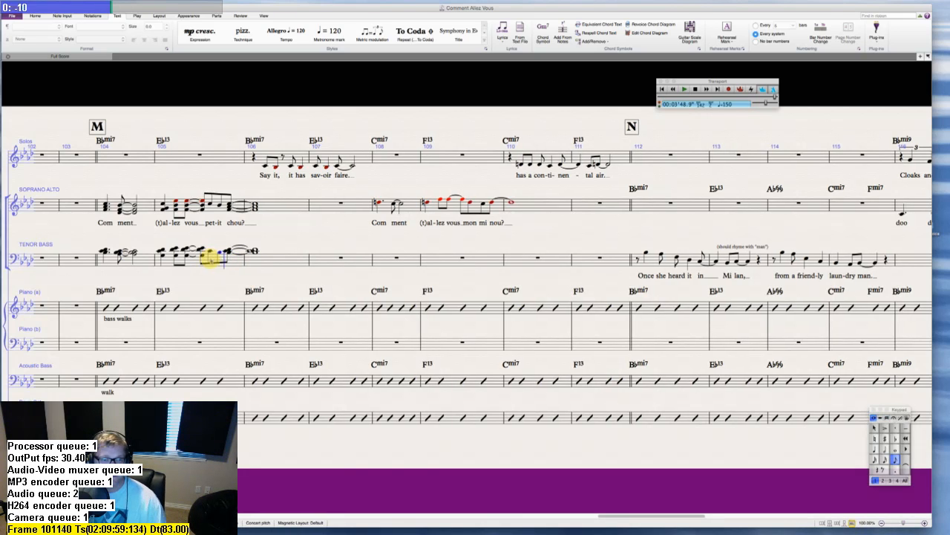
pyautogui.press('Escape')
pyautogui.press('Escape')
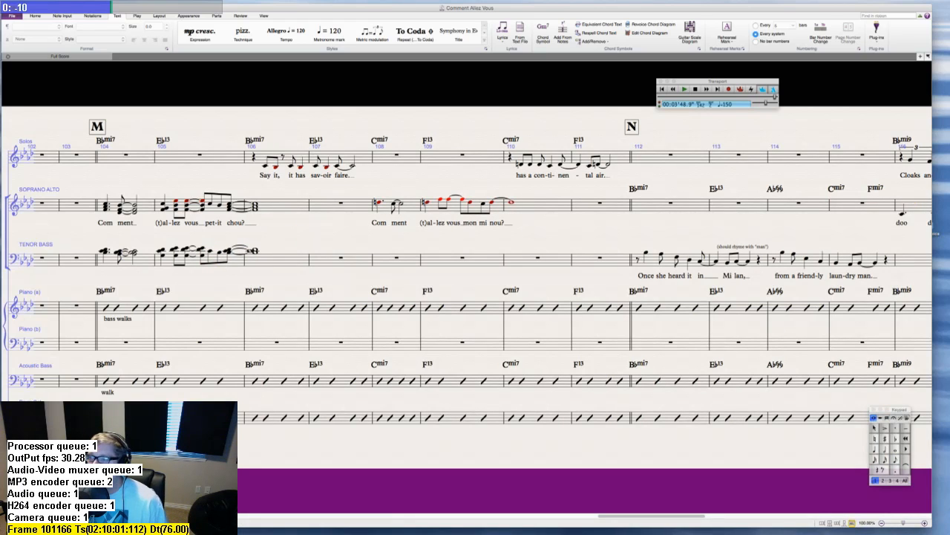
pyautogui.press('super+Tab')
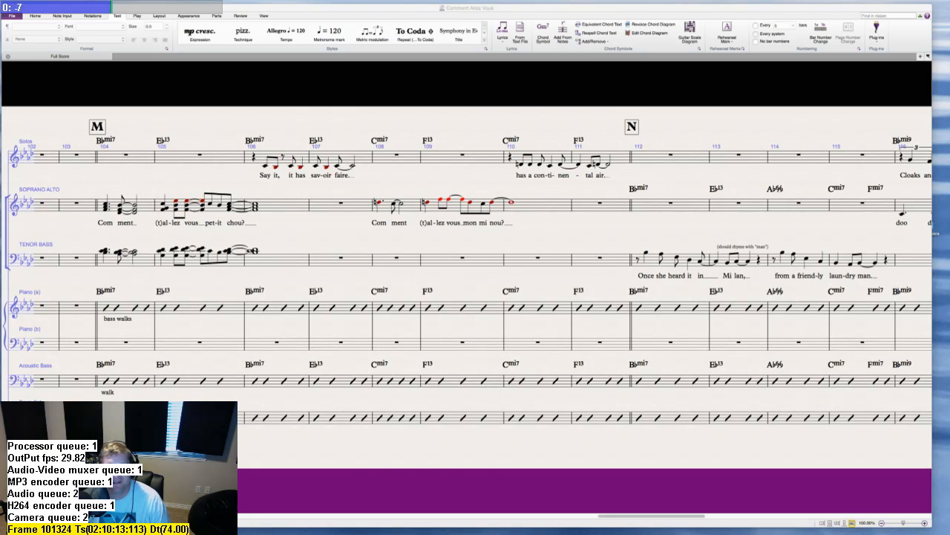
pyautogui.click(530, 240)
pyautogui.press('space')
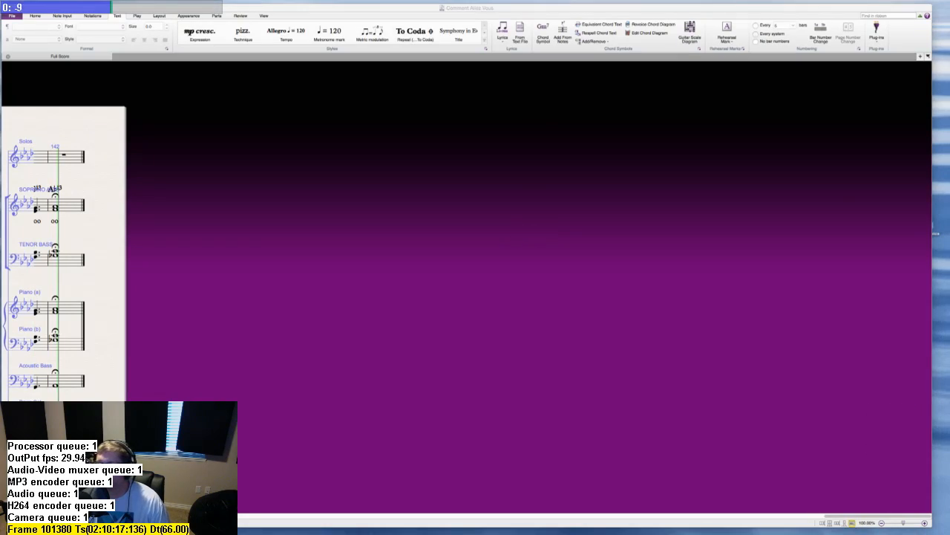
pyautogui.hscroll(-12, 548, 243)
pyautogui.hscroll(5, 549, 244)
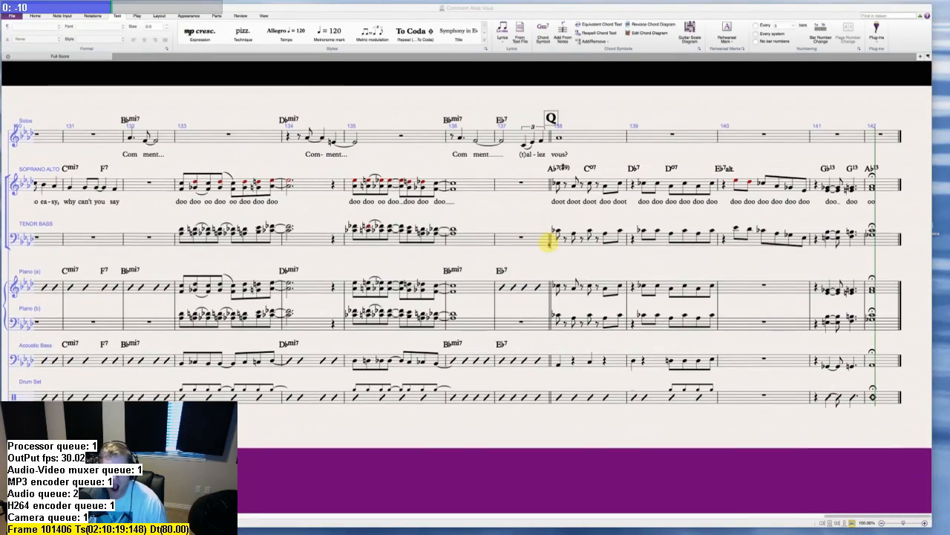
pyautogui.hscroll(-5, 549, 245)
pyautogui.hscroll(-10, 464, 223)
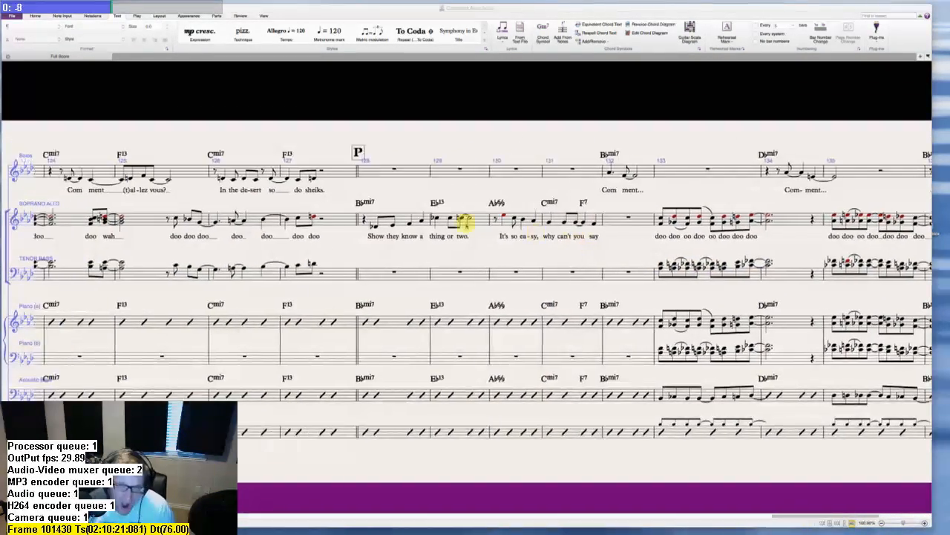
pyautogui.hscroll(-12, 464, 223)
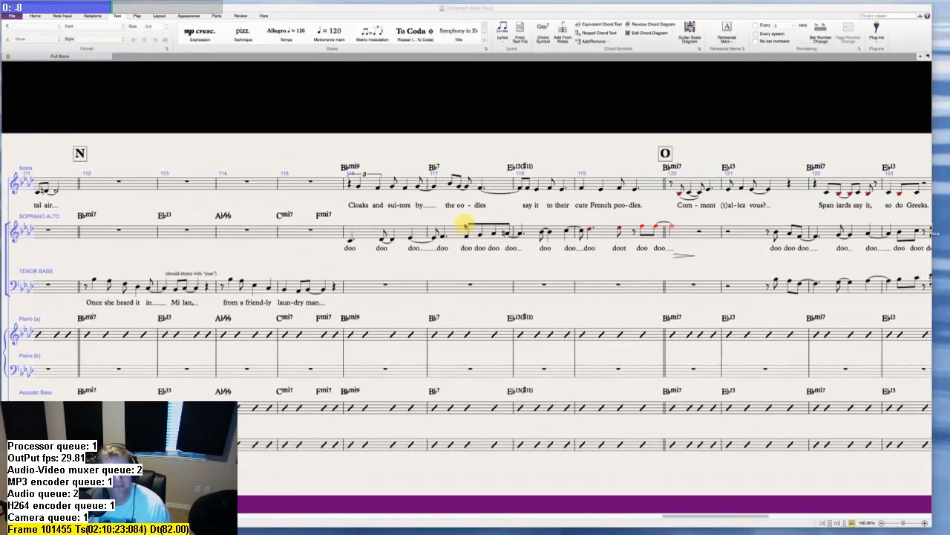
pyautogui.hscroll(5, 464, 224)
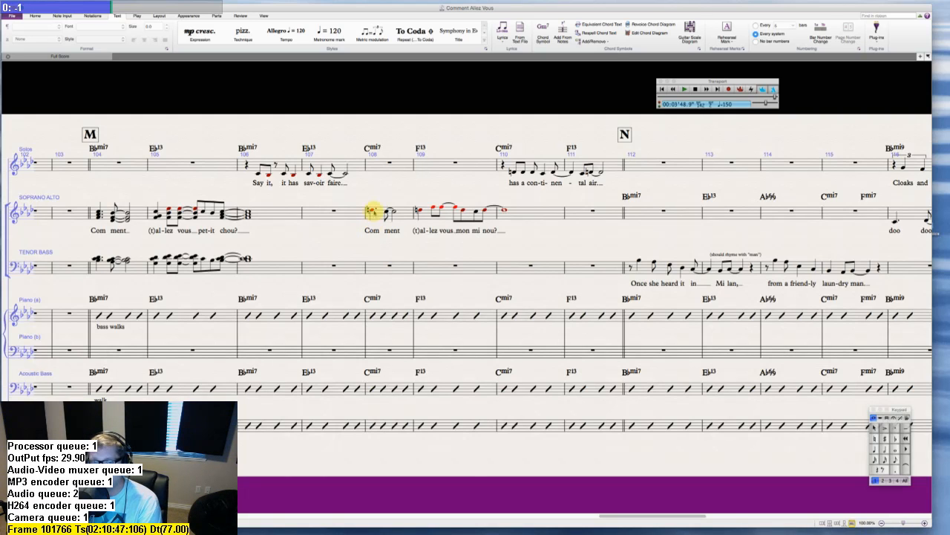
# - Harmonize the dotted quarter of soprano-alto bar 108 and fill tenor-bass bar 108 with dotted-quarter, eighth and tied half-note chords
pyautogui.click(370, 211)
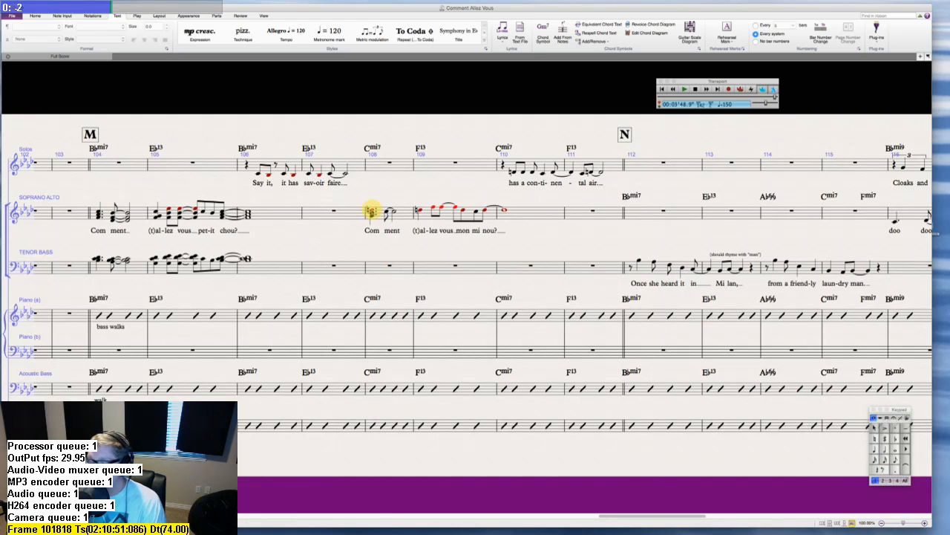
pyautogui.click(371, 268)
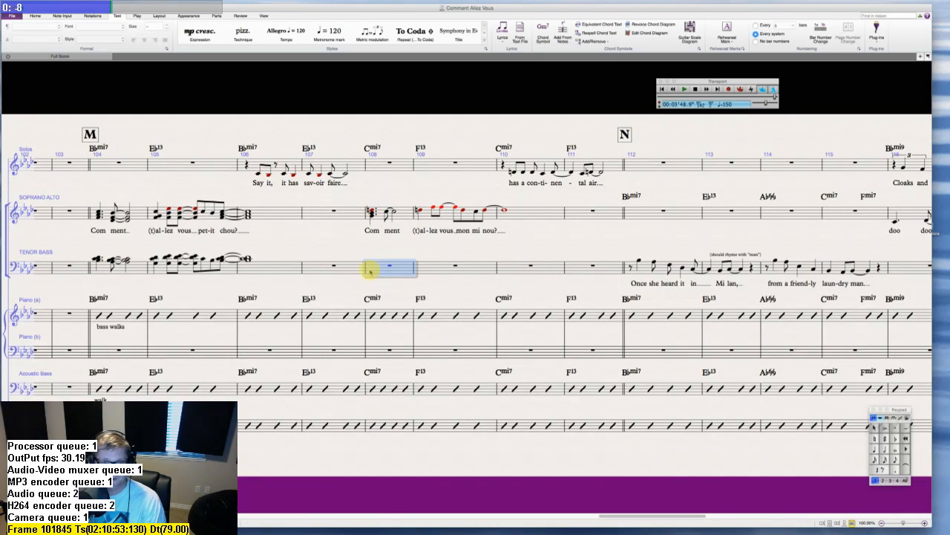
pyautogui.press('.')
pyautogui.press('3')
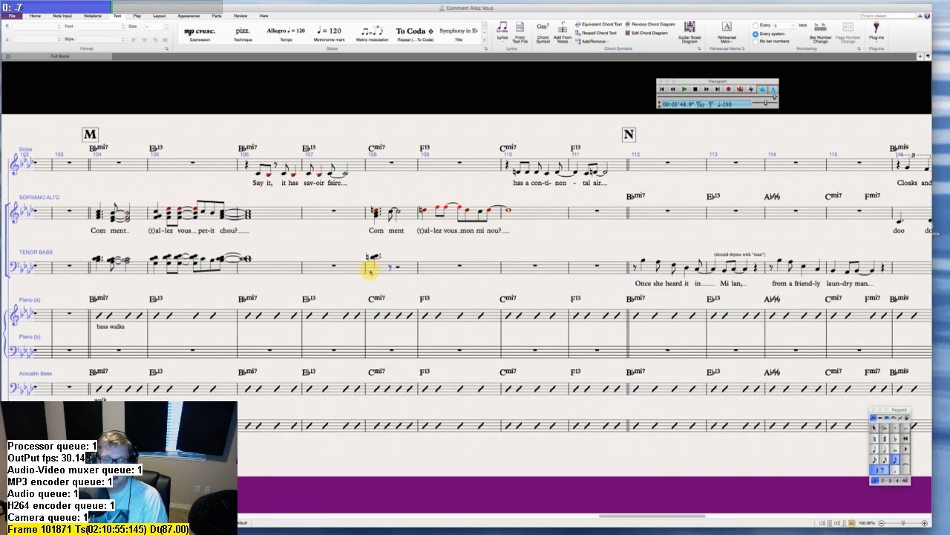
pyautogui.press('Return')
pyautogui.press('5')
pyautogui.press('Escape')
pyautogui.press('Escape')
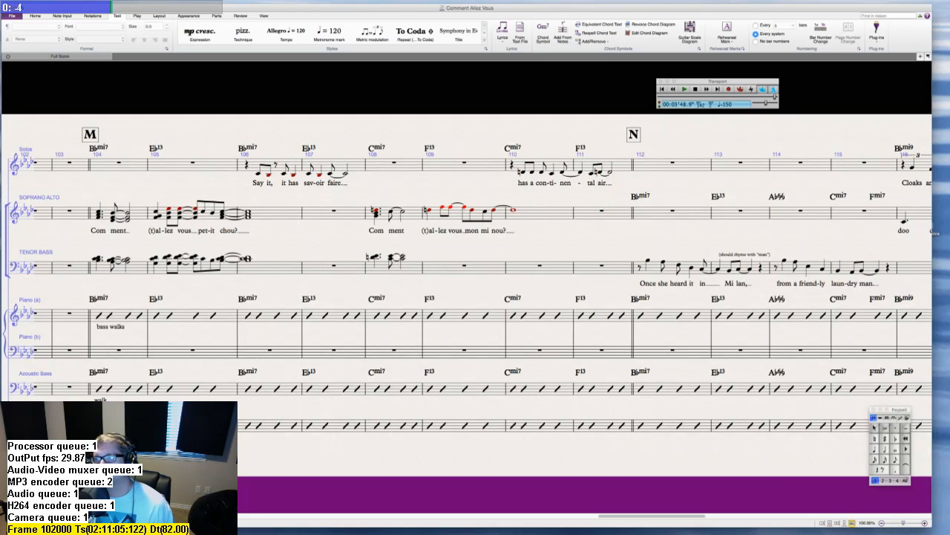
# - Harmonize the tied eighth and half notes of soprano-alto bar 108 as chords
pyautogui.press('super+Tab')
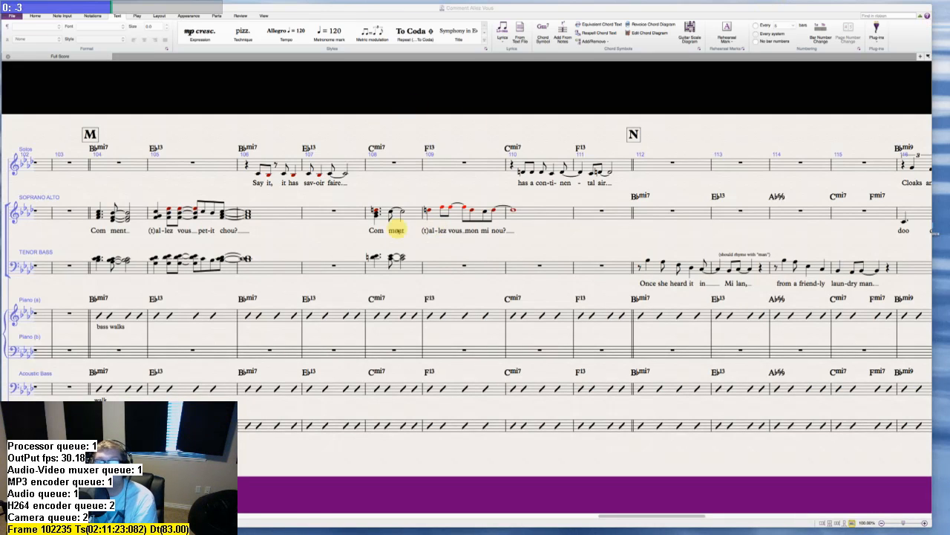
pyautogui.click(391, 213)
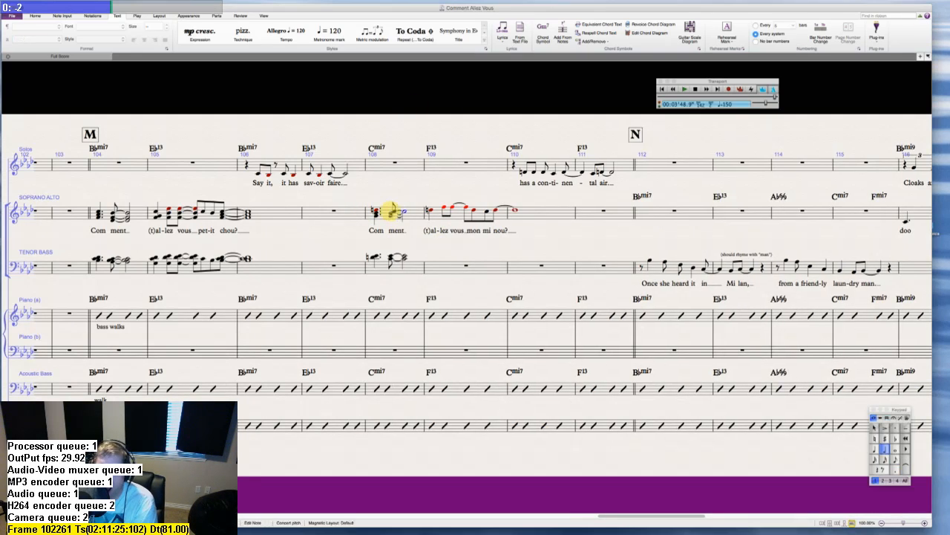
pyautogui.press('Escape')
pyautogui.press('Escape')
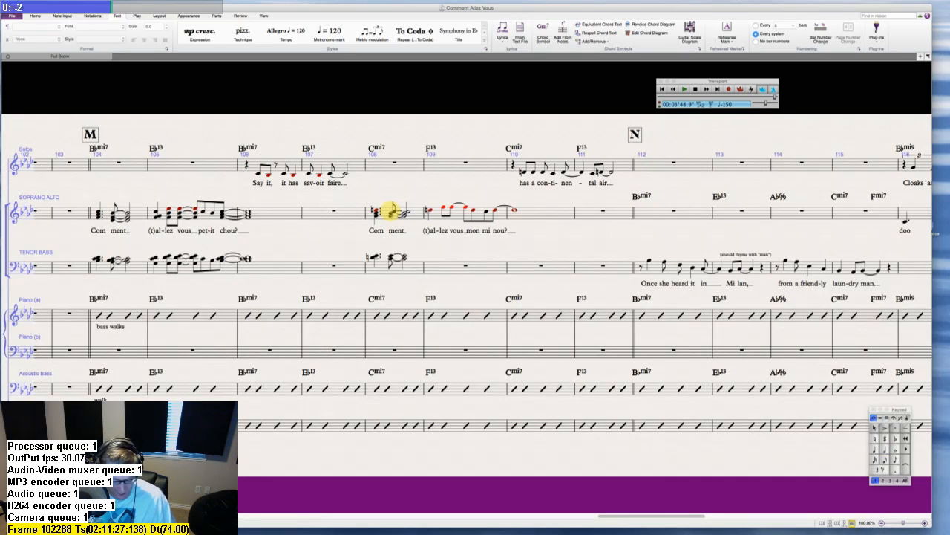
# - Enter a quarter-note chord at the start of tenor-bass bar 109 and harmonize the matching soprano-alto quarter note
pyautogui.hscroll(2, 377, 250)
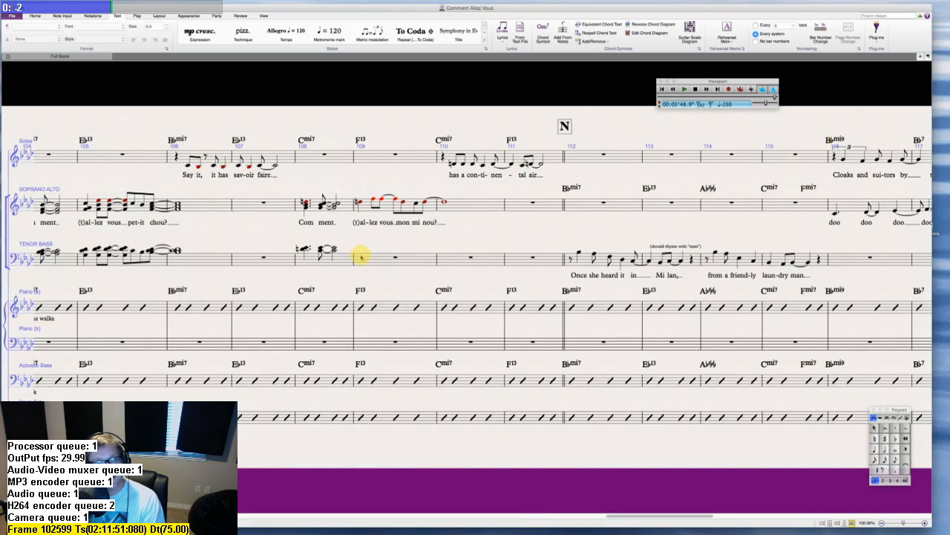
pyautogui.click(363, 259)
pyautogui.press('4')
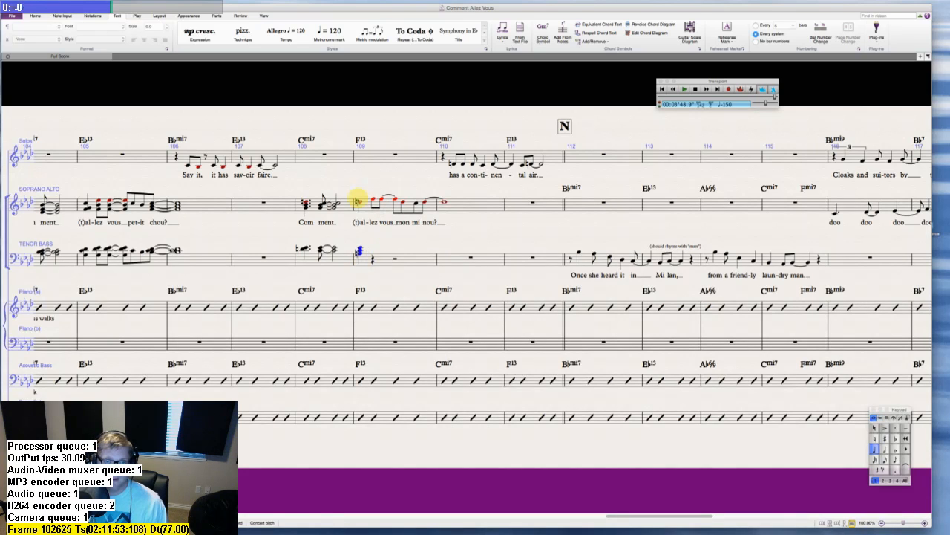
pyautogui.press('Escape')
pyautogui.press('Escape')
pyautogui.click(360, 202)
pyautogui.press('n')
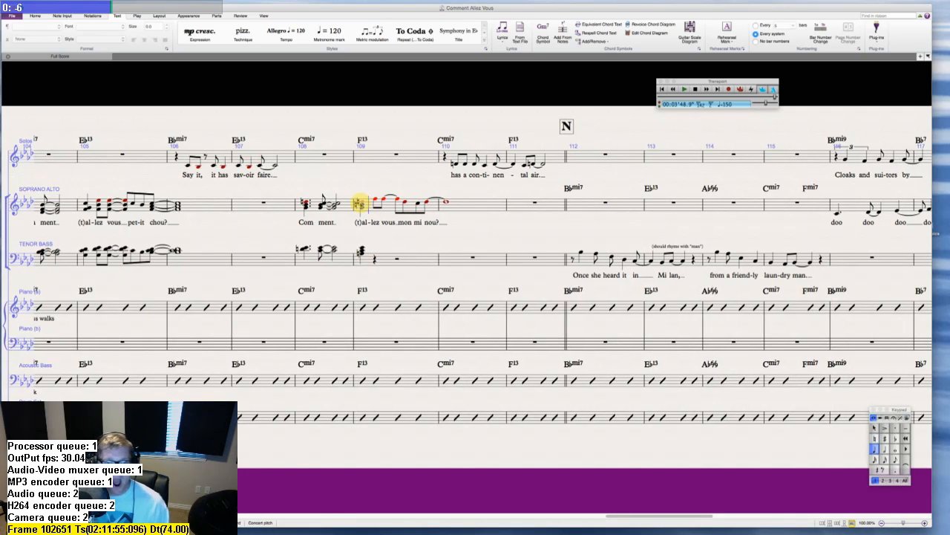
pyautogui.press('Escape')
pyautogui.press('Escape')
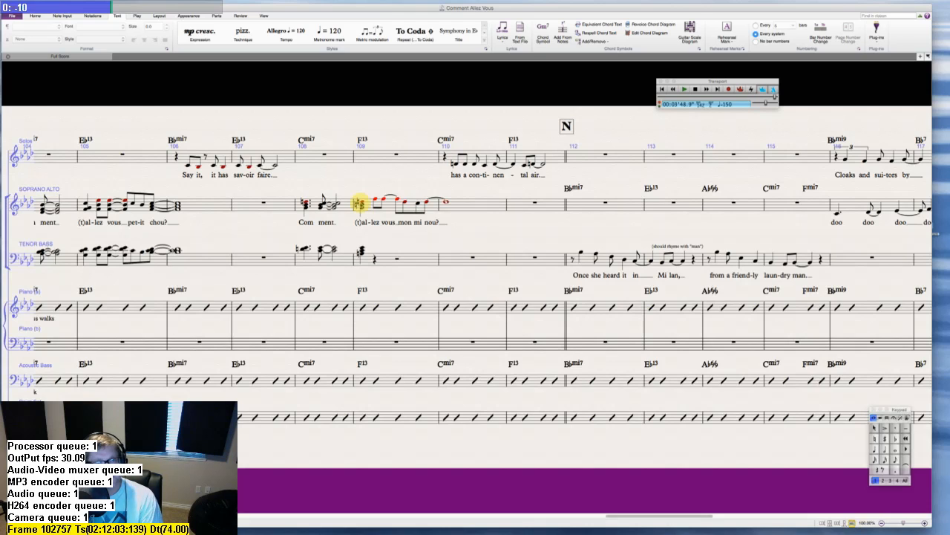
# - Enter three eighth-note chords after the quarter-note chord in tenor-bass bar 109
pyautogui.click(376, 259)
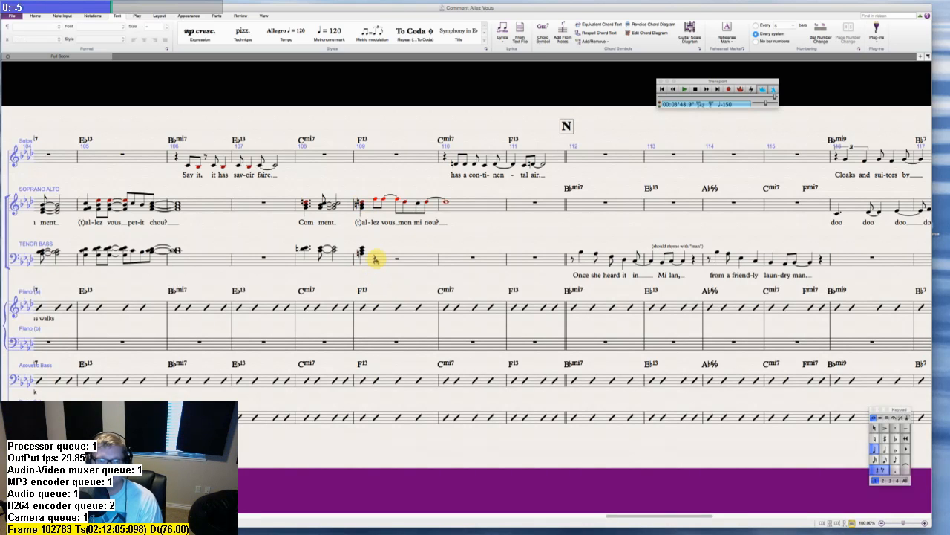
pyautogui.press('3')
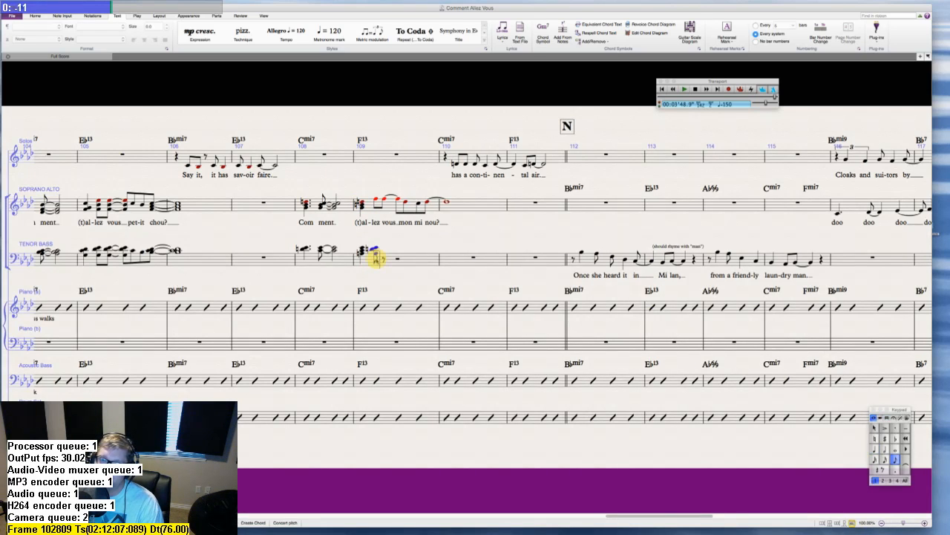
pyautogui.press('Escape')
pyautogui.press('Escape')
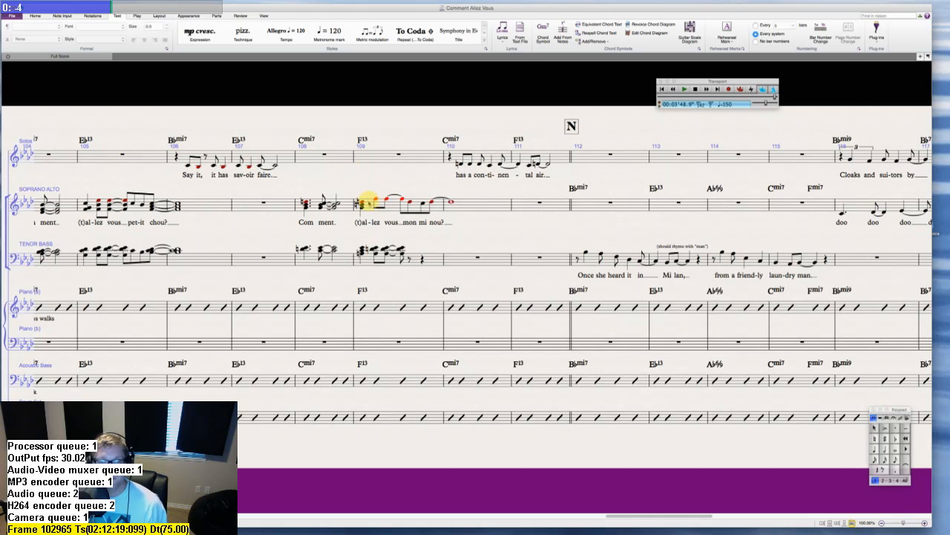
# - Harmonize the first three eighth notes after the quarter note in soprano-alto bar 109 as chords
pyautogui.click(376, 200)
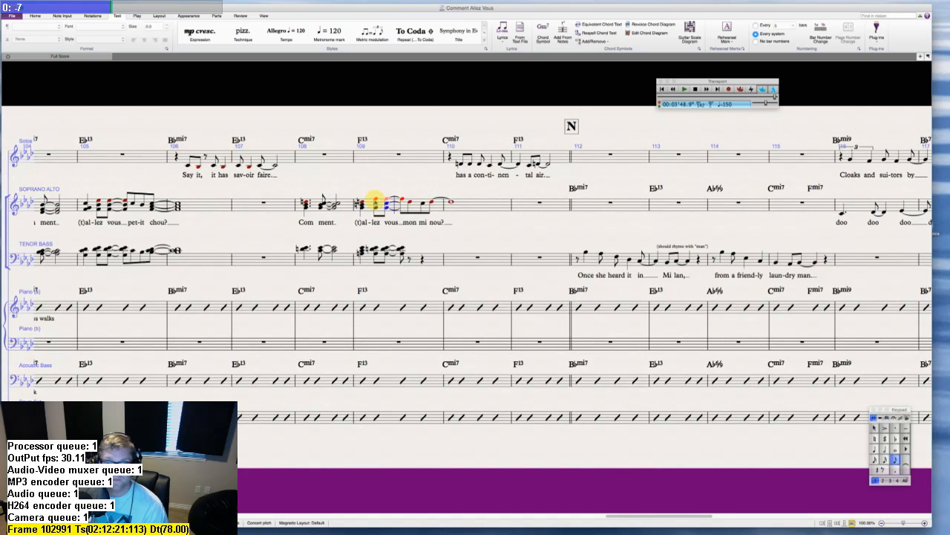
pyautogui.press('Escape')
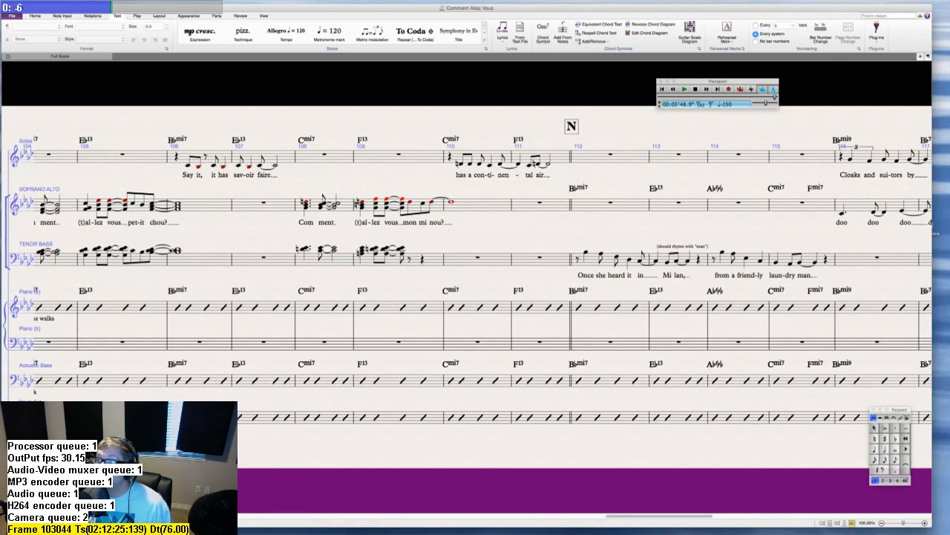
pyautogui.press('super+Tab')
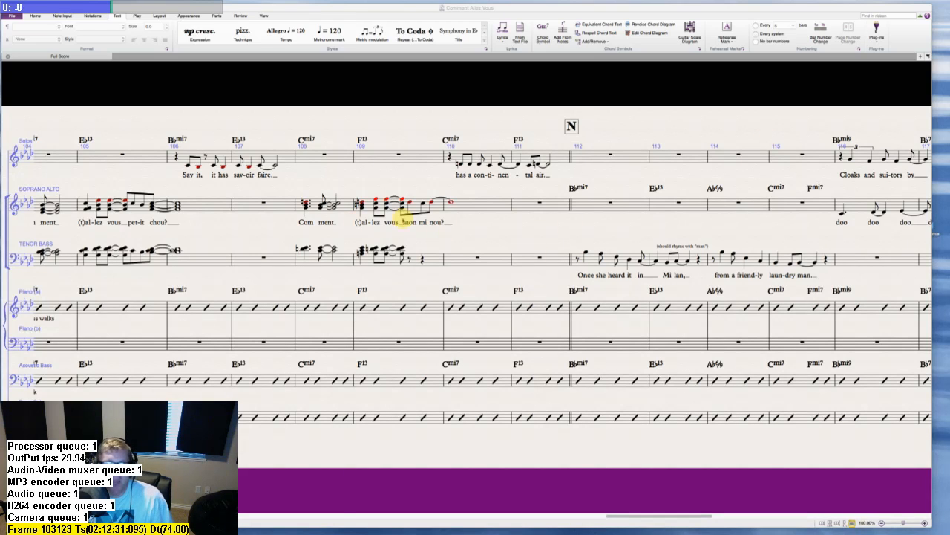
pyautogui.click(453, 224)
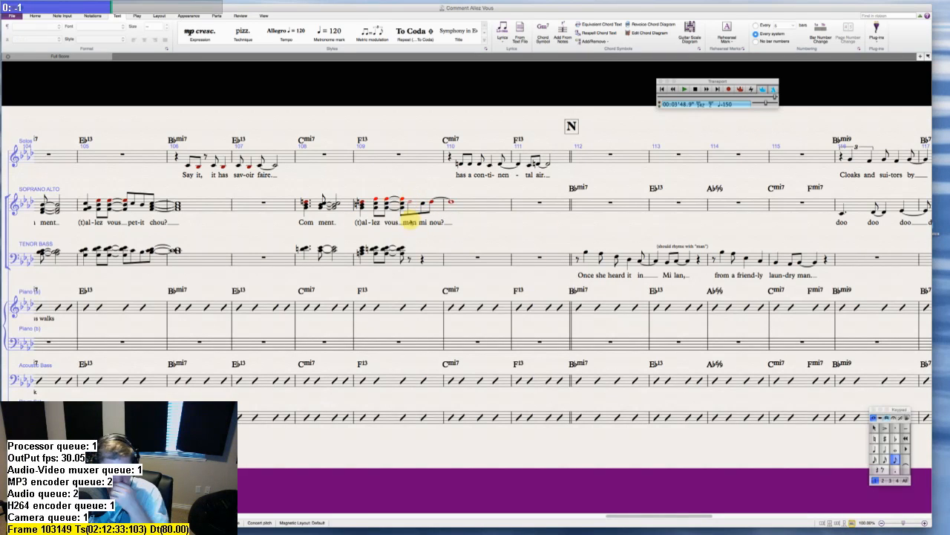
pyautogui.click(406, 258)
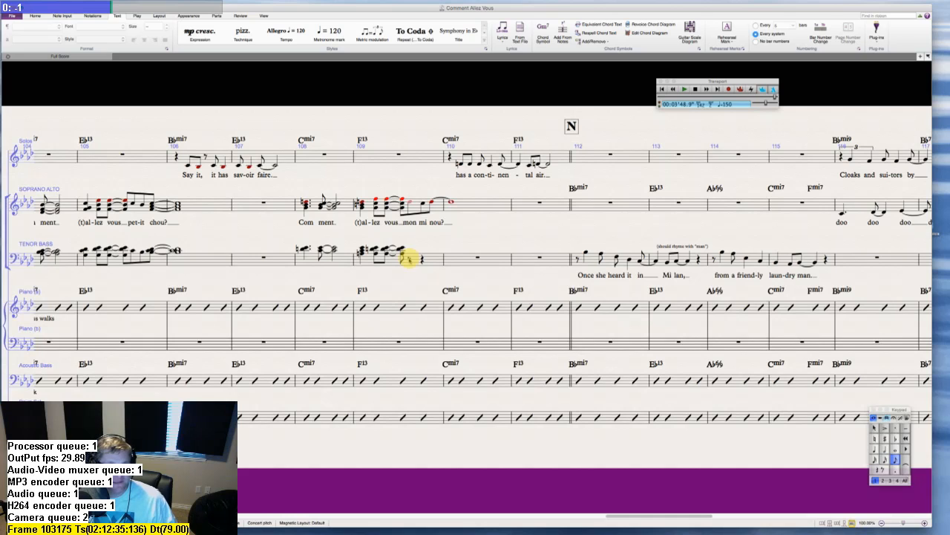
pyautogui.click(465, 236)
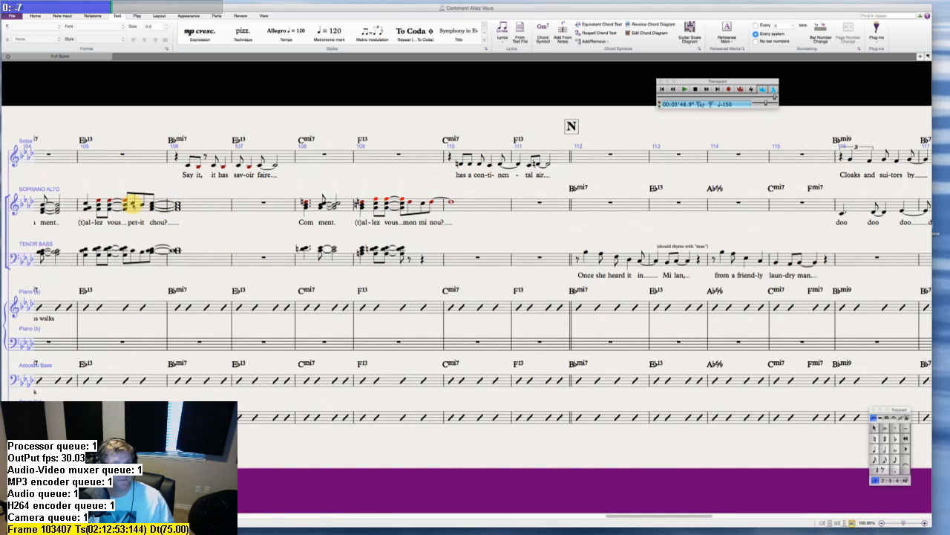
# - Examine the soprano-alto eighth-note chords in the second half of bar 105 as a reference for voicing bar 109
pyautogui.click(134, 202)
pyautogui.hotkey('shift', '8')
pyautogui.press('Right')
pyautogui.hotkey('shift', '8')
pyautogui.press('Right')
pyautogui.press('Right')
pyautogui.press('Right')
pyautogui.press('Right')
pyautogui.press('Right')
pyautogui.press('Right')
pyautogui.press('Right')
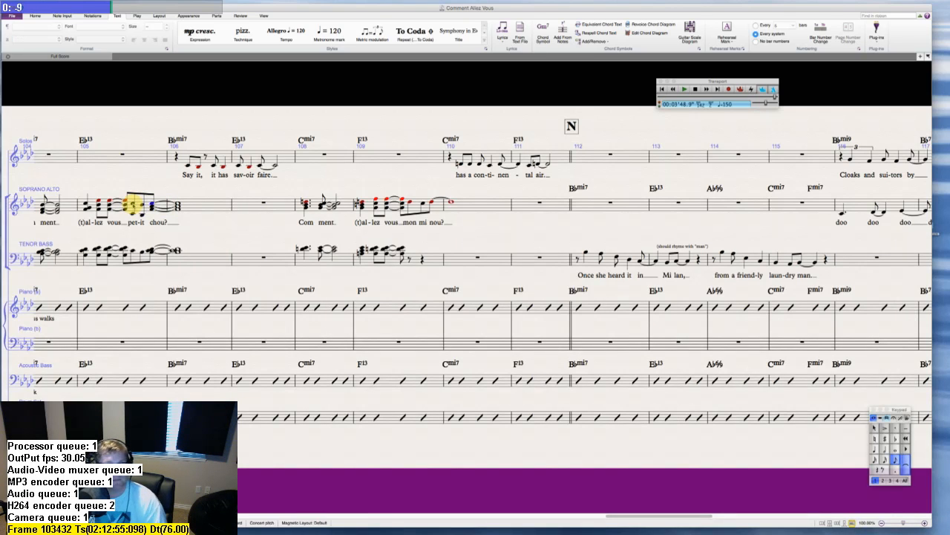
pyautogui.press('Escape')
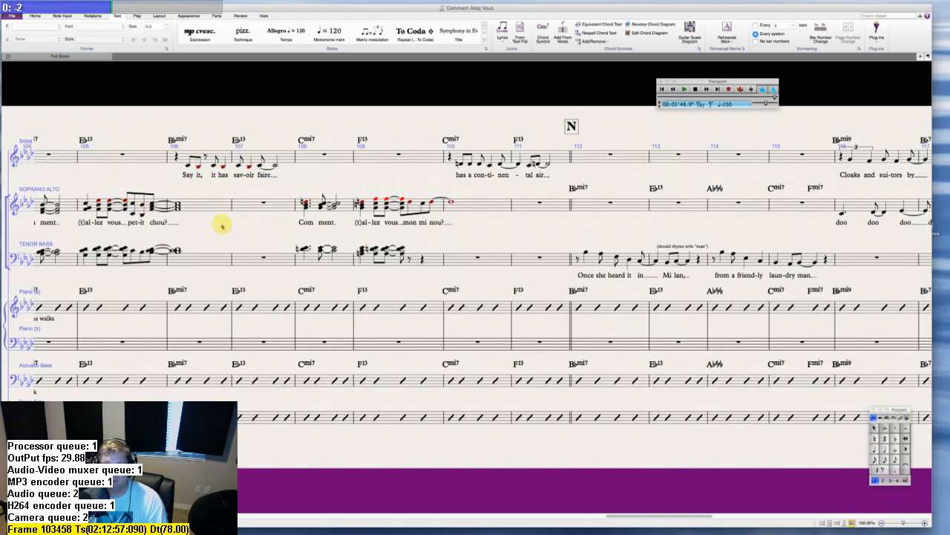
# - Harmonize the fourth and fifth eighth notes of soprano-alto bar 109 as chords
pyautogui.click(410, 202)
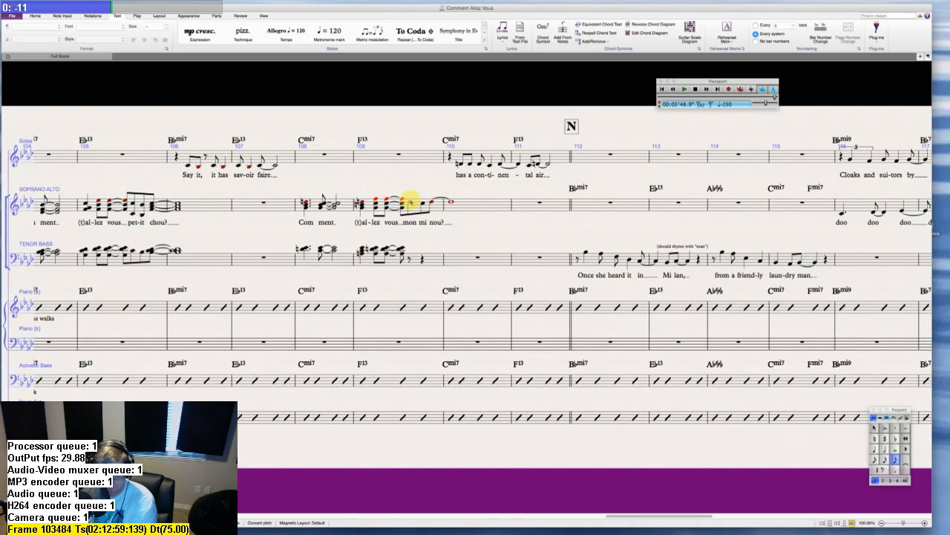
pyautogui.hotkey('shift', '8')
pyautogui.press('Right')
pyautogui.hotkey('shift', '8')
pyautogui.press('Escape')
# - Enter the matching fourth and fifth eighth-note chords in tenor-bass bar 109
pyautogui.click(410, 260)
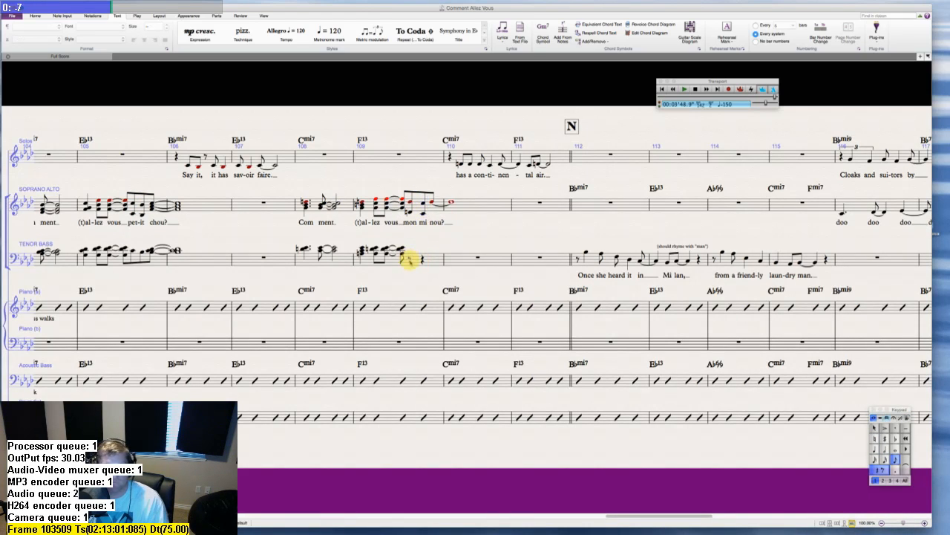
pyautogui.press('d')
pyautogui.press('c')
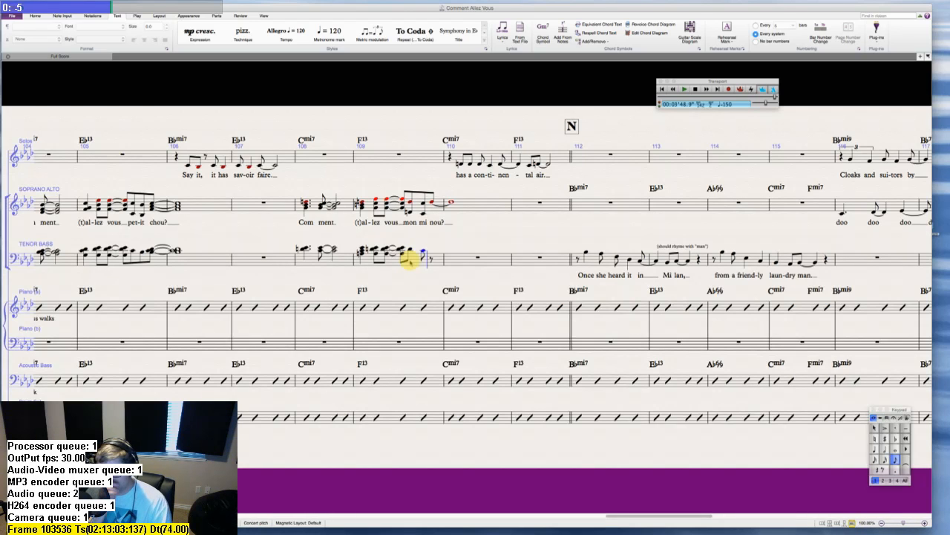
pyautogui.press('Escape')
pyautogui.press('Escape')
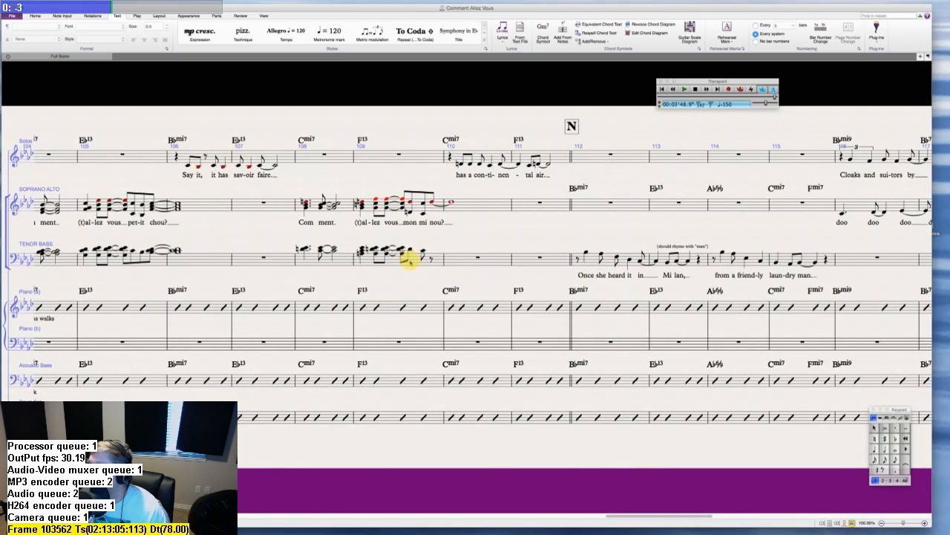
# - Harmonize the last eighth note of soprano-alto bar 109 and its tied whole note in bar 110 as chords
pyautogui.hscroll(2, 413, 256)
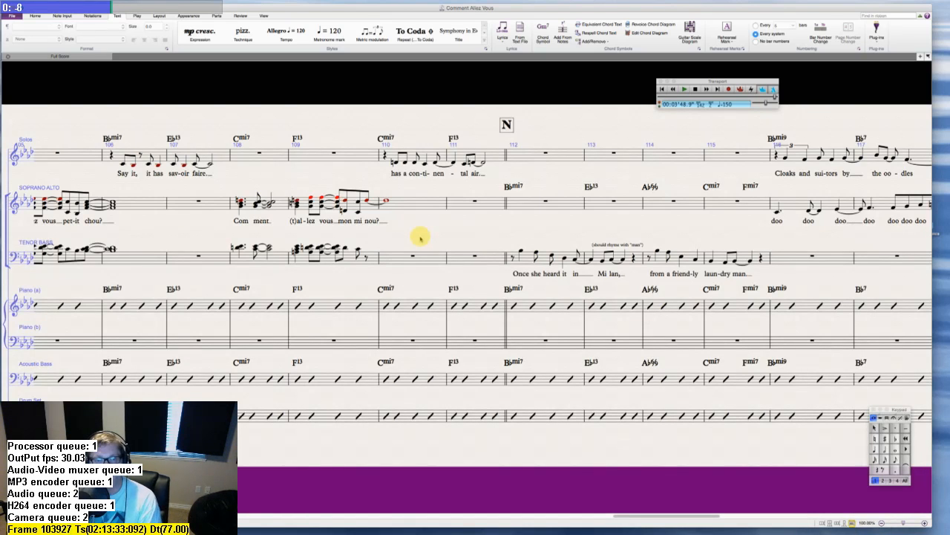
pyautogui.click(369, 201)
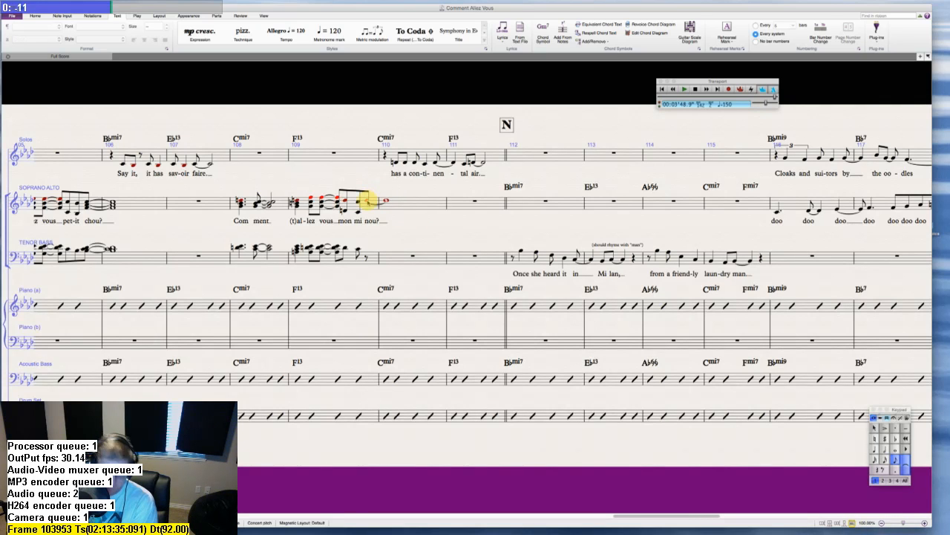
pyautogui.press('Right')
pyautogui.press('Escape')
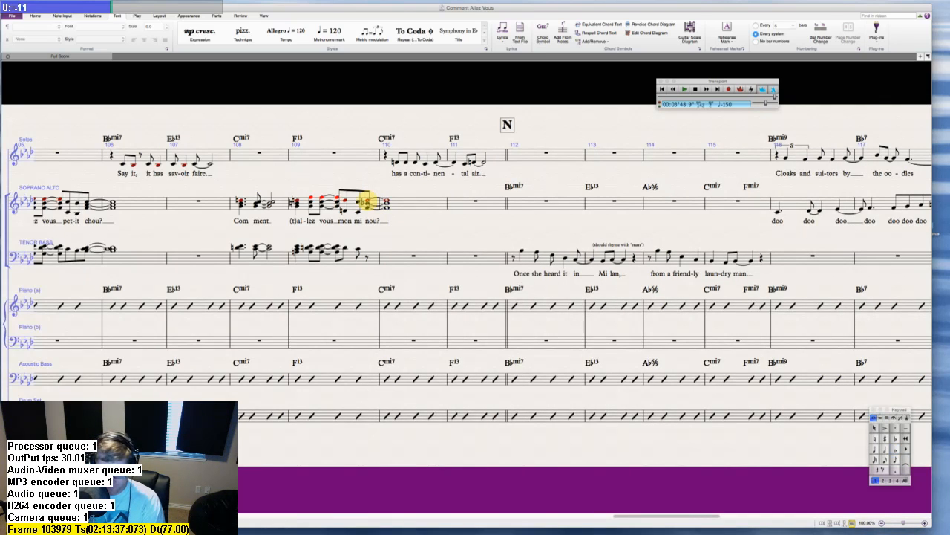
# - Complete tenor-bass bar 109 with an eighth-note chord tied to a whole-note chord in bar 110
pyautogui.click(367, 257)
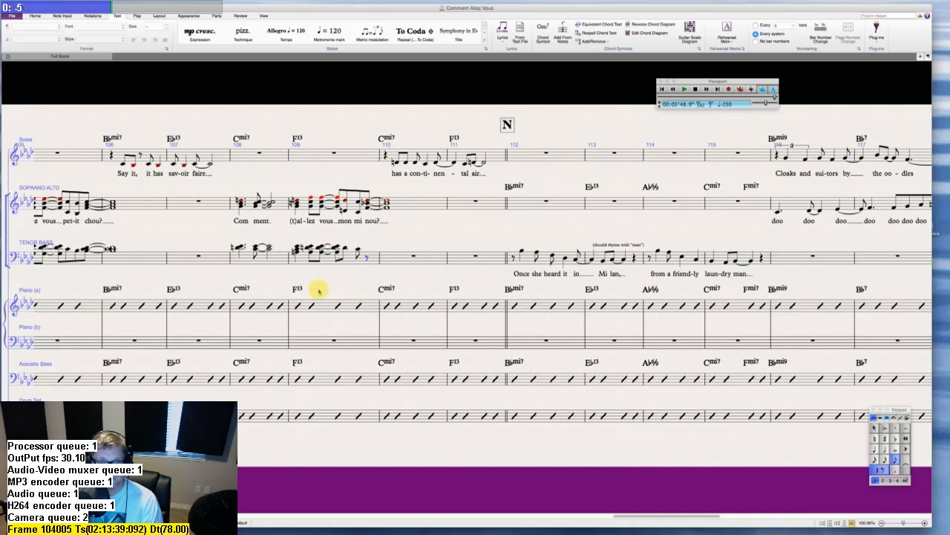
pyautogui.press('6')
pyautogui.press('Escape')
pyautogui.press('Escape')
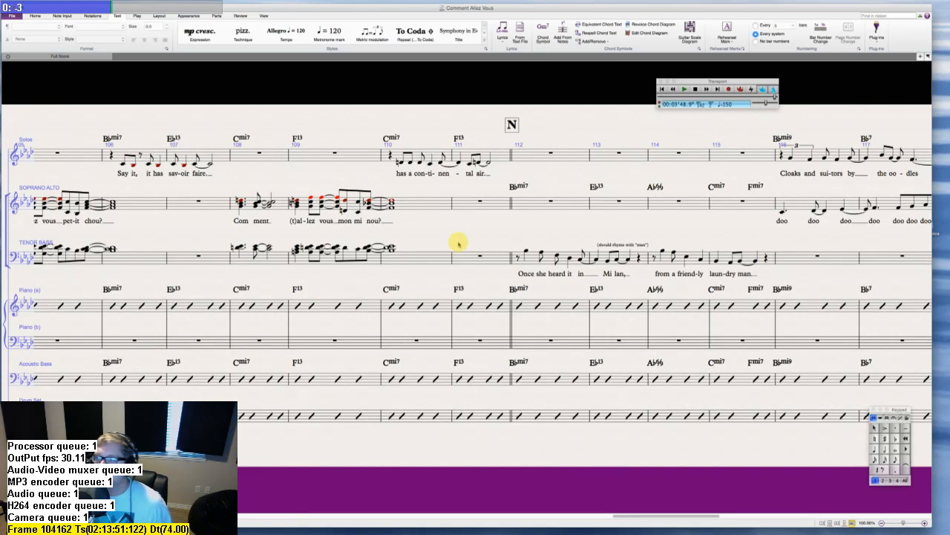
pyautogui.press('super+Tab')
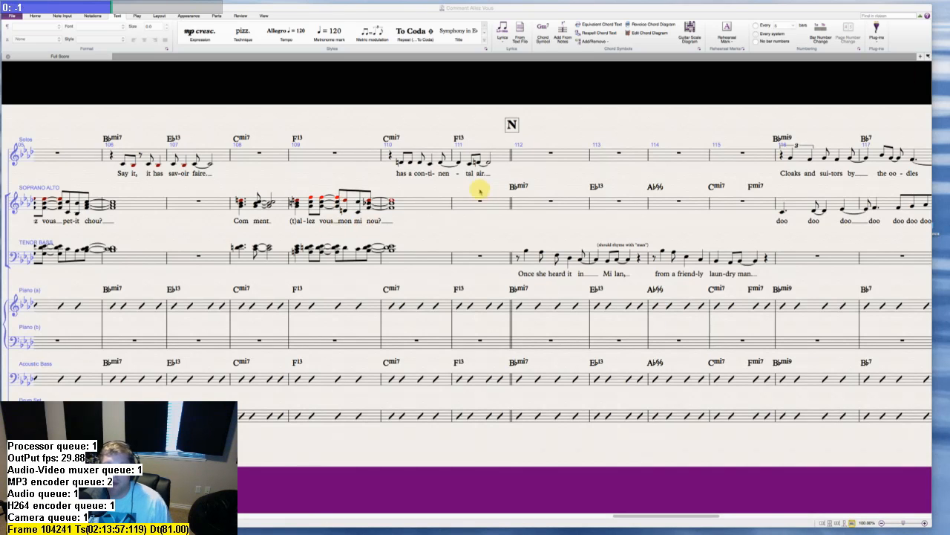
pyautogui.click(438, 203)
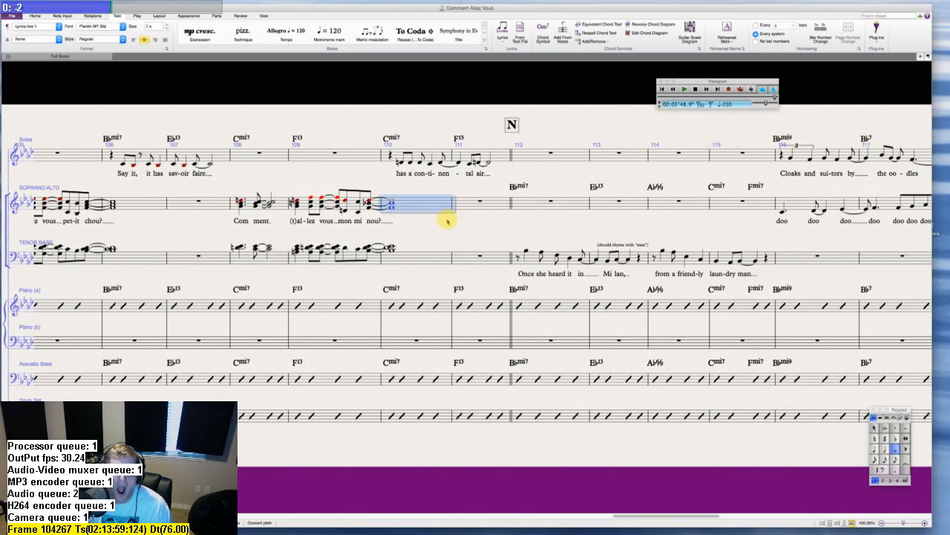
pyautogui.press('Escape')
pyautogui.press('super+Tab')
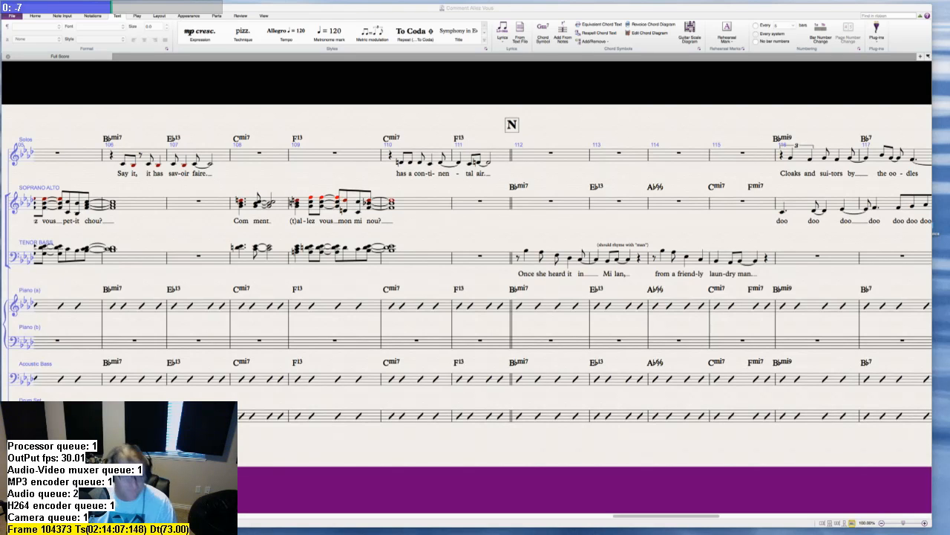
# - Shorten the whole-note chords in bars 106 and 110 of both the soprano-alto and tenor-bass staves to half notes
pyautogui.click(144, 205)
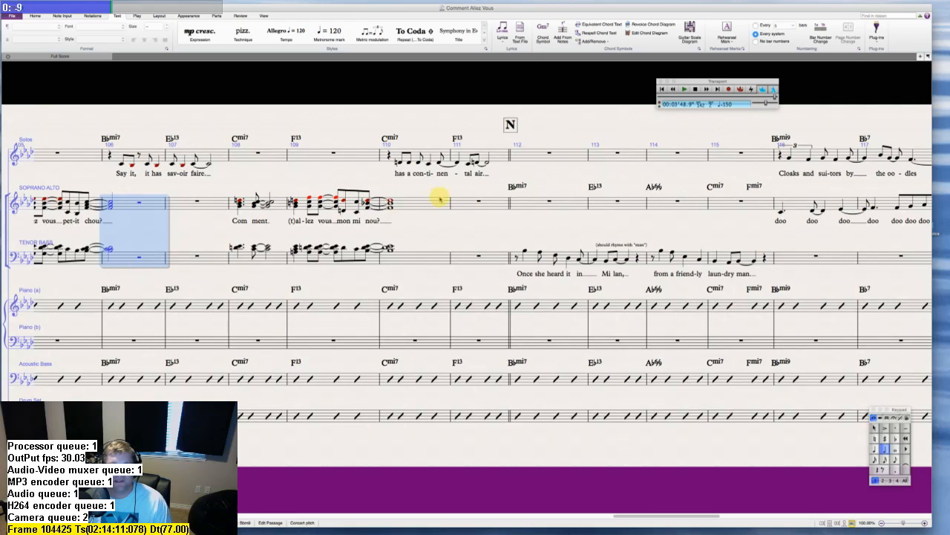
pyautogui.click(418, 208)
pyautogui.keyDown('shift'); pyautogui.click(418, 261); pyautogui.keyUp('shift')
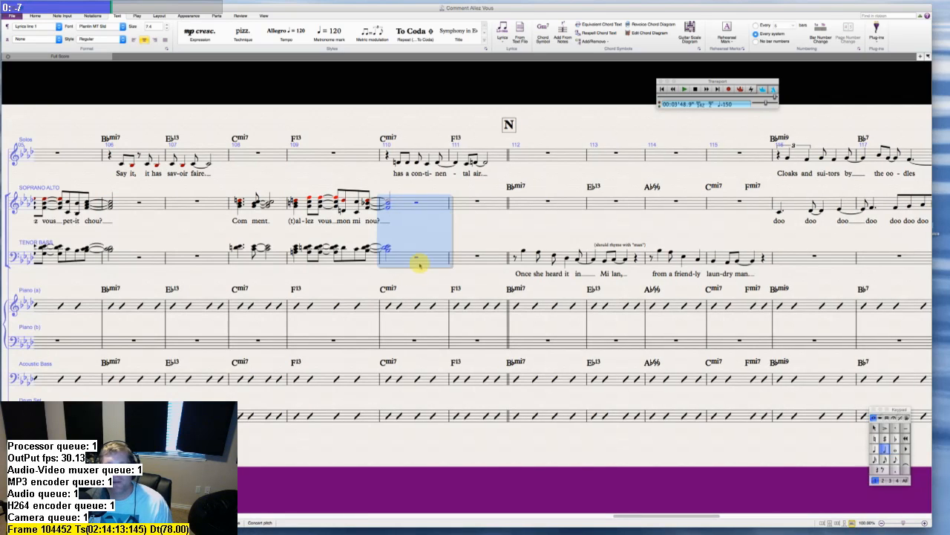
pyautogui.press('Escape')
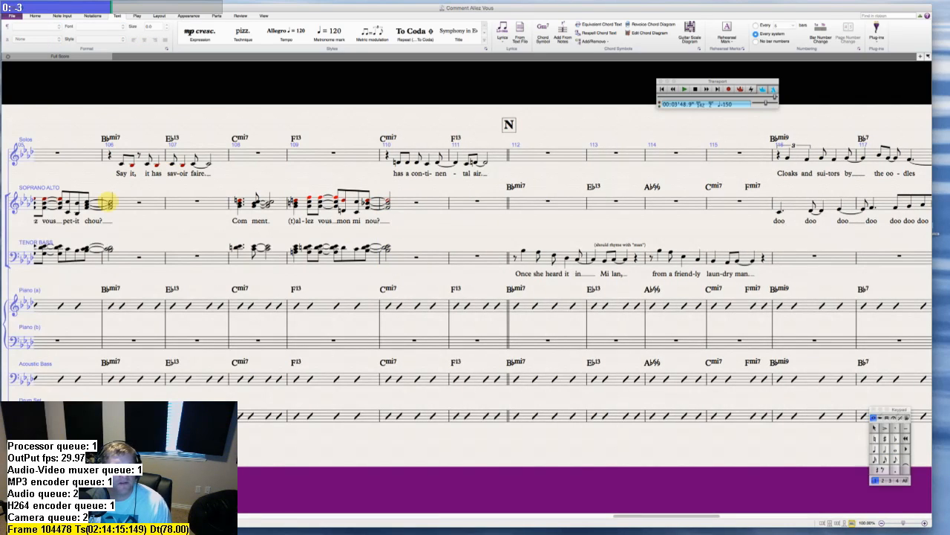
# - Add a diminuendo hairpin to the soprano-alto half-note chords in bars 106 and 110, placing each below the staff
pyautogui.click(110, 200)
pyautogui.hotkey('shift', 'h')
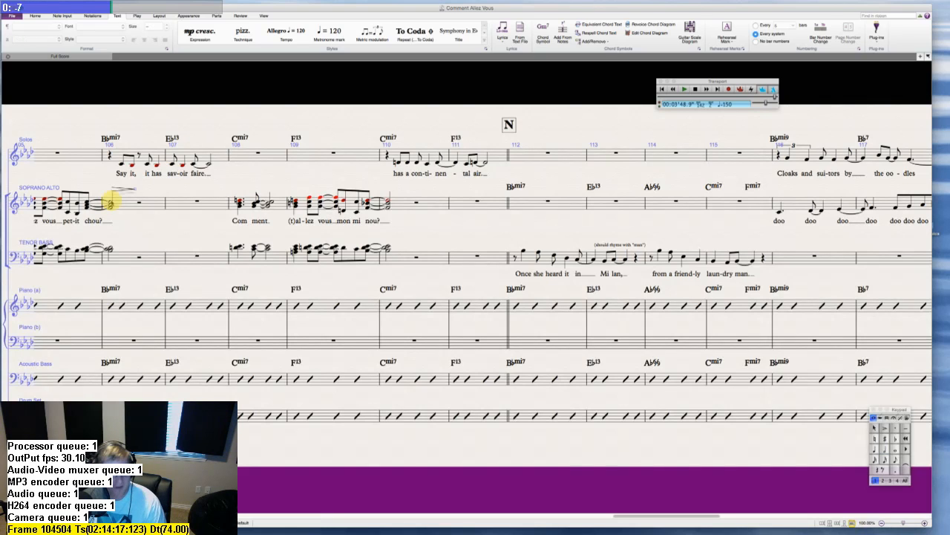
pyautogui.moveTo(123, 188); pyautogui.dragTo(123, 228)
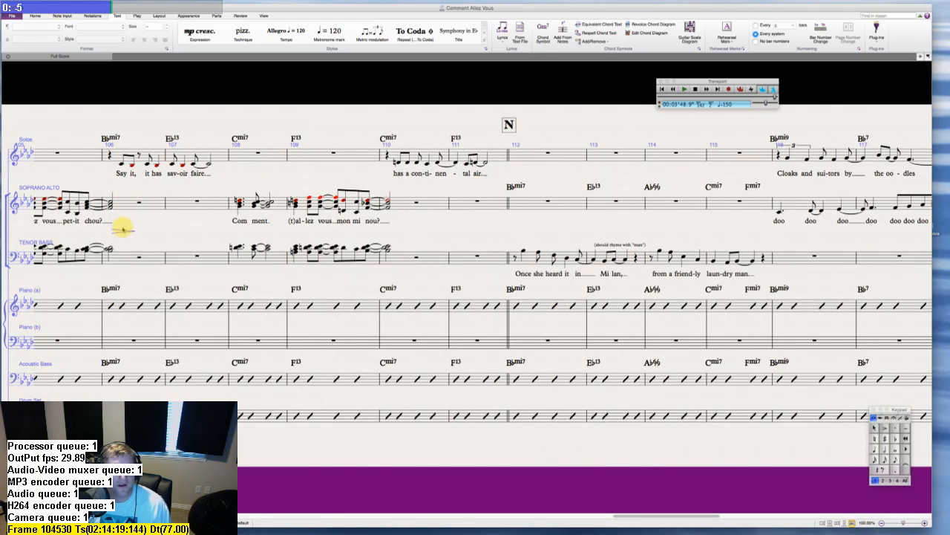
pyautogui.click(388, 200)
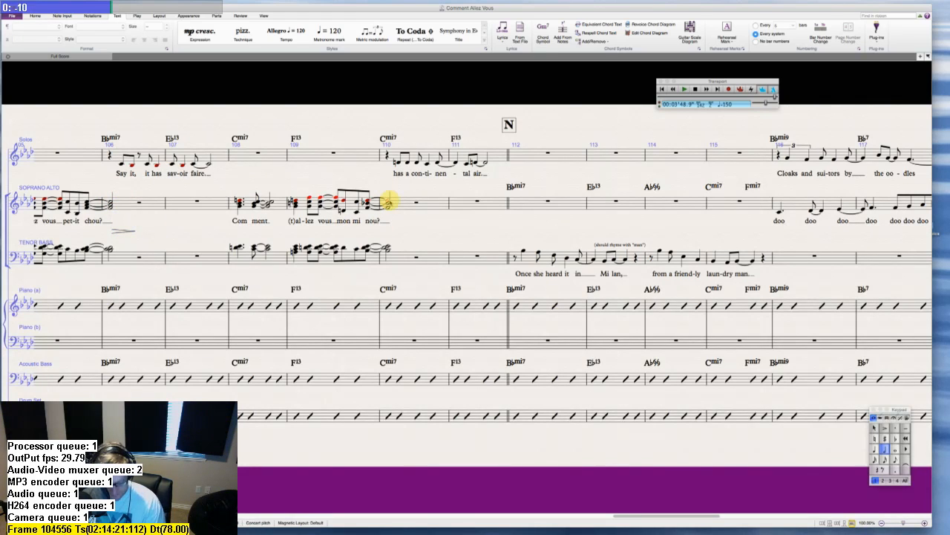
pyautogui.hotkey('shift', 'h')
pyautogui.moveTo(399, 187); pyautogui.dragTo(399, 224)
pyautogui.click(478, 230)
# - Review the vocal parts from rehearsal mark N at bar 112 through the end of the score
pyautogui.hscroll(5, 454, 228)
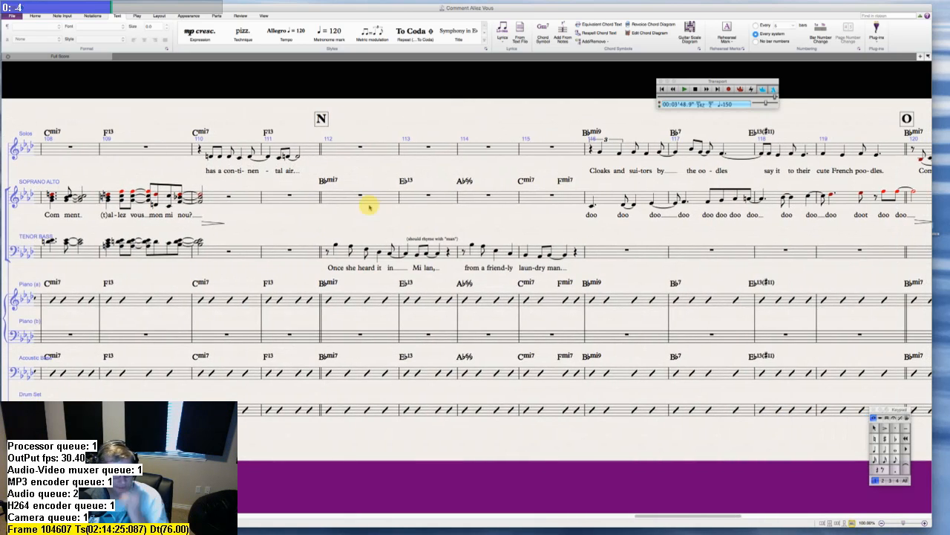
pyautogui.hscroll(2, 312, 216)
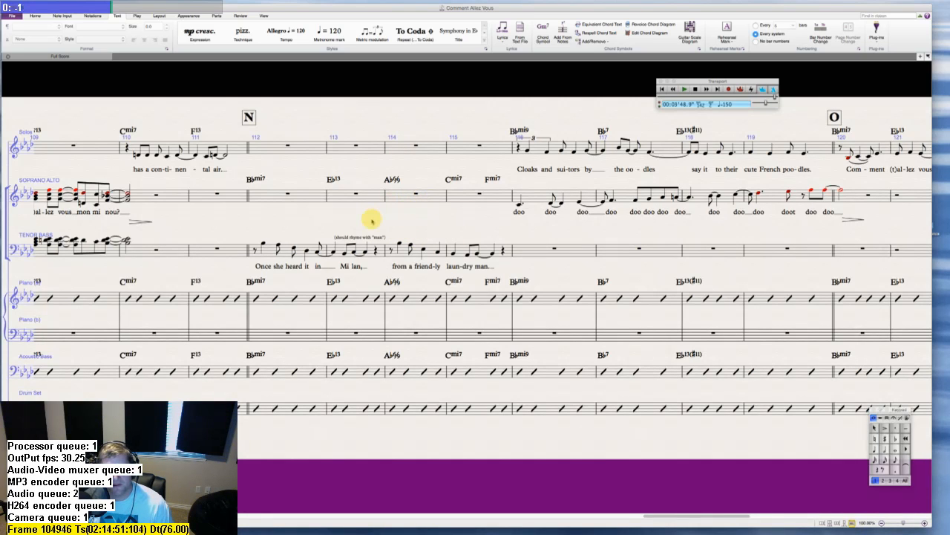
pyautogui.hscroll(5, 372, 220)
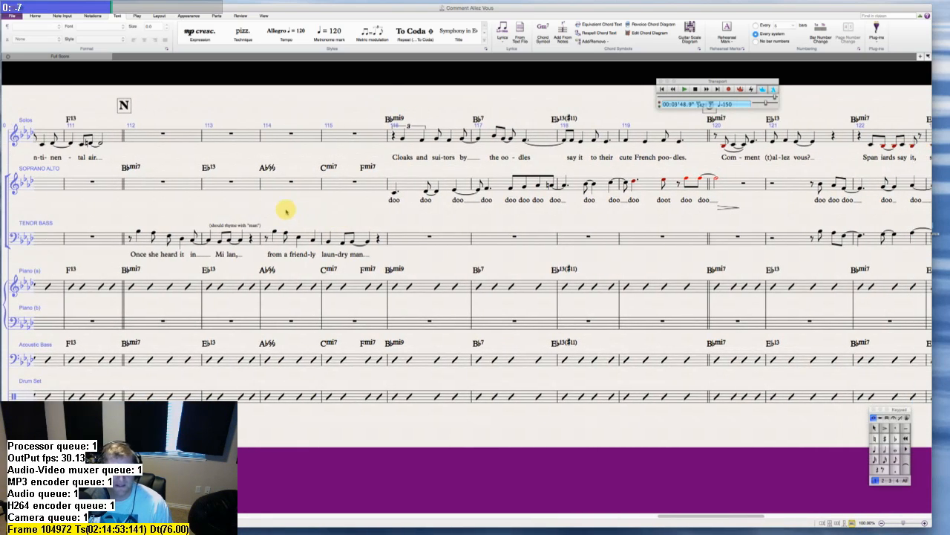
pyautogui.hscroll(8, 286, 211)
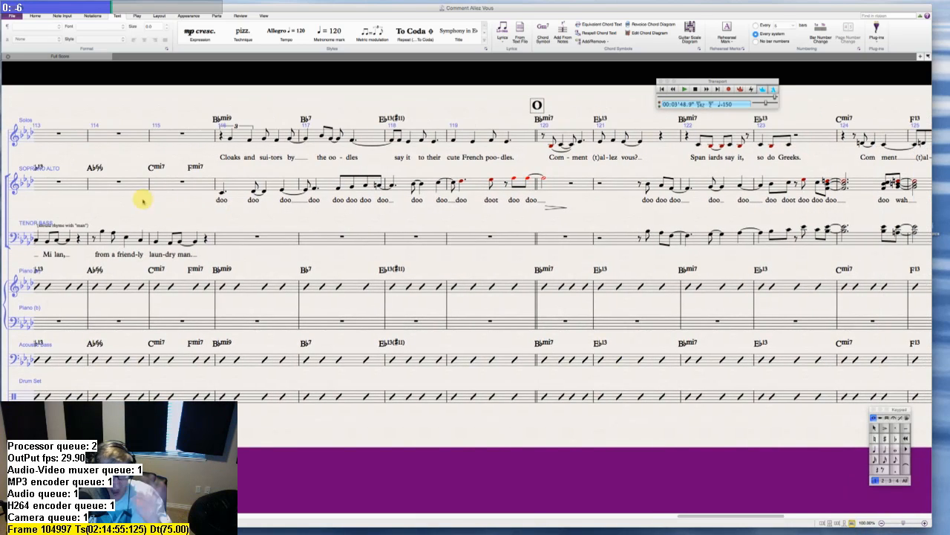
pyautogui.hscroll(-3, 191, 206)
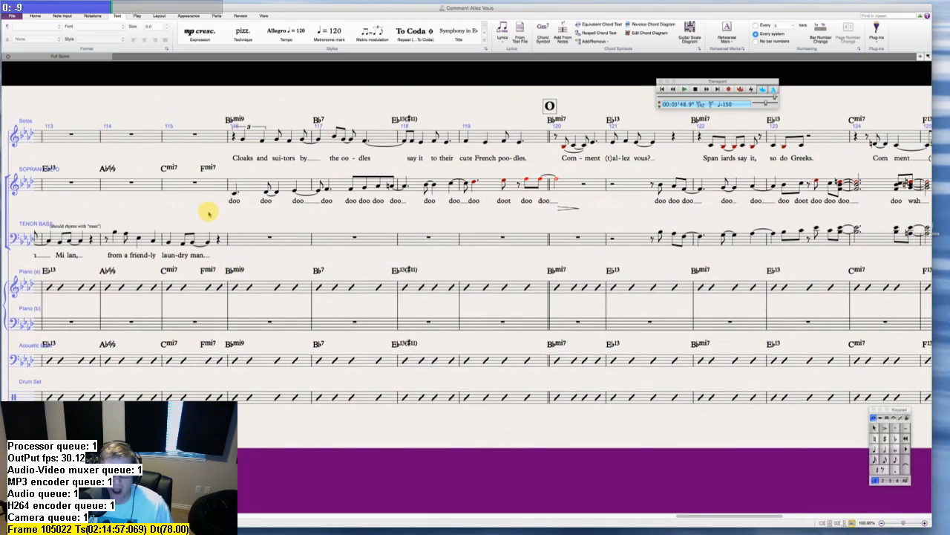
pyautogui.hscroll(3, 221, 216)
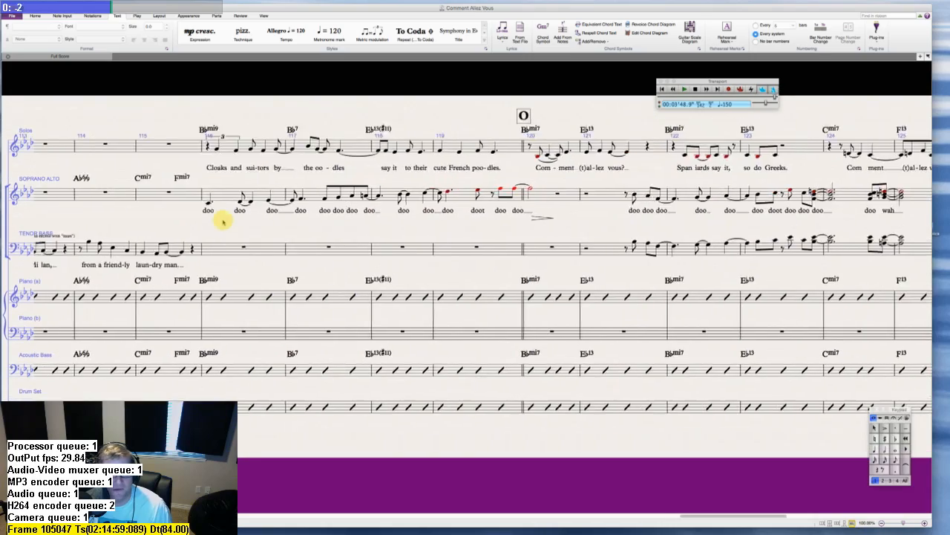
pyautogui.hscroll(15, 223, 221)
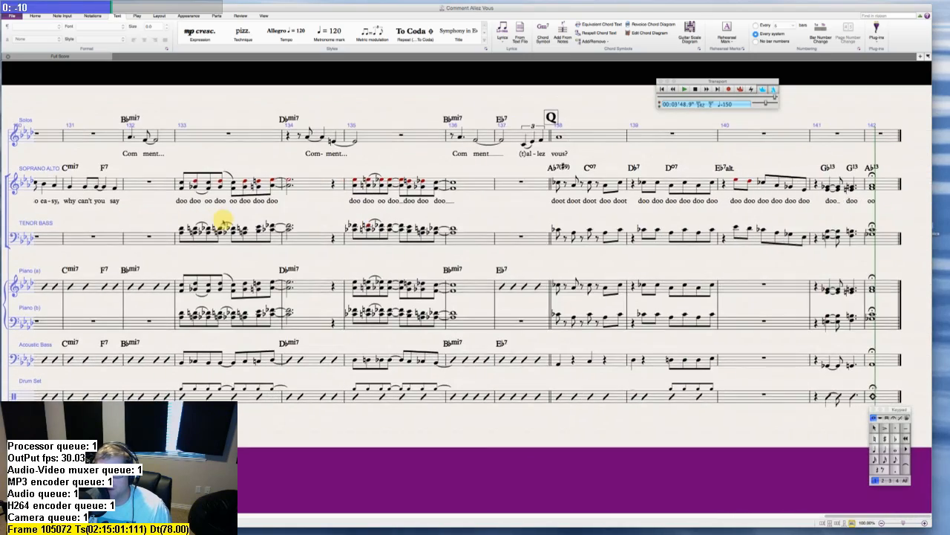
pyautogui.hscroll(-15, 222, 221)
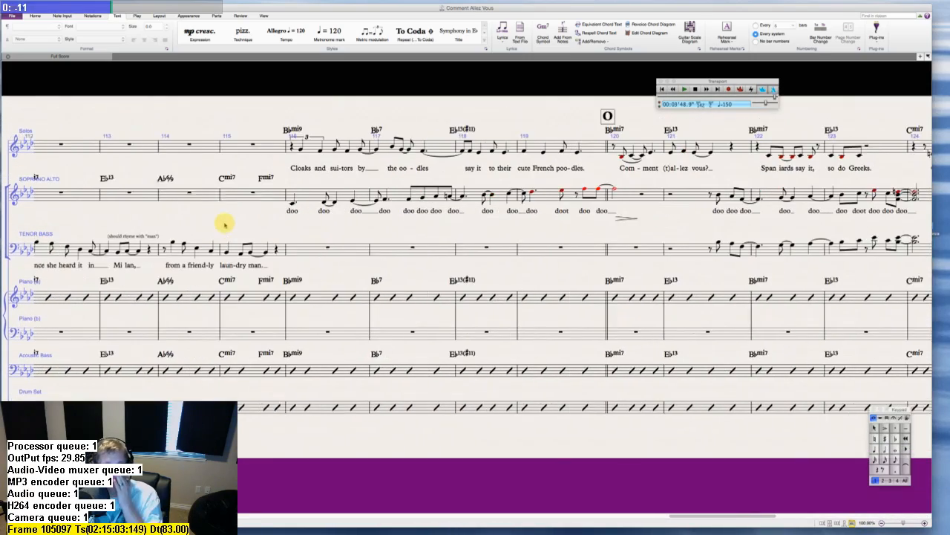
pyautogui.hscroll(-1, 225, 225)
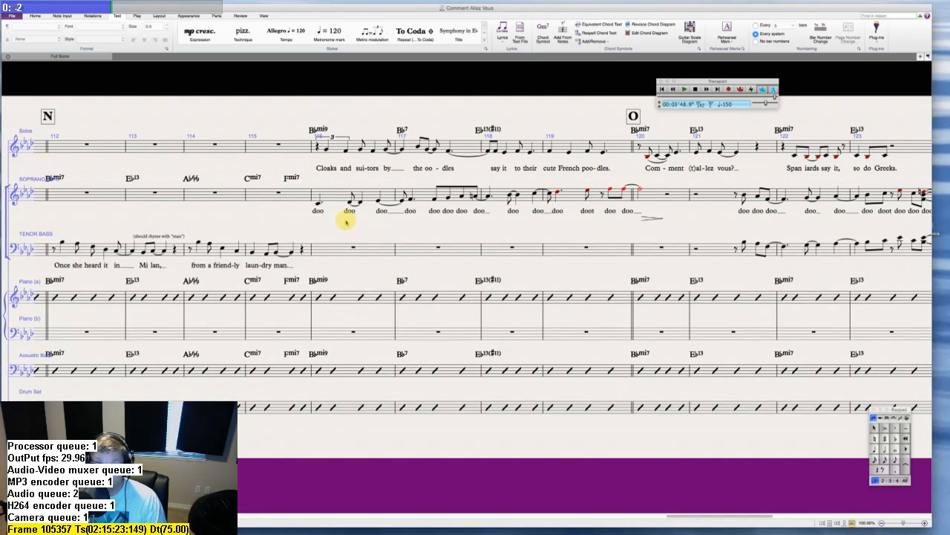
# - Harmonize the opening dotted quarter note of soprano-alto bar 116 and enter a dotted-quarter chord below it in the tenor-bass staff
pyautogui.click(316, 205)
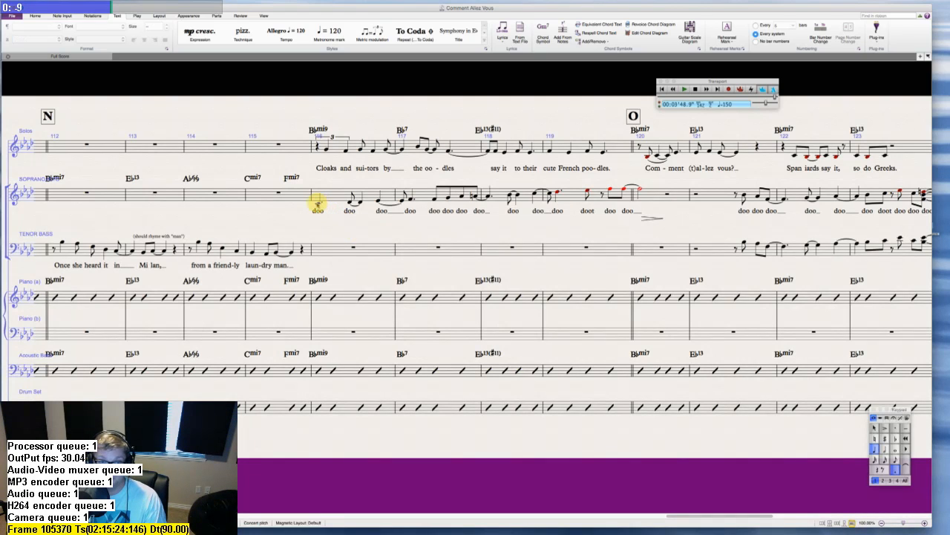
pyautogui.press('Escape')
pyautogui.click(328, 250)
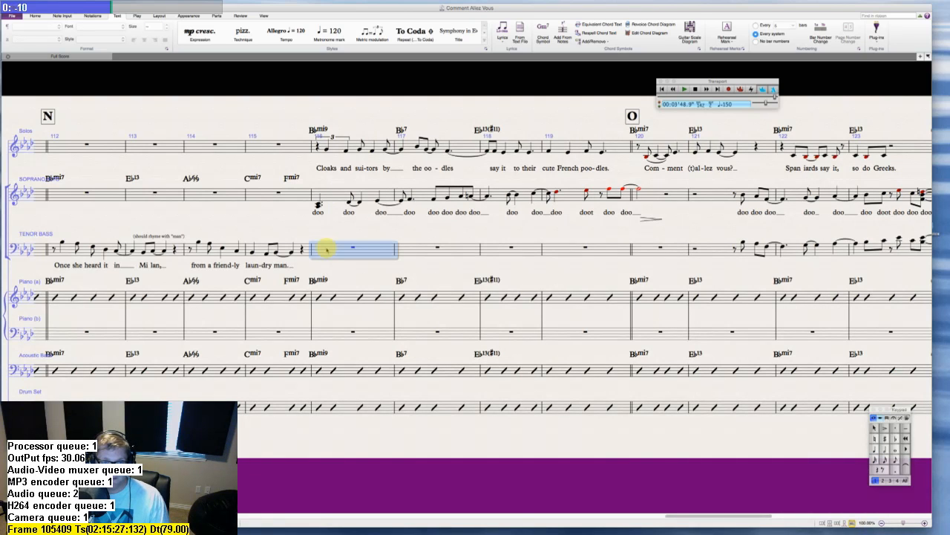
pyautogui.press('4')
pyautogui.press('.')
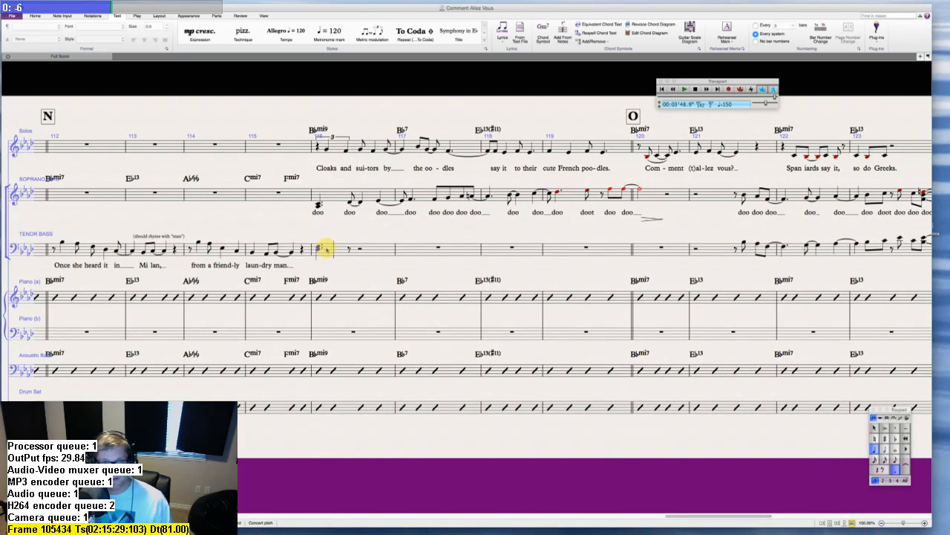
pyautogui.press('Escape')
pyautogui.press('Escape')
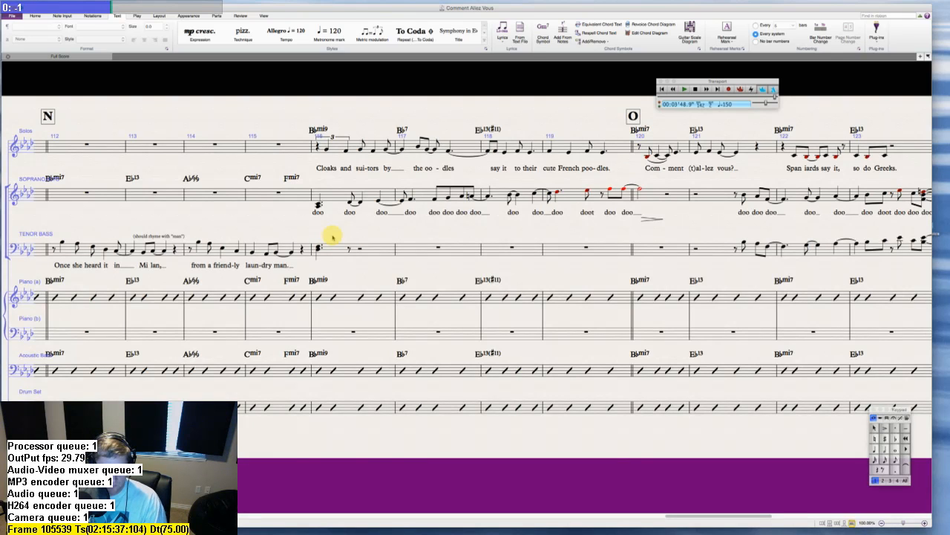
# - Harmonize the tied eighth and quarter notes in soprano-alto bar 116, and enter tied eighth- and quarter-note chords beneath them in the tenor-bass staff
pyautogui.click(351, 201)
pyautogui.hotkey('shift', '3')
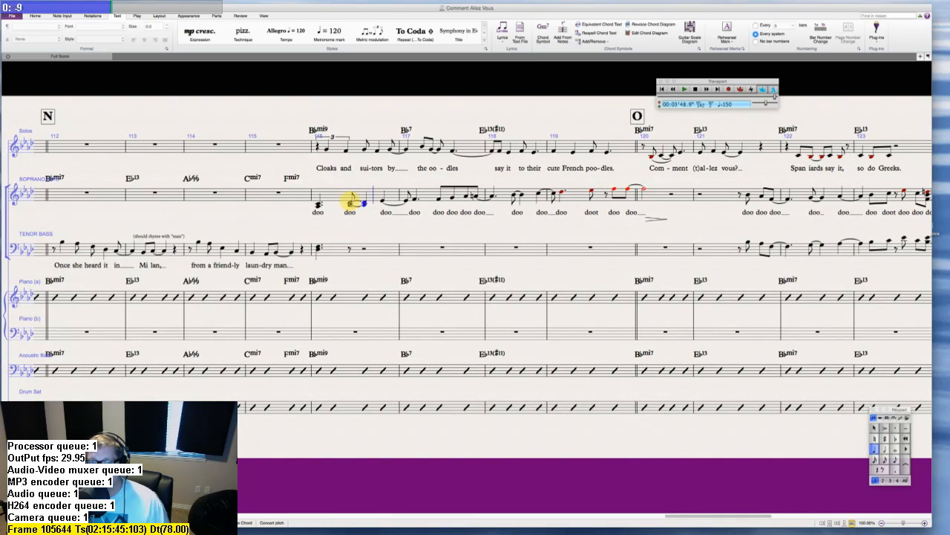
pyautogui.press('Escape')
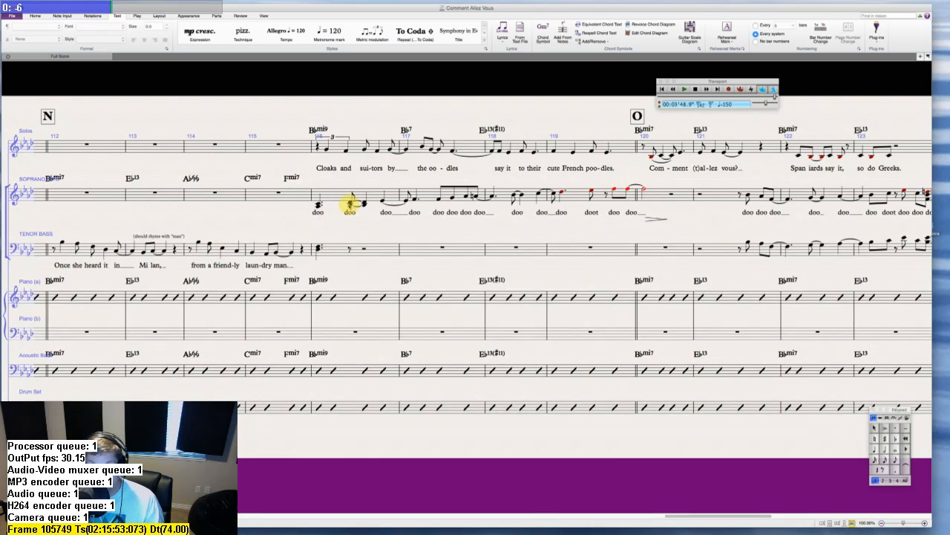
pyautogui.click(348, 250)
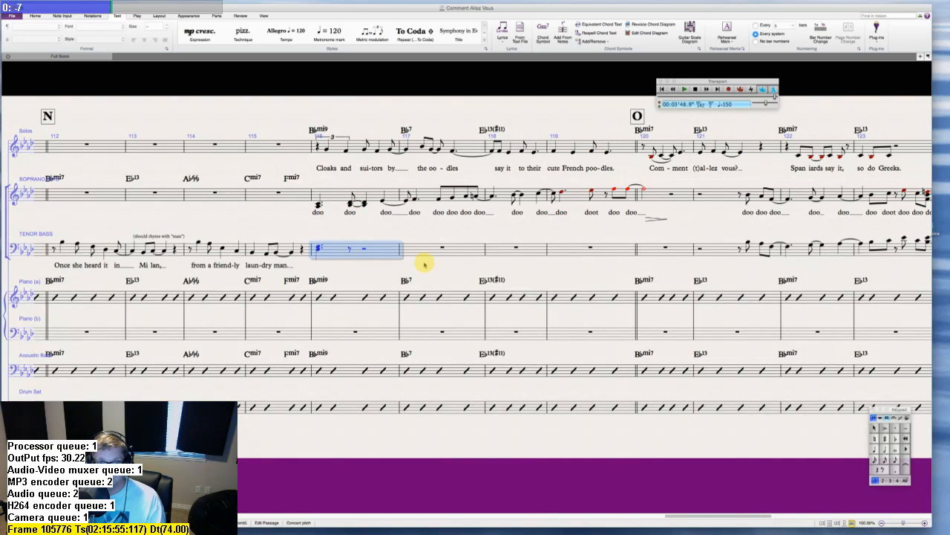
pyautogui.click(350, 250)
pyautogui.press('d')
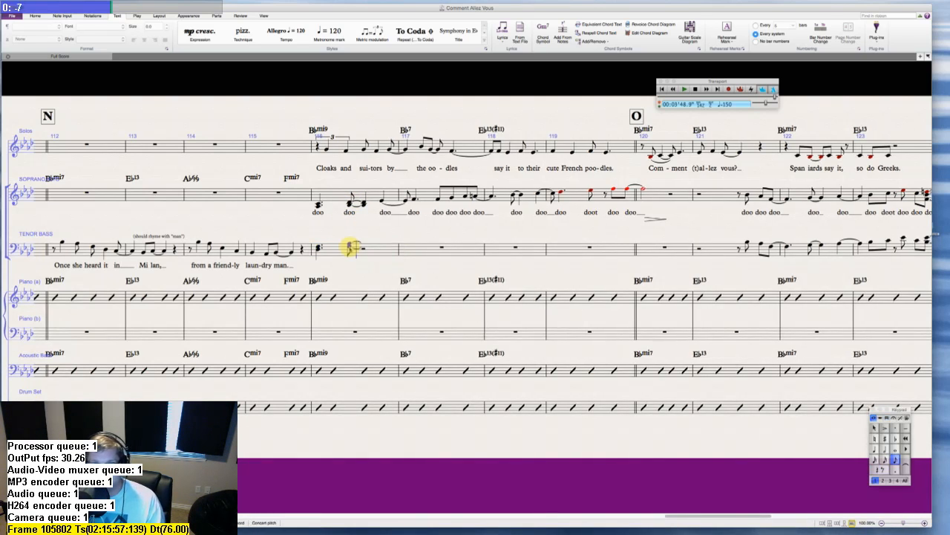
pyautogui.press('4')
pyautogui.press('Escape')
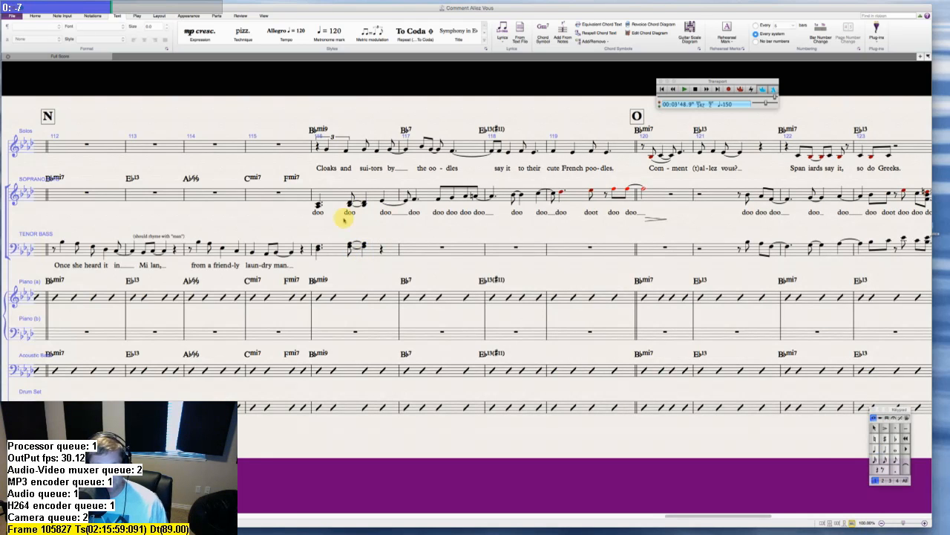
# - Enter a quarter-note chord at the end of tenor-bass bar 116, tied to an eighth-note chord in bar 117
pyautogui.moveTo(400, 231); pyautogui.dragTo(297, 224)
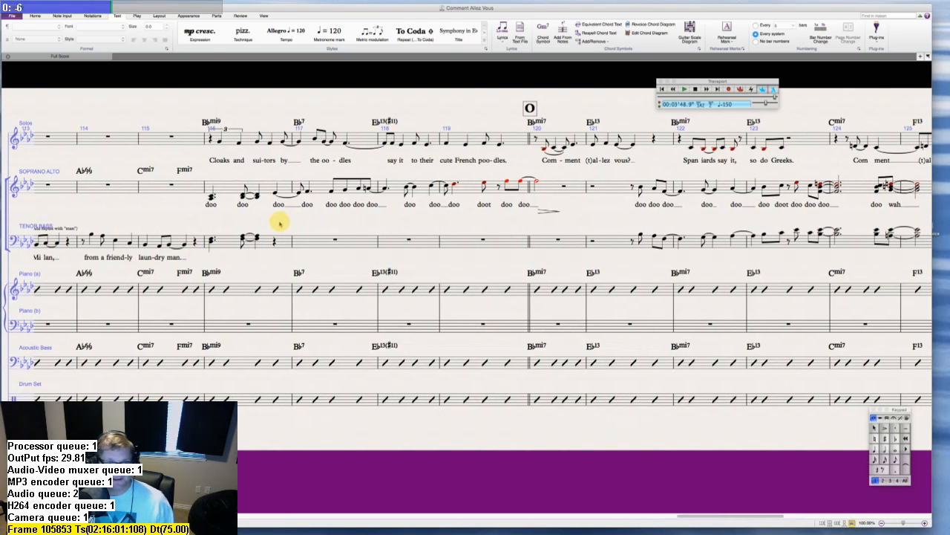
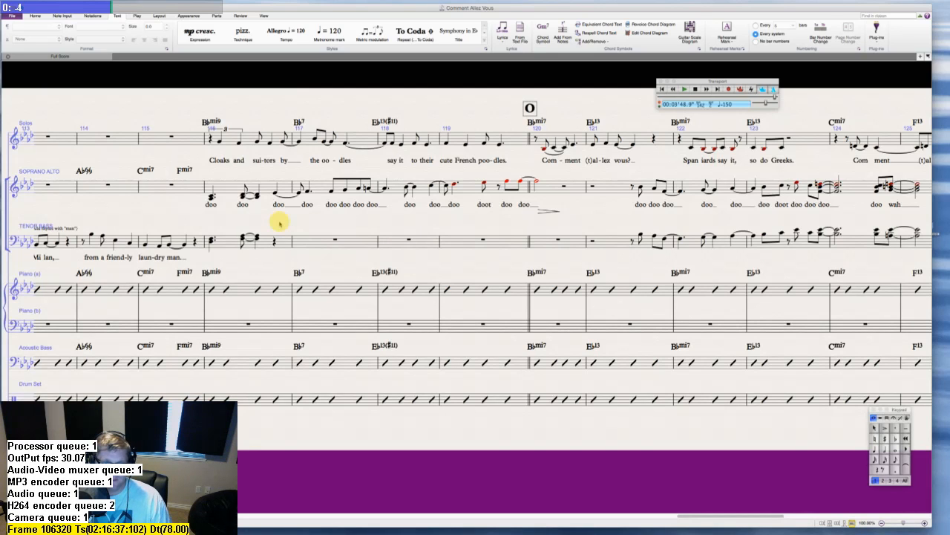
pyautogui.click(276, 239)
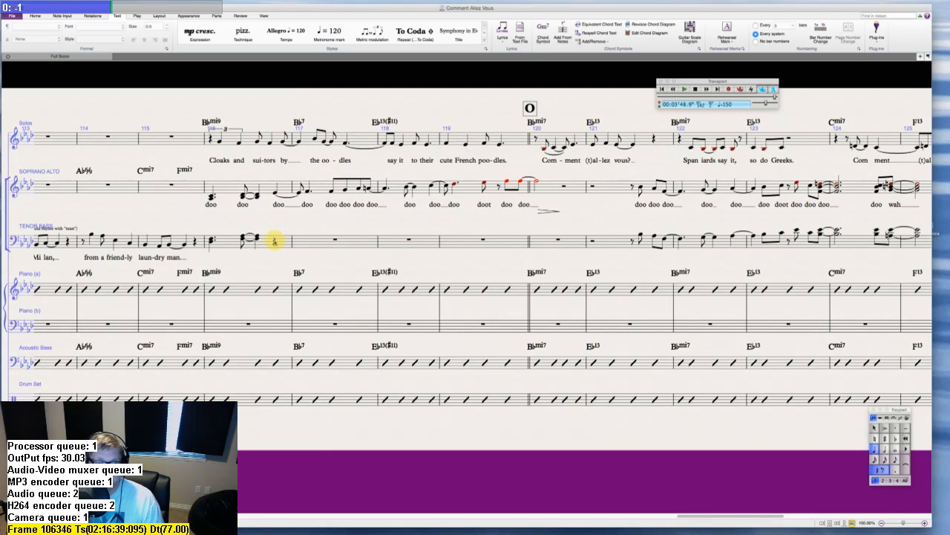
pyautogui.press('KP_3')
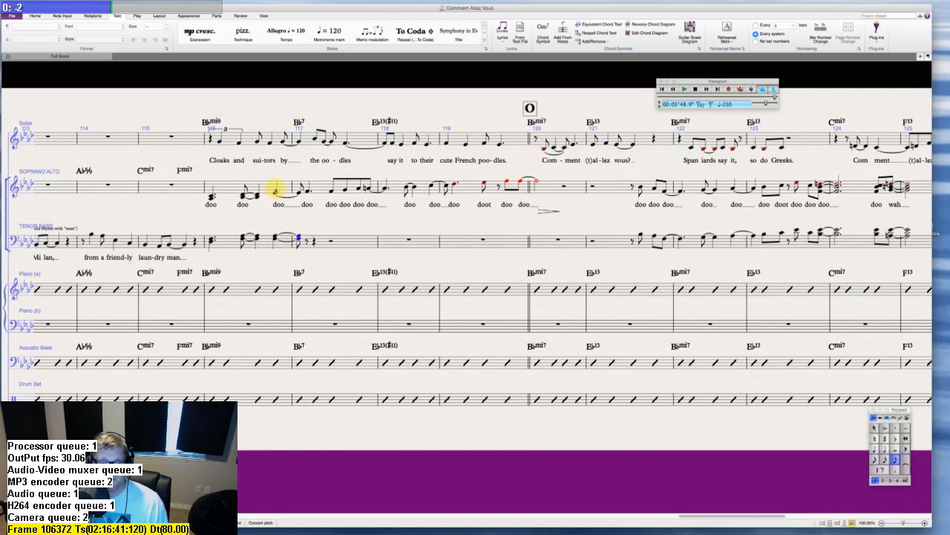
pyautogui.press('Escape')
pyautogui.press('Escape')
# - Add harmony below the soprano-alto quarter note ending bar 116 and the eighth note it is tied to in bar 117
pyautogui.click(277, 194)
pyautogui.hotkey('shift', '3')
pyautogui.press('KP_Enter')
pyautogui.press('Right')
pyautogui.hotkey('shift', '3')
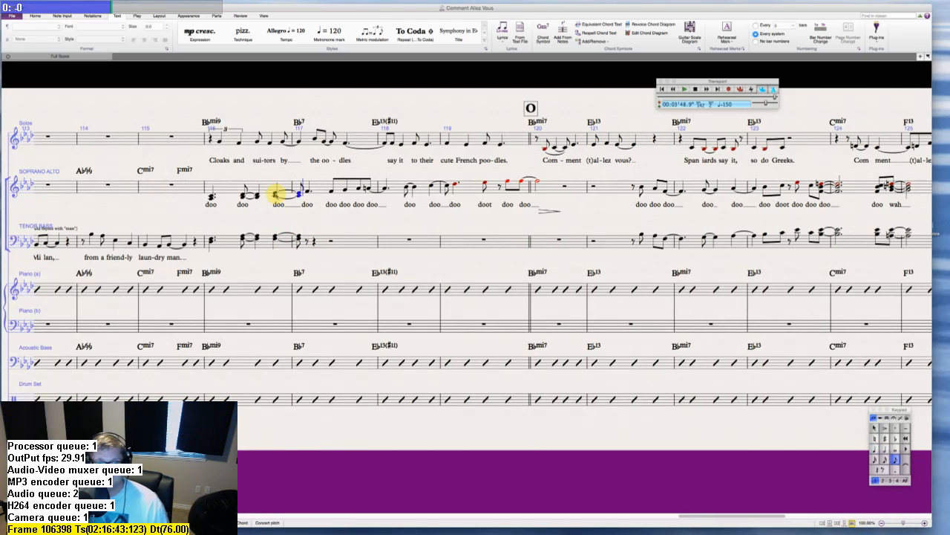
pyautogui.press('Escape')
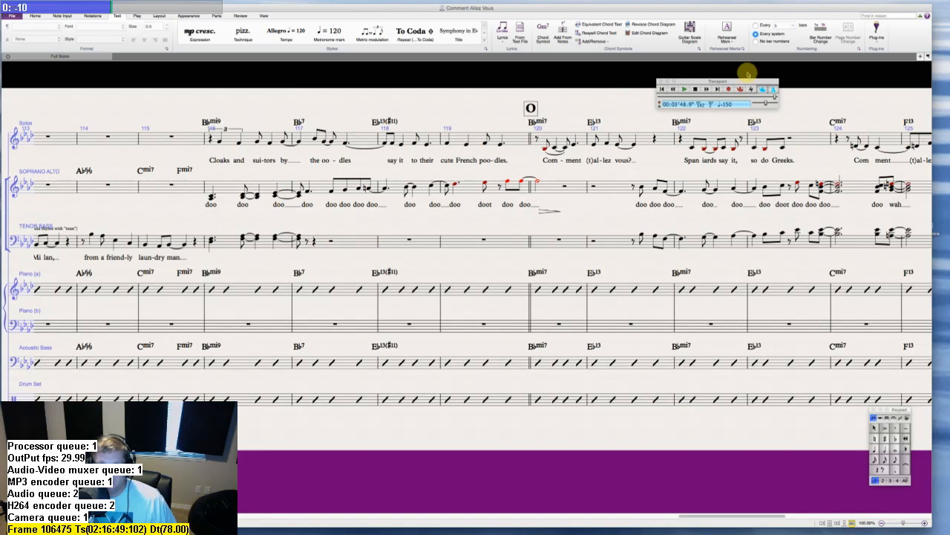
# - Delete the Bb7 chord symbol at bar 117 from the Solos, Piano and Acoustic Bass staves
pyautogui.press('super+Tab')
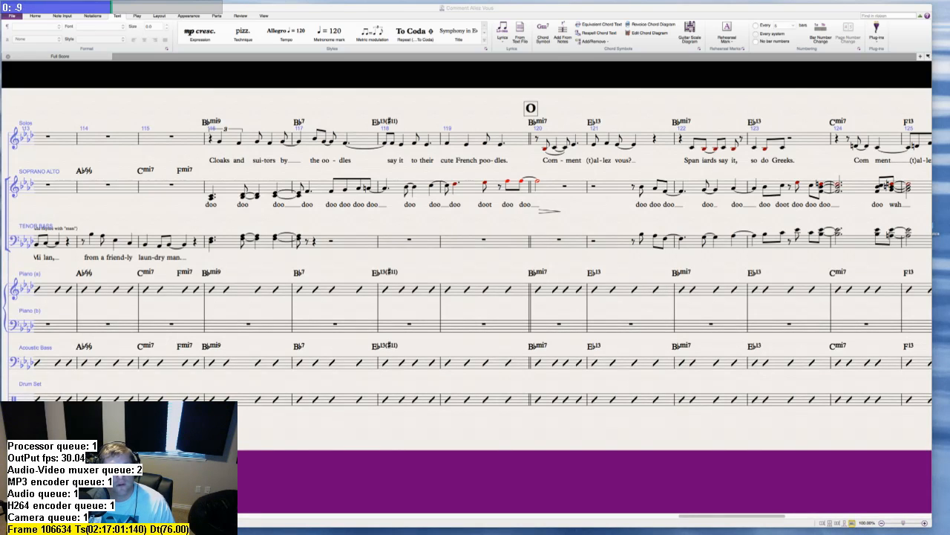
pyautogui.click(412, 214)
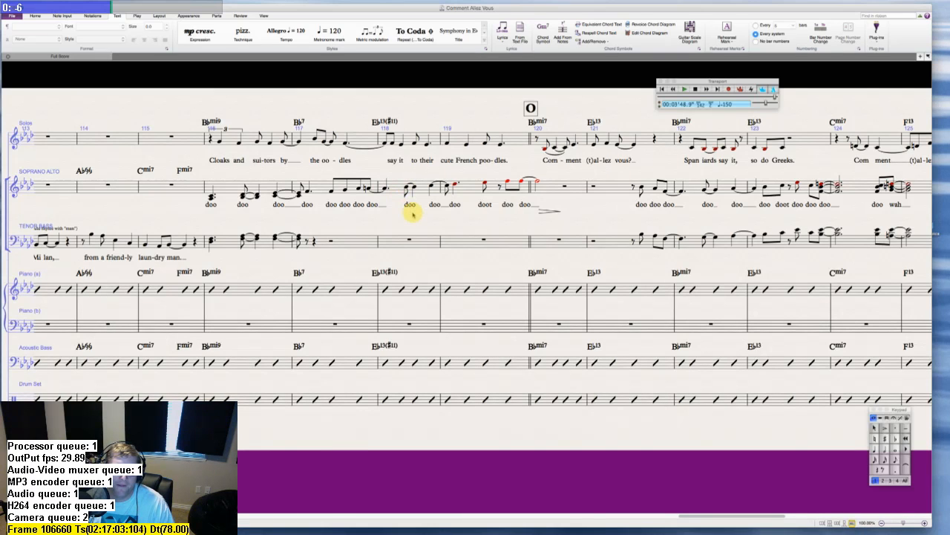
pyautogui.click(299, 122)
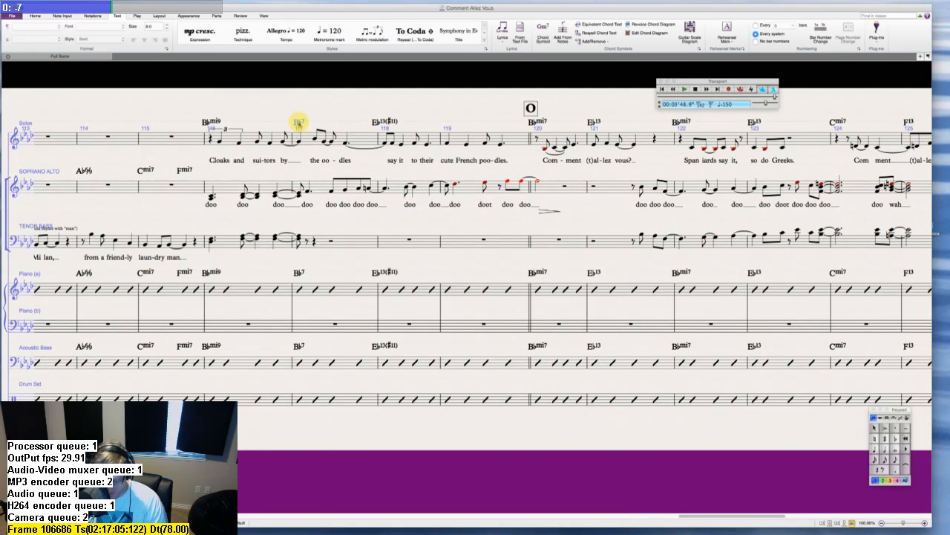
pyautogui.press('Delete')
pyautogui.click(301, 275)
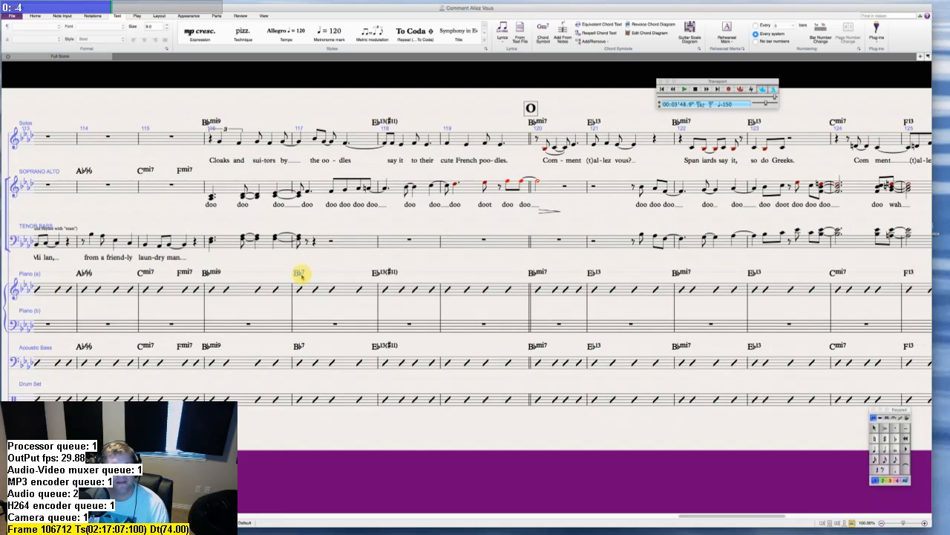
pyautogui.press('Delete')
pyautogui.click(299, 346)
pyautogui.press('Delete')
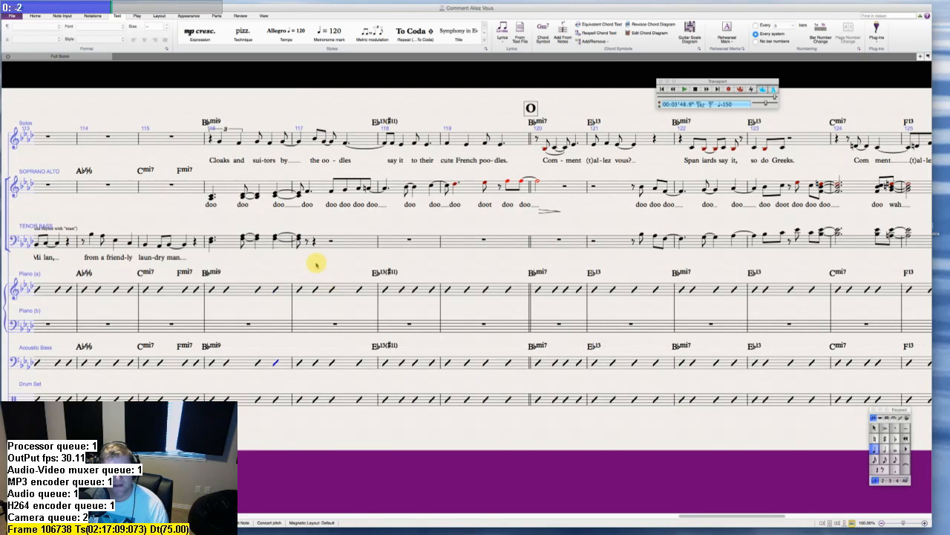
pyautogui.press('Escape')
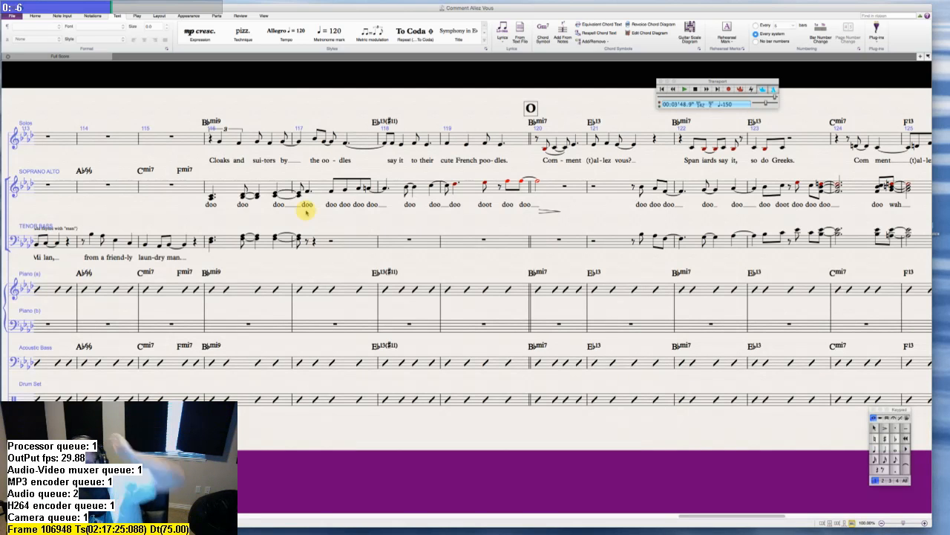
# - Examine the earlier background vocal voicings around rehearsal marks A to D, and return to the passage starting at bar 116
pyautogui.hscroll(-15, 306, 212)
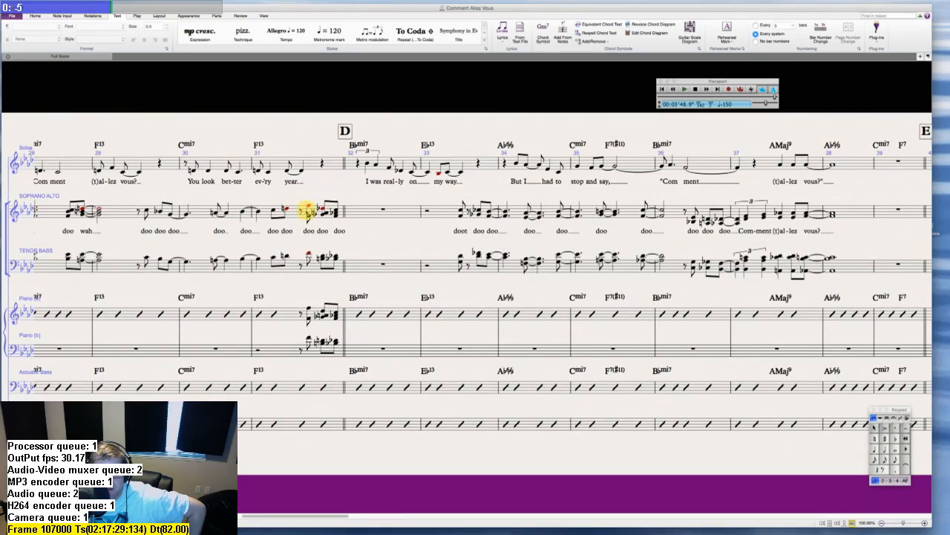
pyautogui.hscroll(-8, 306, 212)
pyautogui.hscroll(6, 306, 213)
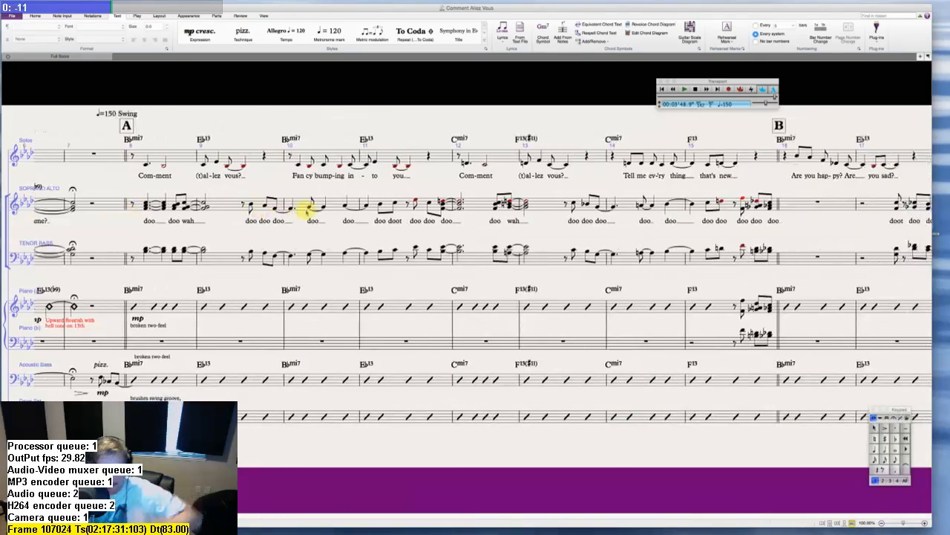
pyautogui.hscroll(2, 305, 212)
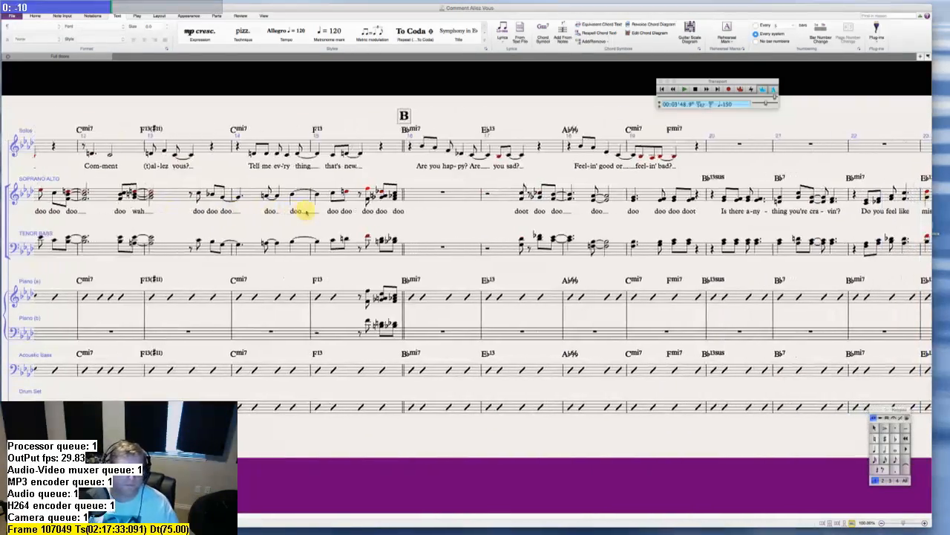
pyautogui.hscroll(4, 371, 182)
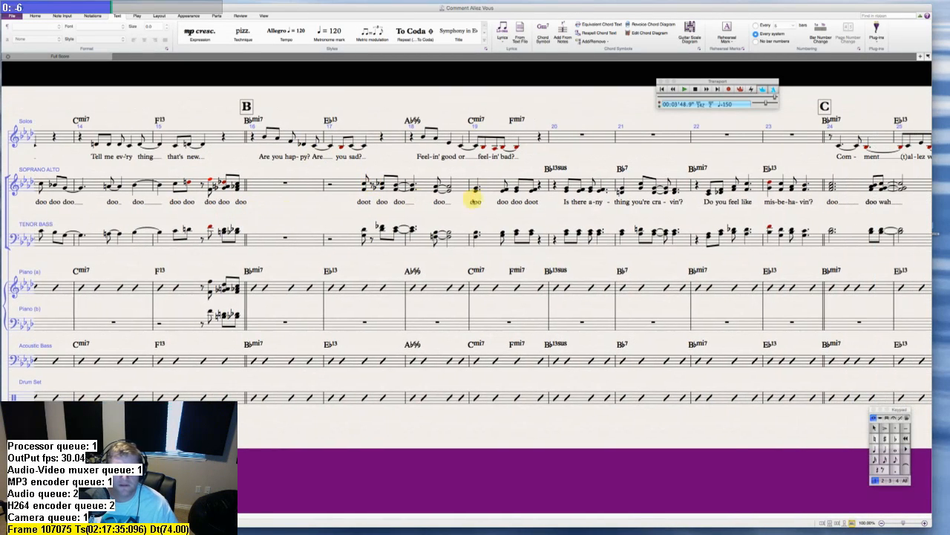
pyautogui.hscroll(3, 472, 195)
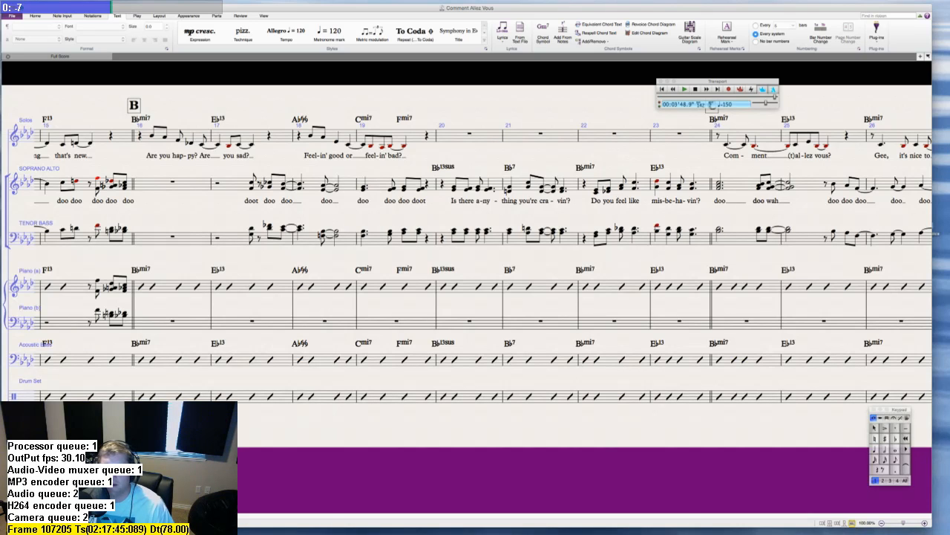
pyautogui.press('super+Tab')
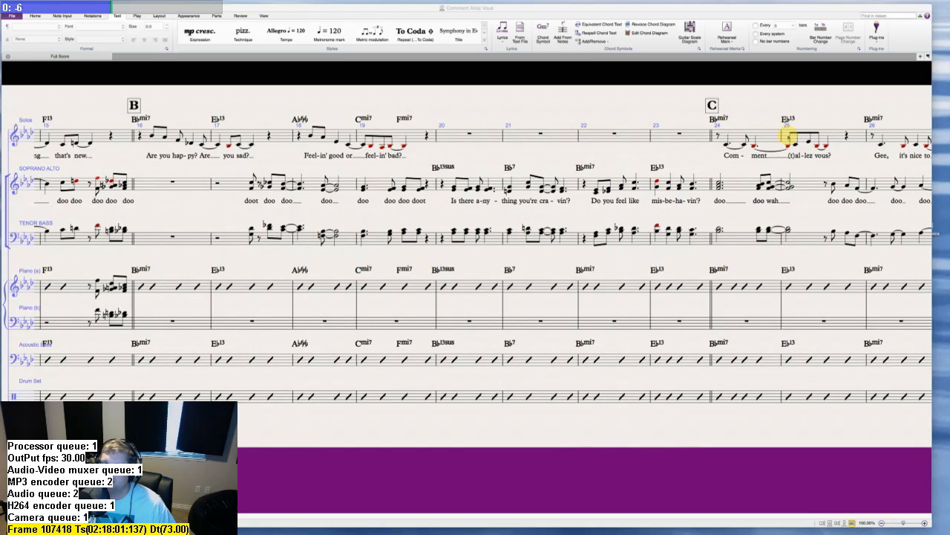
pyautogui.click(552, 277)
pyautogui.hscroll(20, 553, 277)
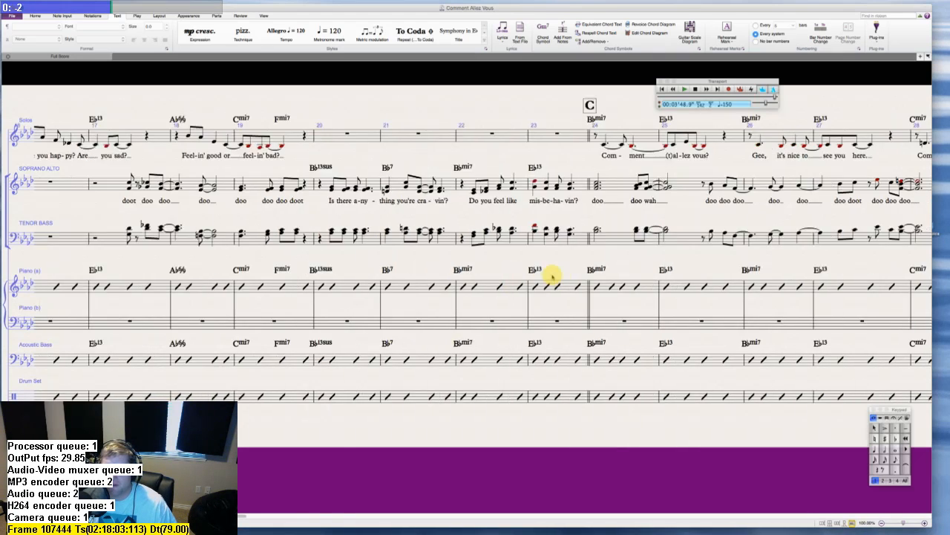
pyautogui.hscroll(-5, 553, 277)
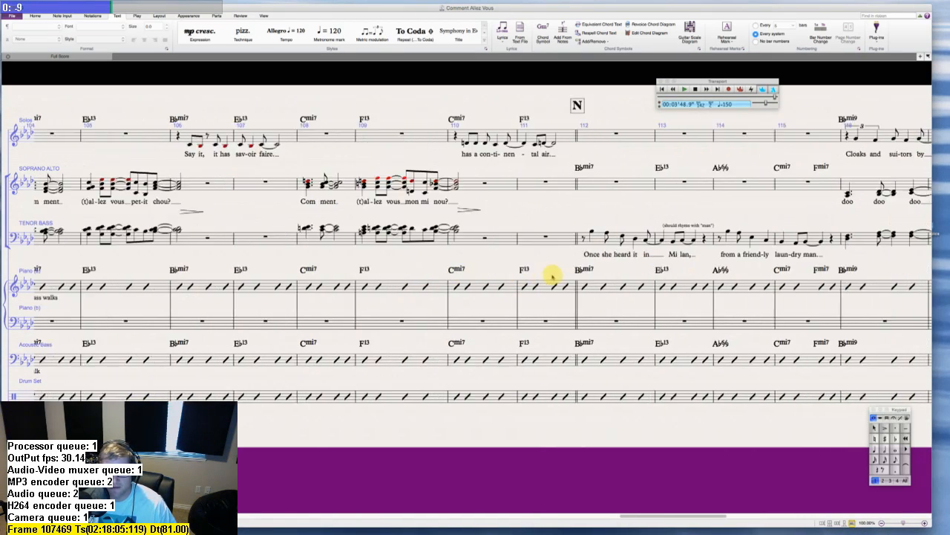
pyautogui.hscroll(4, 552, 277)
pyautogui.hscroll(10, 552, 277)
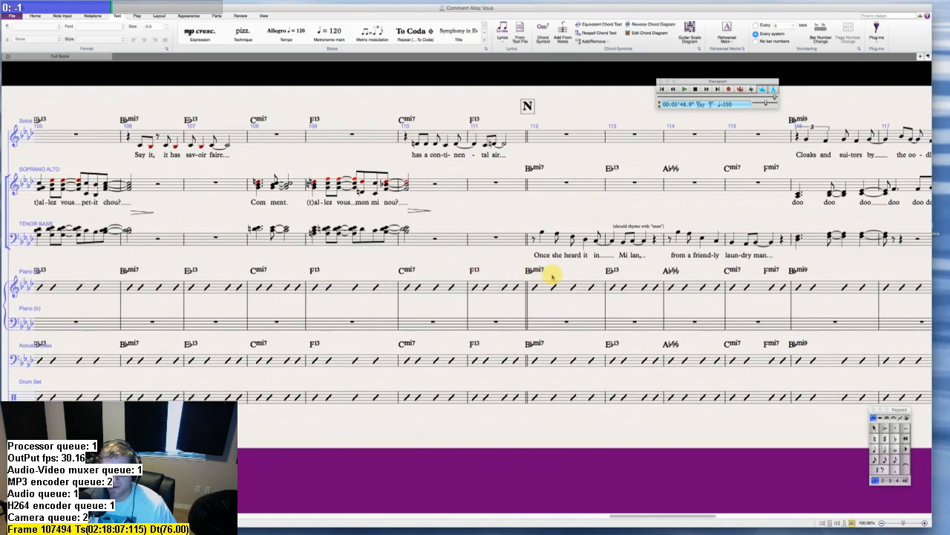
pyautogui.hscroll(-5, 333, 225)
pyautogui.scroll(1, 333, 225)
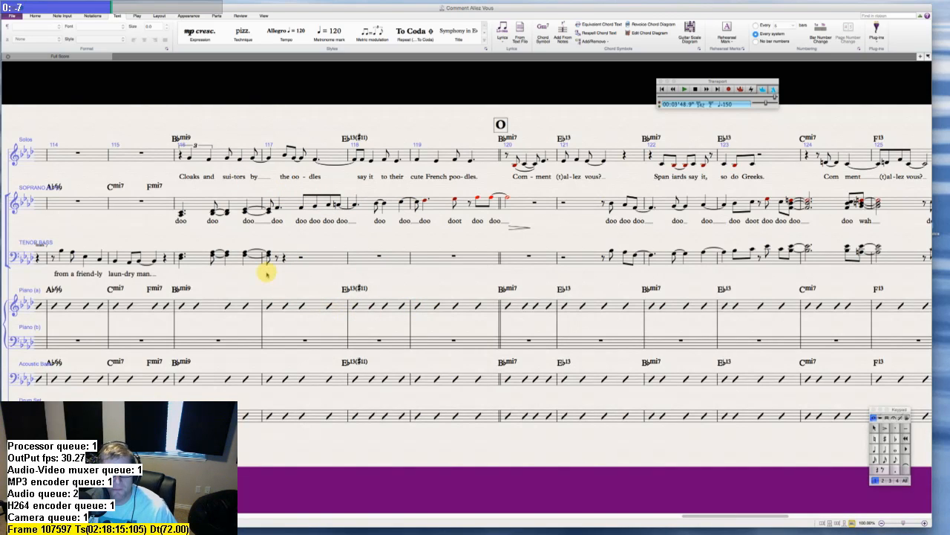
# - Harmonize the dotted quarter note in soprano-alto bar 117 and enter a dotted-quarter chord below it in the tenor-bass staff
pyautogui.hscroll(-2, 268, 270)
pyautogui.hscroll(1, 266, 272)
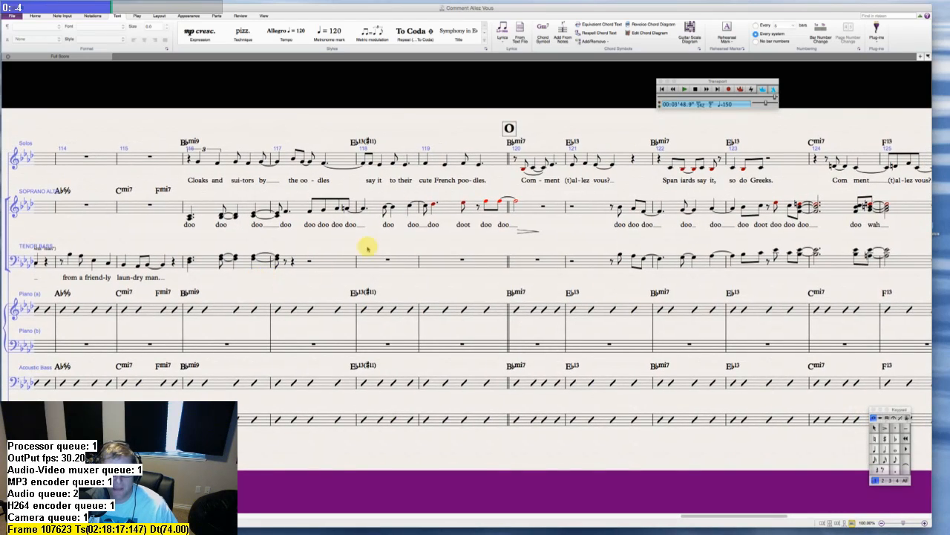
pyautogui.hscroll(1, 295, 282)
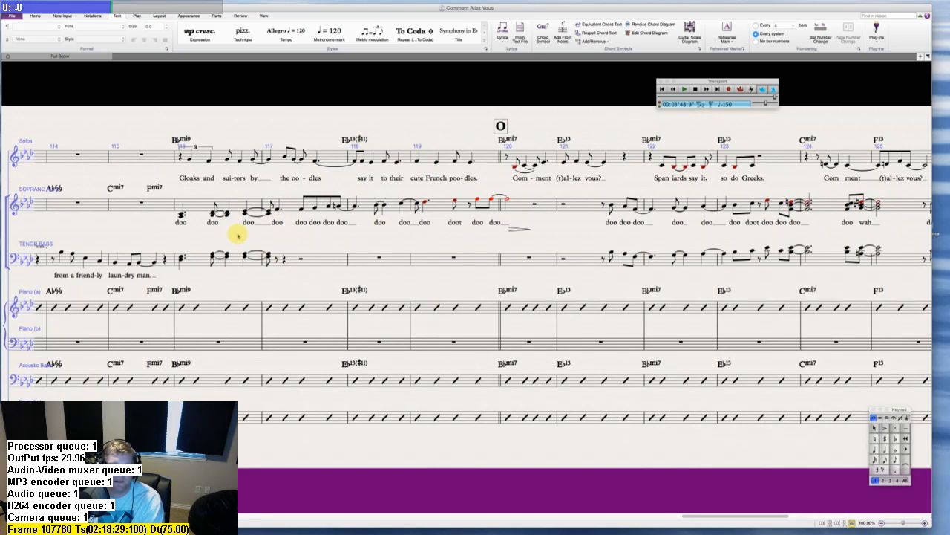
pyautogui.click(277, 211)
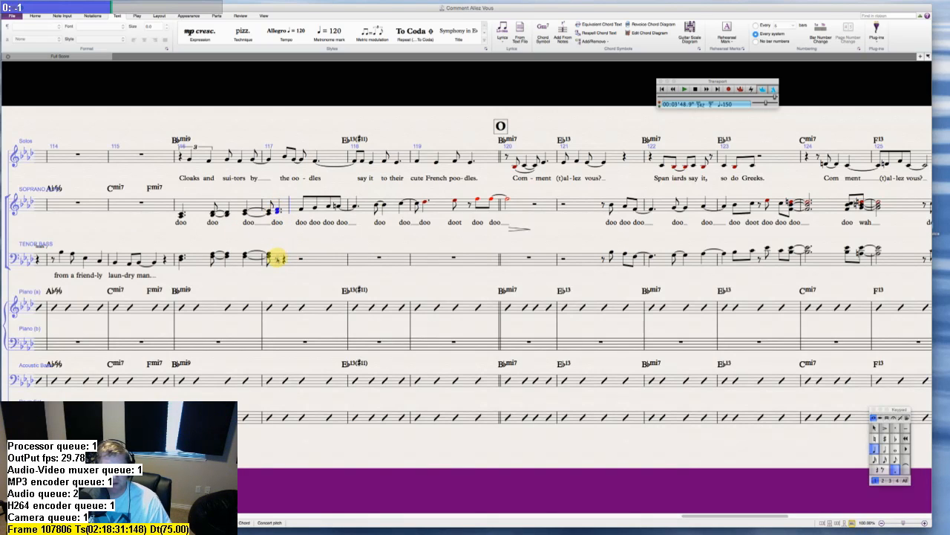
pyautogui.press('Escape')
pyautogui.press('super+v')
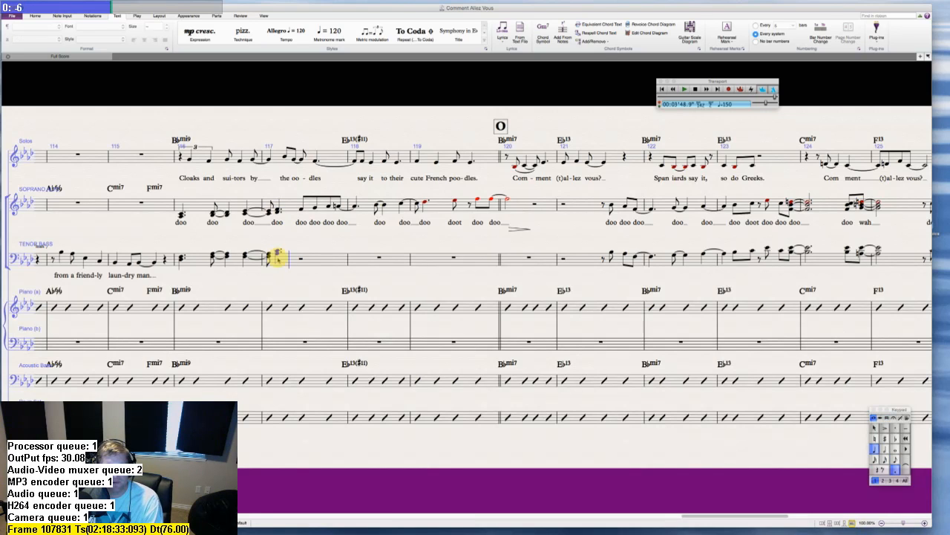
# - Add harmony below the soprano-alto eighth note ending bar 117 and the dotted quarter note it is tied to in bar 118
pyautogui.press('Escape')
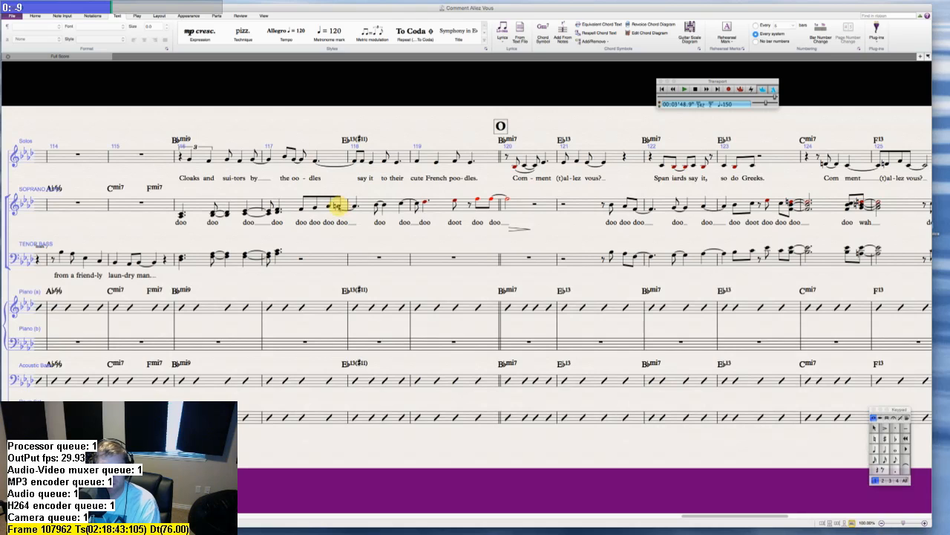
pyautogui.click(338, 205)
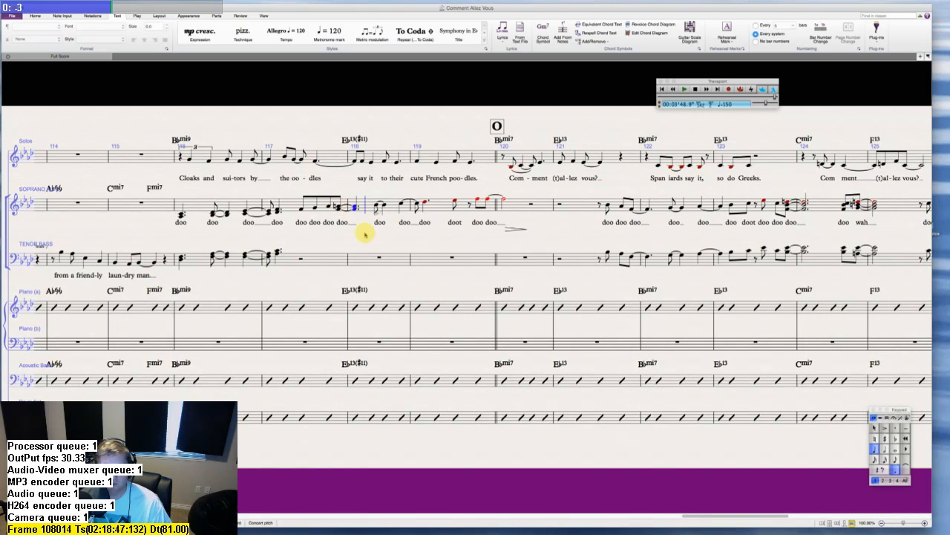
pyautogui.click(337, 241)
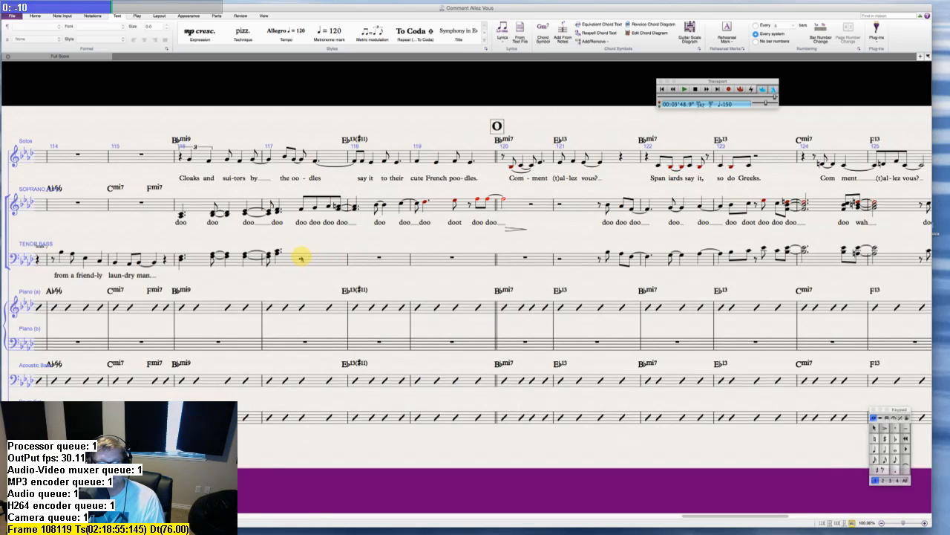
# - Enter an eighth-note chord at the end of tenor-bass bar 117, tied to a dotted-quarter chord starting bar 118
pyautogui.click(302, 258)
pyautogui.click(302, 257)
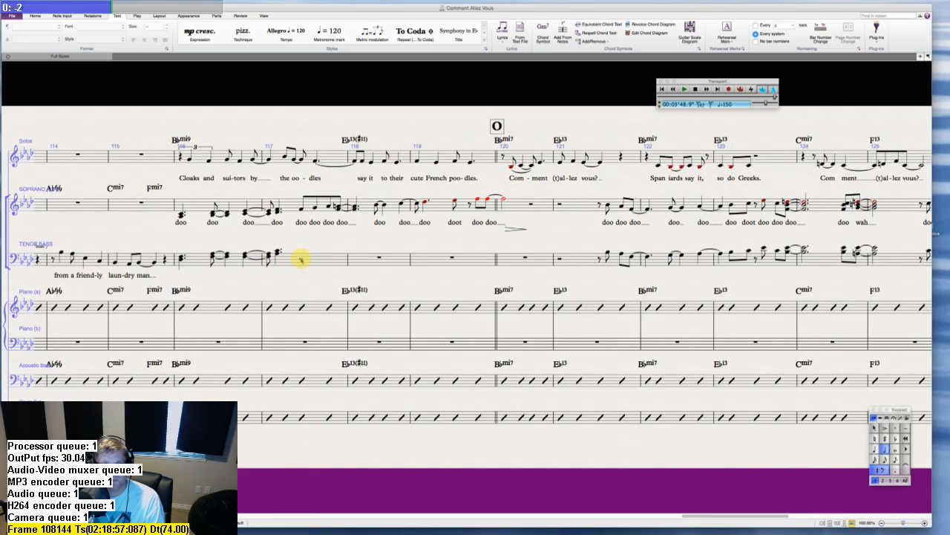
pyautogui.press('4')
pyautogui.press('0')
pyautogui.press('3')
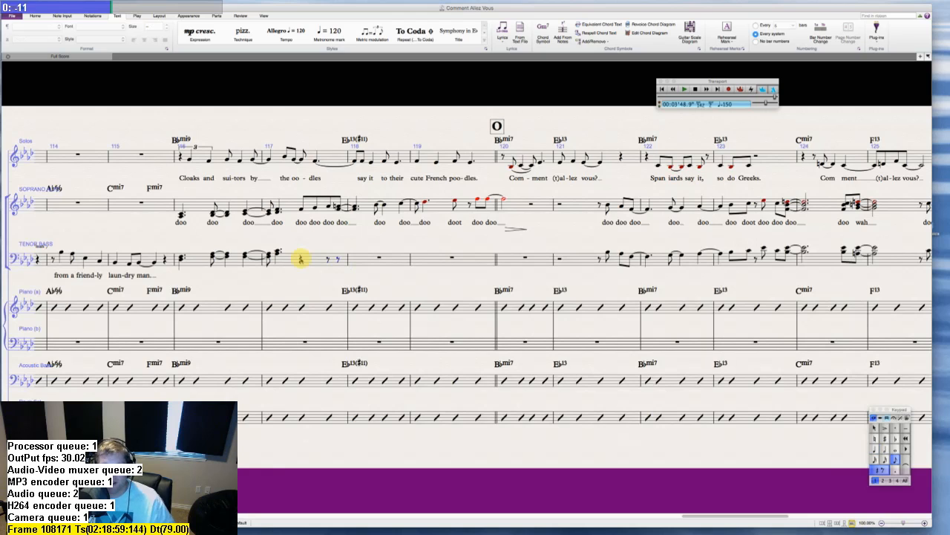
pyautogui.press('Return')
pyautogui.press('4')
pyautogui.press('.')
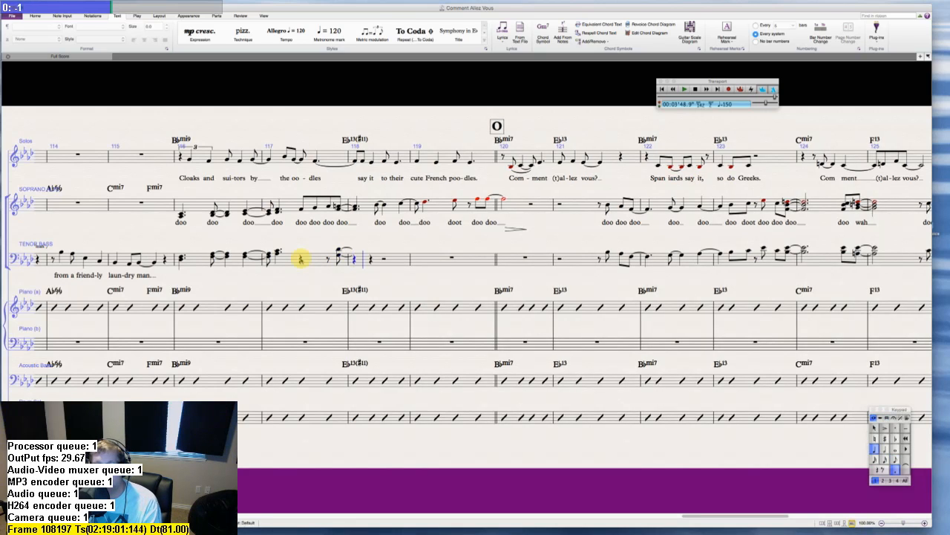
pyautogui.press('Left')
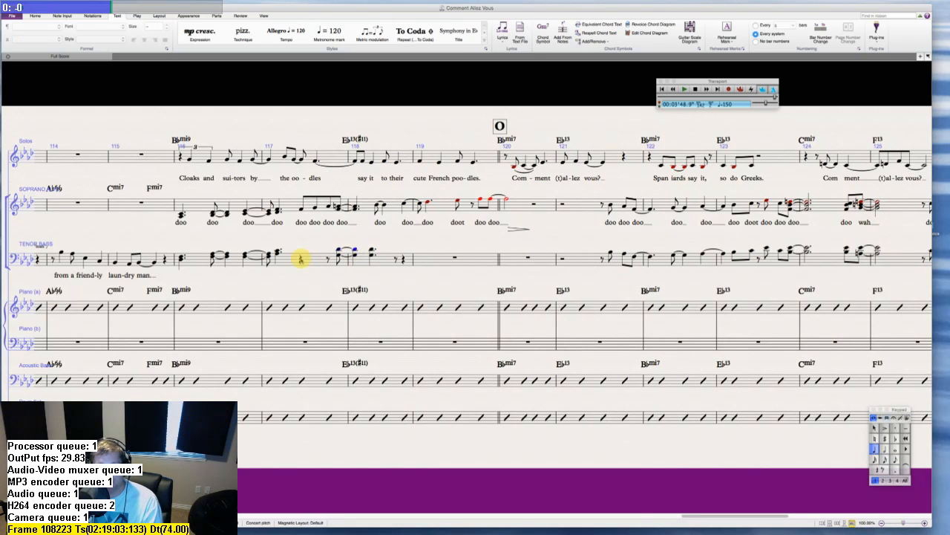
pyautogui.press('.')
pyautogui.press('Escape')
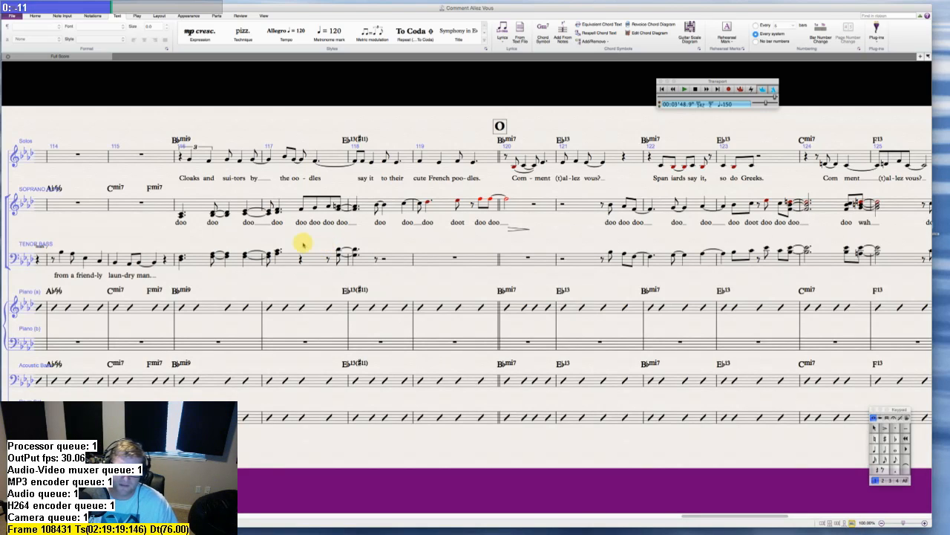
# - Harmonize the remaining beamed eighth notes in the second half of soprano-alto bar 117
pyautogui.hscroll(1, 299, 239)
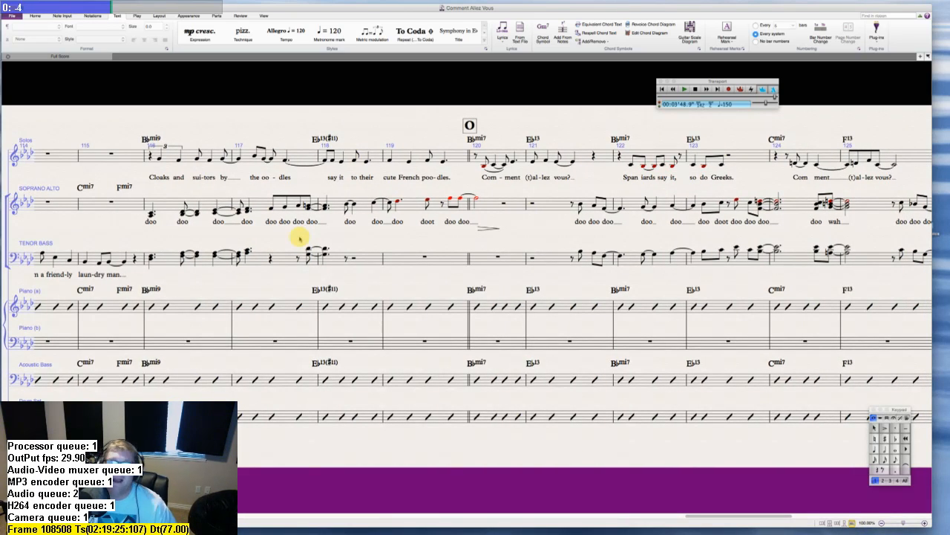
pyautogui.hscroll(-1, 299, 238)
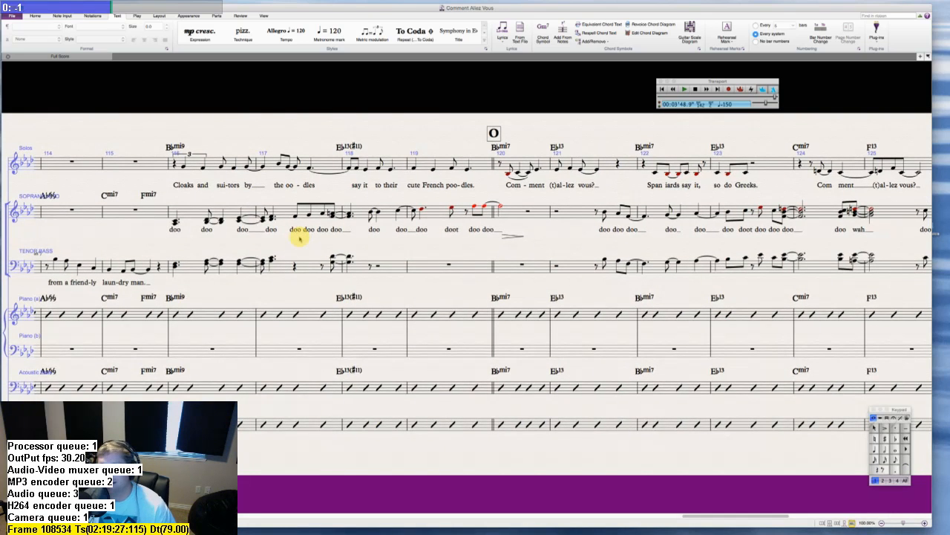
pyautogui.hscroll(-2, 299, 238)
pyautogui.hscroll(1, 300, 238)
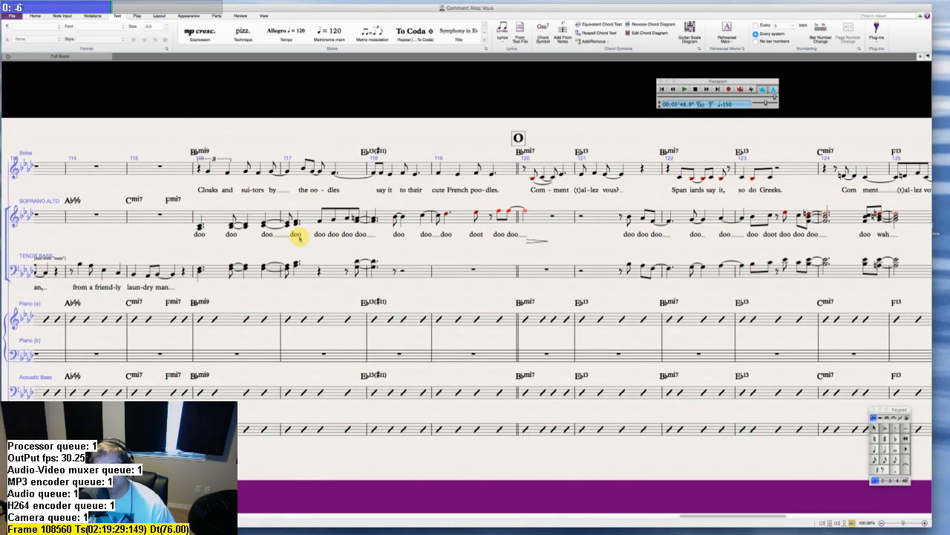
pyautogui.hscroll(-1, 299, 238)
pyautogui.hscroll(3, 299, 238)
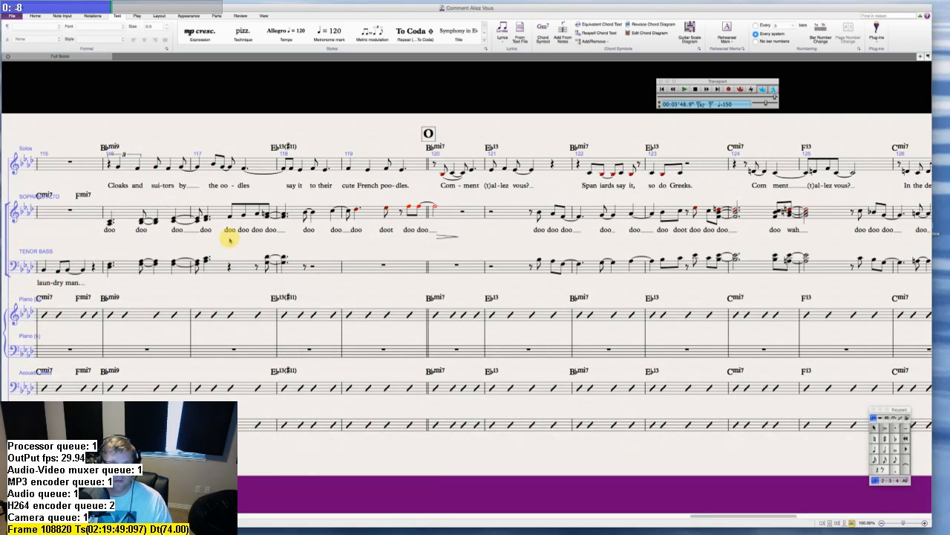
pyautogui.click(232, 215)
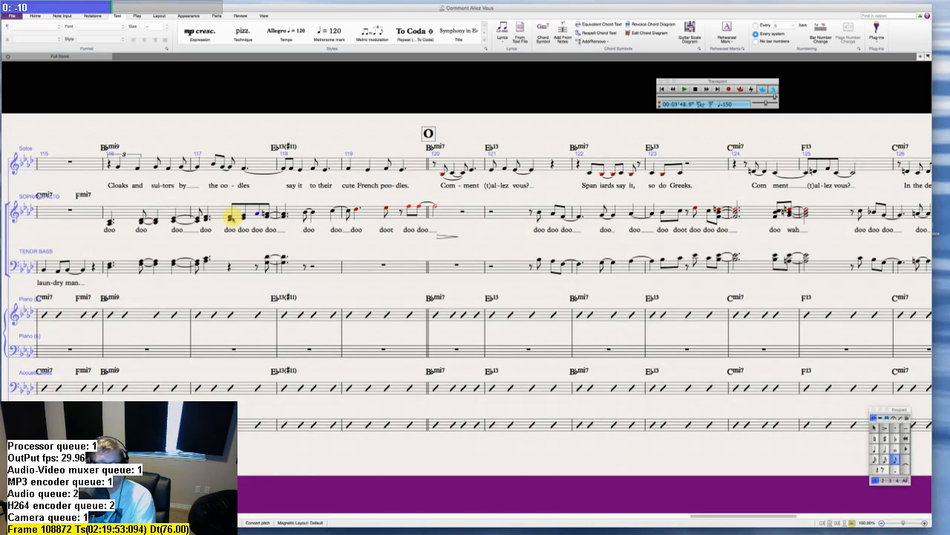
pyautogui.press('Right')
pyautogui.press('Escape')
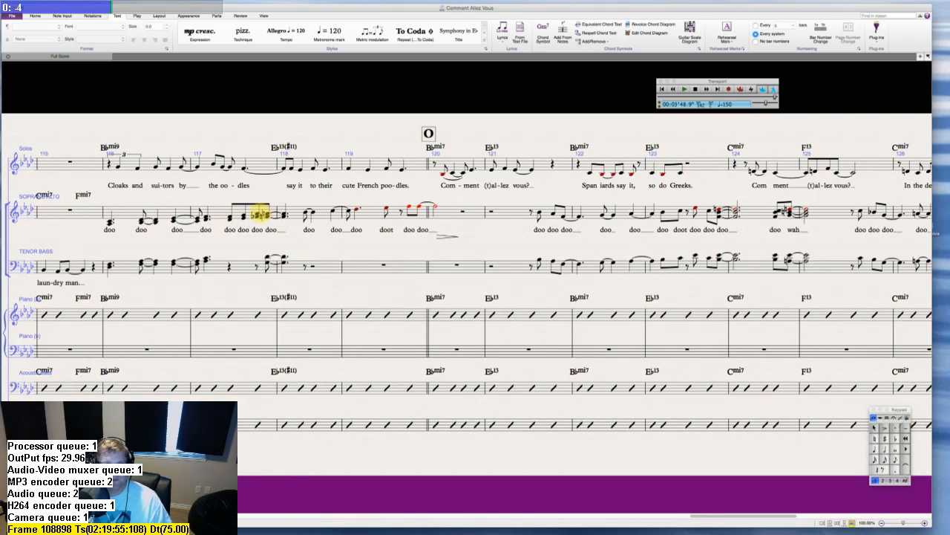
# - Replace the tenor-bass rests in the second half of bar 117 with three eighth-note chords matching the soprano-alto rhythm
pyautogui.click(256, 263)
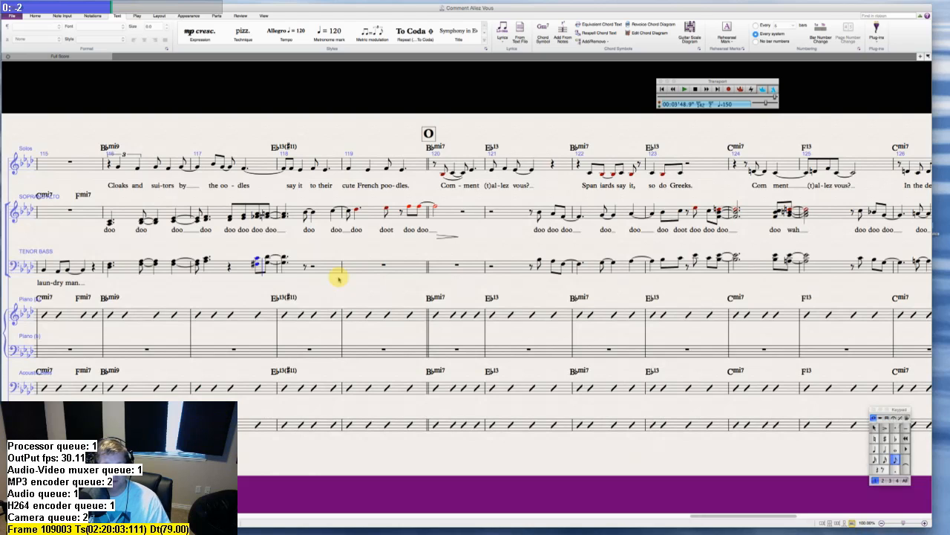
pyautogui.press('Escape')
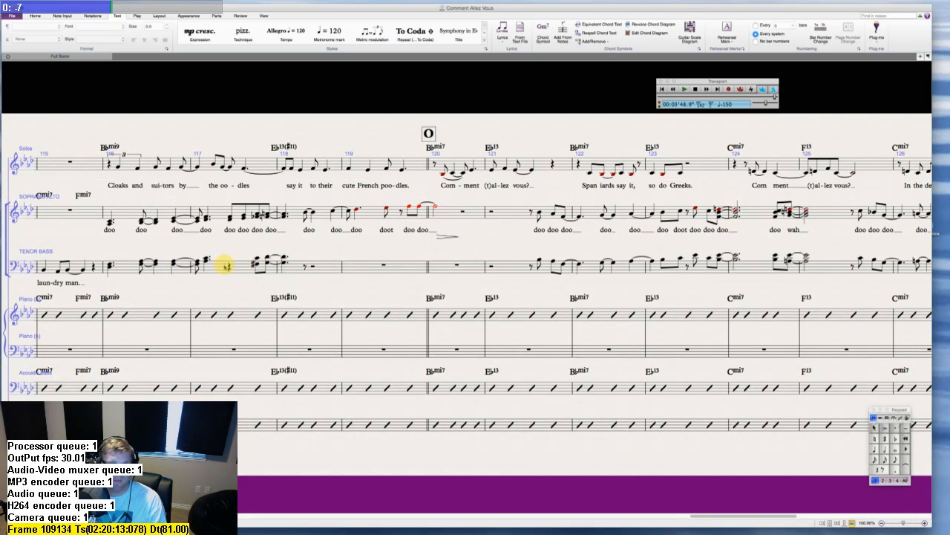
pyautogui.click(229, 268)
pyautogui.press('3')
pyautogui.press('n')
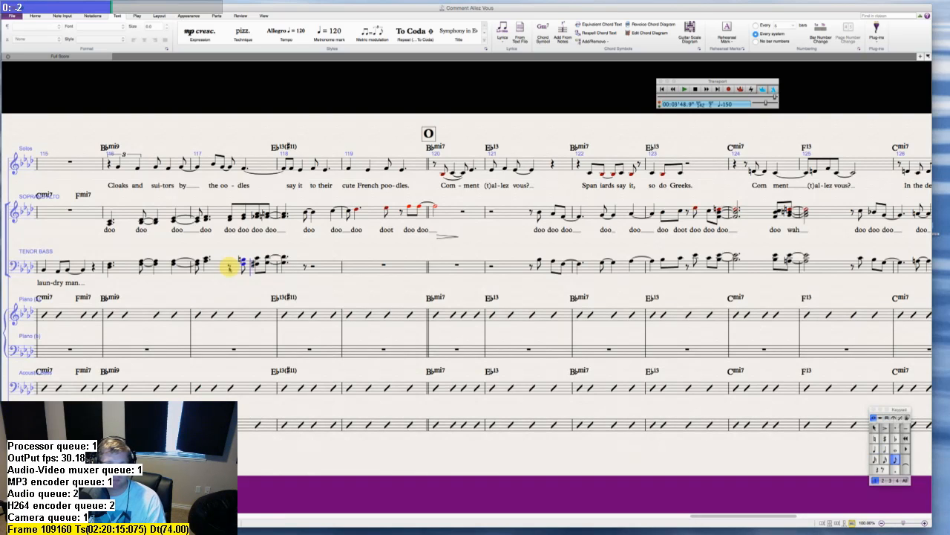
pyautogui.press('Escape')
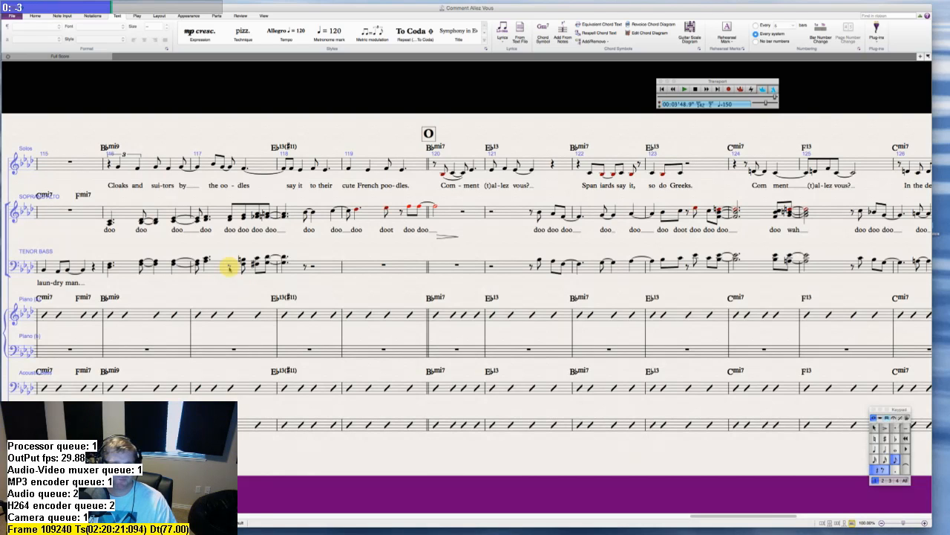
pyautogui.press('Escape')
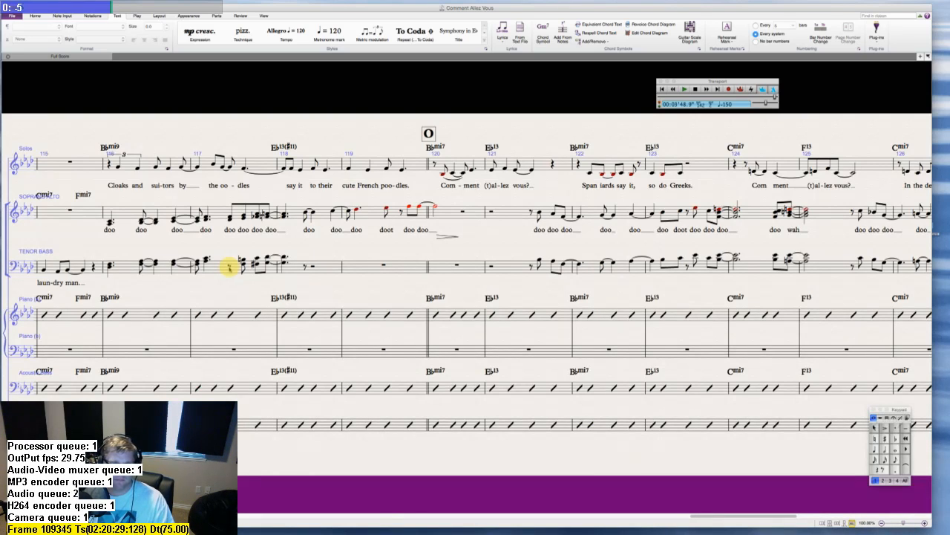
pyautogui.moveTo(228, 268); pyautogui.dragTo(270, 275)
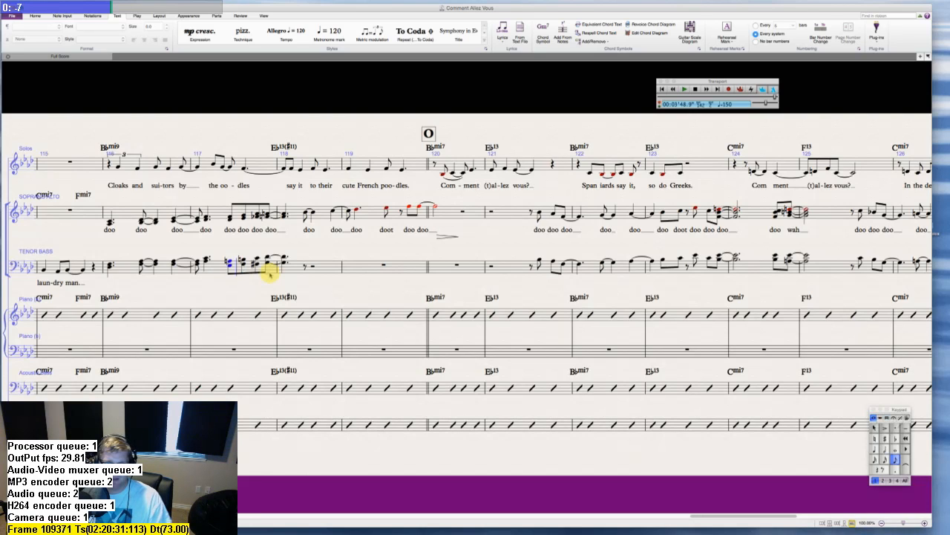
pyautogui.press('Escape')
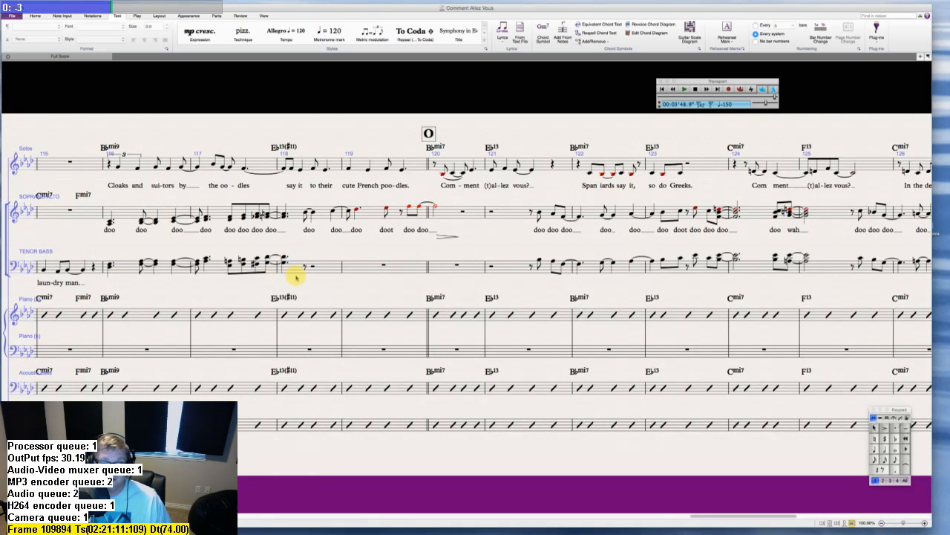
# - Examine the background vocal voicings in bars 116 to 118 and the passage leading up to rehearsal mark O
pyautogui.hscroll(2, 321, 290)
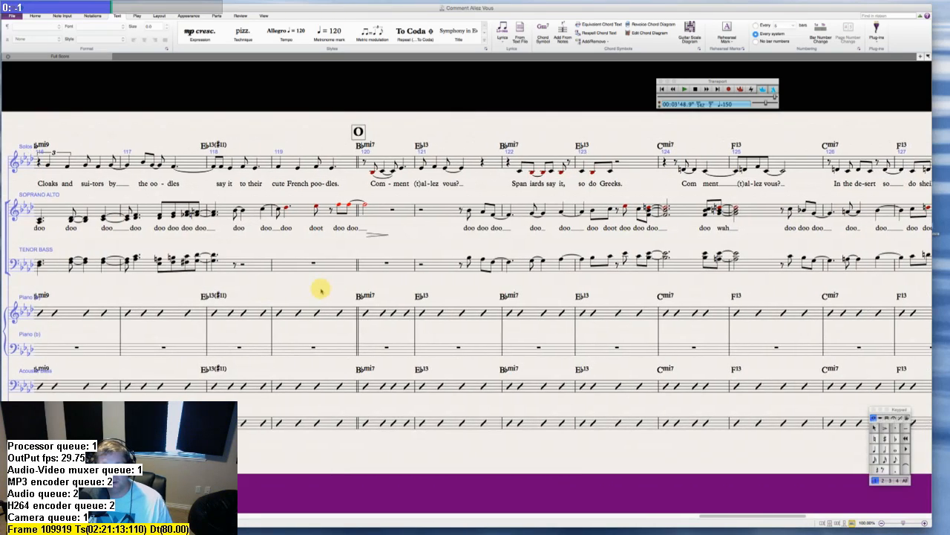
pyautogui.hscroll(-5, 321, 290)
pyautogui.hscroll(1, 321, 290)
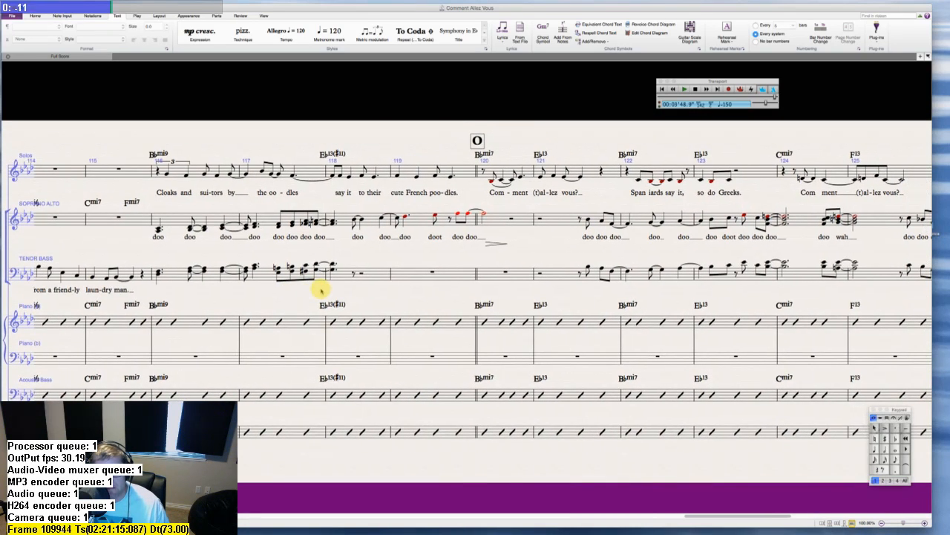
pyautogui.hscroll(1, 321, 290)
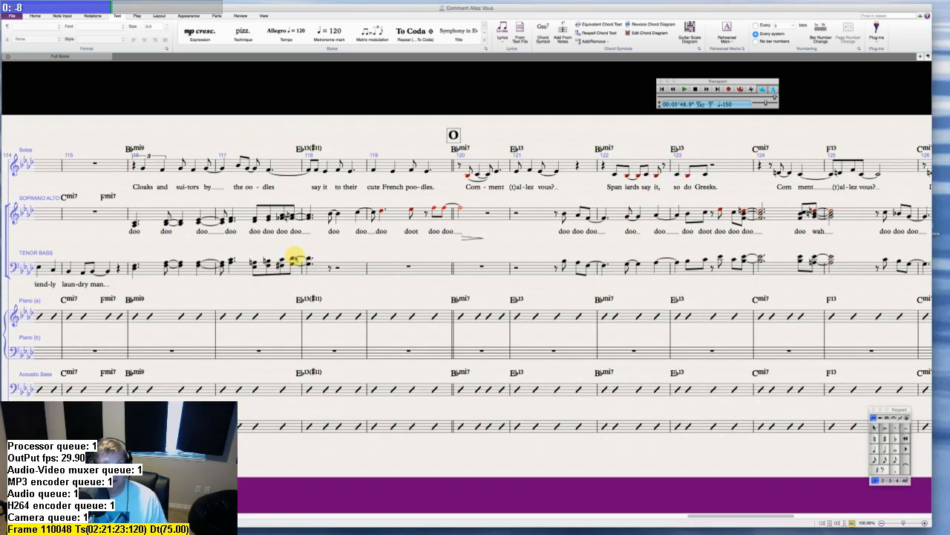
pyautogui.hscroll(2, 358, 287)
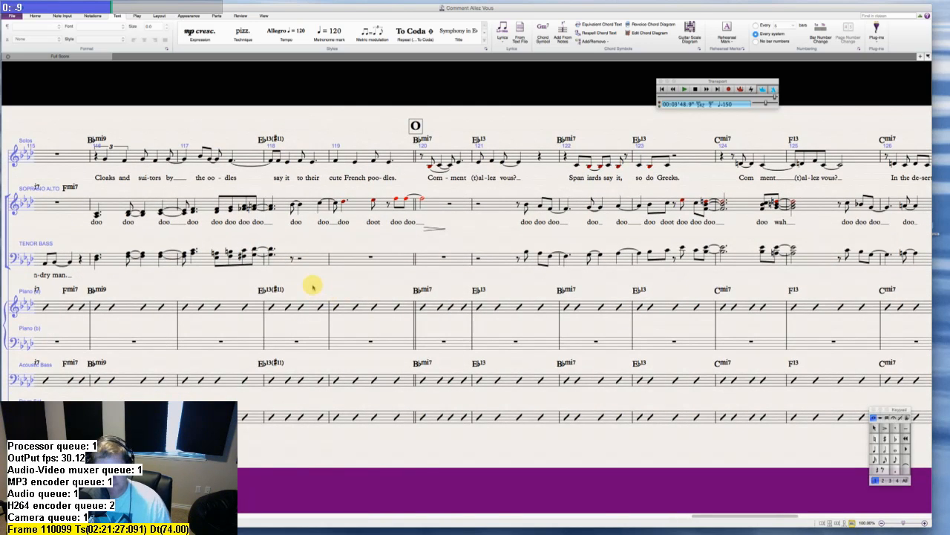
pyautogui.scroll(-1, 312, 285)
pyautogui.hscroll(2, 313, 287)
pyautogui.scroll(2, 313, 287)
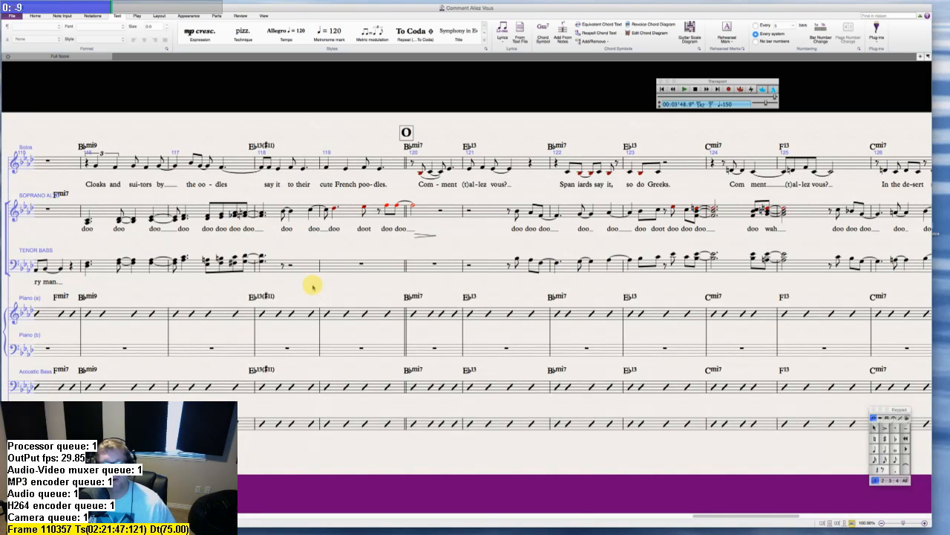
pyautogui.moveTo(313, 287); pyautogui.dragTo(334, 305)
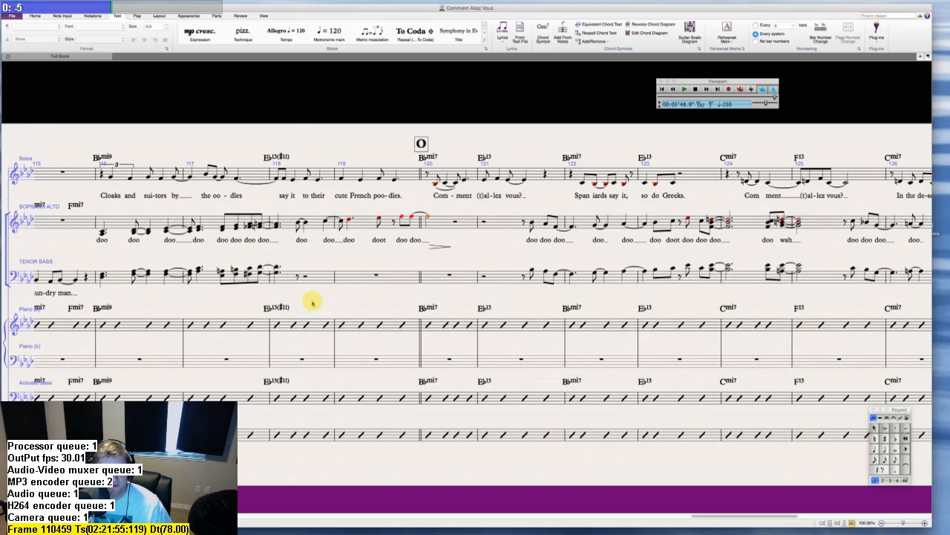
pyautogui.hscroll(1, 313, 303)
pyautogui.hscroll(-1, 313, 303)
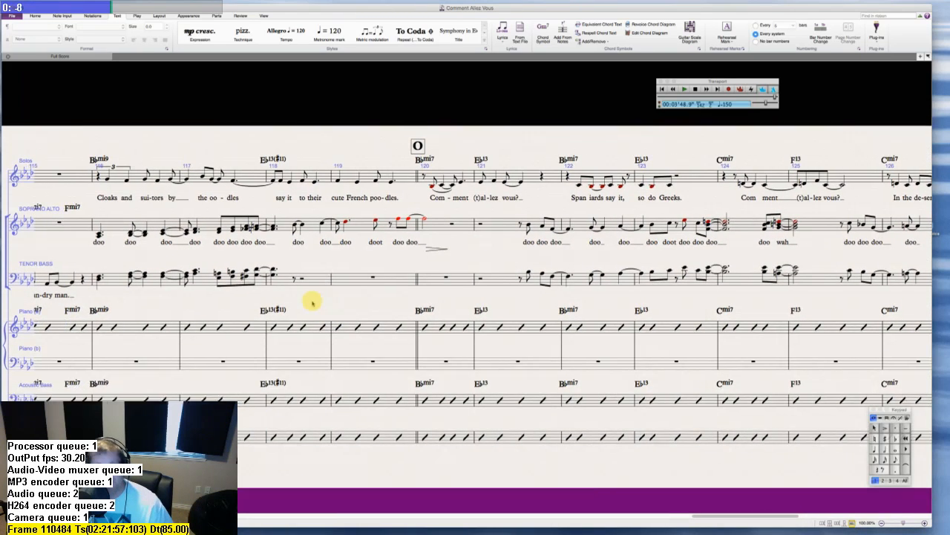
pyautogui.scroll(1, 313, 303)
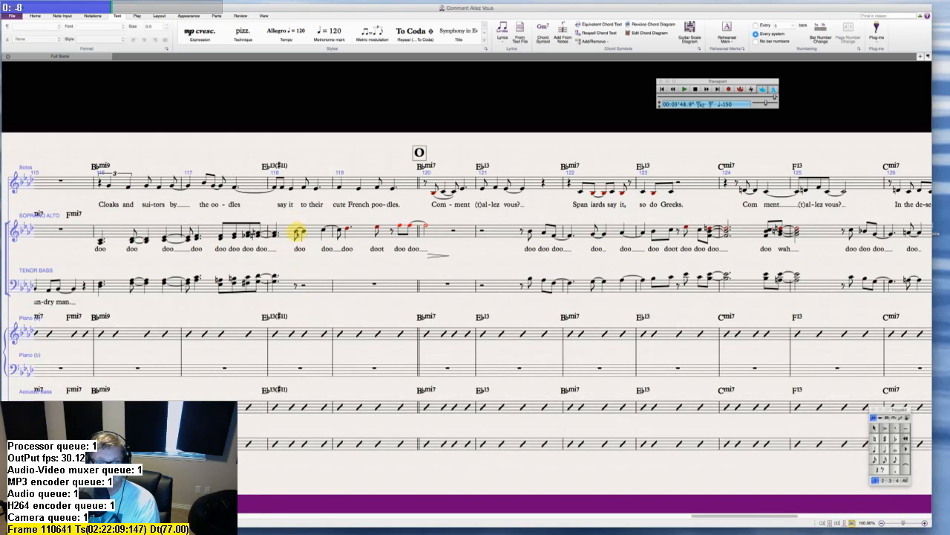
# - Add harmony below the soprano-alto eighth note and the following quarter note in the middle of bar 118
pyautogui.click(297, 232)
pyautogui.hotkey('shift', '3')
pyautogui.press('Right')
pyautogui.hotkey('shift', '3')
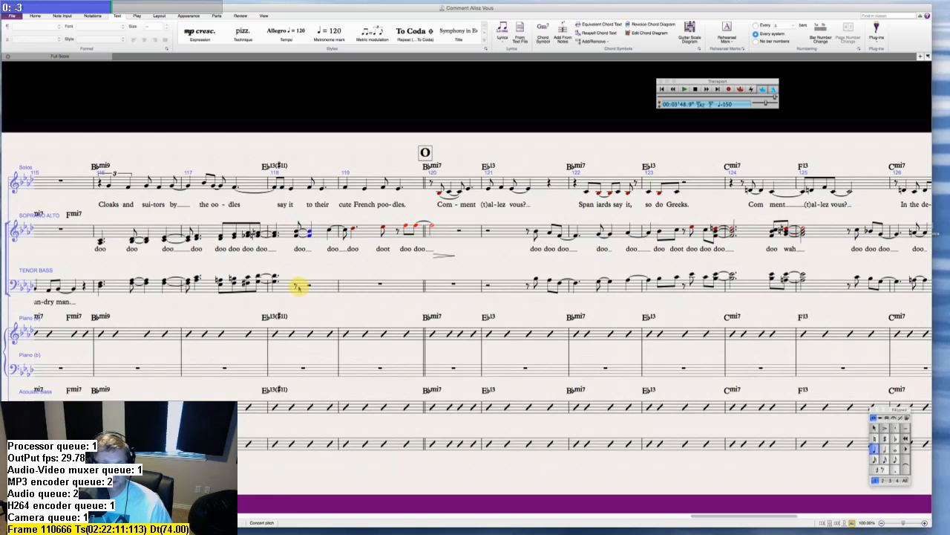
# - Enter an eighth-note chord and a quarter-note chord in tenor-bass bar 118, following its opening dotted-quarter chord
pyautogui.click(297, 286)
pyautogui.press('KP_Enter')
pyautogui.press('4')
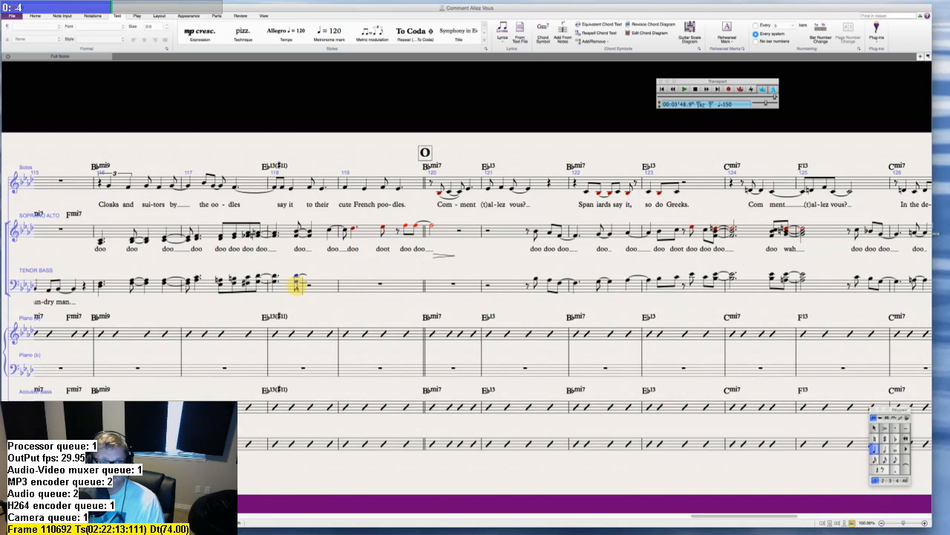
pyautogui.press('Escape')
pyautogui.press('Escape')
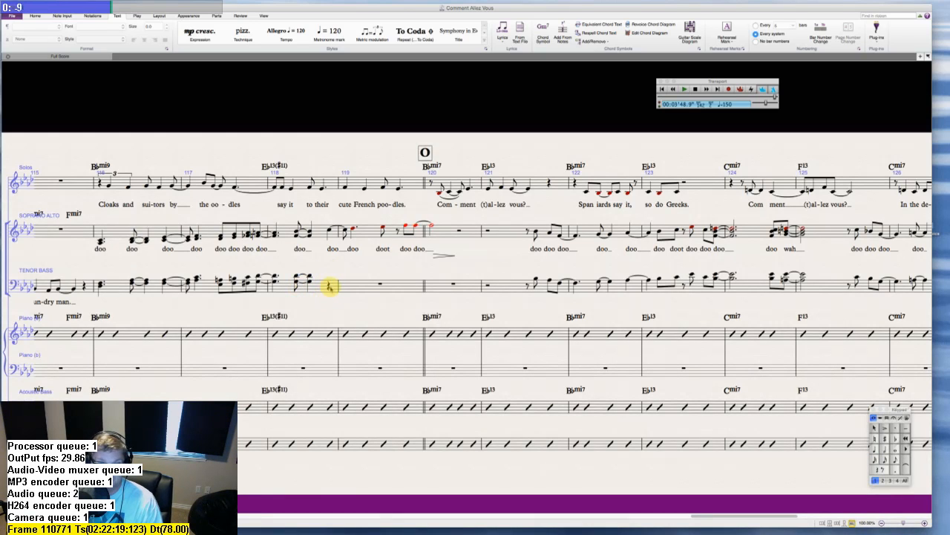
# - Enter a quarter-note chord on the last beat of tenor-bass bar 118, tied to an eighth-note chord in bar 119
pyautogui.click(329, 286)
pyautogui.press('KP_Enter')
pyautogui.press('3')
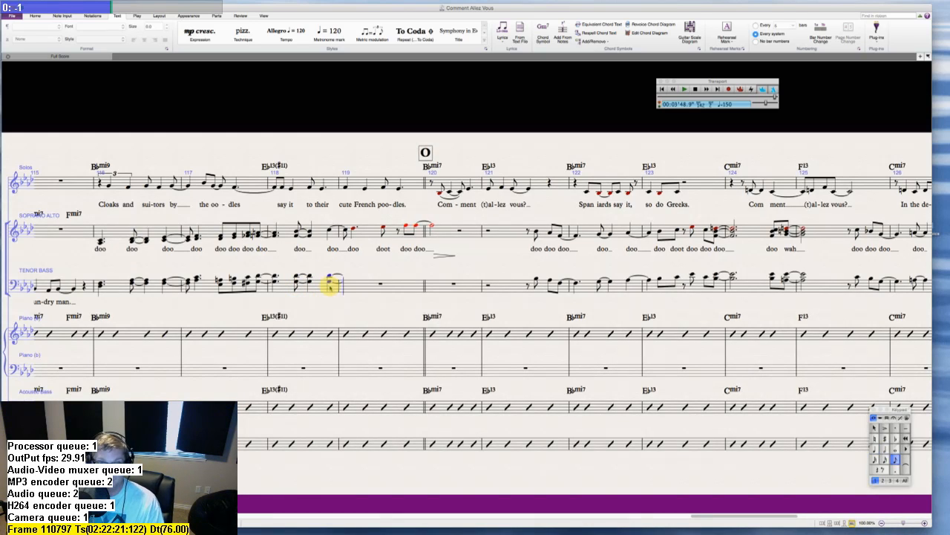
pyautogui.press('Escape')
pyautogui.press('Escape')
# - Harmonize the soprano-alto quarter note ending bar 118 and the eighth note it is tied to in bar 119
pyautogui.click(333, 231)
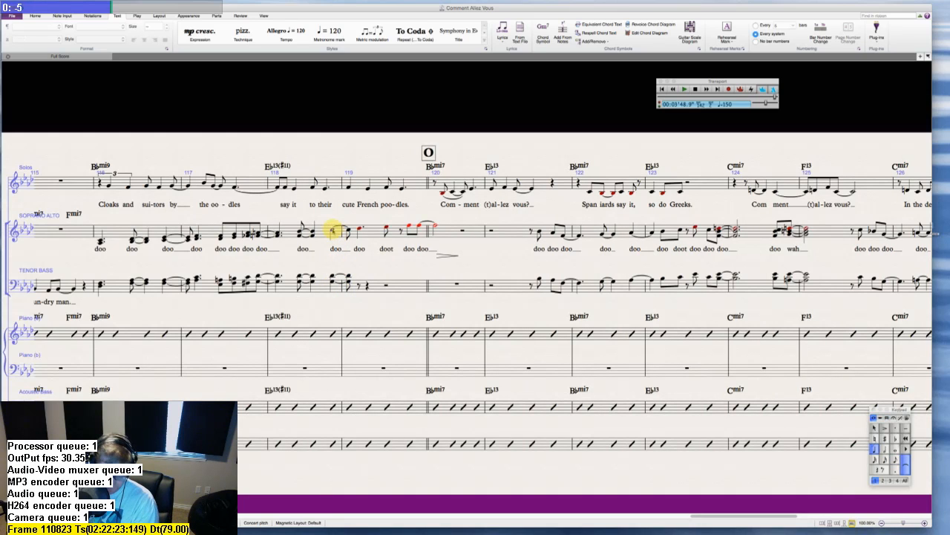
pyautogui.press('Right')
pyautogui.press('Escape')
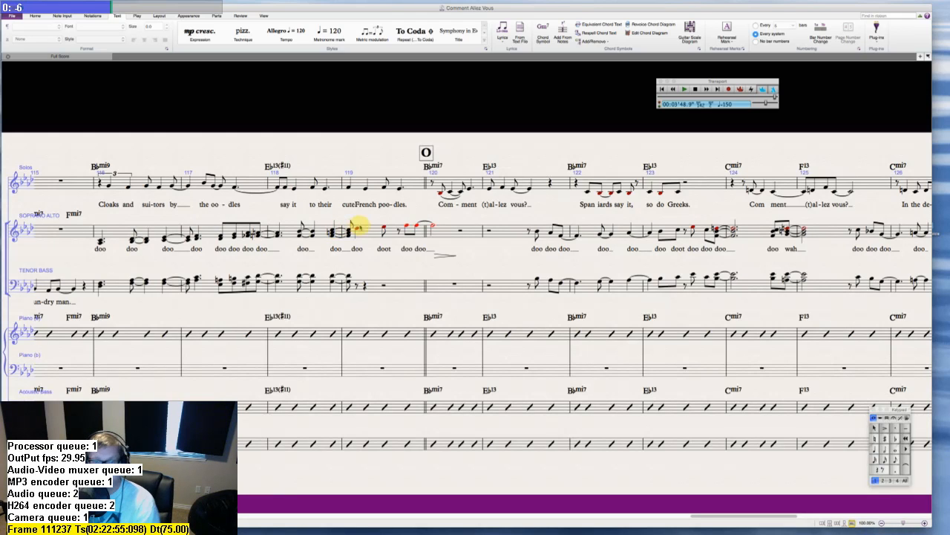
# - Harmonize the soprano-alto dotted quarter note in bar 119 and enter a dotted-quarter chord below it in the tenor-bass staff
pyautogui.click(357, 230)
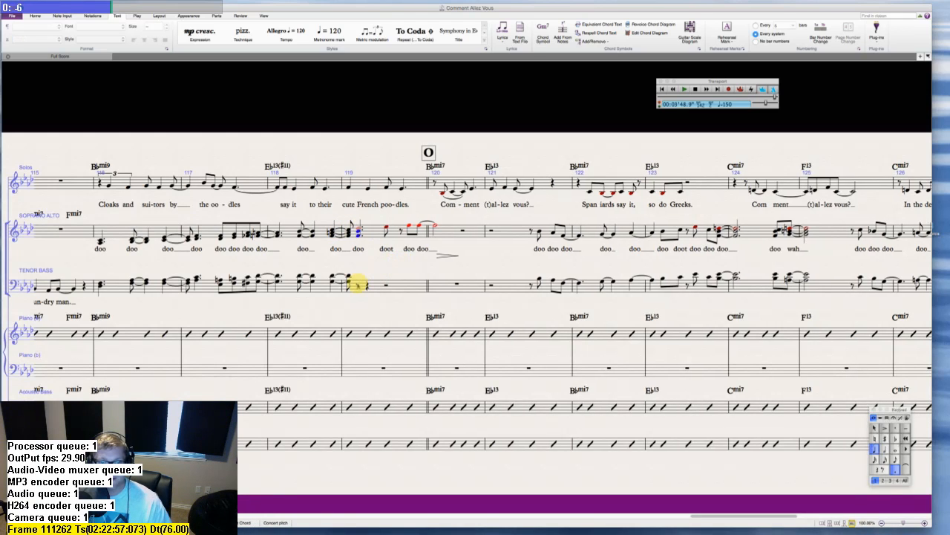
pyautogui.click(358, 284)
pyautogui.press('4')
pyautogui.press('.')
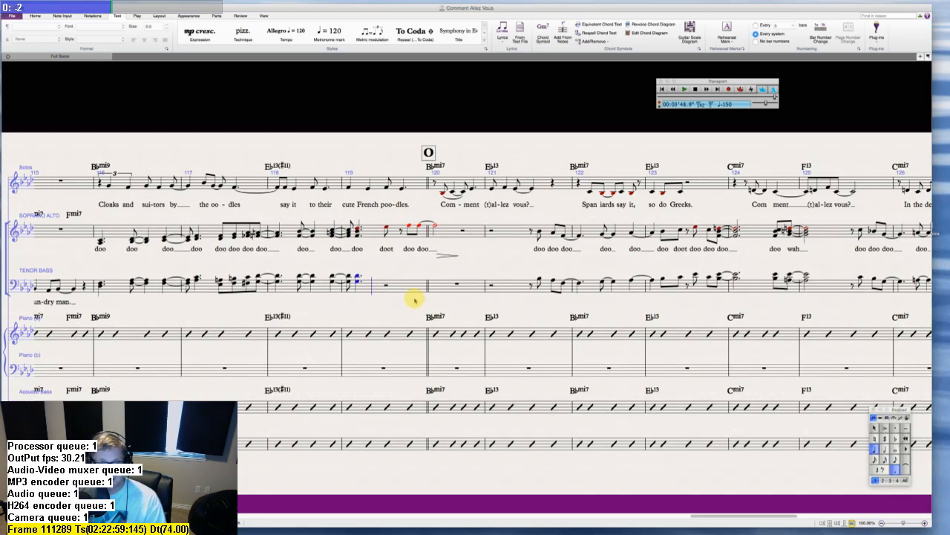
pyautogui.press('Escape')
pyautogui.press('Escape')
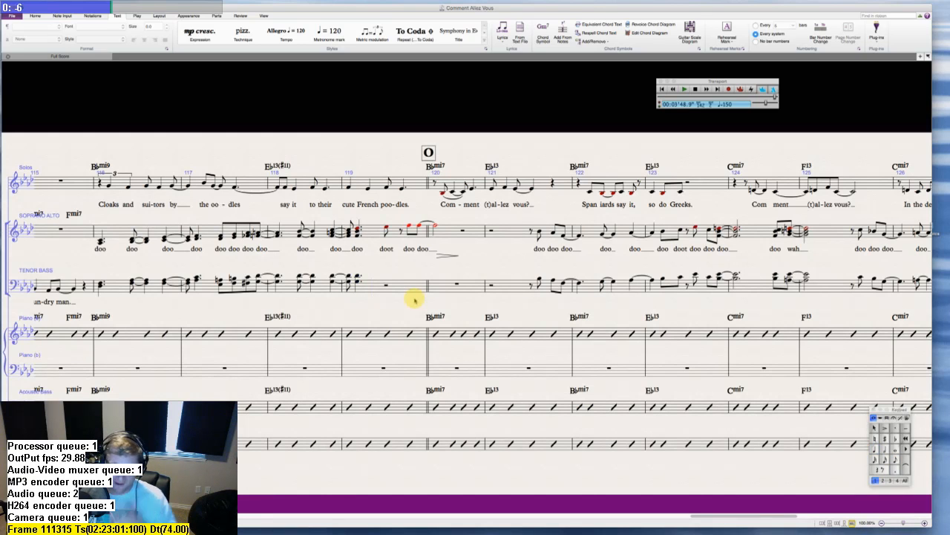
pyautogui.hscroll(5, 415, 299)
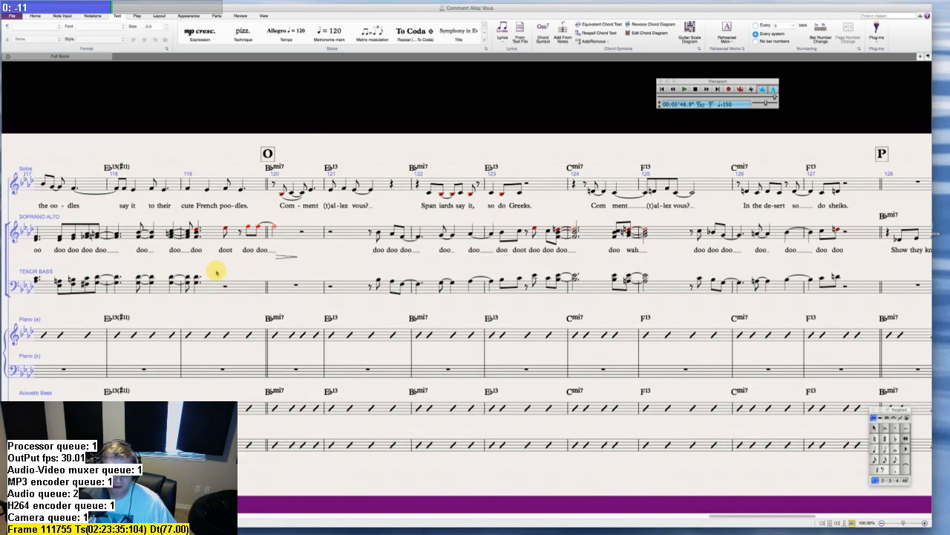
pyautogui.hscroll(2, 215, 272)
pyautogui.hscroll(-1, 216, 273)
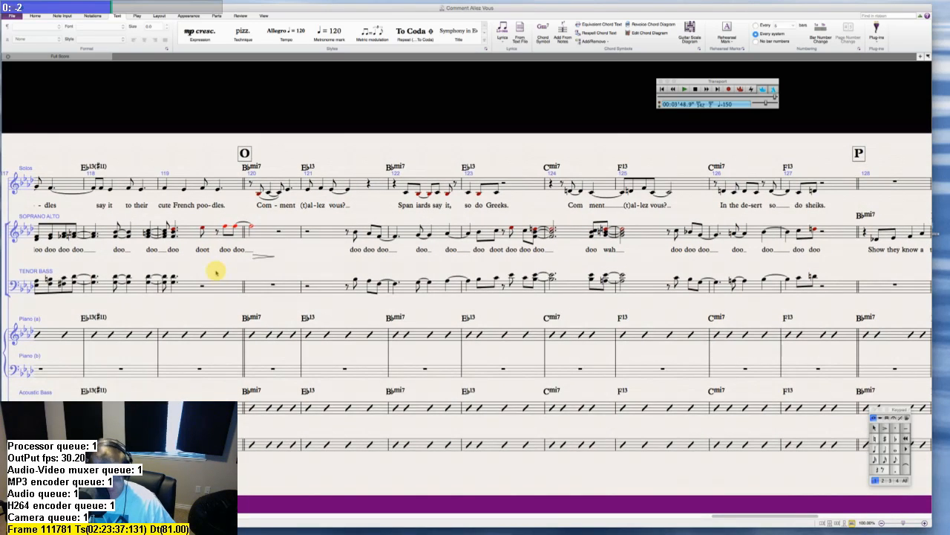
pyautogui.hscroll(-2, 207, 272)
pyautogui.click(217, 275)
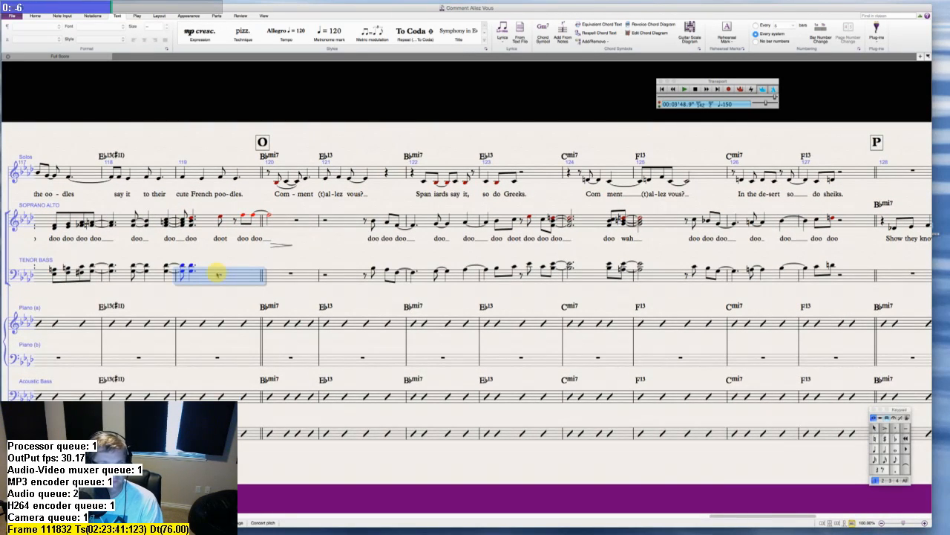
pyautogui.press('n')
pyautogui.press('super+z')
pyautogui.press('super+z')
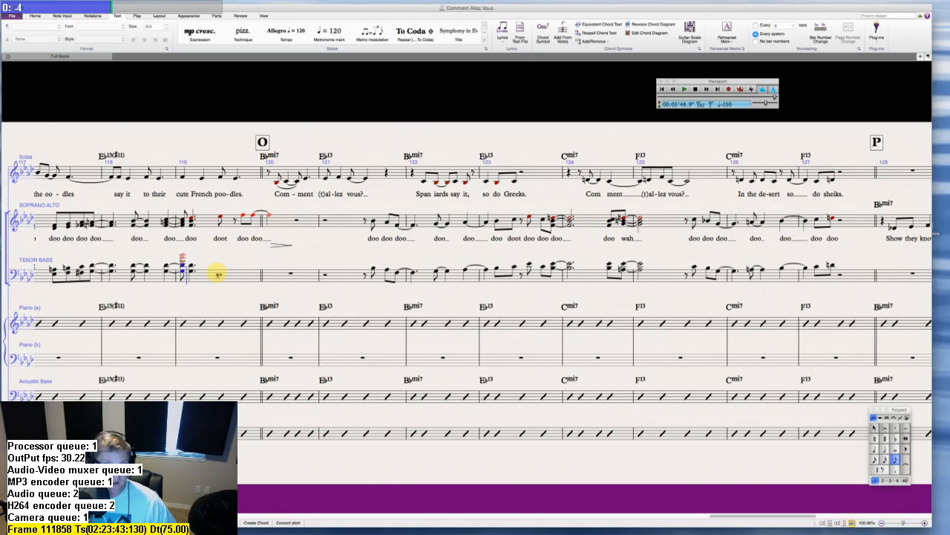
pyautogui.press('Escape')
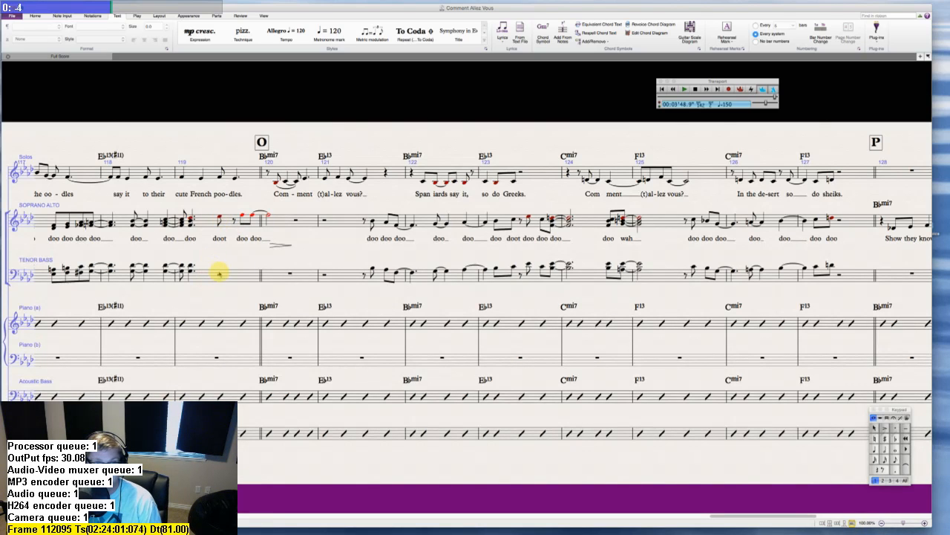
# - Enter an eighth-note chord on beat three of tenor-bass bar 119 and harmonize the soprano-alto eighth note above it
pyautogui.press('5')
pyautogui.press('0')
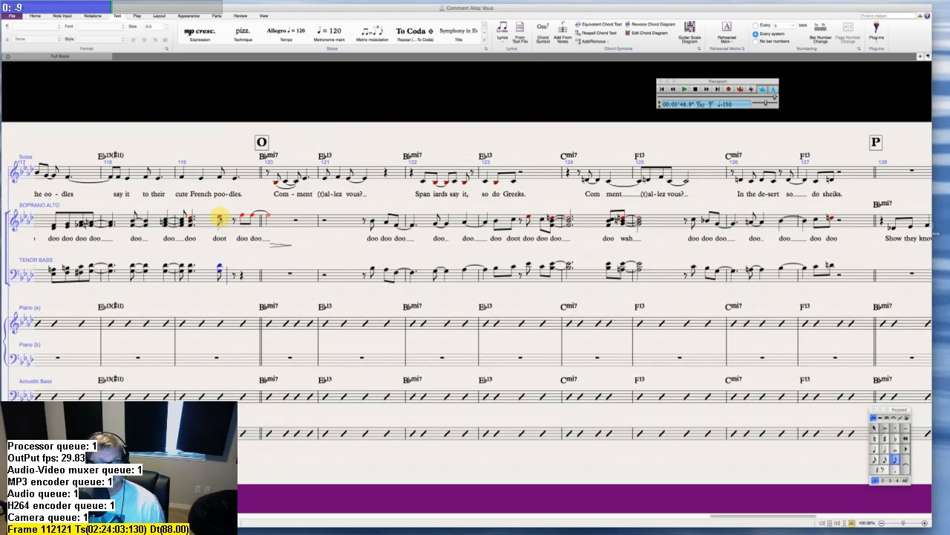
pyautogui.rightClick(220, 220)
pyautogui.click(209, 198)
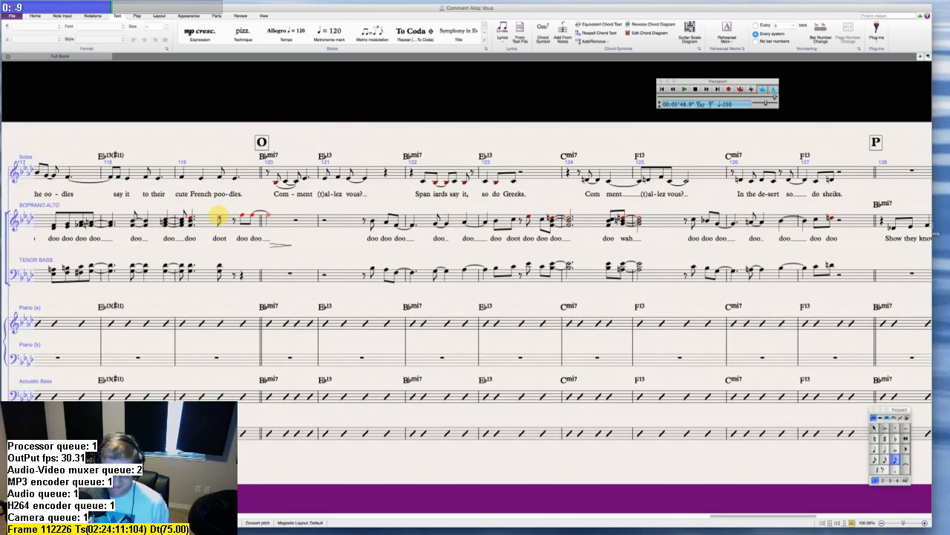
pyautogui.click(218, 217)
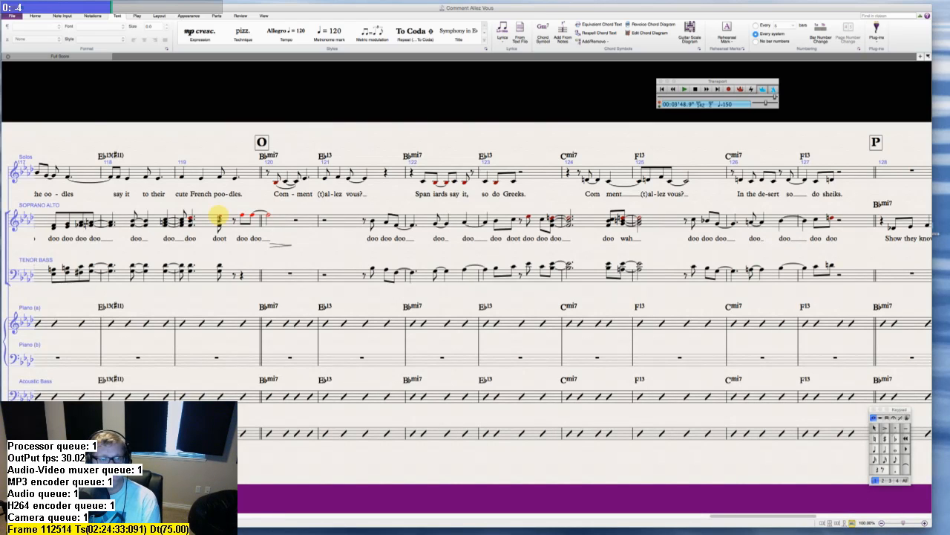
pyautogui.click(219, 218)
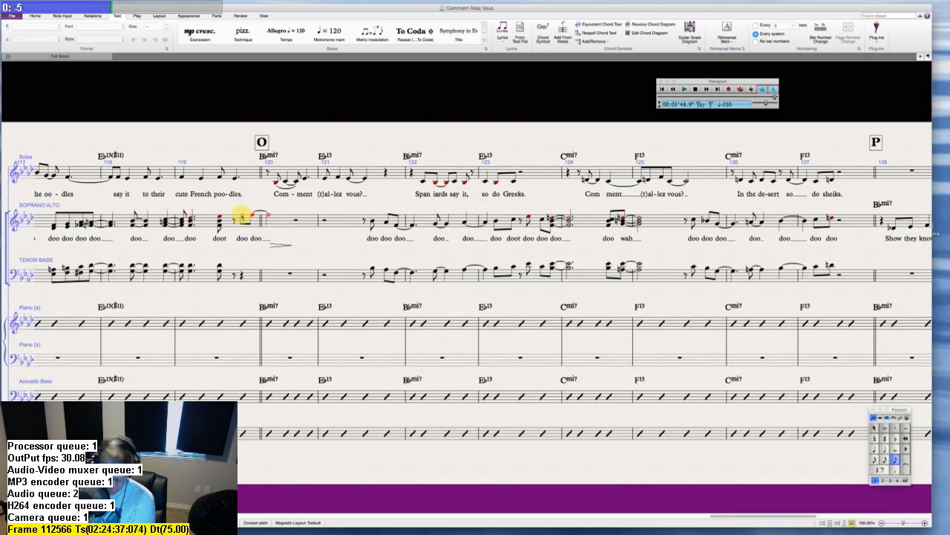
# - Harmonize the last two soprano-alto eighth notes of bar 119 and the tied quarter note in bar 120
pyautogui.press('KP_Enter')
pyautogui.press('KP_5')
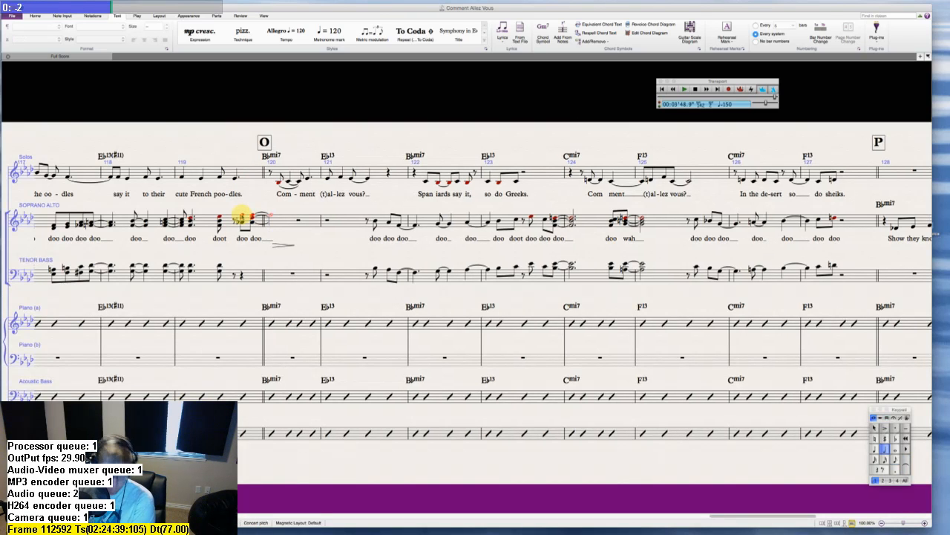
pyautogui.press('Escape')
pyautogui.press('Escape')
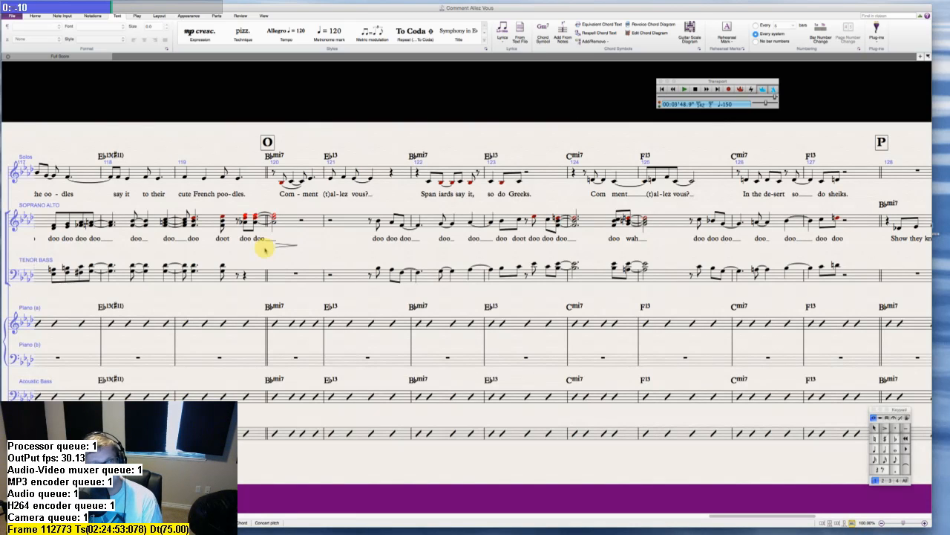
# - Enter an eighth rest and two eighth-note chords ending tenor-bass bar 119, tying the last to a quarter-note chord in bar 120
pyautogui.click(243, 274)
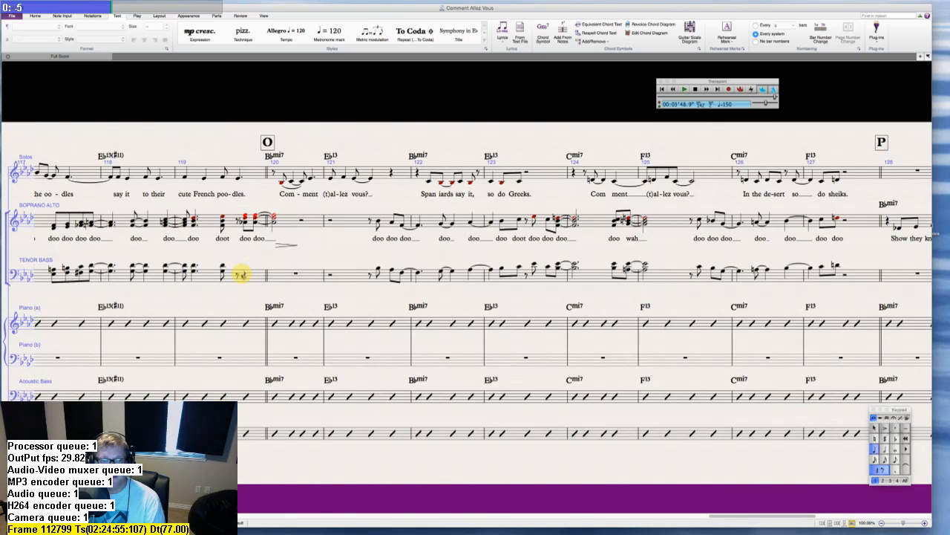
pyautogui.press('3')
pyautogui.press('KP_Enter')
pyautogui.press('5')
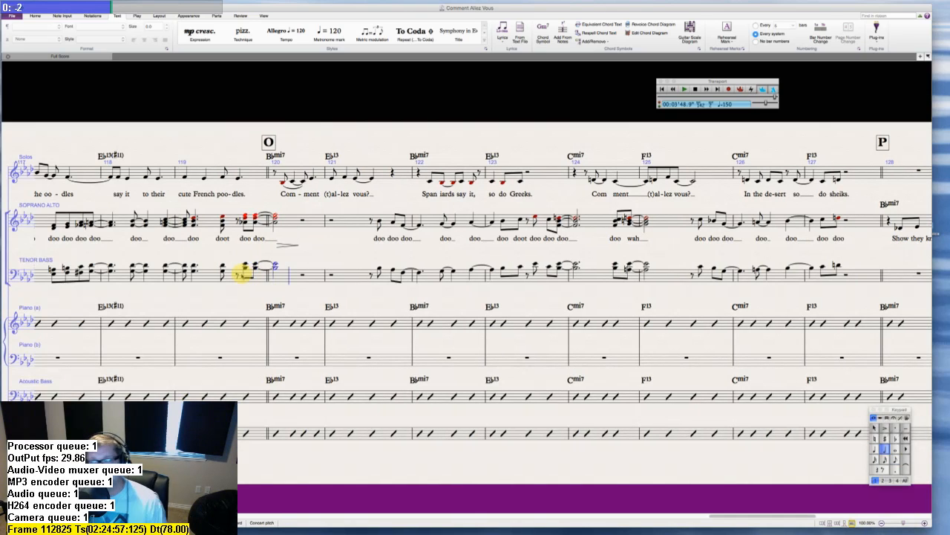
pyautogui.press('Escape')
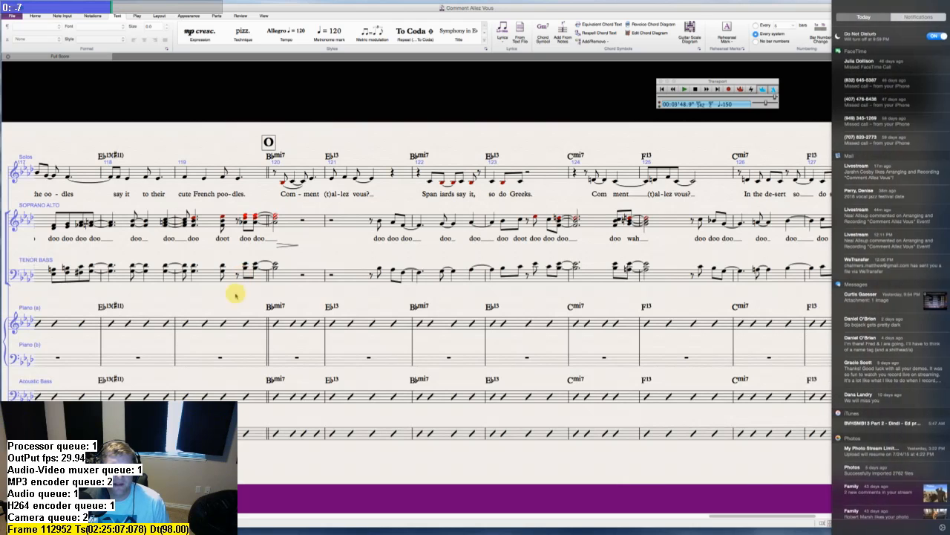
# - Play the score from bar 116 to bar 129, past rehearsal mark P, to check the new background vocal harmonies
pyautogui.click(246, 294)
pyautogui.hscroll(-10, 245, 294)
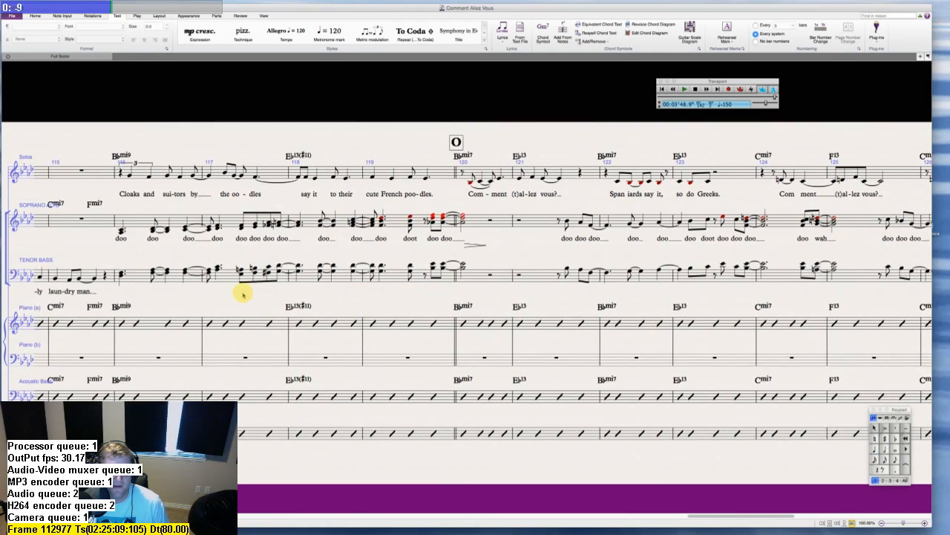
pyautogui.click(156, 228)
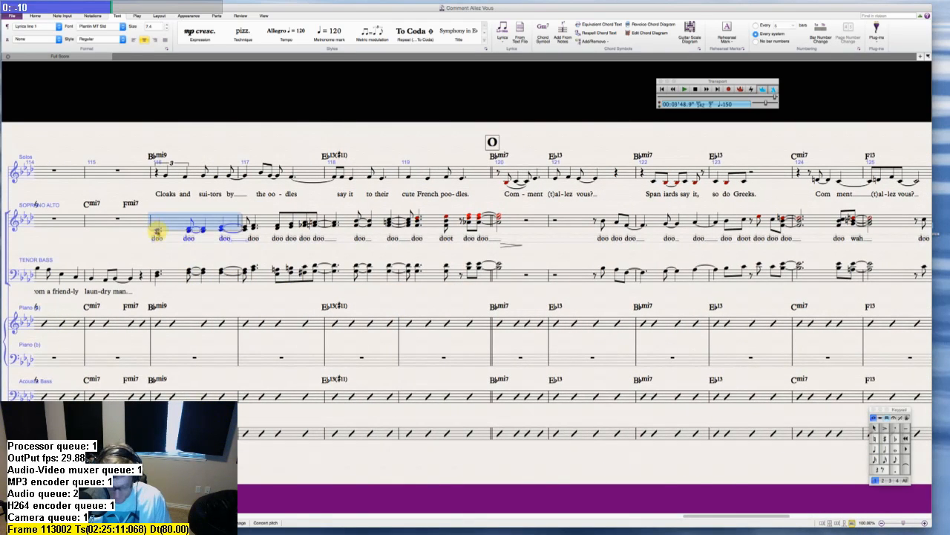
pyautogui.click(157, 231)
pyautogui.press('p')
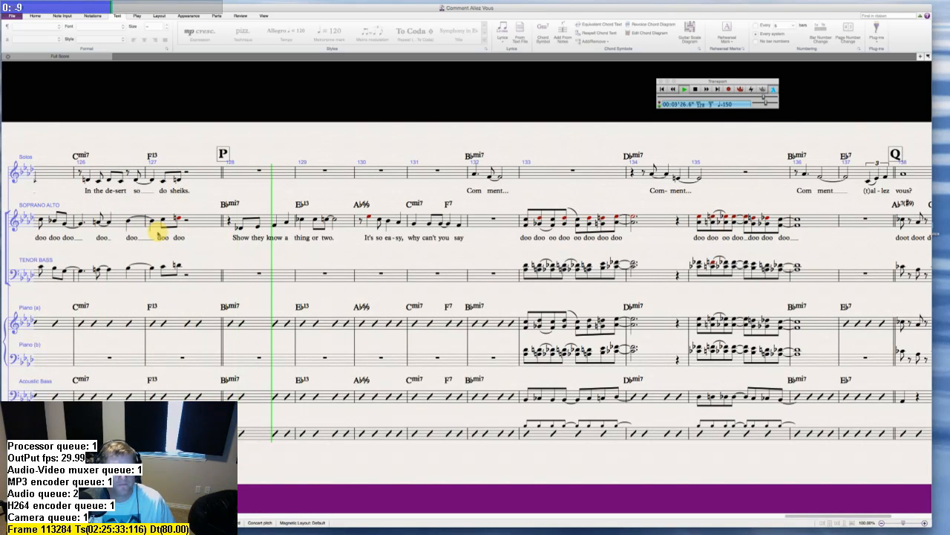
pyautogui.press('space')
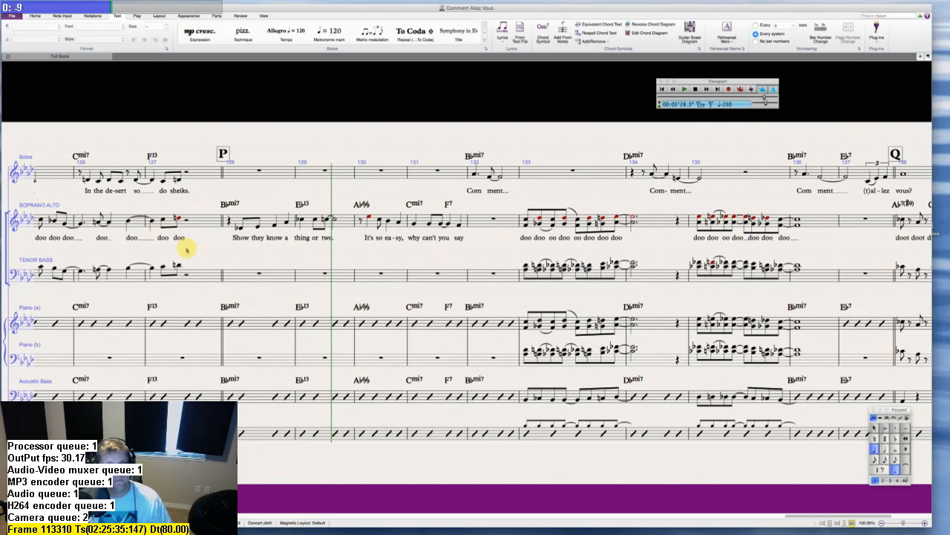
# - Change the first chord symbol above soprano-alto bar 129 to Eb7(b13)
pyautogui.click(315, 265)
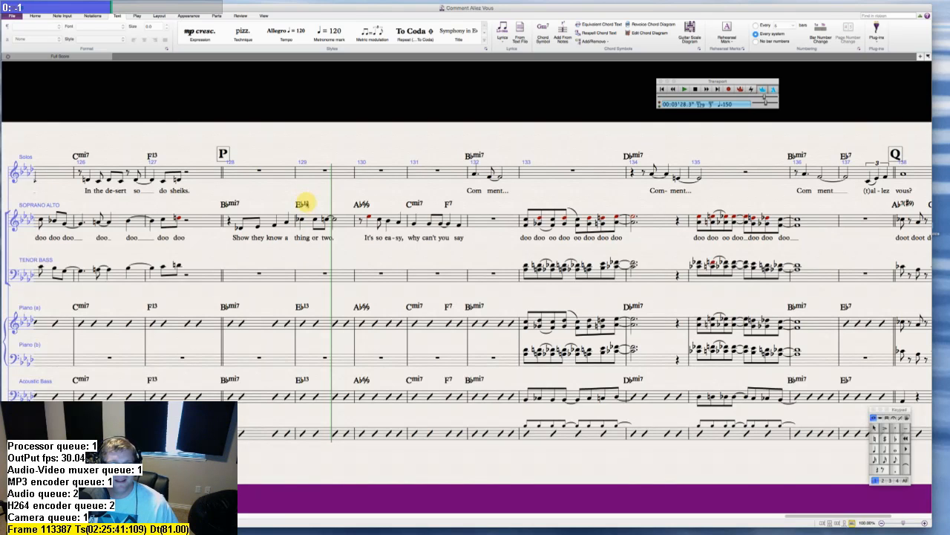
pyautogui.doubleClick(304, 202)
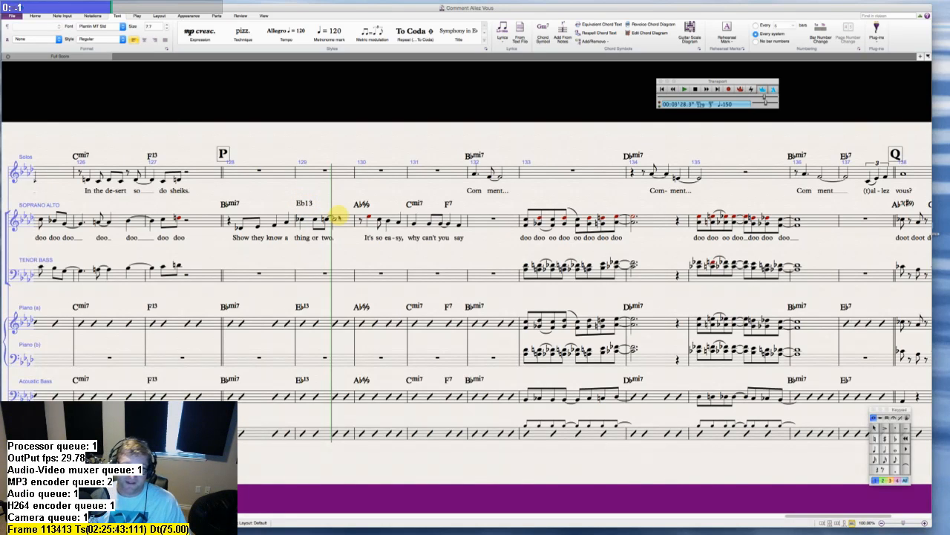
pyautogui.press('BackSpace')
pyautogui.press('BackSpace')
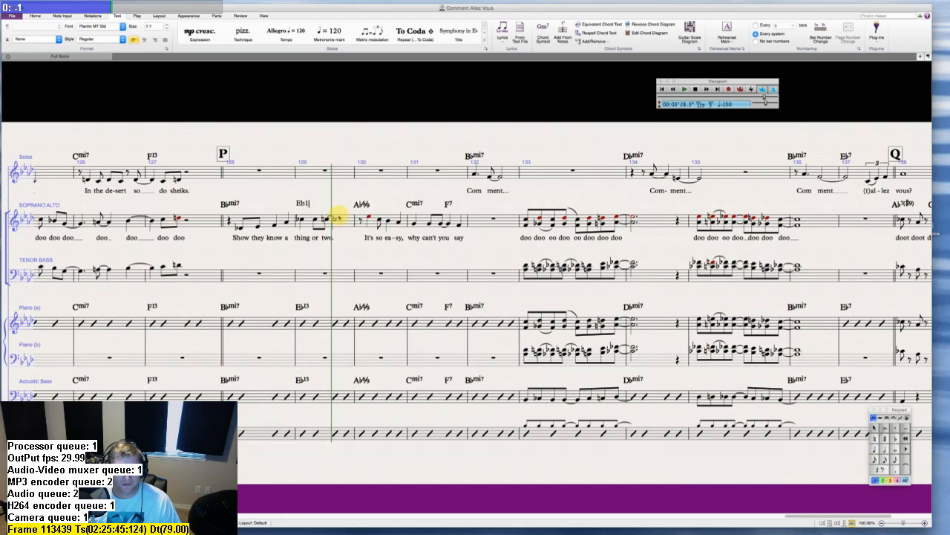
pyautogui.write('7')
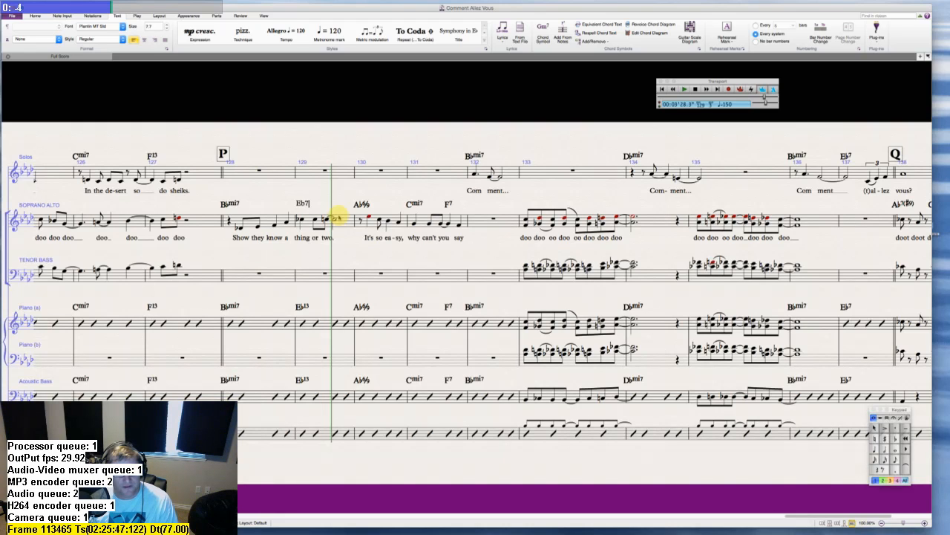
pyautogui.write('b13')
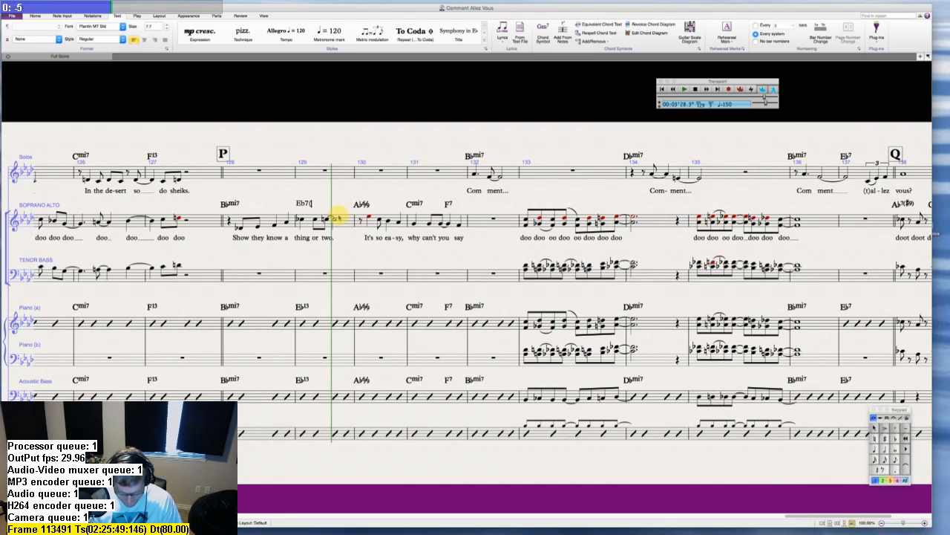
pyautogui.press('Escape')
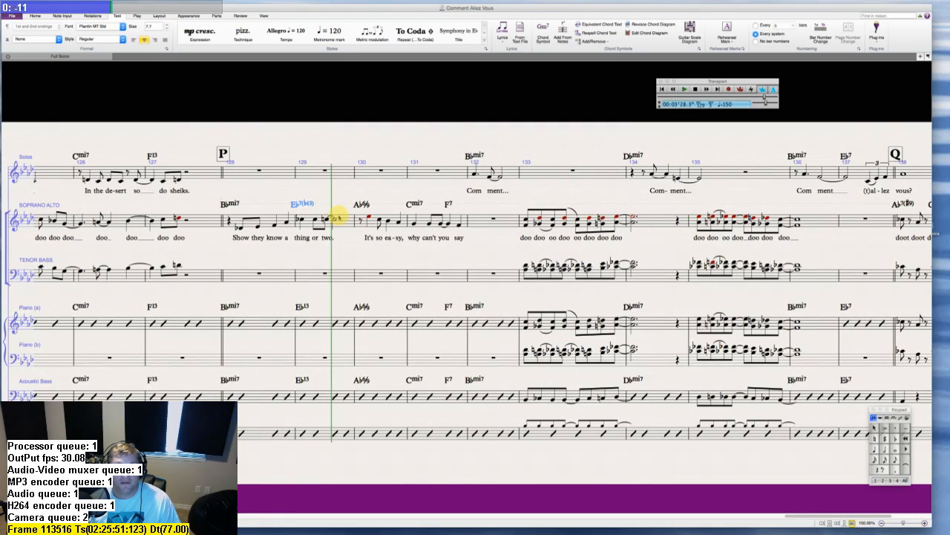
# - Add an Eb13 chord symbol in the second half of soprano-alto bar 129
pyautogui.write('Eb13')
pyautogui.press('Escape')
pyautogui.press('Escape')
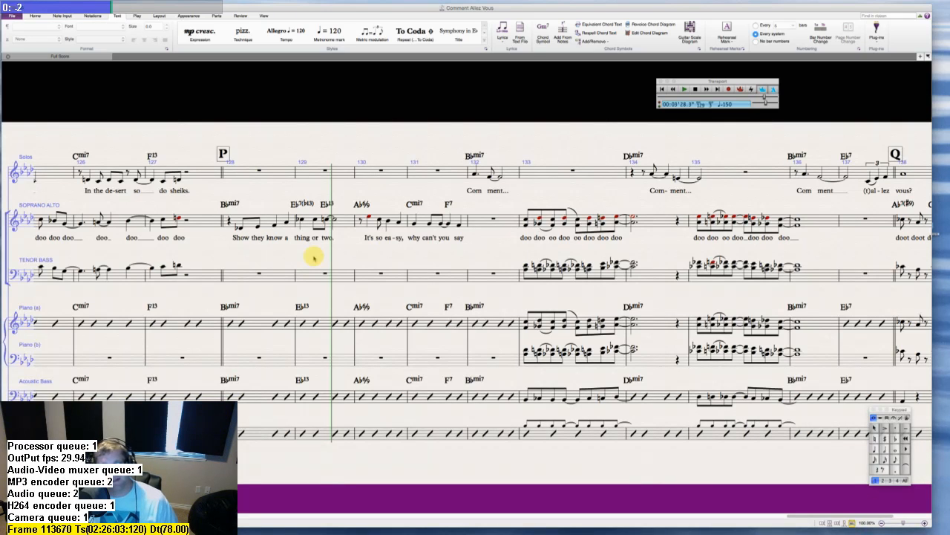
# - Change the altered chord symbol at the start of soprano-alto bar 129 to Eb9(b13)
pyautogui.hscroll(-1, 314, 258)
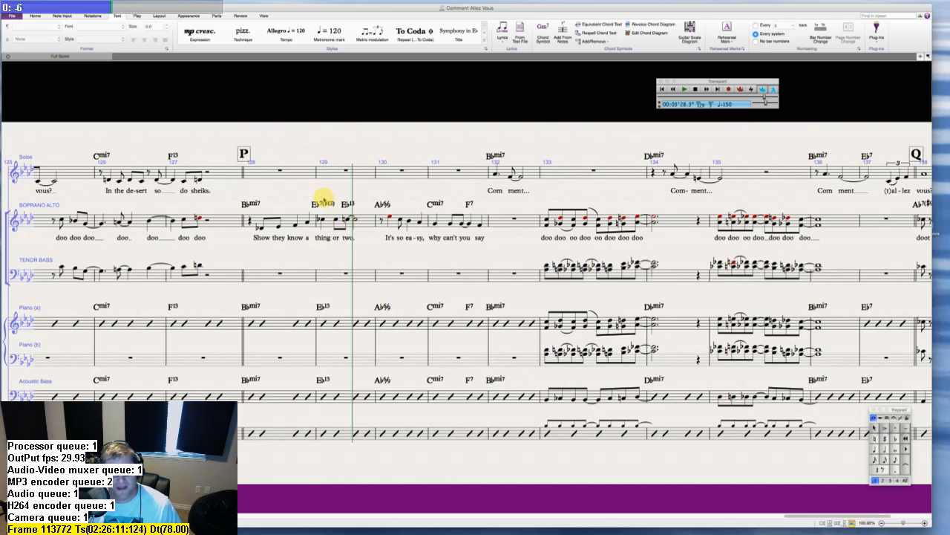
pyautogui.doubleClick(322, 202)
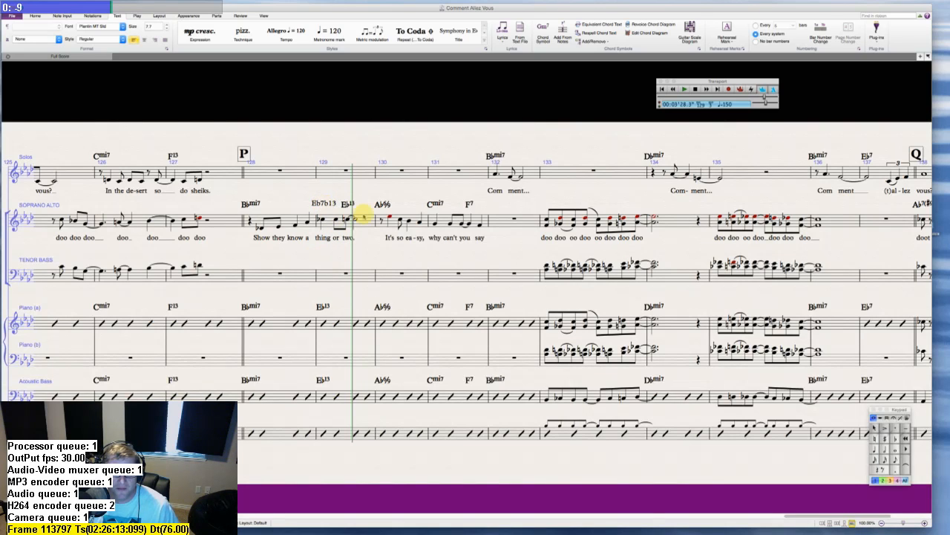
pyautogui.press('BackSpace')
pyautogui.write('9')
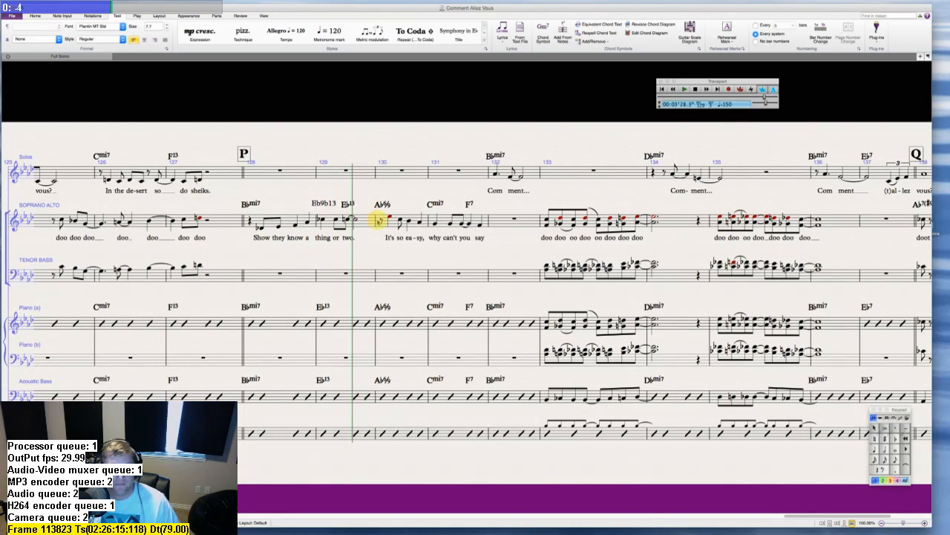
pyautogui.click(328, 257)
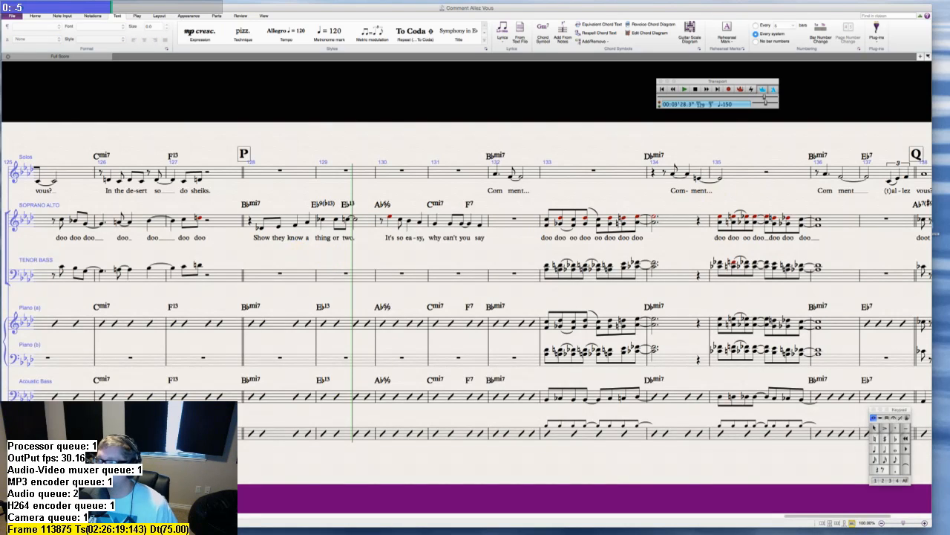
# - Enter the tenor-bass line in bar 128 at P, with two eighth notes and two quarter notes after the opening quarter rest
pyautogui.press('super+Tab')
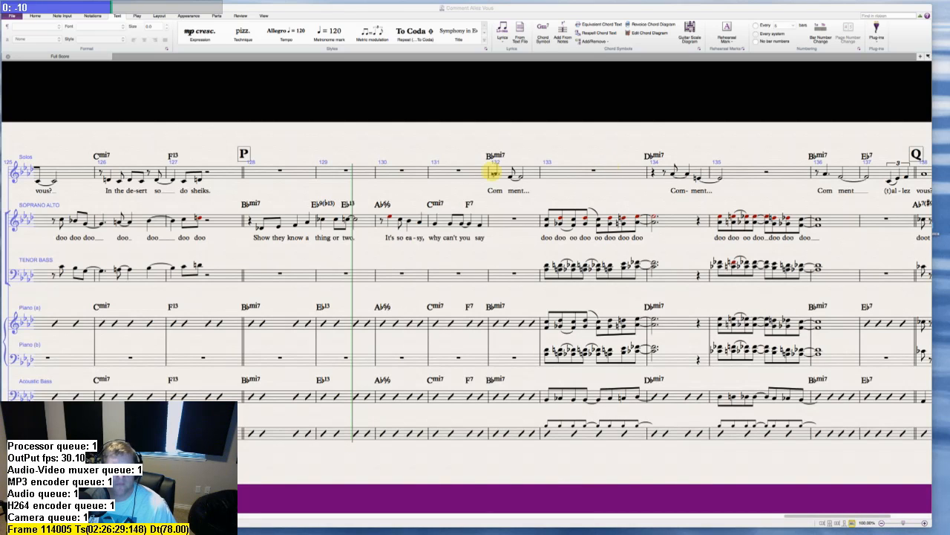
pyautogui.click(248, 272)
pyautogui.click(297, 280)
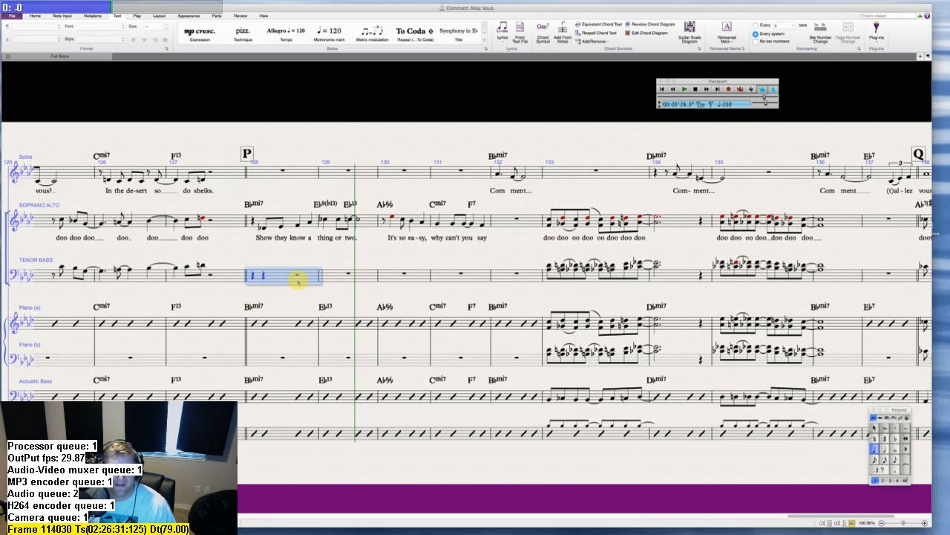
pyautogui.press('4')
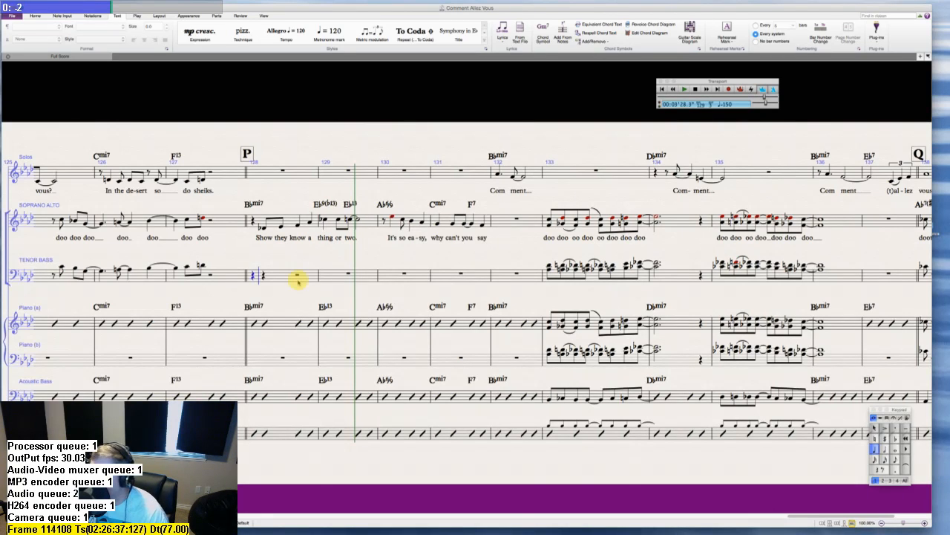
pyautogui.press('3')
pyautogui.press('d')
pyautogui.press('f')
pyautogui.press('4')
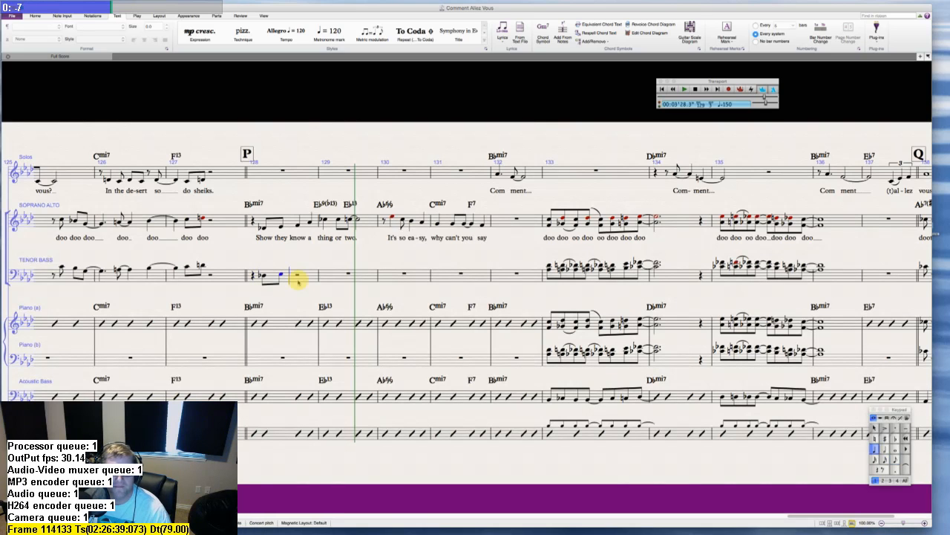
pyautogui.press('g')
pyautogui.press('b')
pyautogui.press('Escape')
pyautogui.press('Escape')
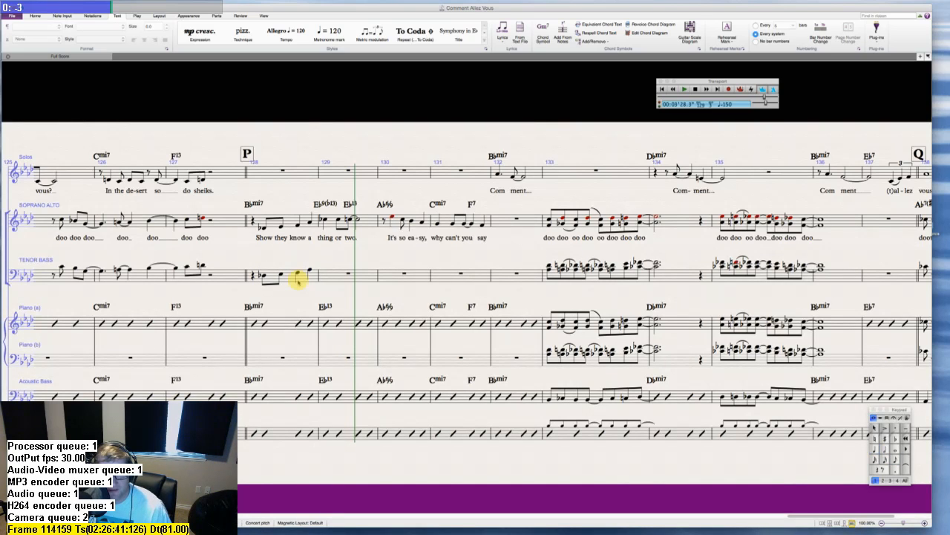
# - Change the chord symbol at the start of soprano-alto bar 129 to E13
pyautogui.hscroll(2, 277, 262)
pyautogui.hscroll(1, 277, 261)
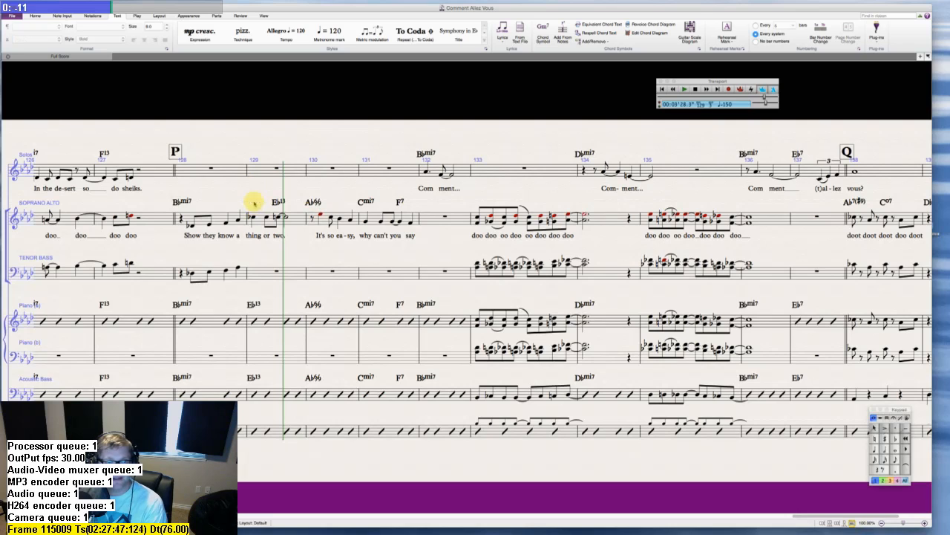
pyautogui.doubleClick(253, 202)
pyautogui.press('BackSpace')
pyautogui.press('BackSpace')
pyautogui.press('BackSpace')
pyautogui.press('BackSpace')
pyautogui.press('BackSpace')
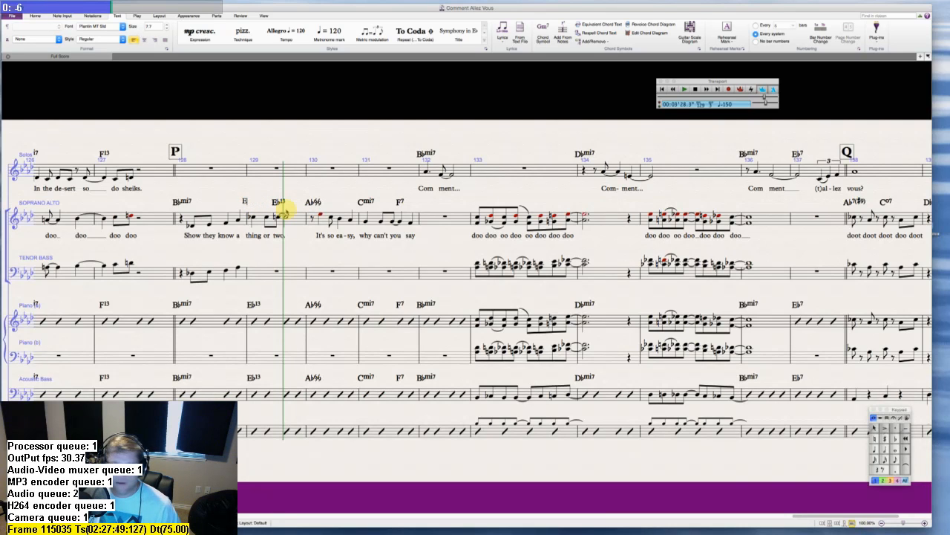
pyautogui.write('b13')
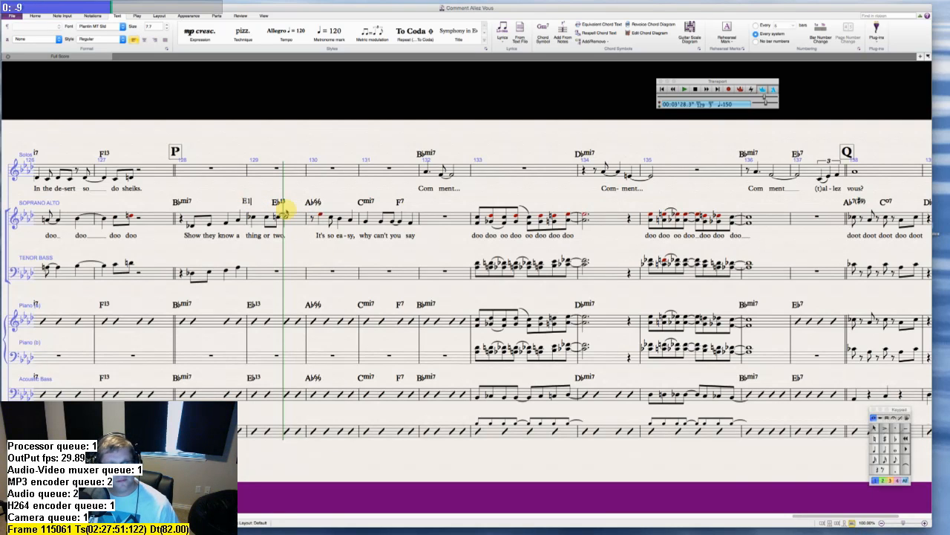
pyautogui.press('Escape')
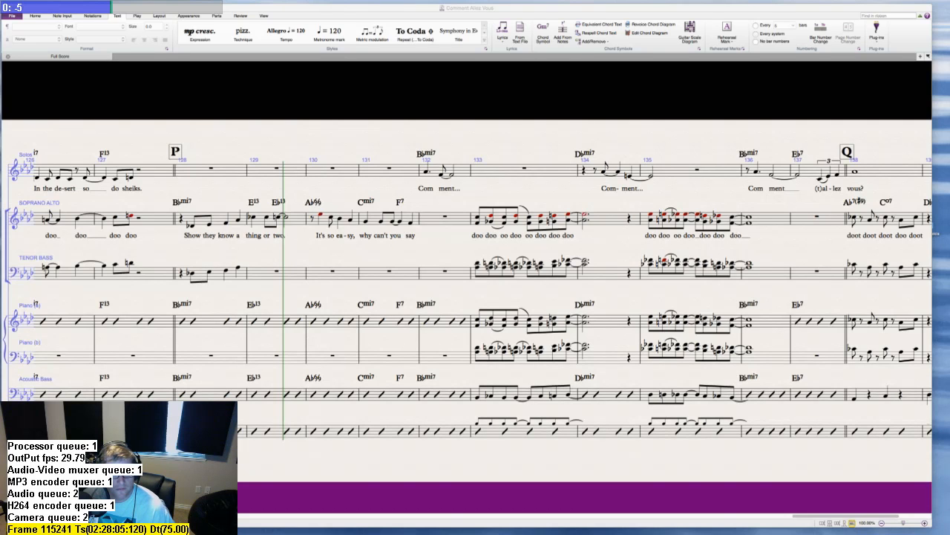
# - Add alto harmony notes below the soprano melody throughout bar 129
pyautogui.click(258, 251)
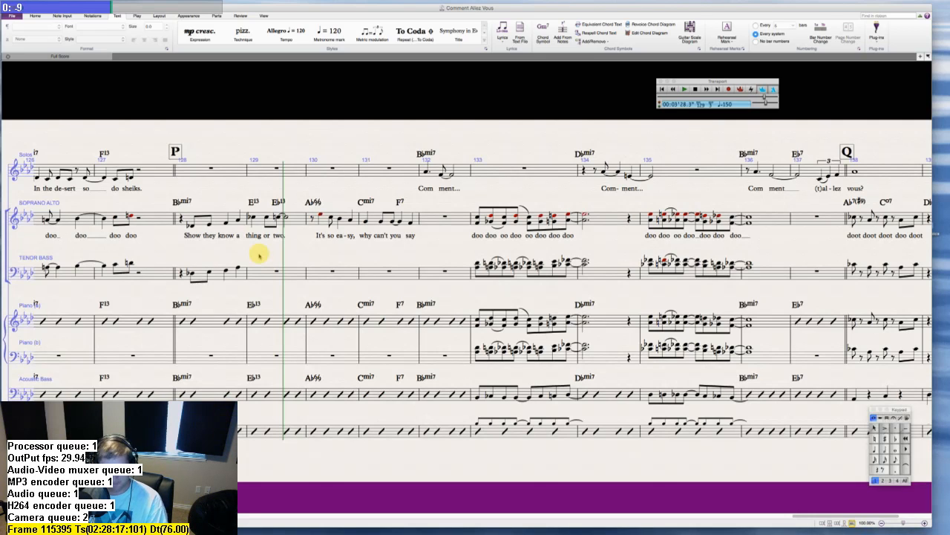
pyautogui.click(252, 216)
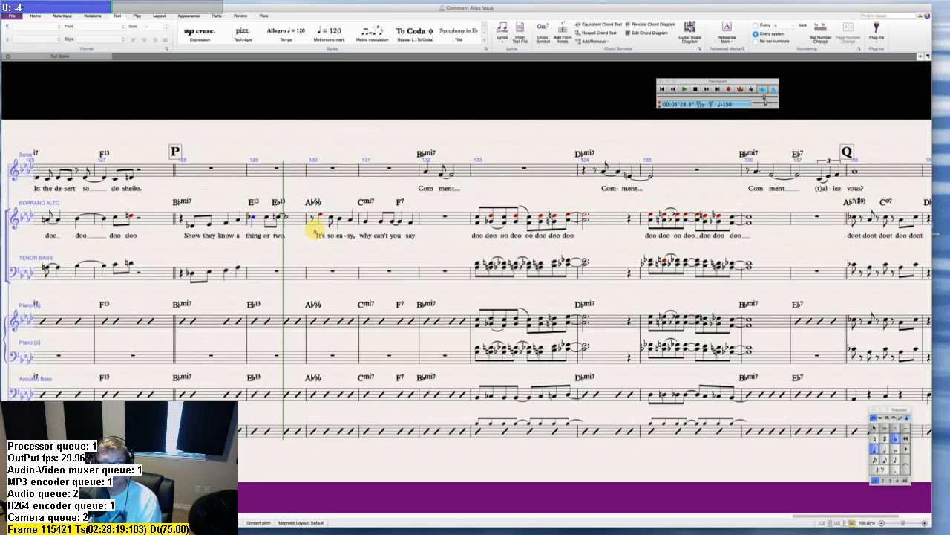
pyautogui.press('3')
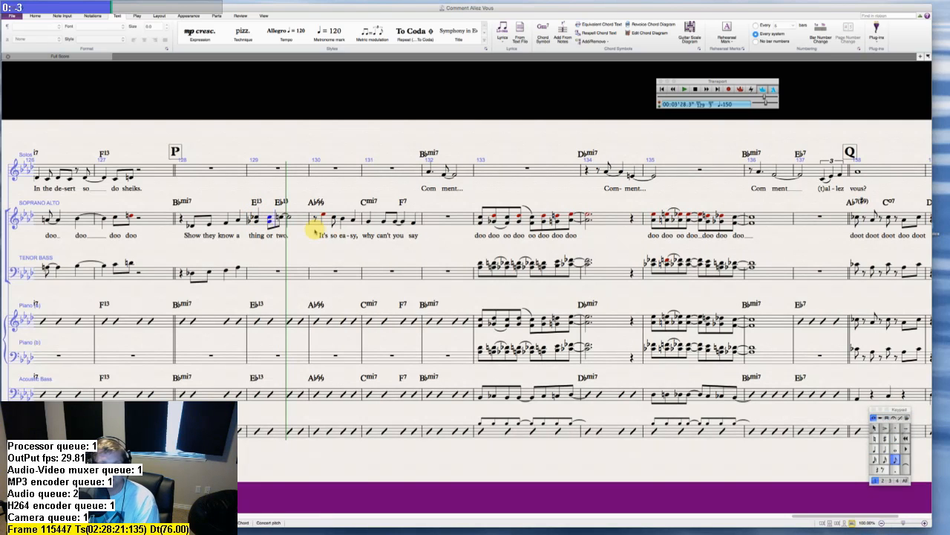
pyautogui.press('5')
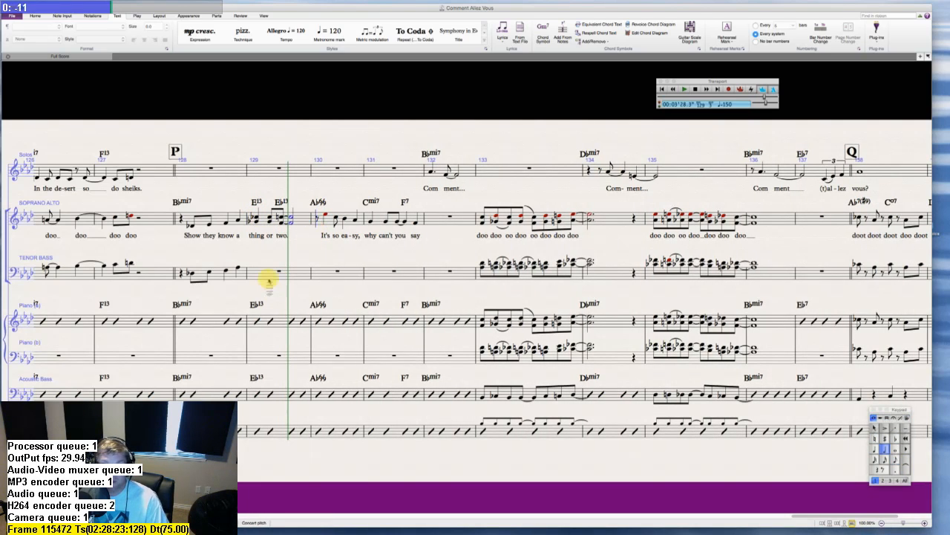
pyautogui.press('Escape')
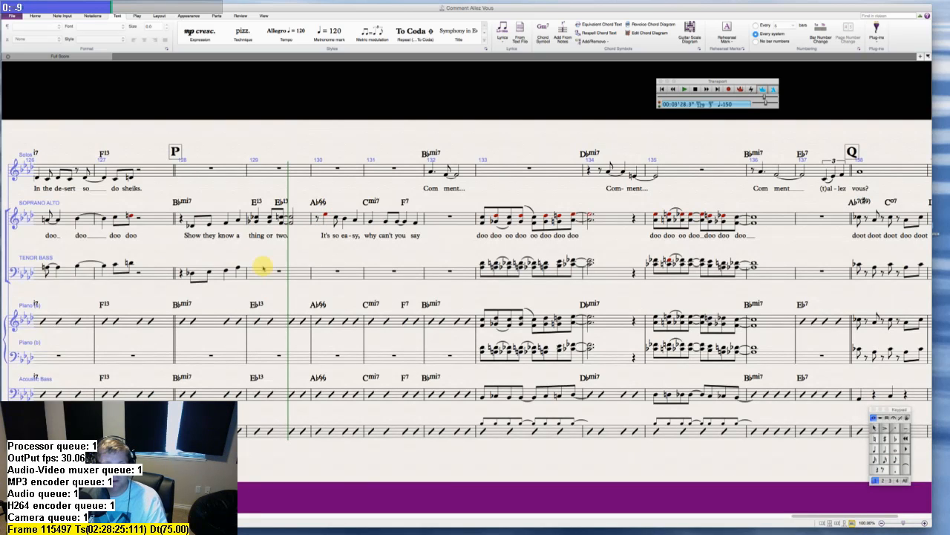
# - Fill tenor-bass bar 129 with two-note harmonies in the same rhythm as the soprano-alto "thing or two" phrase
pyautogui.click(259, 275)
pyautogui.press('n')
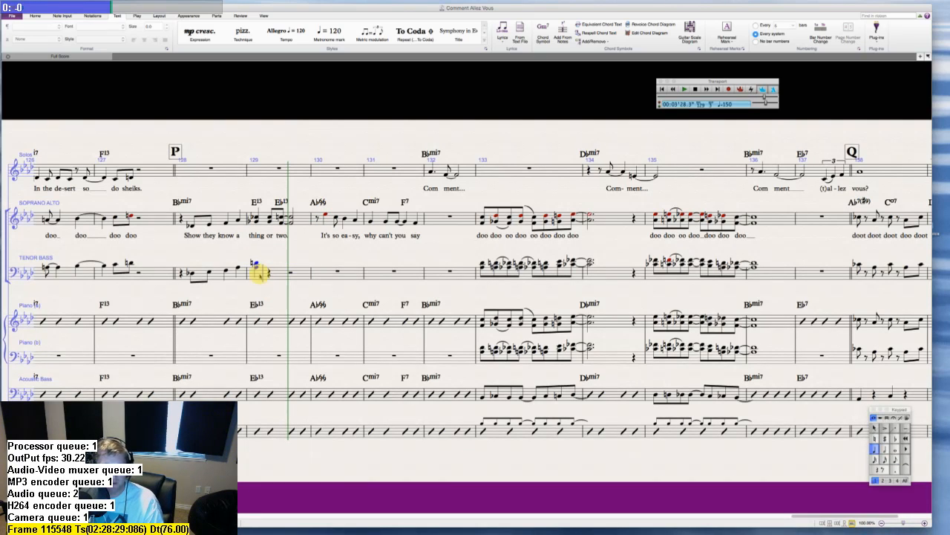
pyautogui.press('3')
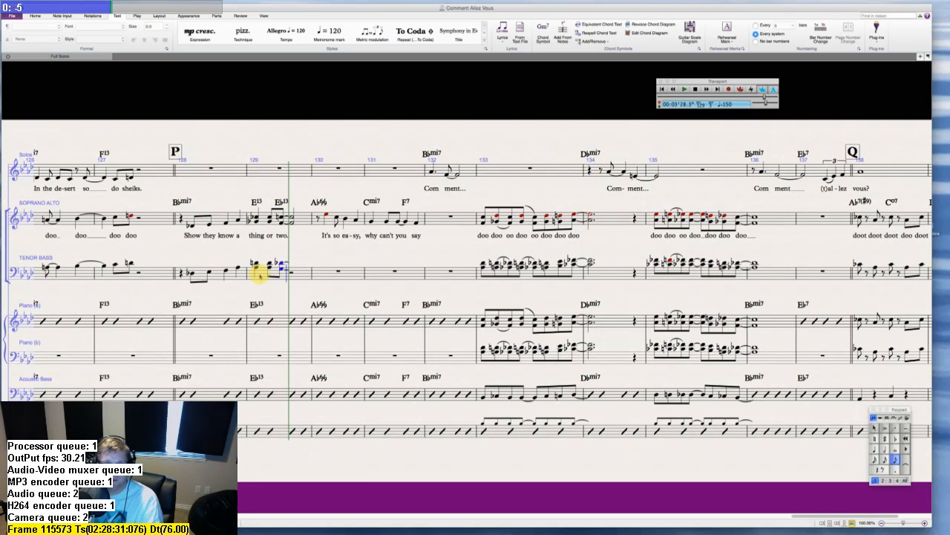
pyautogui.press('5')
pyautogui.press('Escape')
pyautogui.press('Escape')
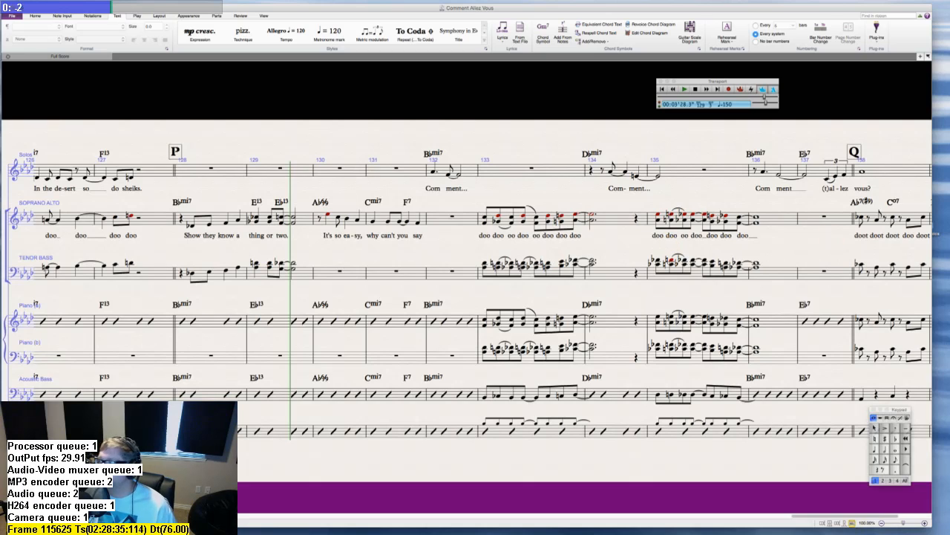
# - Harmonize the first melody note of bar 130 with an added alto note and a two-note tenor-bass chord after an eighth rest
pyautogui.press('super+Tab')
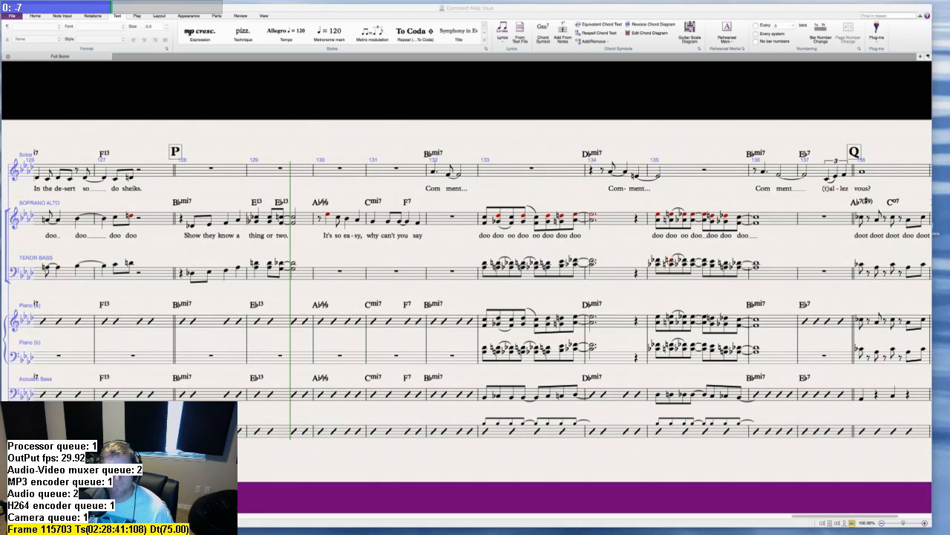
pyautogui.click(323, 257)
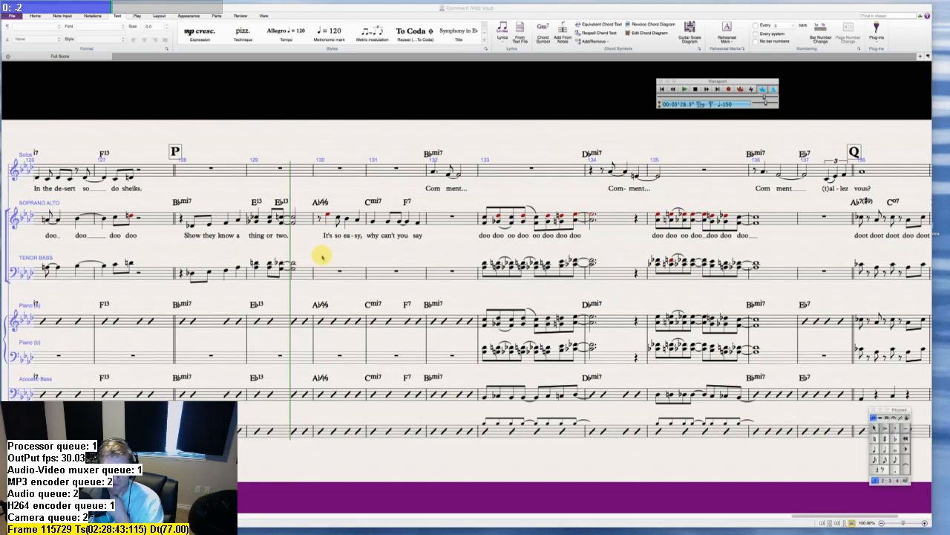
pyautogui.hscroll(1, 329, 257)
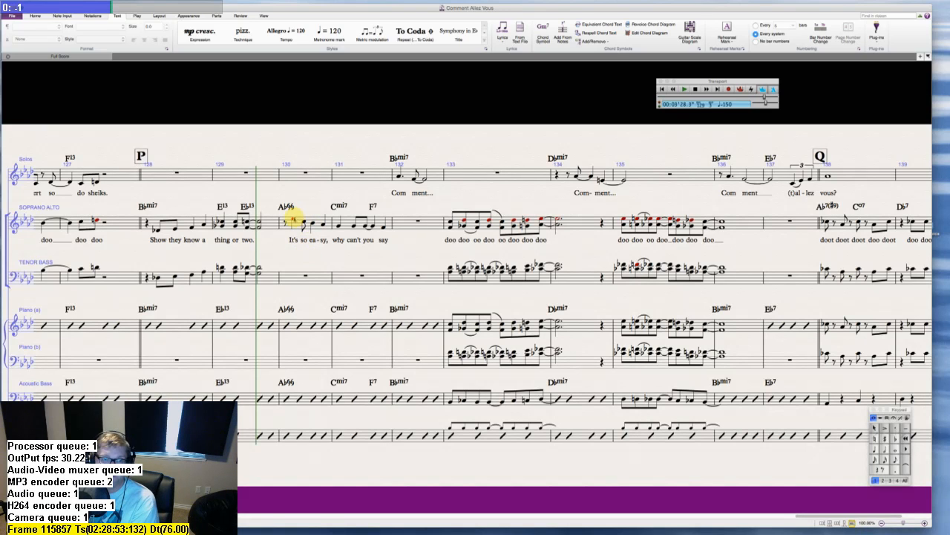
pyautogui.click(294, 220)
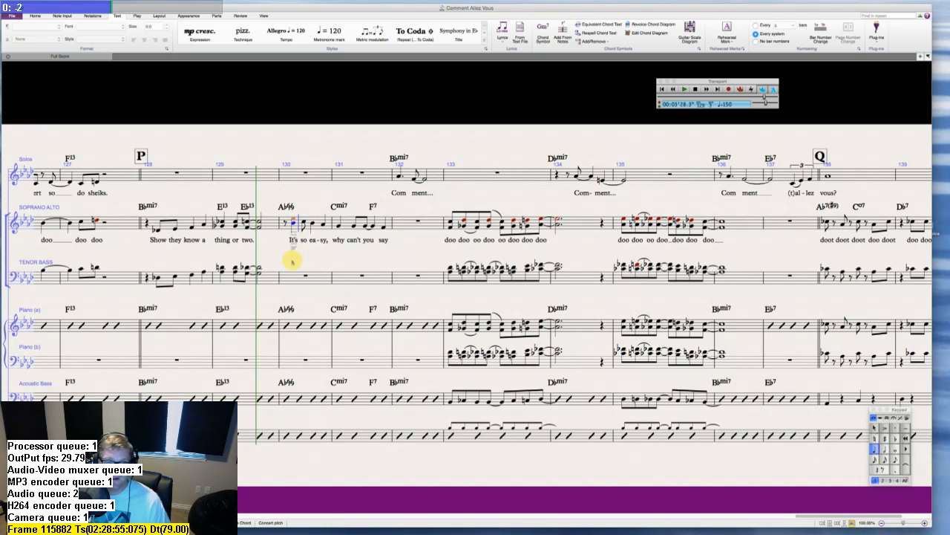
pyautogui.click(287, 280)
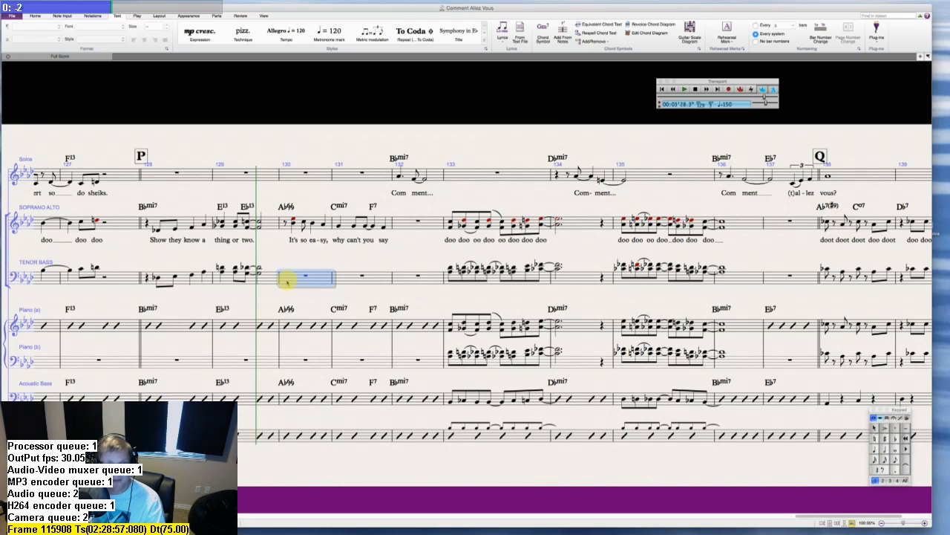
pyautogui.hotkey('ctrl', 'v')
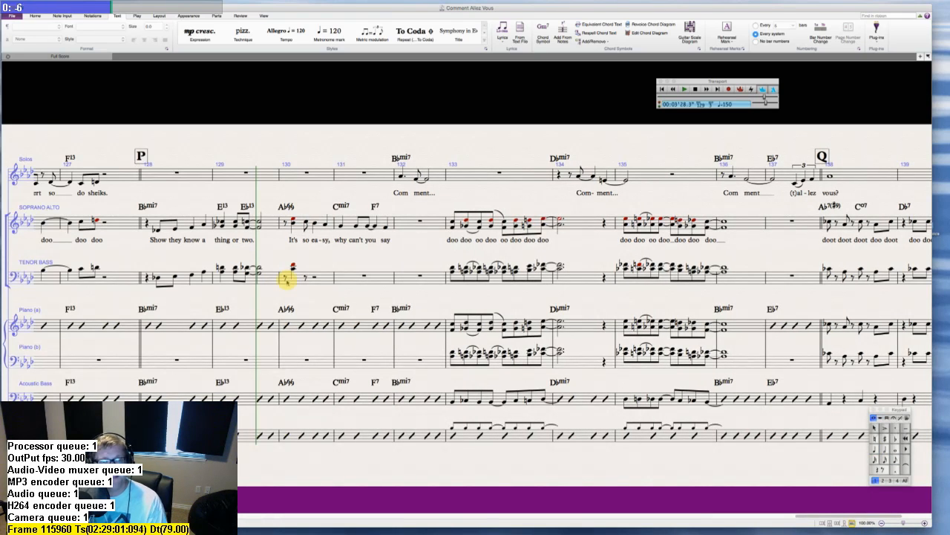
# - Harmonize the second melody note of bar 130 with an alto note and an eighth-note chord in tenor-bass
pyautogui.click(306, 225)
pyautogui.press('Escape')
pyautogui.press('Escape')
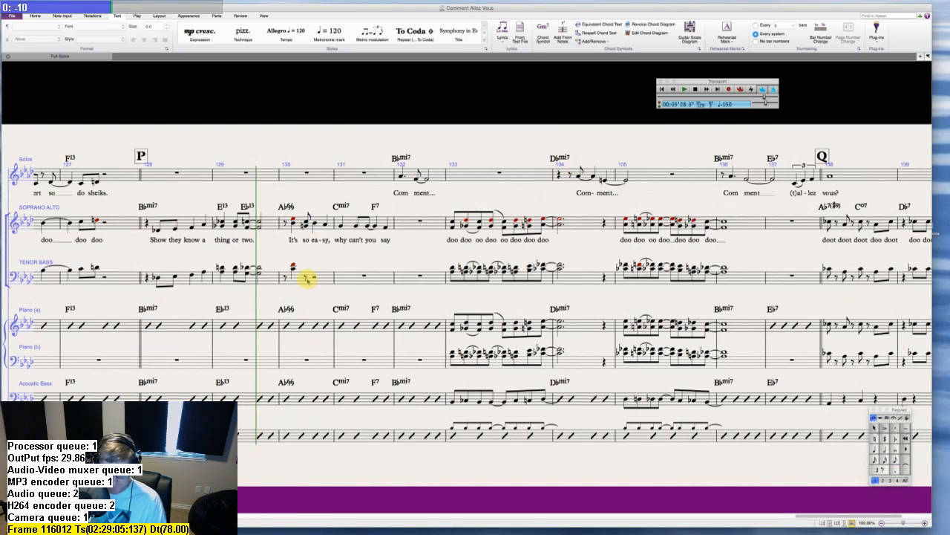
pyautogui.click(306, 278)
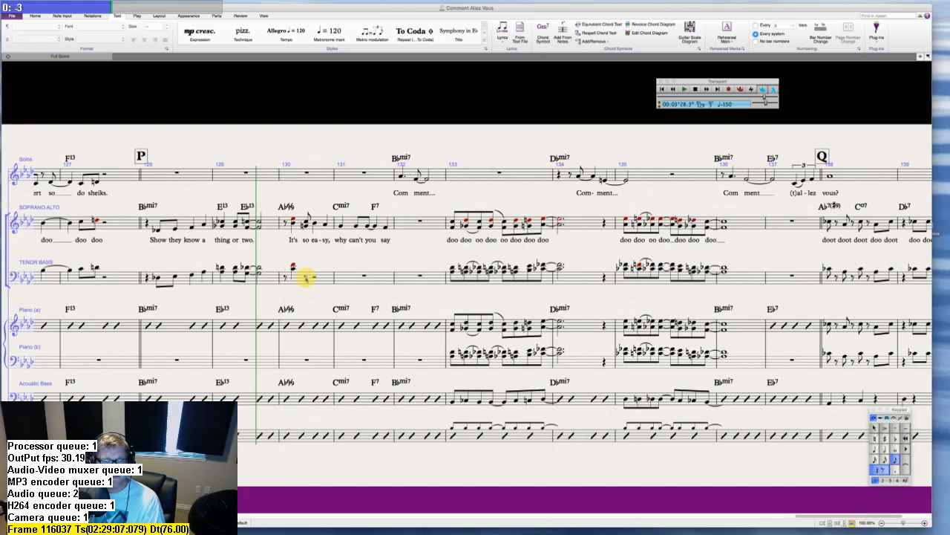
pyautogui.press('super+v')
pyautogui.press('Escape')
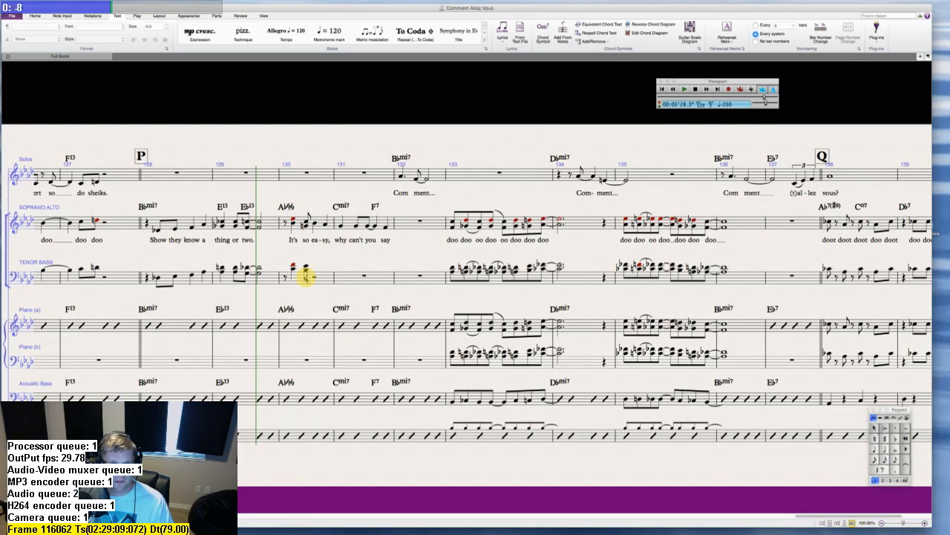
# - Harmonize the third melody note of bar 130 with an alto note and a quarter-note chord in tenor-bass
pyautogui.click(315, 223)
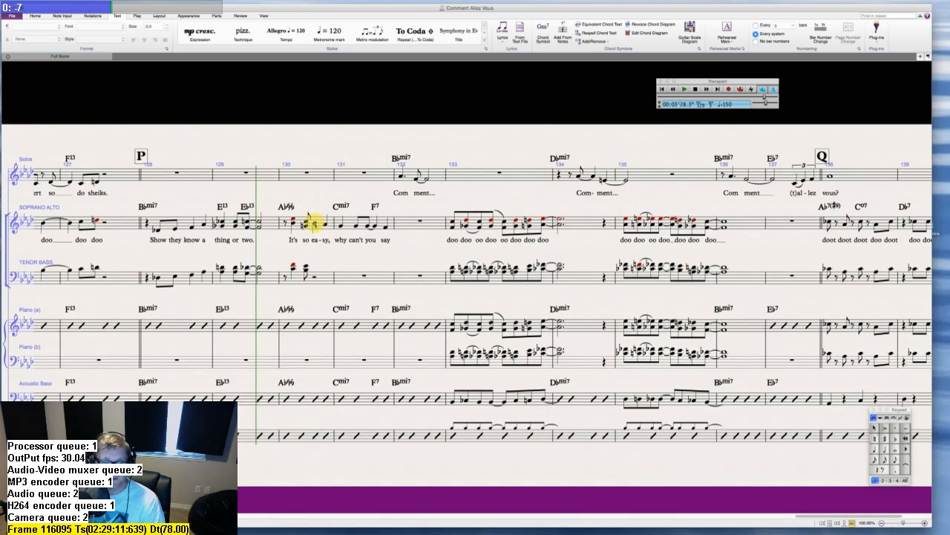
pyautogui.press('Escape')
pyautogui.click(314, 276)
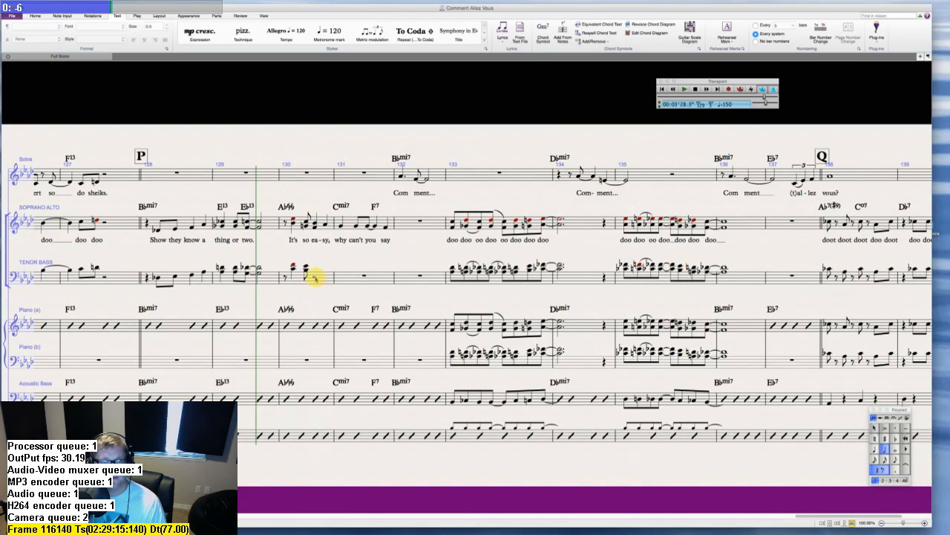
pyautogui.press('super+v')
pyautogui.press('Escape')
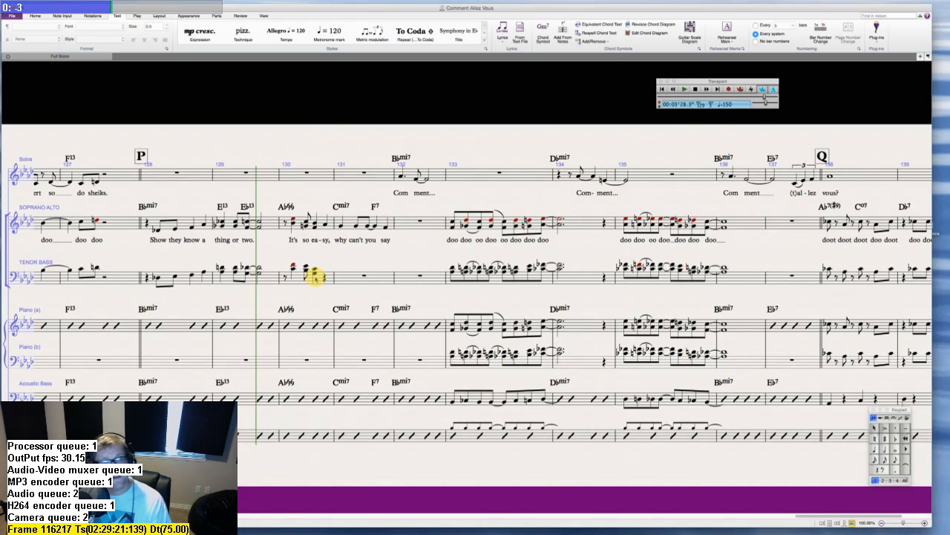
# - Harmonize the last melody note of bar 130 with an alto note and a closing quarter-note chord in tenor-bass
pyautogui.click(324, 222)
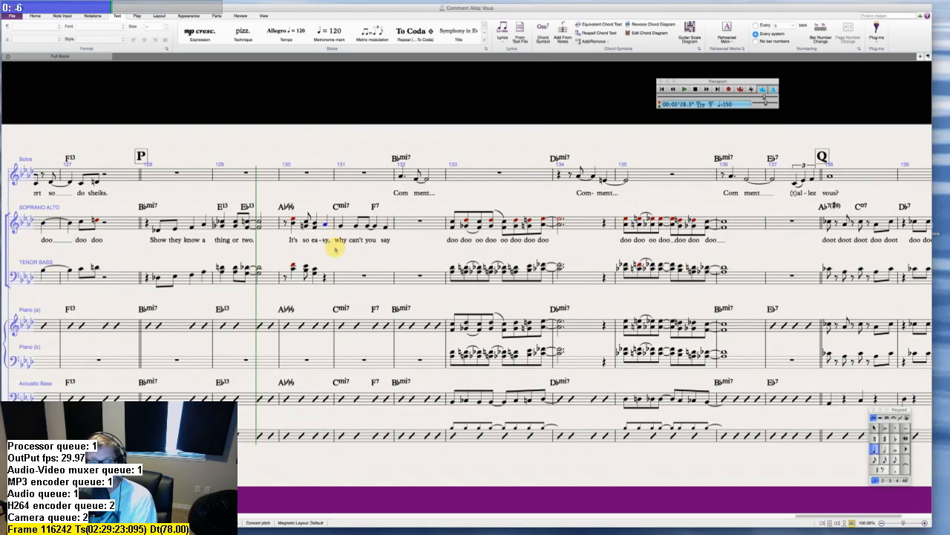
pyautogui.click(324, 278)
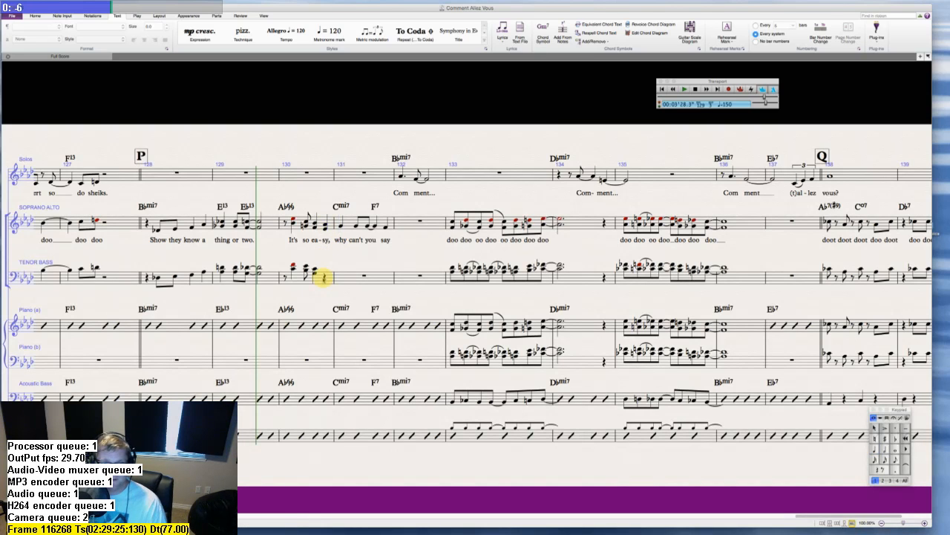
pyautogui.click(325, 279)
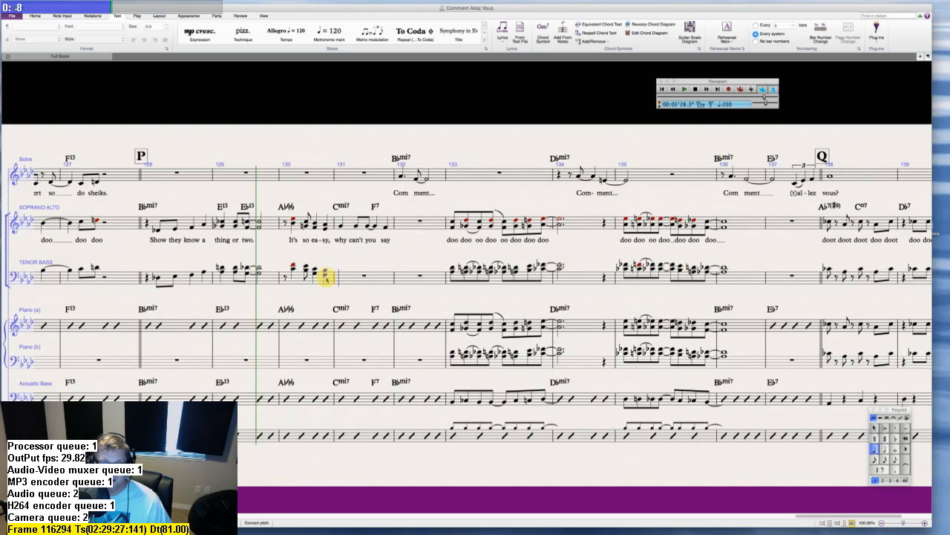
pyautogui.press('Escape')
pyautogui.press('Escape')
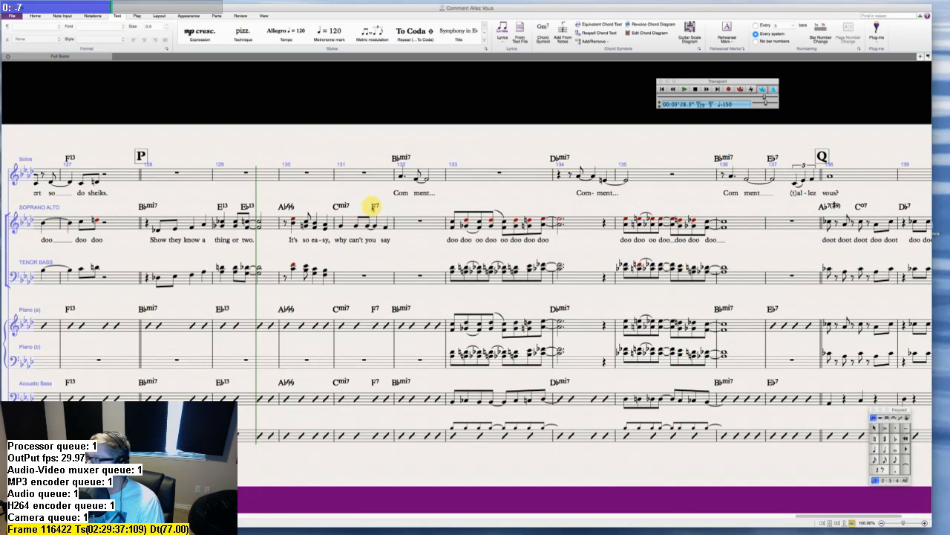
# - Add alto notes below the "why can't you" melody in bar 131 of the soprano-alto staff
pyautogui.click(340, 224)
pyautogui.press('Right')
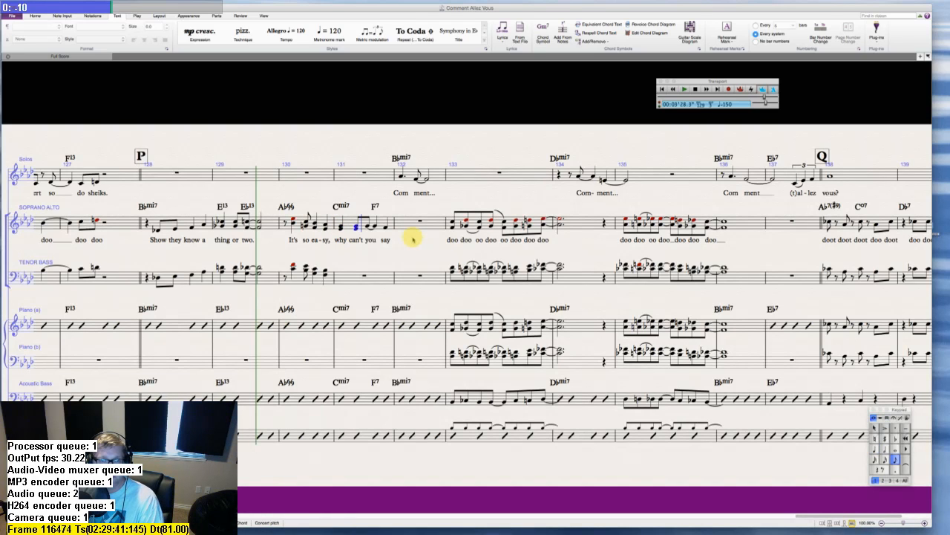
pyautogui.press('Escape')
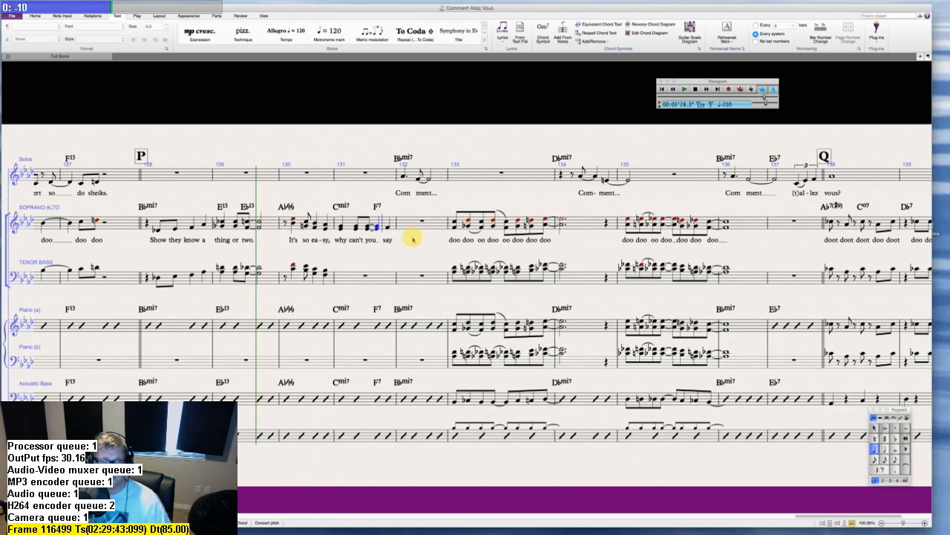
# - Enter two-note tenor-bass chords in bar 131 matching the rhythm of "why can't you"
pyautogui.click(344, 276)
pyautogui.press('4')
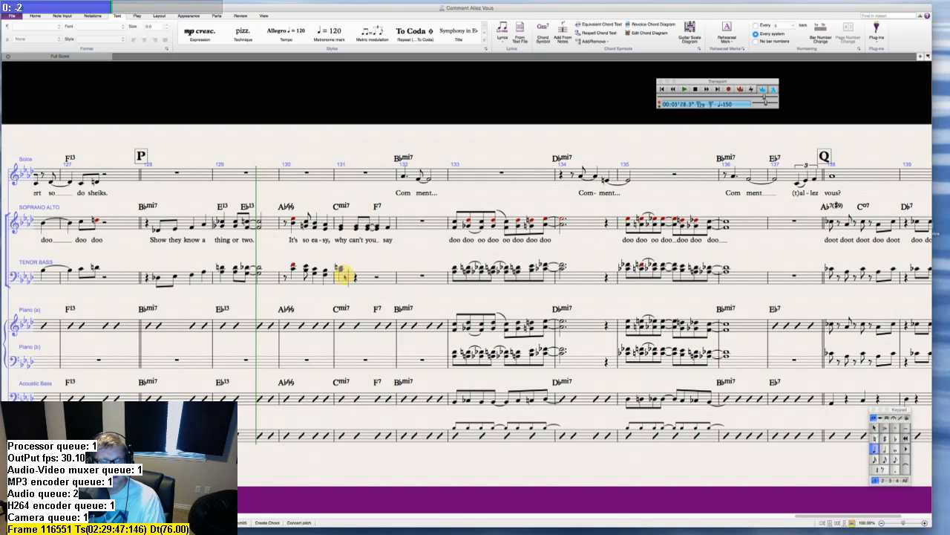
pyautogui.press('3')
pyautogui.press('a')
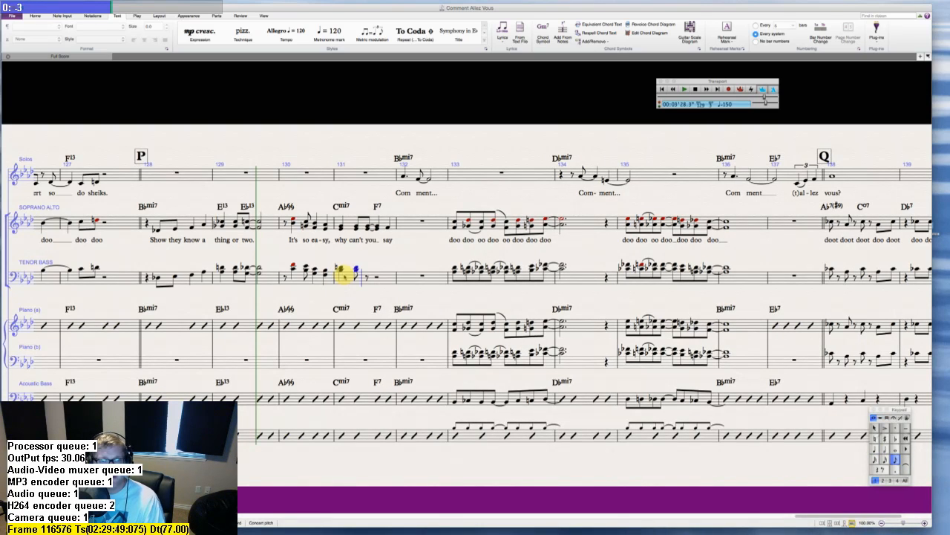
pyautogui.press('Escape')
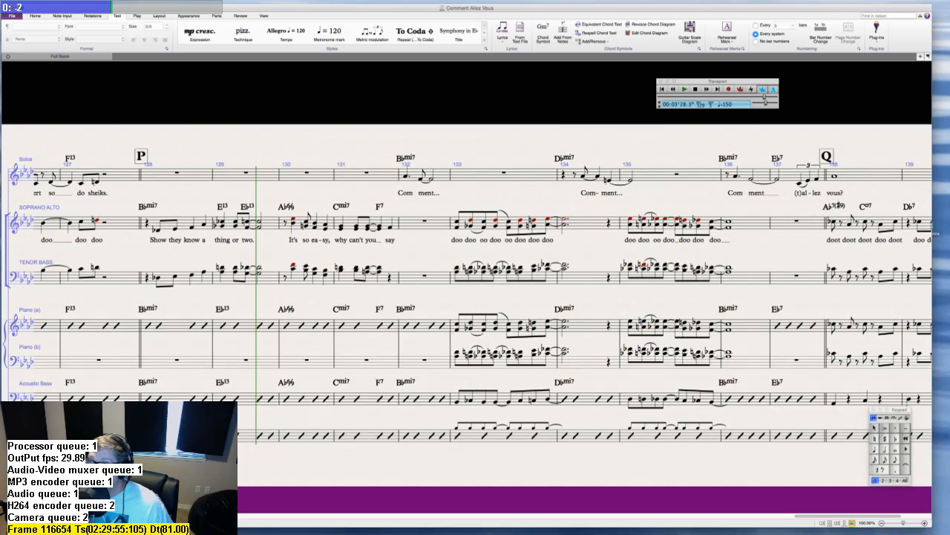
# - Harmonize the last melody note of bar 131, "say", with a closing quarter-note chord in tenor-bass and an alto note
pyautogui.press('super+Tab')
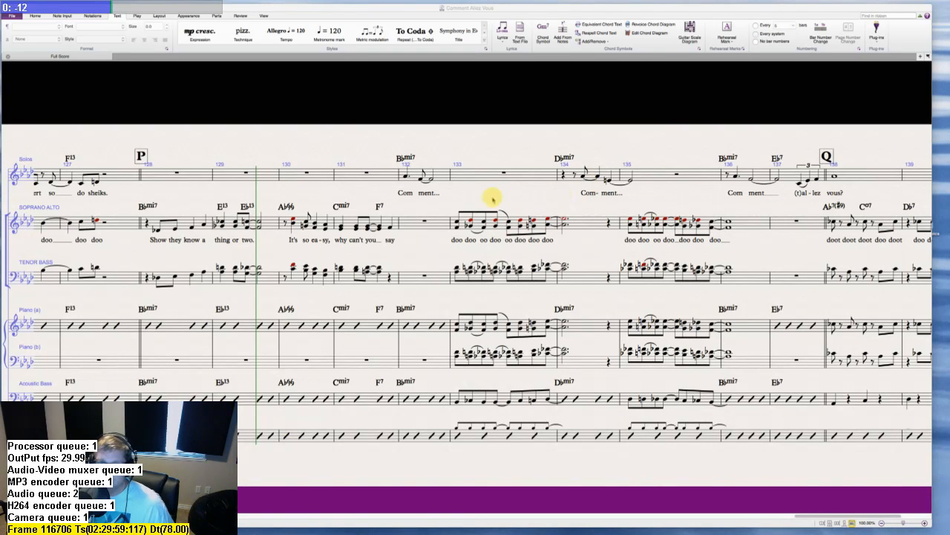
pyautogui.click(403, 254)
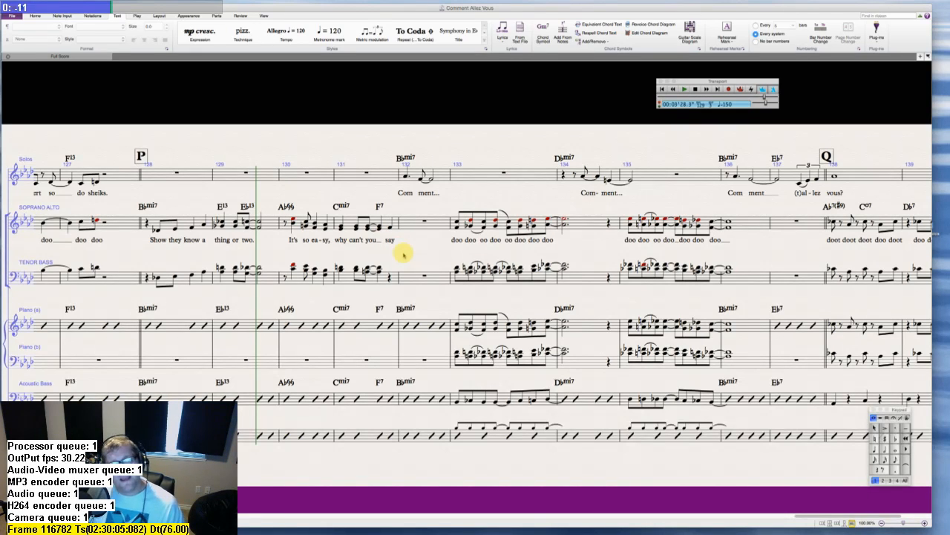
pyautogui.click(388, 277)
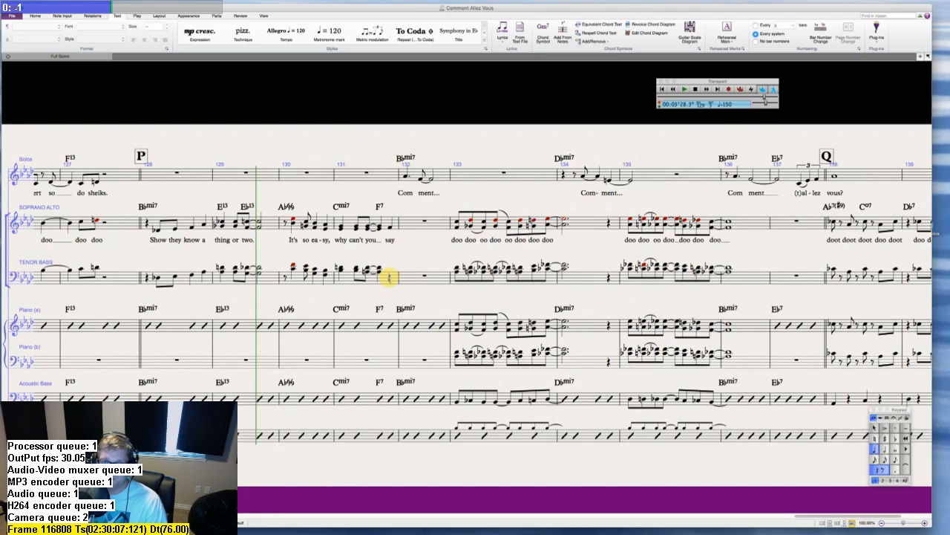
pyautogui.press('Escape')
pyautogui.click(390, 228)
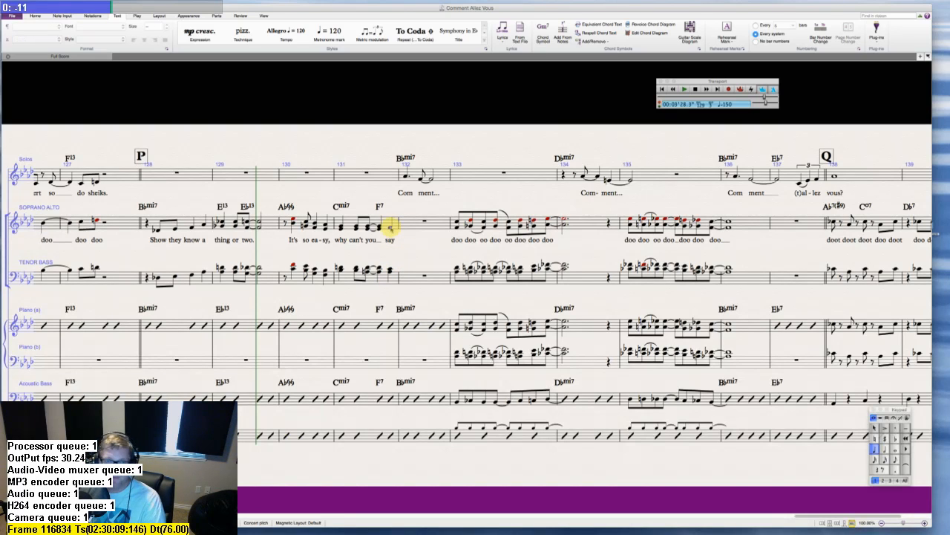
pyautogui.press('Escape')
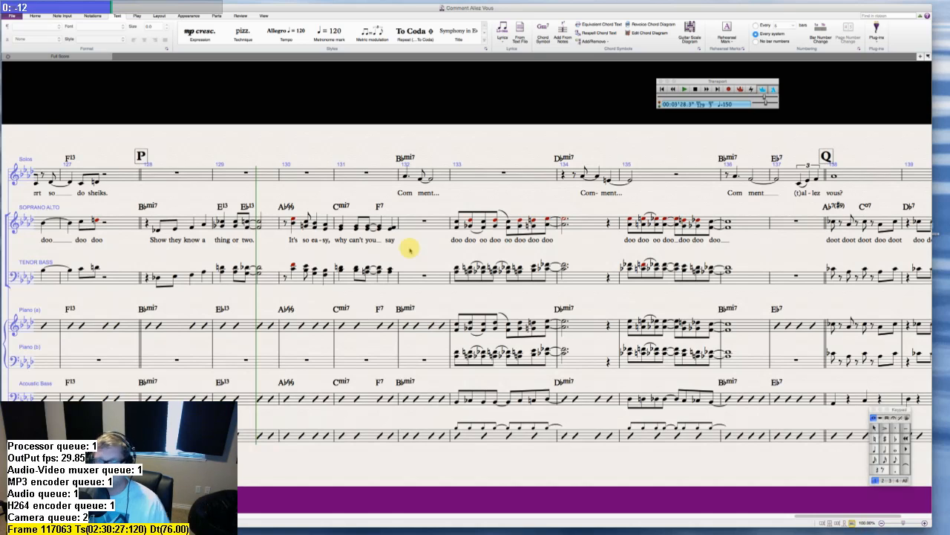
# - Review the background vocals across the whole score, from the opening bars to the ending after rehearsal mark Q
pyautogui.hscroll(5, 409, 250)
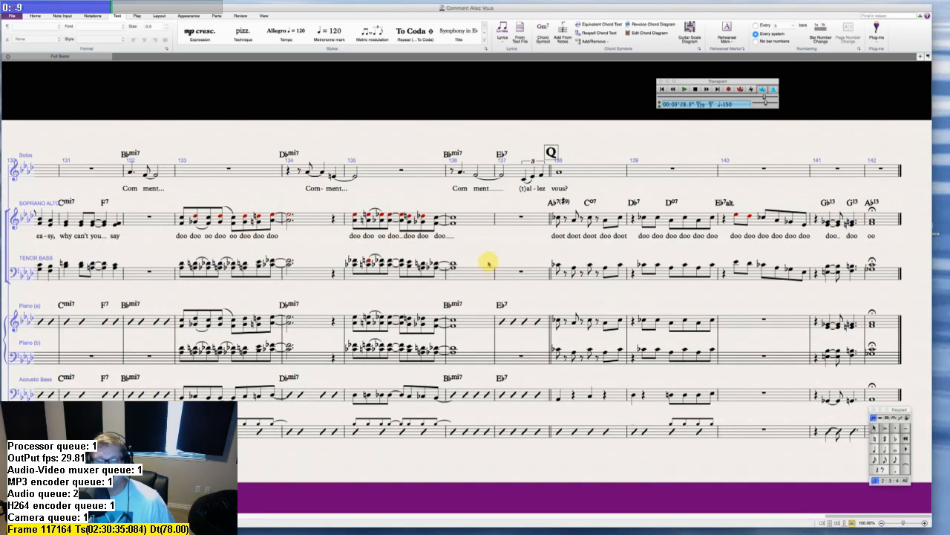
pyautogui.scroll(-1, 492, 256)
pyautogui.hscroll(-10, 492, 256)
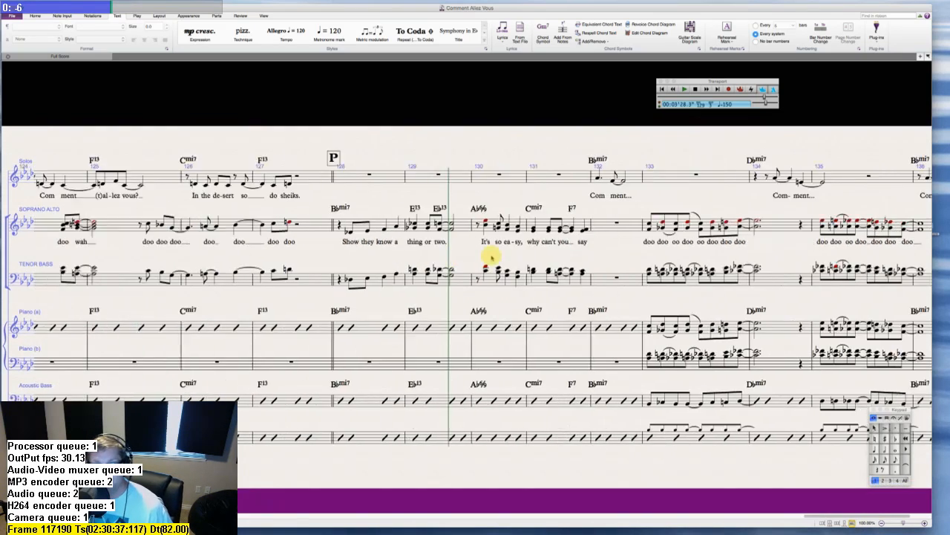
pyautogui.hscroll(-15, 491, 256)
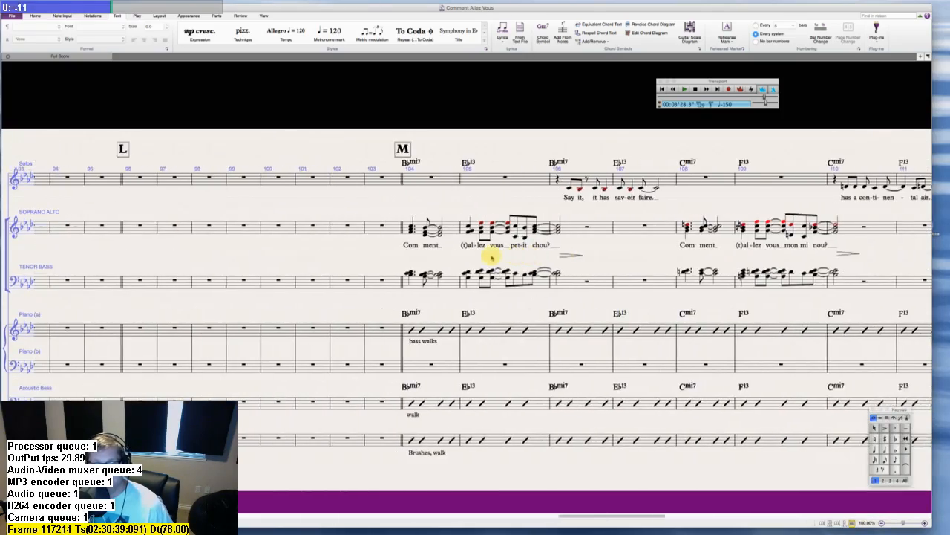
pyautogui.hscroll(-10, 491, 256)
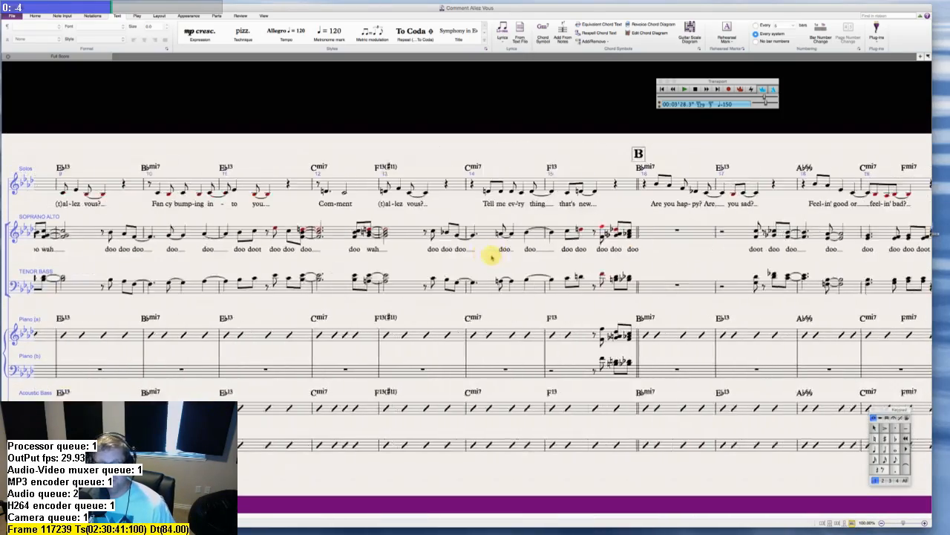
pyautogui.hscroll(15, 491, 256)
pyautogui.hscroll(20, 491, 256)
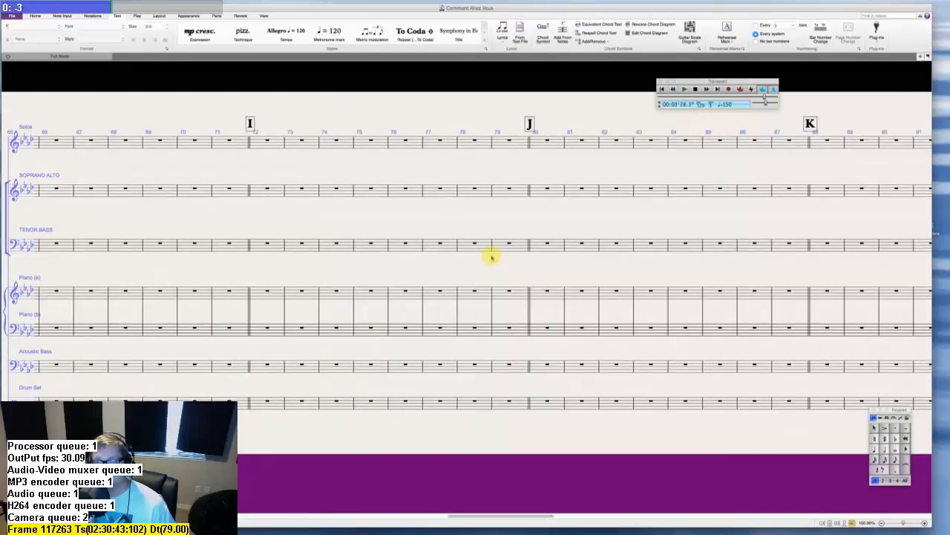
pyautogui.hscroll(3, 492, 256)
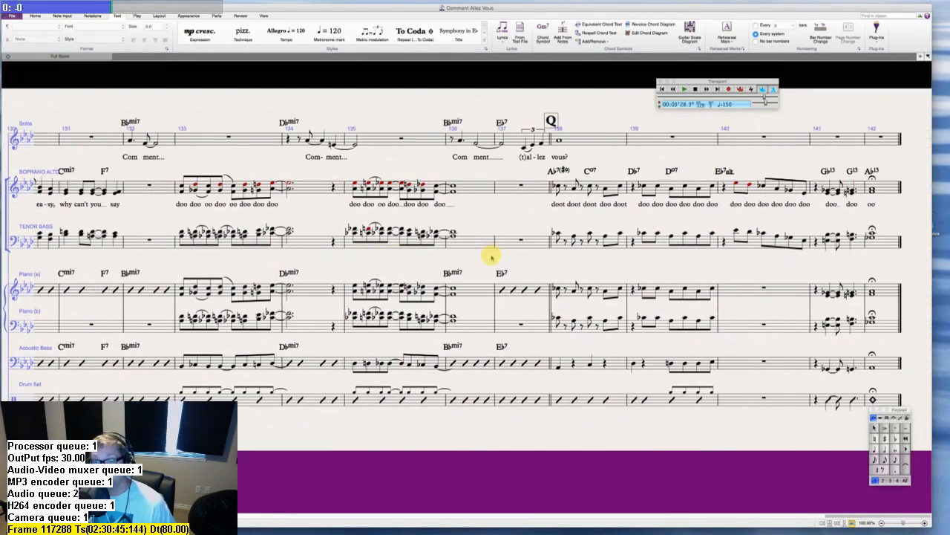
pyautogui.scroll(1, 492, 257)
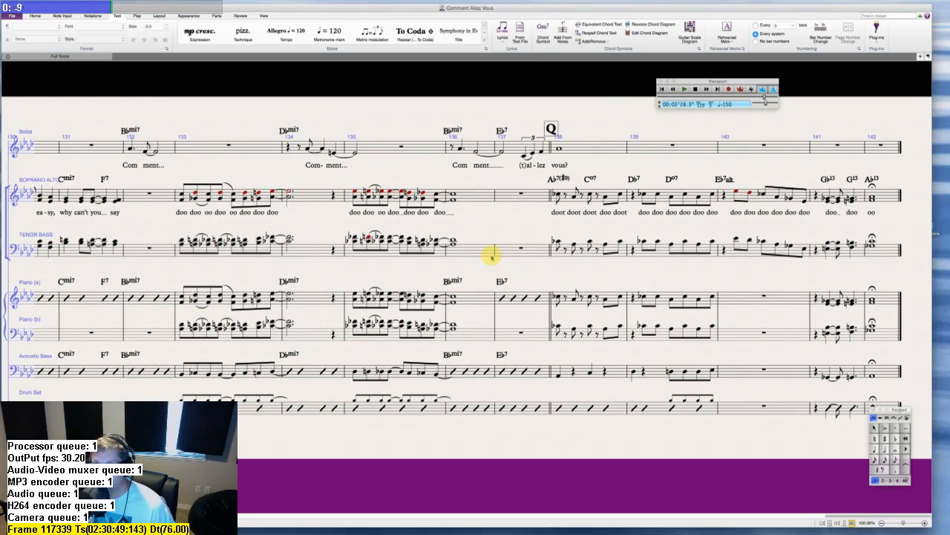
pyautogui.hscroll(-3, 491, 257)
pyautogui.hscroll(3, 492, 258)
pyautogui.scroll(-1, 492, 258)
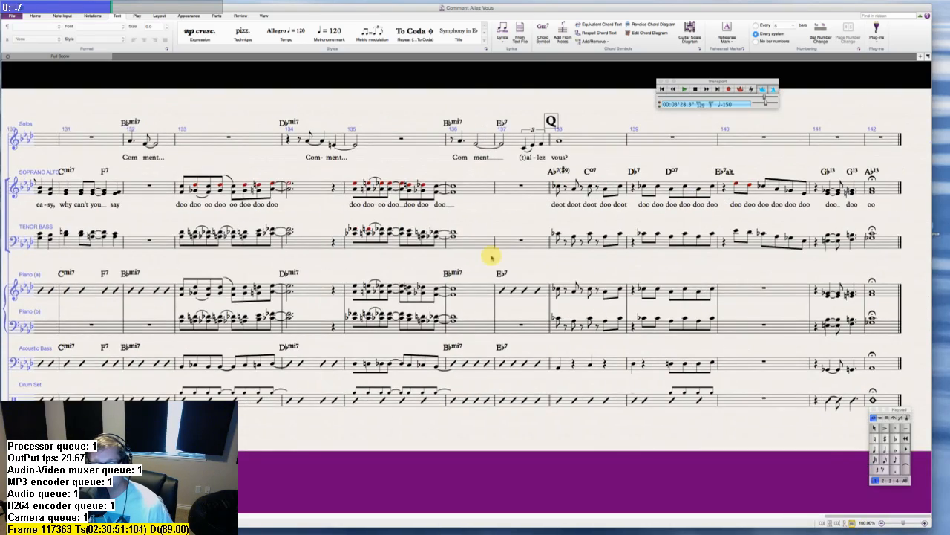
pyautogui.hscroll(-20, 492, 258)
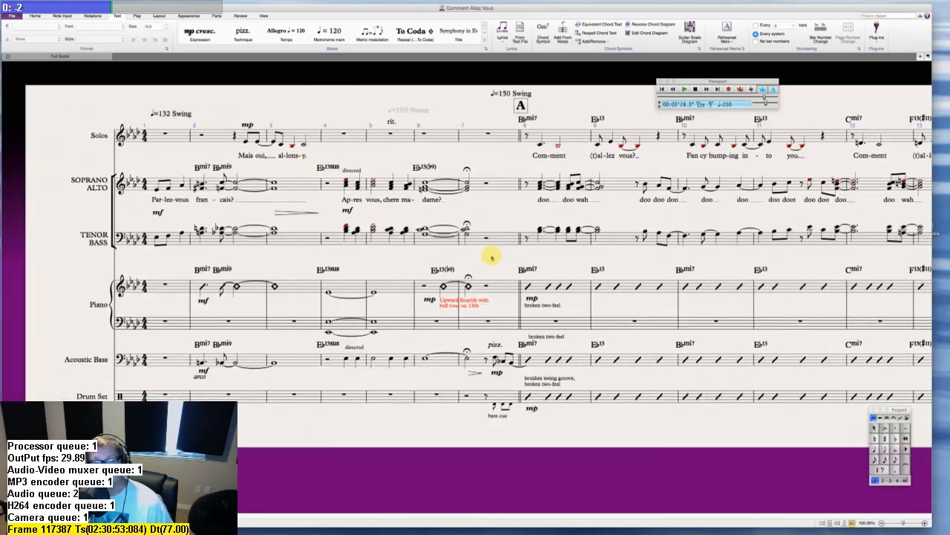
pyautogui.hscroll(20, 491, 257)
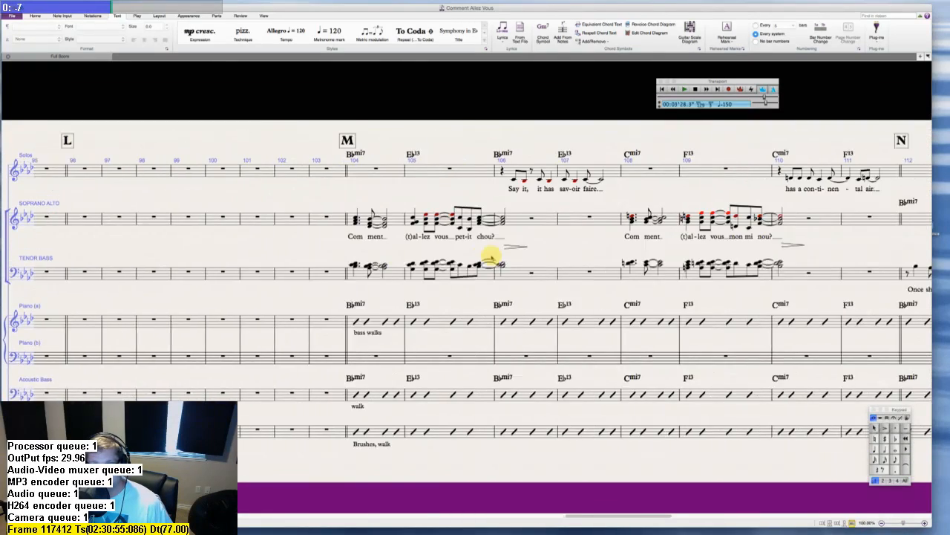
# - Examine the sections between rehearsal marks E and M for bars that still need music, comparing them with the written sections around them
pyautogui.scroll(3, 492, 258)
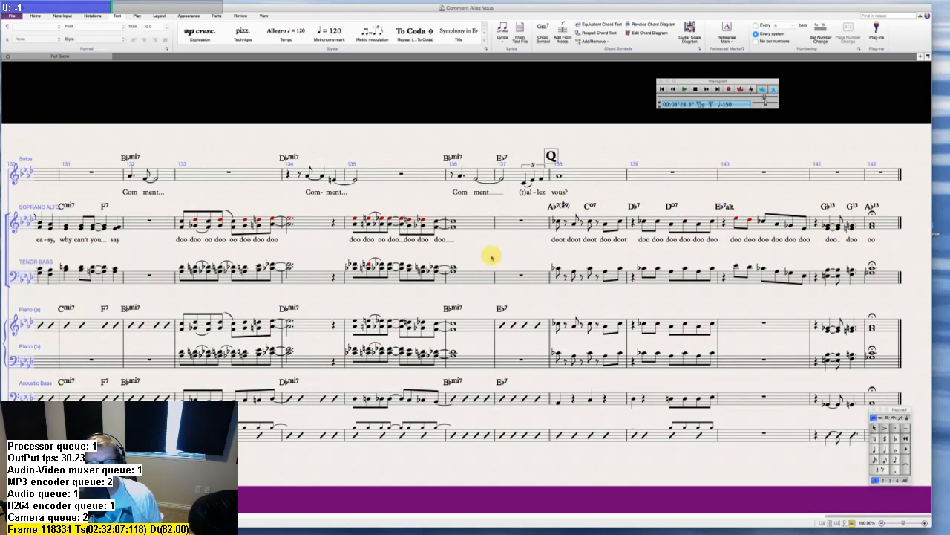
pyautogui.hscroll(-10, 492, 256)
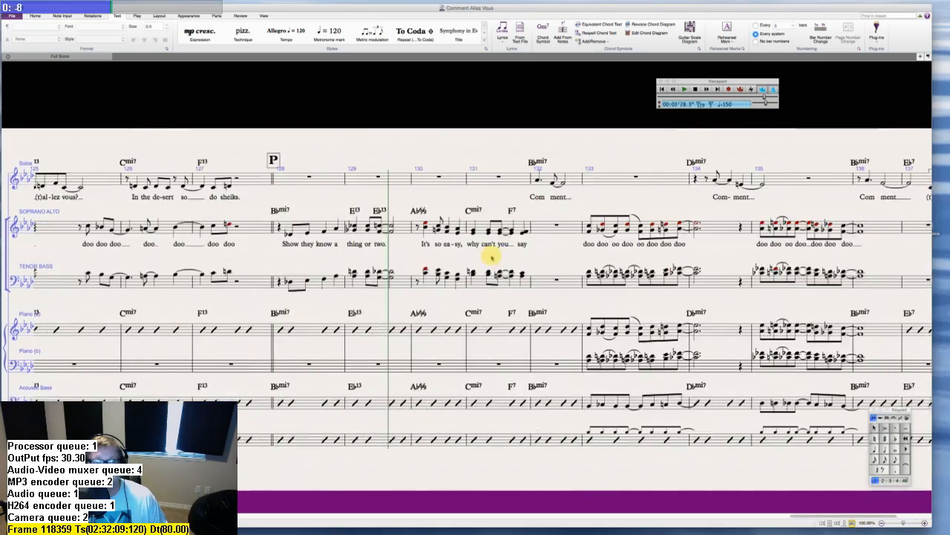
pyautogui.hscroll(-20, 492, 257)
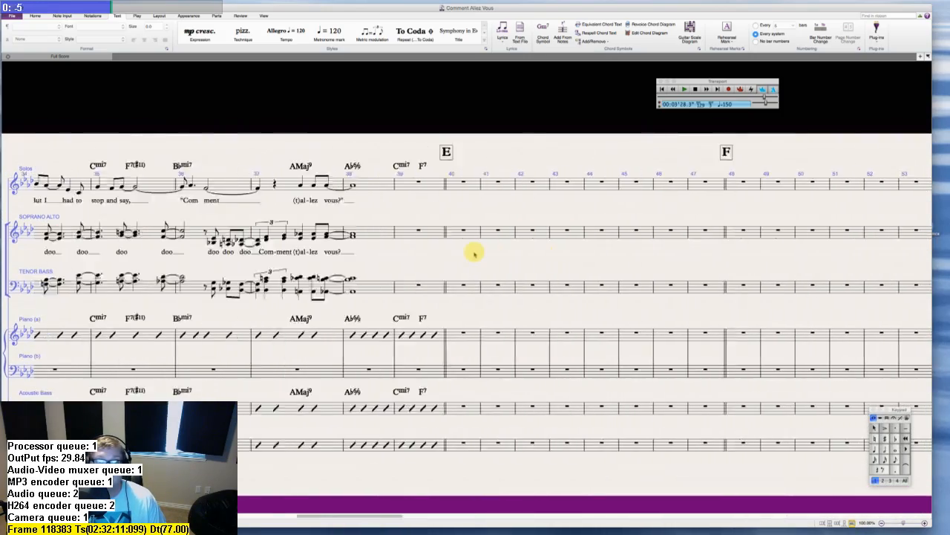
pyautogui.hscroll(-3, 474, 253)
pyautogui.hscroll(10, 475, 253)
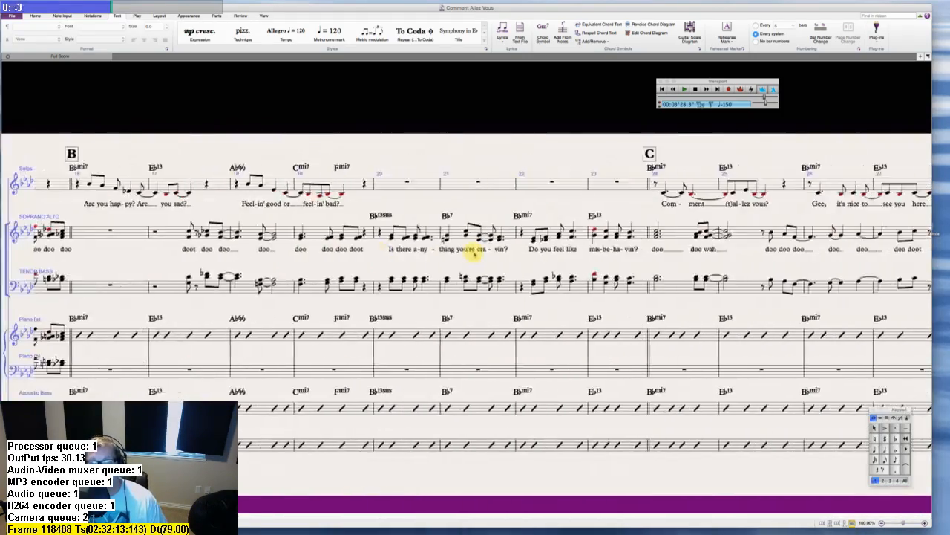
pyautogui.hscroll(3, 475, 254)
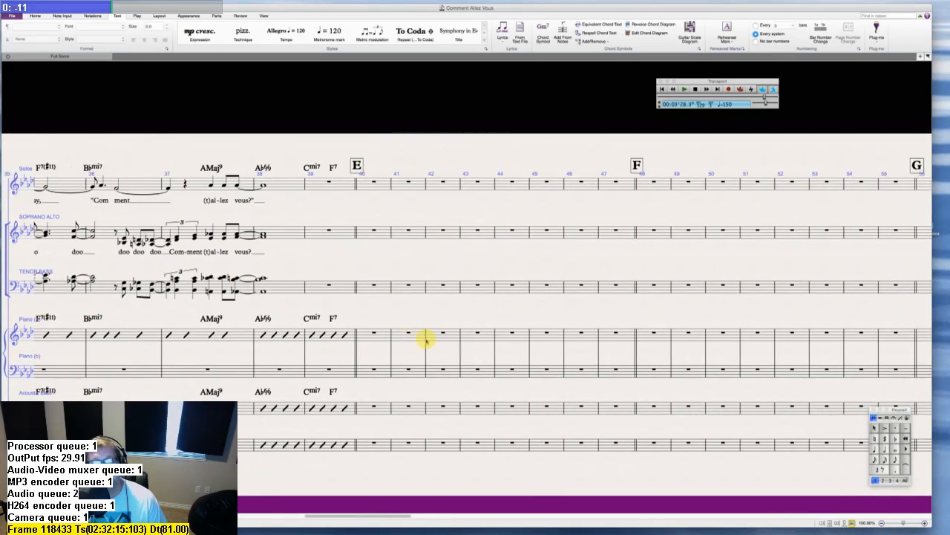
pyautogui.hscroll(7, 426, 340)
pyautogui.hscroll(9, 377, 306)
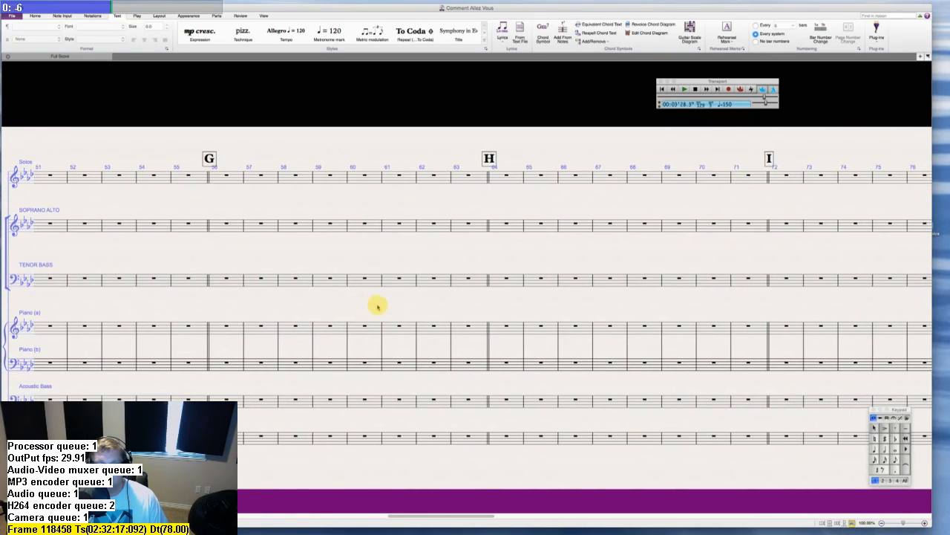
pyautogui.hscroll(8, 377, 305)
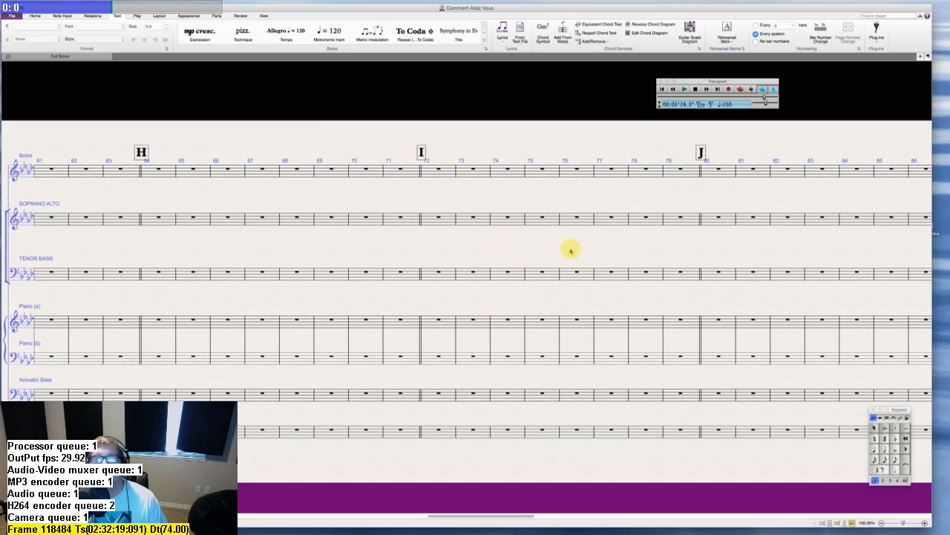
pyautogui.hscroll(6, 571, 245)
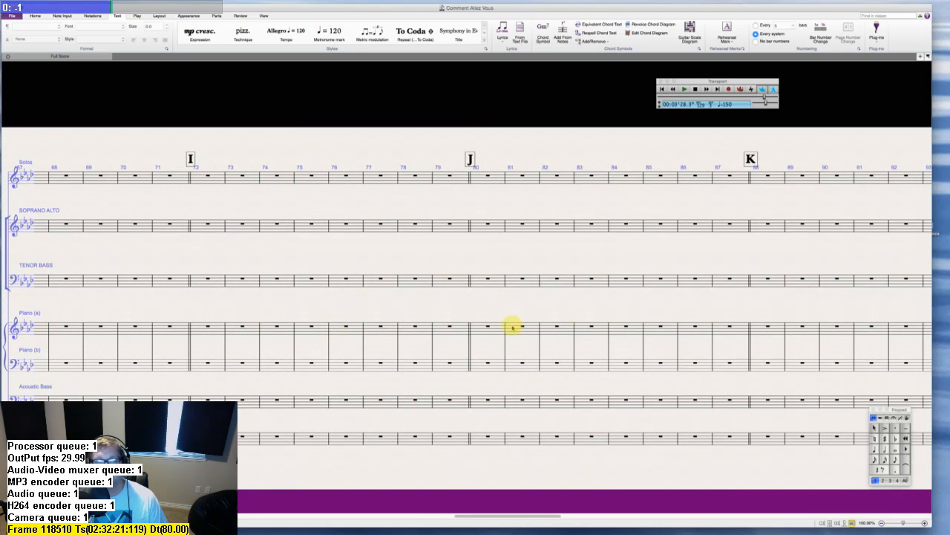
pyautogui.hscroll(10, 563, 319)
pyautogui.hscroll(2, 649, 215)
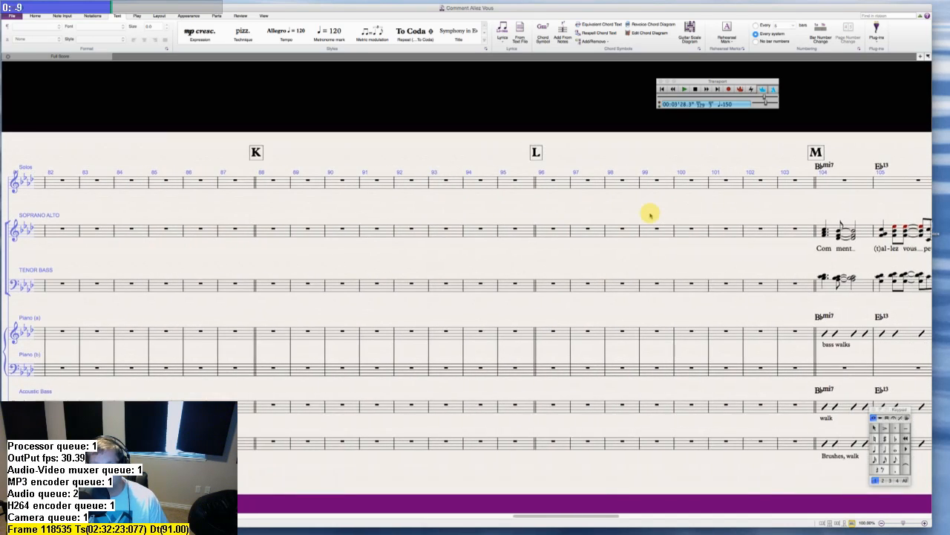
pyautogui.hscroll(-12, 650, 215)
pyautogui.hscroll(-20, 649, 214)
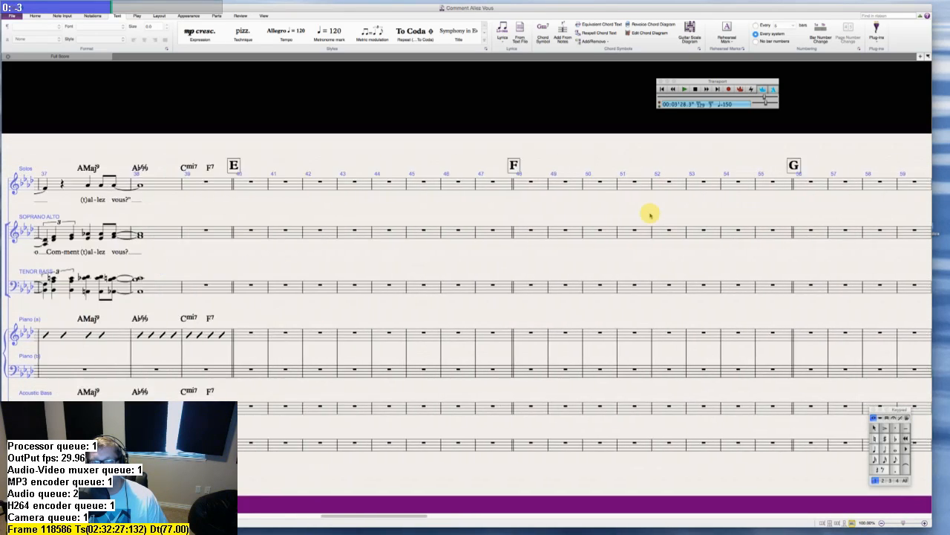
pyautogui.hscroll(20, 649, 214)
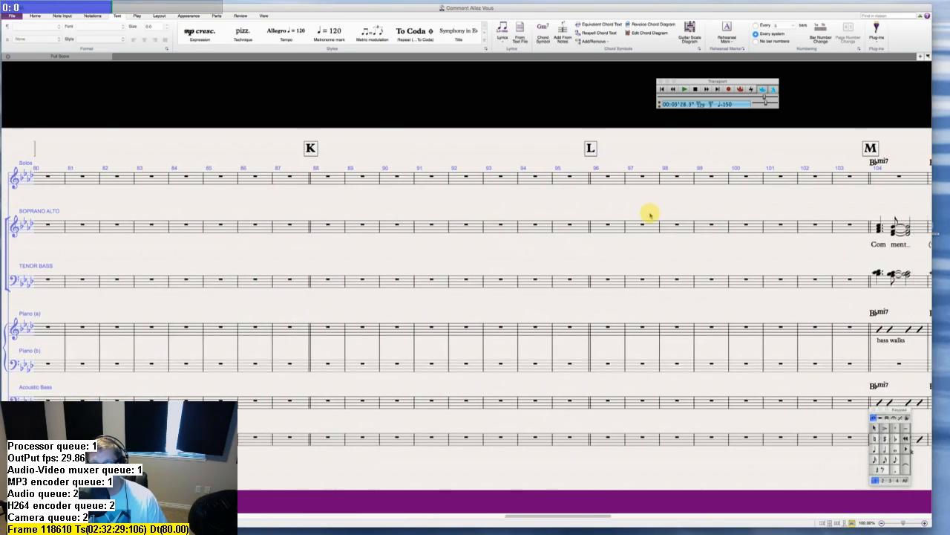
pyautogui.hscroll(1, 650, 215)
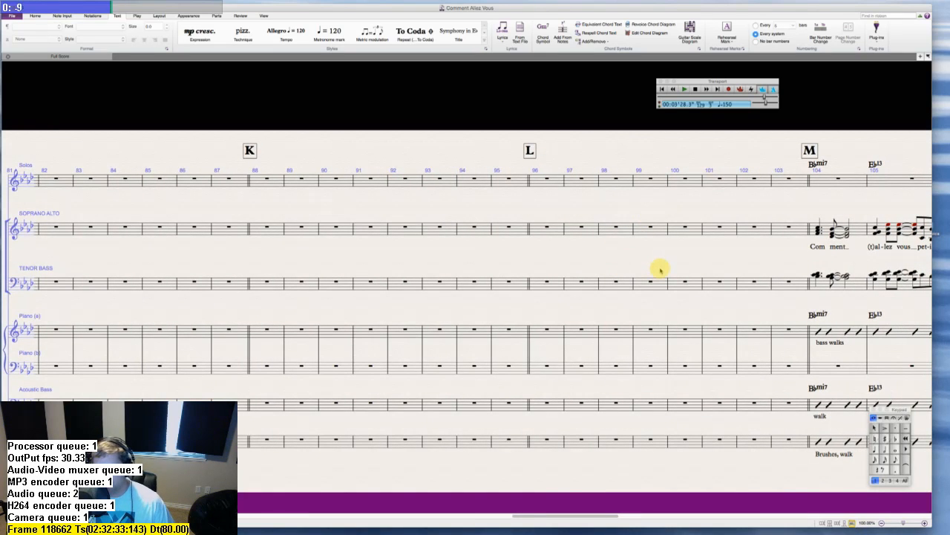
pyautogui.hscroll(-4, 660, 270)
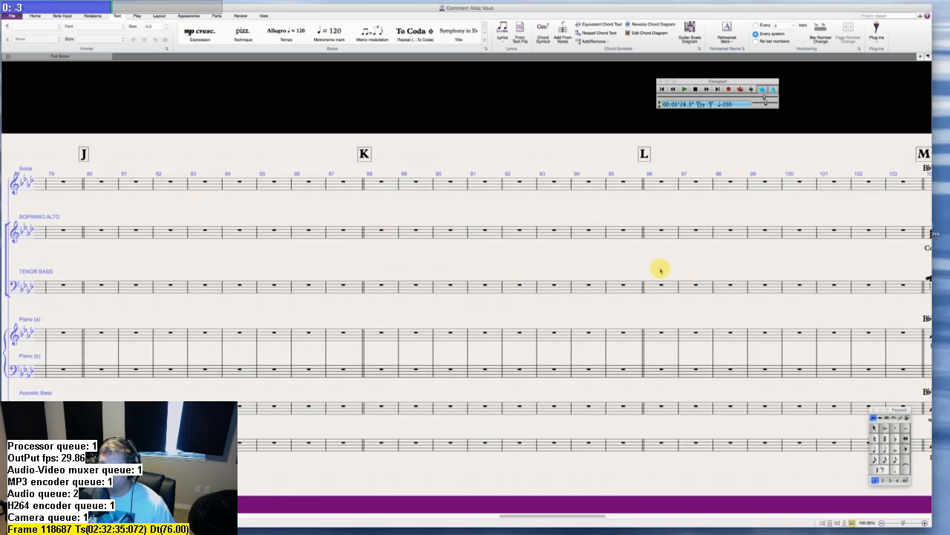
pyautogui.hscroll(-3, 660, 271)
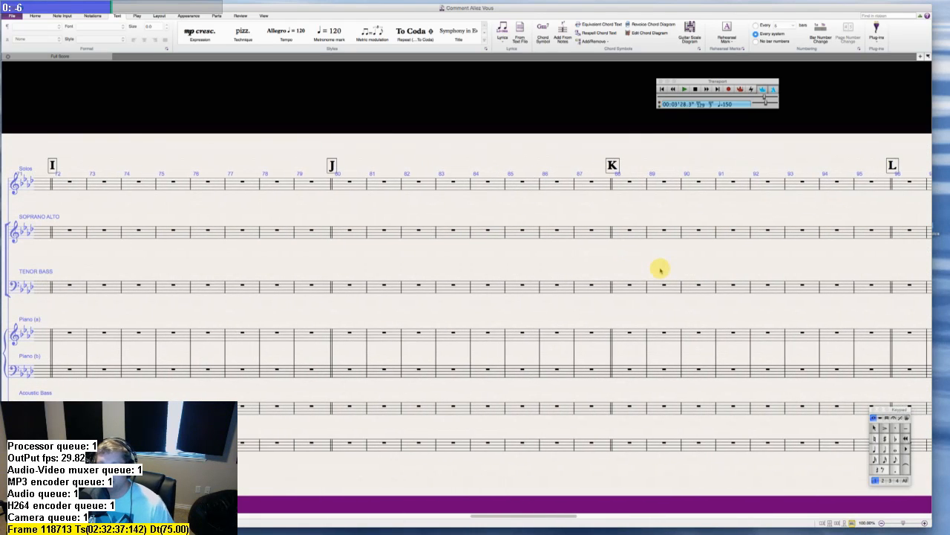
pyautogui.hscroll(-20, 660, 270)
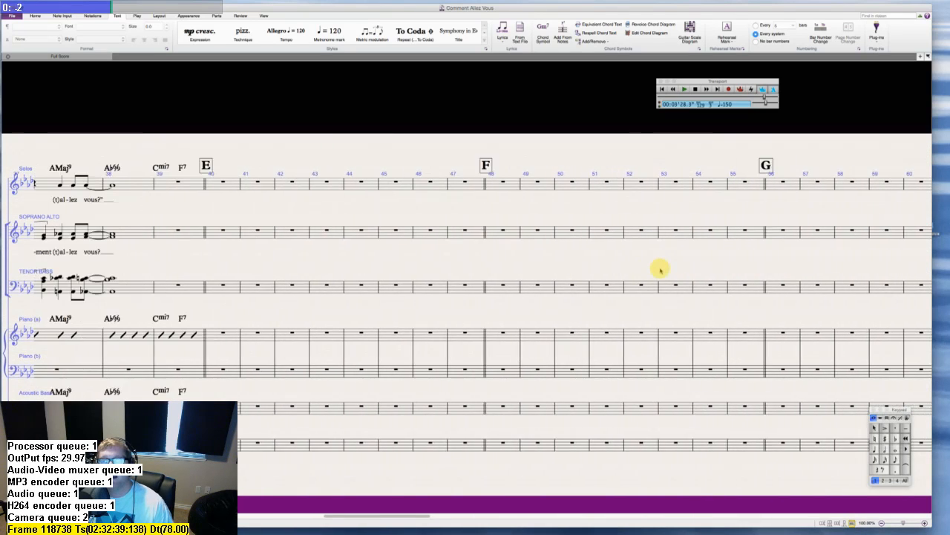
# - Review the written opening of the score, from the introduction through rehearsal marks A, B, C and D up to E
pyautogui.hscroll(-20, 660, 270)
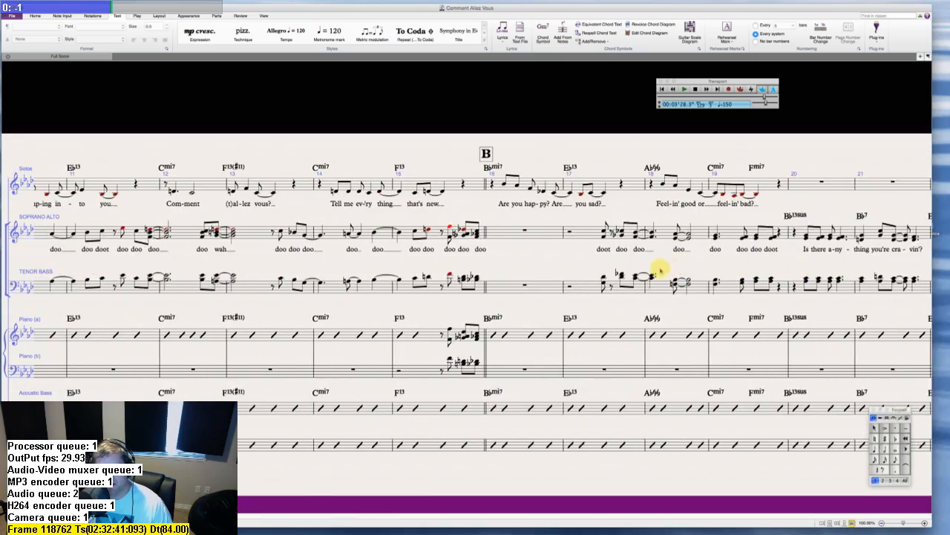
pyautogui.hscroll(20, 660, 271)
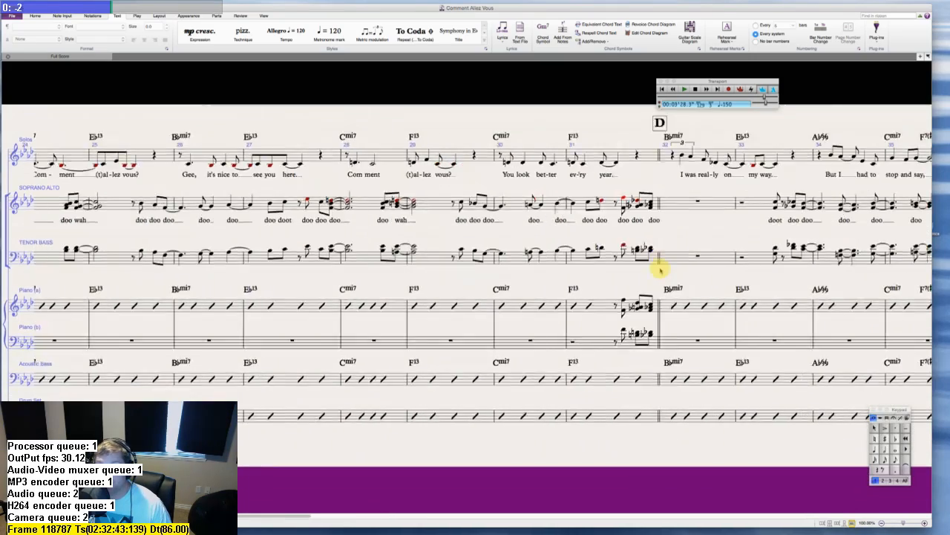
pyautogui.hscroll(2, 660, 270)
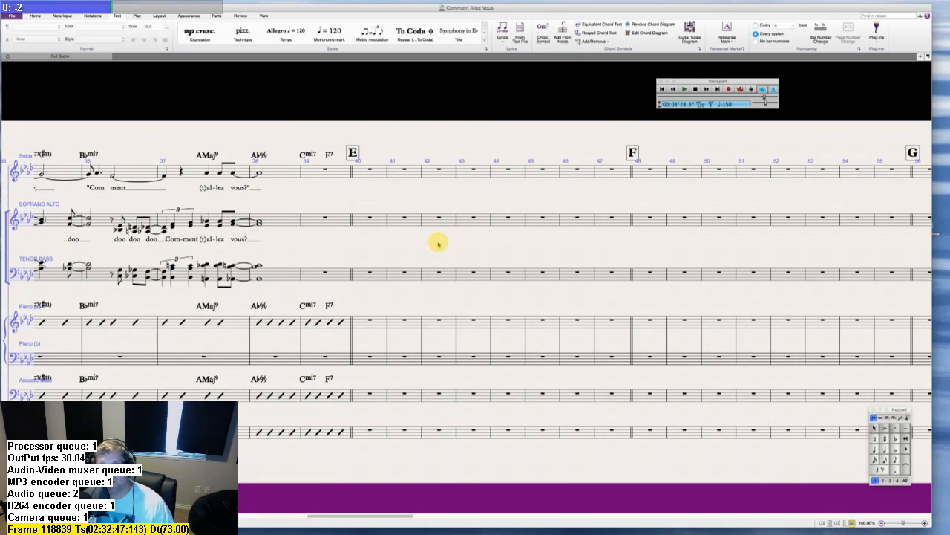
pyautogui.hscroll(8, 438, 243)
pyautogui.hscroll(-20, 438, 243)
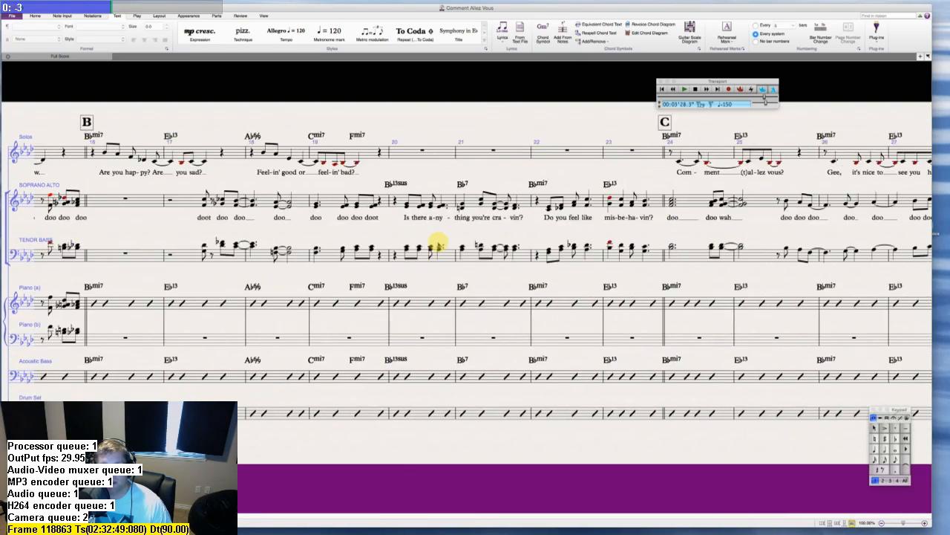
pyautogui.hscroll(-10, 438, 243)
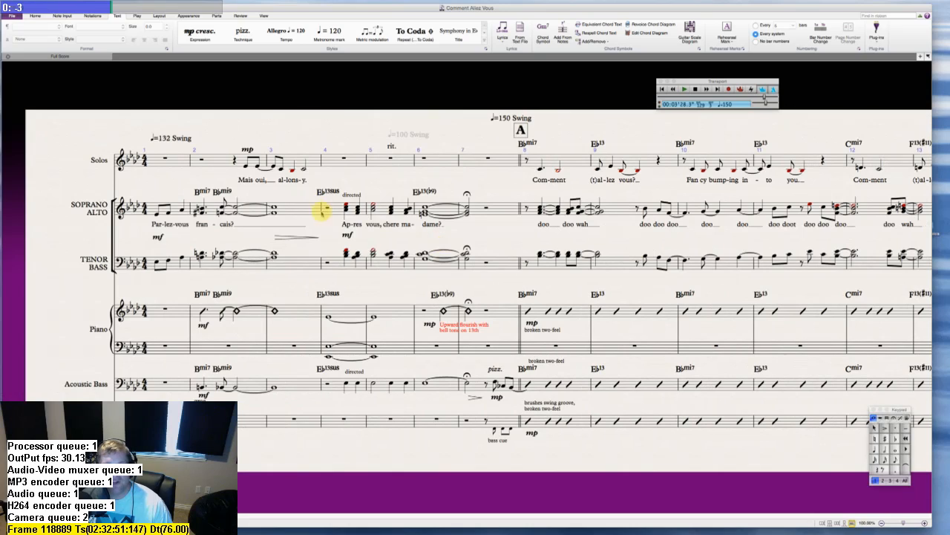
pyautogui.hscroll(10, 387, 249)
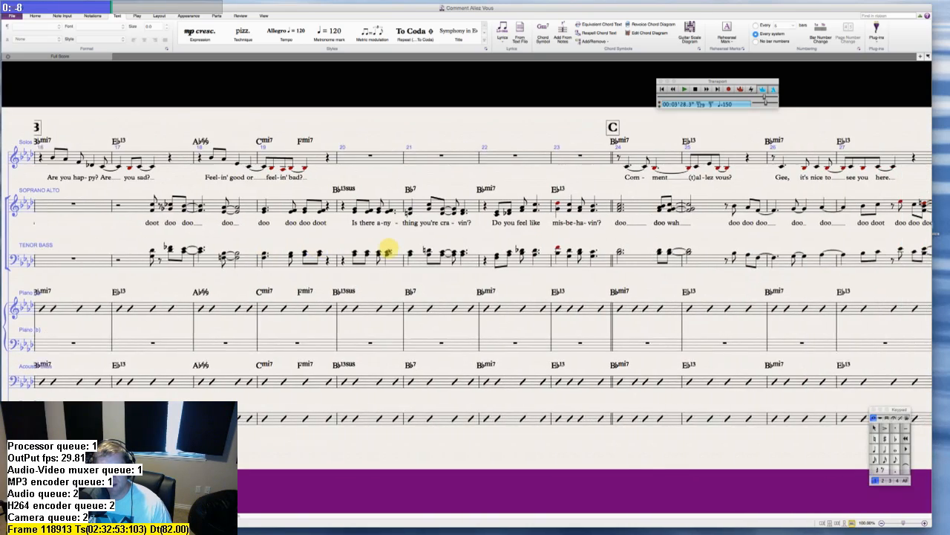
pyautogui.hscroll(8, 388, 249)
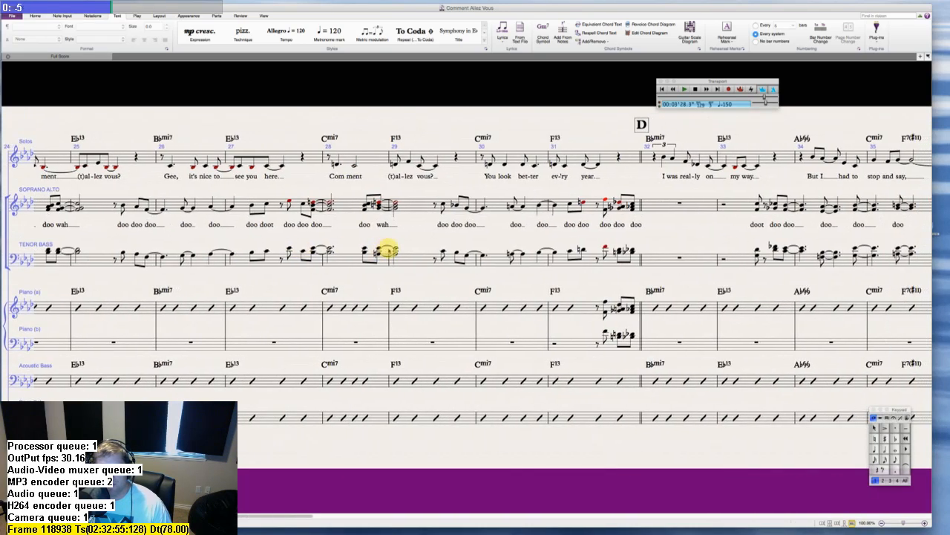
pyautogui.hscroll(10, 388, 250)
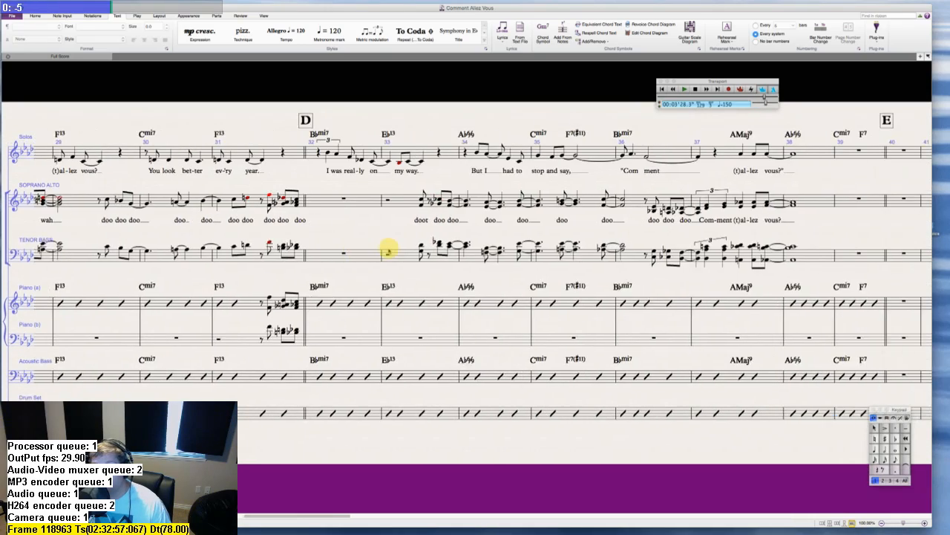
pyautogui.hscroll(-12, 388, 248)
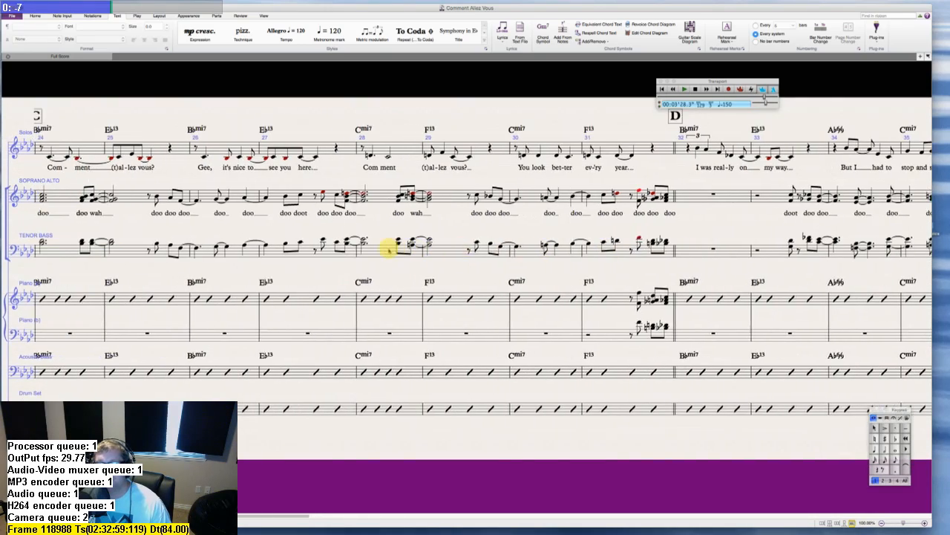
pyautogui.hscroll(10, 388, 248)
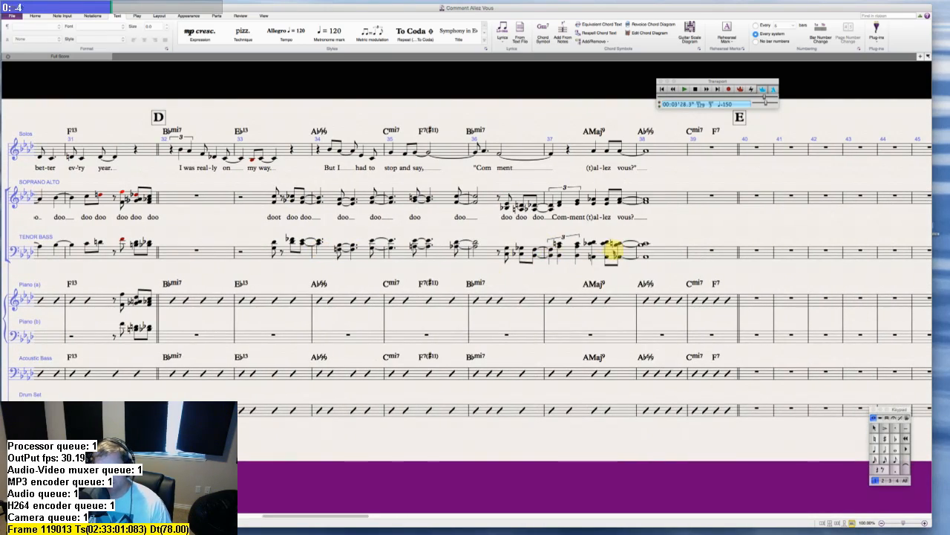
# - Check the span from rehearsal mark E through L for unwritten bars, up to where the vocals resume at M
pyautogui.hscroll(1, 642, 237)
pyautogui.hscroll(10, 643, 237)
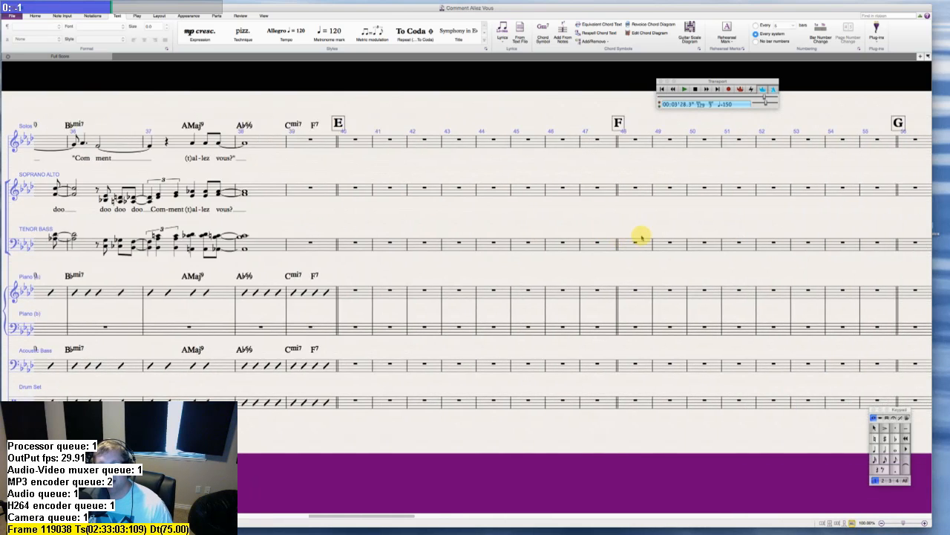
pyautogui.hscroll(15, 481, 265)
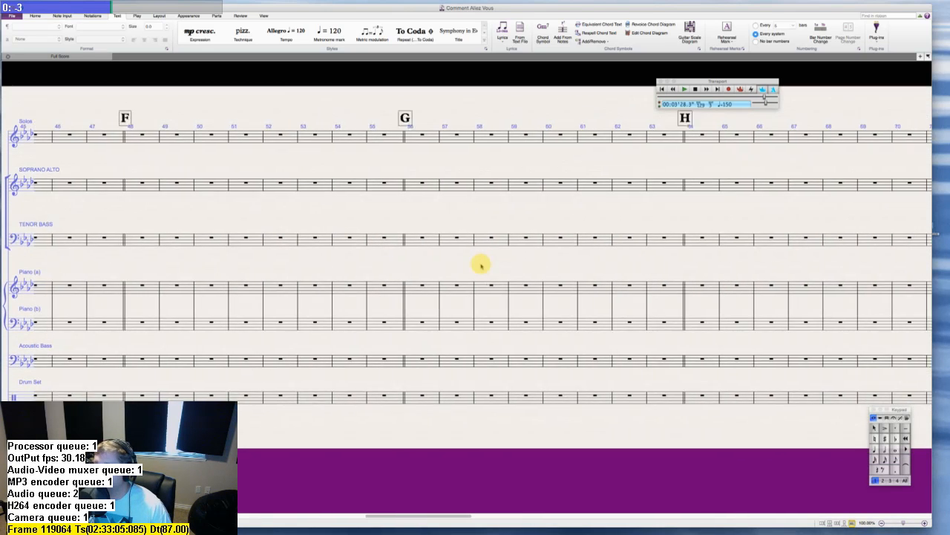
pyautogui.hscroll(15, 537, 266)
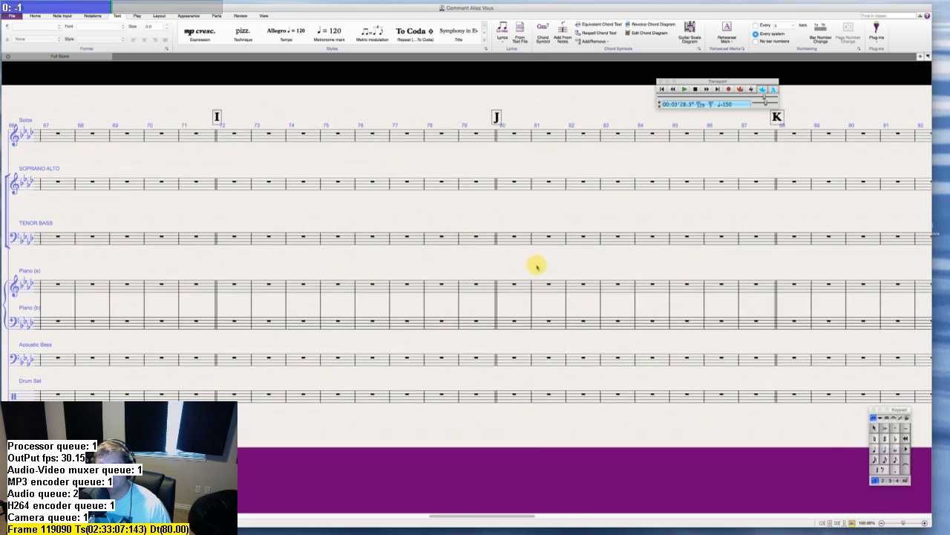
pyautogui.hscroll(5, 445, 222)
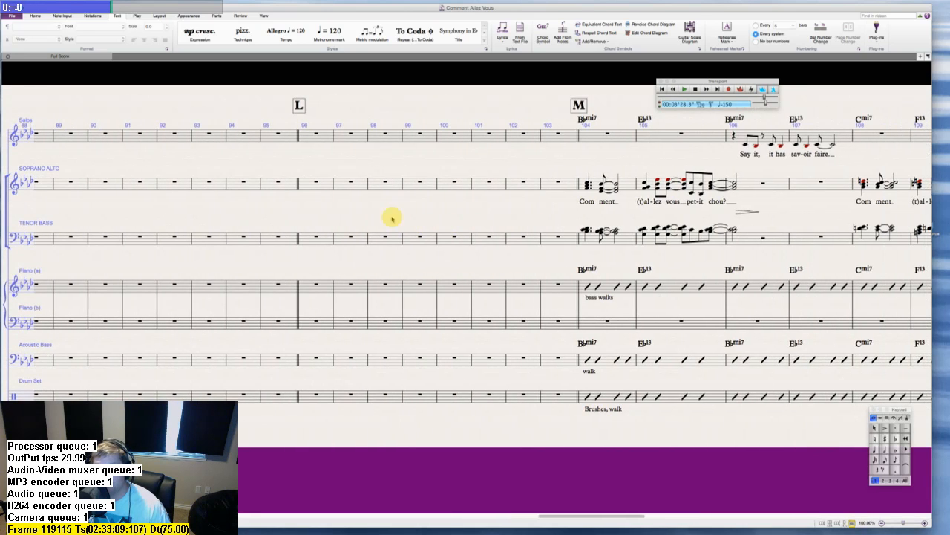
pyautogui.hscroll(-5, 256, 205)
pyautogui.hscroll(-6, 255, 204)
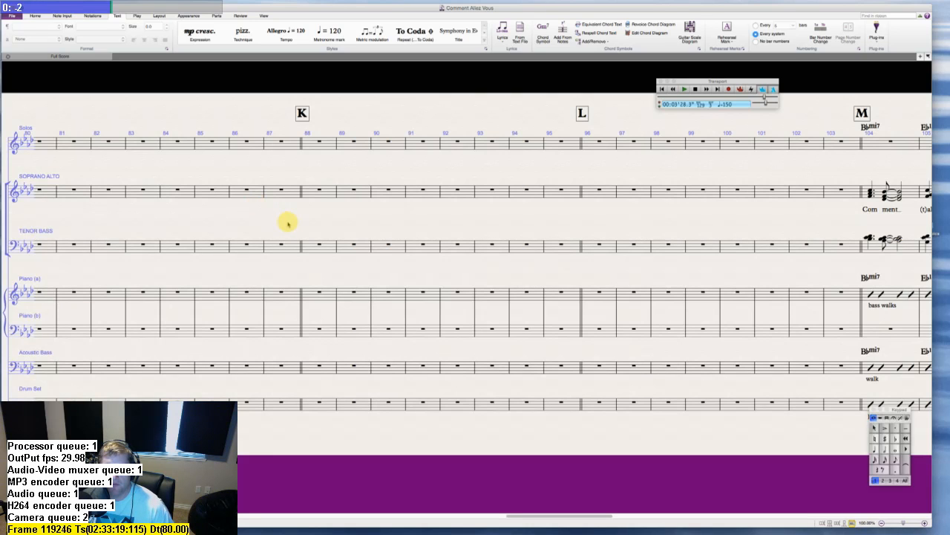
pyautogui.hscroll(5, 286, 221)
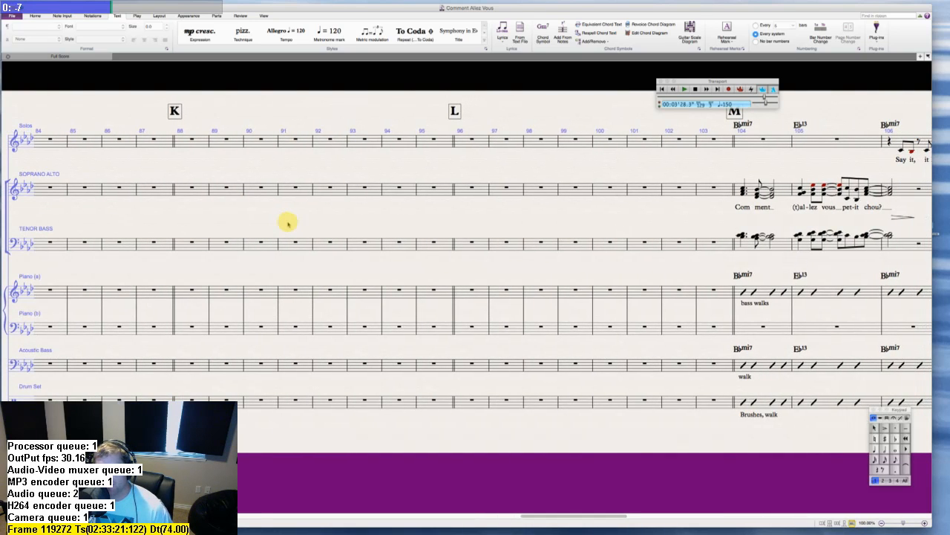